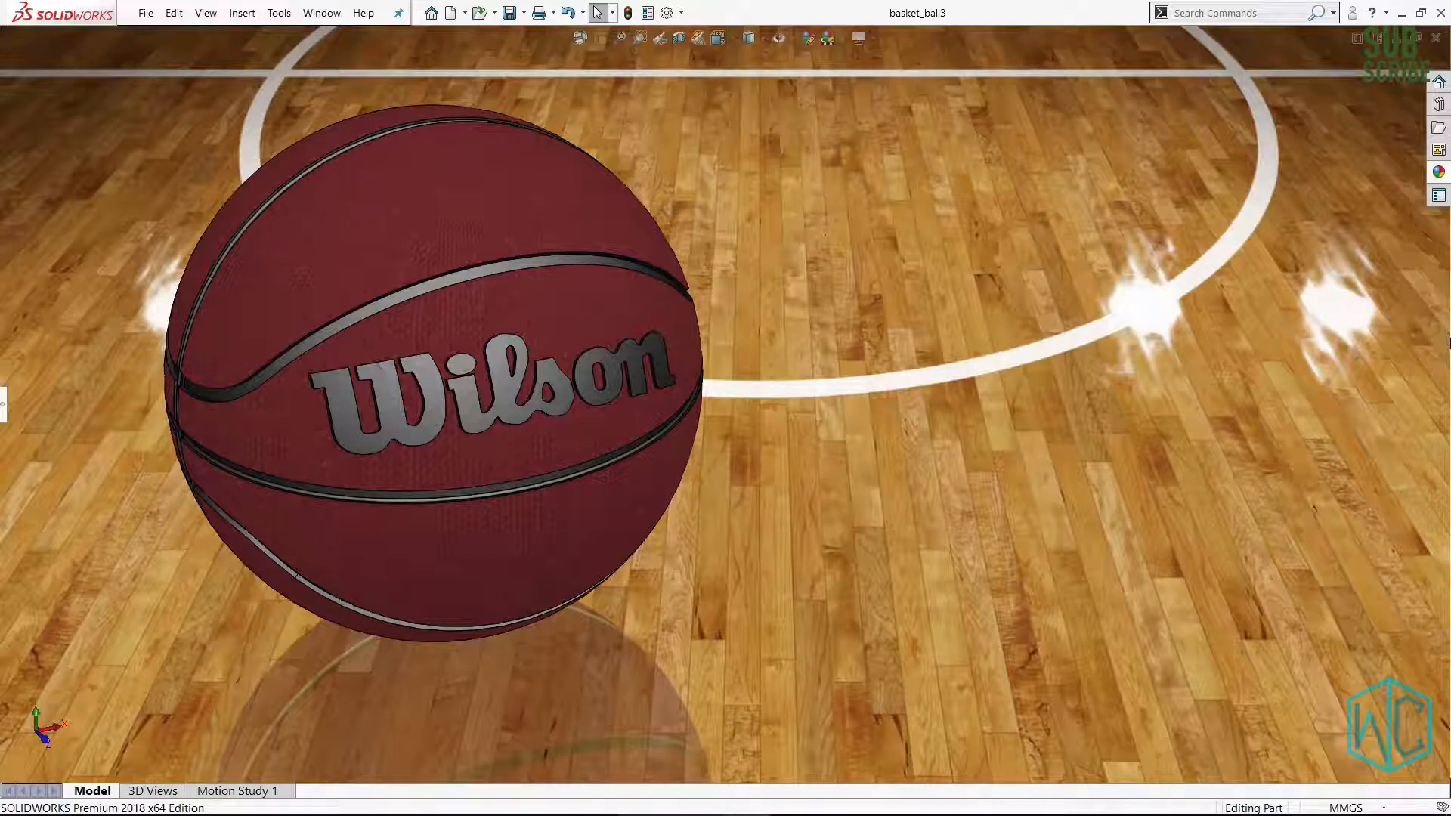
Create a new part document and start a sketch on the Front Plane.
left_click(452, 13)
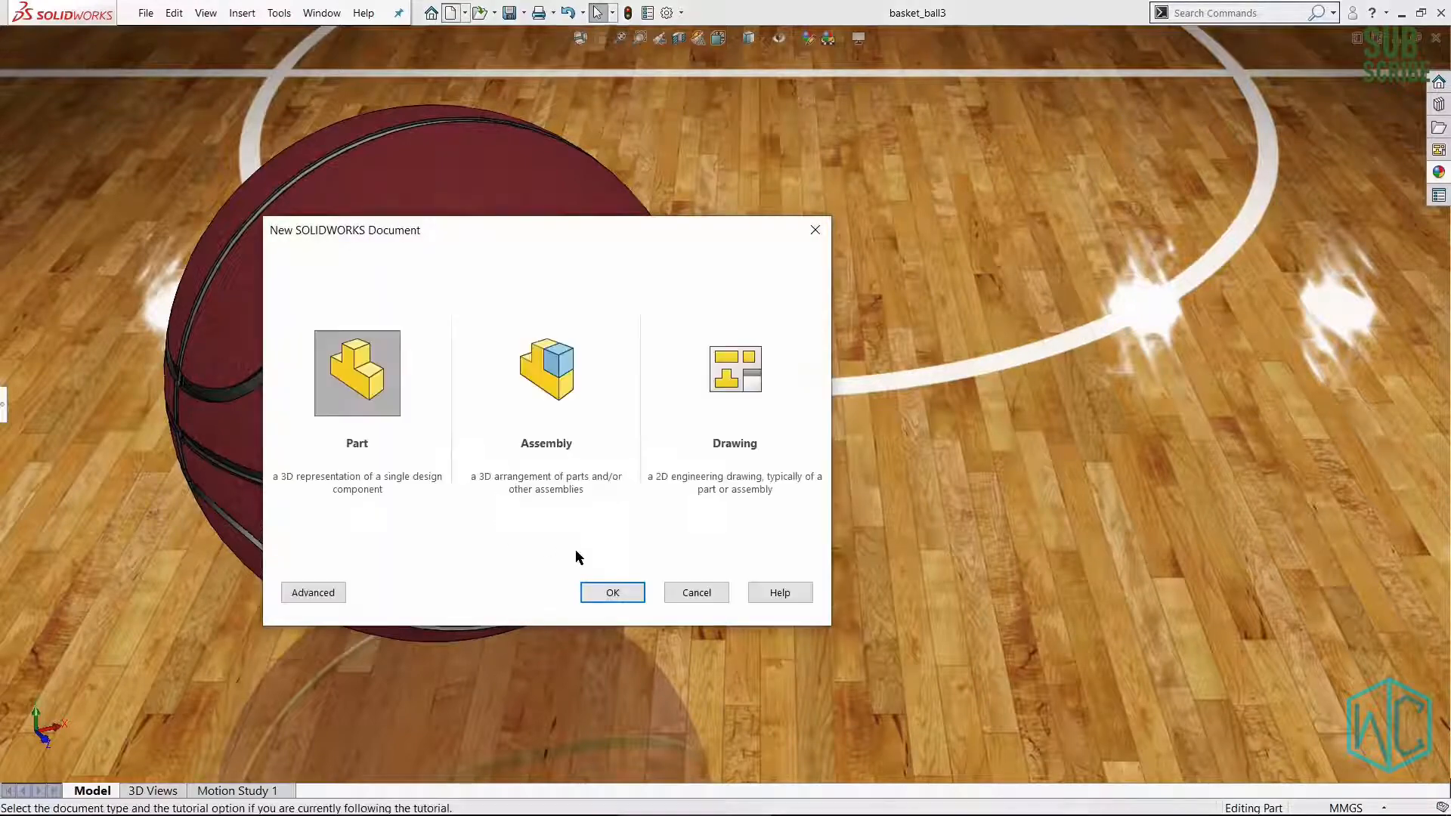
left_click(603, 594)
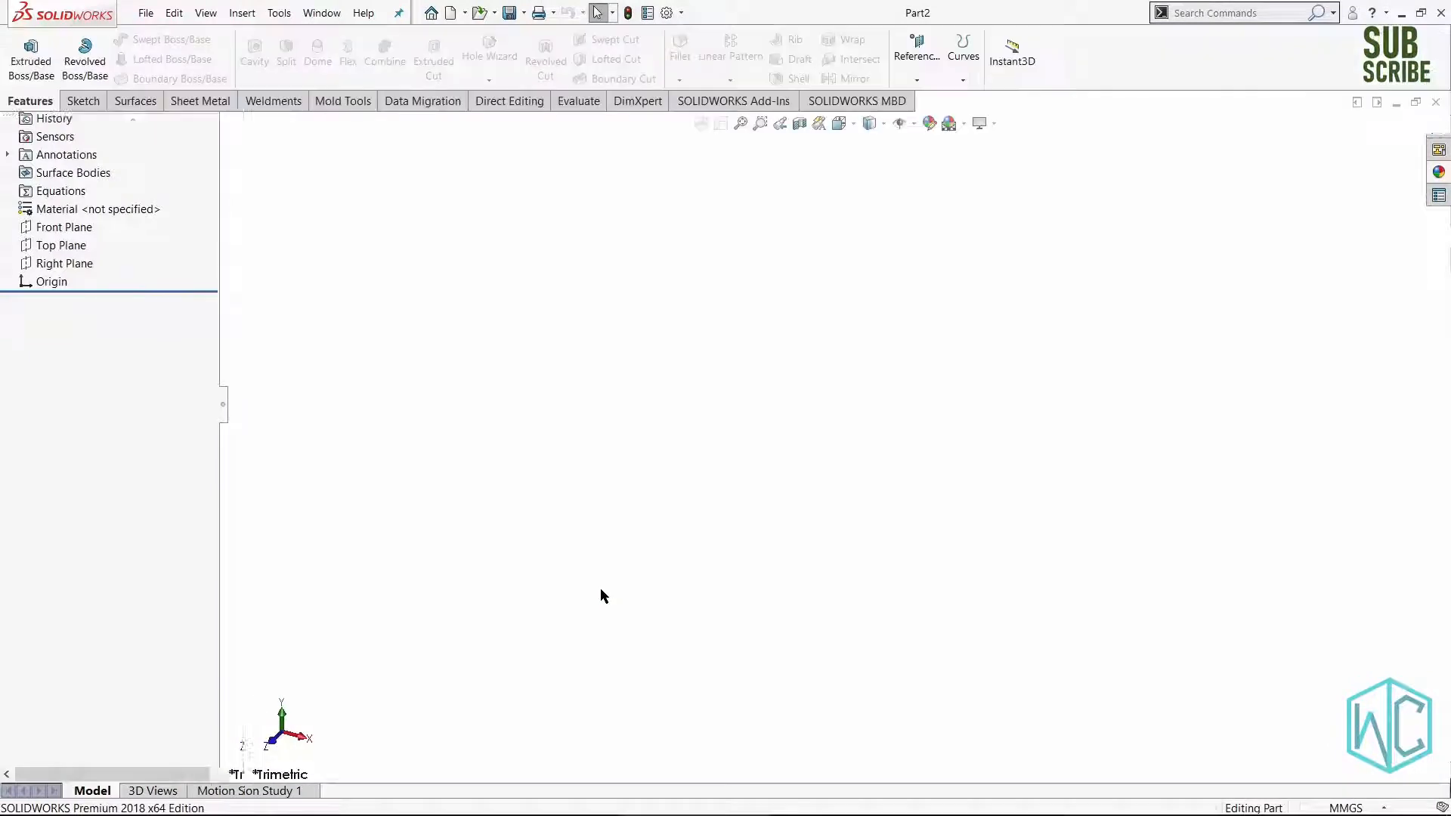
left_click(63, 313)
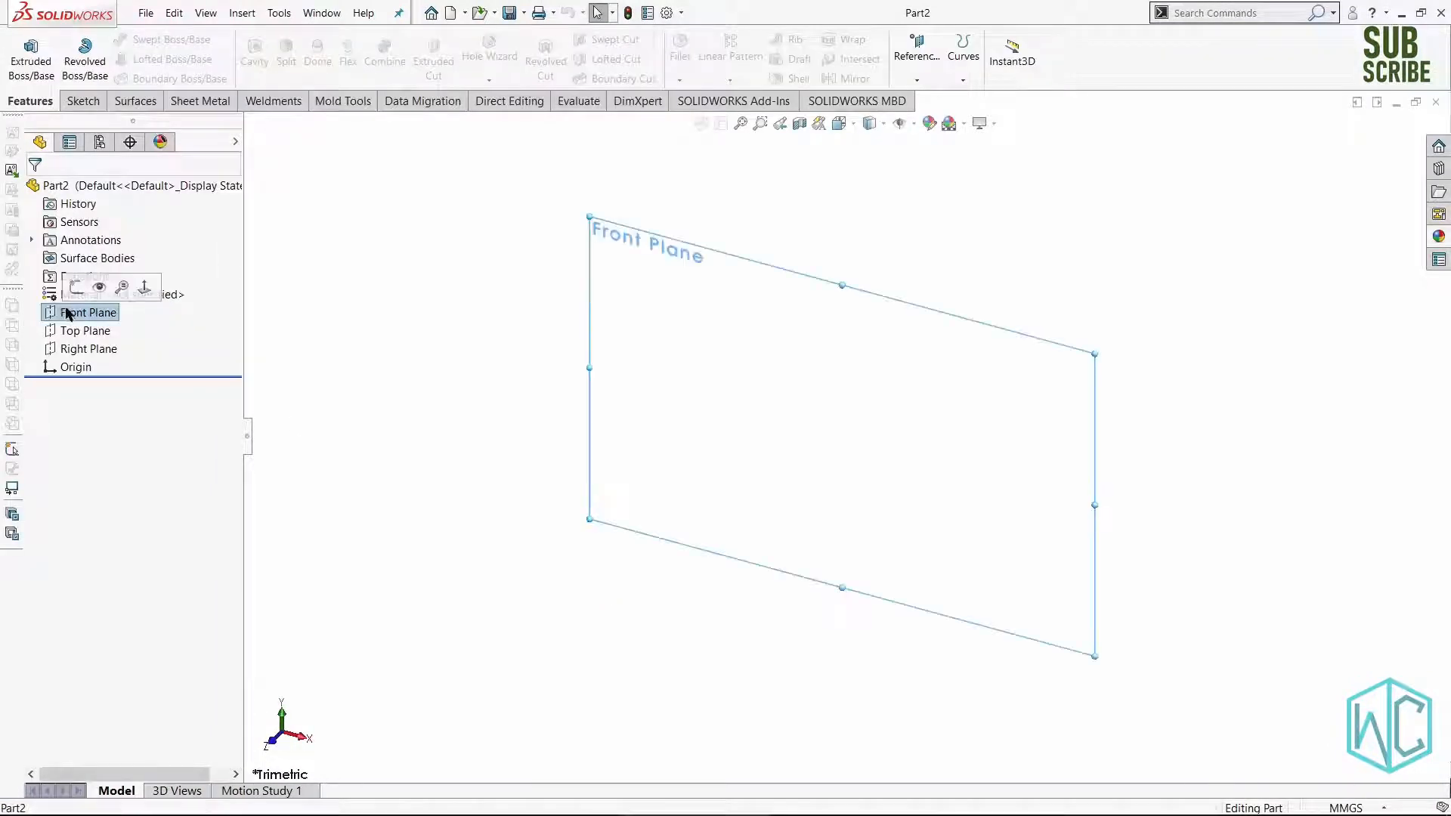
left_click(72, 284)
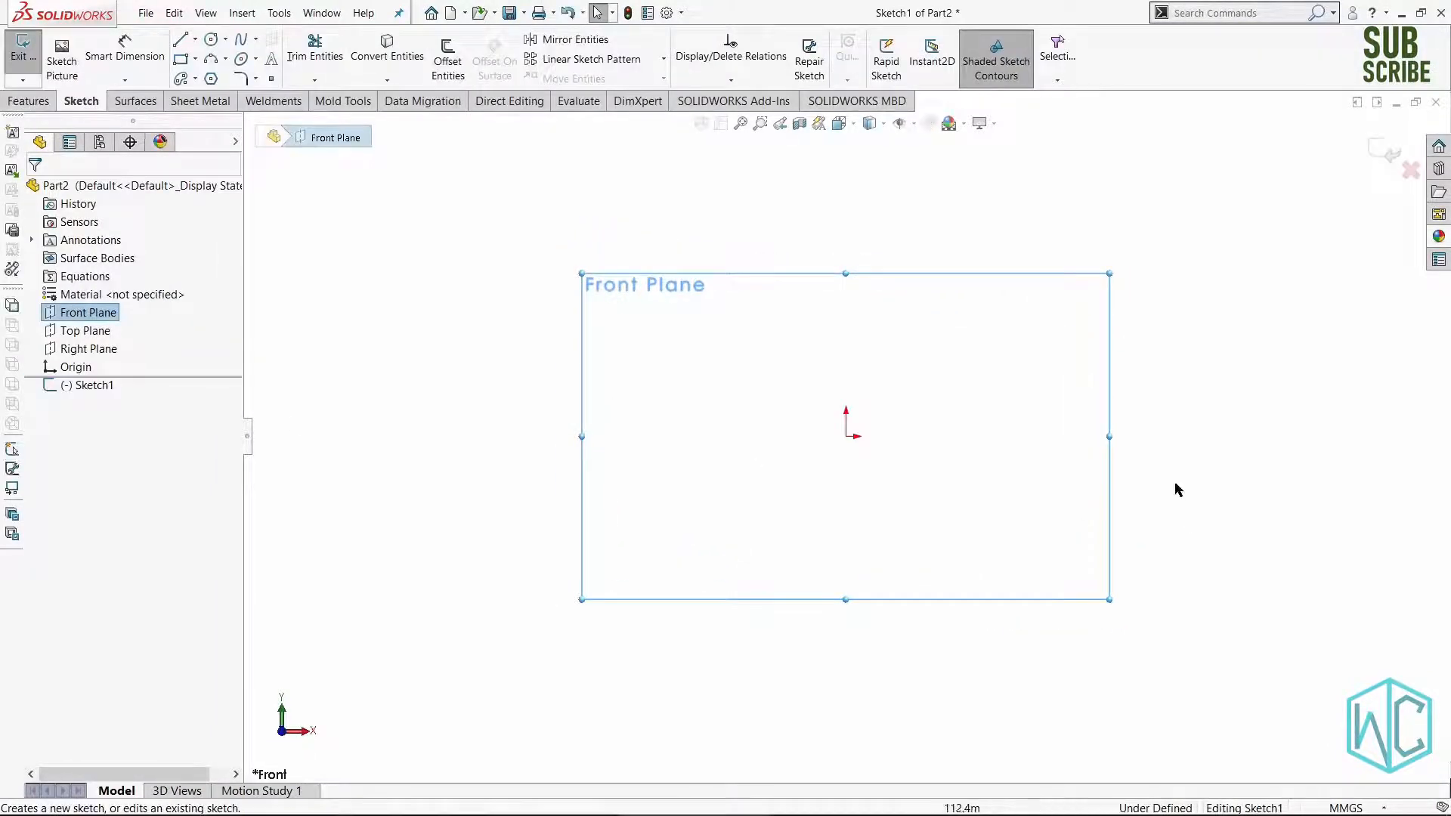
Sketch a circle about 86 mm in diameter centred on the origin.
scroll(1245, 484, "down", 1)
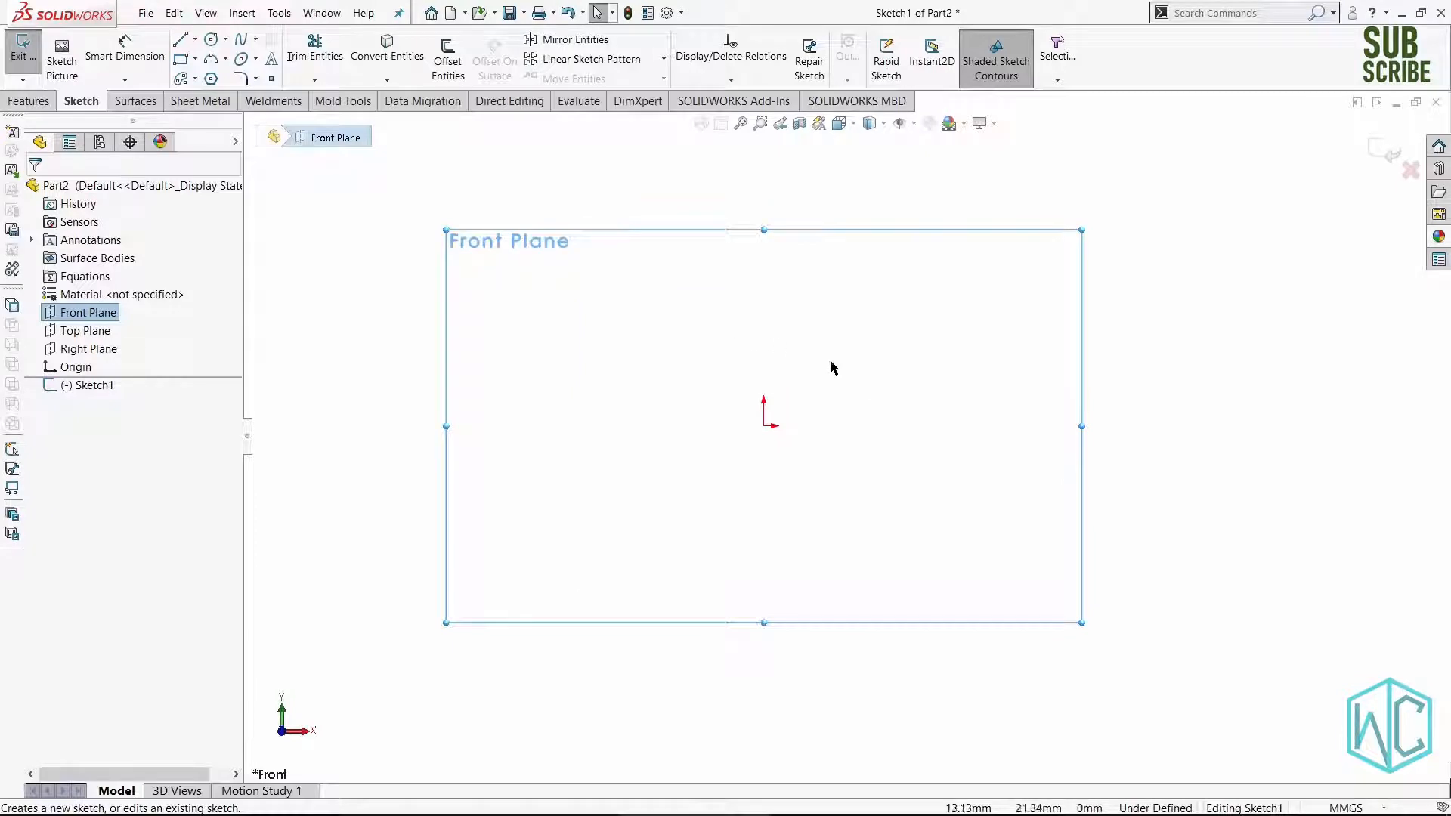
scroll(843, 393, "up", 2)
scroll(839, 408, "down", 1)
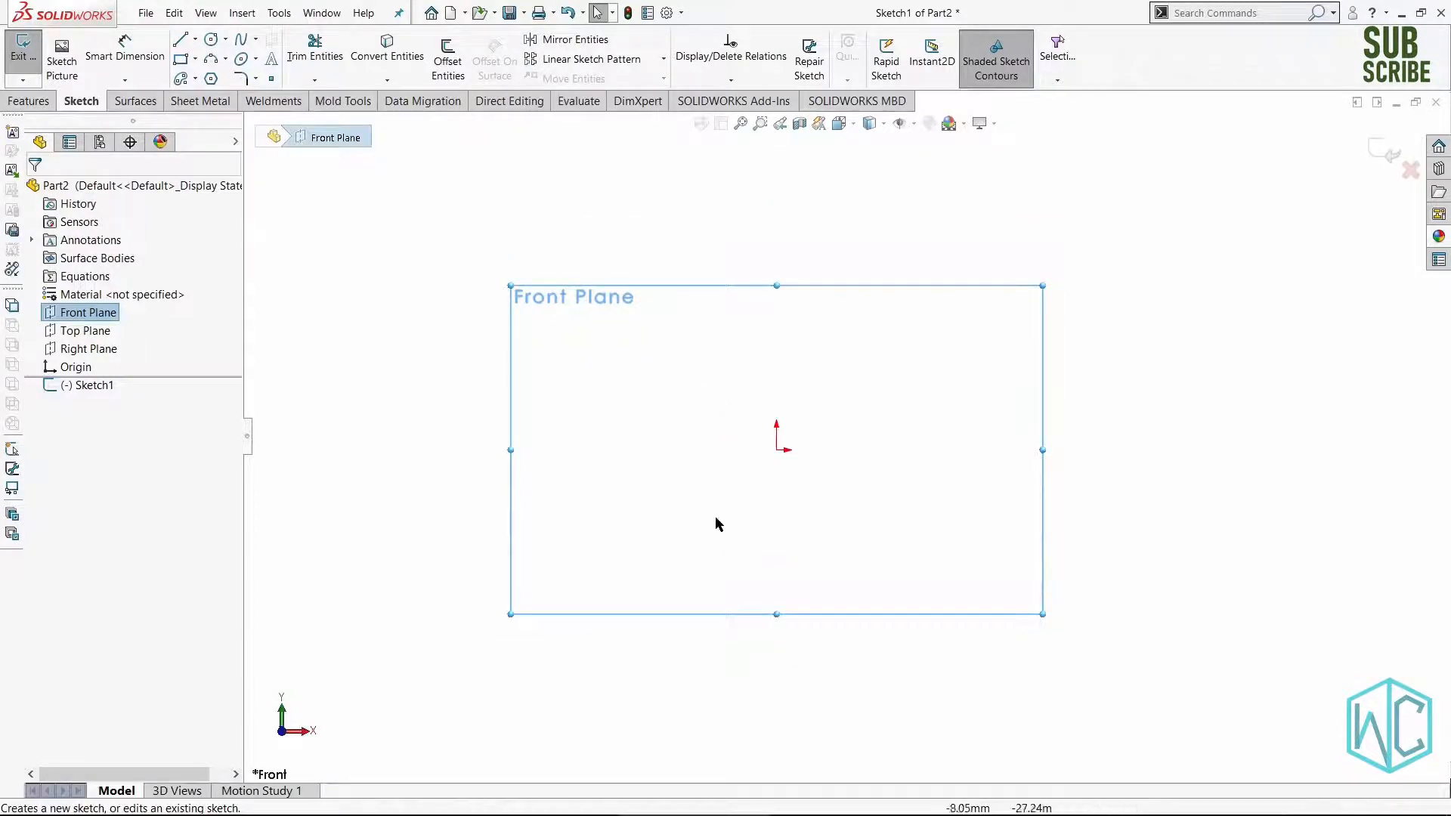
right_click_drag(674, 535, 742, 539)
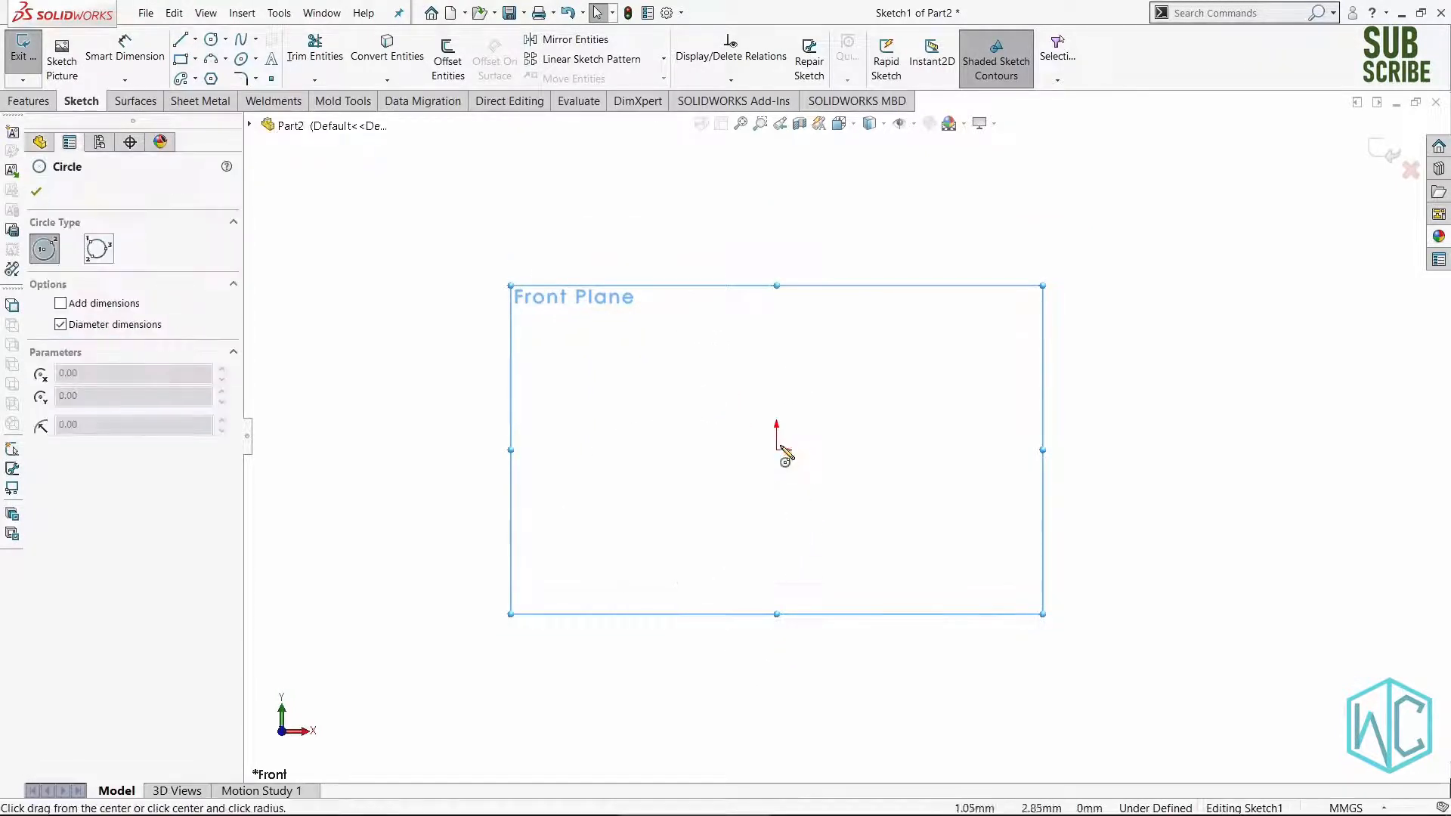
left_click(777, 450)
left_click(871, 372)
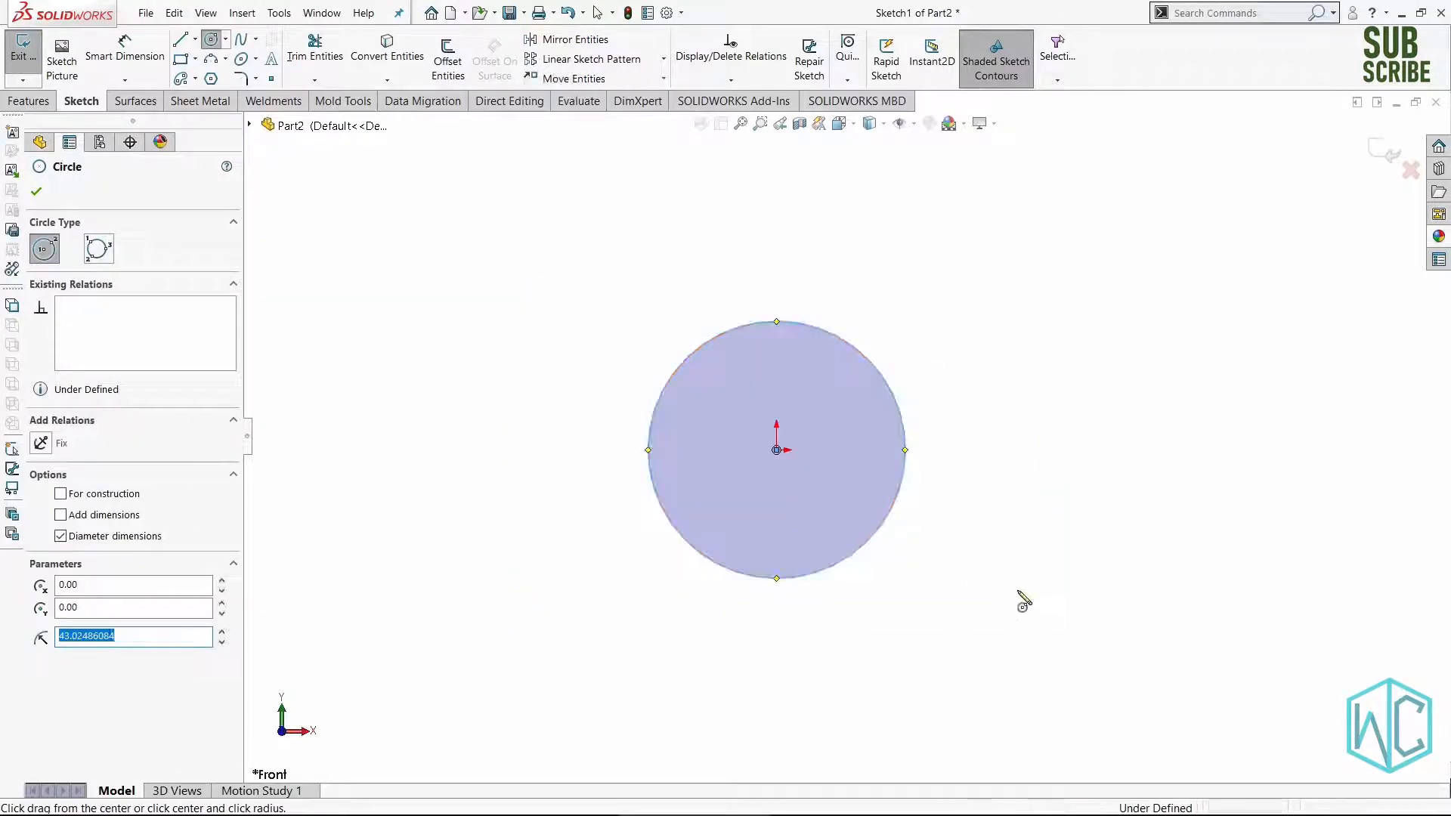
Dimension the circle's diameter and set it to 200 mm.
right_click_drag(1023, 602, 1025, 487)
left_click(902, 490)
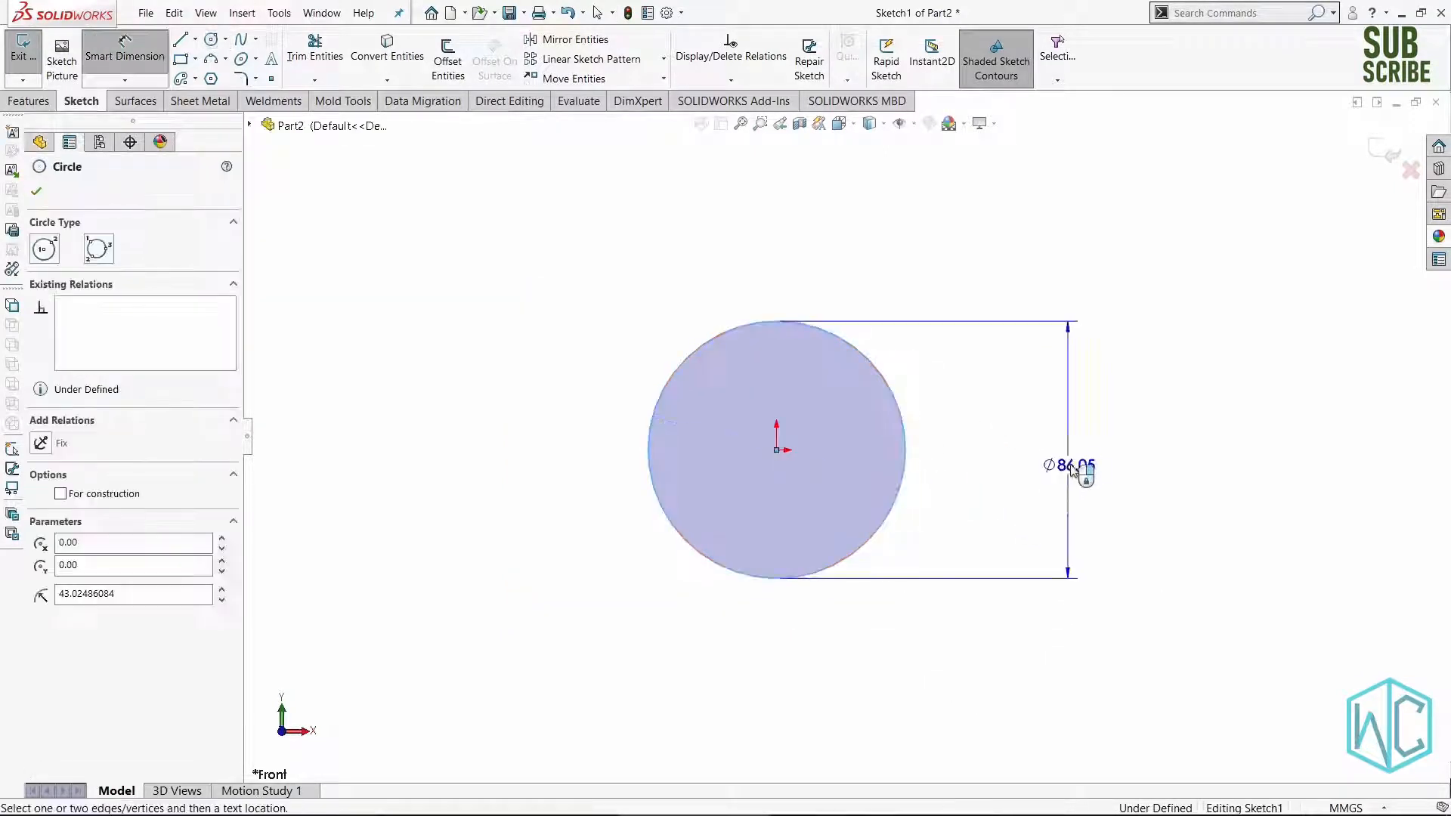
left_click(1080, 464)
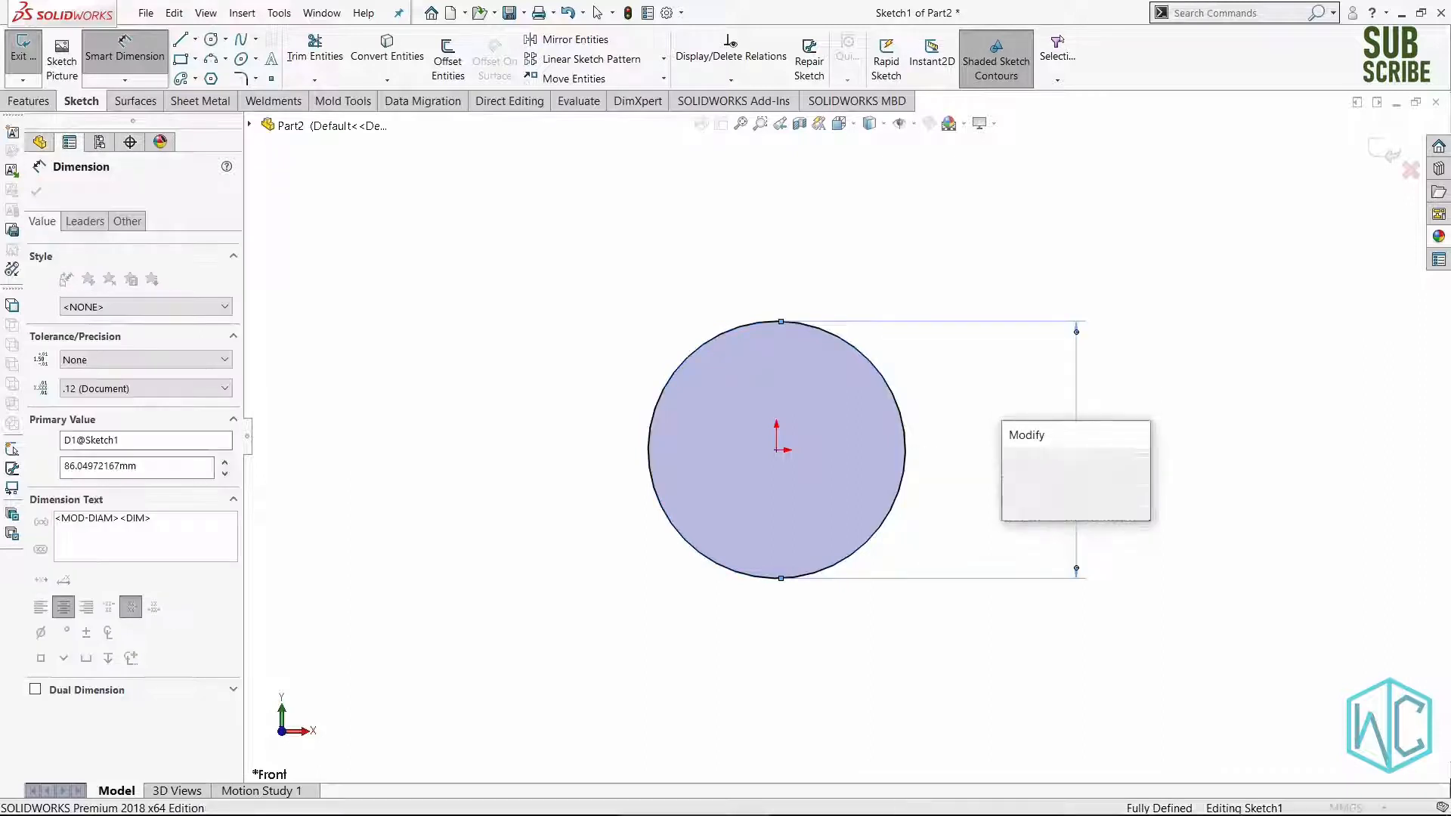
type("200")
key("Return")
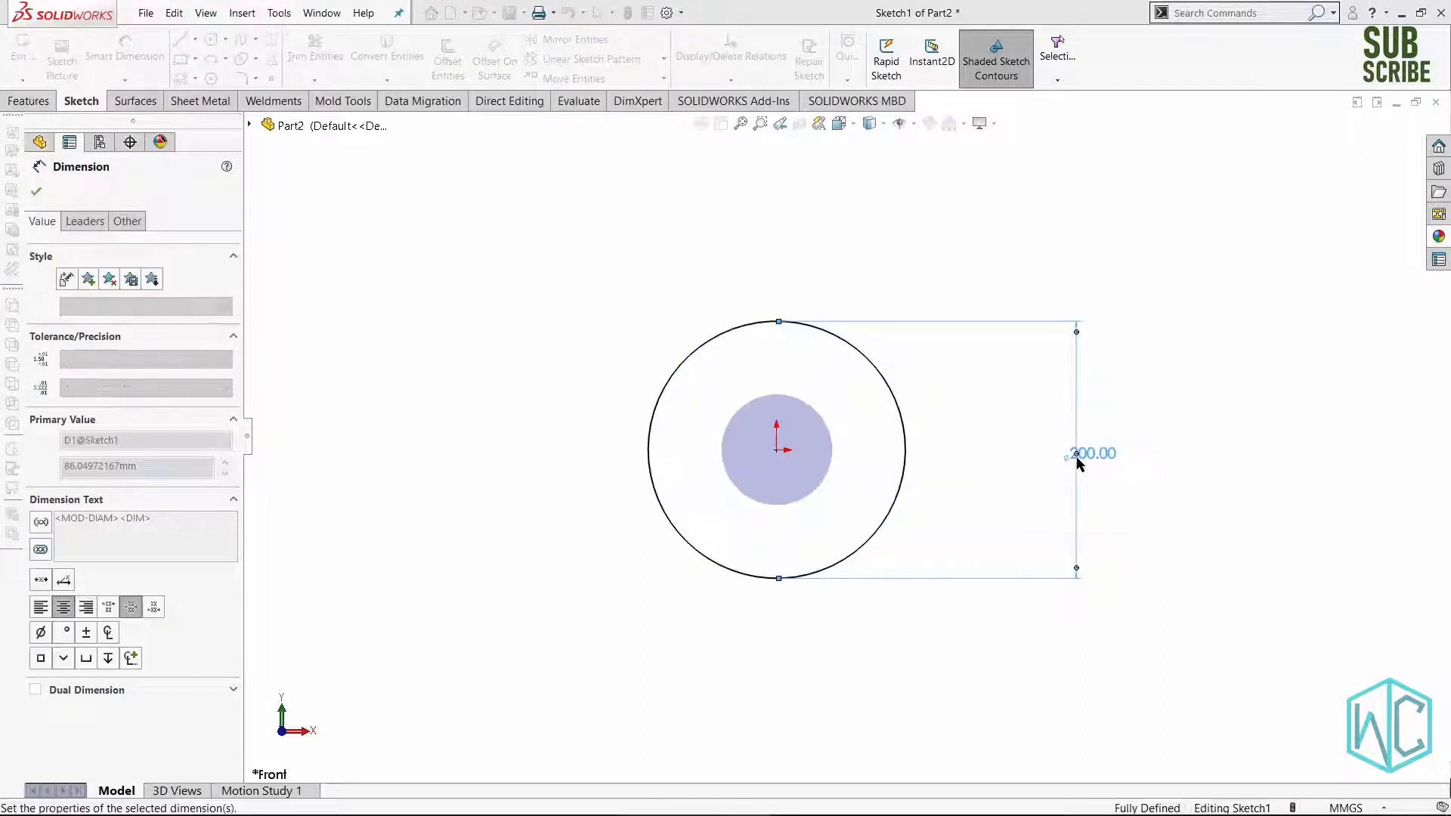
Draw a vertical line across the circle from its top quadrant point to its bottom quadrant point.
right_click_drag(1231, 414, 1149, 415)
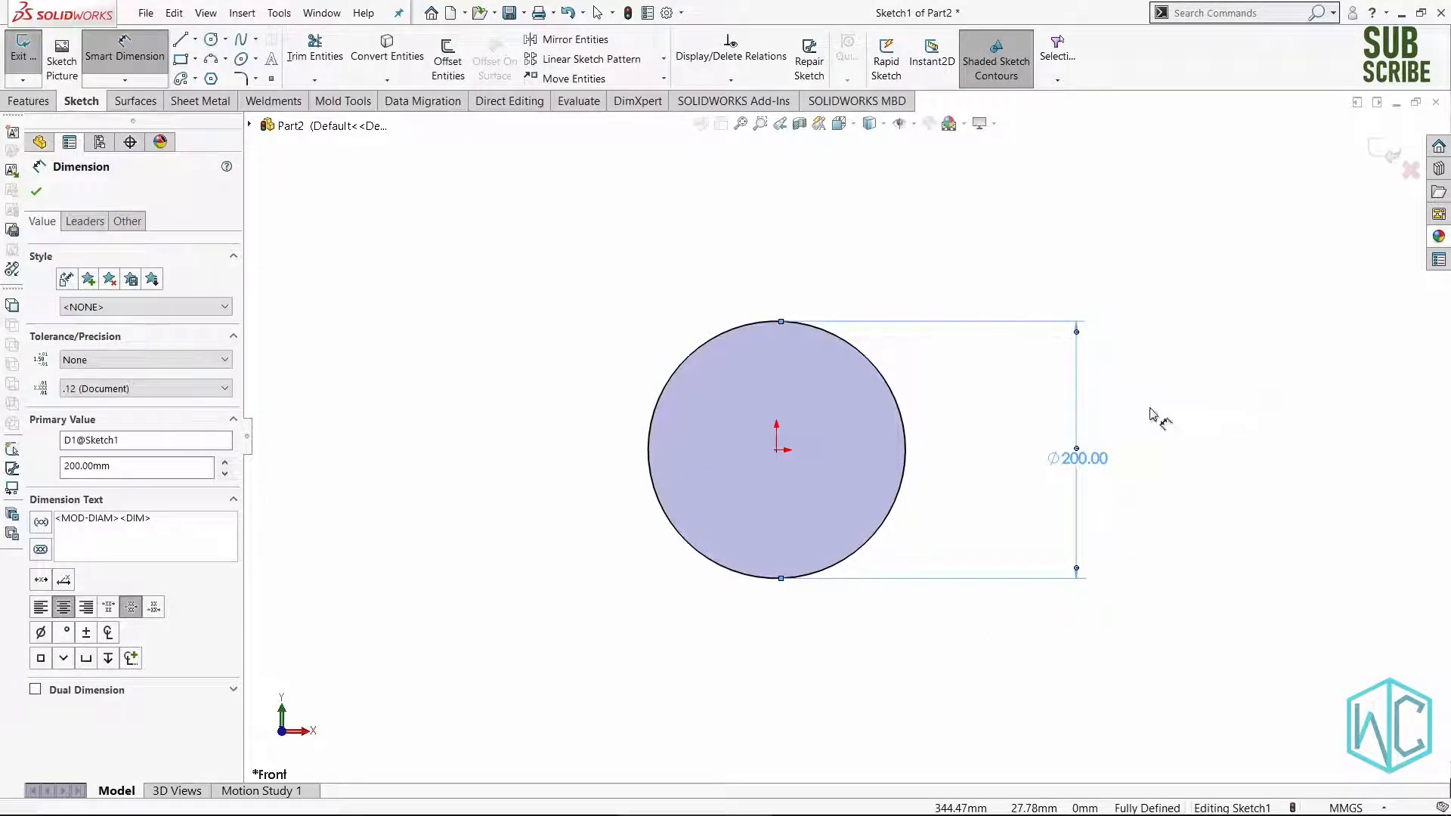
left_click(776, 322)
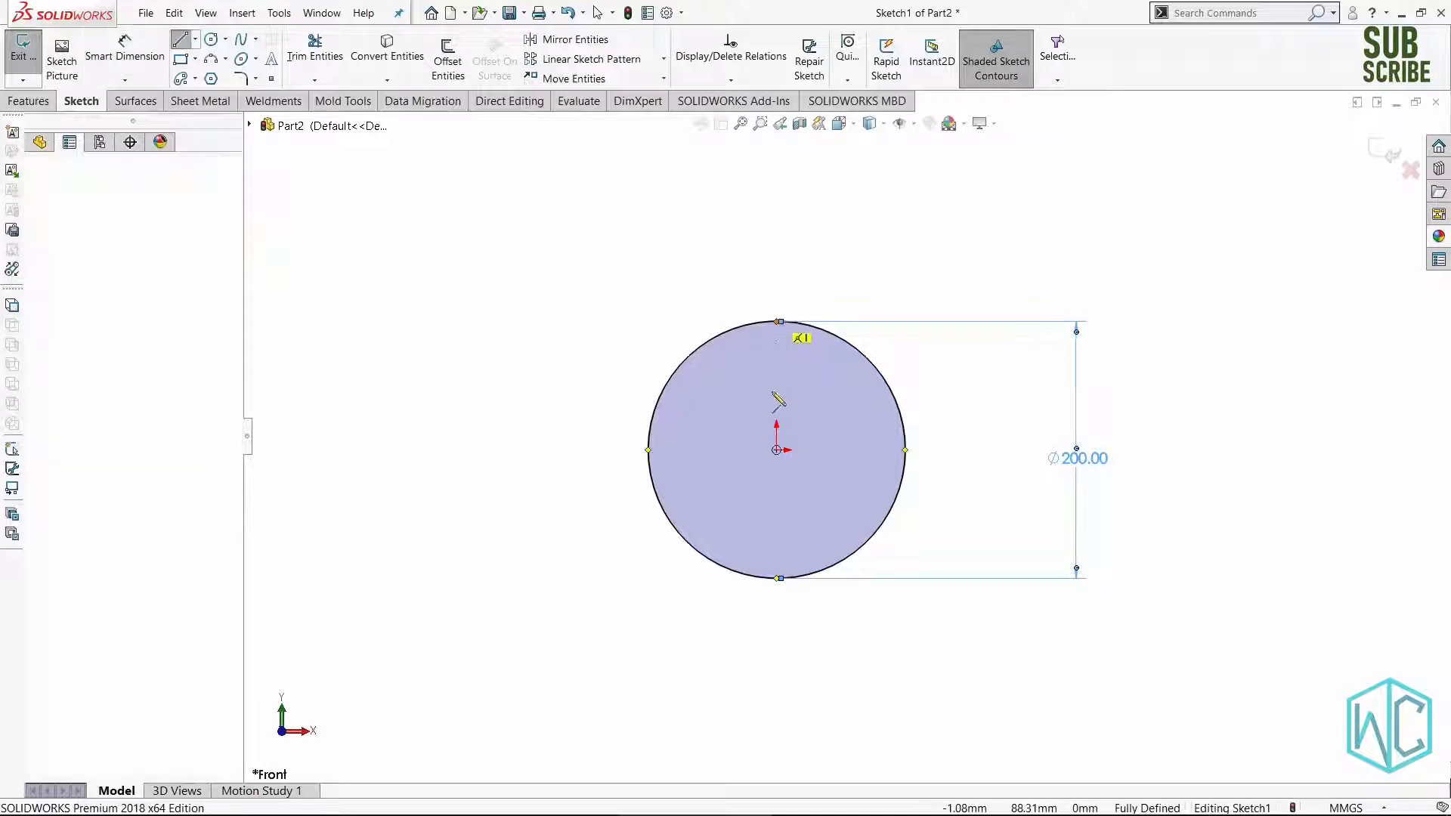
left_click(777, 578)
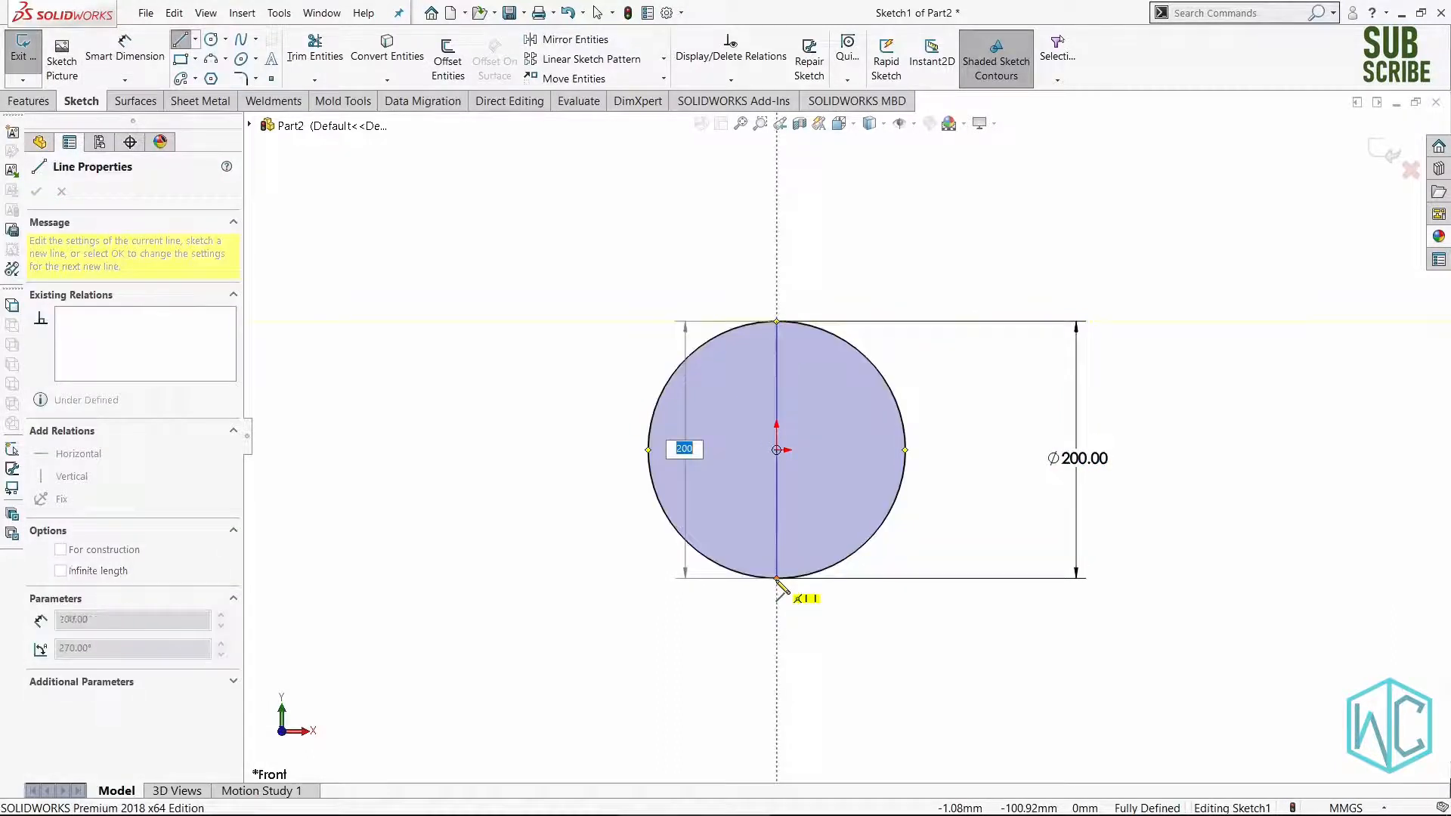
Trim away the left half of the circle to leave a closed half-circle profile.
right_click_drag(962, 373, 946, 427)
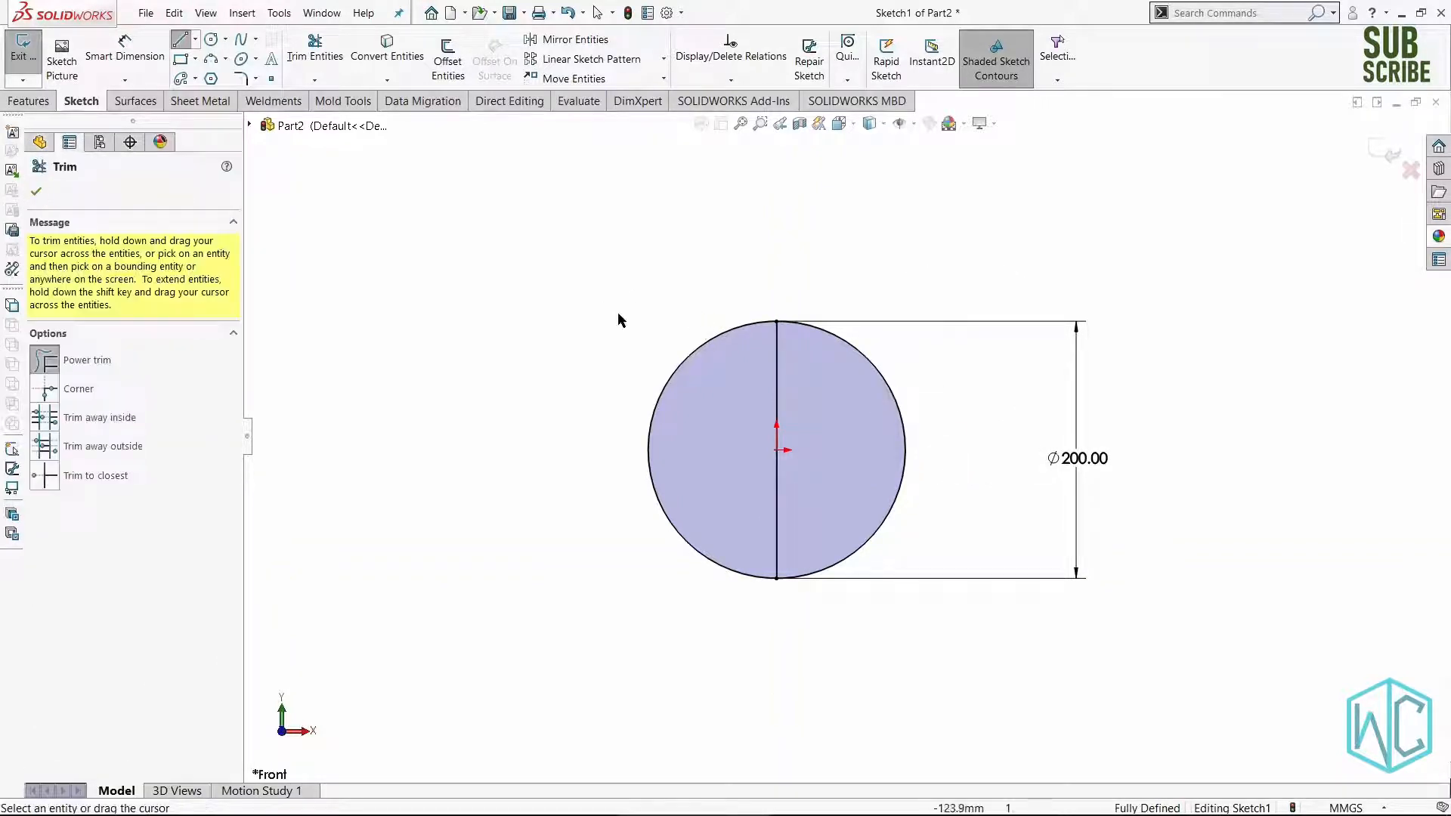
left_click_drag(619, 314, 701, 406)
scroll(953, 416, "down", 2)
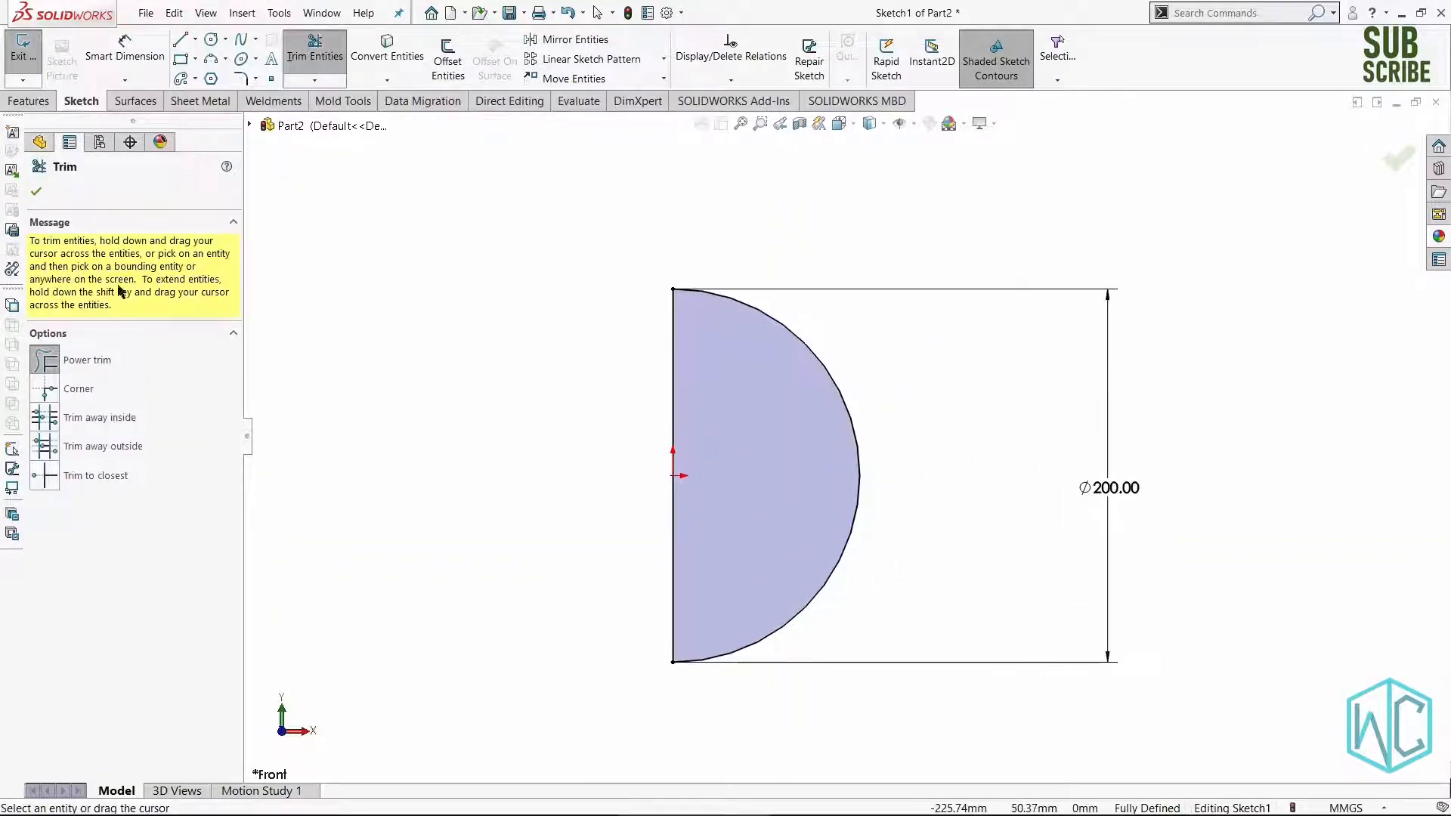
left_click(36, 194)
Revolve the half-circle profile 360 degrees around its vertical line into a solid sphere.
left_click(28, 101)
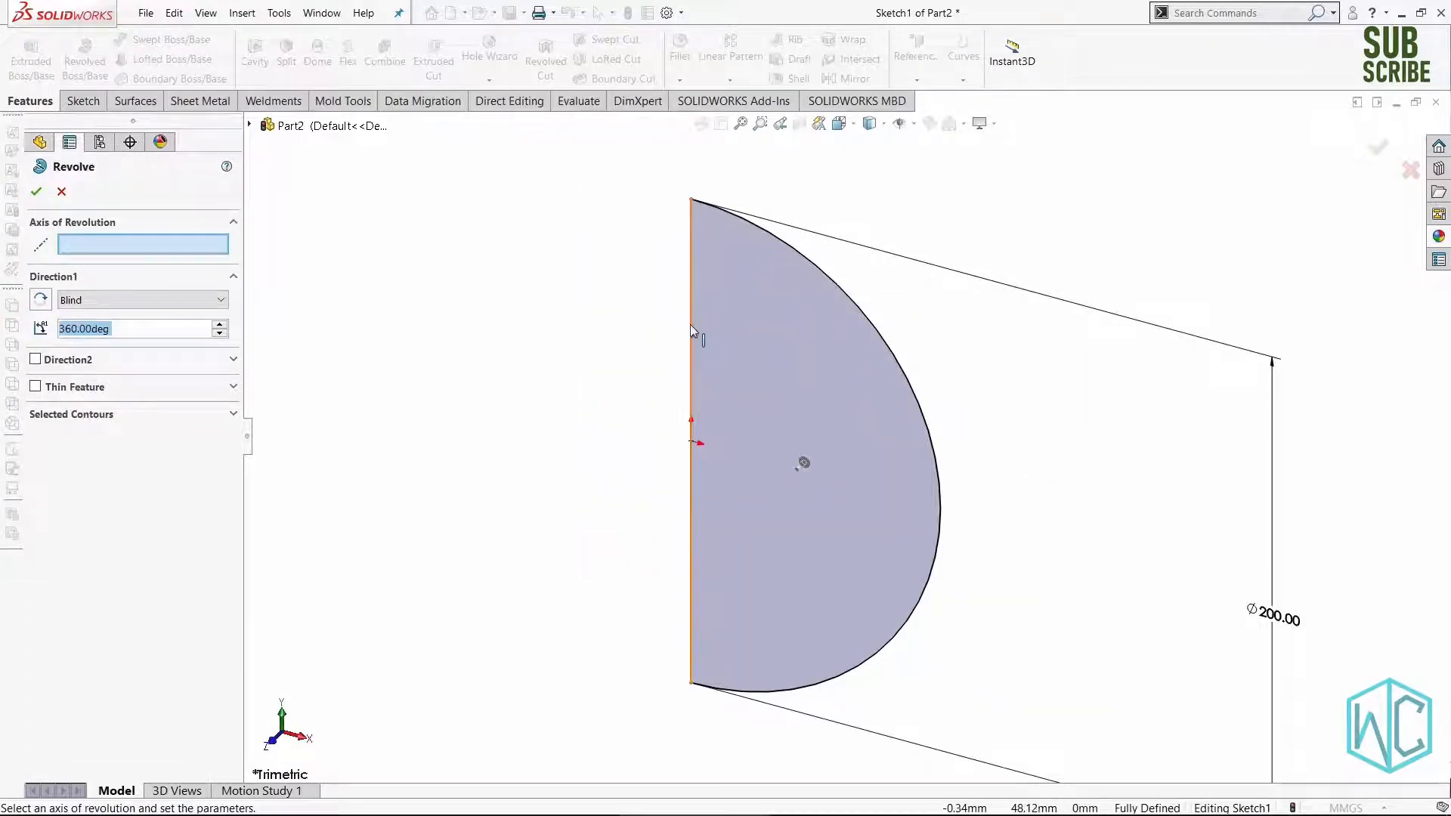
left_click(690, 333)
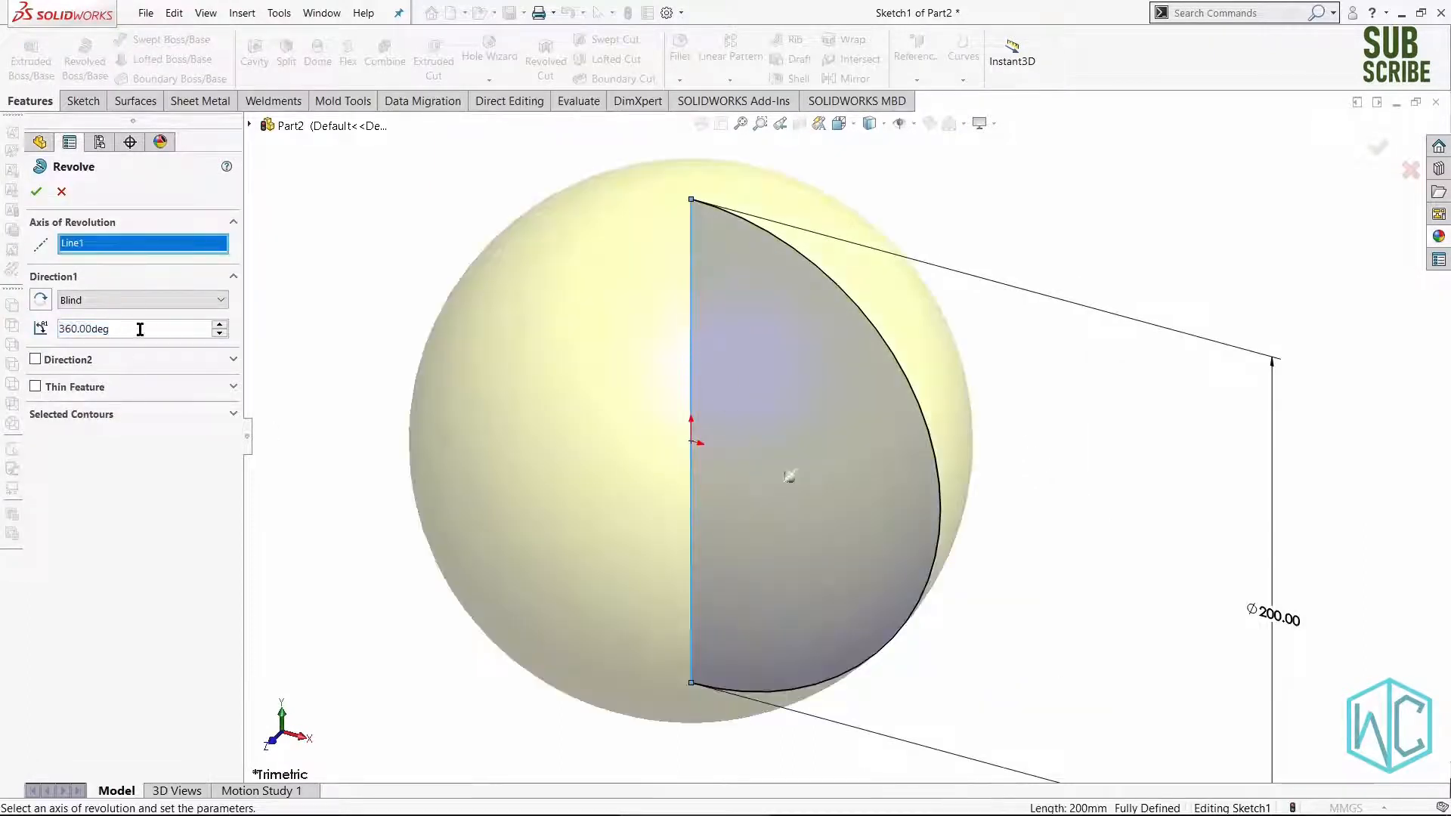
scroll(247, 316, "up", 2)
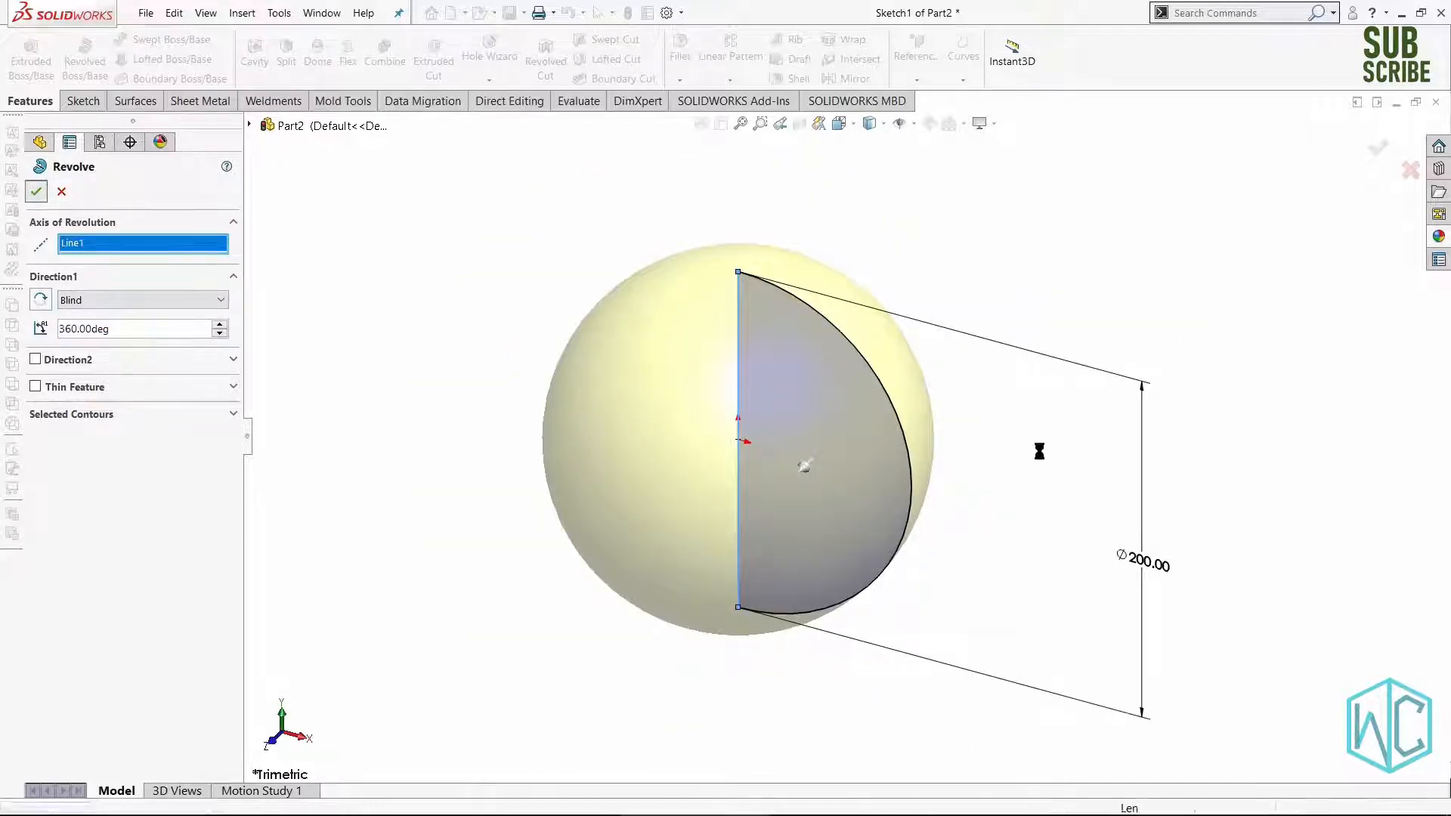
scroll(907, 513, "down", 1)
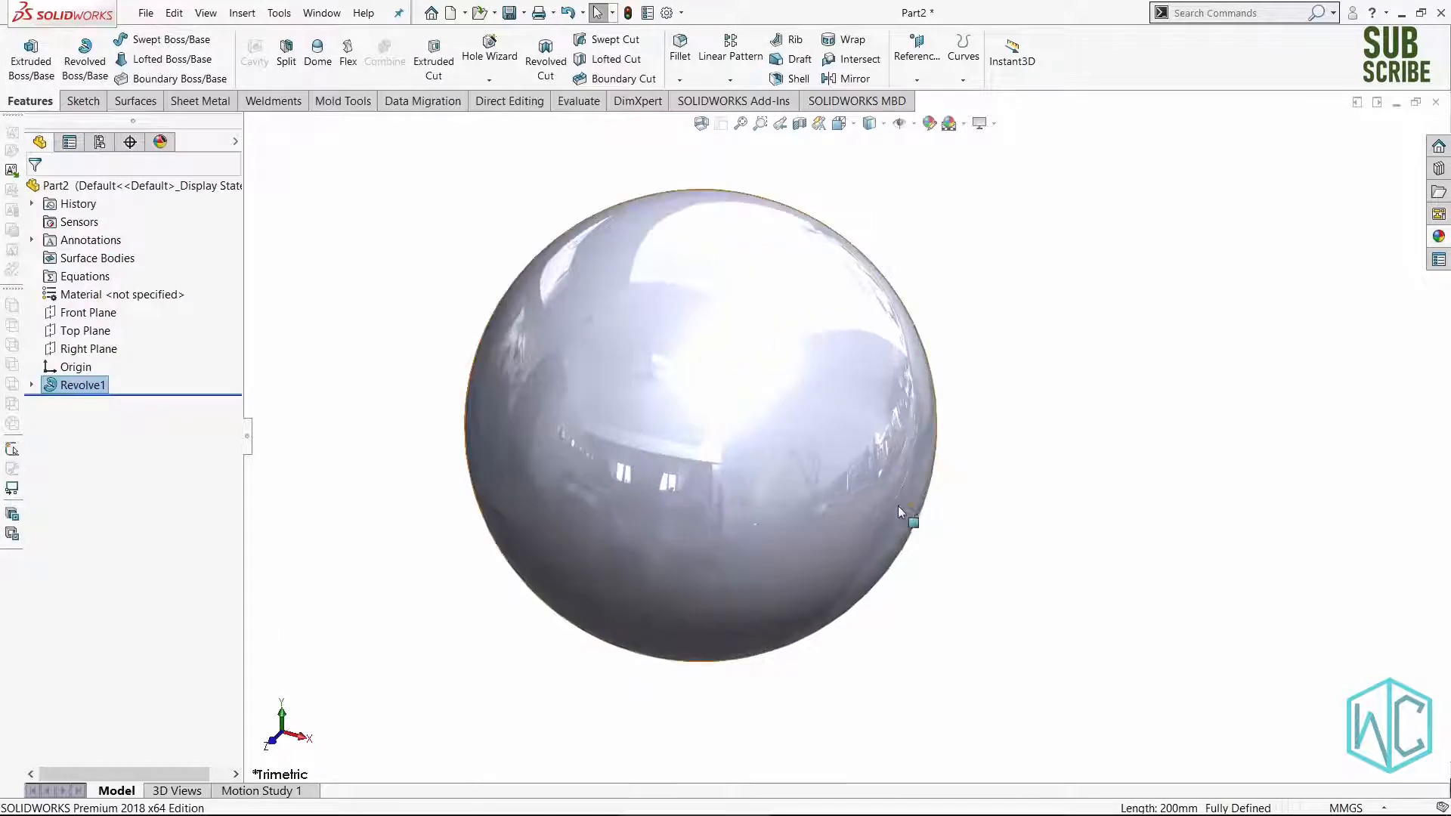
Examine the seam grooves and Wilson lettering on the finished basket_ball3 part, and return to the new part.
scroll(786, 483, "up", 2)
scroll(785, 522, "down", 3)
scroll(782, 538, "up", 2)
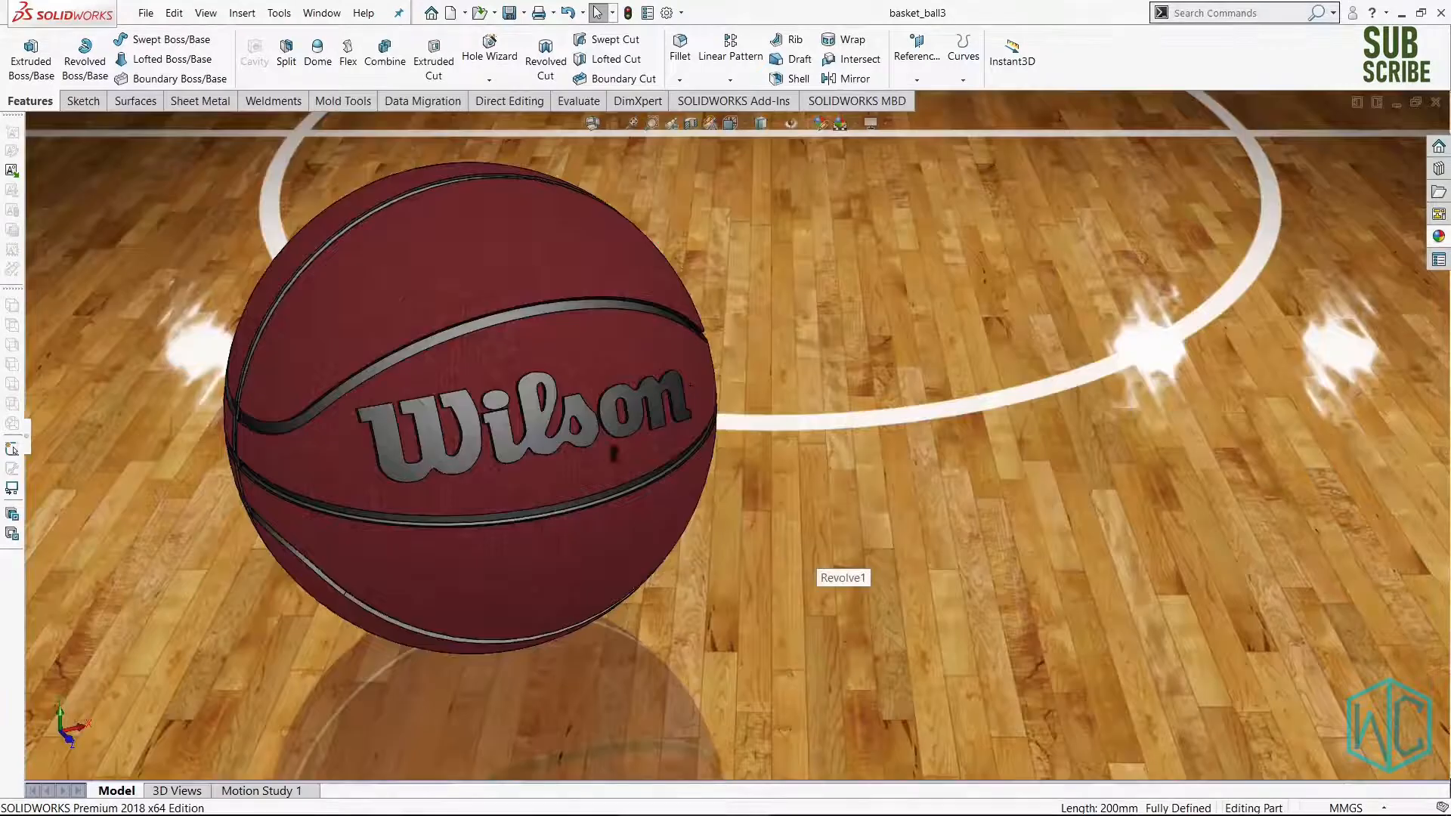
scroll(488, 492, "down", 3)
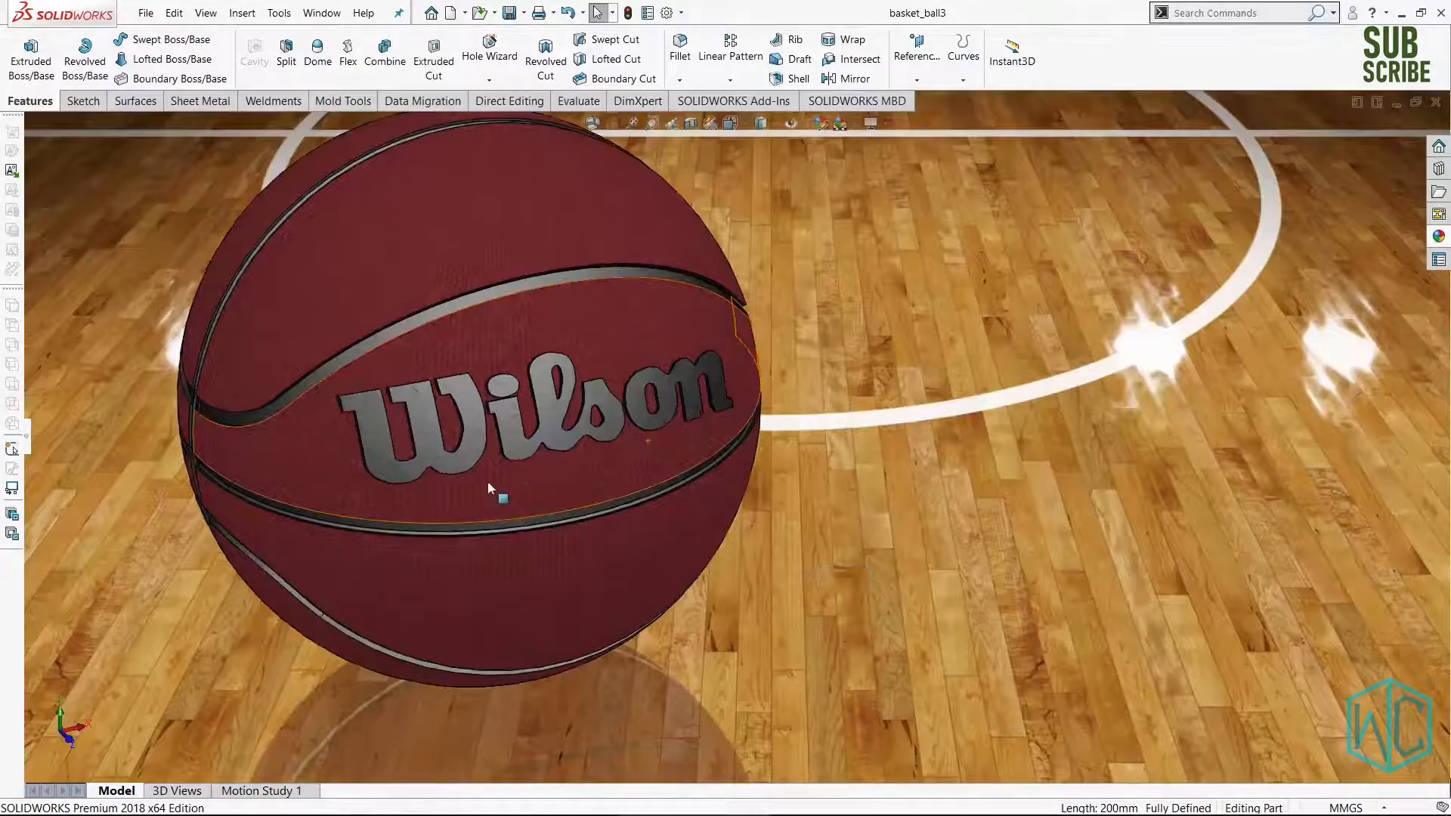
middle_click_drag(475, 443, 265, 514)
scroll(265, 506, "down", 3)
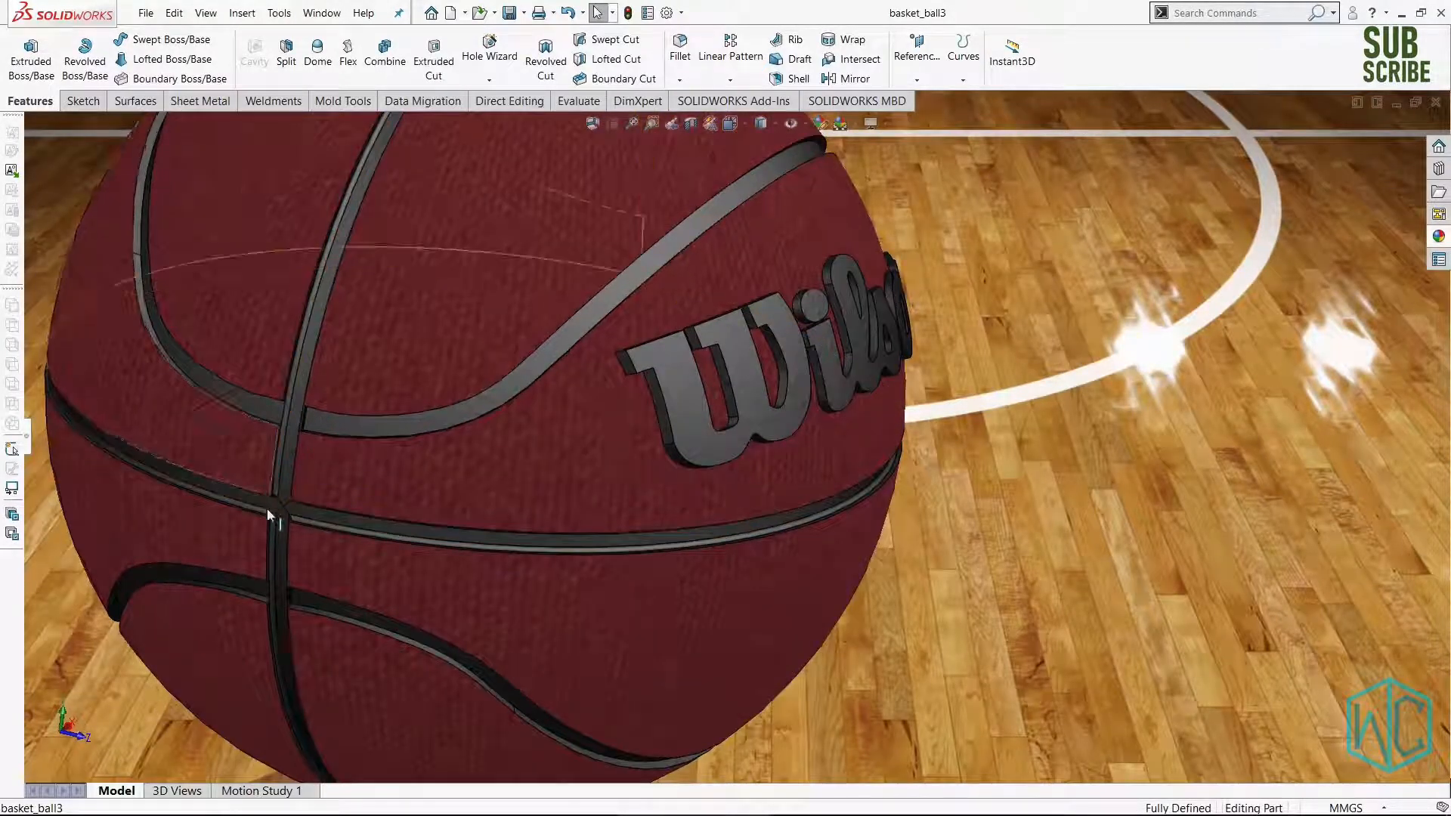
scroll(673, 596, "up", 4)
middle_click_drag(673, 592, 553, 594)
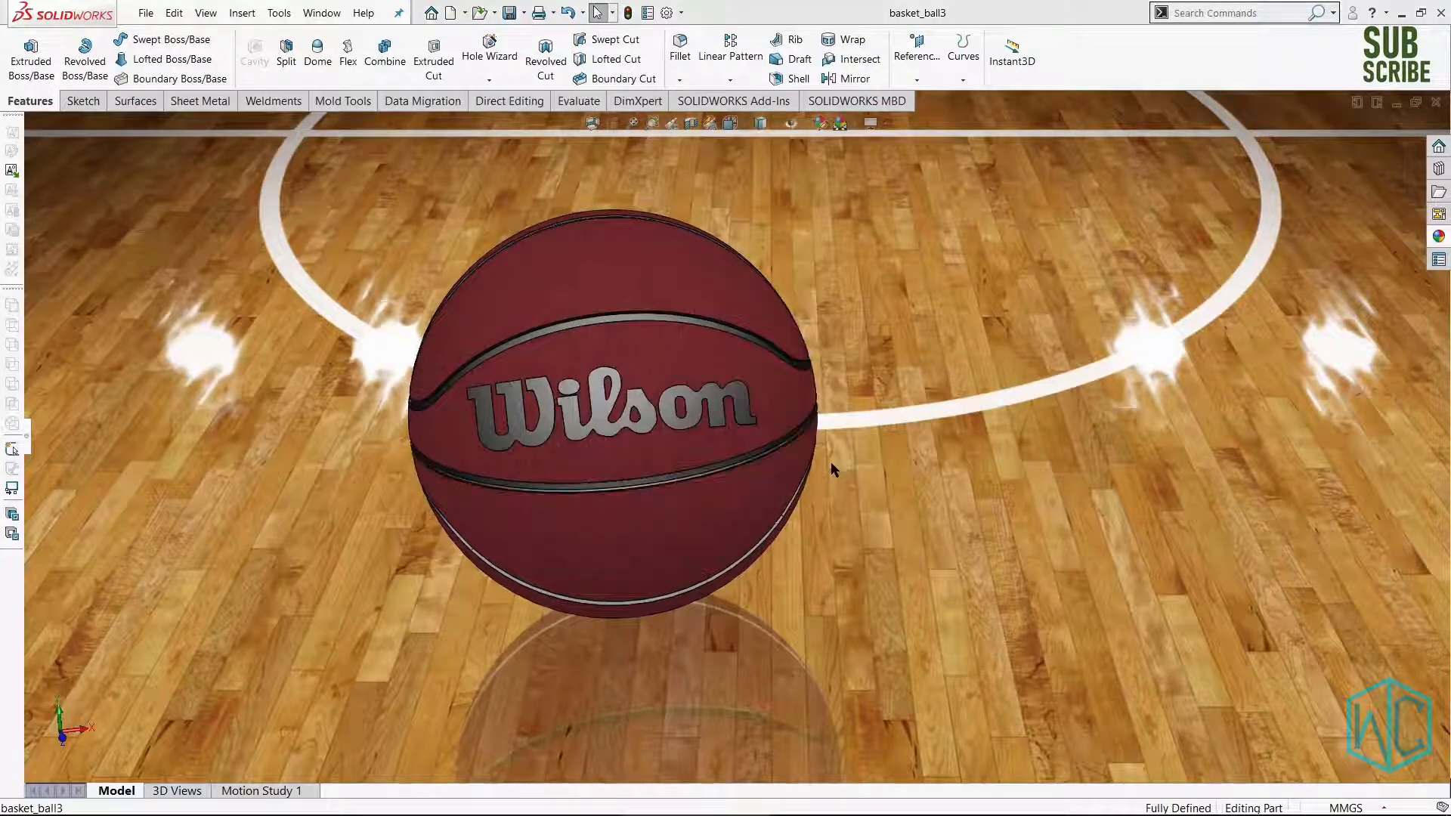
key("ctrl+Tab")
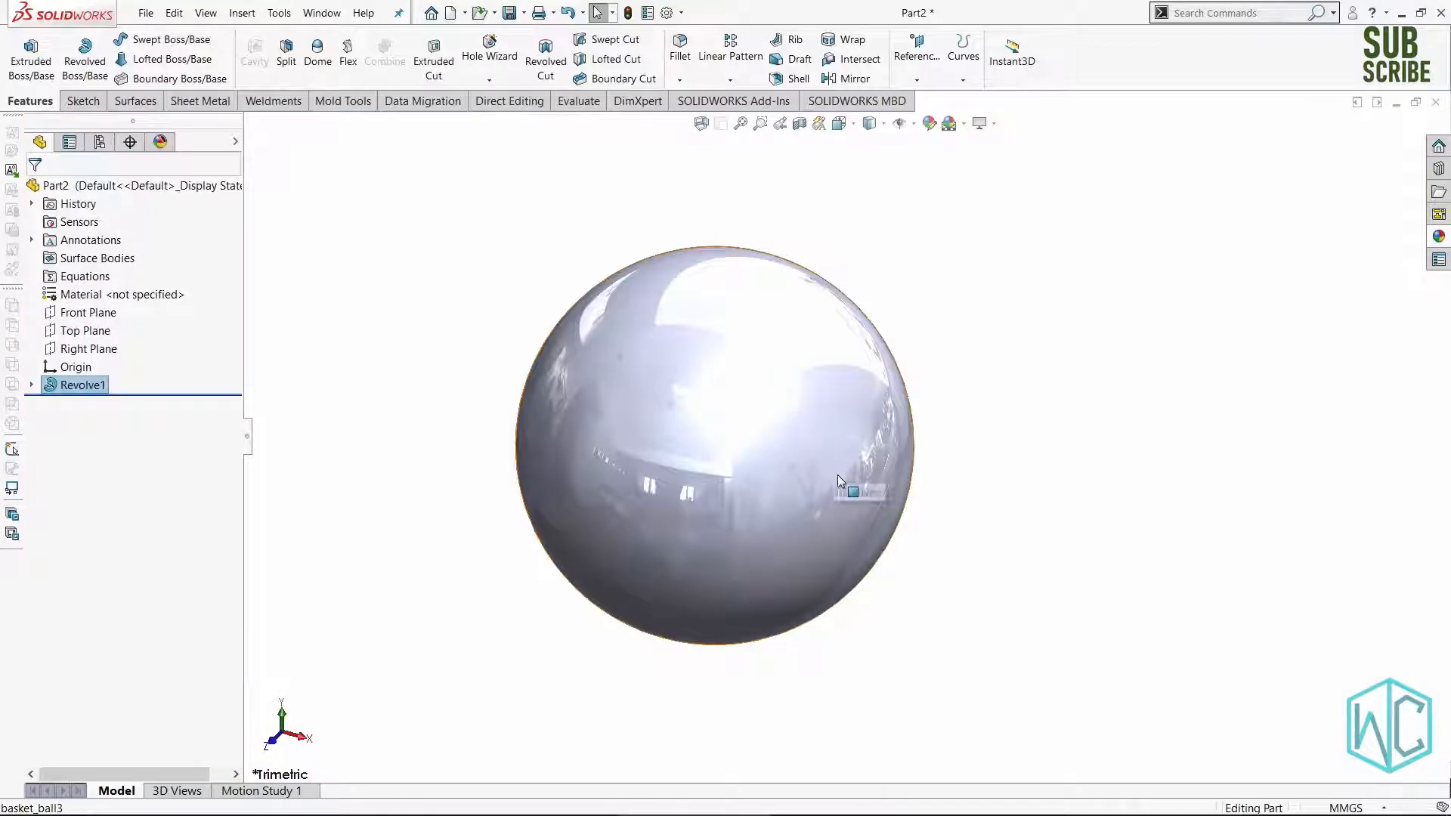
Start a sketch on the Top Plane and activate Convert Entities.
left_click(87, 331)
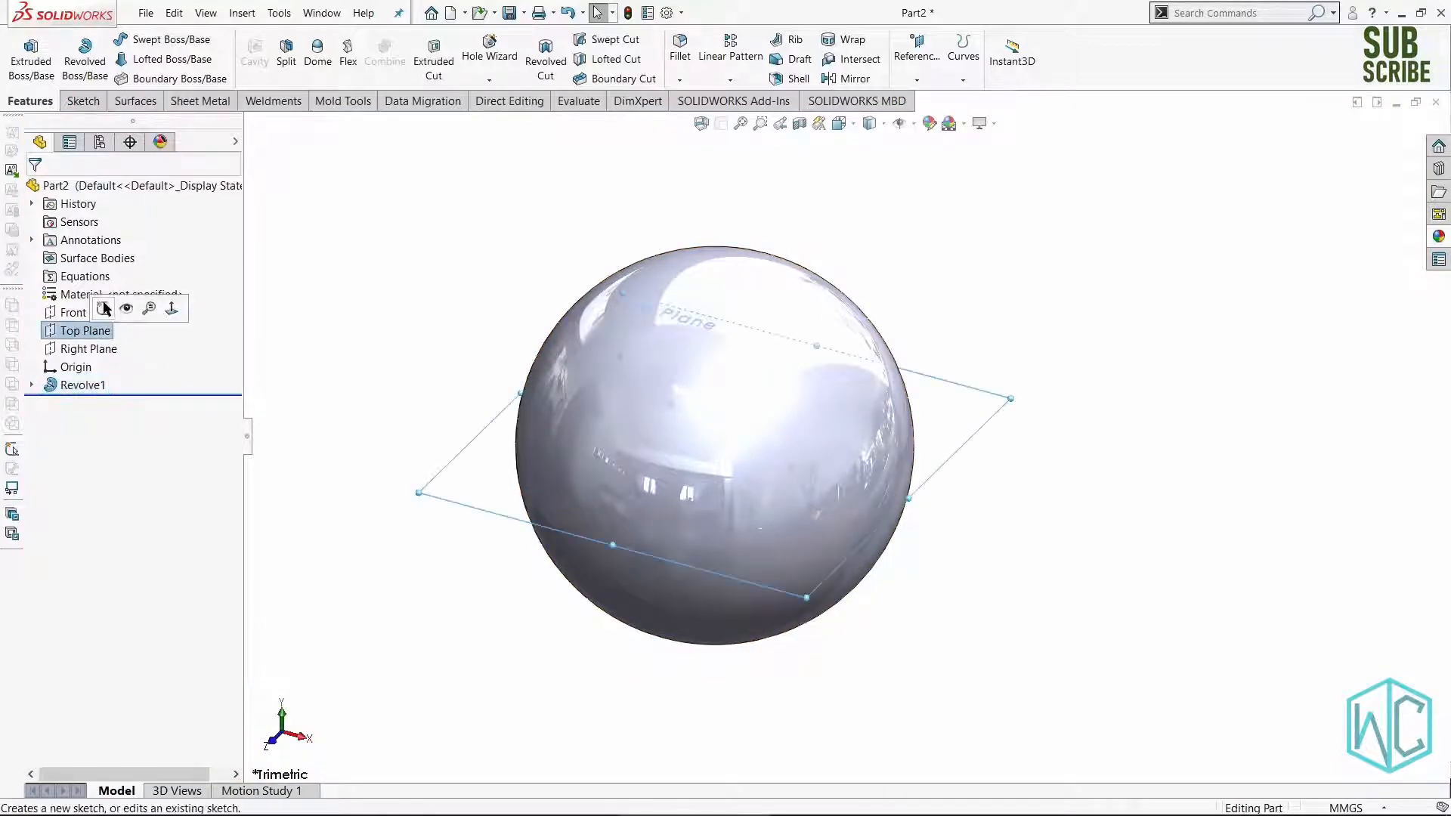
left_click(103, 311)
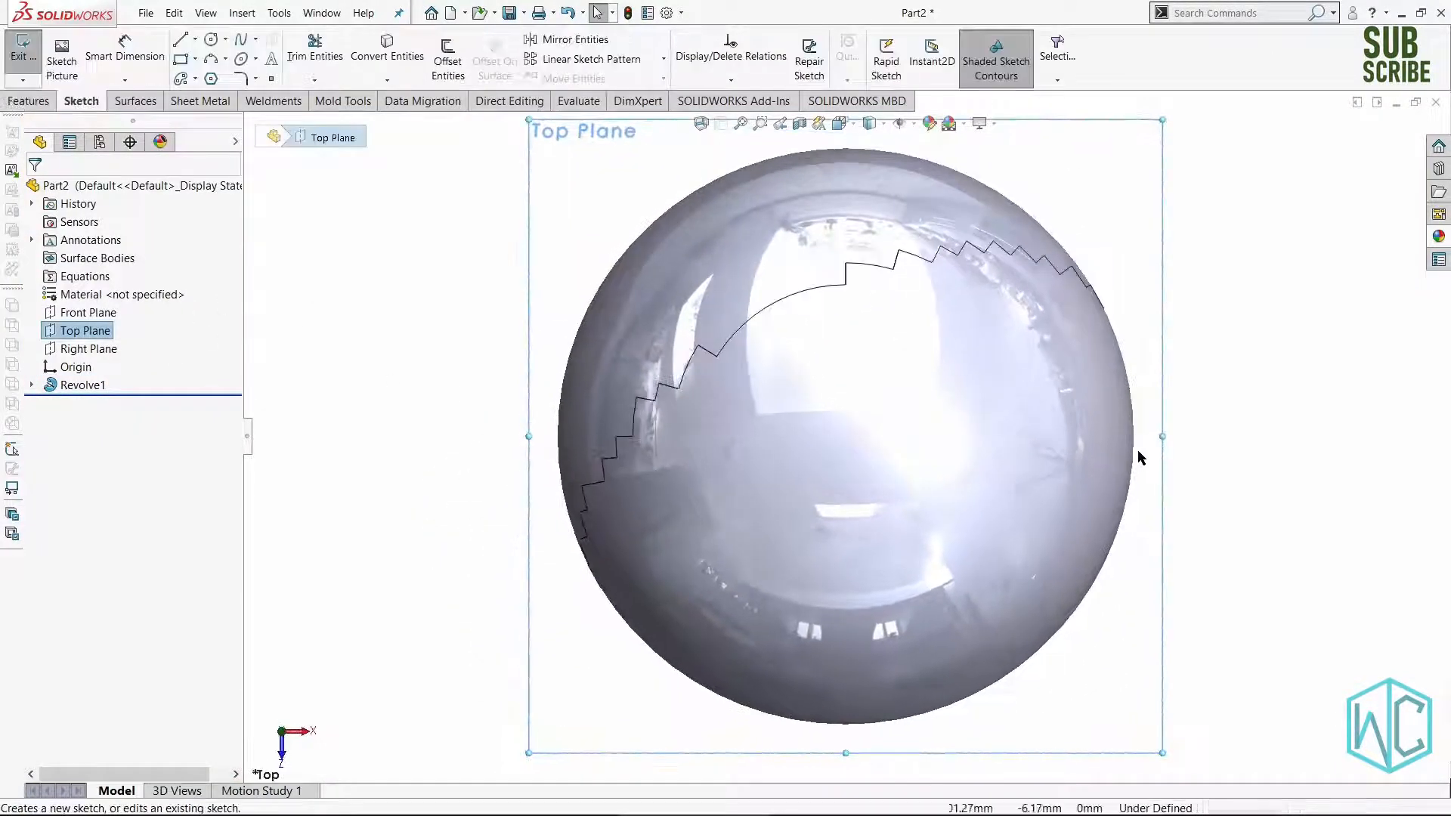
scroll(1209, 452, "down", 2)
right_click_drag(1259, 540, 1209, 461)
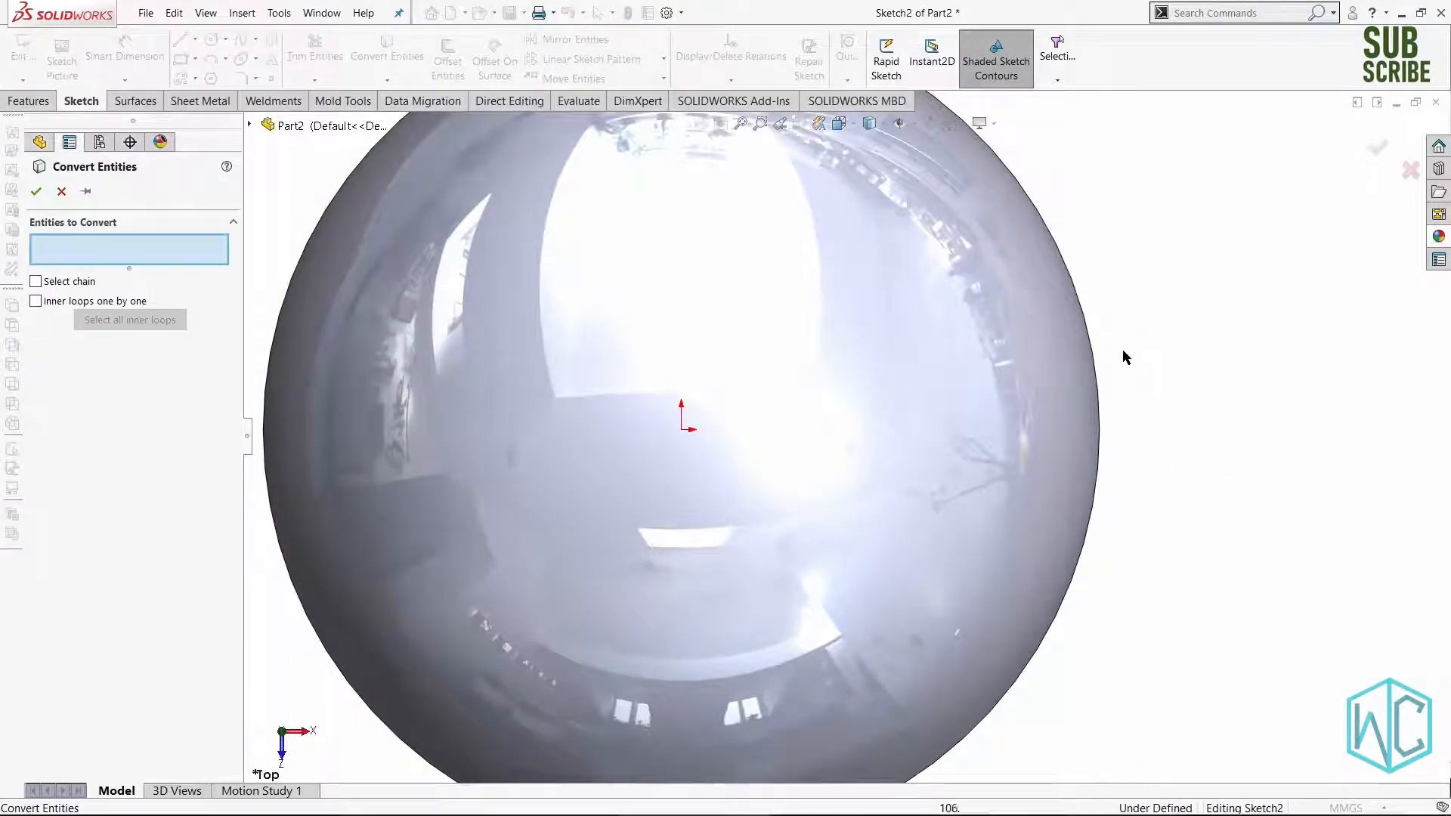
left_click(1100, 406)
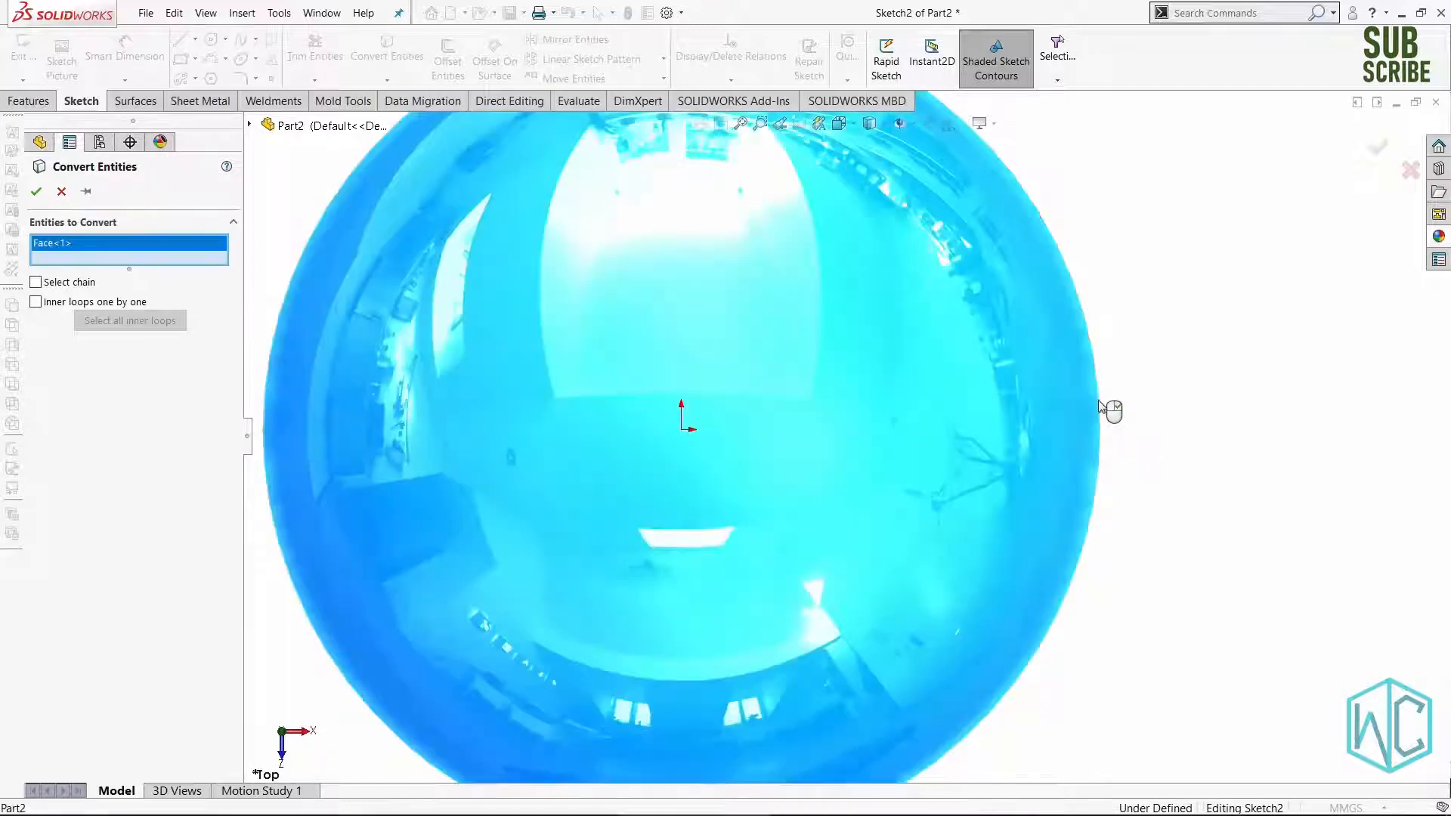
right_click(81, 257)
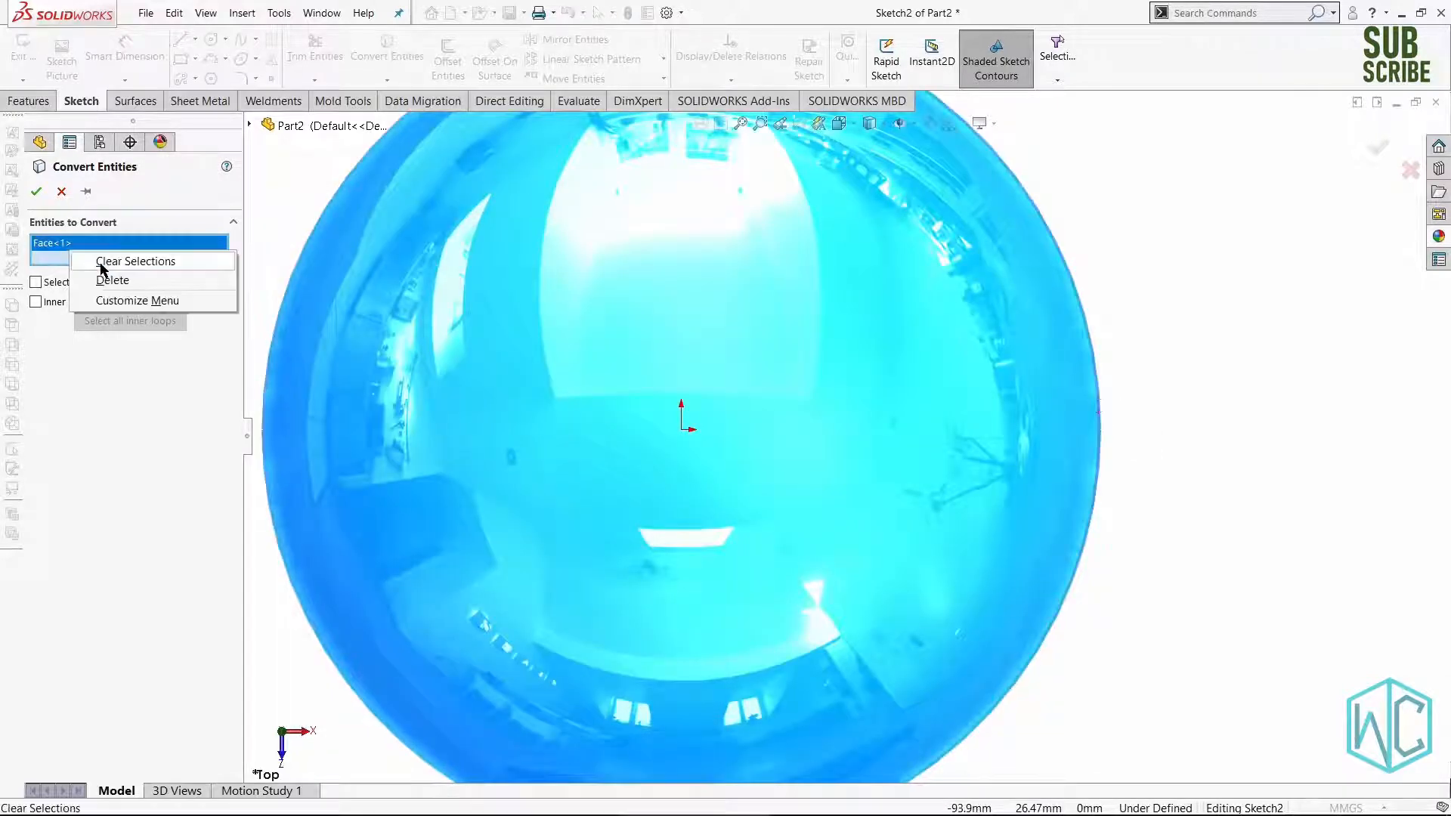
left_click(105, 261)
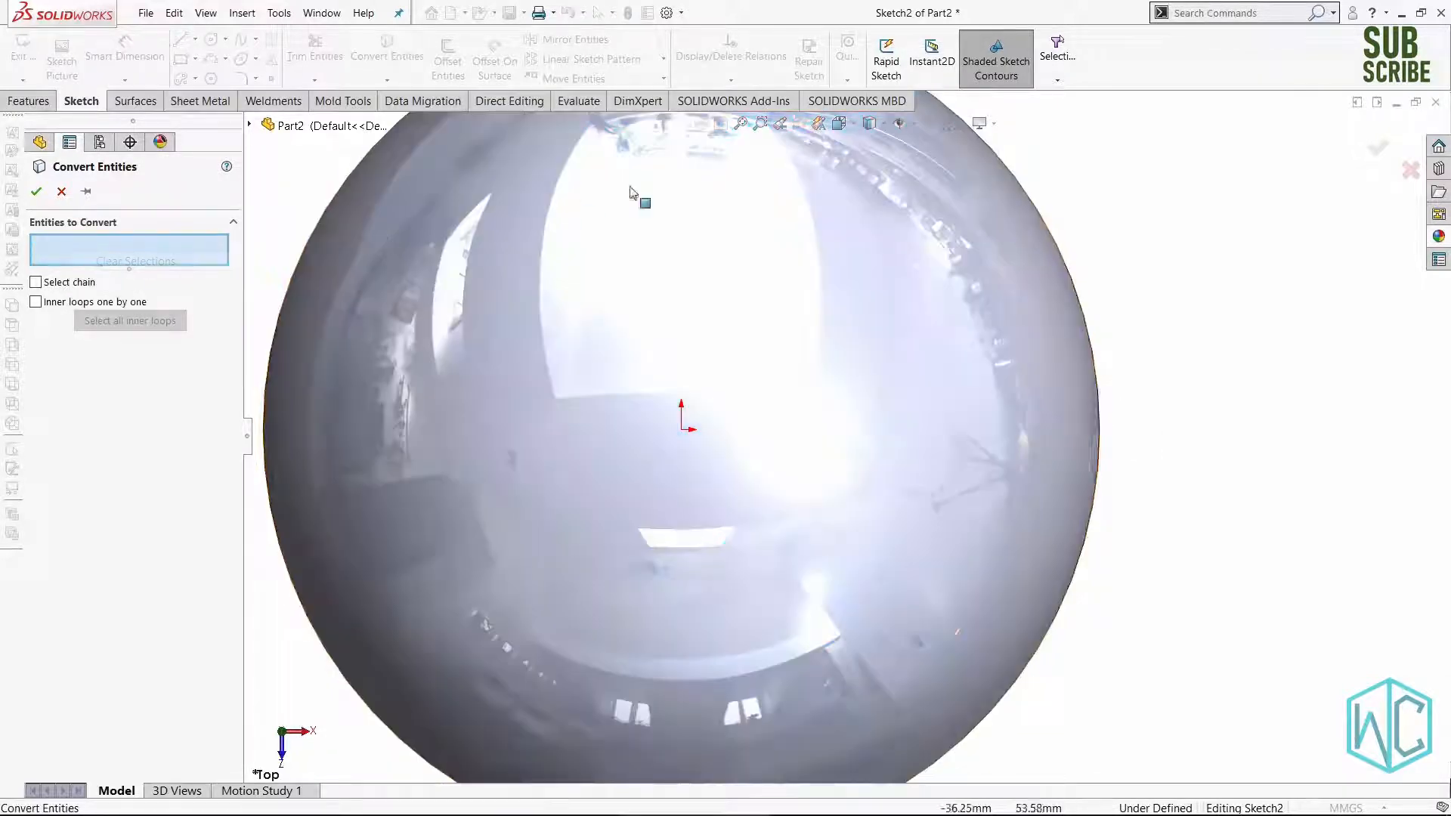
Convert the sphere's circular silhouette edge into sketch geometry.
left_click(1076, 290)
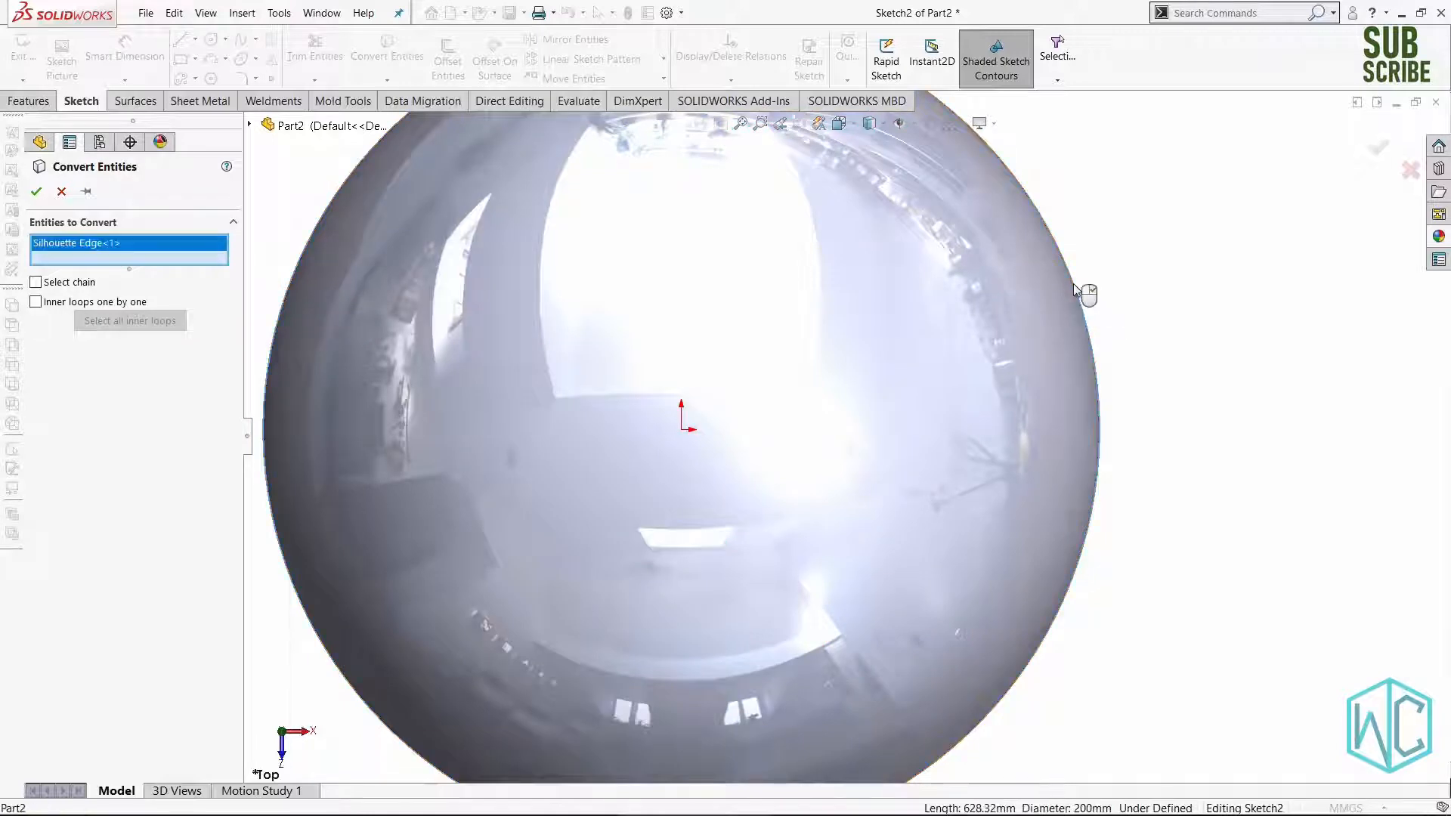
left_click(35, 192)
scroll(1030, 401, "up", 3)
scroll(1202, 507, "down", 2)
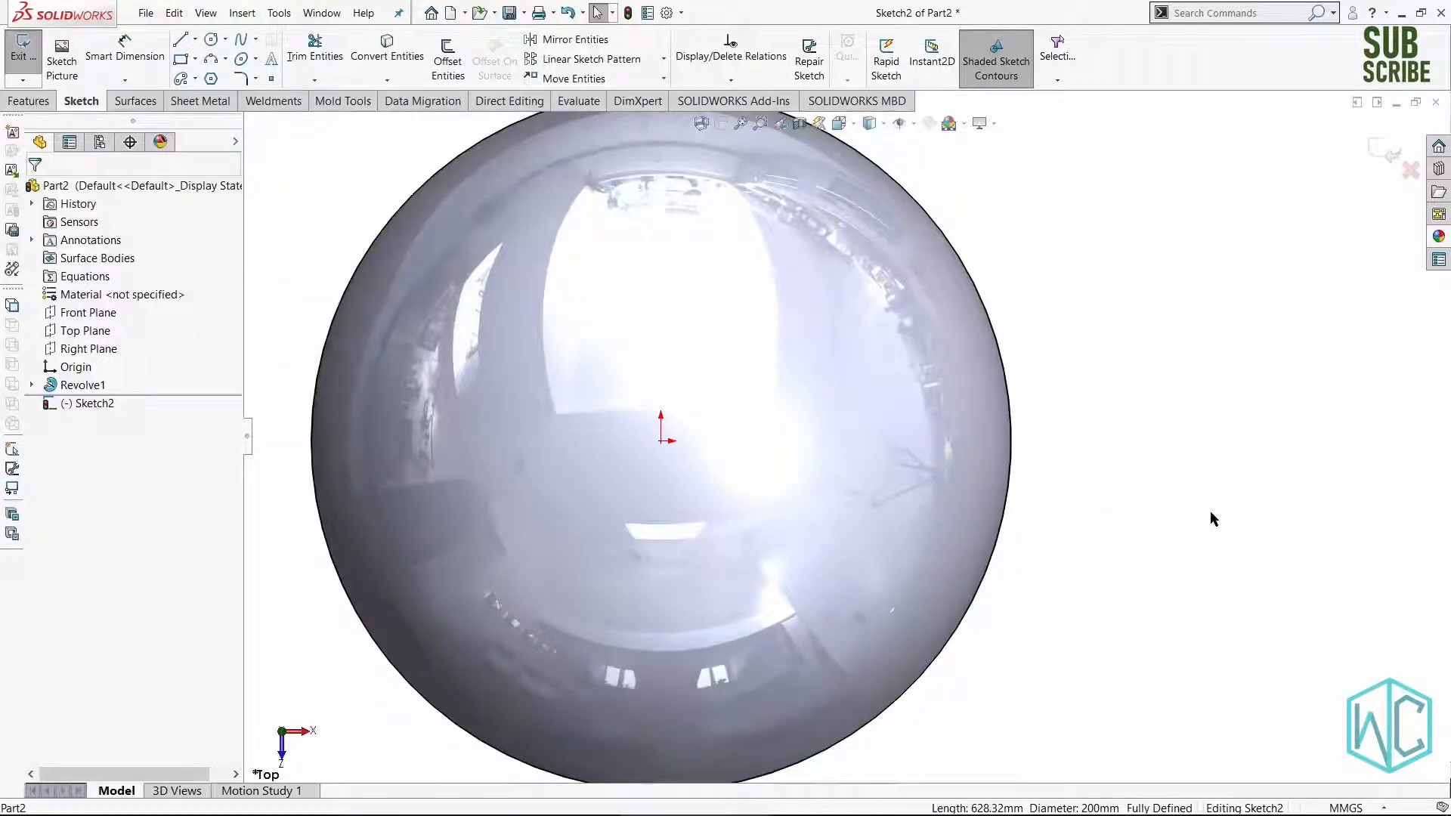
Sketch a closed four-sided profile at the circle's +X quadrant, with its about 41 mm vertical side centred there and horizontal side about 26 mm.
right_click_drag(1211, 518, 1186, 479)
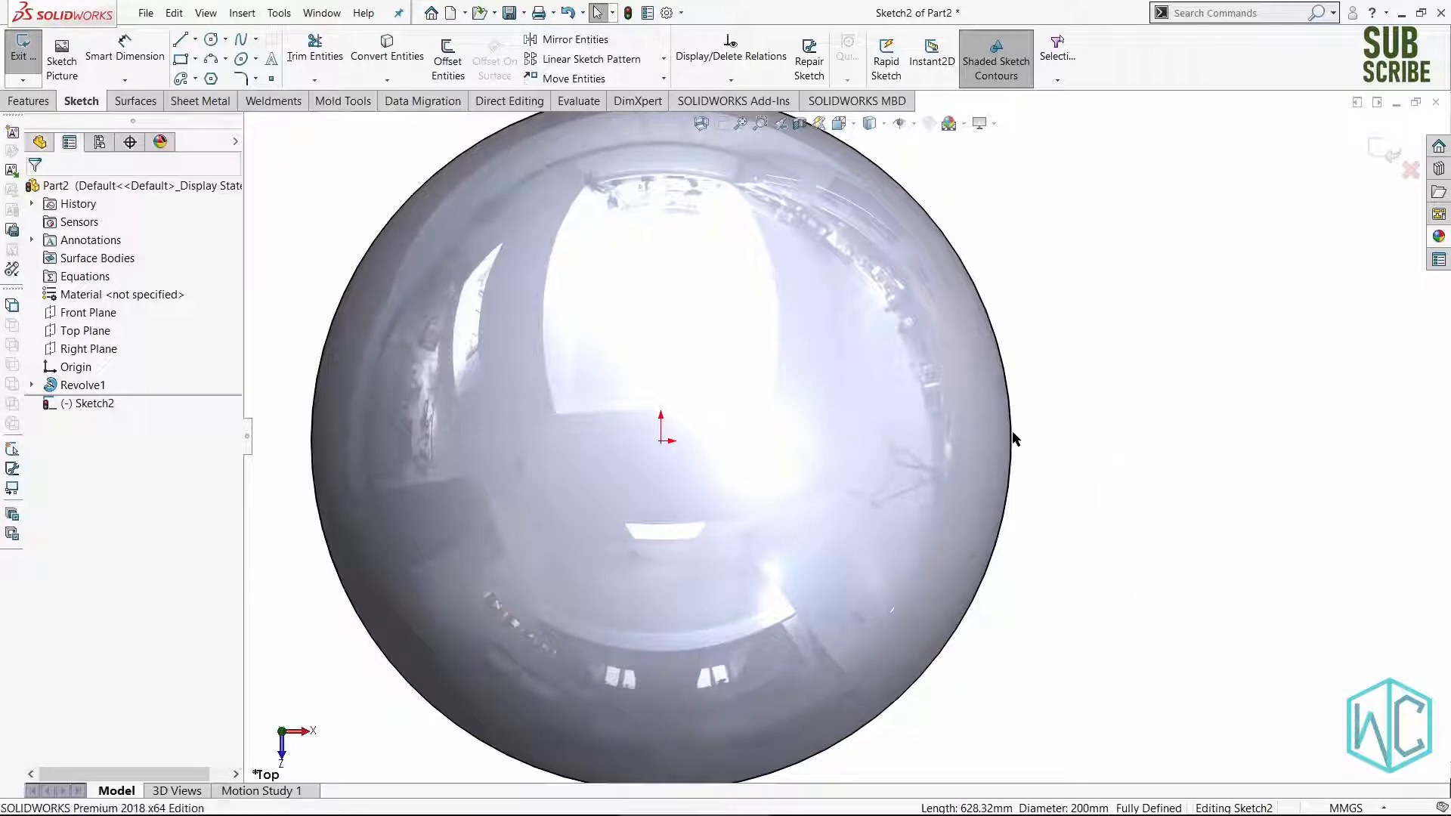
key("l")
left_click(1013, 442)
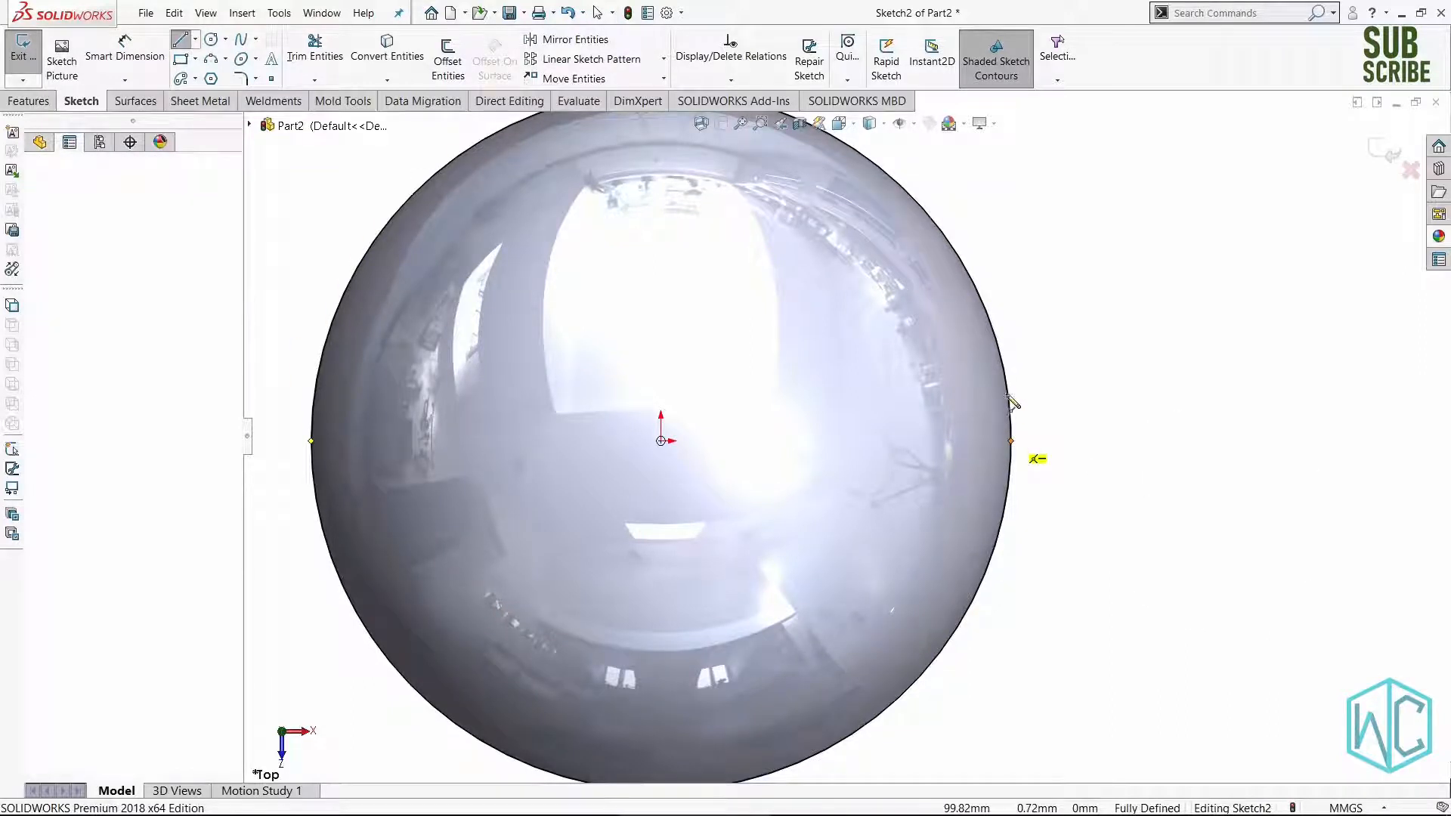
left_click(1016, 405)
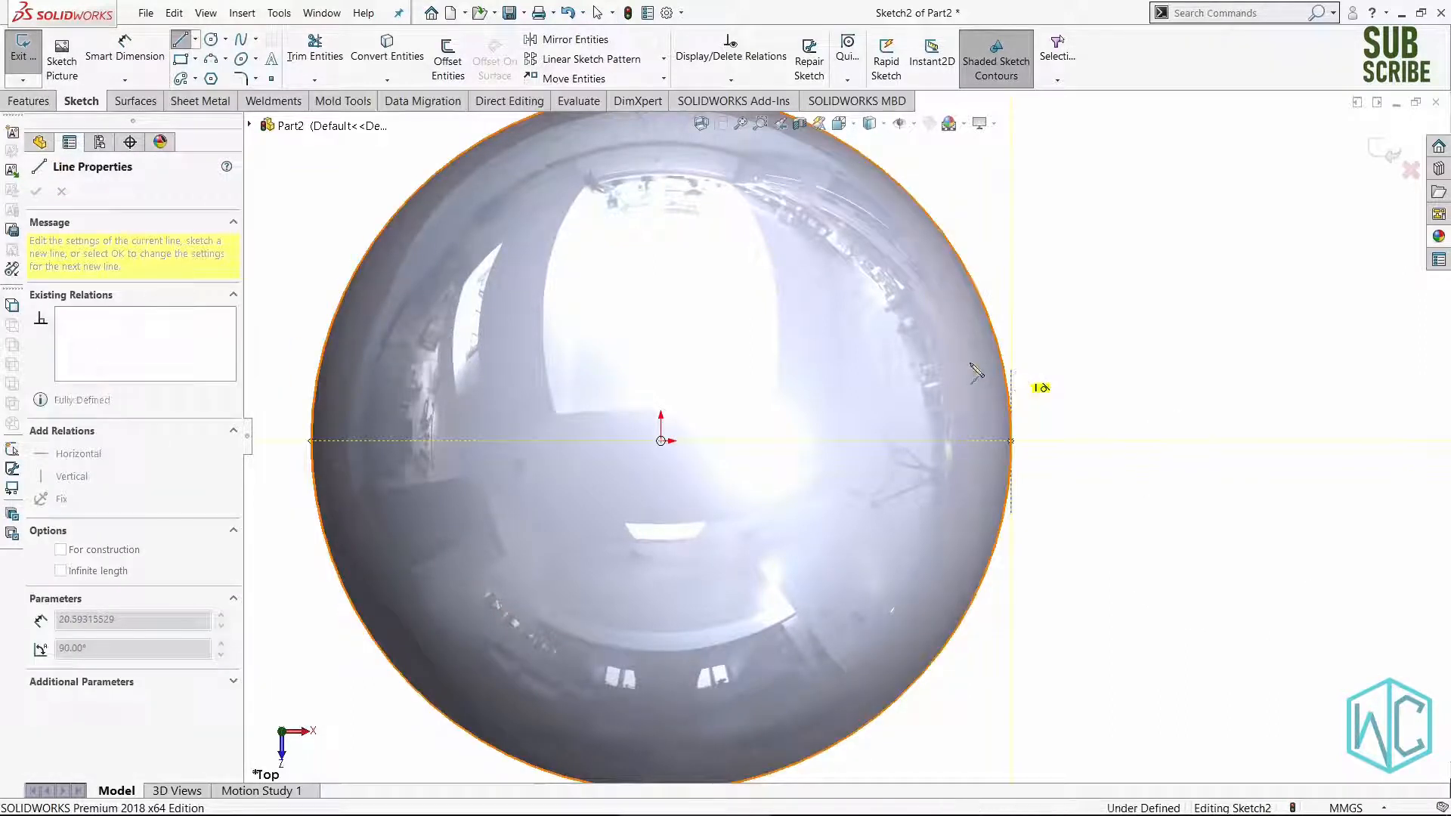
left_click(1011, 368)
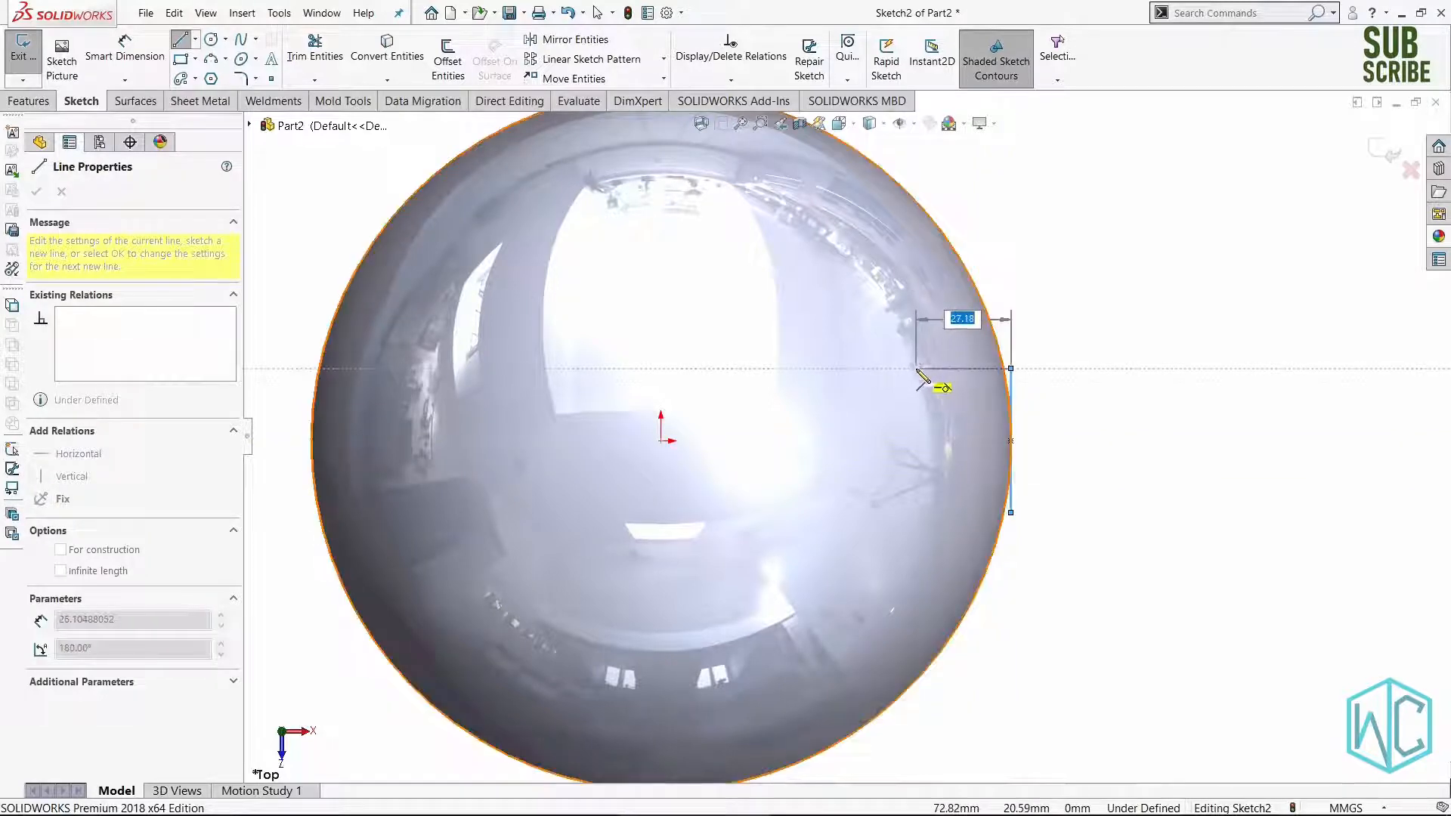
left_click(921, 379)
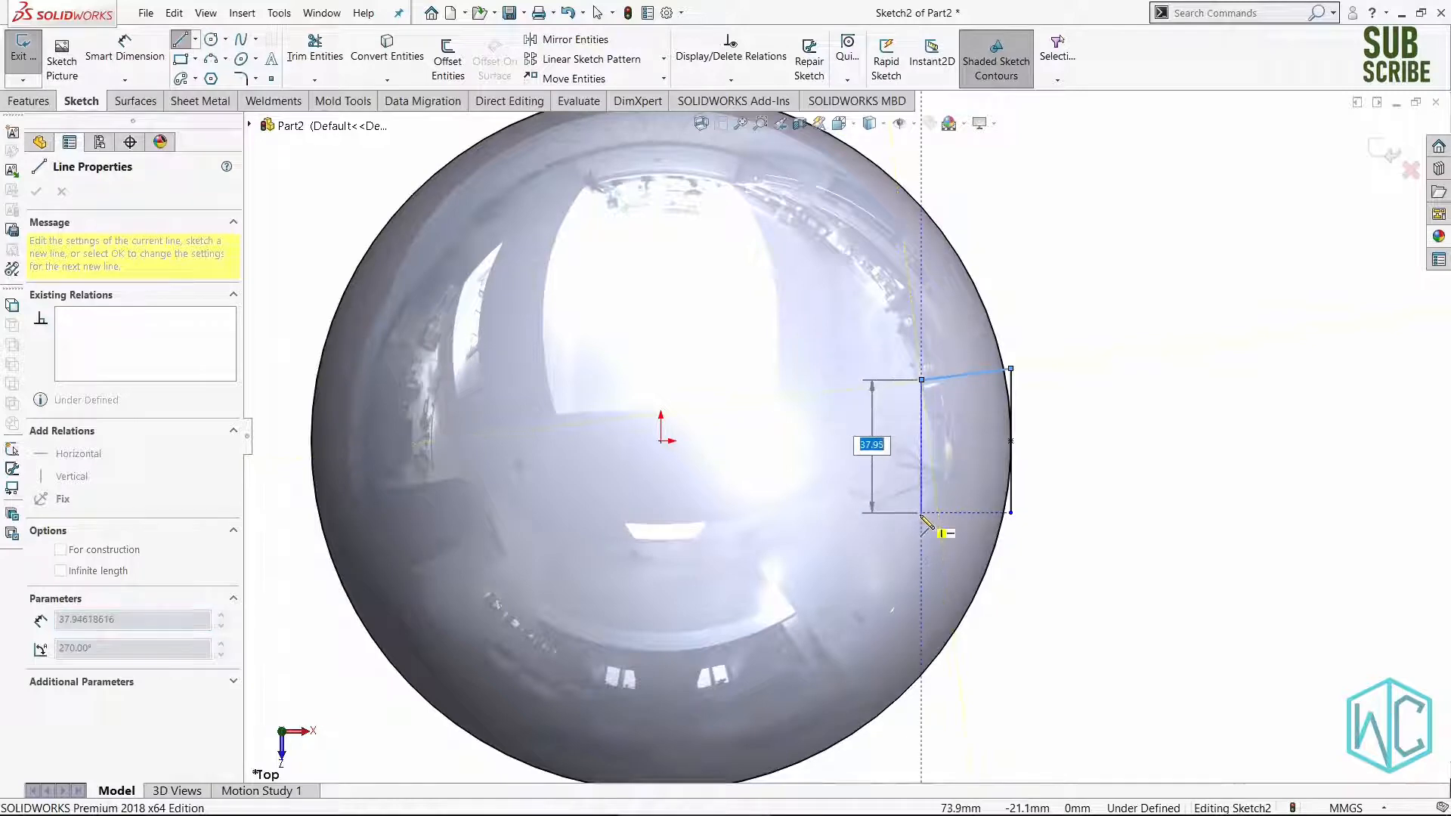
left_click(922, 512)
left_click(1012, 512)
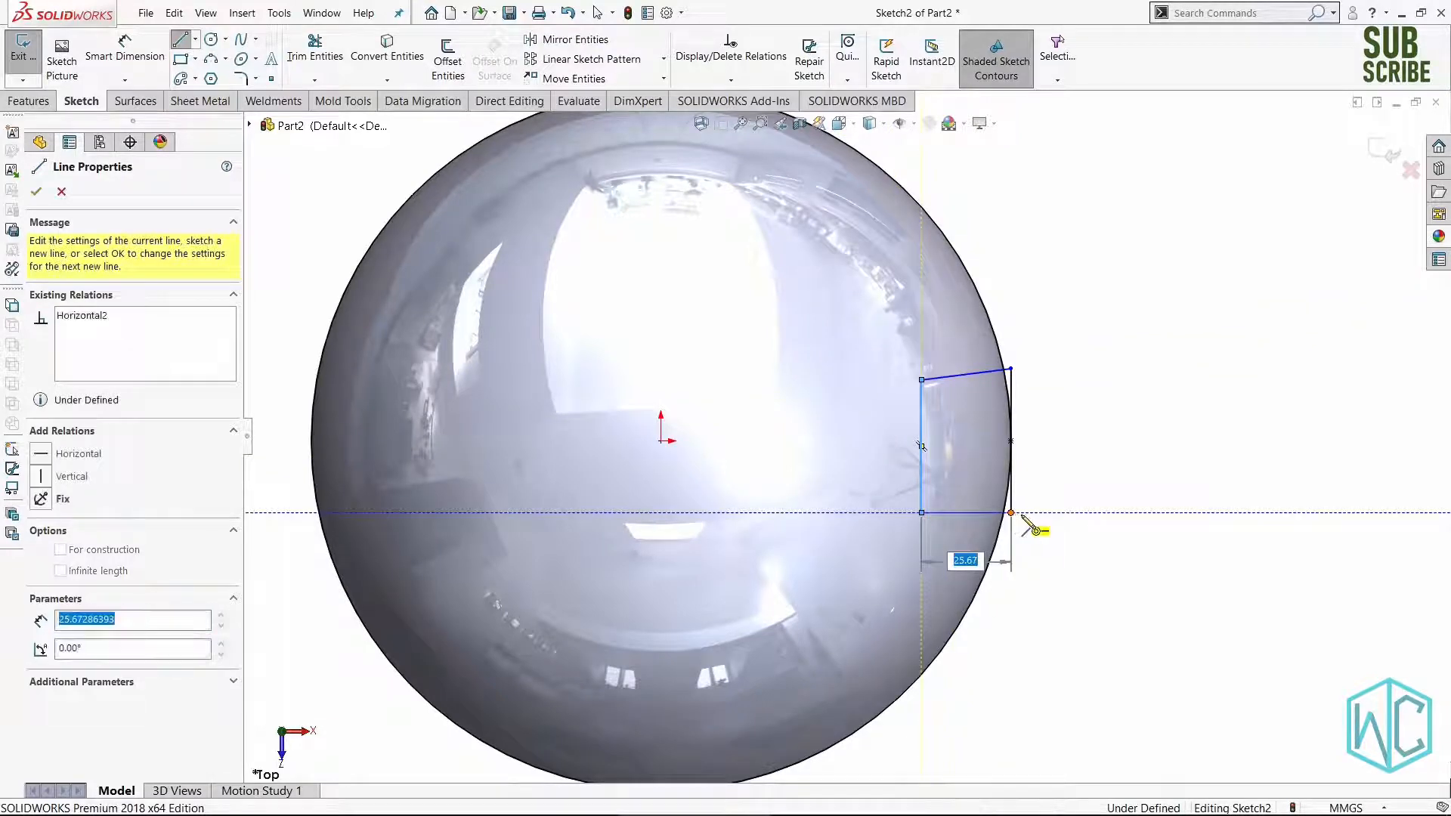
key("Escape")
Add an Equal relation between the profile's slanted upper line and its lower horizontal line.
scroll(975, 393, "down", 4)
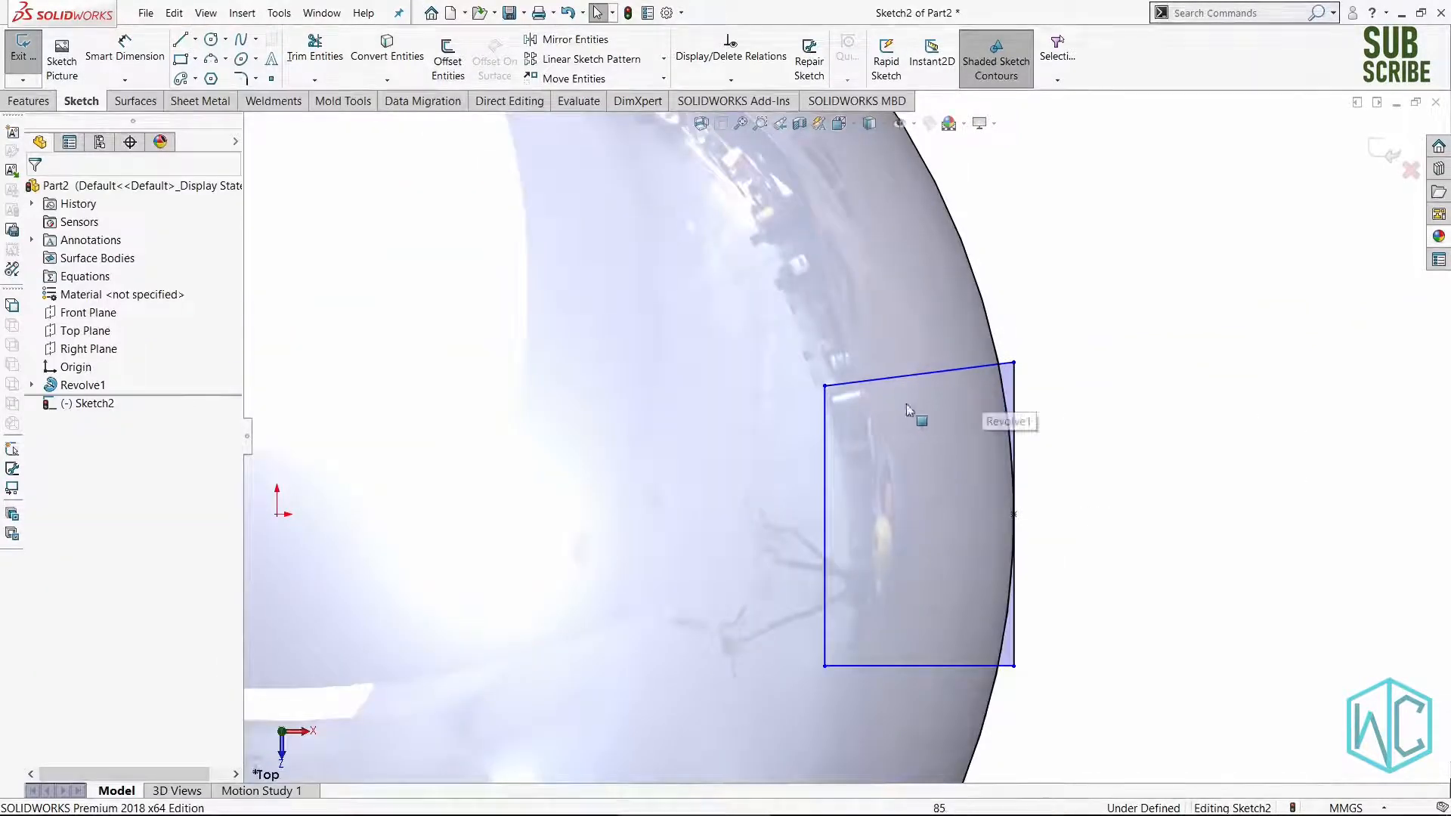
left_click(906, 665)
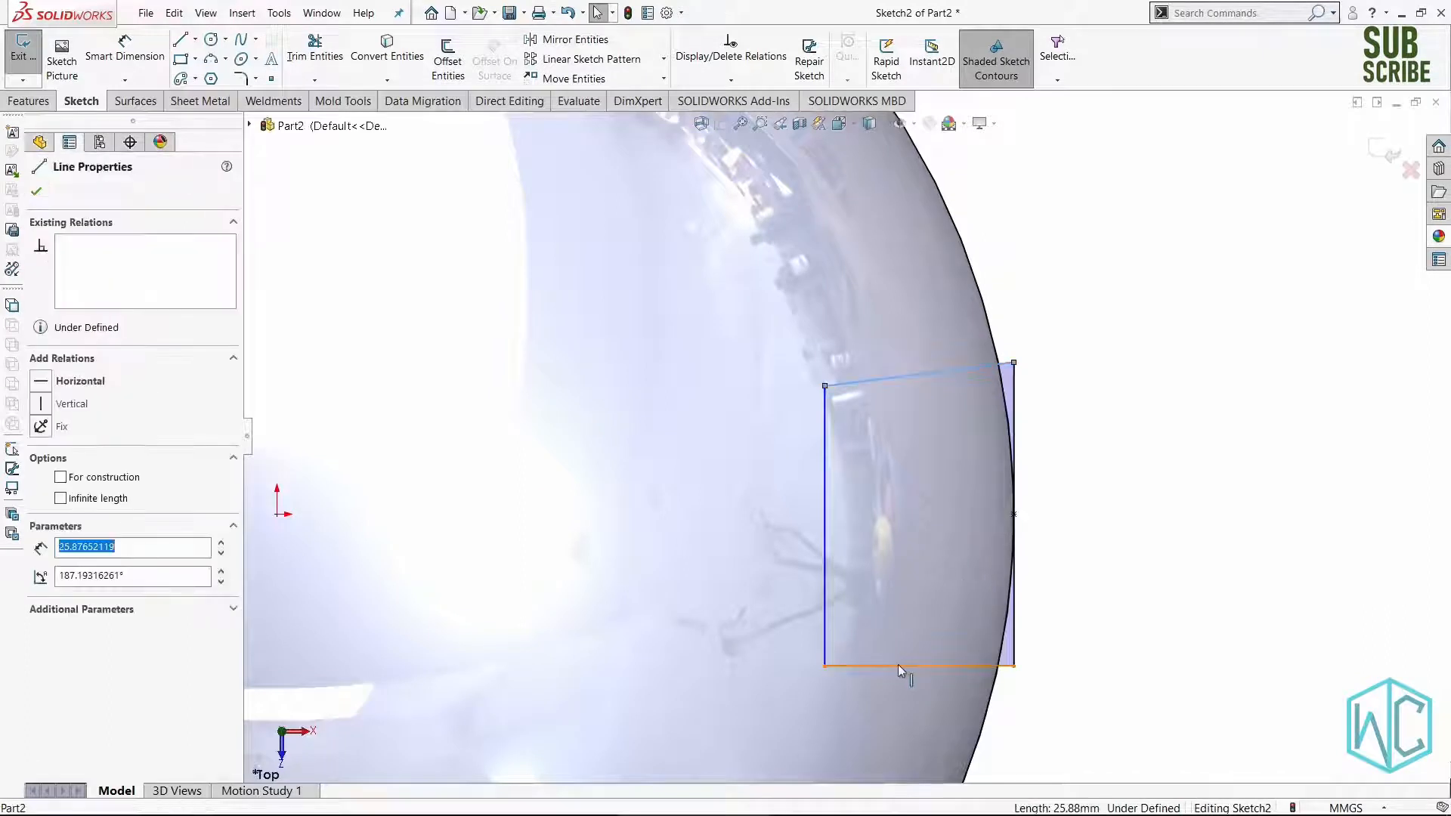
left_click(898, 665, "ctrl")
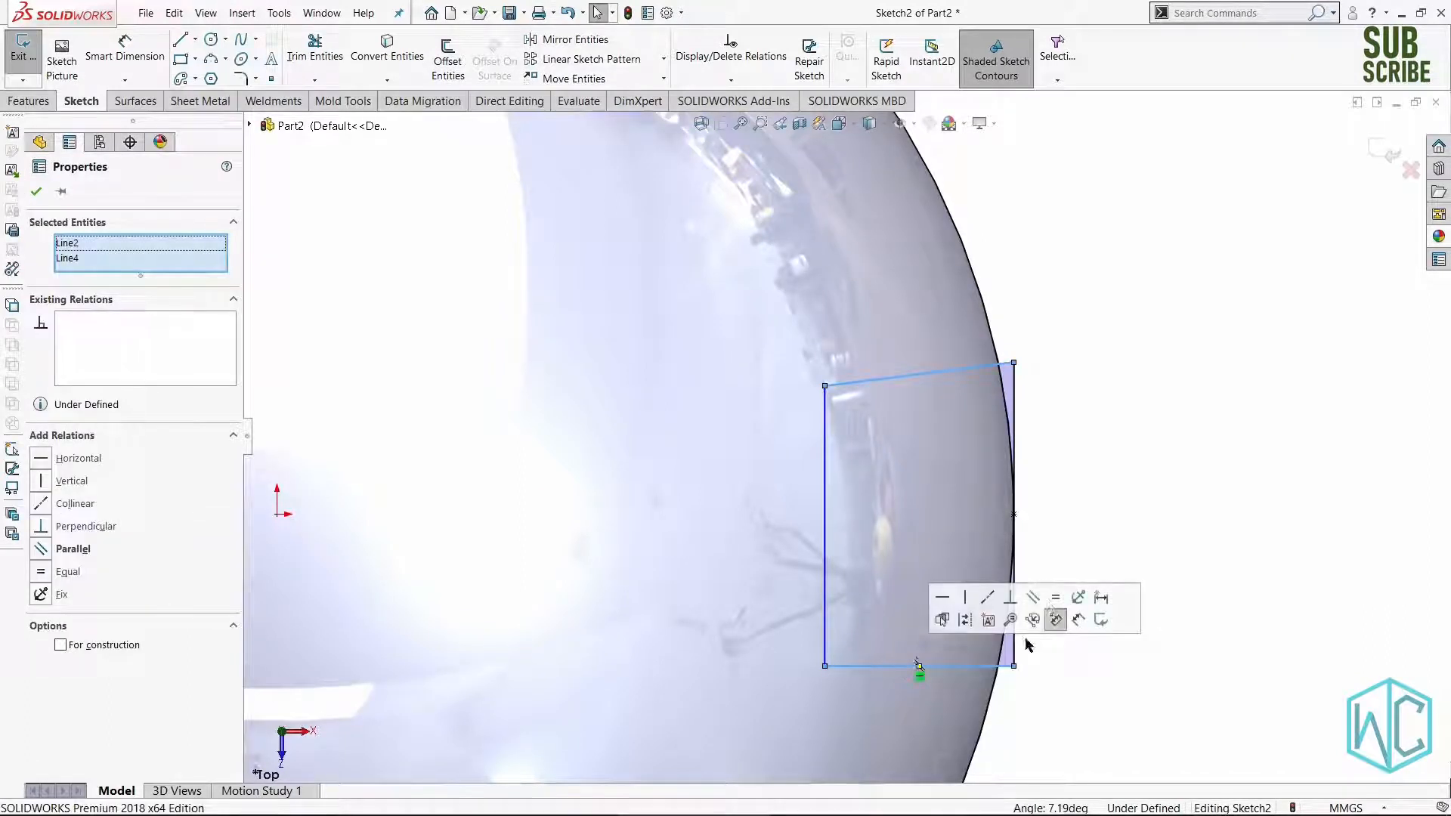
left_click(1054, 598)
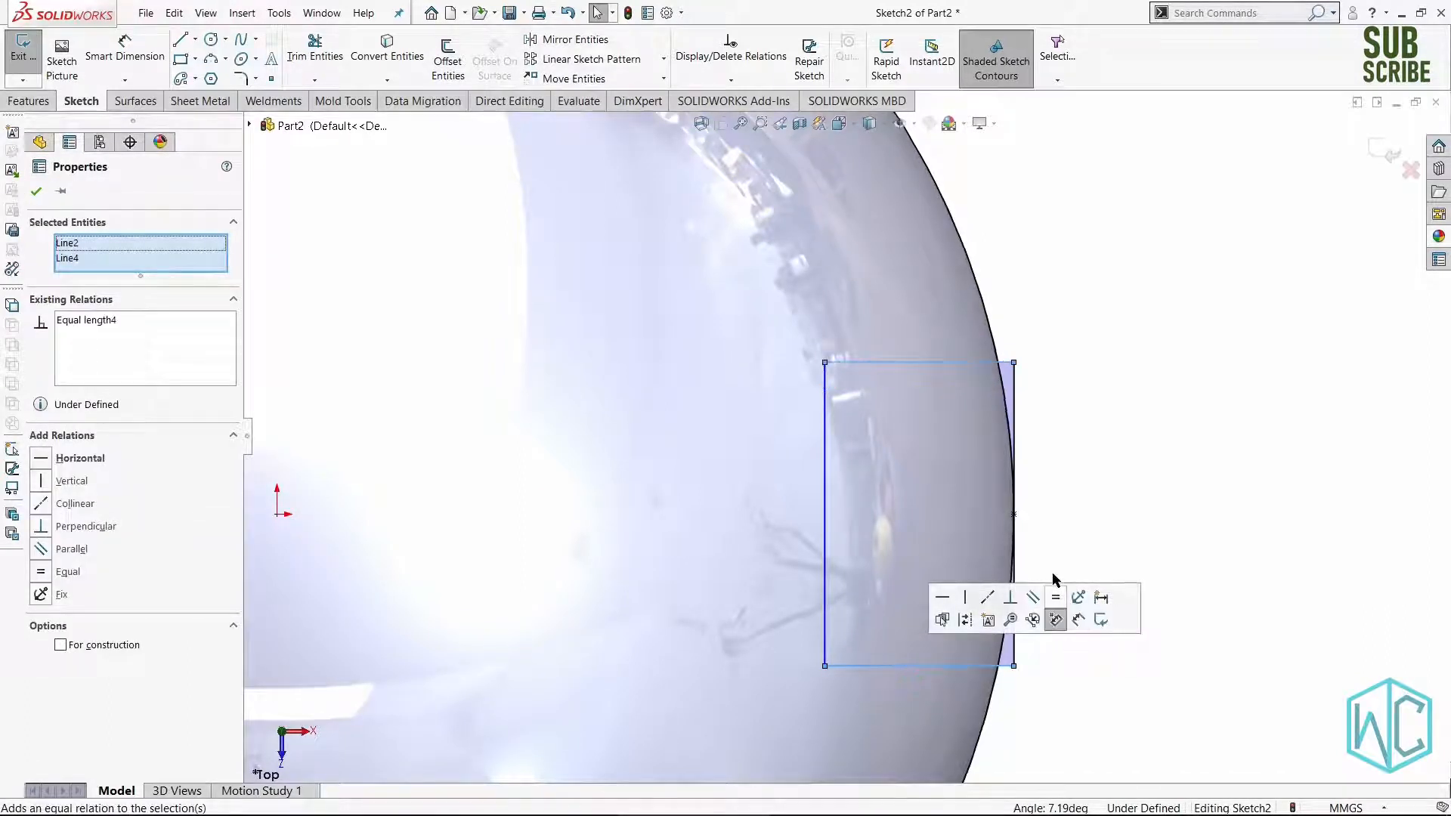
left_click(1137, 576)
Dimension the profile's outer vertical line to 5 mm.
right_click_drag(1146, 579, 1141, 507)
left_click(1015, 415)
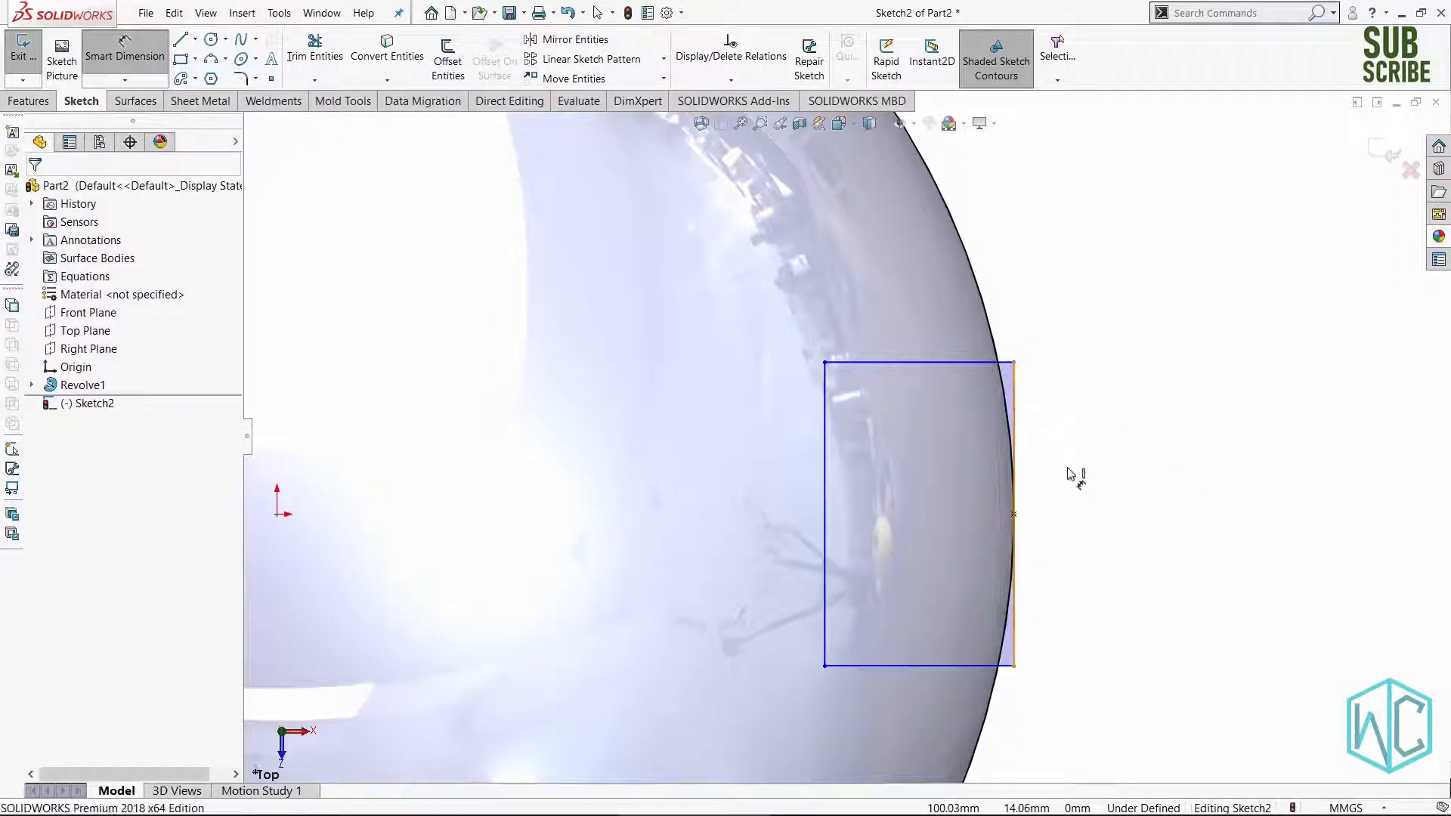
left_click(1116, 515)
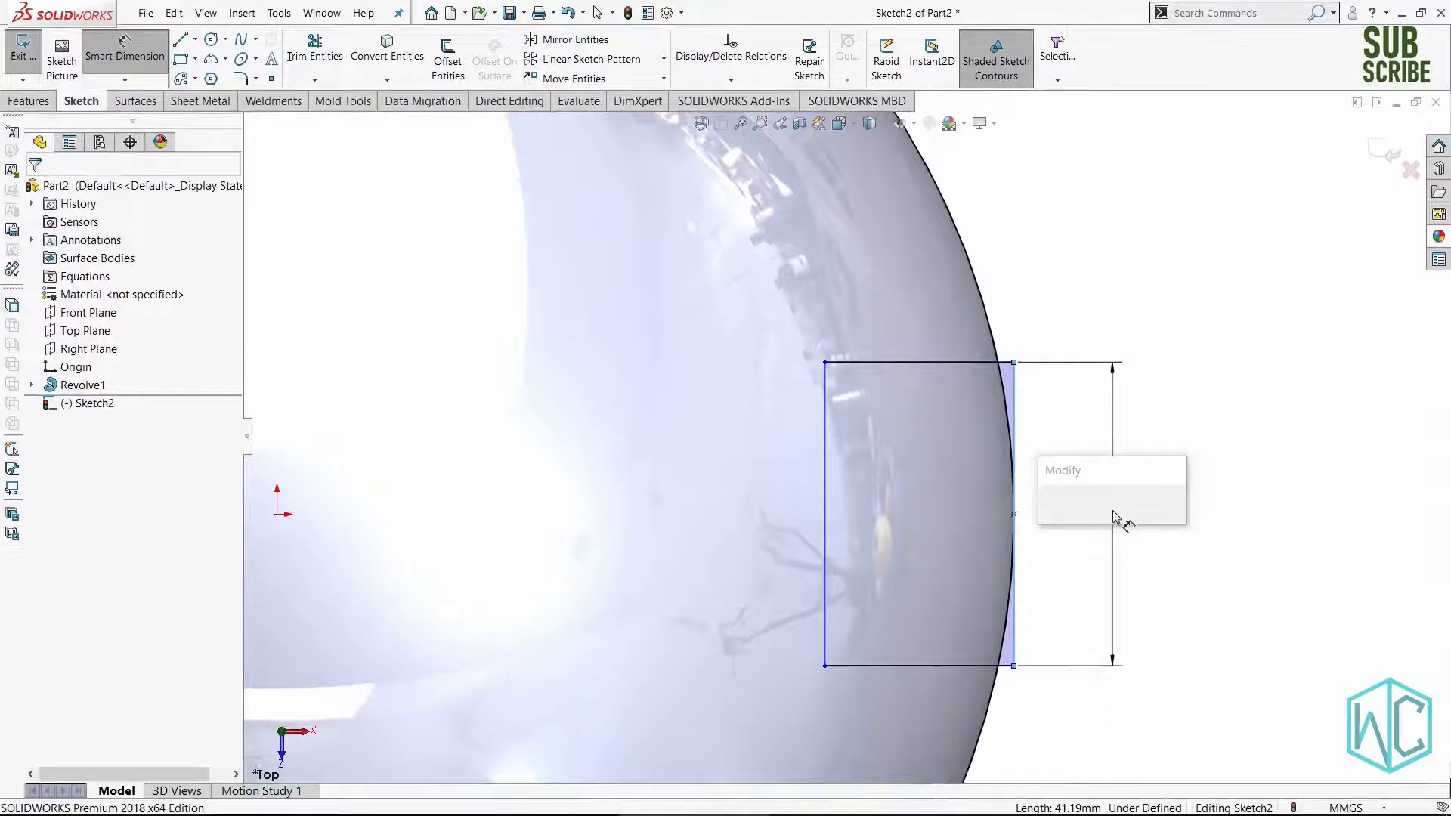
key("Return")
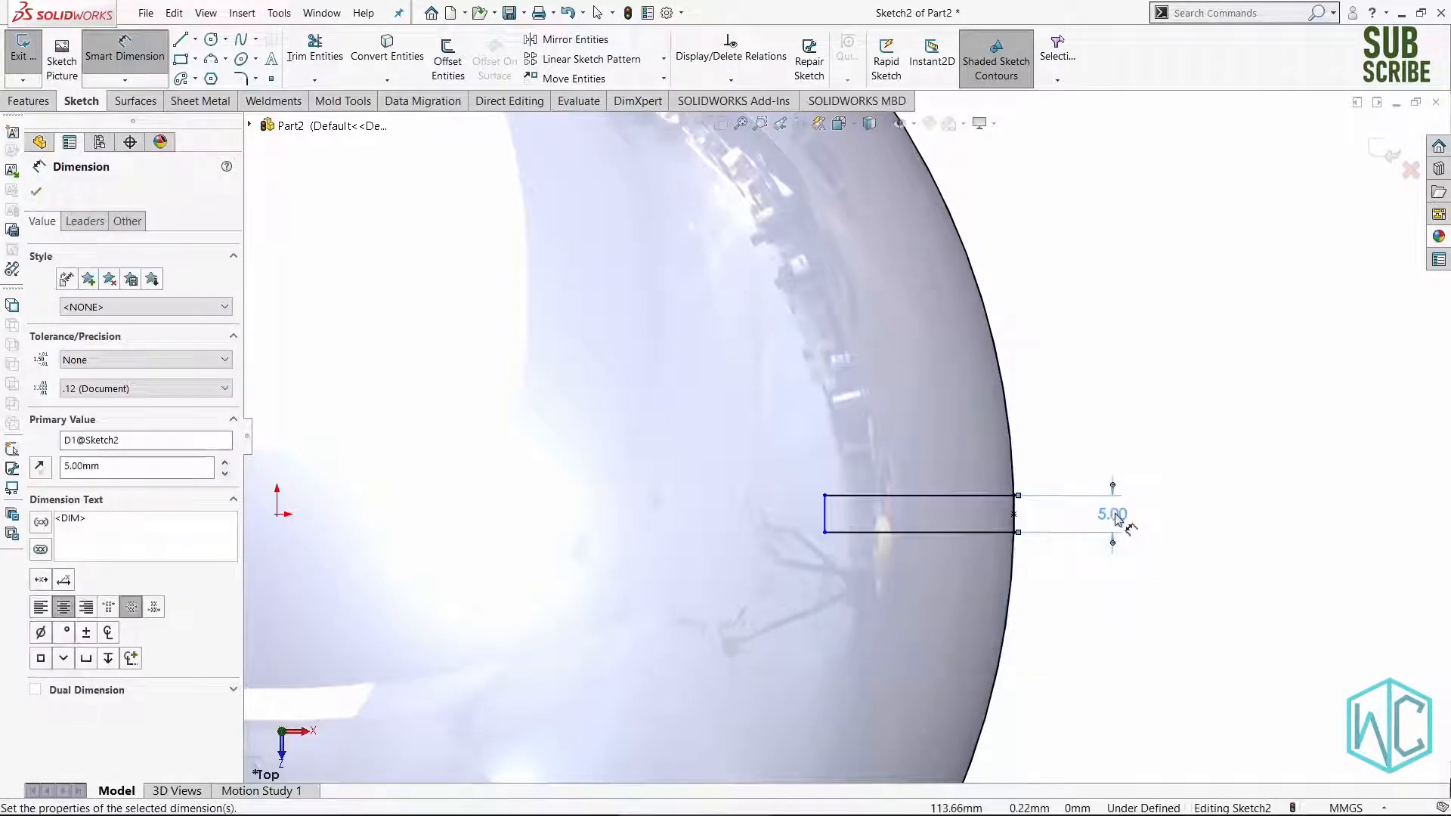
Dimension the profile's lower horizontal line to 2 mm.
scroll(901, 538, "down", 5)
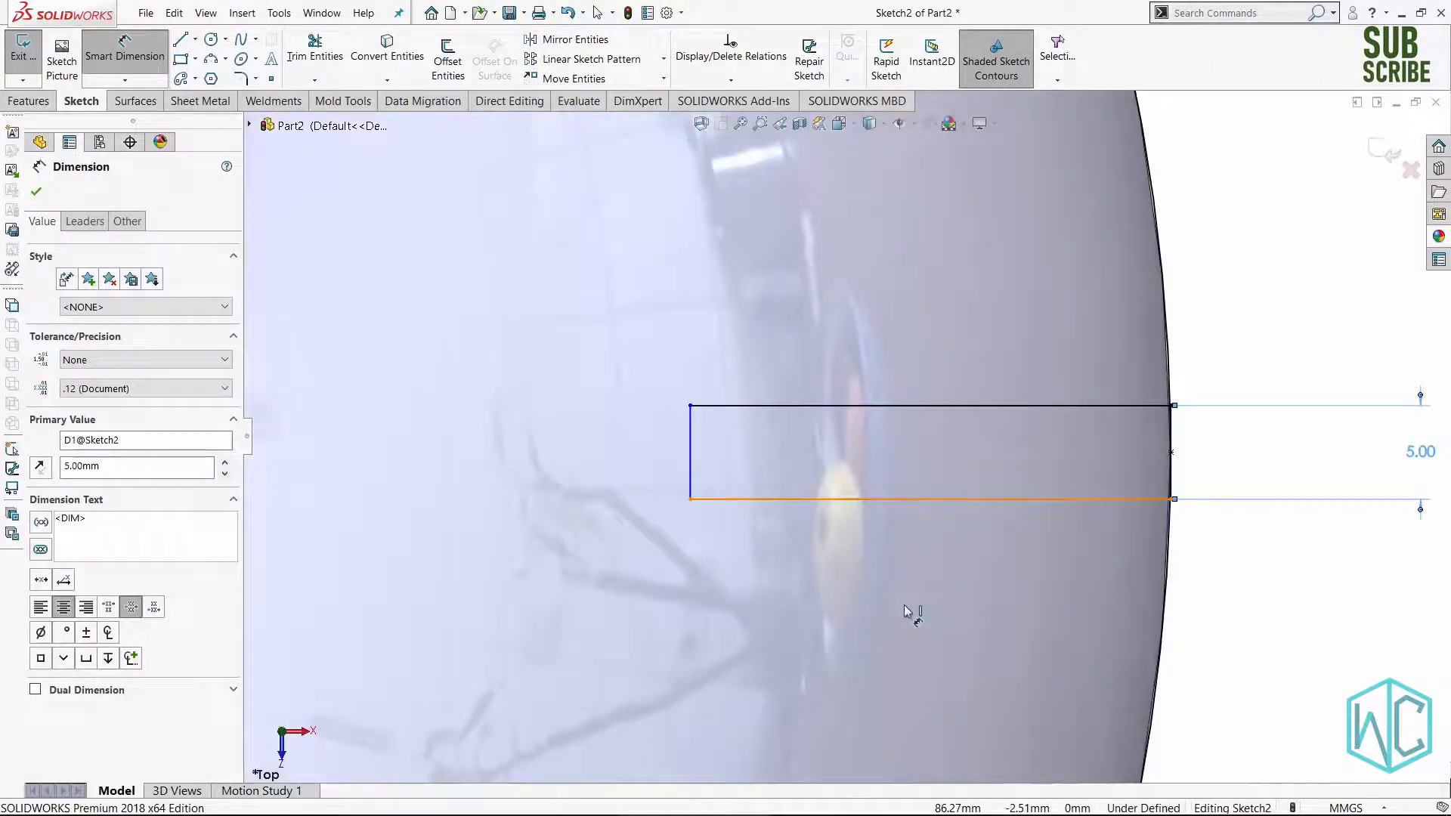
left_click(916, 500)
left_click(908, 609)
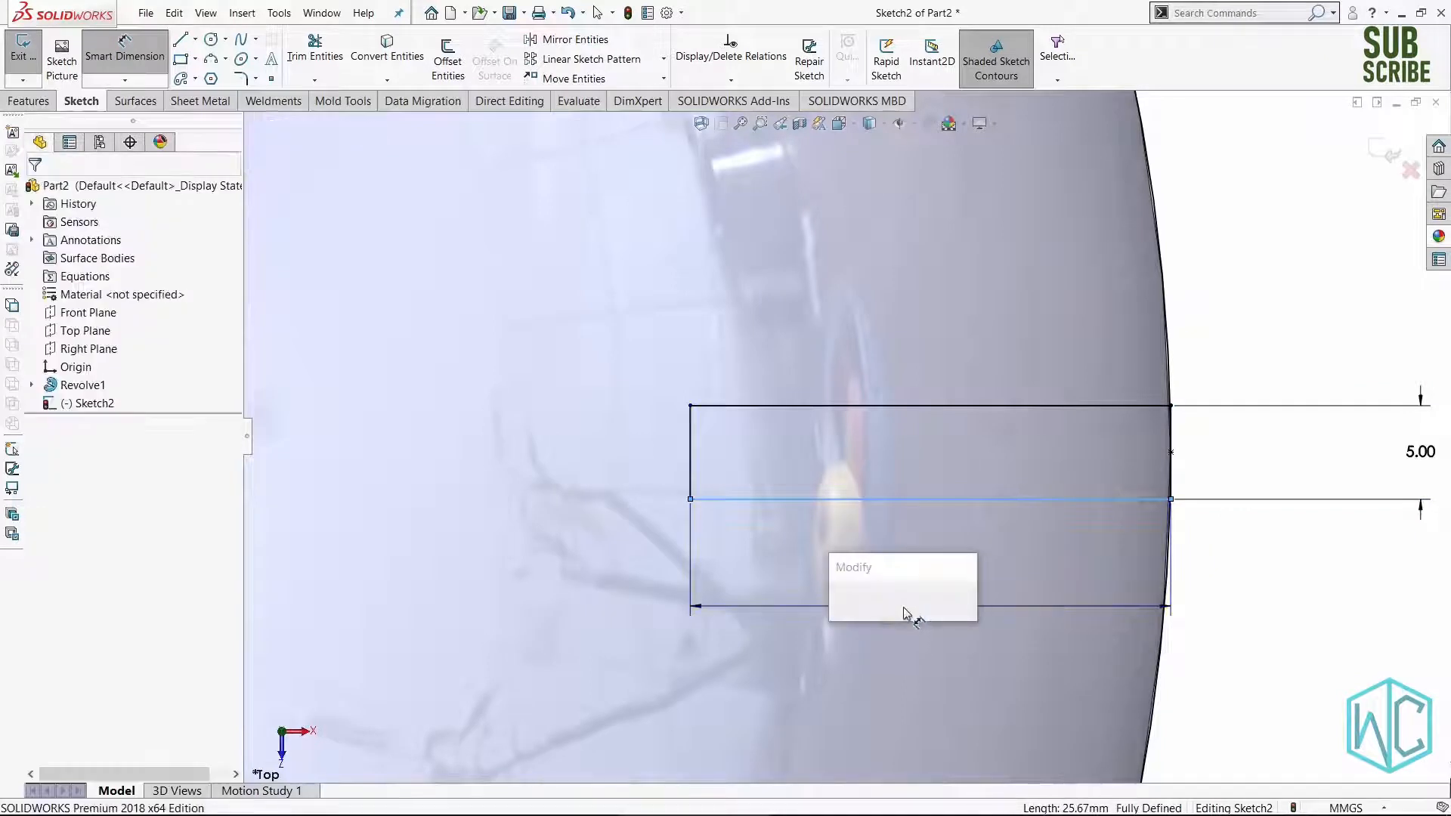
type("2")
key("Return")
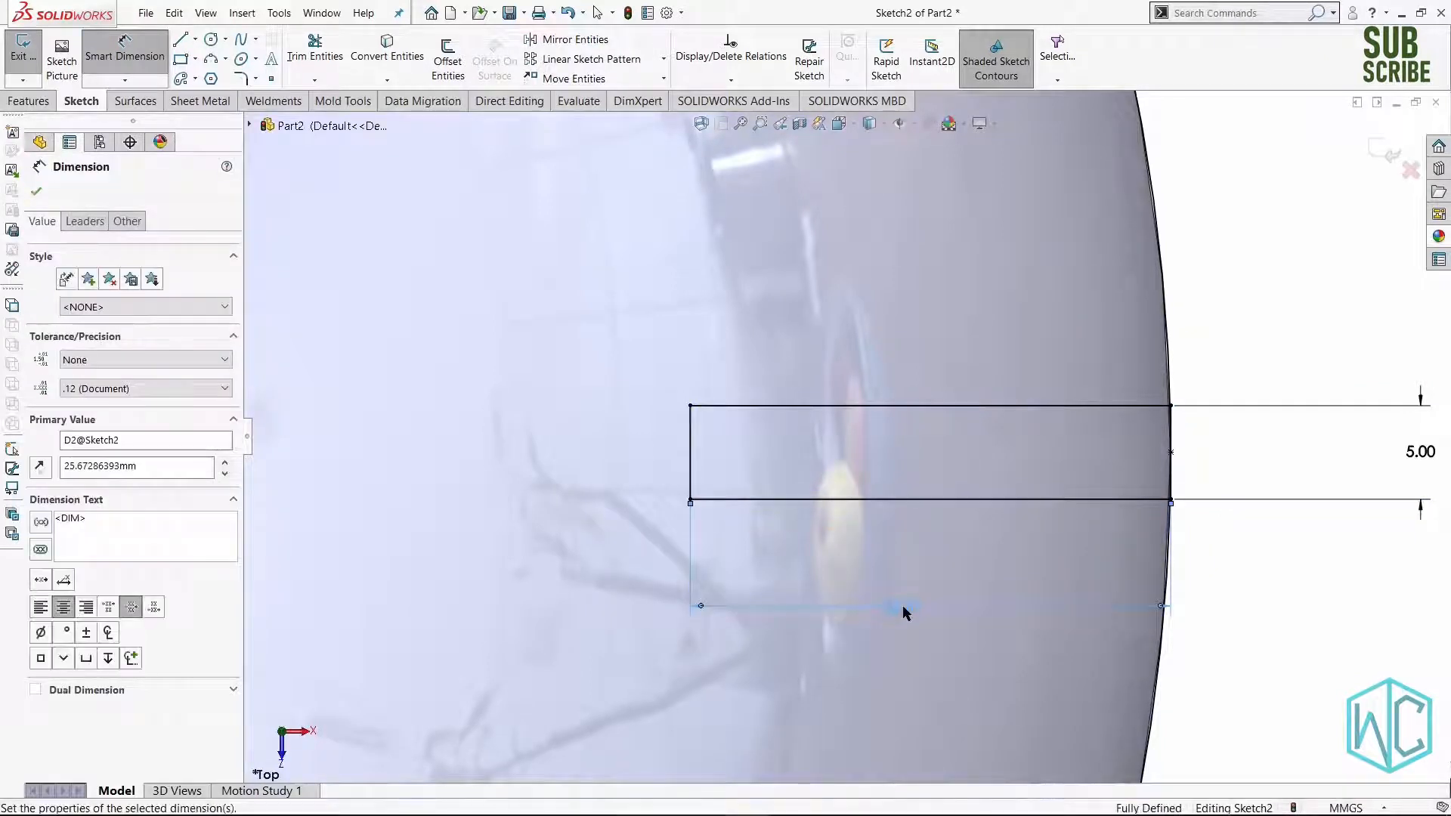
Apply 1 mm sketch fillets to the profile's two inner corners, accepting removal of the equal relation.
scroll(1133, 442, "down", 3)
scroll(1107, 430, "down", 2)
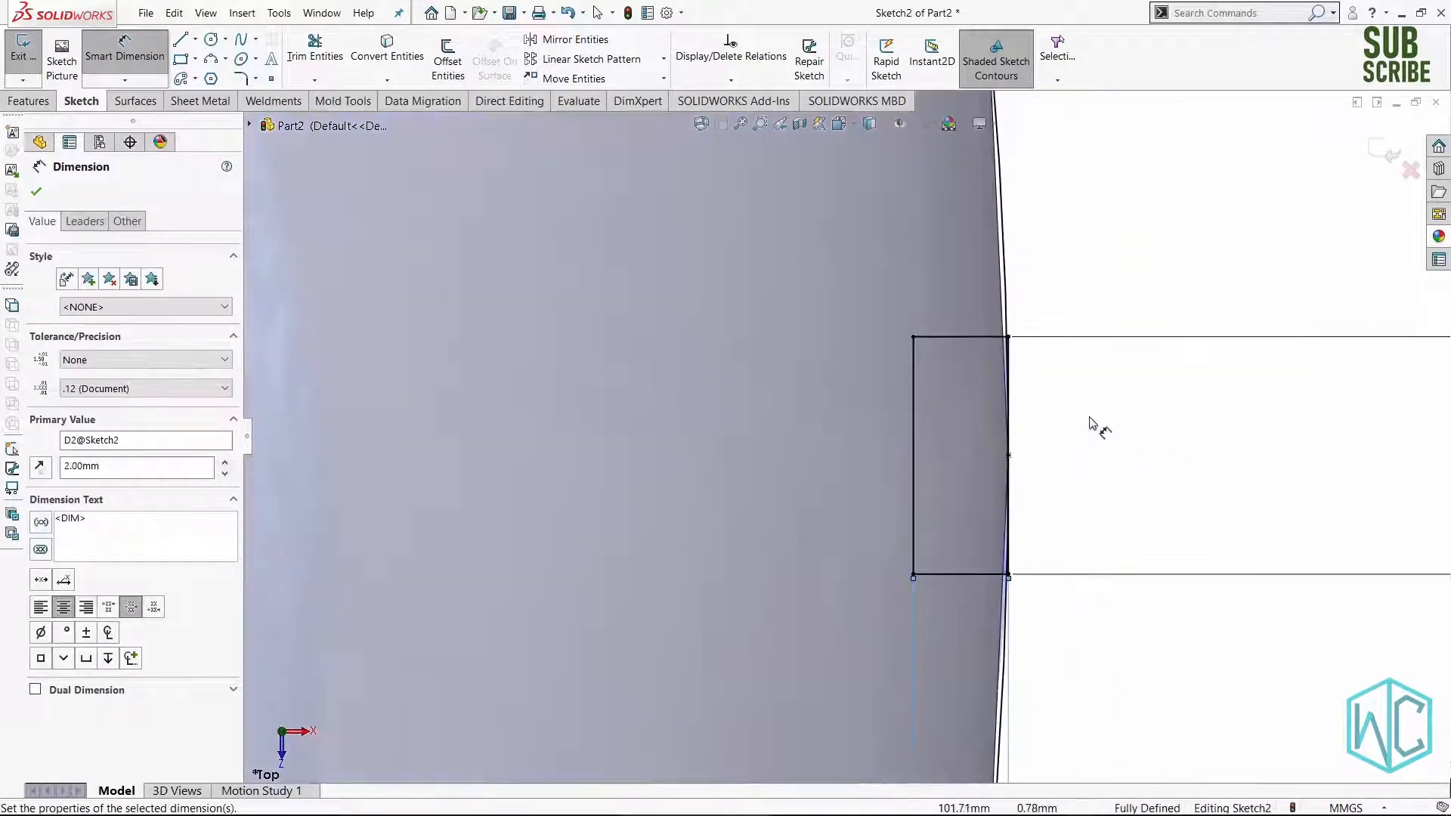
right_click_drag(1108, 434, 1140, 491)
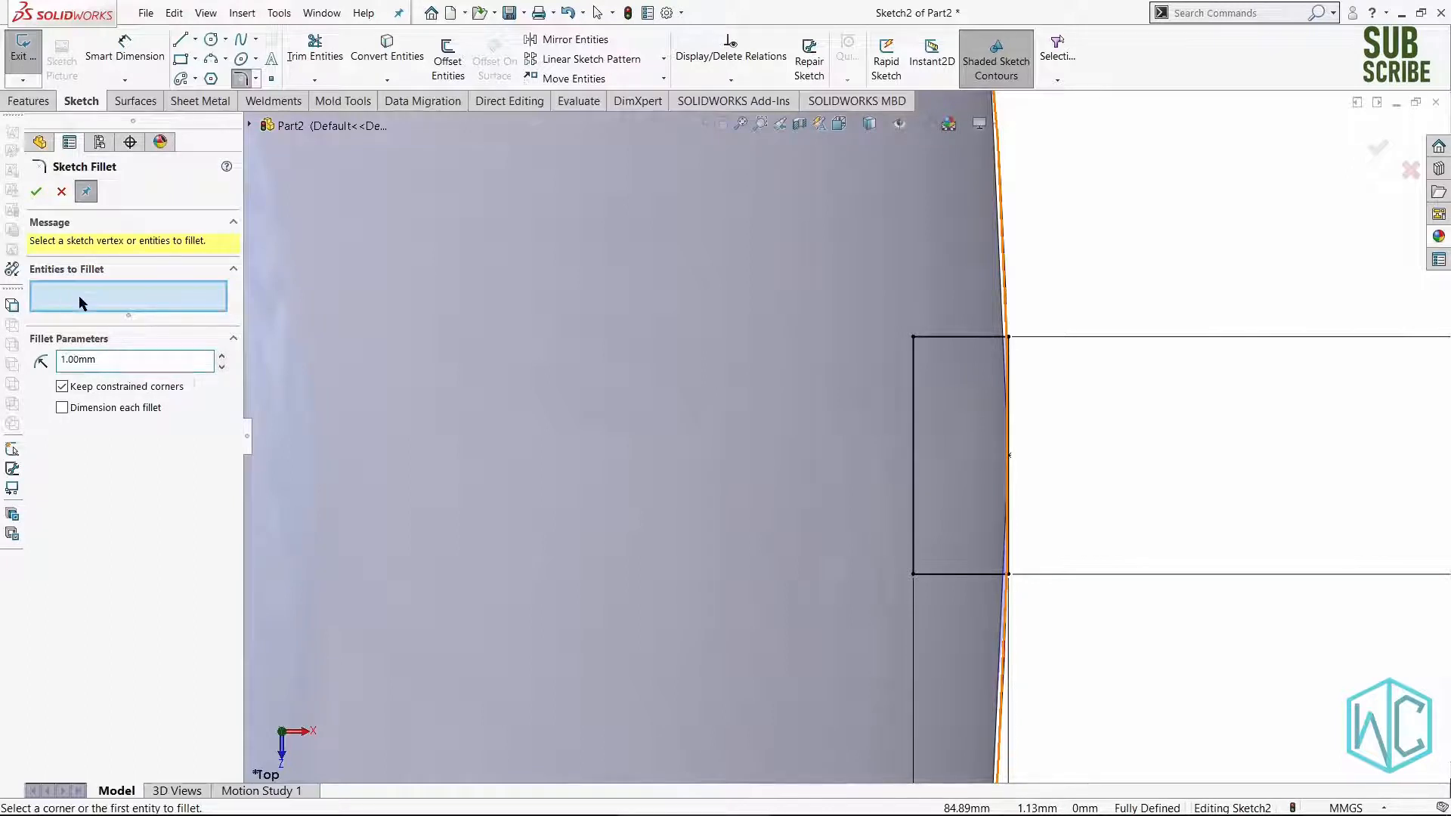
left_click(913, 339)
left_click(786, 437)
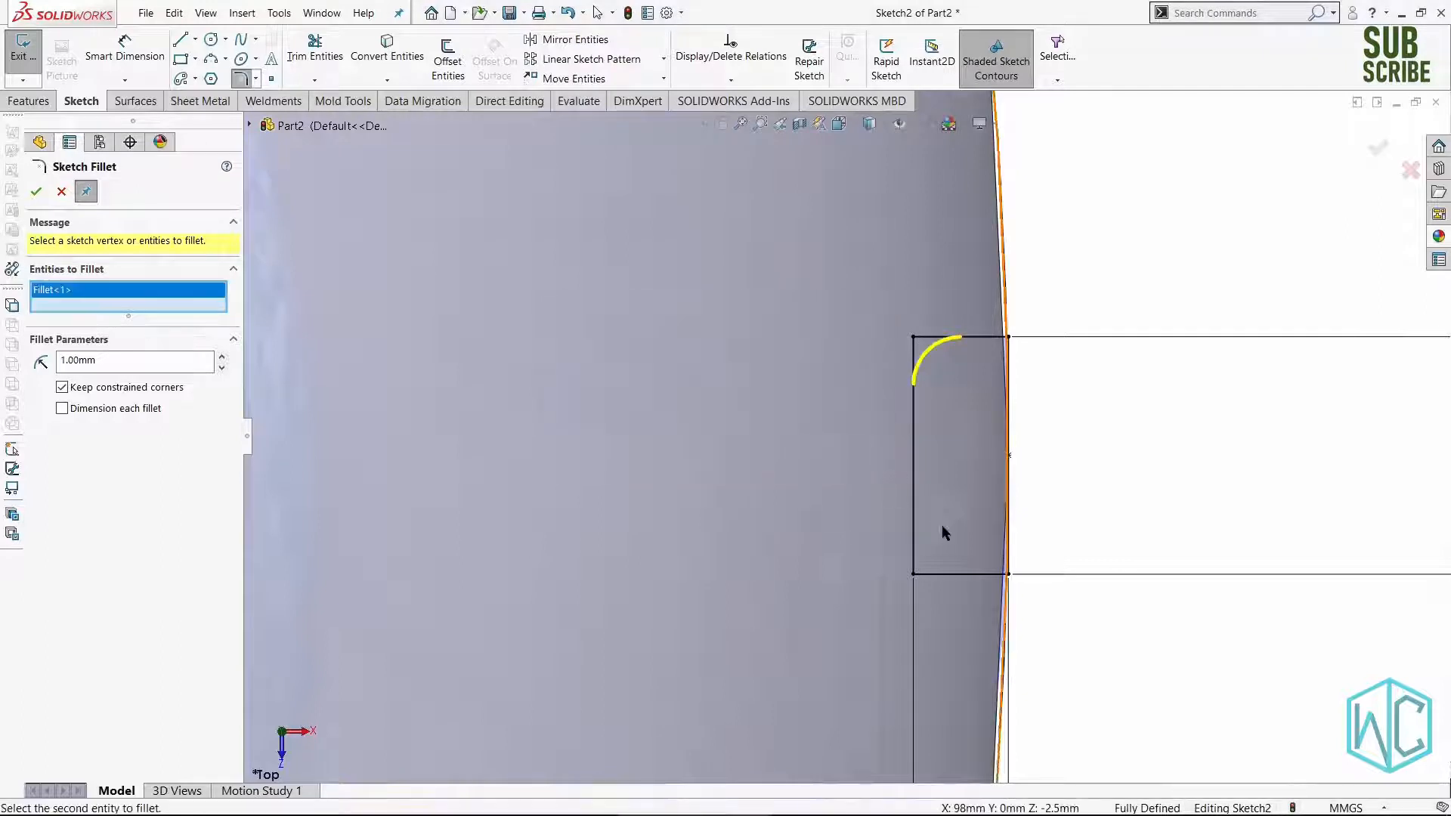
left_click(914, 574)
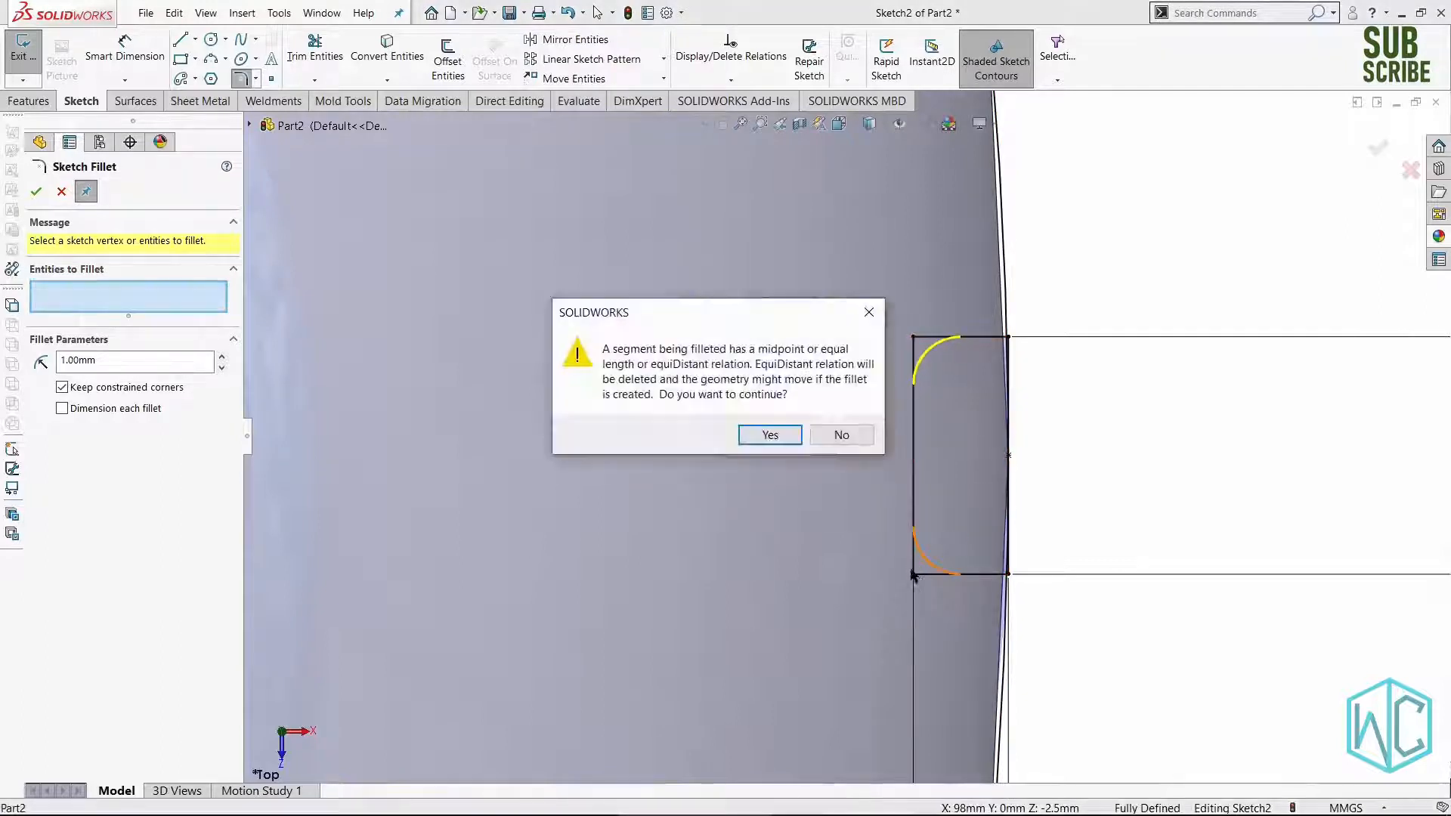
left_click(770, 435)
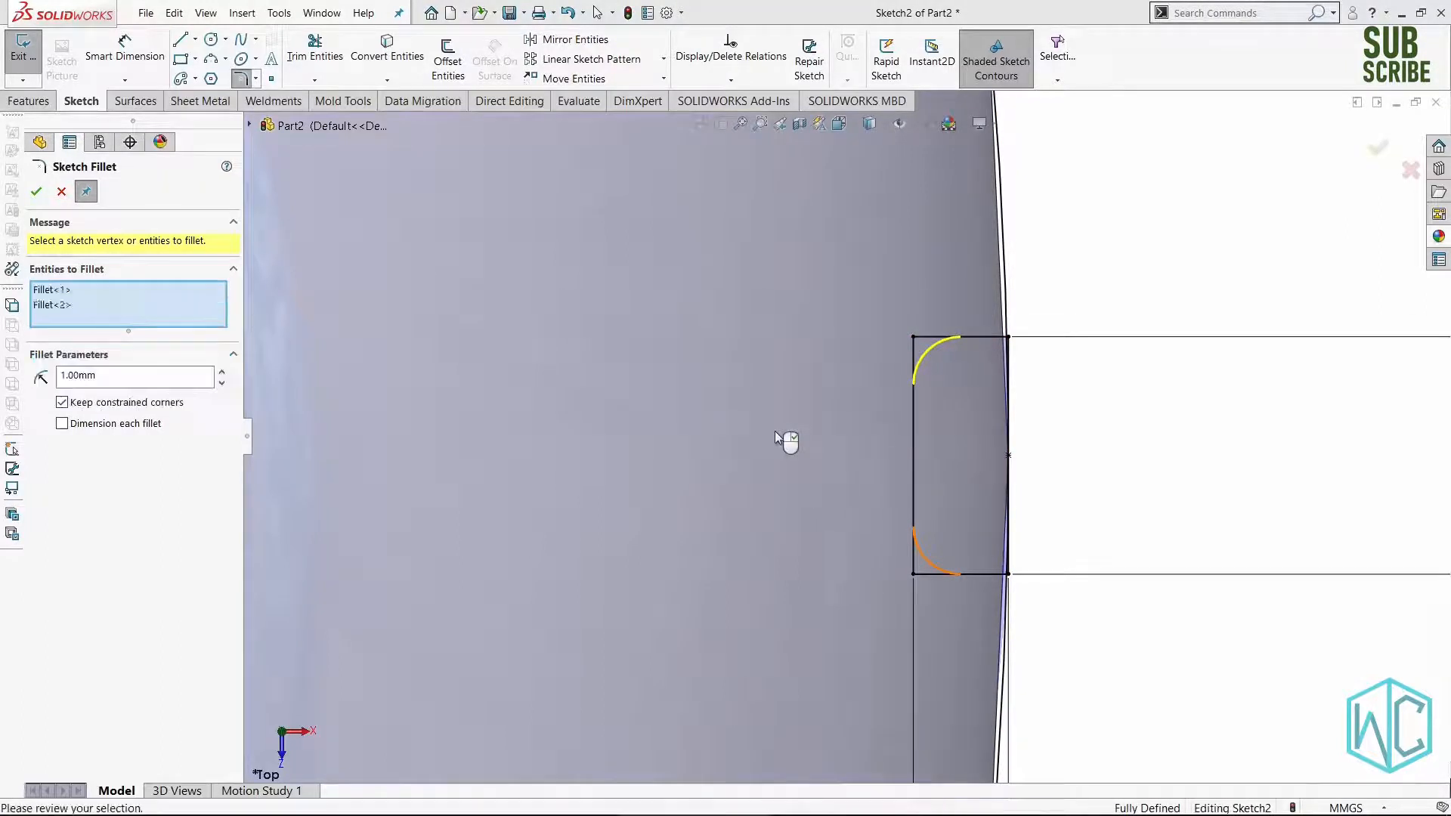
left_click(35, 193)
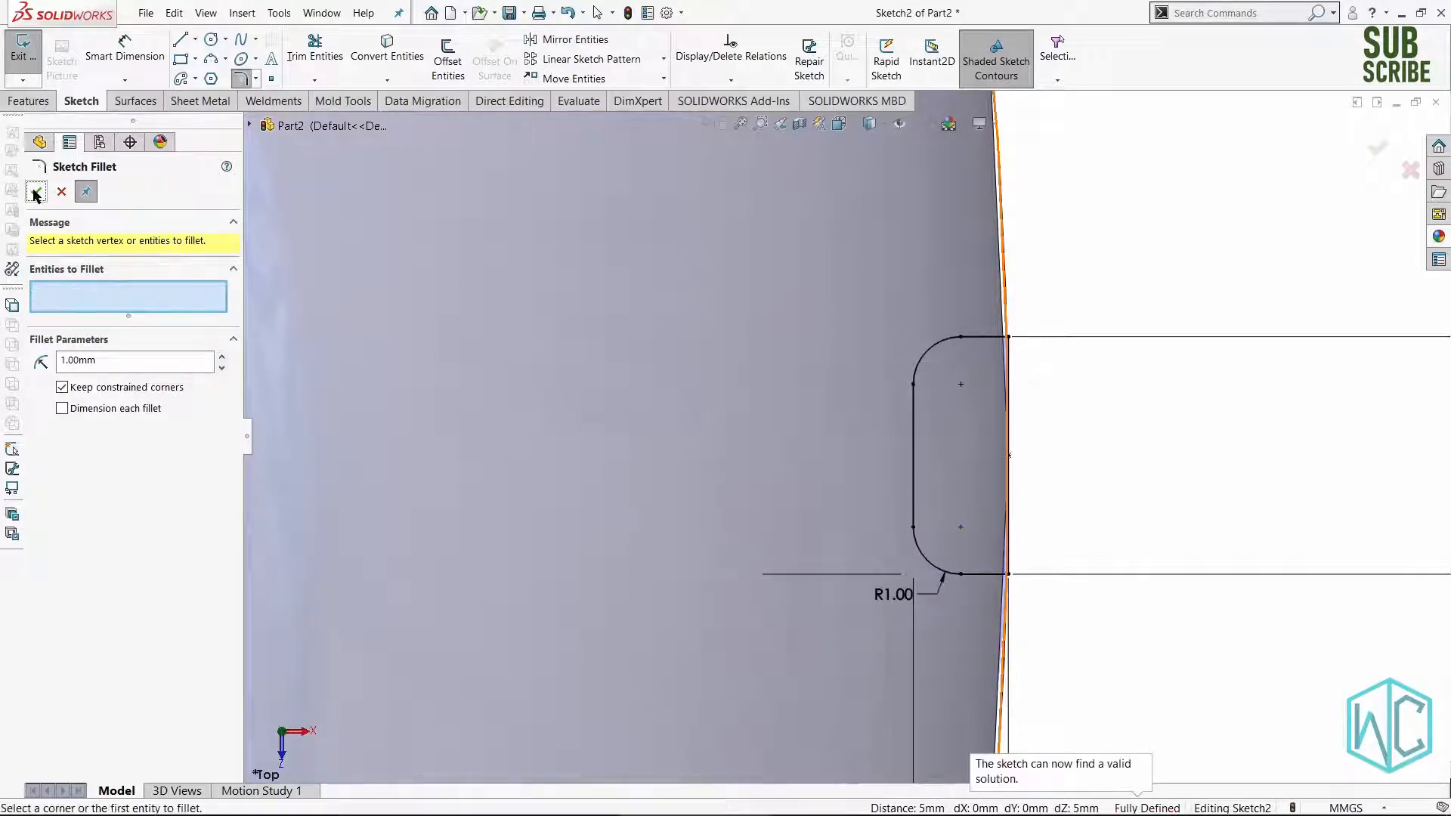
left_click(35, 193)
Change the converted 200 mm circle to construction geometry.
scroll(758, 435, "up", 3)
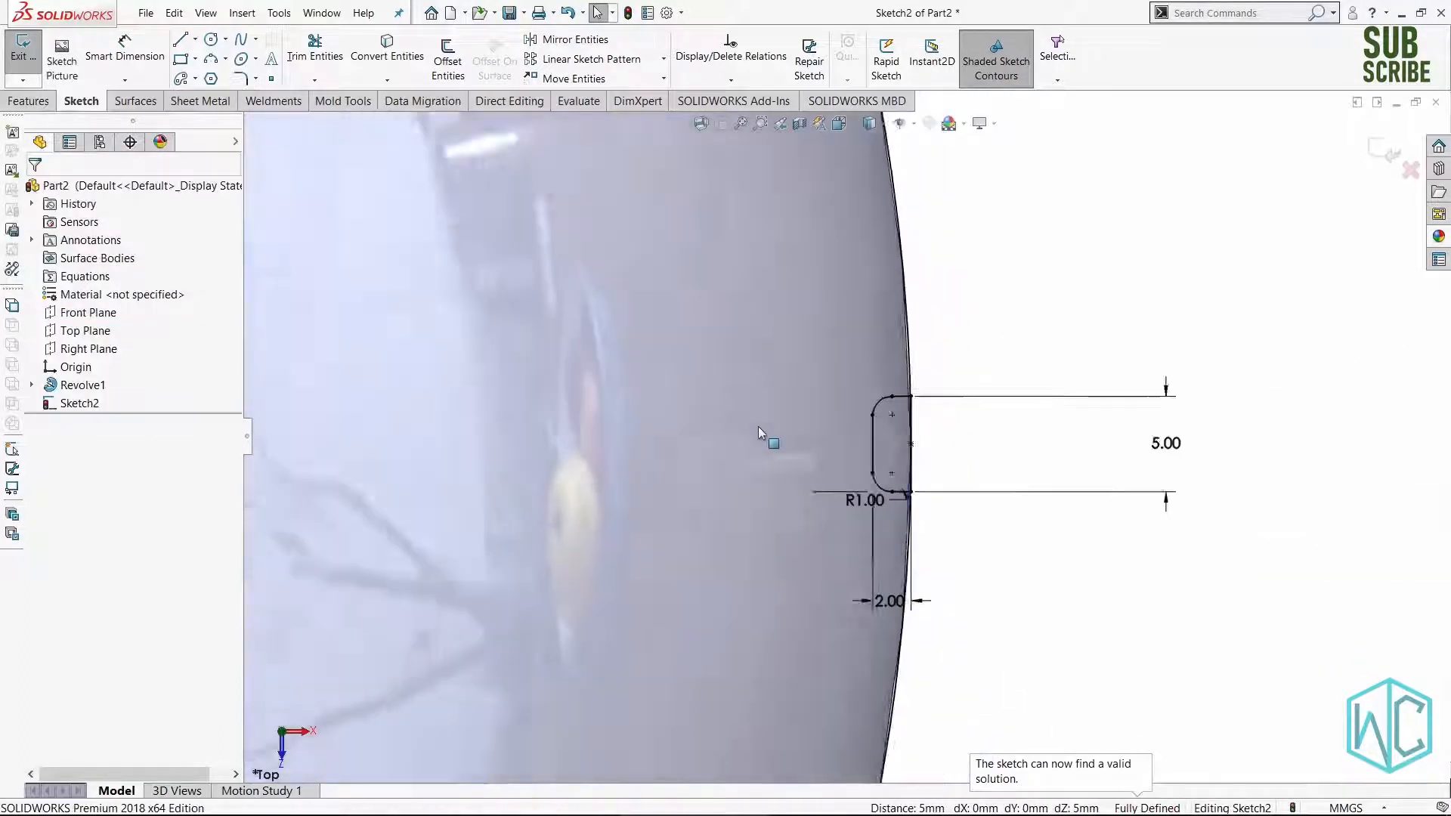
scroll(888, 367, "down", 5)
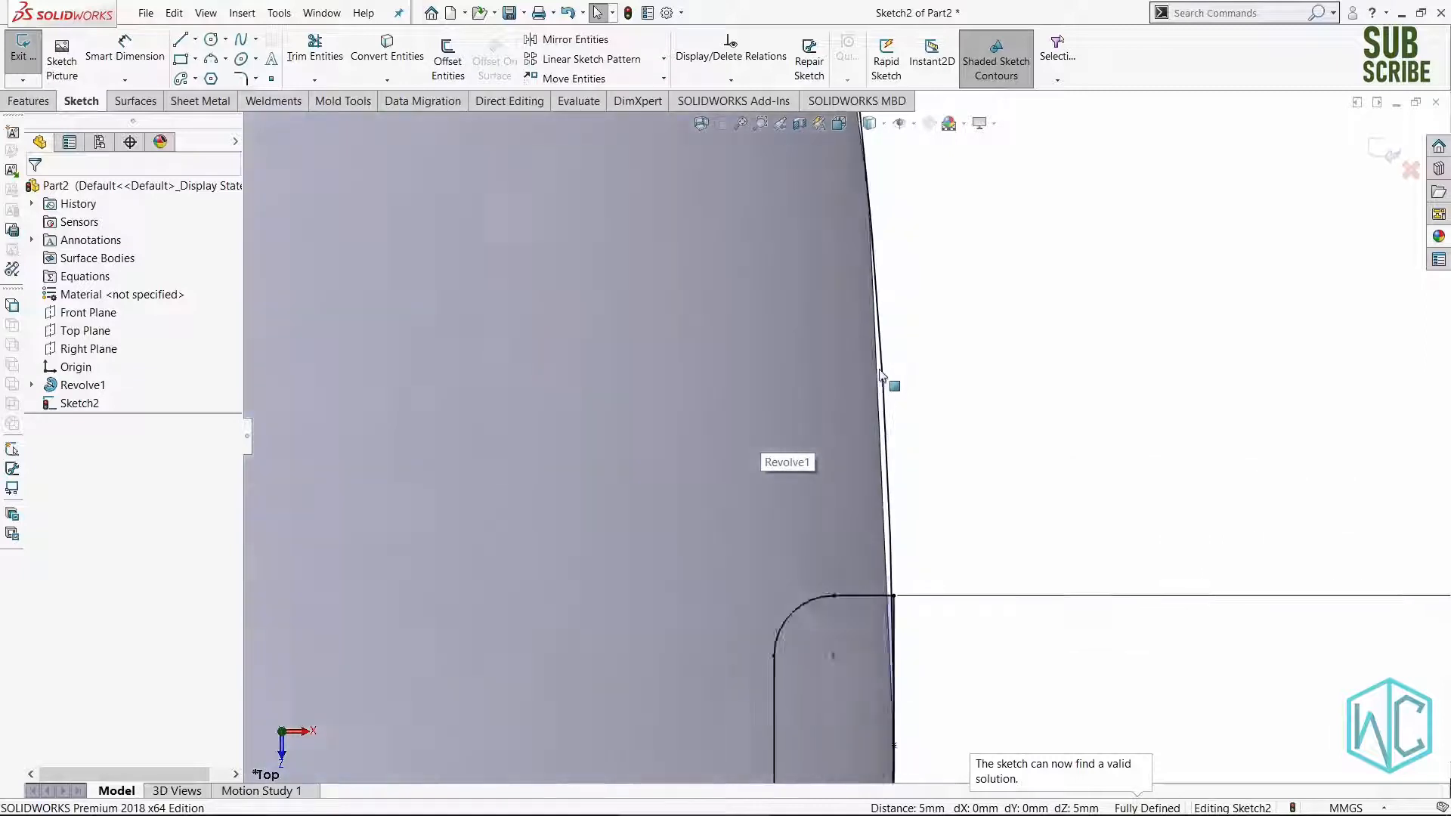
left_click(887, 490)
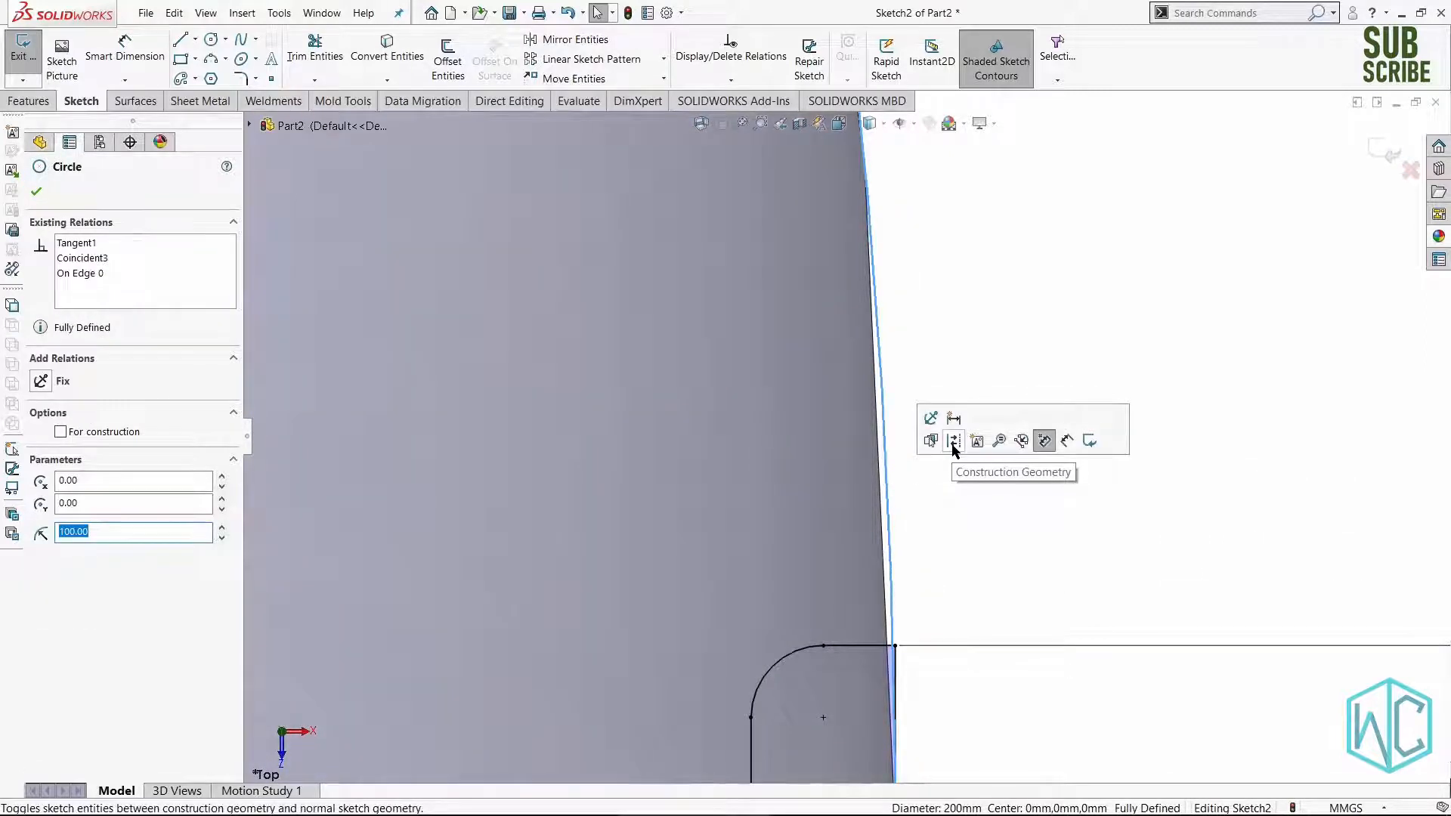
left_click(968, 515)
Check the filleted groove profile on the sphere's edge and exit the sketch.
scroll(907, 521, "up", 3)
scroll(738, 521, "up", 5)
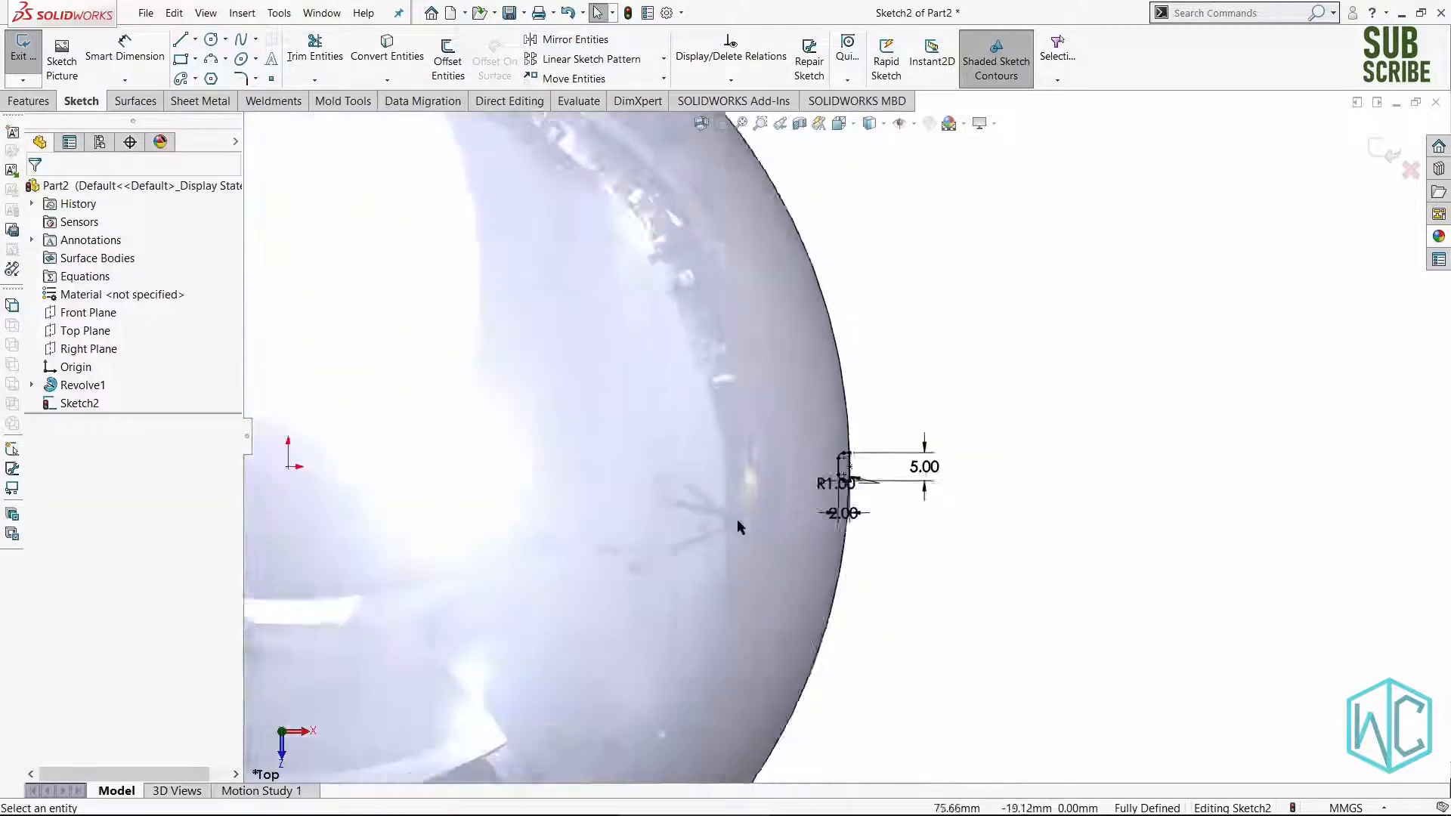
scroll(1127, 404, "down", 5)
scroll(992, 420, "down", 3)
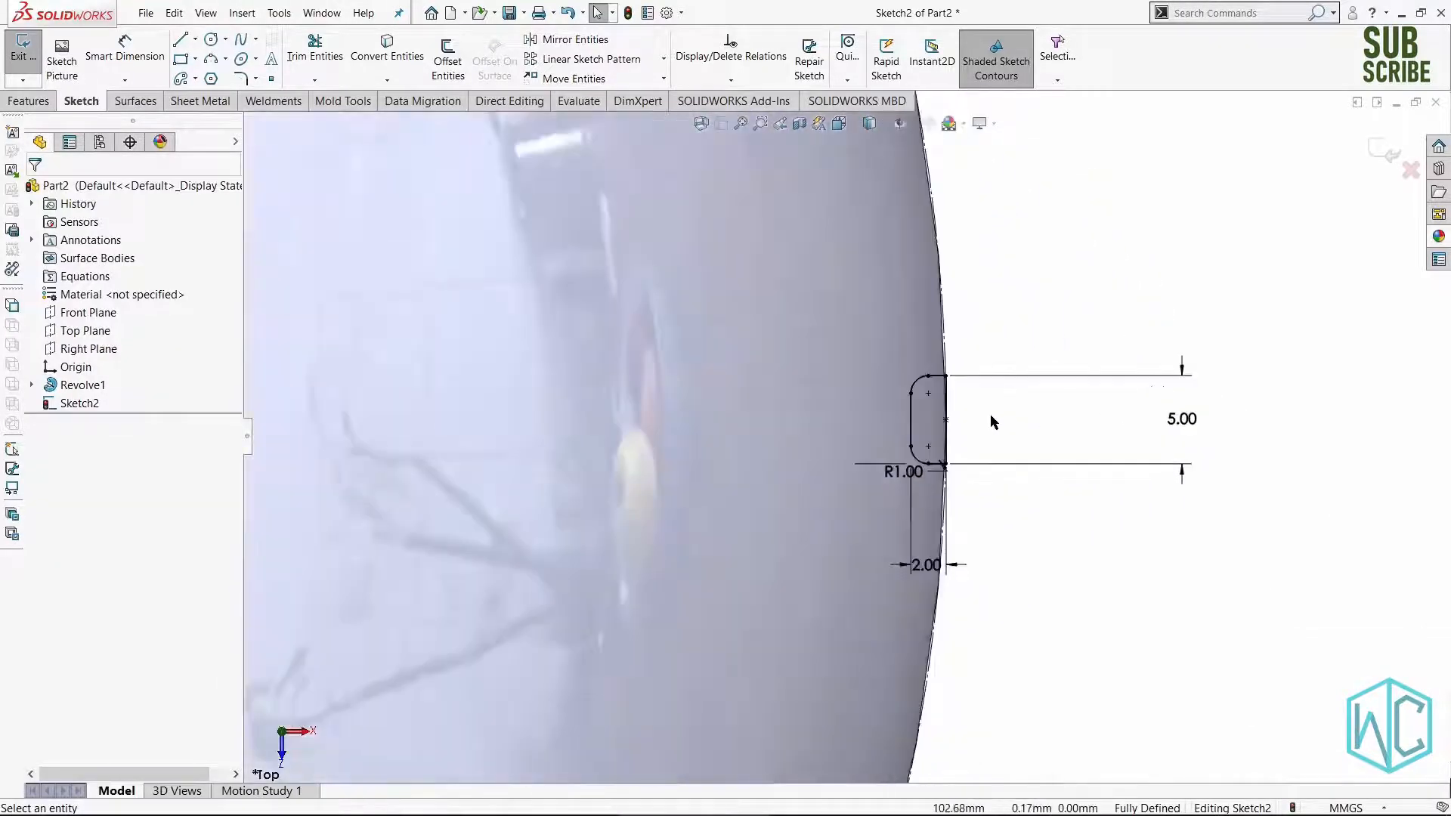
scroll(953, 376, "down", 2)
scroll(887, 471, "up", 3)
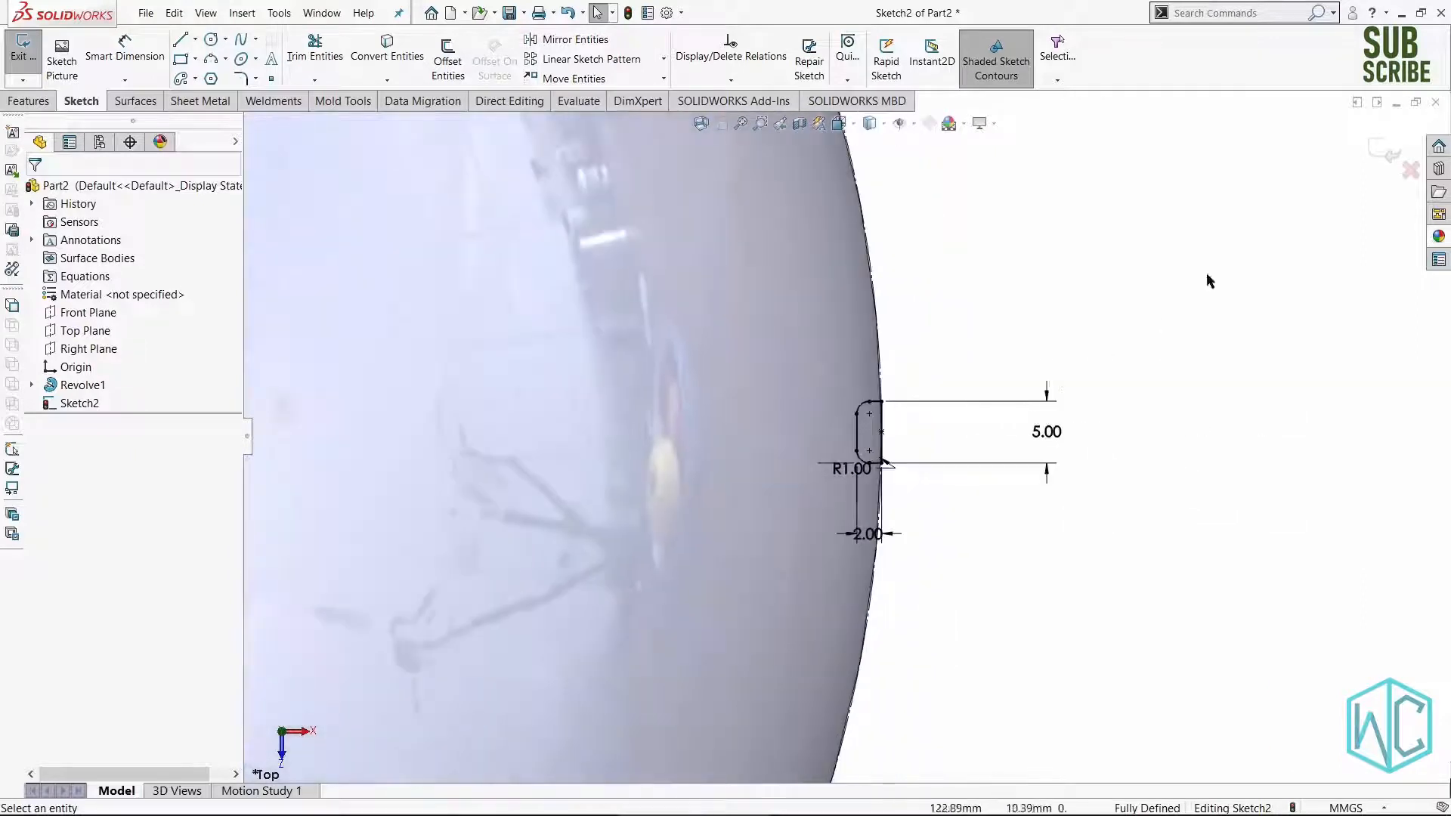
left_click(1376, 153)
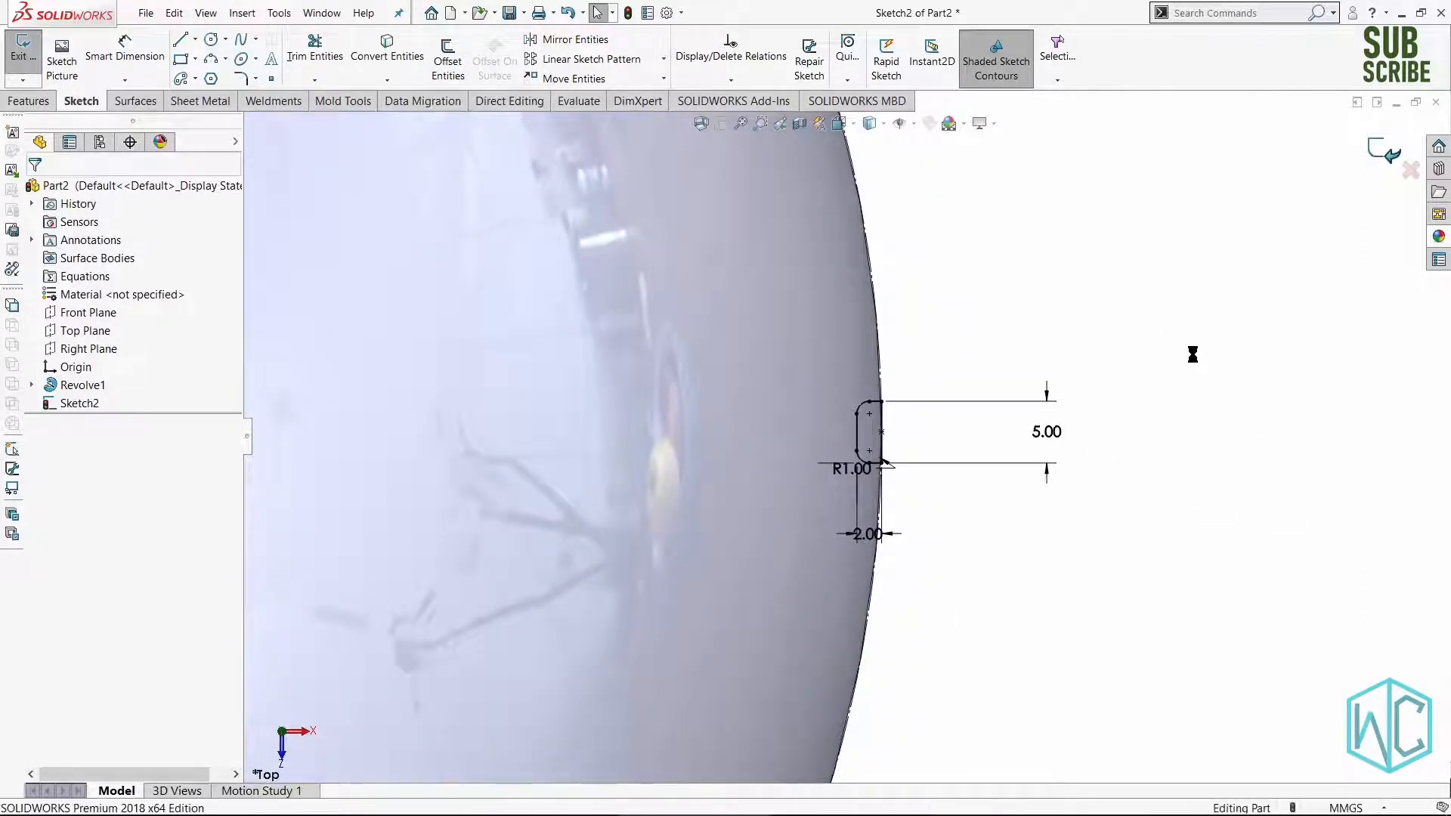
scroll(832, 484, "up", 10)
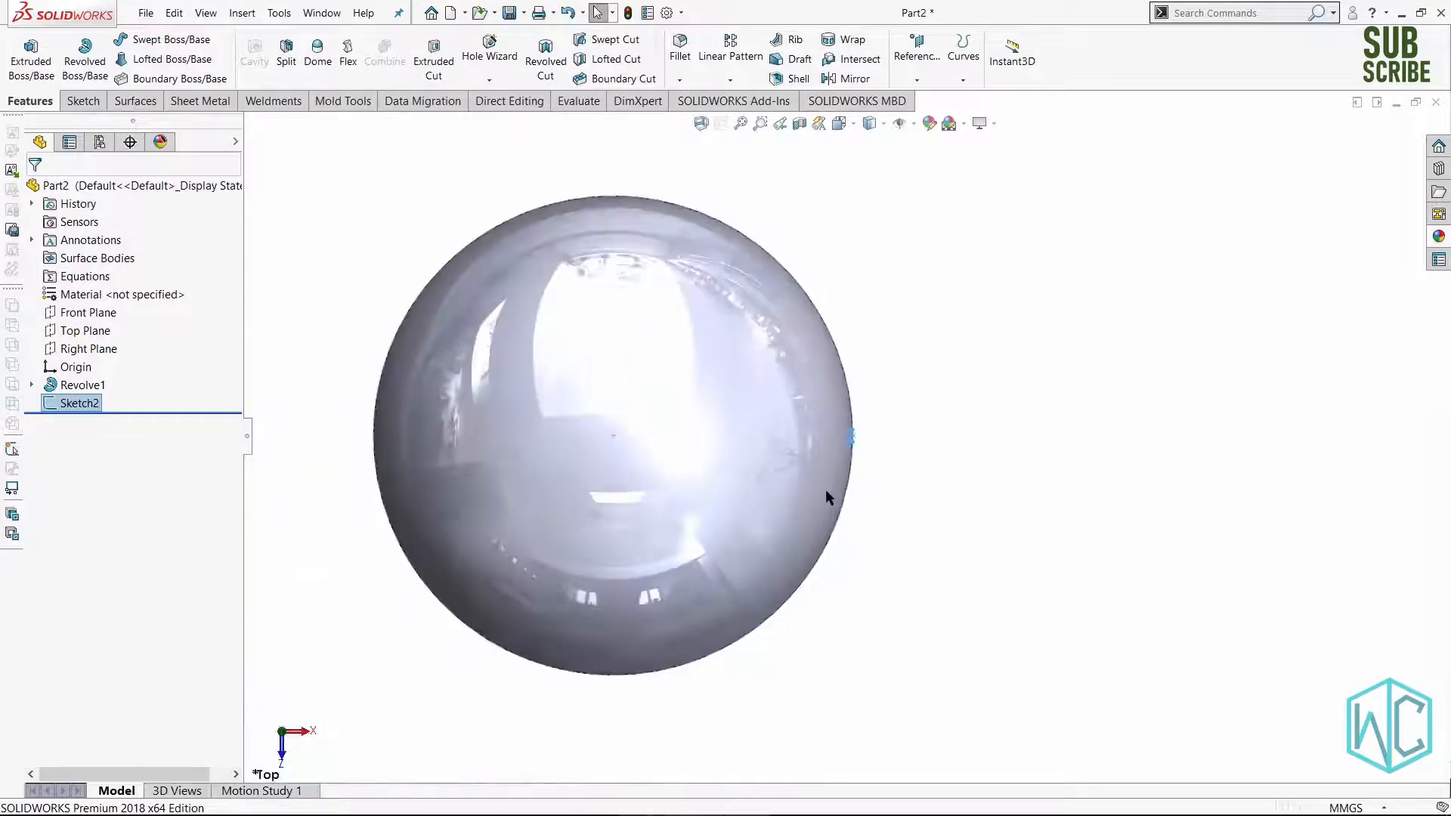
Sketch a vertical construction line about 272 mm long through the origin on the Top Plane, extending past the sphere, and exit the sketch.
middle_click_drag(861, 508, 797, 521)
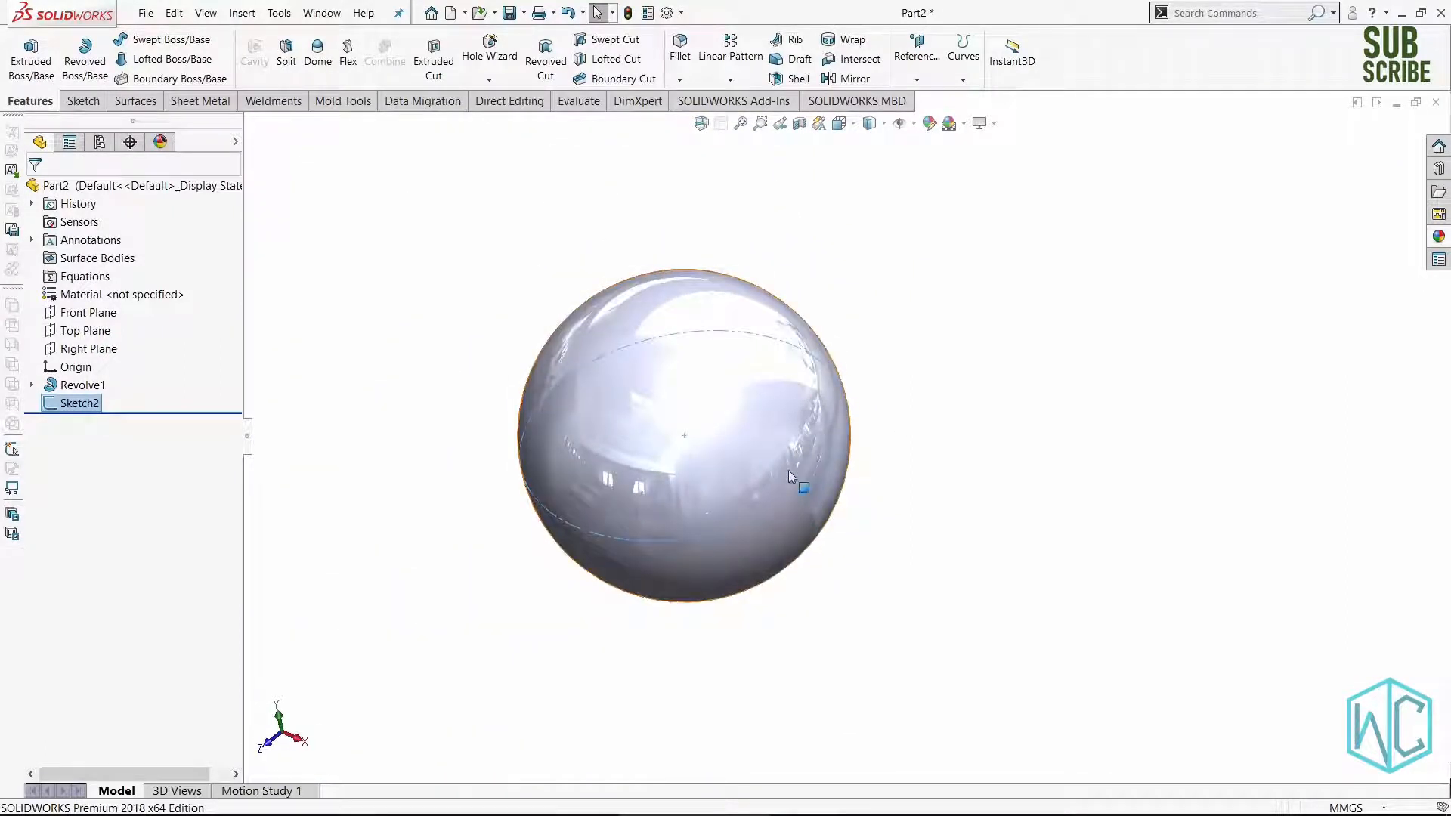
left_click(84, 331)
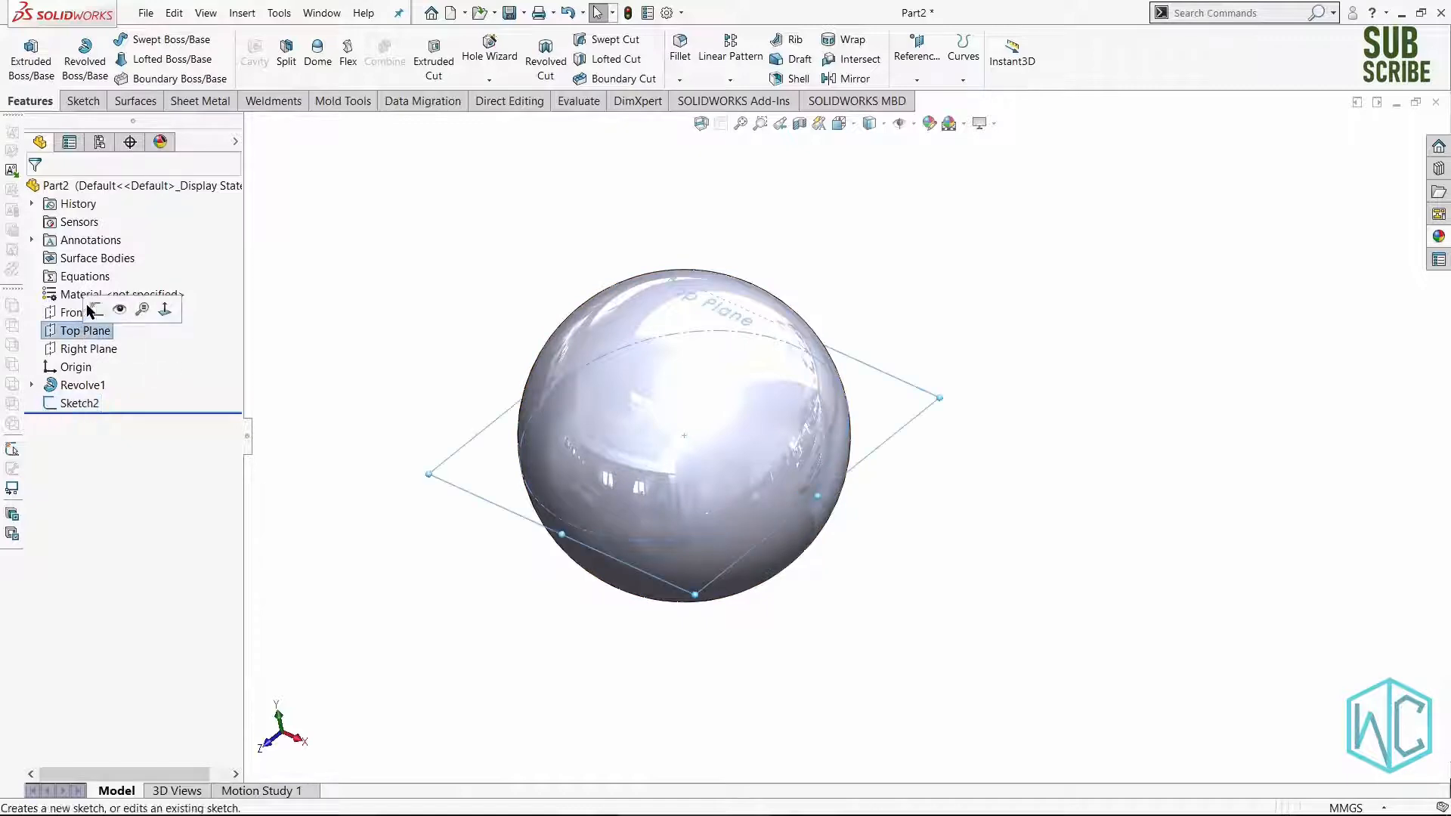
left_click(98, 310)
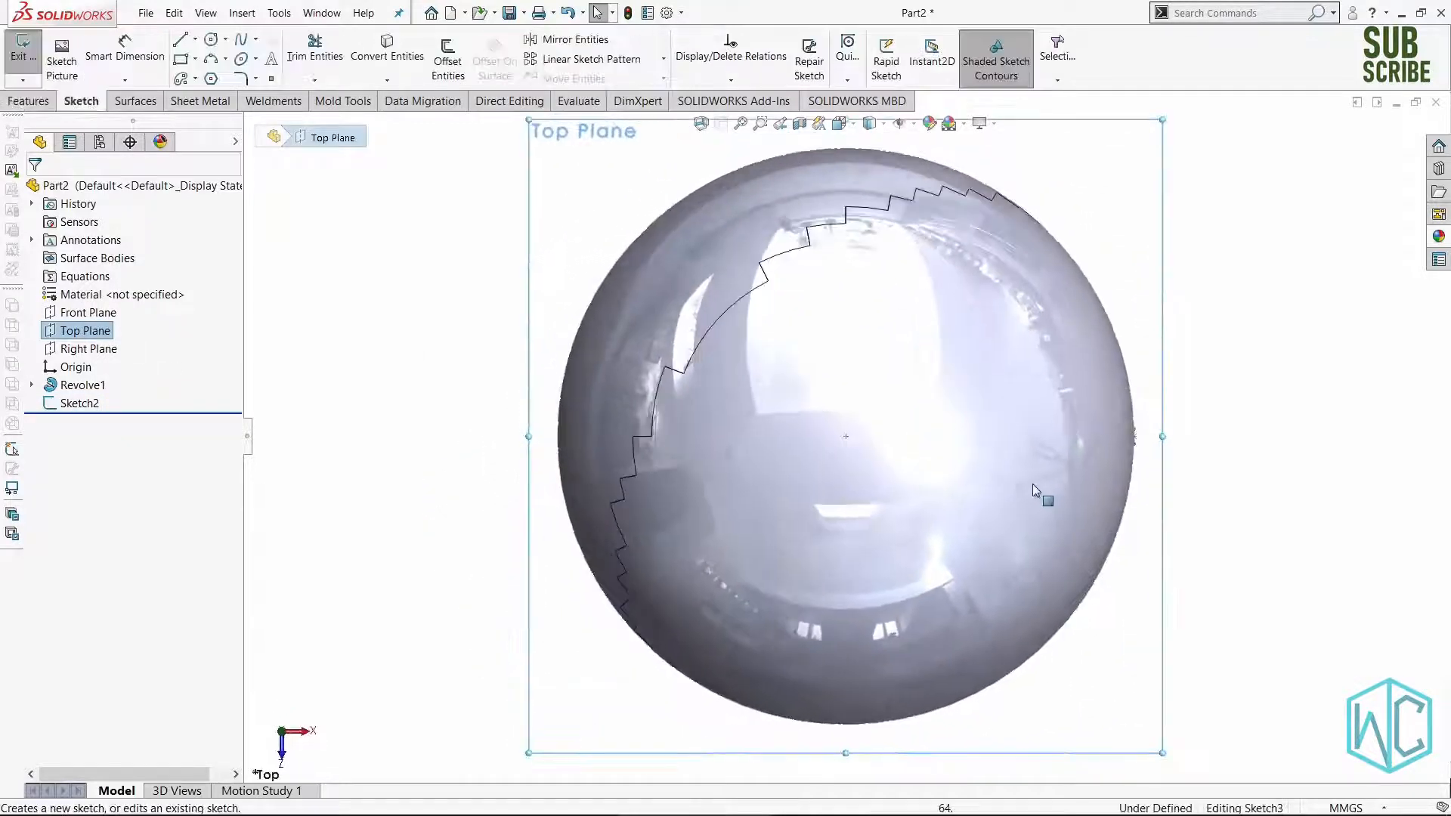
scroll(1094, 489, "down", 1)
right_click_drag(1134, 551, 1167, 495)
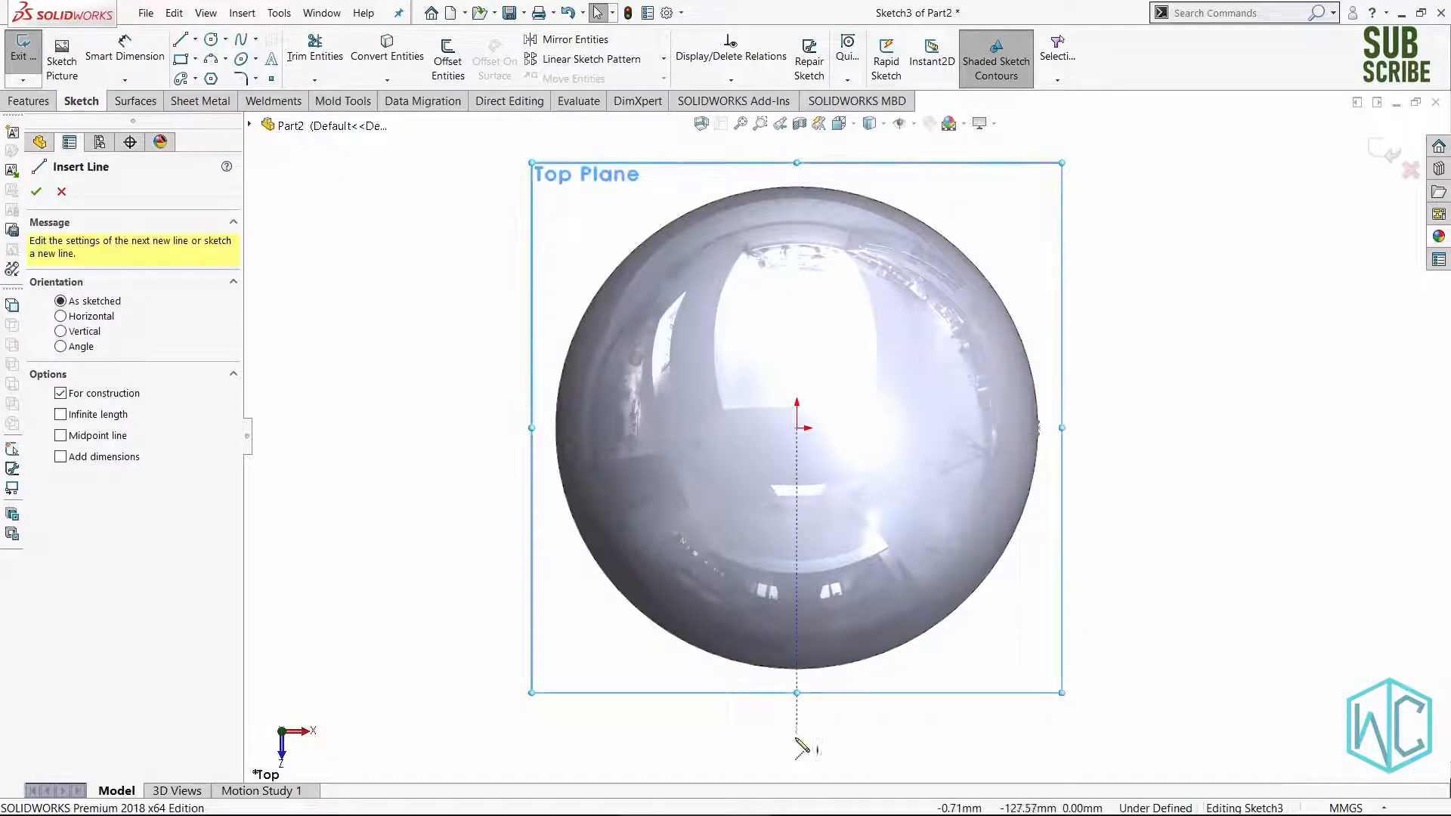
left_click(797, 427)
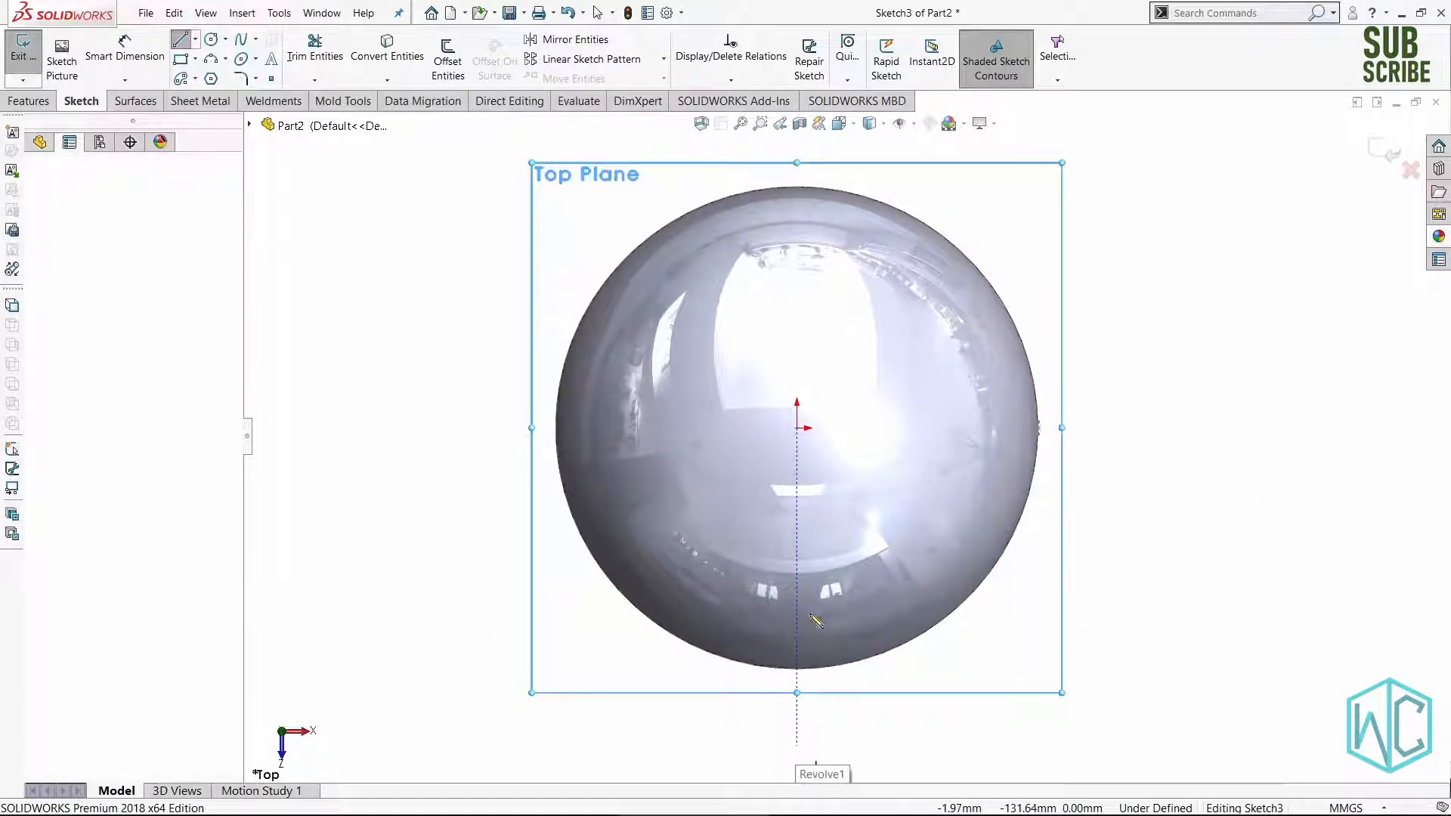
left_click(796, 745)
key("z")
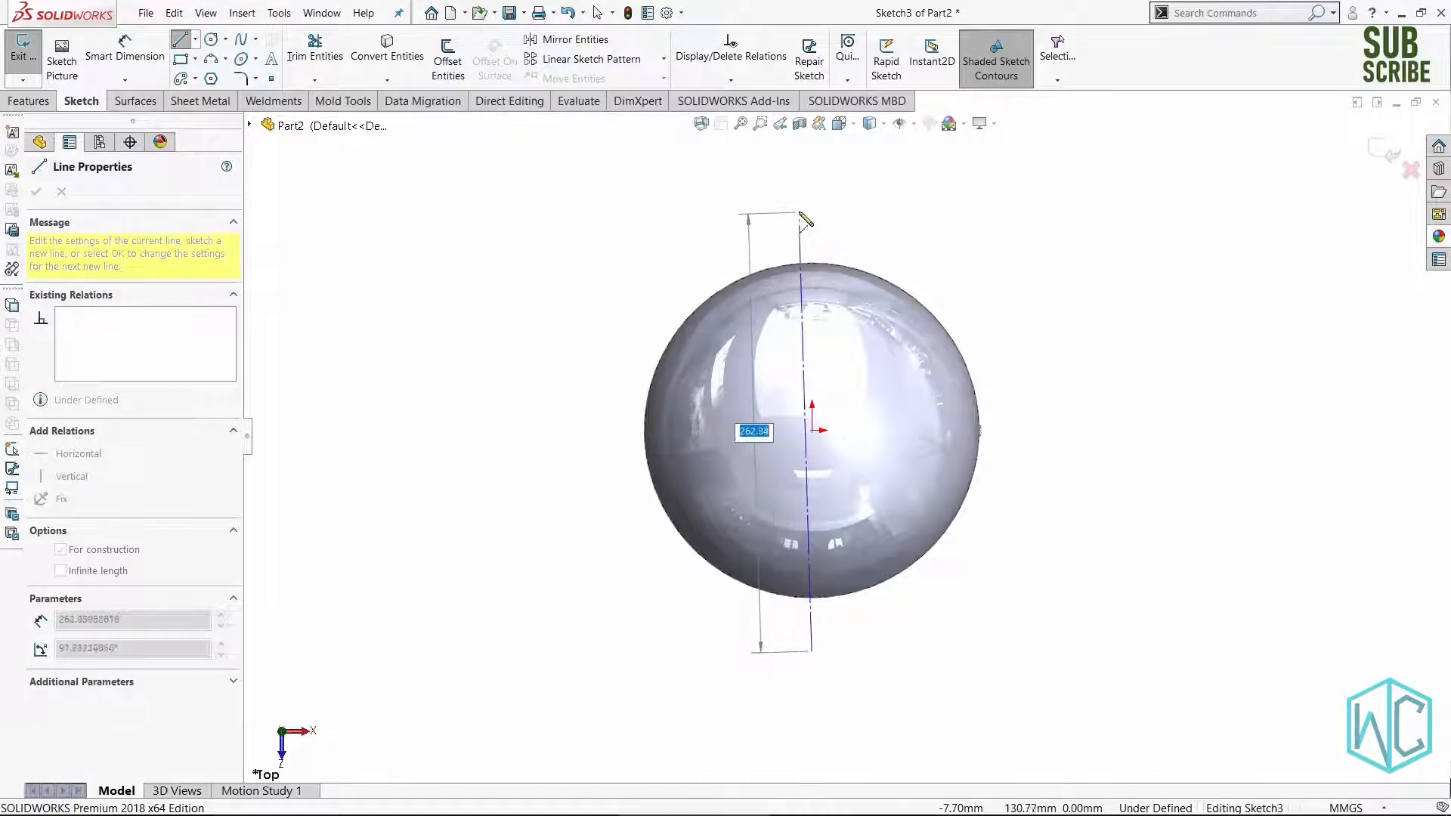
scroll(801, 219, "down", 1)
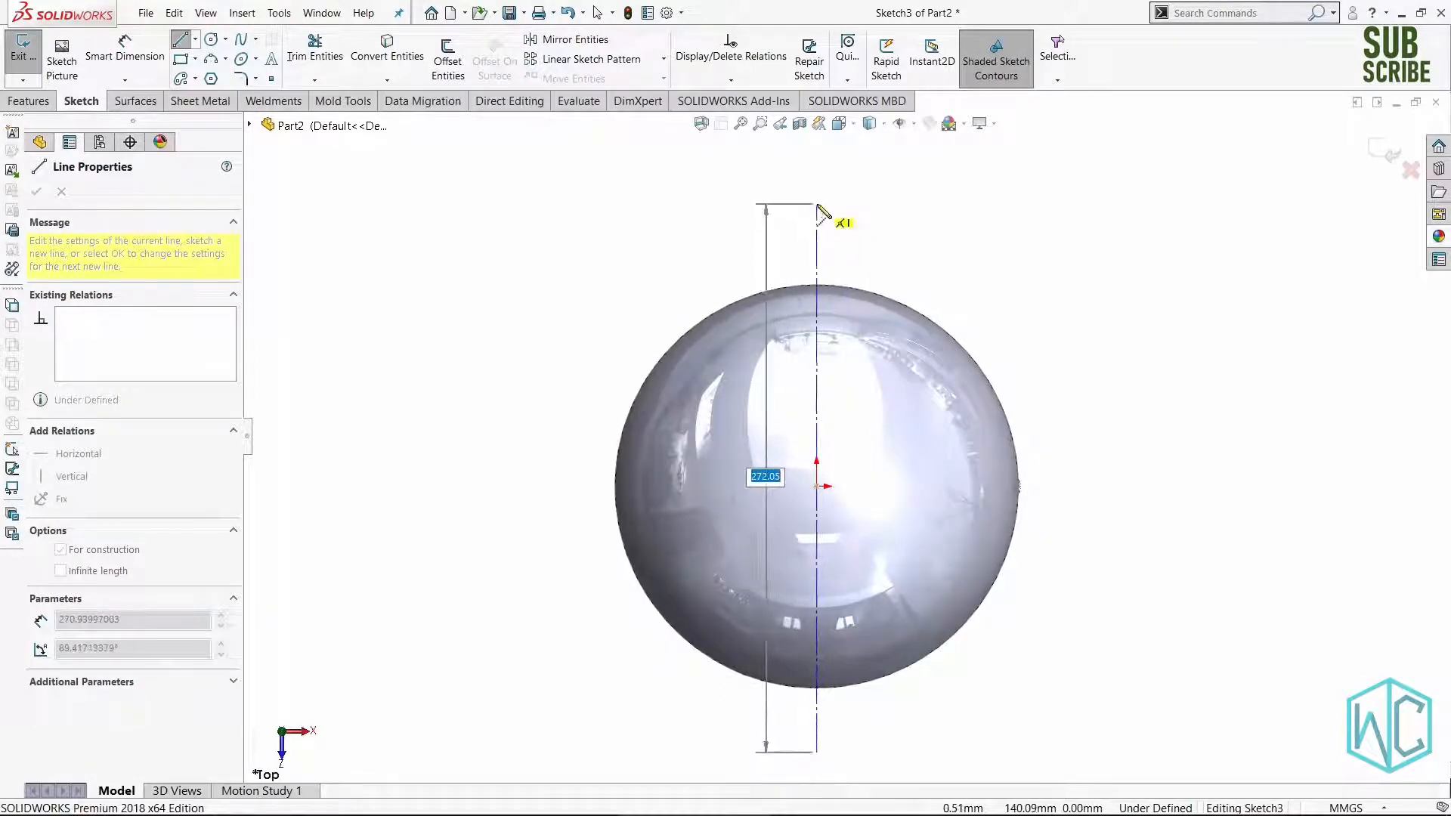
left_click(815, 202)
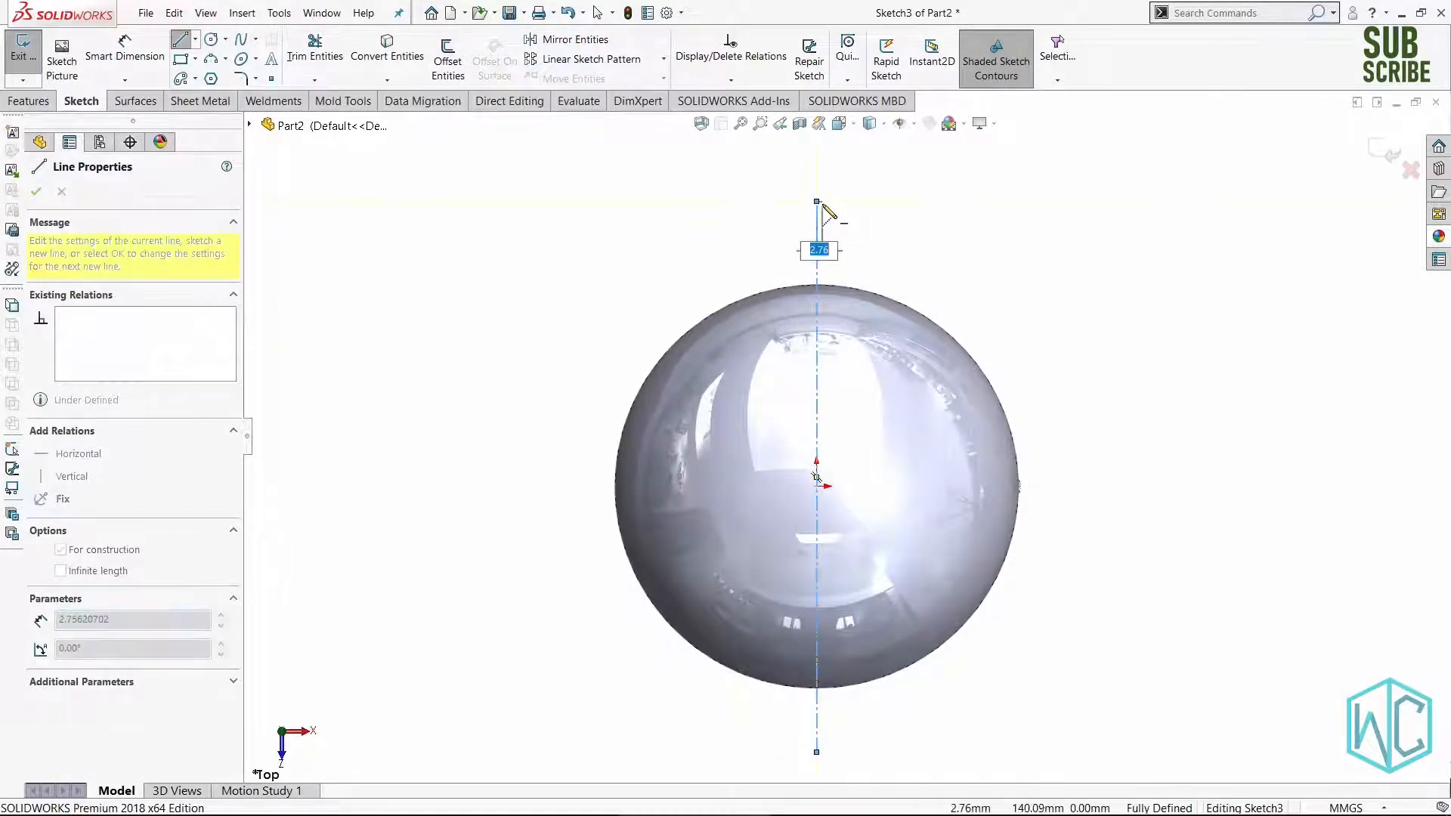
key("Escape")
left_click(1384, 153)
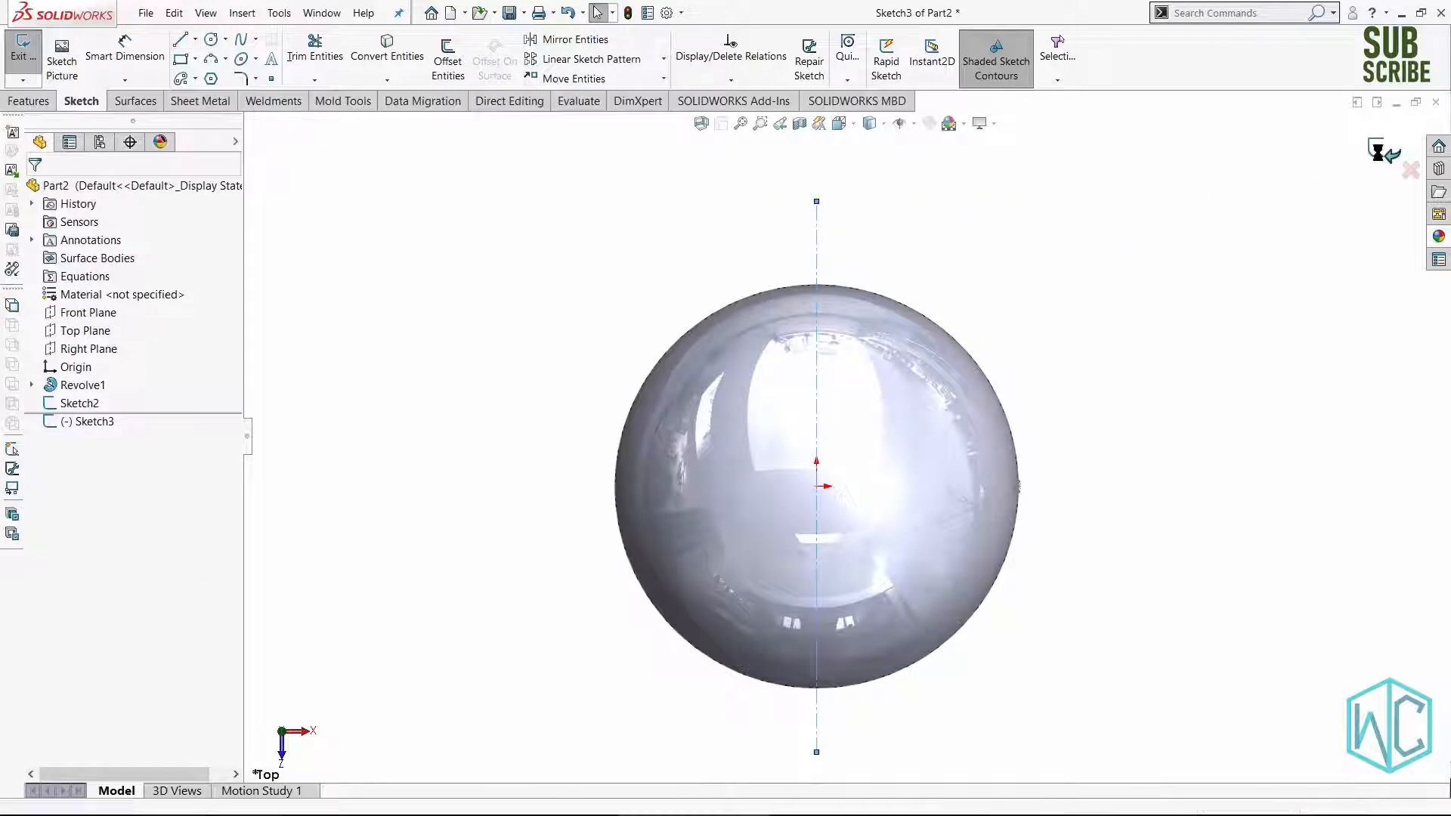
Revolve-cut the groove profile 360° around the new construction line to carve a seam around the sphere.
scroll(895, 683, "up", 2)
middle_click_drag(893, 682, 871, 501)
scroll(872, 501, "down", 3)
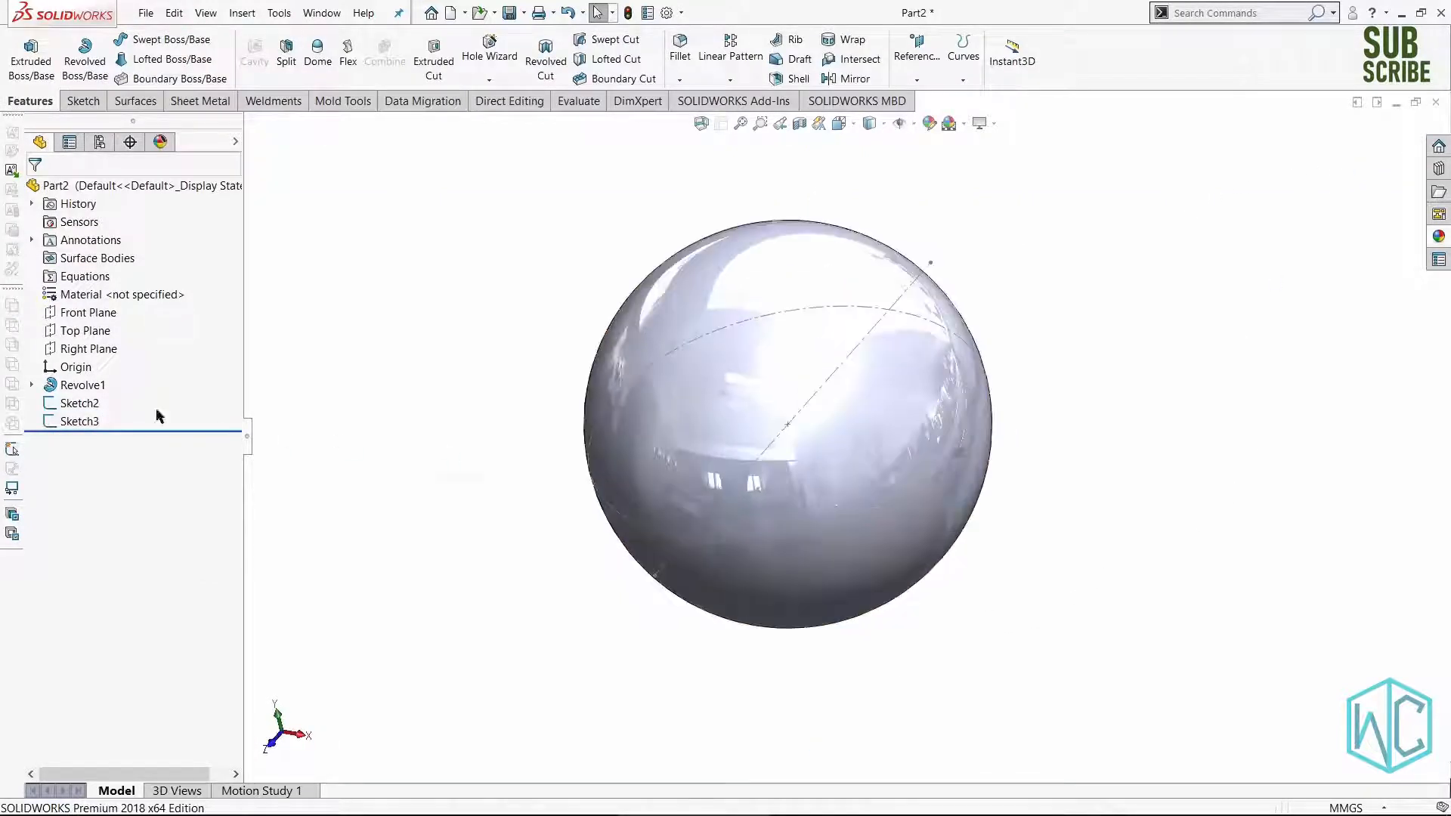
left_click(78, 404)
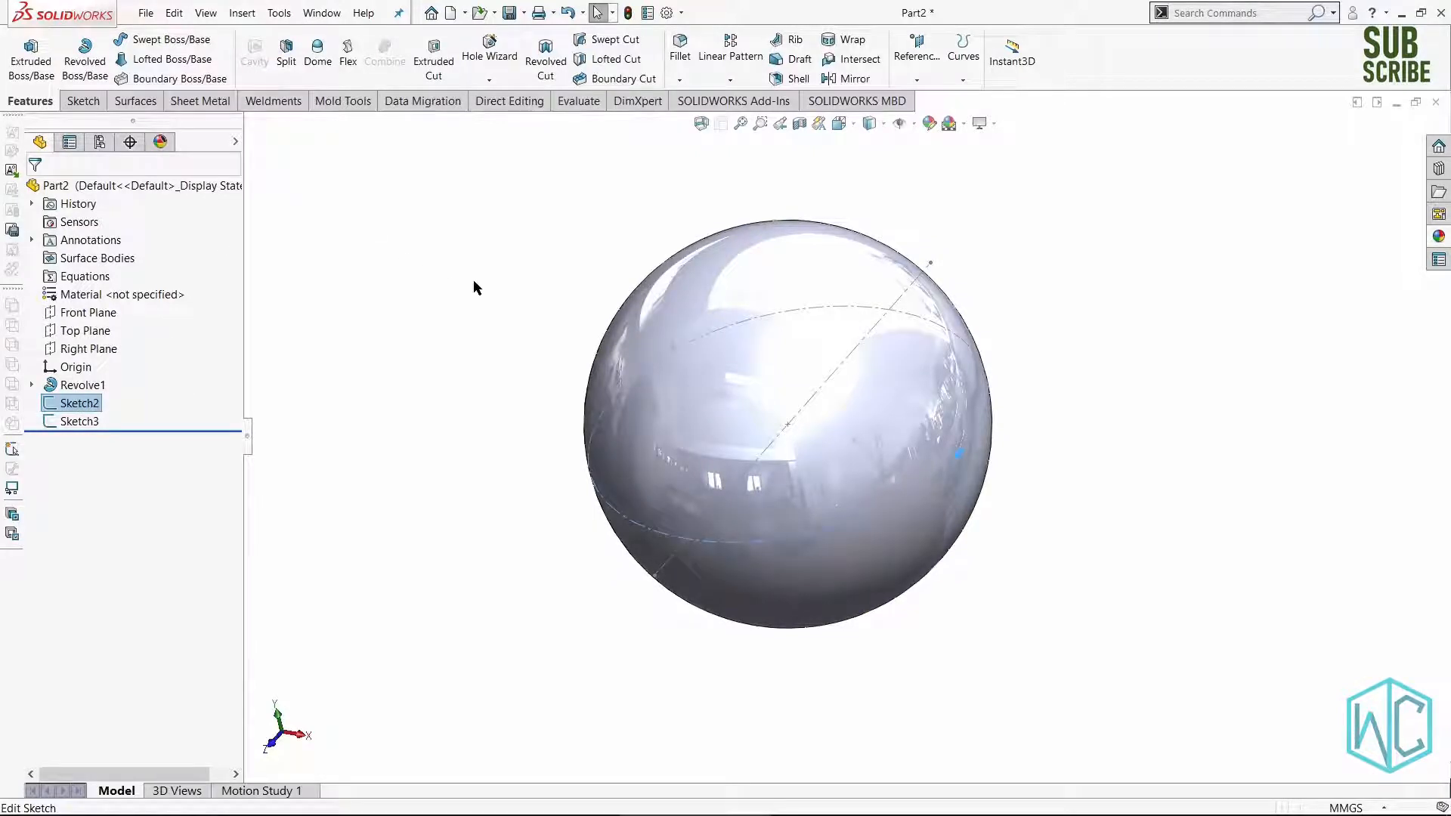
left_click(546, 57)
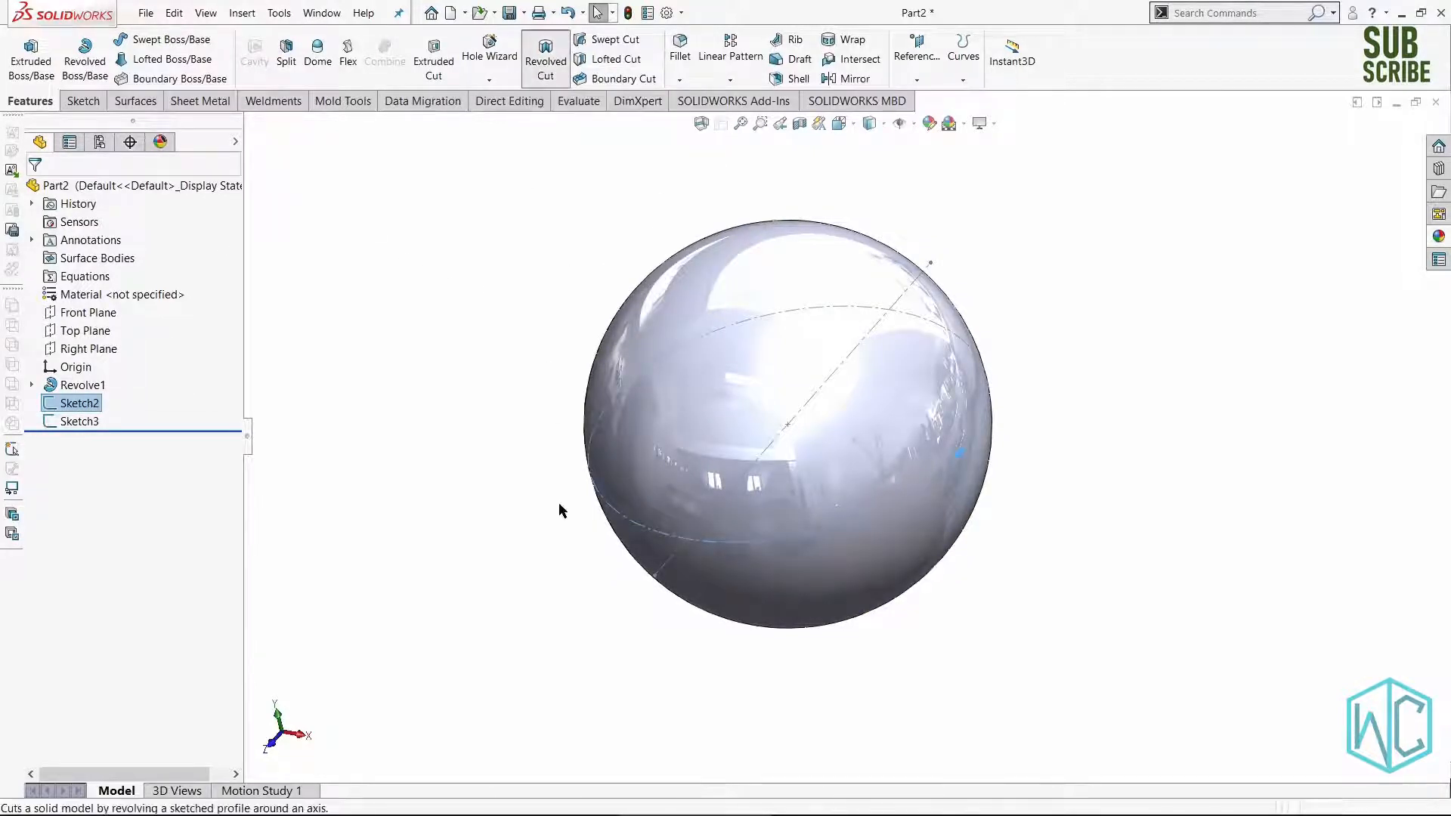
scroll(725, 541, "down", 4)
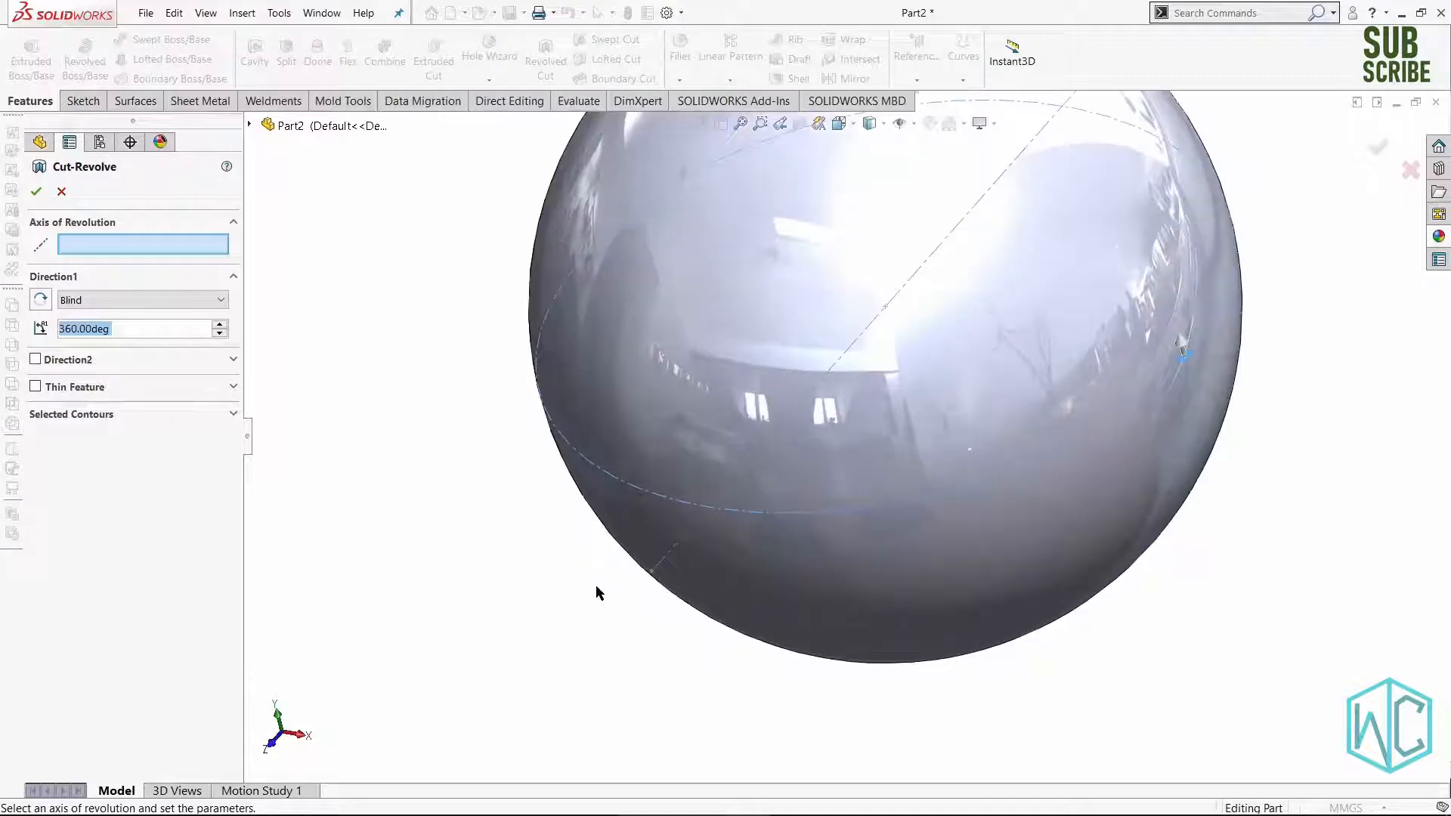
left_click(665, 561)
scroll(668, 604, "up", 5)
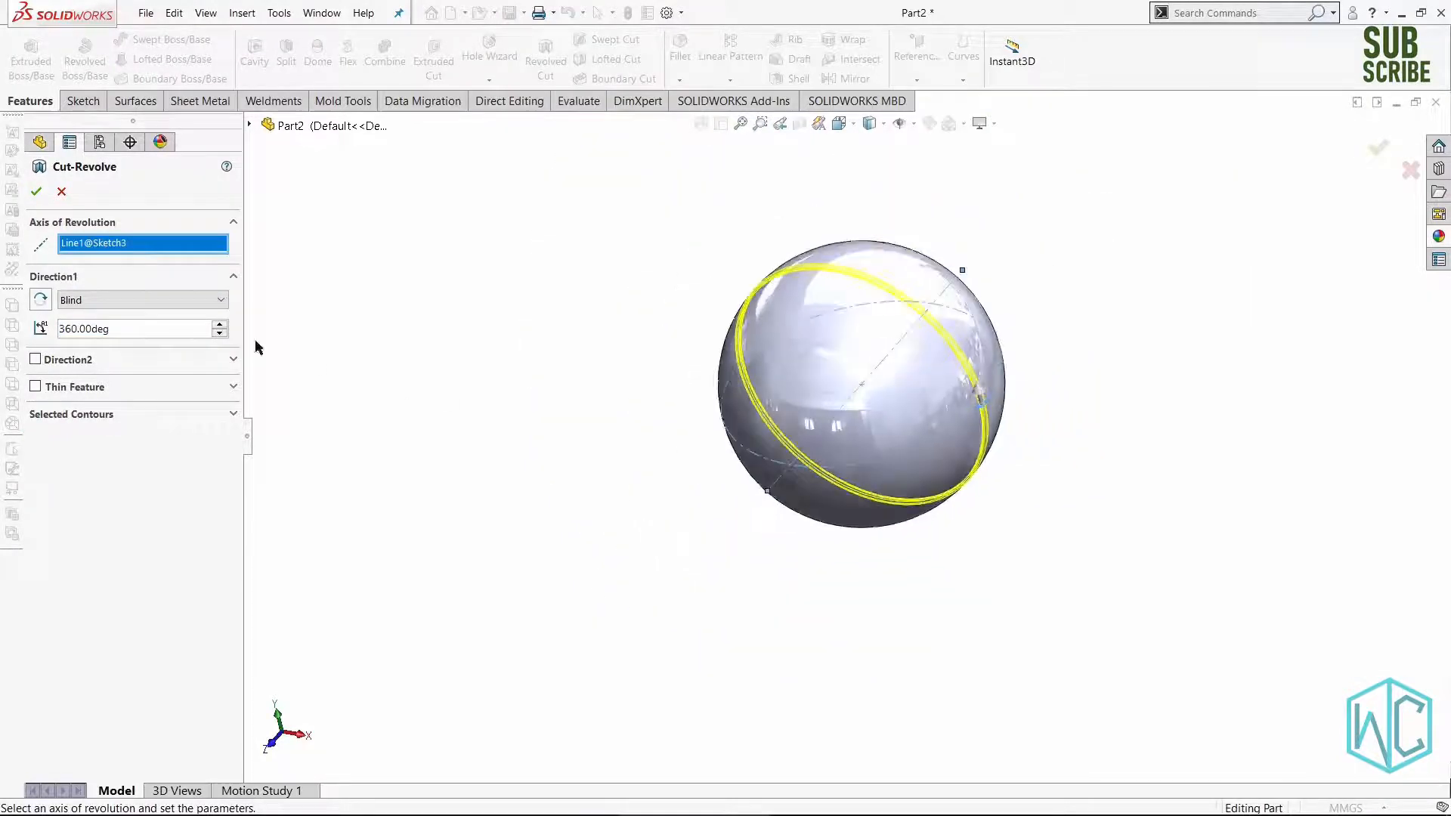
scroll(955, 383, "down", 10)
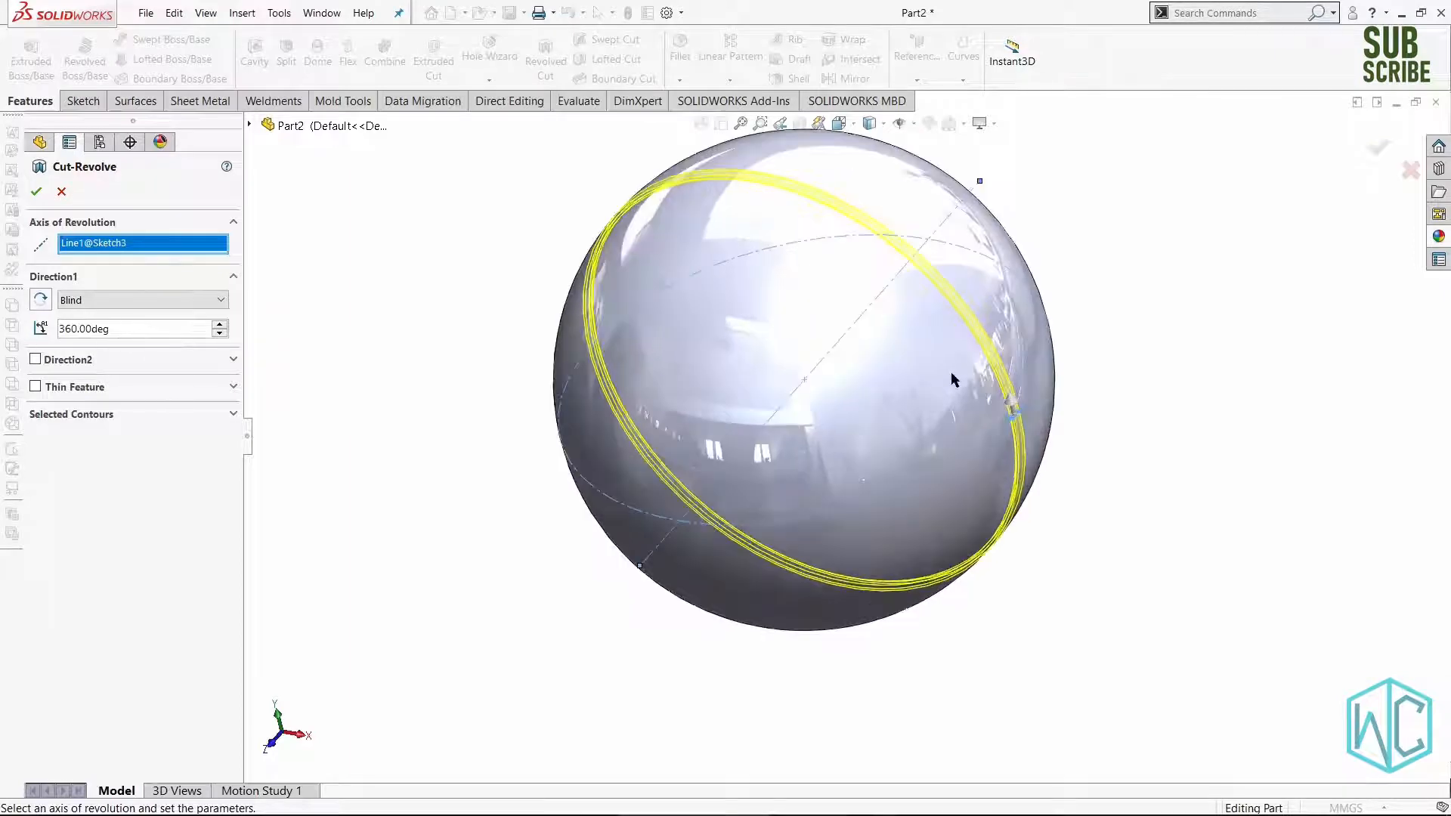
scroll(899, 435, "up", 8)
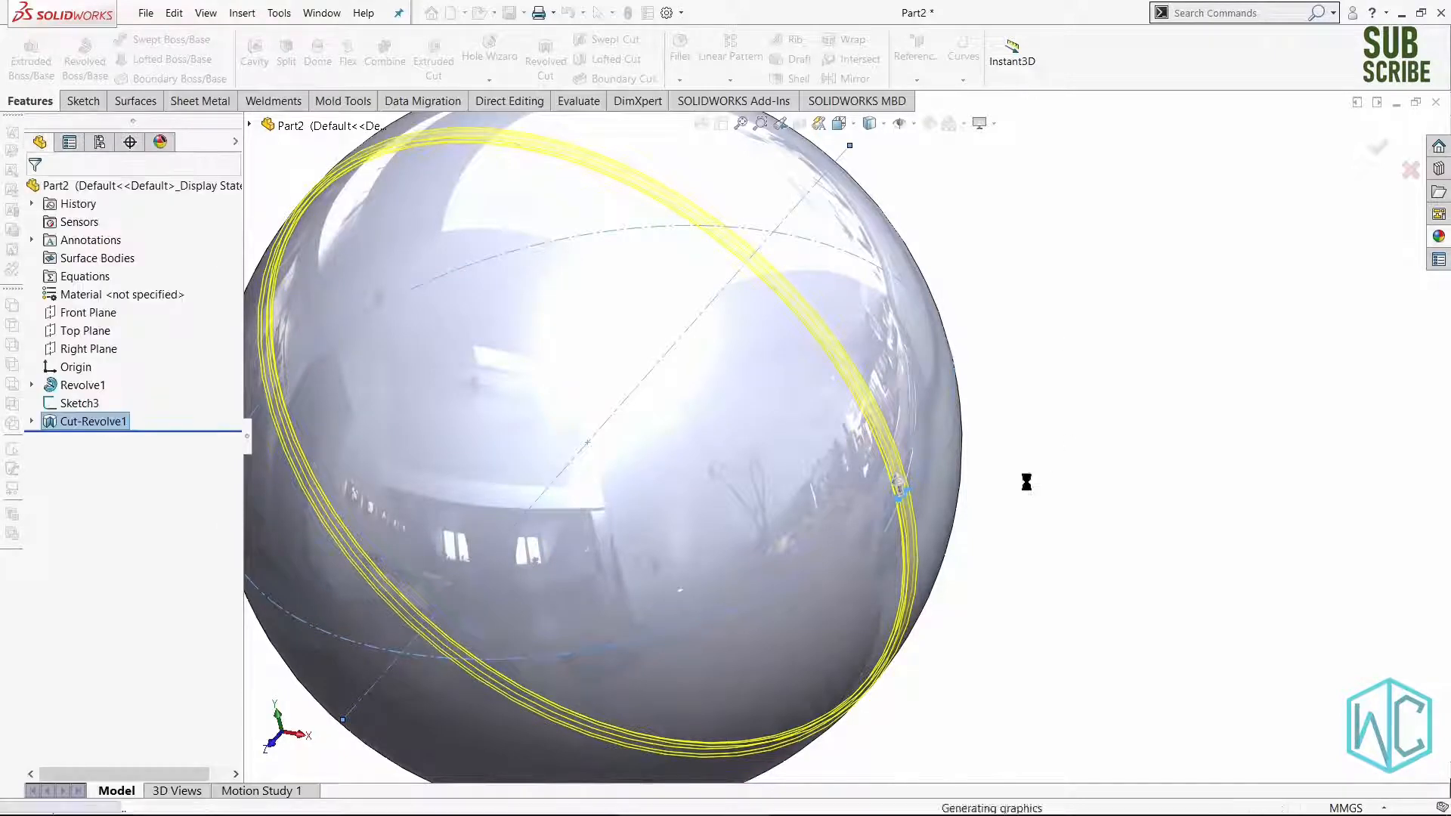
Sketch a horizontal construction line about 323 mm long through the origin on the Top Plane and exit the sketch.
middle_click_drag(1014, 508, 868, 532)
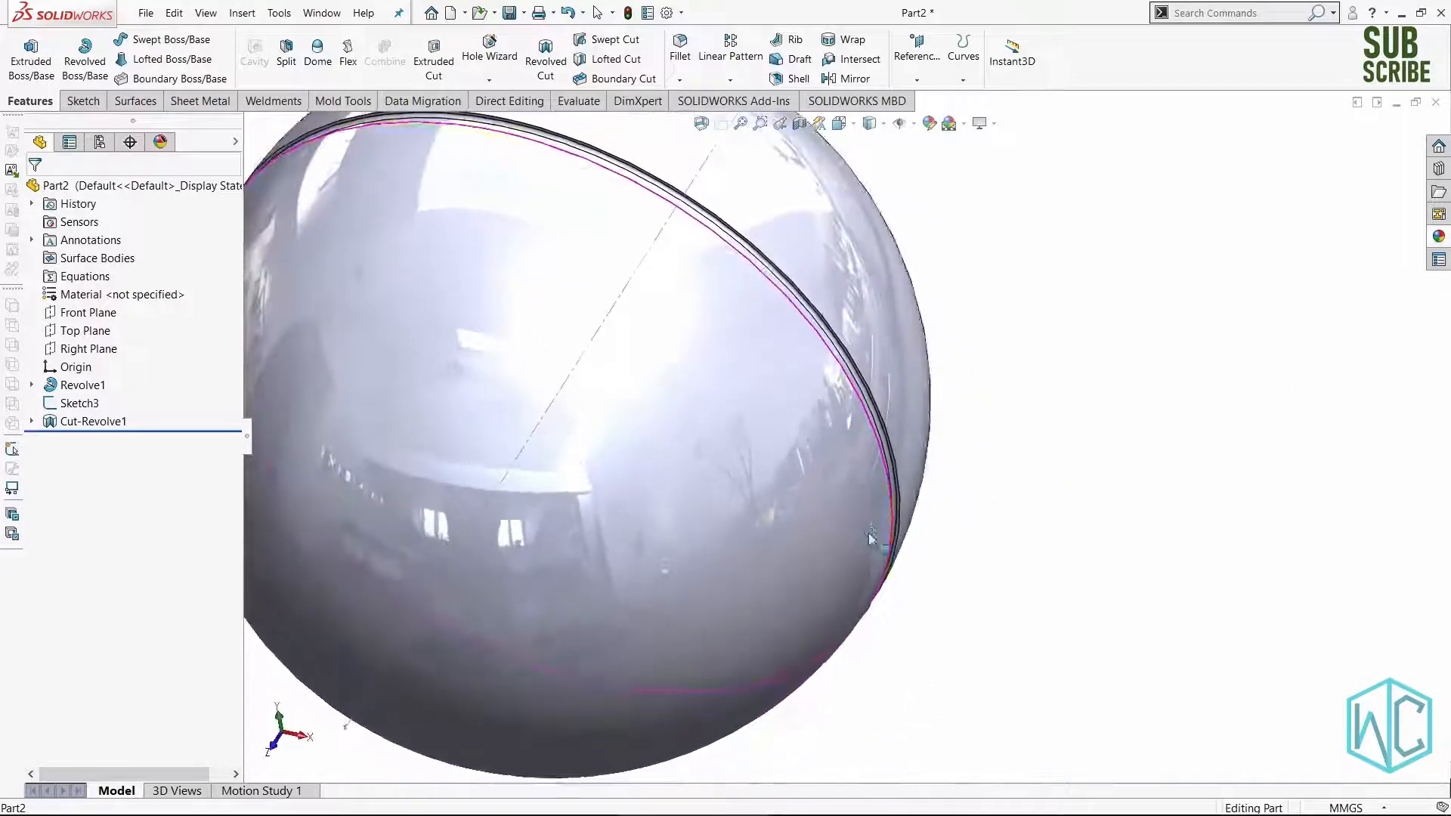
scroll(748, 429, "down", 5)
scroll(748, 429, "up", 4)
middle_click_drag(791, 496, 836, 478)
scroll(836, 478, "up", 2)
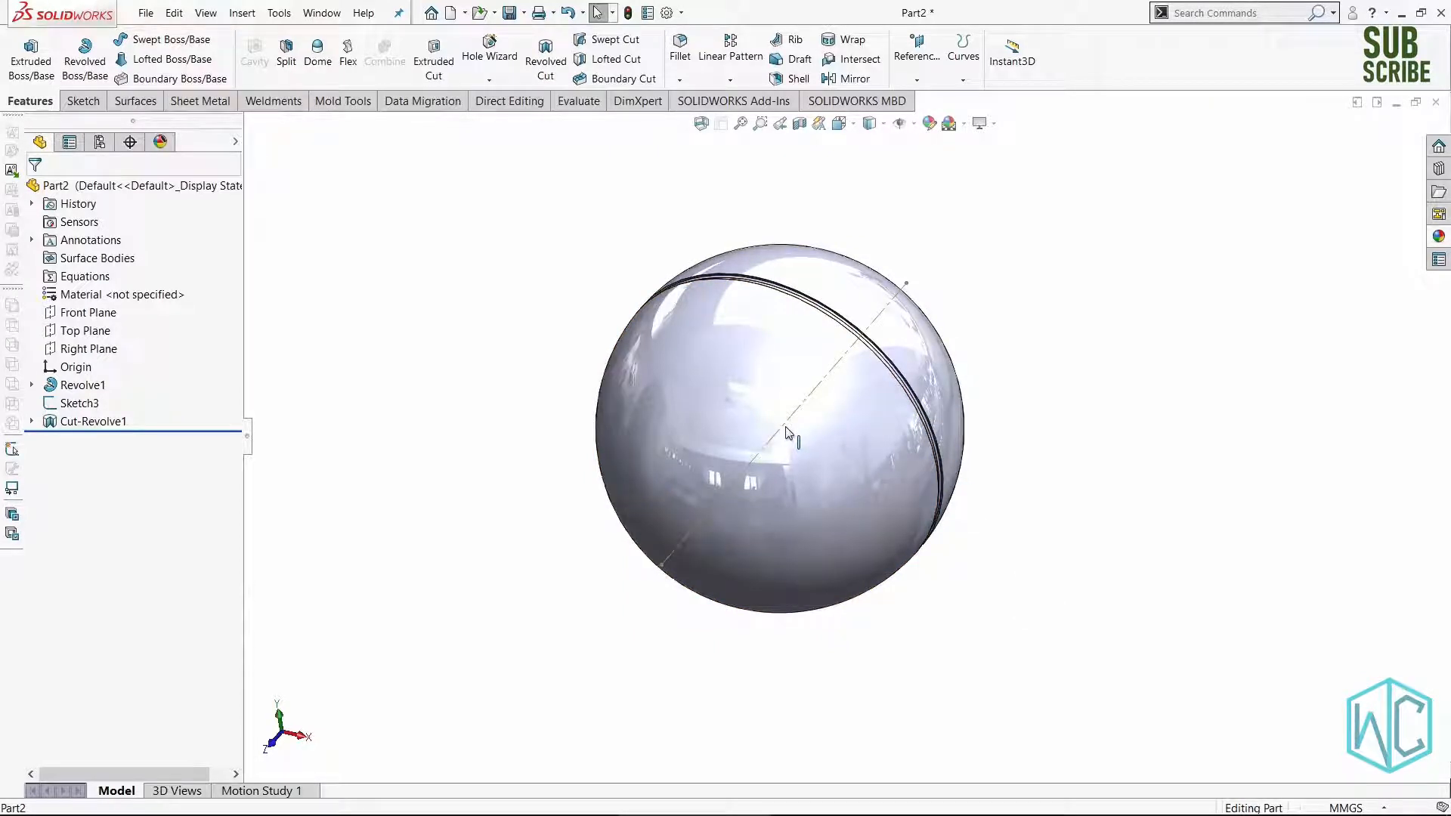
left_click(80, 331)
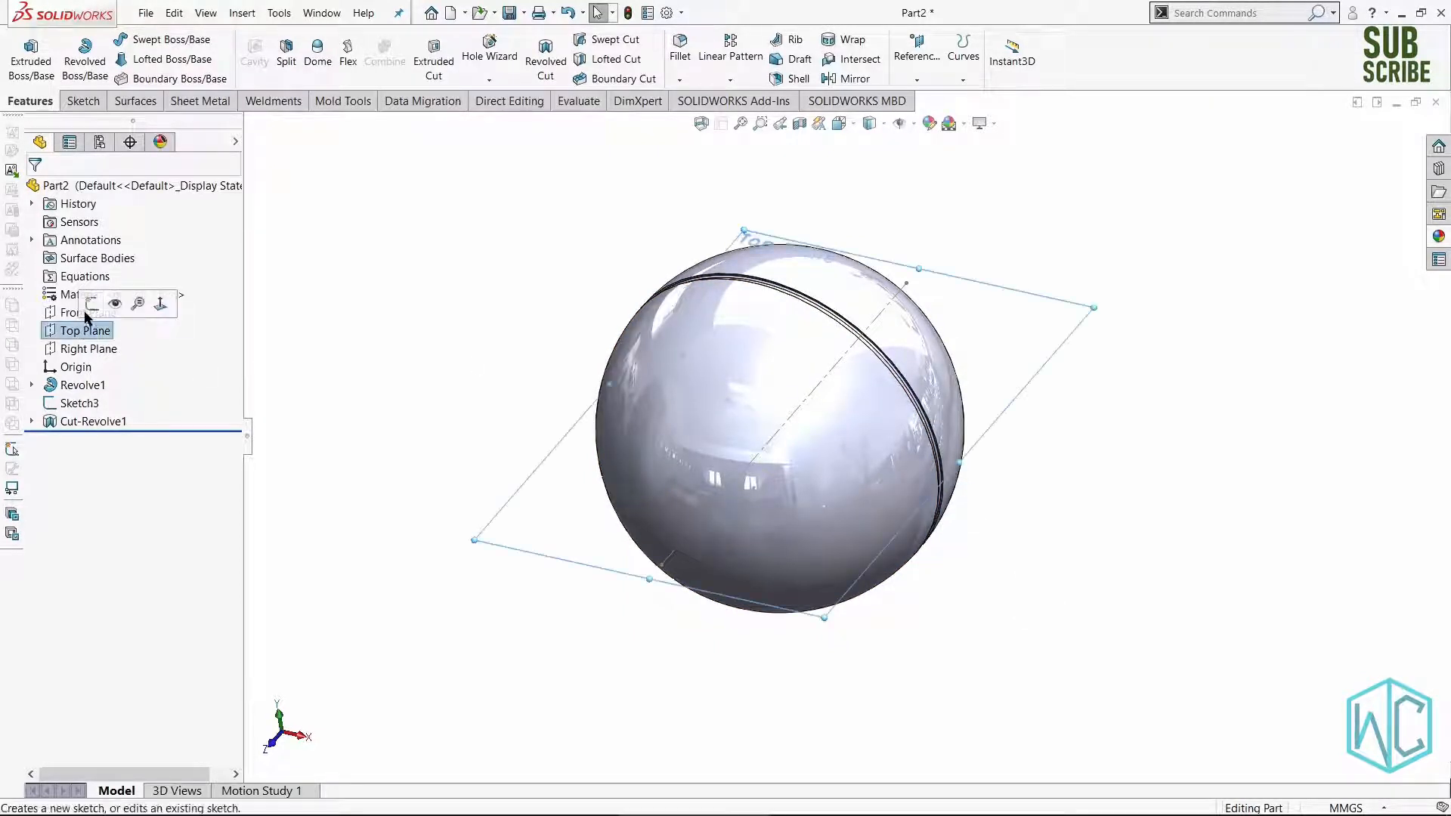
left_click(91, 305)
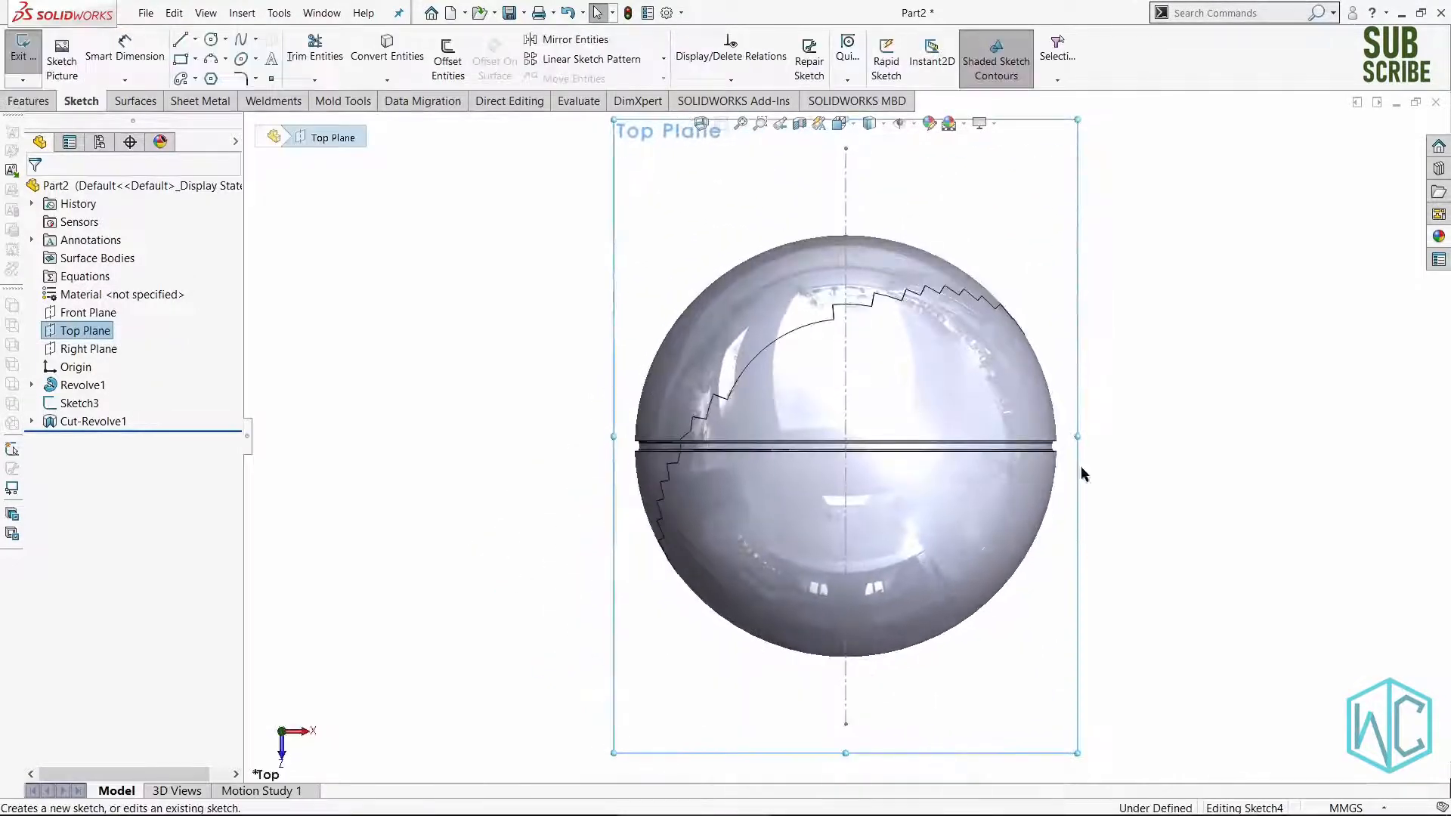
right_click_drag(1196, 547, 1241, 470)
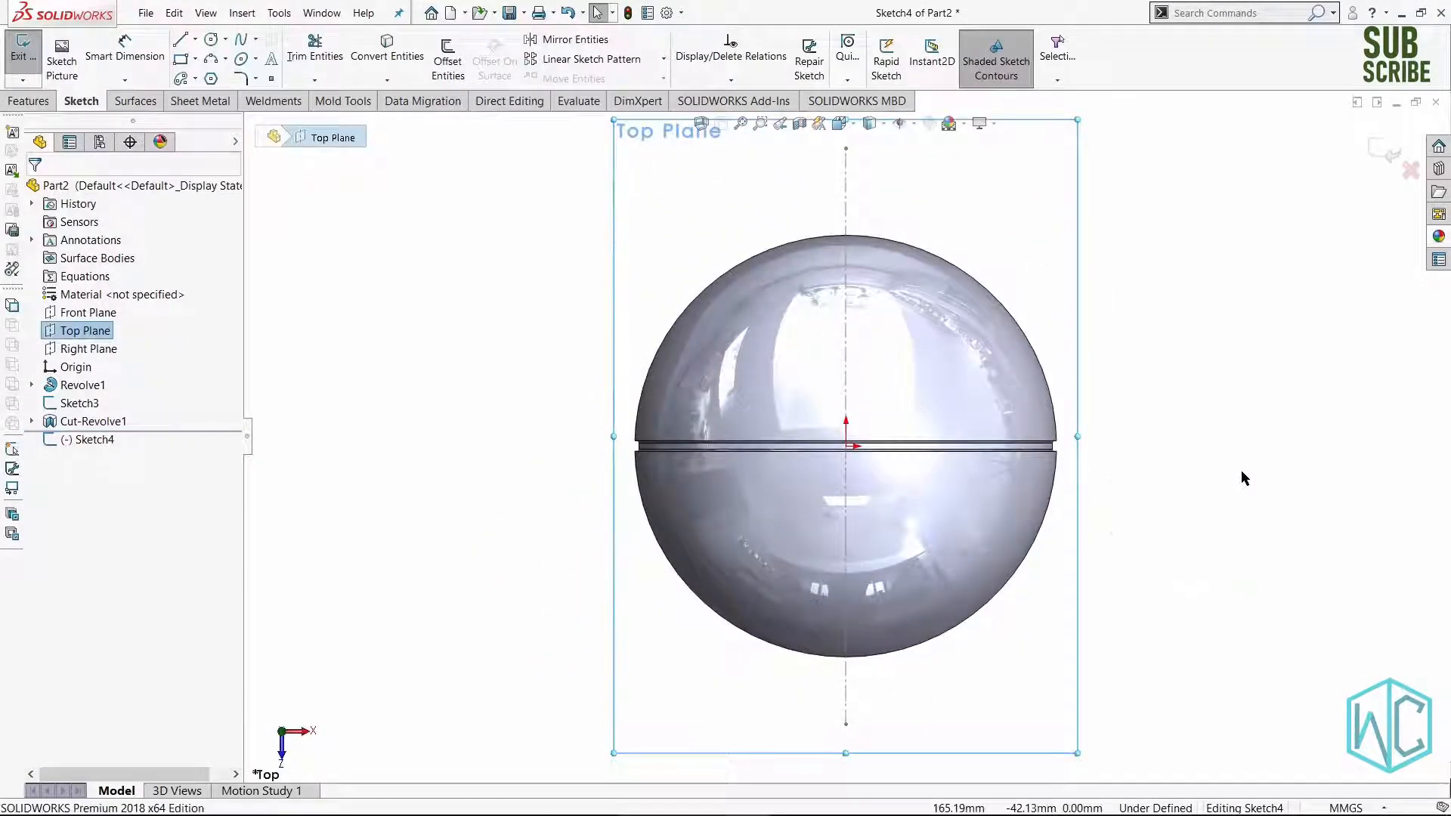
left_click(514, 446)
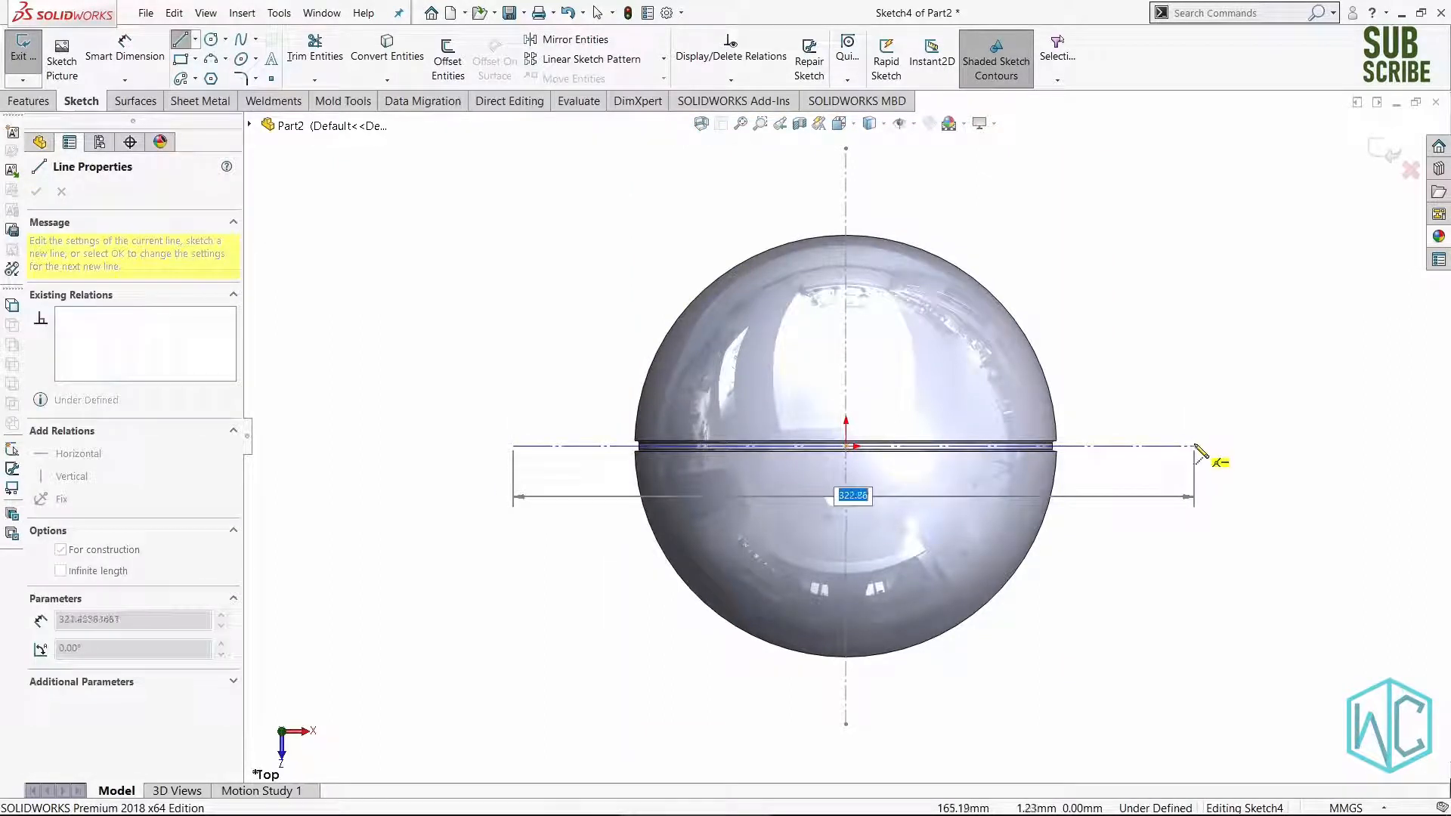
double_click(1194, 446)
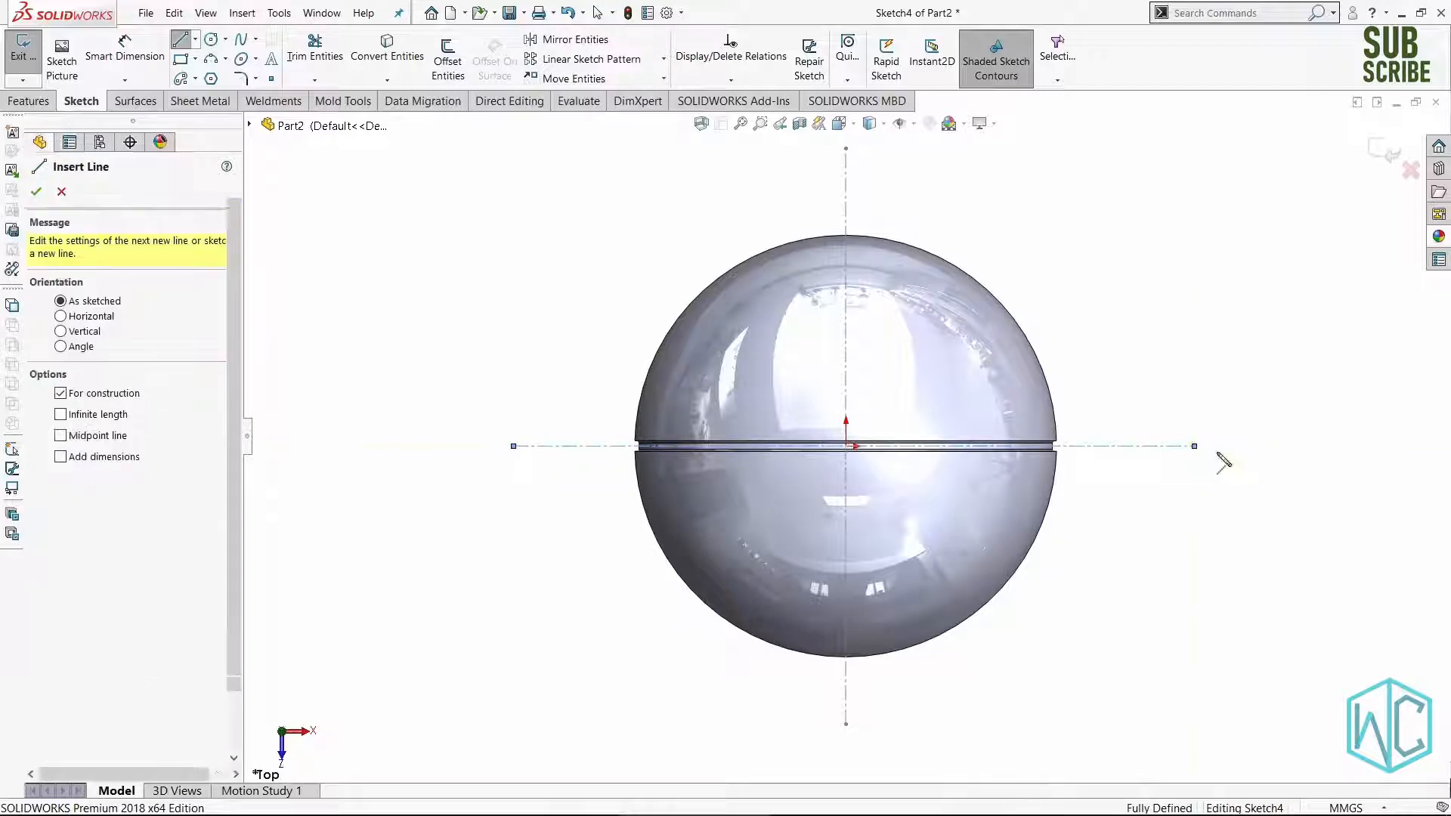
key("Escape")
left_click(1377, 156)
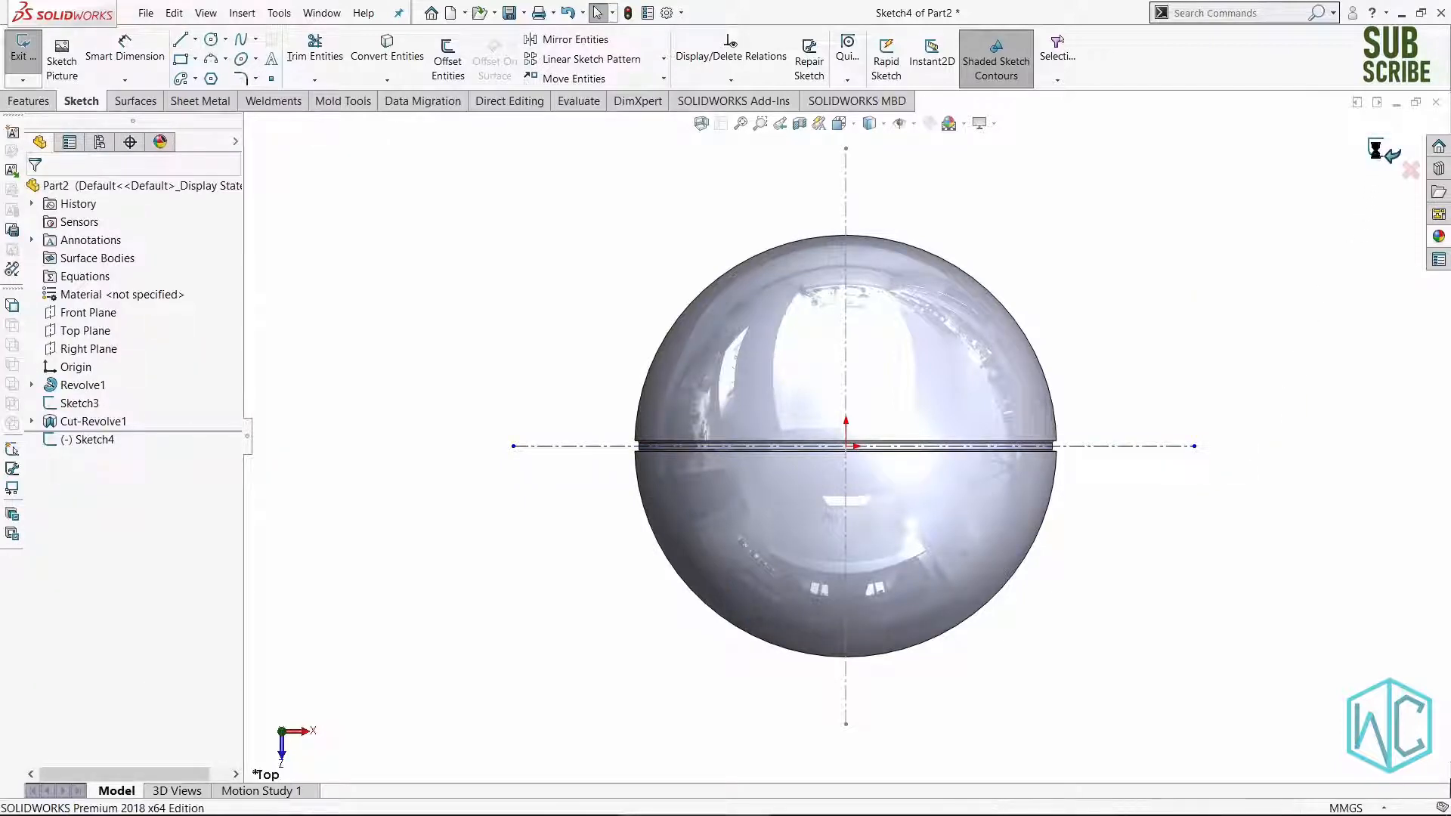
Start a circular pattern and choose the revolved groove cut as the feature to repeat.
middle_click_drag(1096, 603, 1088, 479)
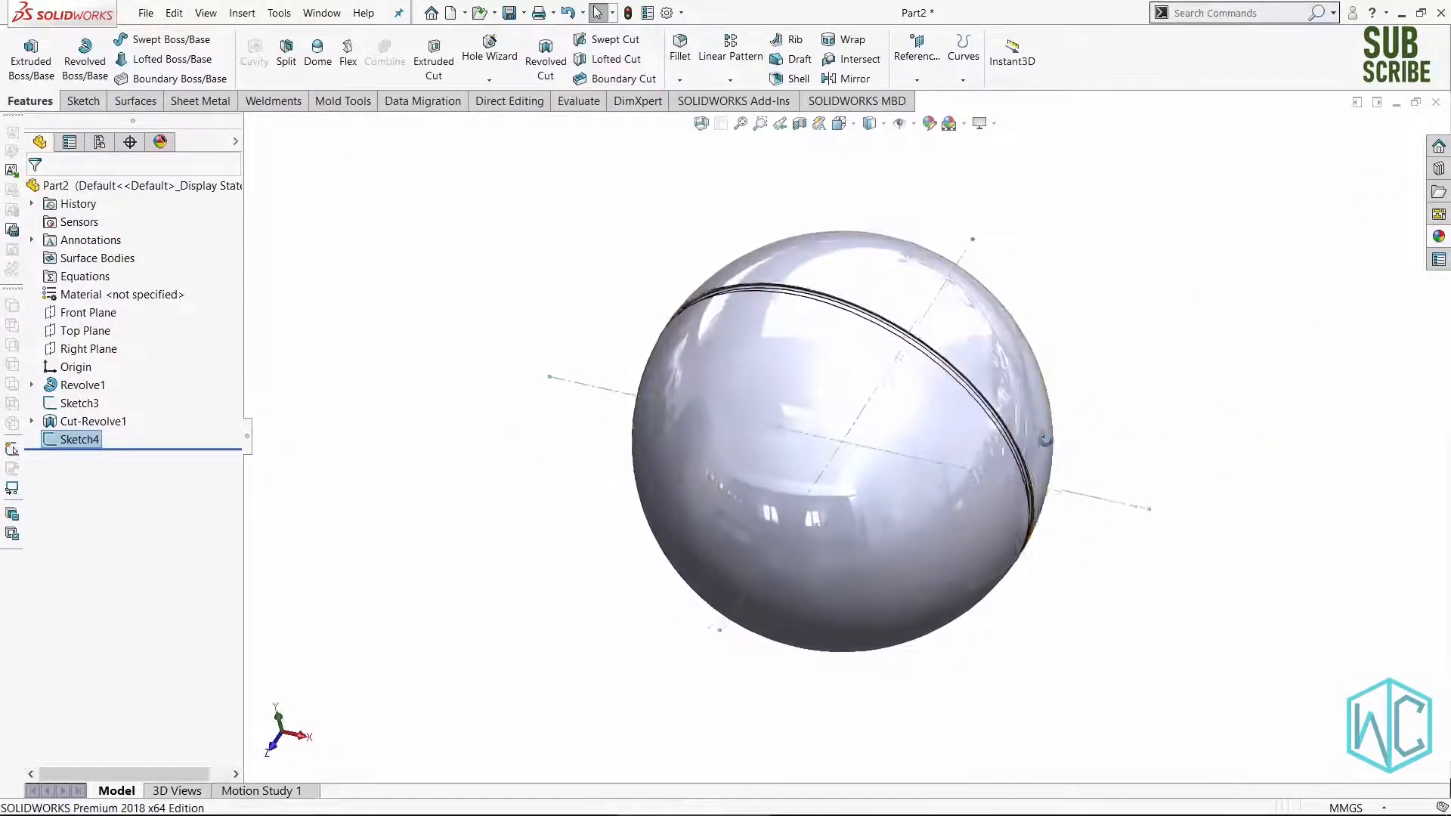
scroll(1218, 467, "down", 3)
scroll(1031, 370, "up", 3)
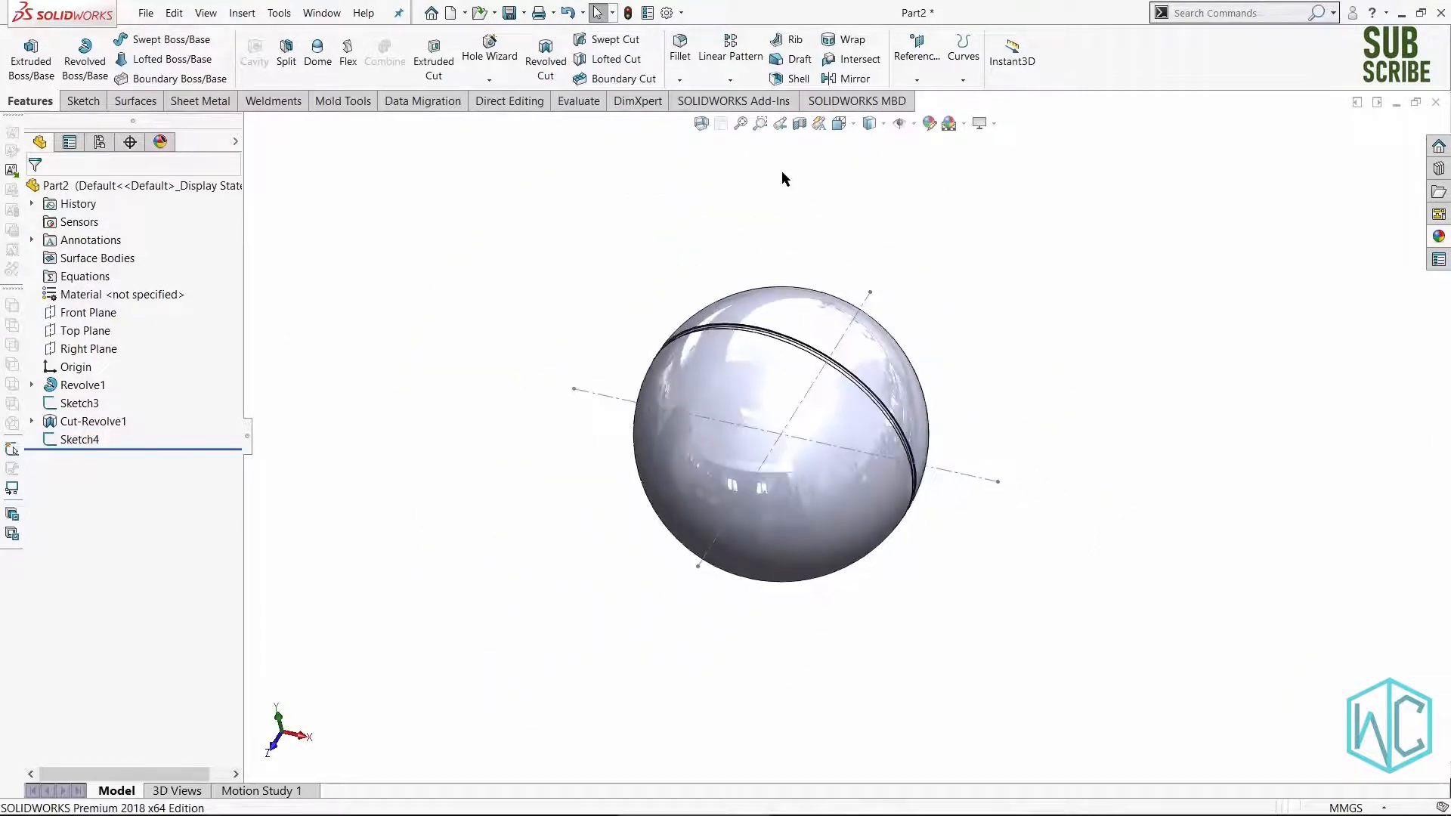
left_click(730, 80)
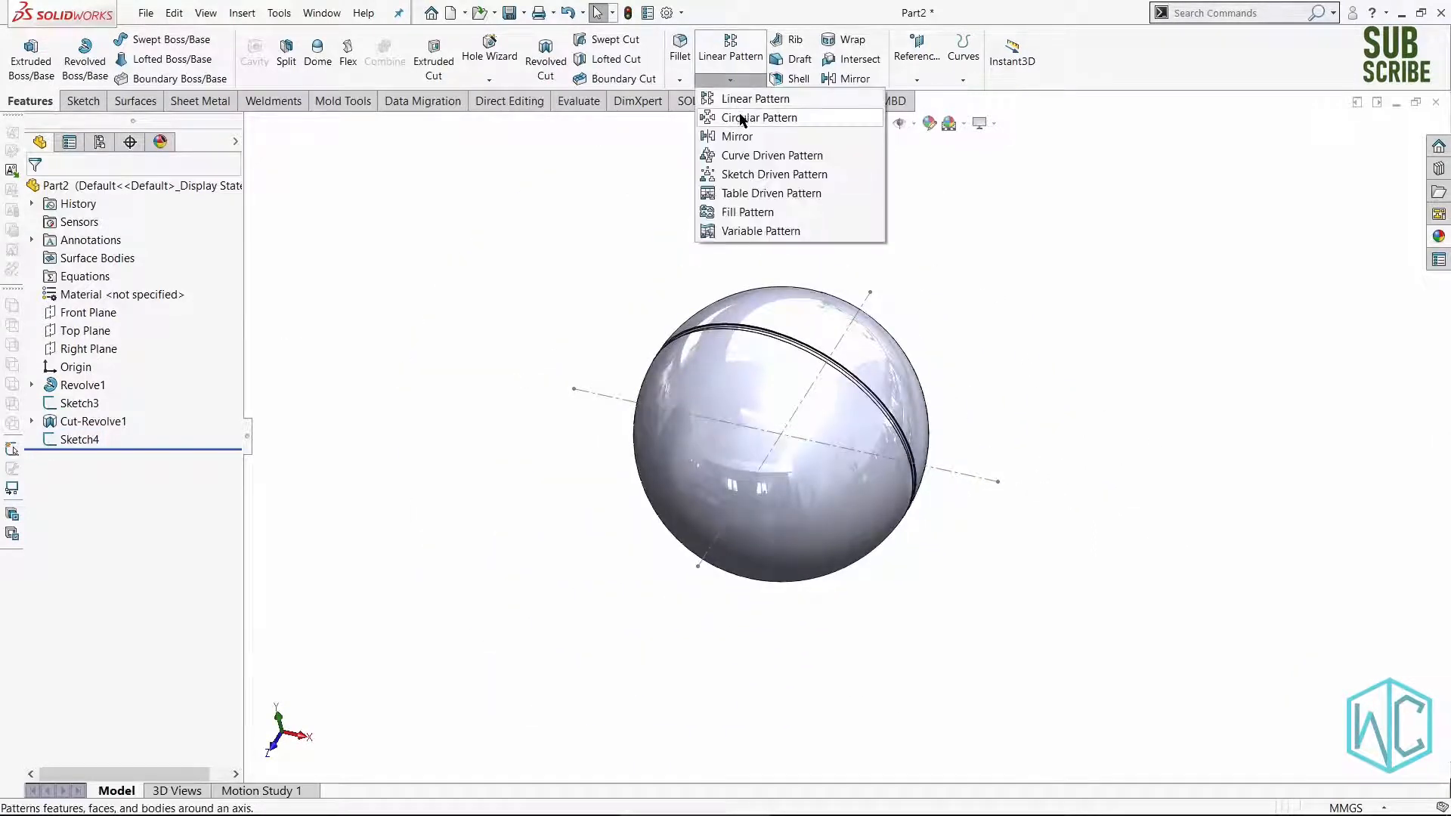
left_click(741, 118)
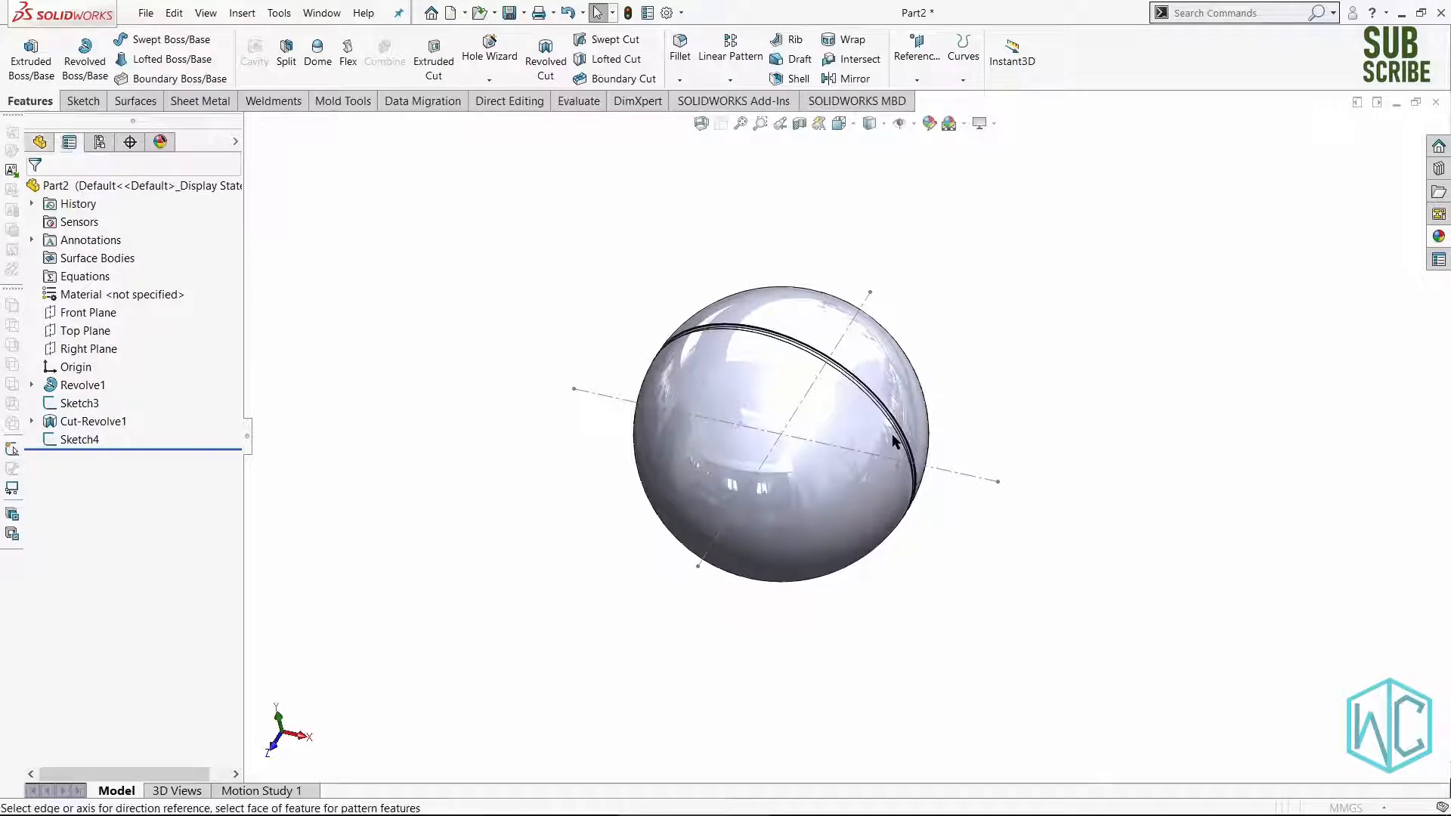
scroll(892, 438, "down", 1)
scroll(892, 438, "down", 8)
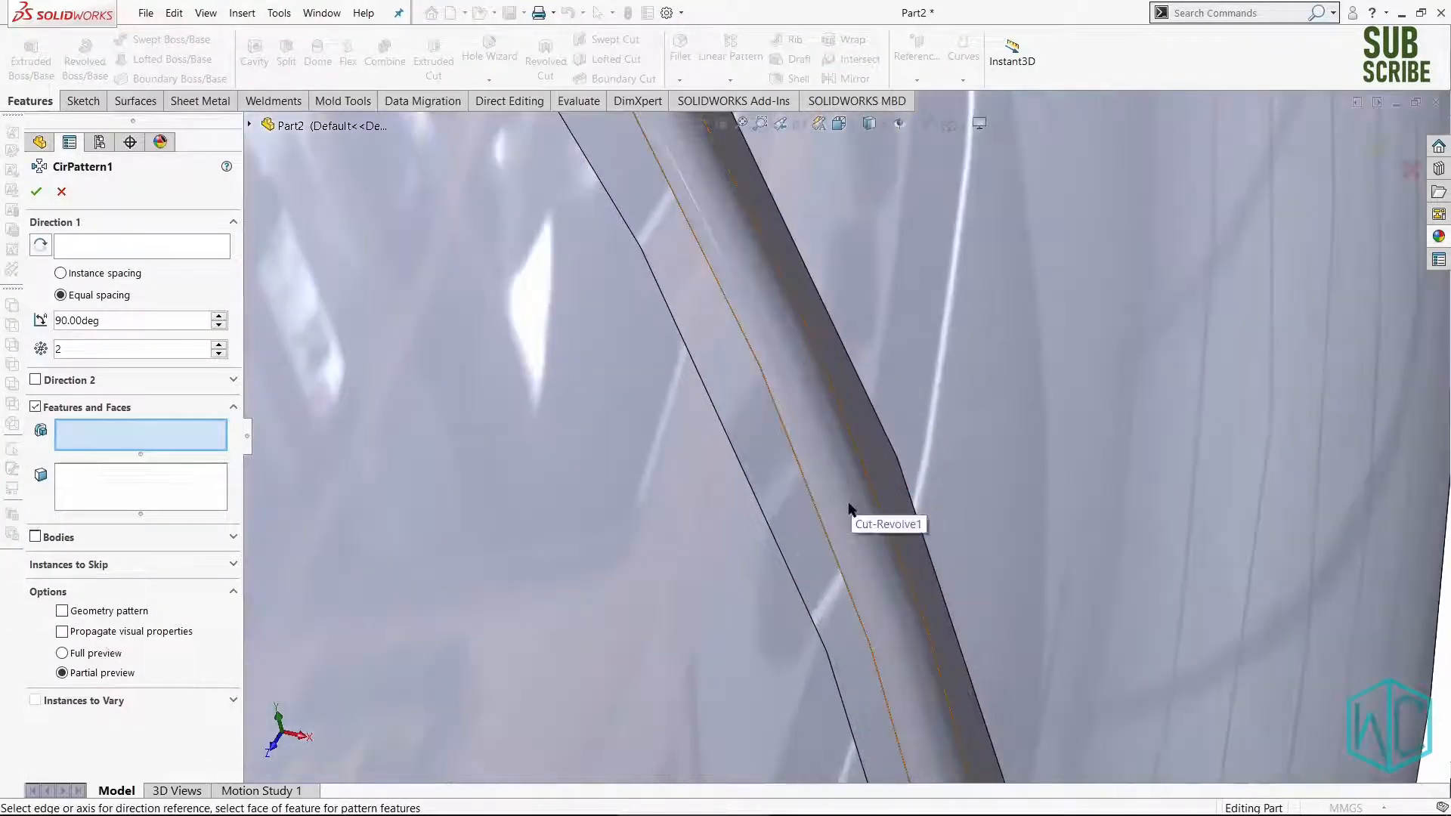
left_click(845, 509)
scroll(828, 523, "up", 9)
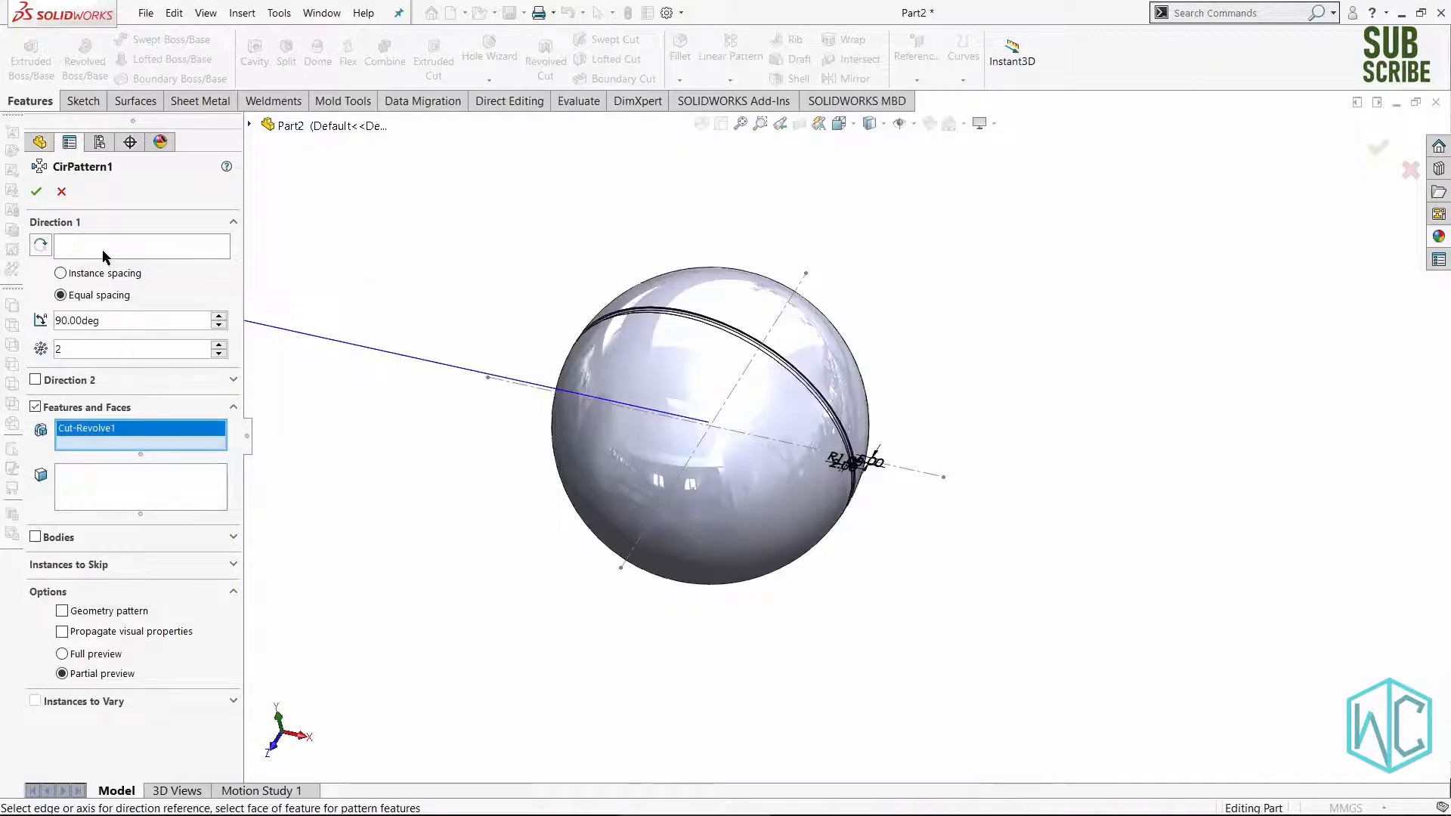
Use the horizontal construction line as the pattern axis and create 2 equally spaced groove instances at 90°.
left_click(102, 246)
scroll(846, 442, "down", 4)
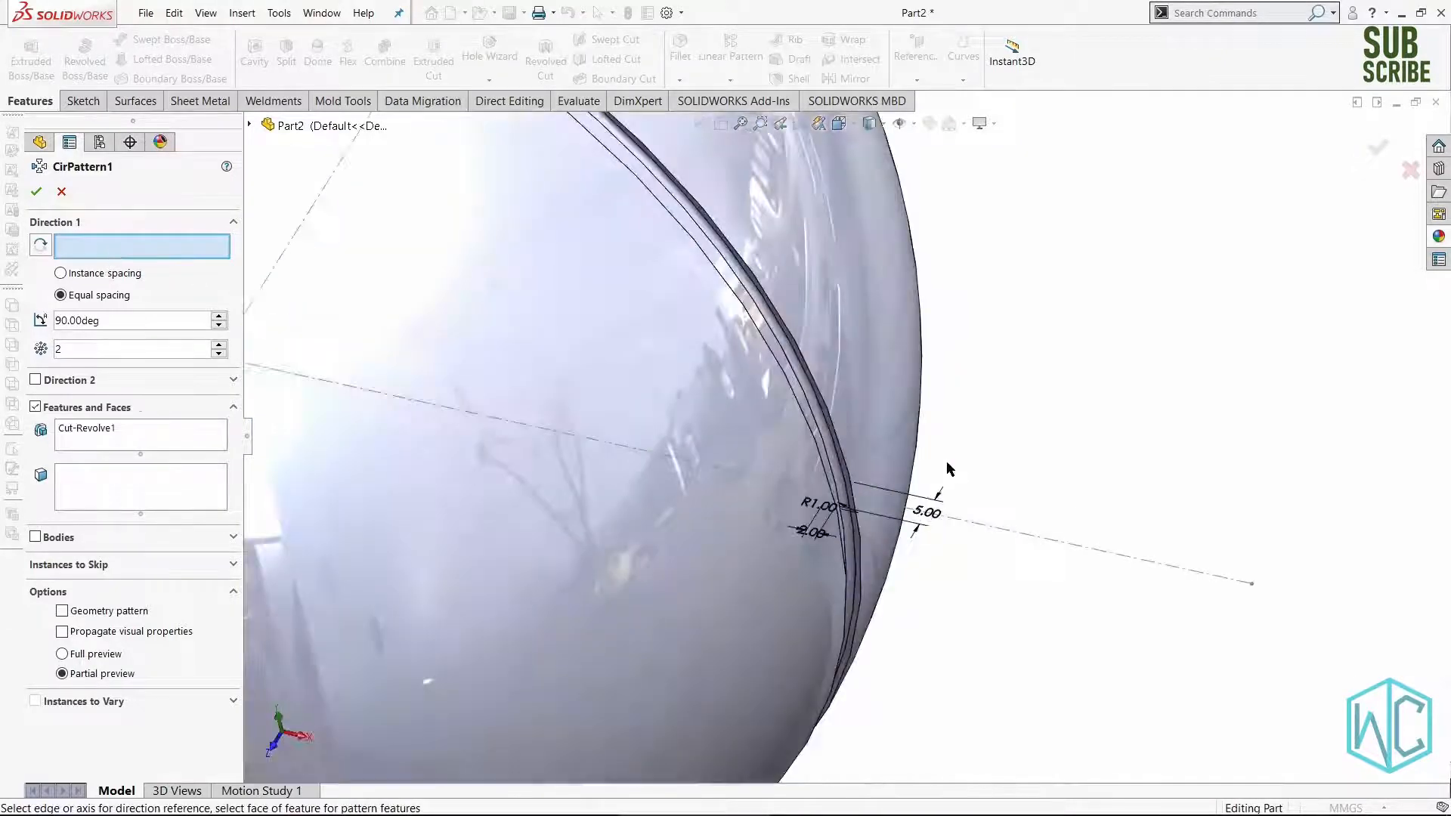
left_click(1025, 541)
scroll(858, 576, "up", 8)
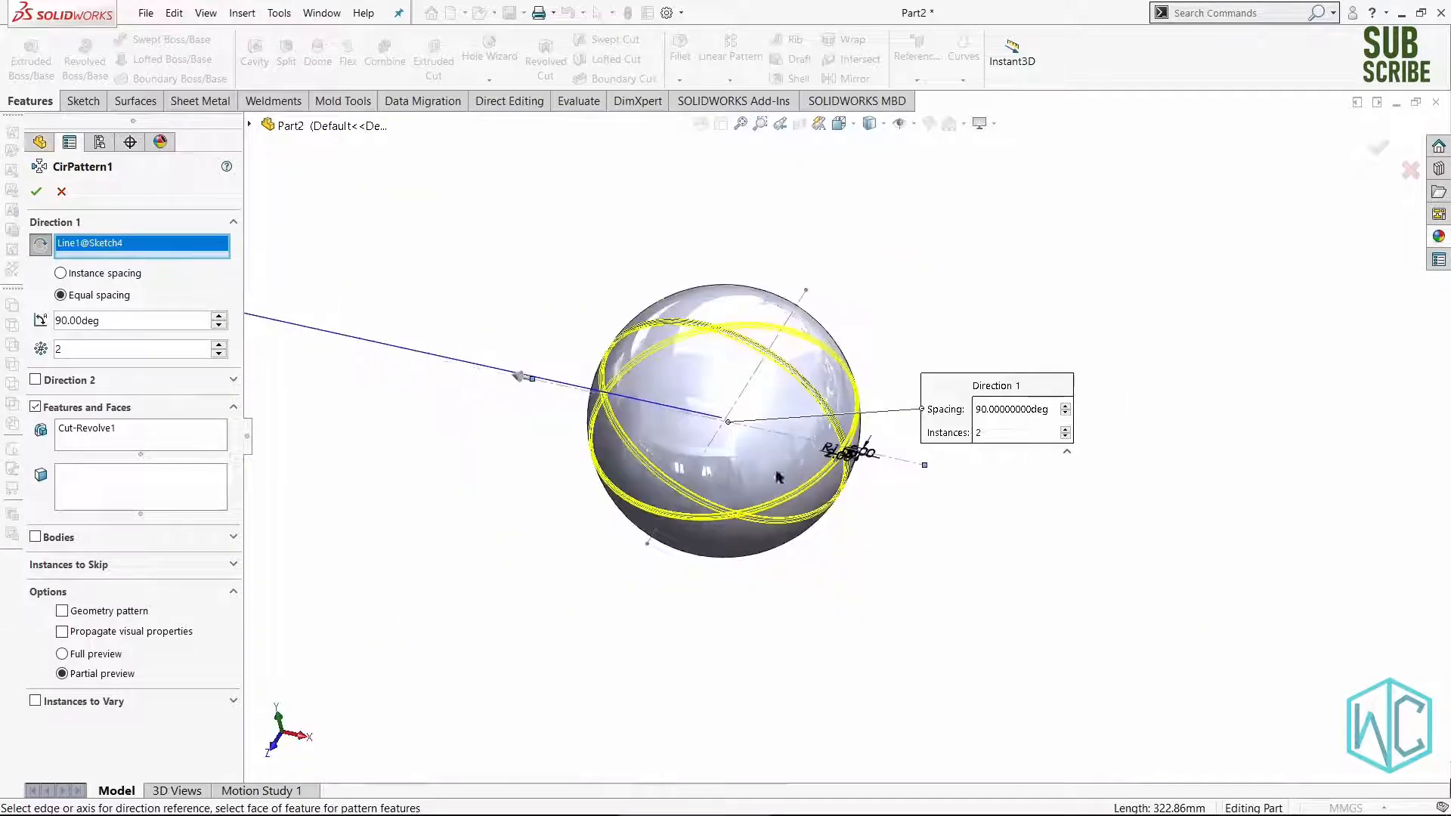
scroll(808, 482, "down", 1)
middle_click_drag(894, 538, 872, 483)
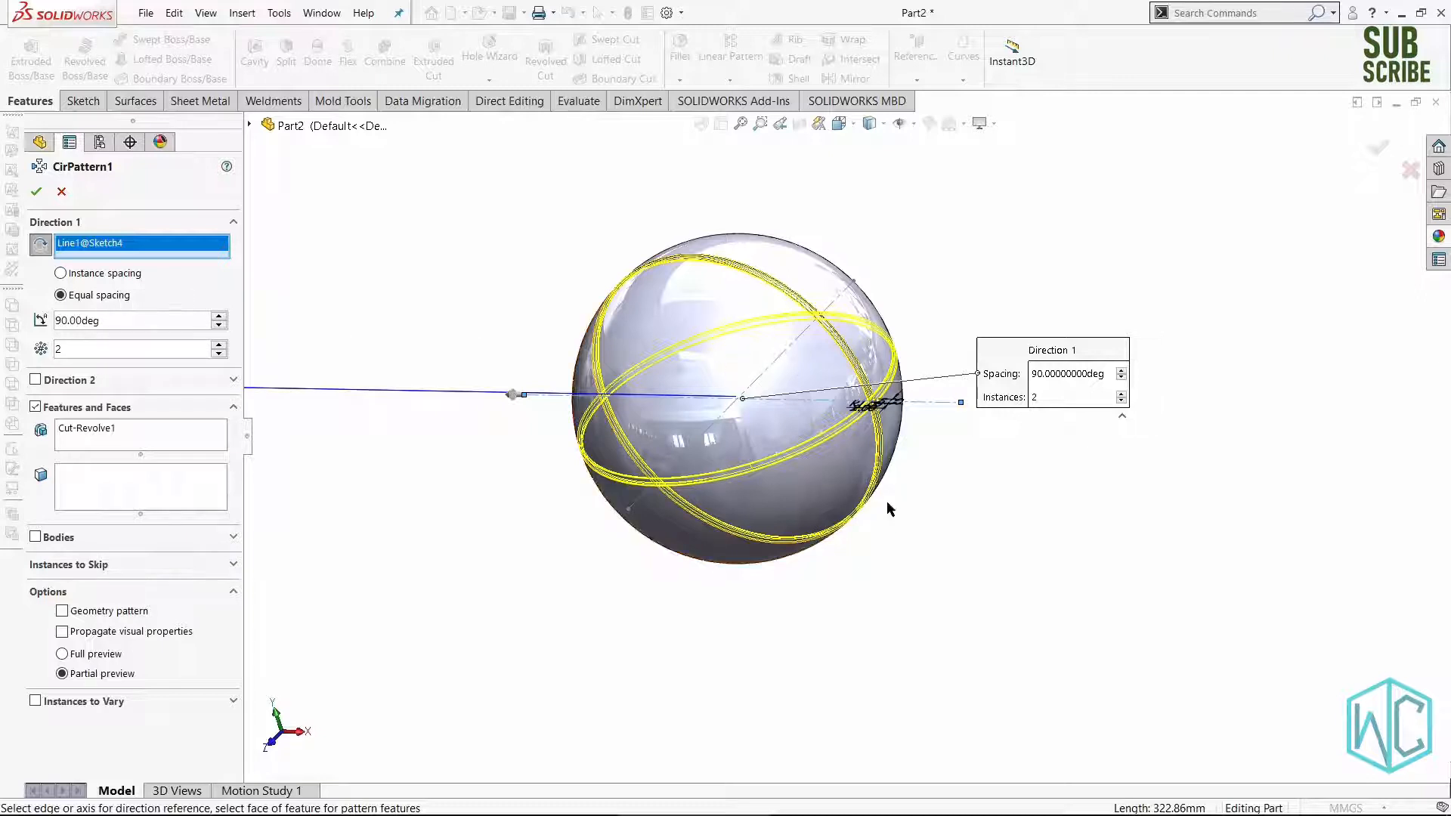
left_click(37, 193)
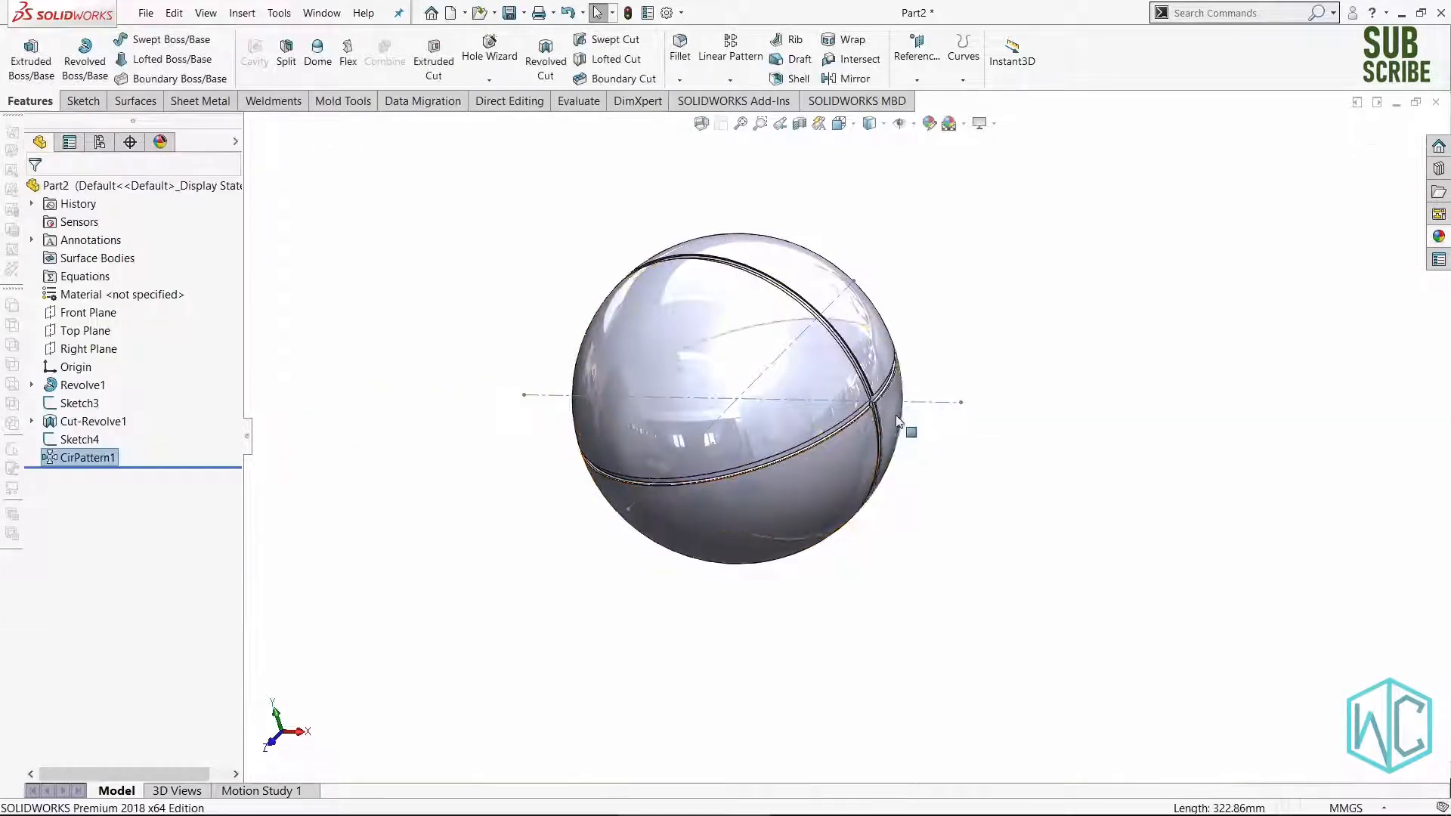
scroll(871, 411, "down", 3)
middle_click_drag(875, 393, 992, 557)
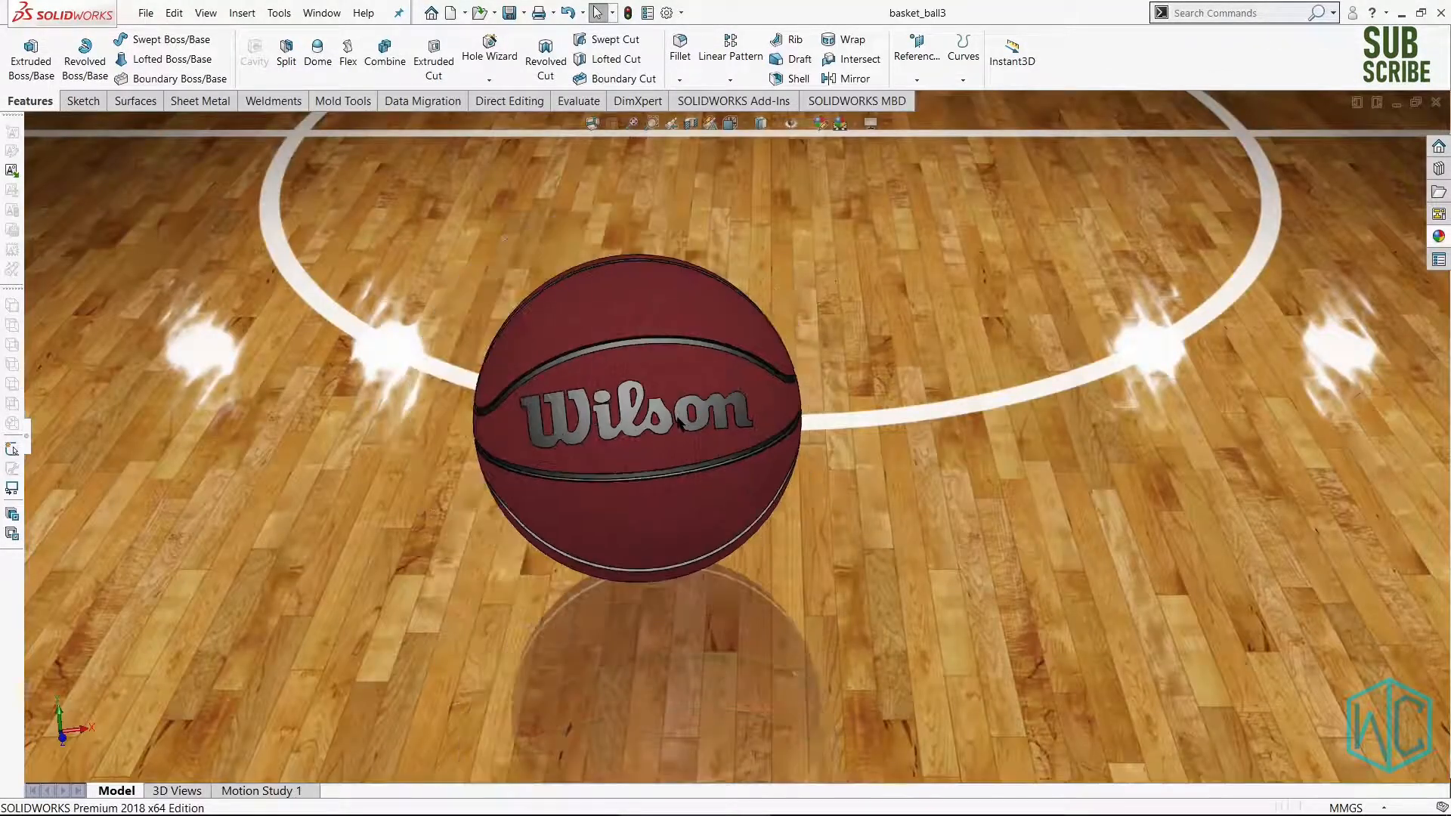
Compare the seam layout and Wilson logo on the finished basket_ball3 model with the grooved sphere in Part2.
middle_click_drag(633, 432, 744, 454)
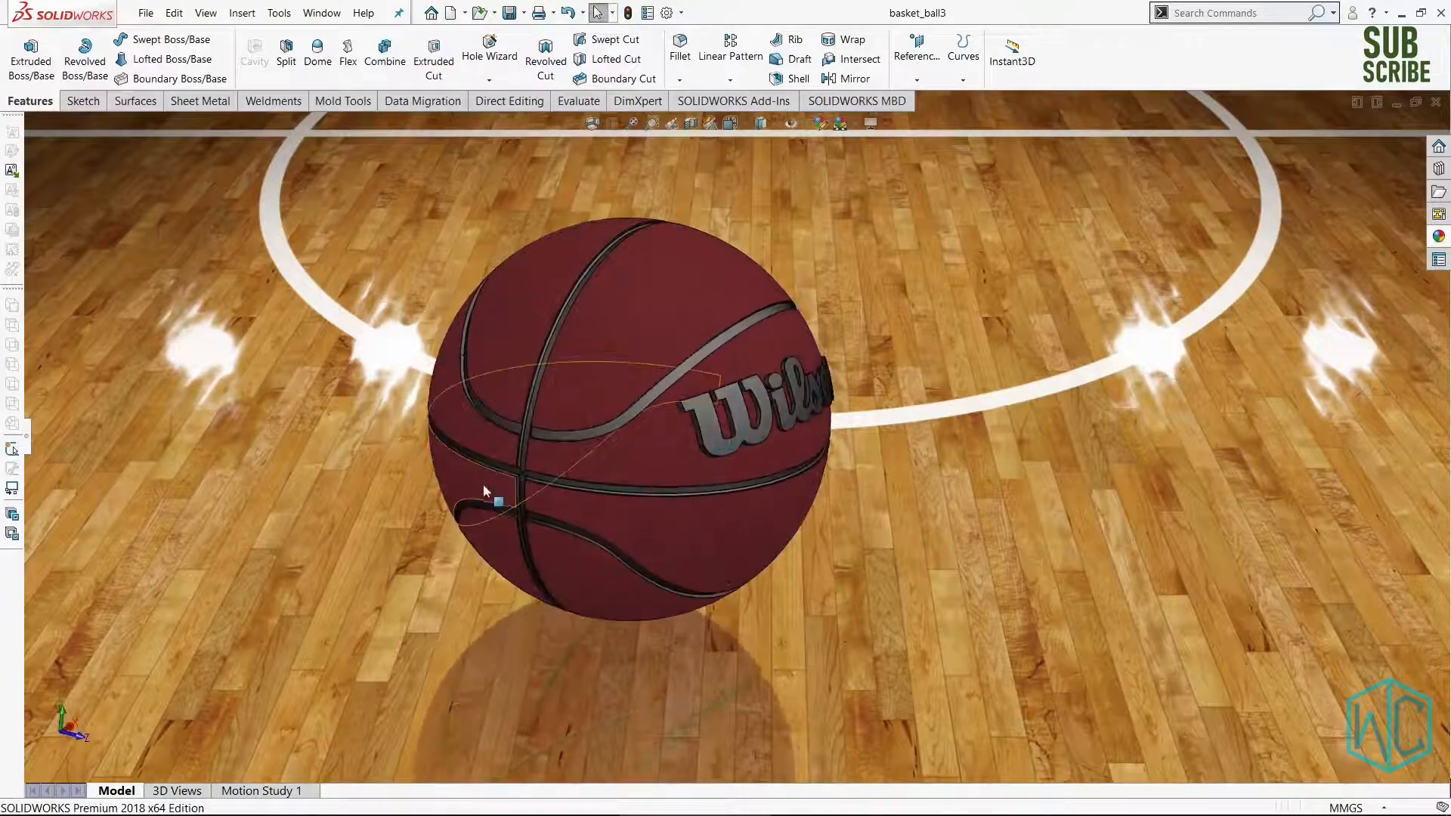
scroll(651, 385, "down", 3)
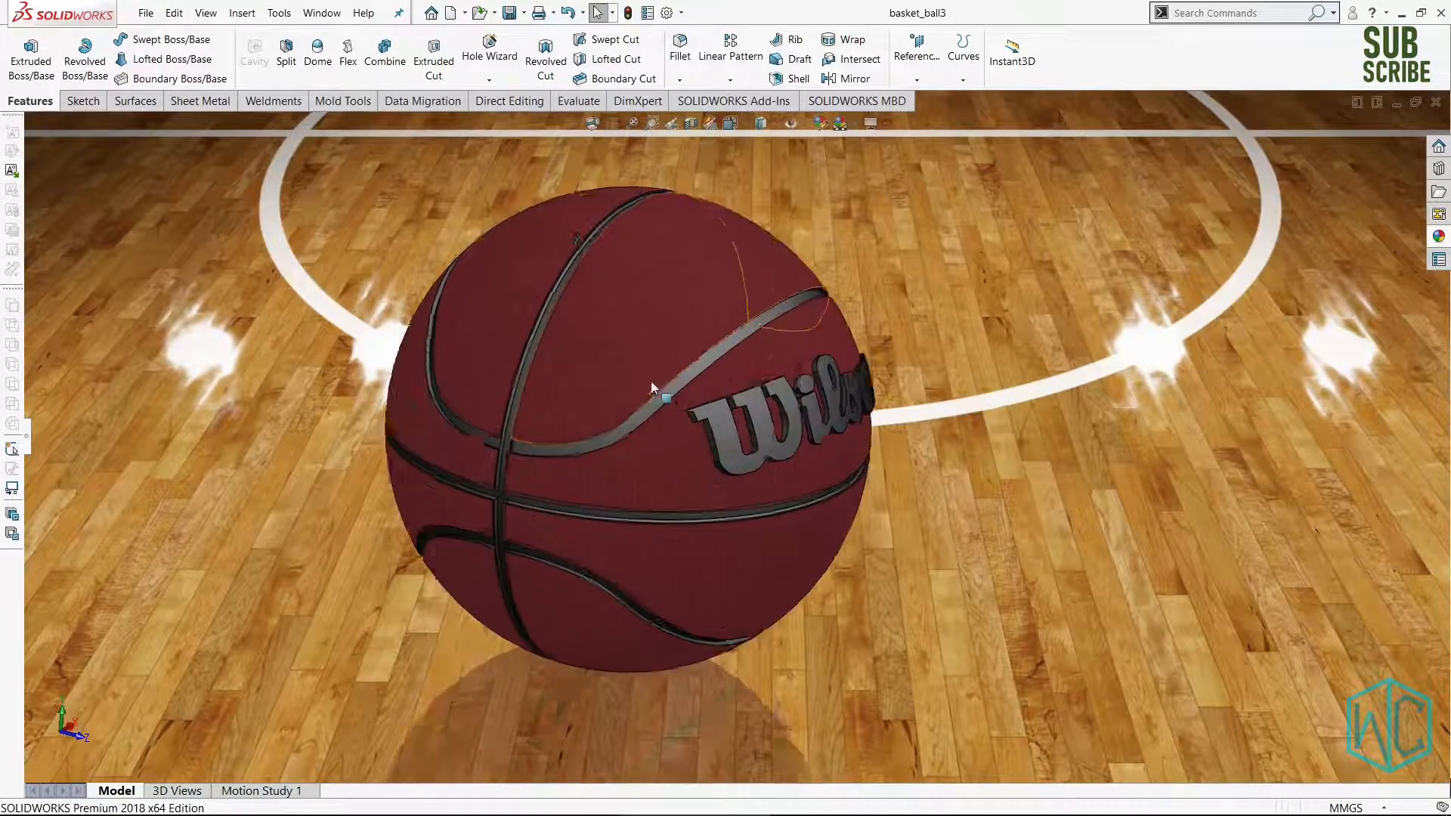
scroll(657, 417, "up", 2)
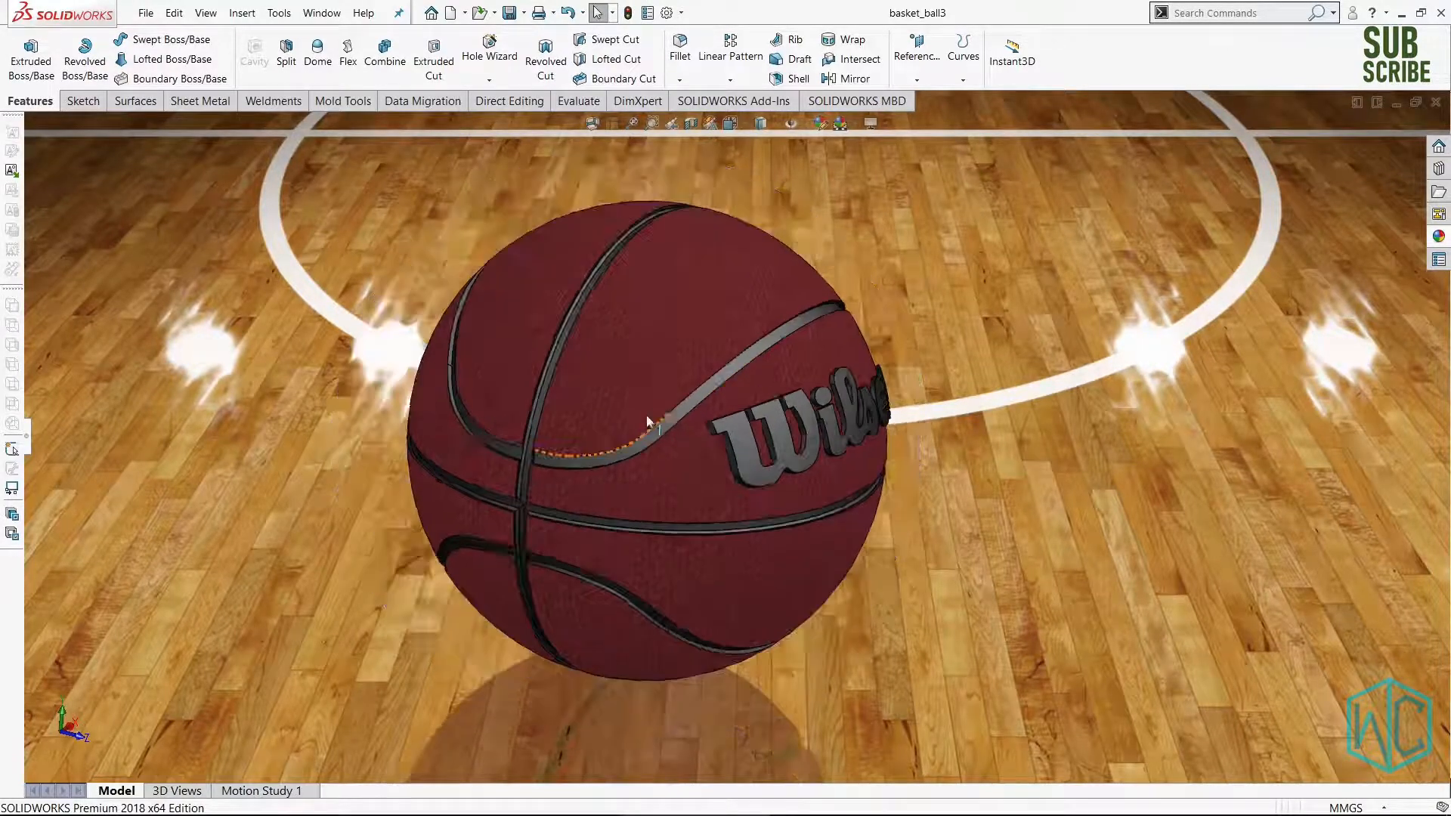
middle_click_drag(756, 497, 629, 506)
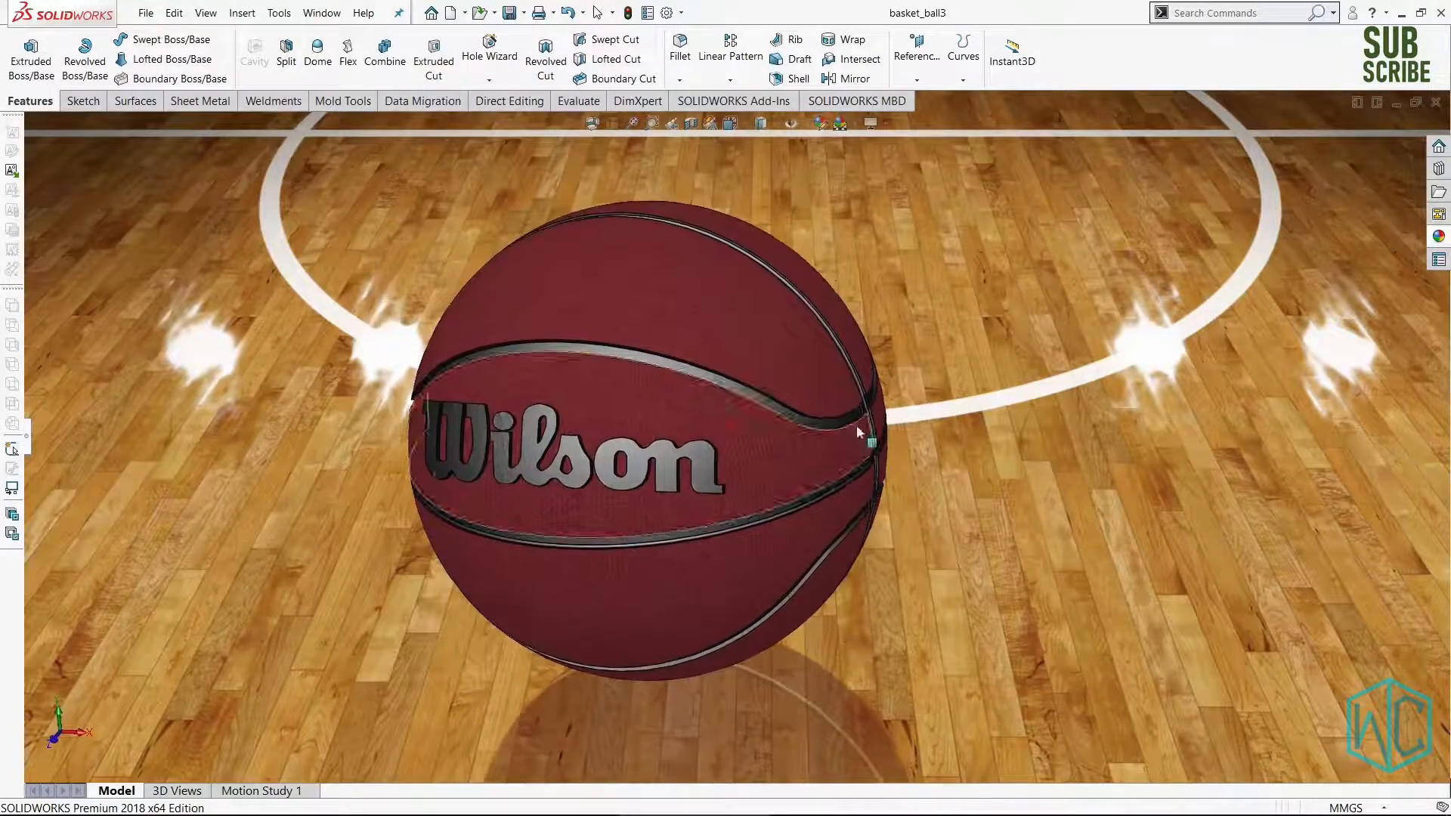
key("ctrl+Tab")
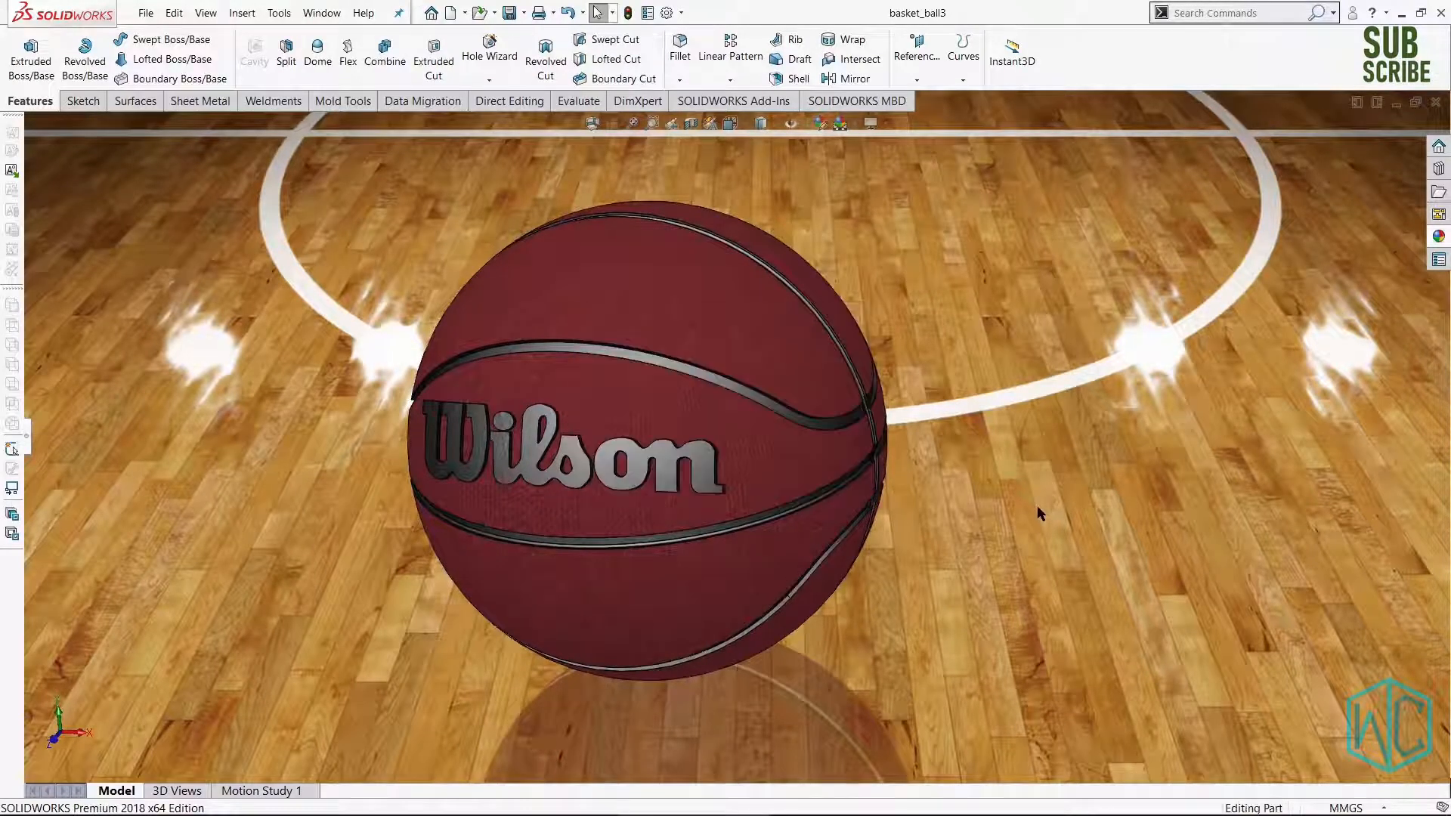
scroll(860, 512, "up", 2)
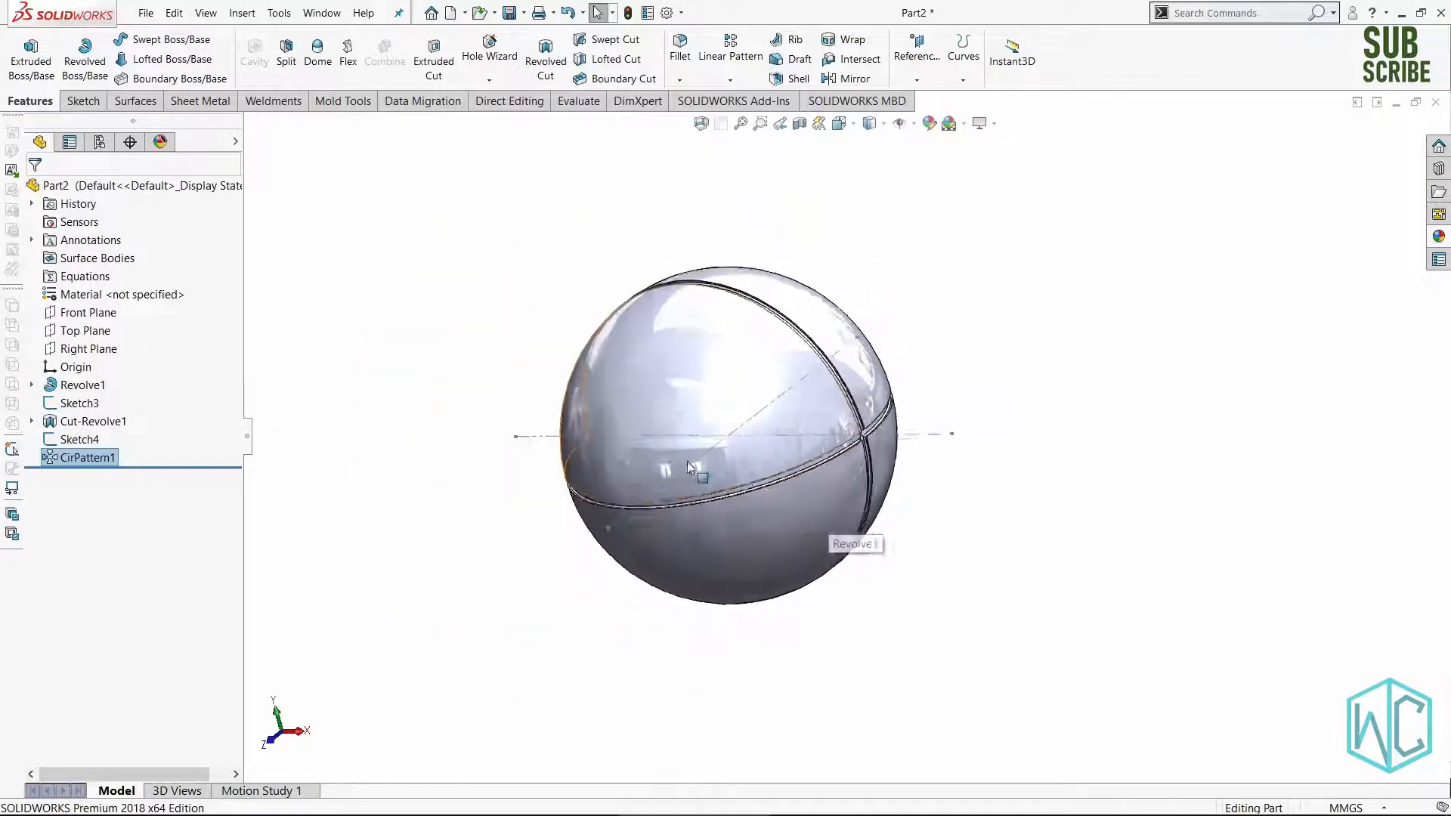
scroll(862, 508, "down", 2)
middle_click_drag(876, 495, 909, 516)
scroll(1002, 444, "down", 1)
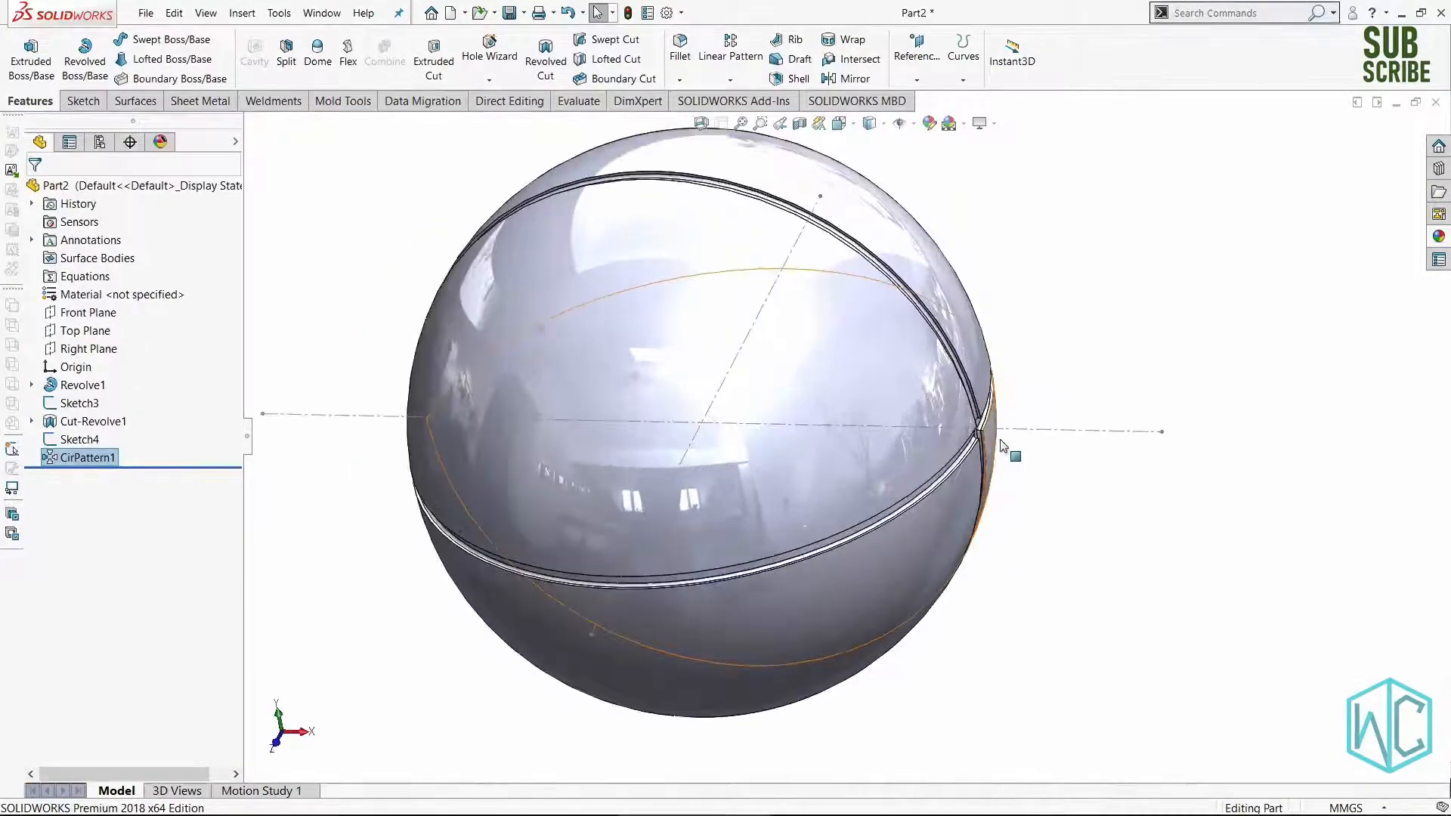
scroll(860, 400, "up", 2)
scroll(868, 400, "down", 1)
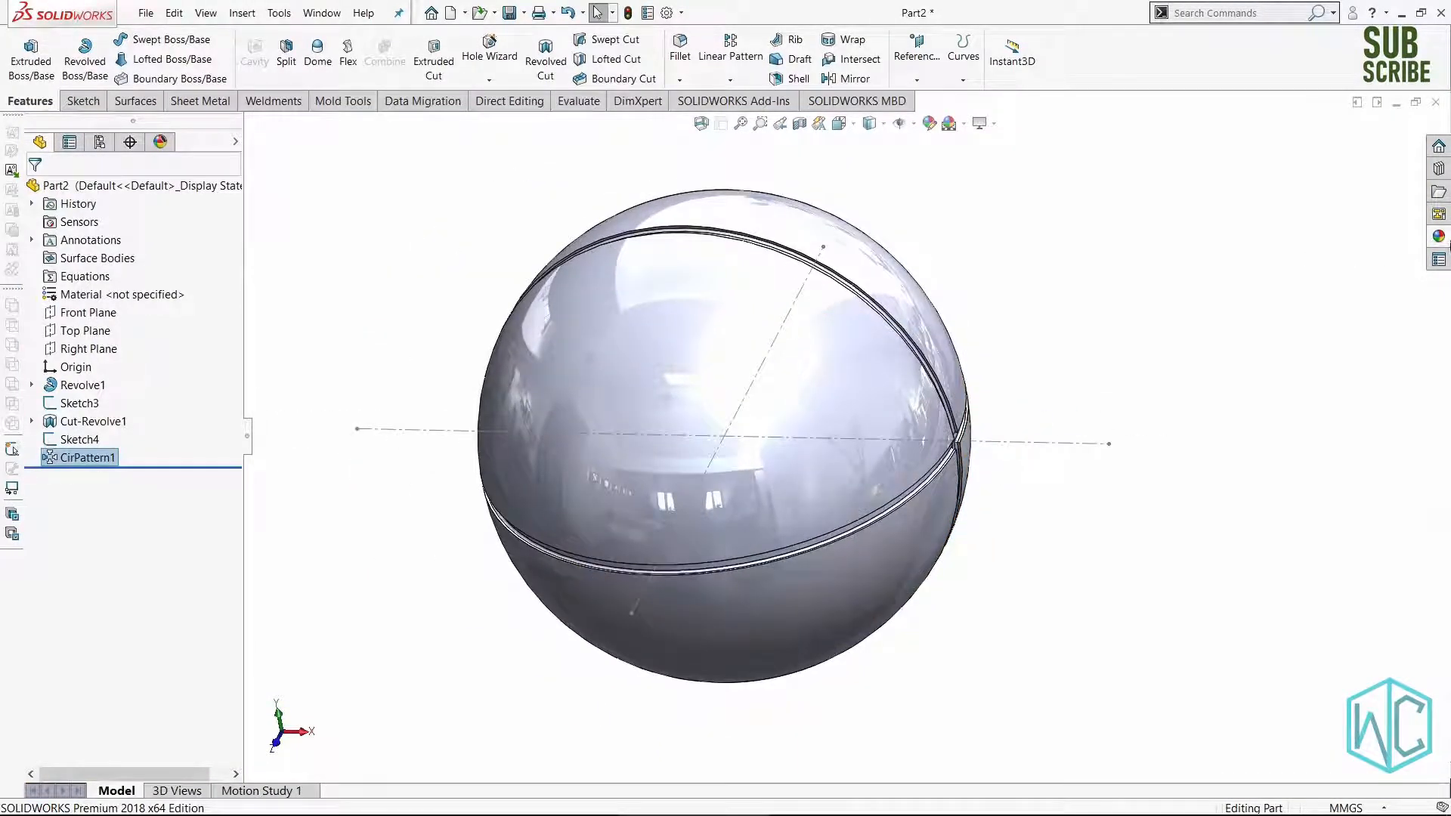
Apply the burgundy cotton appearance from the Fabric Cloth library to the sphere's Revolve1 feature.
left_click(1438, 237)
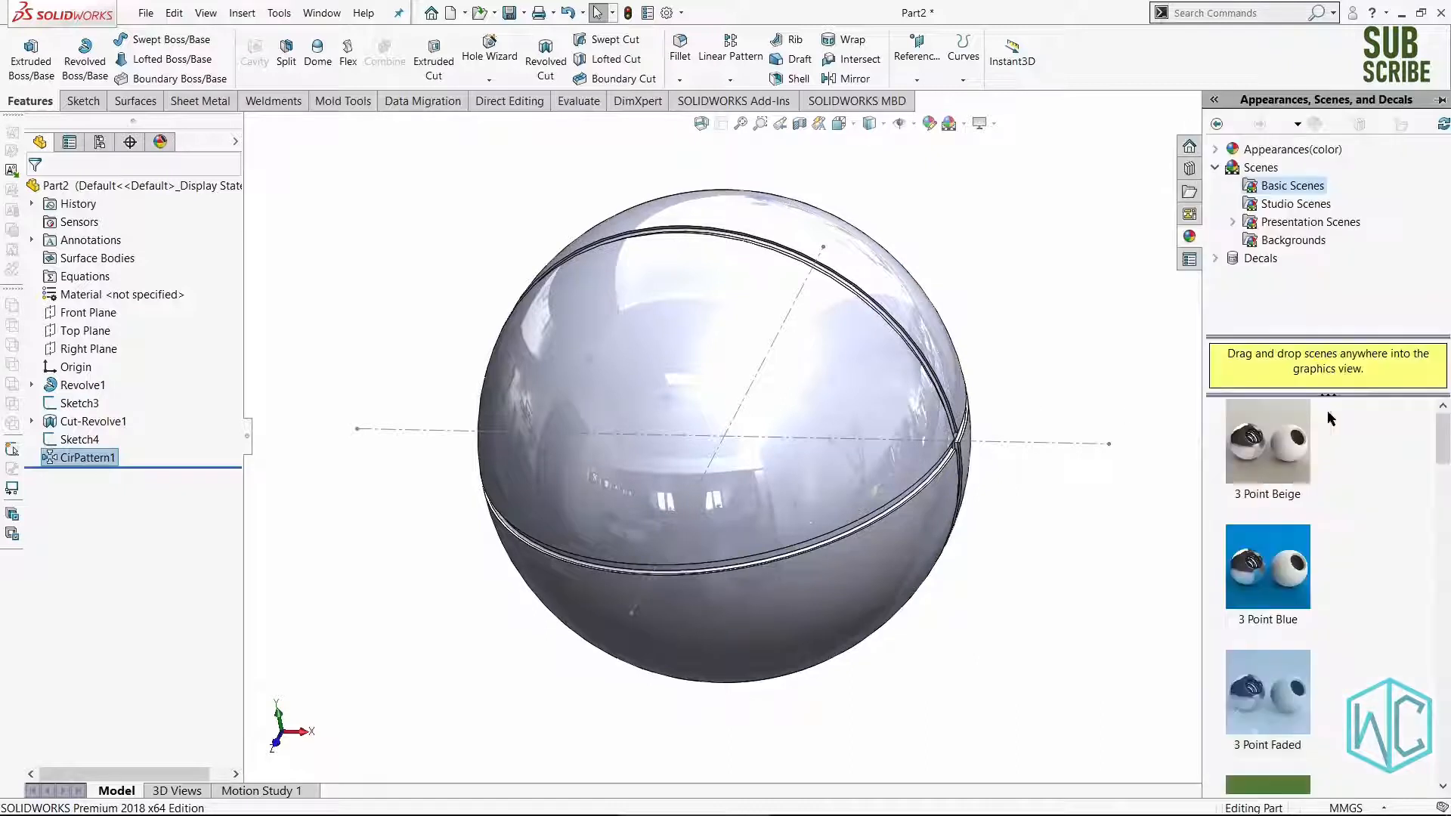
left_click(1216, 149)
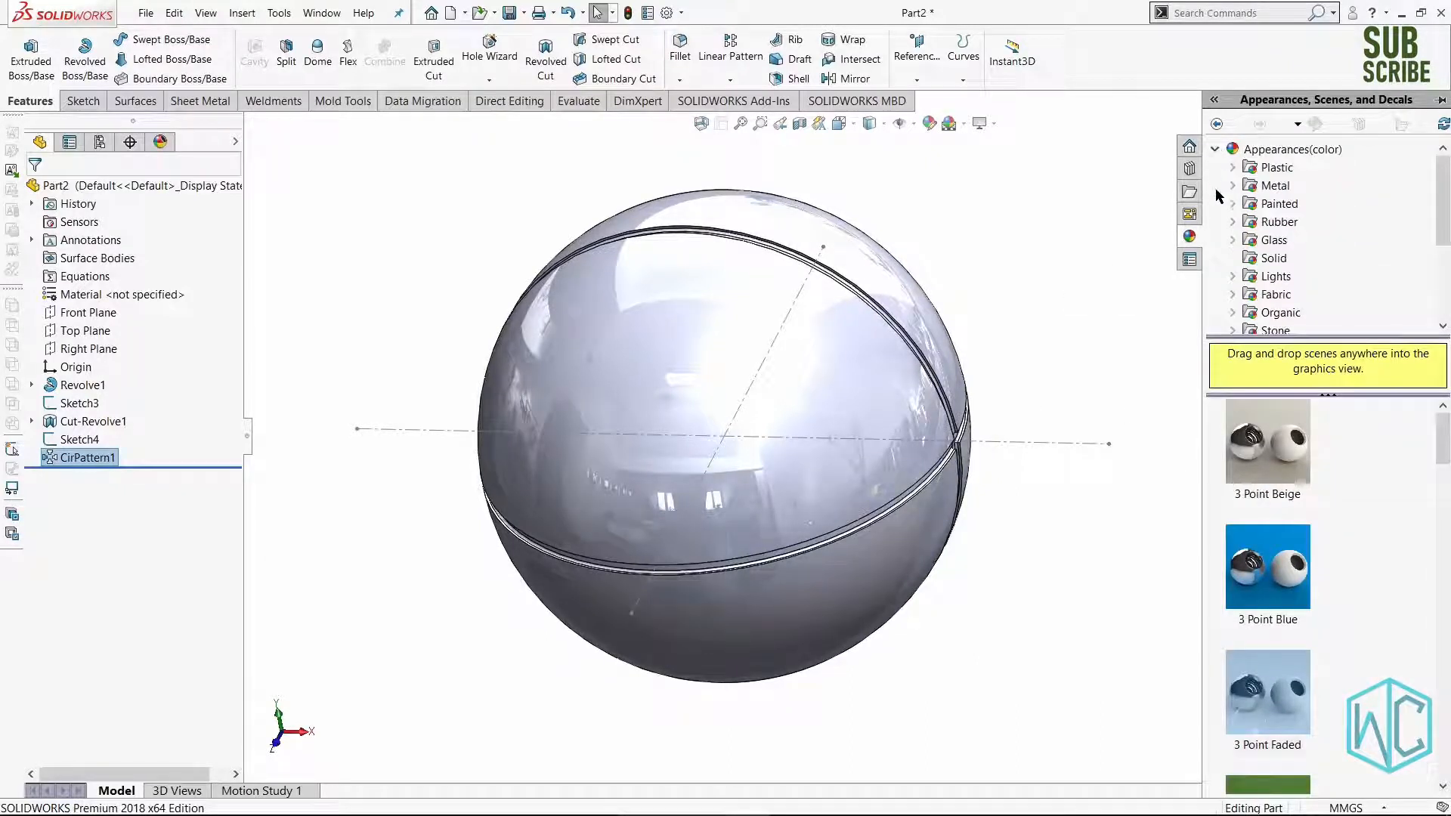
scroll(1219, 195, "down", 2)
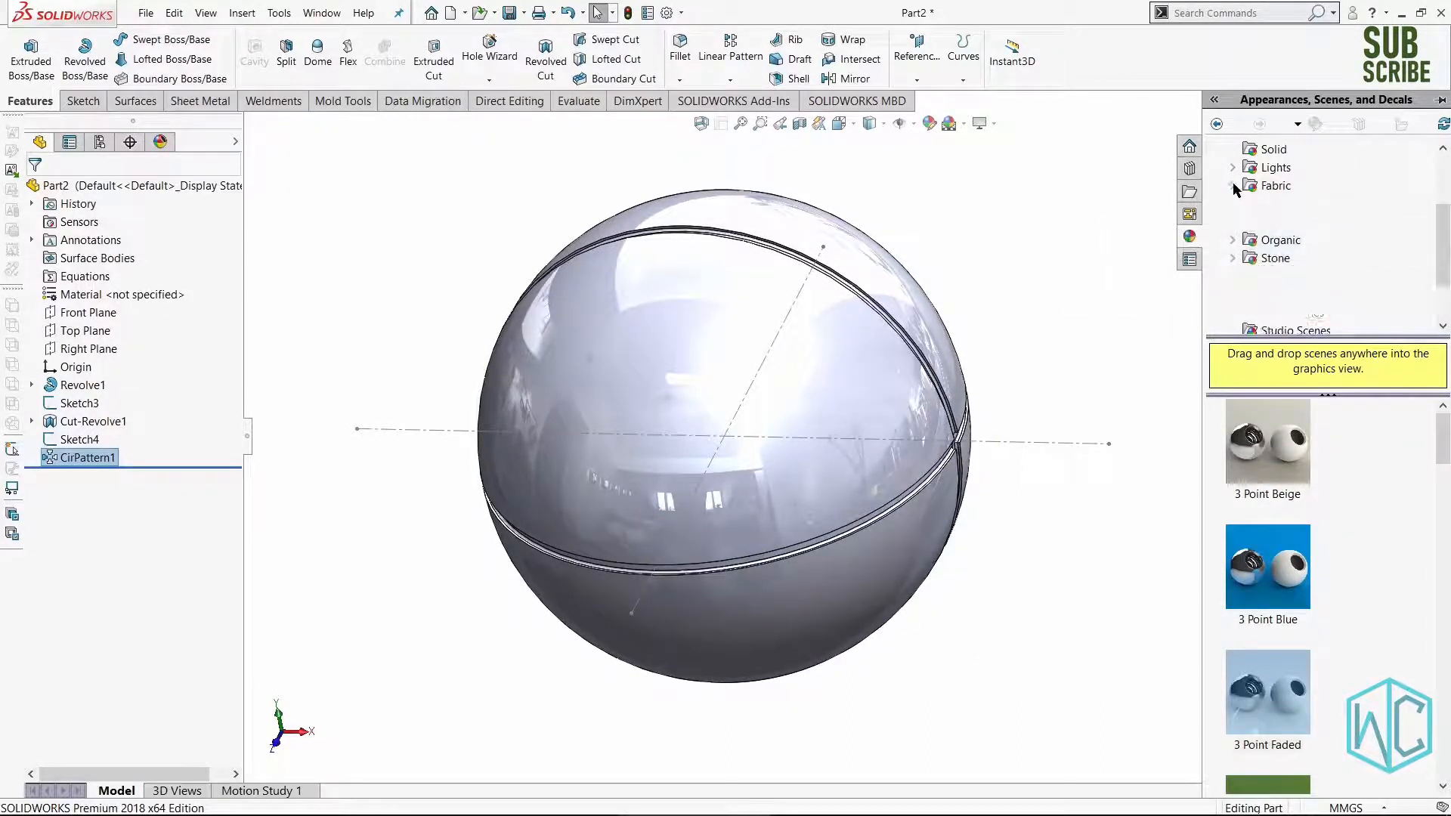
left_click(1234, 187)
left_click(1273, 205)
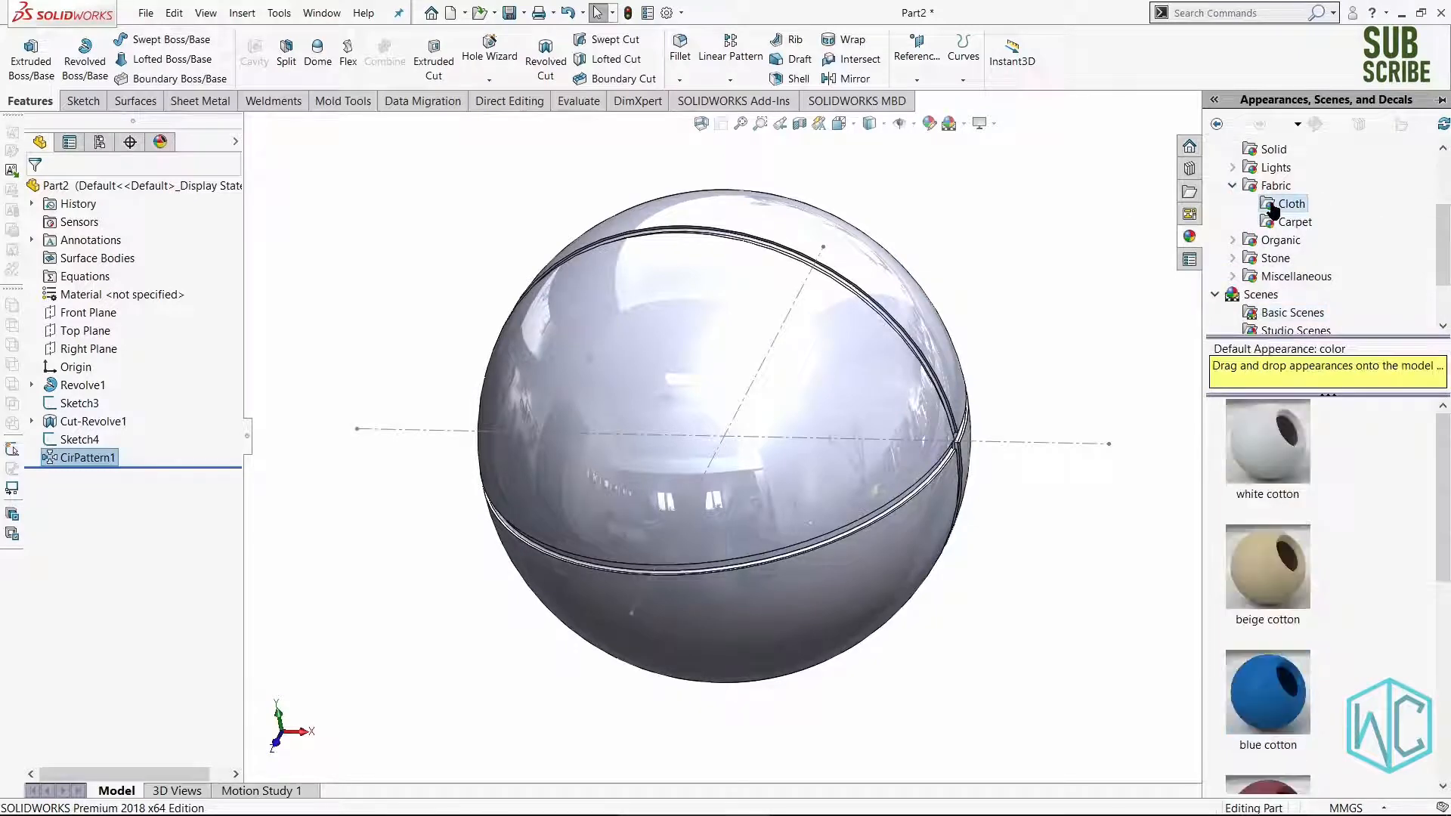
scroll(1296, 452, "down", 3)
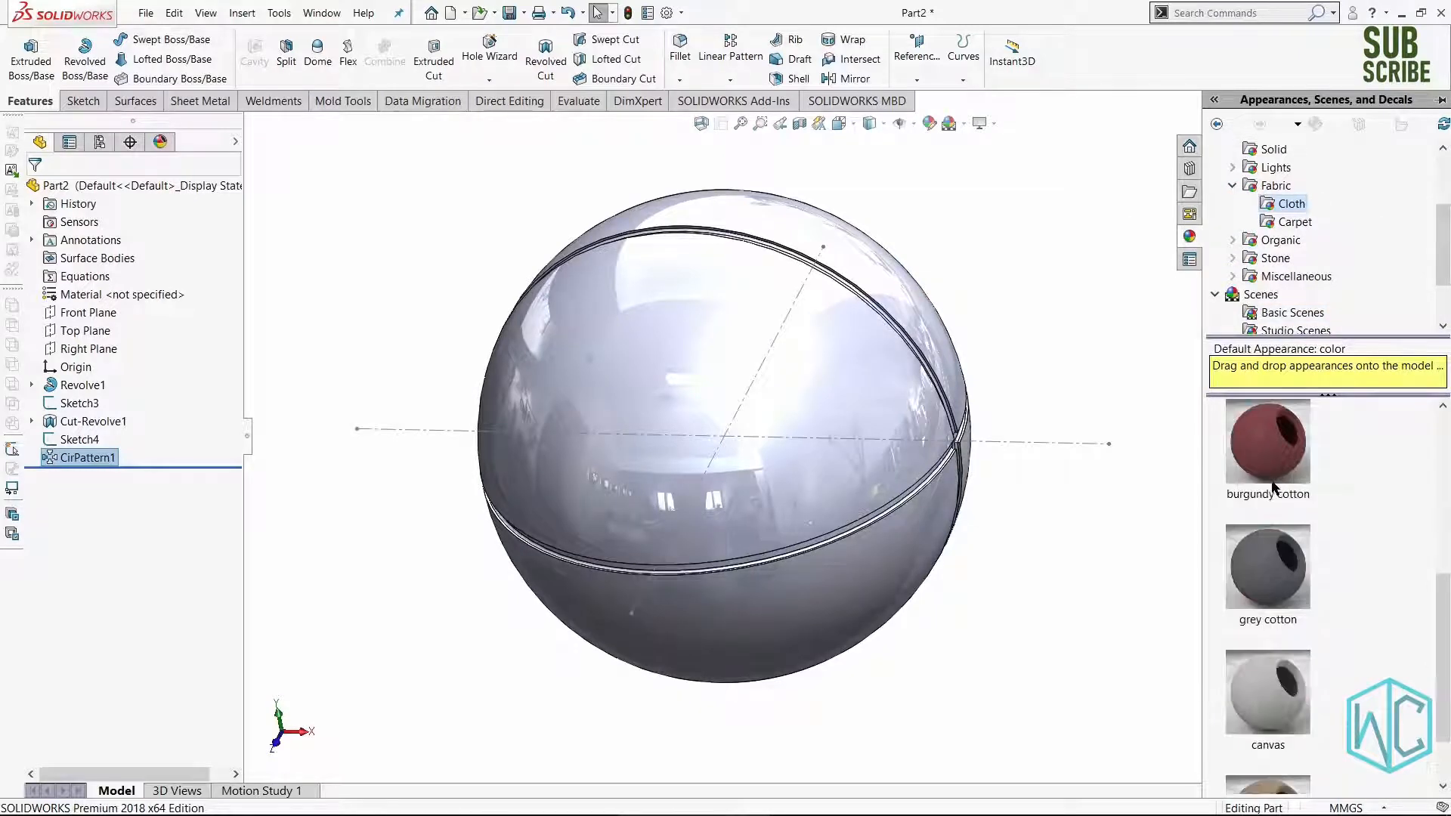
left_click_drag(1274, 487, 1175, 450)
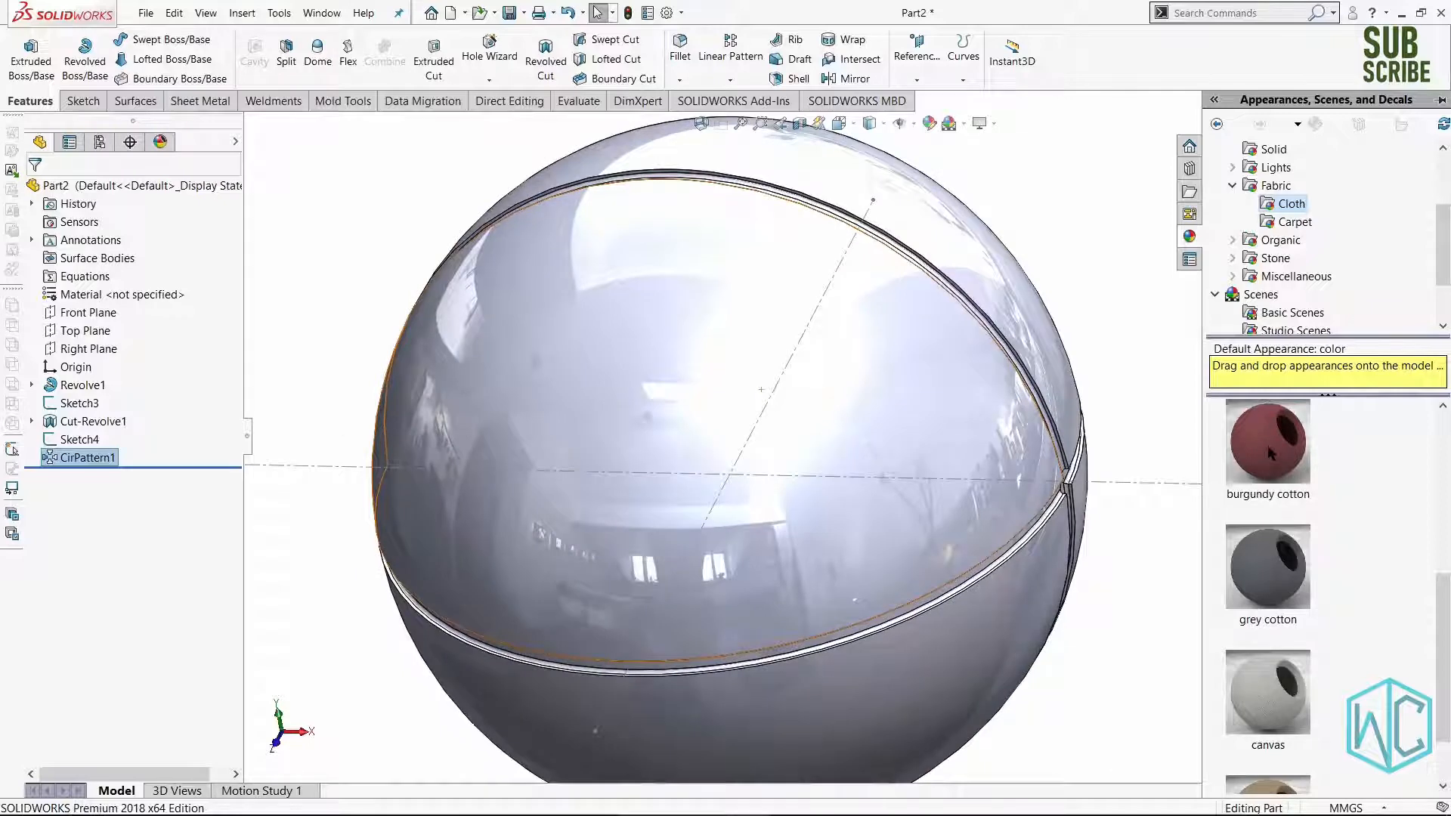
left_click_drag(1271, 453, 895, 405)
left_click(893, 403)
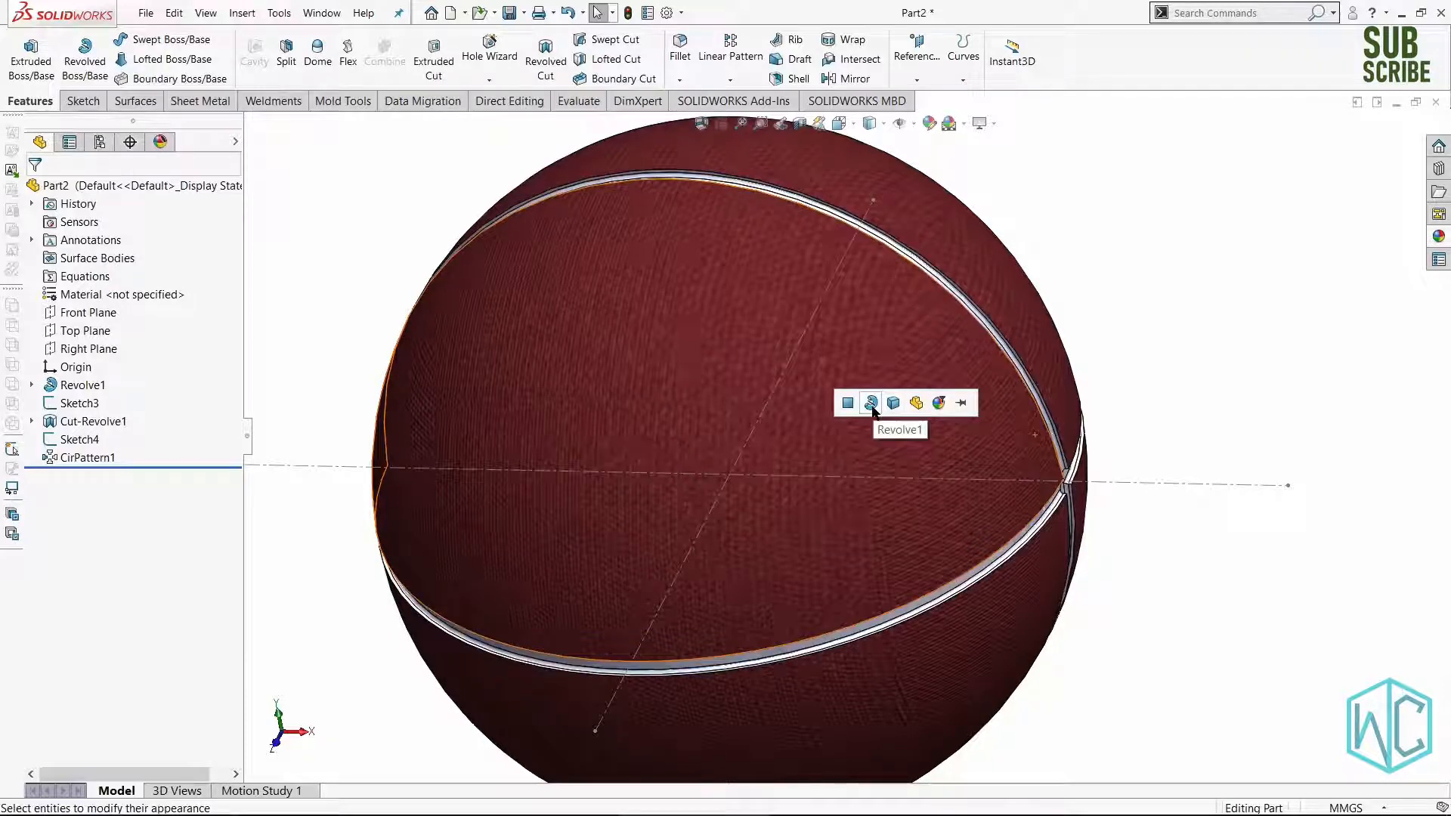
left_click(872, 409)
Apply the black spray paint appearance from the Painted Sprayed library to the circularly patterned groove.
scroll(931, 439, "up", 3)
scroll(951, 502, "down", 2)
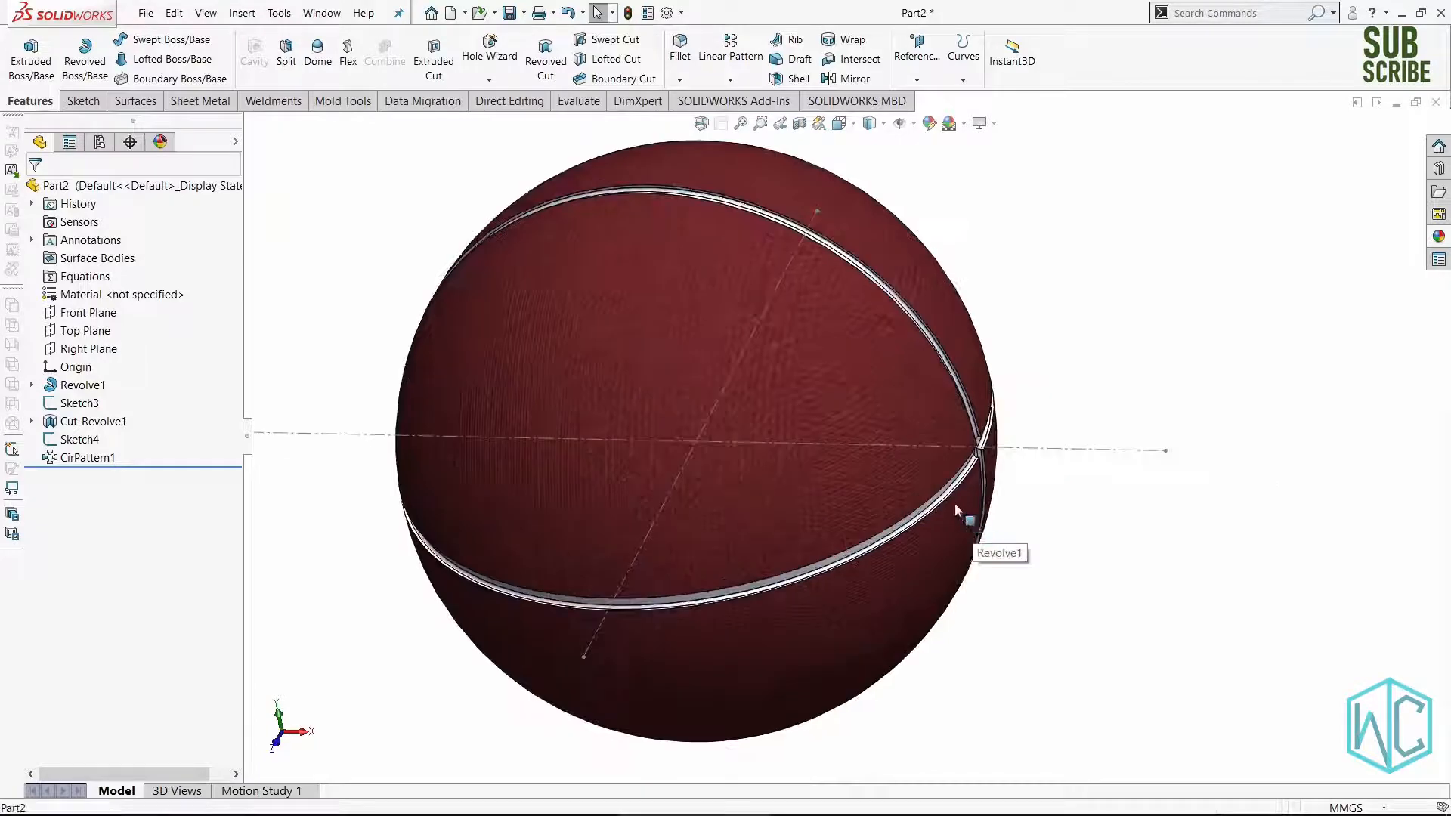
middle_click_drag(956, 505, 900, 403)
scroll(960, 475, "down", 3)
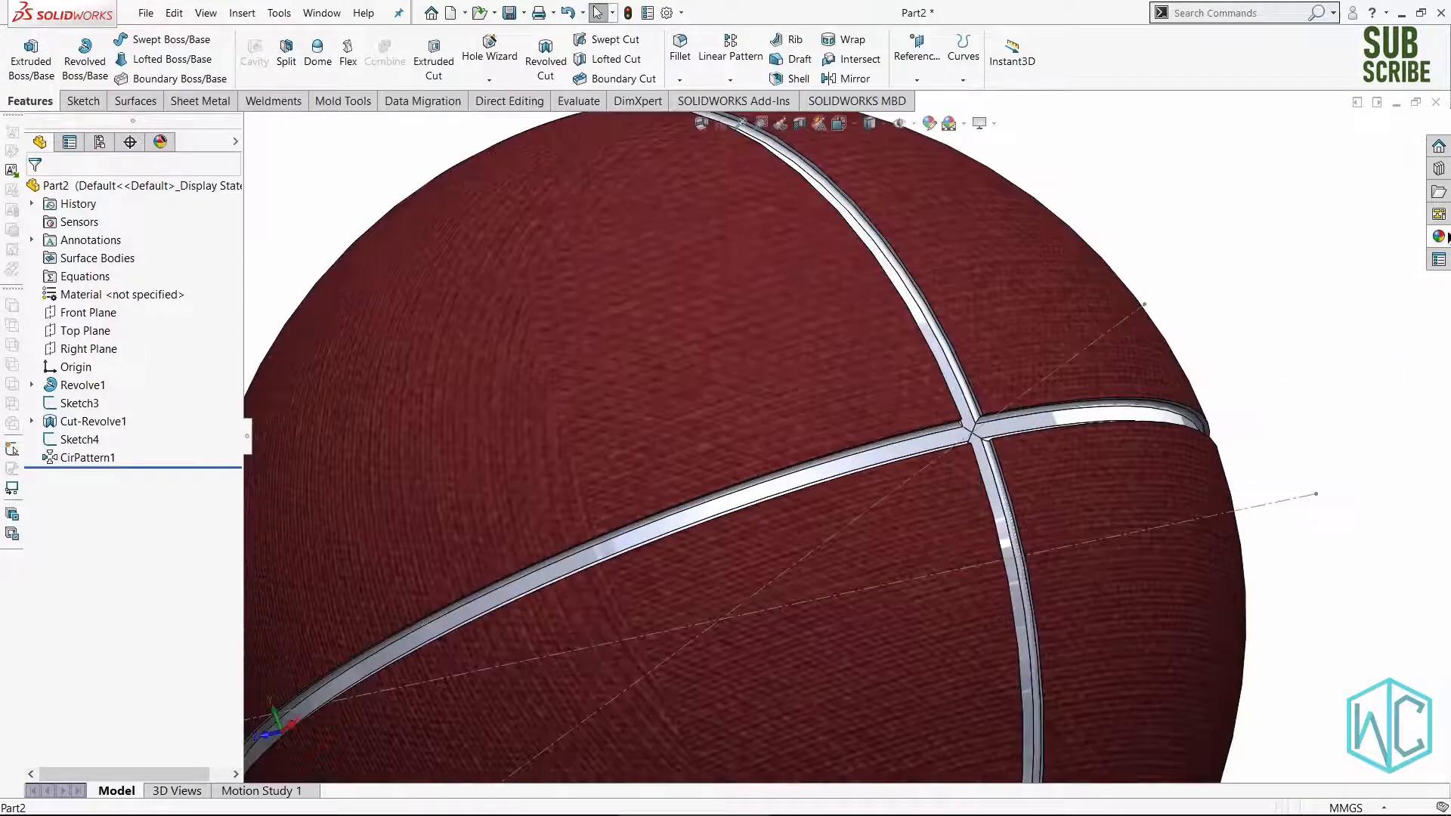
left_click(1439, 238)
scroll(1278, 218, "up", 2)
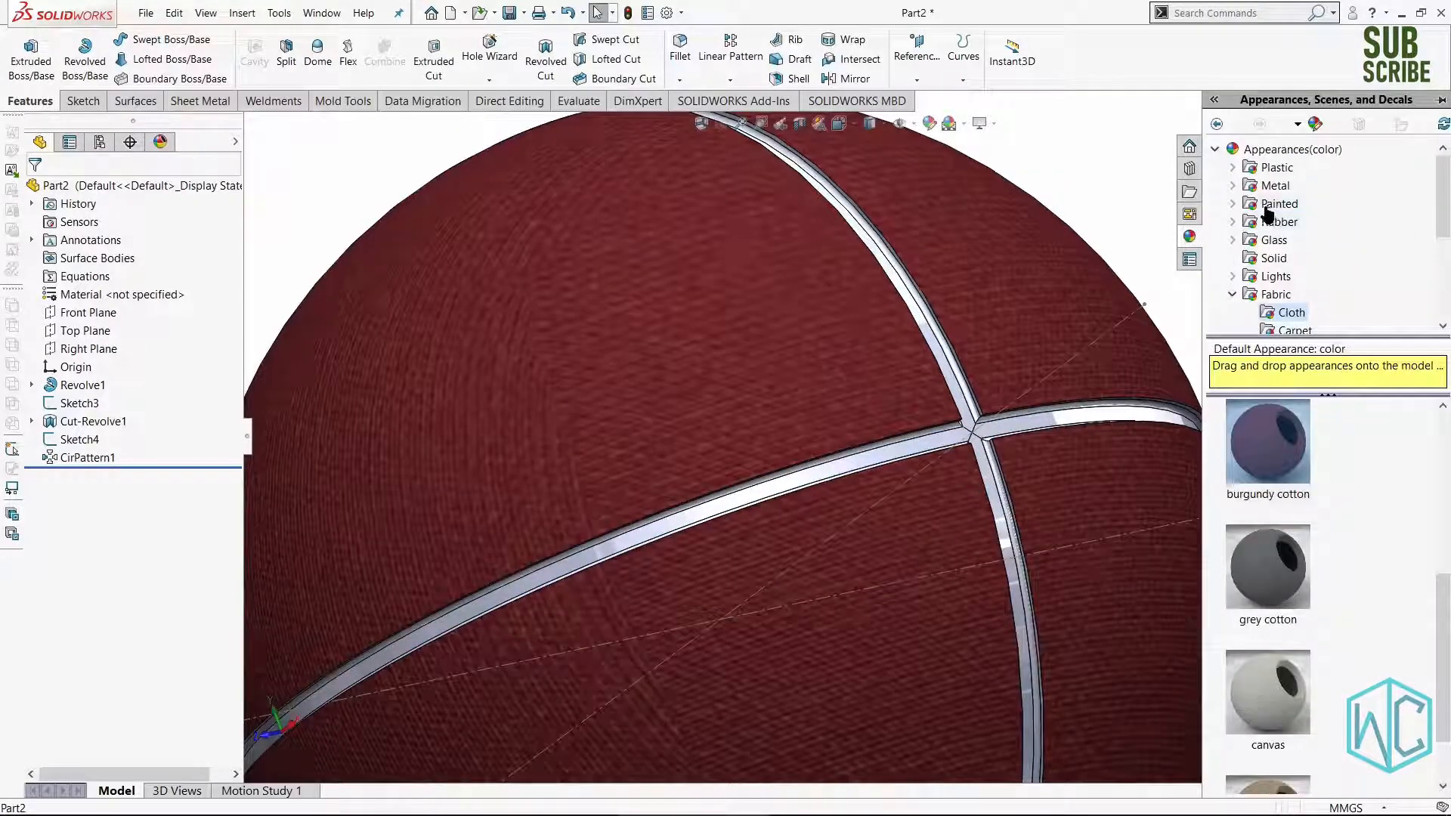
left_click(1234, 204)
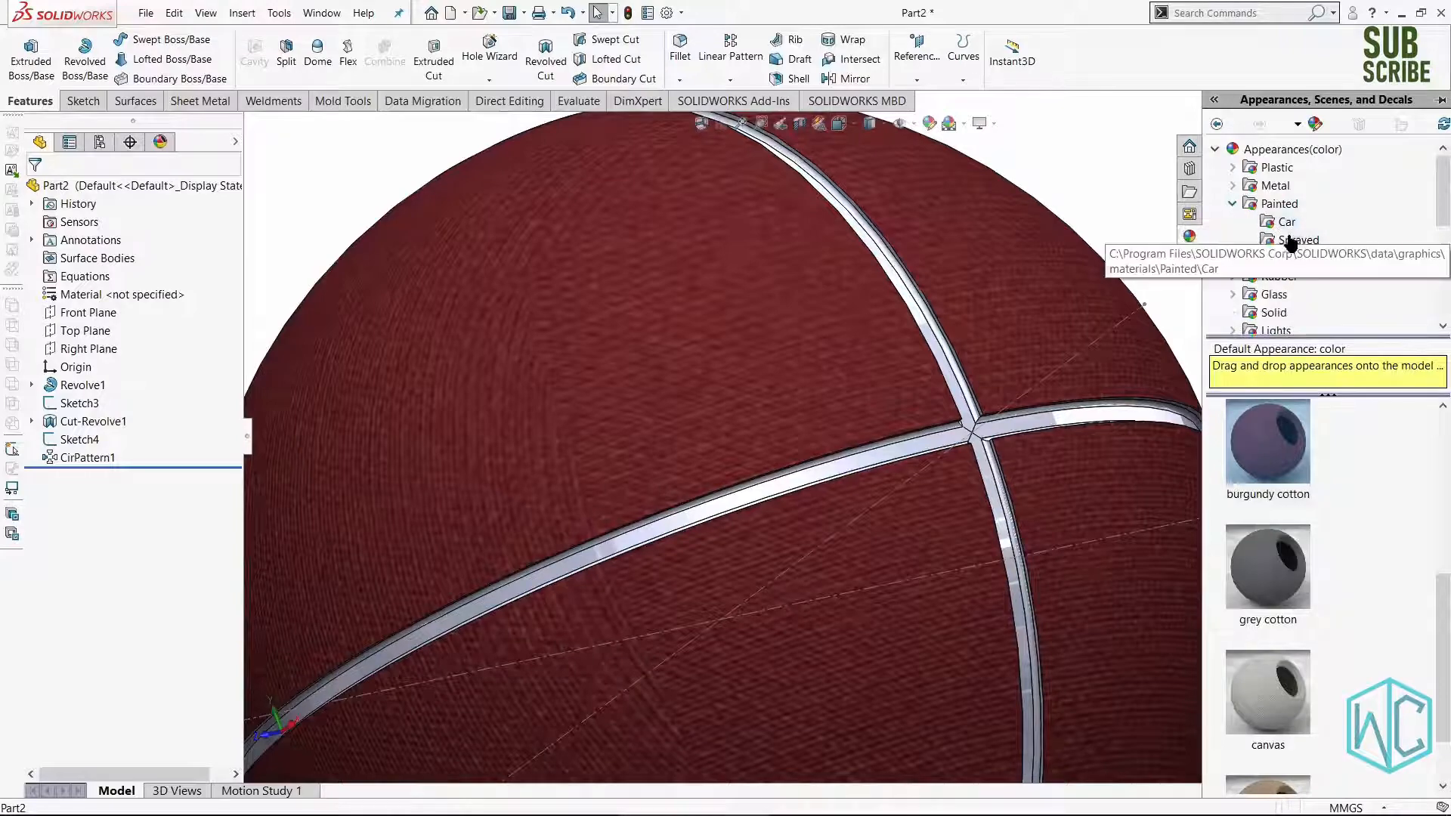
left_click(1290, 240)
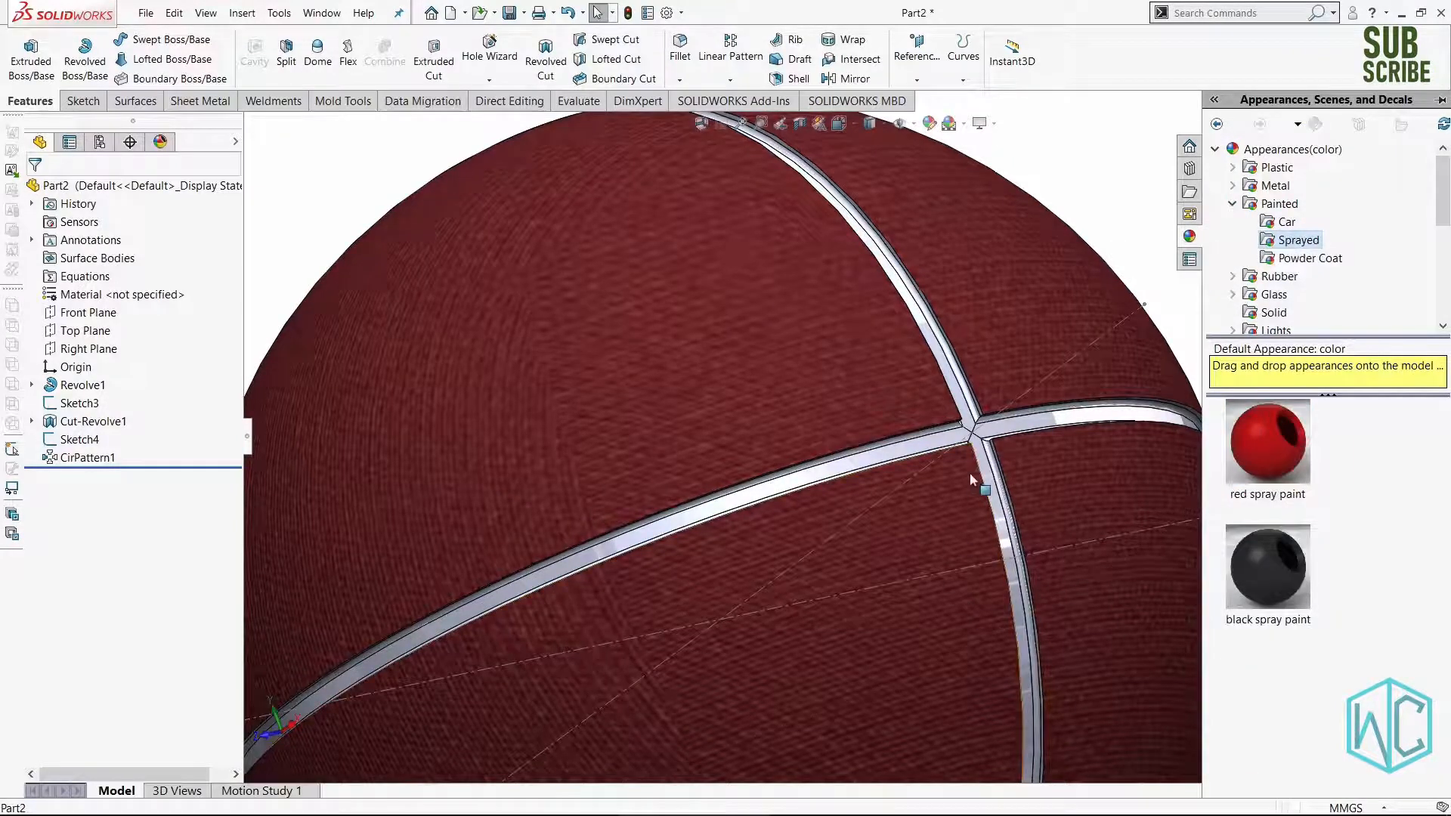
scroll(909, 428, "down", 5)
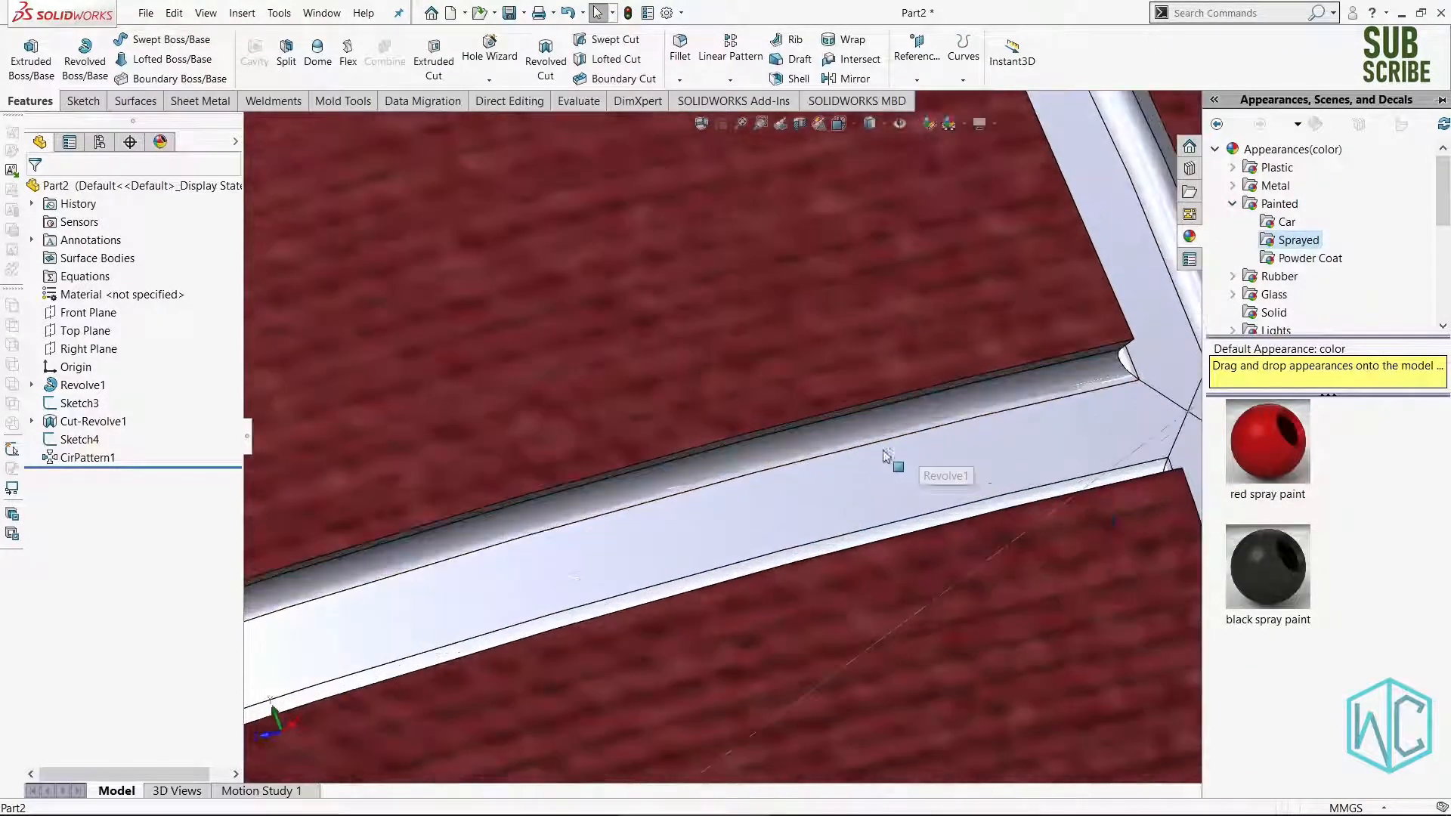
mouse_move(1268, 569)
left_mouse_down()
mouse_move(1167, 481)
mouse_move(1030, 446)
mouse_move(1051, 452)
left_mouse_up()
left_click(1041, 456)
Copy the black appearance from the painted groove and paste it onto the Cut-Revolve1 groove feature.
scroll(1042, 455, "up", 4)
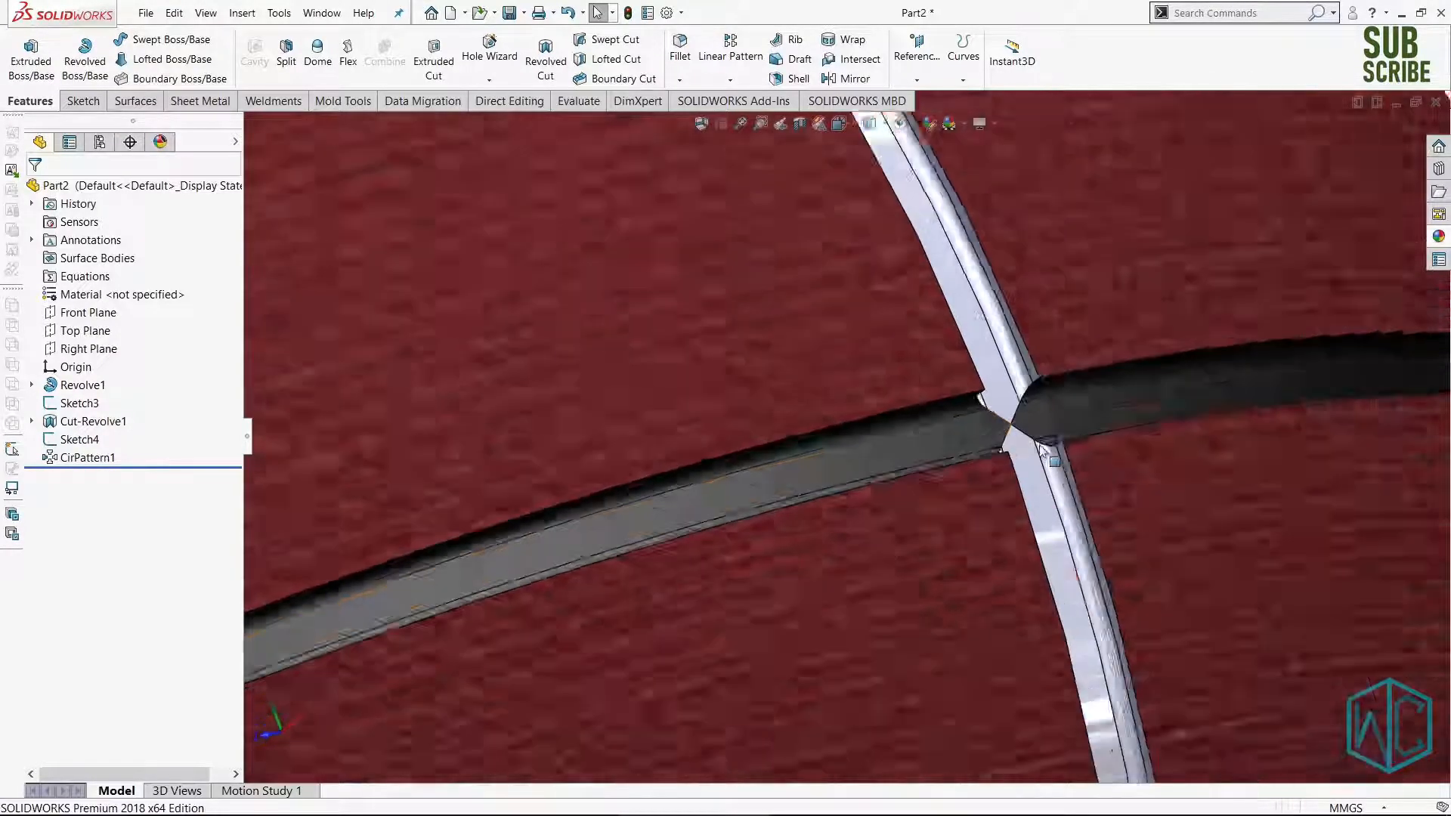
scroll(891, 452, "down", 4)
left_click(813, 502)
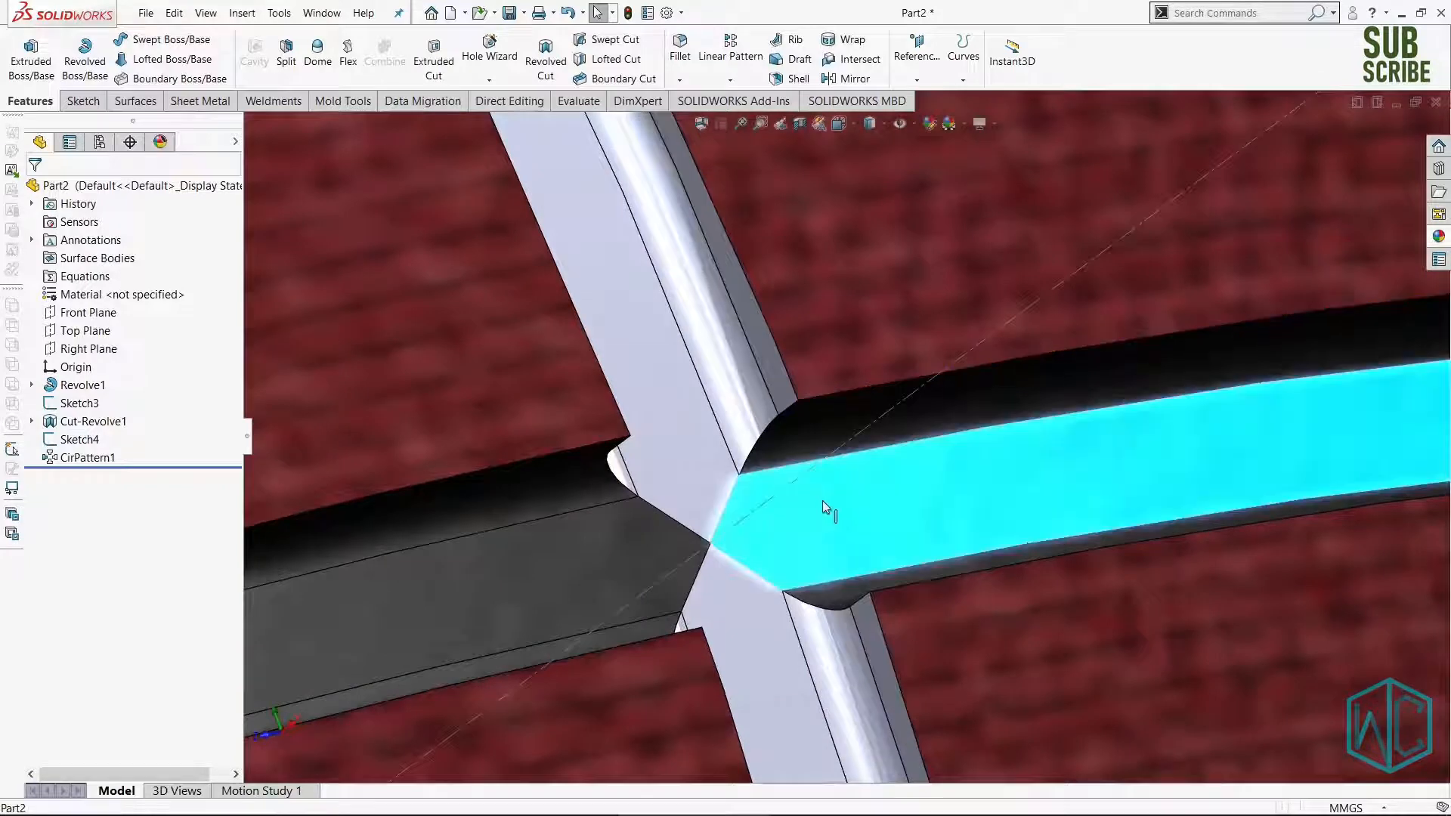
right_click(823, 500)
left_click(950, 136)
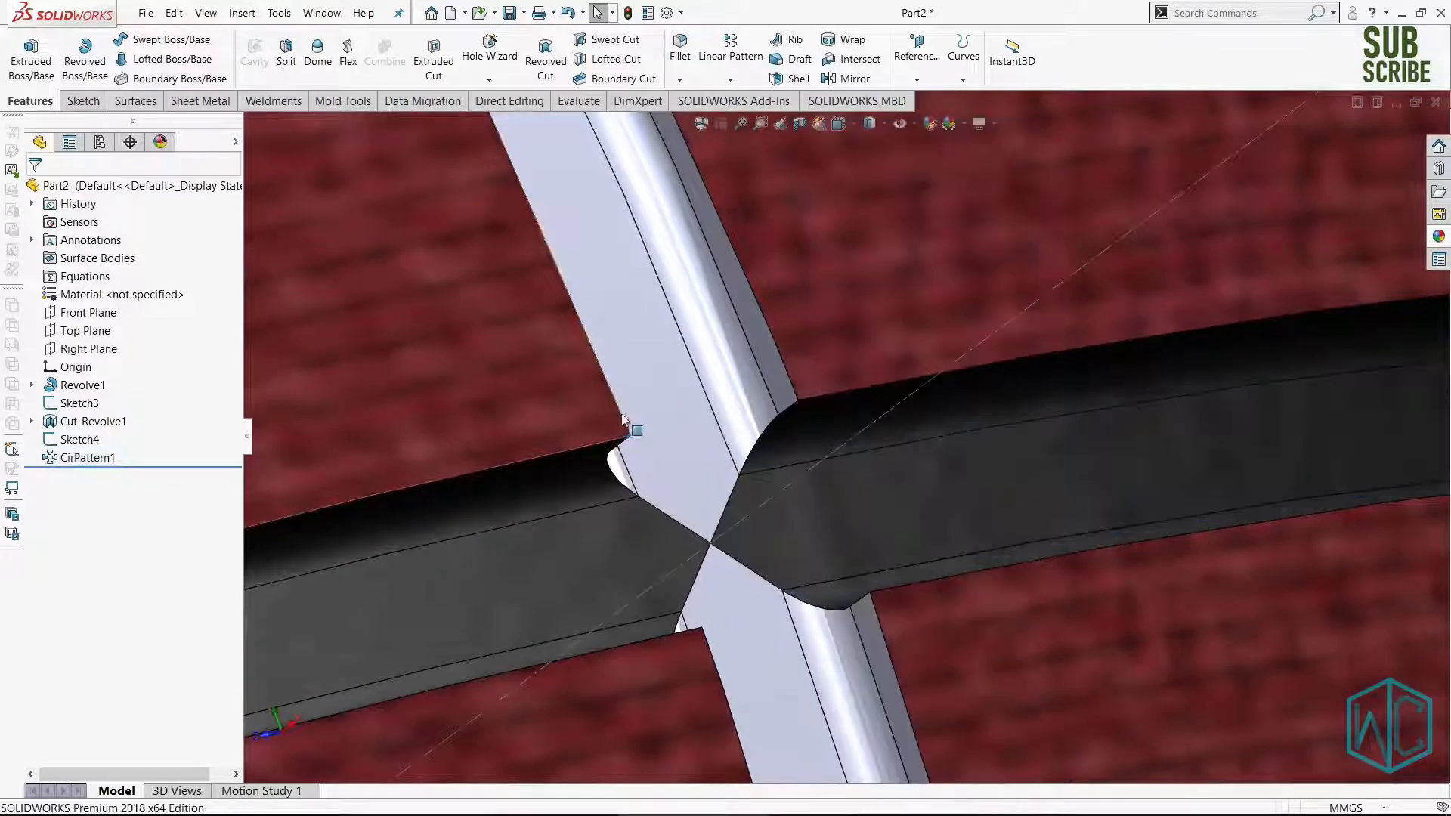
left_click(669, 378)
right_click(670, 378)
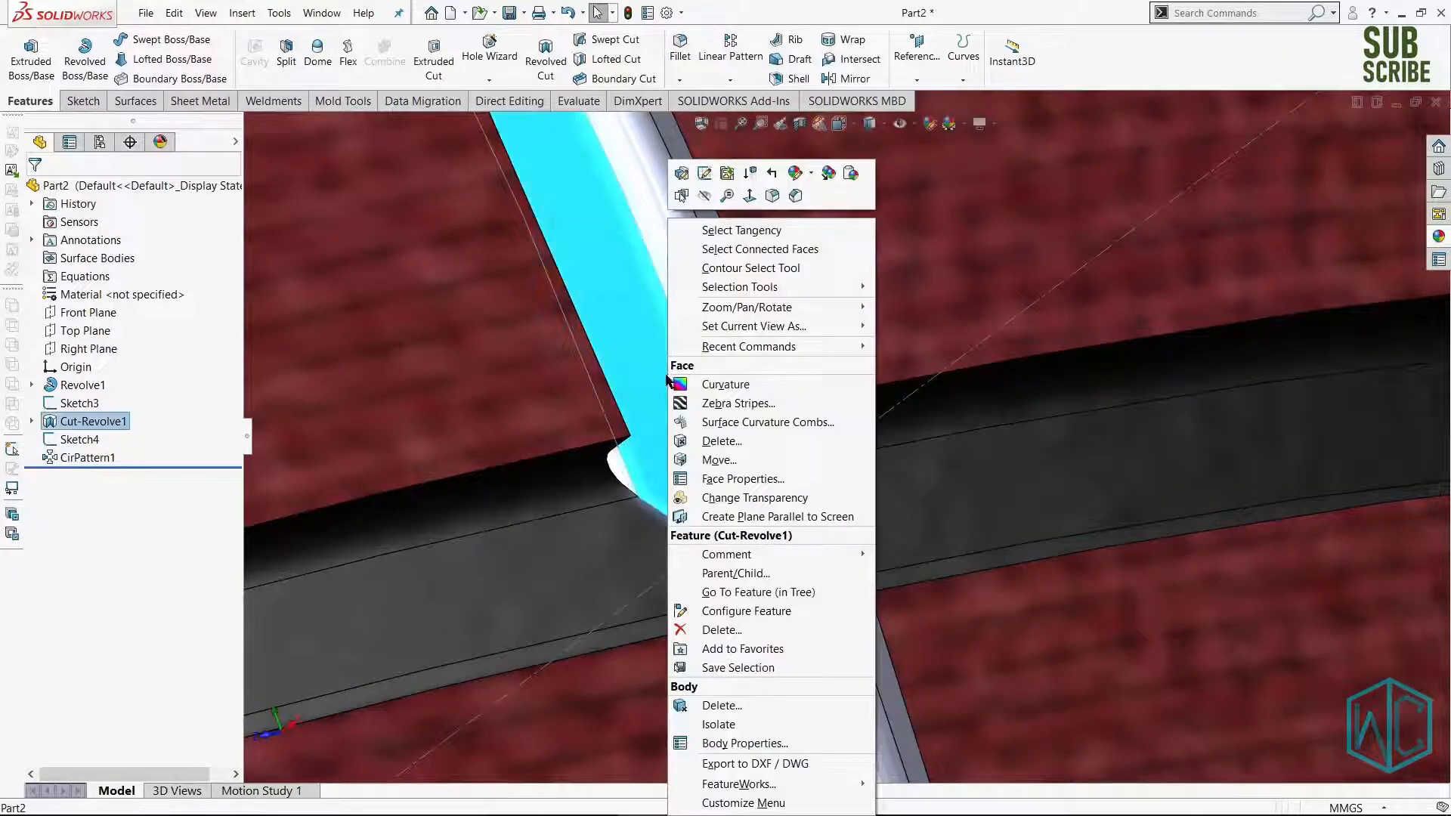
left_click(838, 181)
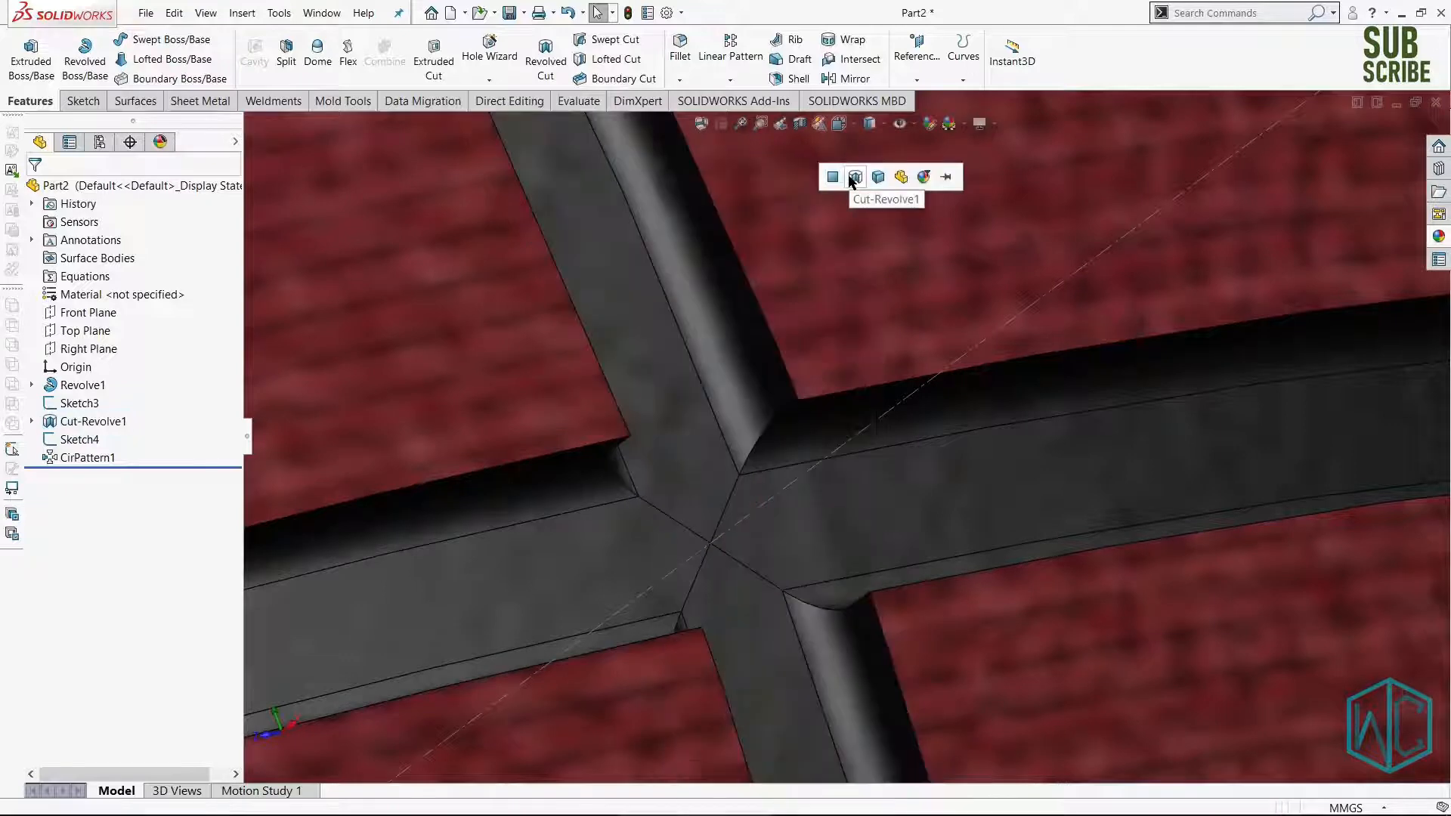
left_click(854, 178)
Hide Sketch3 and Sketch4, the two construction-line sketches running through the ball.
scroll(705, 437, "up", 10)
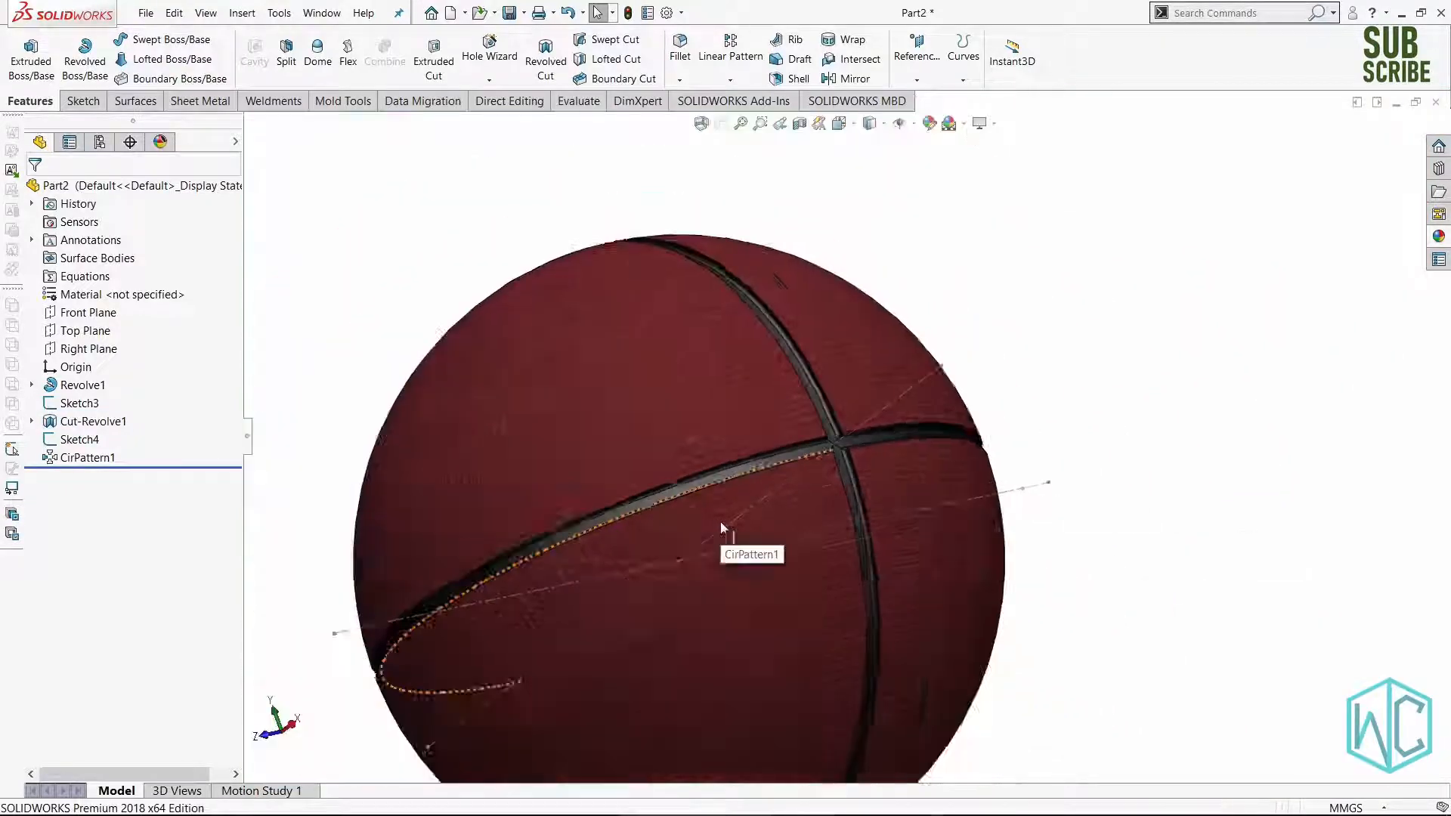
scroll(719, 521, "up", 5)
middle_click_drag(719, 521, 891, 593)
scroll(891, 592, "down", 4)
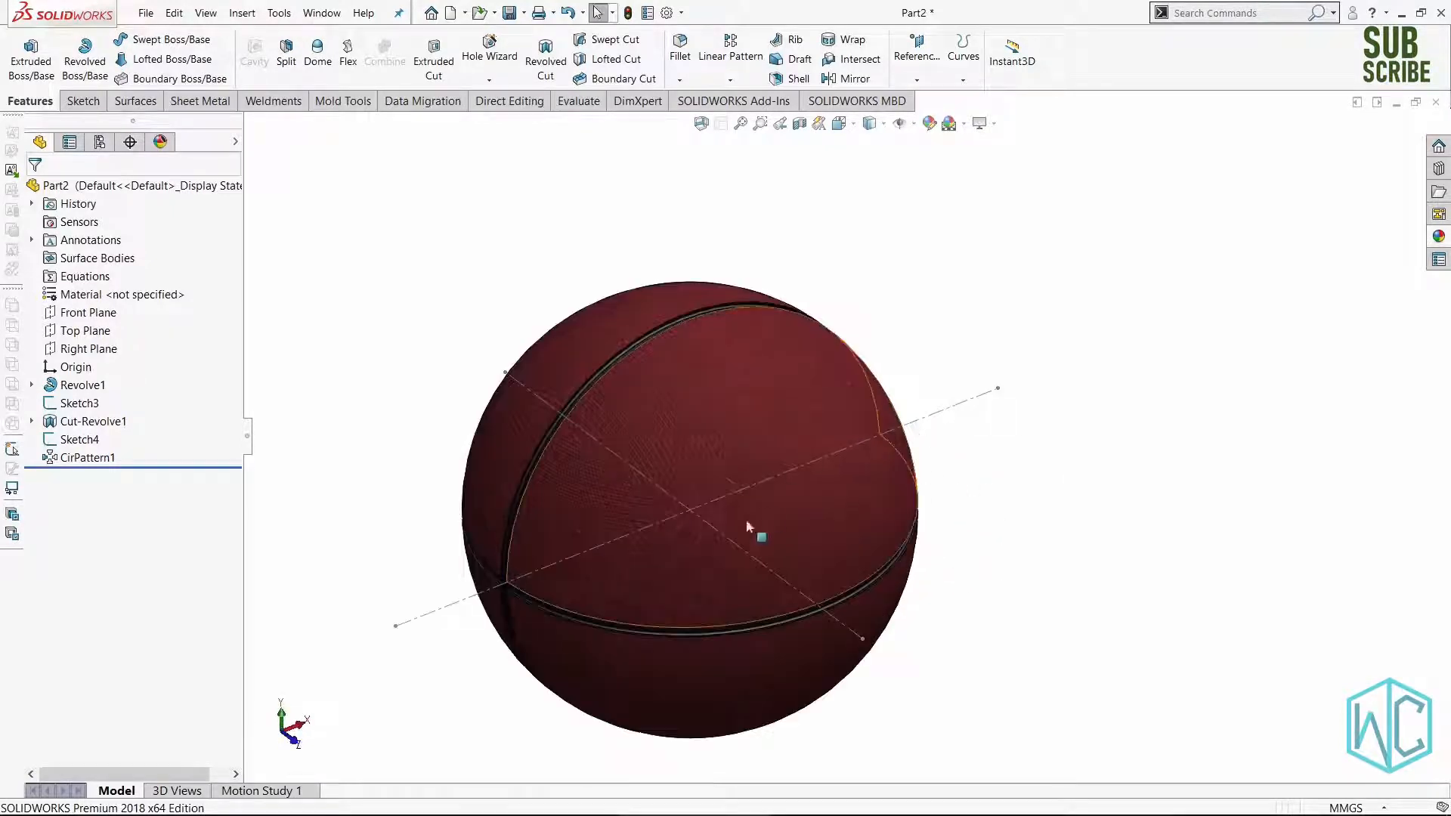
left_click(77, 408)
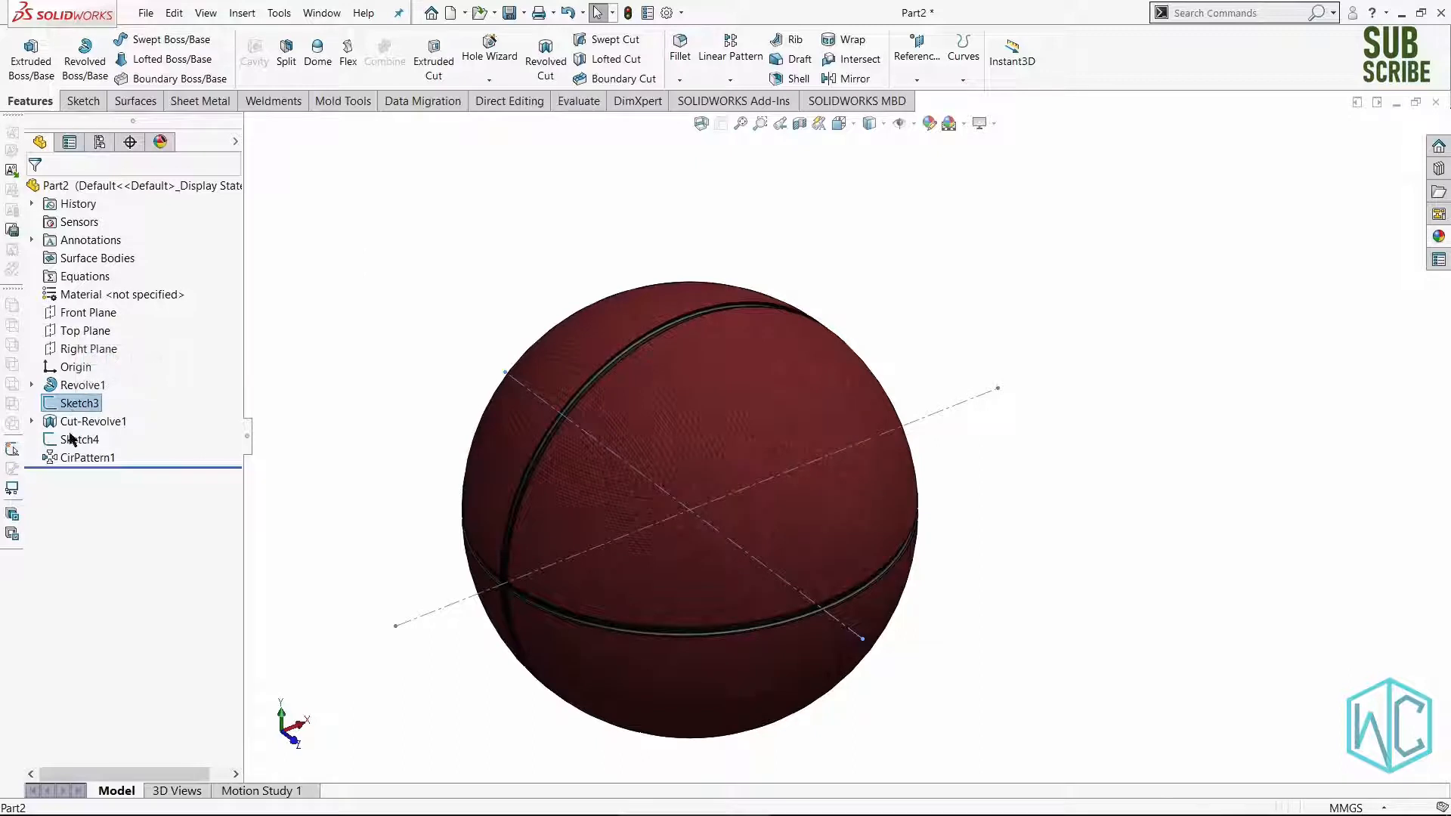
left_click(77, 439, "ctrl")
left_click(80, 420)
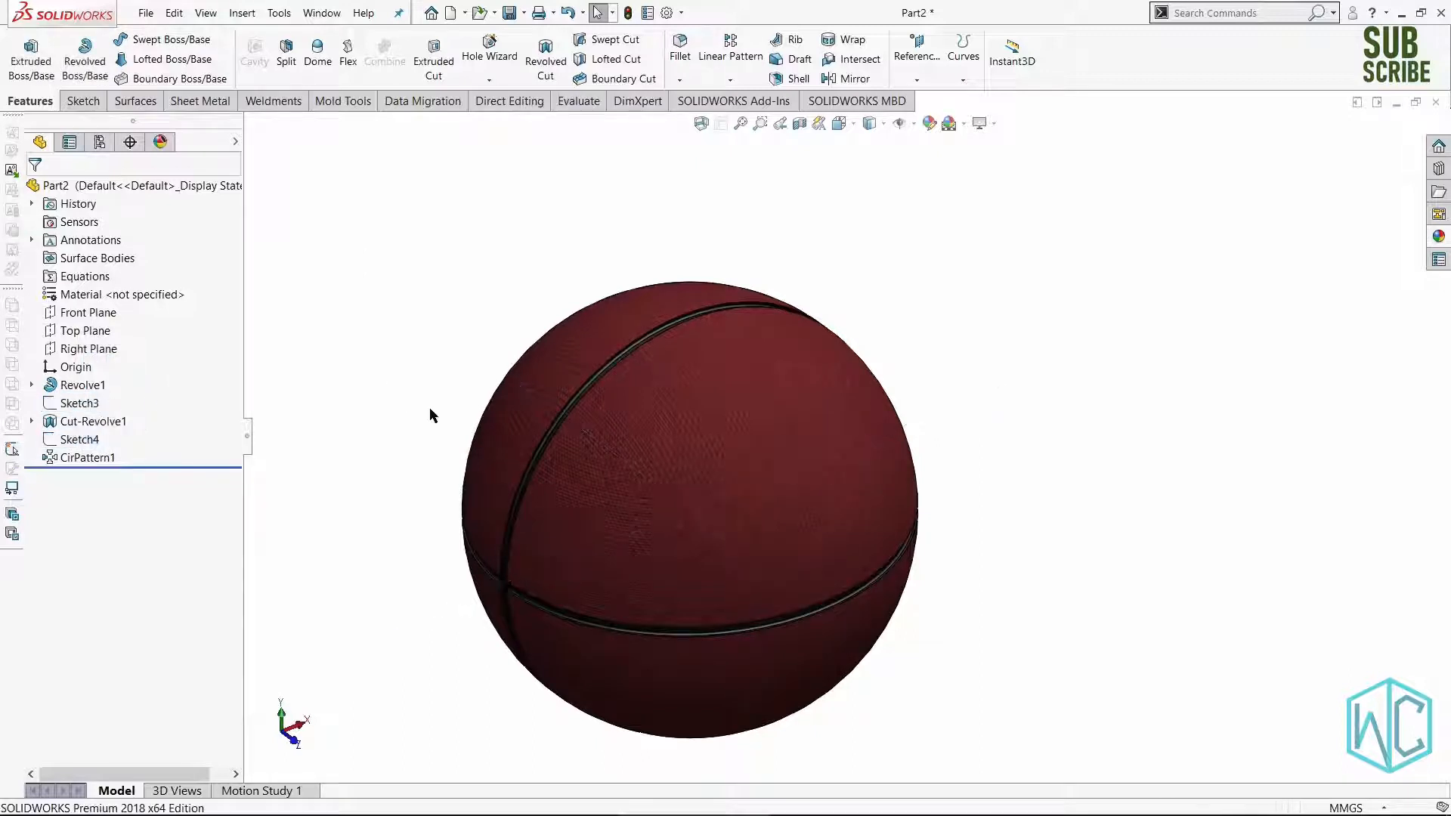
middle_click_drag(655, 550, 664, 532)
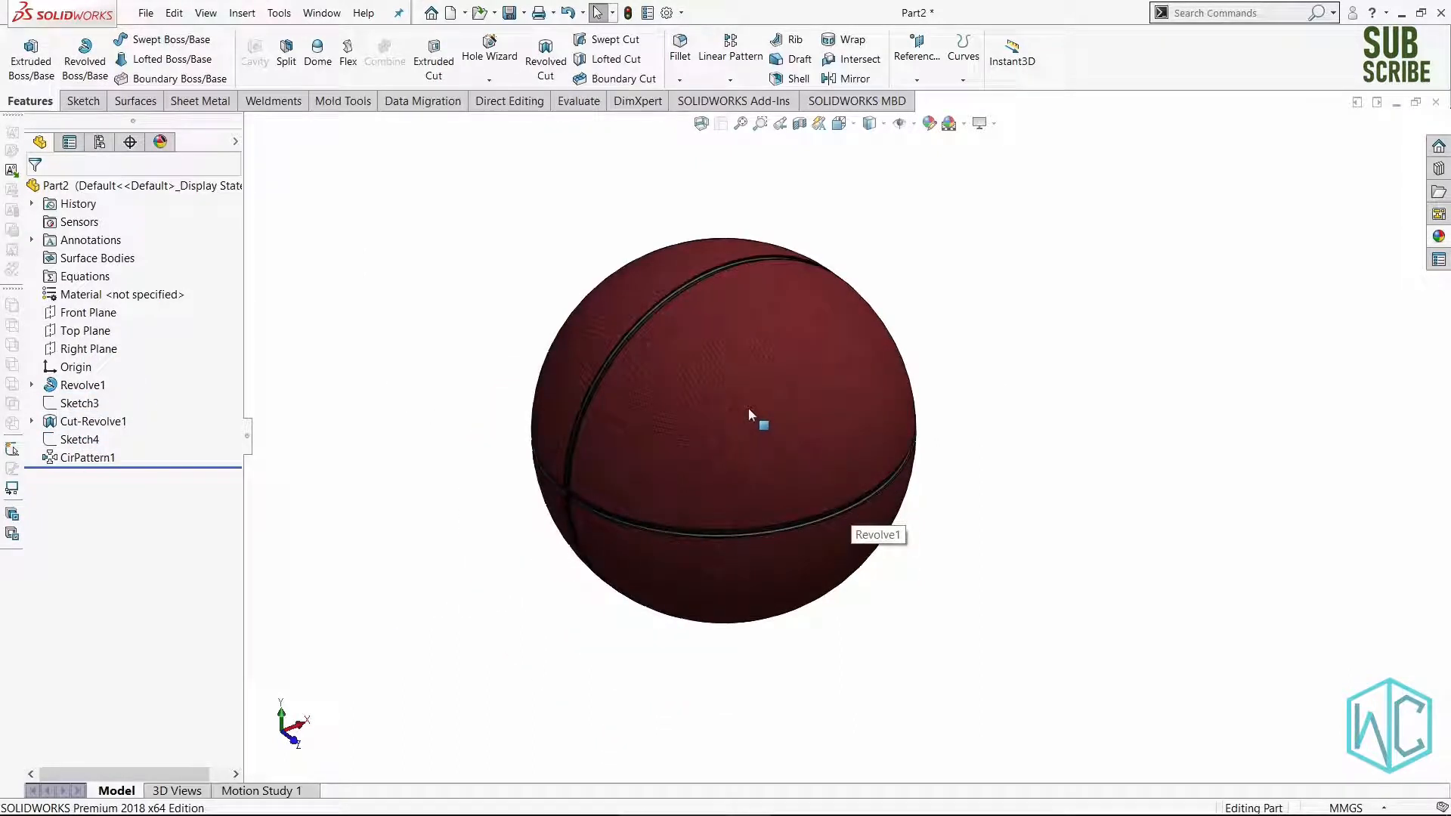
Switch to the finished basket_ball3 model and examine how its curved seams run beside the logo and straight grooves.
key("ctrl+Tab")
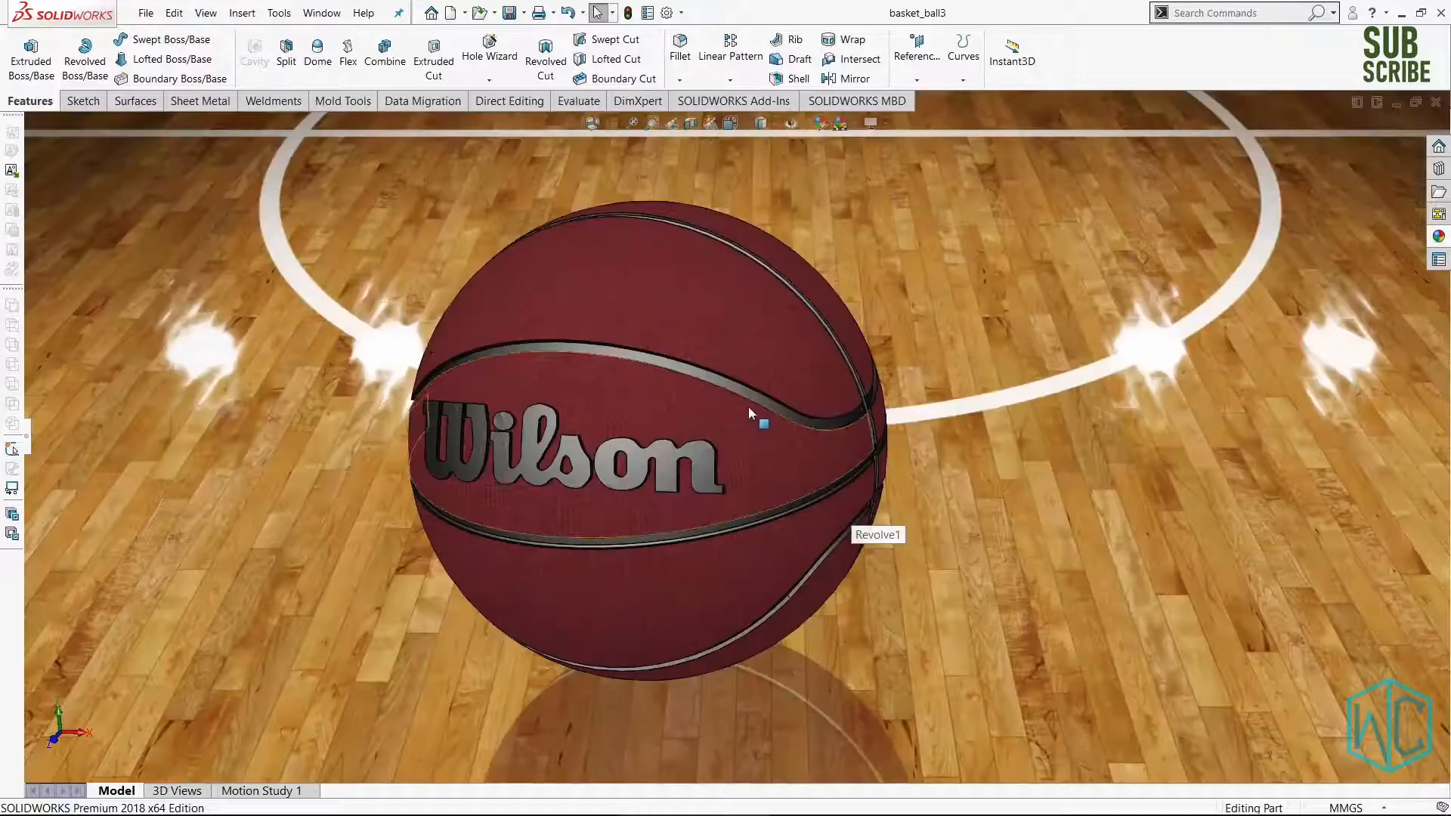
scroll(597, 410, "down", 2)
middle_click_drag(597, 410, 503, 363)
middle_click_drag(1161, 355, 915, 400)
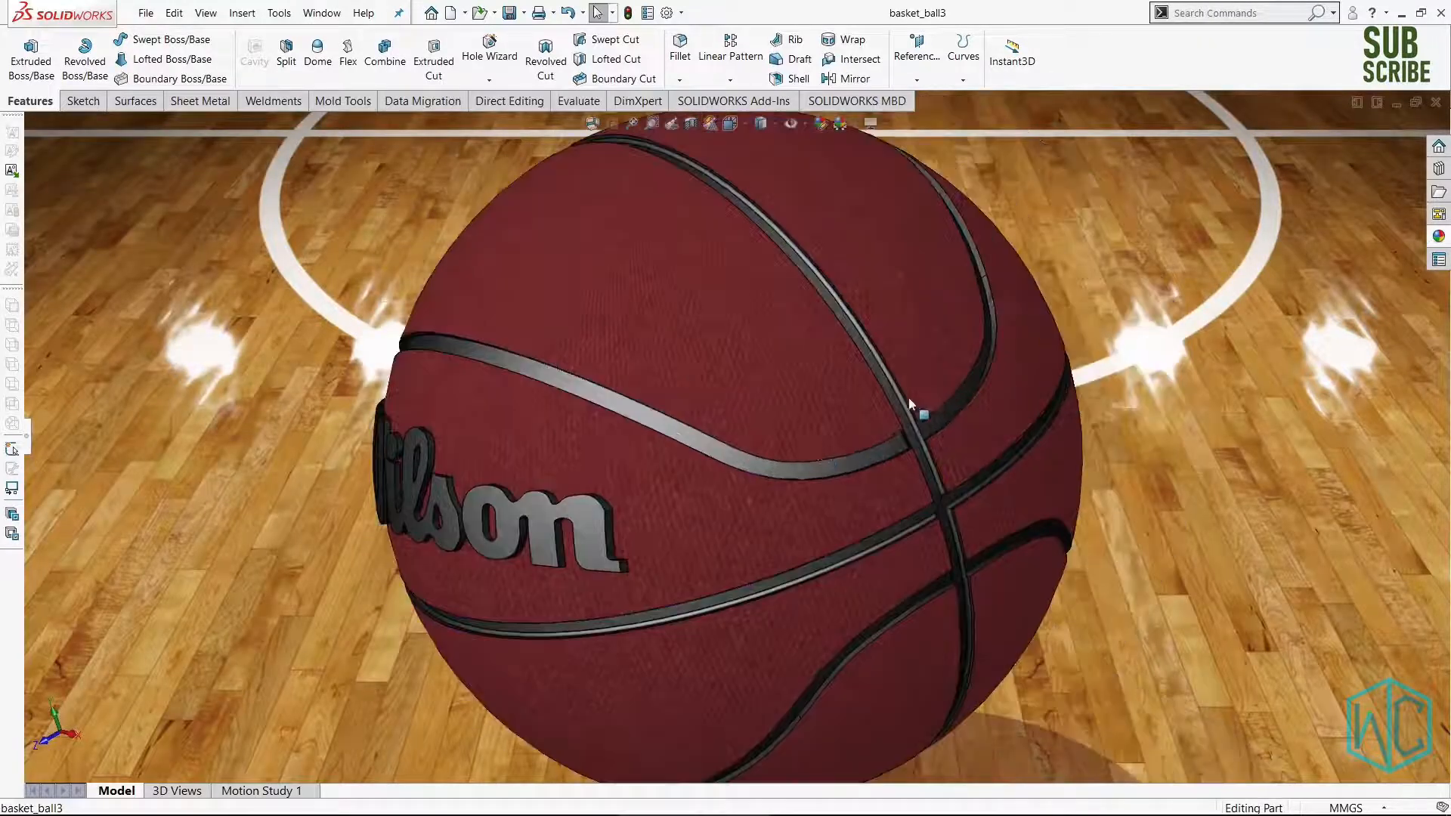
scroll(882, 427, "up", 4)
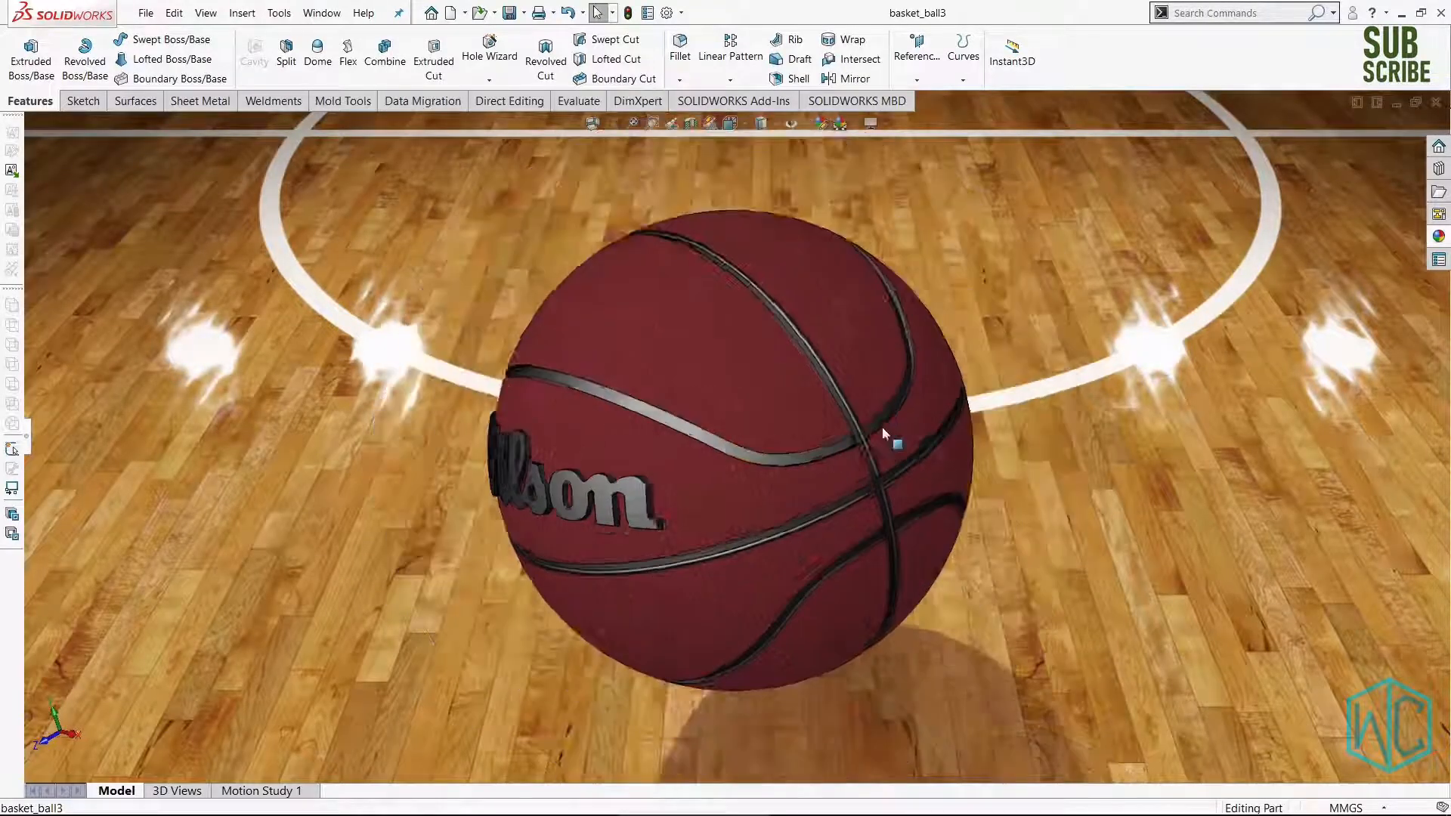
middle_click_drag(881, 446, 874, 491)
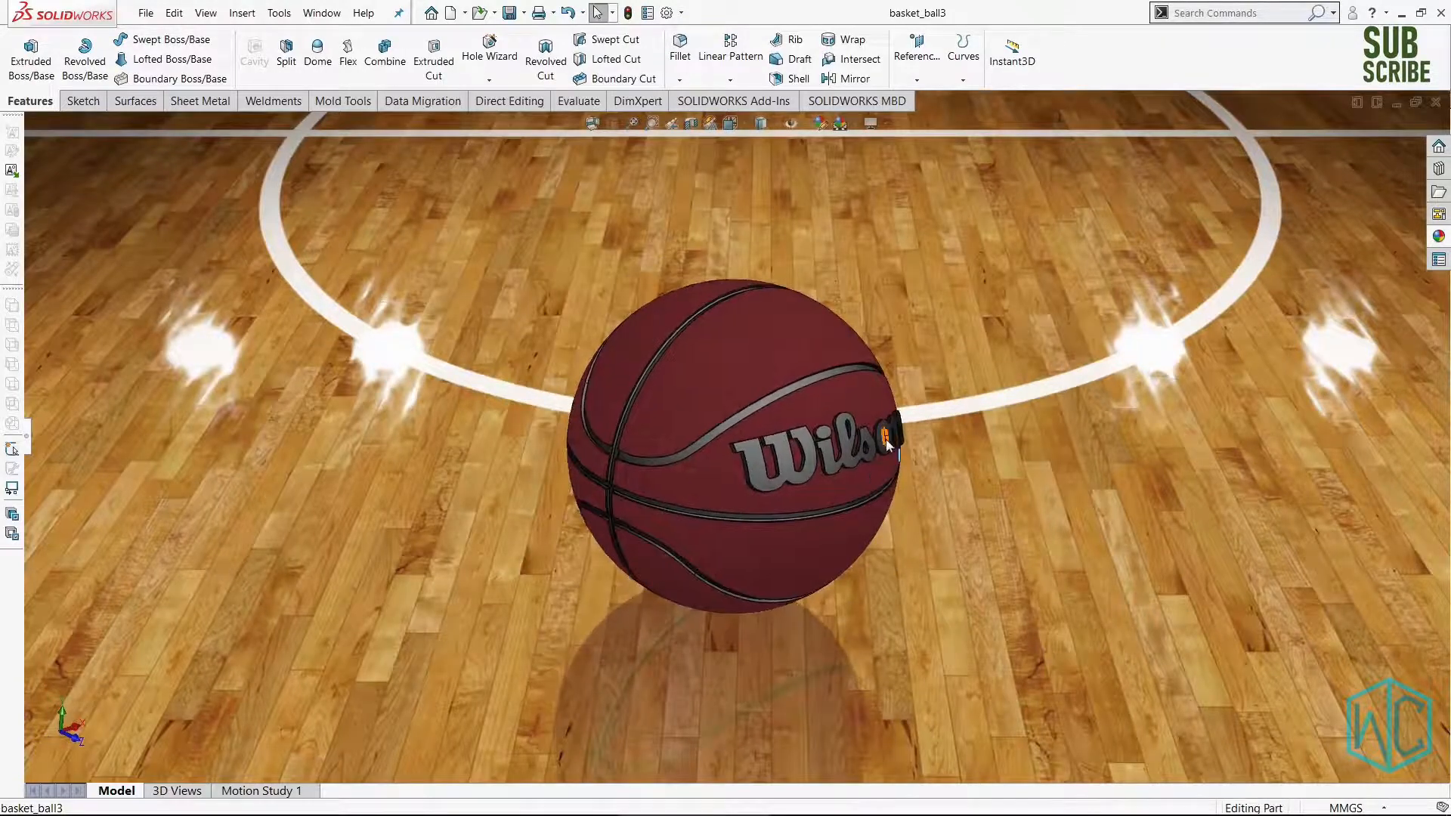
Inspect the curved seam around the logo on the finished ball, then switch back to the Part2 model.
scroll(876, 479, "down", 2)
middle_click_drag(749, 478, 804, 492)
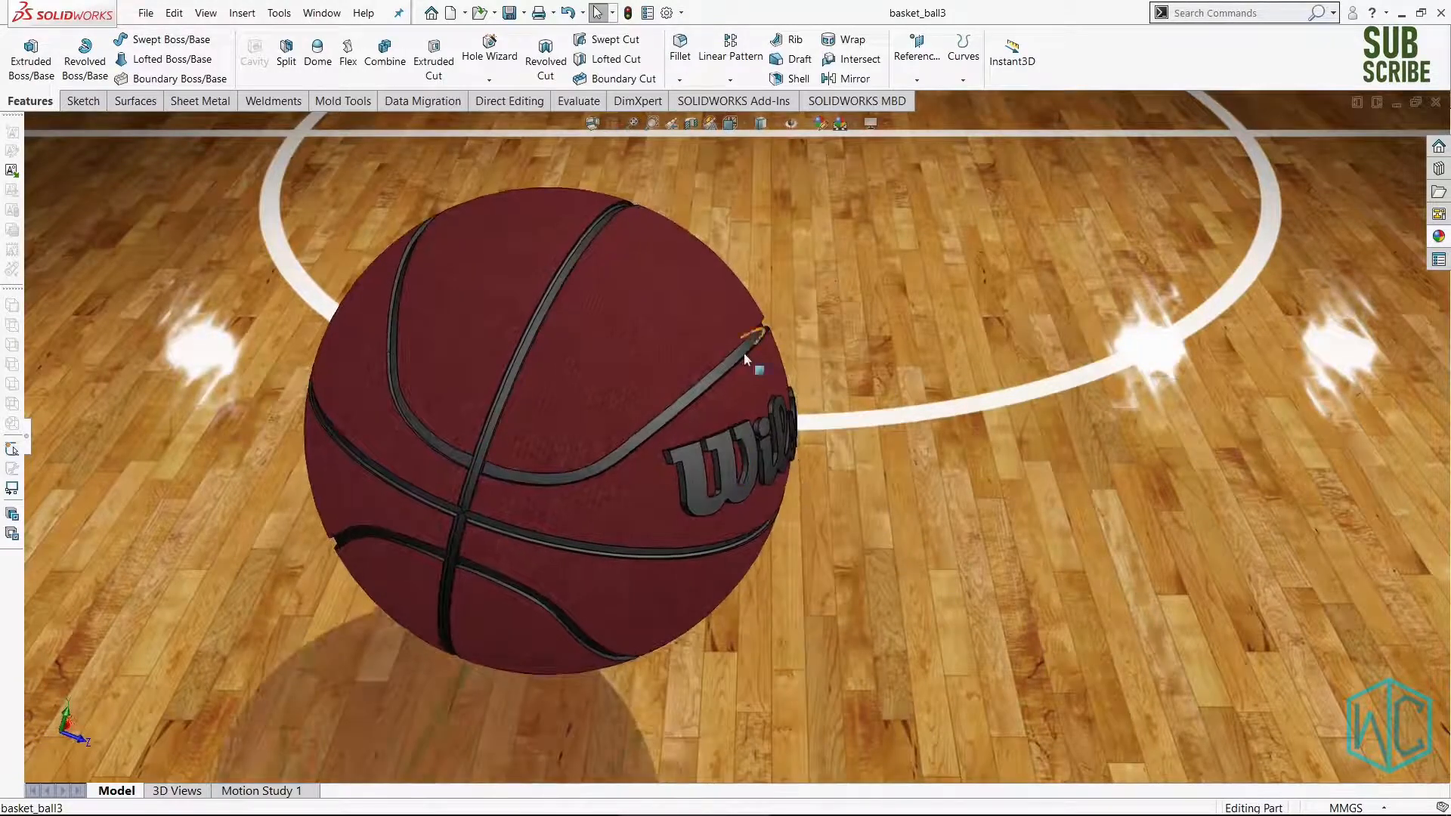
key("ctrl+Tab")
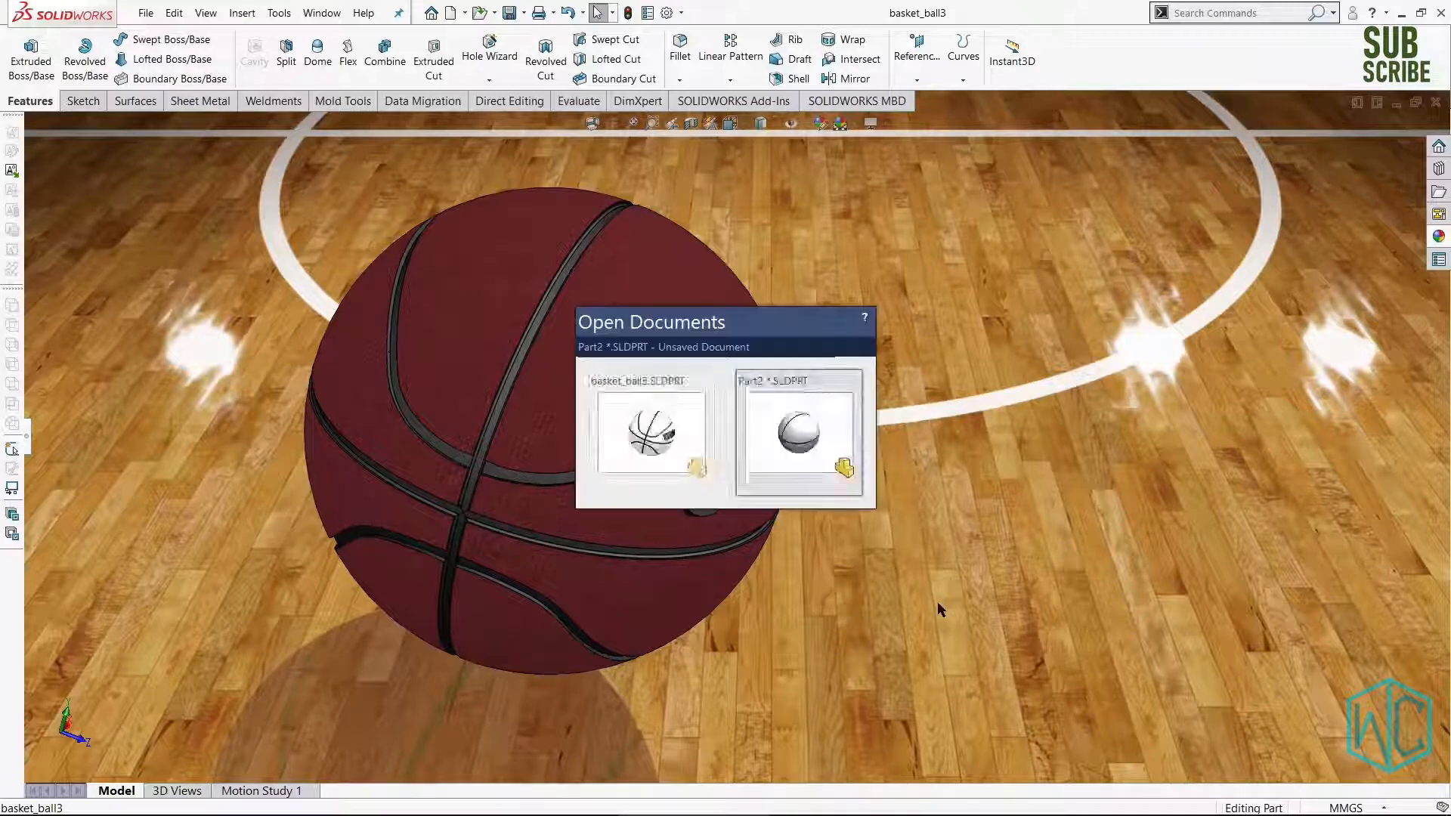
scroll(710, 491, "down", 2)
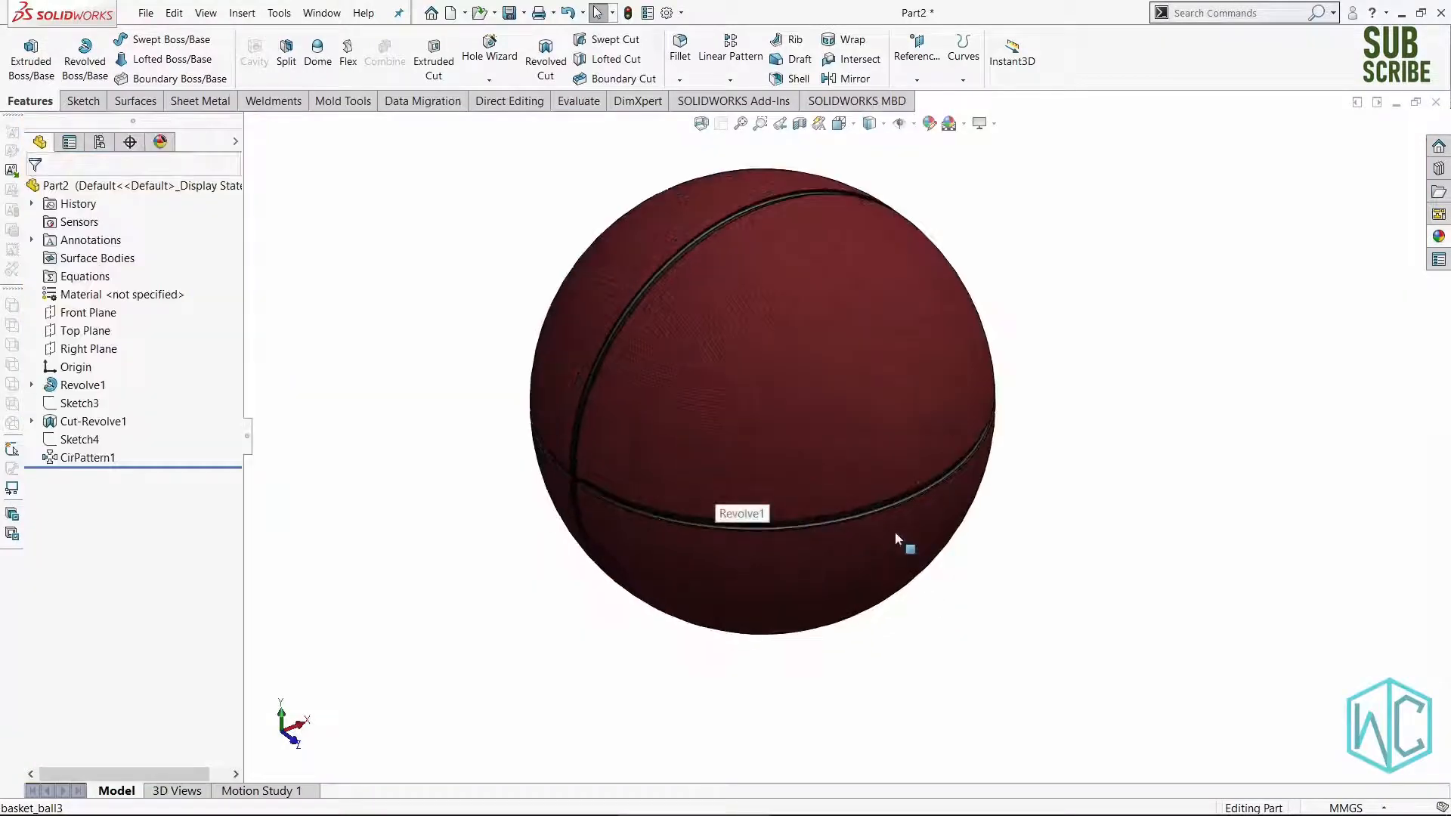
Start a sketch on the Right Plane and draw a line from the origin slanting about 34° above horizontal to outside the ball.
left_click(75, 349)
left_click(88, 324)
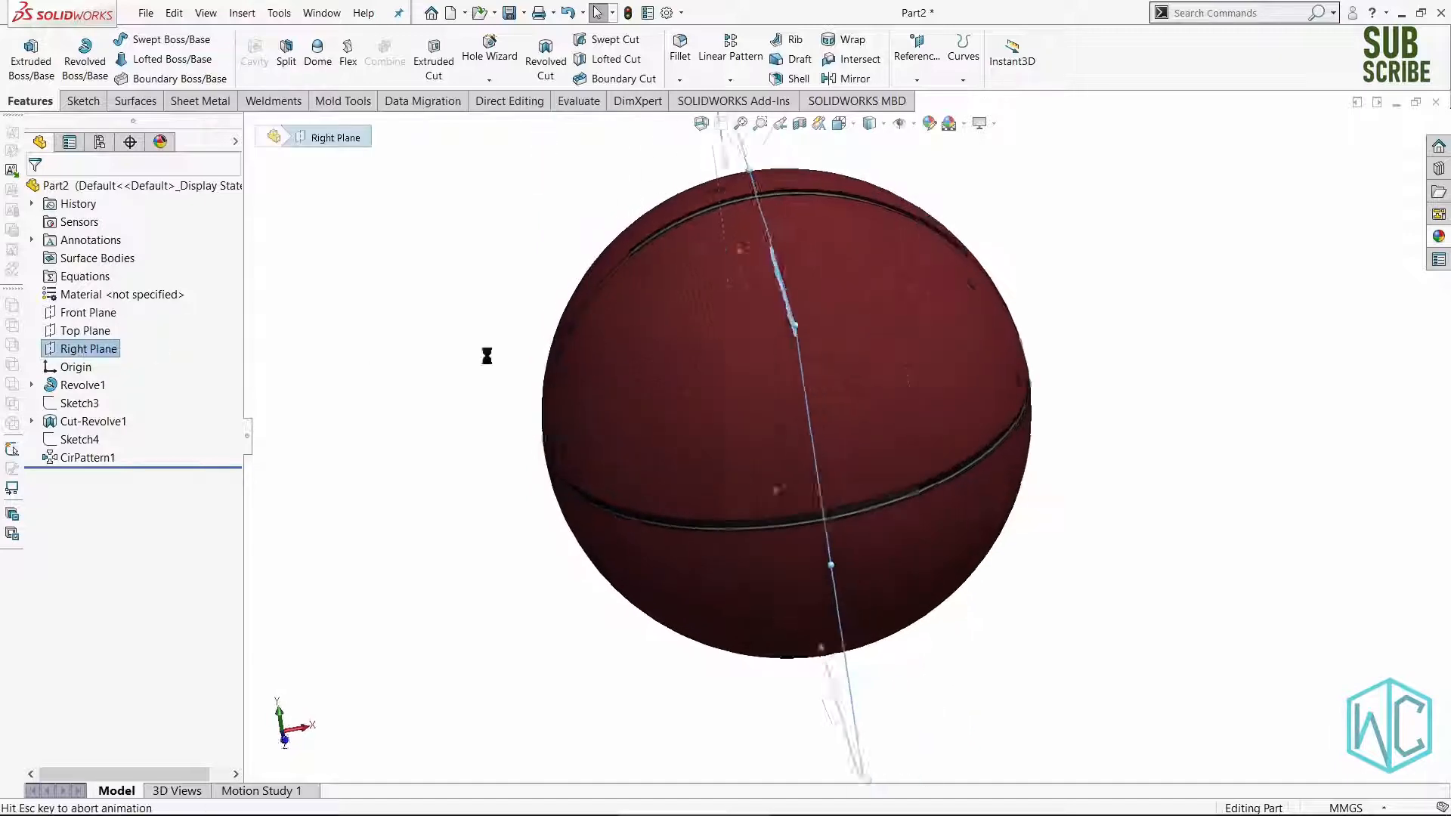
scroll(1105, 445, "up", 2)
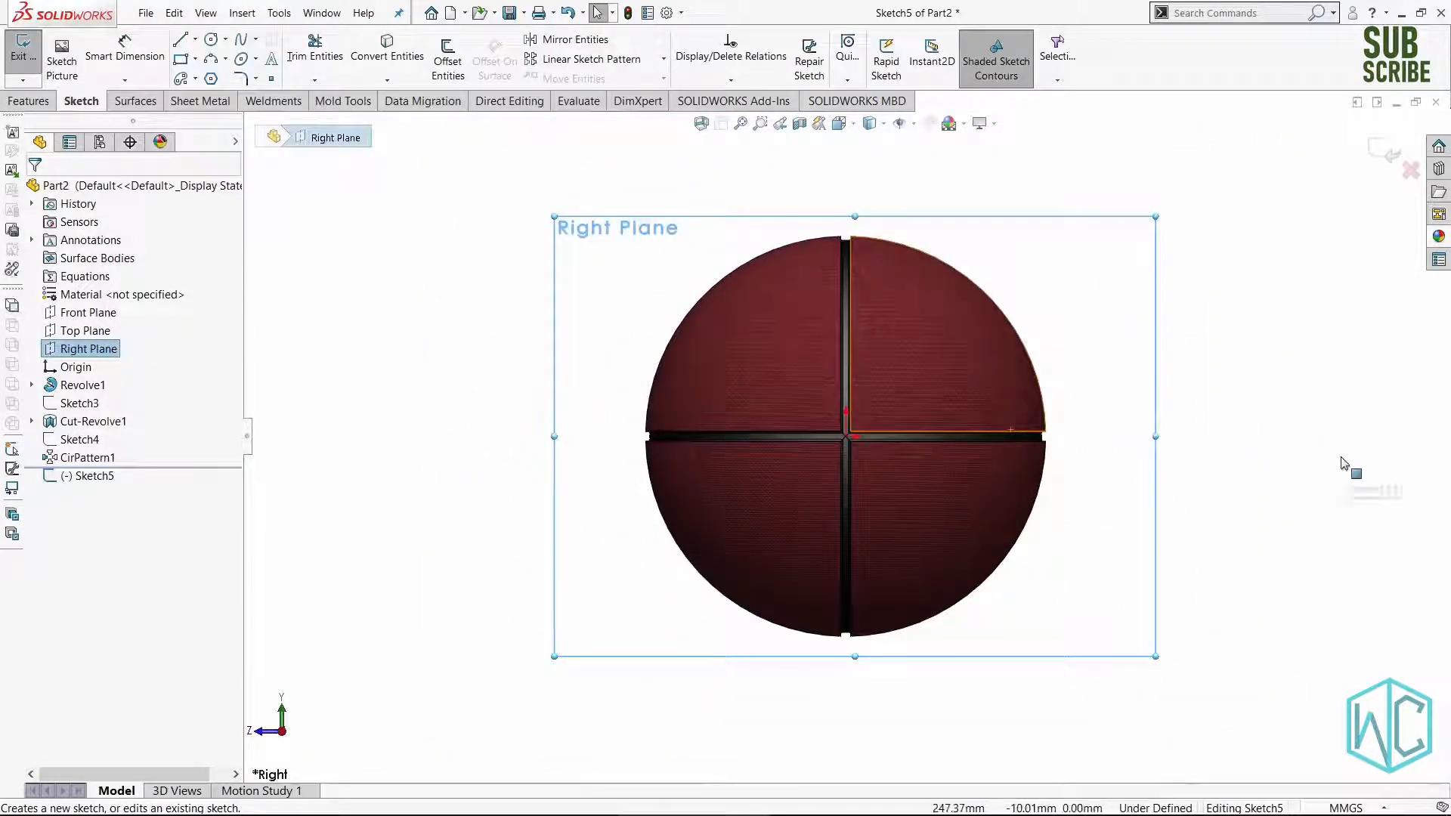
right_click_drag(1343, 457, 1257, 454)
scroll(785, 408, "down", 2)
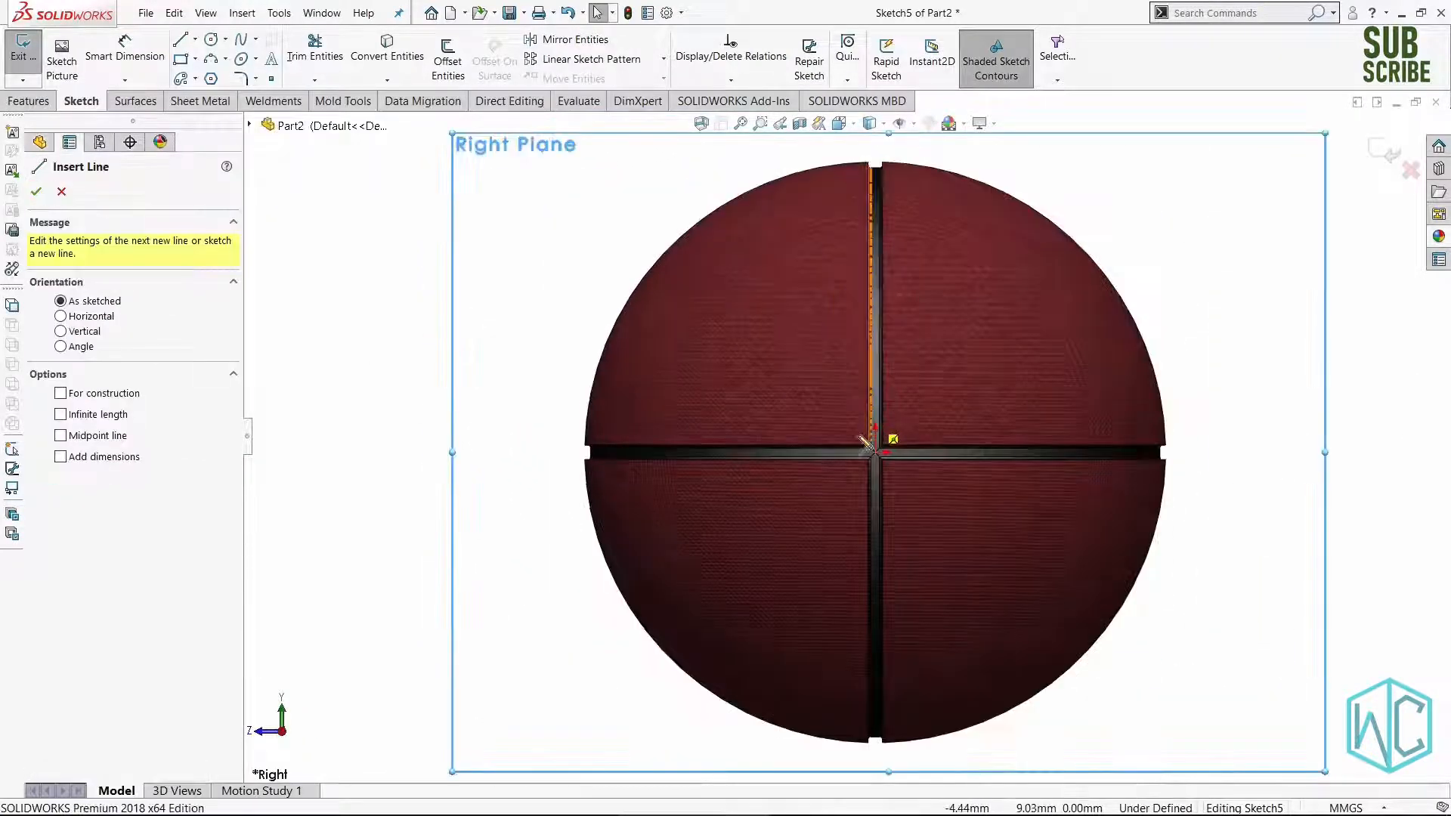
left_click(876, 453)
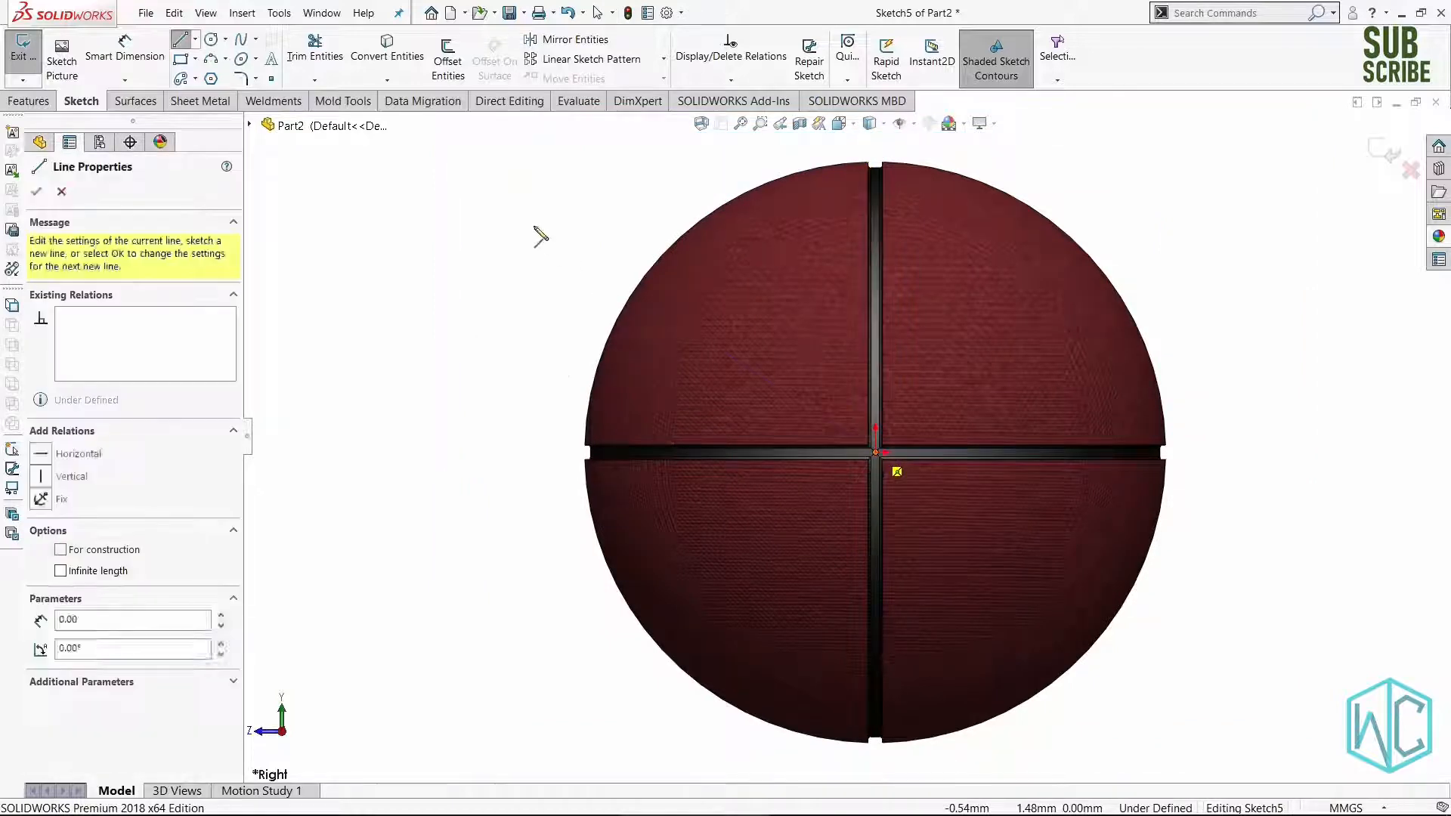
left_click(499, 196)
key("Escape")
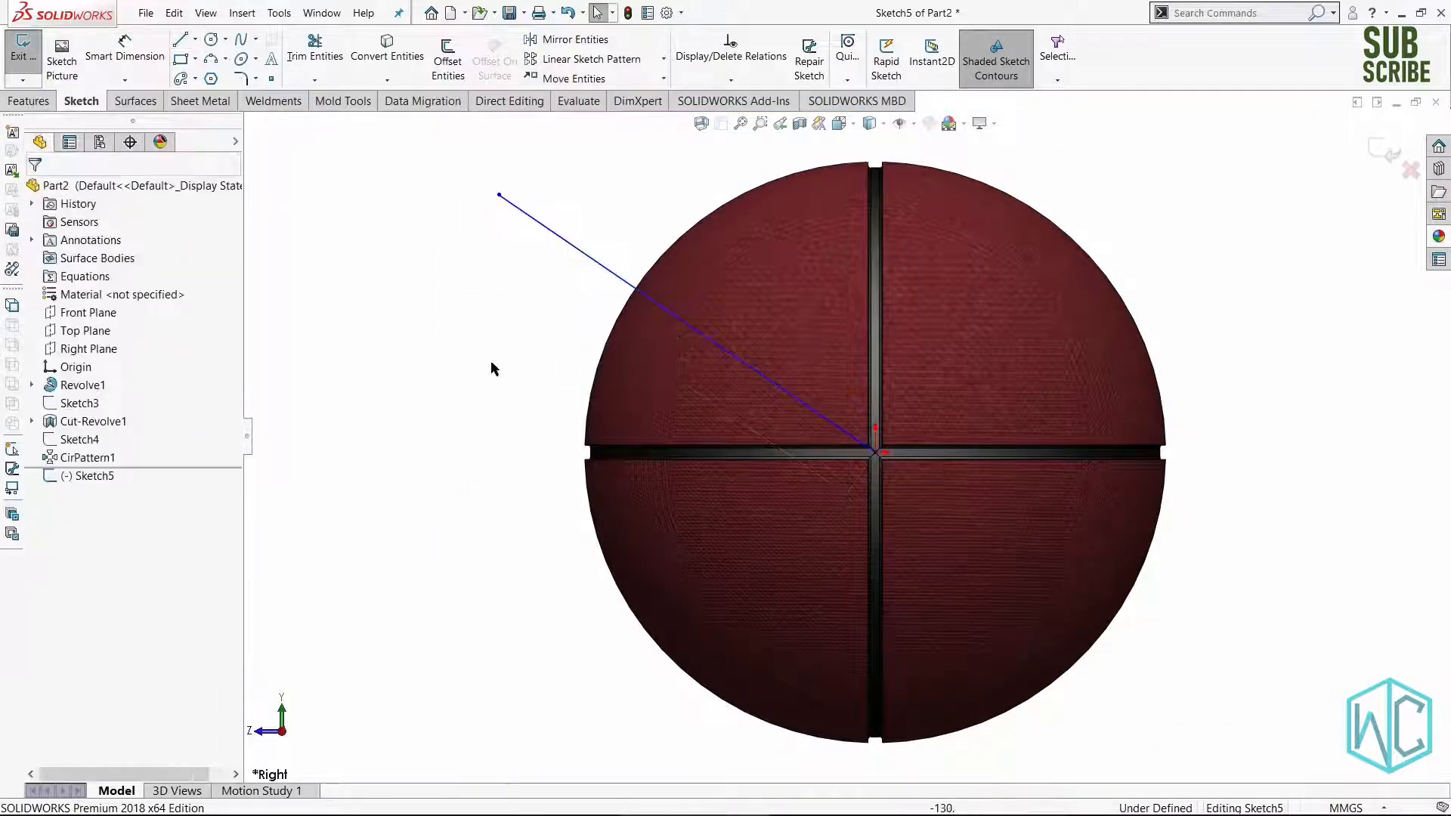
Draw a horizontal construction line about 176 mm long from the origin, on the same side as the slanted line.
right_click_drag(453, 466, 463, 453)
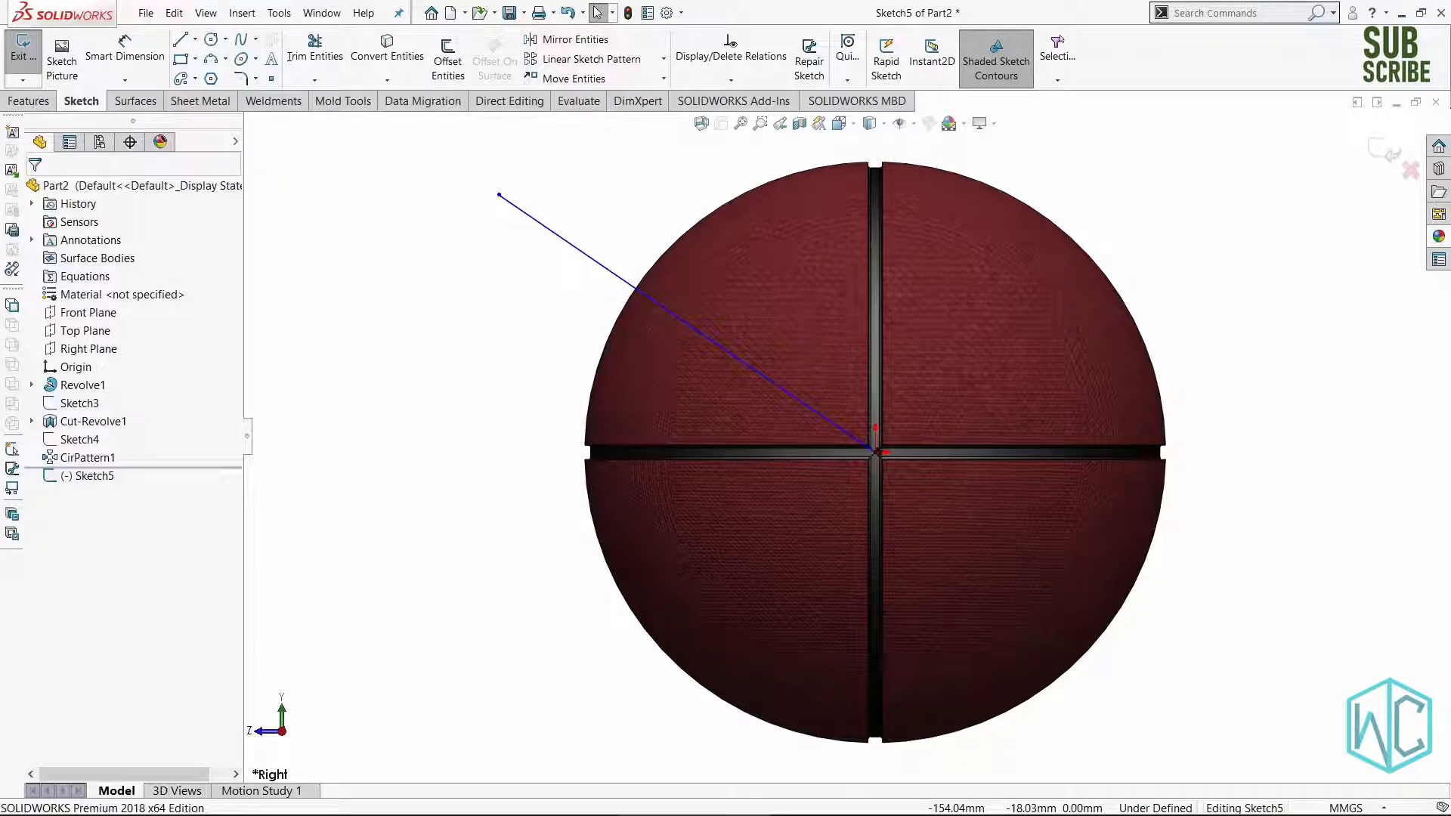
left_click(877, 452)
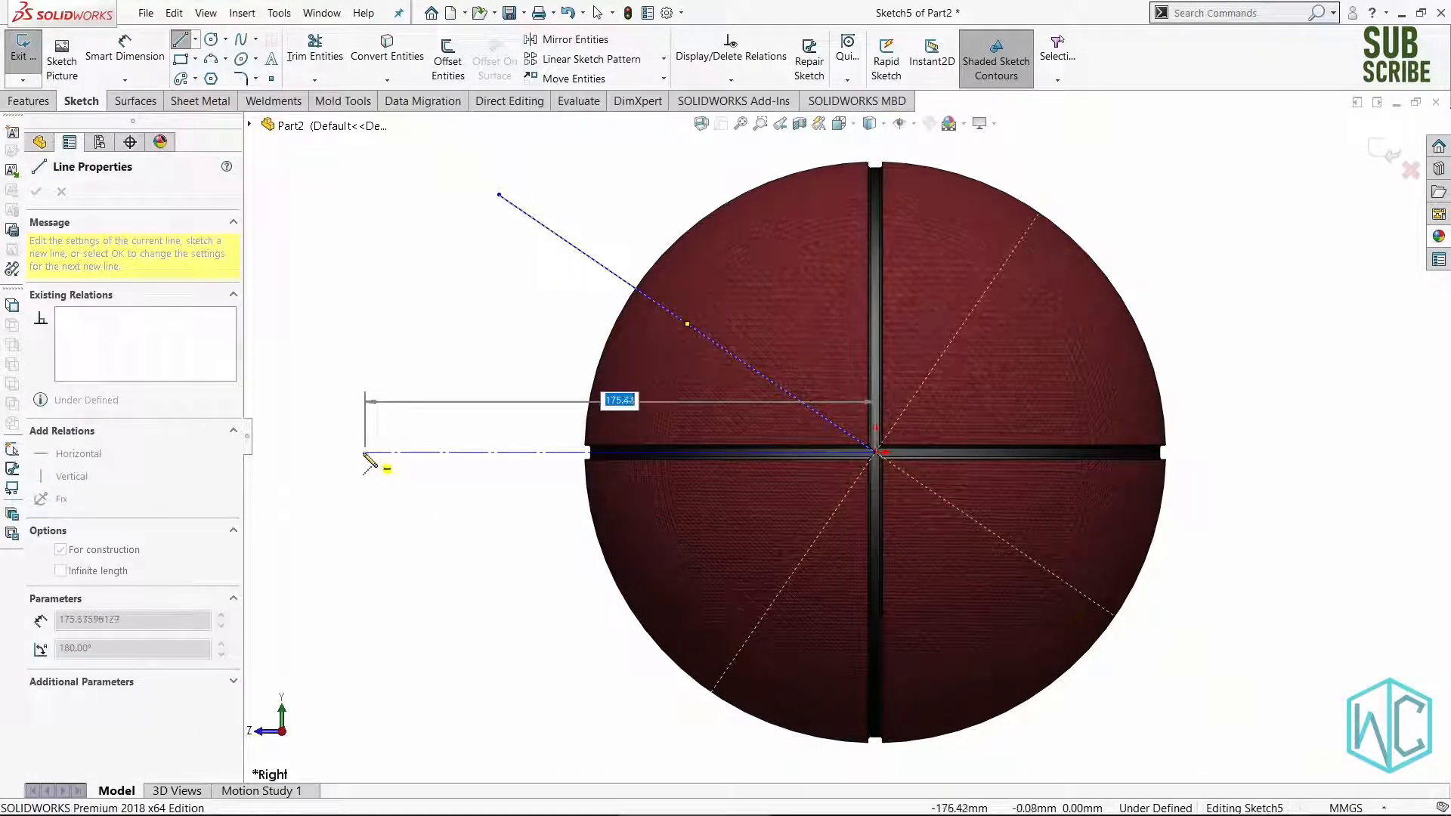
left_click(364, 453)
key("Escape")
Dimension the angle between the slanted line and the construction line to 45° and exit the sketch.
right_click_drag(474, 591, 448, 458)
left_click(447, 453)
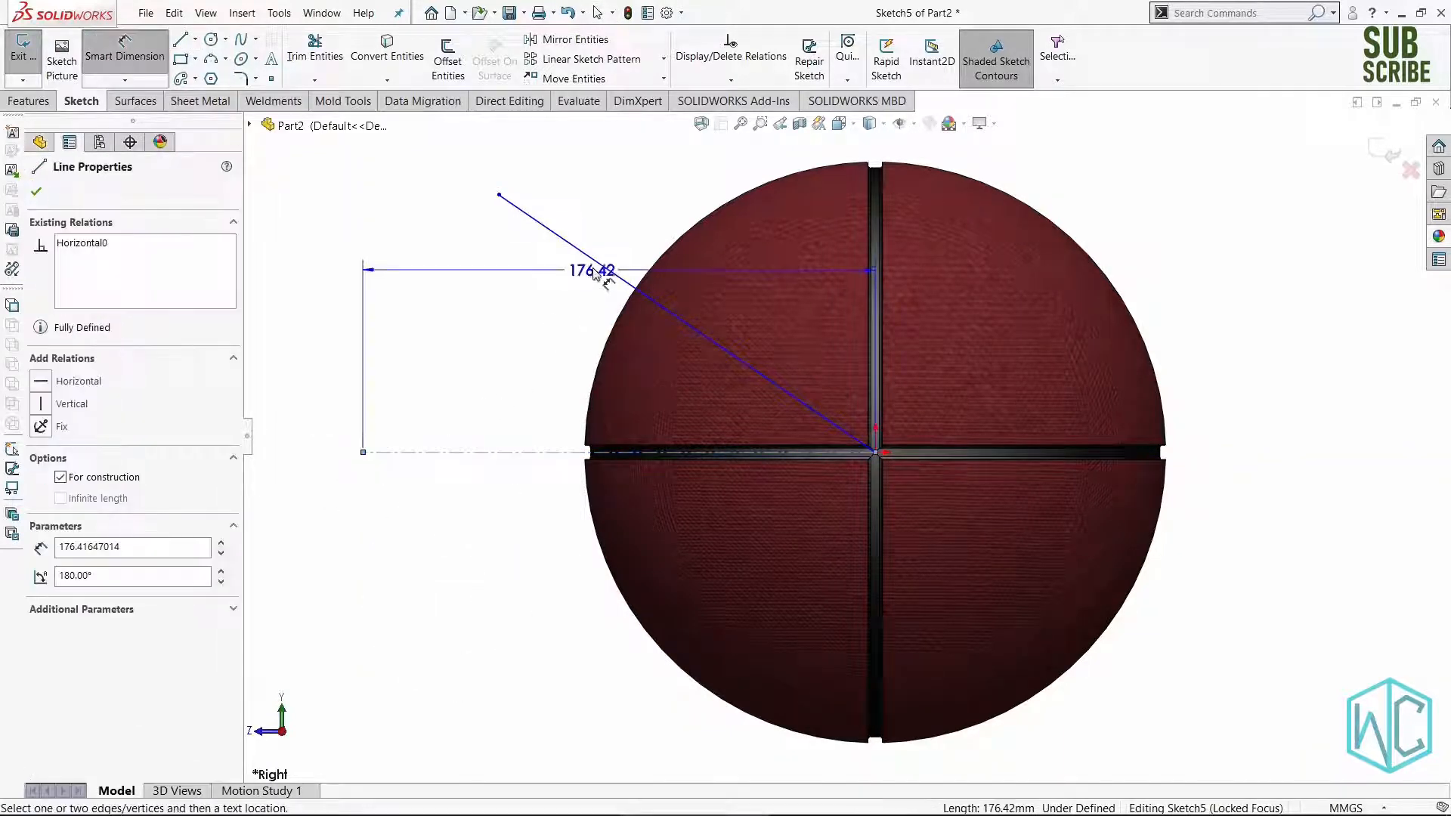
left_click(599, 273)
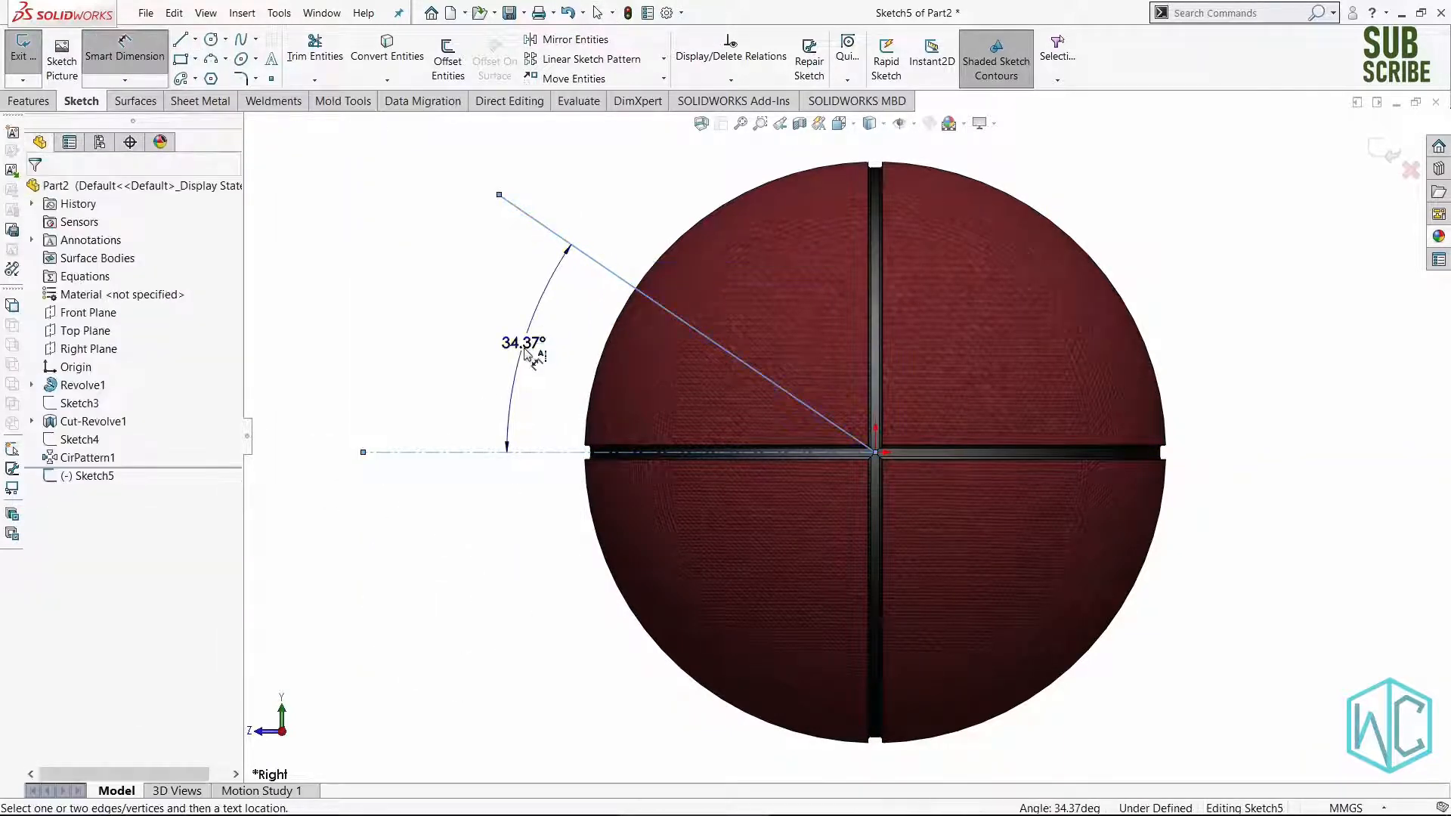
left_click(527, 352)
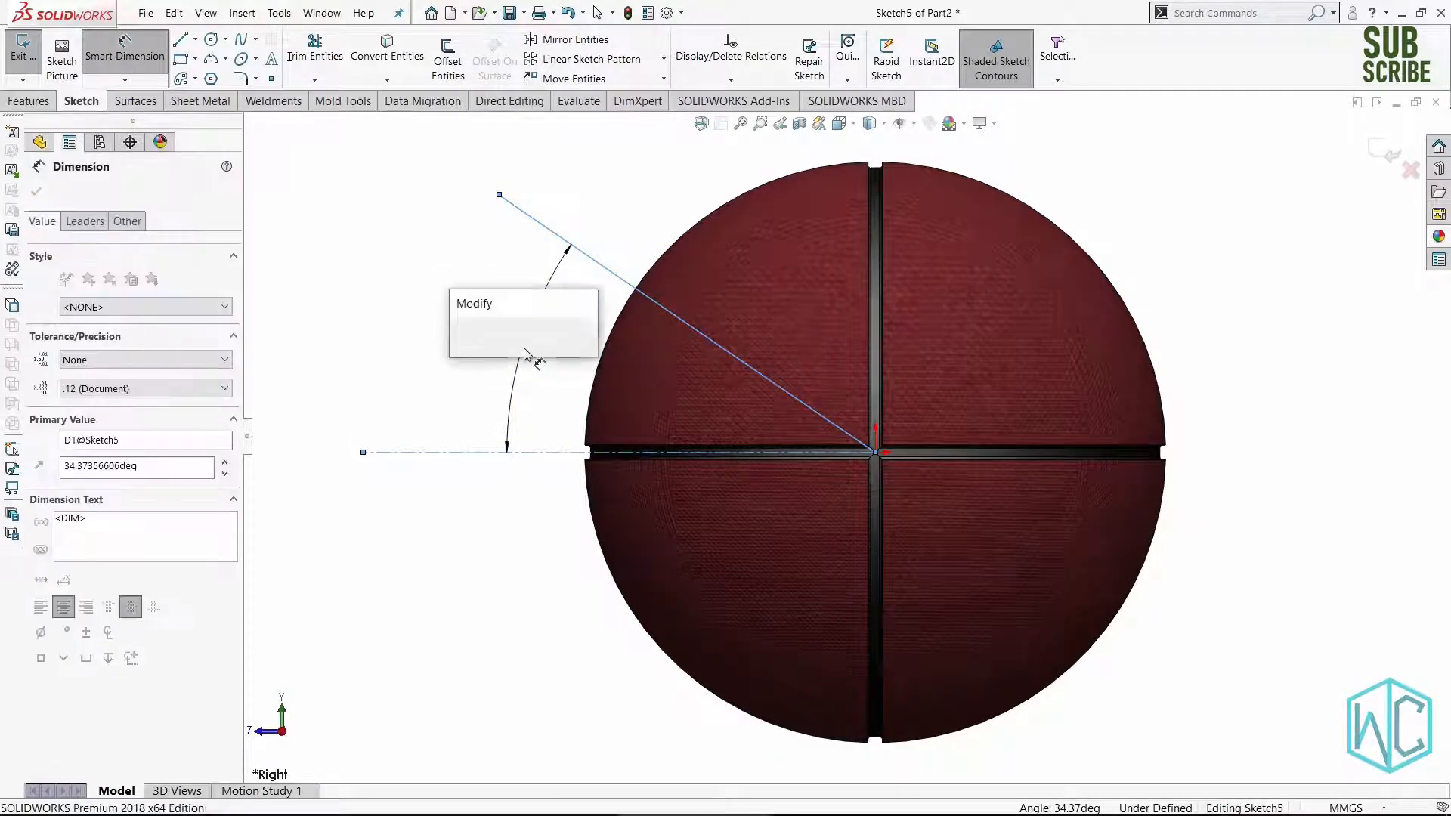
key("Return")
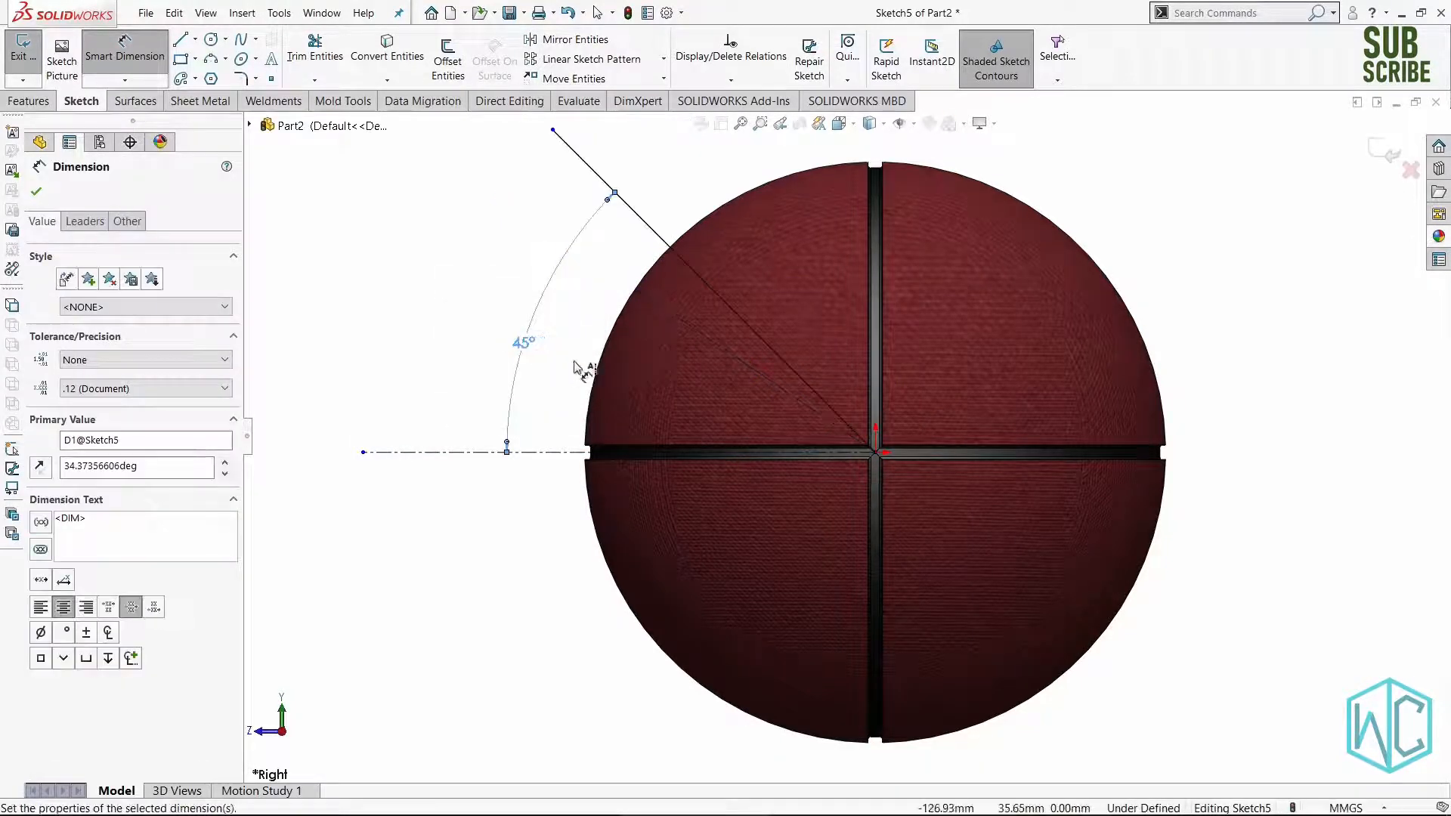
left_click(1380, 149)
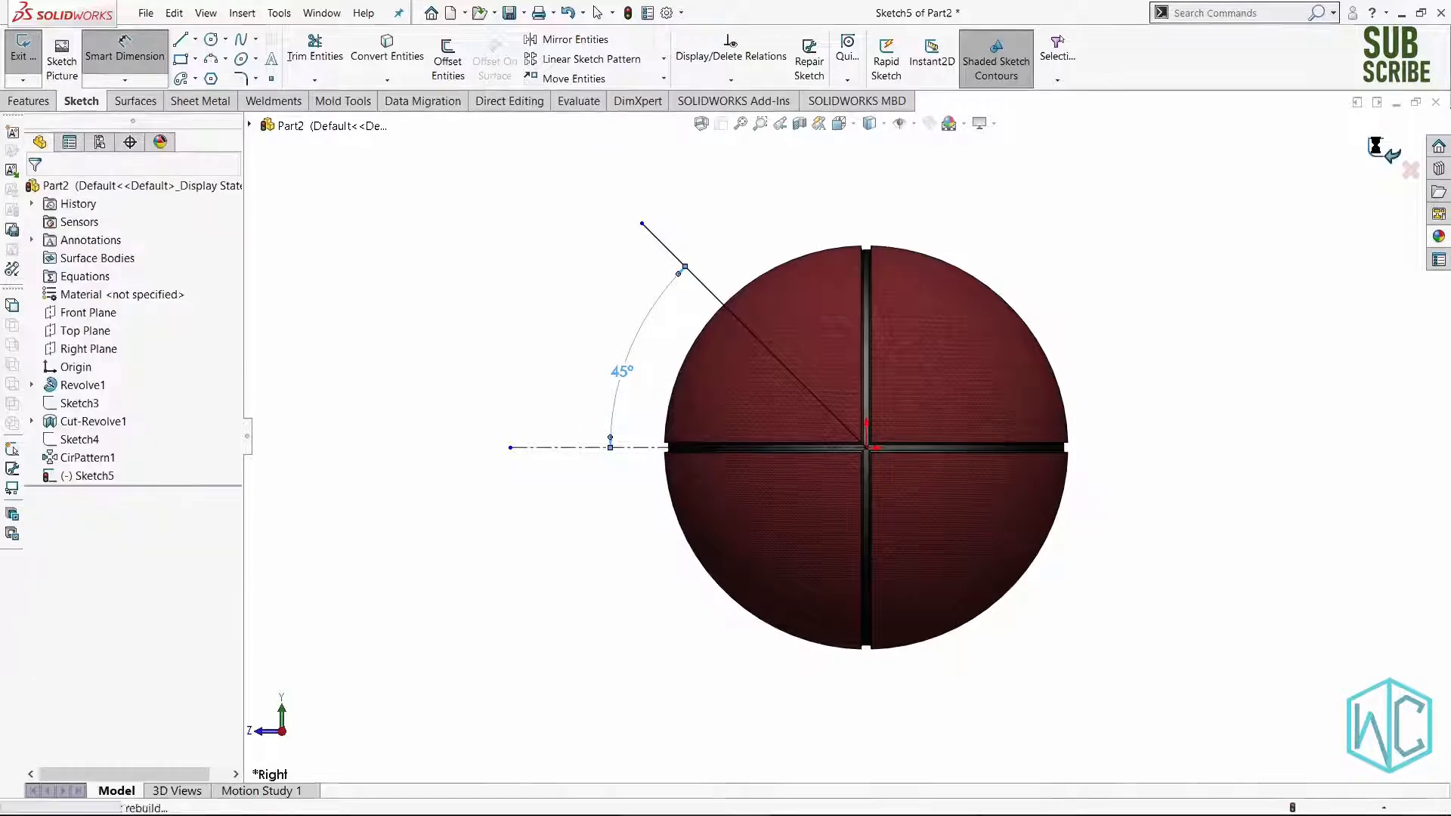
Create a reference plane perpendicular to the 45° line and tangent to the ball face it passes through.
mouse_move(741, 344)
middle_mouse_down()
mouse_move(851, 356)
mouse_move(1004, 447)
mouse_move(1057, 351)
middle_mouse_up()
scroll(1058, 351, "down", 3)
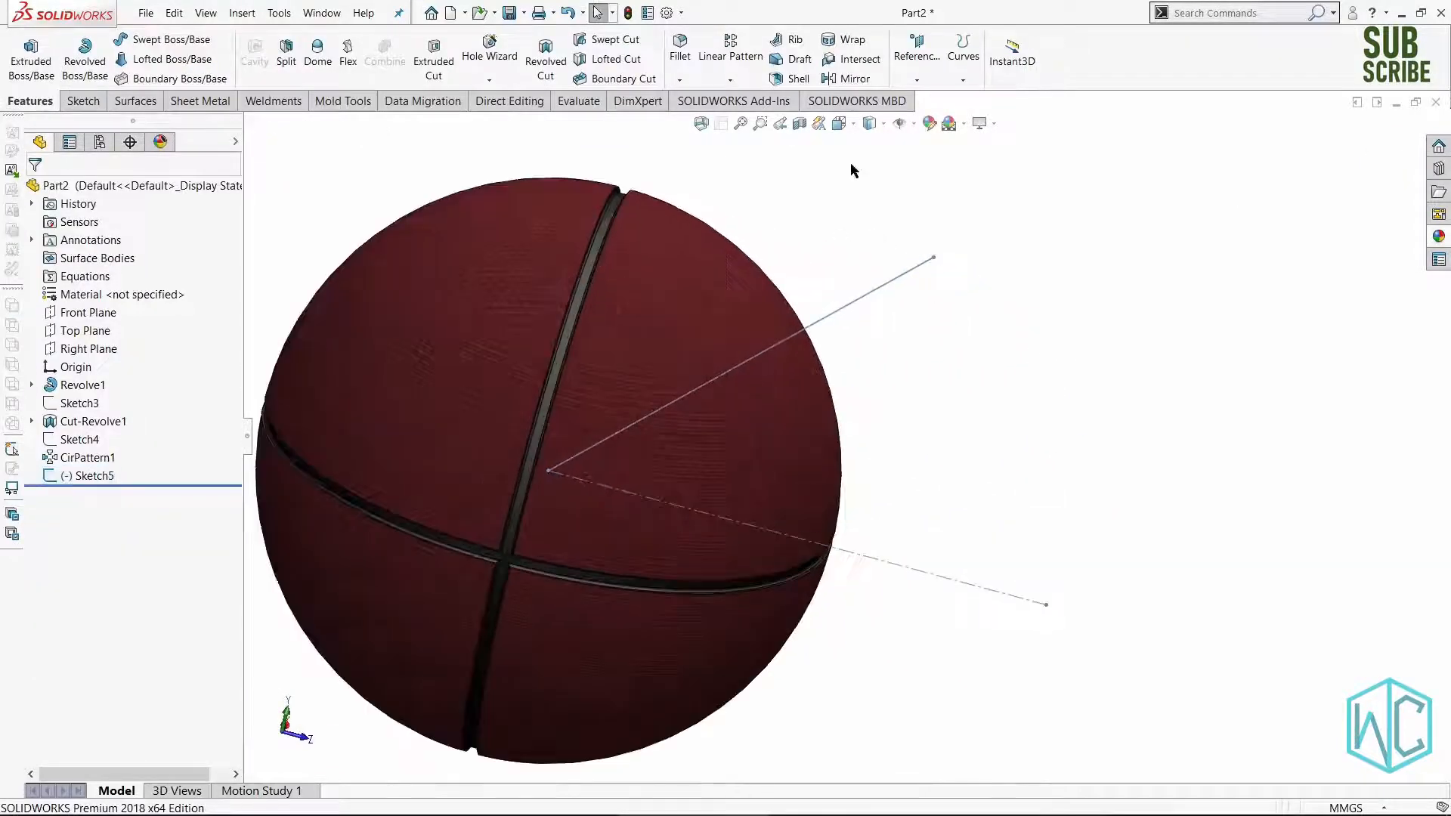
left_click(932, 65)
left_click(923, 99)
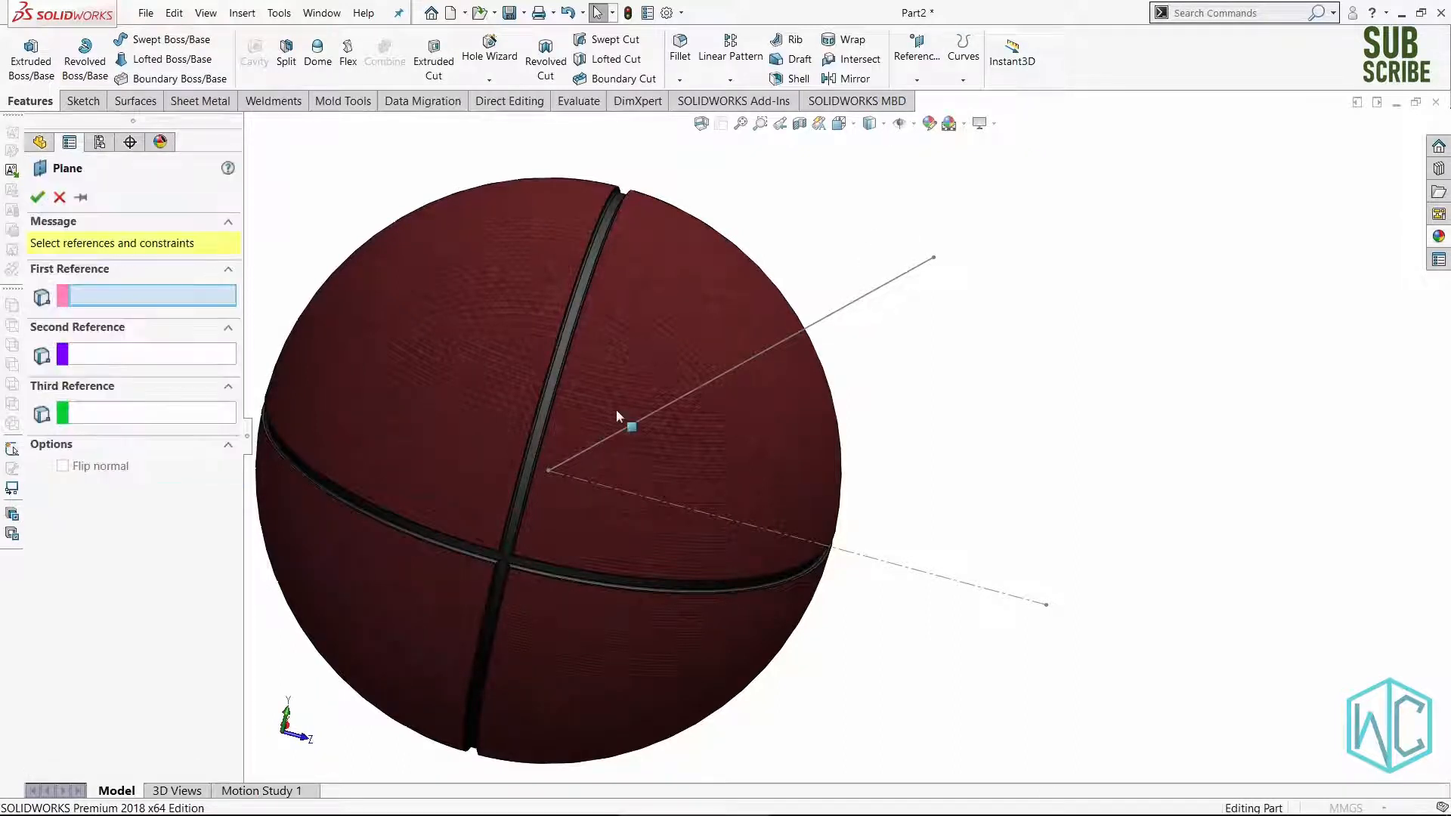
left_click(883, 296)
left_click(790, 385)
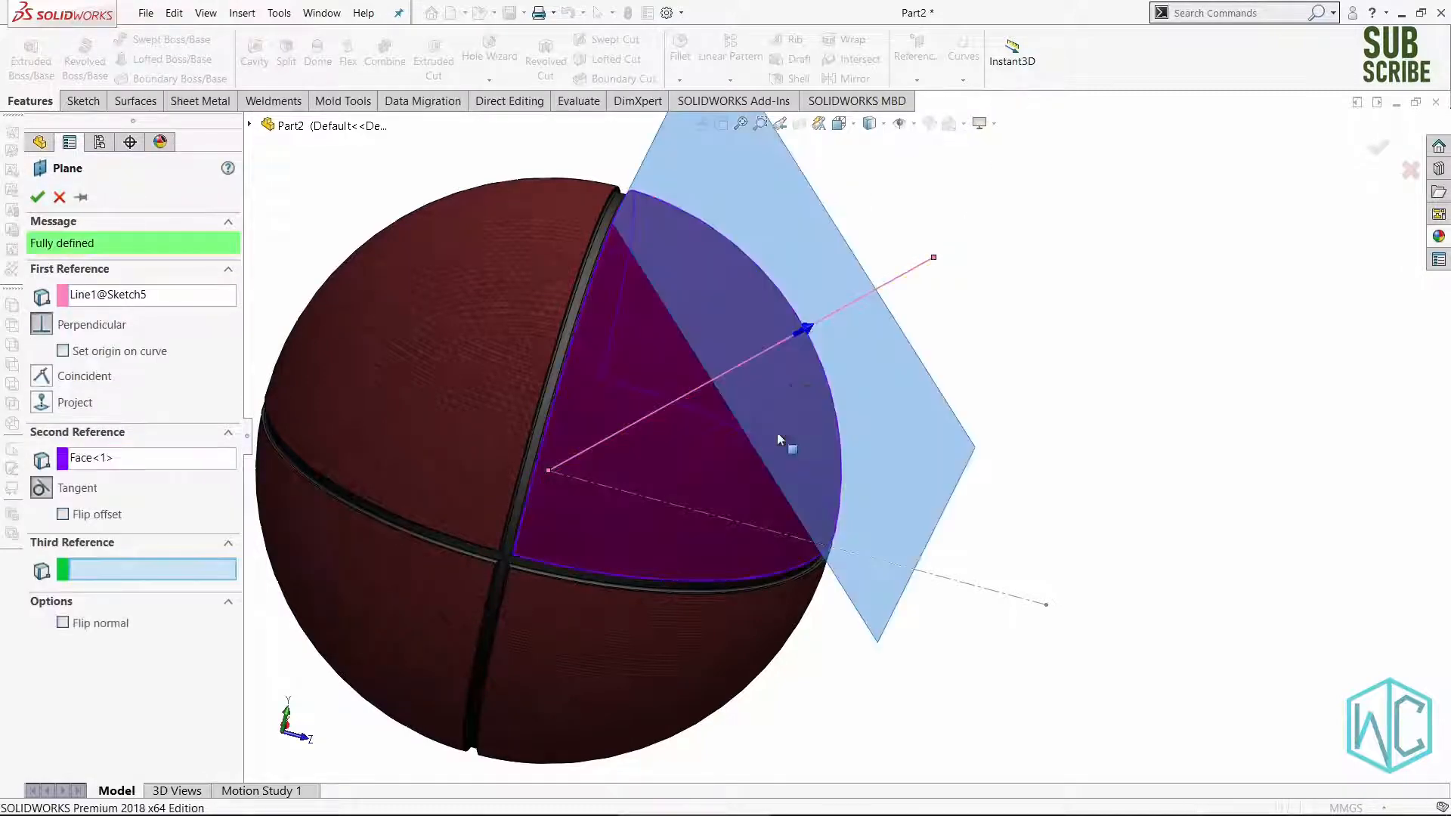
scroll(777, 438, "up", 3)
middle_click_drag(737, 455, 651, 583)
left_click(35, 198)
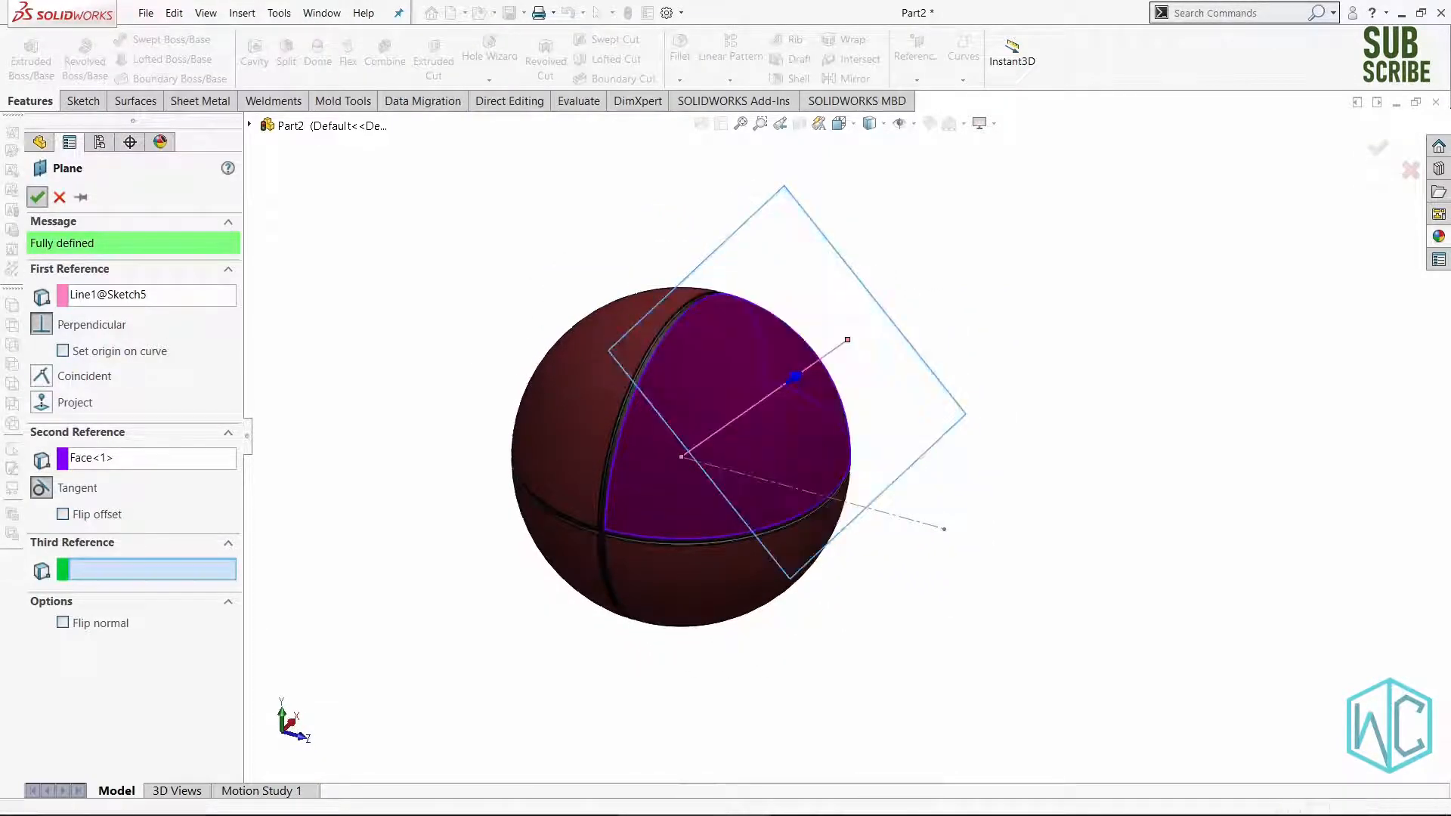
Start a sketch on Plane1 and draw a horizontal midpoint line about 283 mm long centred on the origin.
scroll(862, 408, "down", 5)
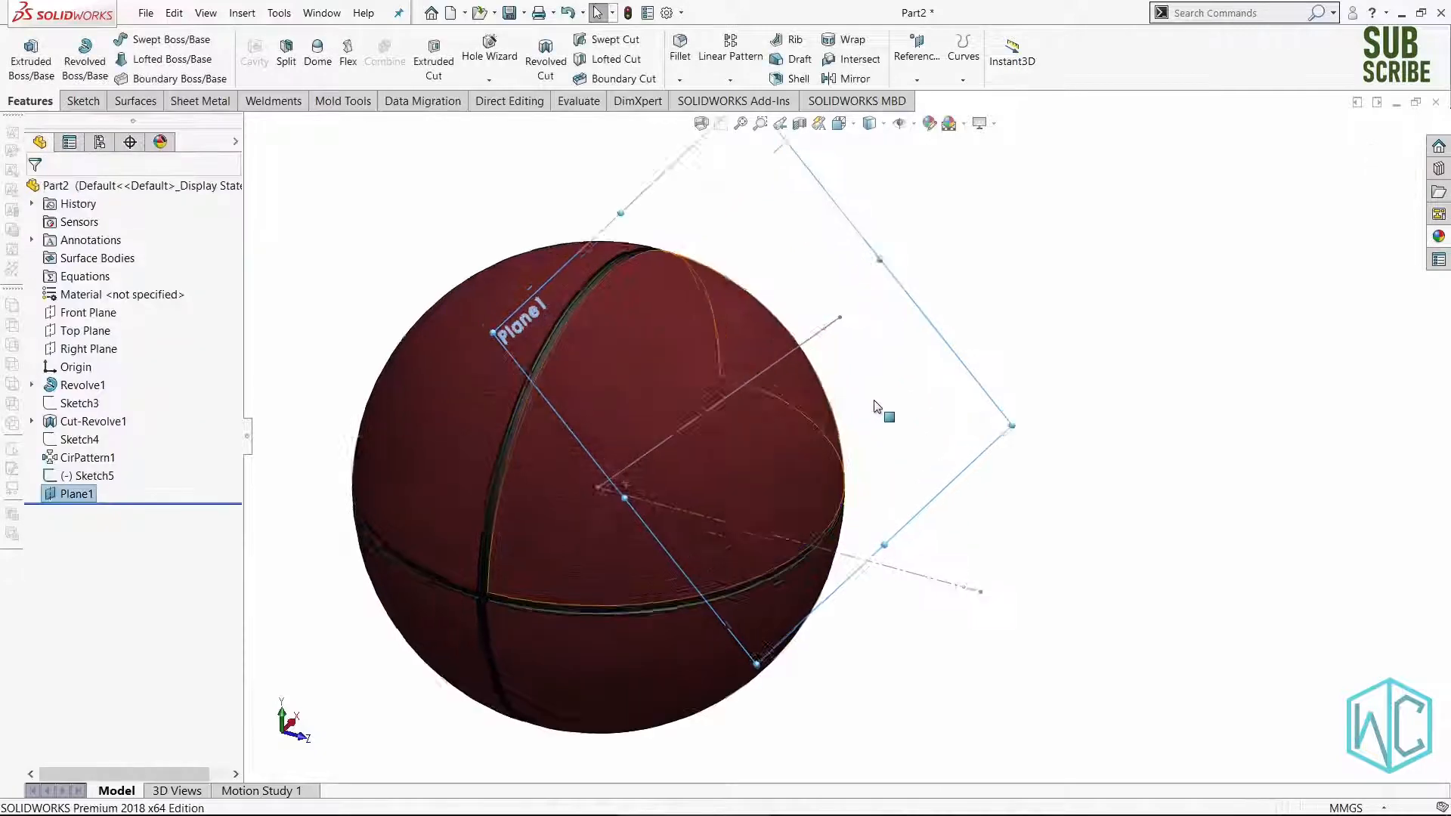
right_click(871, 399)
left_click(906, 375)
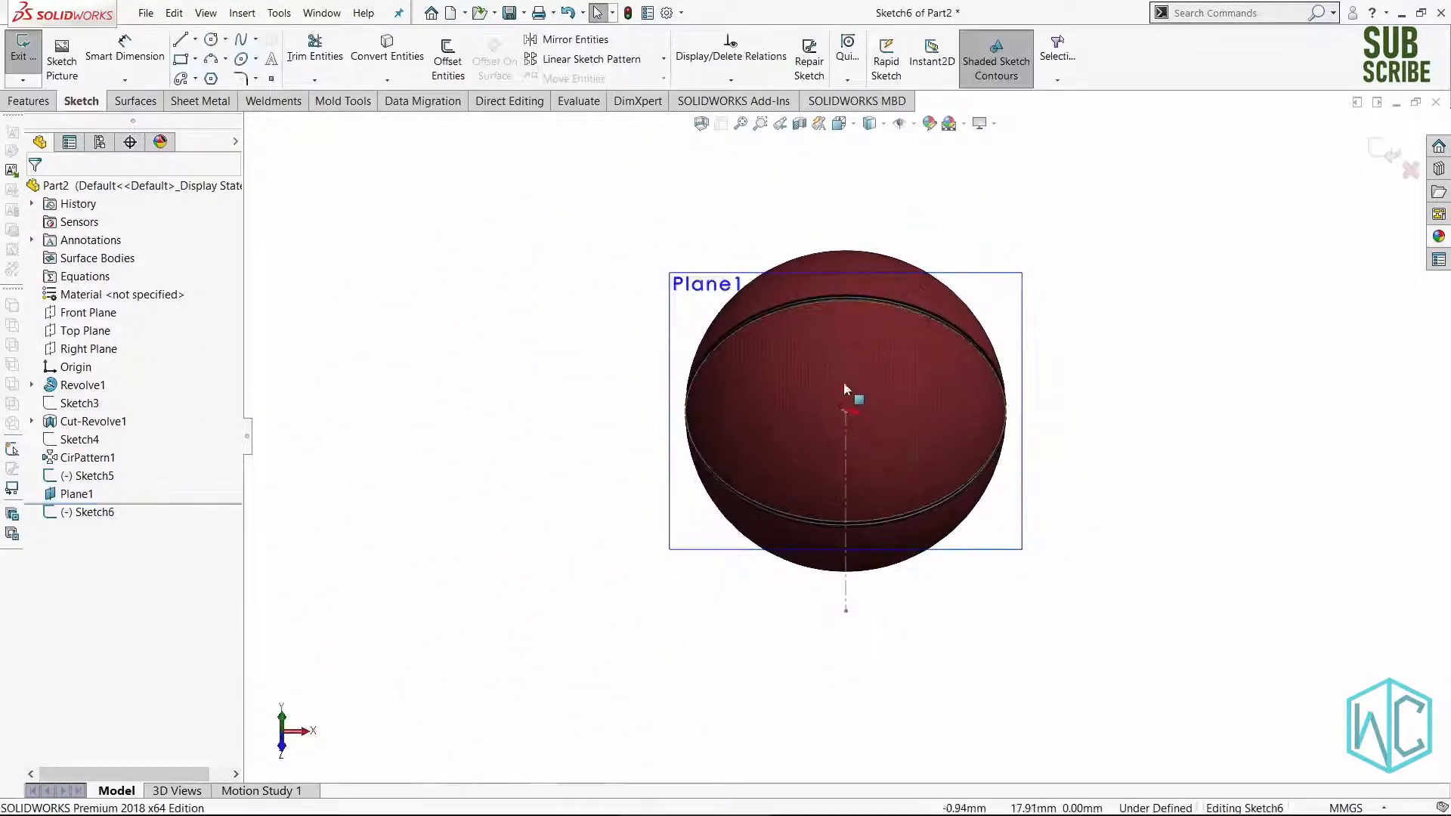
scroll(848, 385, "down", 2)
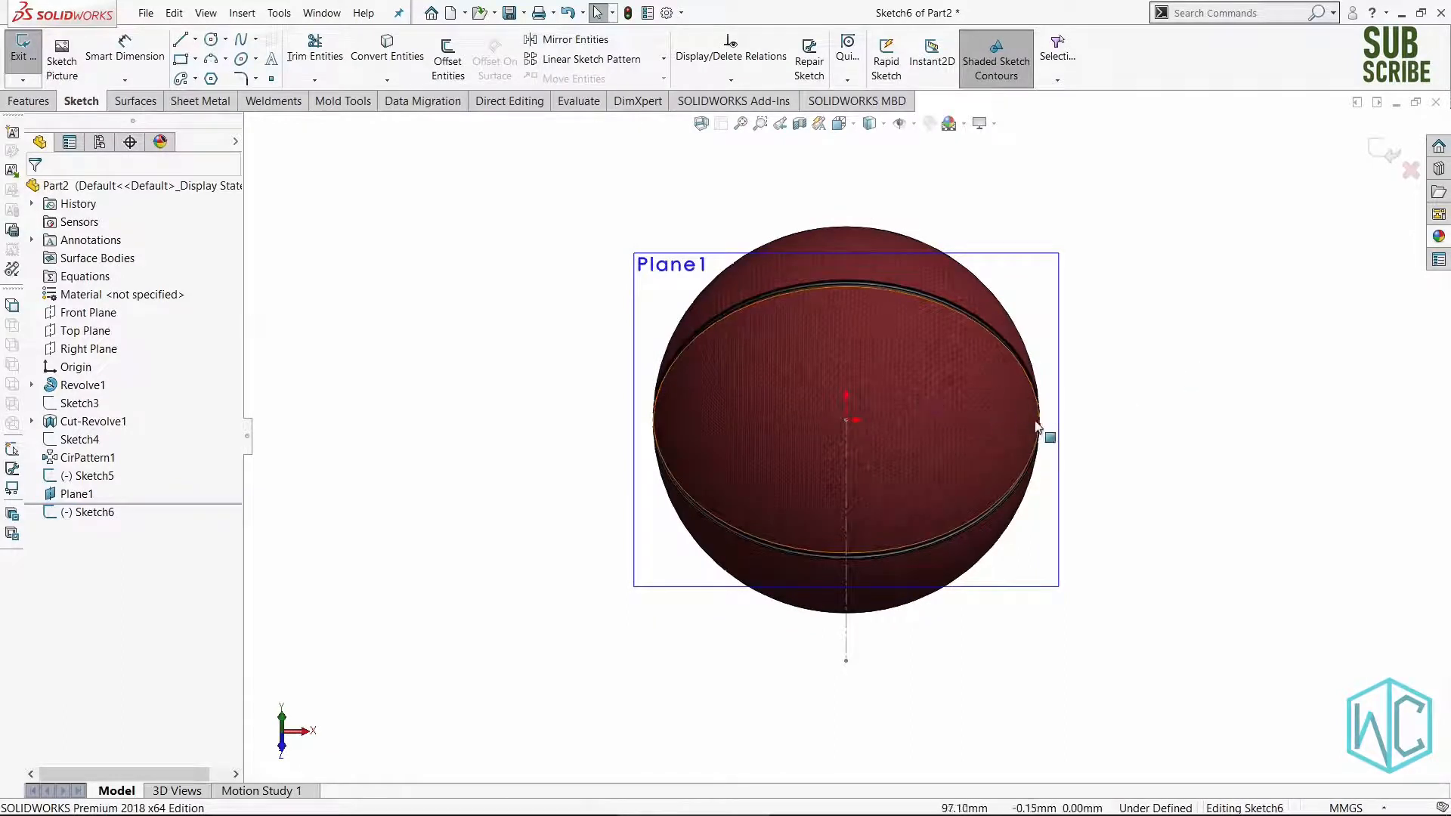
scroll(971, 397, "down", 2)
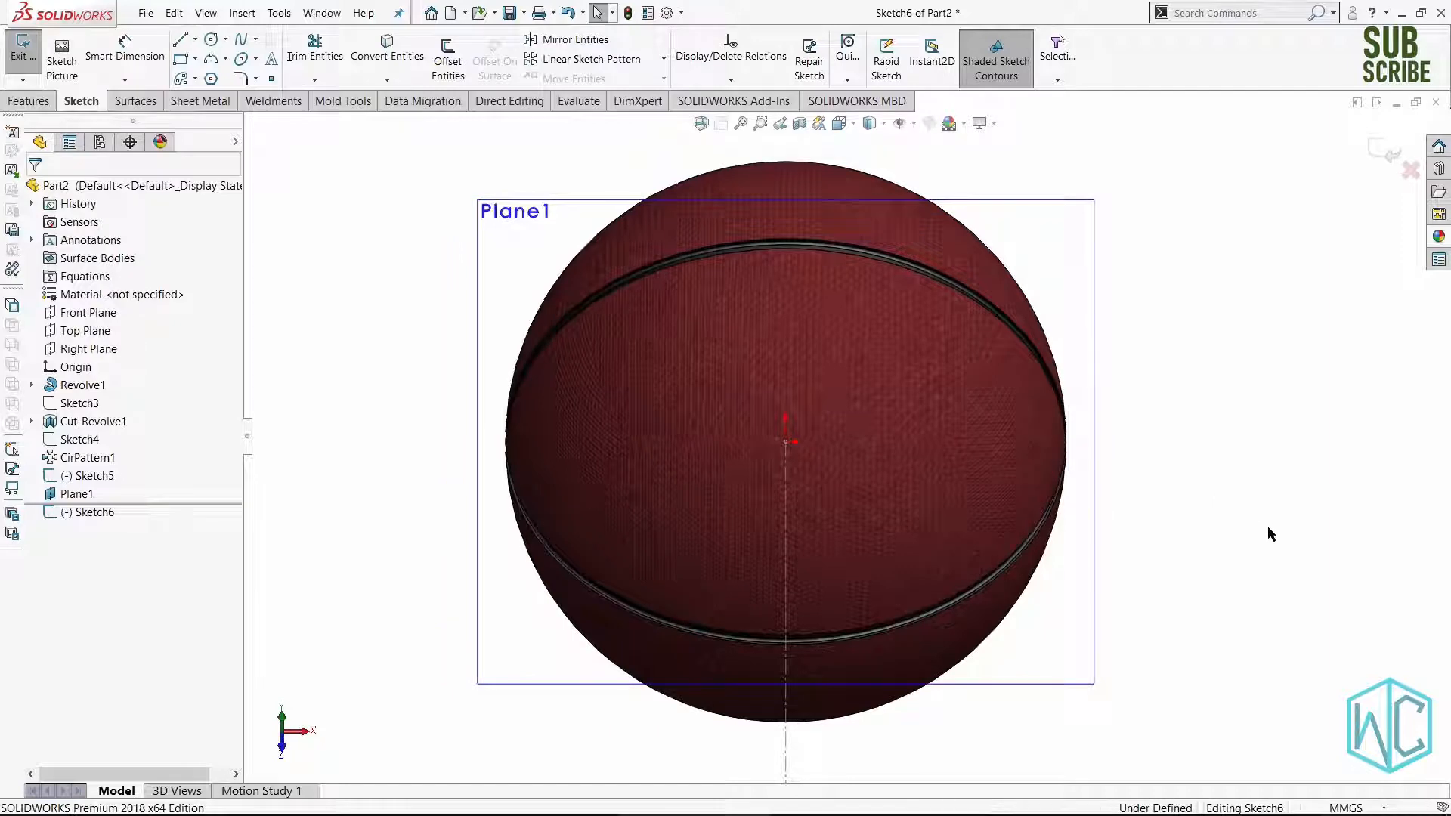
right_click_drag(1267, 528, 1186, 521)
scroll(747, 443, "down", 1)
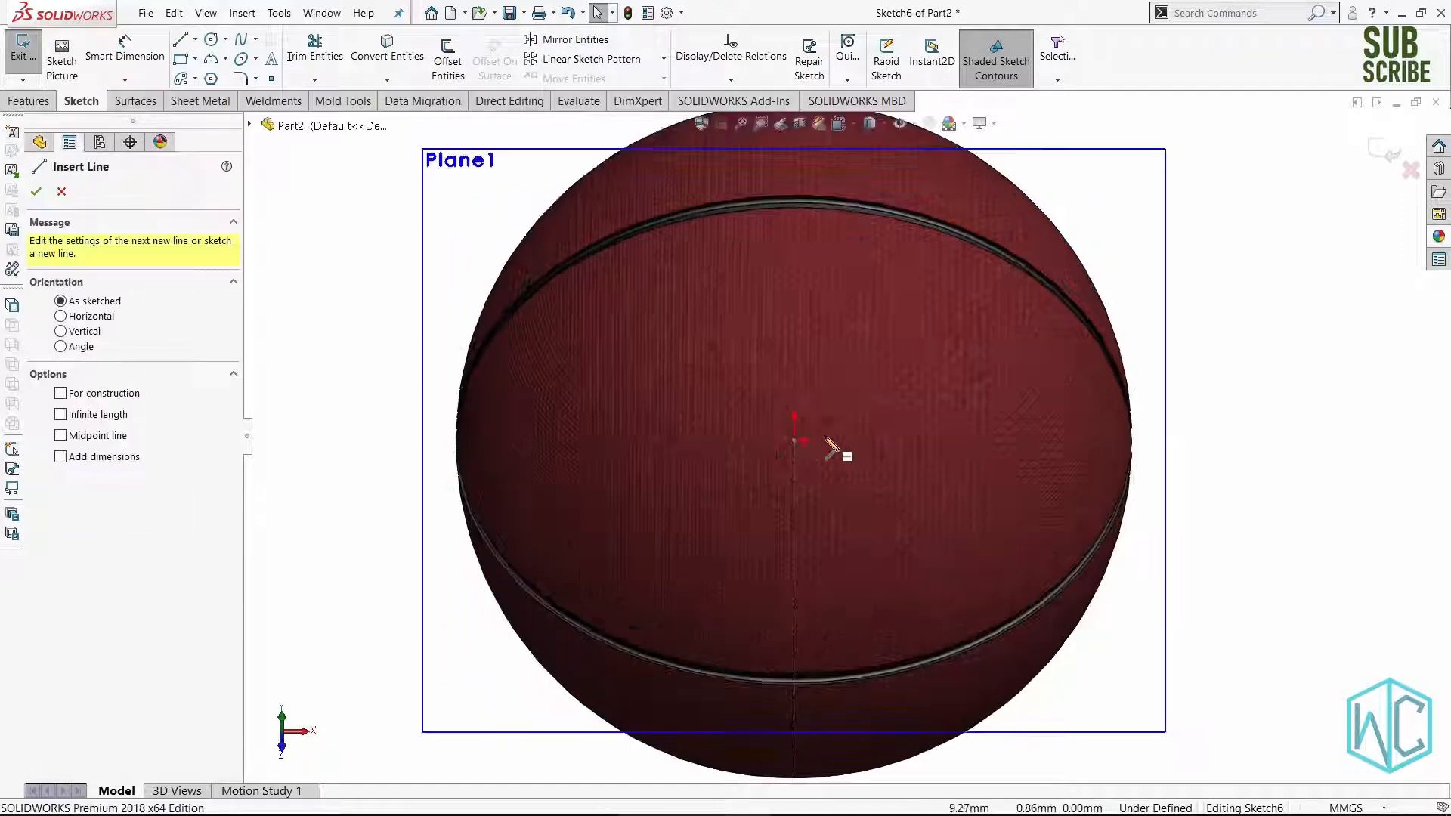
scroll(1266, 469, "up", 1)
right_click_drag(1274, 494, 1211, 454)
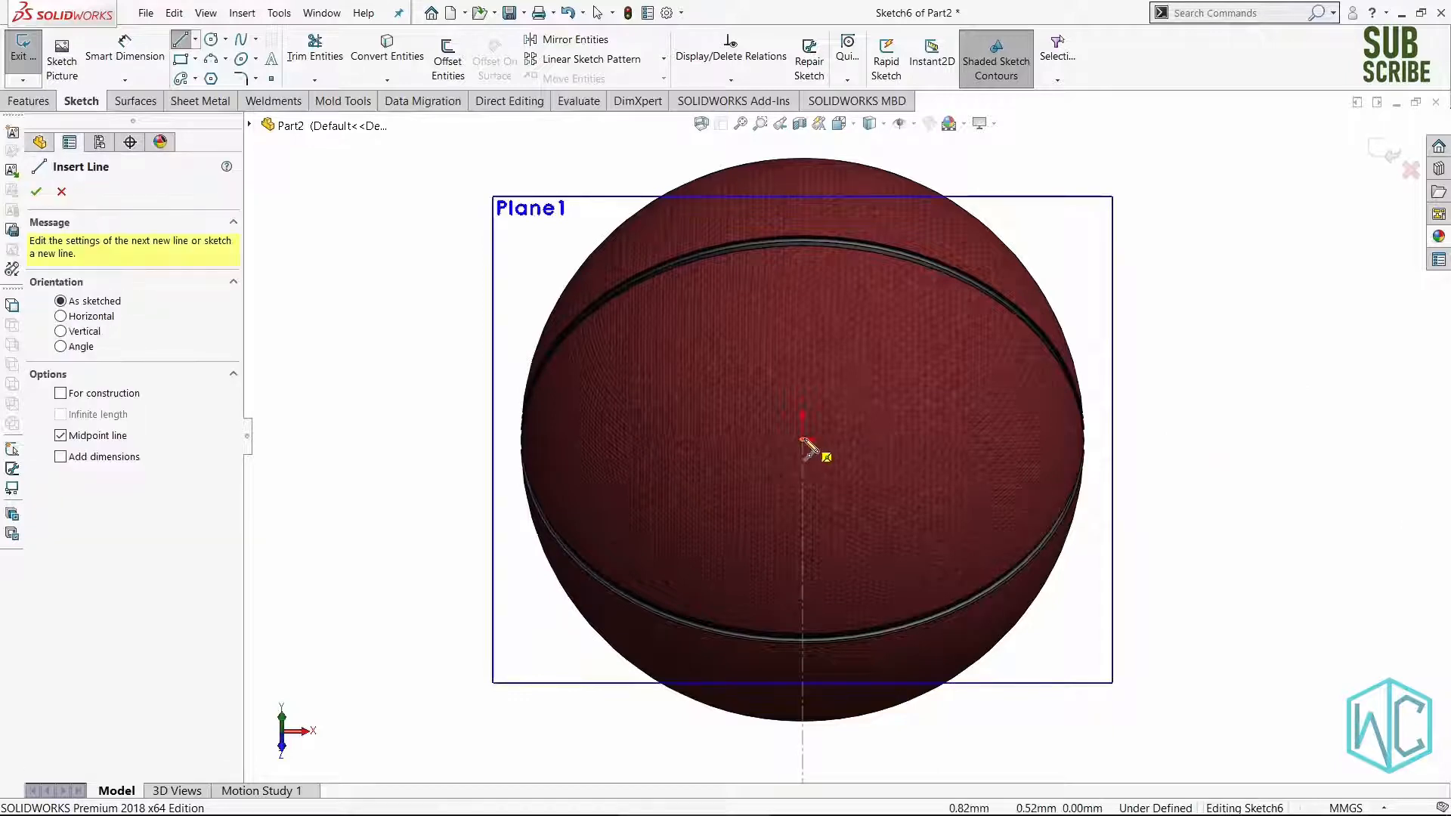
left_click(806, 439)
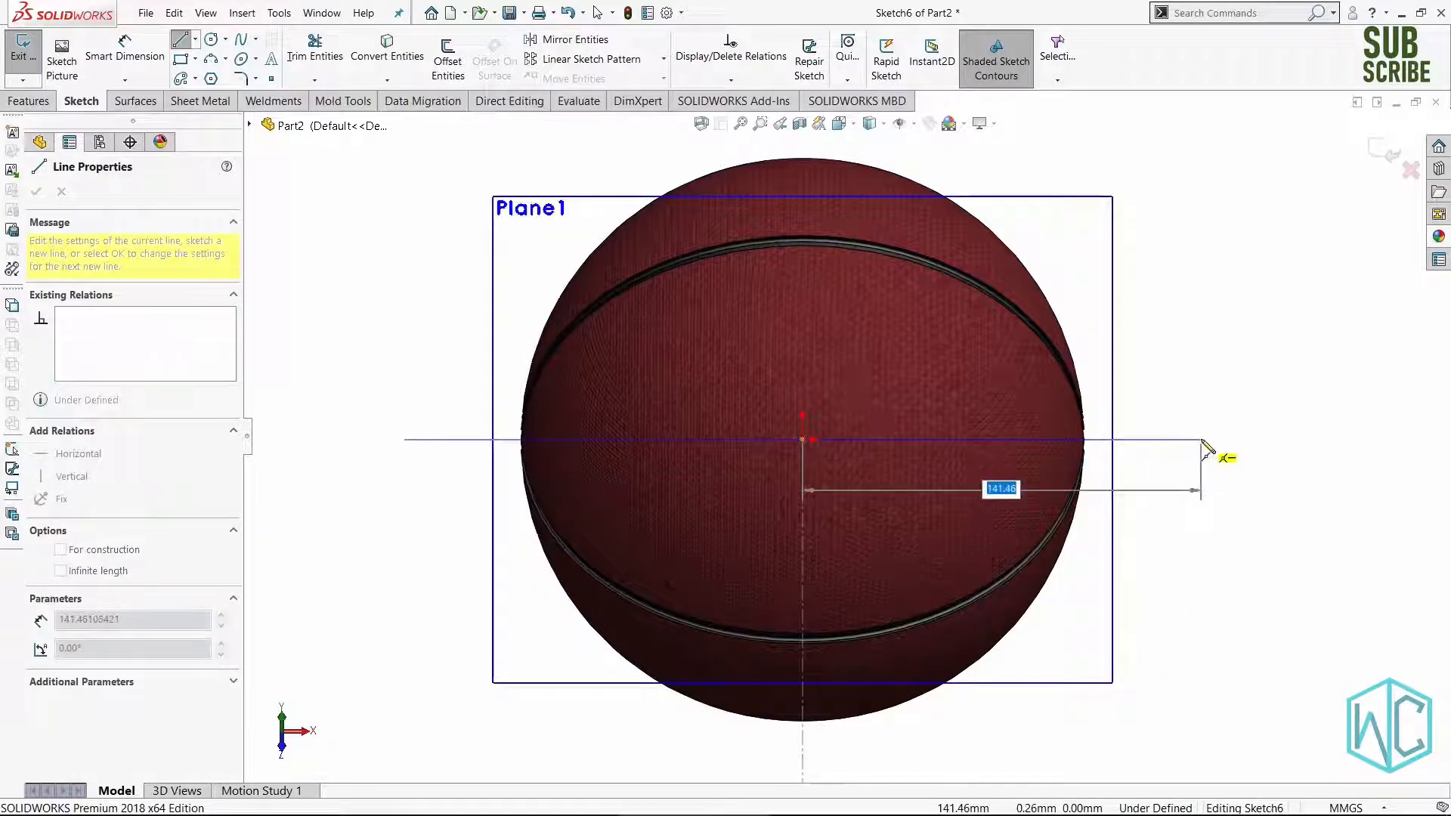
left_click(1201, 440)
key("Escape")
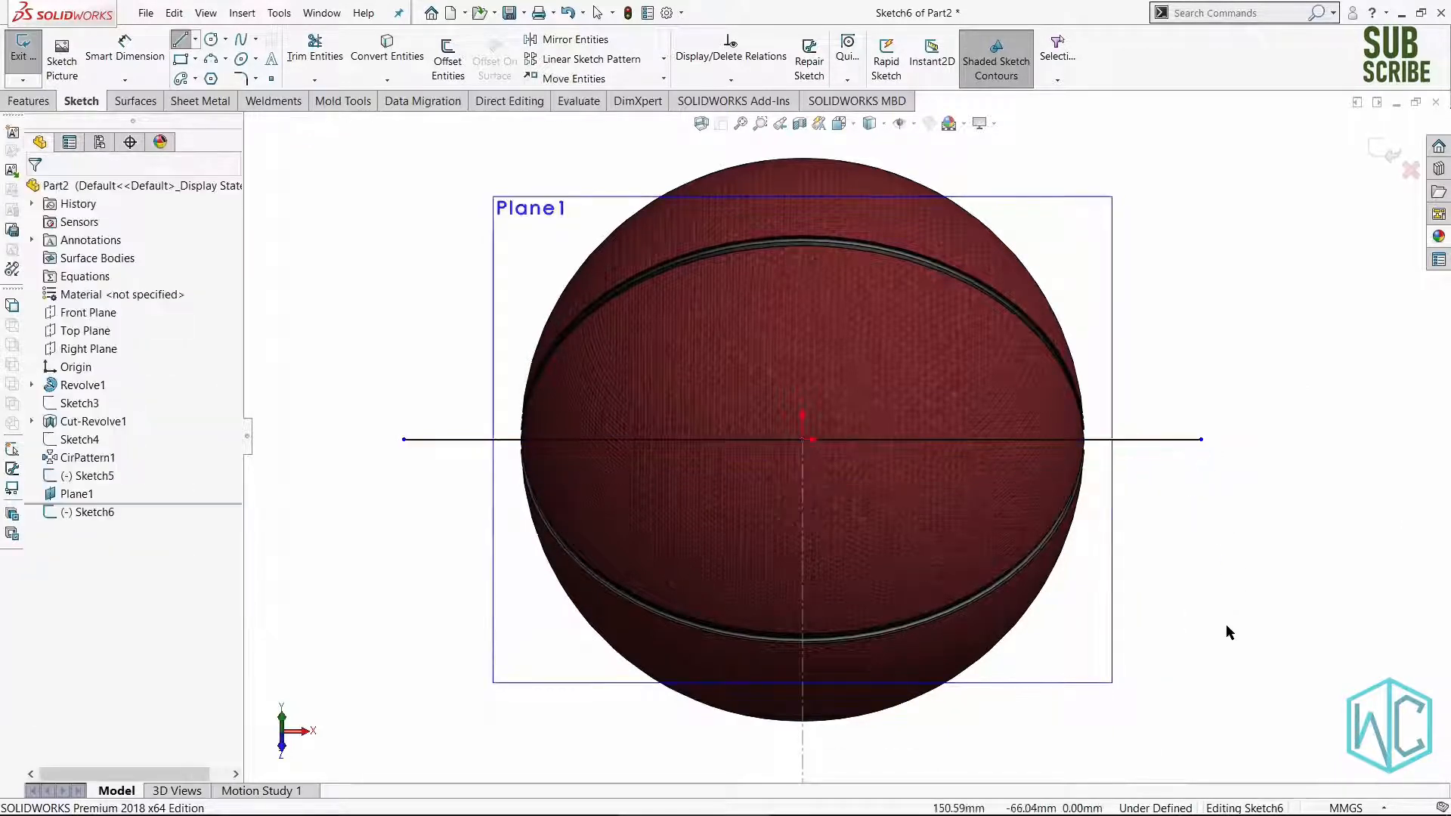
Dimension the horizontal midpoint line to a length of 170 mm.
right_click_drag(1226, 624, 1231, 564)
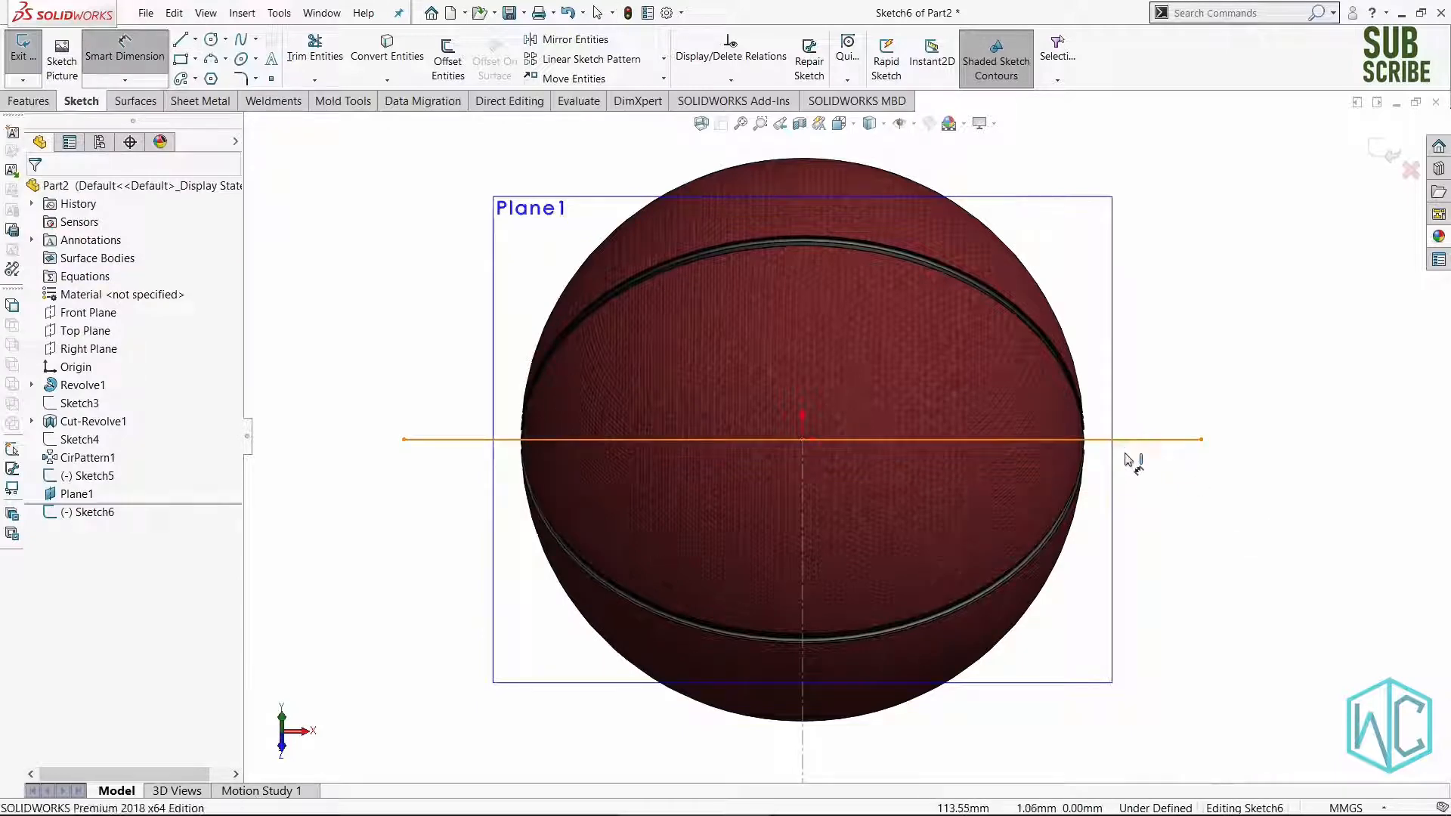
left_click(1128, 446)
left_click(1166, 572)
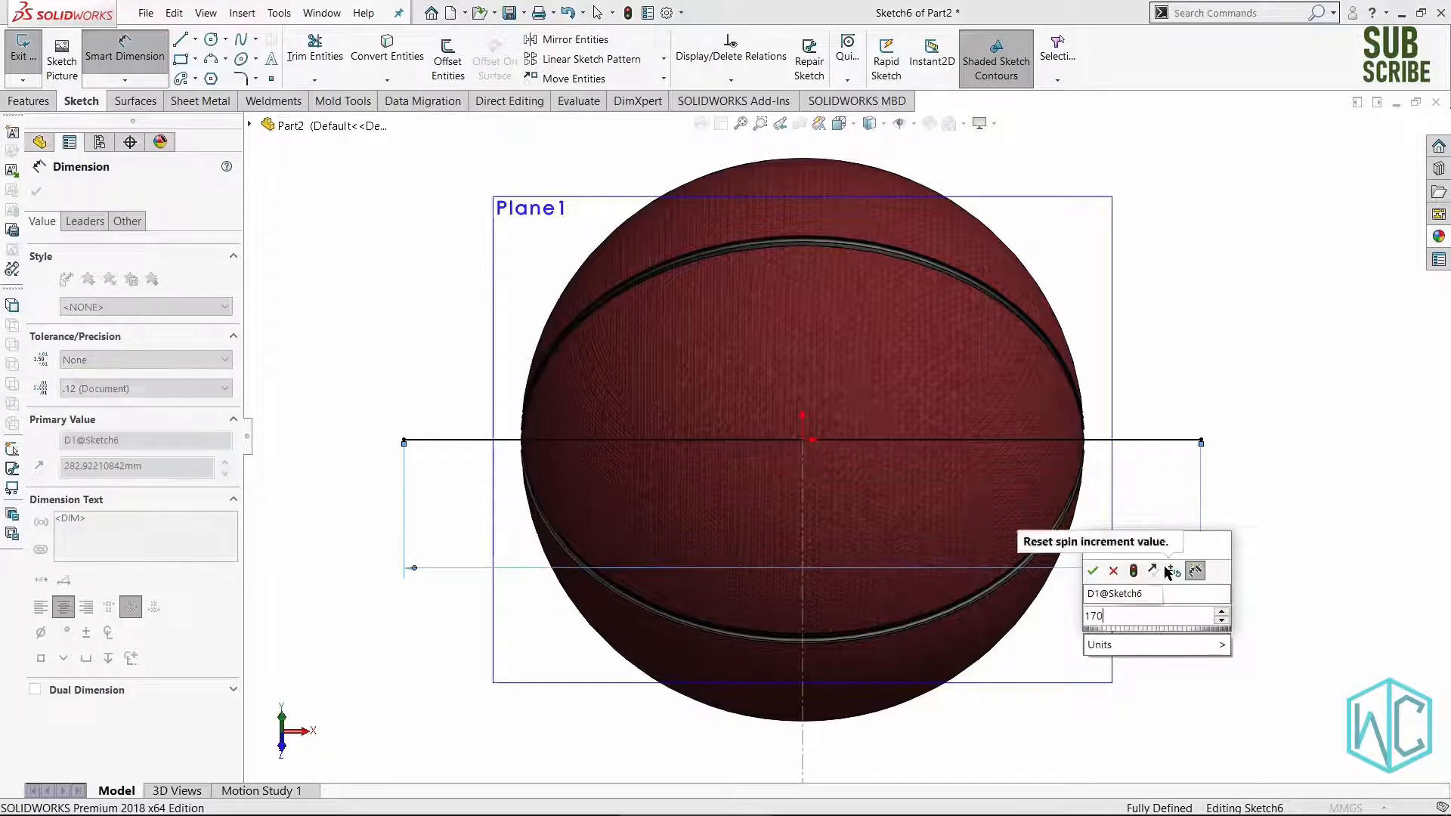
key("Return")
Offset the 170 mm line downward by 2.5 mm, keeping the offset dimension.
scroll(1053, 413, "down", 4)
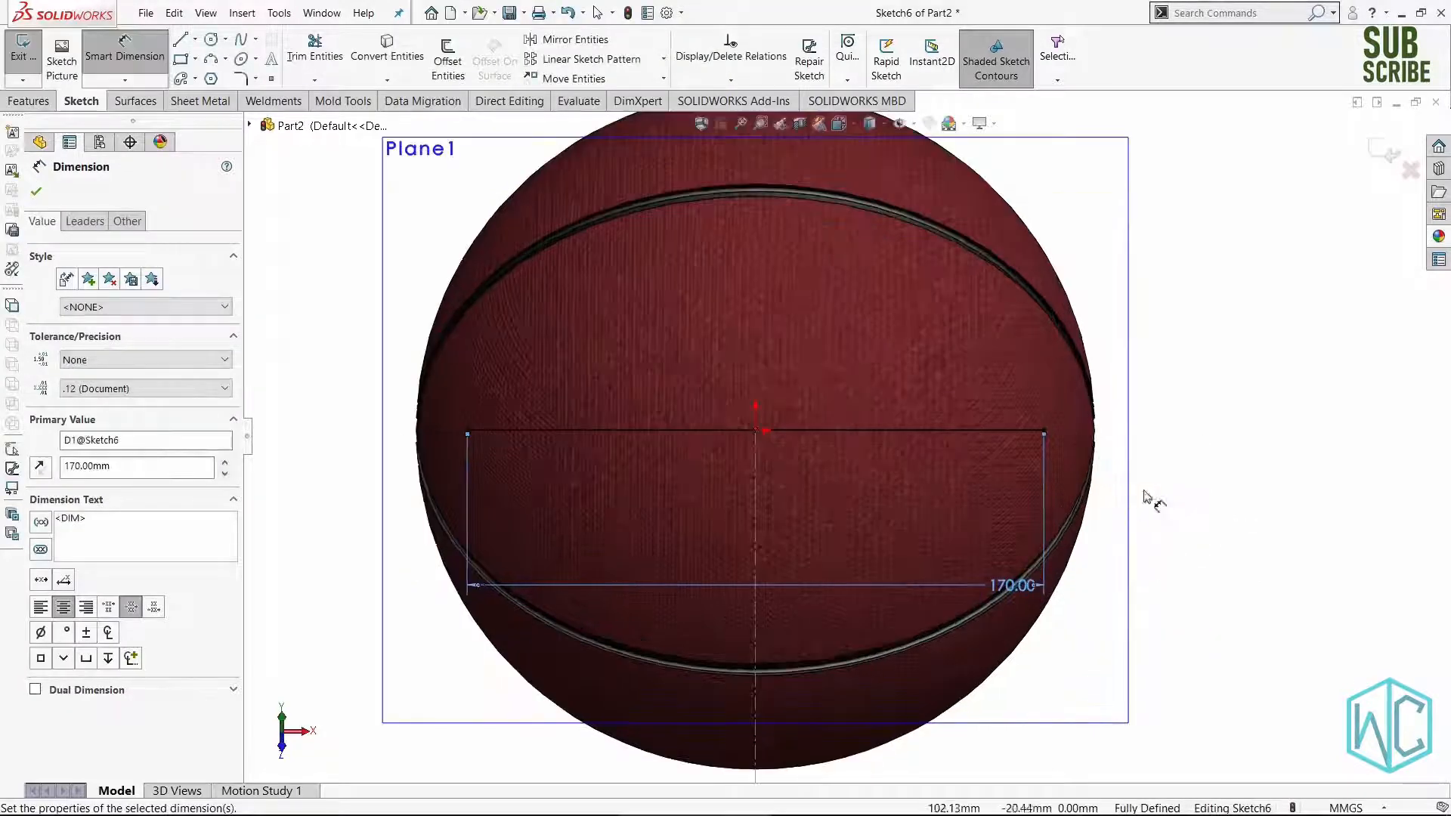
scroll(1100, 410, "down", 1)
right_click_drag(1192, 421, 1258, 462)
scroll(710, 444, "down", 1)
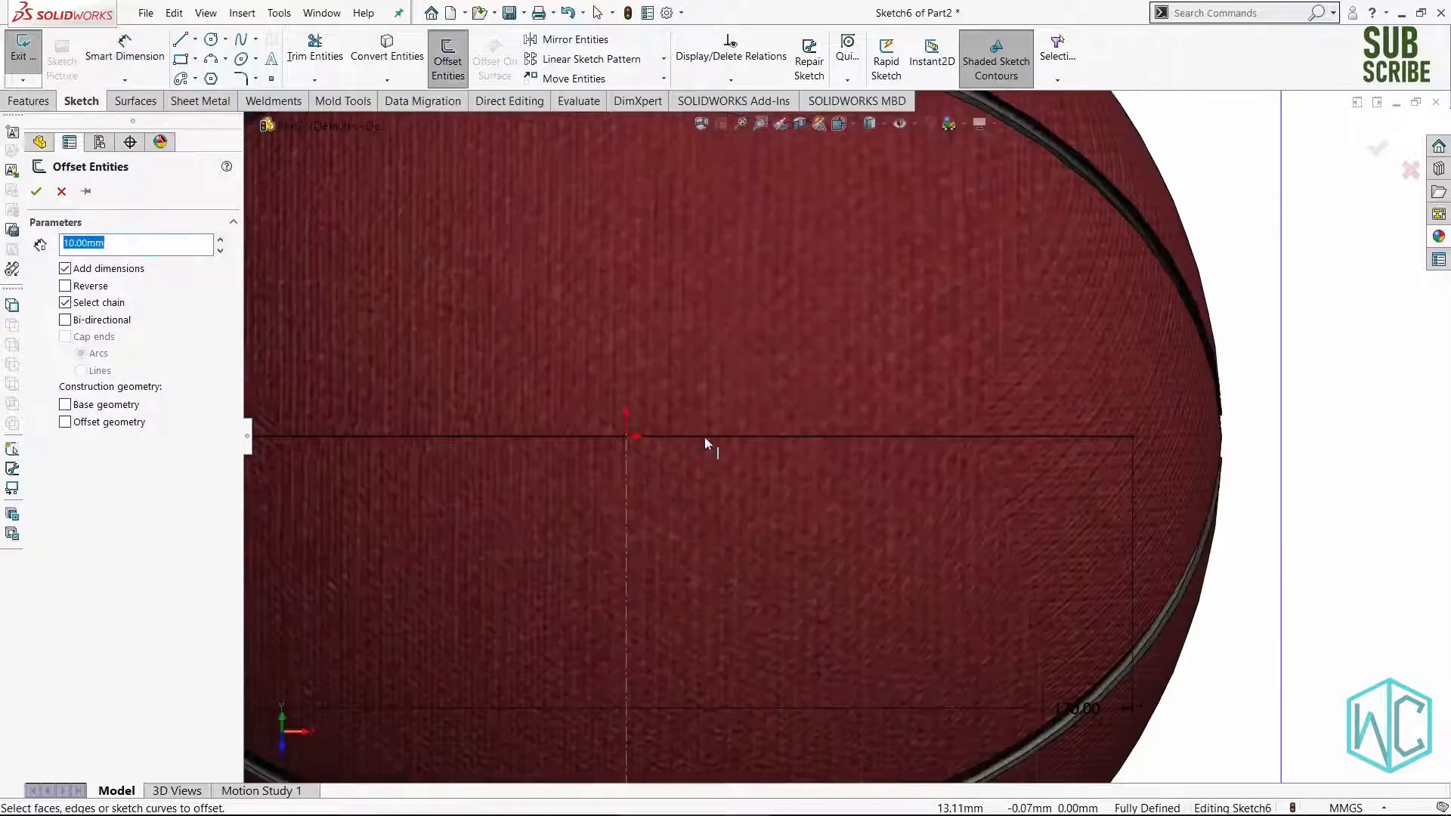
left_click(704, 436)
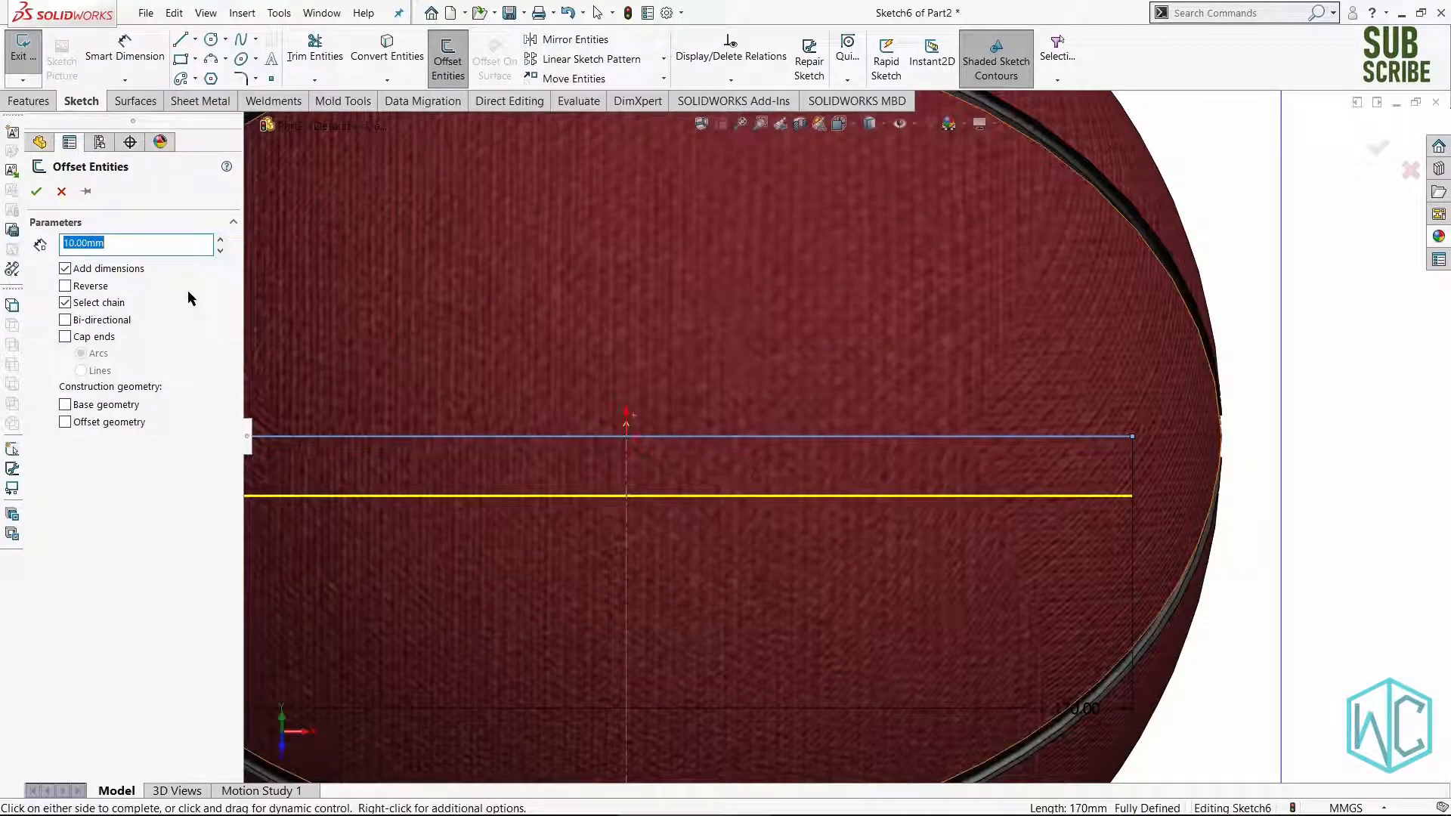
type("2.5")
key("Return")
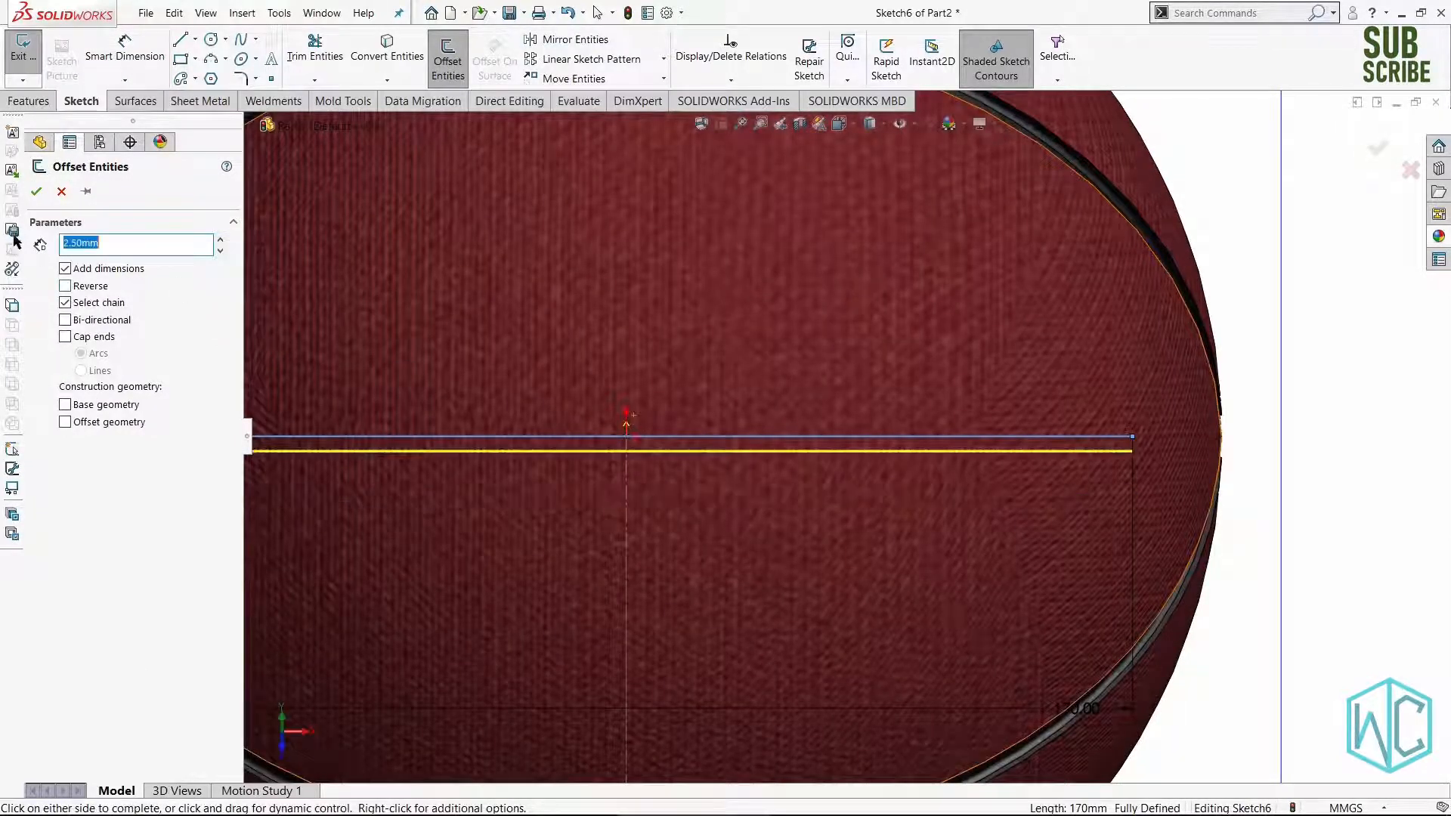
left_click(30, 193)
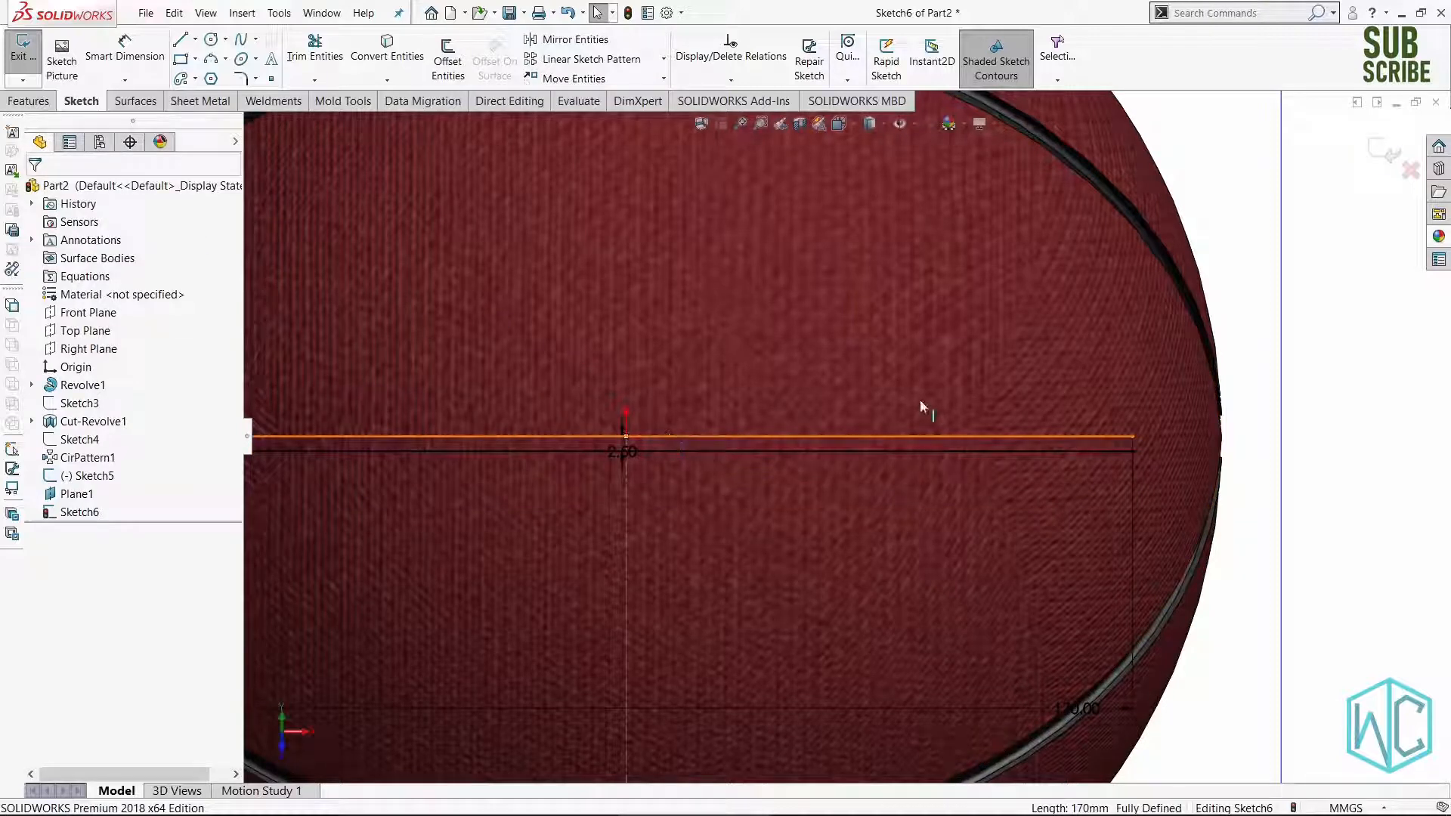
Offset the original 170 mm line upward by 2.5 mm with the direction reversed, keeping the offset dimension.
left_click(920, 433)
scroll(958, 402, "up", 5)
mouse_move(1141, 373)
right_mouse_down()
mouse_move(1158, 388)
mouse_move(1126, 448)
right_mouse_up()
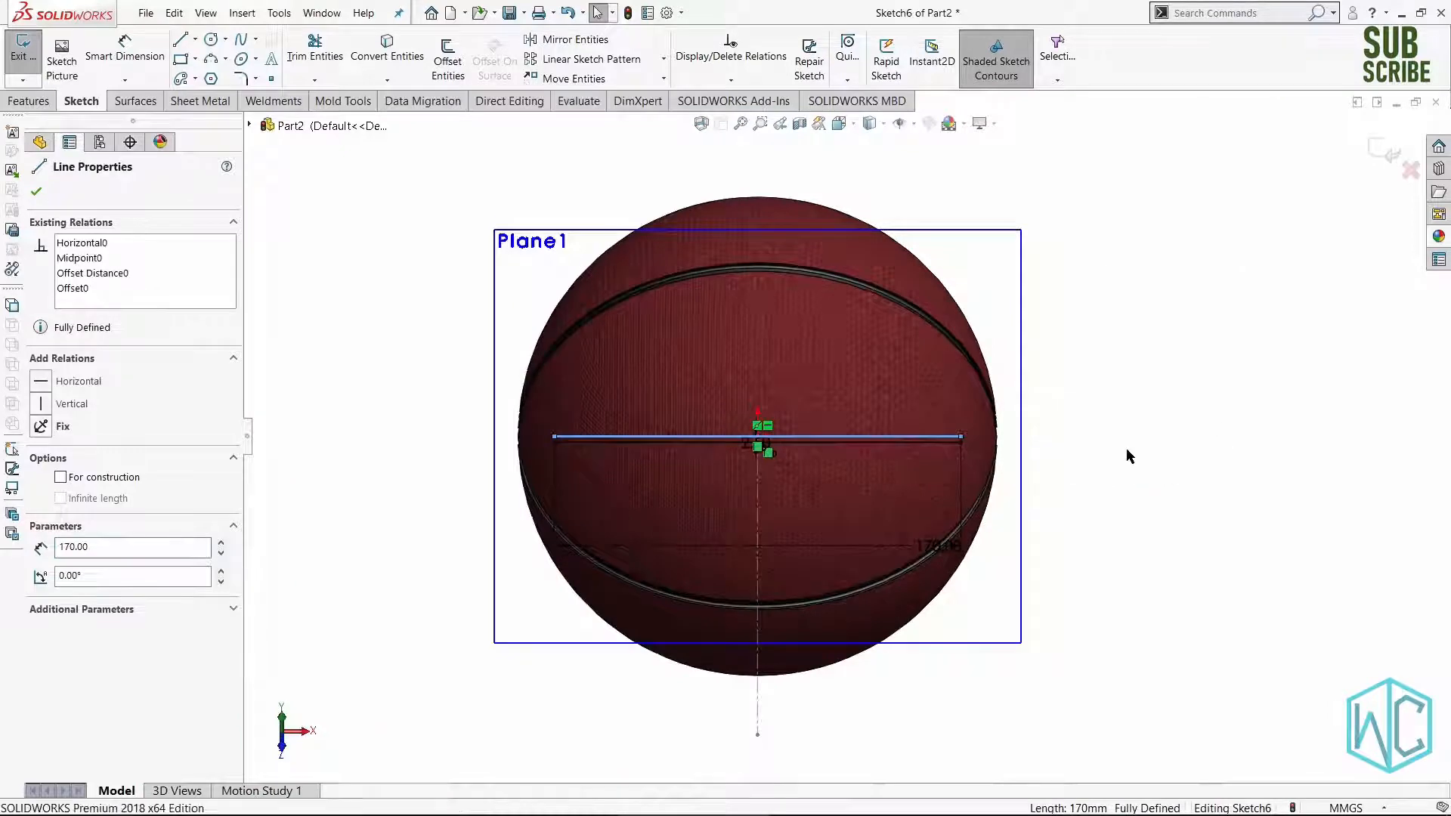
scroll(786, 412, "down", 5)
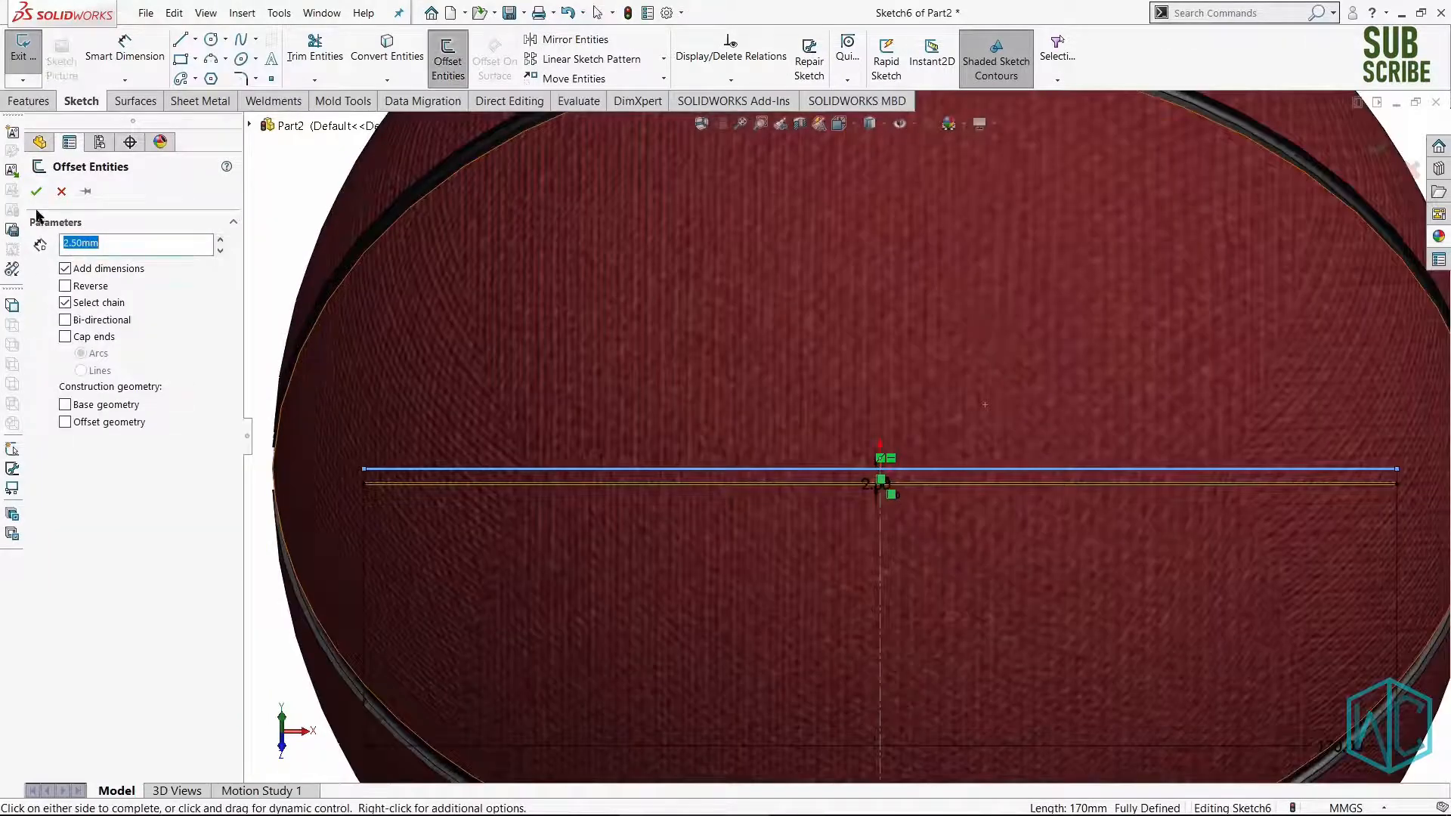
left_click(65, 286)
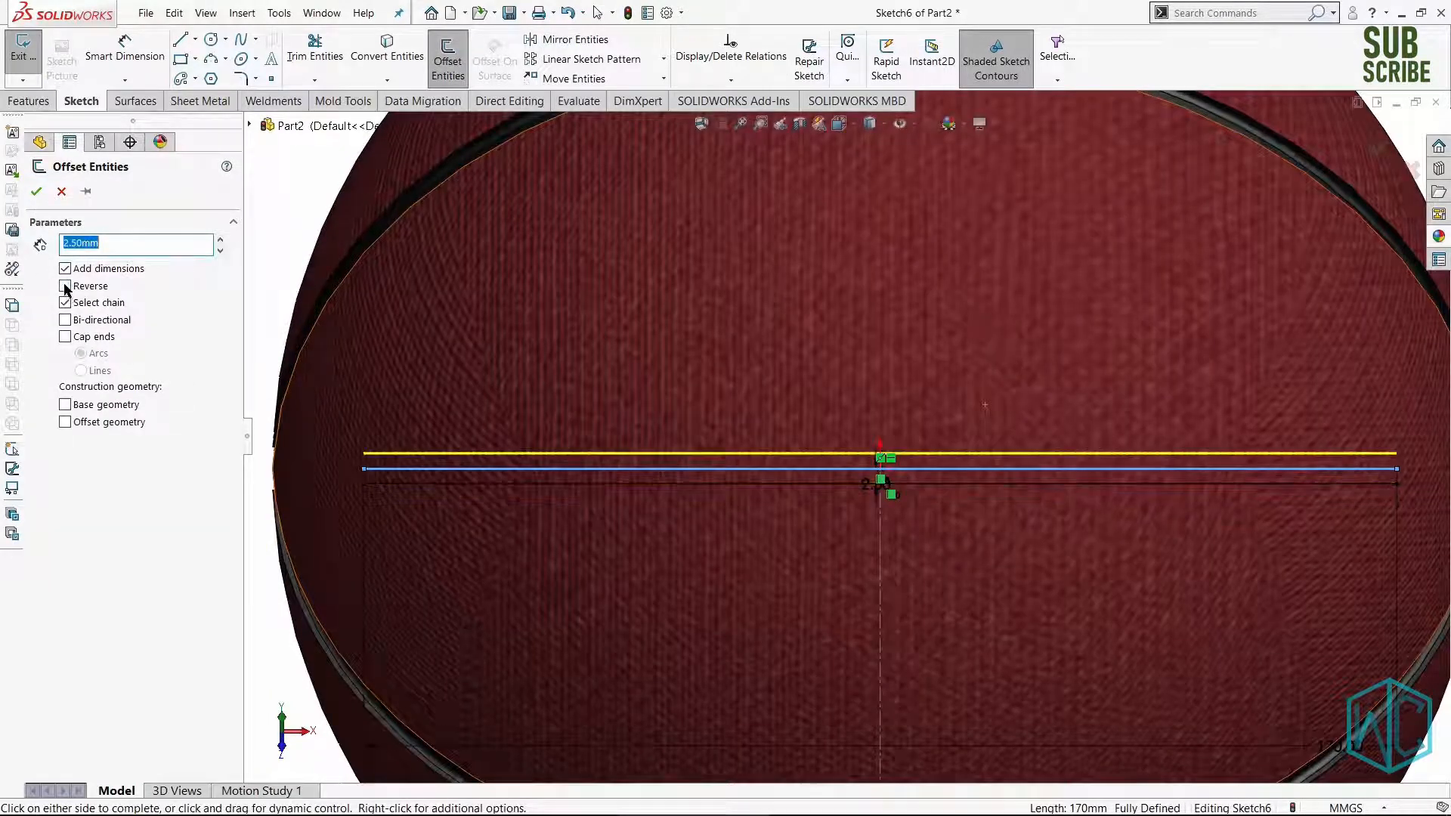
left_click(36, 191)
Convert the middle 170 mm line between the two offset lines to construction geometry.
scroll(959, 470, "down", 4)
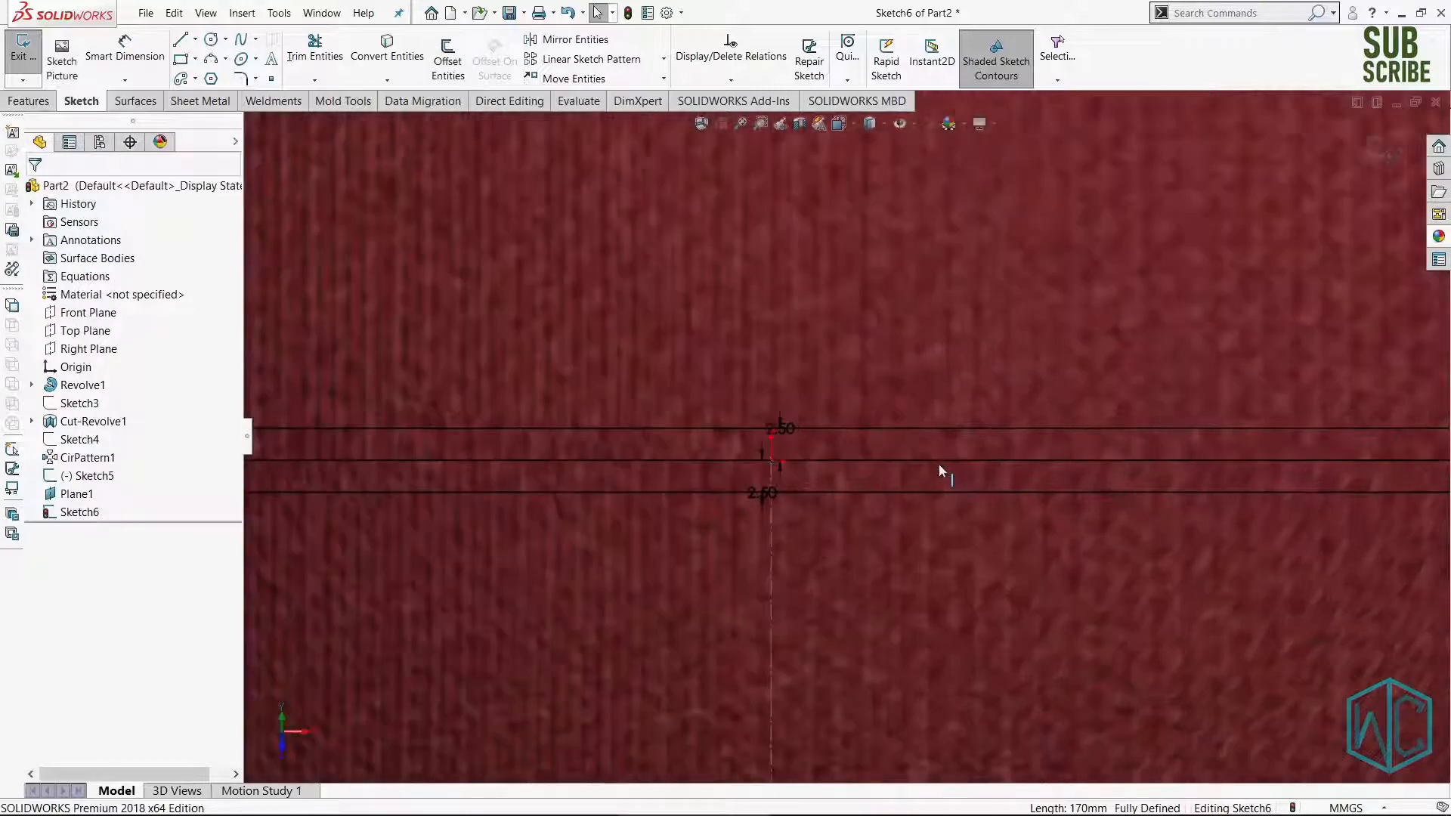
left_click(937, 461)
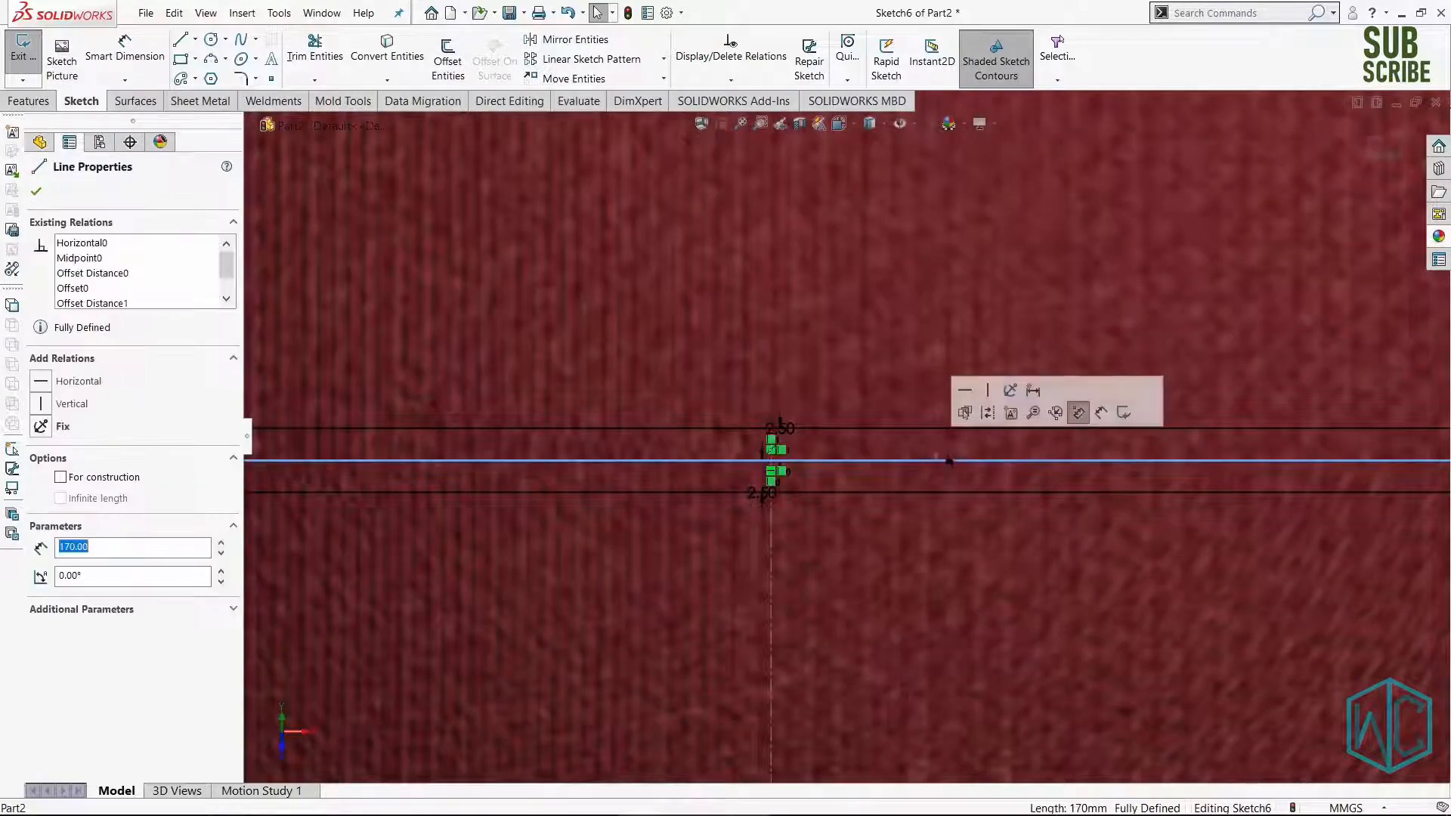
left_click(979, 411)
scroll(941, 400, "up", 3)
key("f")
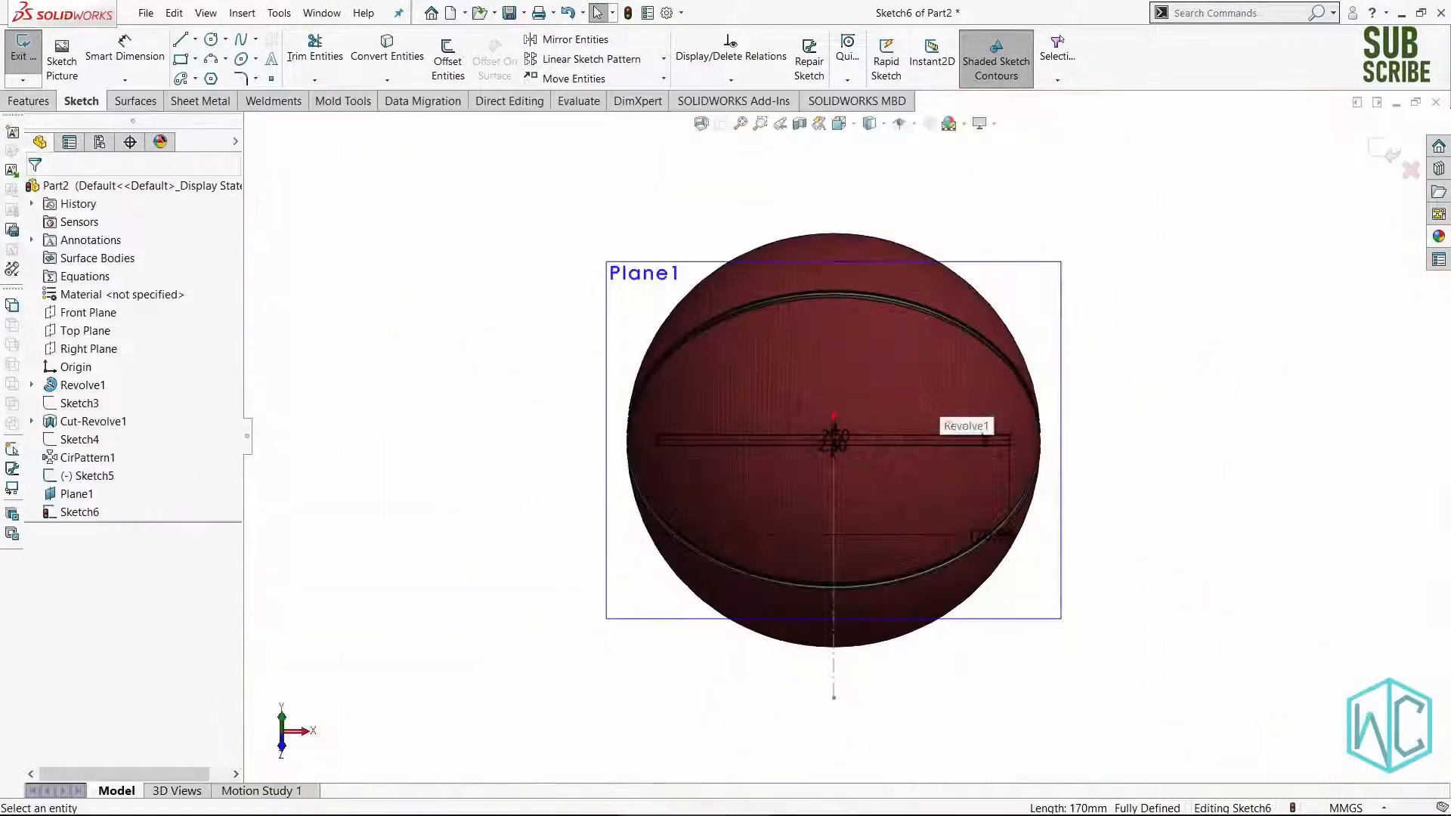
Draw a five-point spline about 82 mm long from the right end of the upper offset line, curving outward and upward past the ball.
scroll(1058, 468, "down", 5)
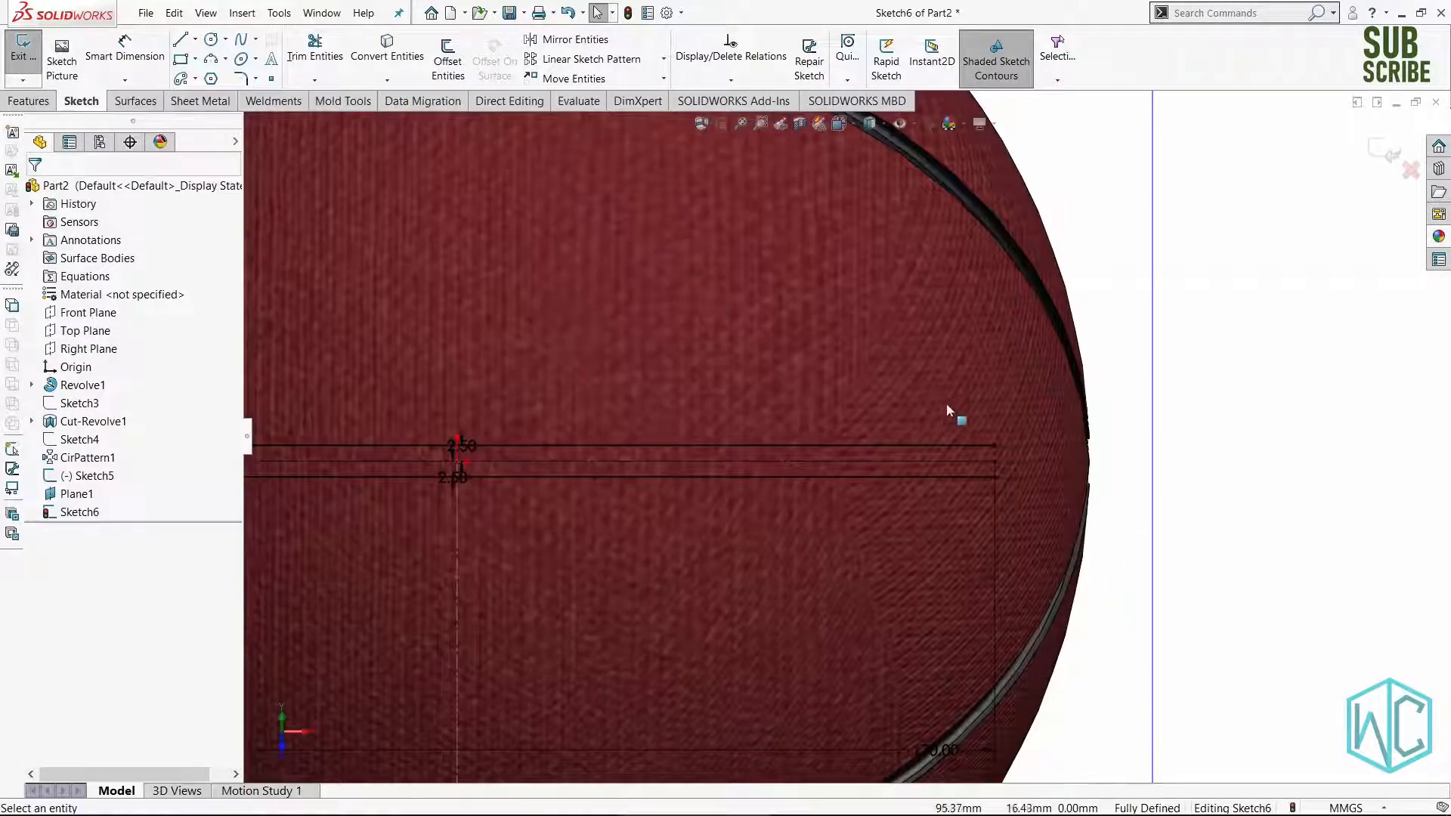
key("f")
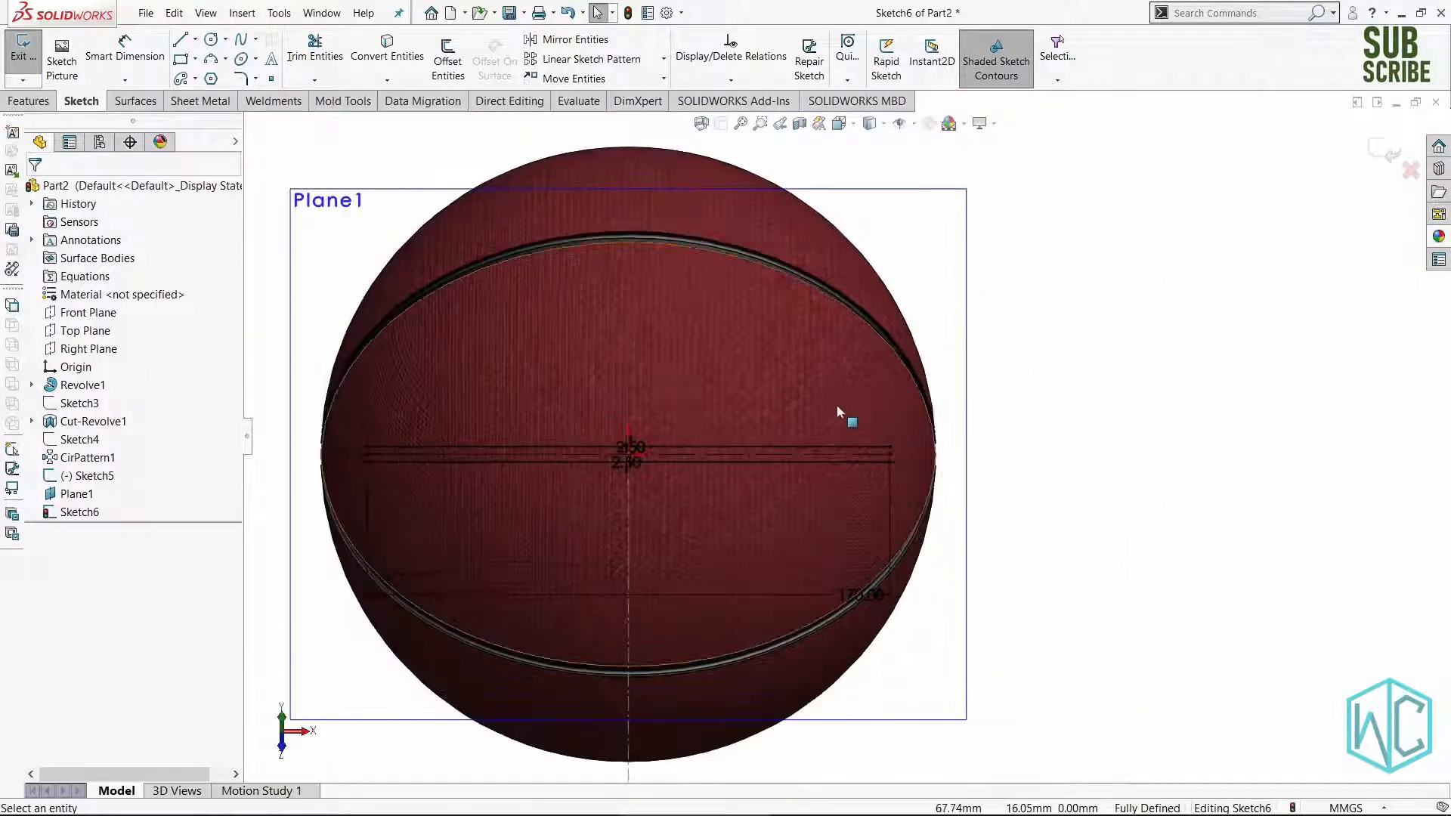
scroll(836, 405, "down", 2)
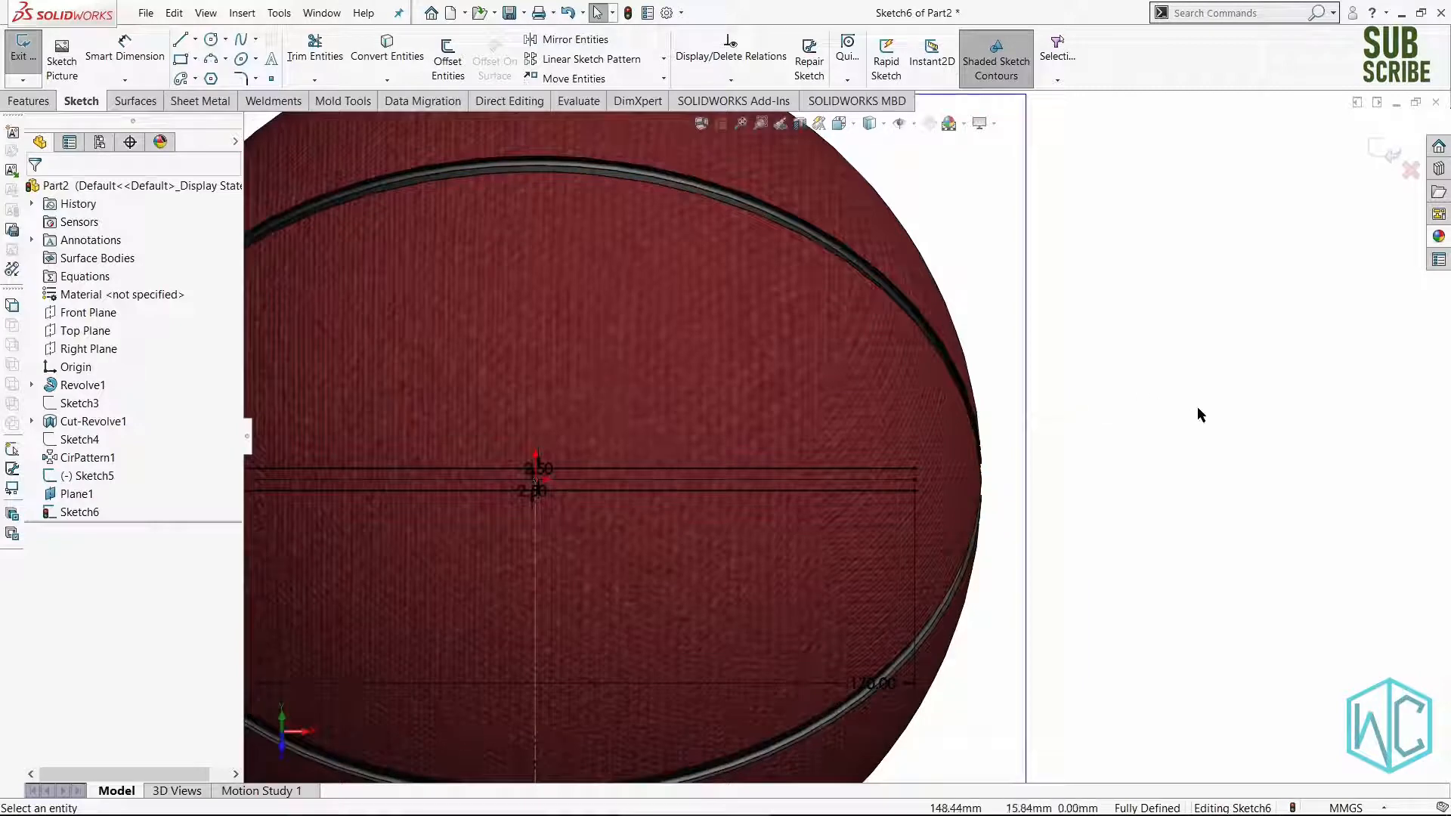
right_click_drag(1198, 408, 1148, 447)
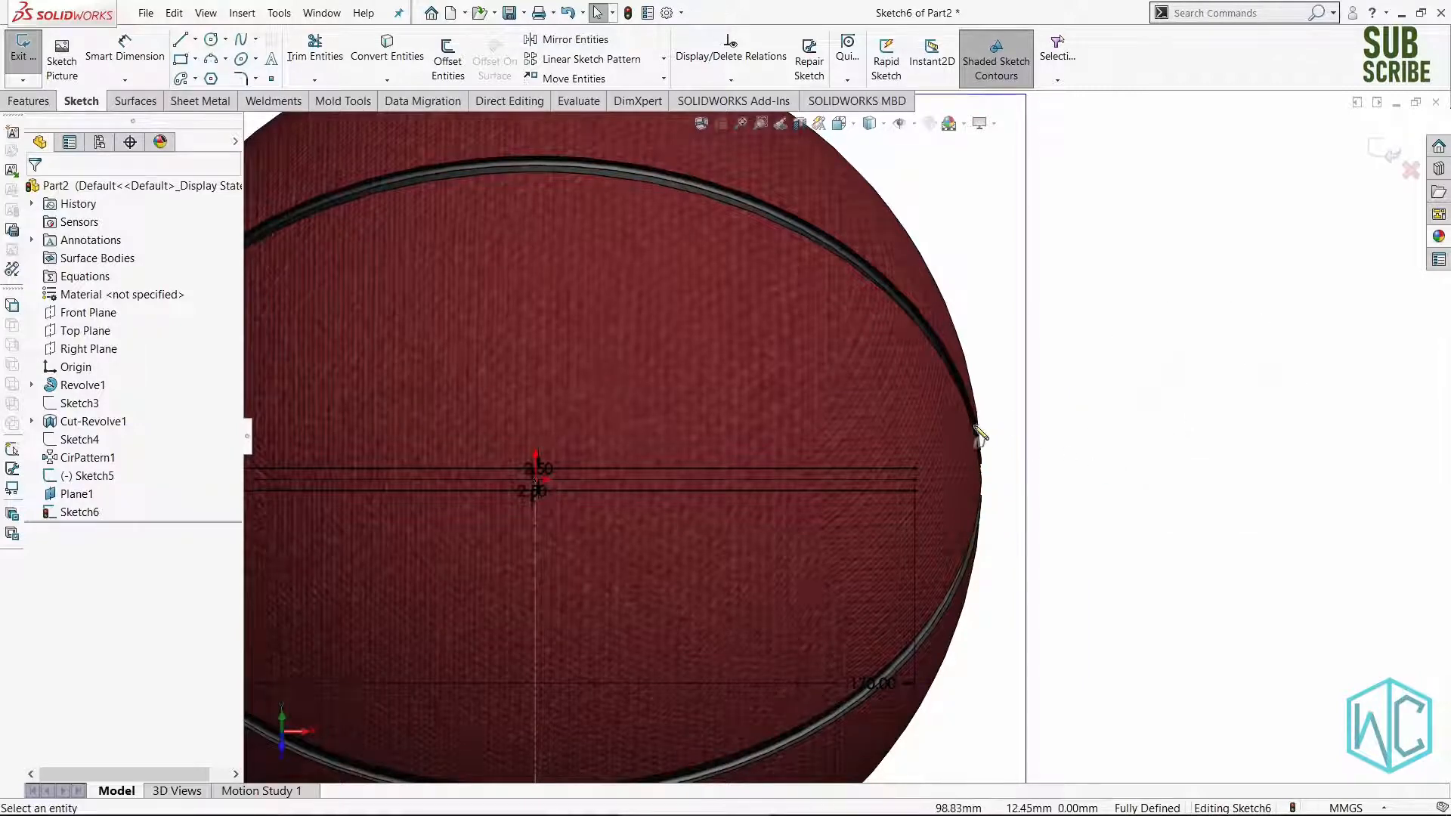
scroll(981, 436, "down", 3)
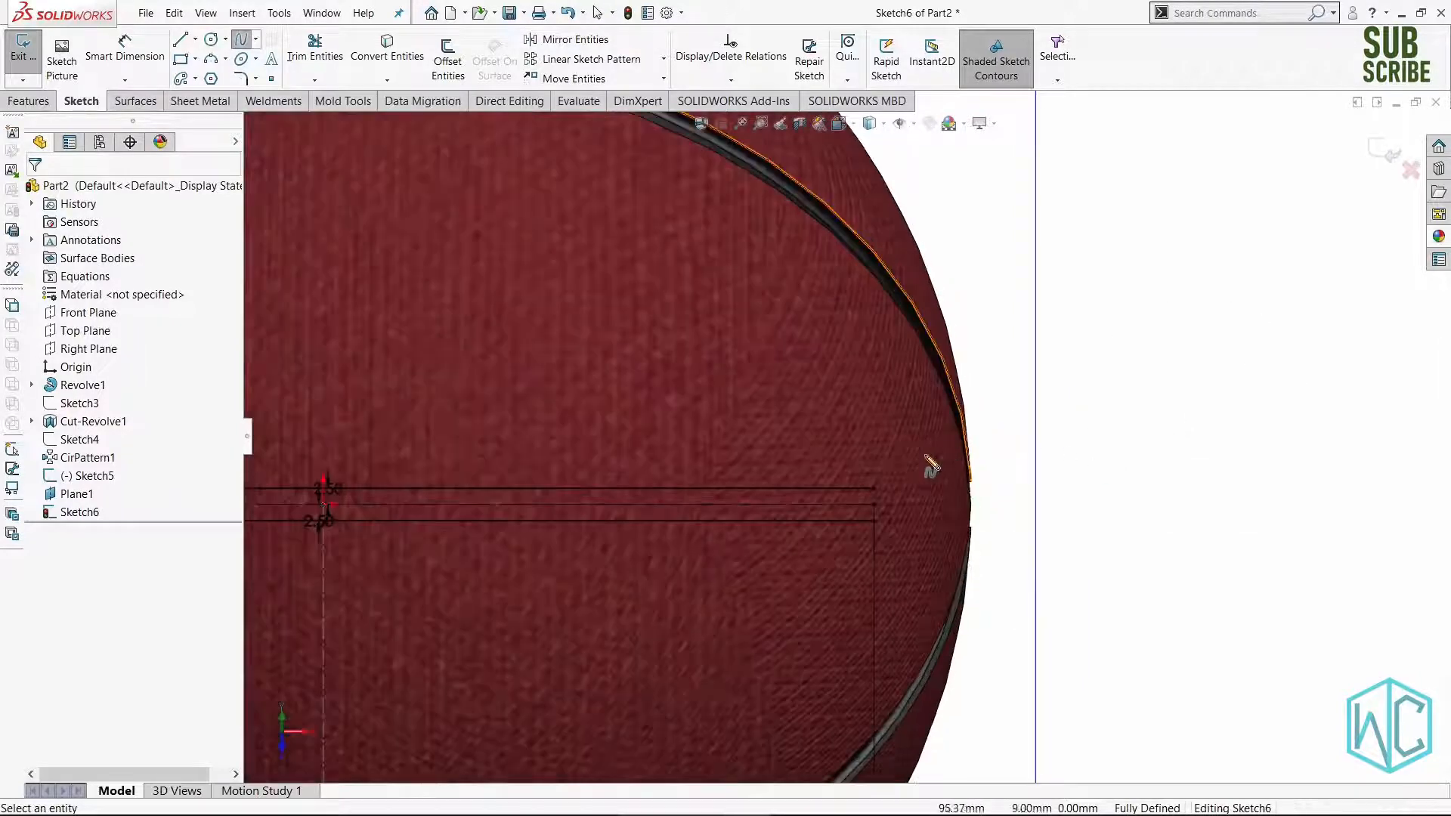
left_click(834, 506)
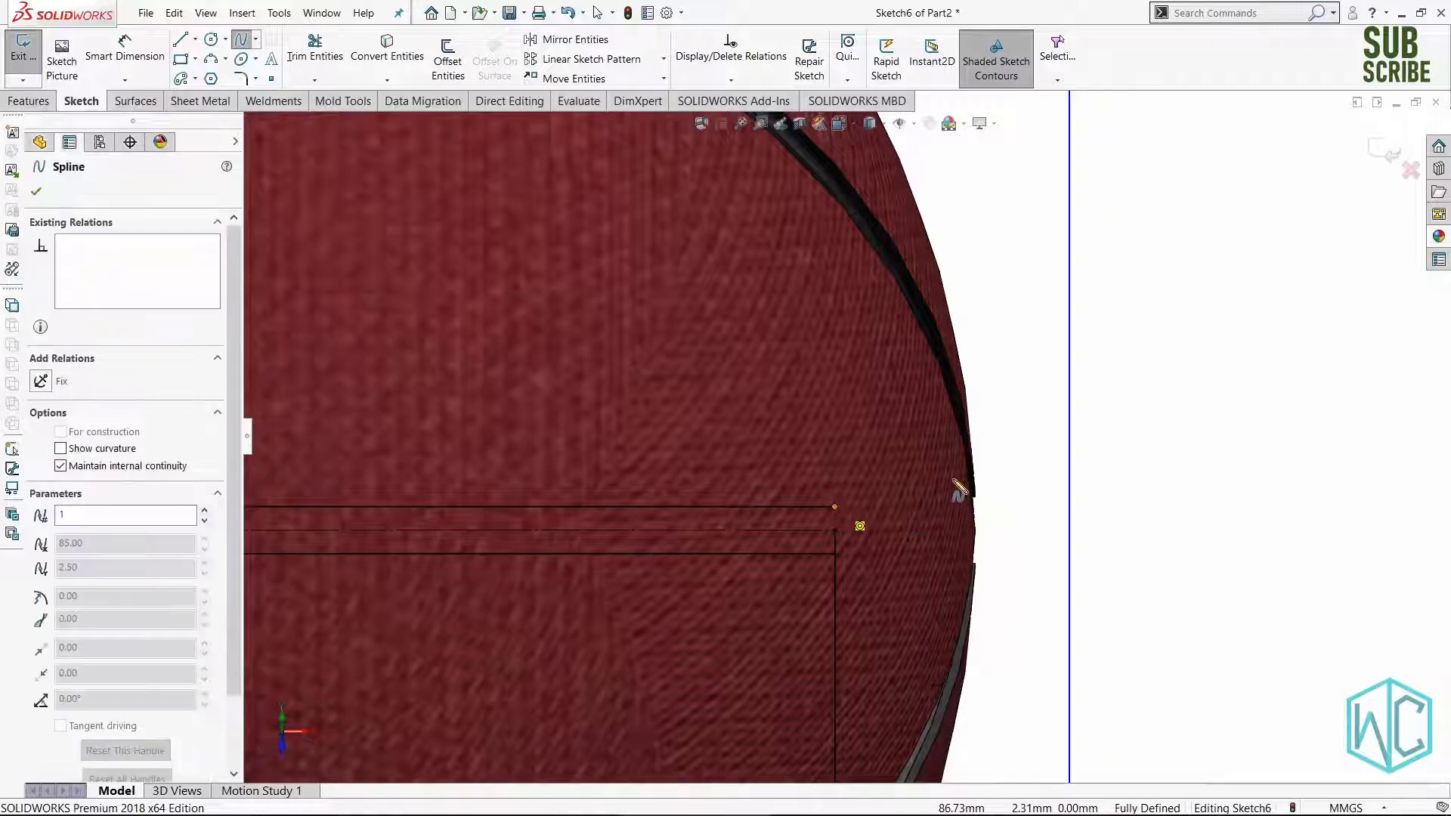
scroll(986, 483, "up", 2)
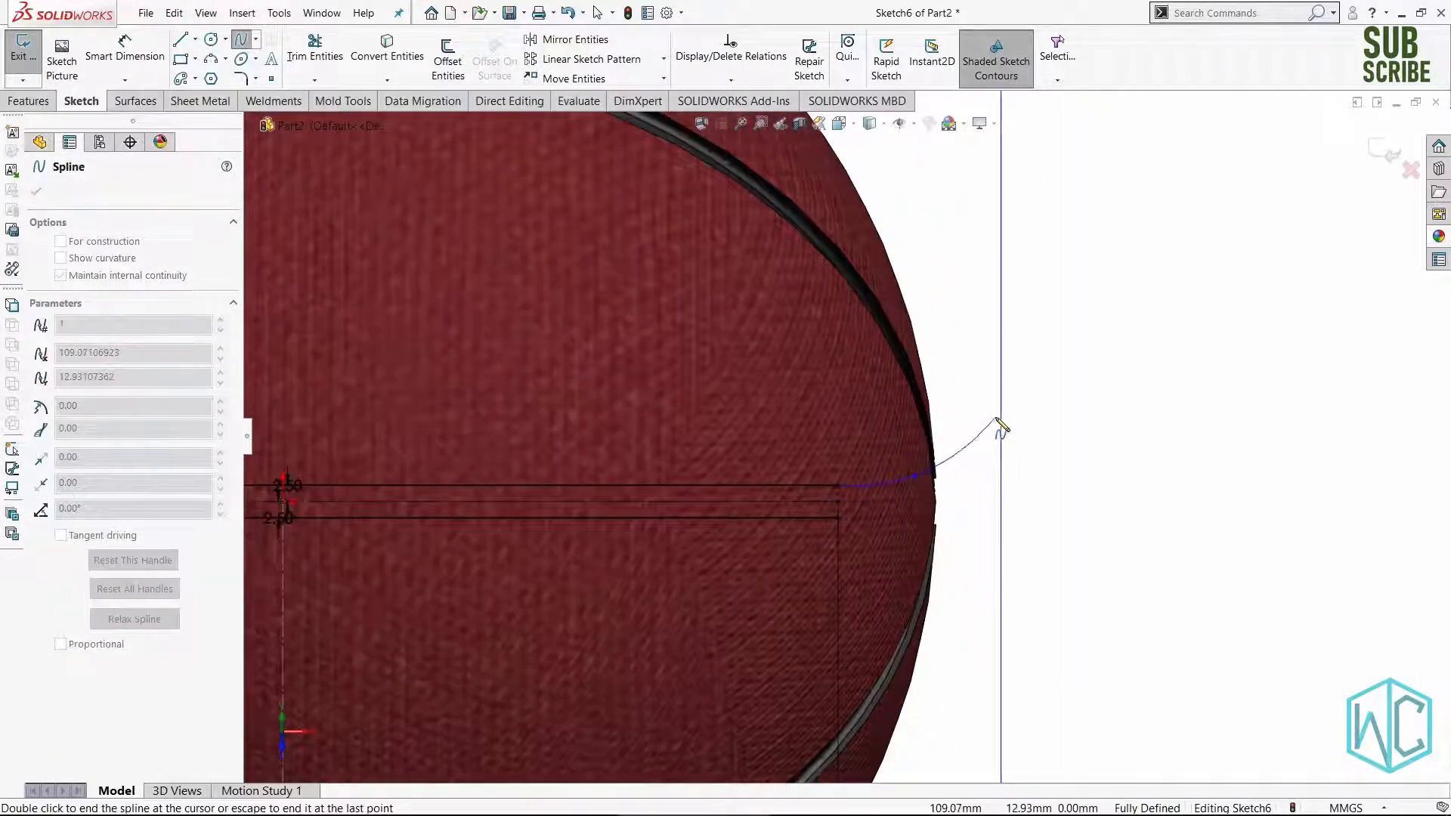
scroll(1020, 393, "up", 2)
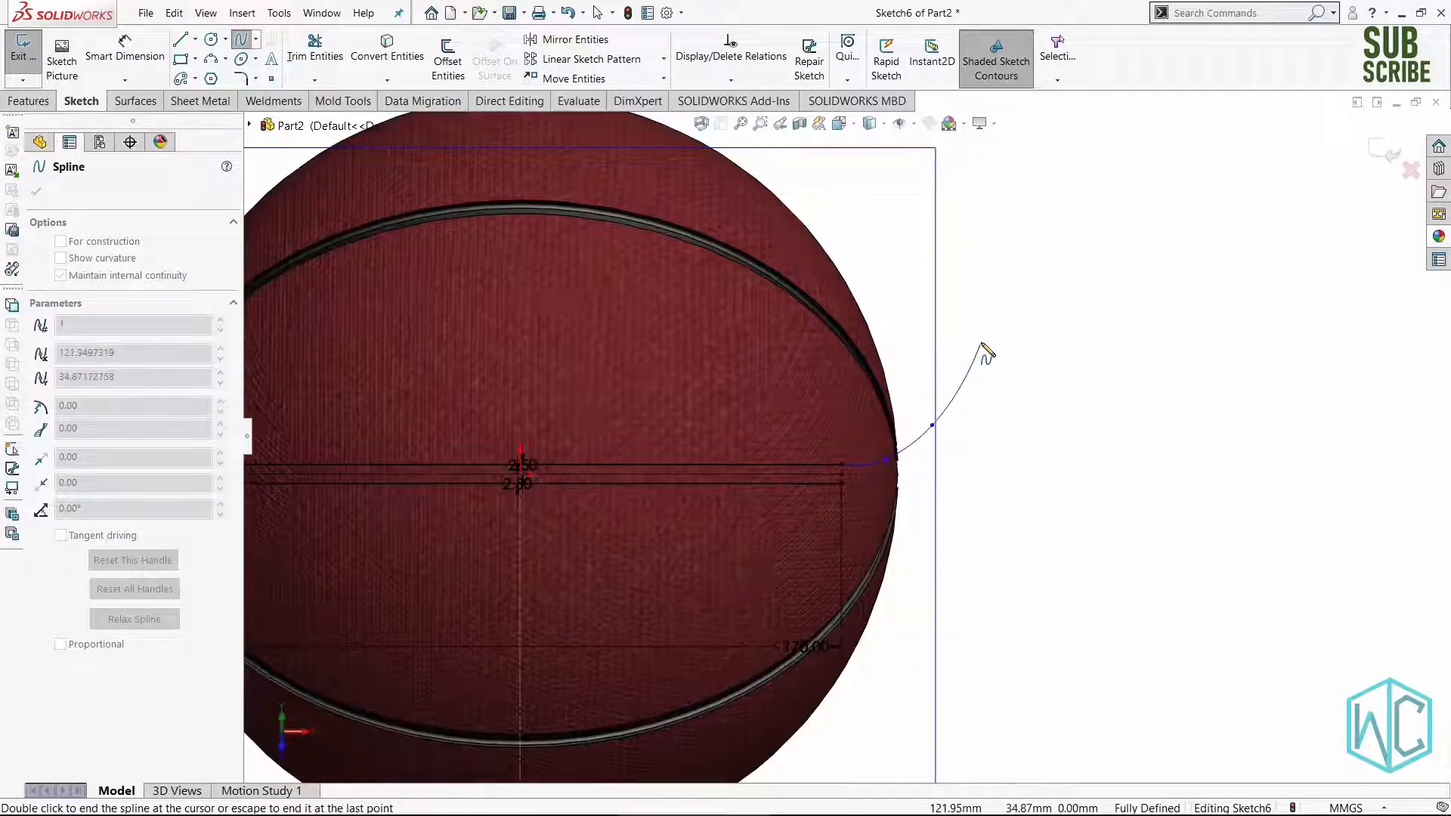
left_click(981, 341)
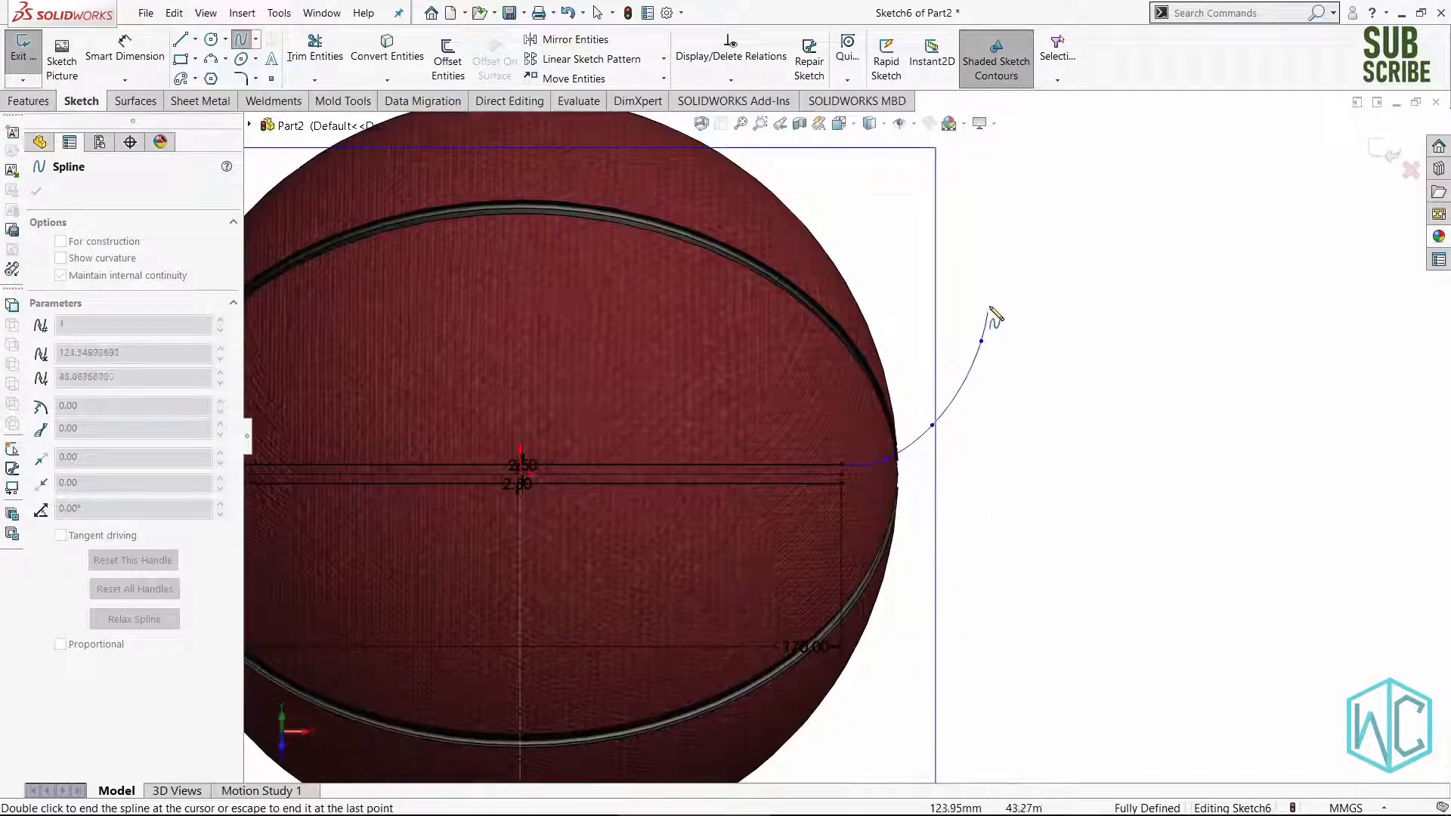
left_click(1024, 241)
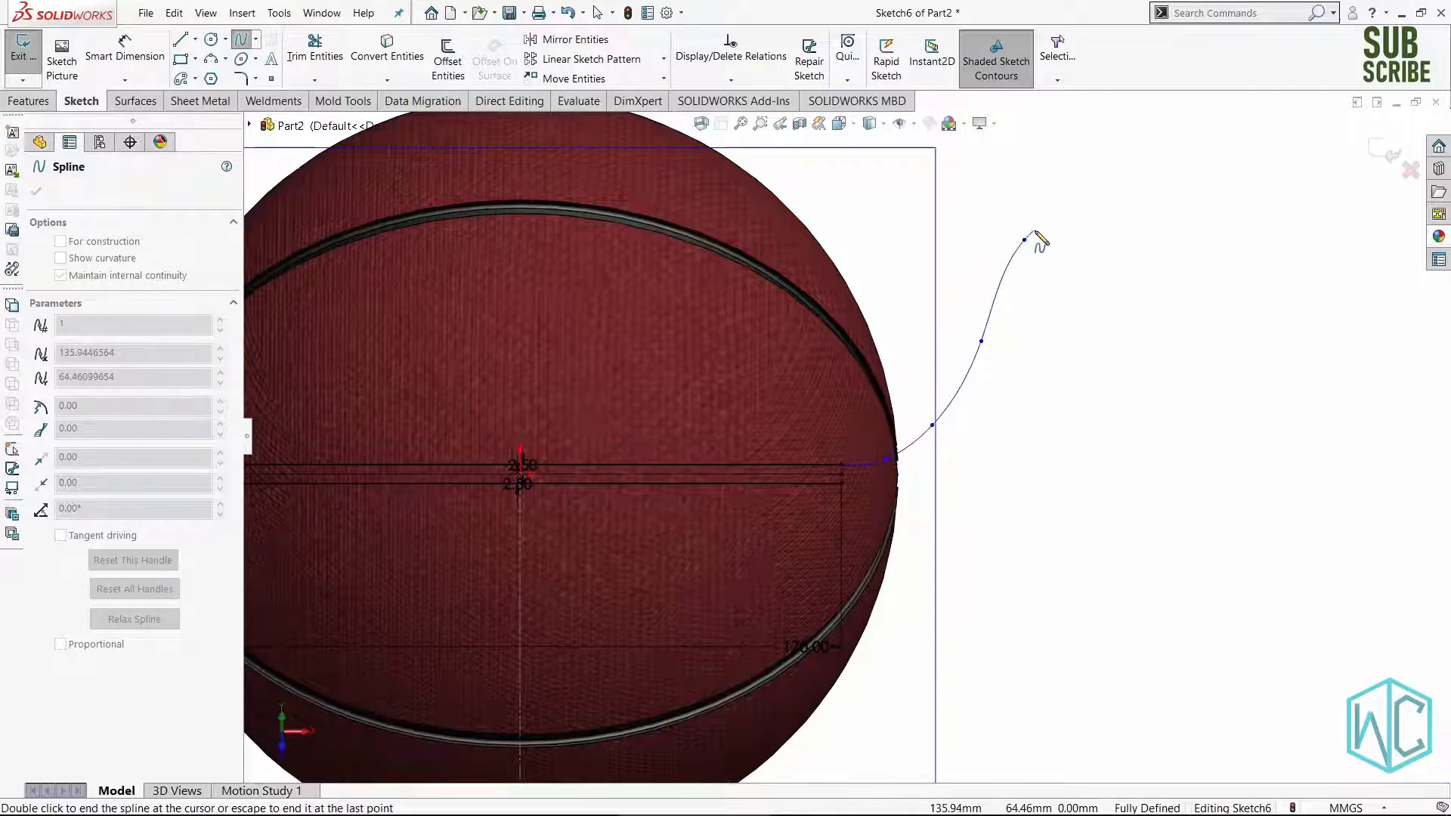
double_click(1034, 232)
Add a tangent relation between the upper offset line and the spline starting at its right end.
scroll(892, 451, "down", 10)
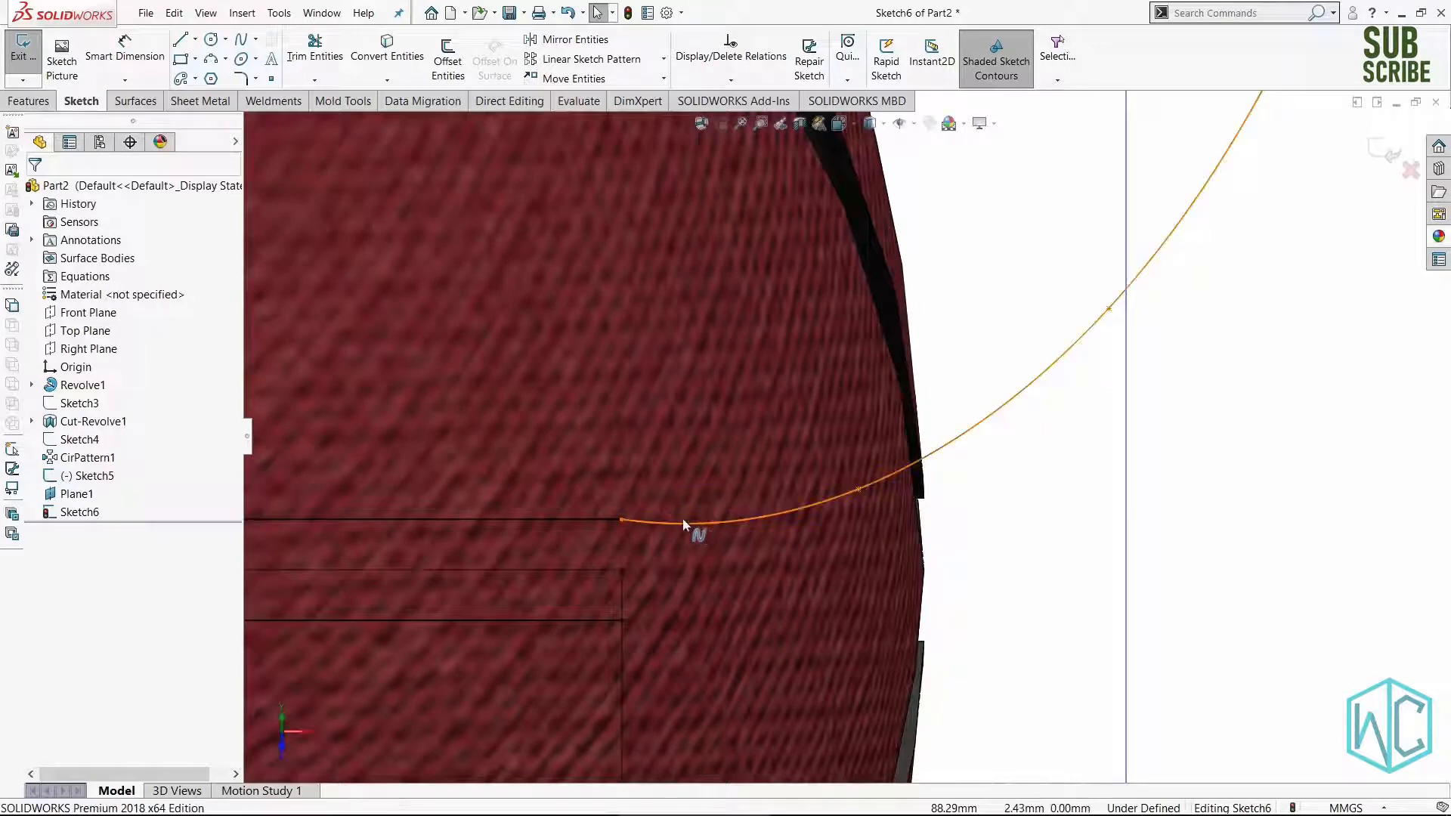
left_click(579, 524)
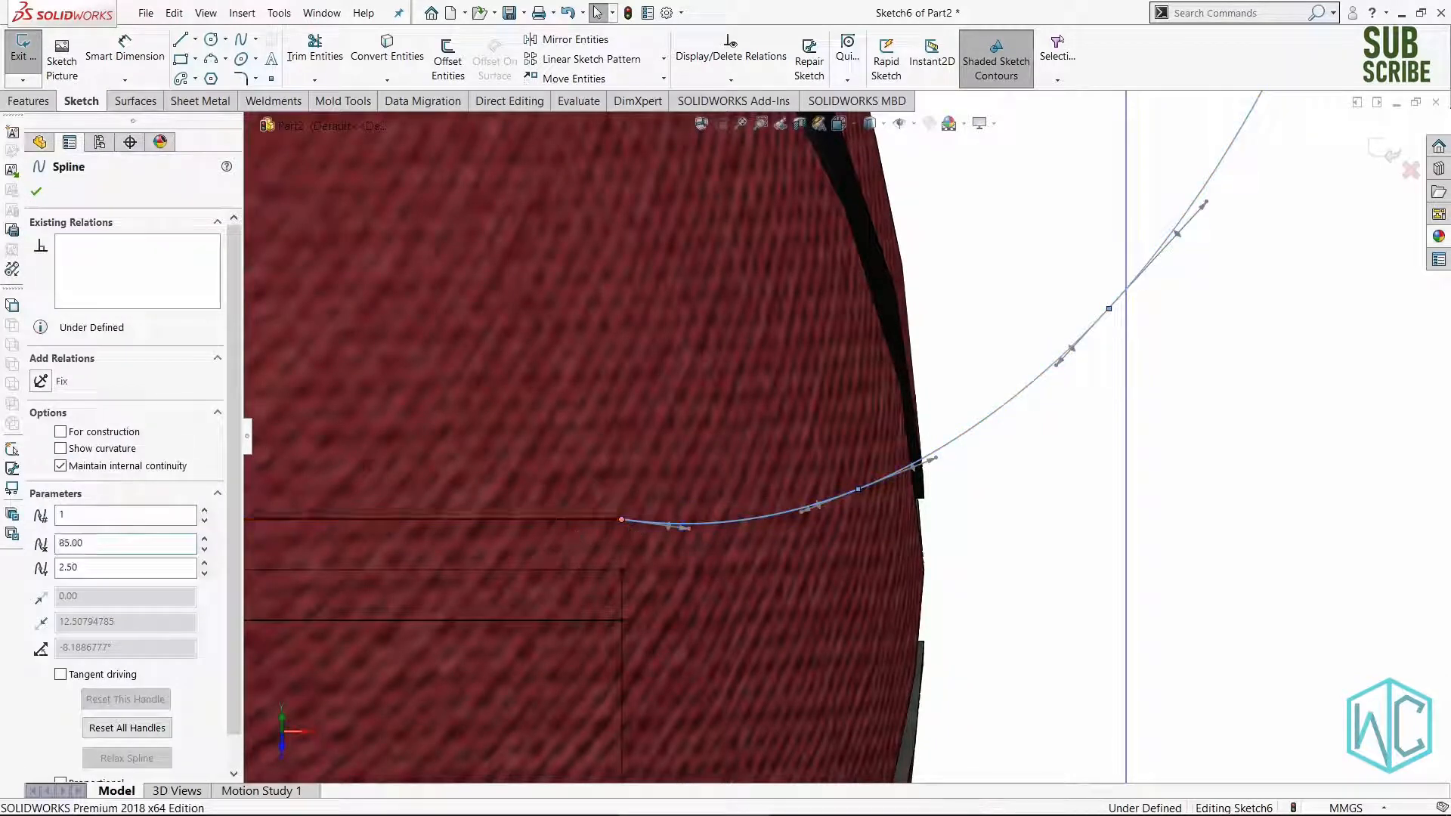
left_click(559, 521, "ctrl")
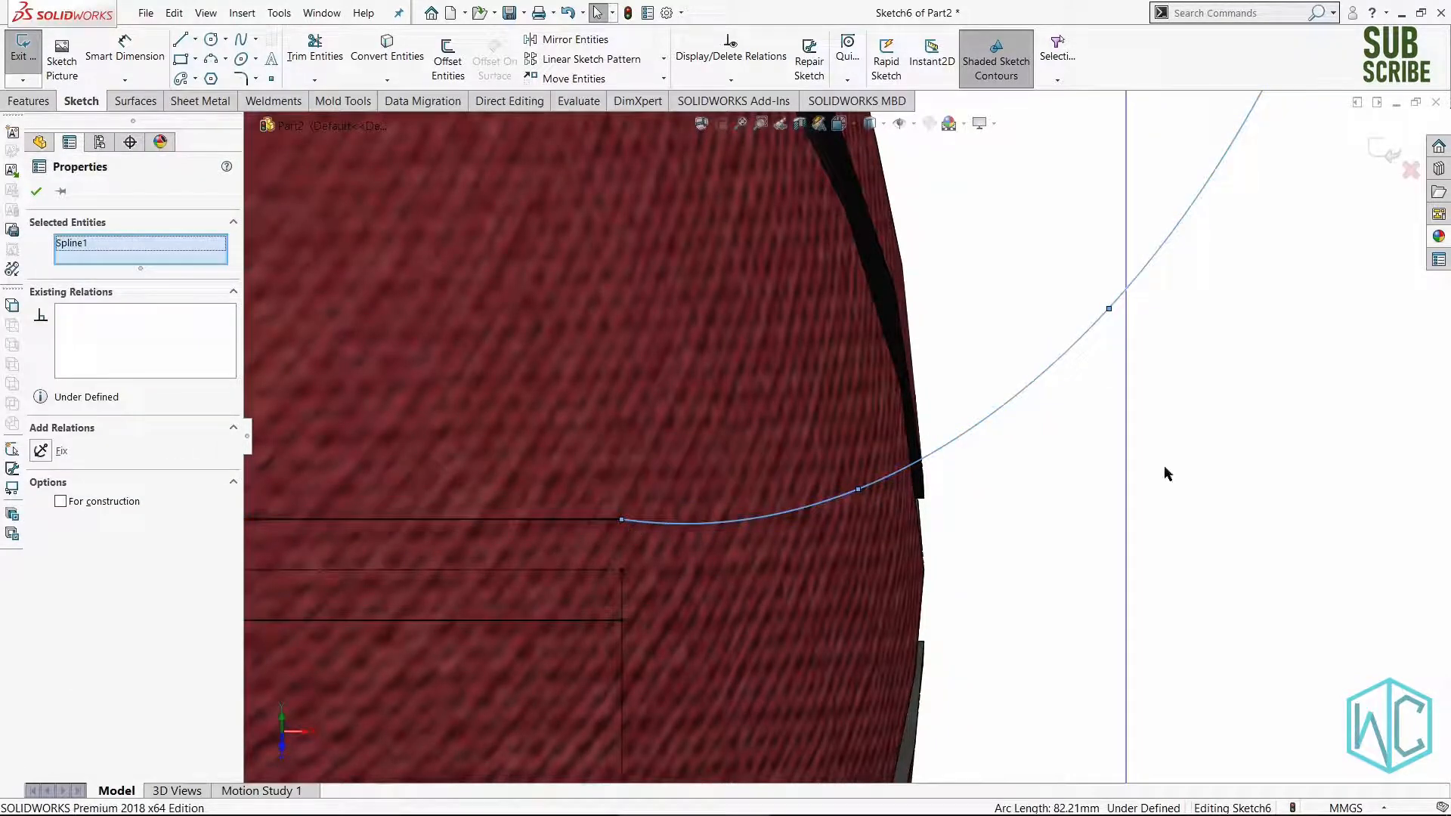
left_click(598, 520)
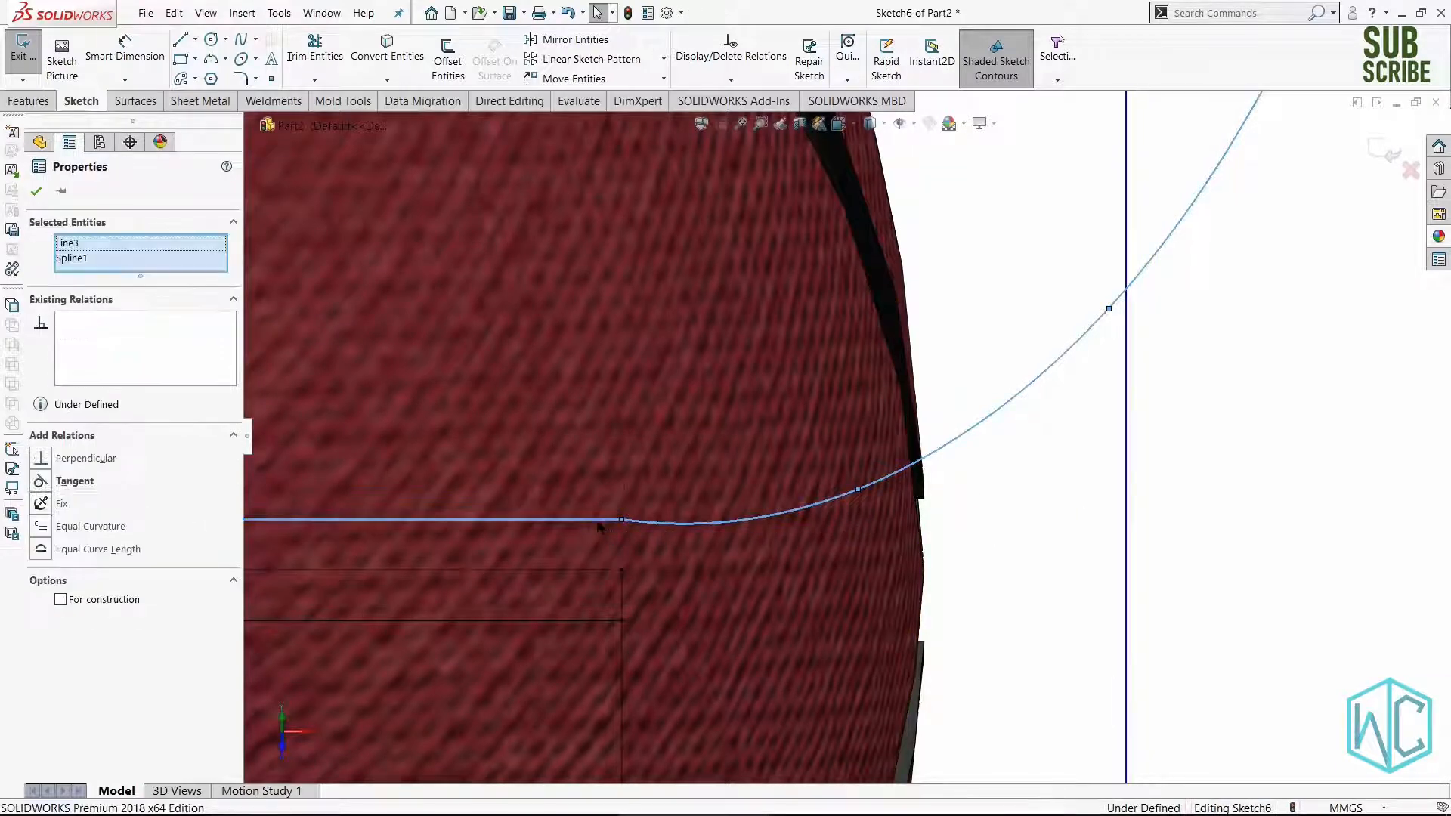
left_click(656, 455)
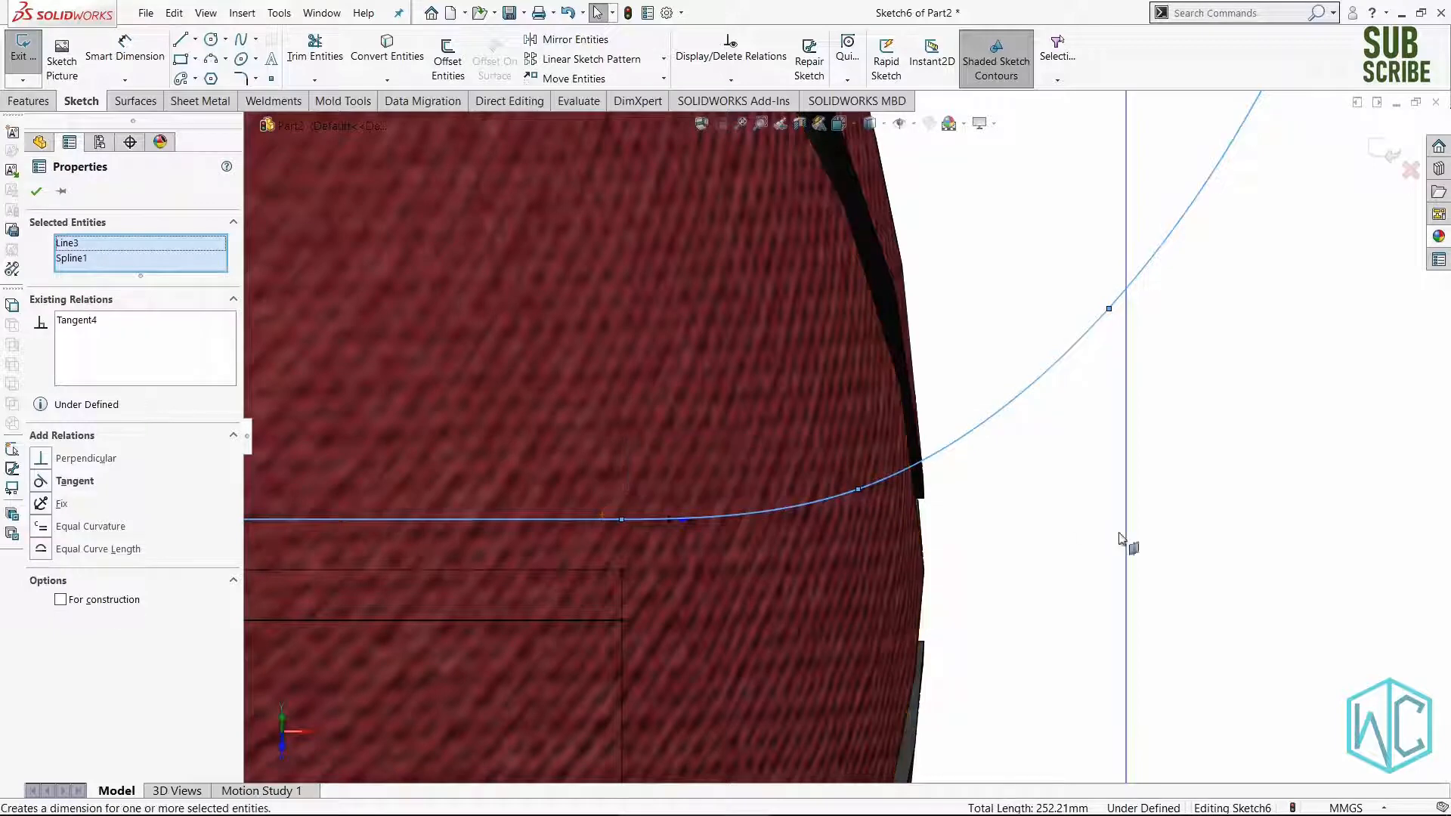
key("Escape")
Reshape the outer part of the spline by moving its fourth point and end point into a smooth continuous arc.
scroll(1005, 446, "up", 6)
scroll(959, 363, "down", 3)
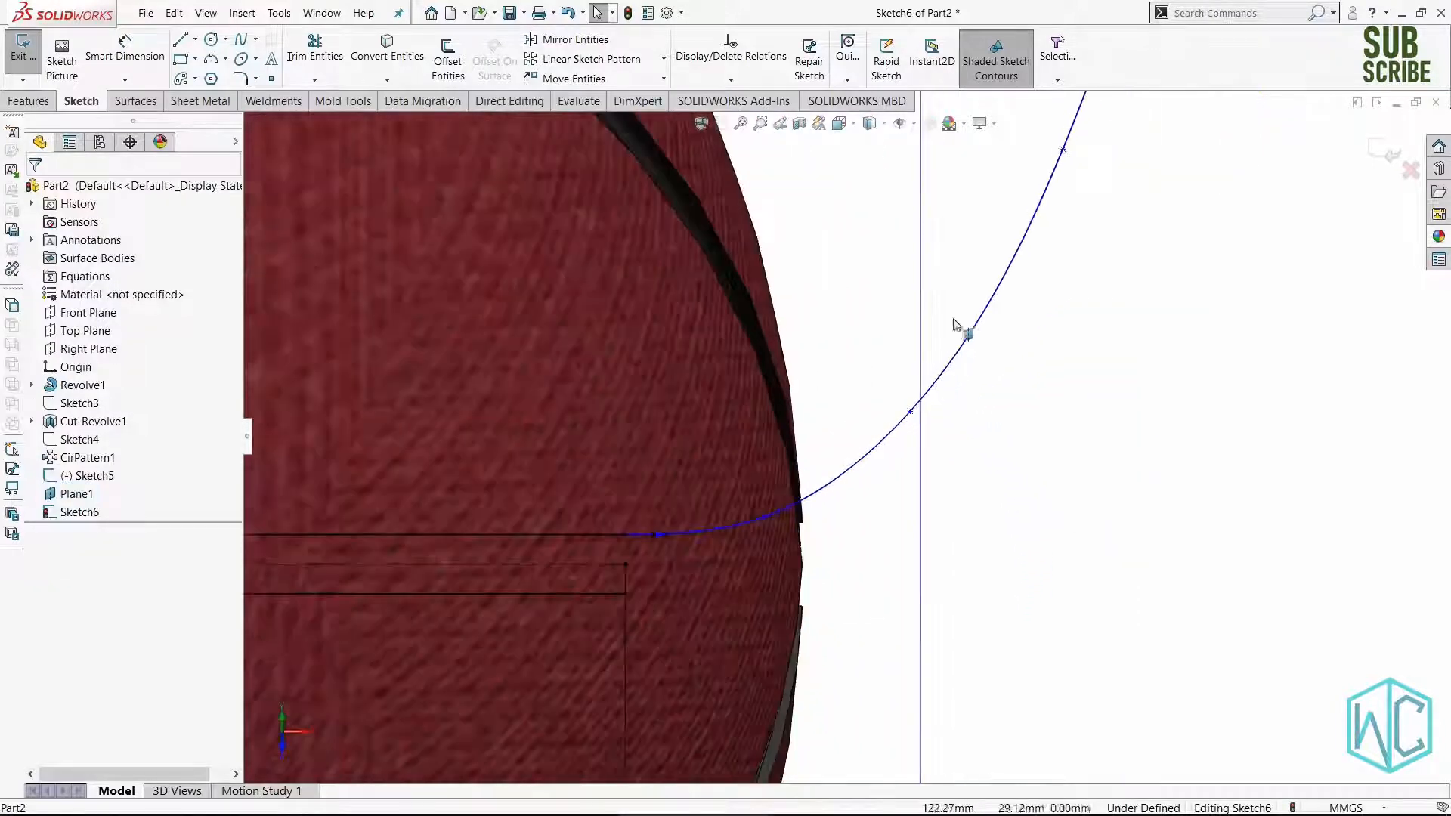
scroll(937, 312, "up", 6)
scroll(914, 302, "down", 4)
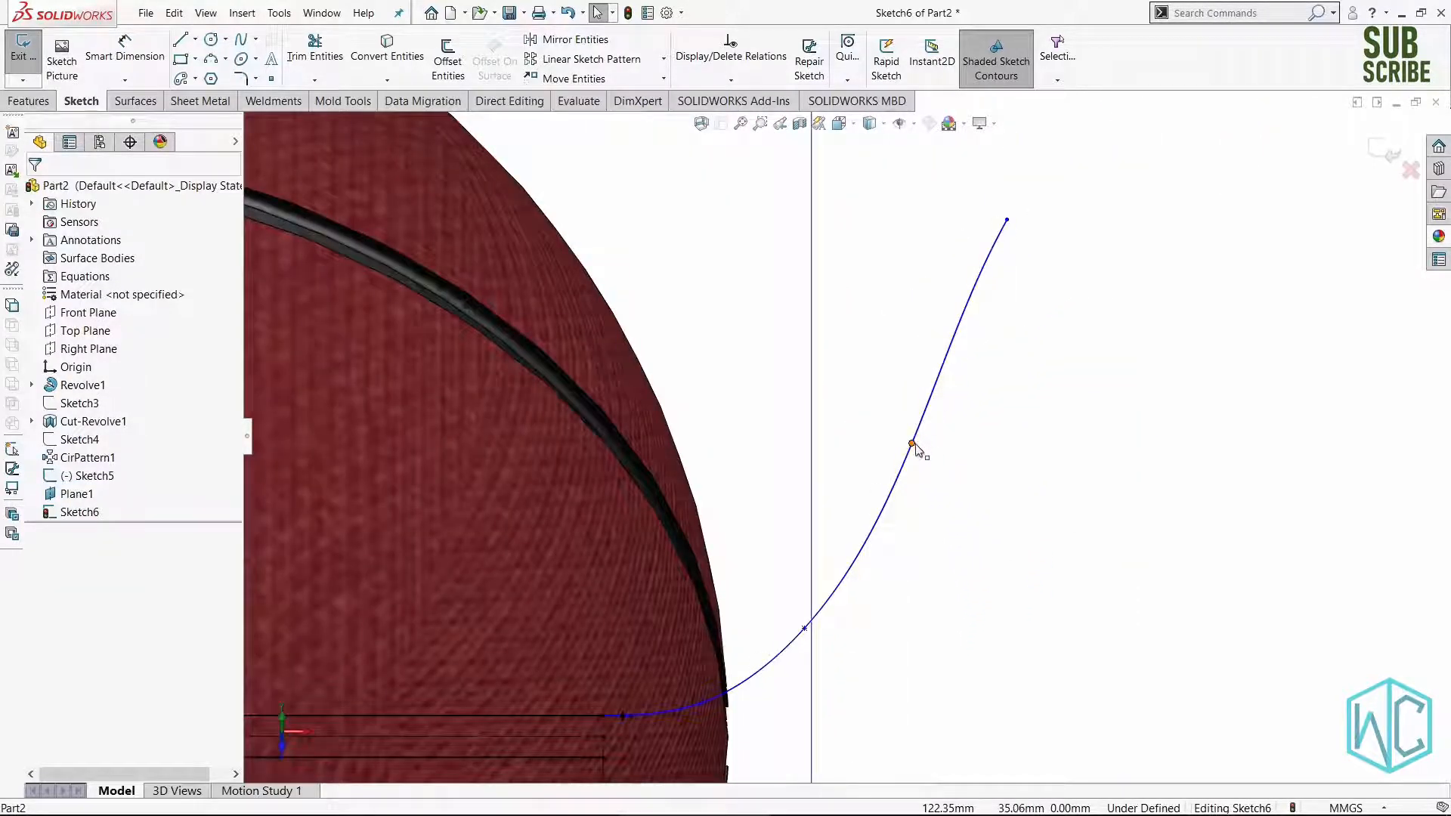
left_click_drag(912, 444, 977, 338)
left_click(1091, 323)
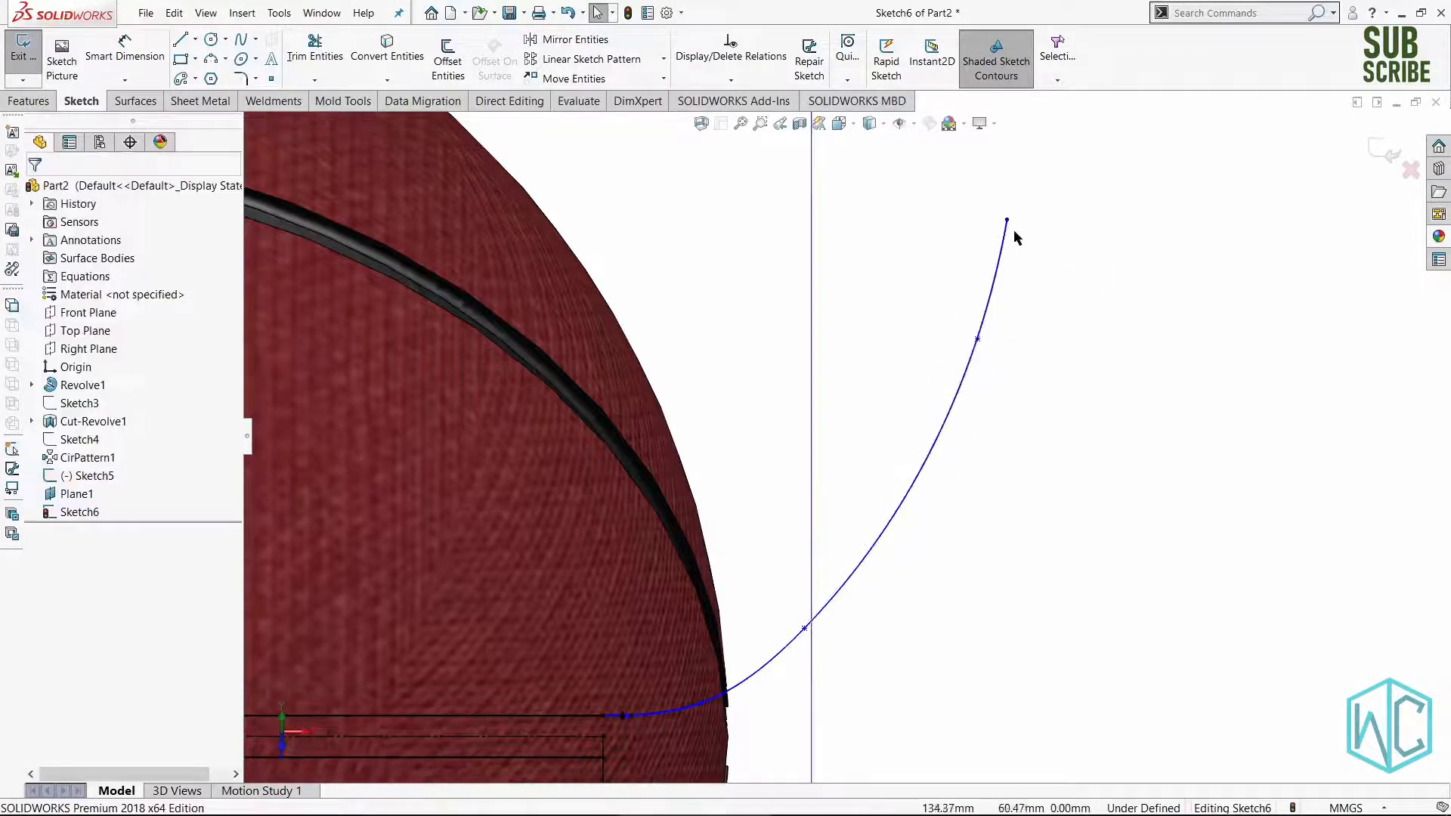
mouse_move(1020, 220)
left_mouse_down()
mouse_move(1046, 217)
mouse_move(1033, 211)
left_mouse_up()
left_click(1098, 325)
mouse_move(978, 338)
left_mouse_down()
mouse_move(997, 348)
mouse_move(982, 345)
left_mouse_up()
left_click(1061, 474)
Draw a second spline from the lower offset line's right end, roughly following the first one and ending level with its outer end.
scroll(794, 569, "up", 5)
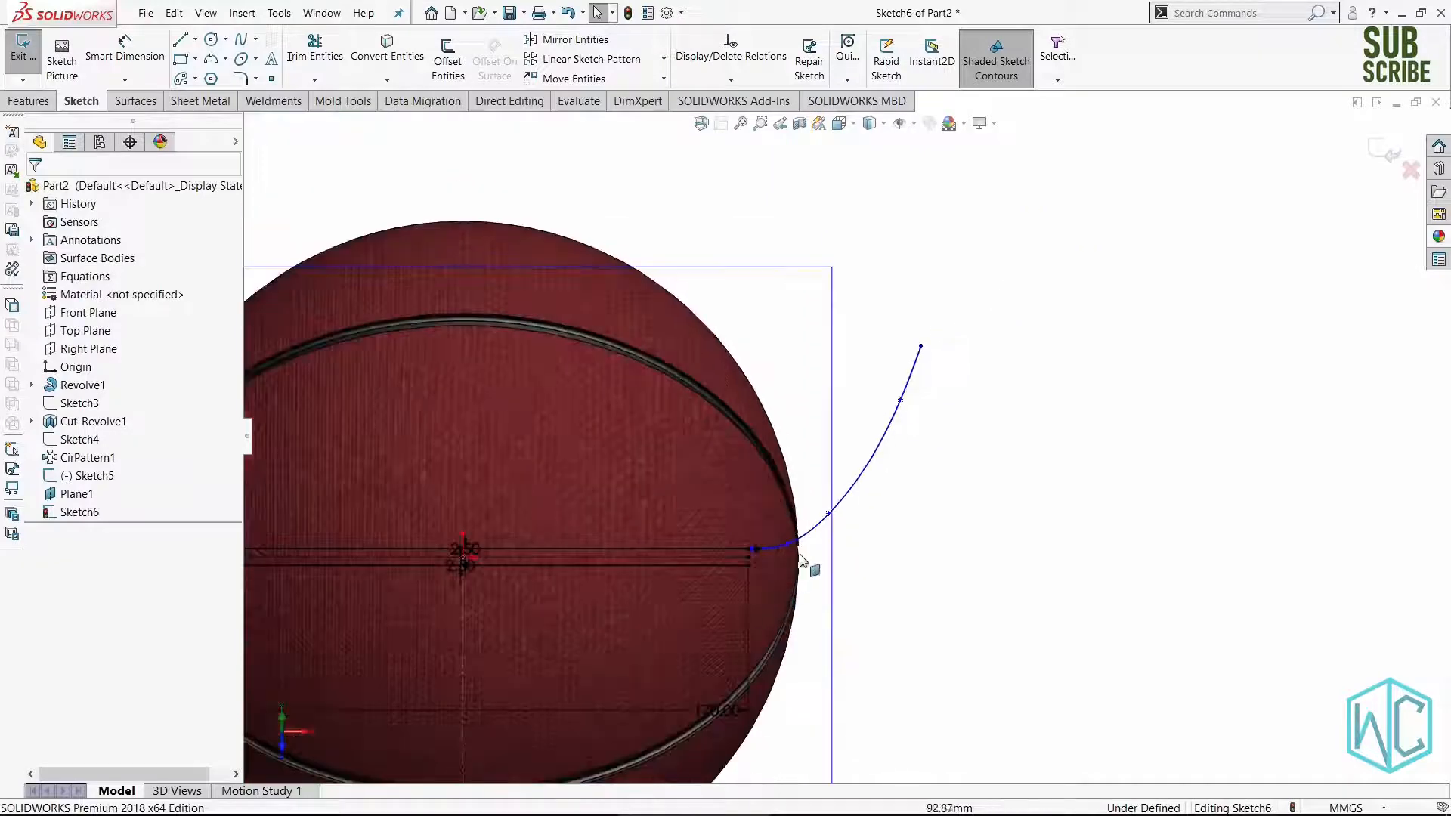
scroll(801, 560, "down", 6)
right_click_drag(1185, 514, 1156, 559)
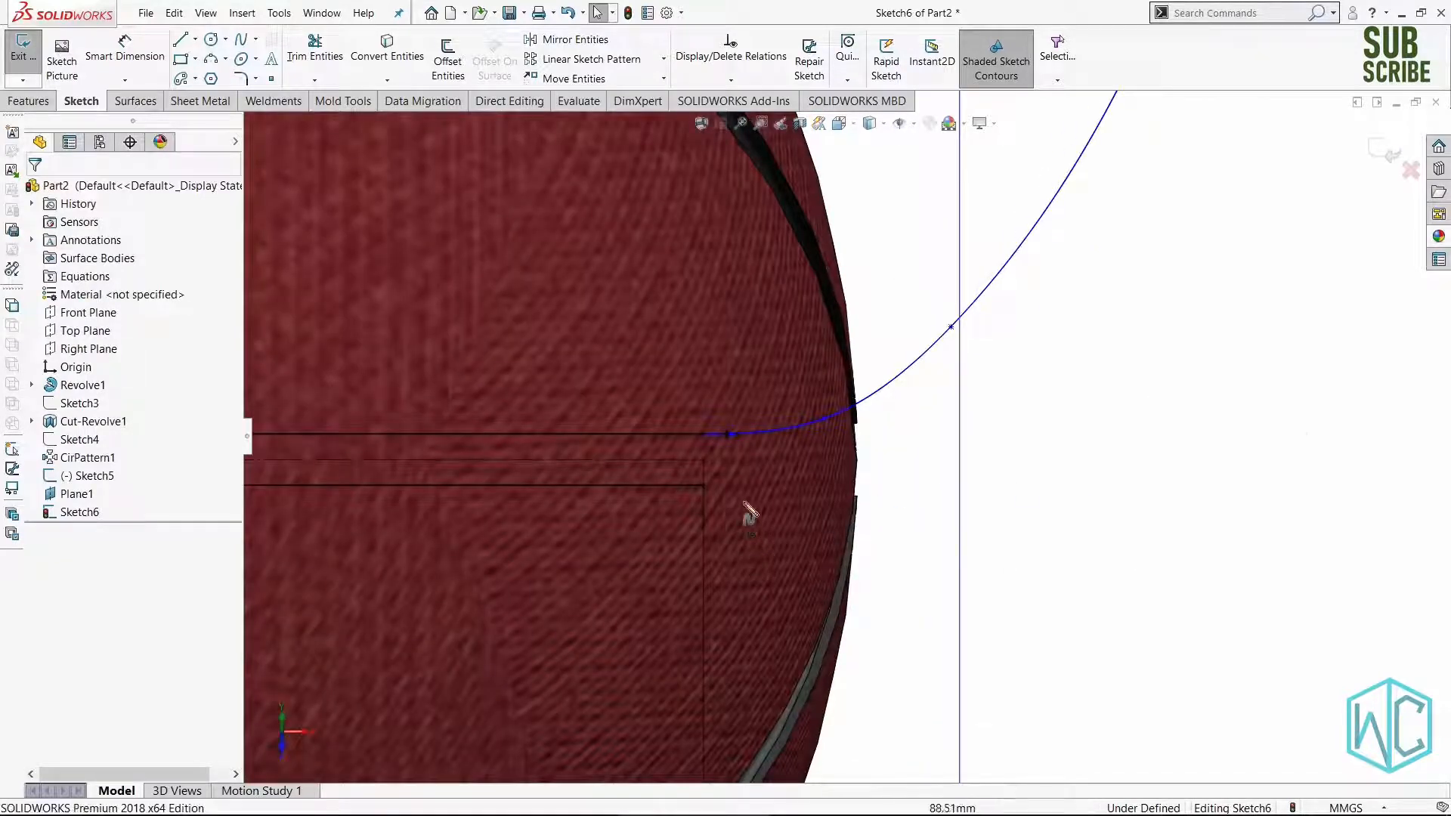
scroll(738, 453, "down", 5)
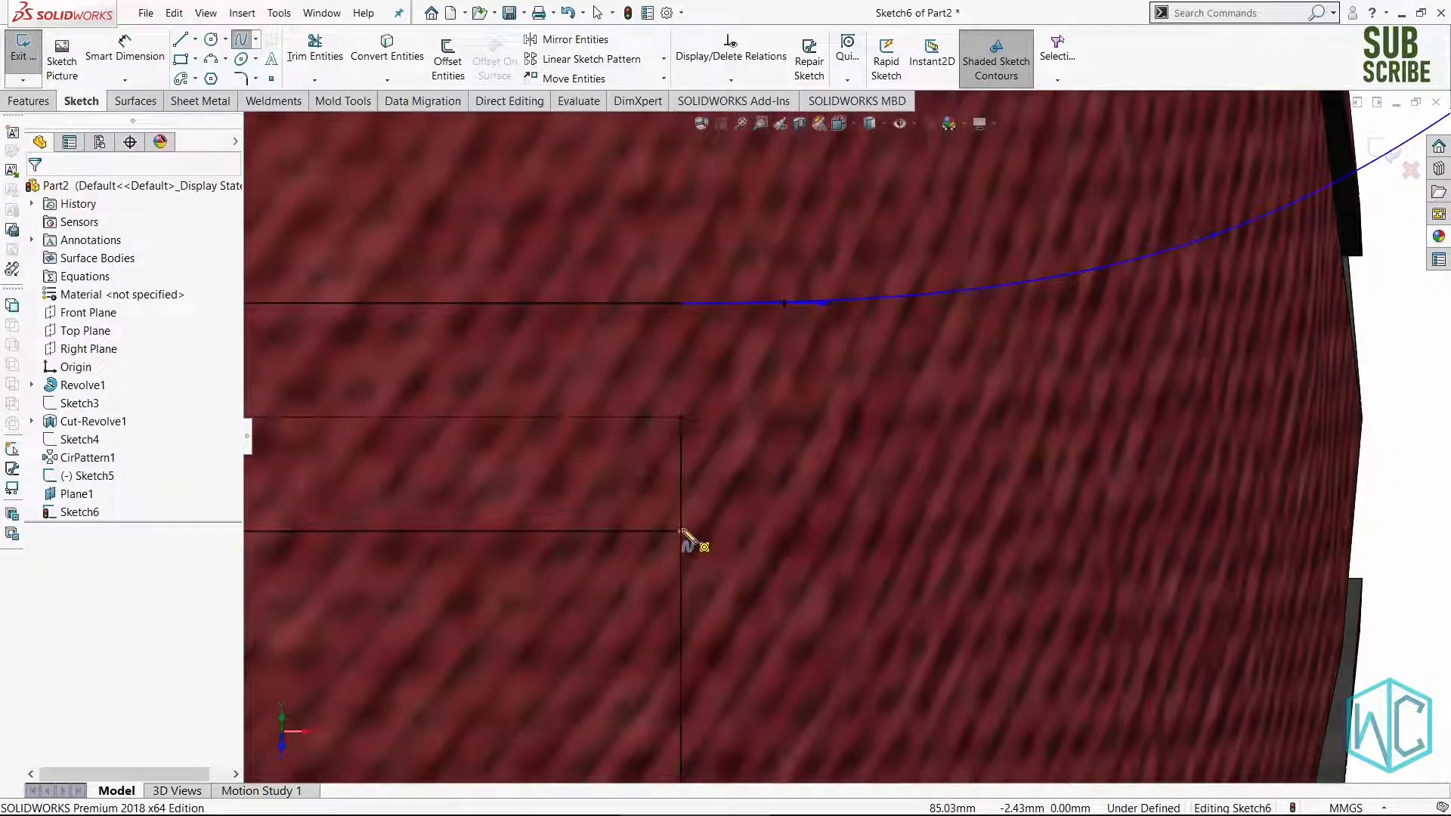
left_click(680, 531)
scroll(802, 528, "up", 4)
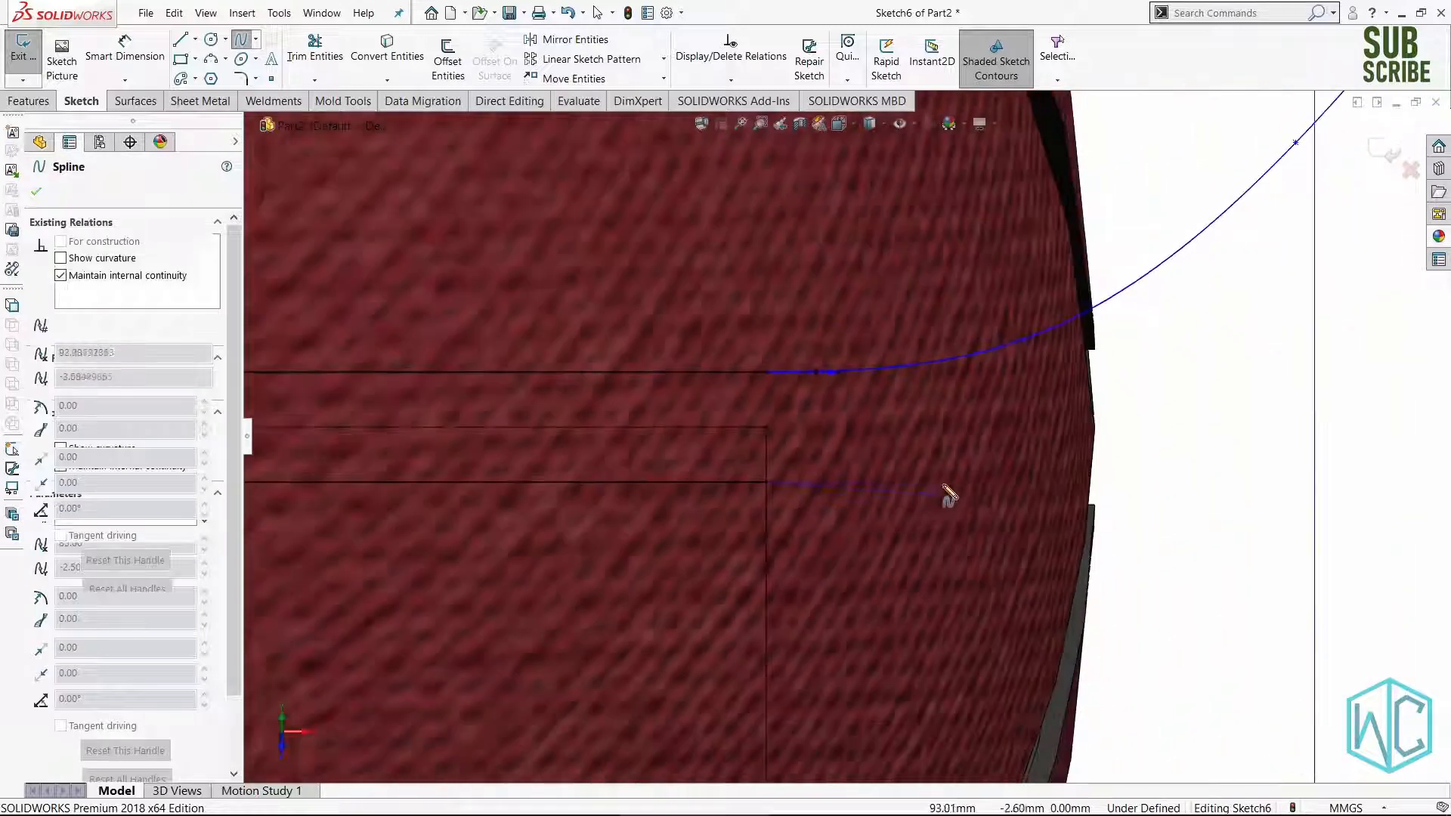
left_click(975, 470)
scroll(1073, 461, "up", 2)
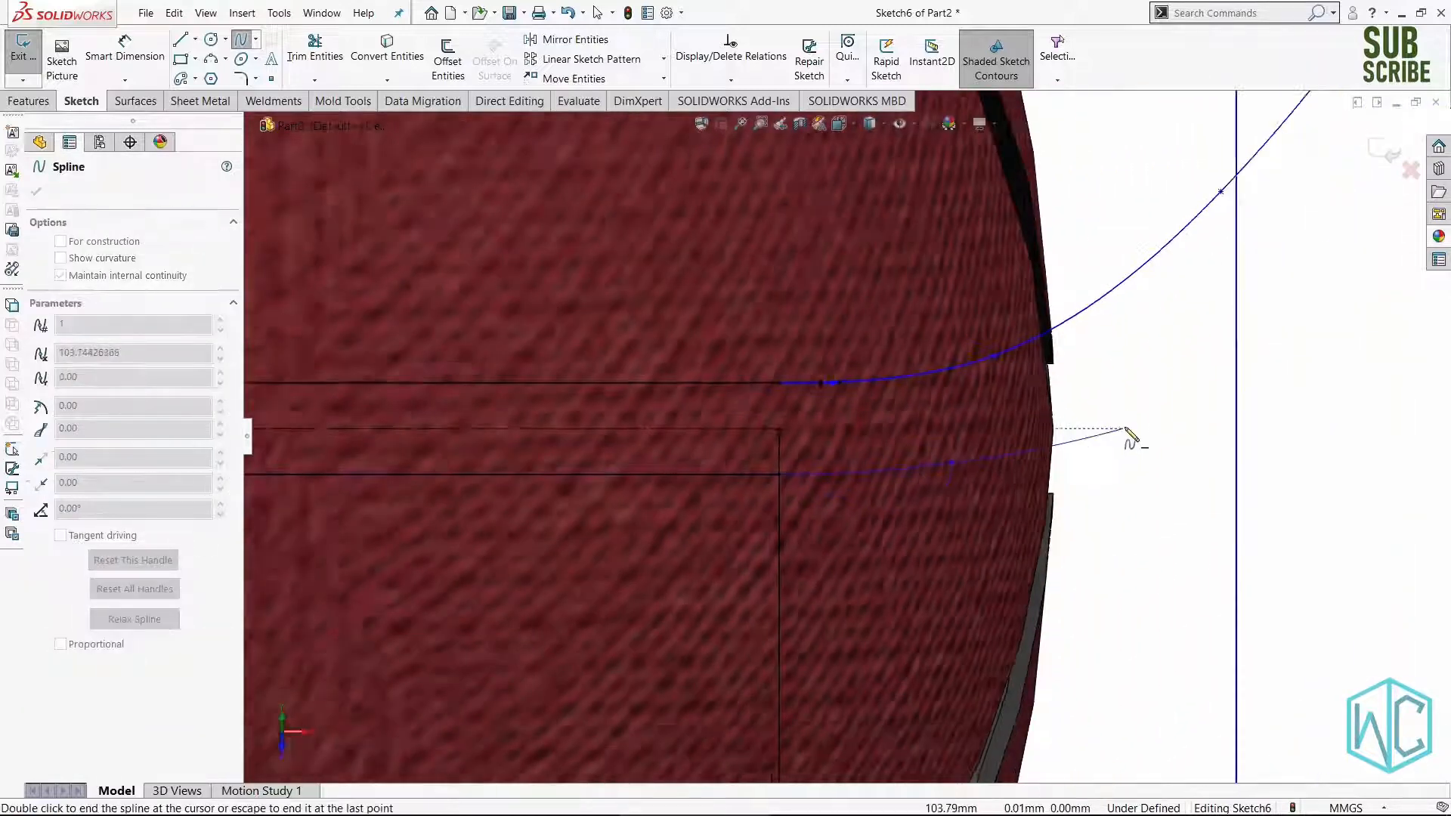
left_click(1176, 368)
scroll(1214, 314, "up", 3)
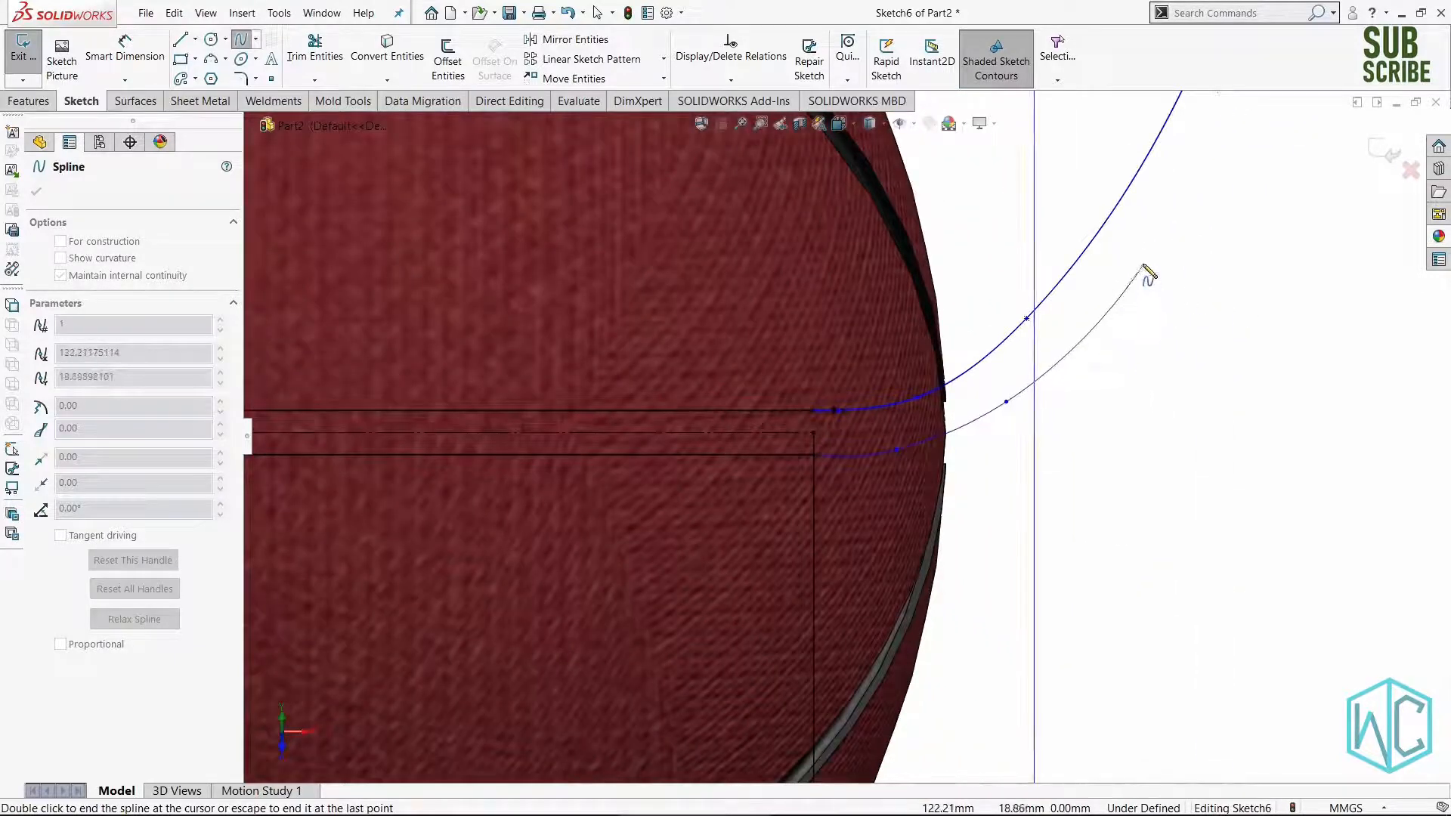
scroll(1149, 270, "up", 3)
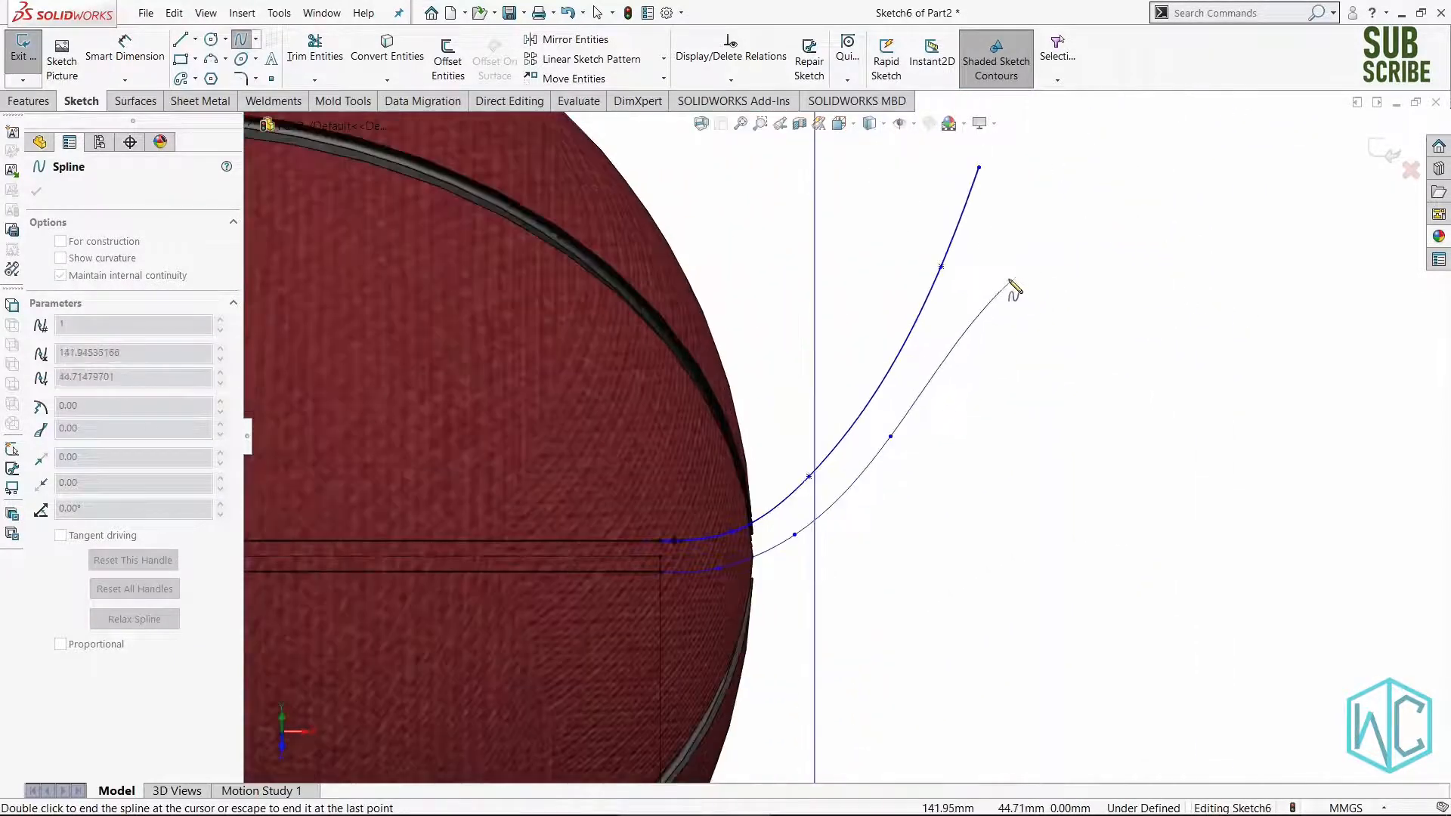
left_click(1004, 240)
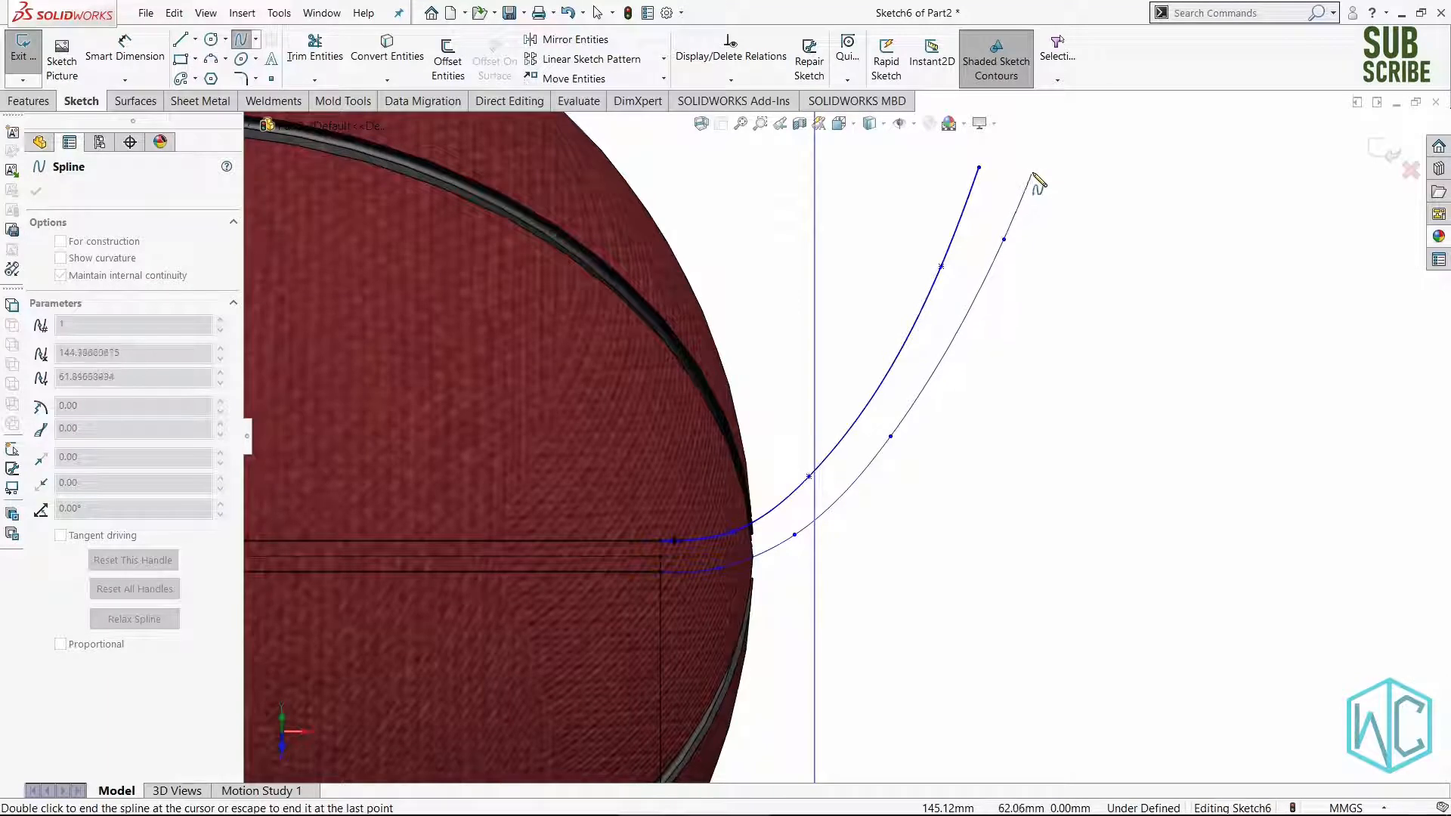
left_click(1035, 168)
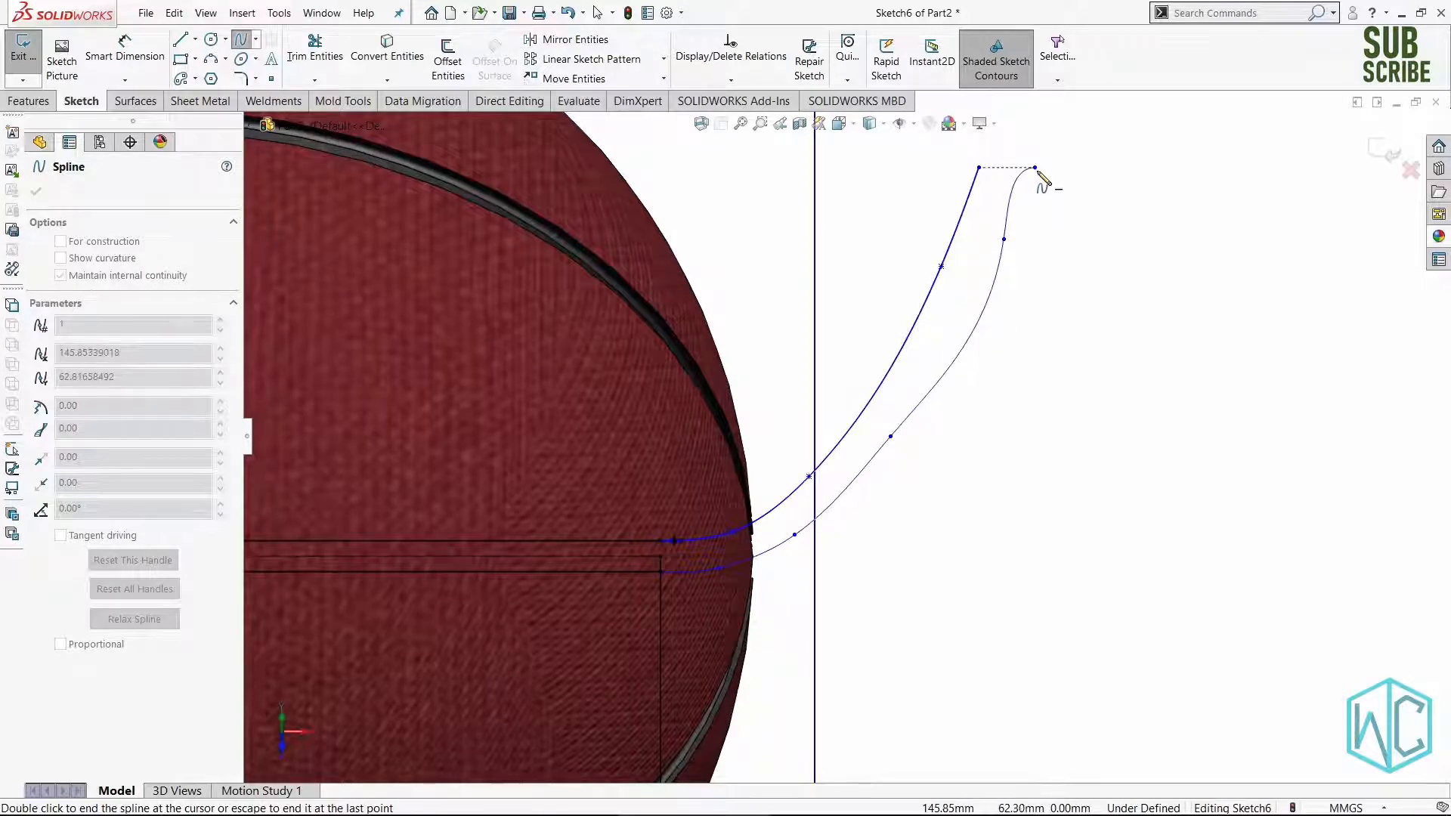
key("Escape")
Close the outer ends of the two splines with a horizontal line about 9 mm long.
key("l")
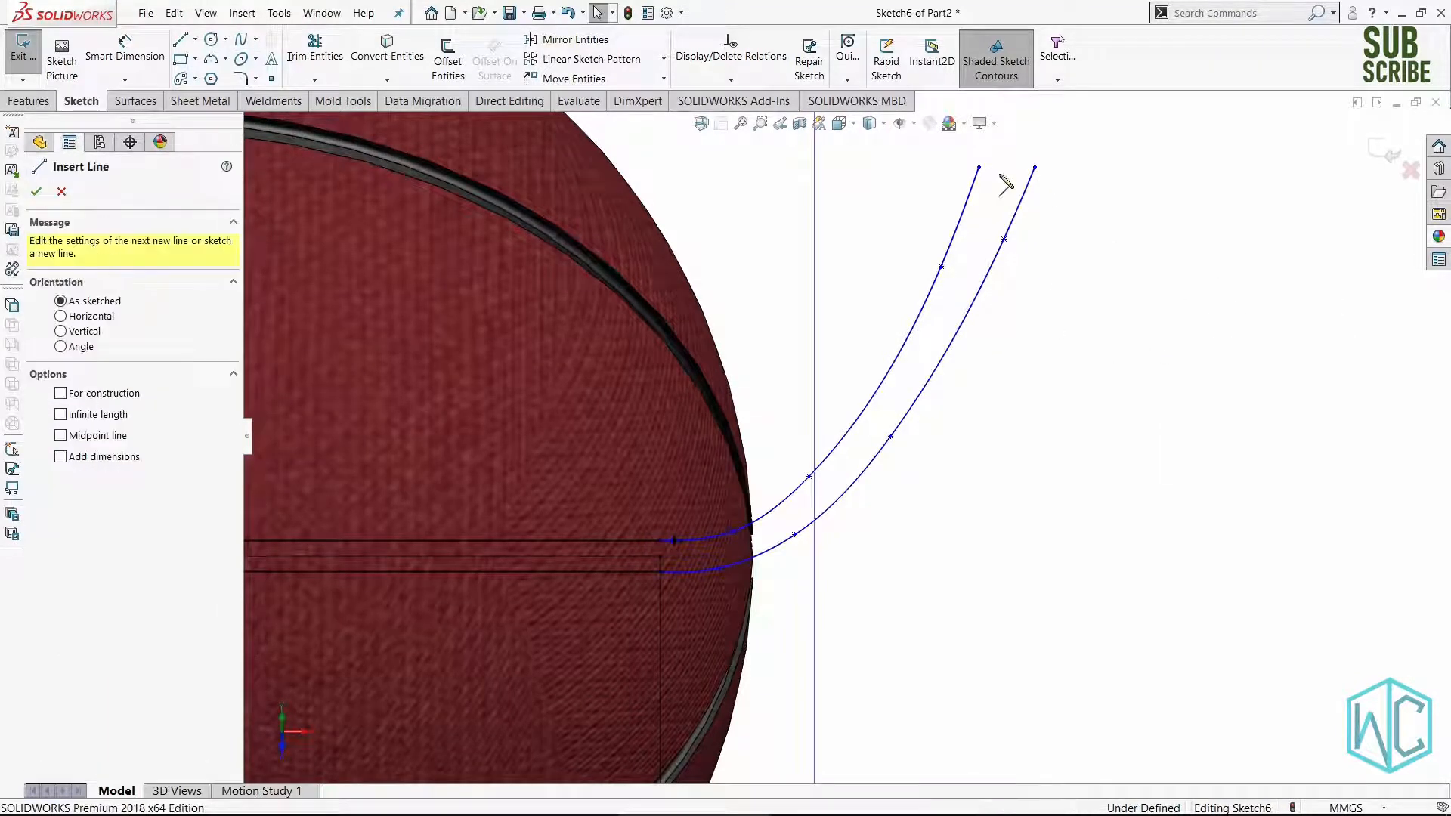
scroll(1001, 177, "down", 6)
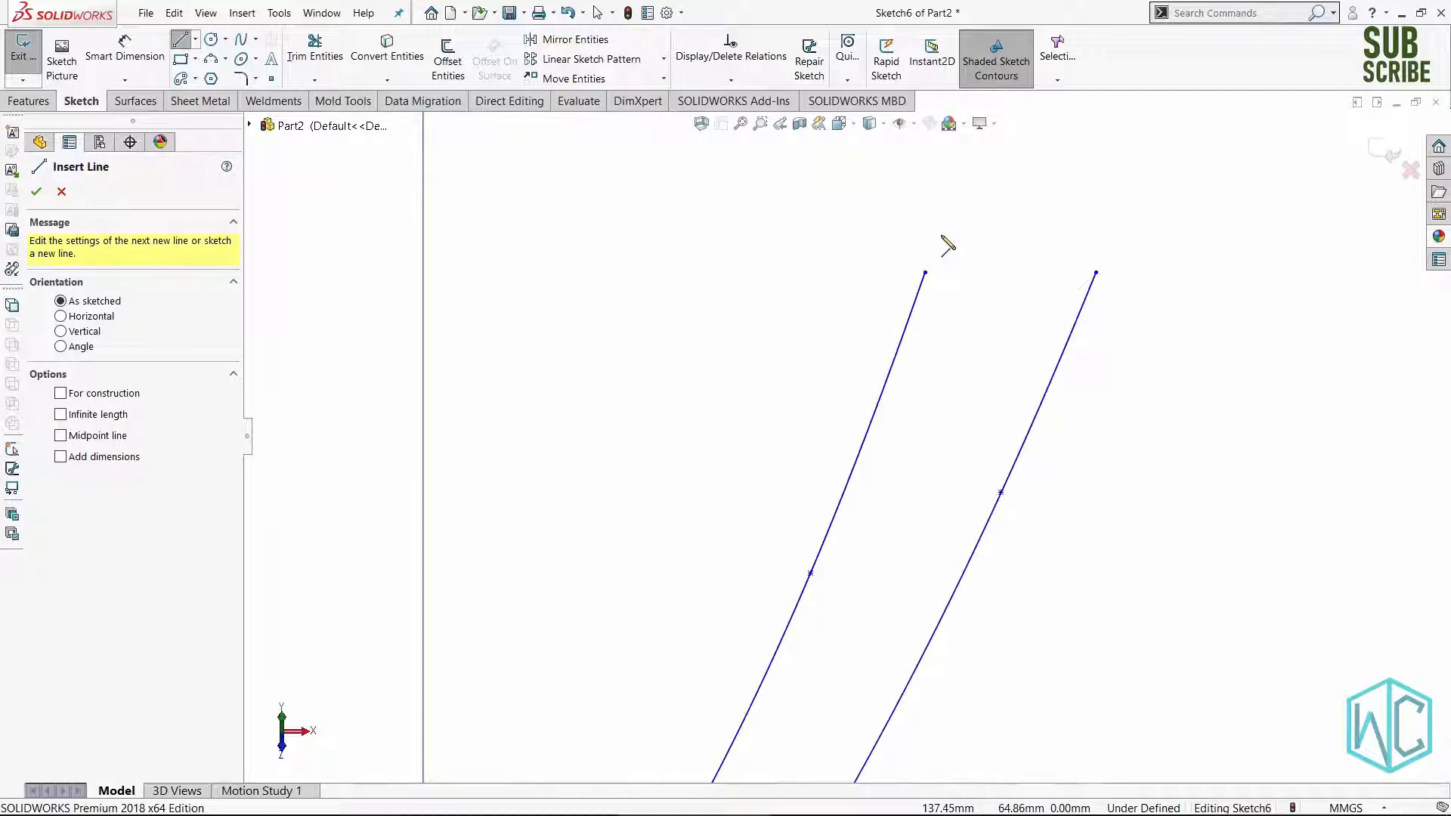
left_click(925, 273)
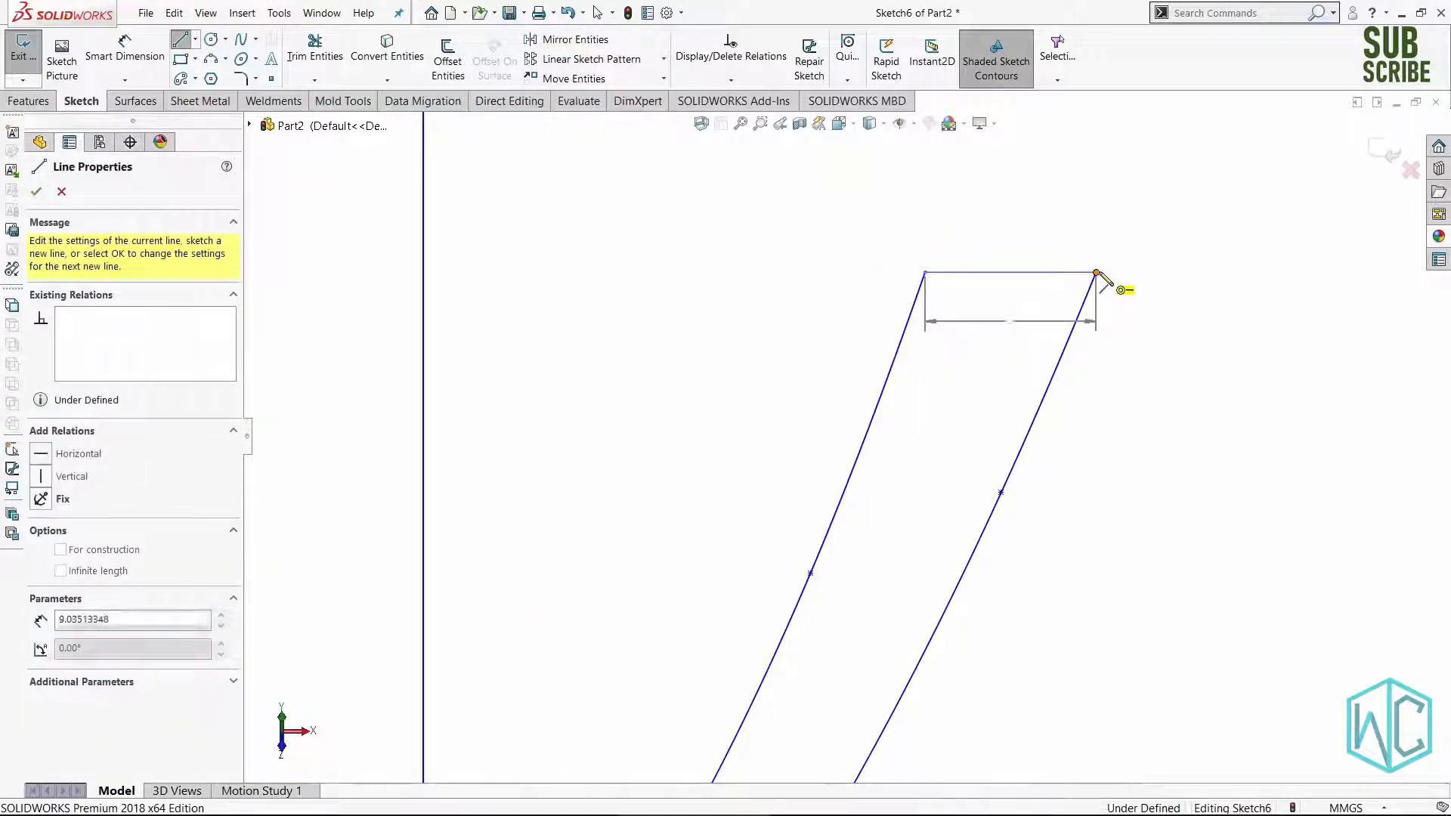
left_click(1097, 273)
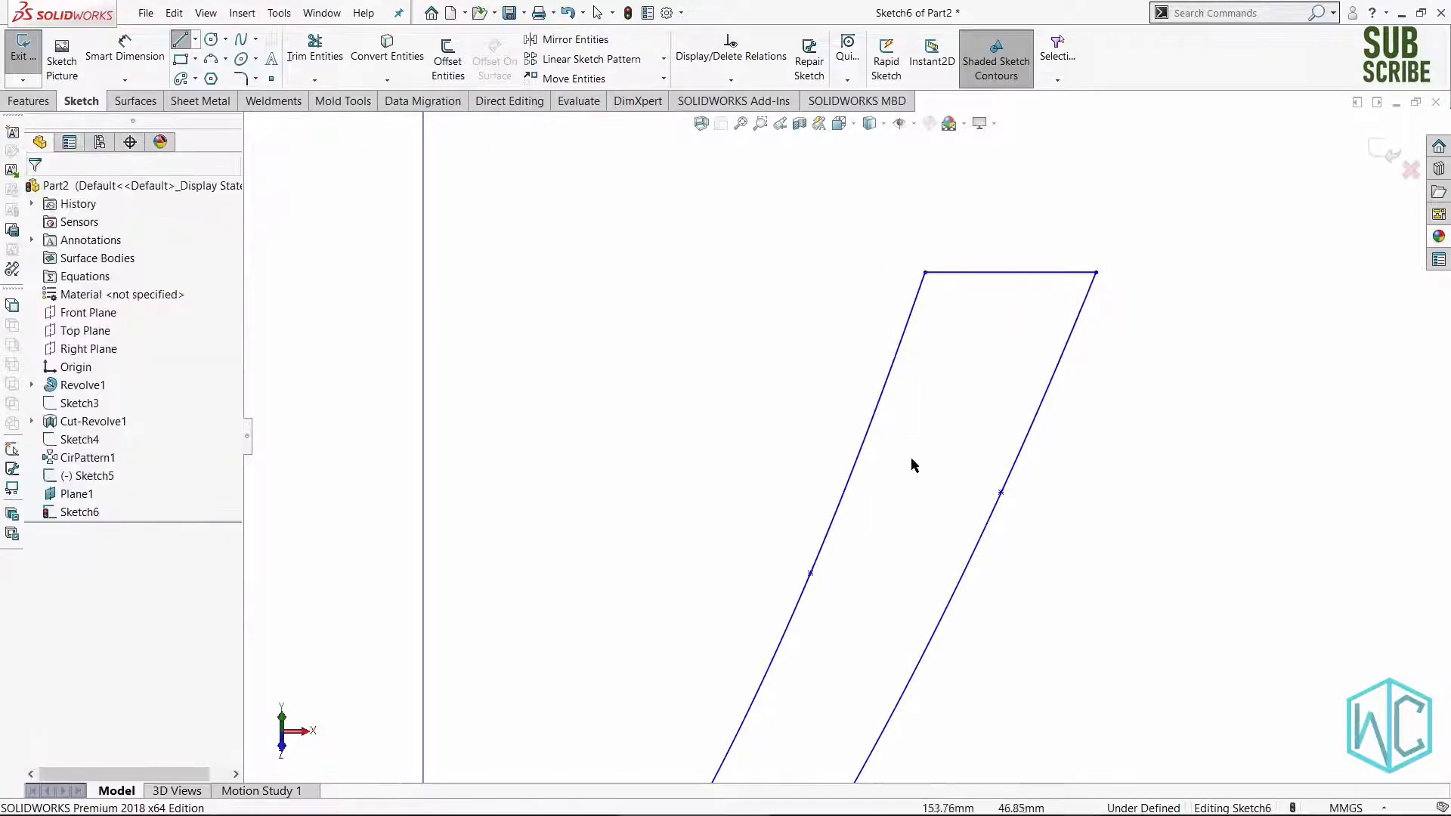
Add a tangent relation between the lower offset line and the spline starting at its right end.
scroll(892, 467, "up", 5)
scroll(831, 476, "down", 10)
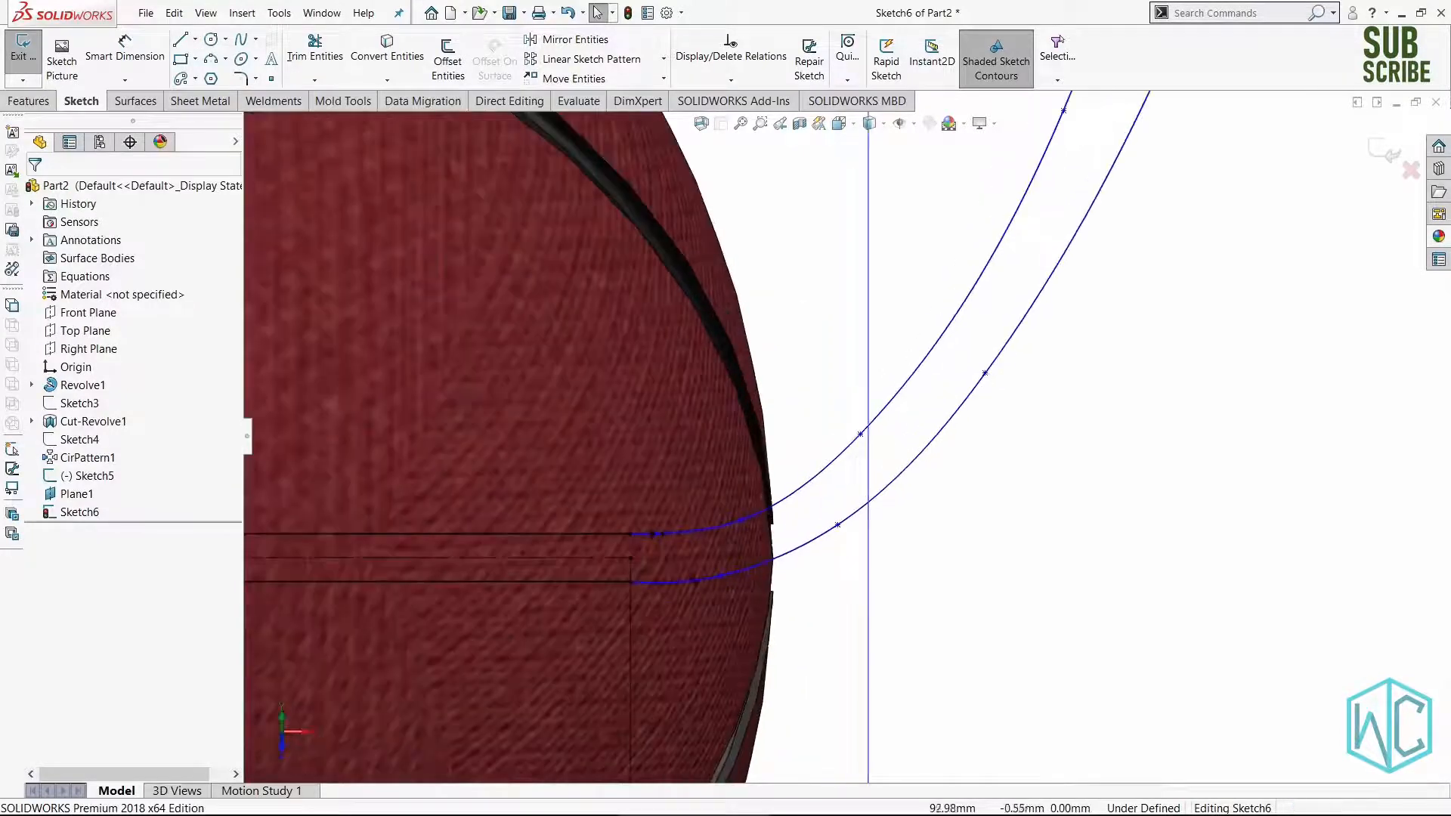
scroll(668, 537, "down", 8)
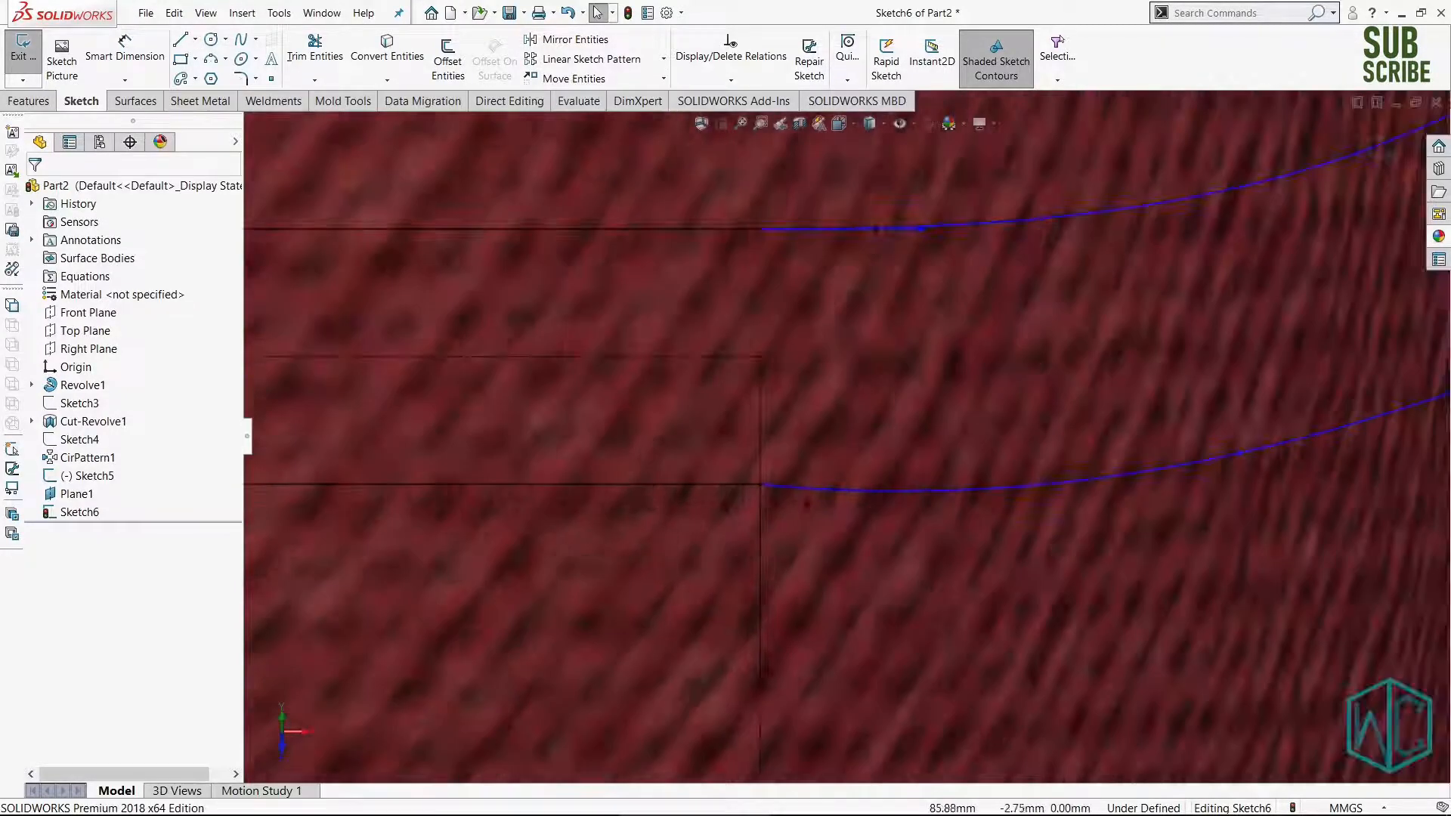
left_click(810, 490)
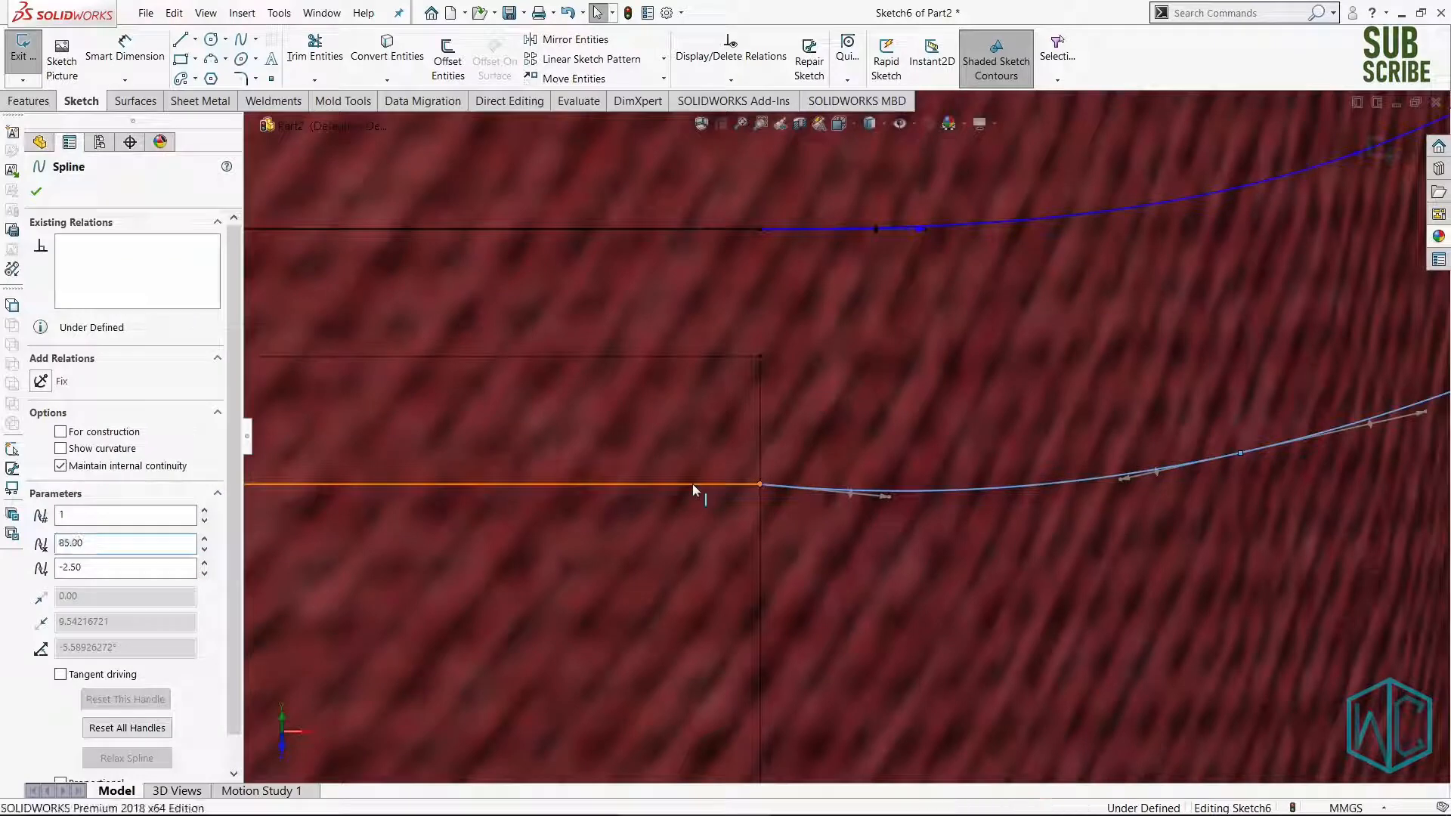
left_click(692, 484)
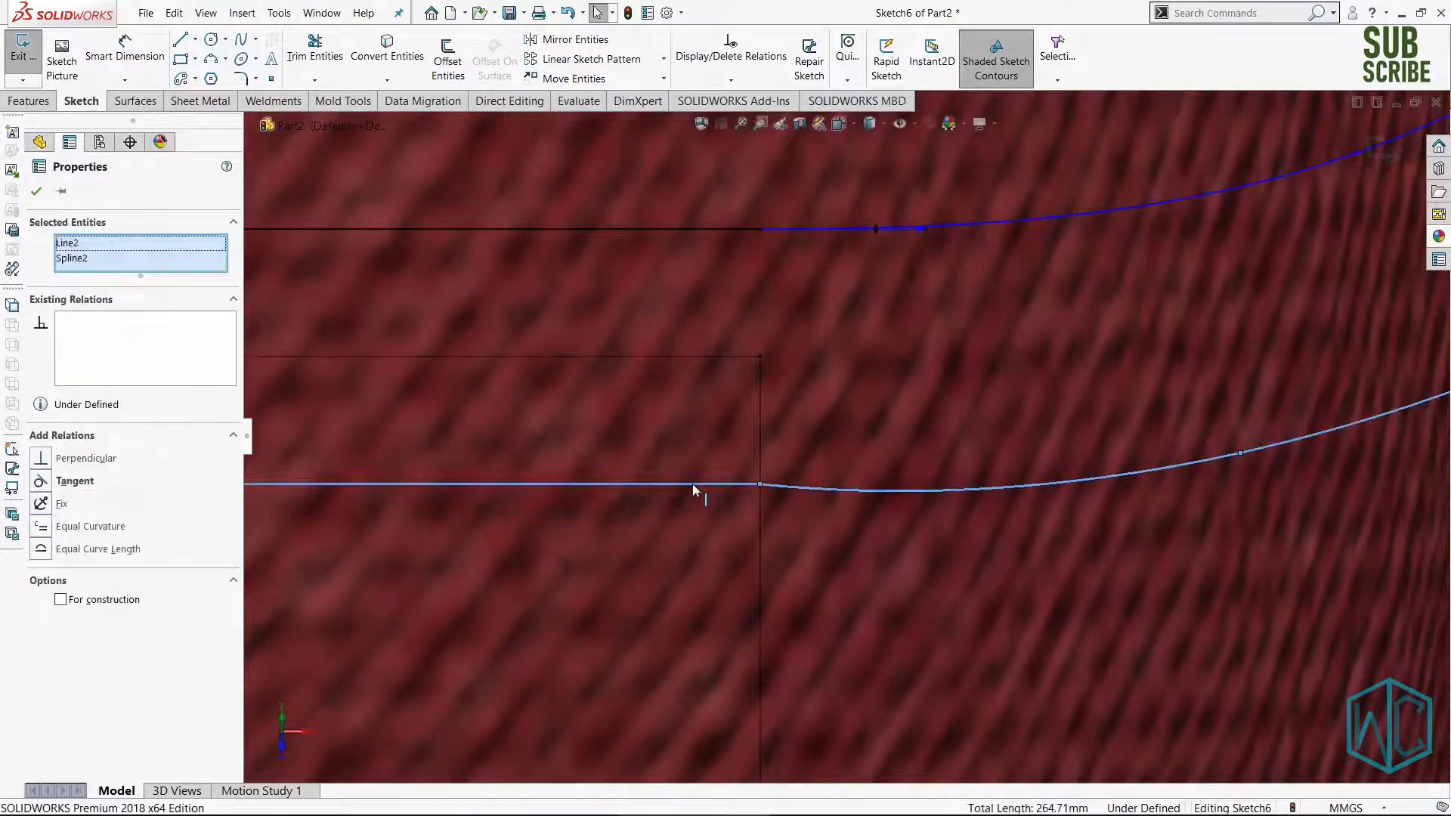
left_click(758, 418)
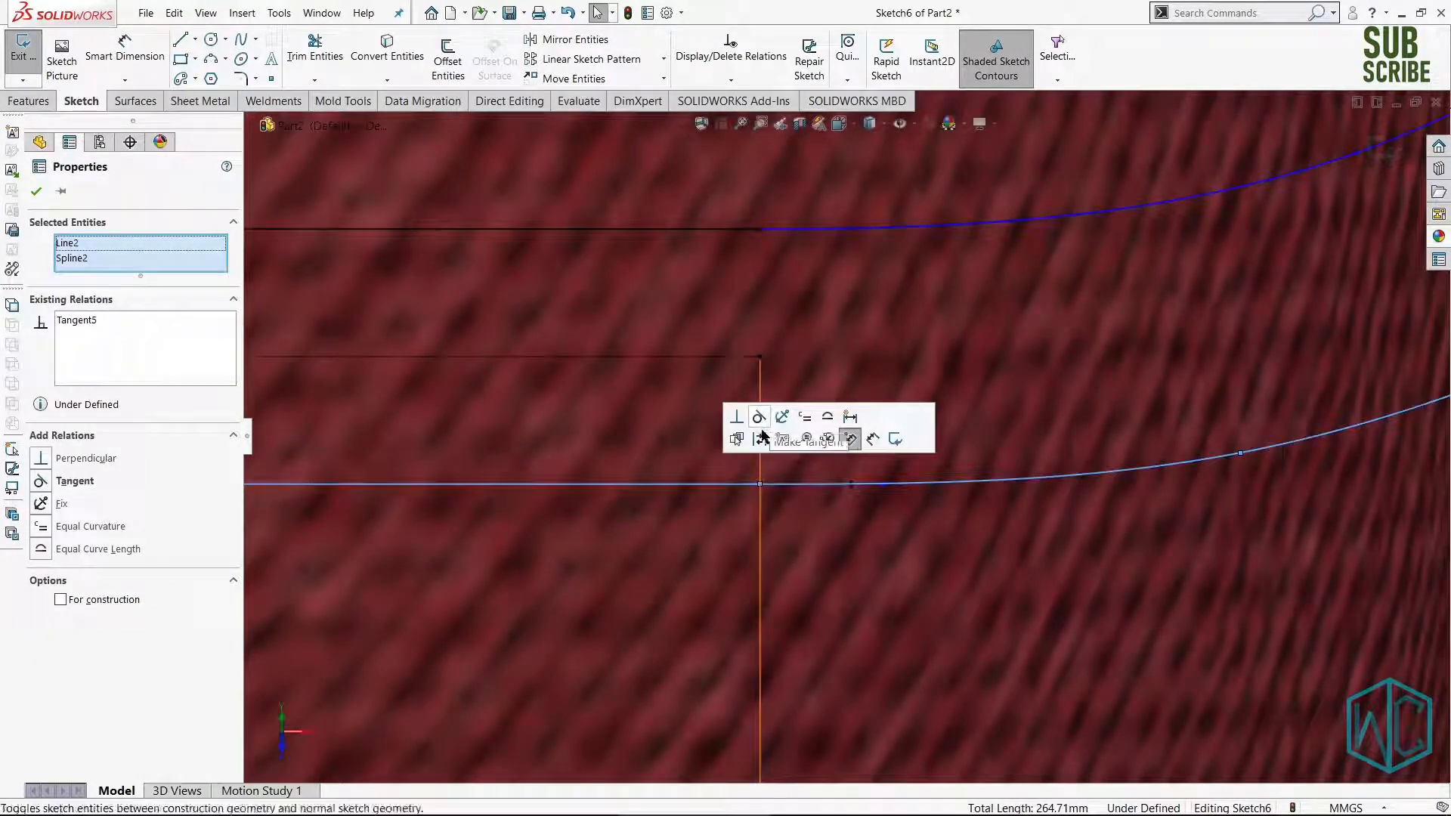
left_click(851, 439)
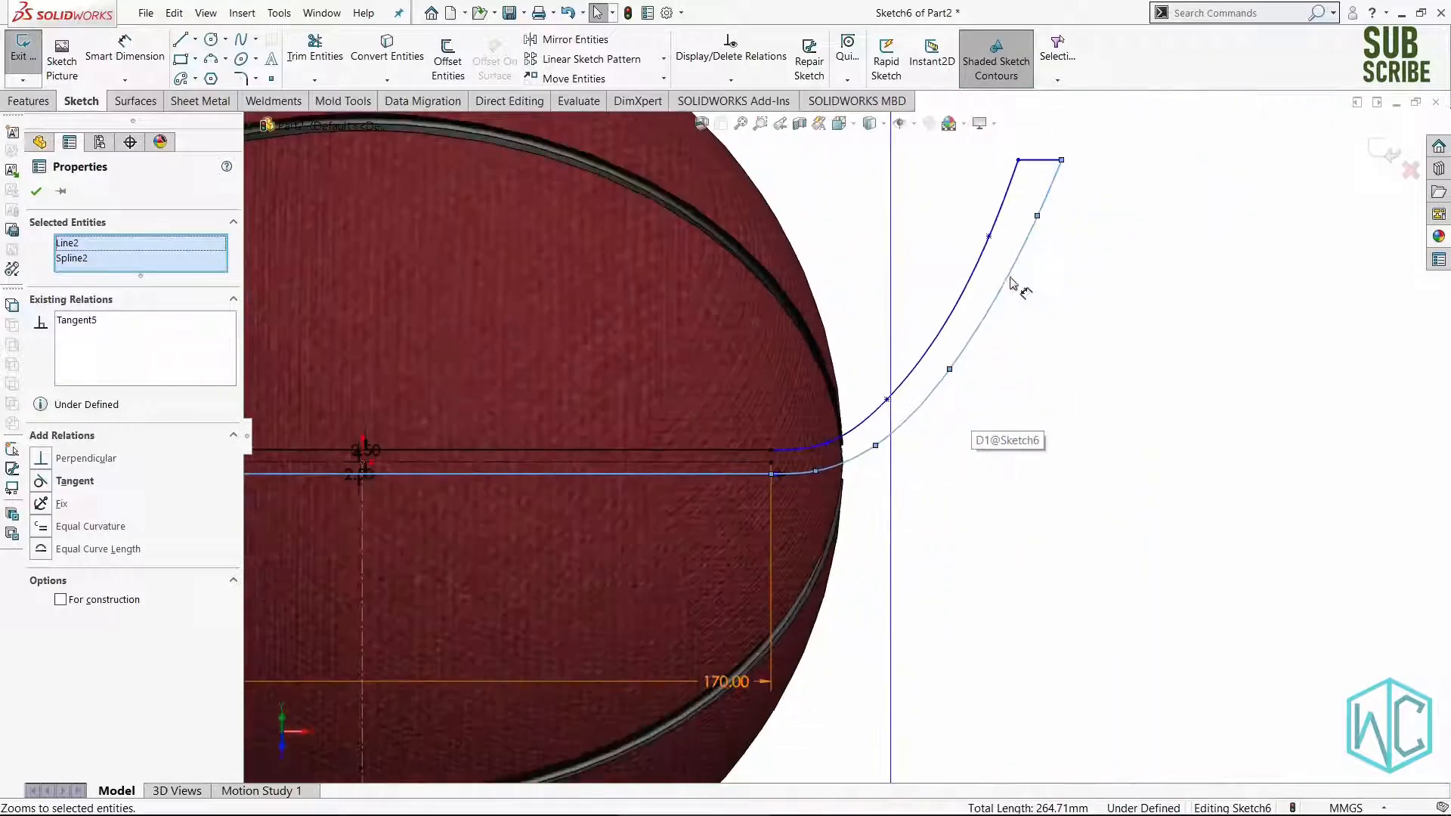
left_click(1136, 220)
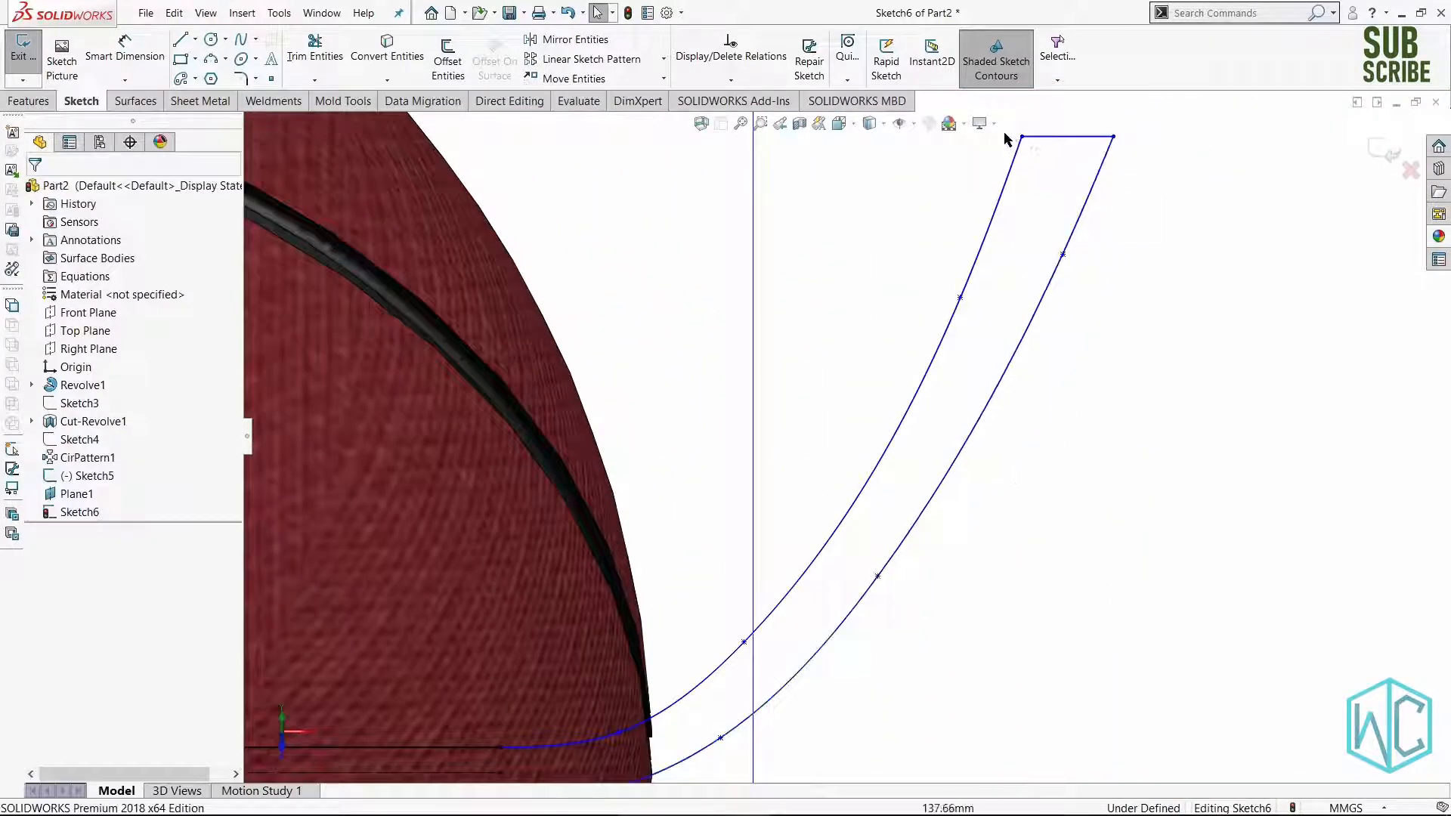
Move the upper spline's end point and fourth point slightly outward, narrowing the outer part of the band.
scroll(1004, 134, "down", 2)
scroll(983, 185, "up", 2)
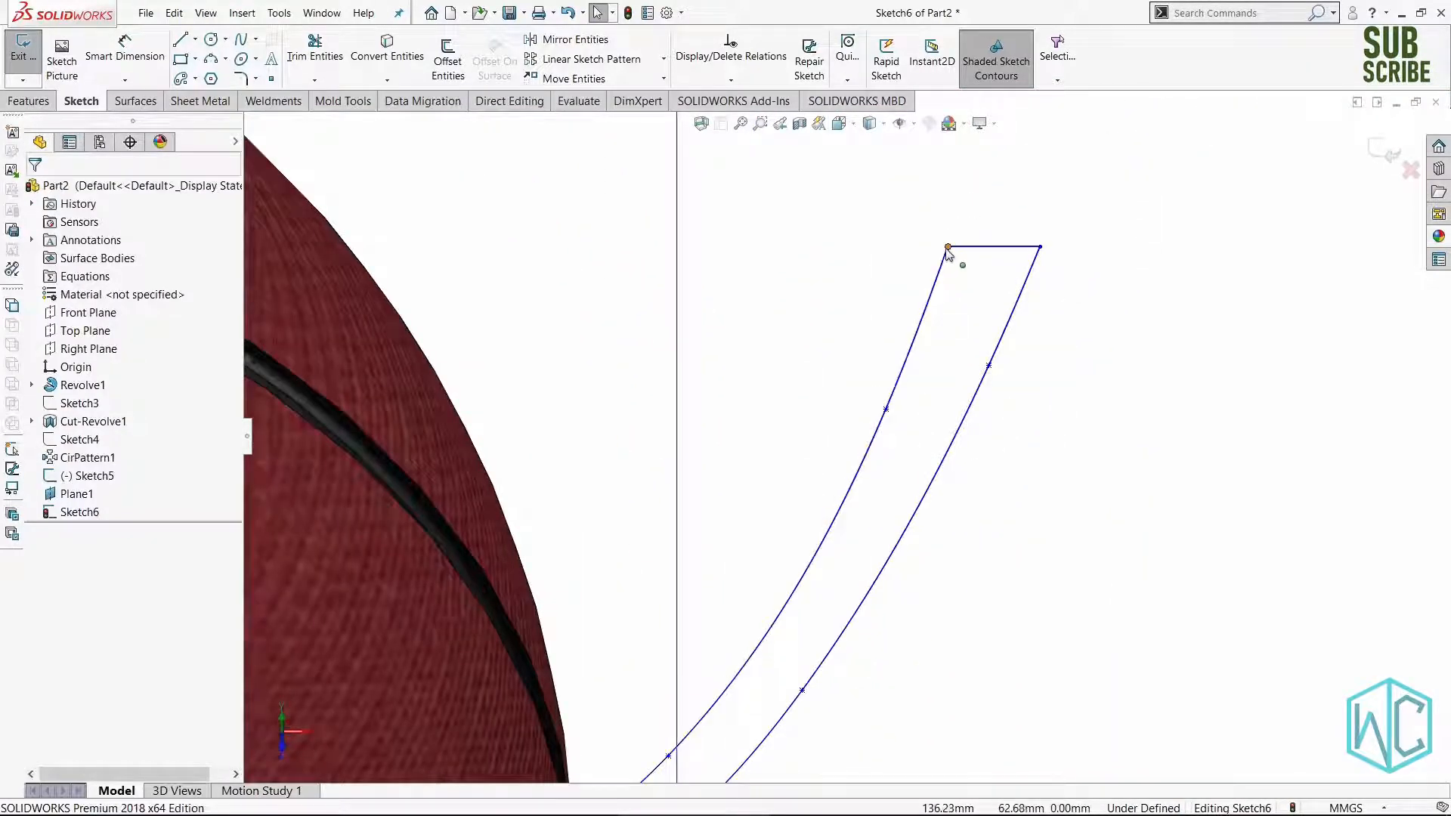
mouse_move(960, 247)
left_mouse_down()
mouse_move(971, 251)
mouse_move(957, 249)
left_mouse_up()
left_click(908, 404)
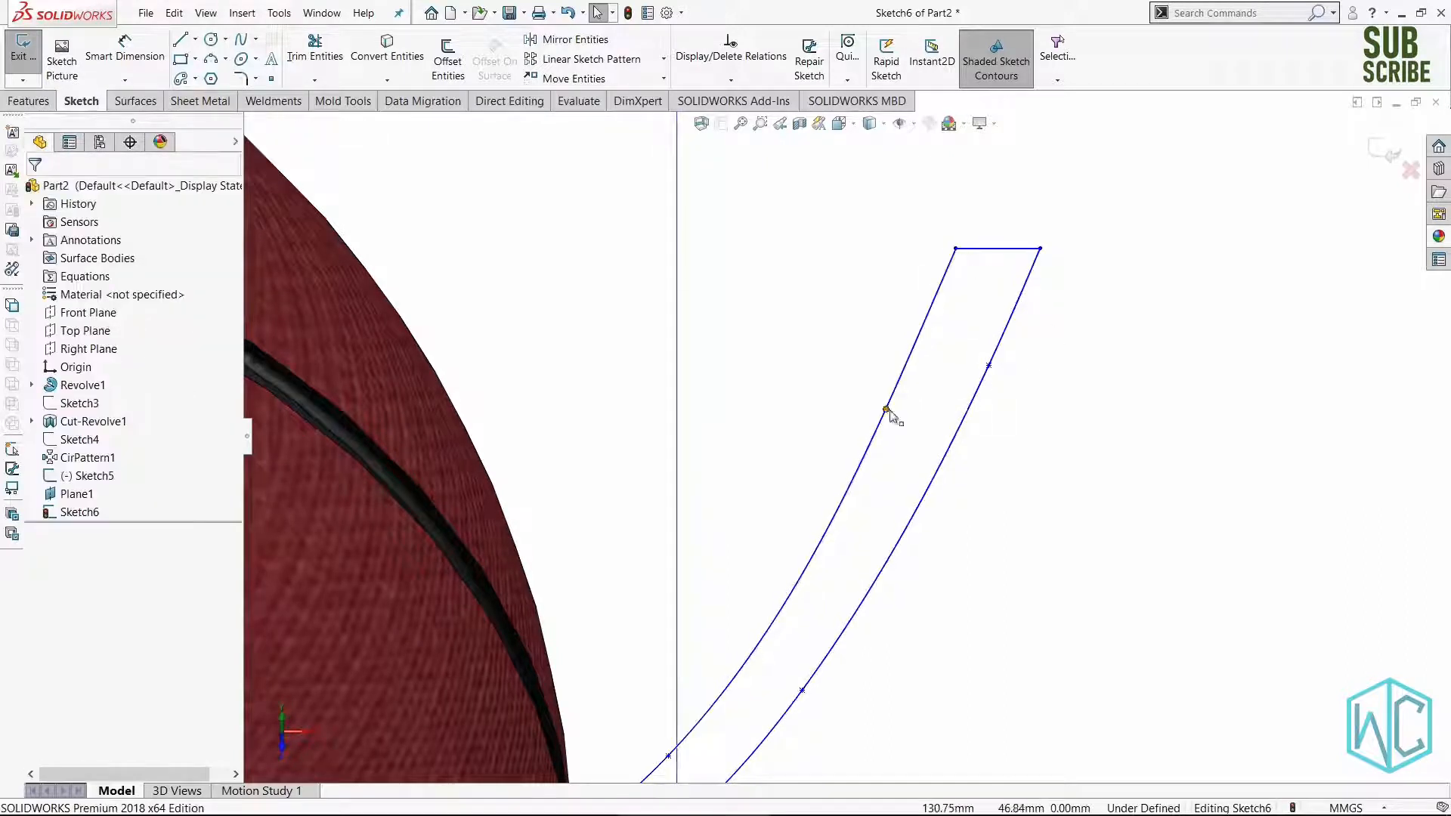
left_click_drag(887, 407, 905, 377)
left_click(1069, 469)
Move the upper spline's inner point near the ball's edge up along the curve to about X 111.6, Y 15.5 mm.
scroll(930, 438, "up", 4)
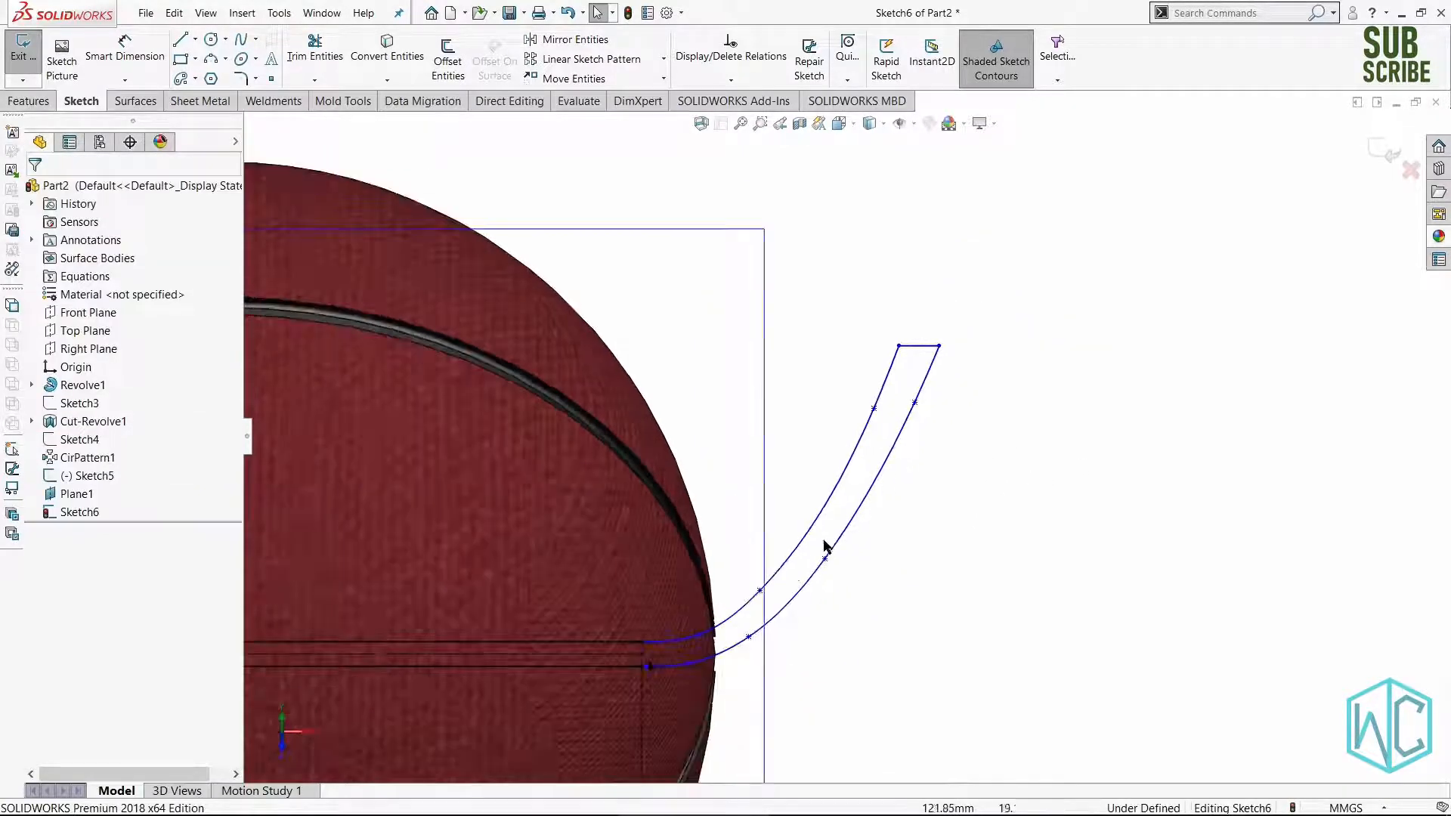
scroll(826, 556, "down", 5)
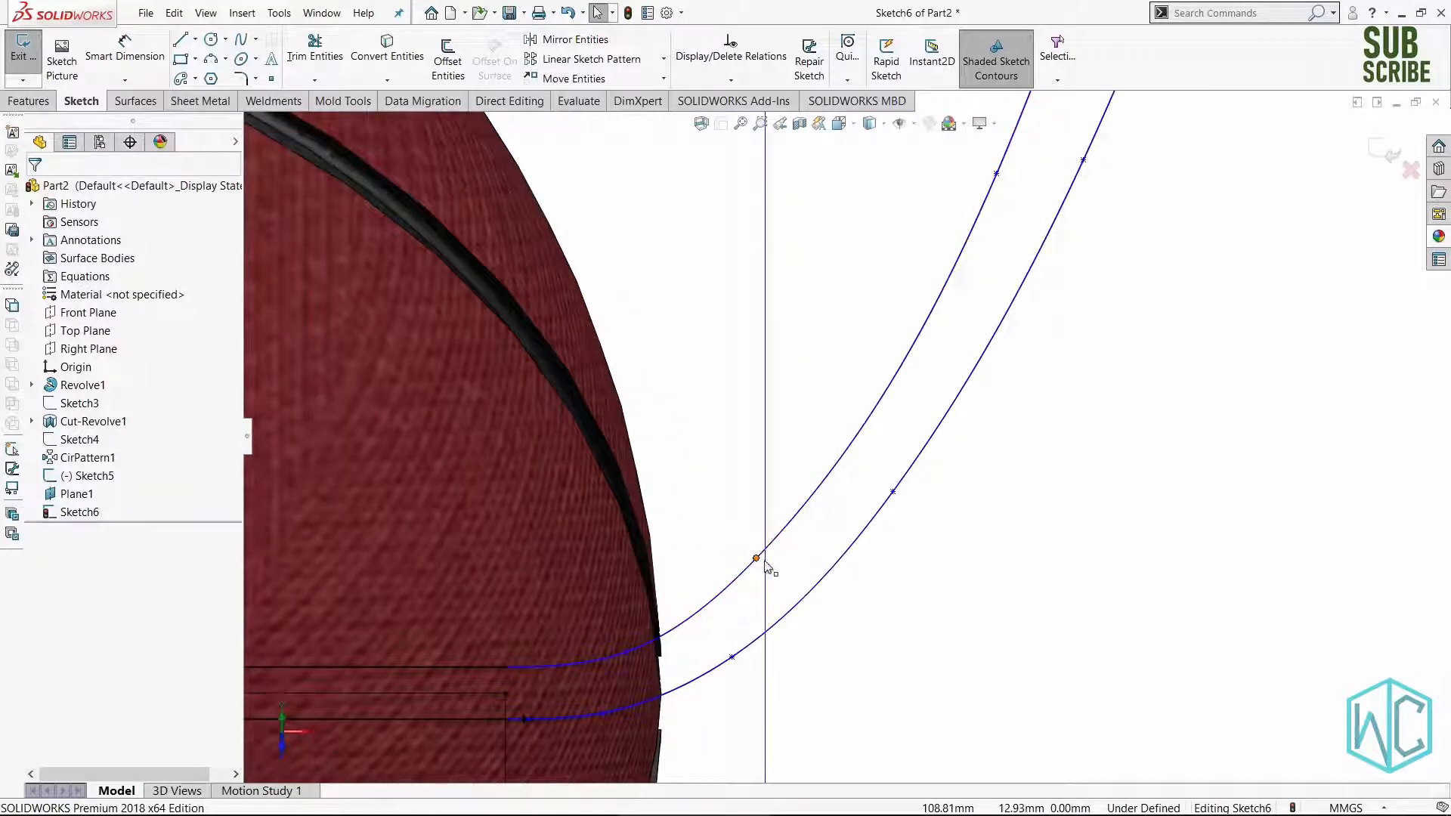
left_click_drag(765, 565, 784, 536)
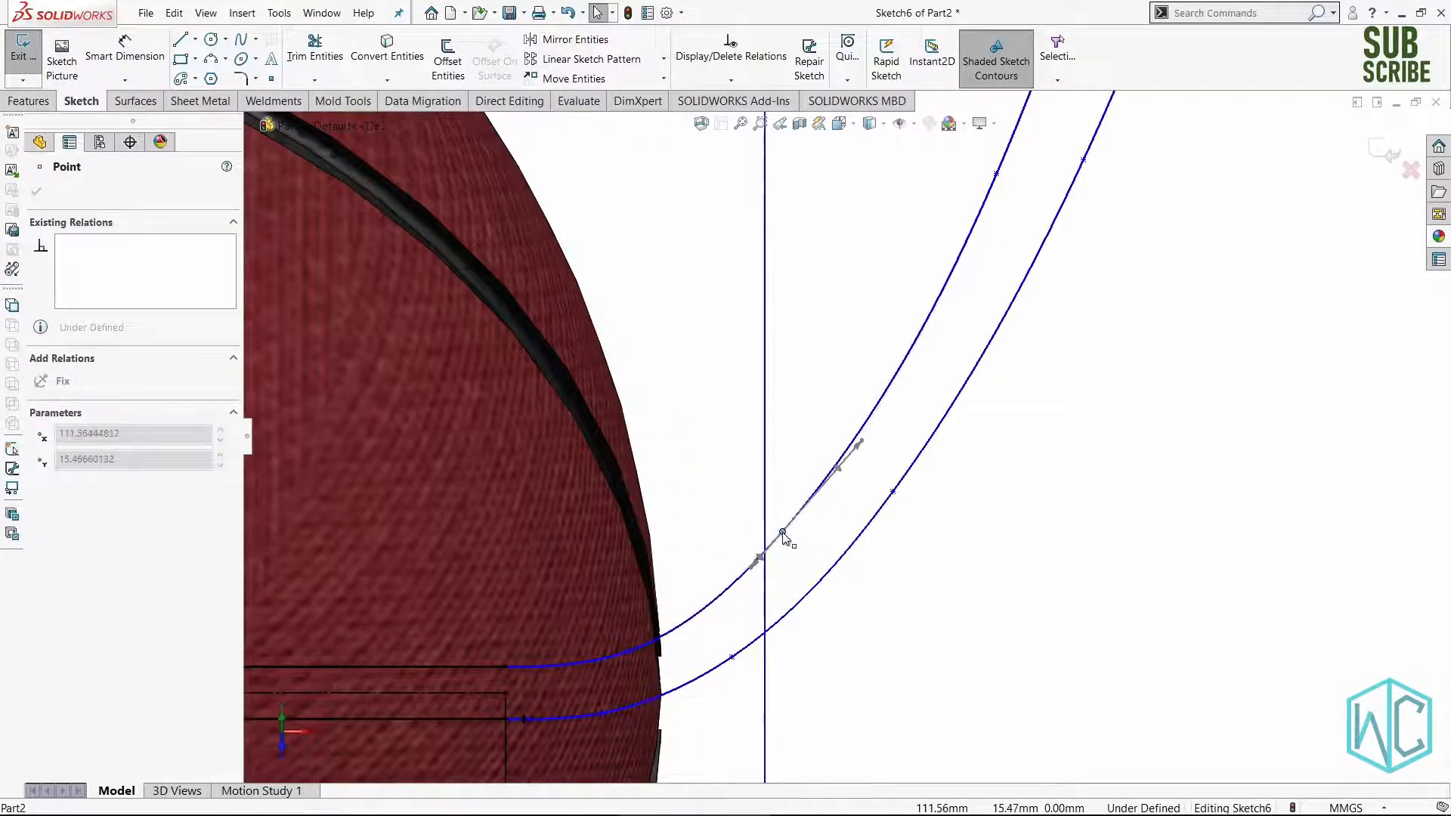
left_click(936, 597)
Draw a vertical construction line from the midpoint between the two offset lines upward at the ball's centre.
scroll(910, 563, "up", 8)
middle_click_drag(862, 532, 978, 458, "ctrl")
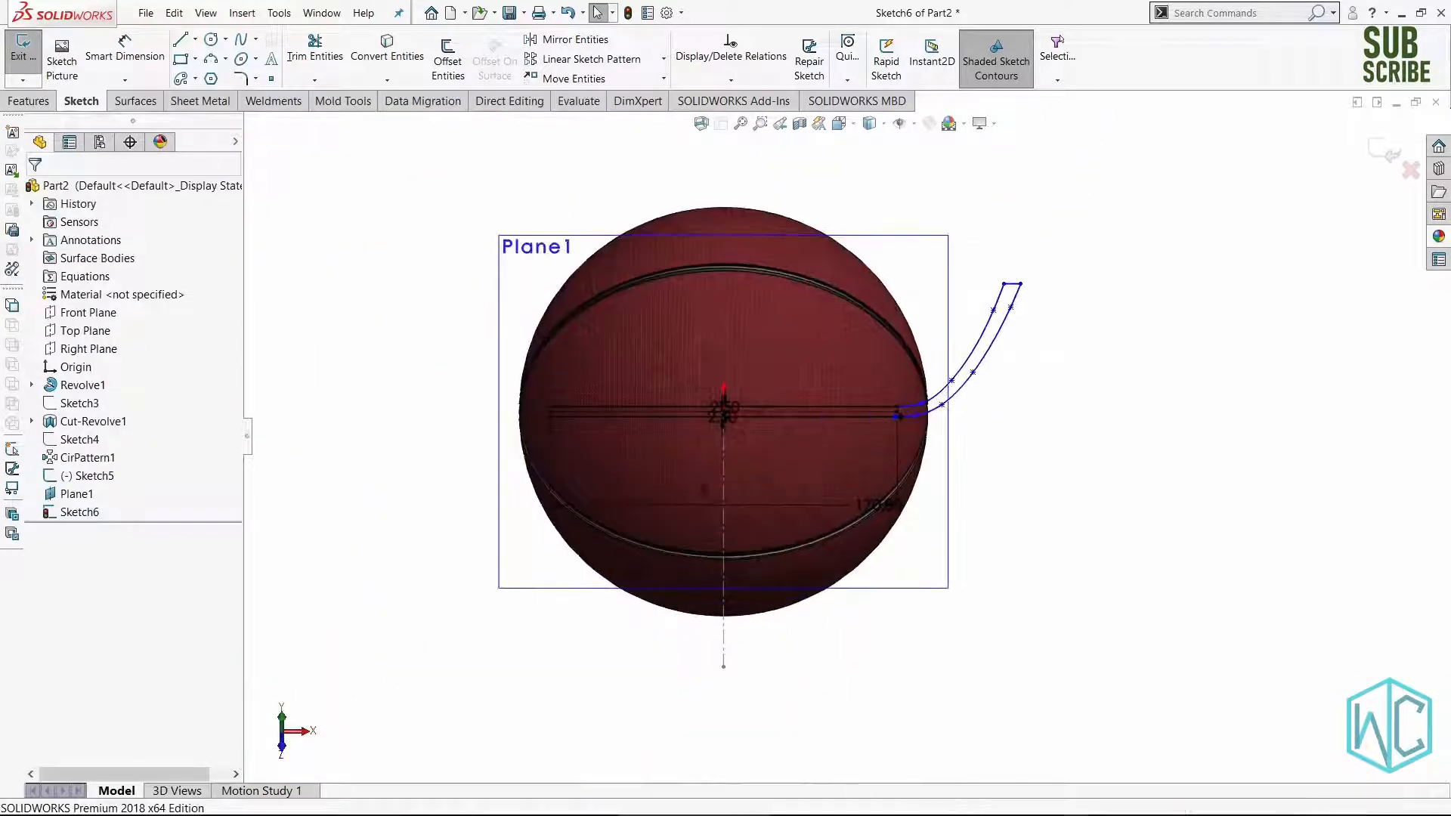
scroll(691, 476, "down", 3)
scroll(911, 388, "up", 3)
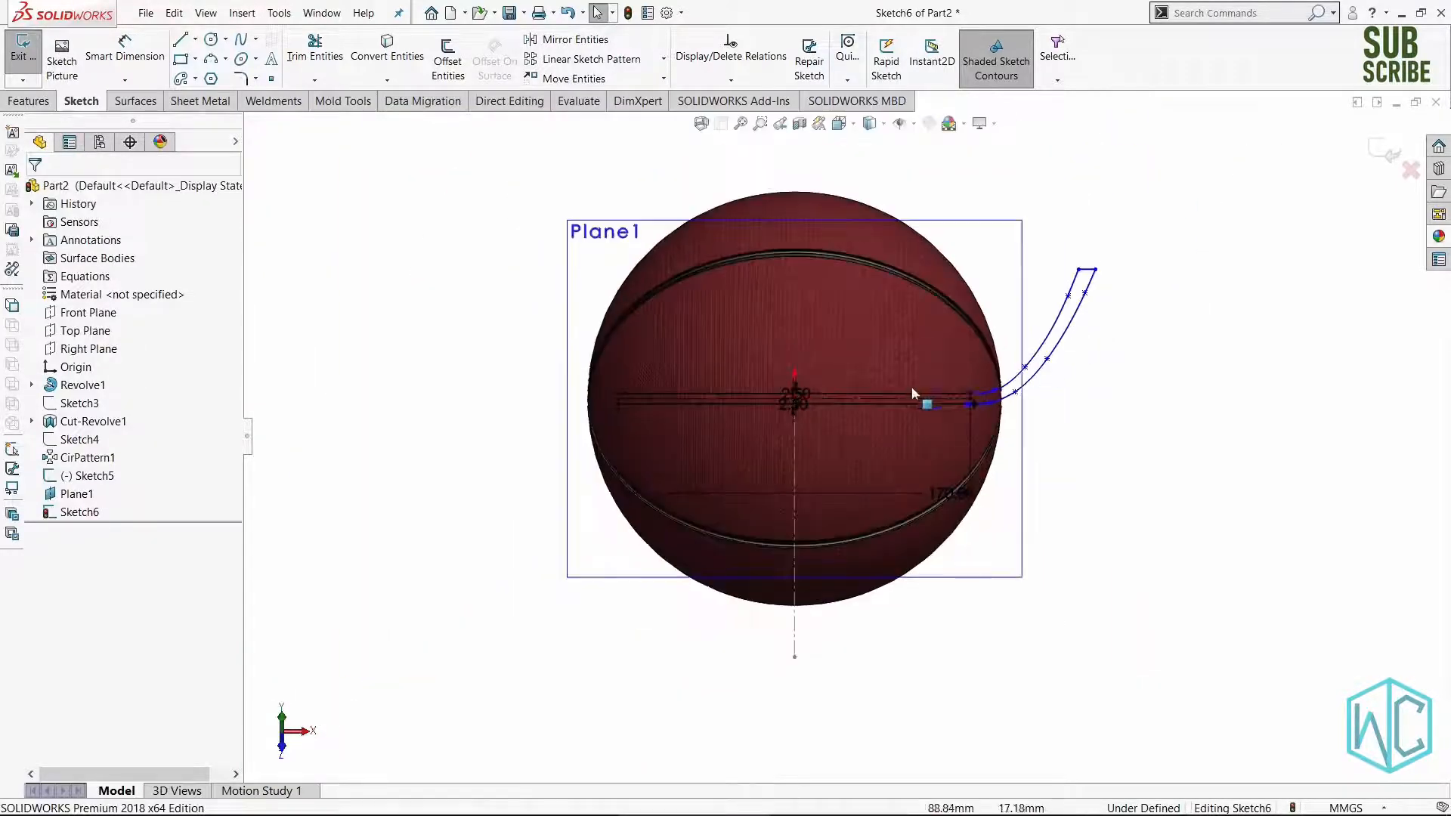
scroll(1068, 327, "down", 2)
right_click_drag(1167, 518, 1199, 472)
scroll(600, 437, "down", 2)
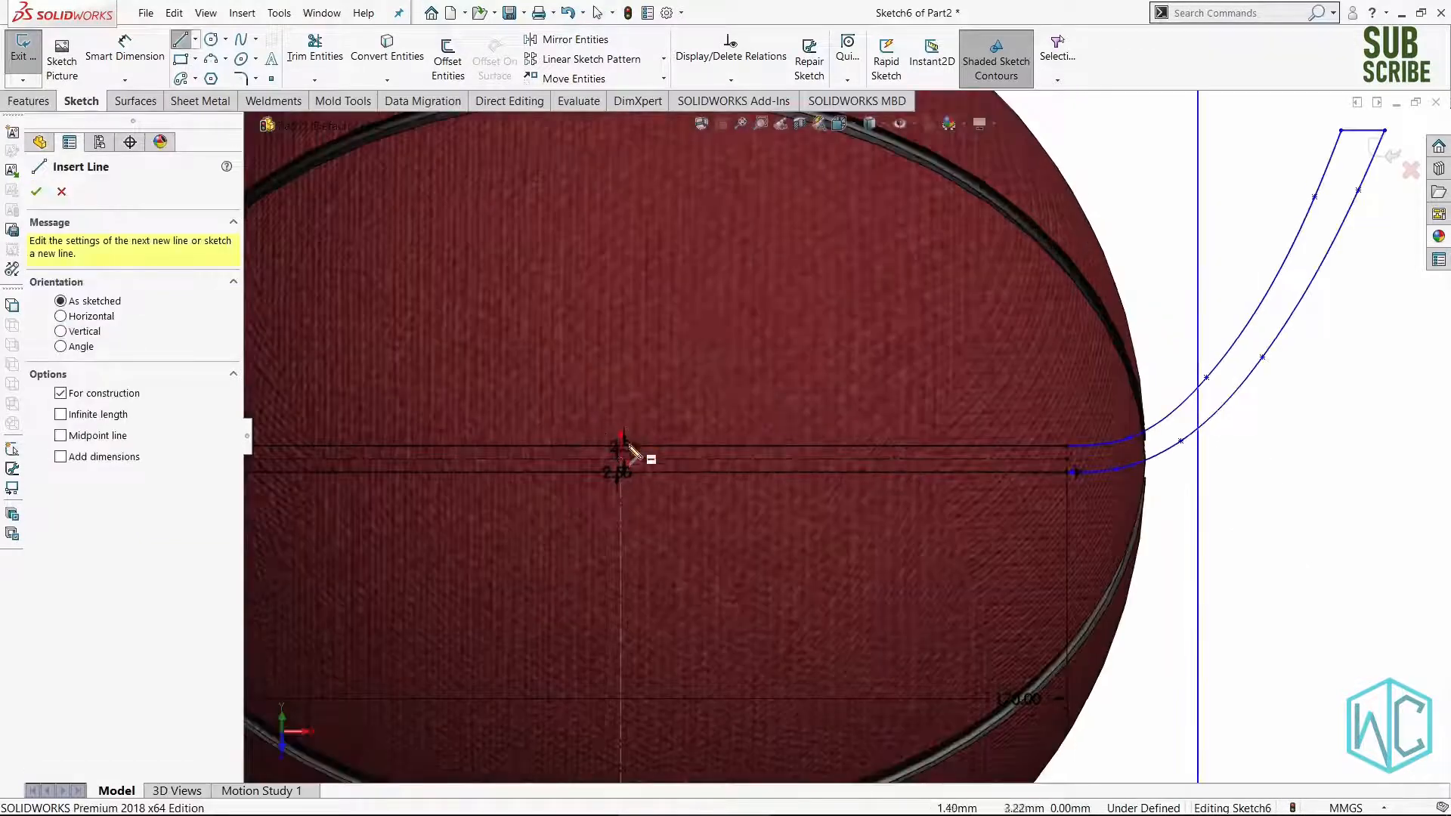
left_click(620, 458)
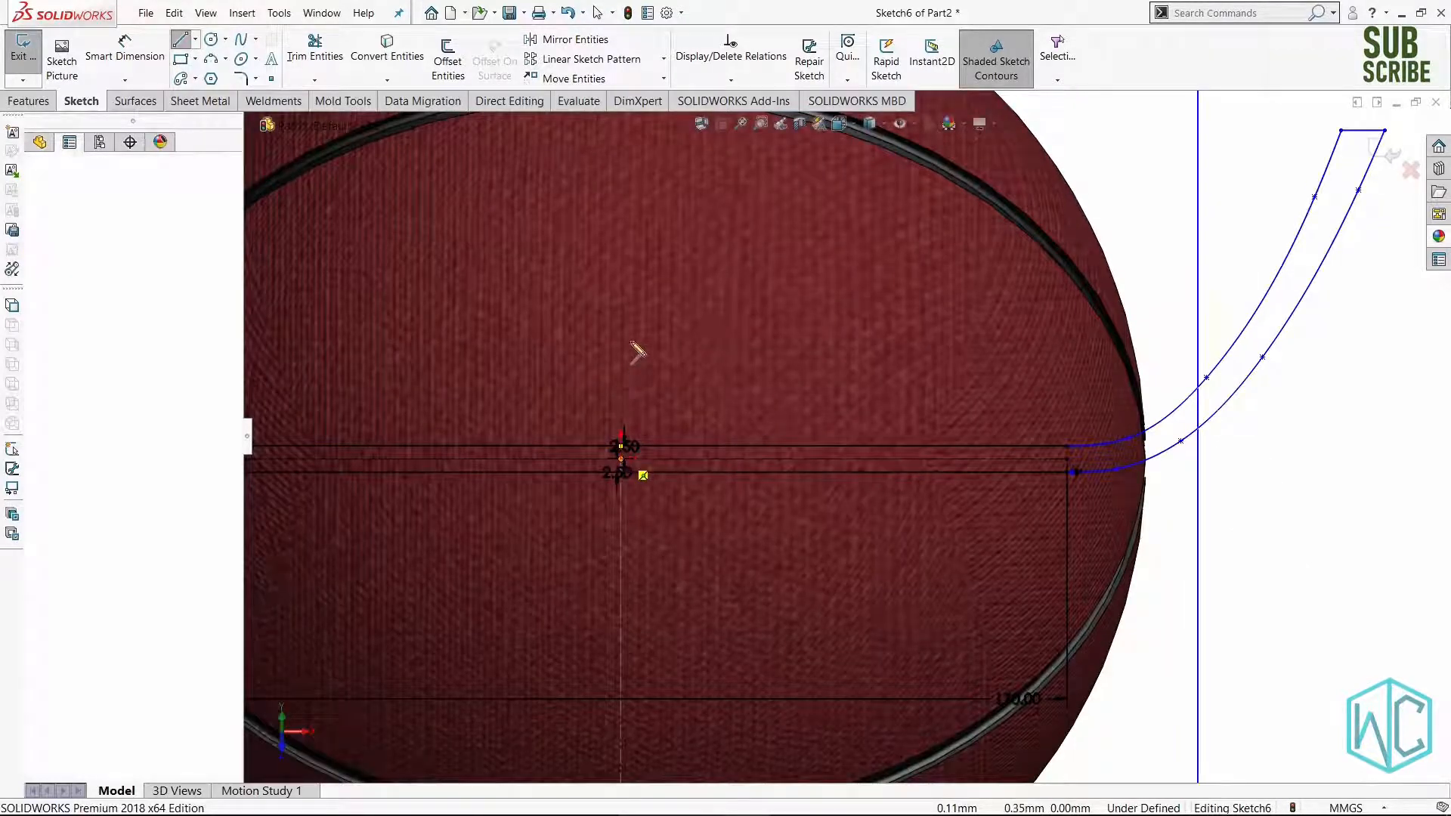
left_click(622, 255)
key("Escape")
key("Escape")
Mirror both splines and their closing line about the vertical construction line, keeping the originals.
scroll(647, 294, "up", 7)
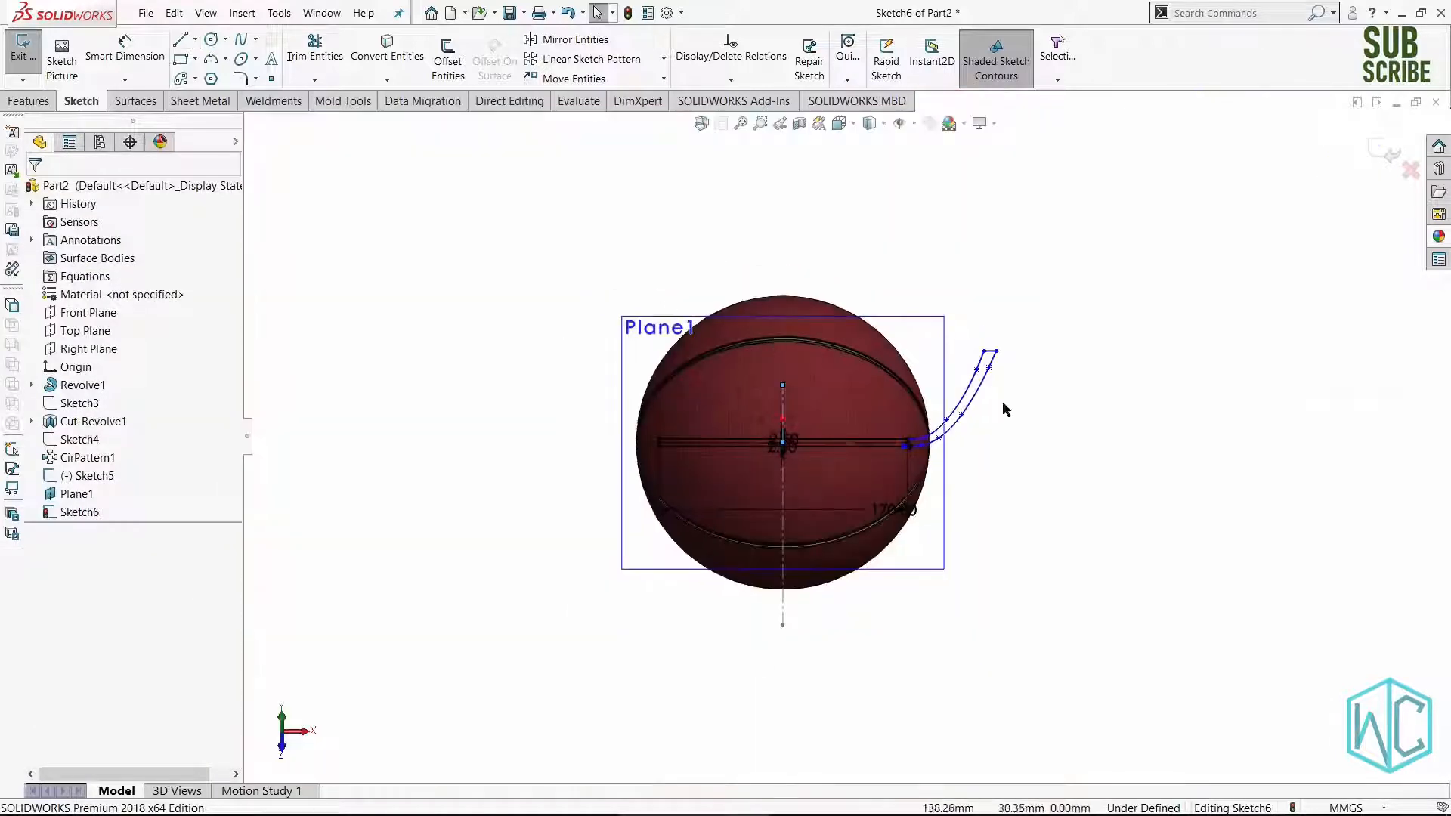
scroll(905, 280, "down", 3)
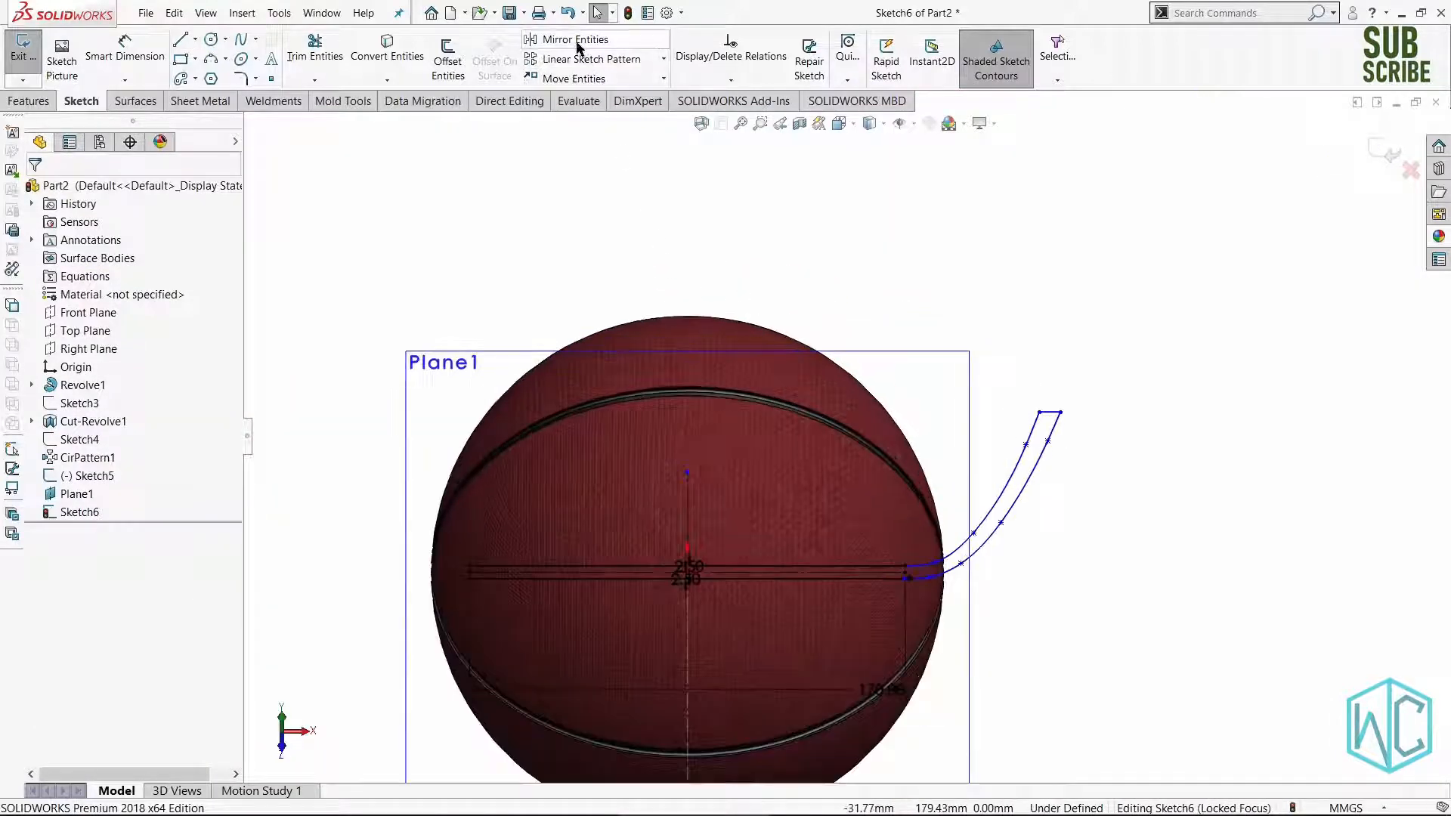
left_click(574, 39)
scroll(905, 684, "down", 3)
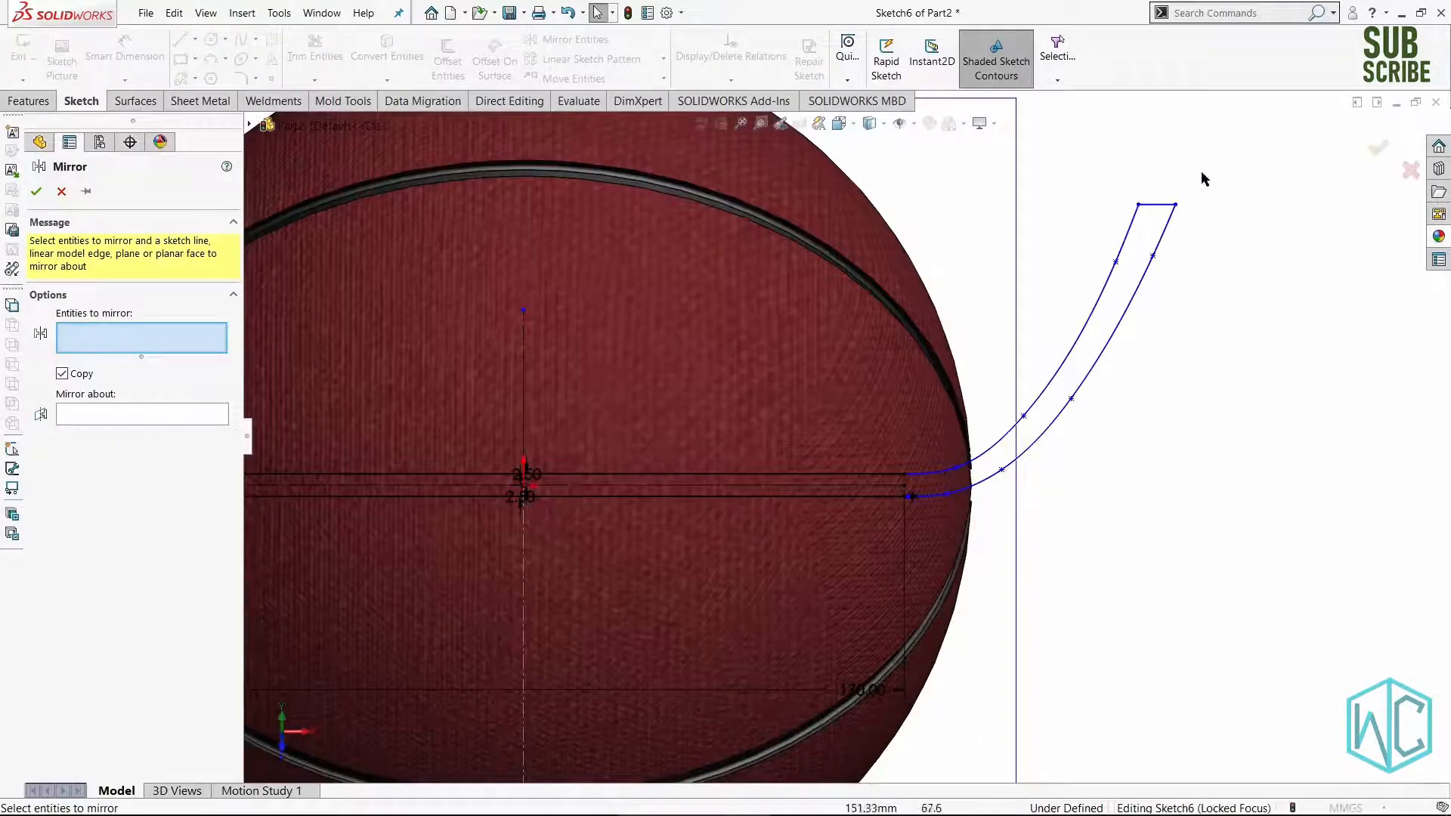
mouse_move(1201, 155)
left_mouse_down()
mouse_move(1201, 220)
mouse_move(1040, 529)
mouse_move(944, 568)
left_mouse_up()
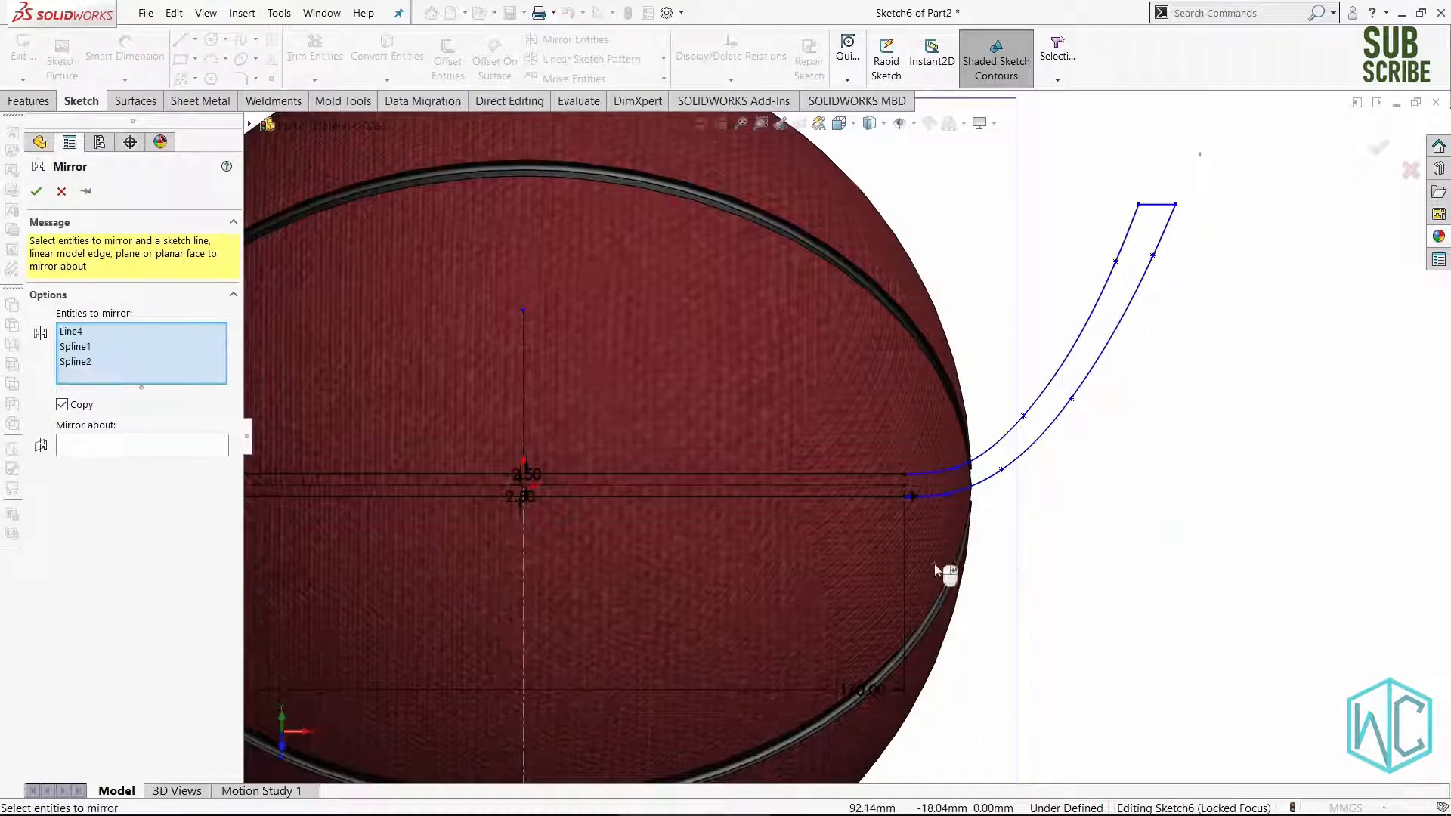
left_click(114, 445)
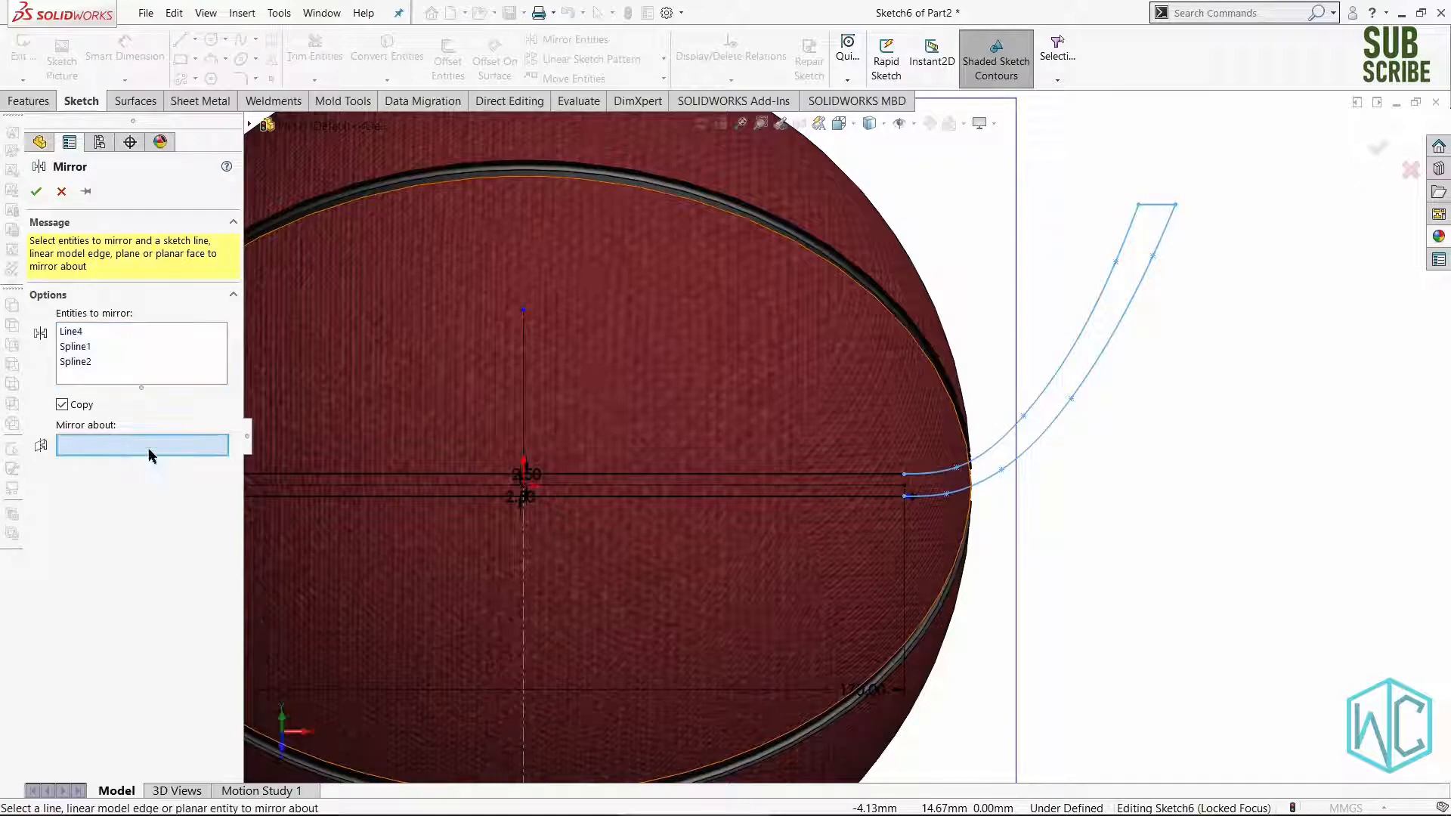
scroll(521, 362, "down", 4)
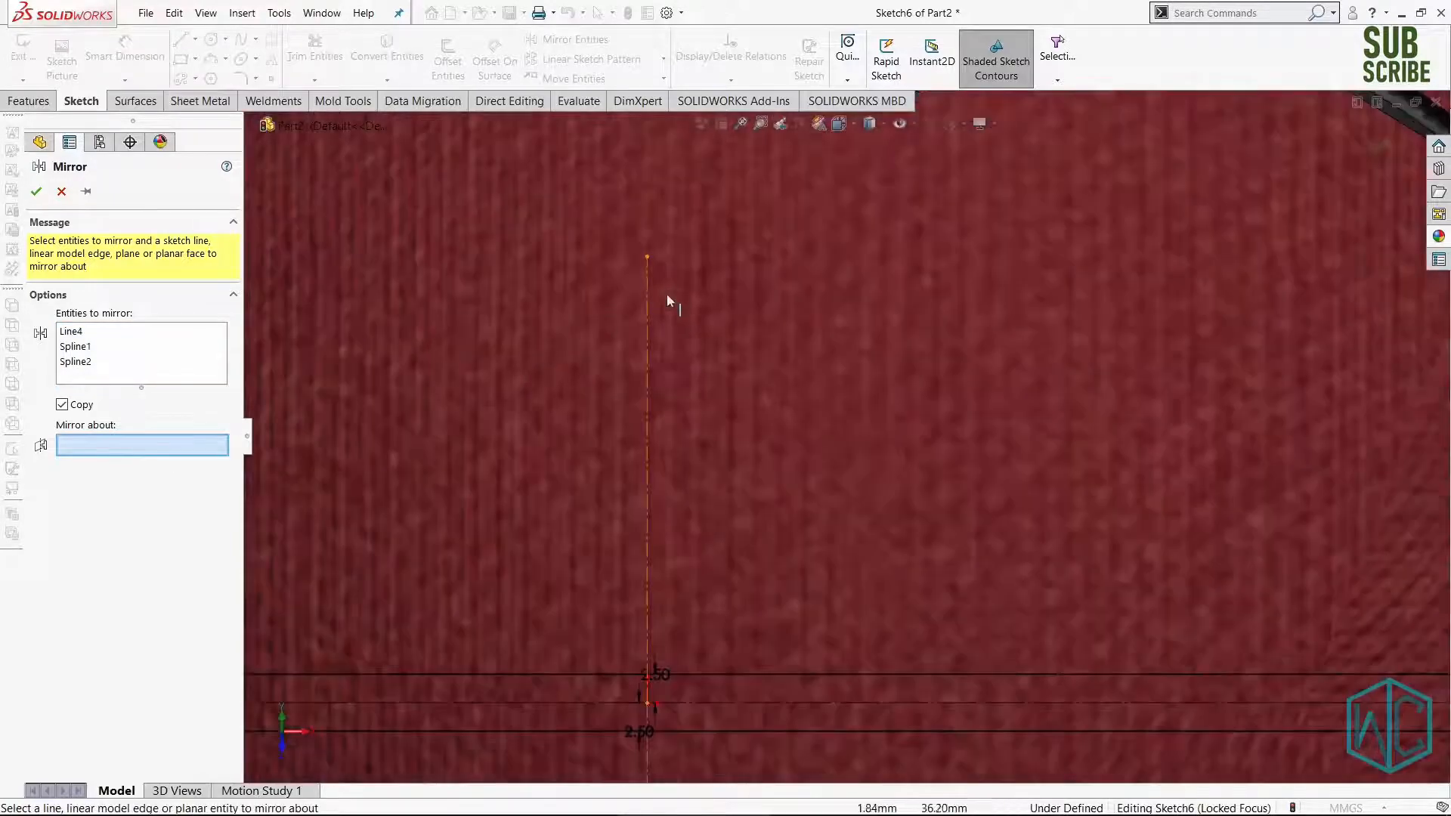
left_click(646, 317)
key("f")
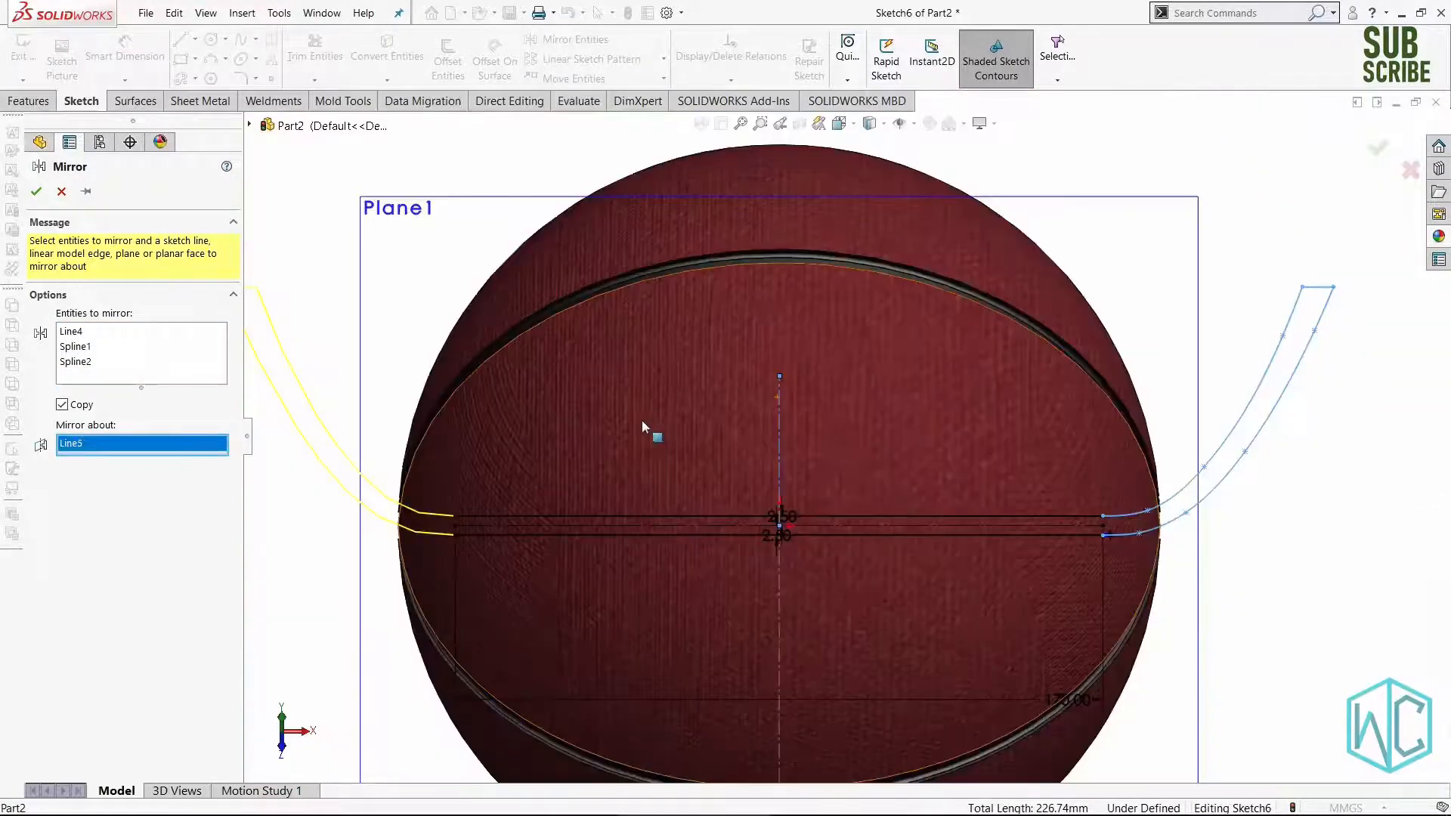
left_click(37, 196)
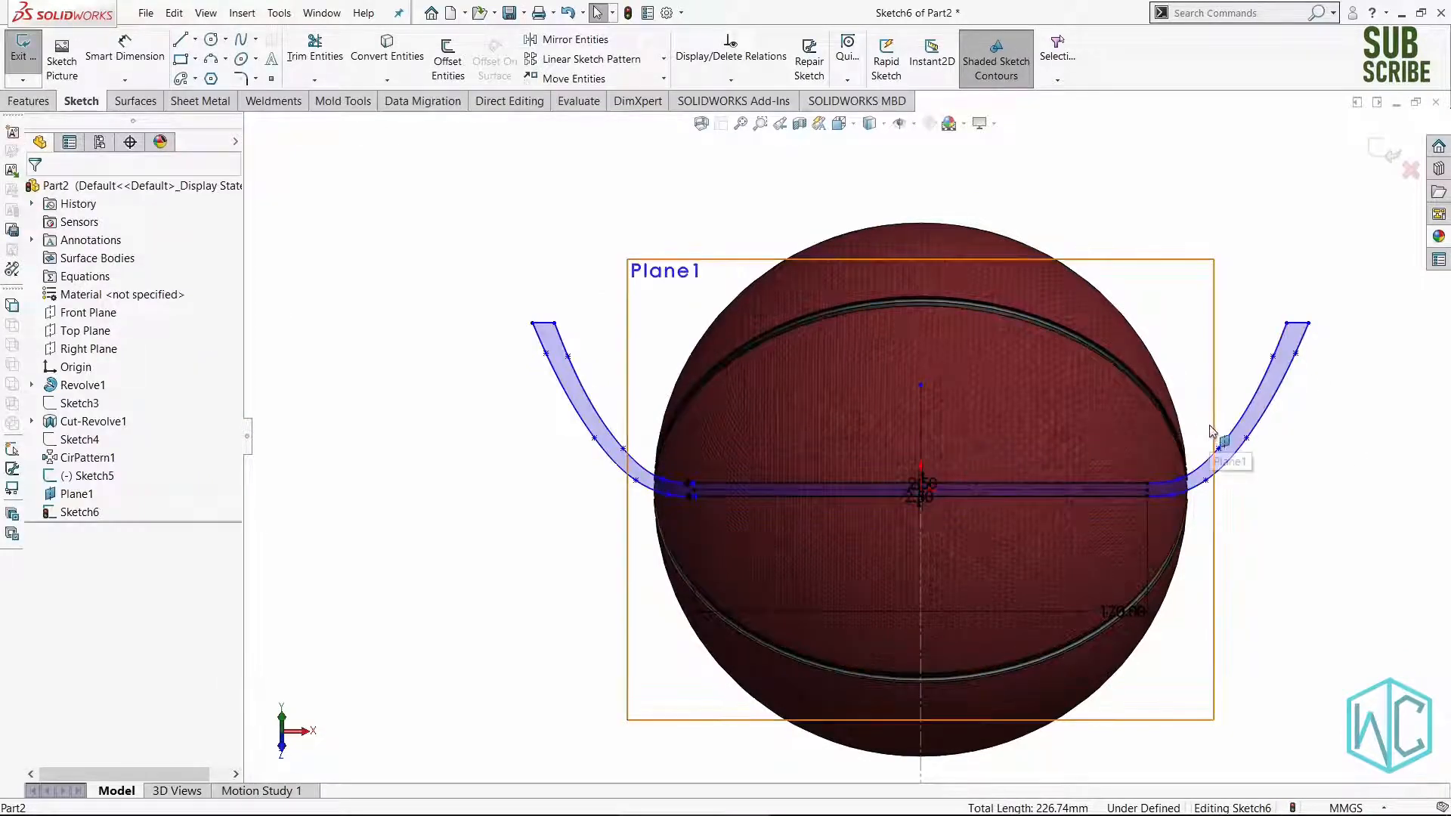
Inspect the mirrored band profile around the ball and exit the sketch.
mouse_move(1276, 482)
middle_mouse_down()
mouse_move(1191, 528)
mouse_move(1205, 492)
mouse_move(1243, 492)
mouse_move(1249, 479)
mouse_move(934, 483)
mouse_move(1043, 535)
mouse_move(1008, 476)
mouse_move(968, 522)
mouse_move(1053, 506)
mouse_move(1014, 476)
middle_mouse_up()
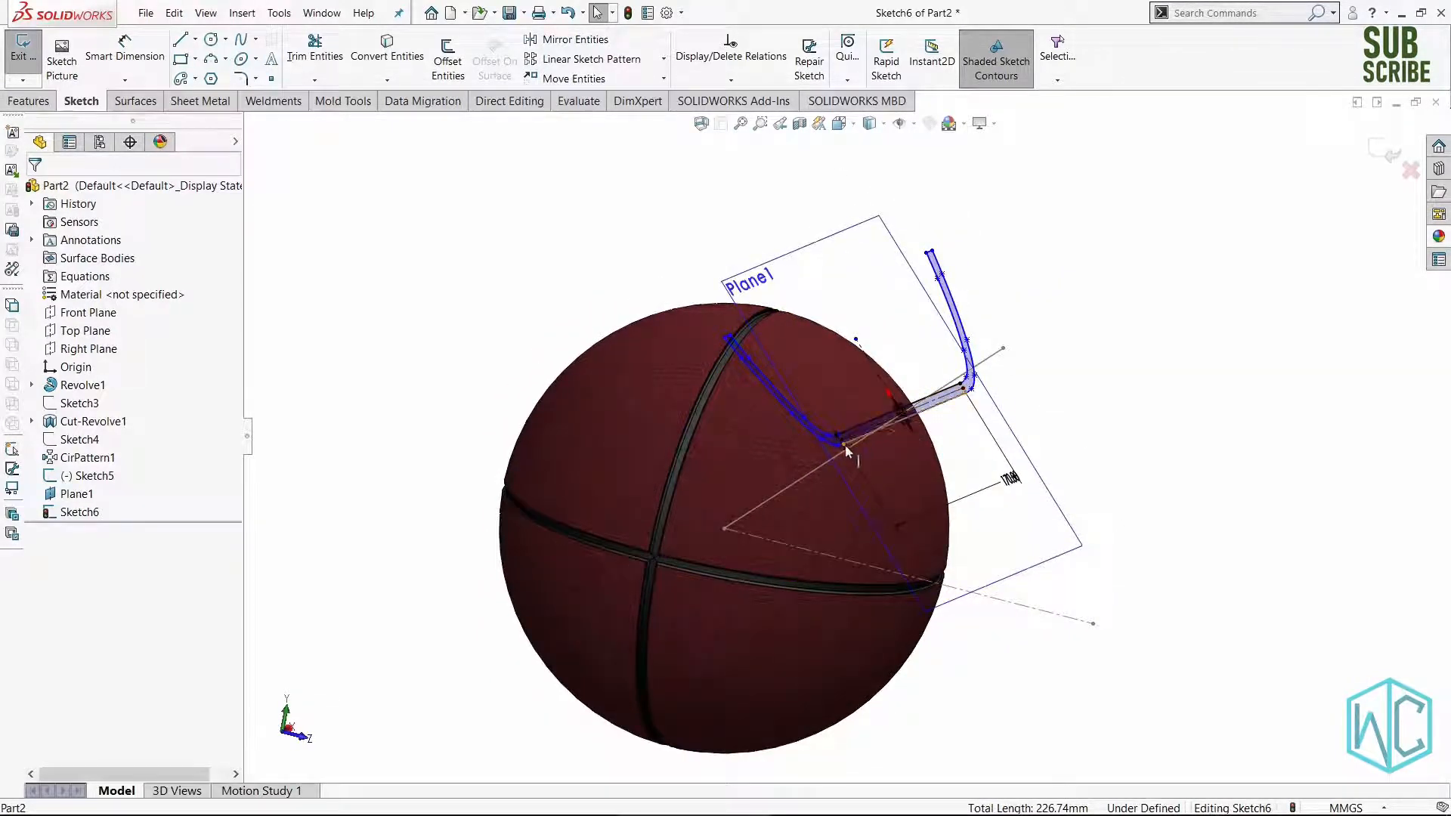
scroll(820, 461, "down", 3)
mouse_move(826, 466)
middle_mouse_down()
mouse_move(877, 446)
mouse_move(809, 509)
mouse_move(819, 486)
middle_mouse_up()
scroll(796, 498, "up", 2)
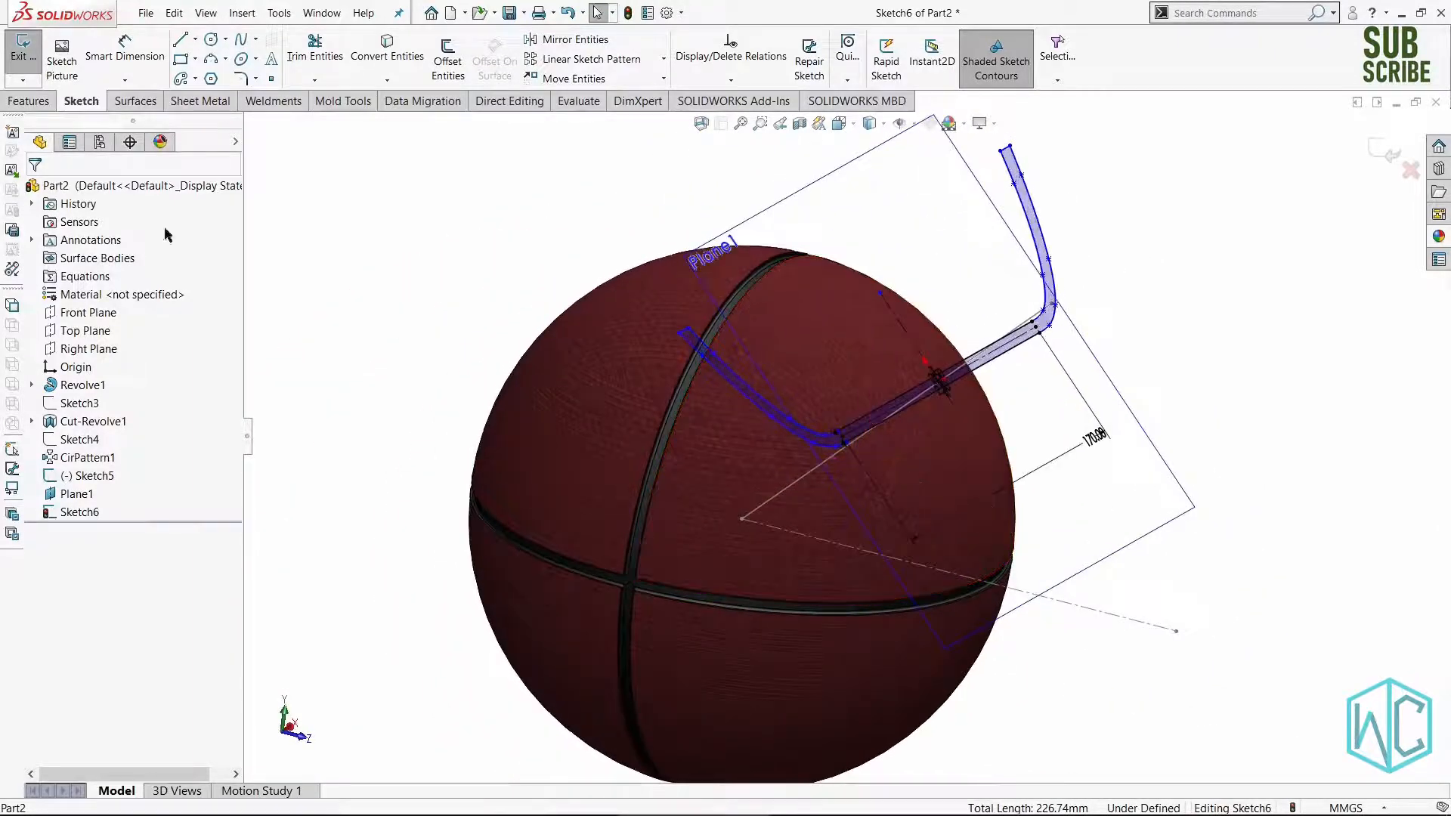
left_click(29, 101)
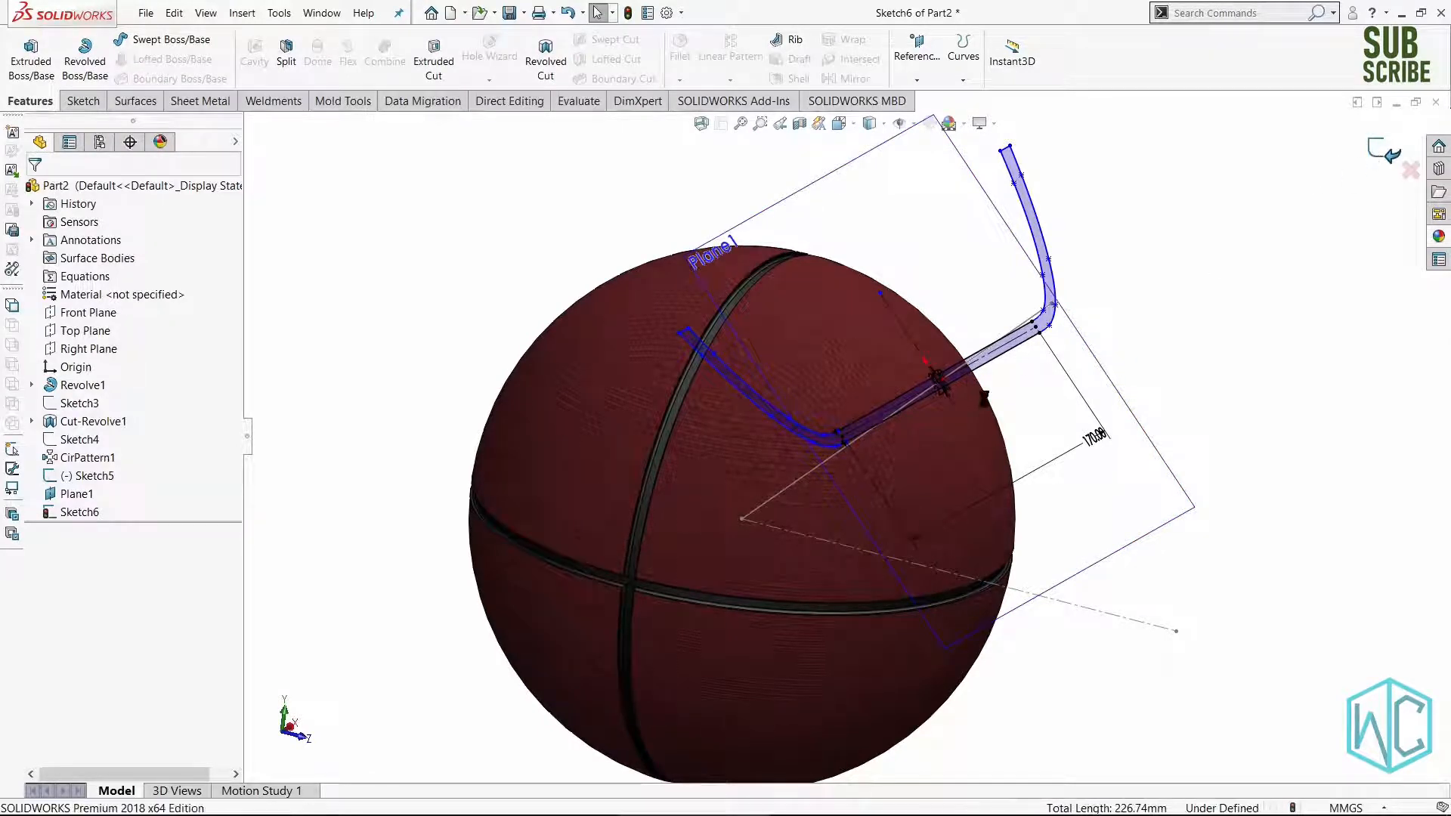
left_click(1375, 150)
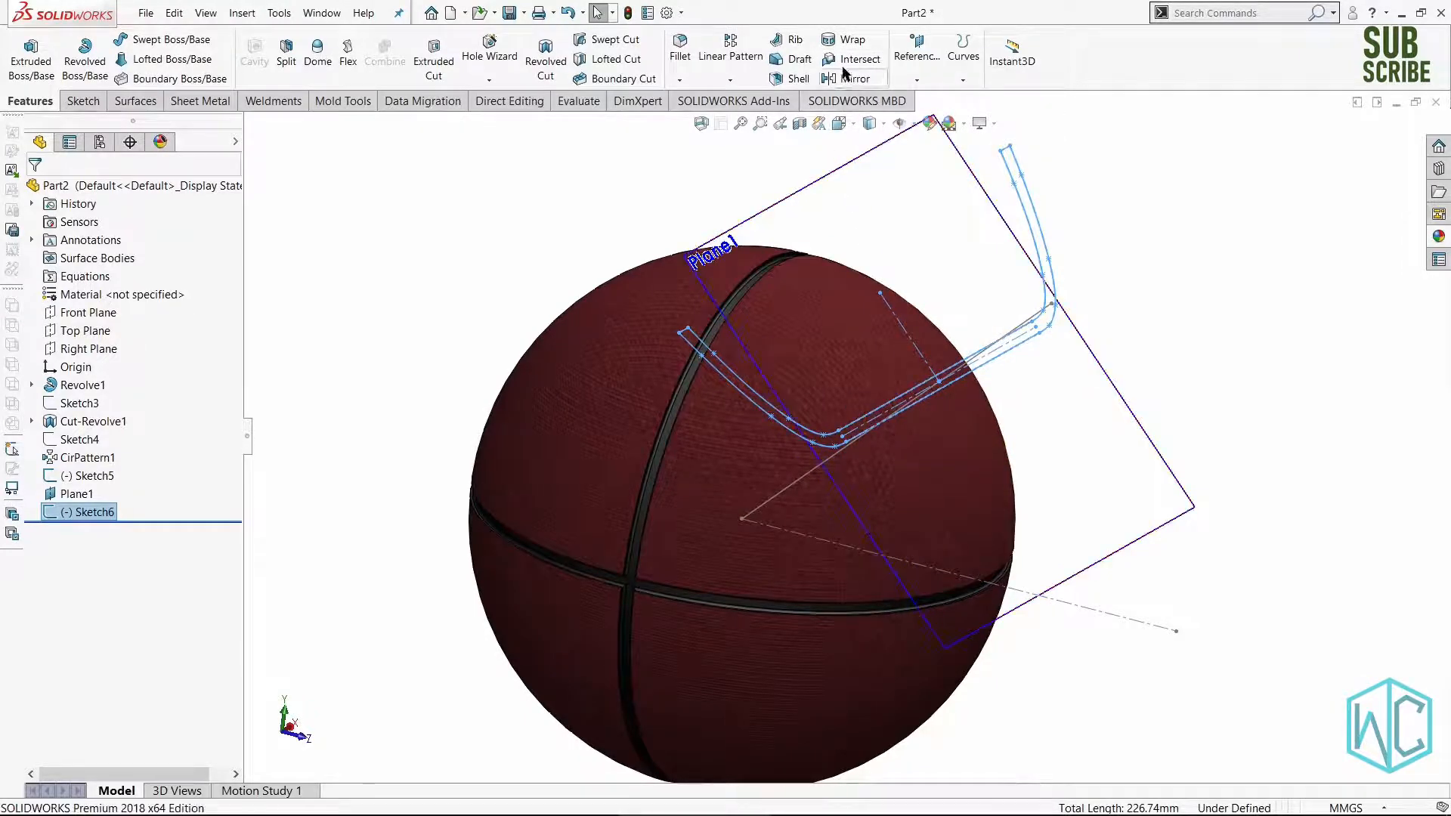
Wrap the mirrored band profile onto the ball's upper quarter face as a 2 mm deboss using the spline surface method.
left_click(845, 41)
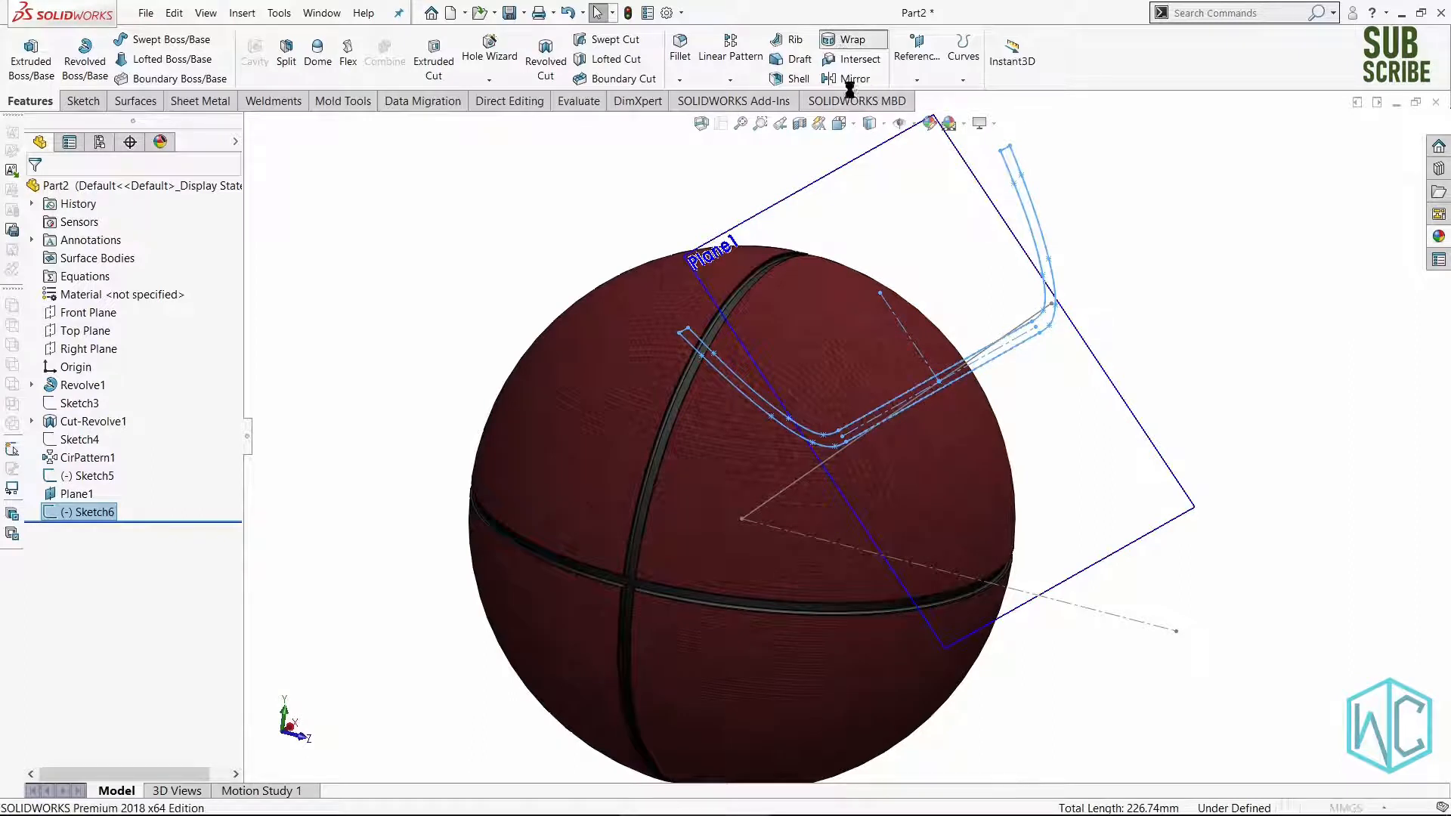
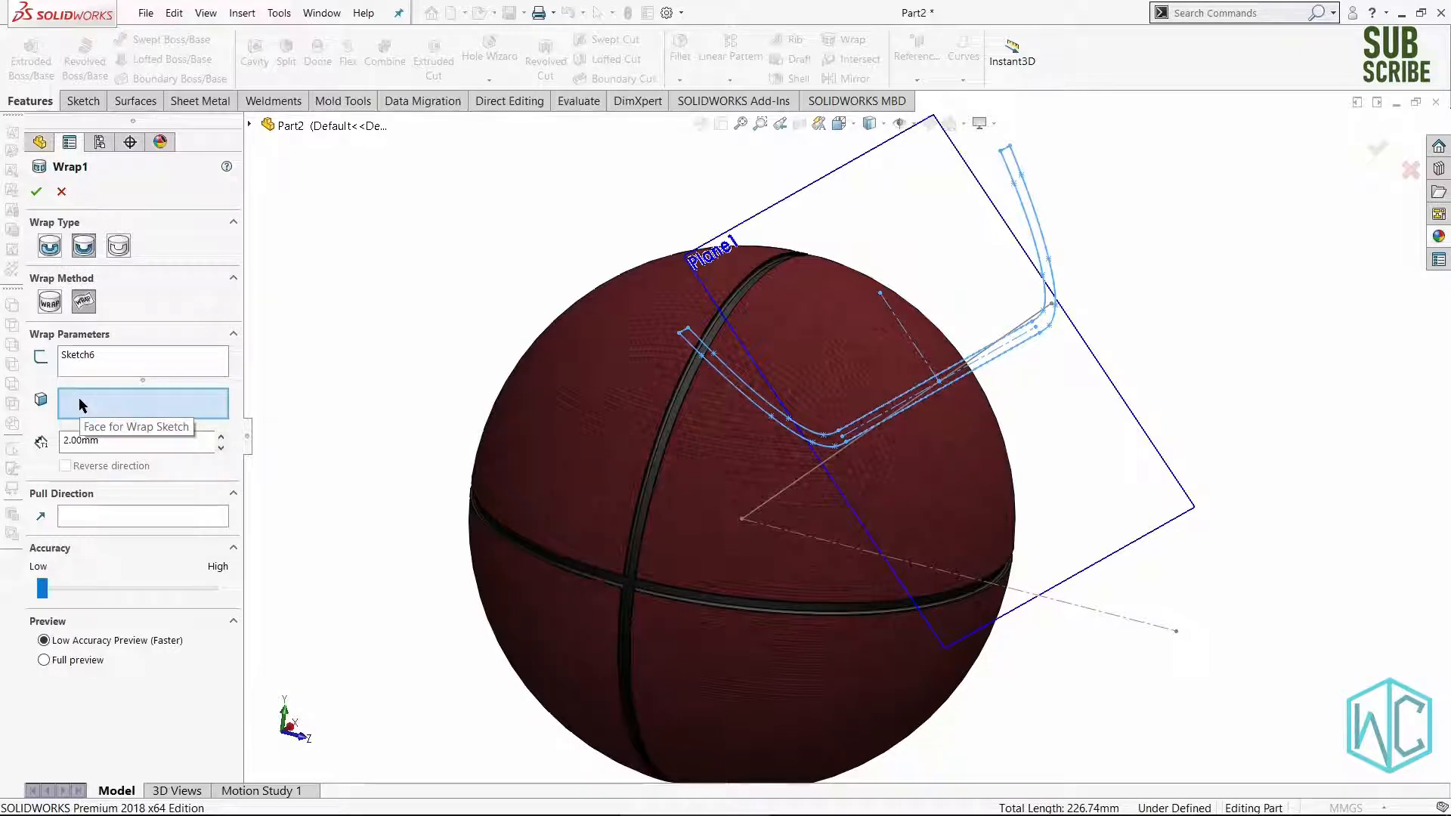
scroll(738, 505, "down", 3)
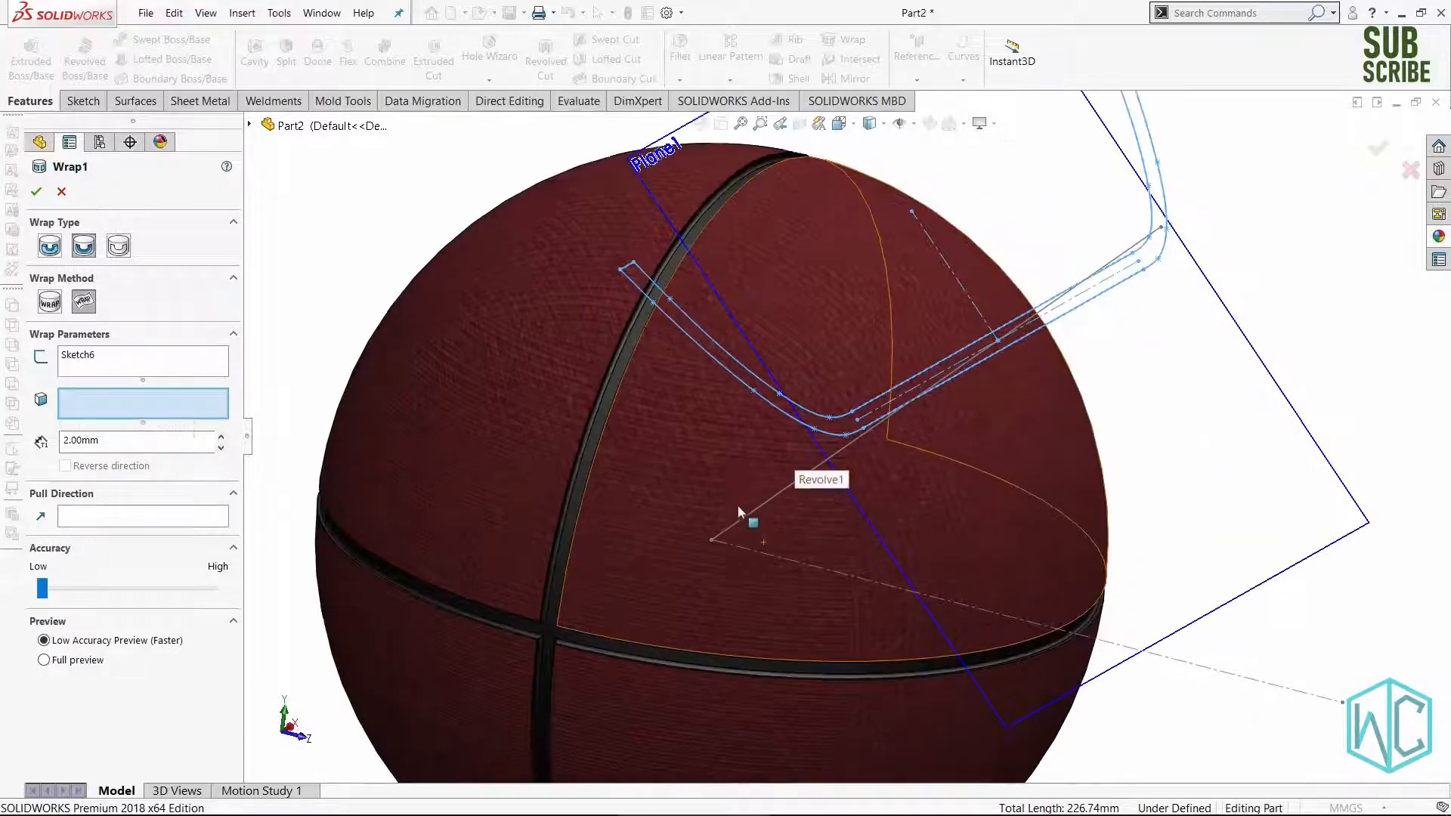
scroll(733, 508, "up", 4)
middle_click_drag(812, 498, 822, 455)
scroll(832, 432, "down", 2)
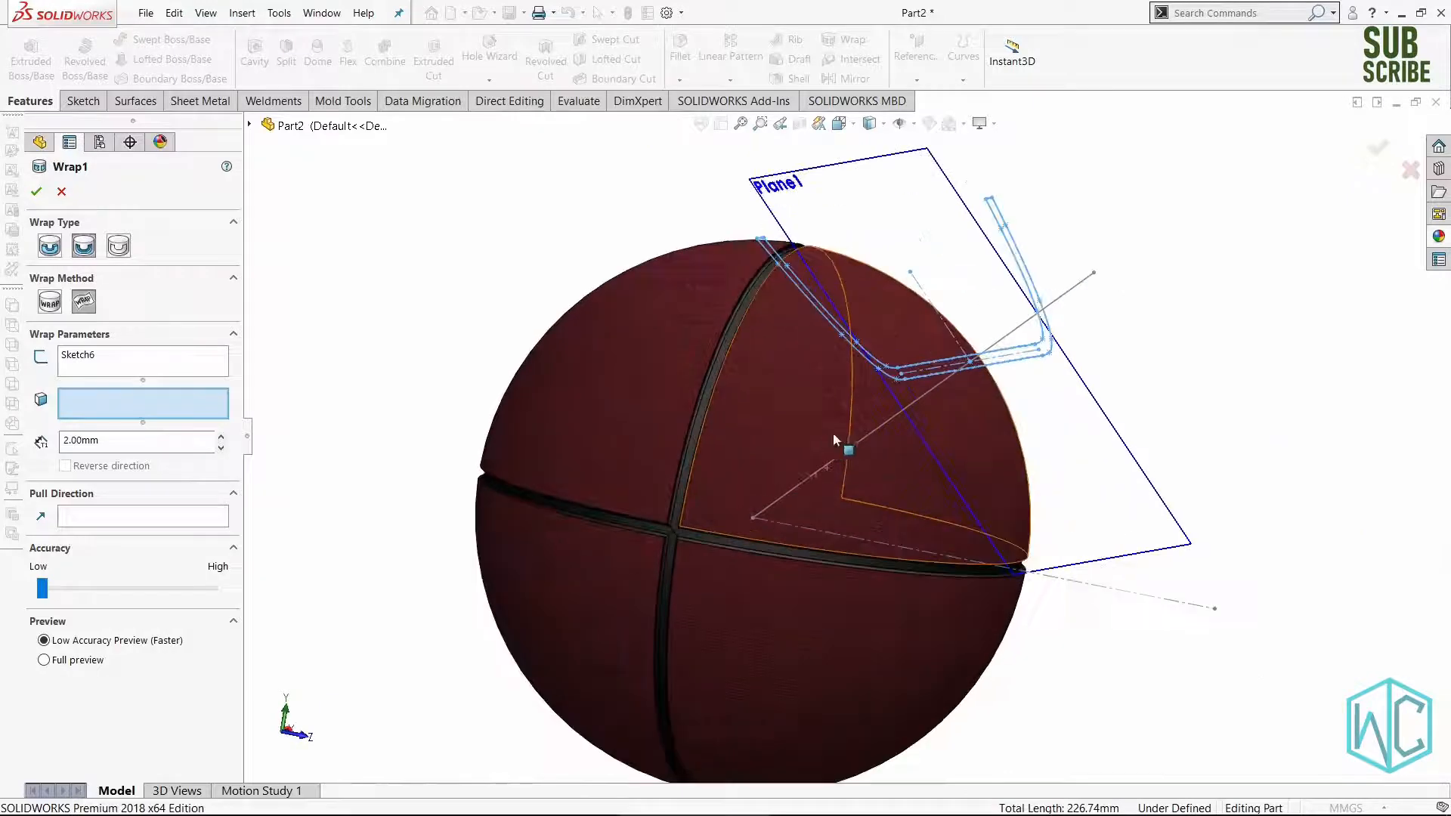
left_click(804, 434)
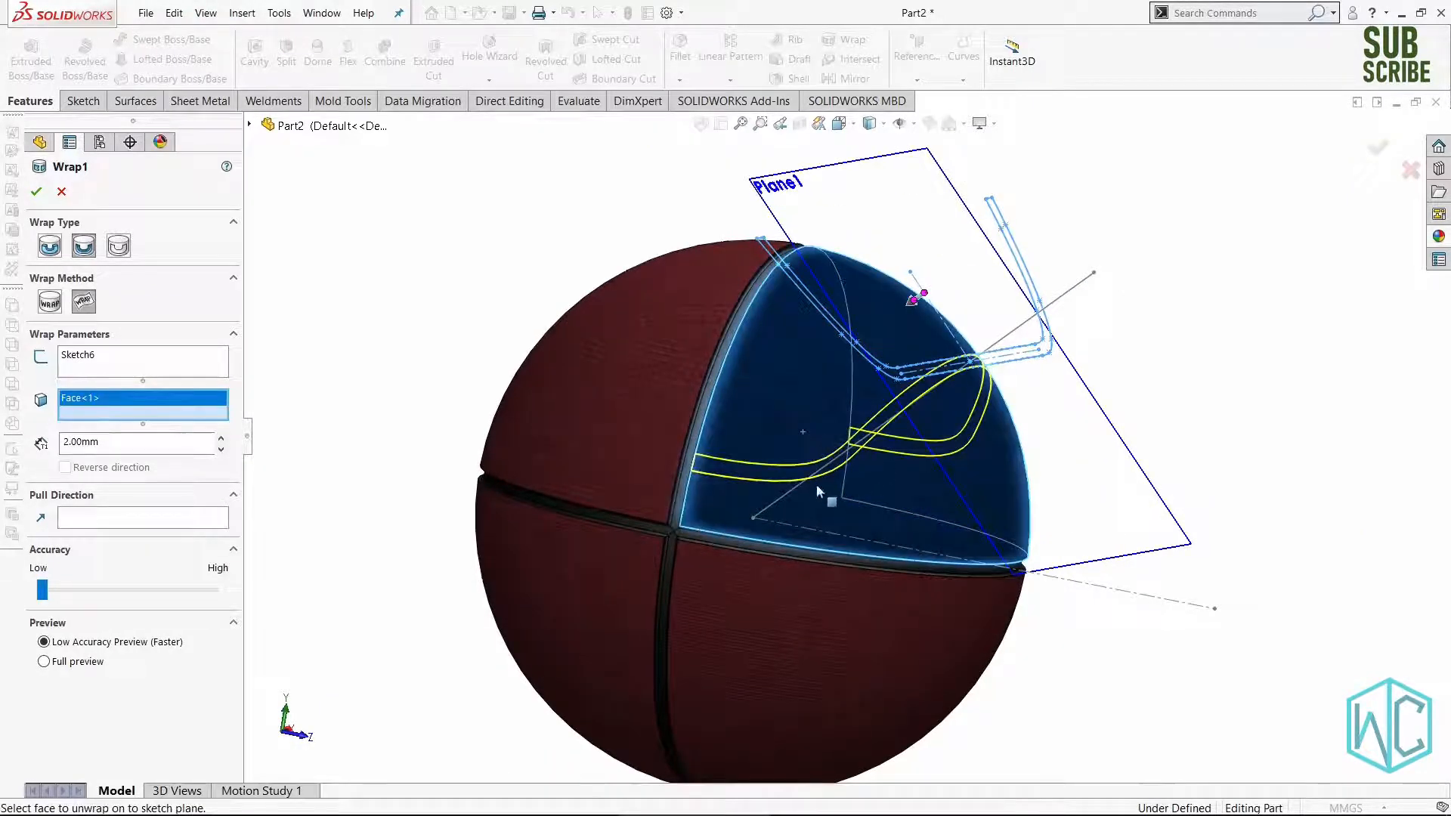
middle_click_drag(816, 487, 764, 484)
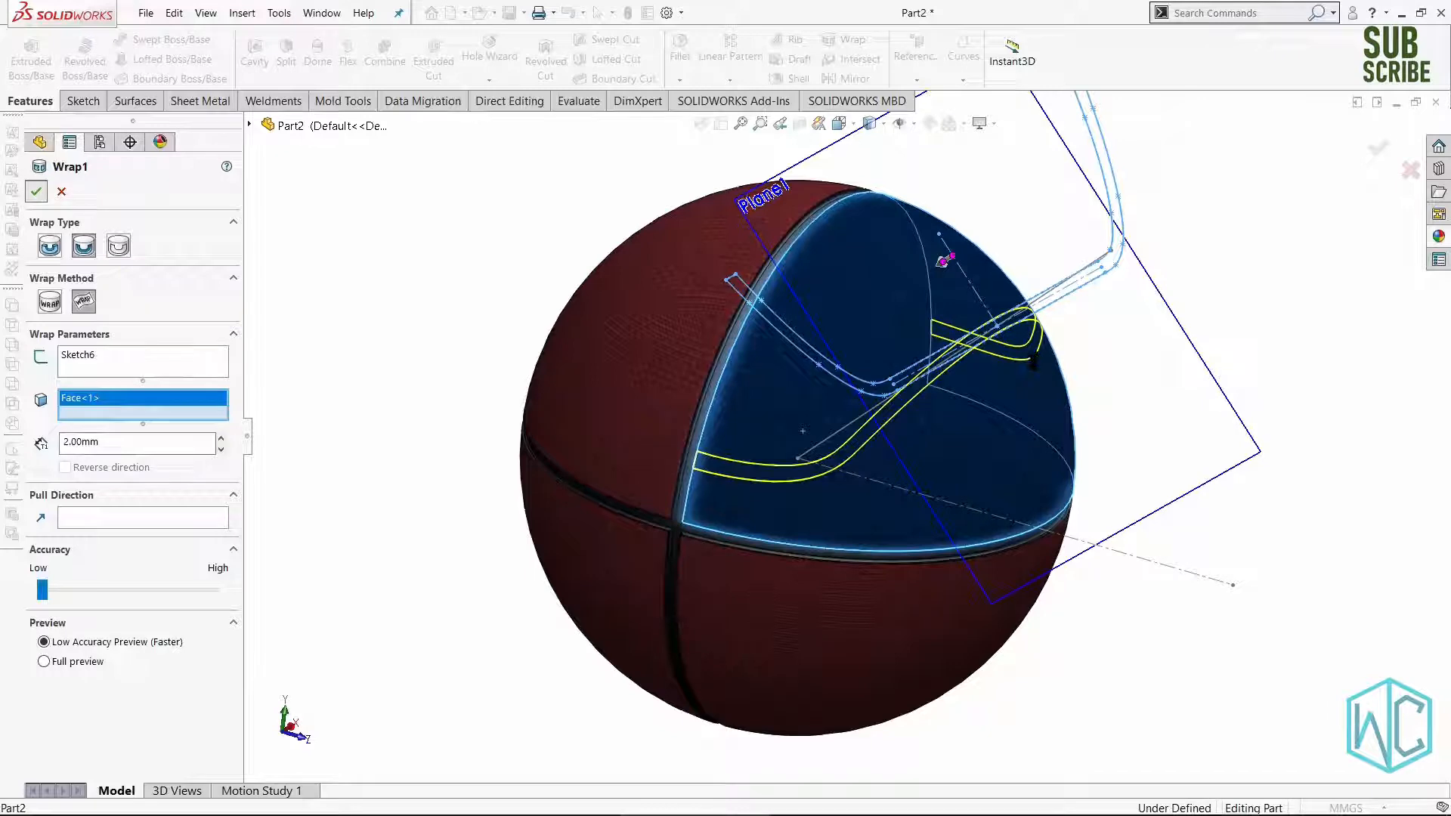
left_click(36, 191)
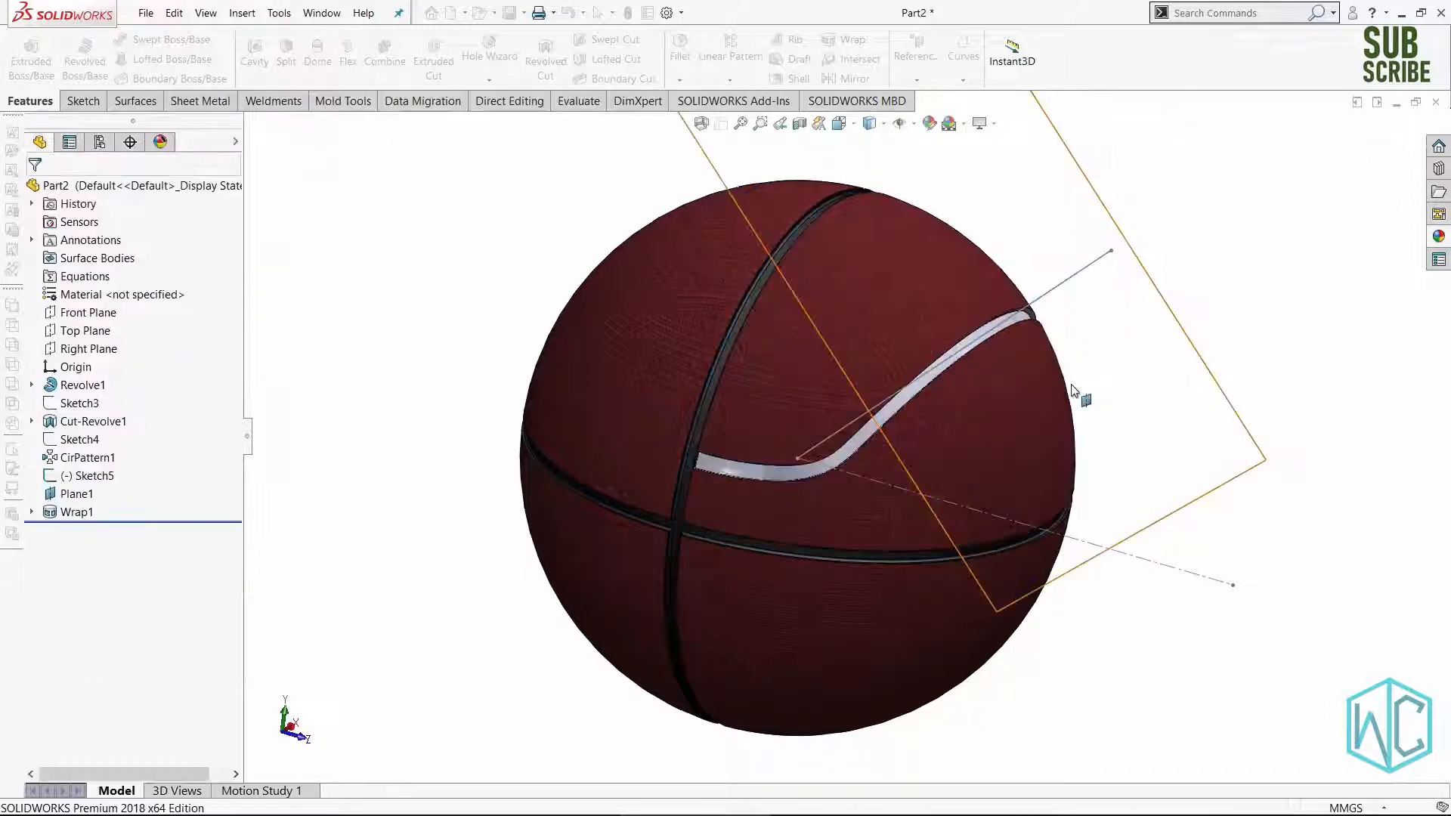
Copy the black appearance from the existing vertical groove and paste it onto the wrapped groove feature.
scroll(802, 462, "down", 4)
middle_click_drag(843, 479, 841, 412)
scroll(605, 480, "down", 5)
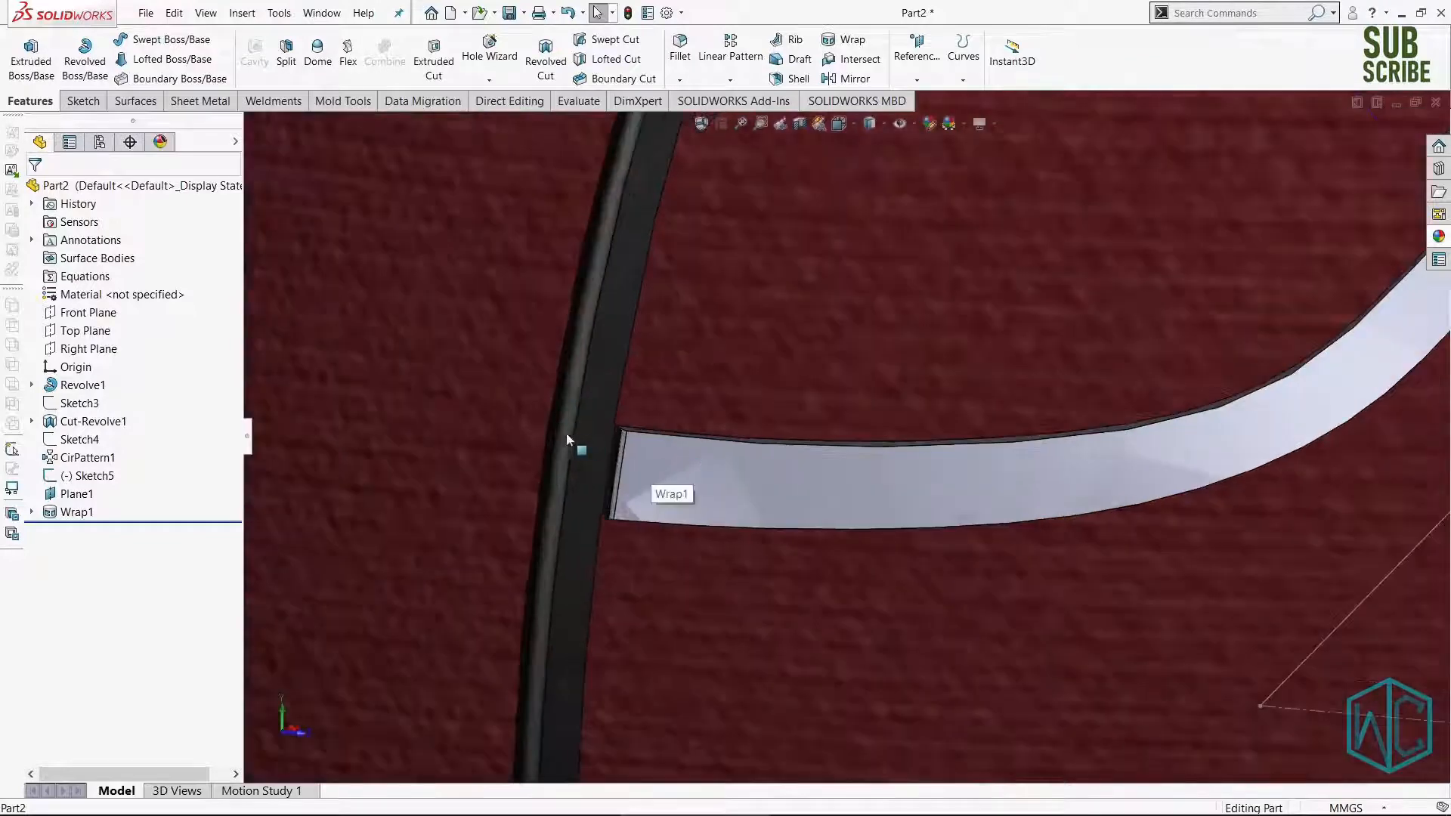
right_click(587, 436)
left_click(749, 176)
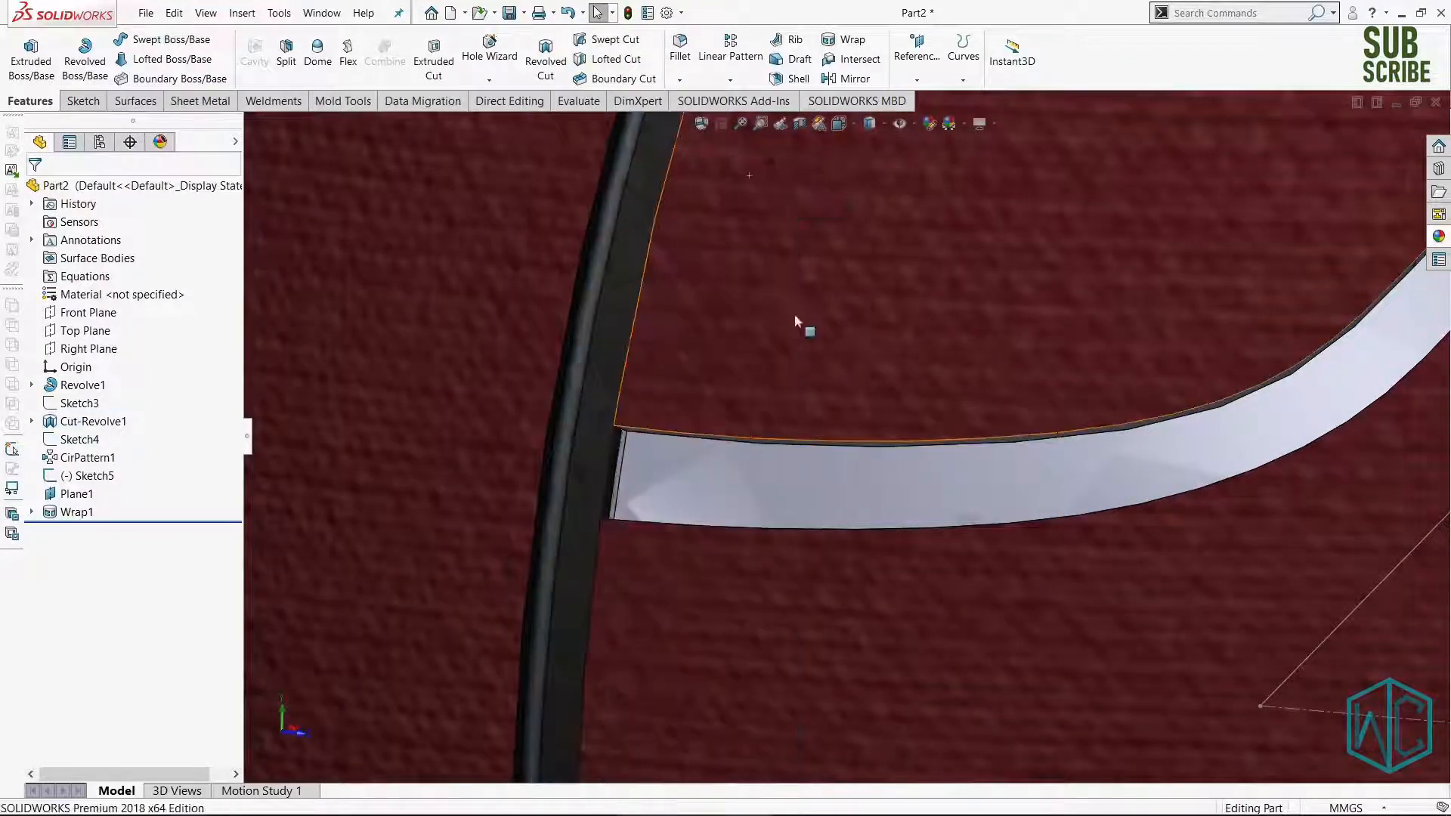
right_click(832, 486)
left_click(992, 198)
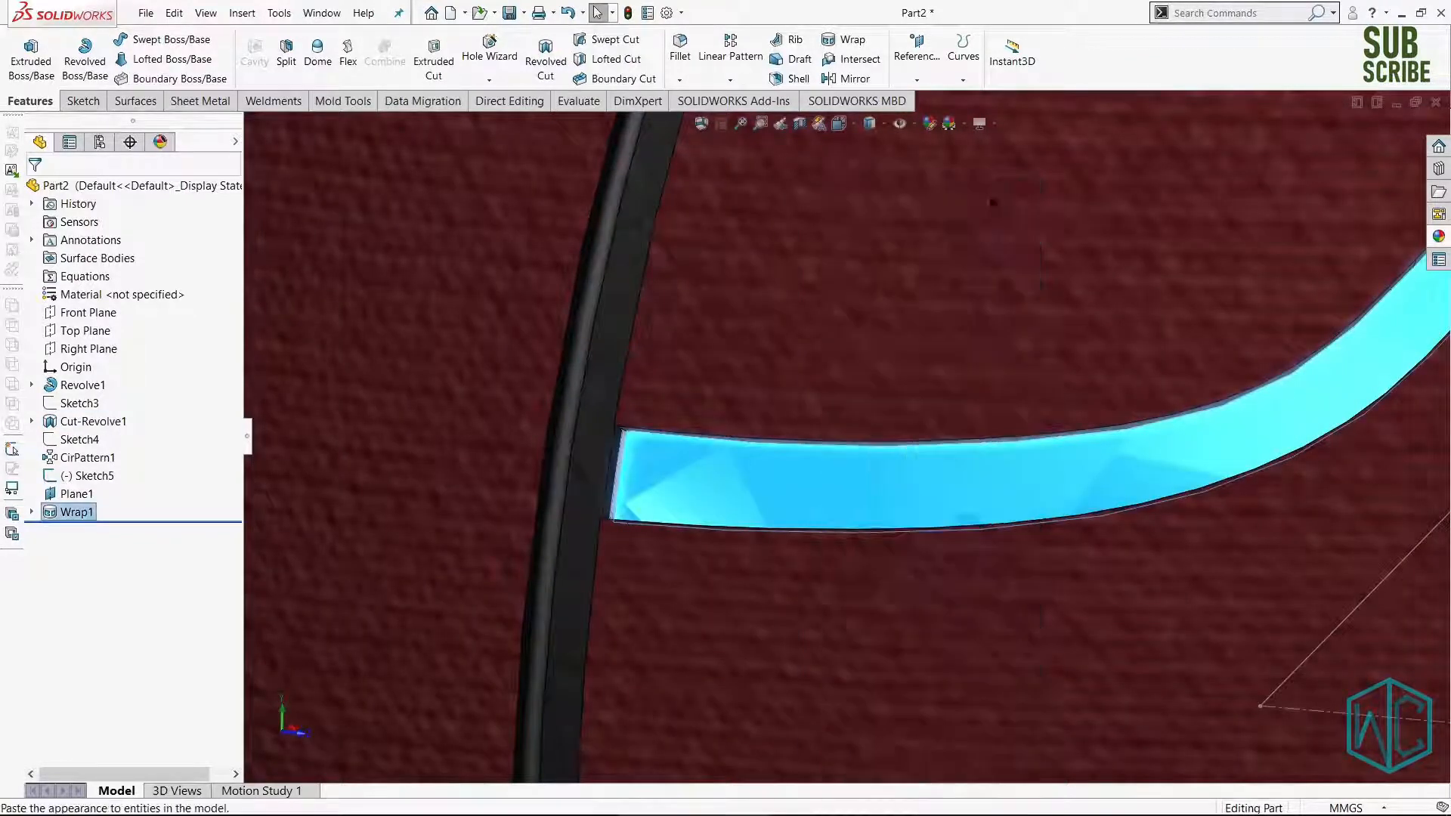
scroll(990, 487, "up", 6)
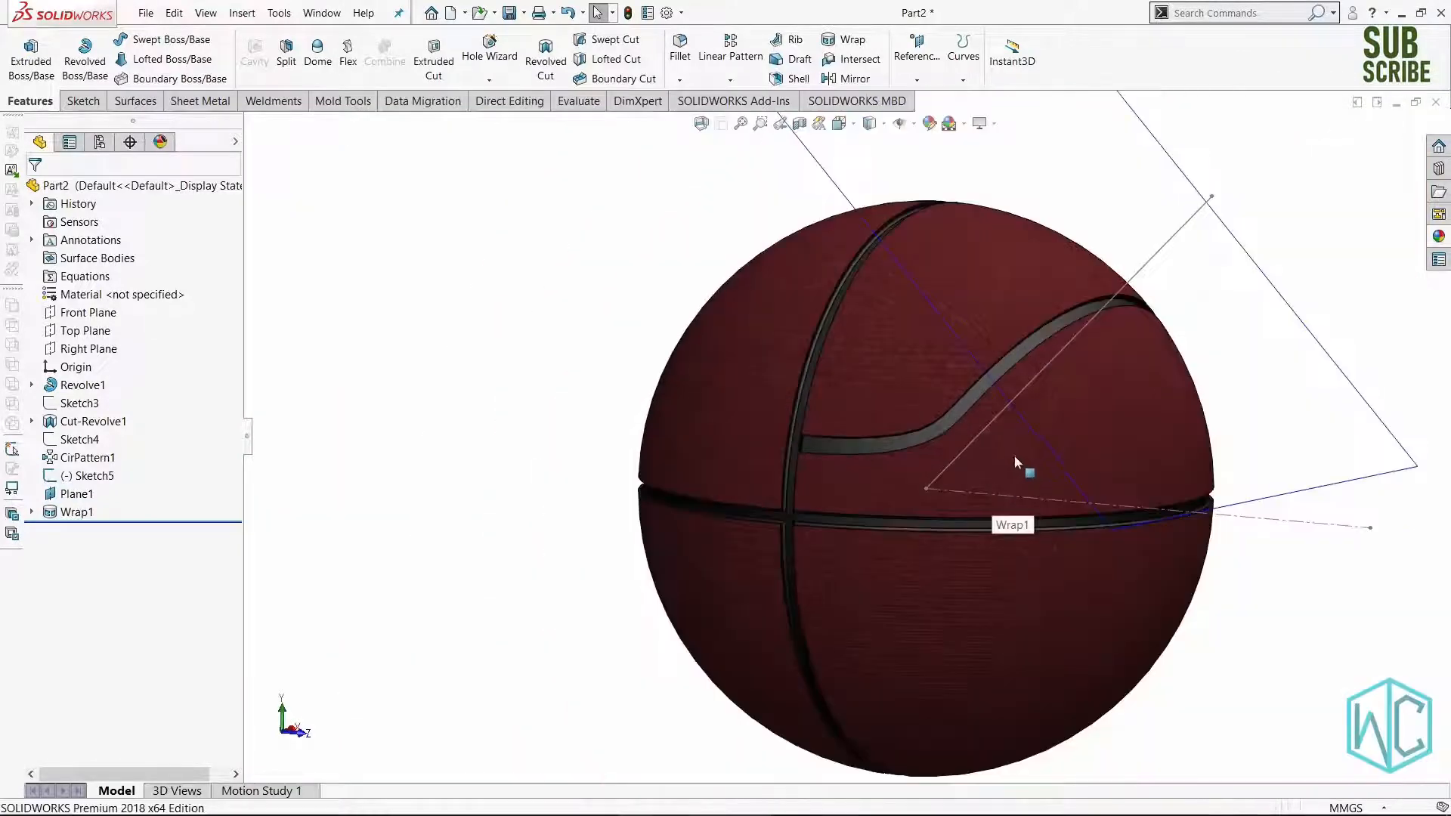
Hide the angled reference plane and the 45-degree construction sketch.
scroll(871, 499, "down", 5)
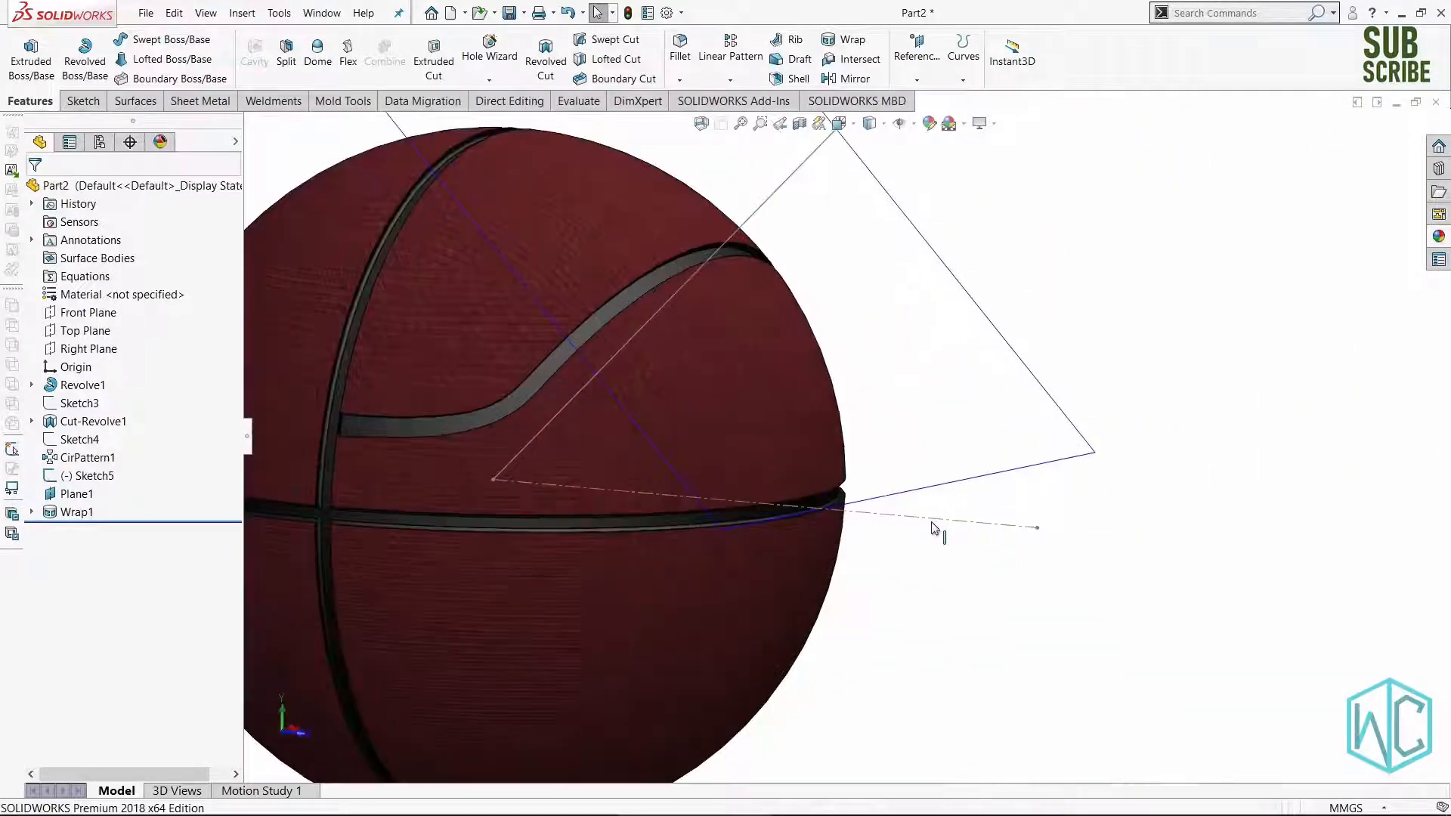
left_click(931, 520)
left_click(924, 434, "ctrl")
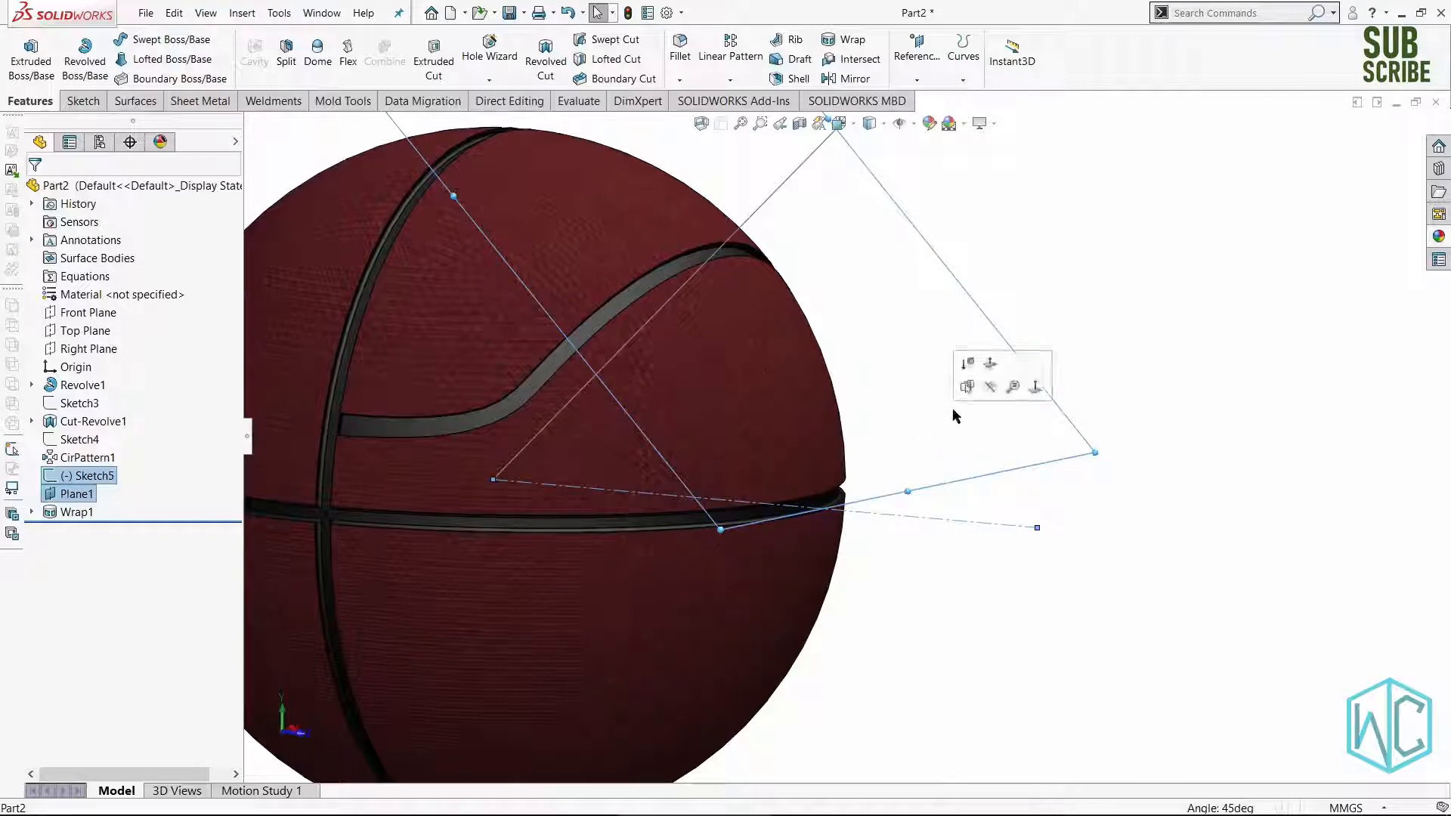
left_click(989, 387)
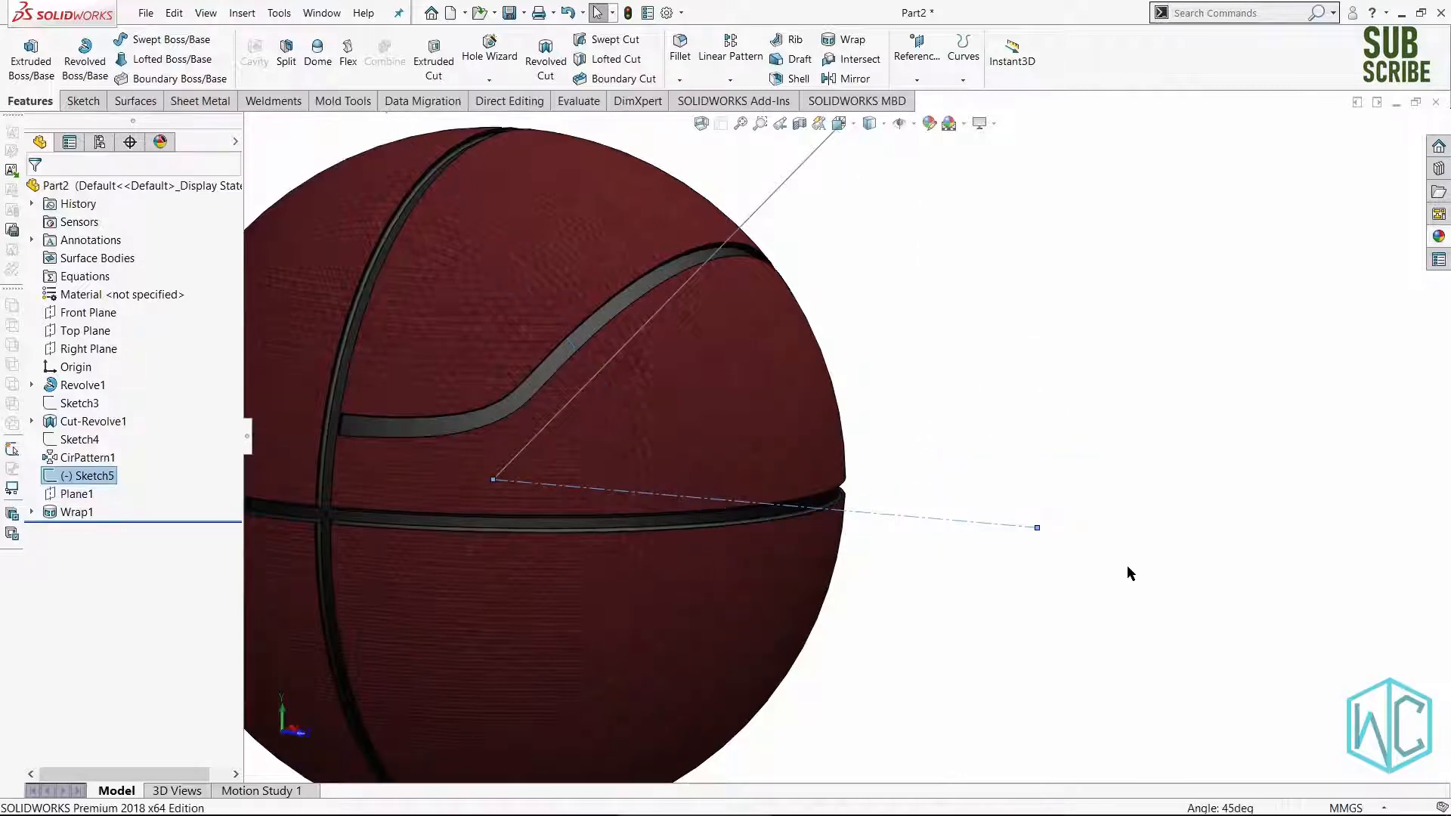
right_click(1002, 523)
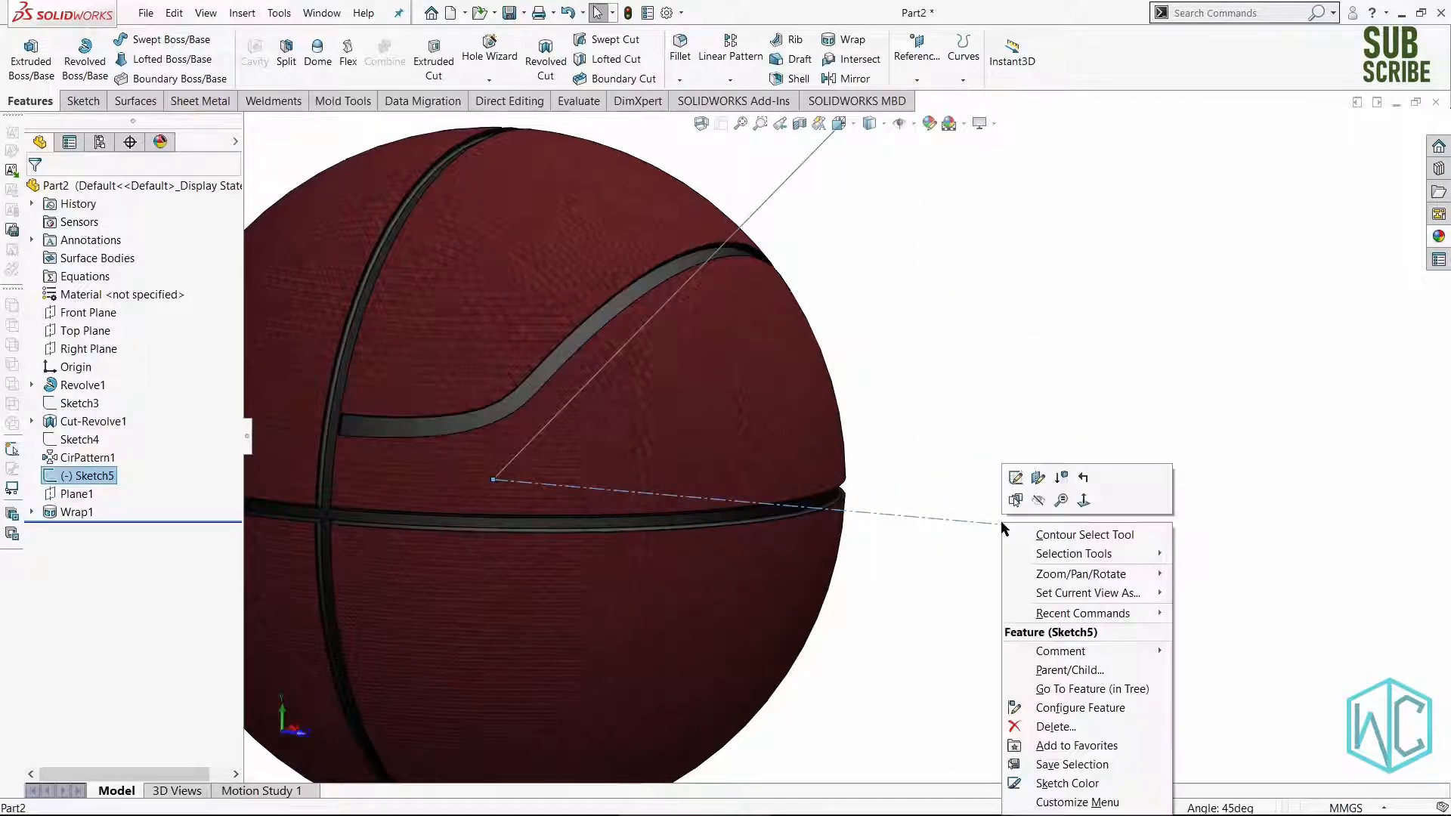
left_click(1013, 499)
scroll(925, 485, "up", 6)
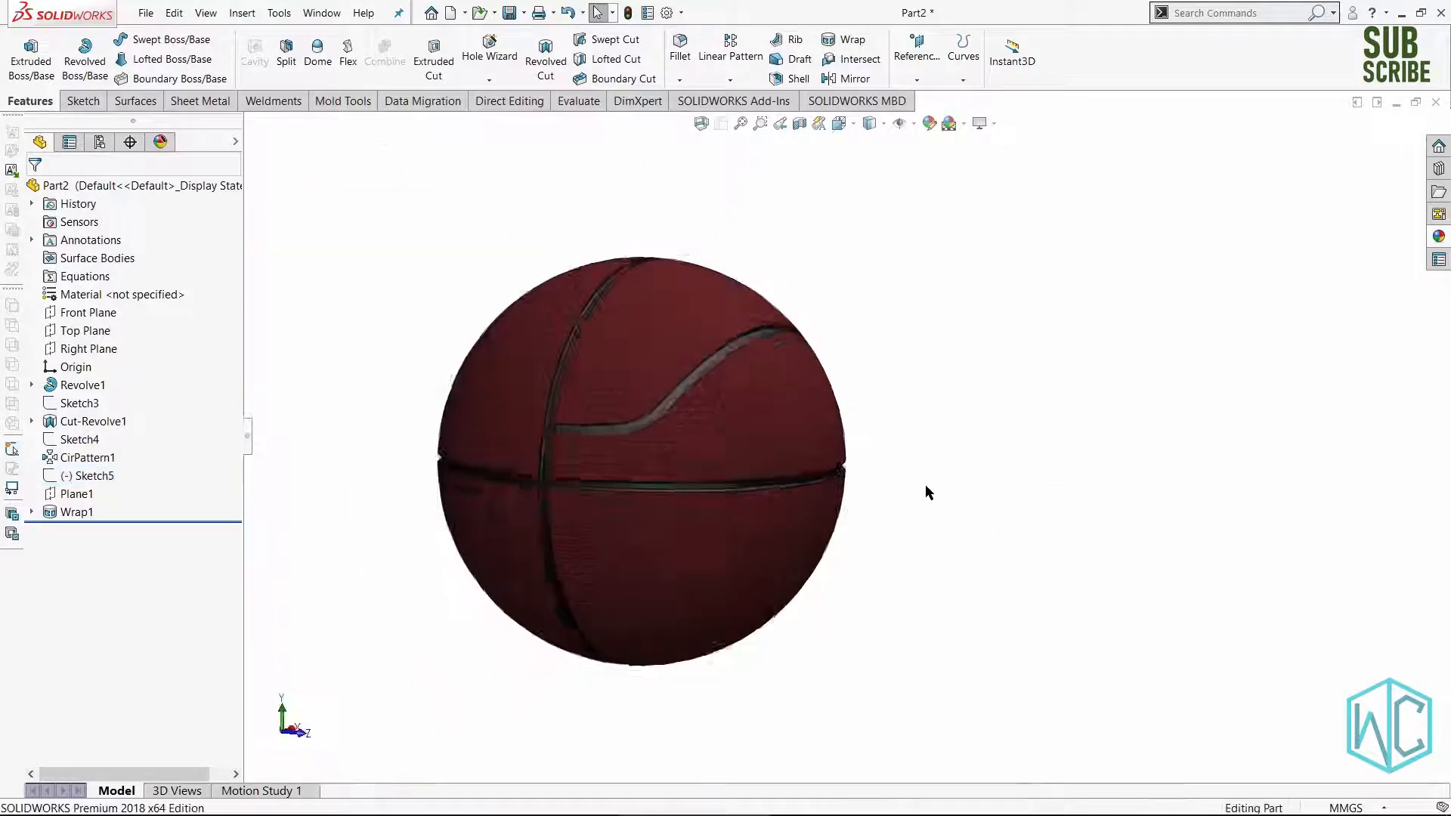
Mirror the wrapped curved groove about the Front Plane, propagating its visual properties.
middle_click_drag(918, 522, 928, 570)
scroll(733, 454, "down", 6)
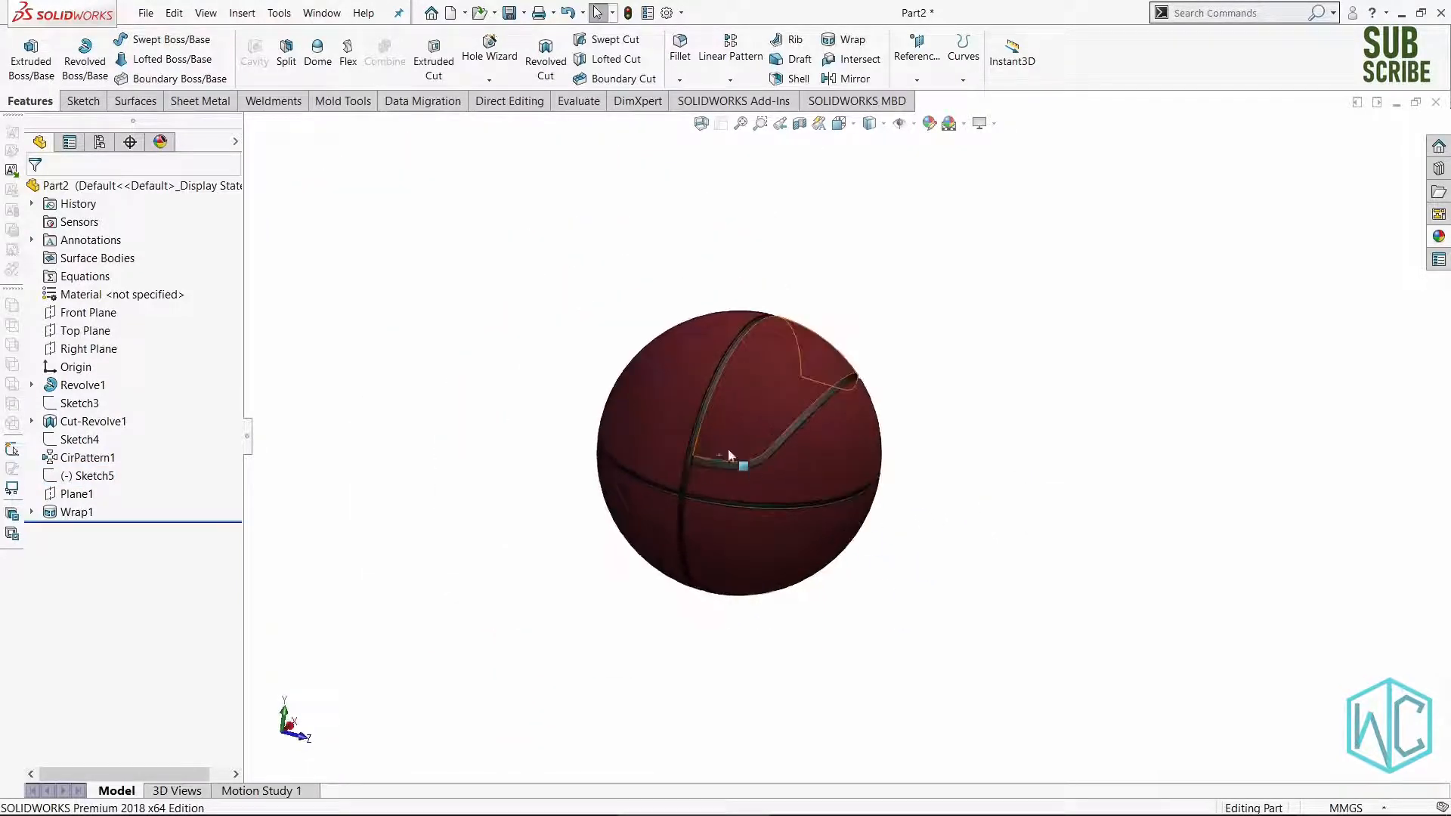
scroll(772, 442, "up", 3)
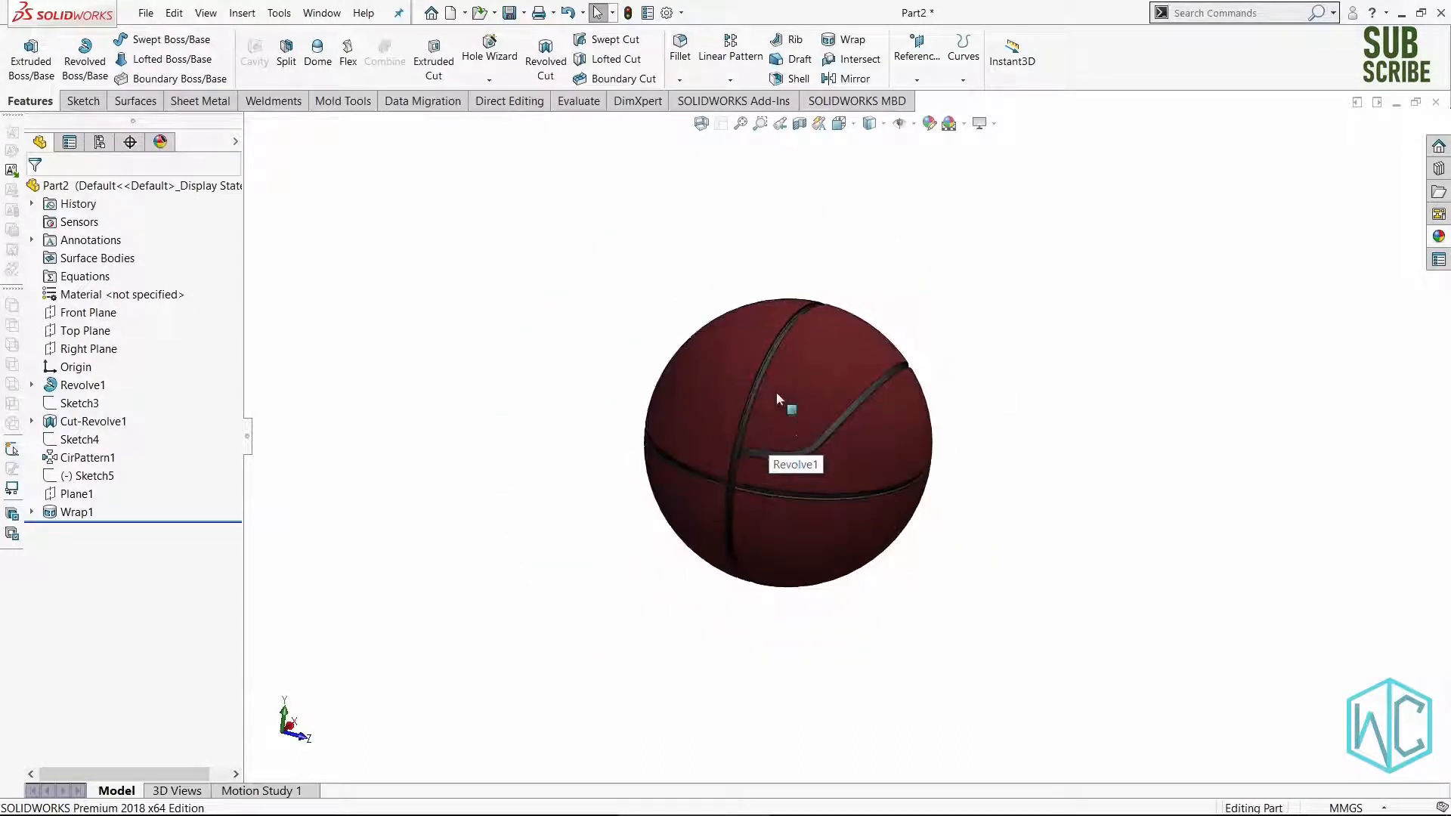
left_click(73, 317)
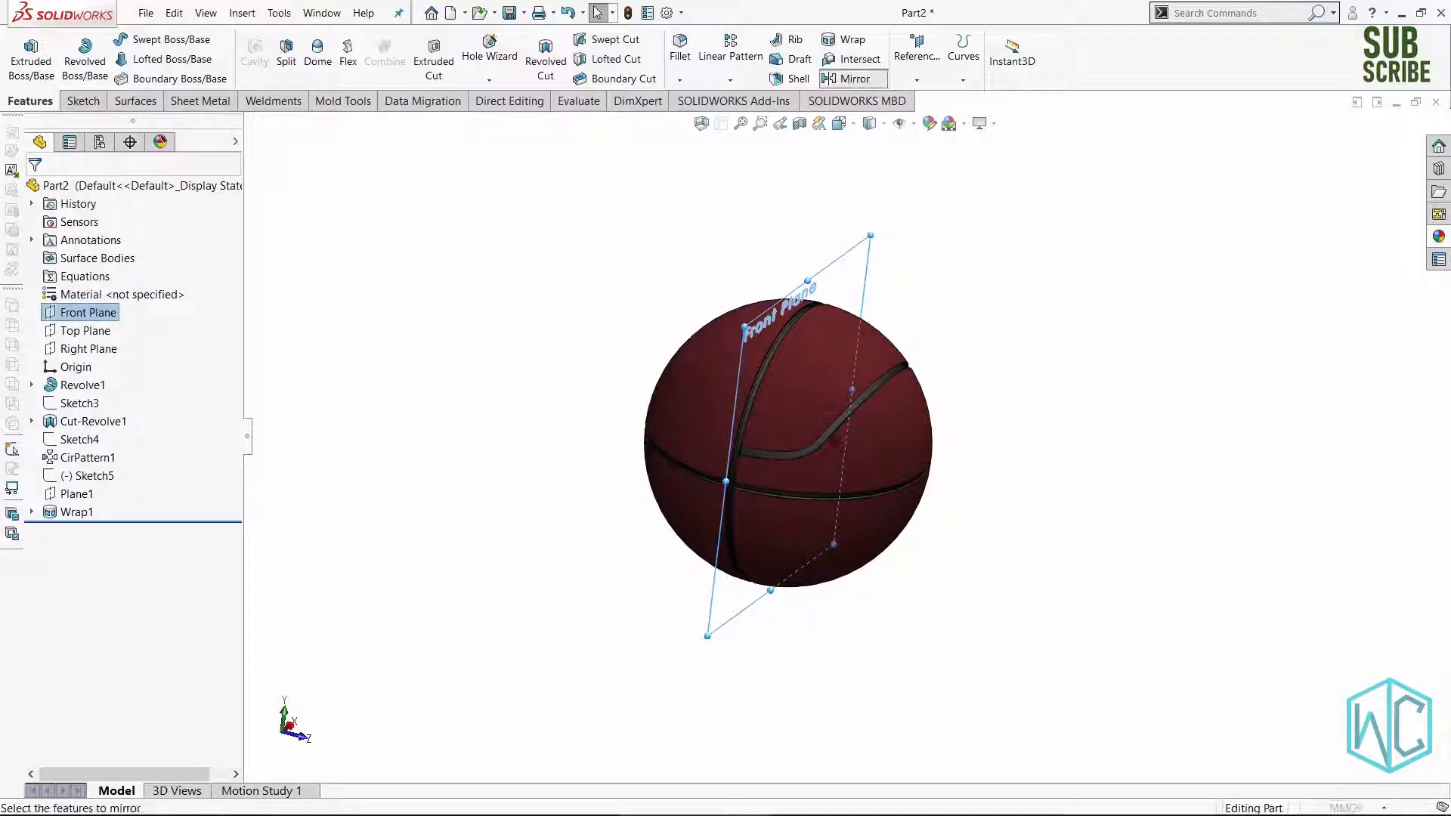
left_click(854, 78)
scroll(801, 447, "down", 7)
left_click(801, 448)
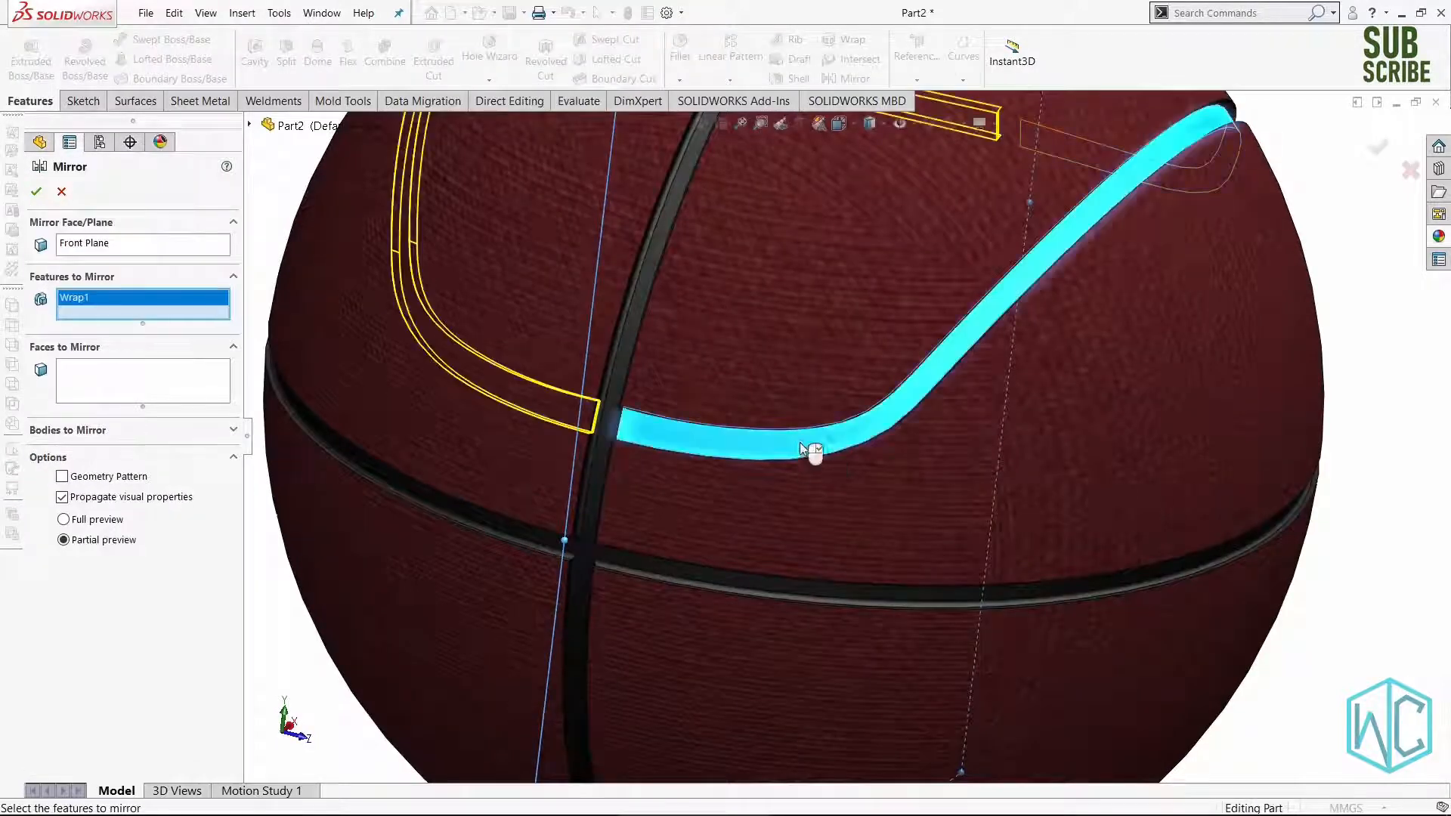
scroll(800, 442, "up", 8)
scroll(941, 417, "down", 3)
scroll(941, 417, "down", 2)
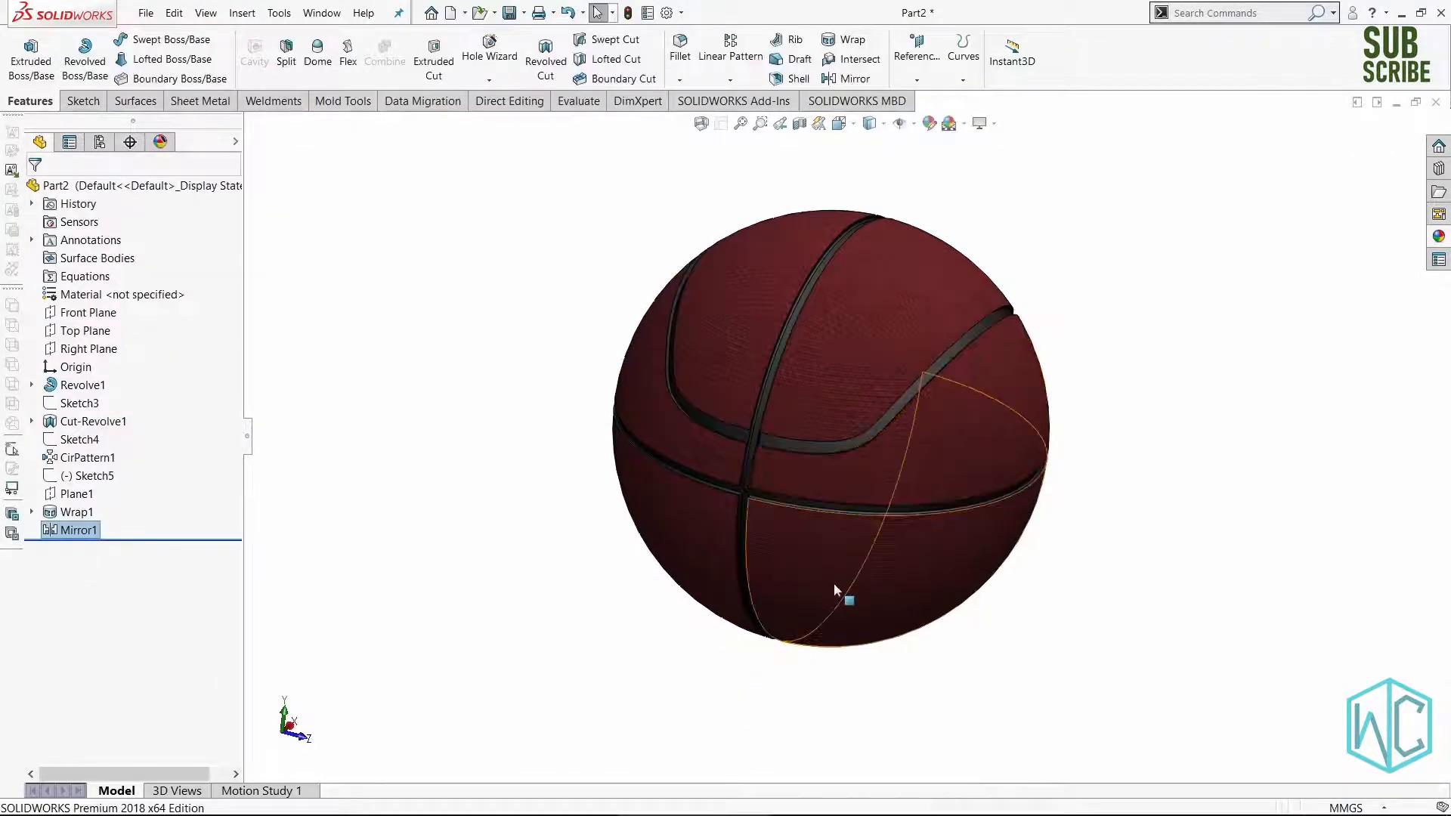
Mirror both the wrapped groove and its mirrored copy about the Top Plane to the ball's lower half.
middle_click_drag(833, 584, 748, 568)
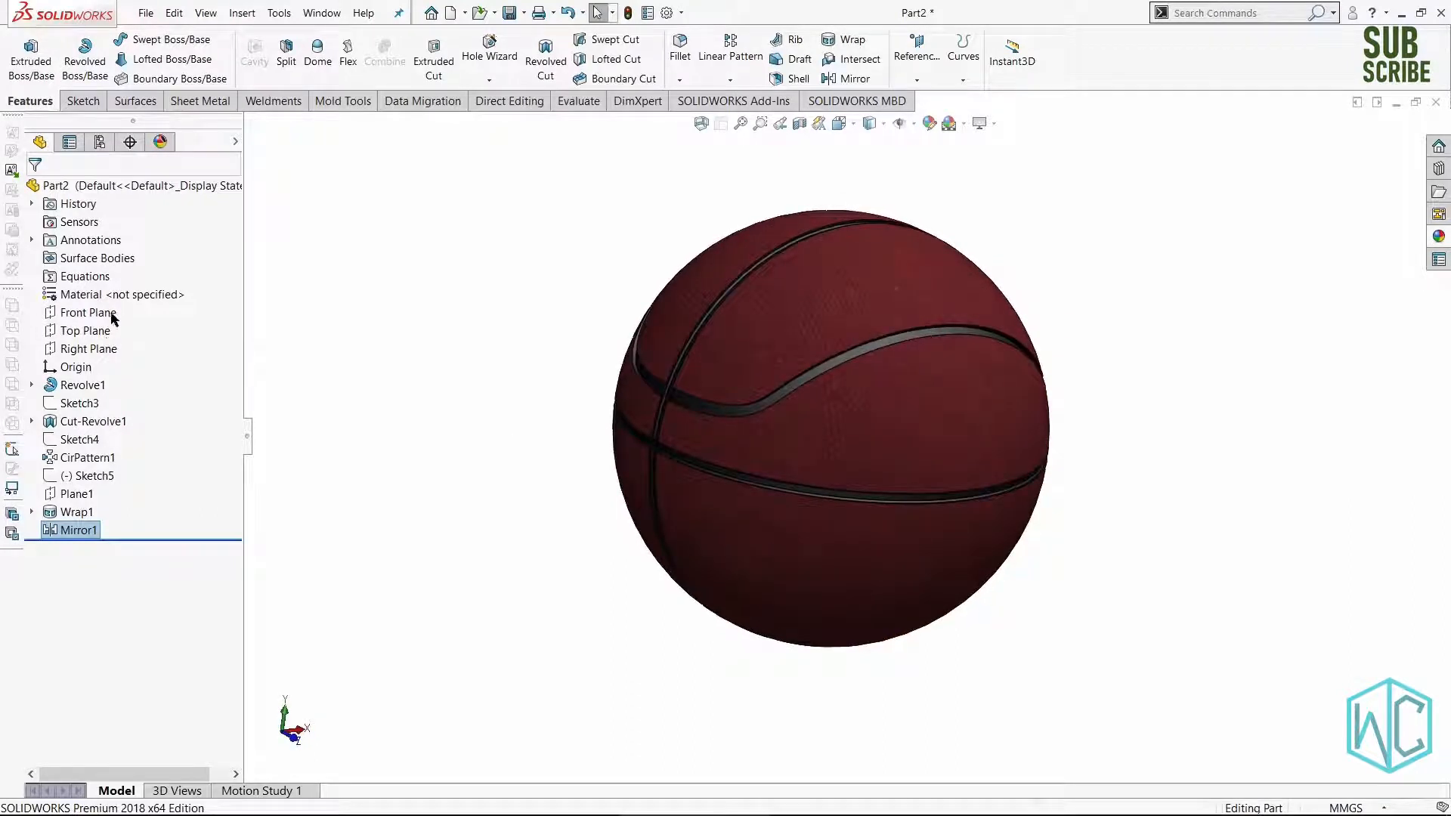
left_click(84, 331)
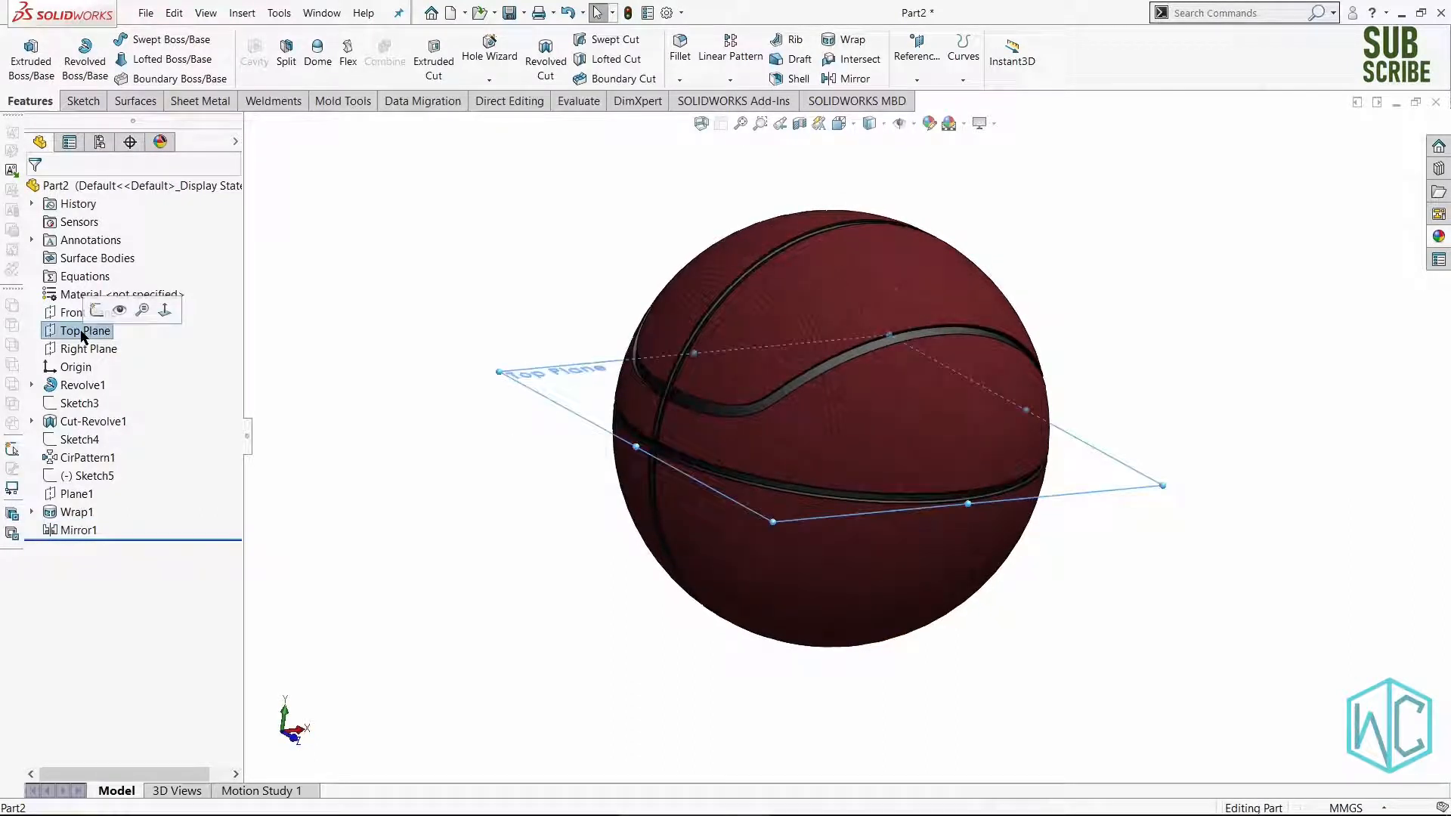
left_click(854, 79)
scroll(692, 393, "down", 6)
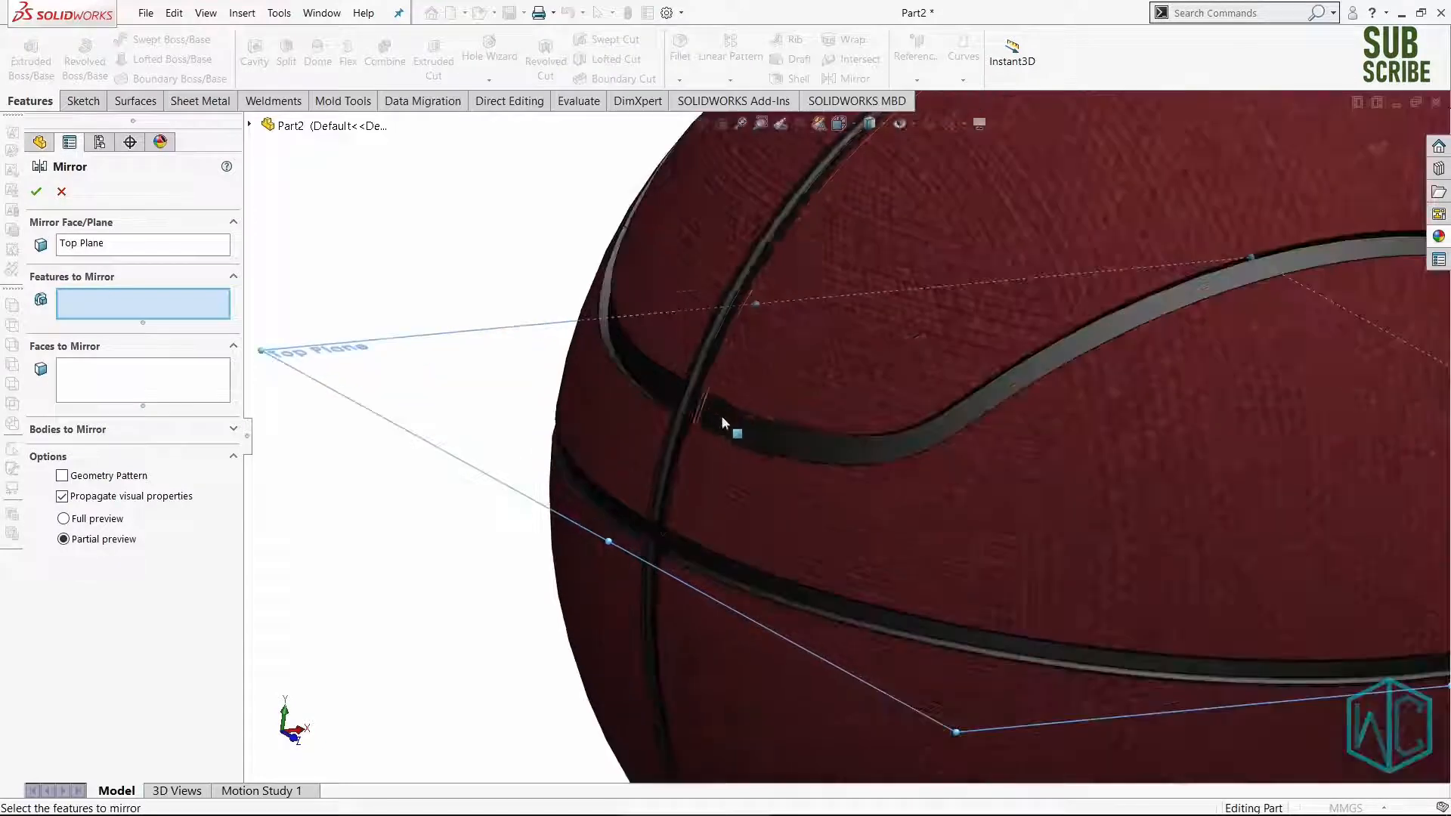
scroll(758, 451, "down", 2)
left_click(792, 423)
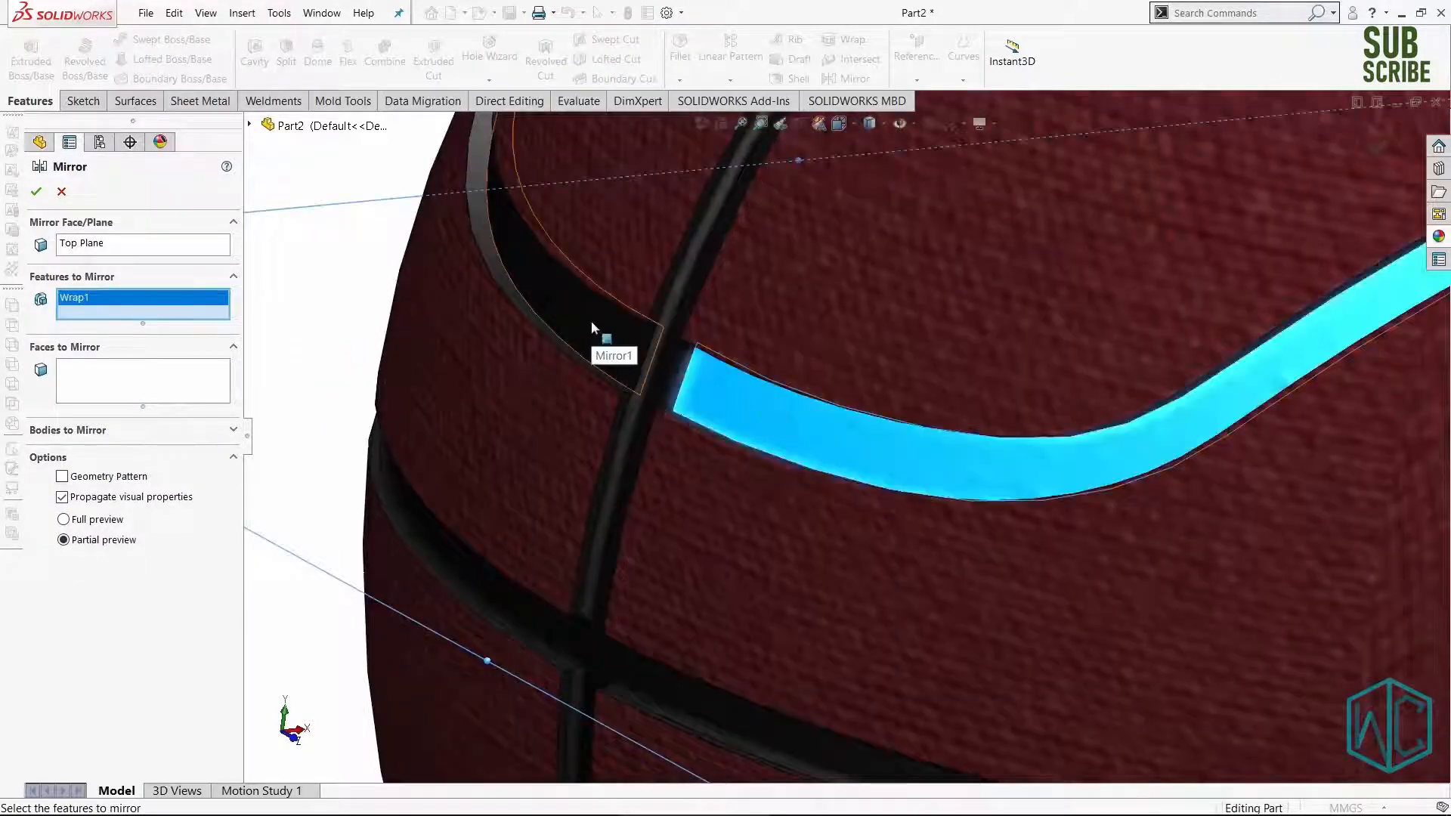
left_click(594, 346)
scroll(597, 347, "up", 9)
scroll(983, 423, "down", 2)
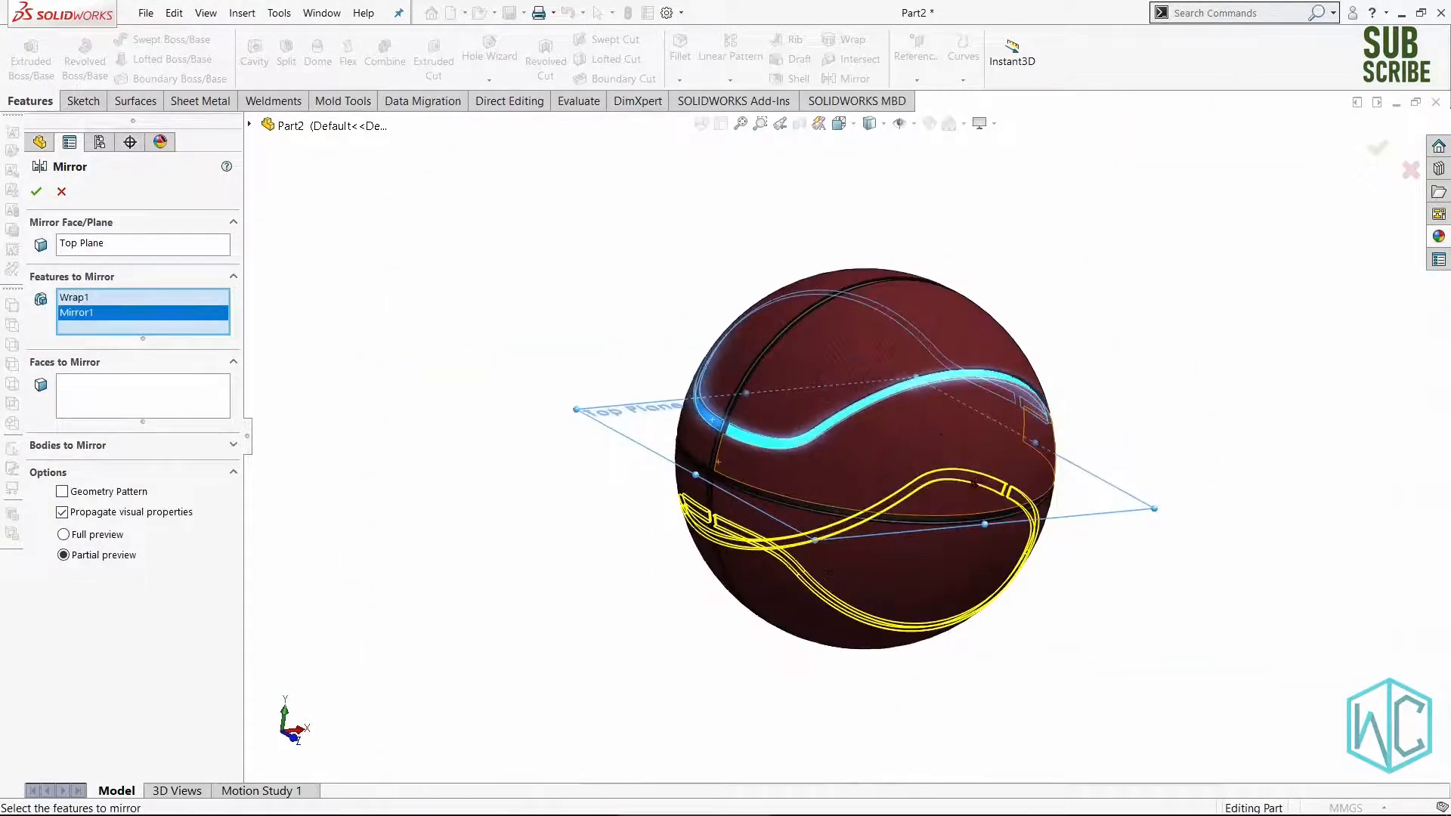
middle_click_drag(1001, 454, 869, 498)
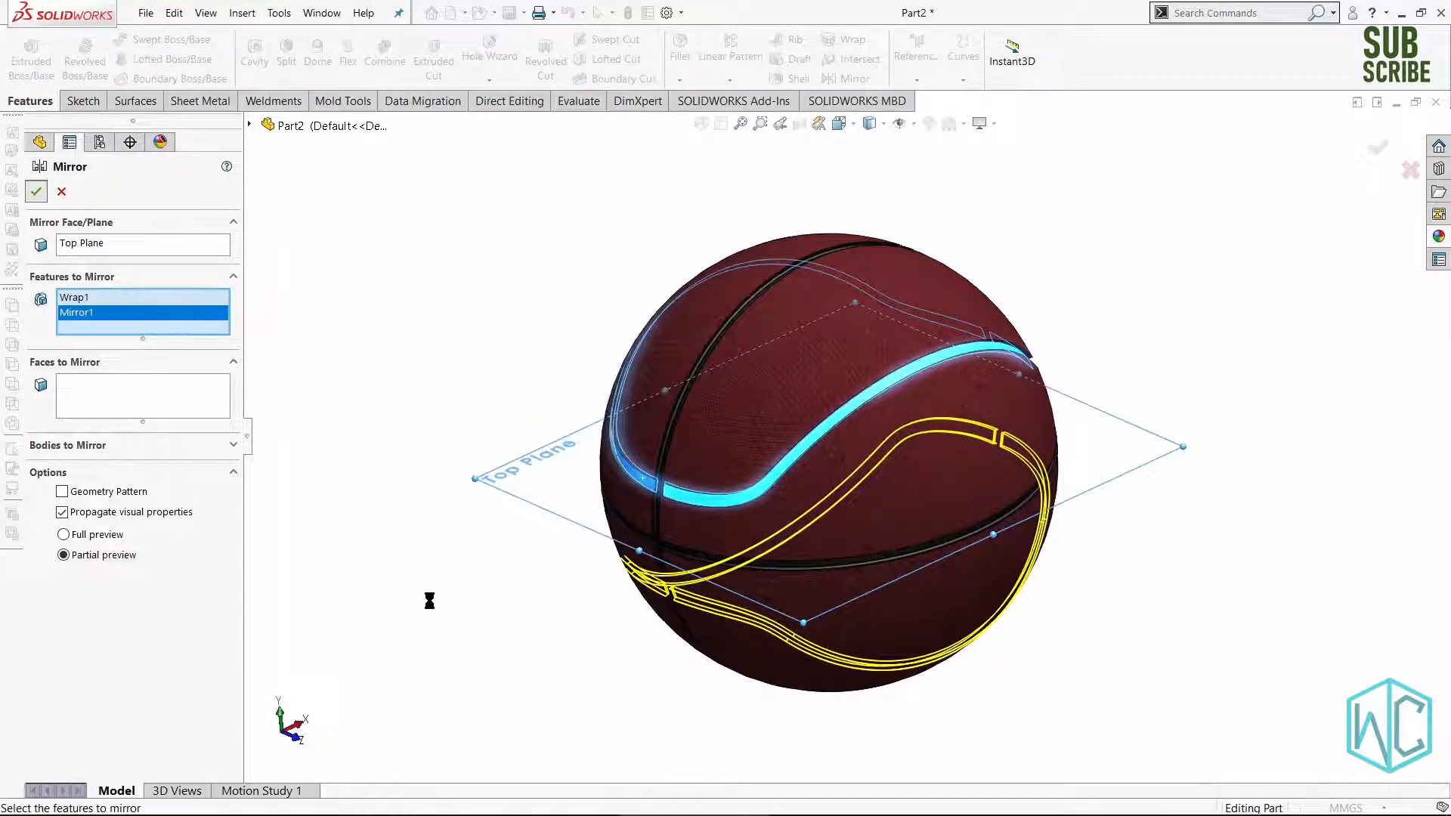
scroll(605, 607, "down", 2)
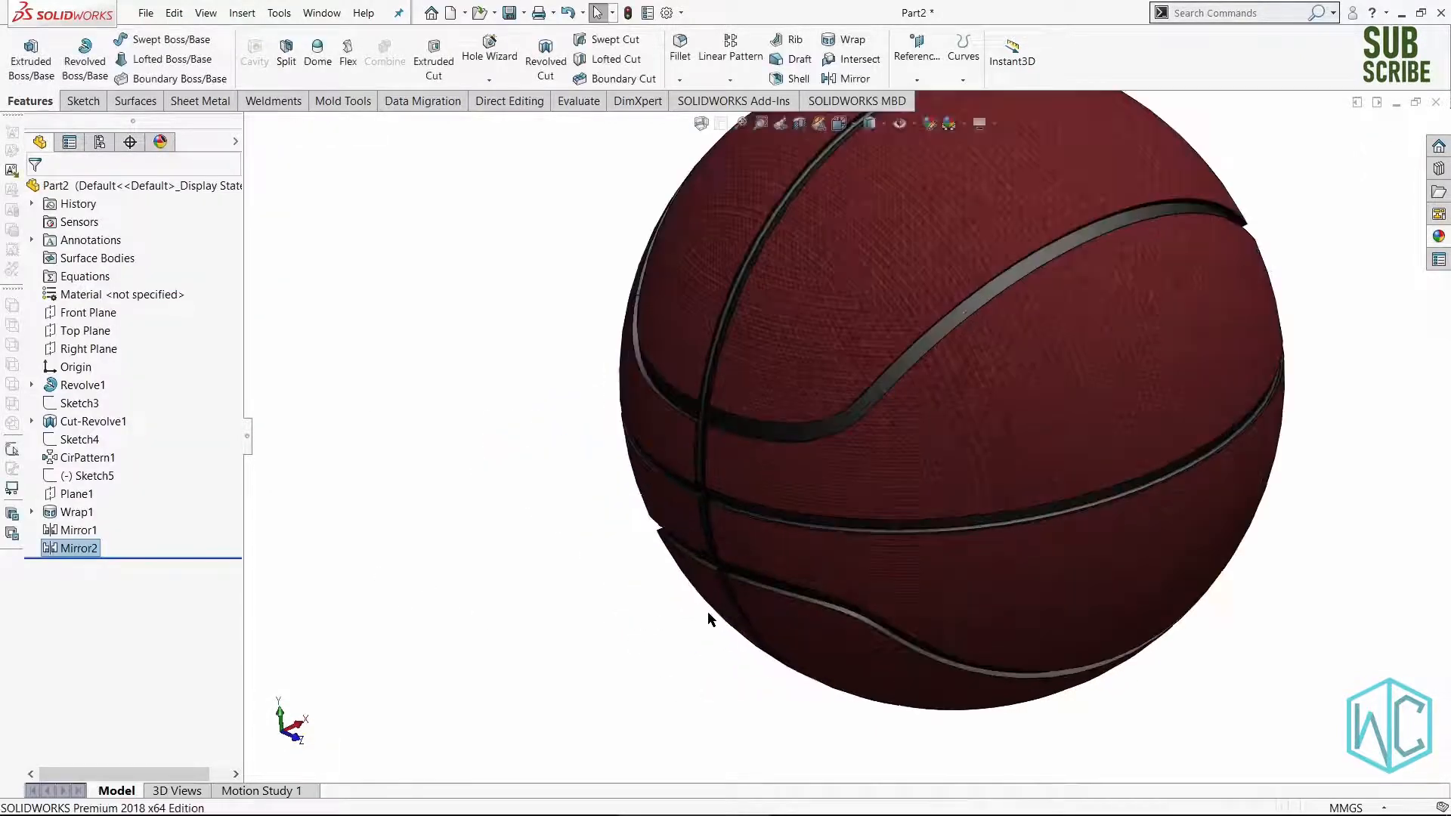
Examine the mirrored grooves, switch to the basket_ball3 part to study its raised Wilson lettering, and return to Part2.
middle_click_drag(710, 605, 726, 579)
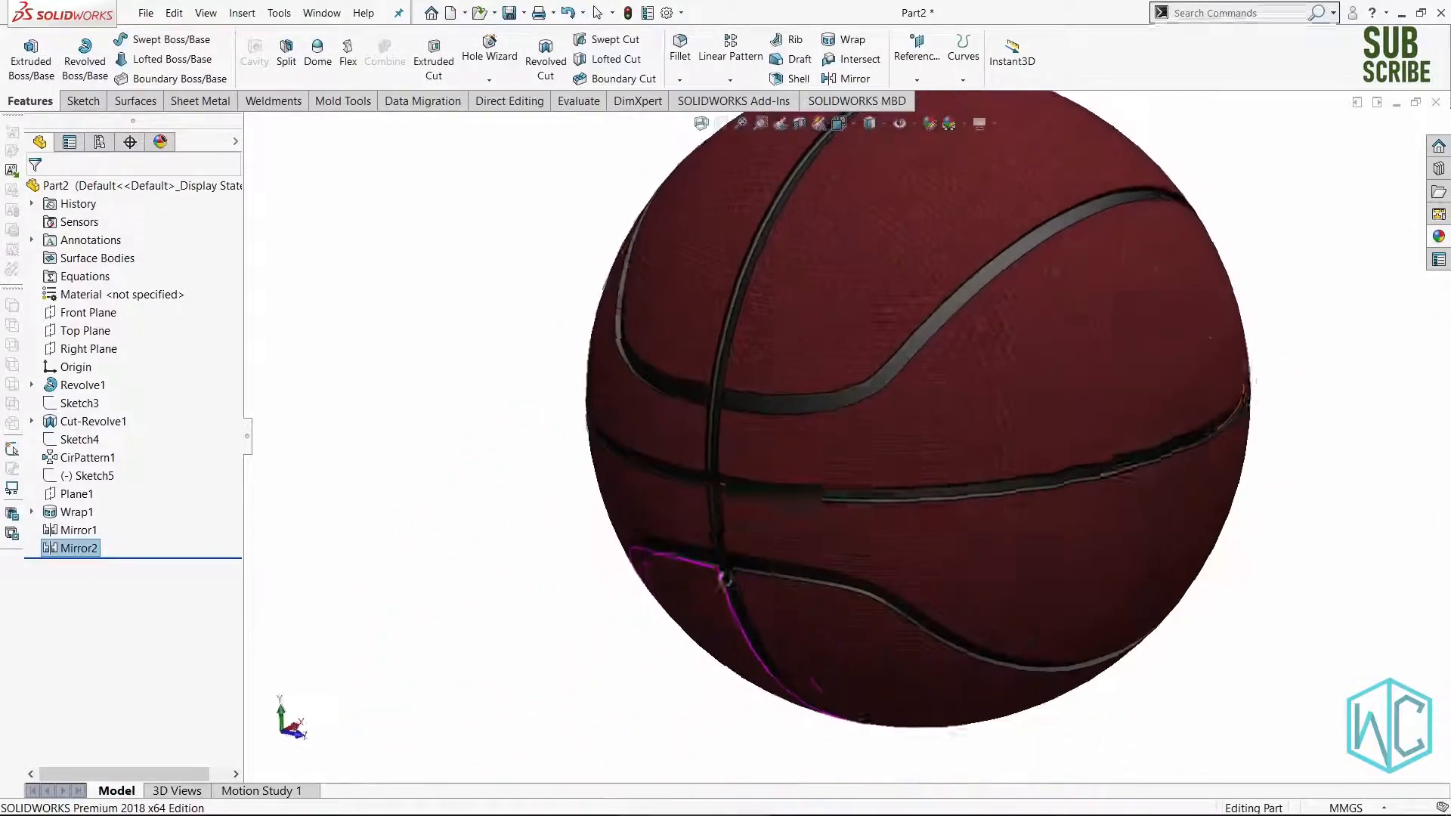
scroll(838, 412, "up", 6)
scroll(1017, 389, "down", 3)
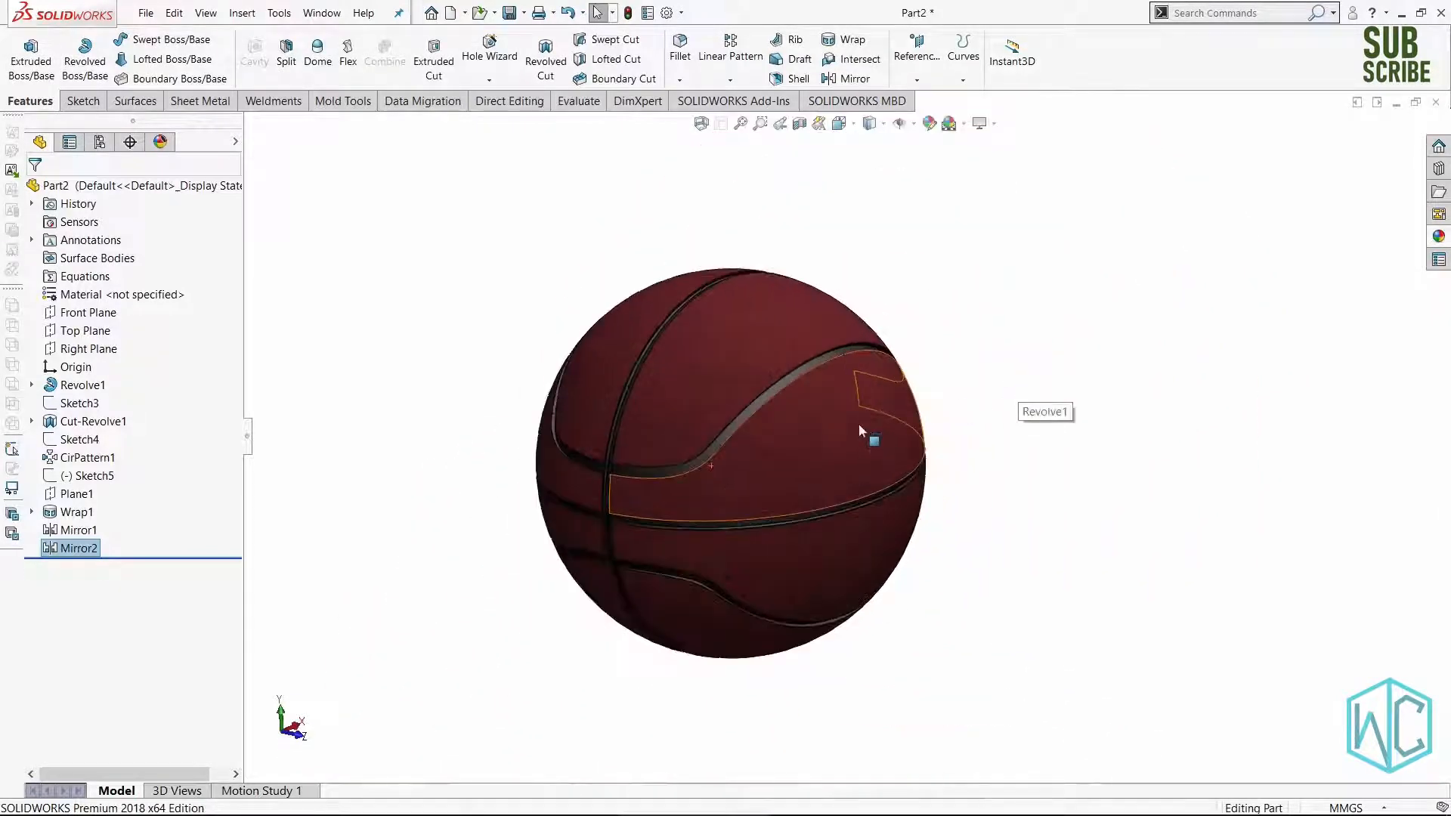
scroll(850, 476, "down", 1)
middle_click_drag(849, 479, 891, 508)
key("ctrl+Tab")
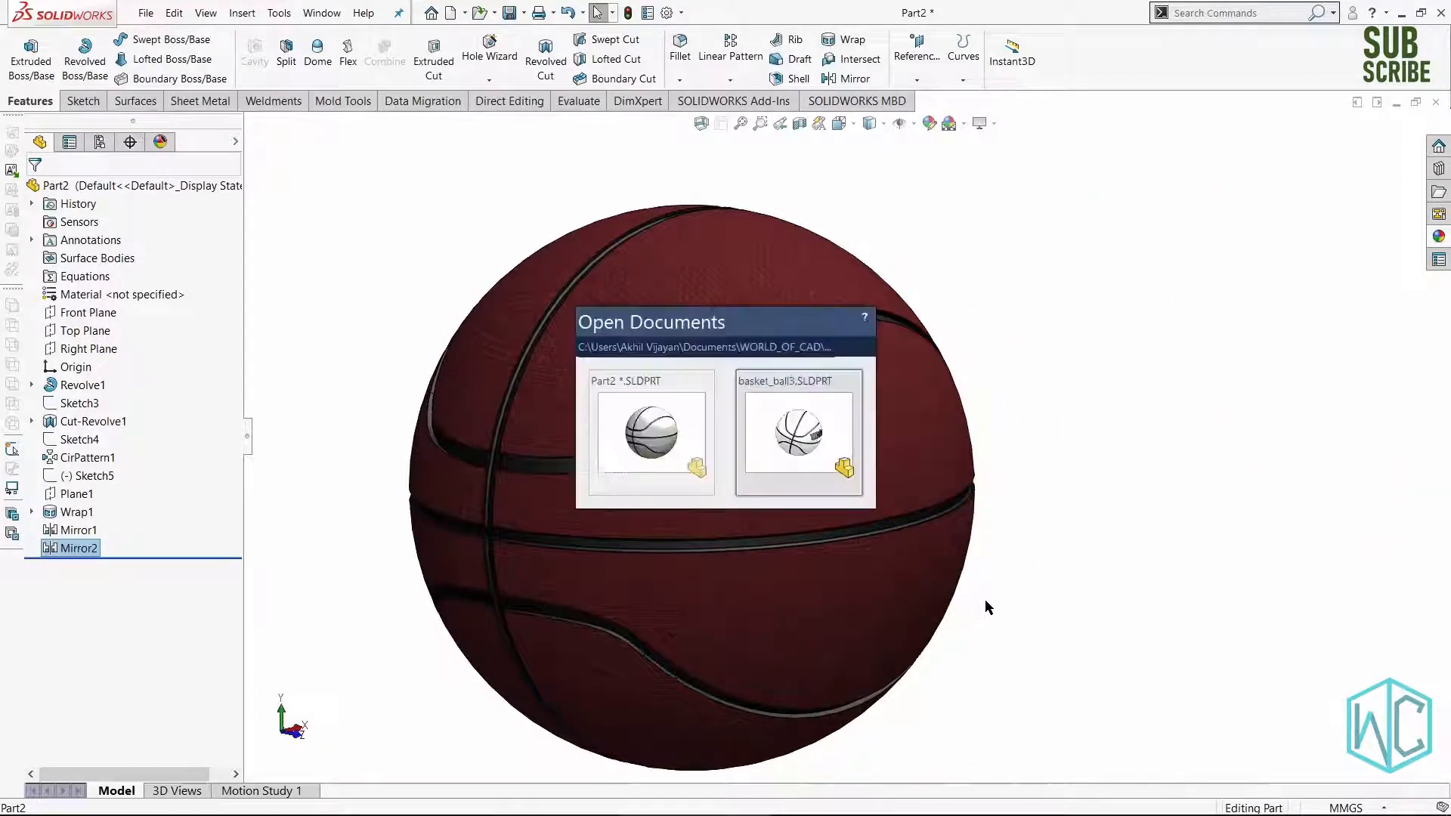
scroll(838, 541, "down", 2)
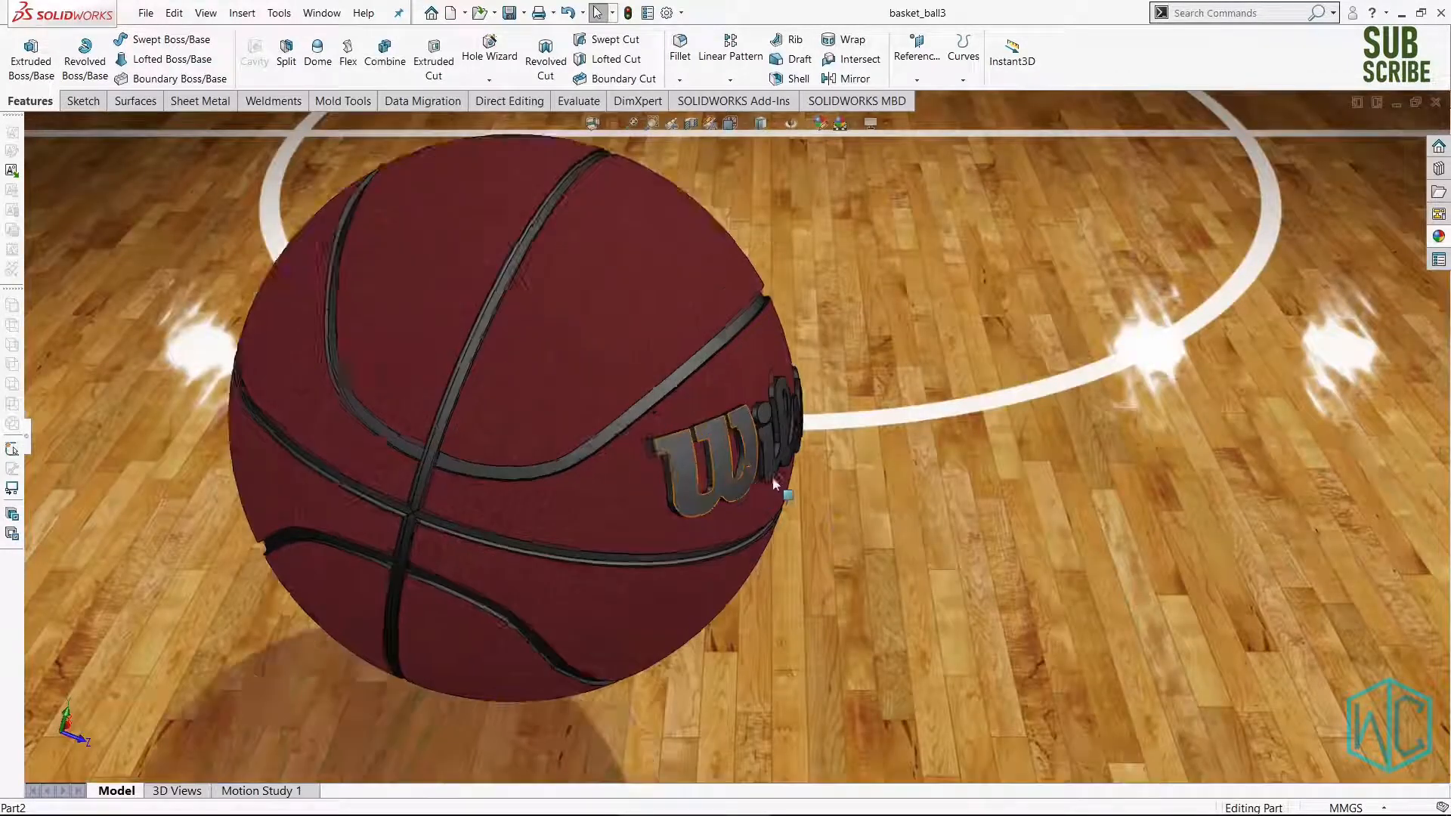
middle_click_drag(832, 538, 804, 404)
scroll(798, 426, "down", 2)
scroll(804, 403, "up", 3)
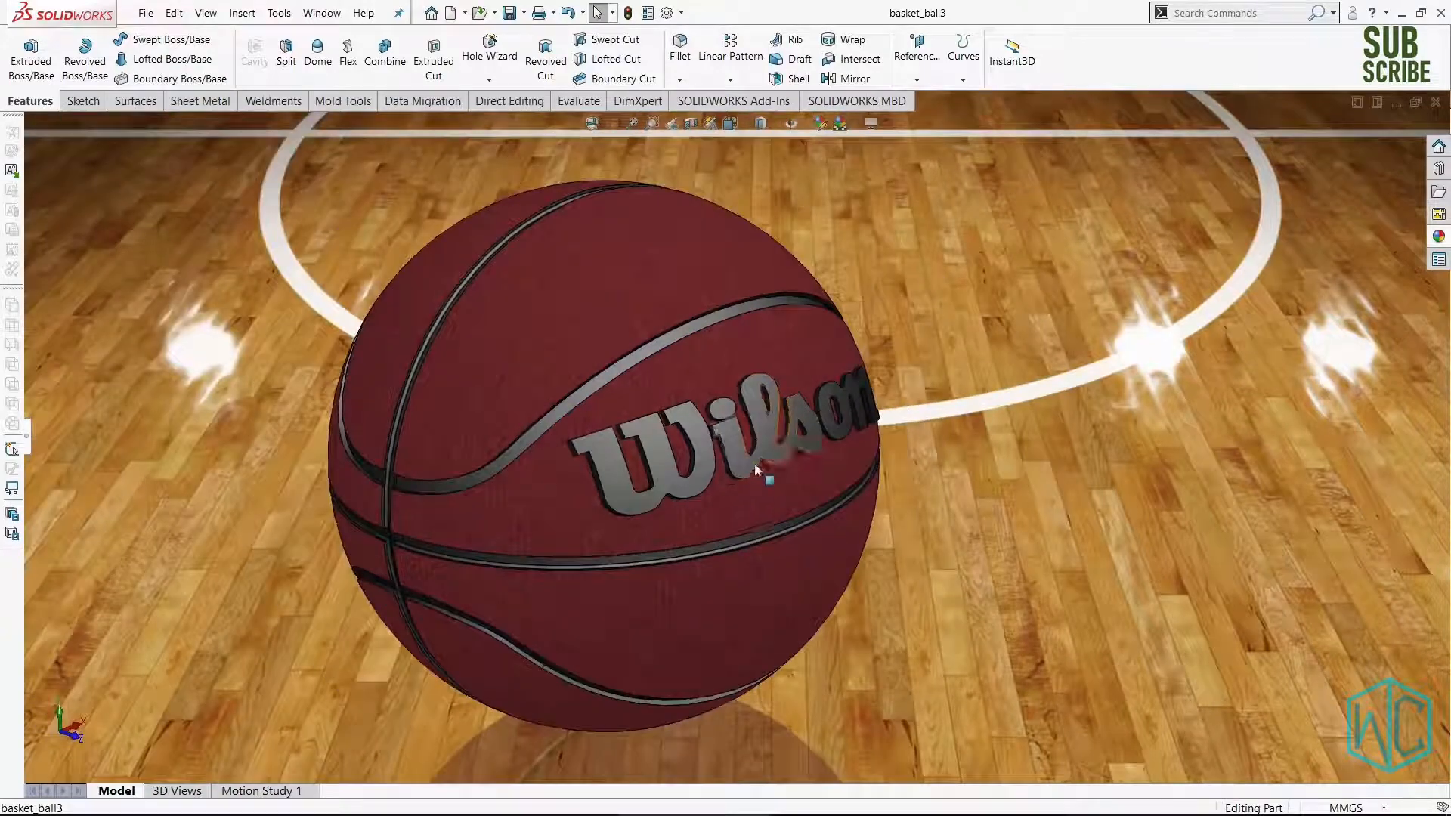
scroll(763, 469, "down", 2)
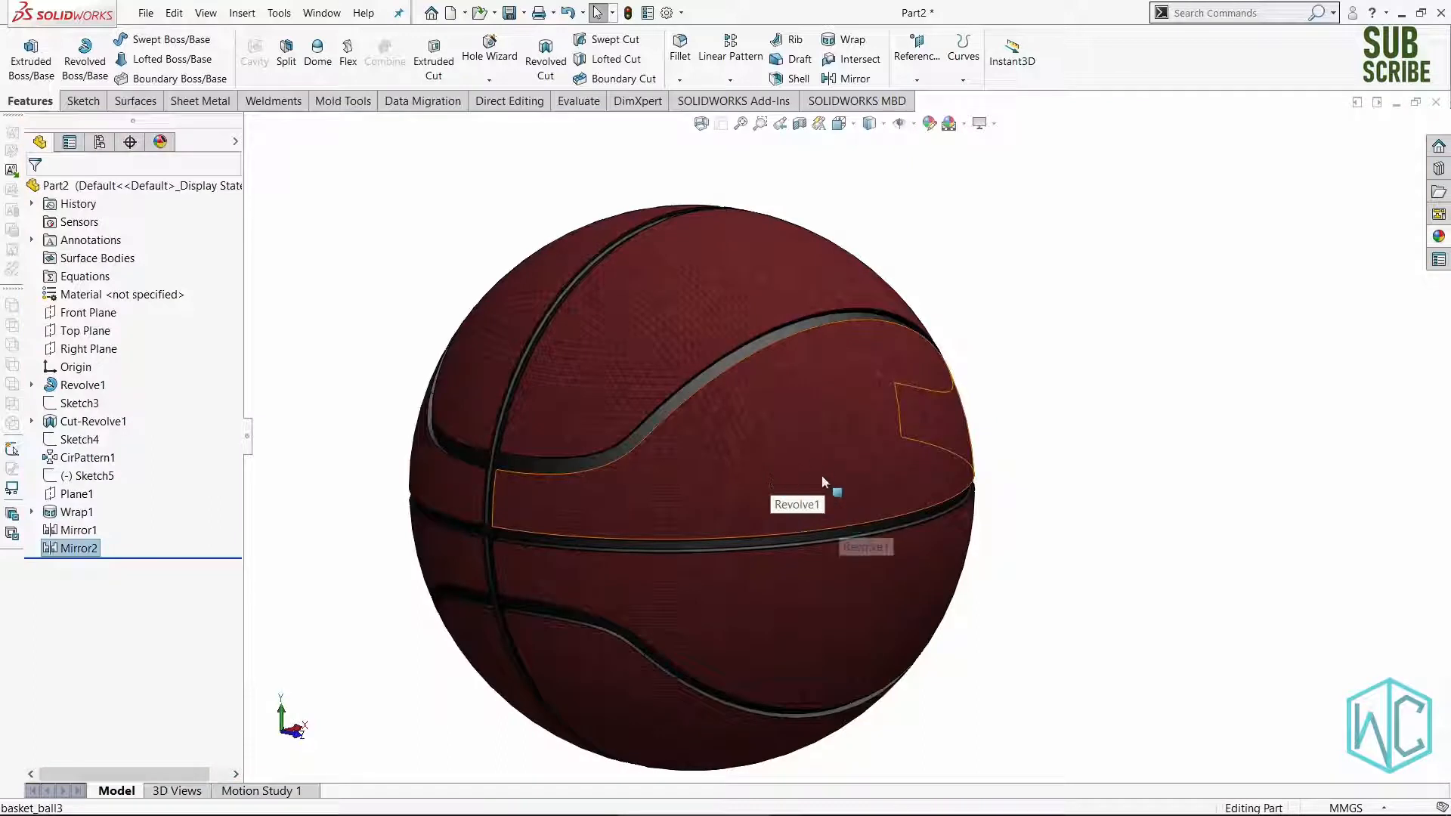
scroll(832, 459, "up", 2)
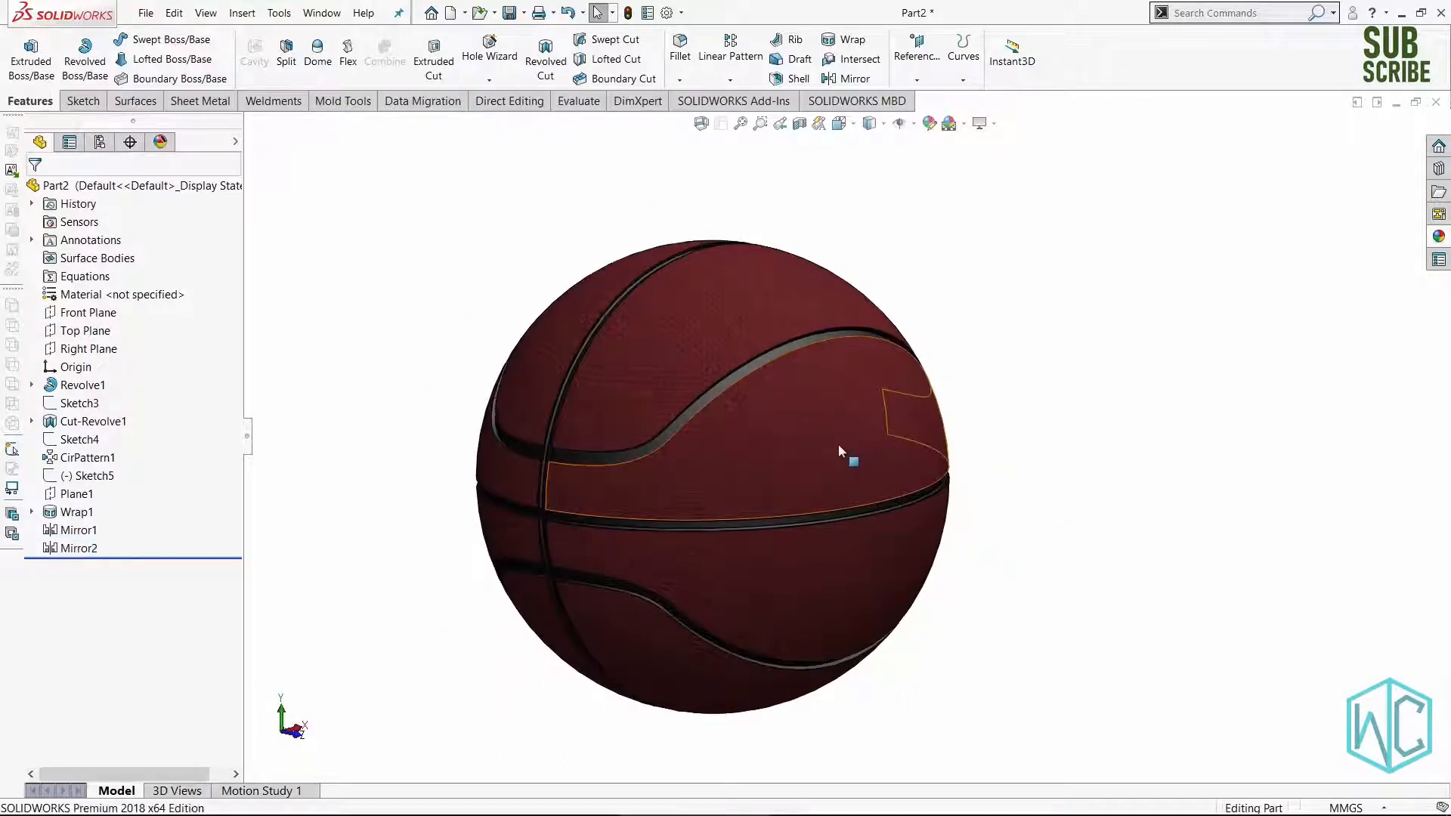
Start a sketch on the Right Plane and draw a line about 129 mm long from the origin, sloping upward past the ball's edge.
scroll(854, 459, "up", 3)
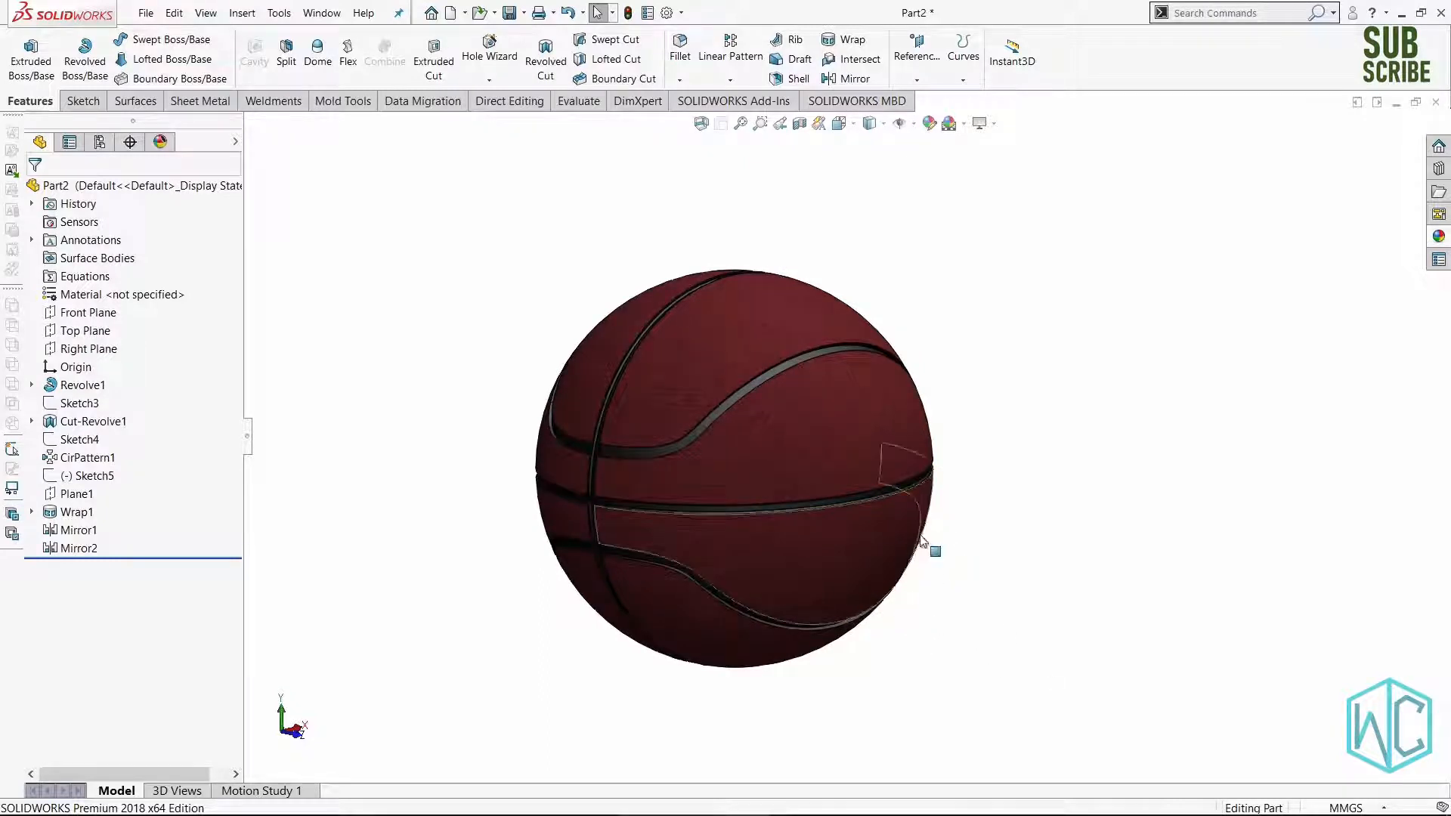
scroll(865, 435, "down", 2)
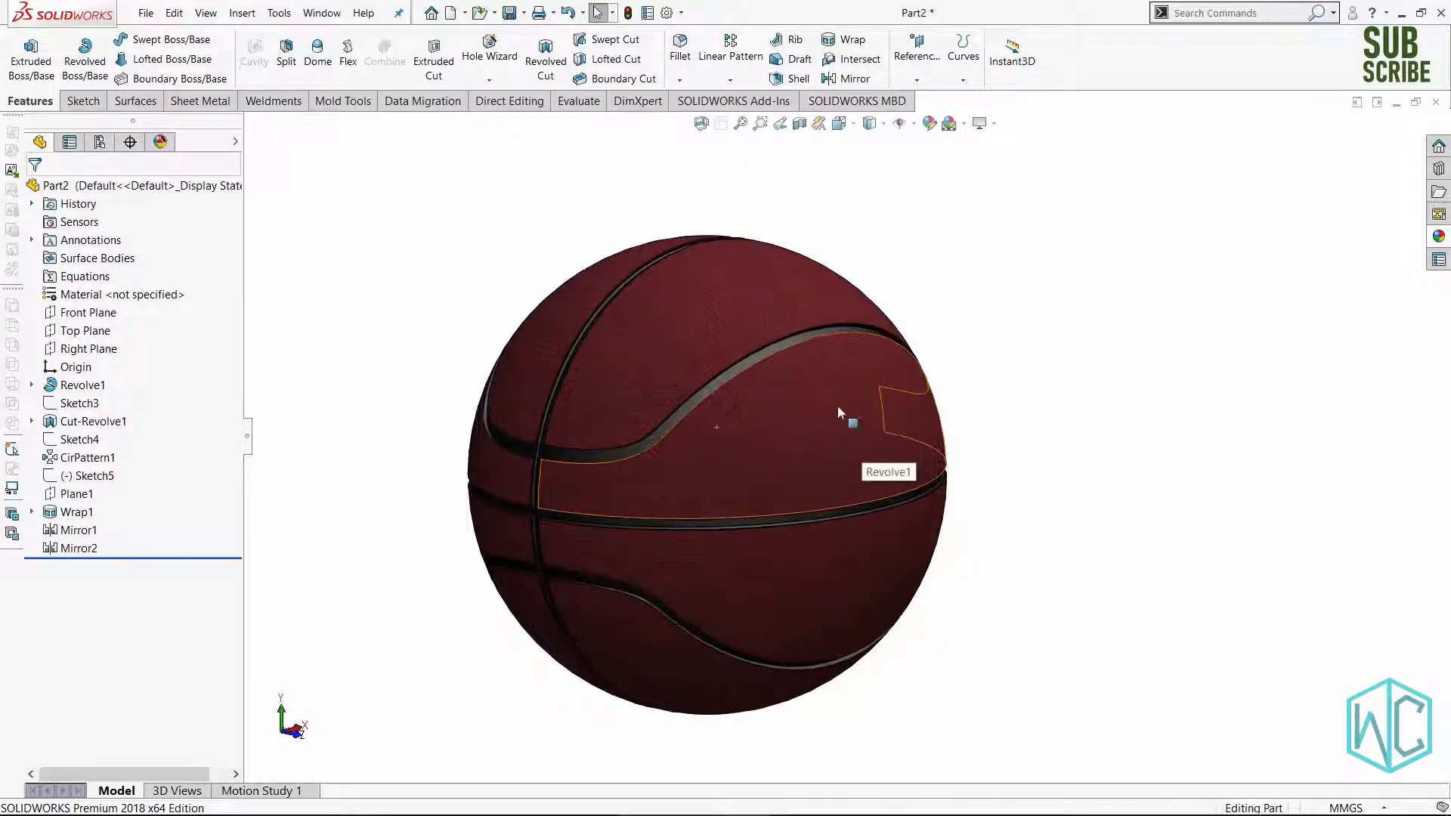
left_click(88, 350)
left_click(99, 330)
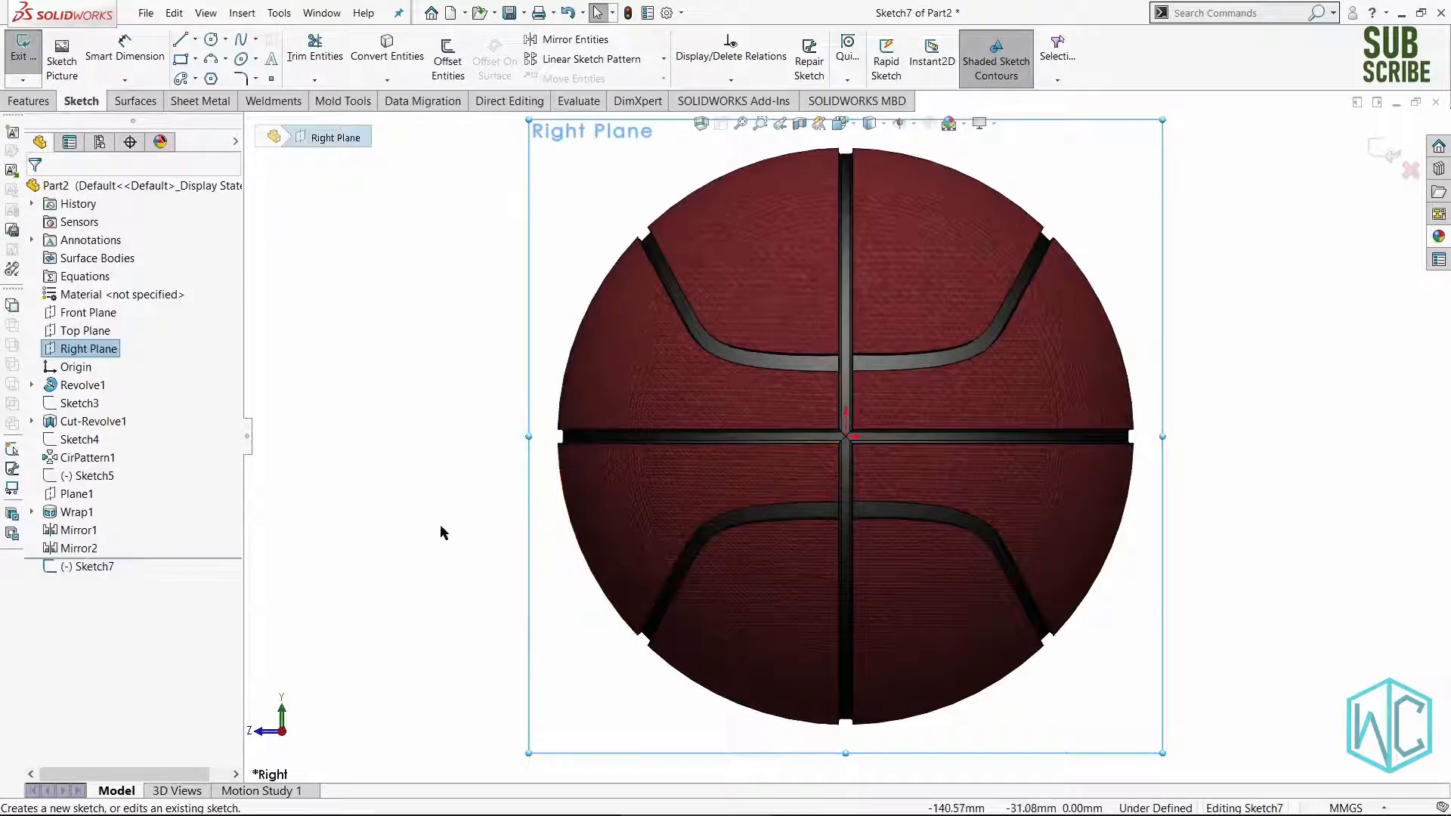
mouse_move(440, 527)
right_mouse_down()
mouse_move(392, 512)
mouse_move(357, 526)
right_mouse_up()
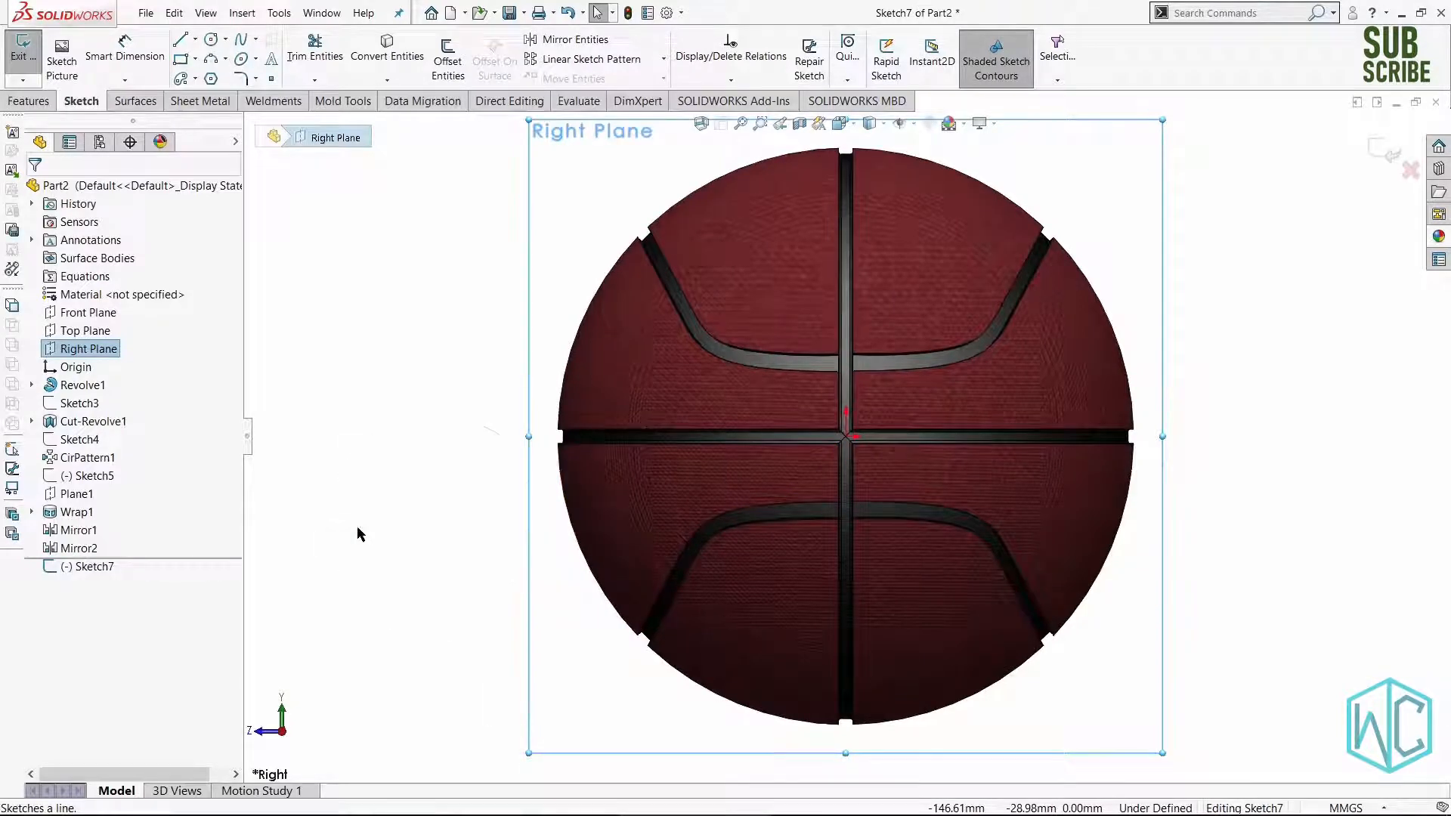
left_click(846, 439)
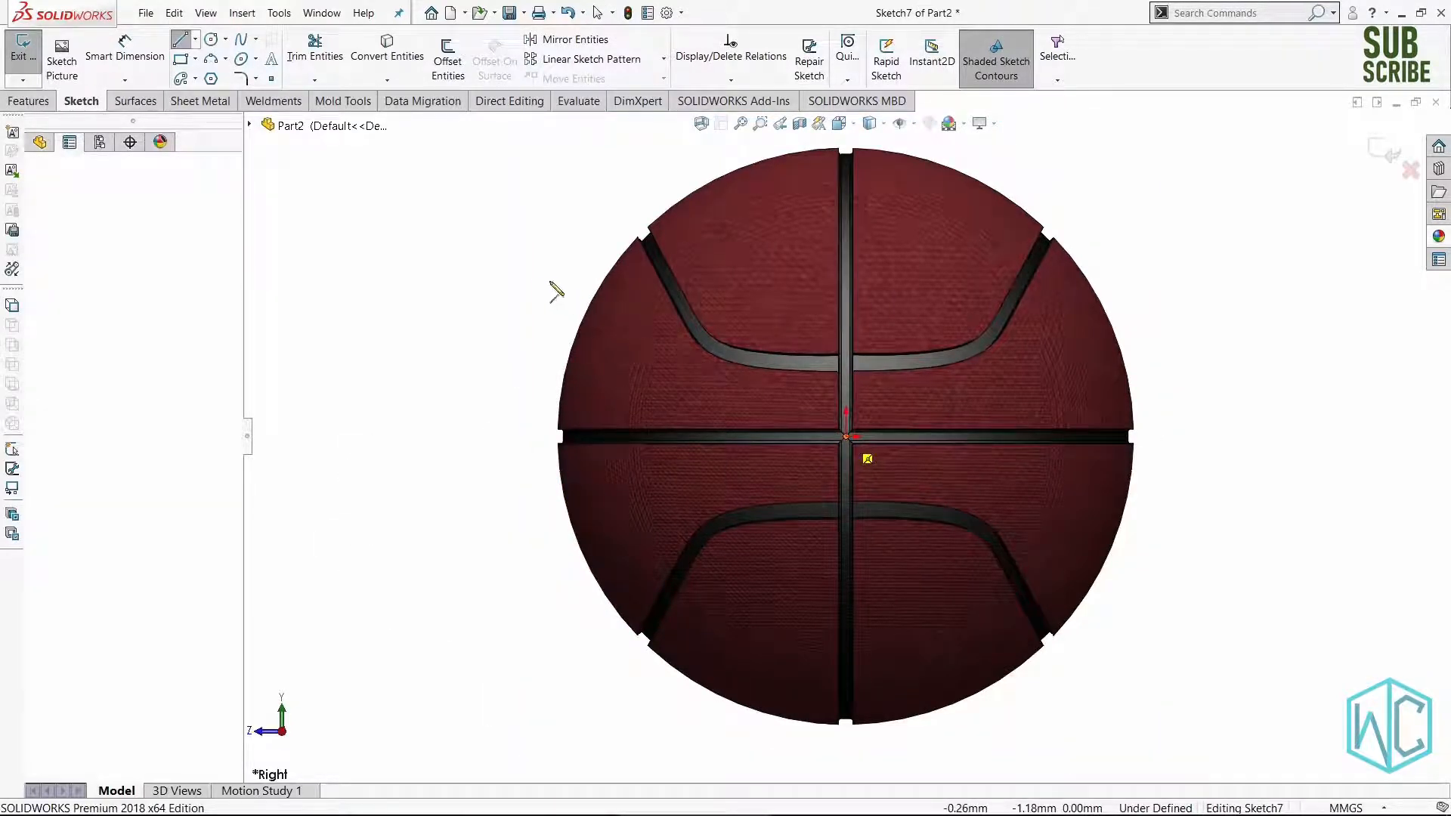
double_click(519, 277)
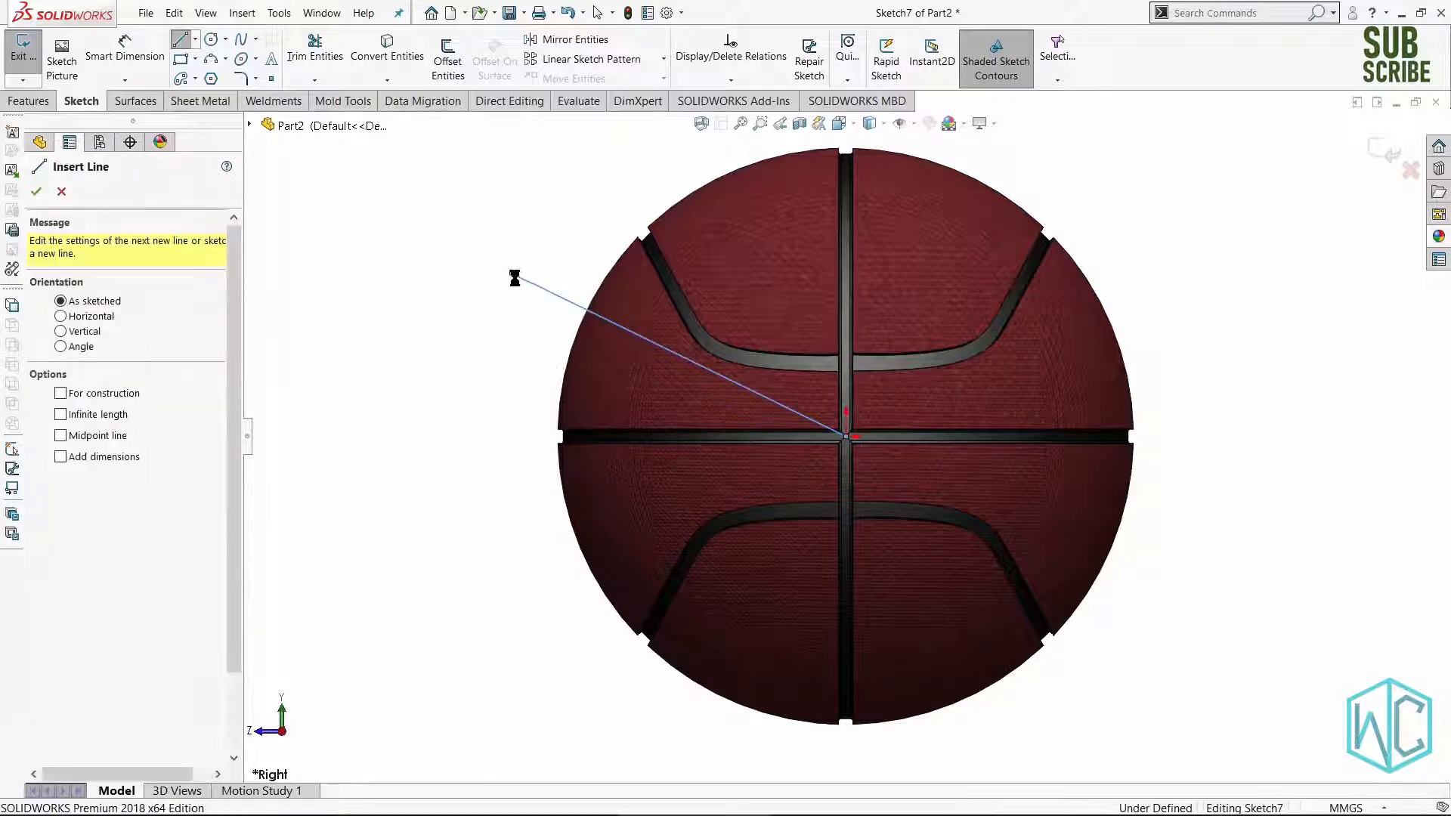
key("Escape")
Draw a horizontal construction centerline about 186 mm long from the origin, on the same side as the sloping line.
right_click_drag(1243, 391, 1285, 324)
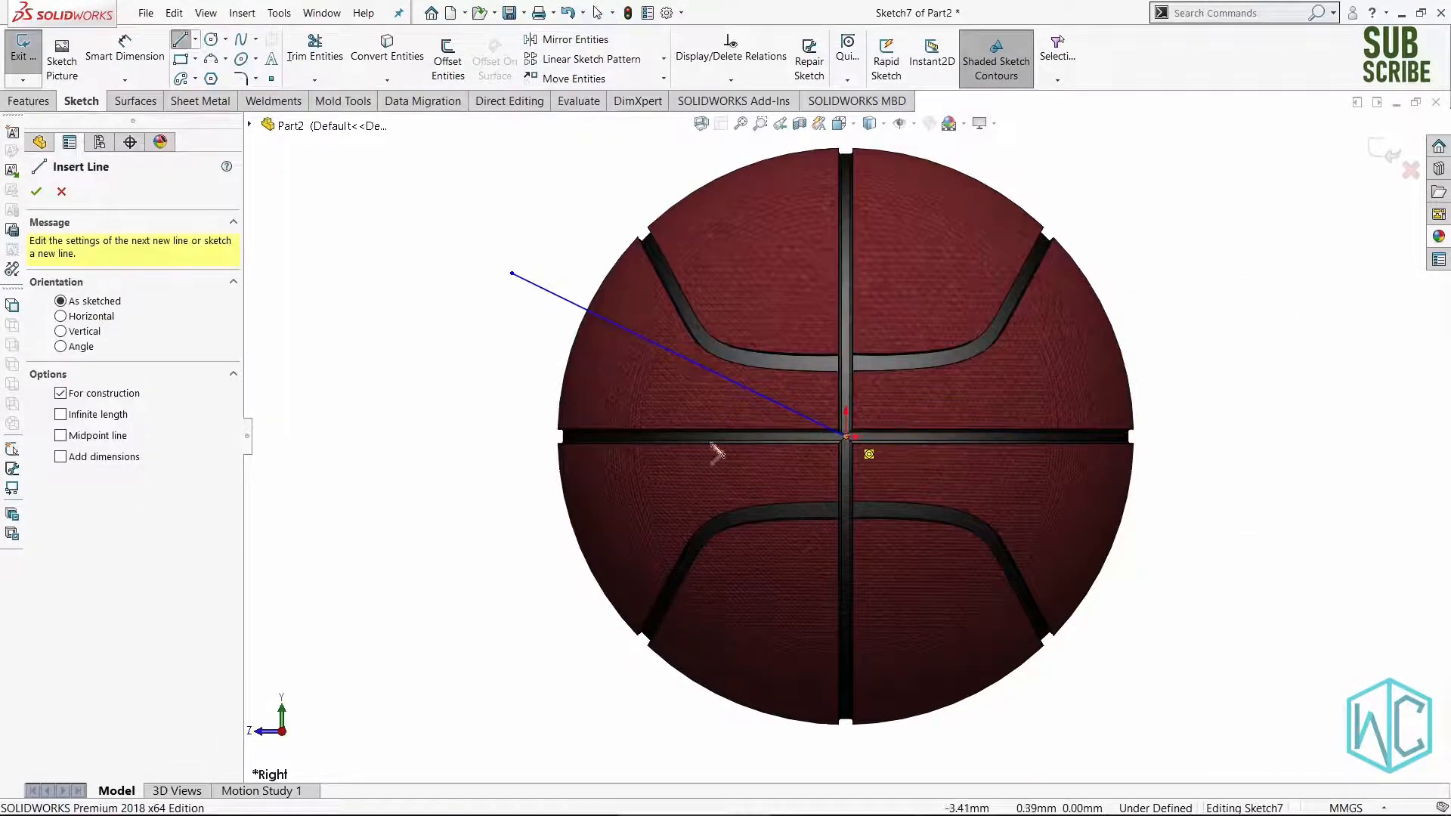
left_click(846, 437)
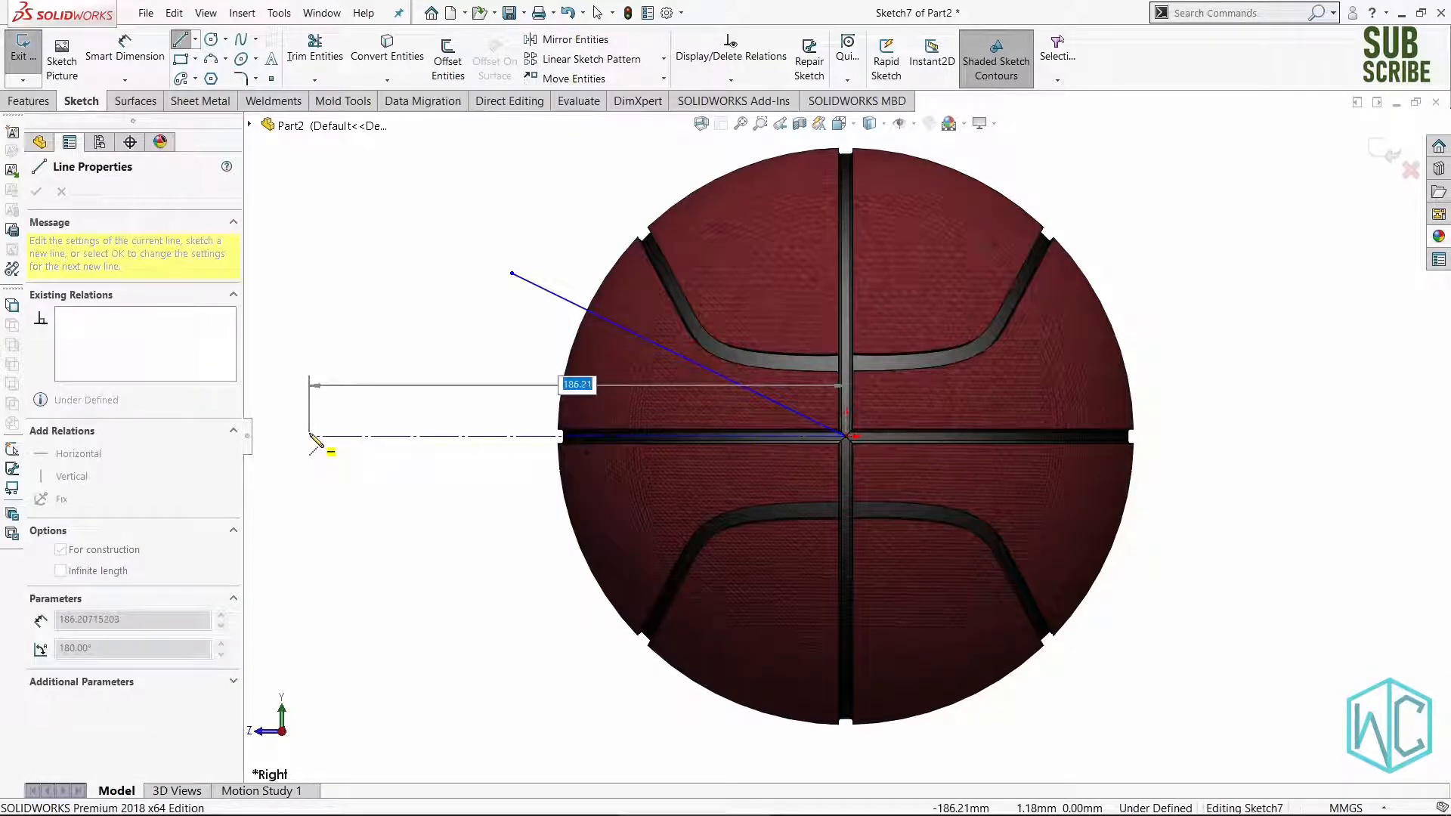
left_click(309, 437)
key("Escape")
Dimension the angle between the sloping line and the horizontal centerline as 22.5°.
right_click_drag(445, 591, 445, 550)
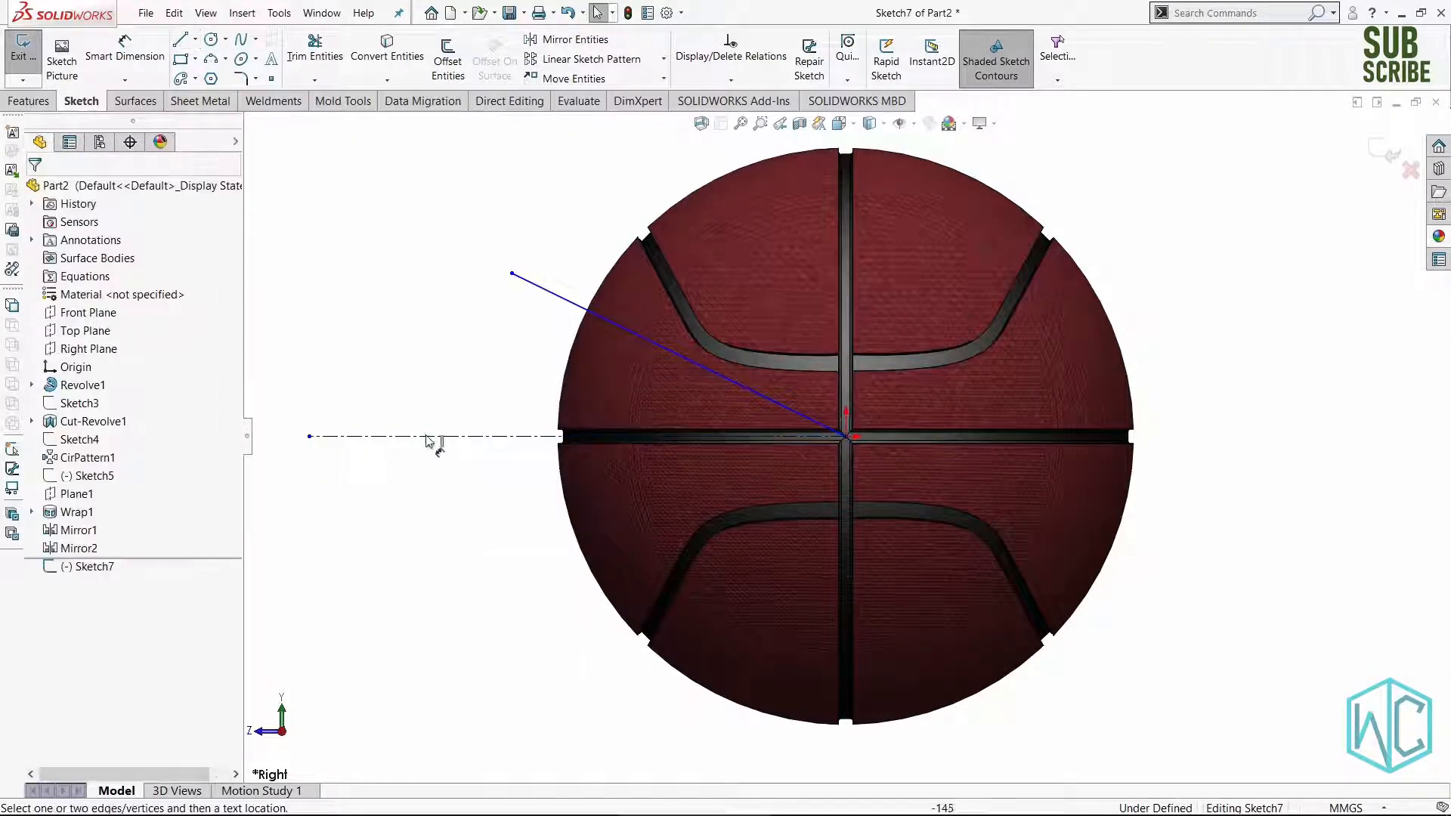
left_click(424, 437)
left_click(564, 298)
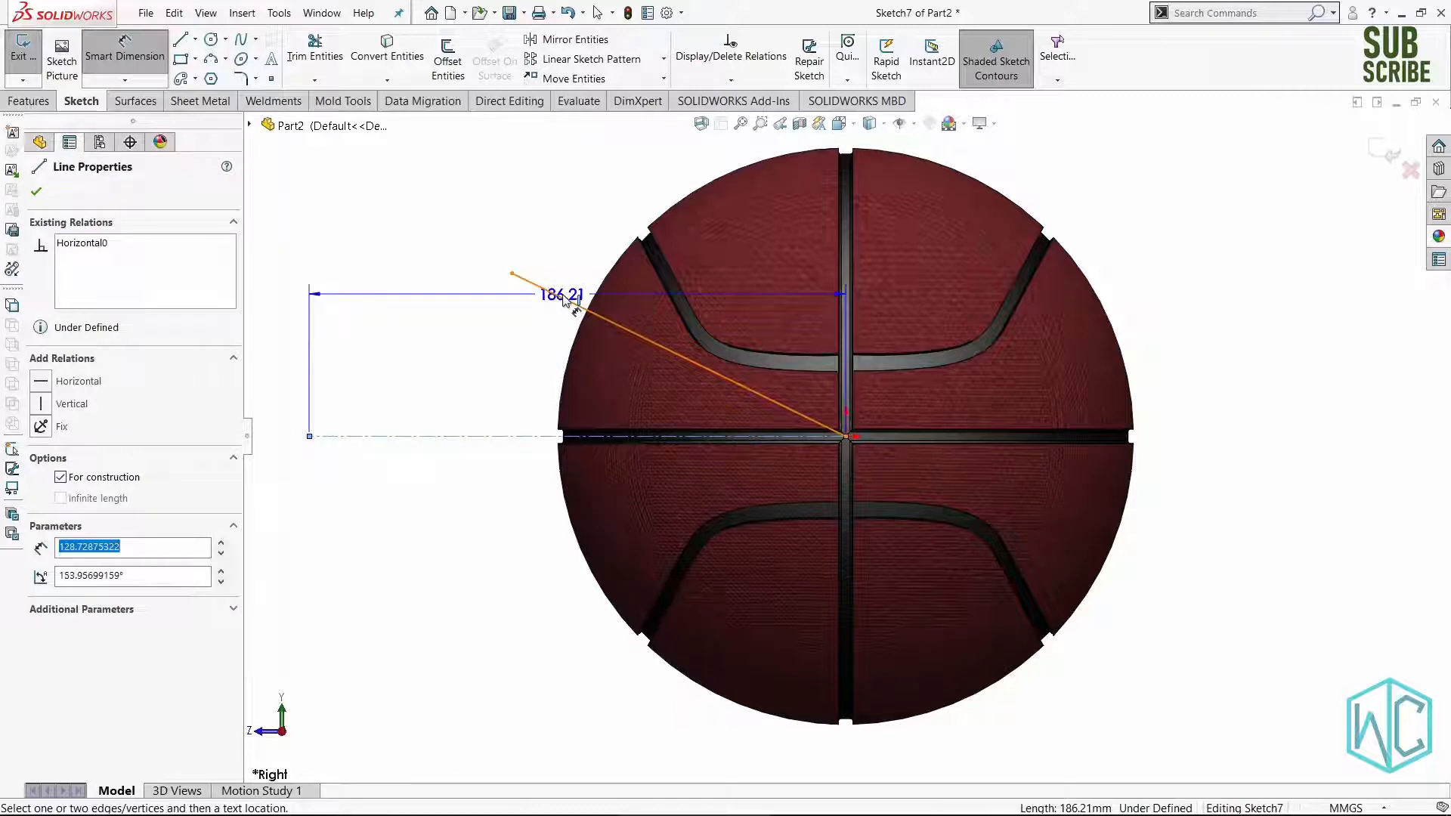
left_click(486, 366)
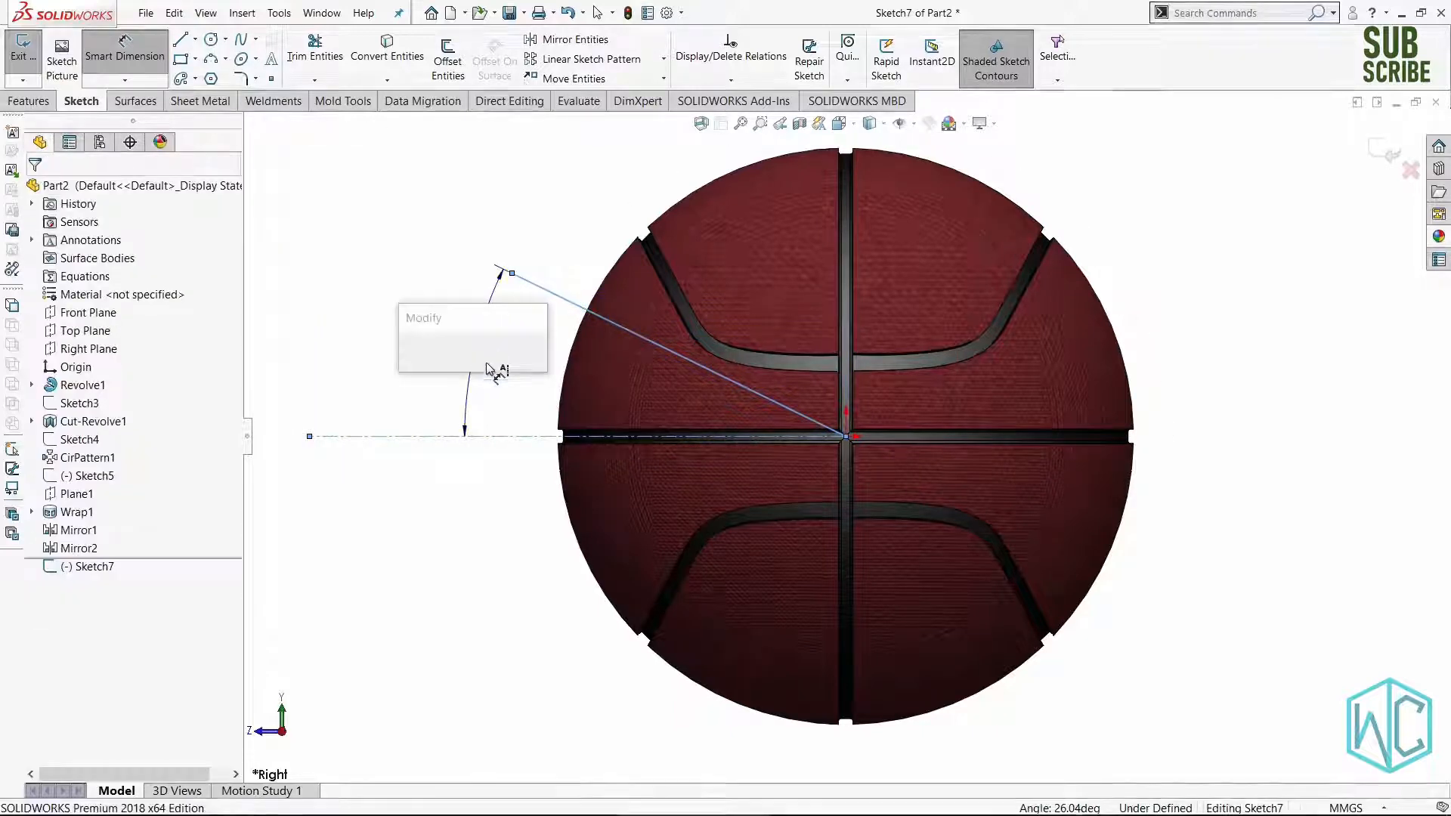
type("22.")
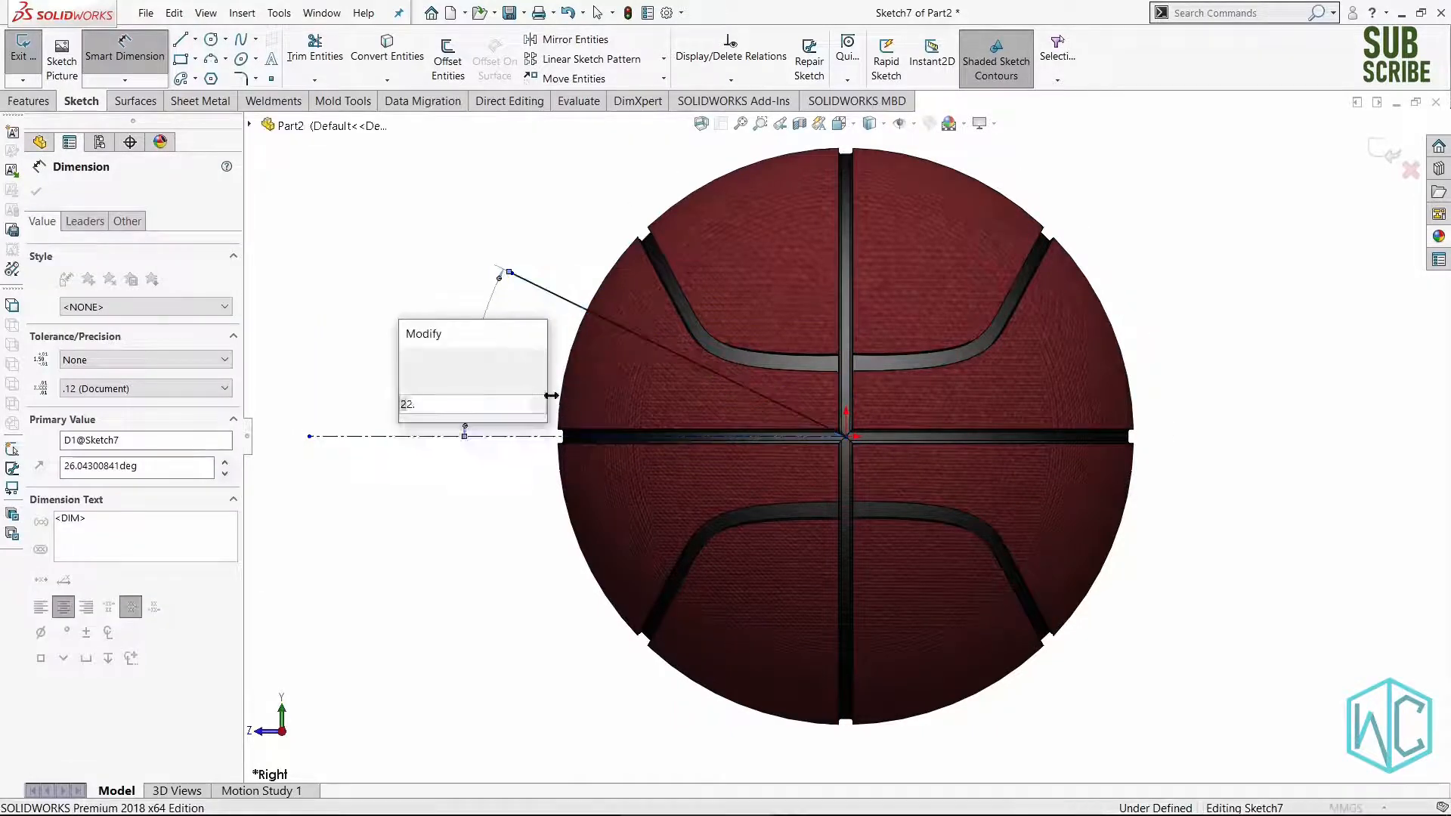
type("5")
key("Return")
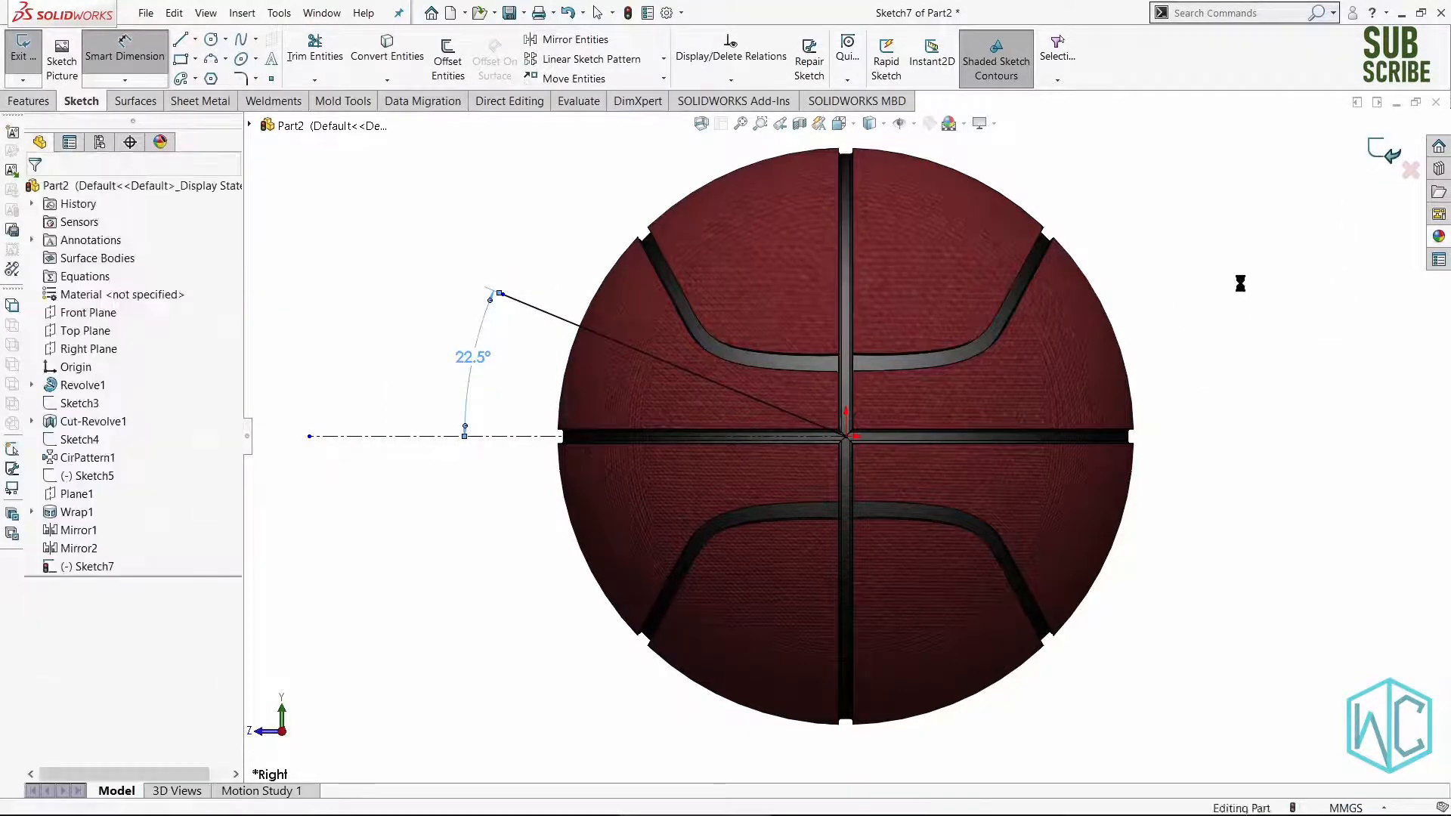
Exit the sketch and create a reference plane perpendicular to the 22.5° line and tangent to the ball face between the curved and horizontal grooves.
scroll(637, 478, "up", 3)
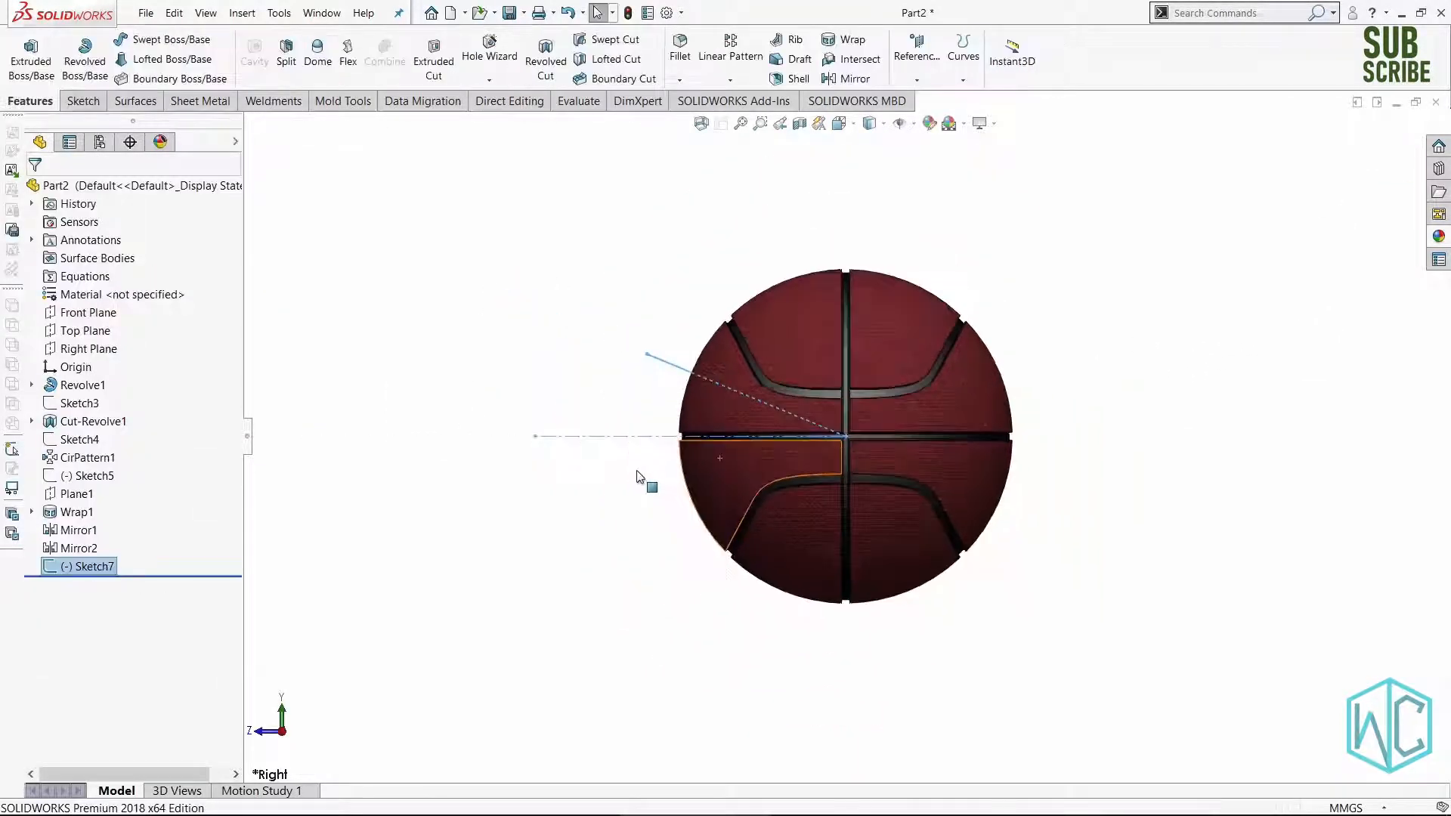
middle_click_drag(637, 477, 923, 528)
scroll(878, 370, "down", 4)
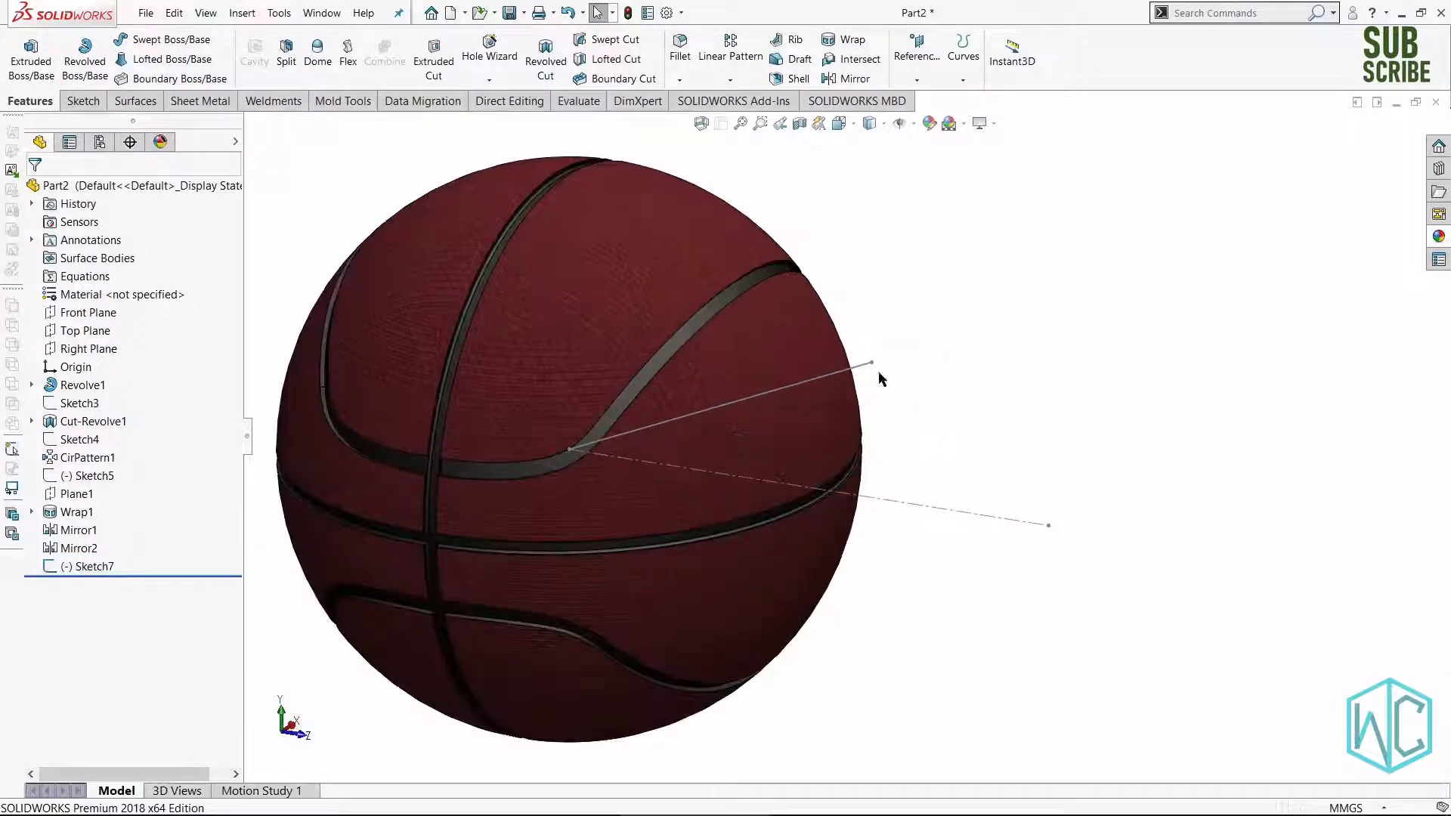
left_click(915, 79)
left_click(929, 98)
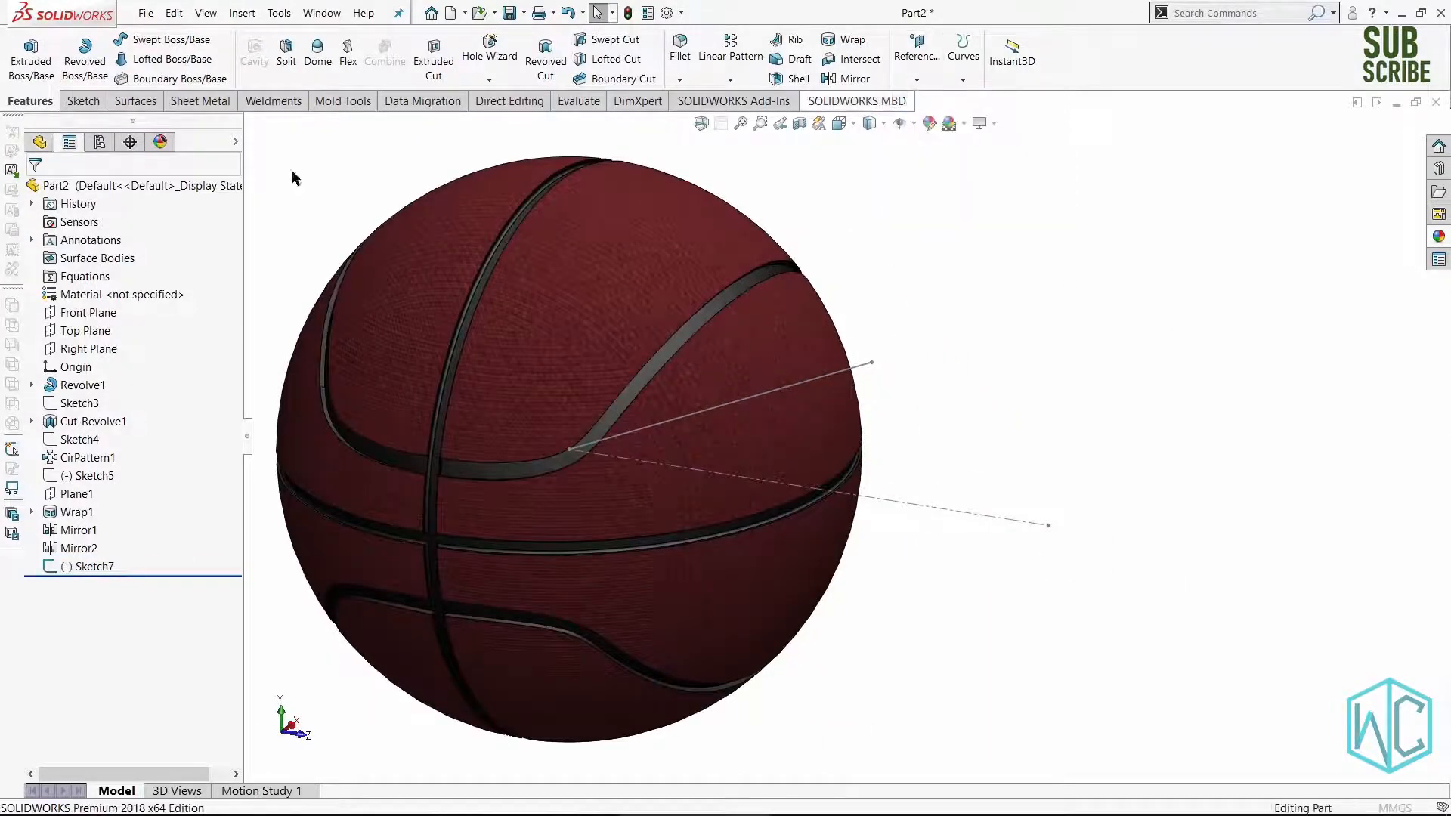
scroll(910, 367, "down", 5)
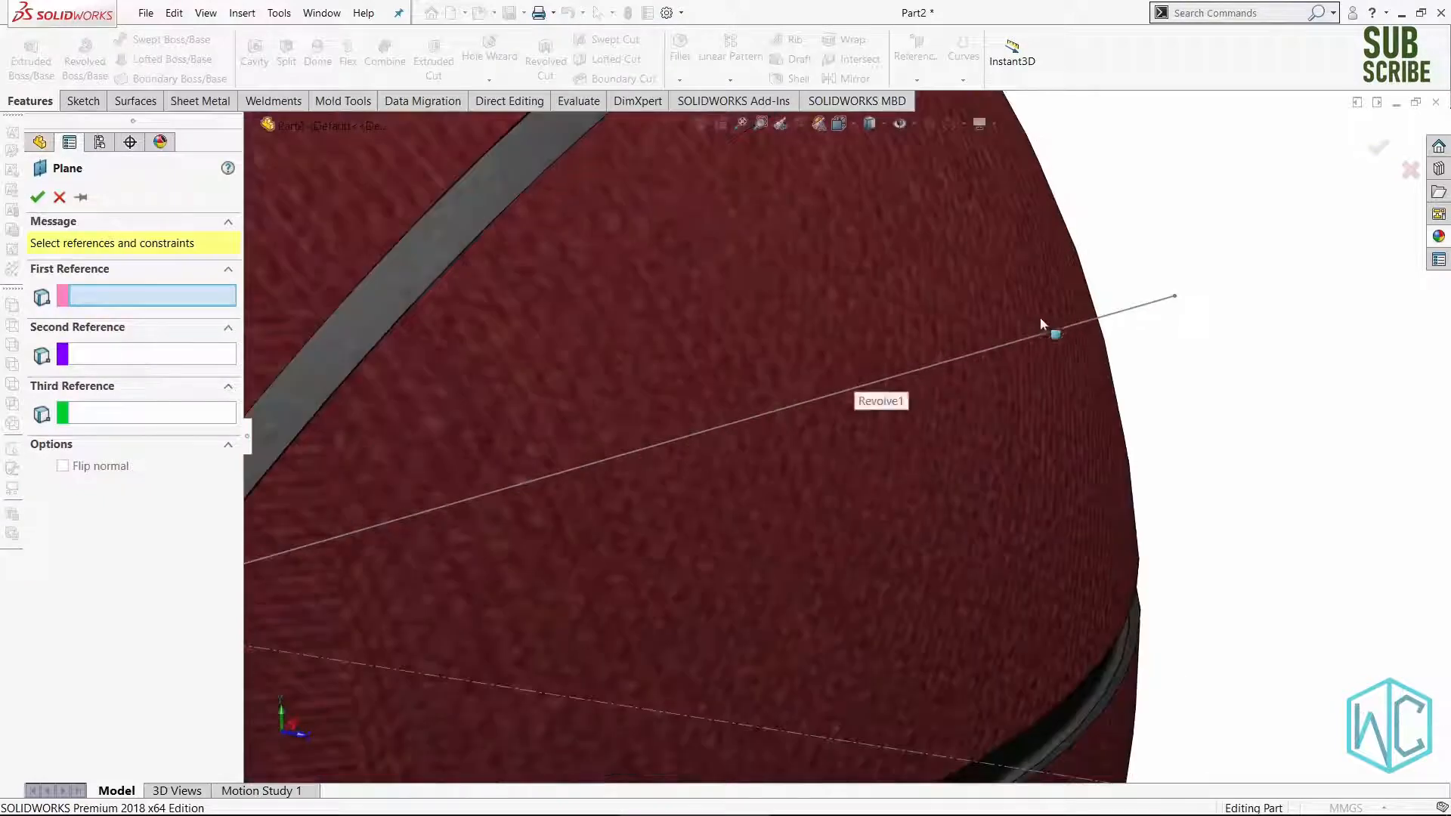
left_click(1119, 320)
left_click(912, 544)
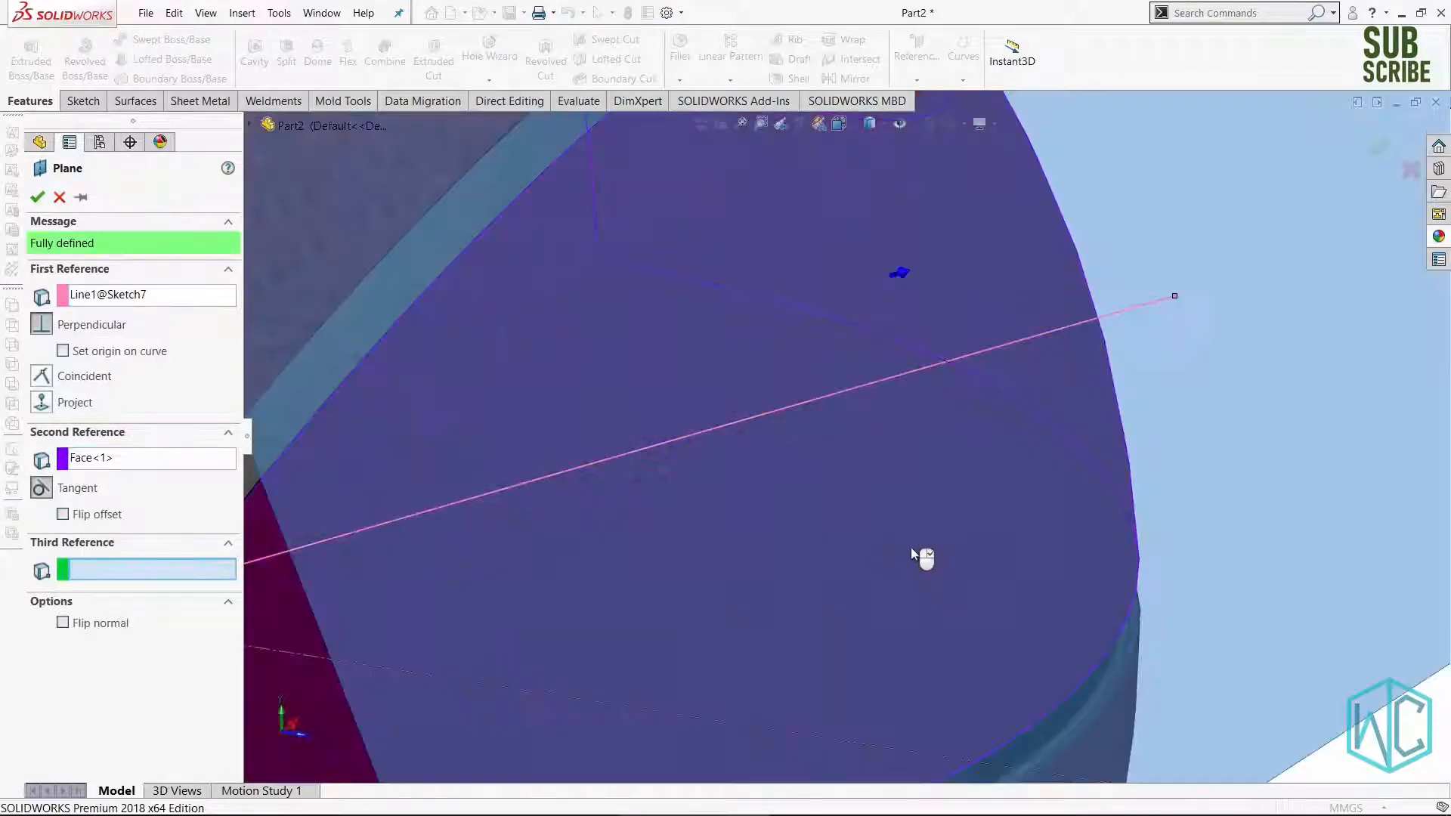
scroll(899, 554, "up", 3)
scroll(890, 560, "up", 6)
mouse_move(778, 496)
middle_mouse_down()
mouse_move(826, 444)
mouse_move(895, 454)
mouse_move(786, 422)
mouse_move(839, 408)
middle_mouse_up()
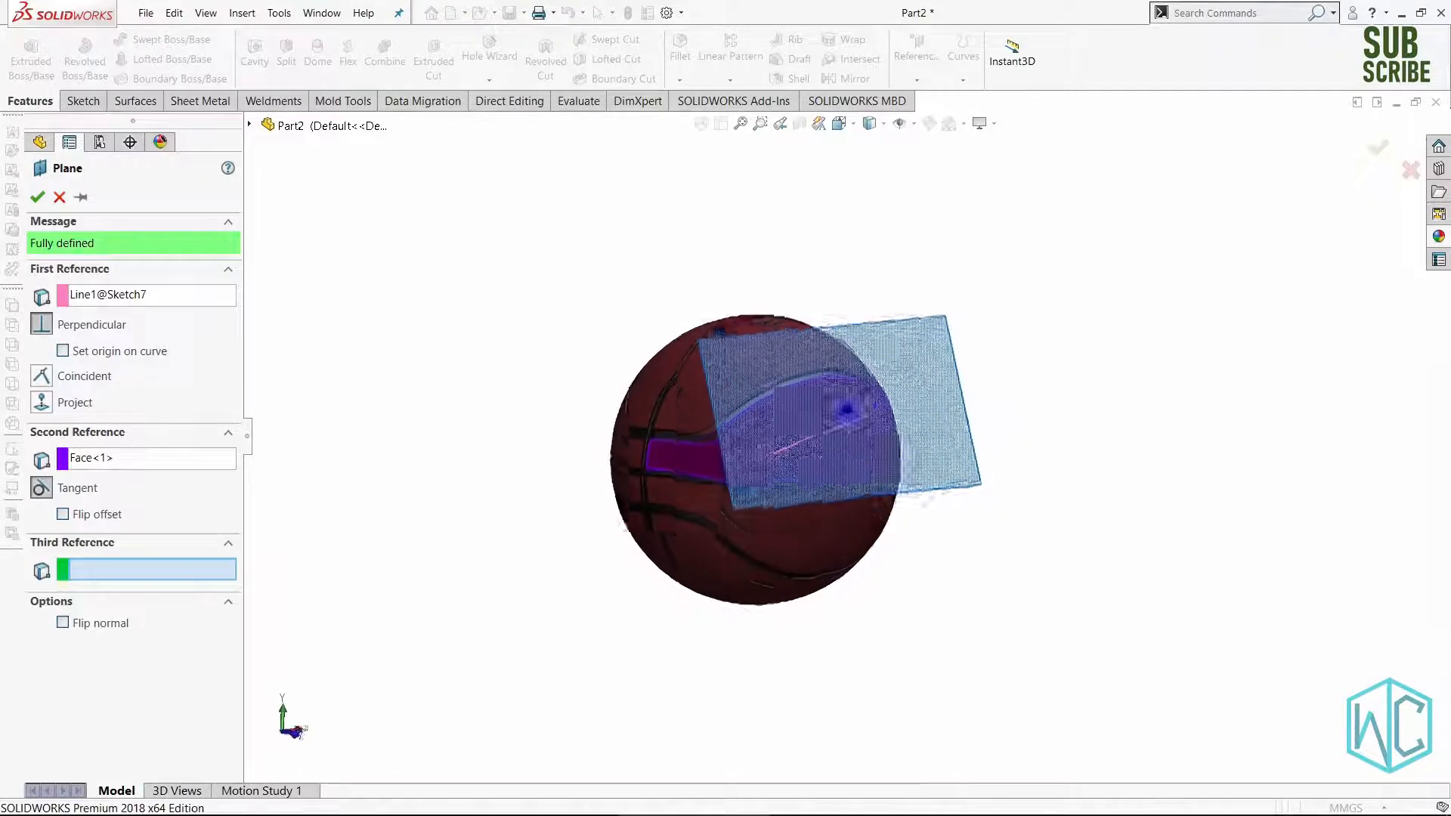
left_click(36, 199)
Start a new sketch on the plane tangent to the ball.
scroll(941, 446, "down", 3)
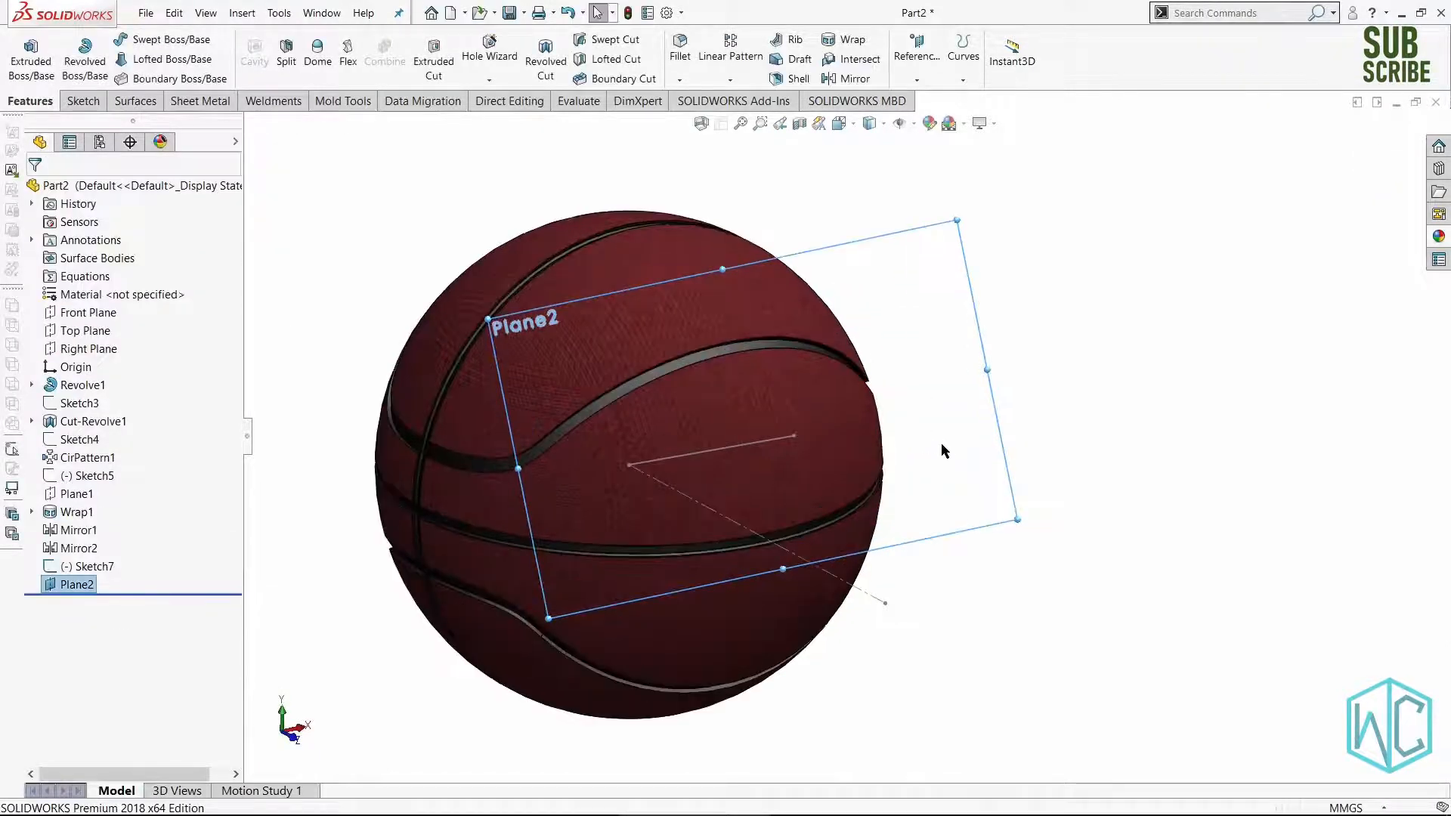
right_click(941, 446)
left_click(976, 423)
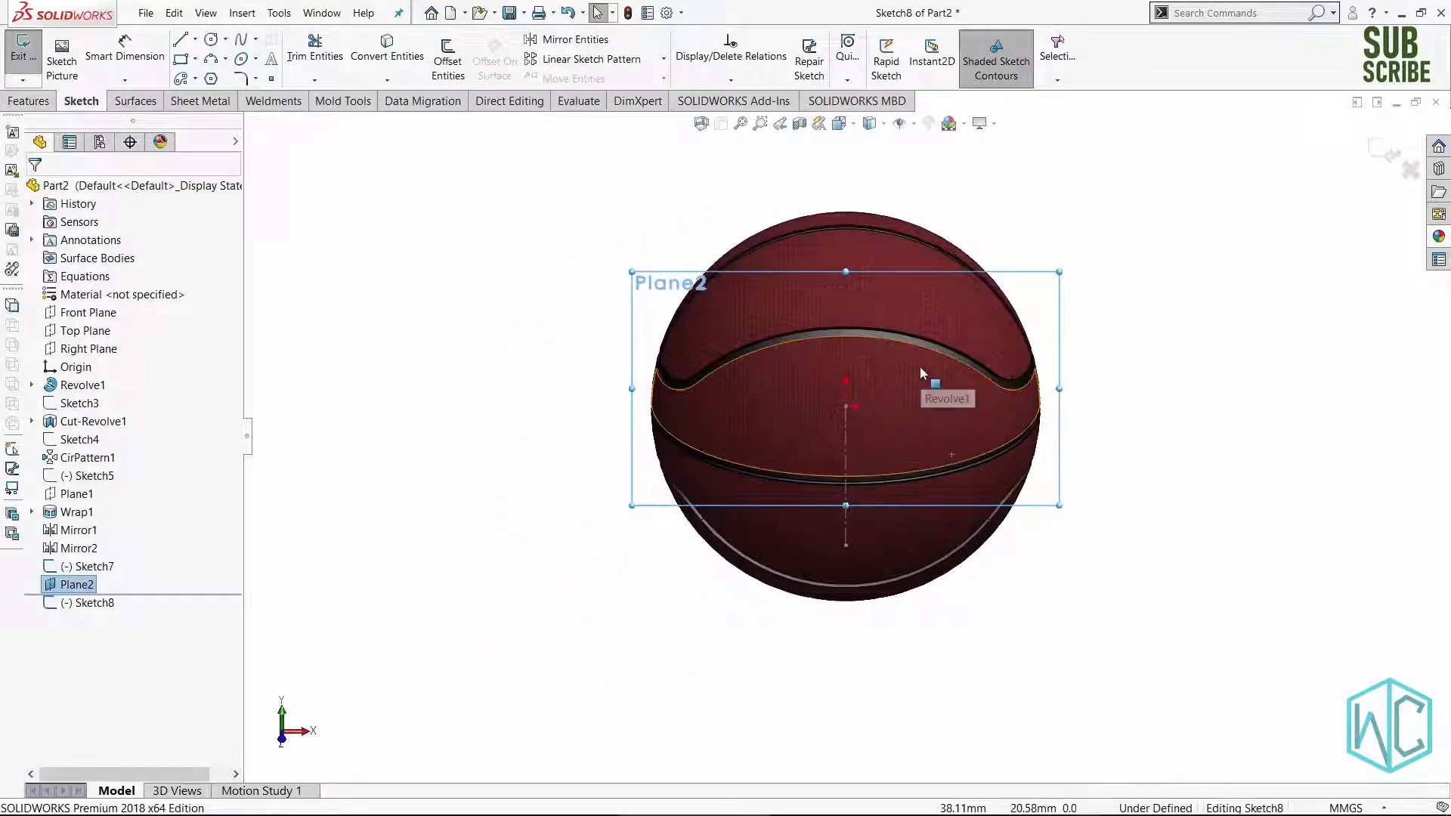
key("f")
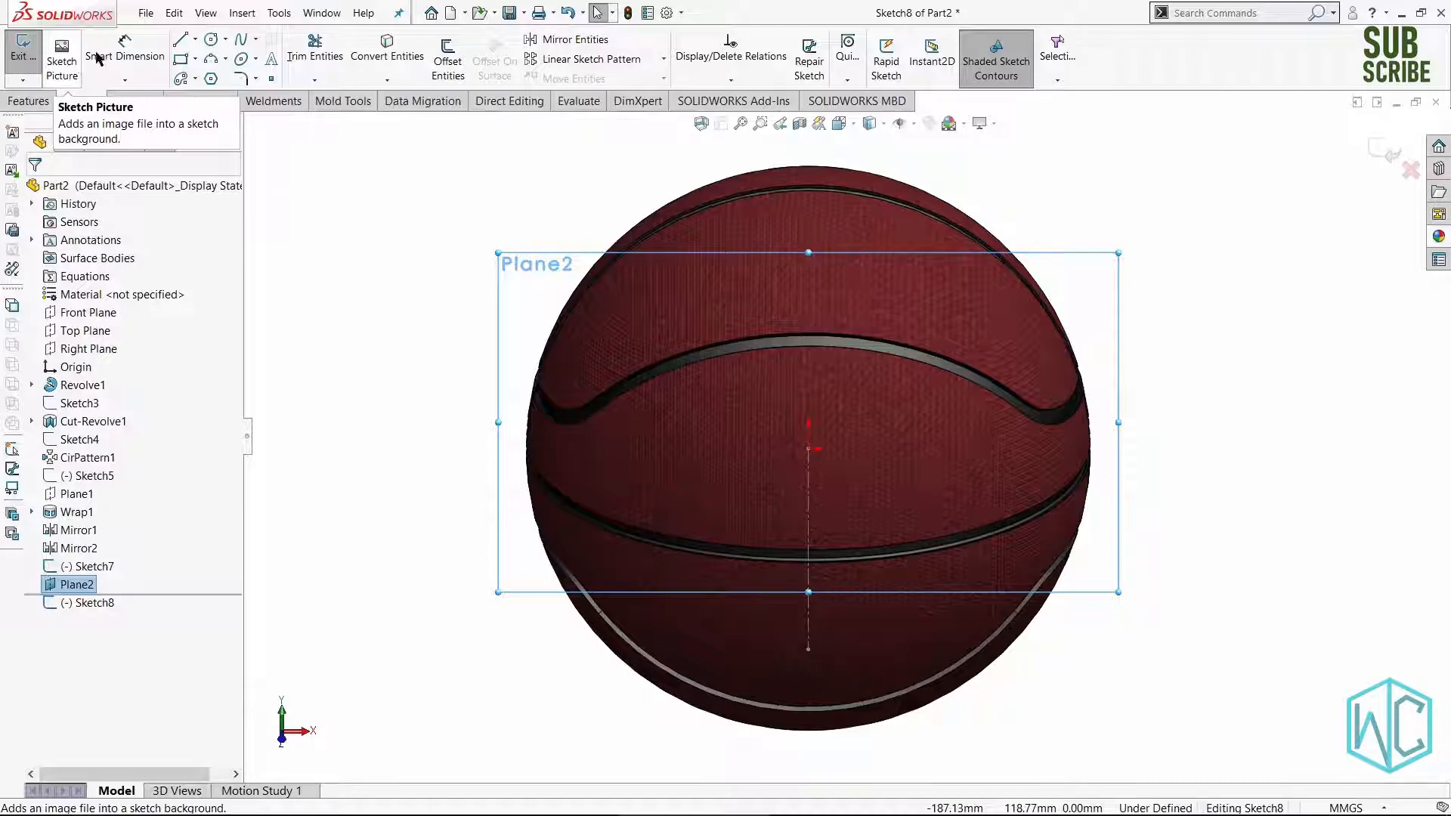
left_click(1210, 15)
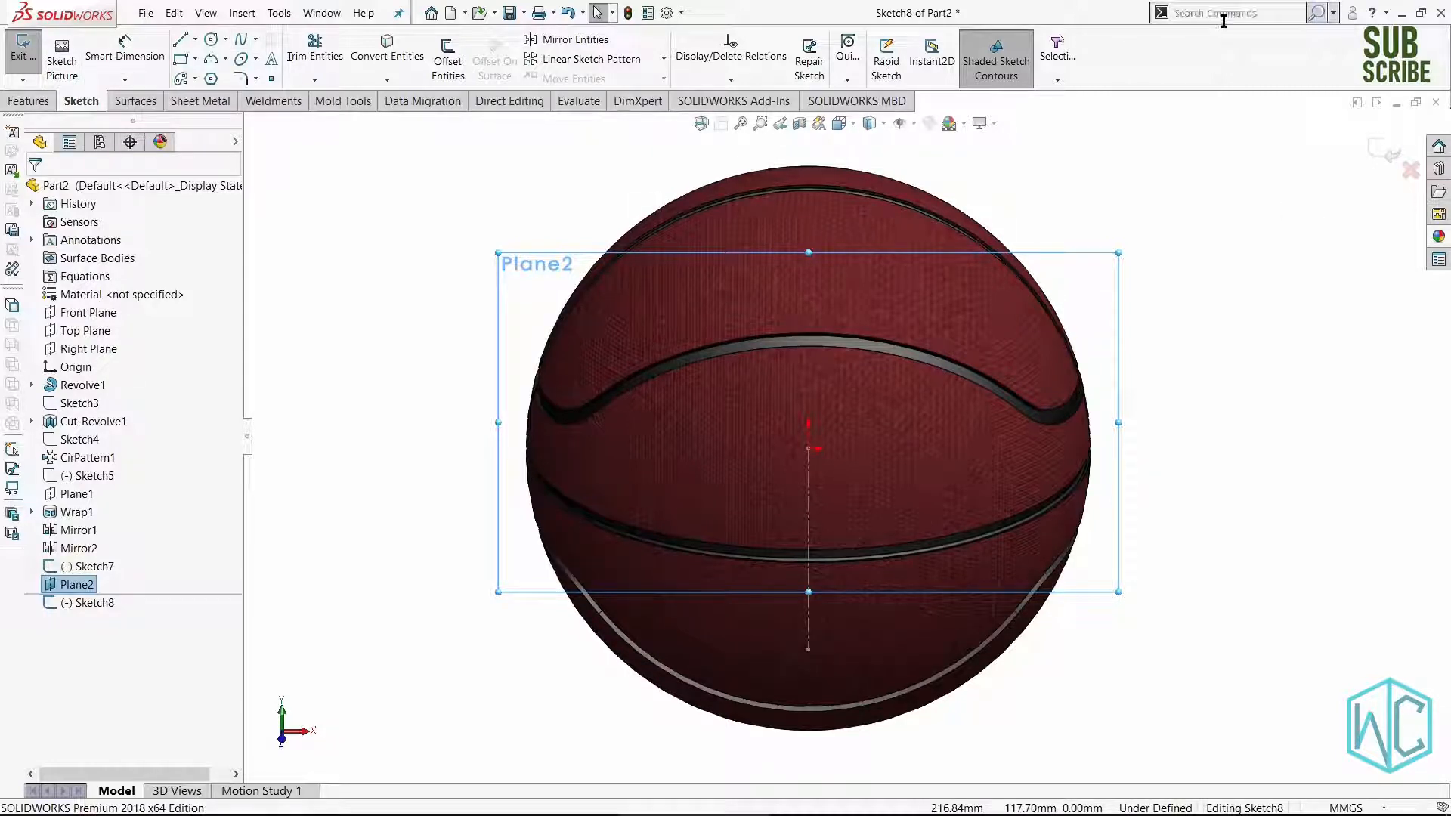
left_click(1224, 21)
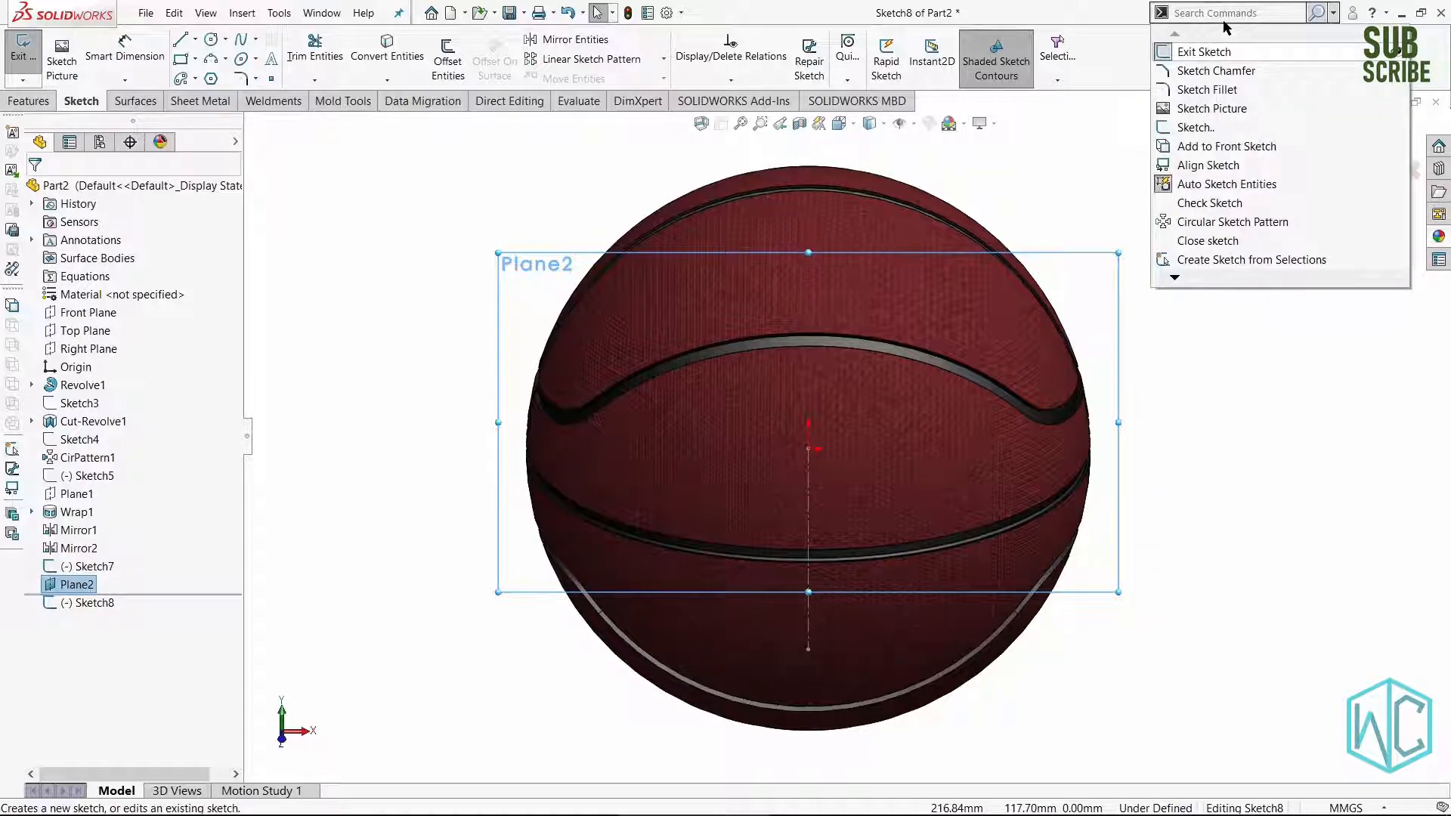
left_click(1224, 21)
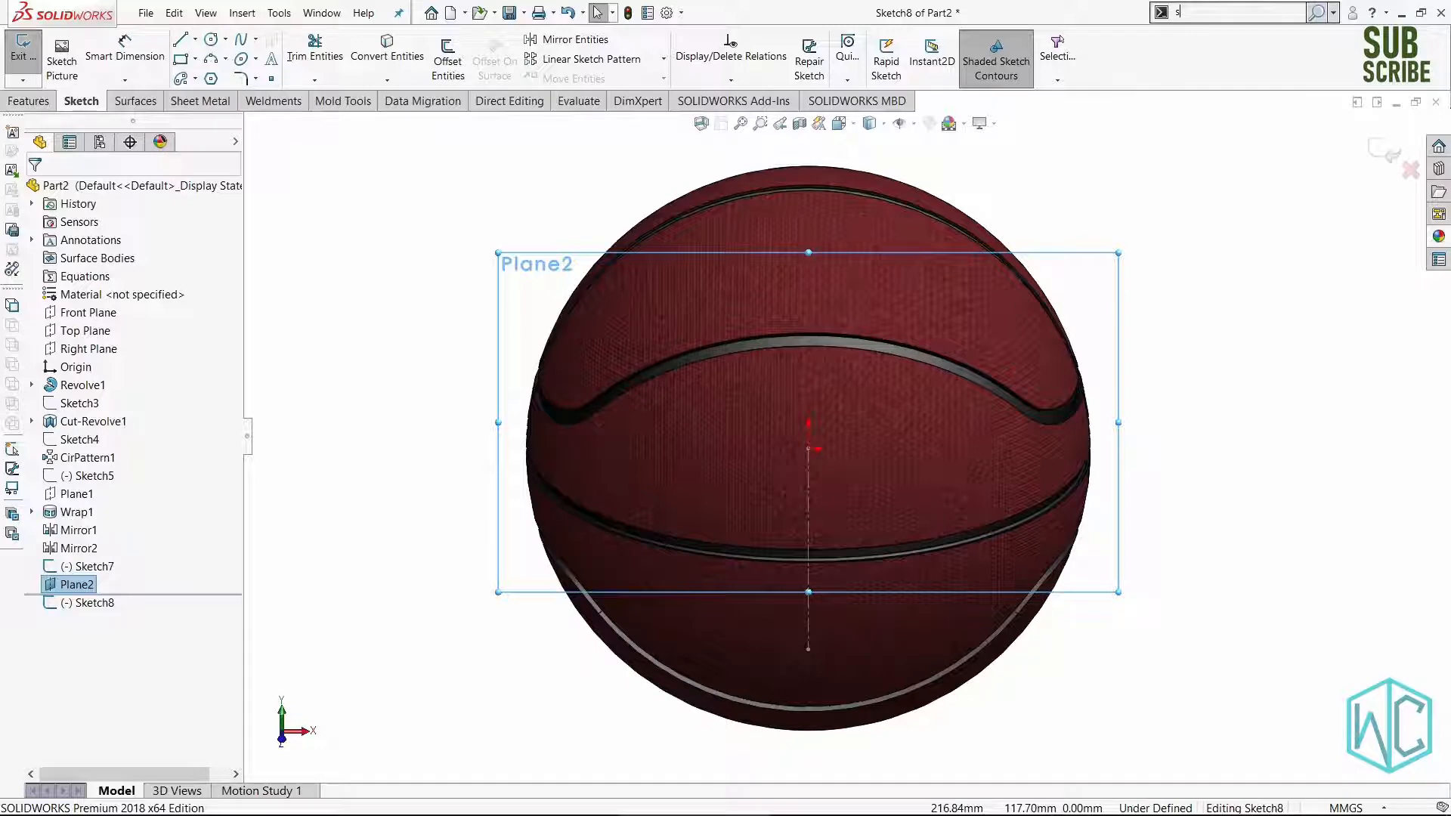
type("ske")
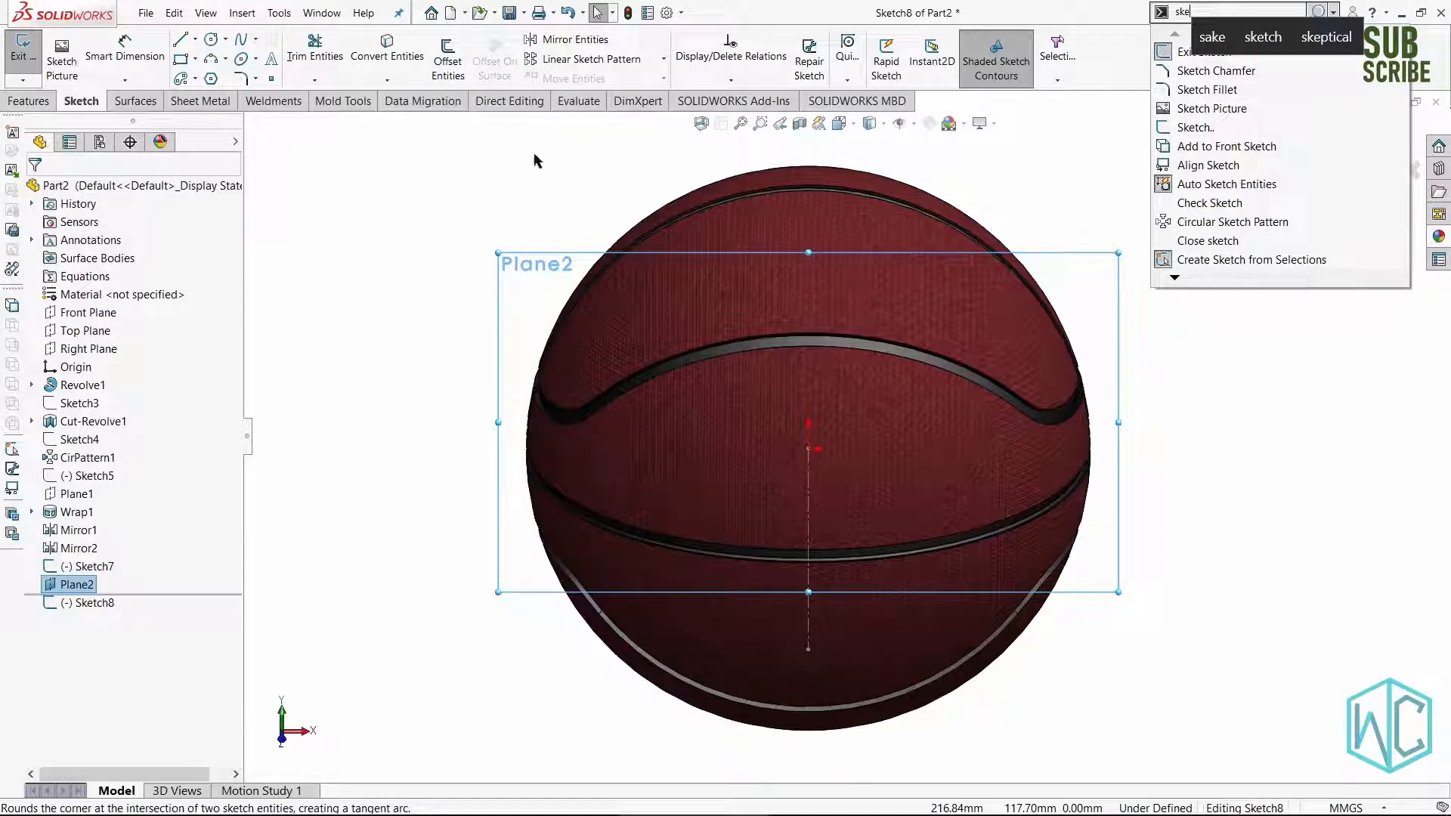
left_click(1281, 449)
left_click(1189, 317)
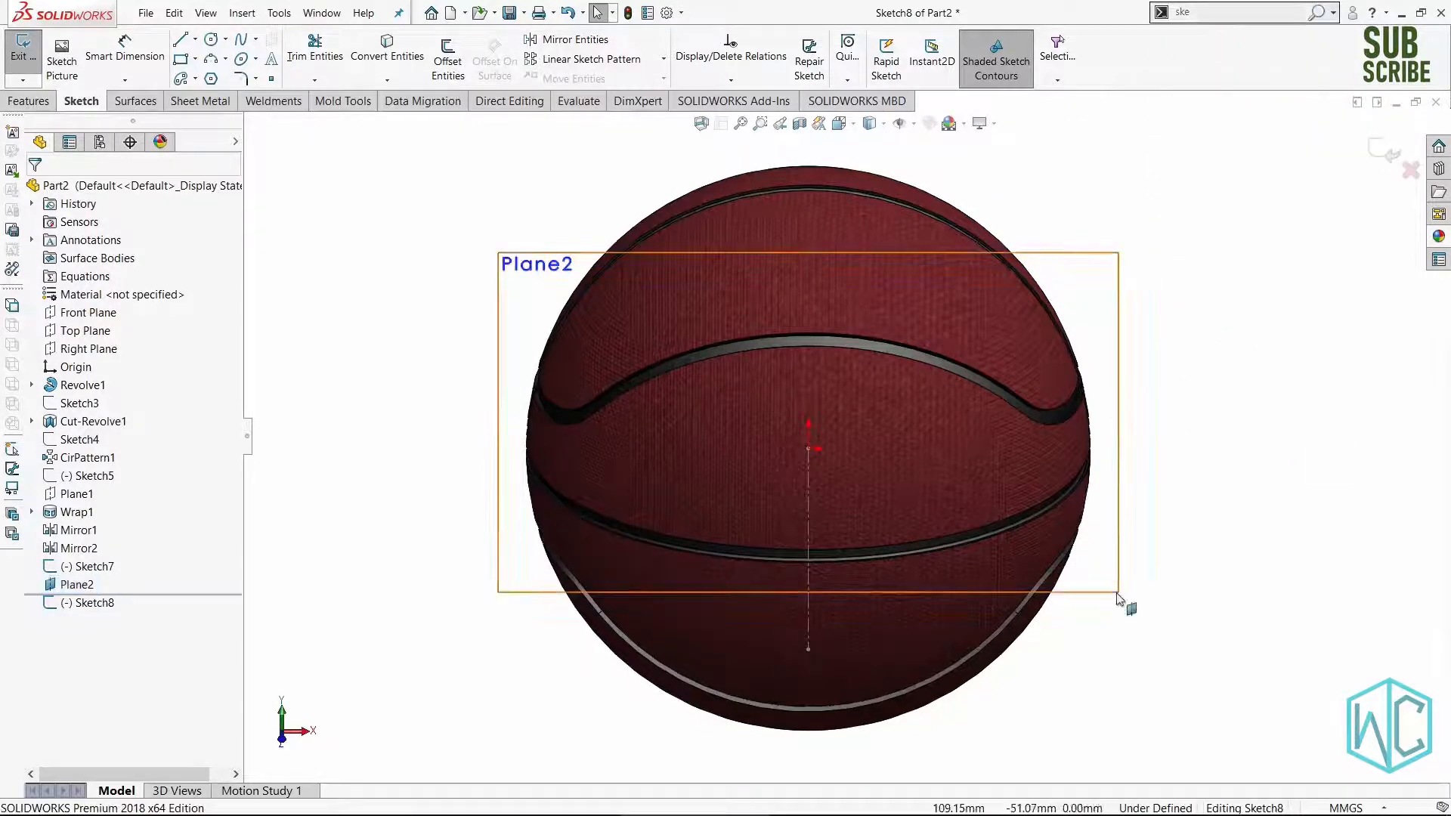
scroll(974, 561, "up", 2)
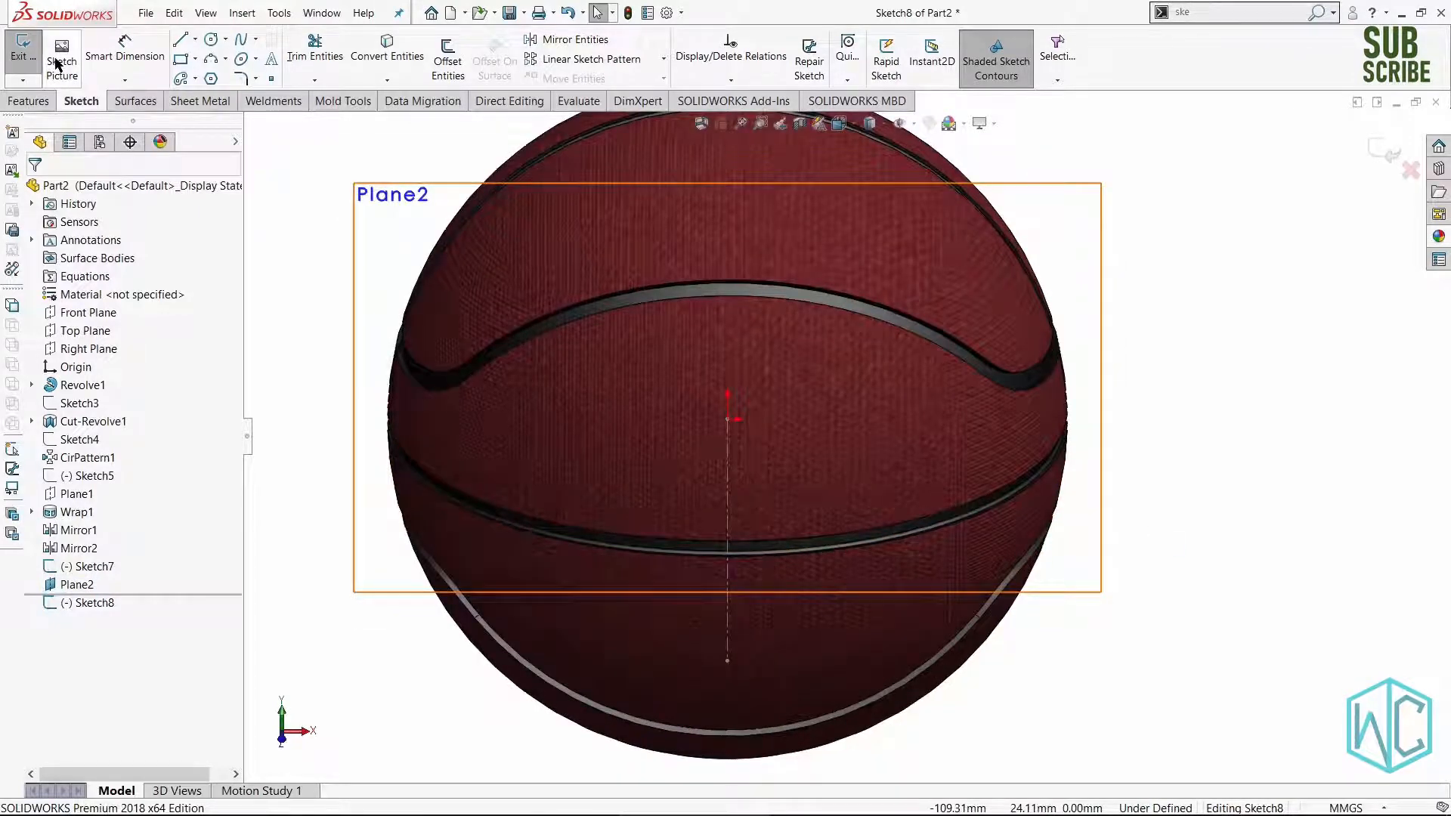
left_click(67, 78)
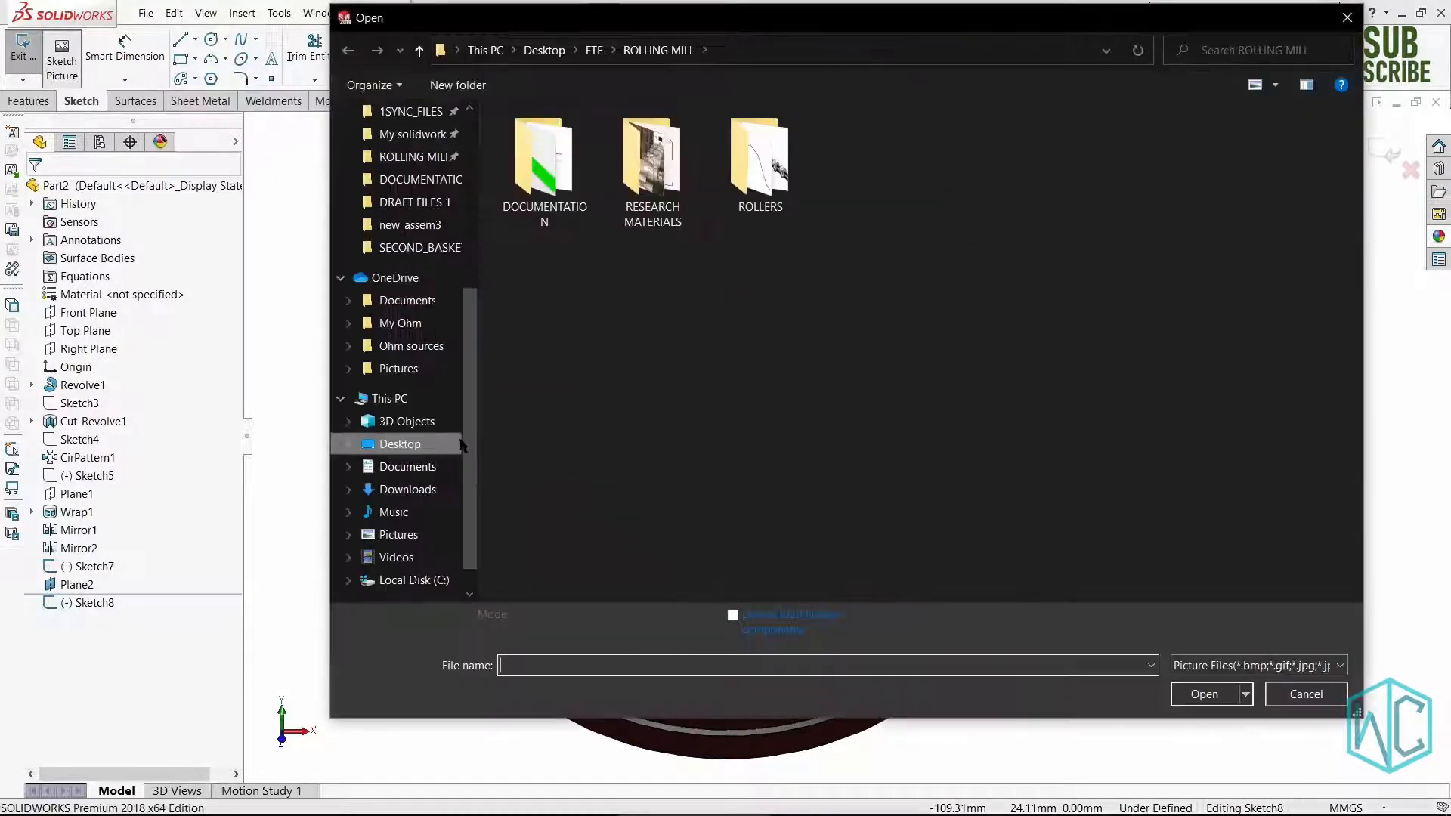
left_click(412, 247)
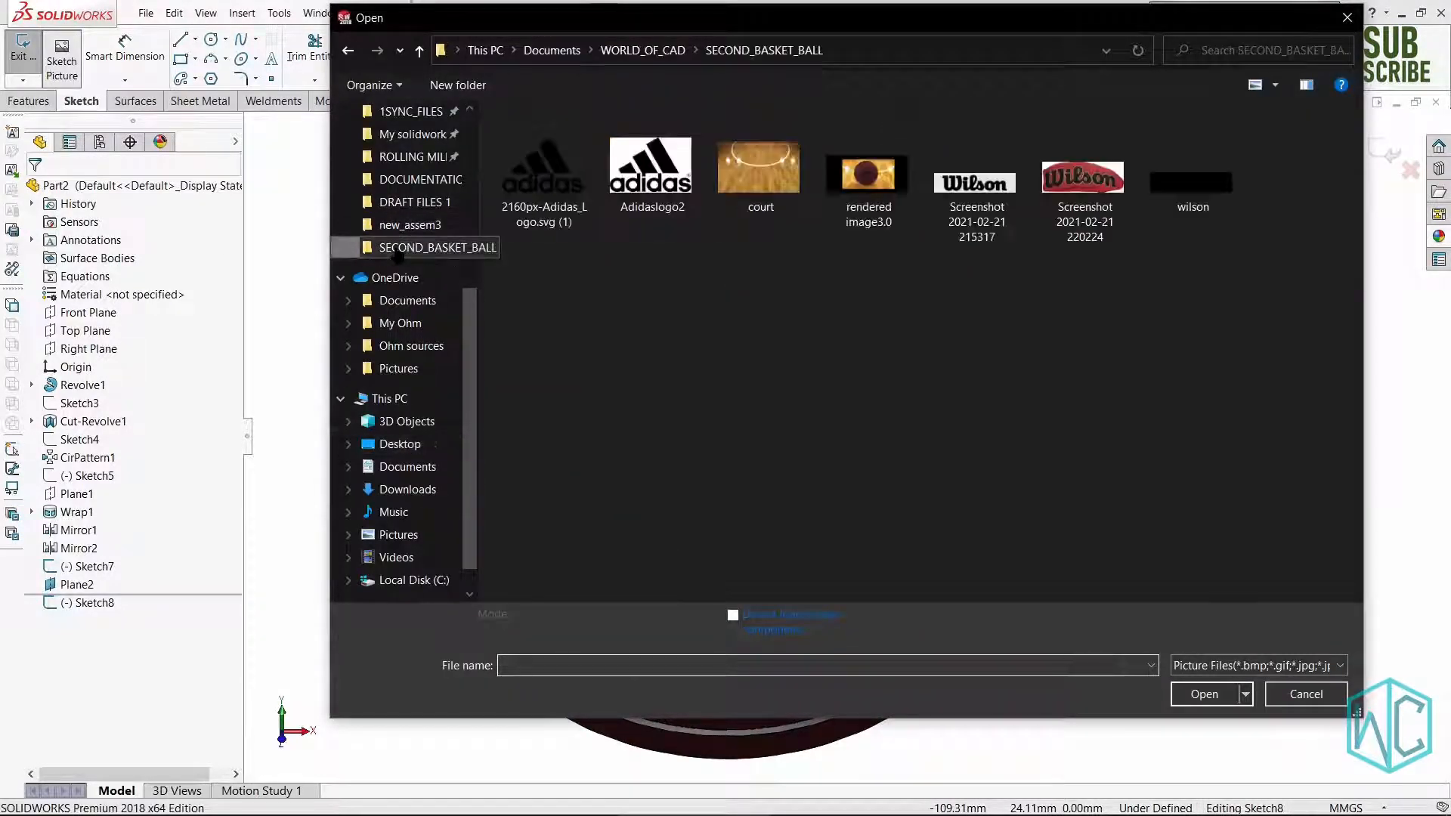
left_click(990, 204)
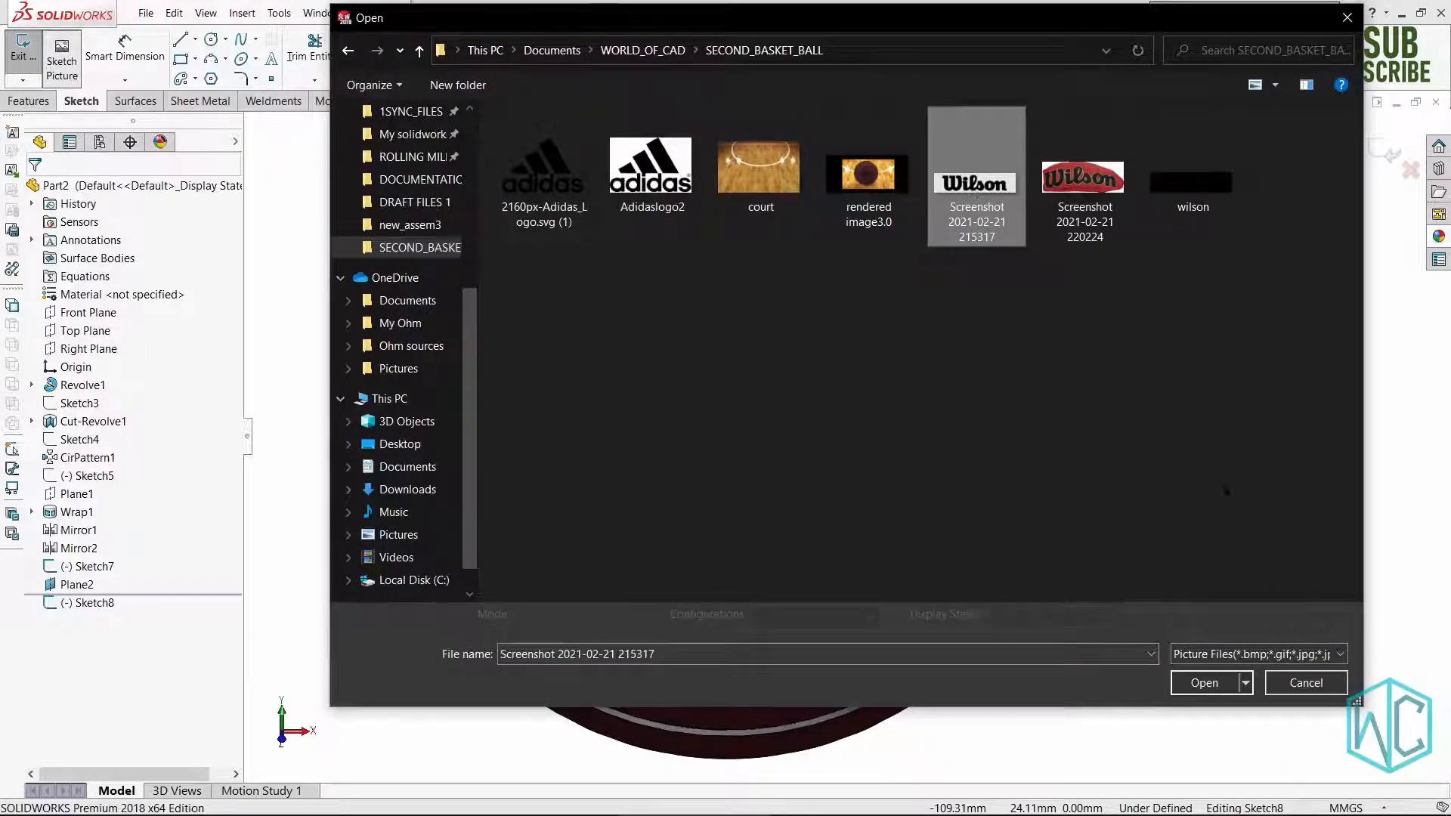
left_click(1200, 684)
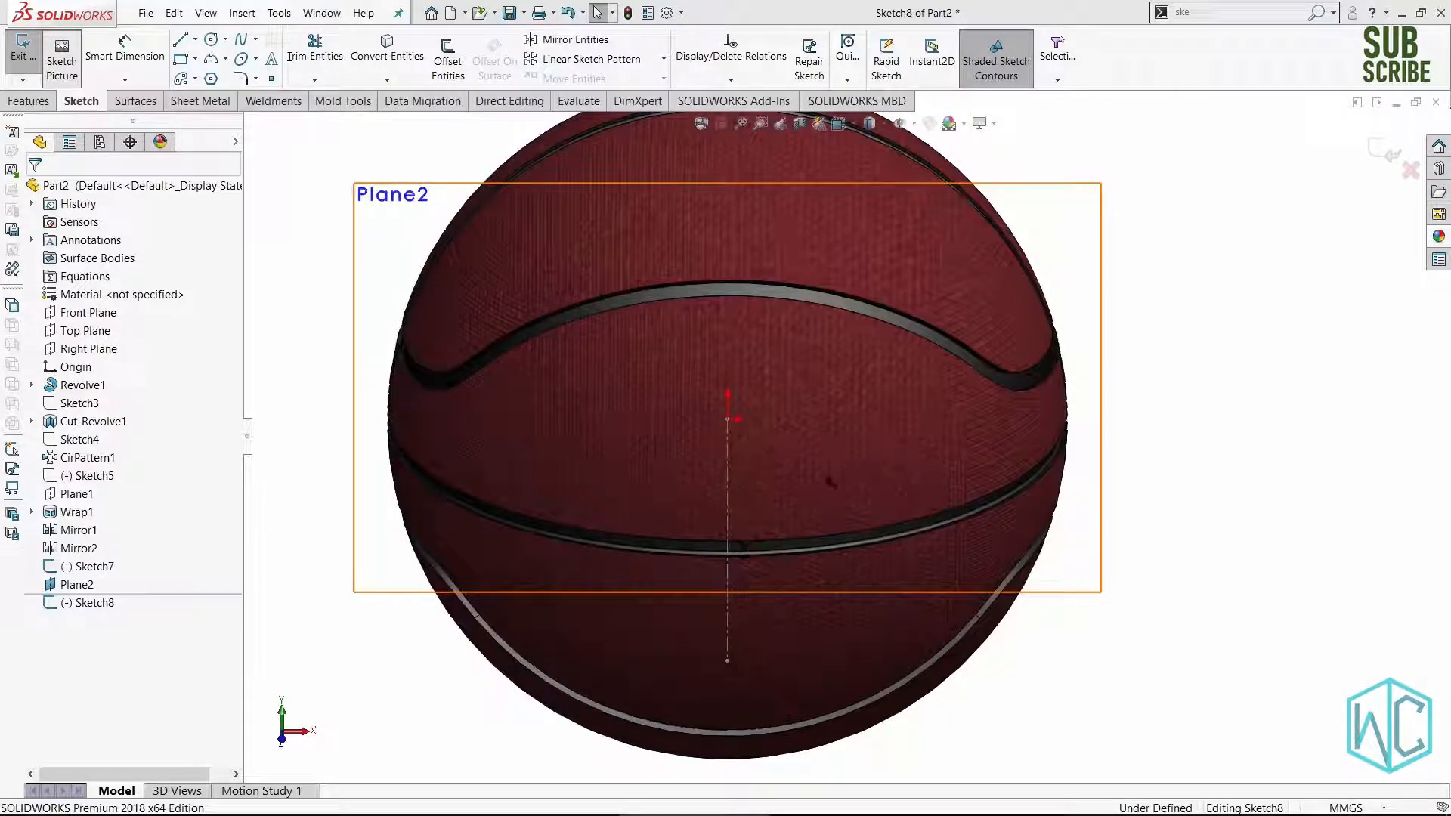
Resize the logo picture with its aspect ratio locked, first to a 170 mm width and finally to a 40 mm height.
scroll(839, 457, "up", 9)
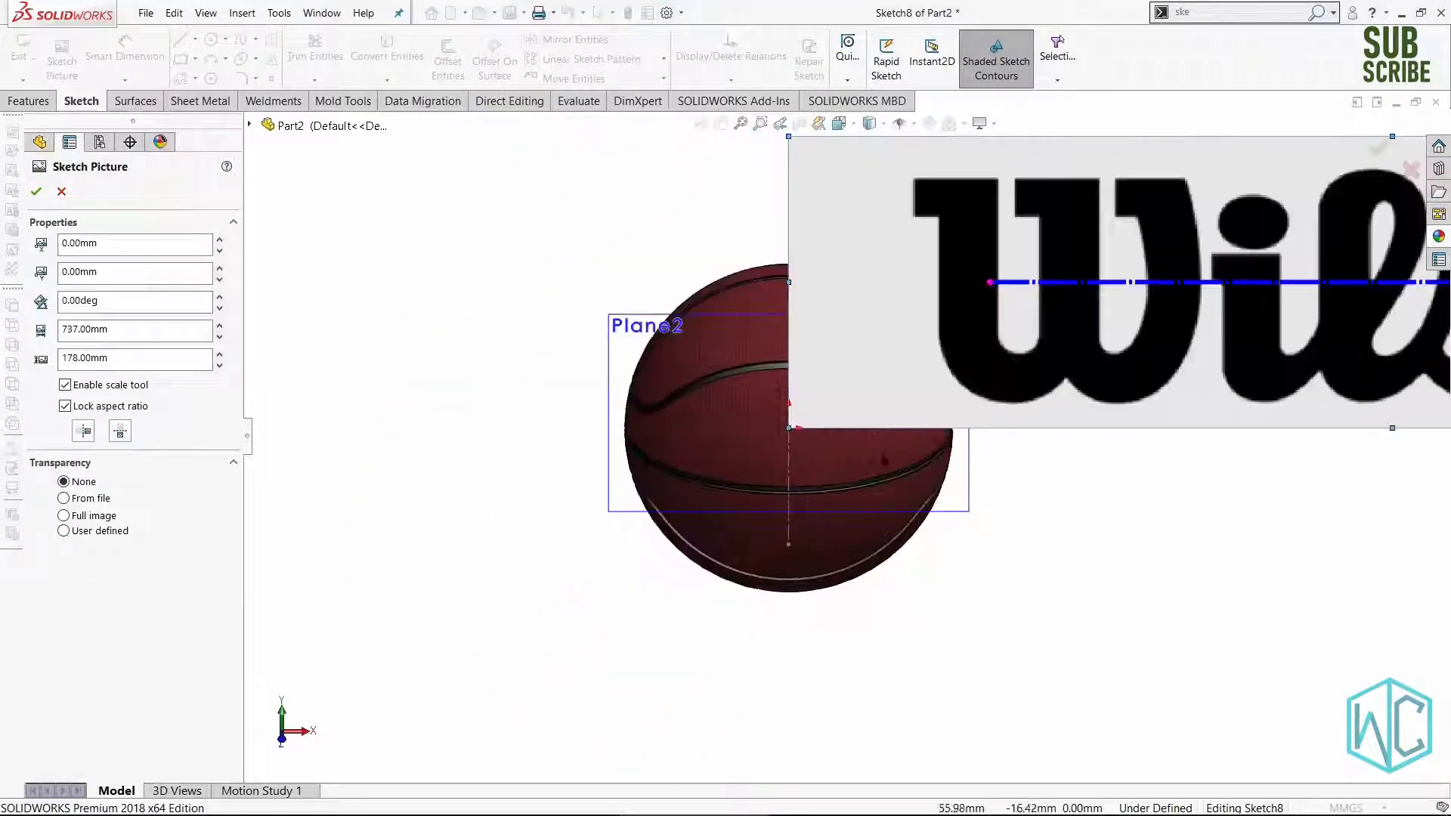
scroll(1156, 425, "down", 1)
scroll(1095, 432, "up", 2)
scroll(1024, 432, "down", 2)
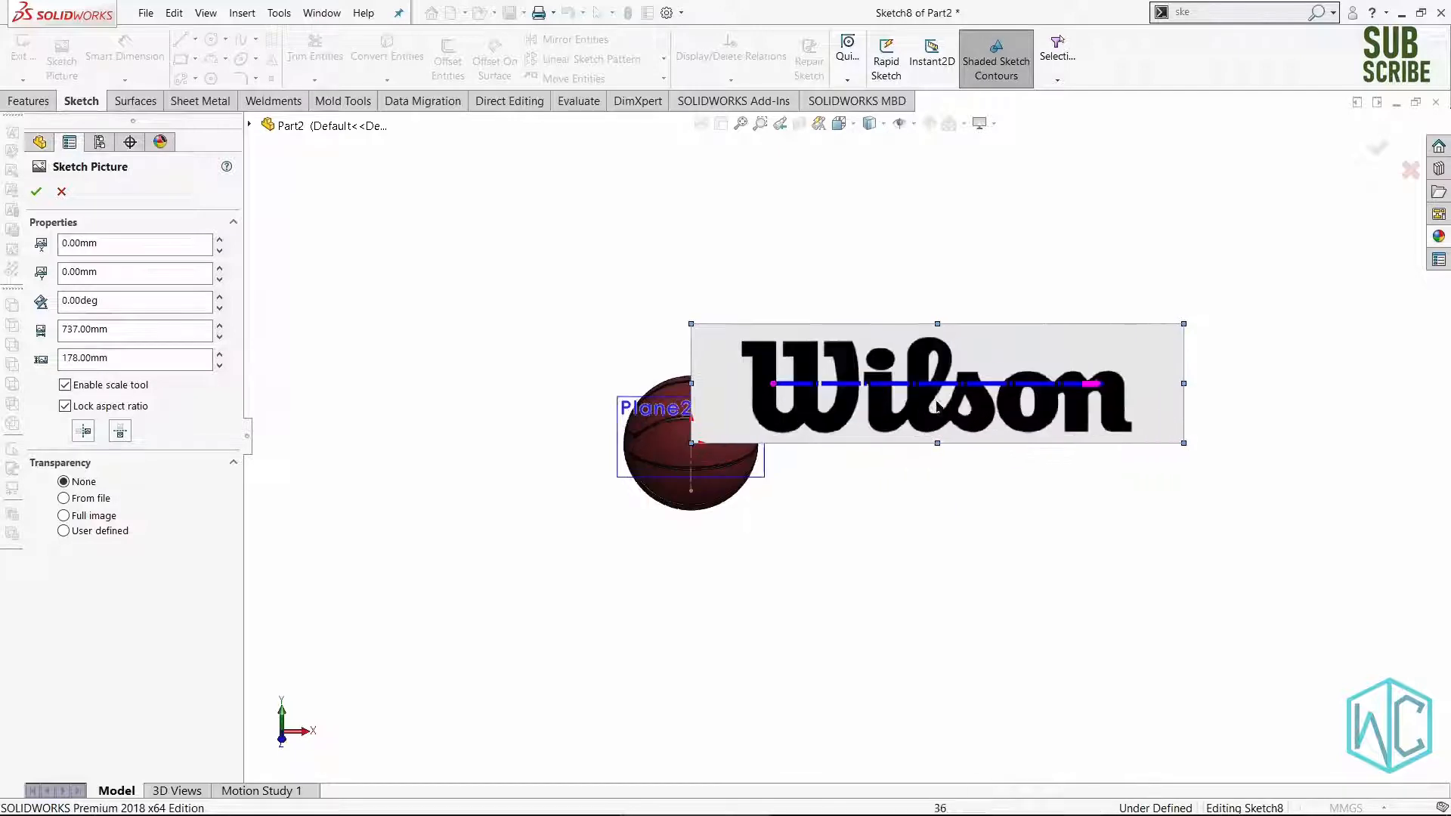
scroll(1145, 350, "down", 2)
scroll(458, 511, "down", 3)
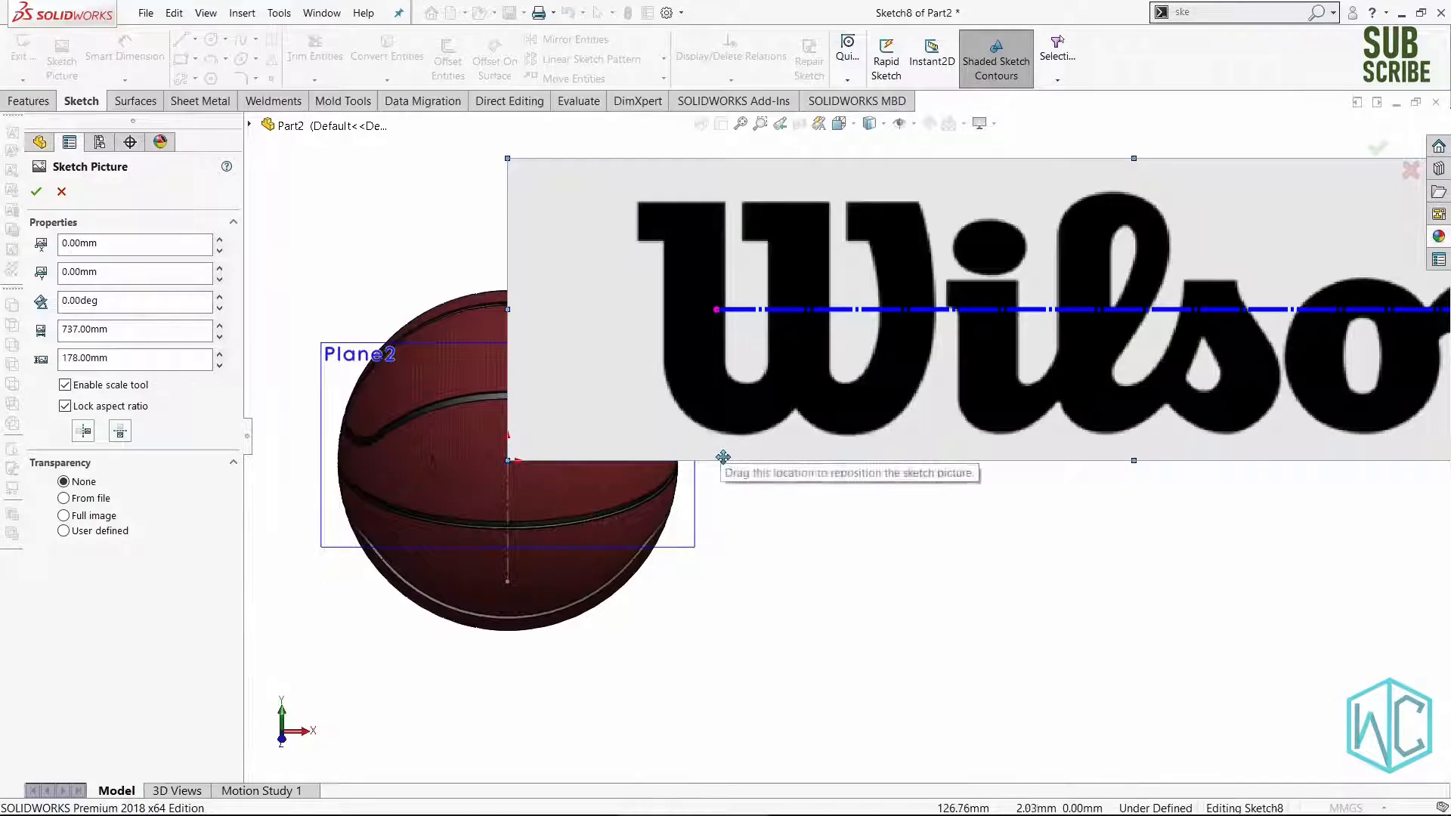
scroll(731, 456, "up", 3)
scroll(831, 428, "down", 1)
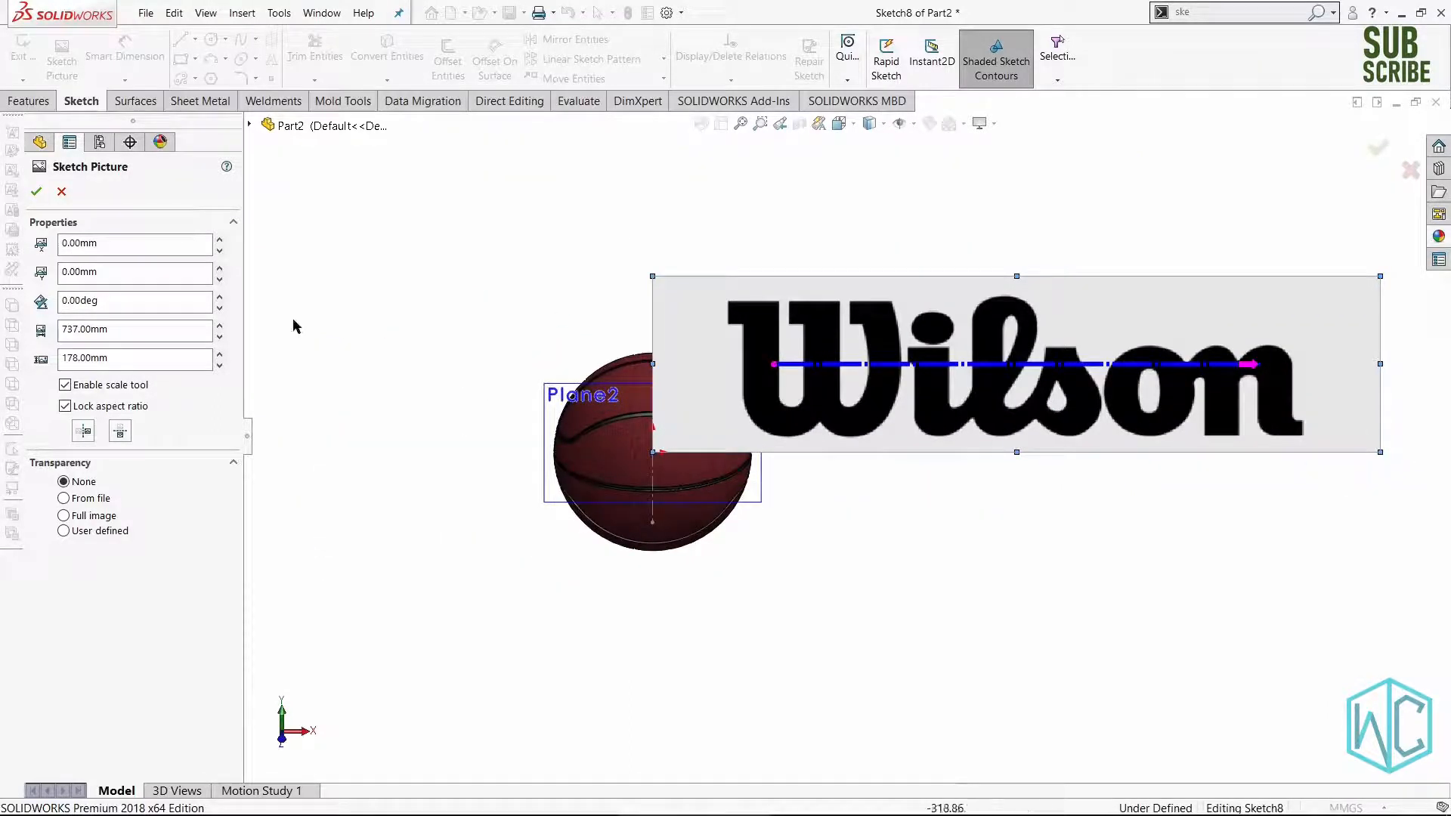
double_click(108, 330)
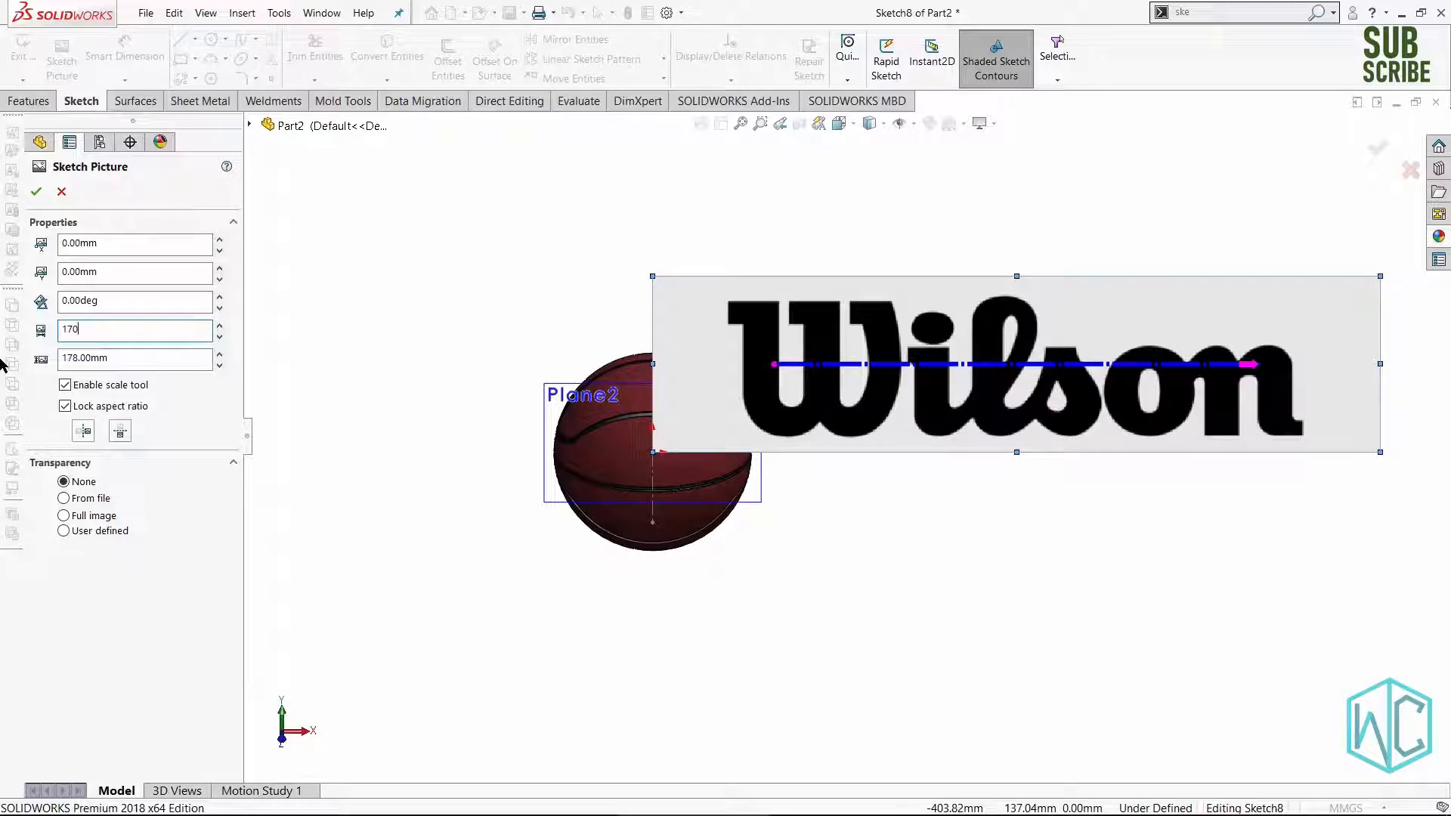
key("Return")
scroll(621, 476, "down", 5)
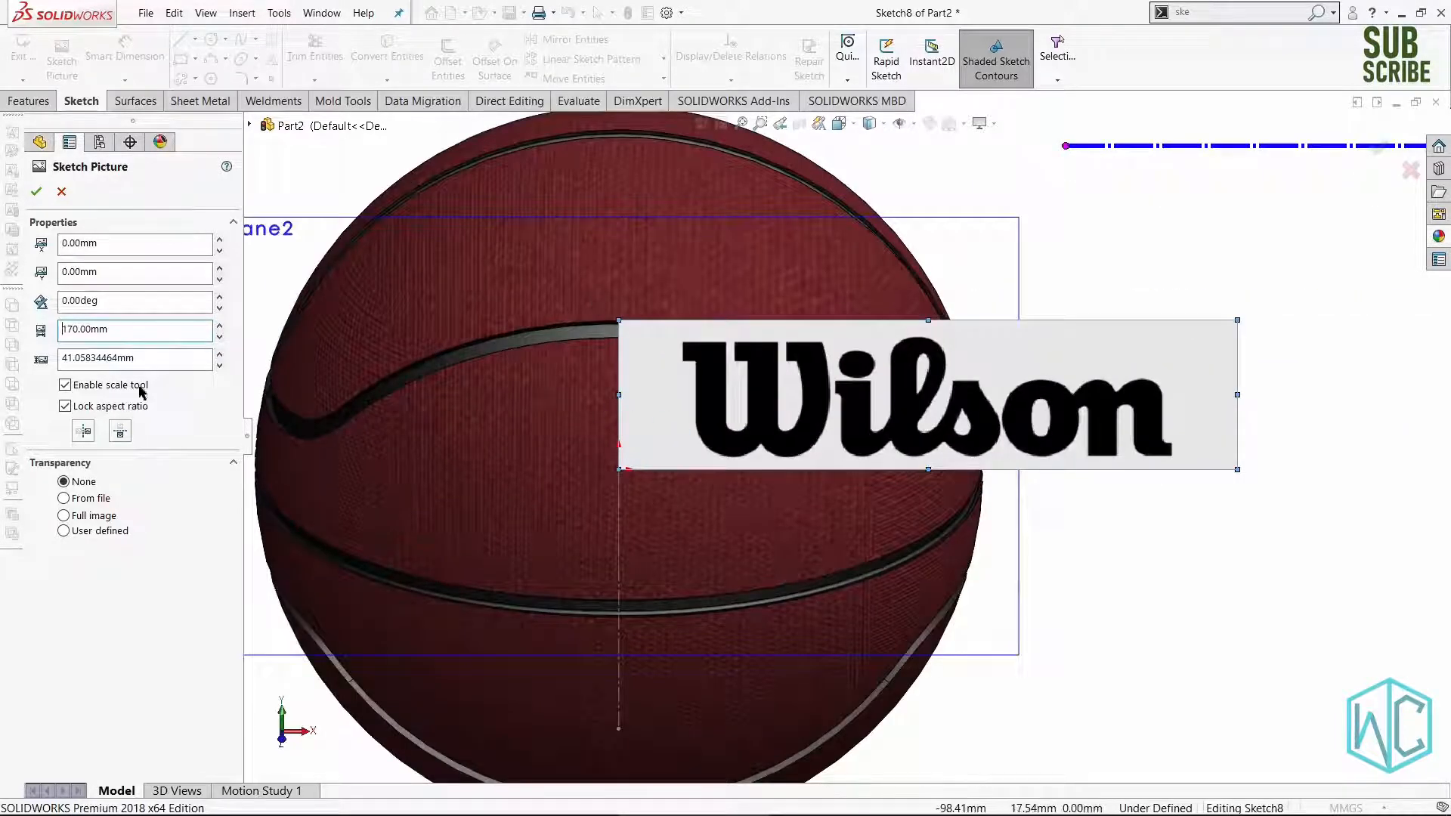
double_click(139, 359)
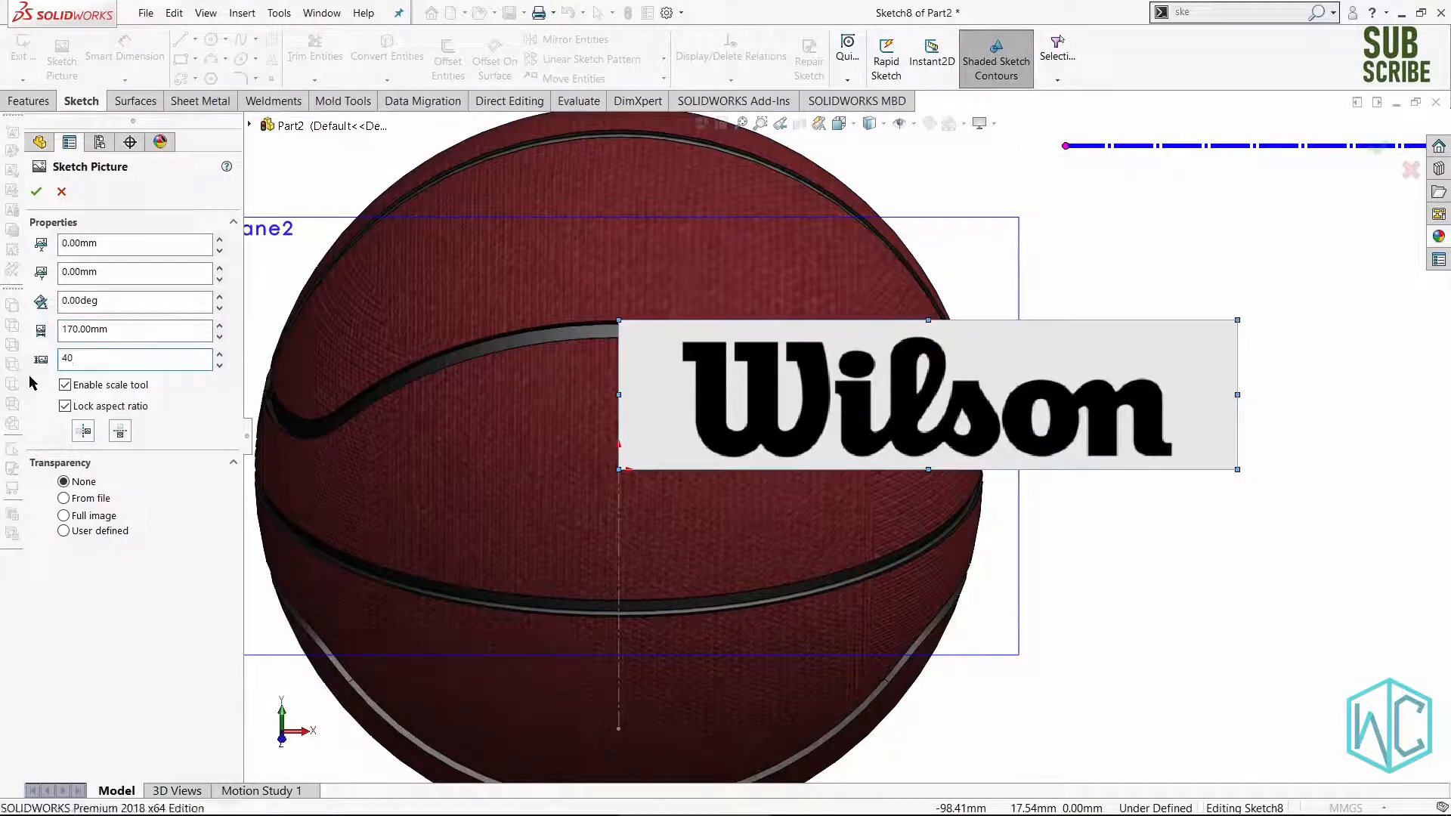
key("Return")
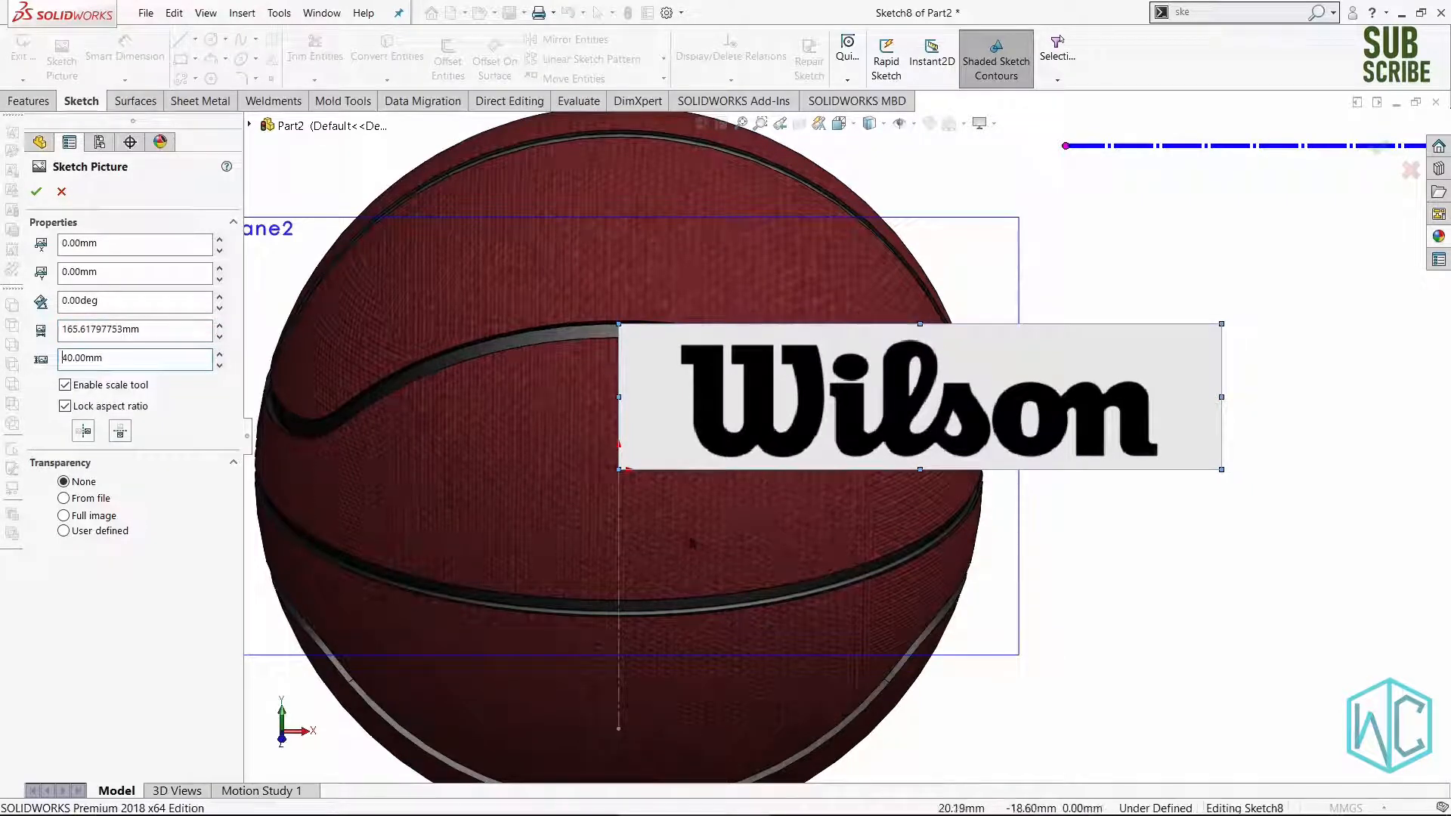
Set the logo picture's horizontal position to -85 mm so it spans the middle of the ball.
scroll(658, 472, "up", 1)
scroll(664, 470, "down", 2)
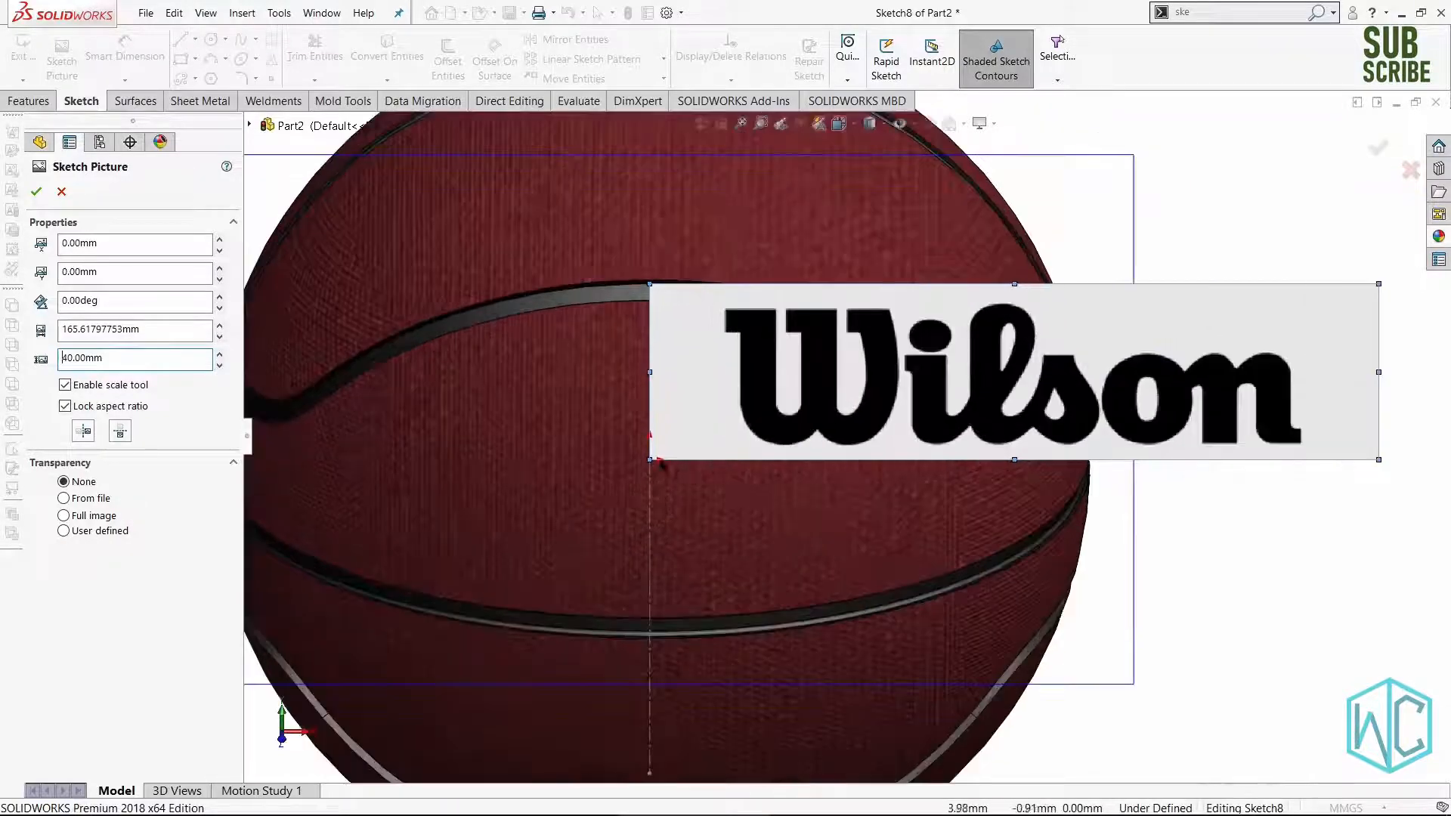
scroll(1013, 397, "up", 1)
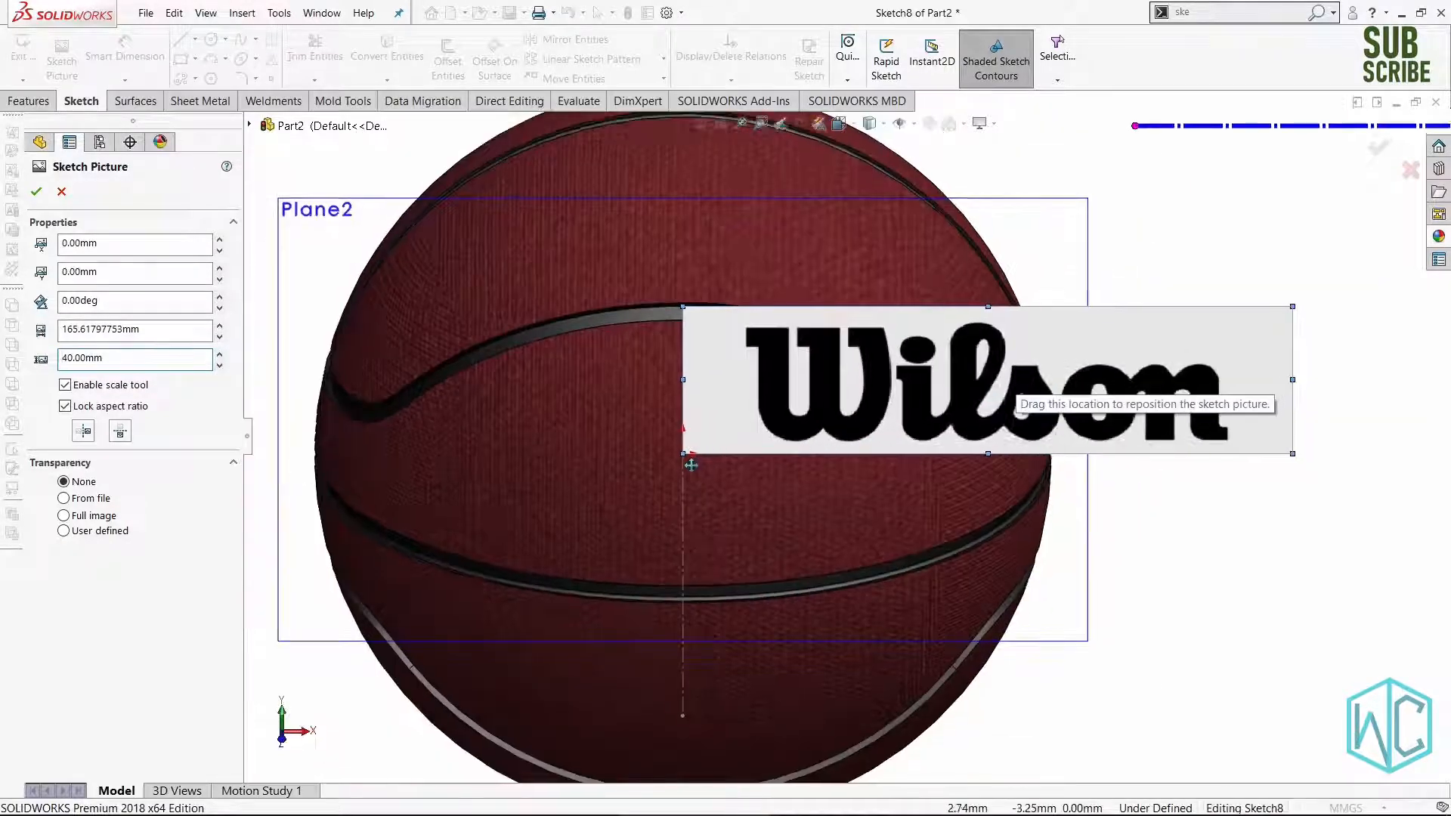
scroll(707, 446, "down", 3)
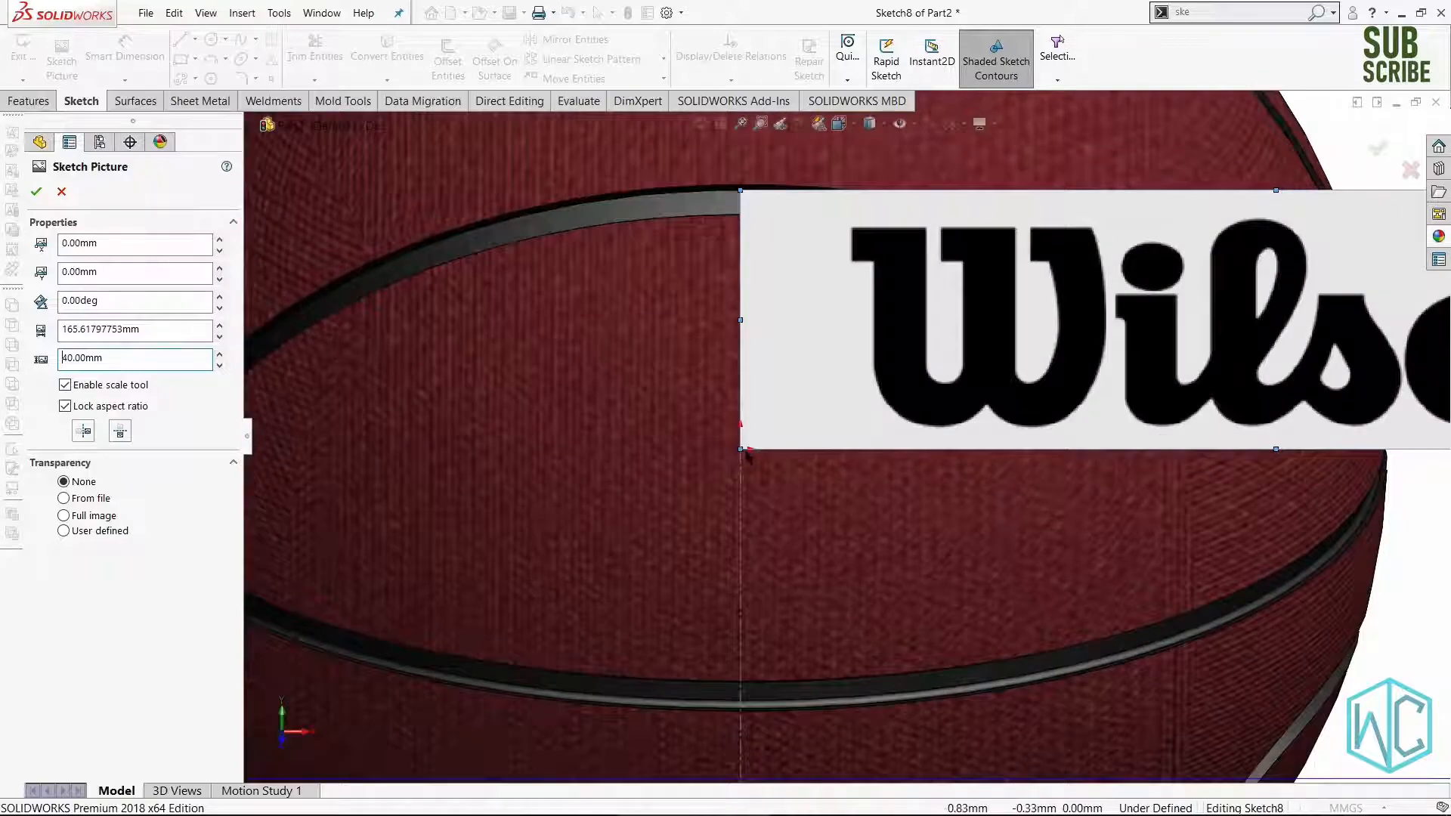
scroll(842, 436, "up", 3)
scroll(953, 386, "up", 1)
scroll(1020, 374, "down", 2)
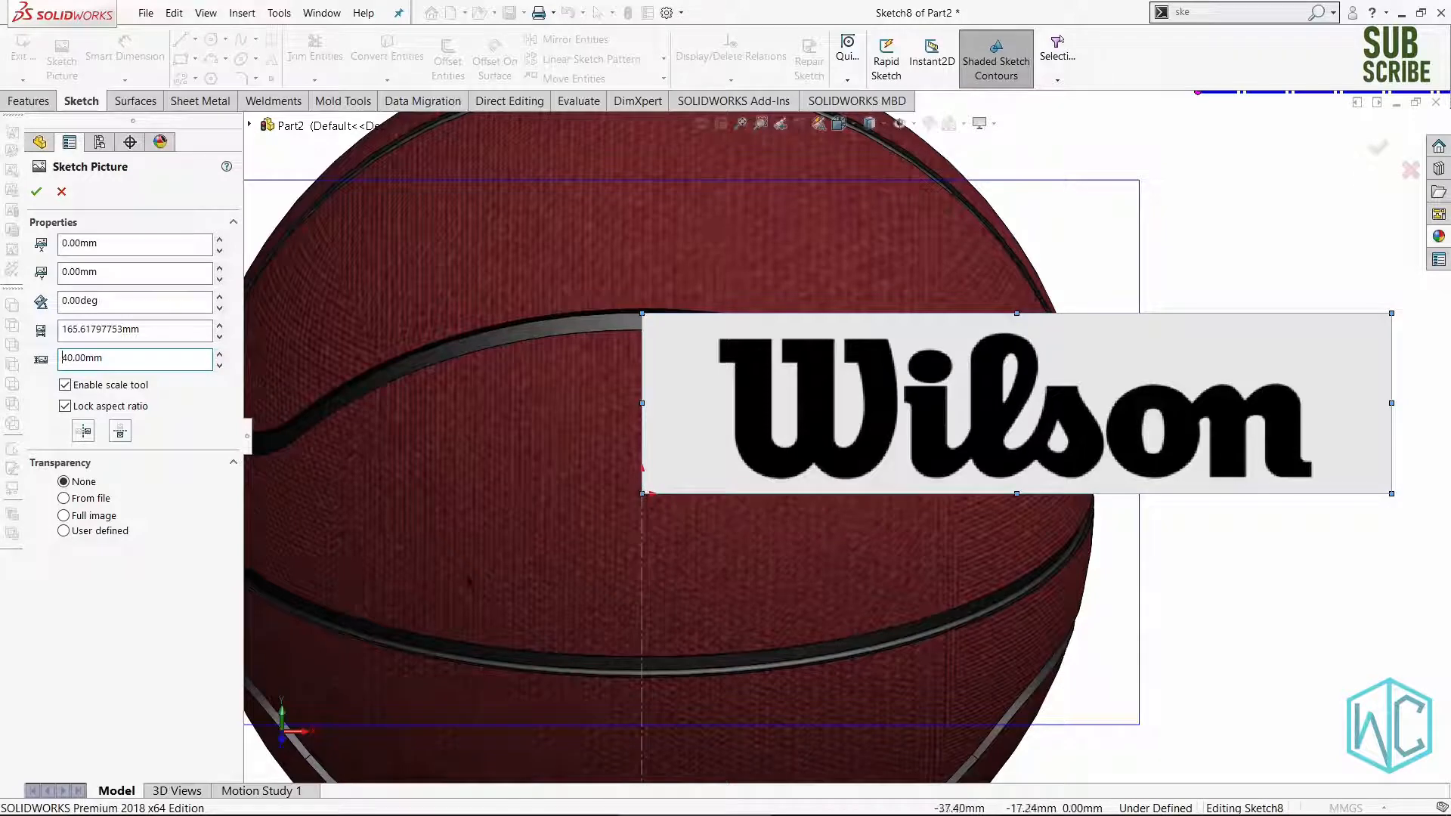
scroll(690, 501, "up", 1)
scroll(715, 390, "down", 1)
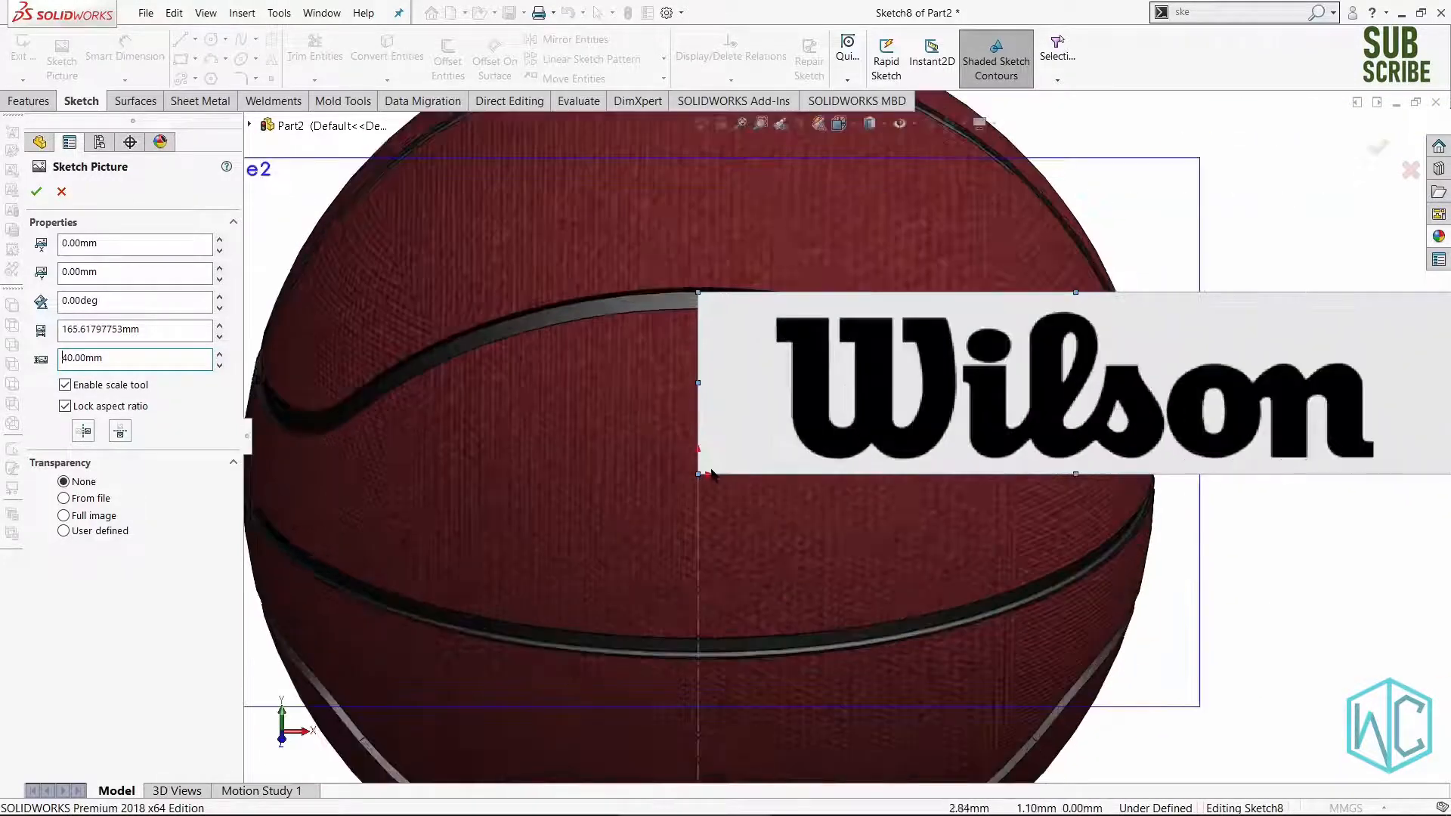
double_click(107, 247)
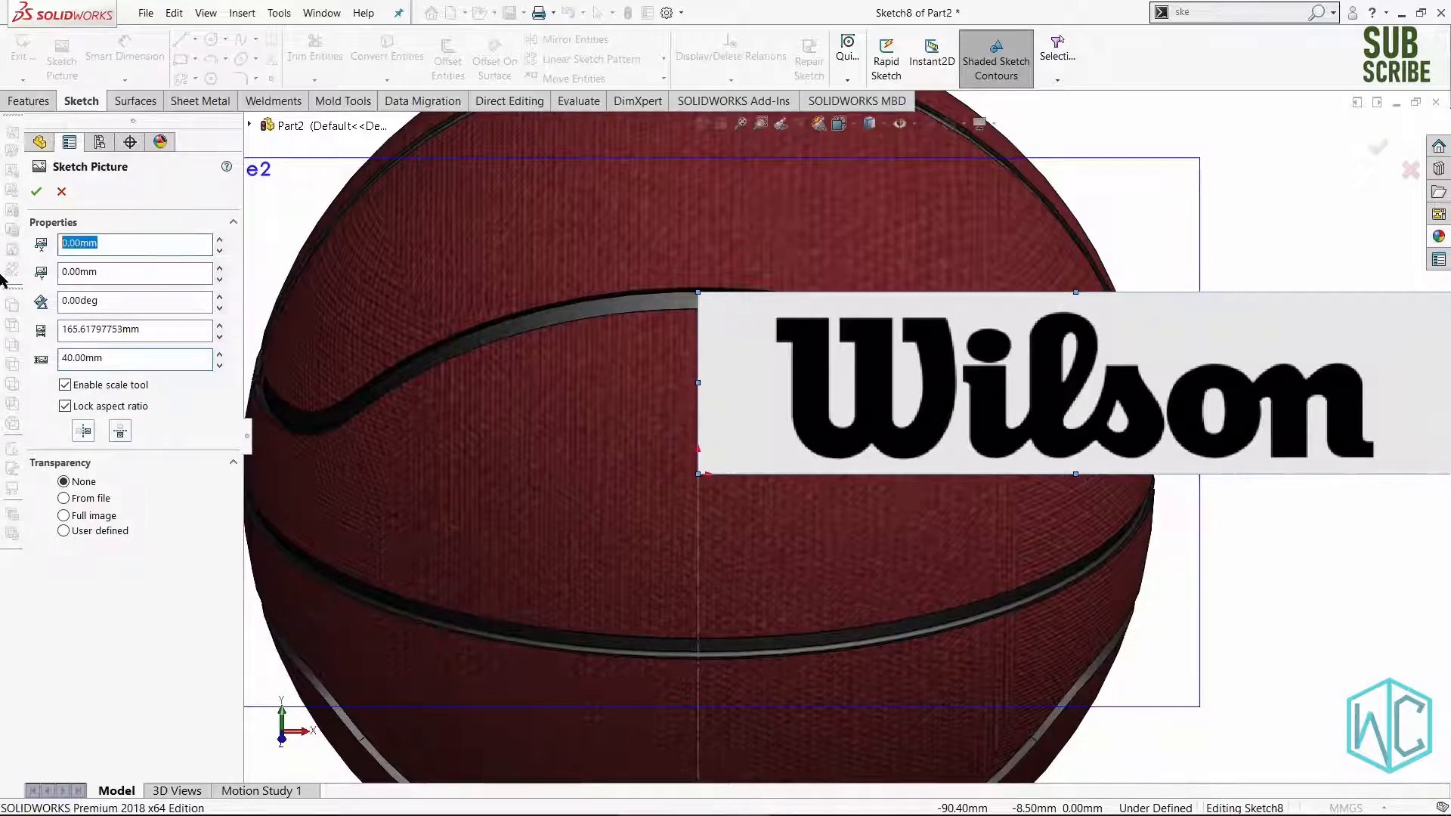
type("-85")
key("Return")
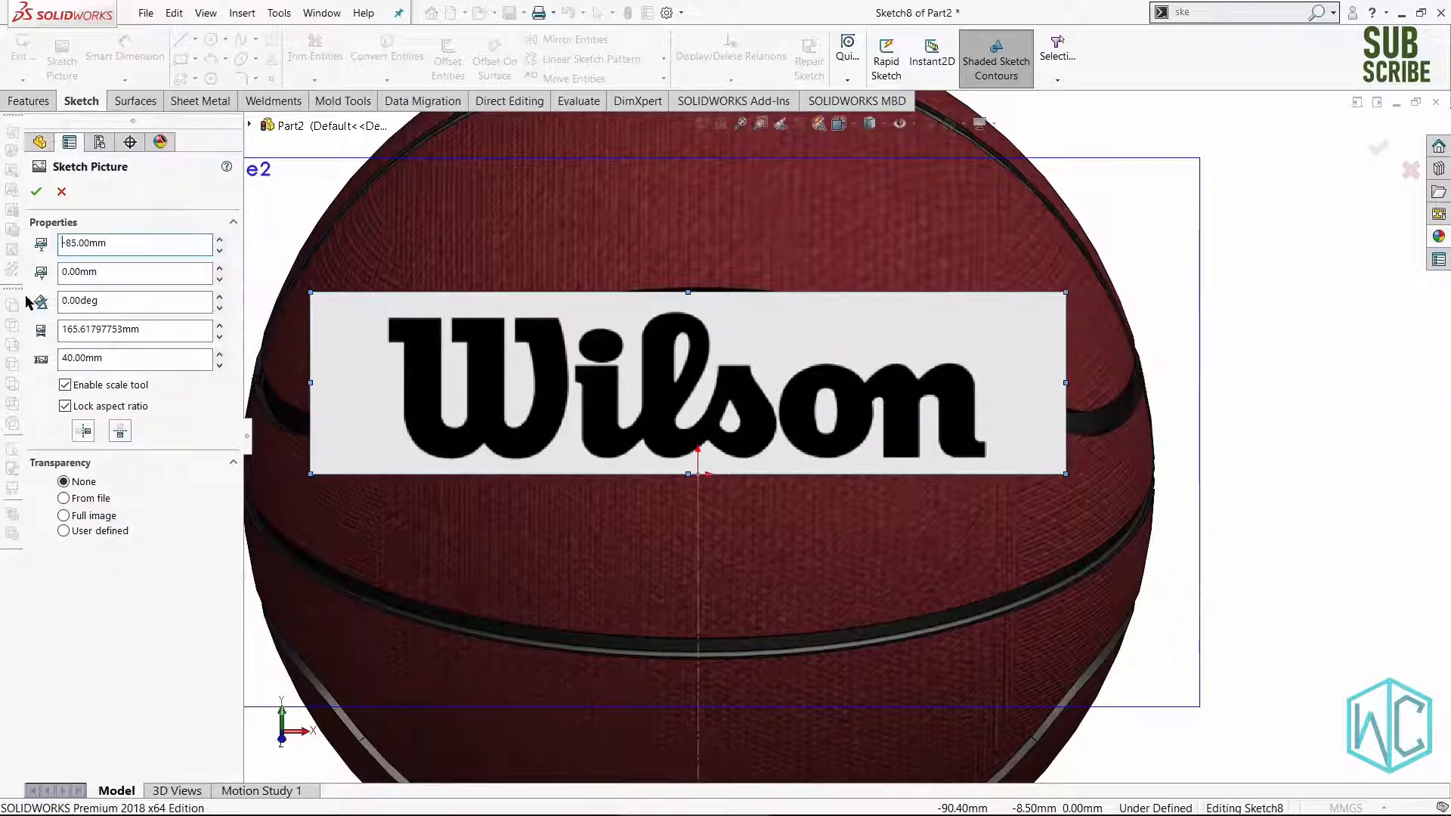
Set the logo picture's vertical position to -20 mm and accept the sketch picture settings.
double_click(97, 273)
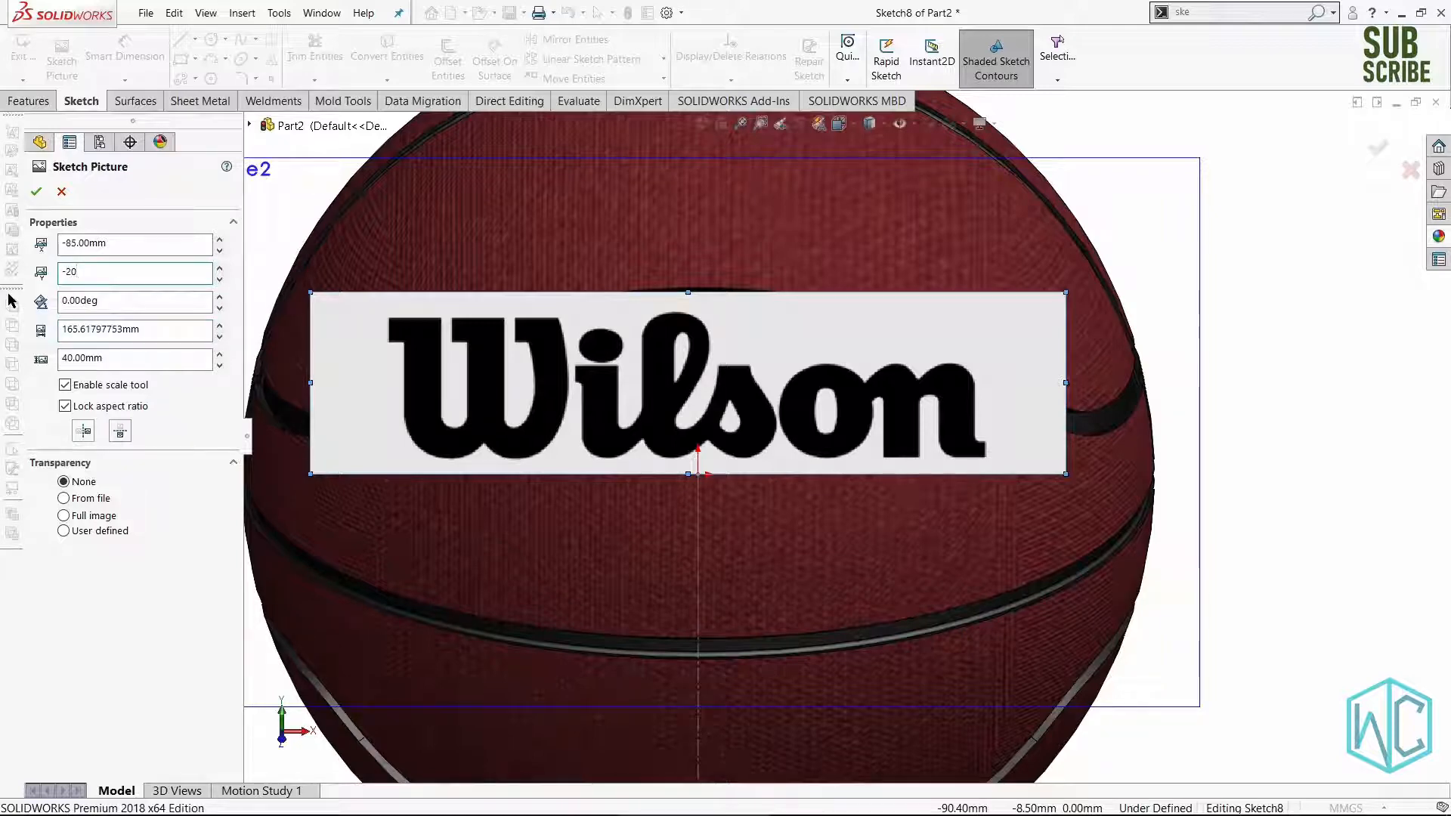
key("Return")
scroll(859, 408, "up", 3)
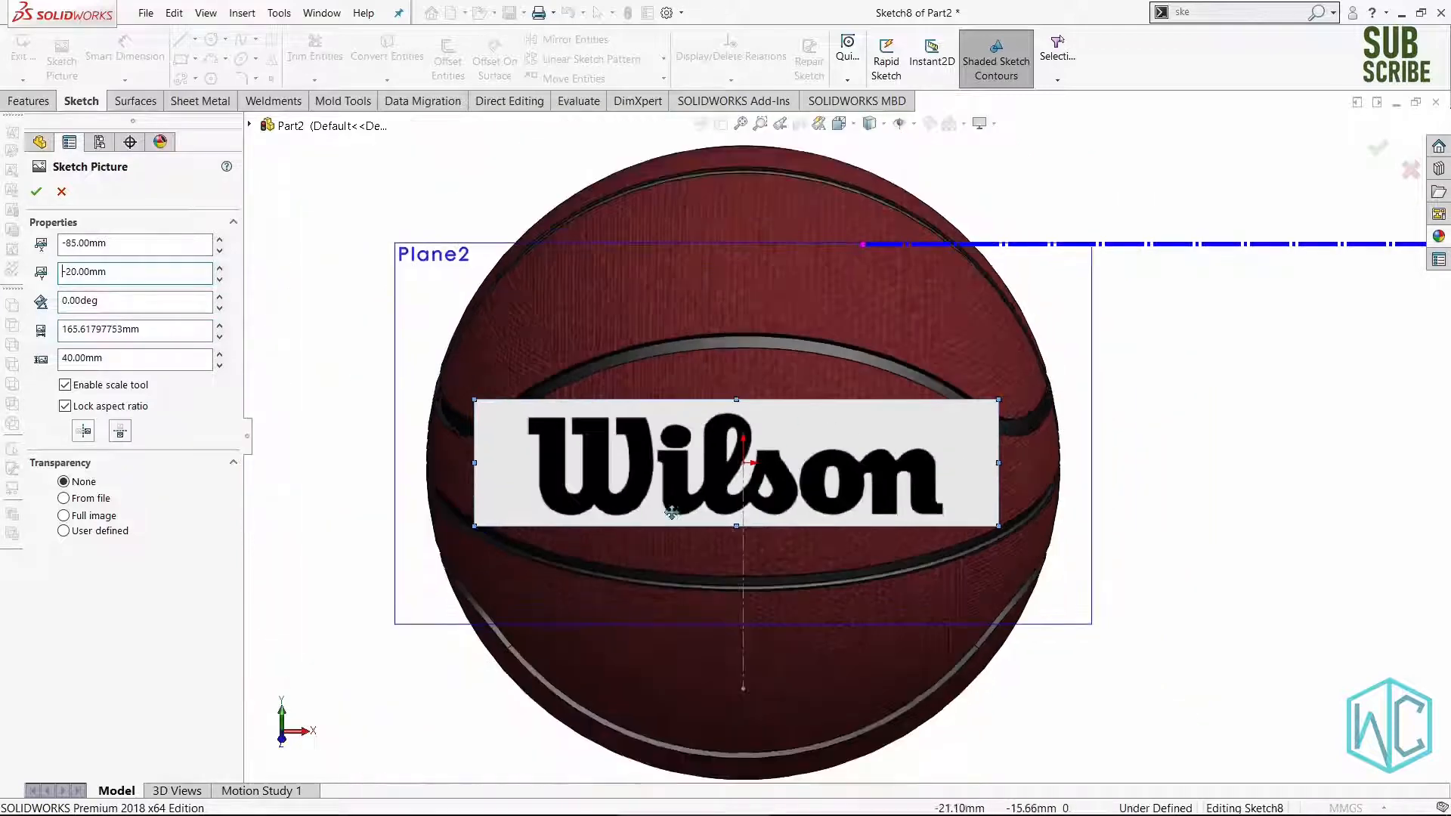
scroll(665, 521, "down", 1)
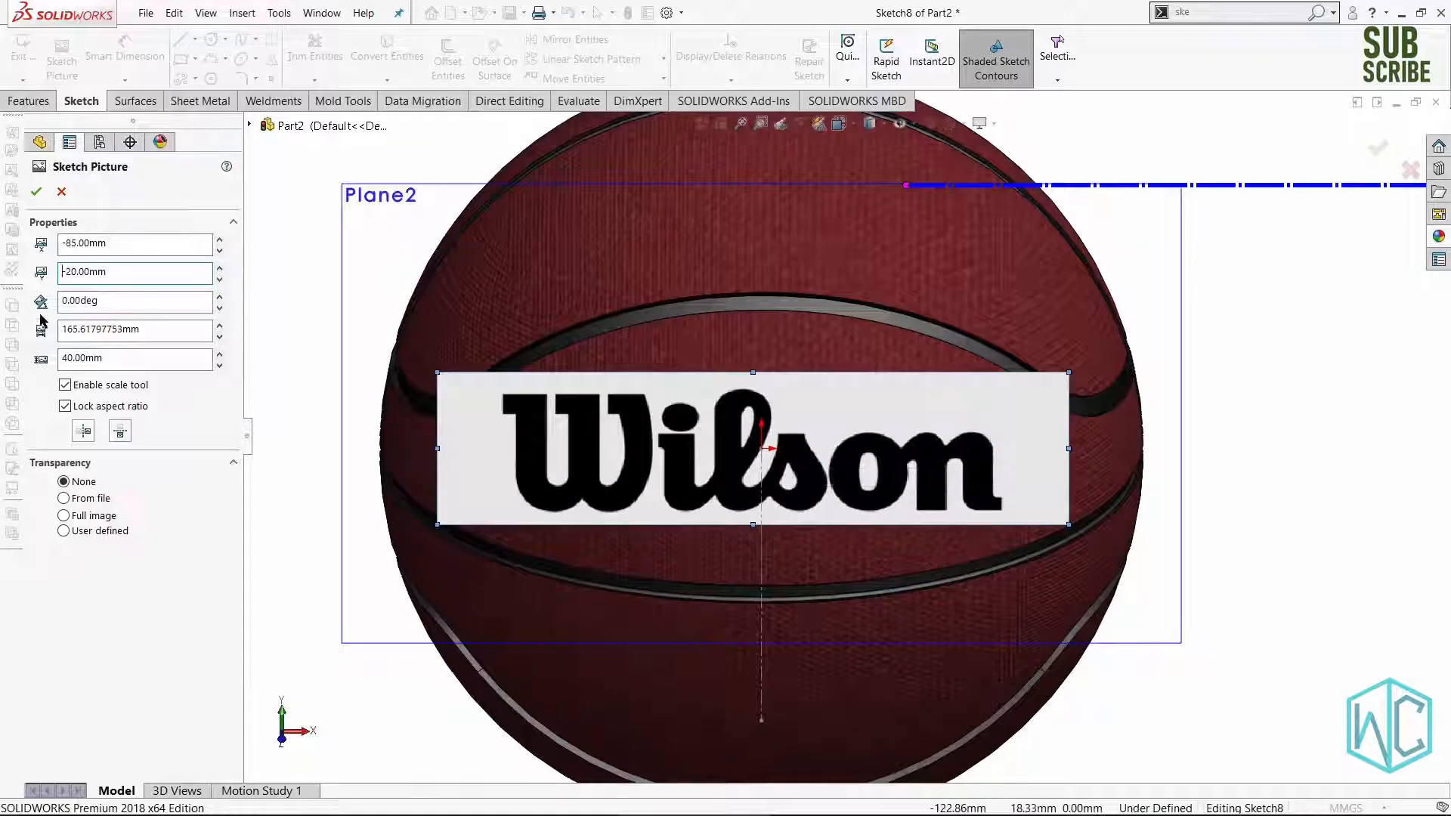
left_click(36, 192)
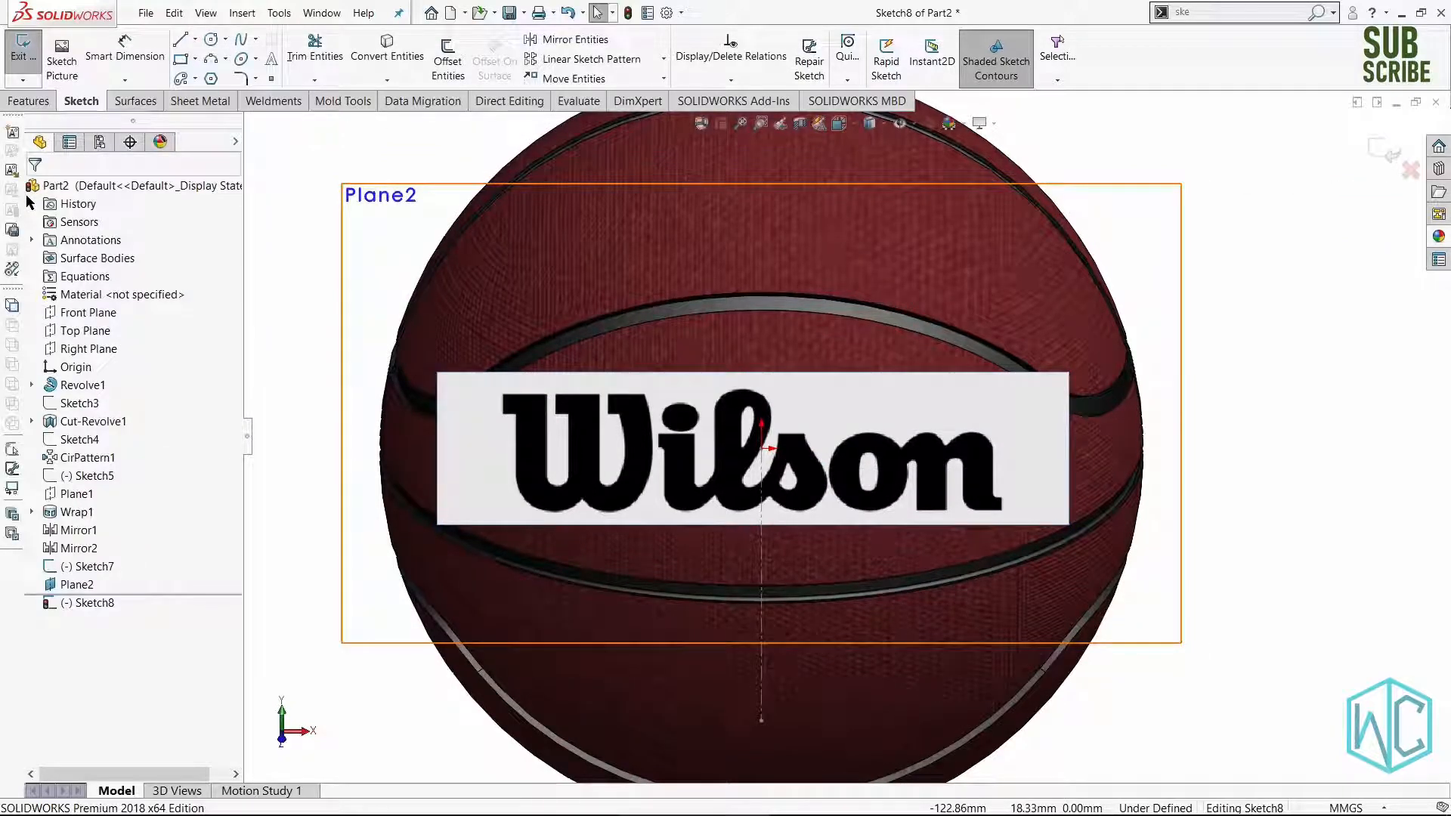
Enable the Autotrace add-in for the current session.
scroll(664, 436, "down", 1)
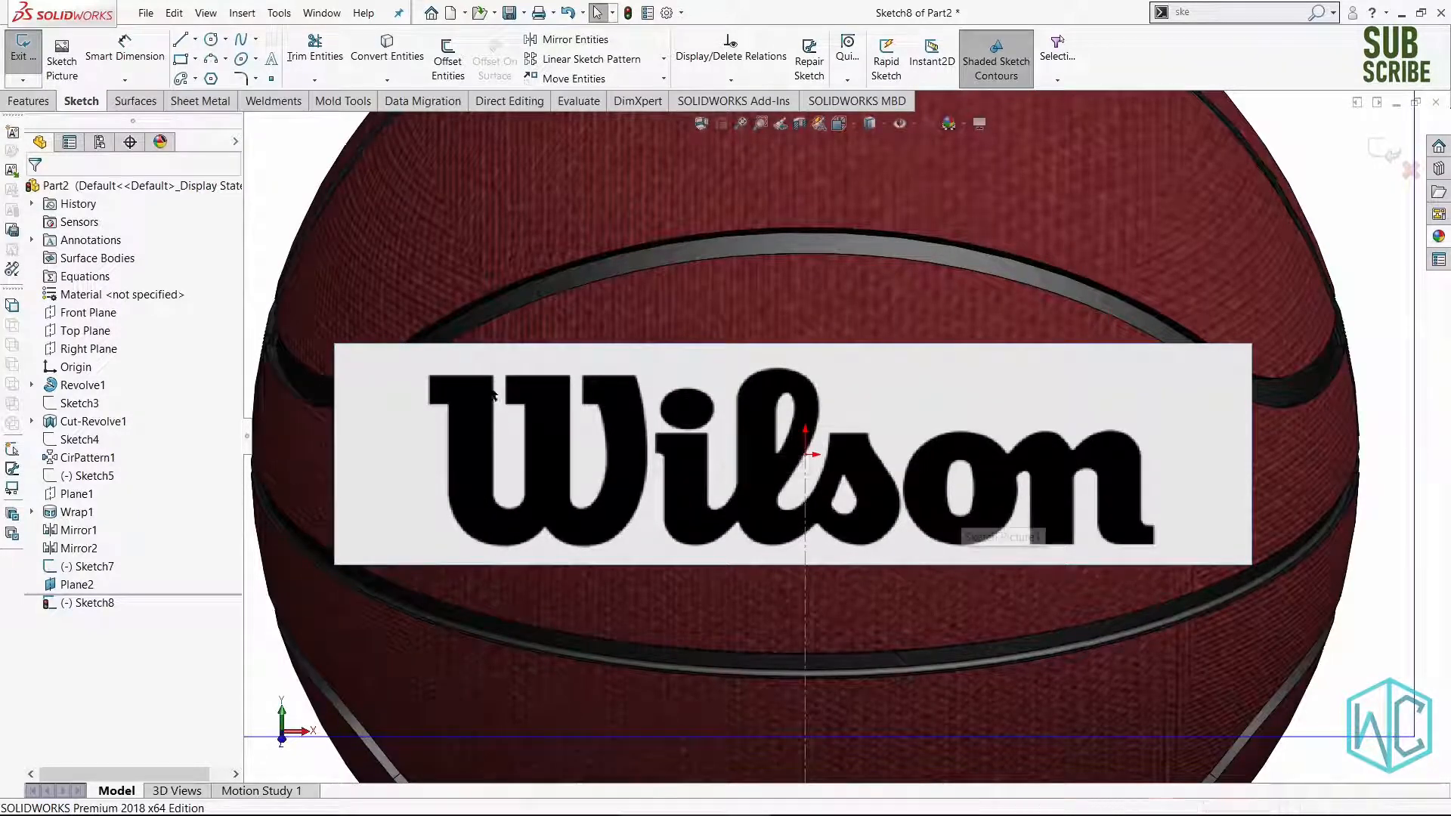
scroll(825, 428, "up", 3)
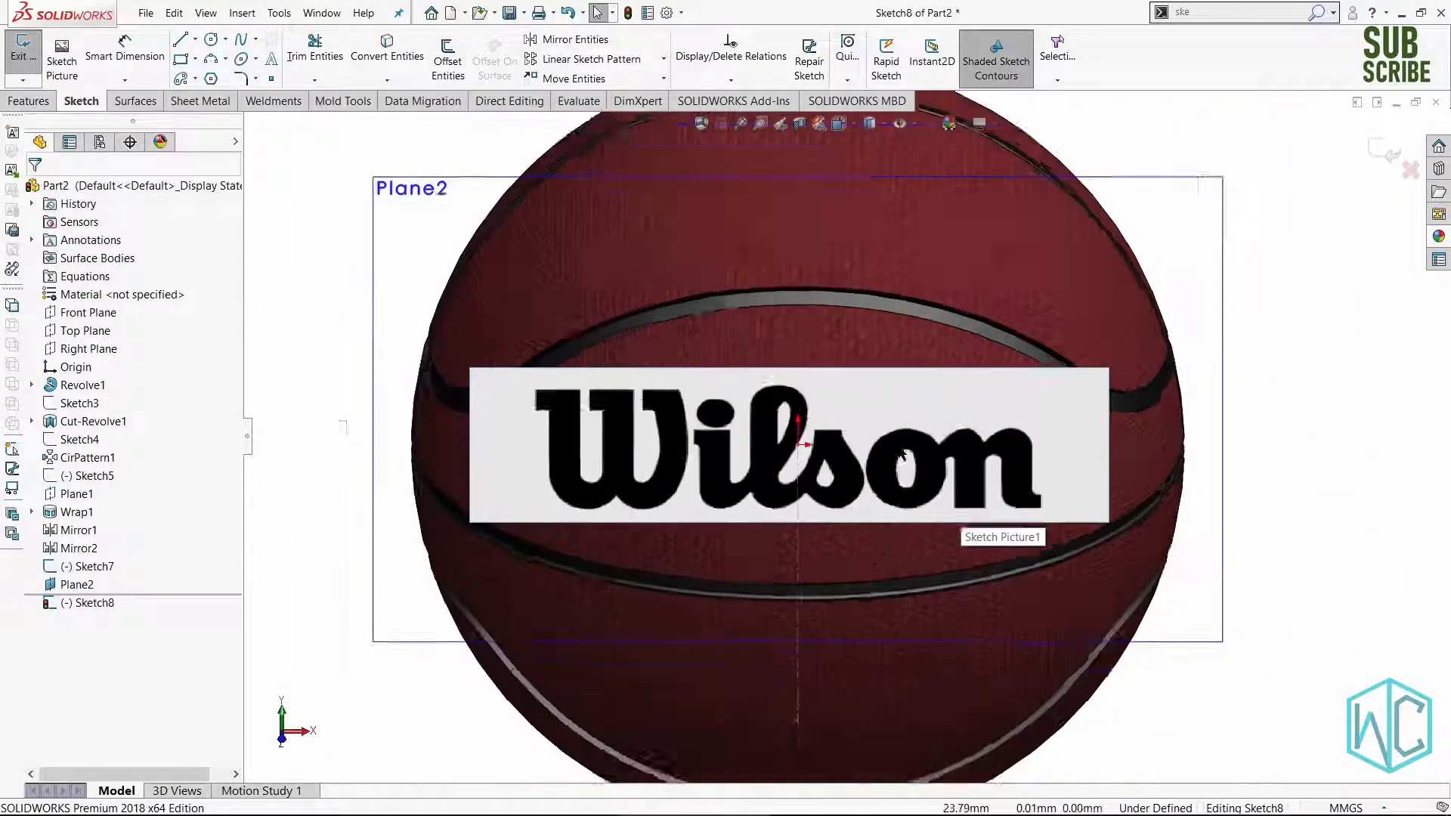
scroll(813, 438, "down", 1)
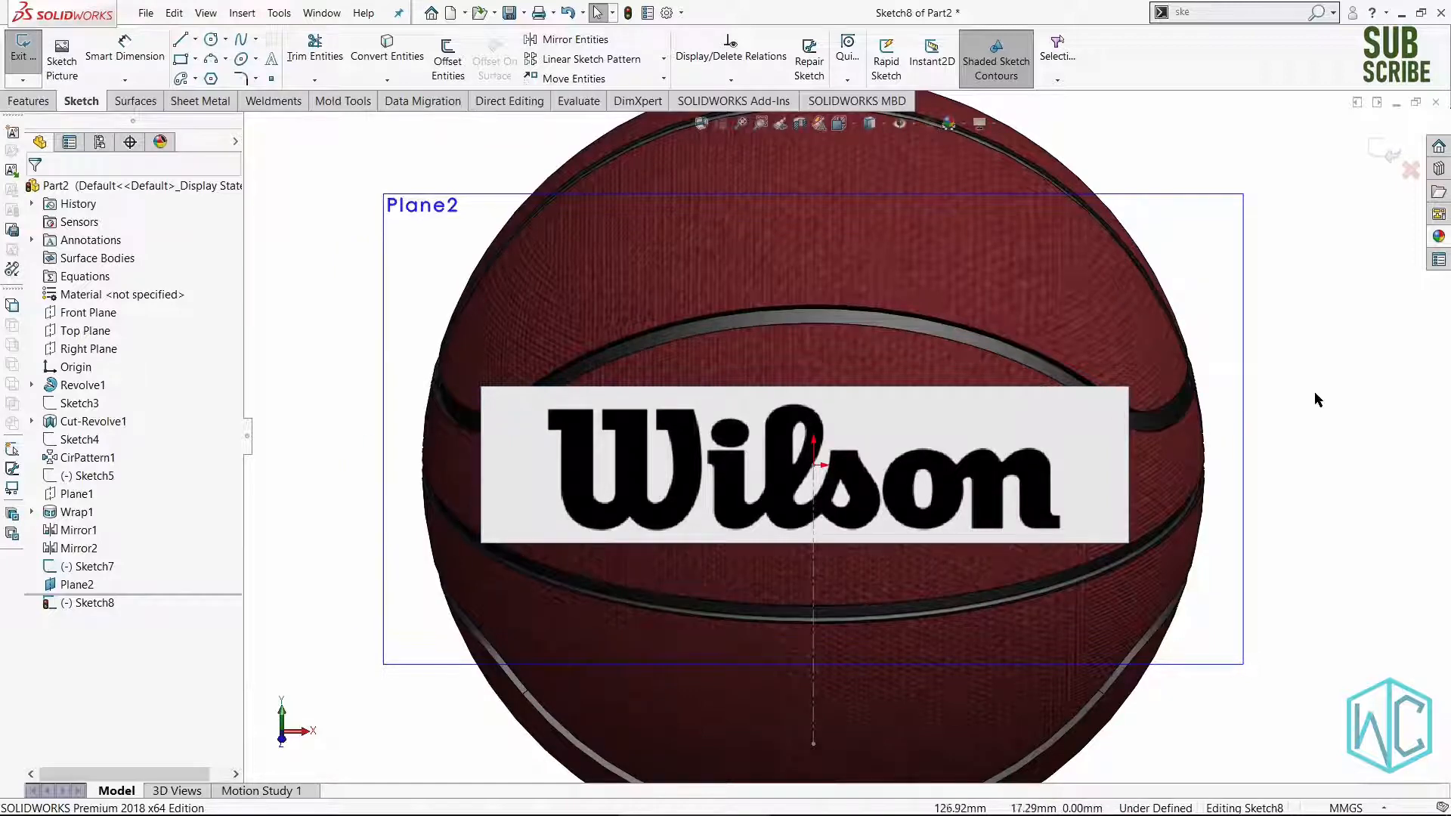
left_click(681, 15)
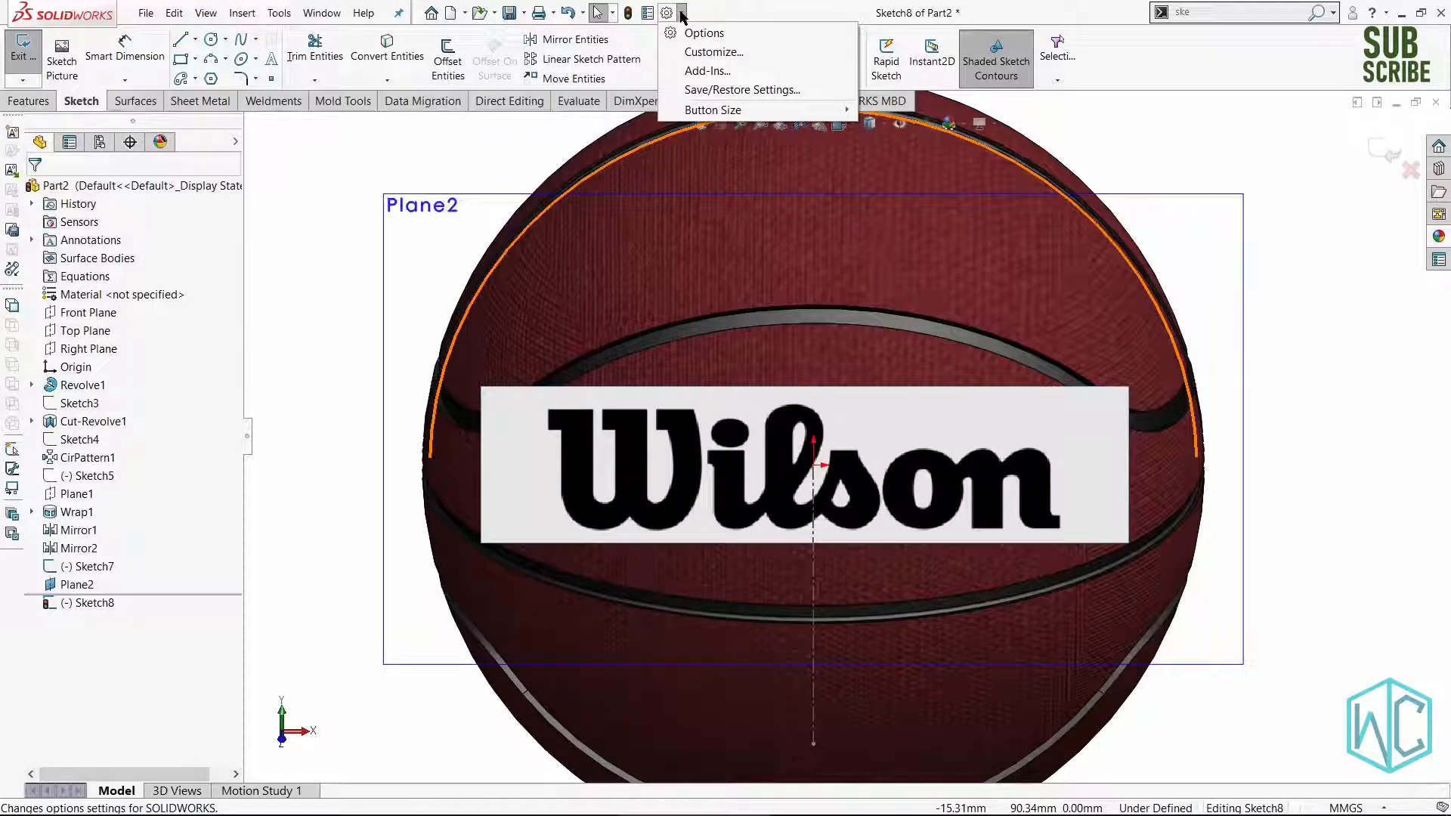
left_click(697, 72)
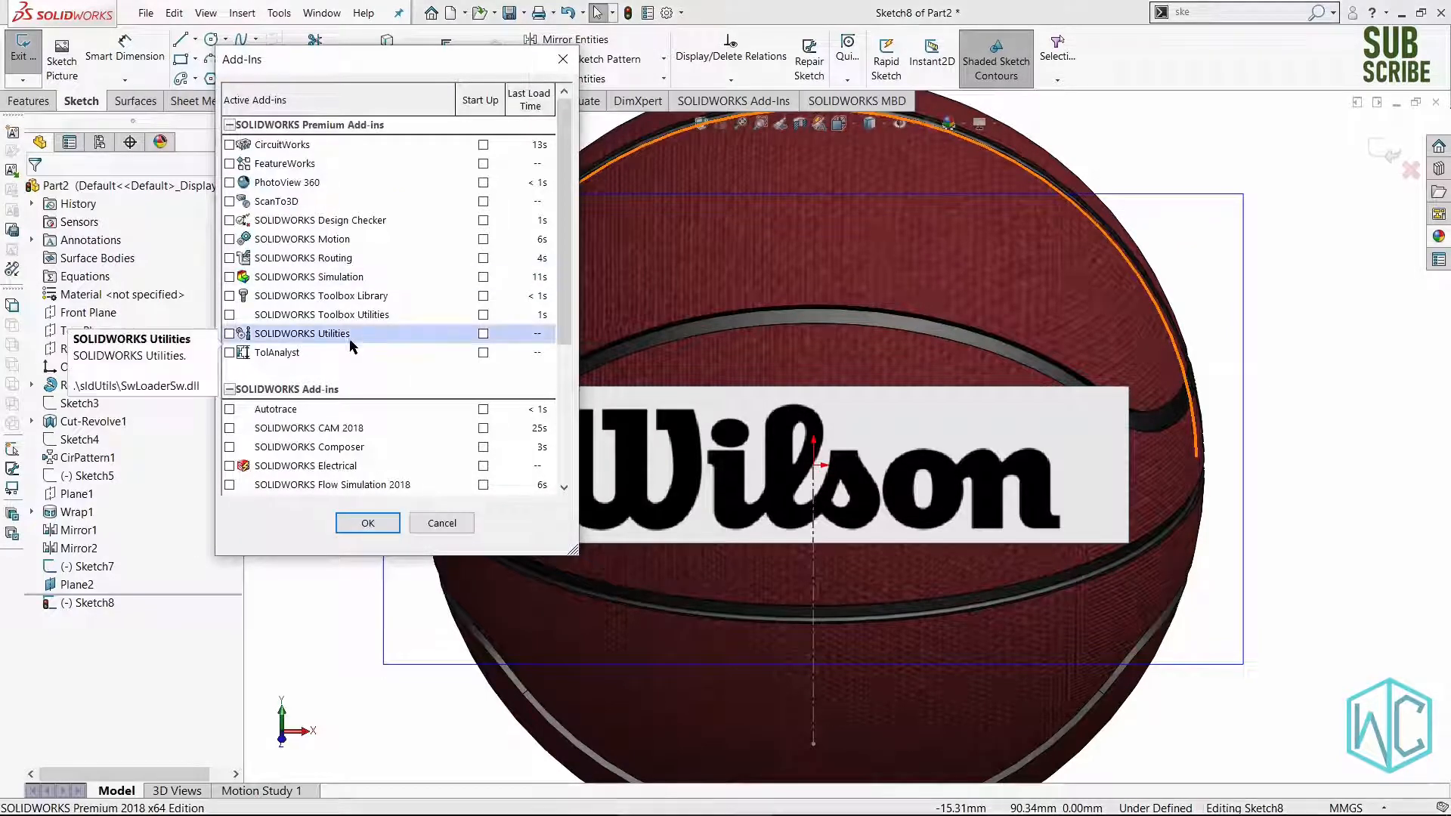
left_click(230, 409)
left_click(368, 523)
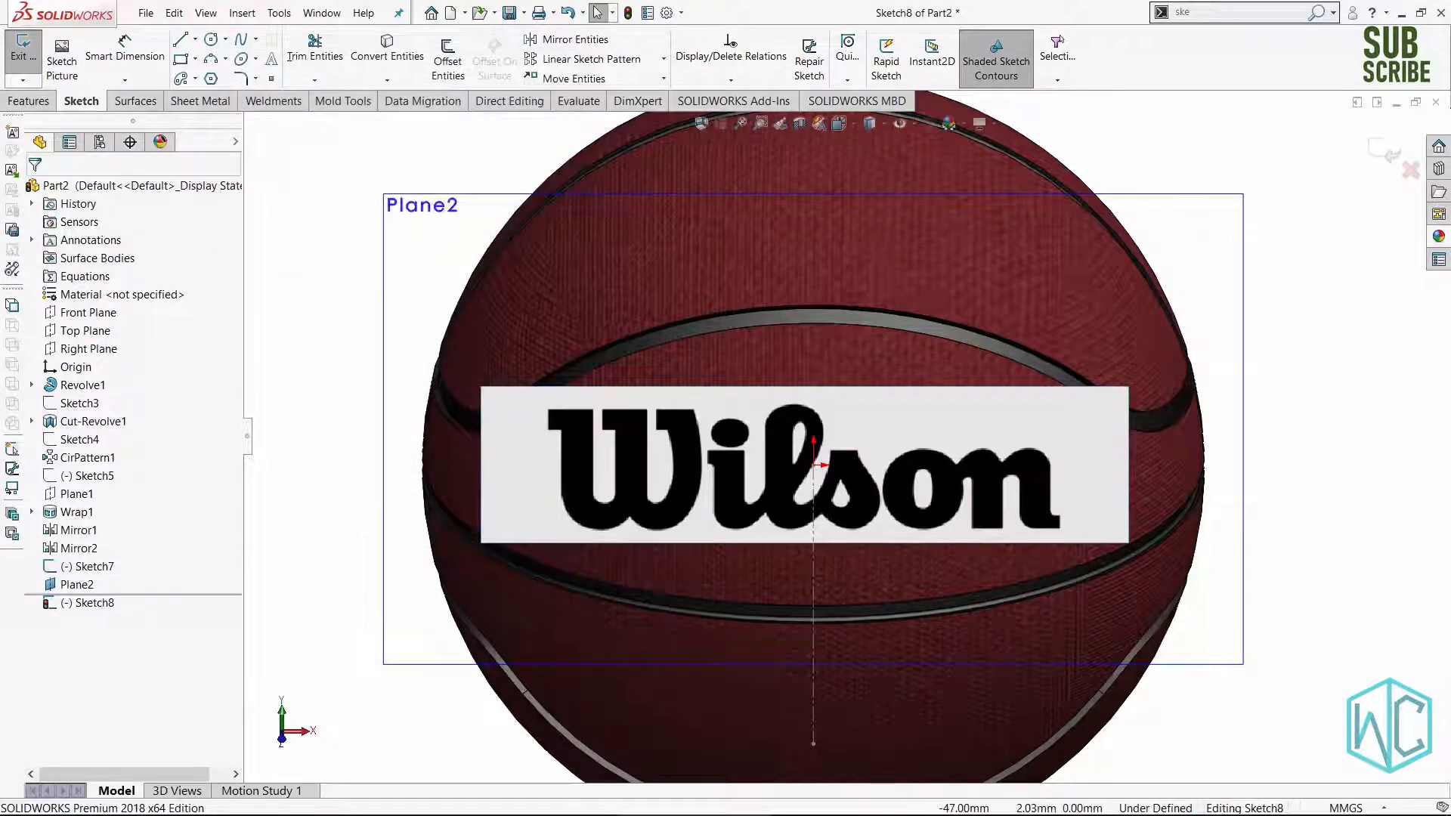
Reopen the Wilson sketch picture for editing and advance to its trace settings.
double_click(624, 458)
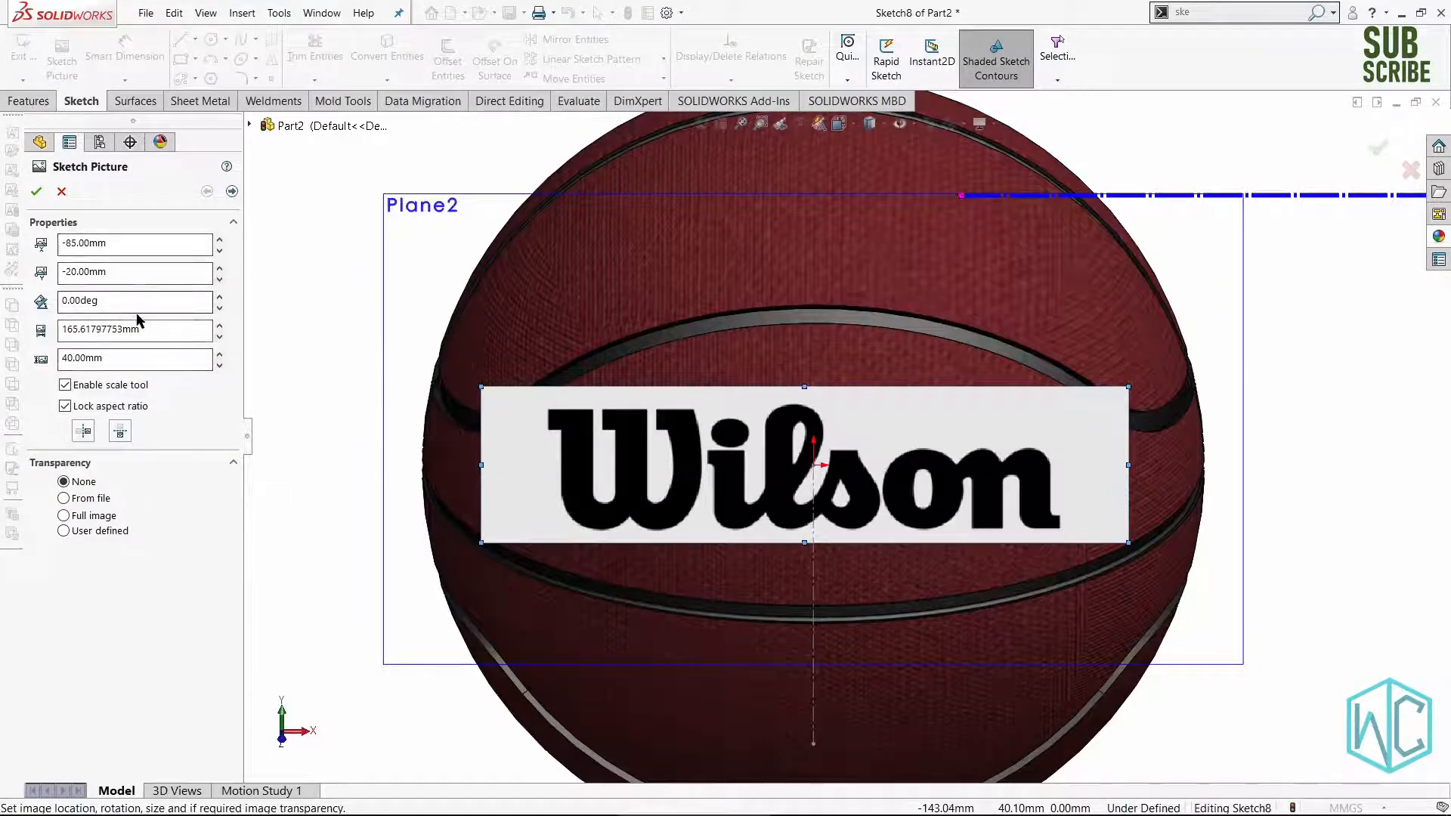
left_click(232, 192)
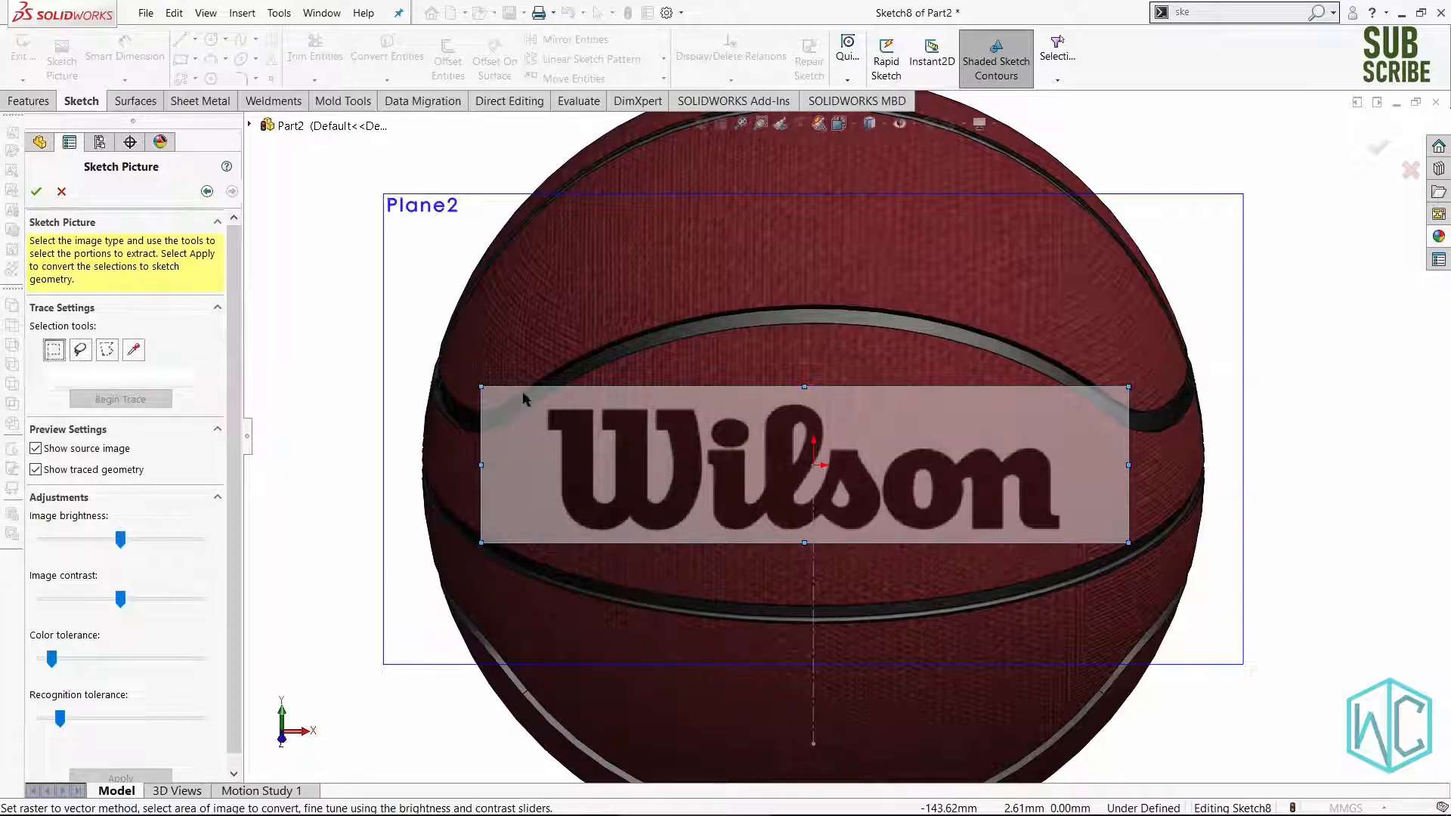
Try to auto-trace the Wilson logo picture within a rectangular selection around the lettering.
left_click_drag(522, 399, 1108, 539)
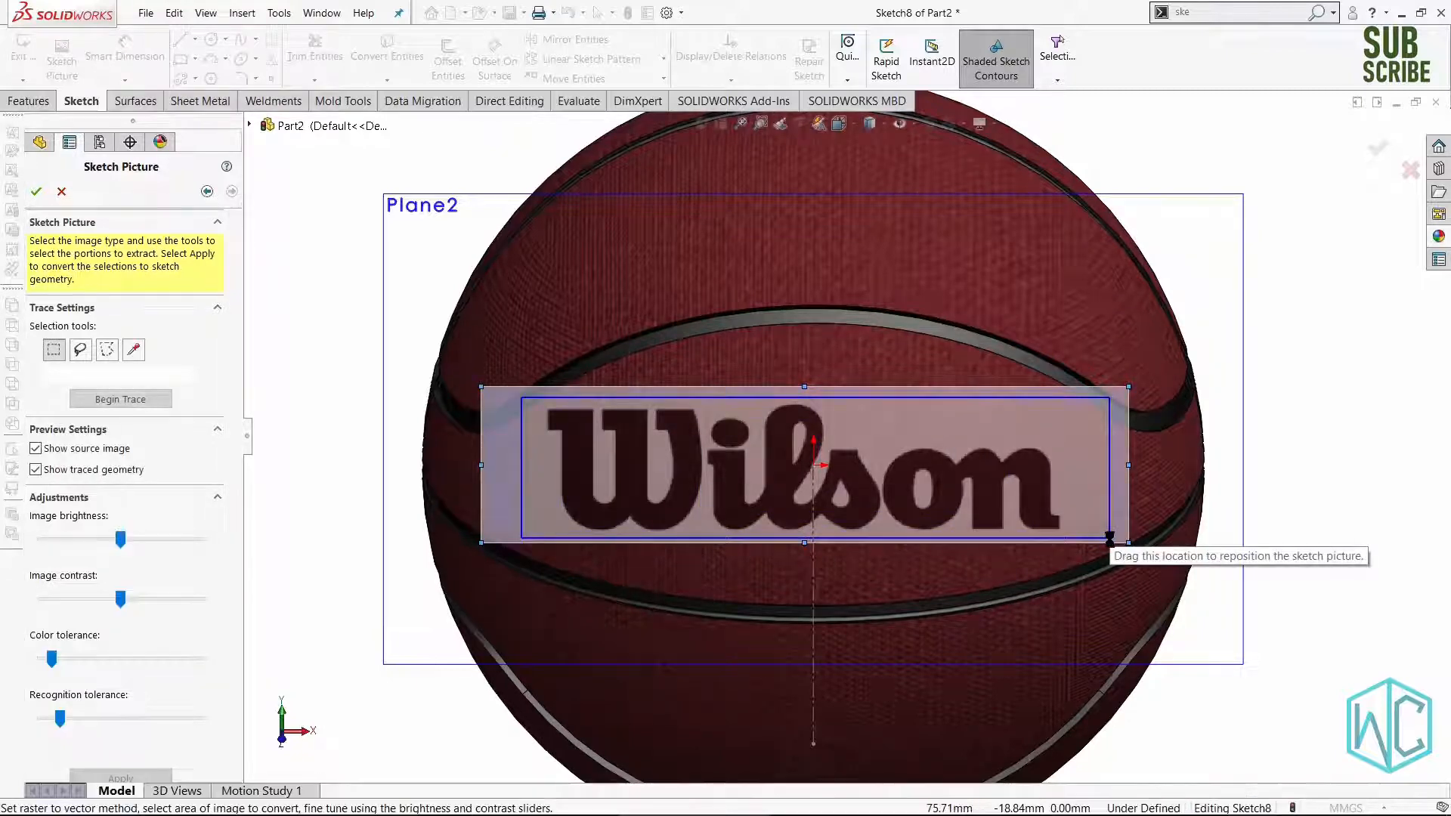
left_click(111, 399)
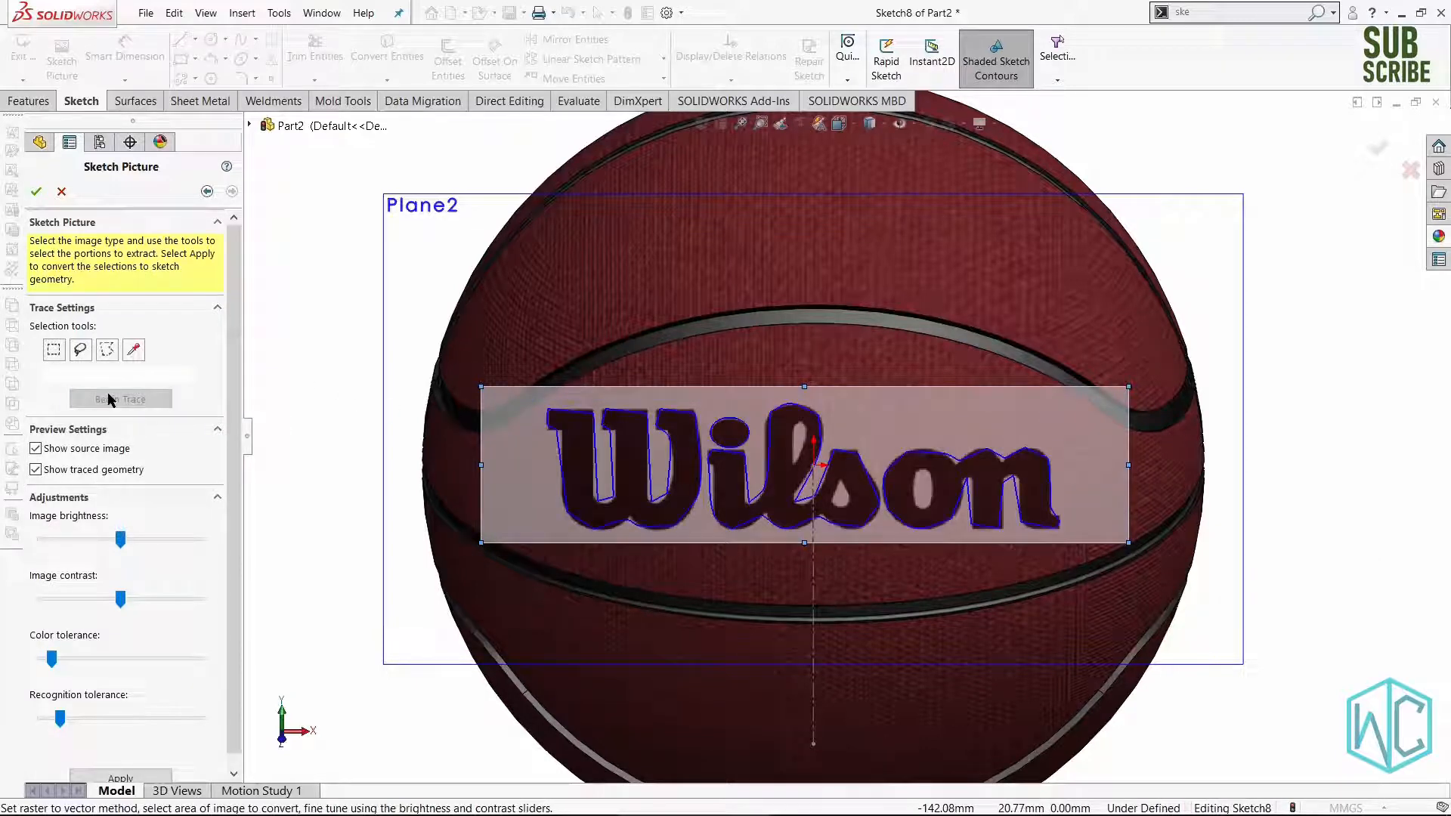
Examine how closely the traced outline follows the edges and inner openings of the Wilson letters, and cancel the trace.
scroll(769, 482, "down", 3)
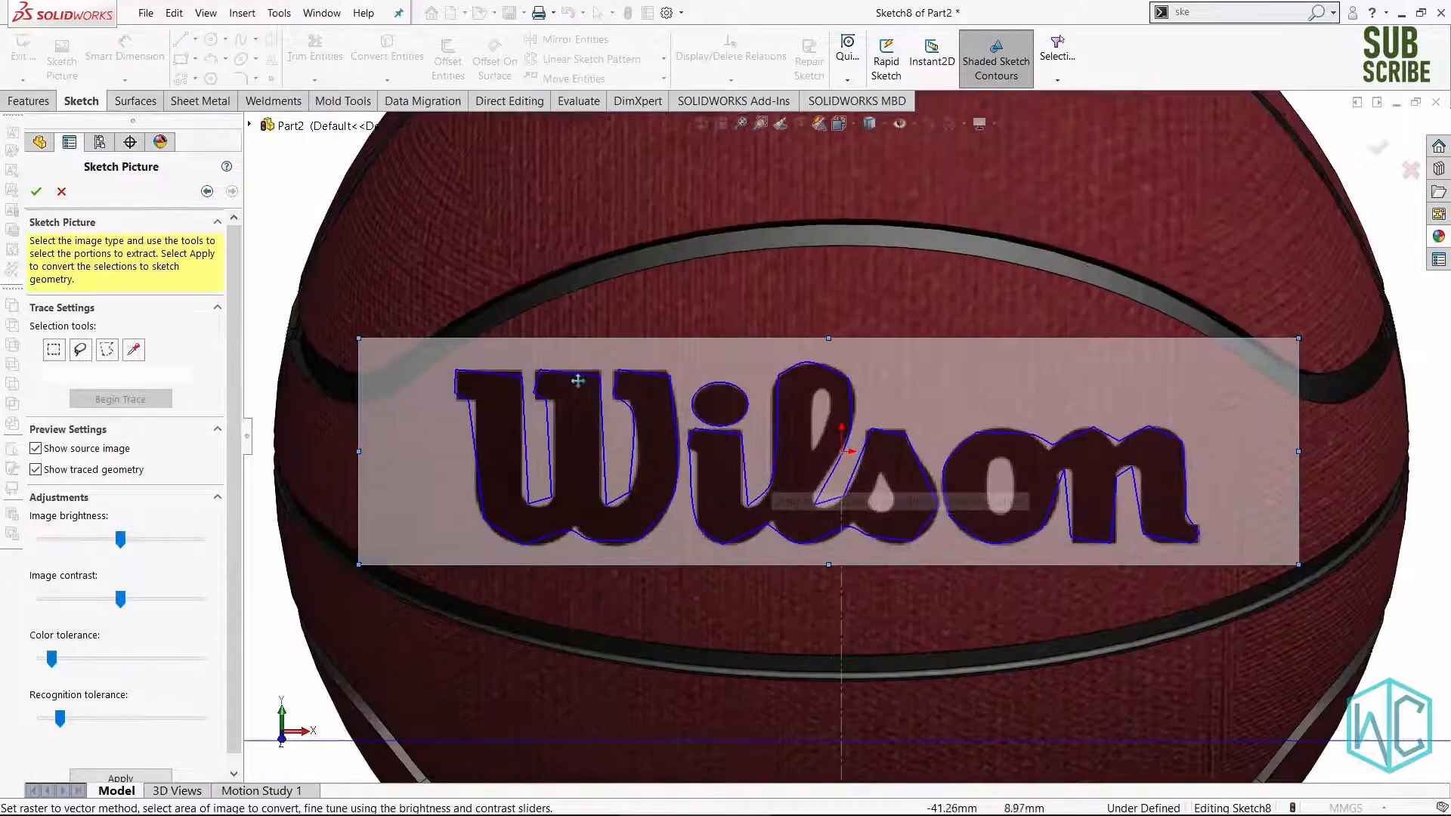
scroll(746, 493, "down", 2)
scroll(635, 388, "down", 5)
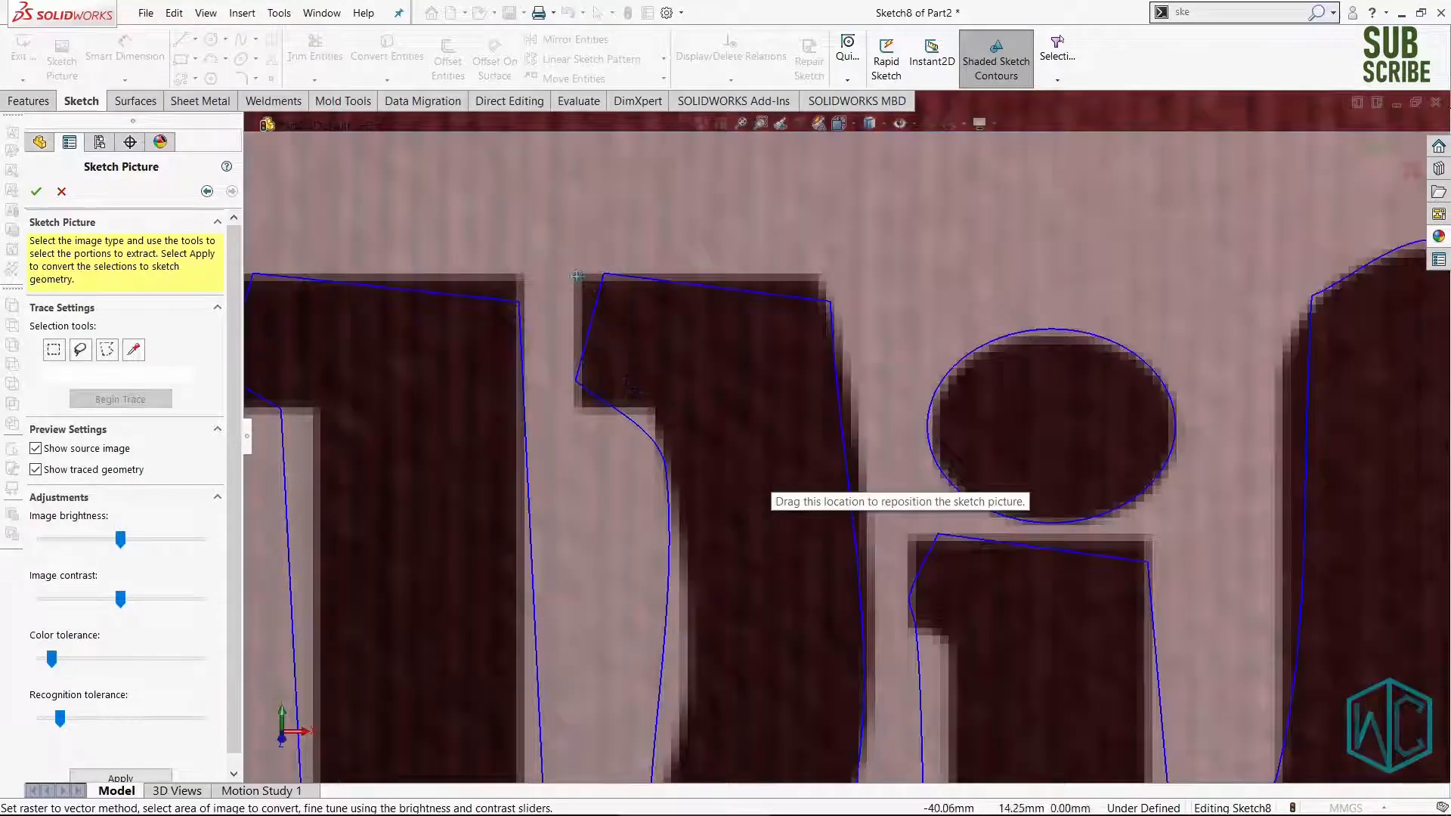
scroll(907, 491, "up", 6)
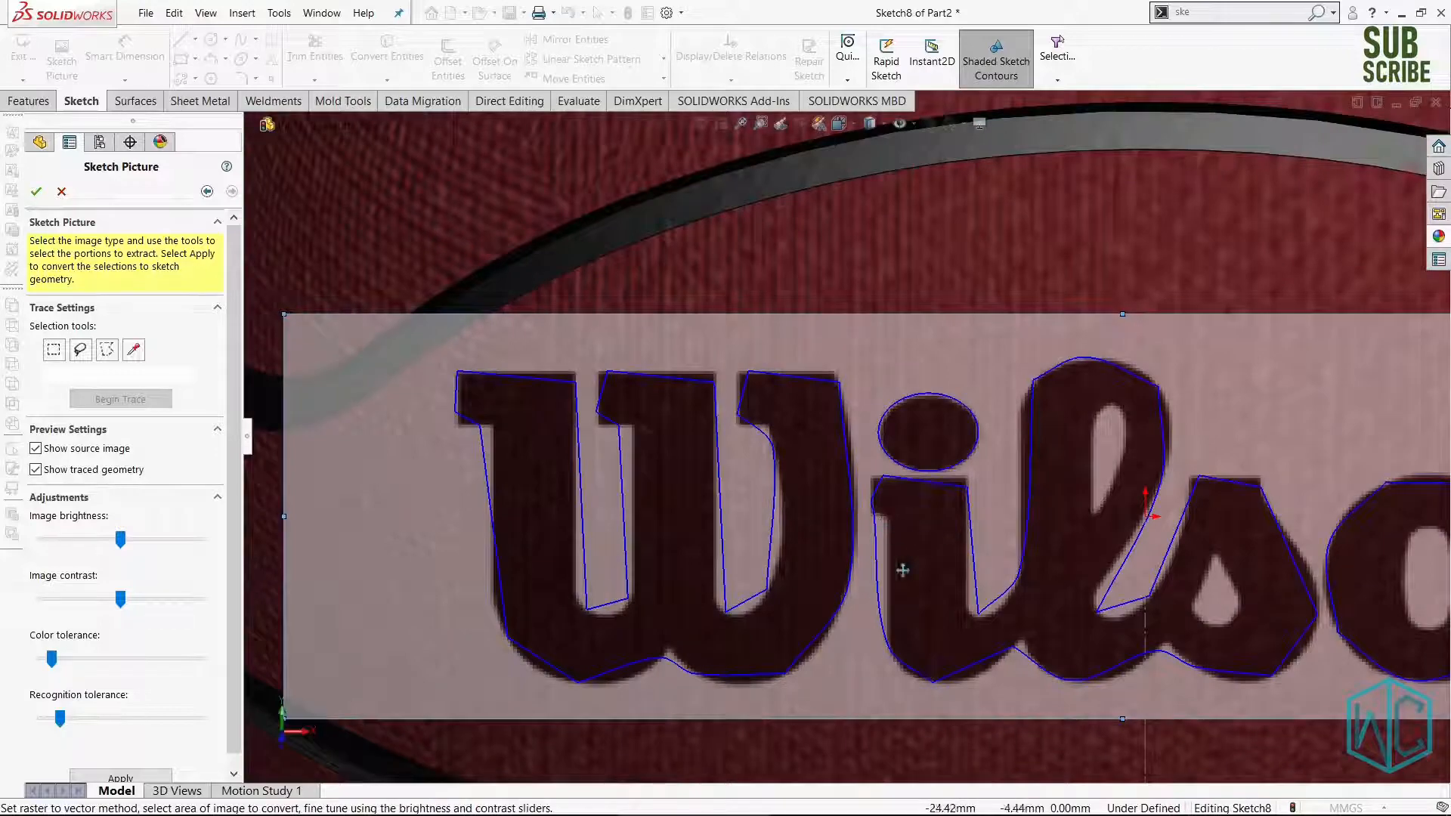
scroll(945, 582, "up", 3)
scroll(1095, 559, "down", 5)
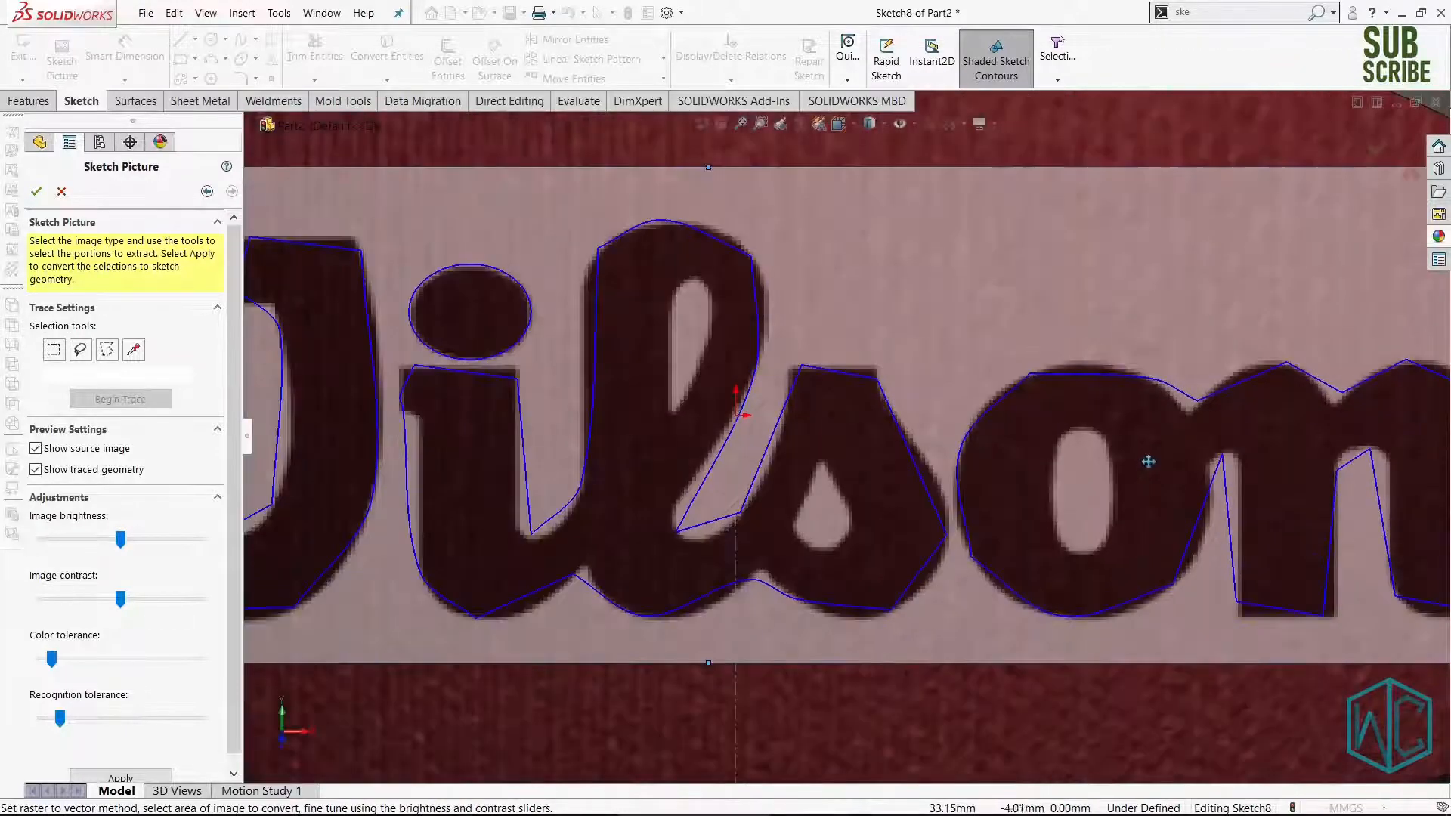
scroll(1058, 378, "down", 3)
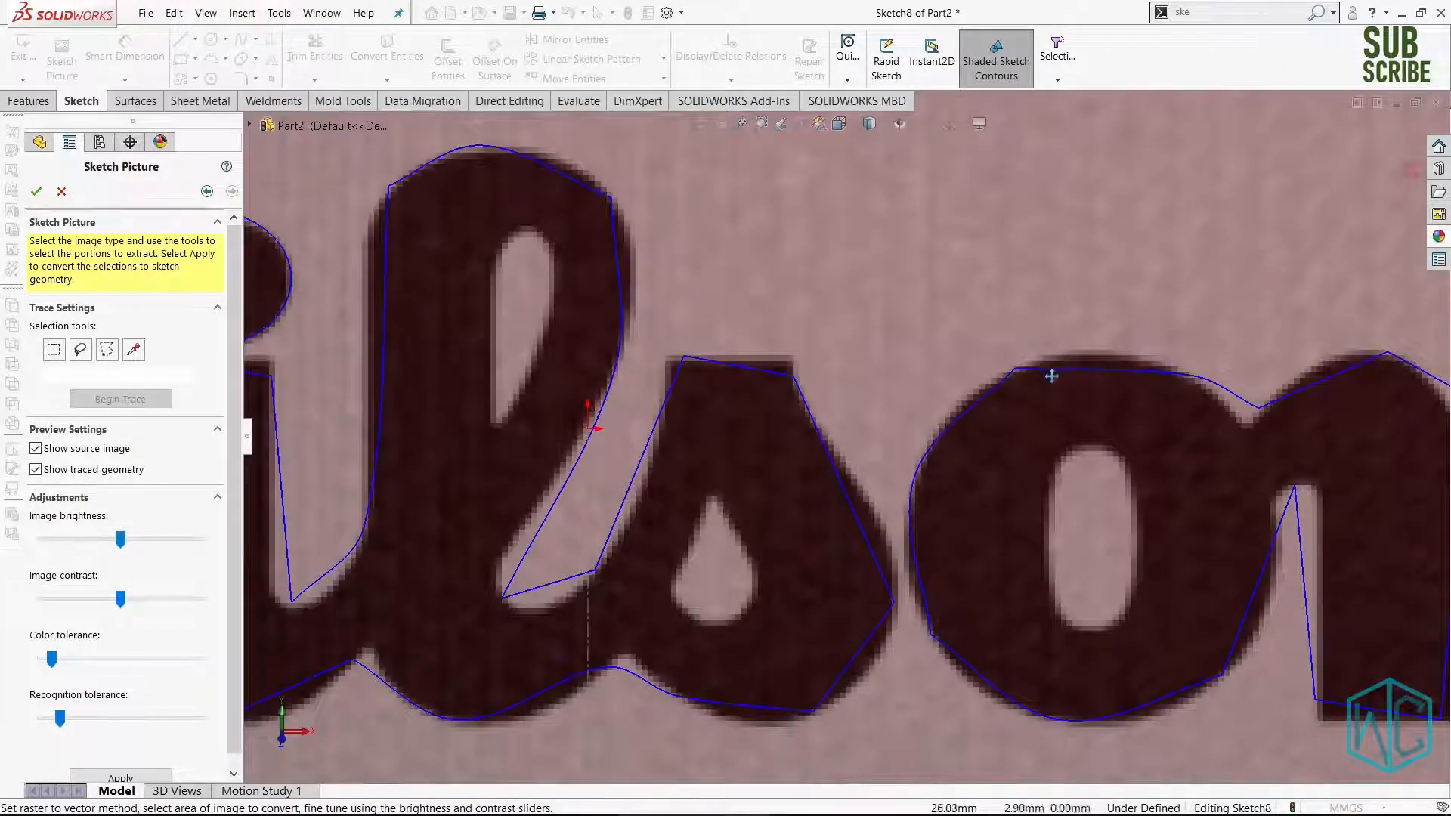
scroll(1150, 382, "up", 8)
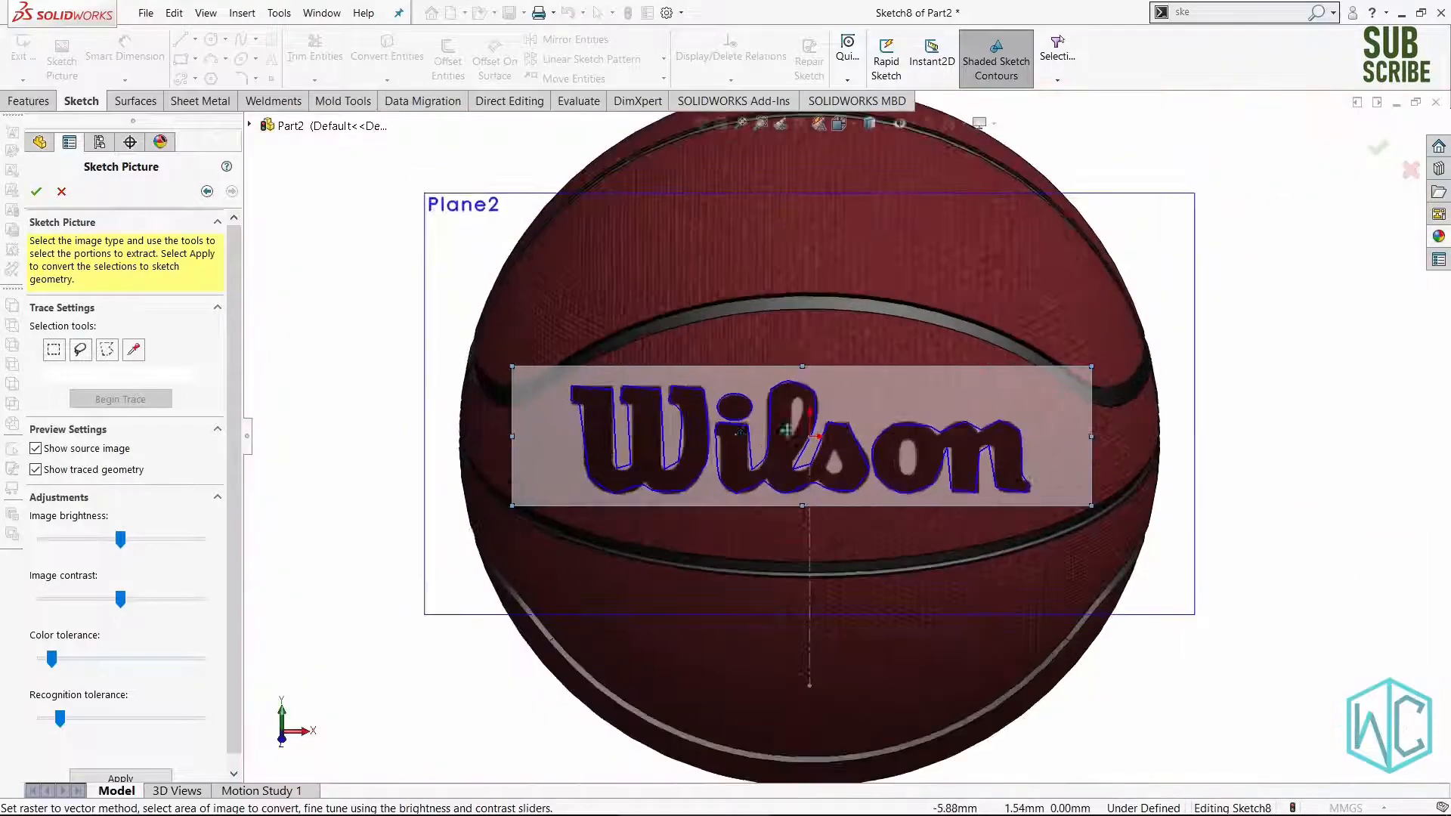
scroll(742, 435, "down", 2)
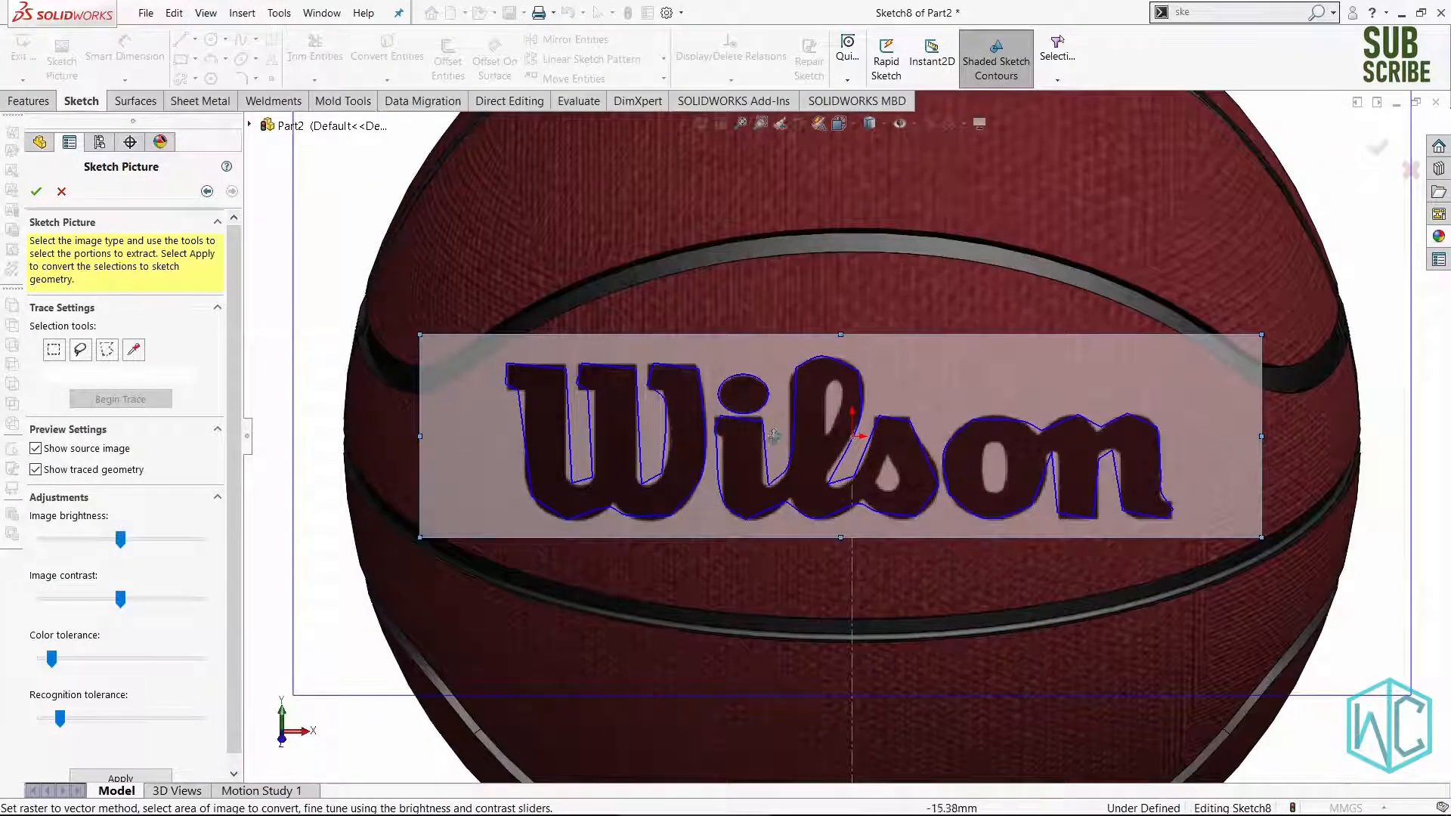
scroll(793, 443, "up", 5)
scroll(877, 411, "down", 1)
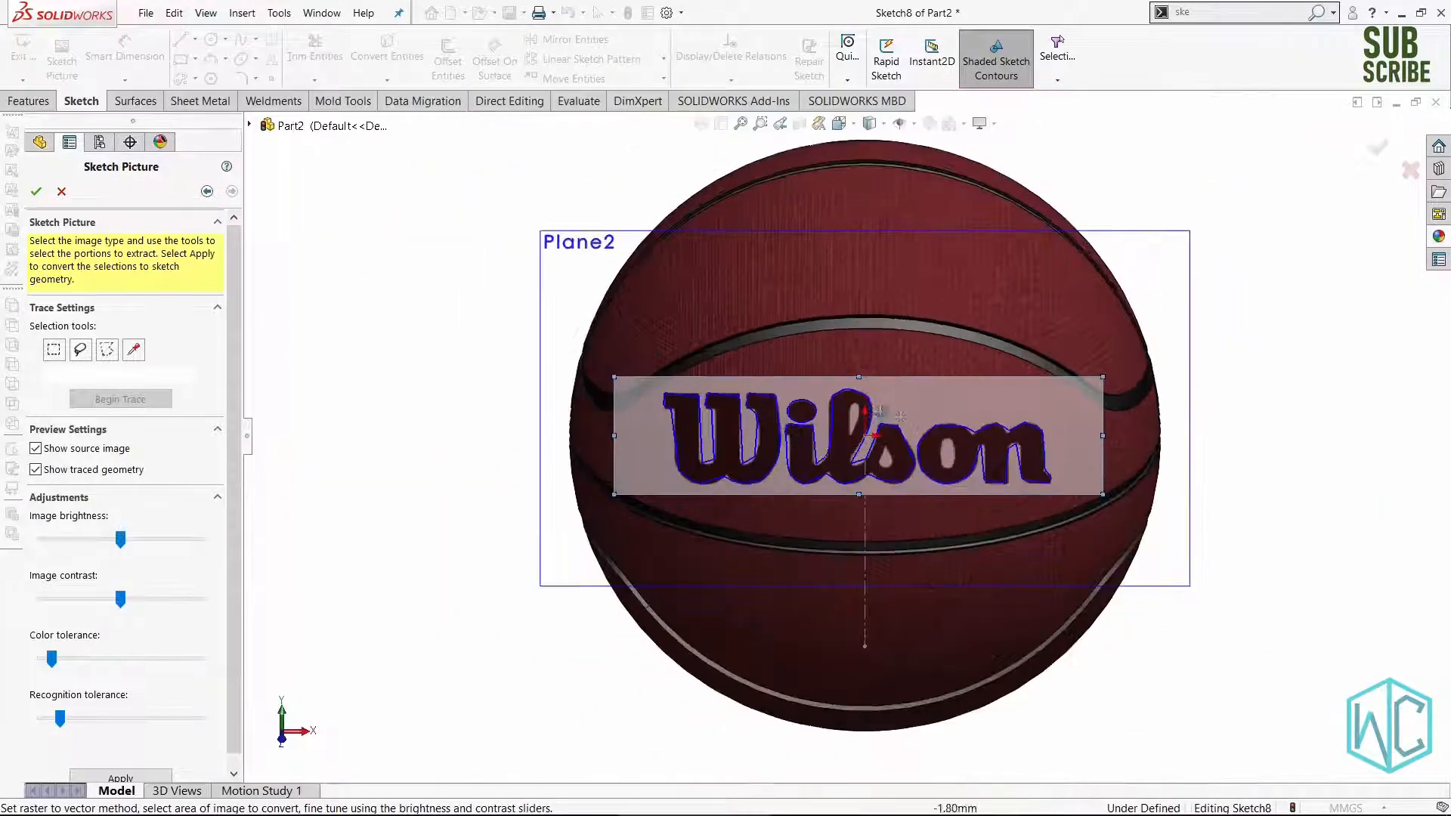
scroll(877, 411, "down", 6)
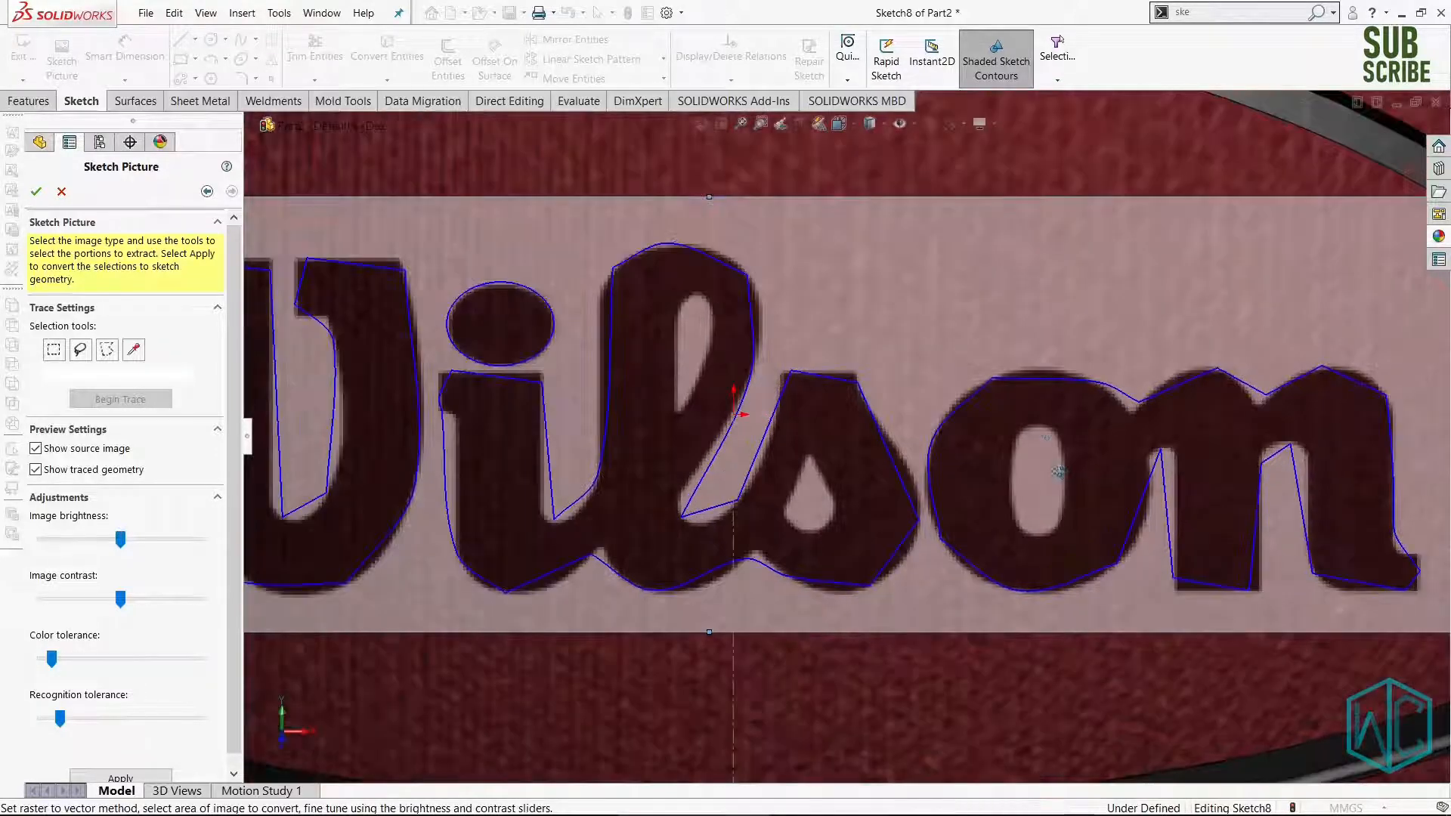
scroll(1059, 471, "down", 3)
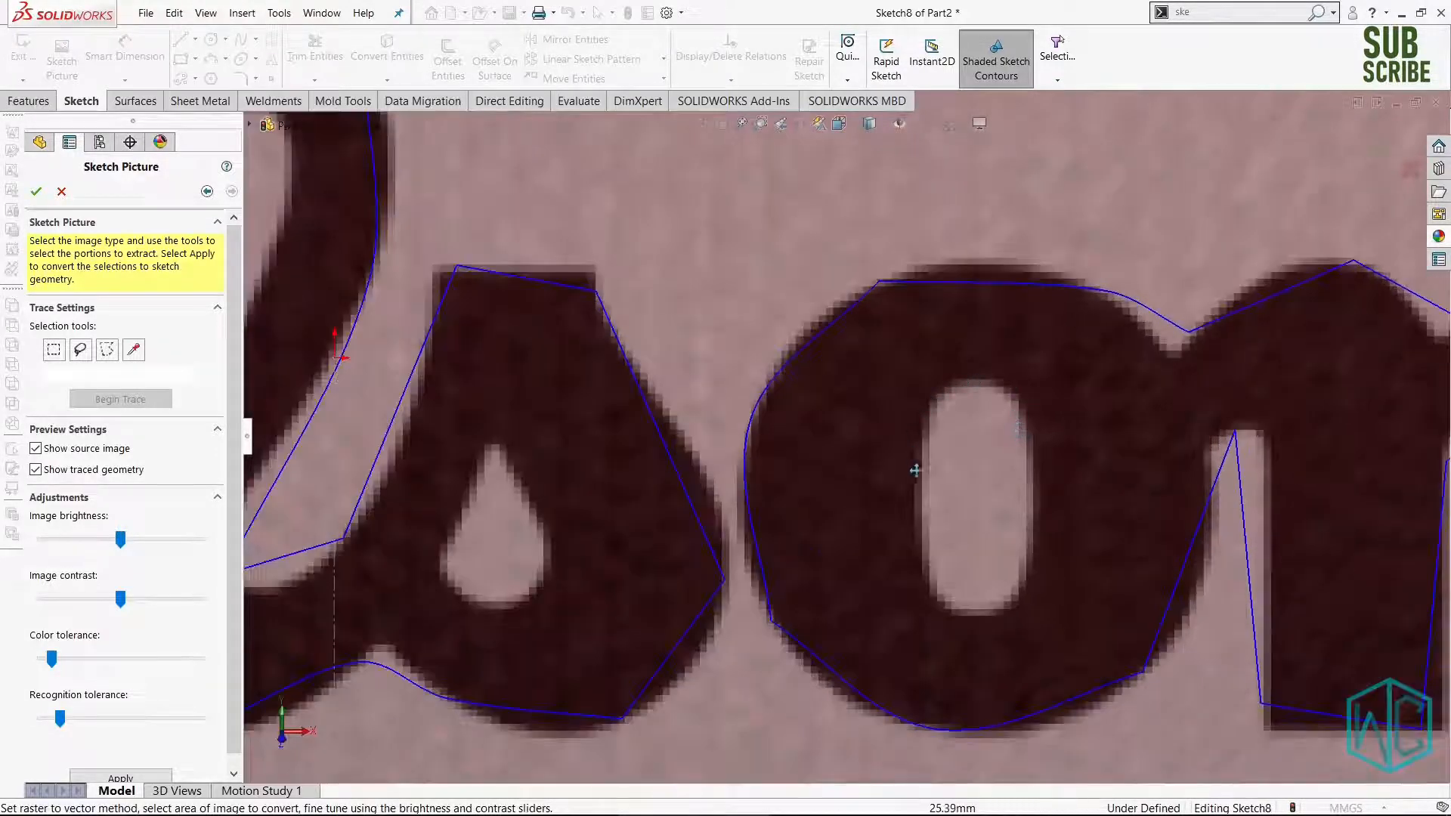
scroll(935, 406, "up", 8)
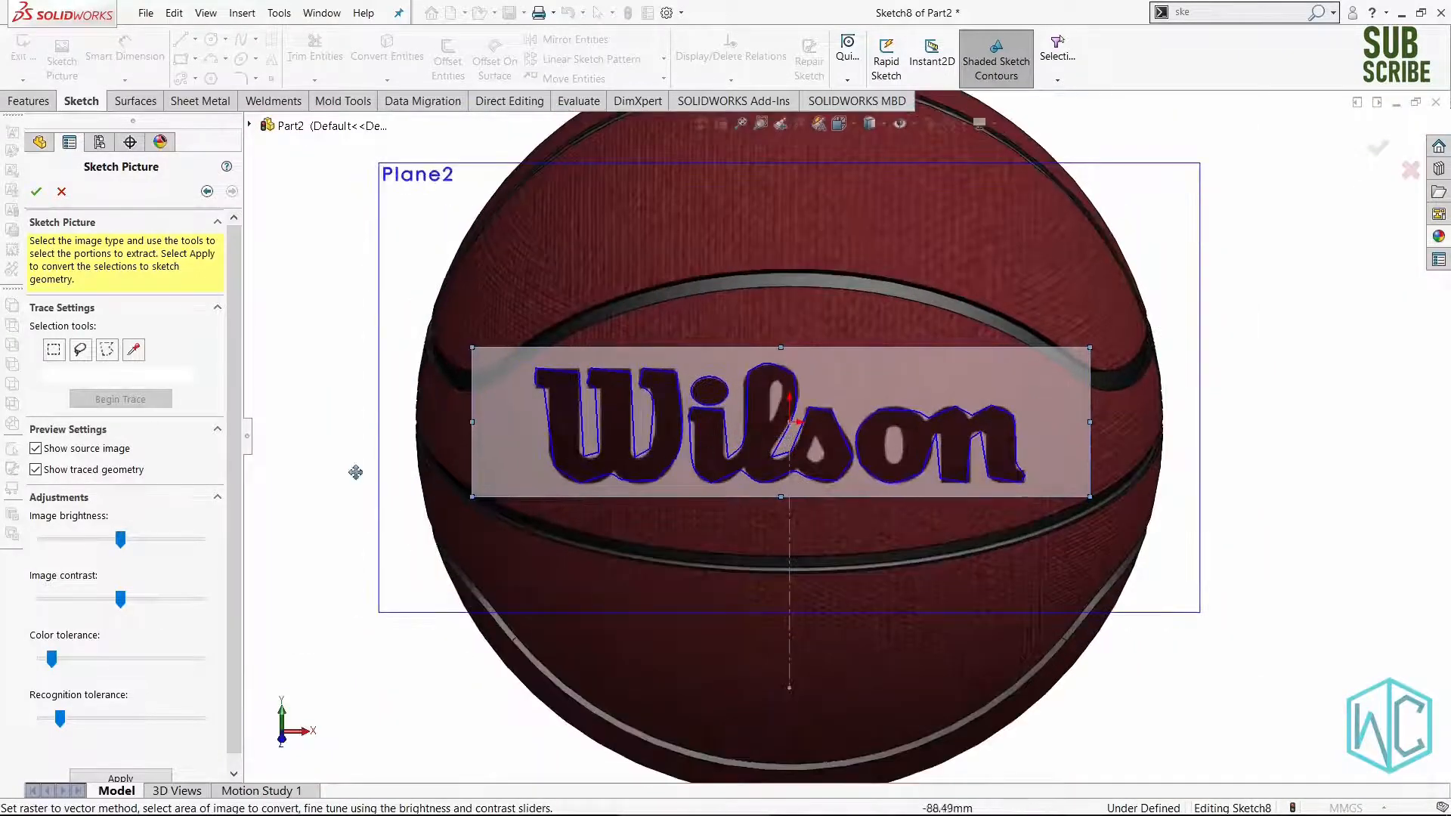
scroll(784, 436, "down", 1)
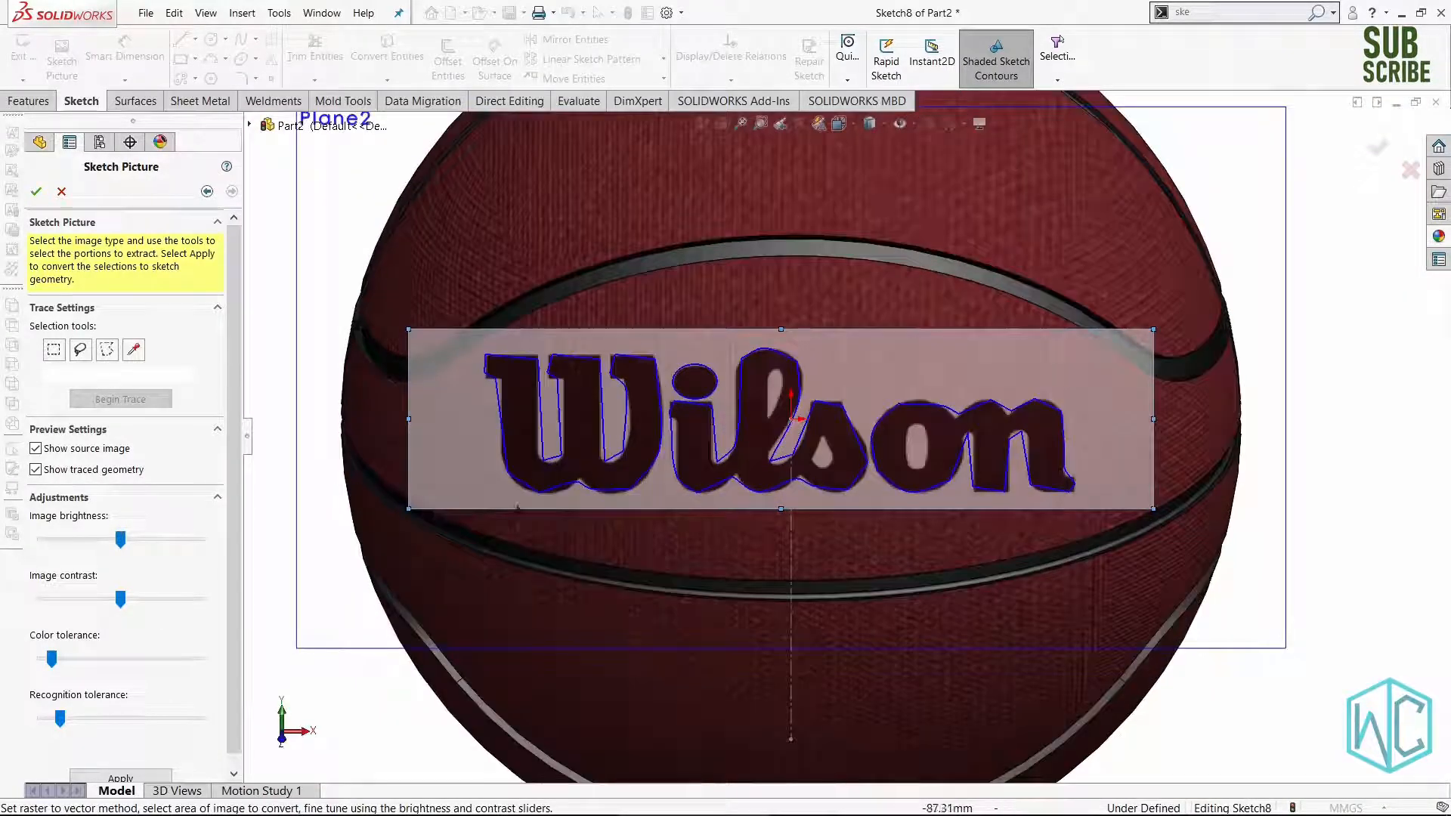
left_click(61, 192)
scroll(751, 582, "up", 2)
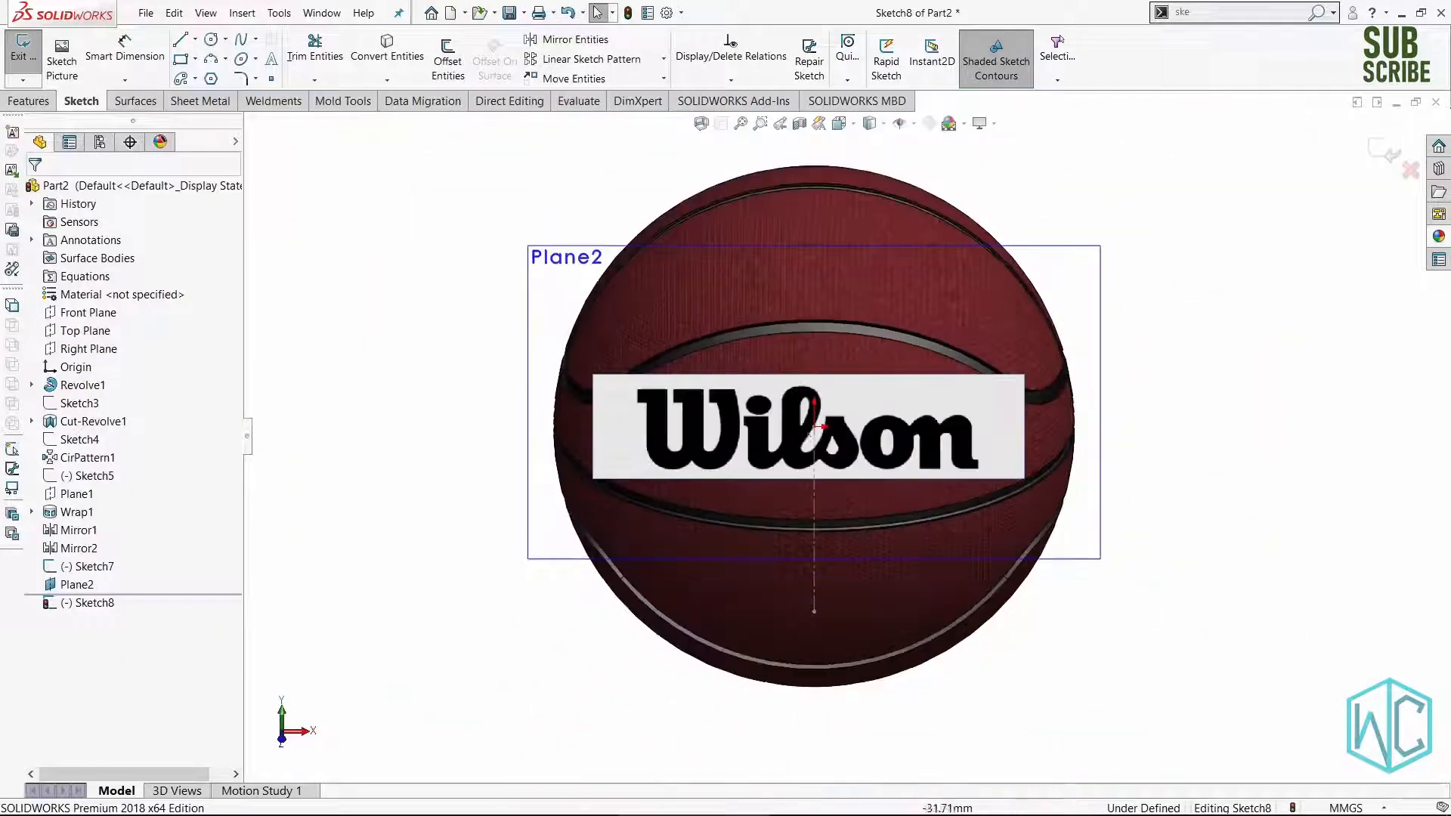
scroll(765, 433, "down", 1)
scroll(763, 432, "down", 2)
scroll(608, 415, "down", 1)
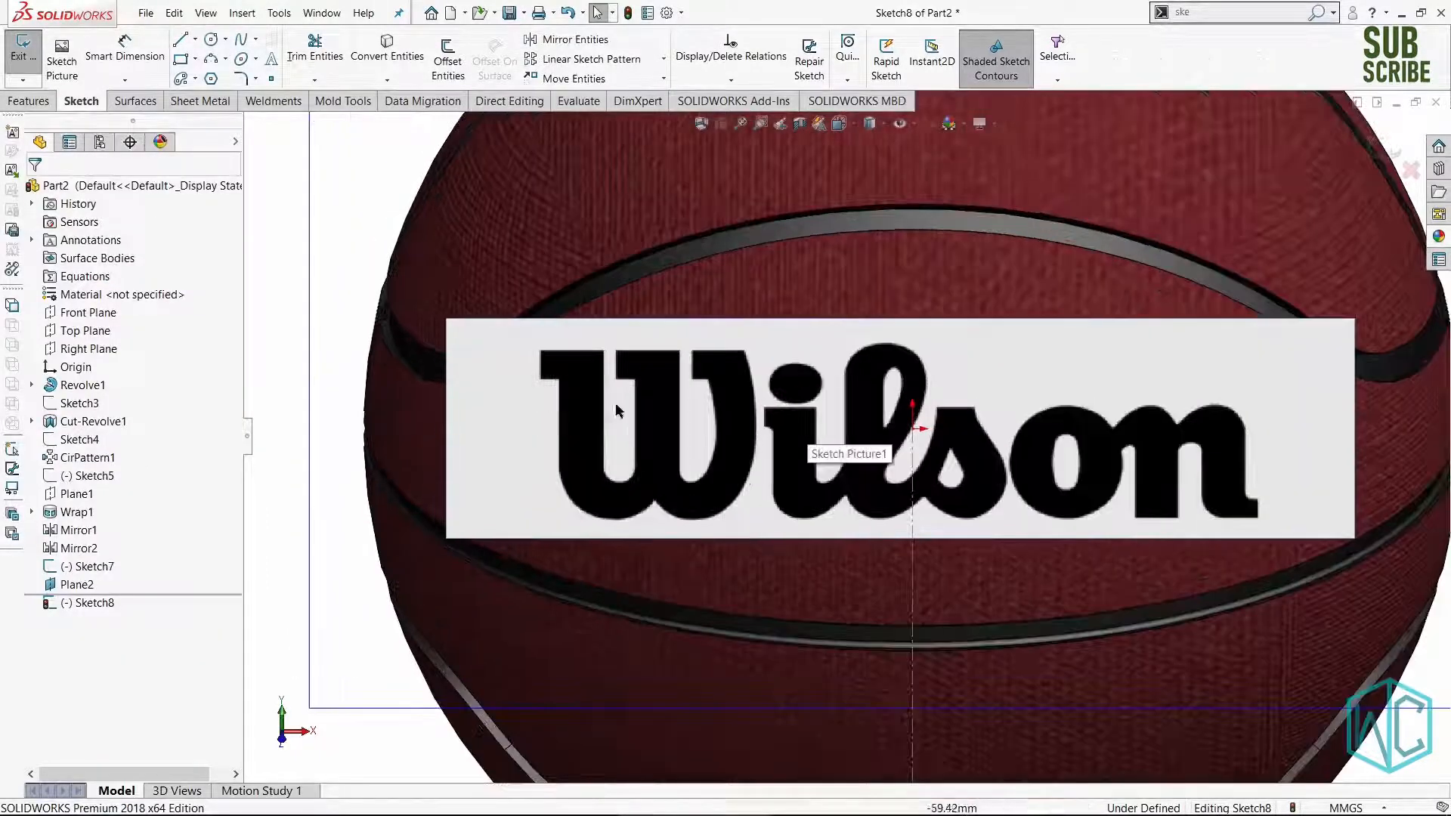
scroll(907, 445, "up", 1)
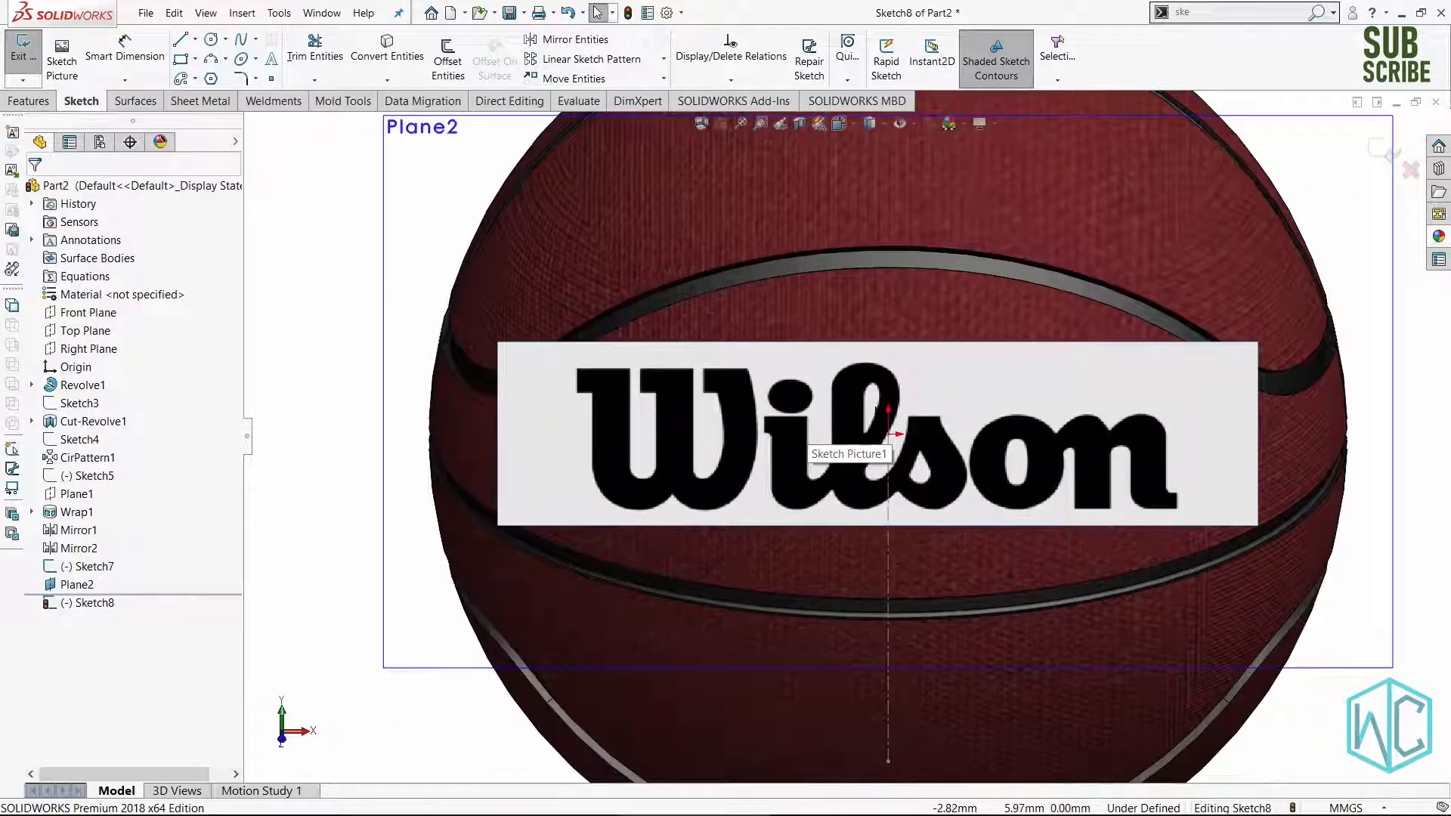
scroll(883, 404, "down", 1)
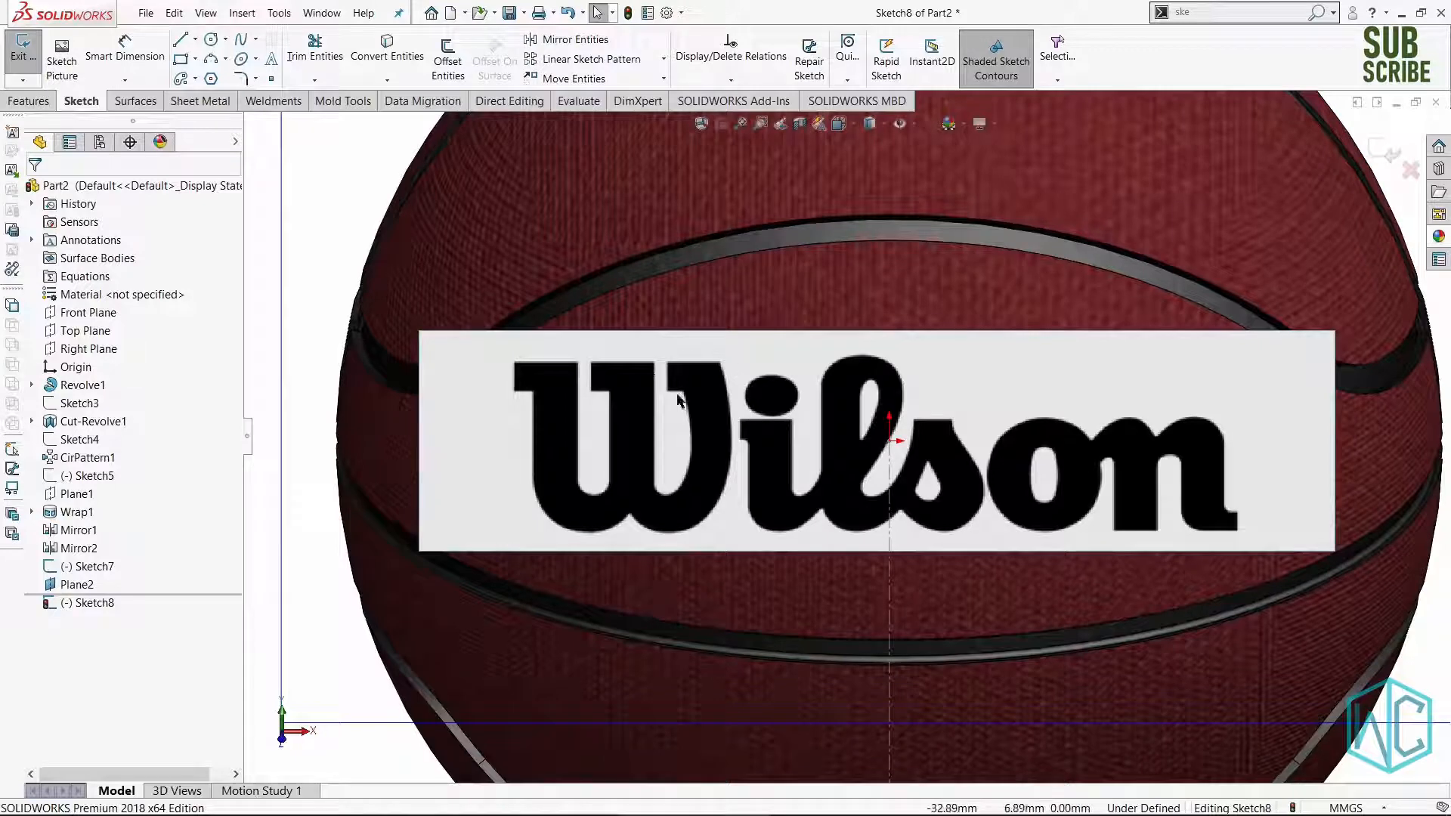
scroll(707, 513, "up", 2)
scroll(752, 423, "down", 2)
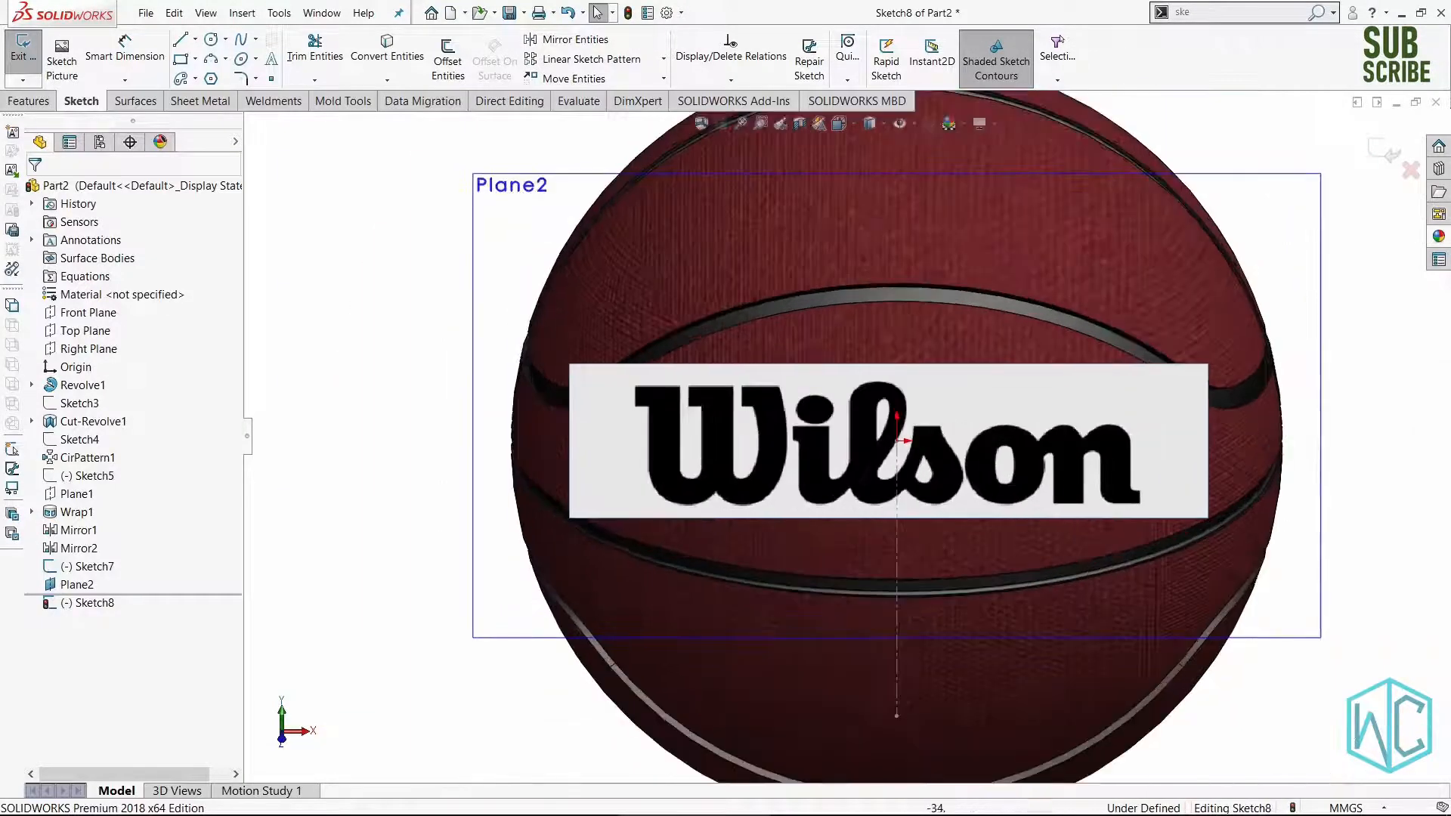
Trace the W's first stem and serif with connected lines, about 19 mm up the outer edge and 11.5 mm across the top.
right_click_drag(349, 455, 257, 459)
scroll(647, 434, "down", 3)
scroll(597, 420, "down", 2)
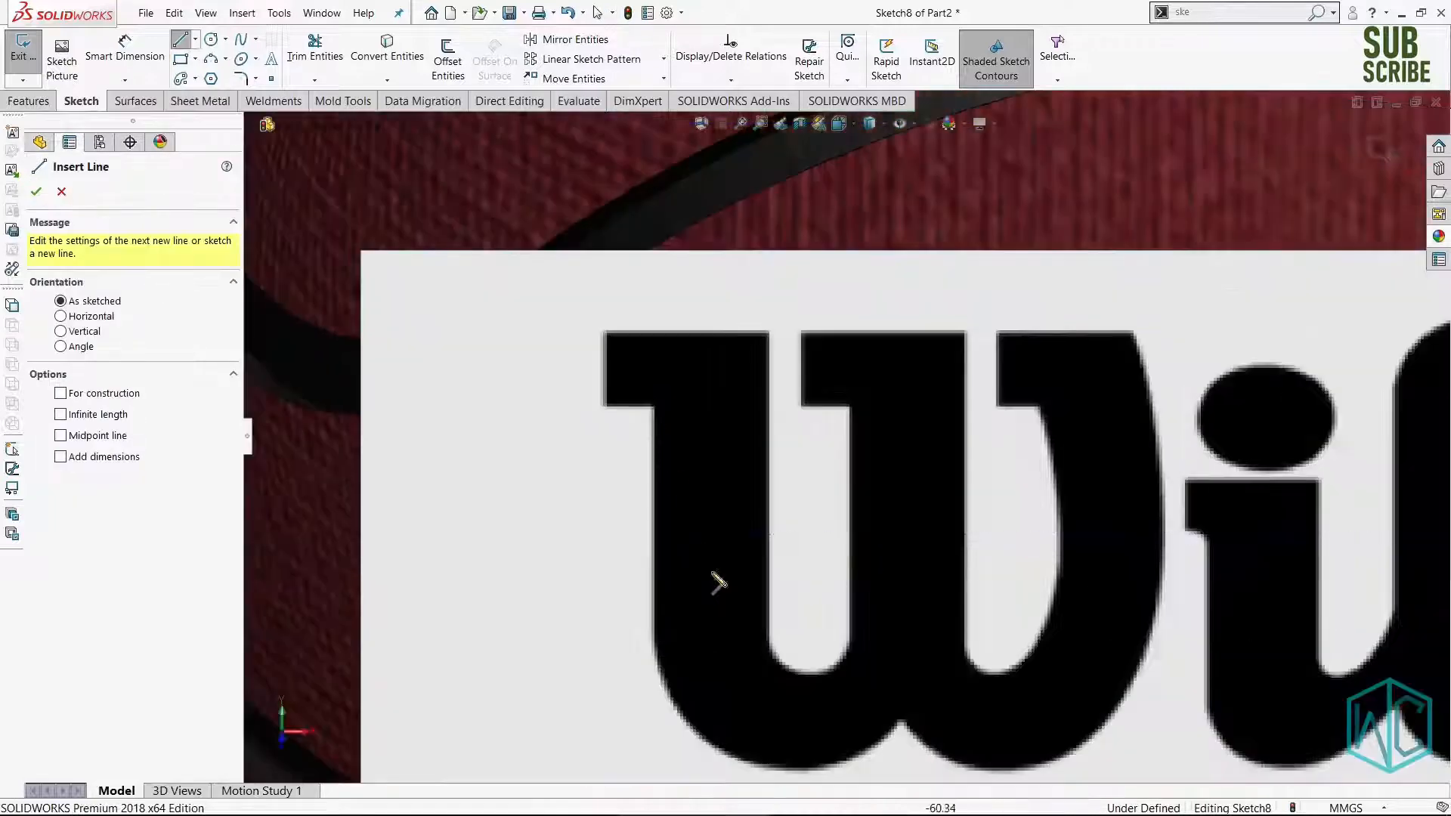
left_click(654, 648)
left_click(654, 409)
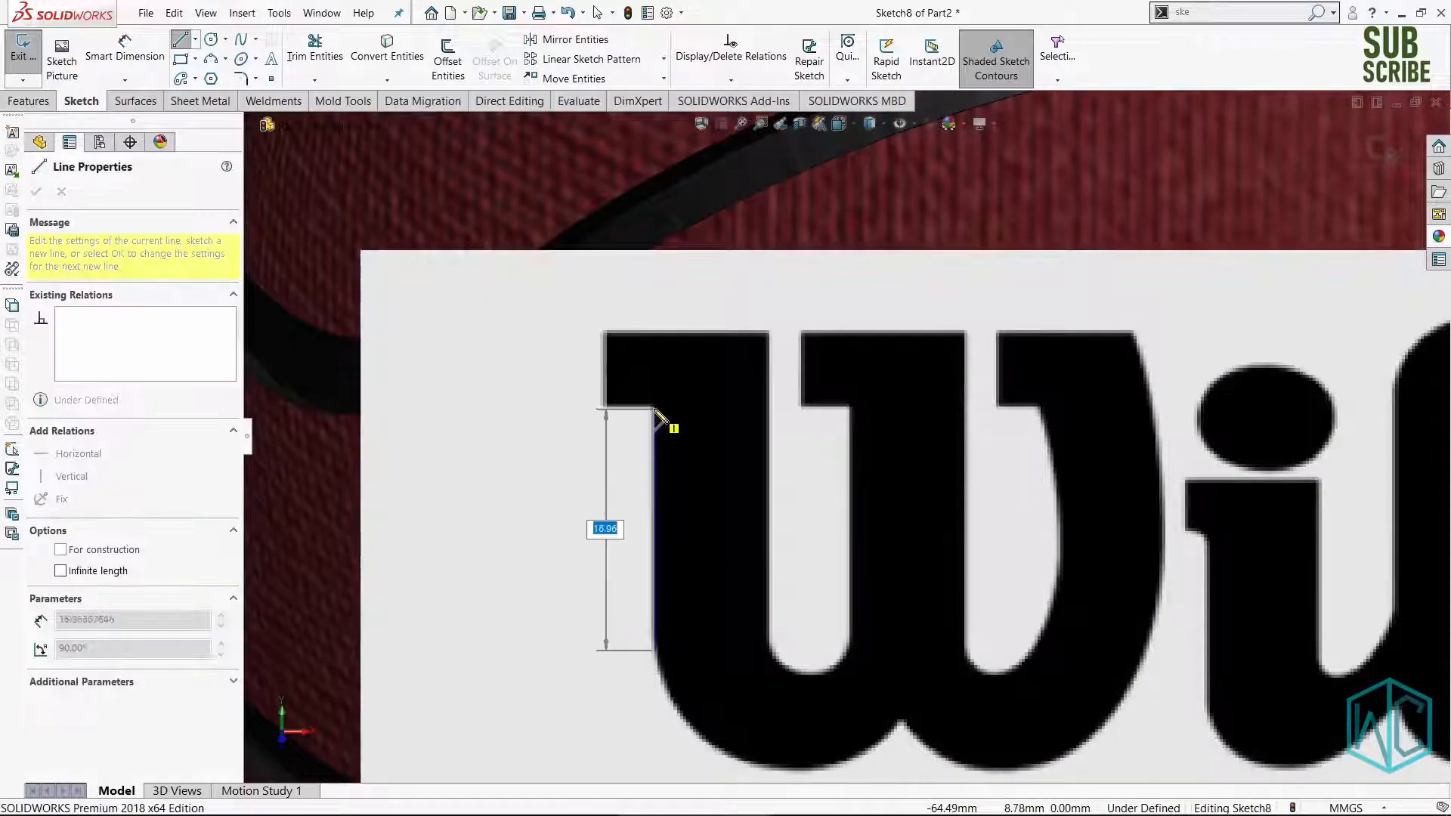
left_click(604, 408)
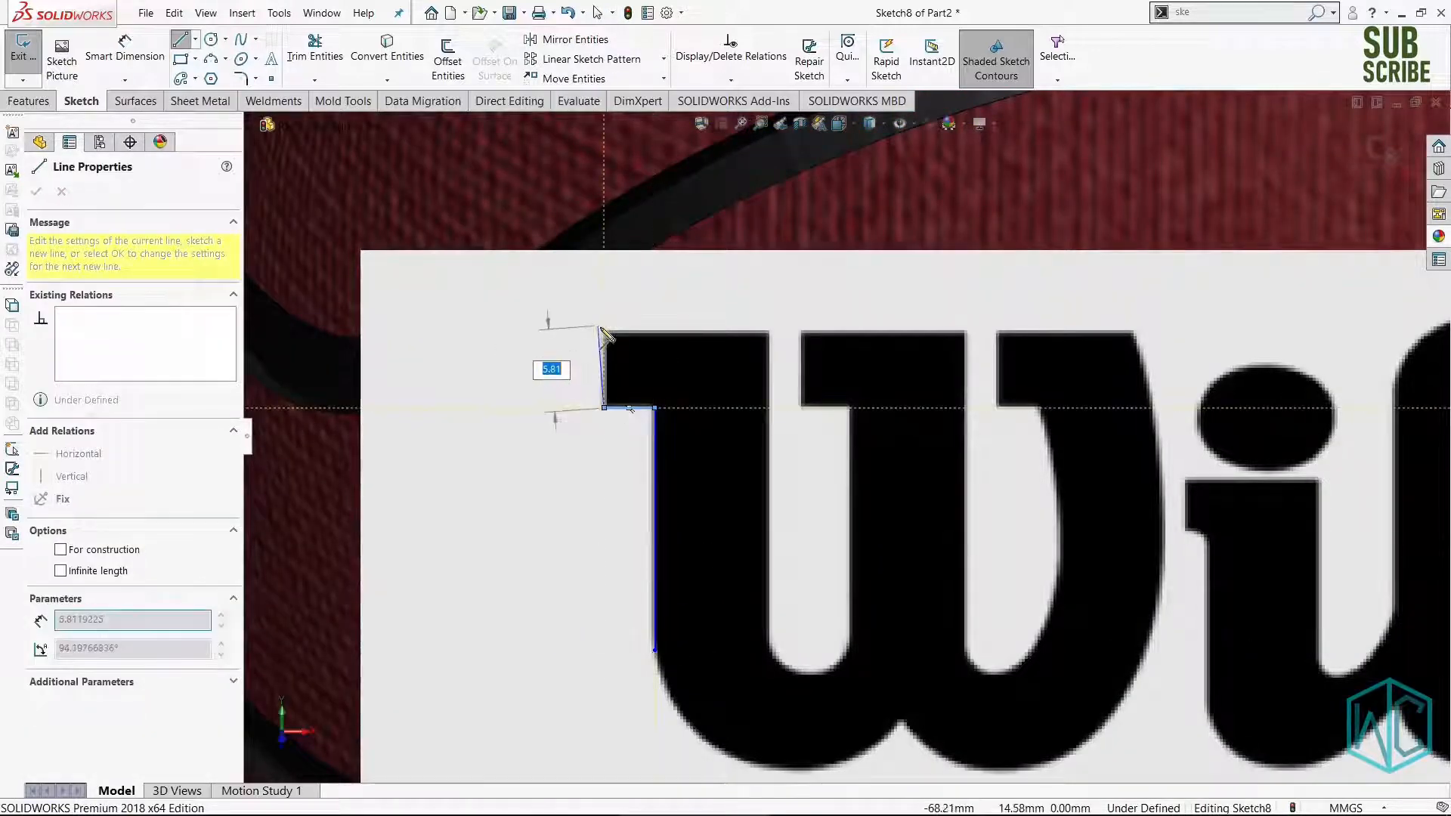
left_click(604, 328)
left_click(767, 328)
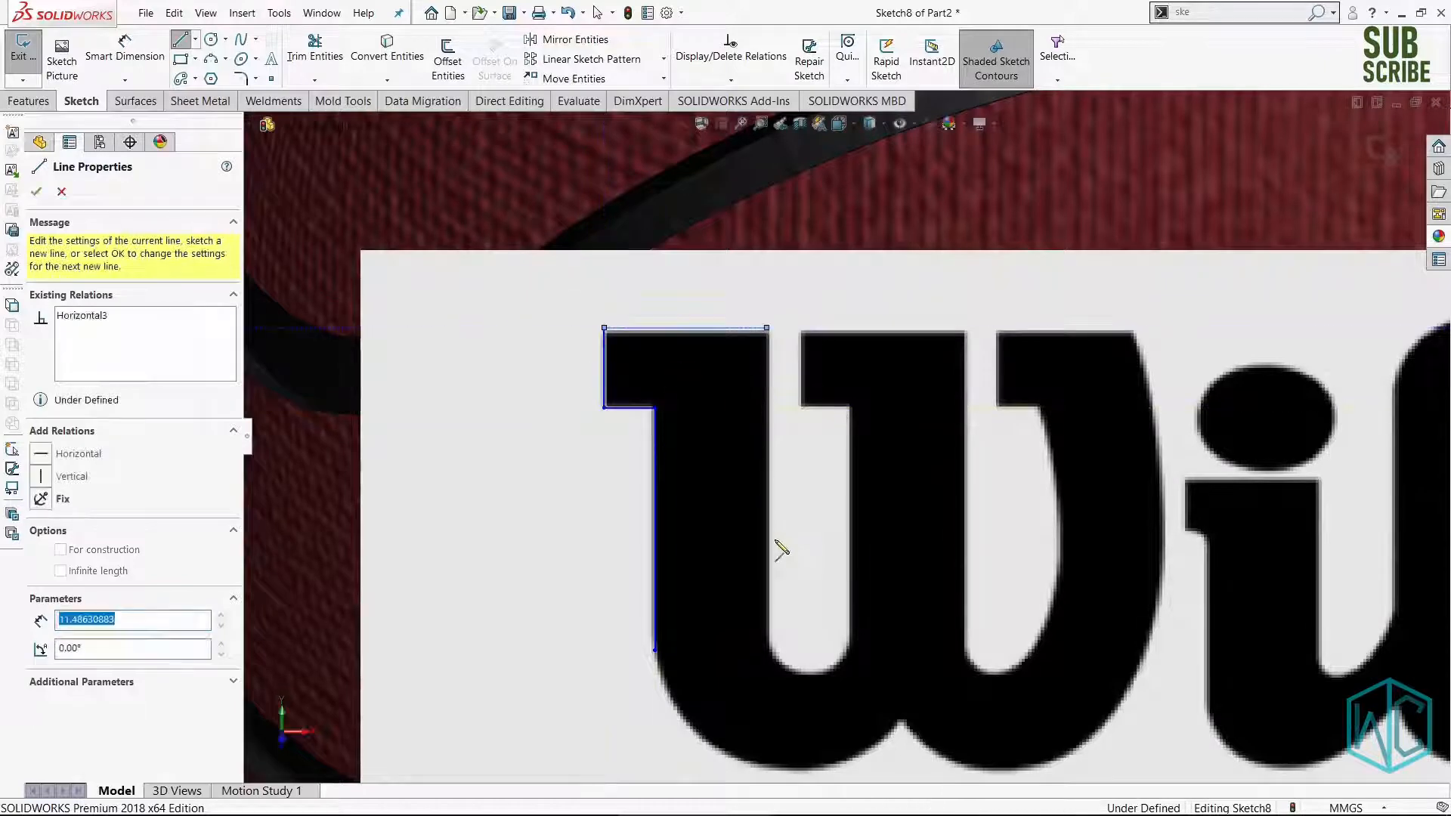
left_click(769, 638)
key("Escape")
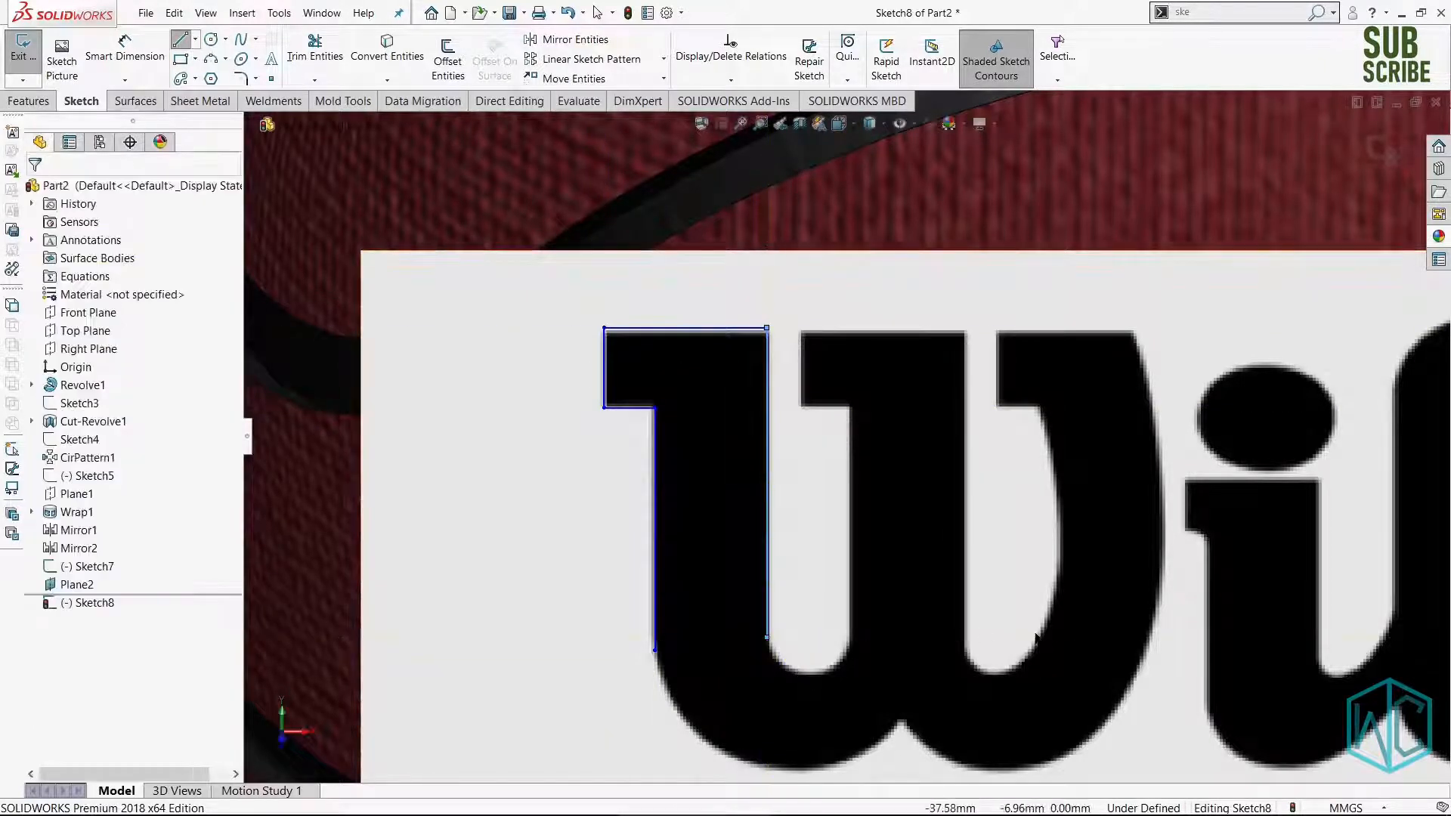
Trace the W's middle stem with connected lines, including a serif about 3.8 mm deep and 5.6 mm tall, open at the bottom.
right_click_drag(1035, 634, 949, 635)
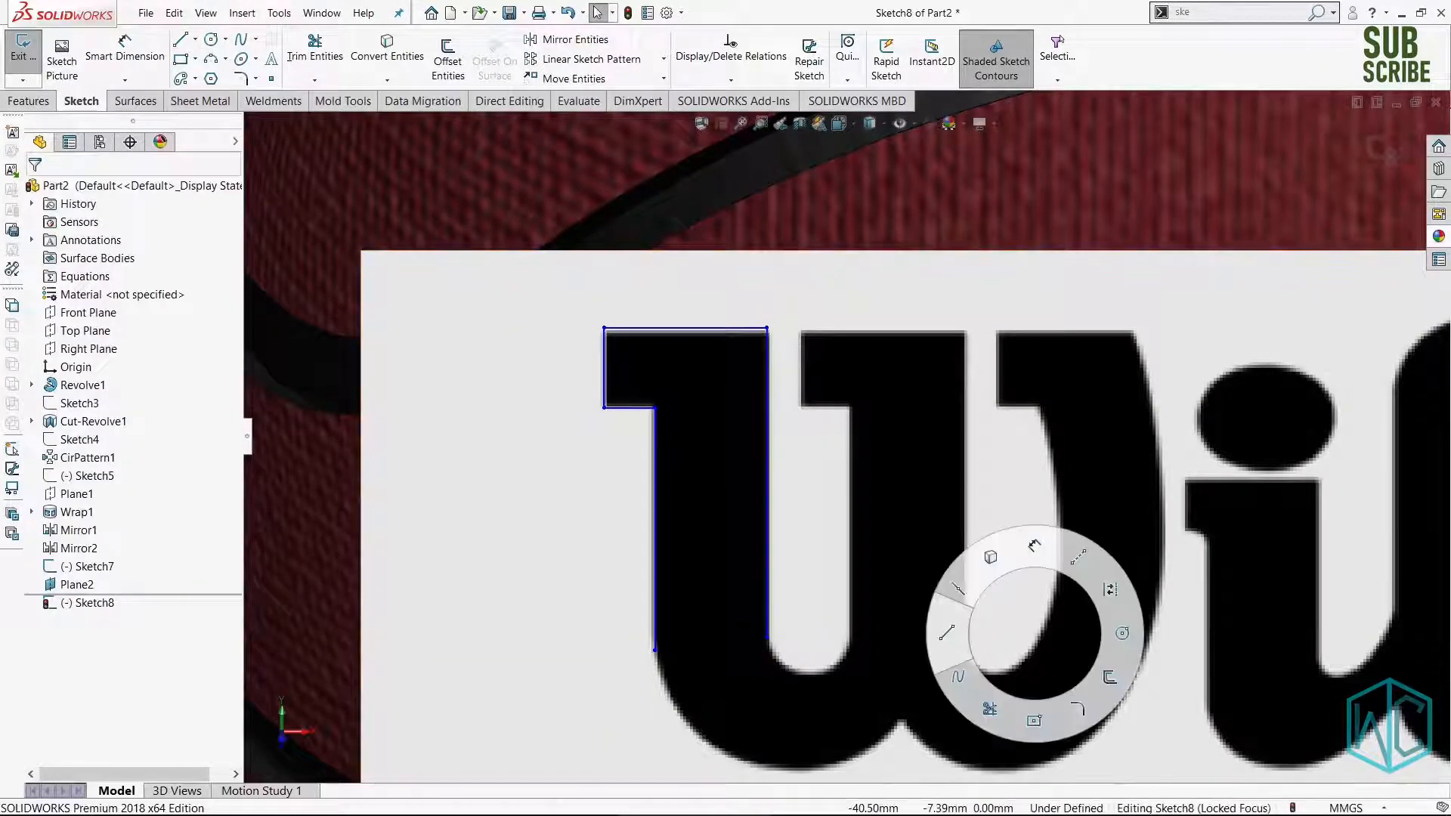
left_click(850, 638)
left_click(851, 408)
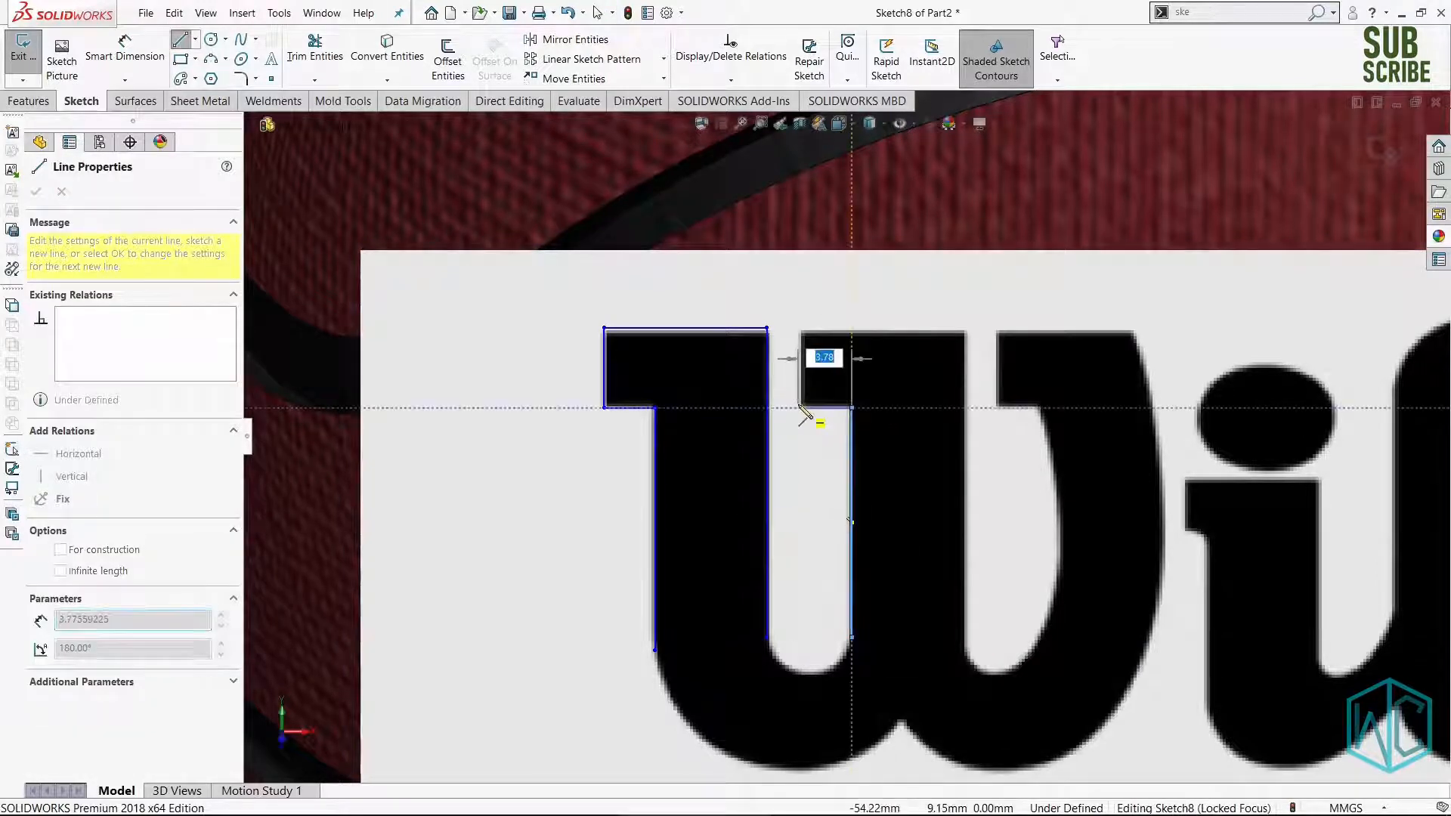
left_click(797, 408)
left_click(797, 327)
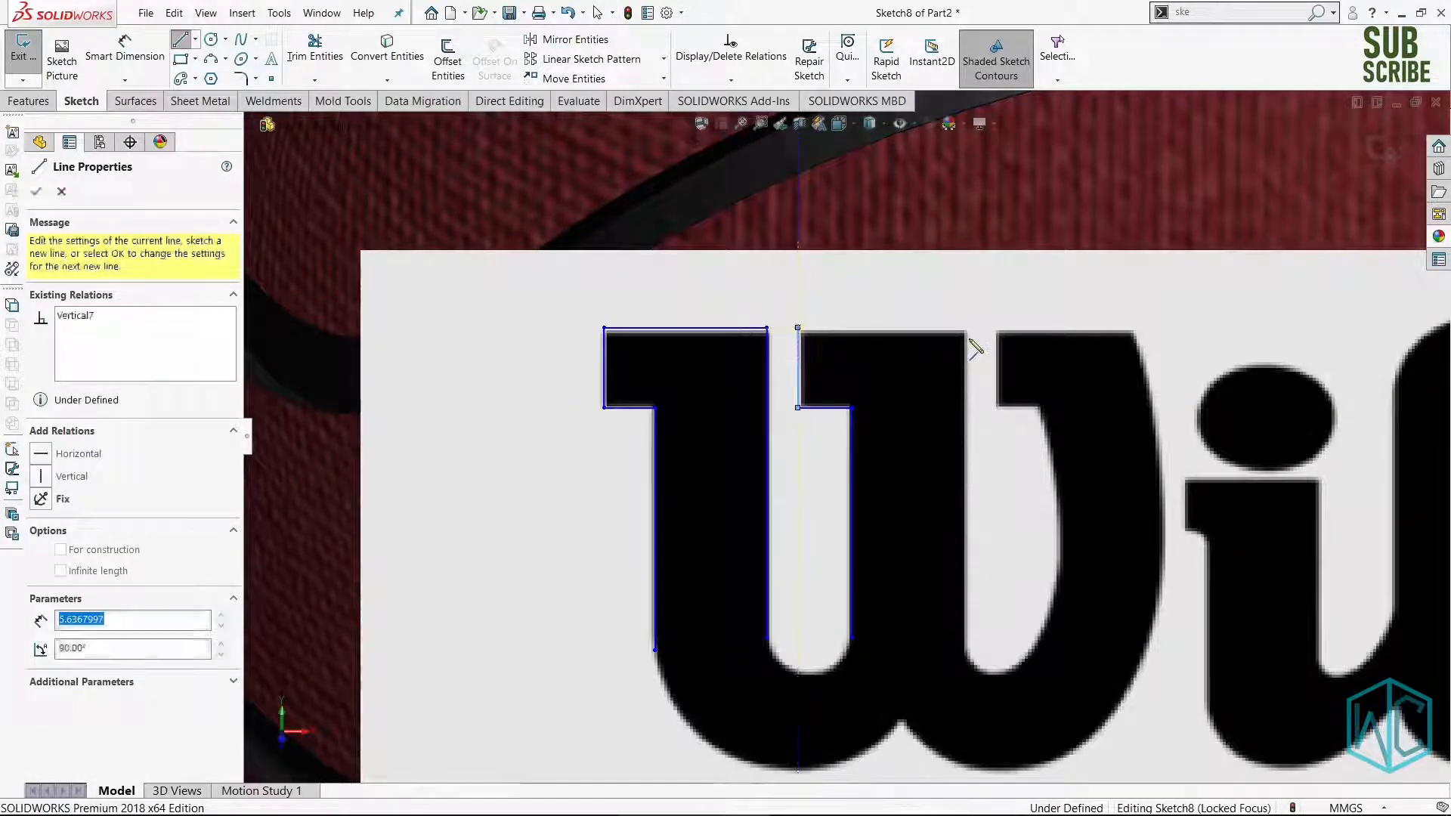
left_click(967, 327)
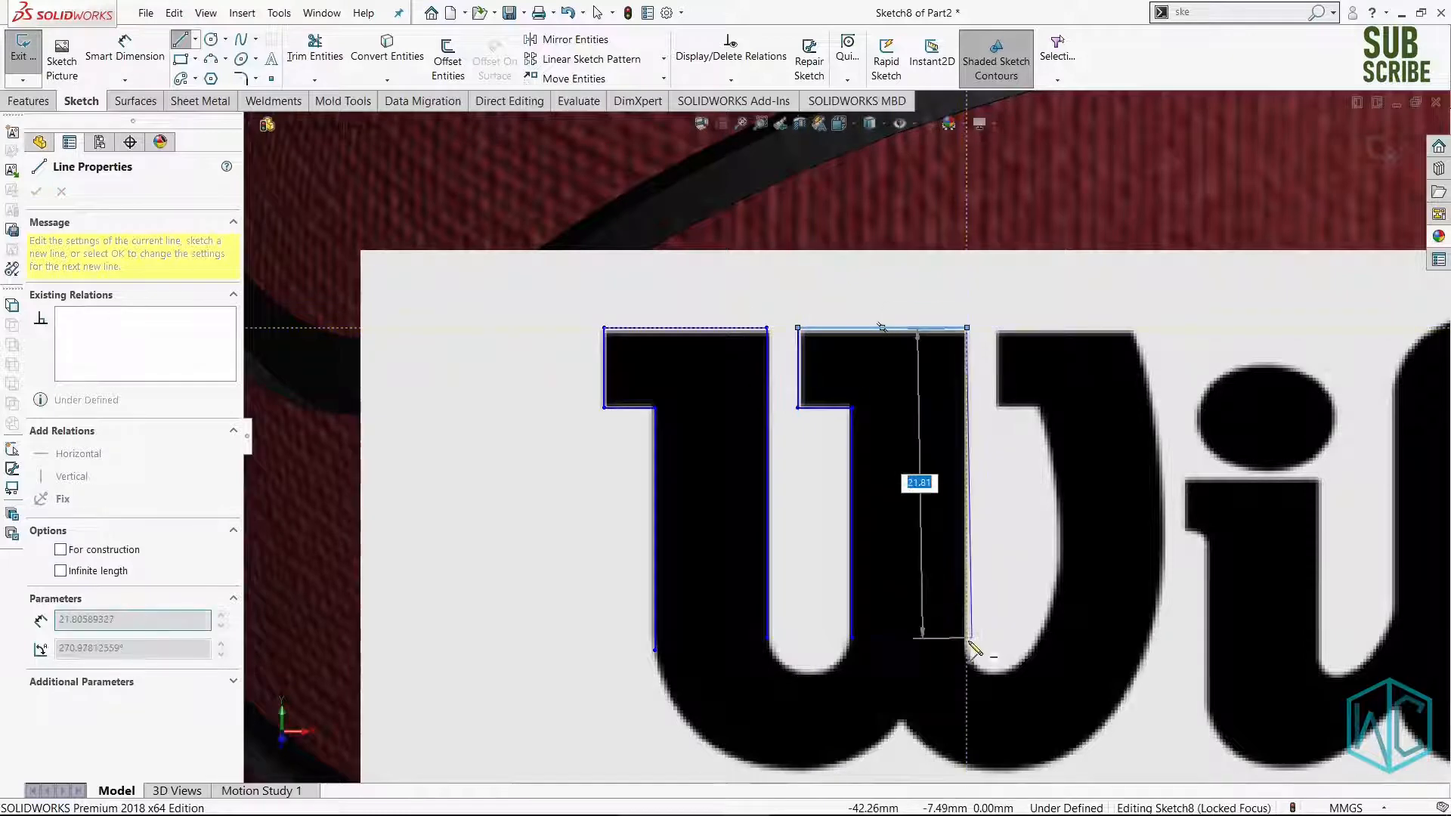
left_click(967, 638)
key("Escape")
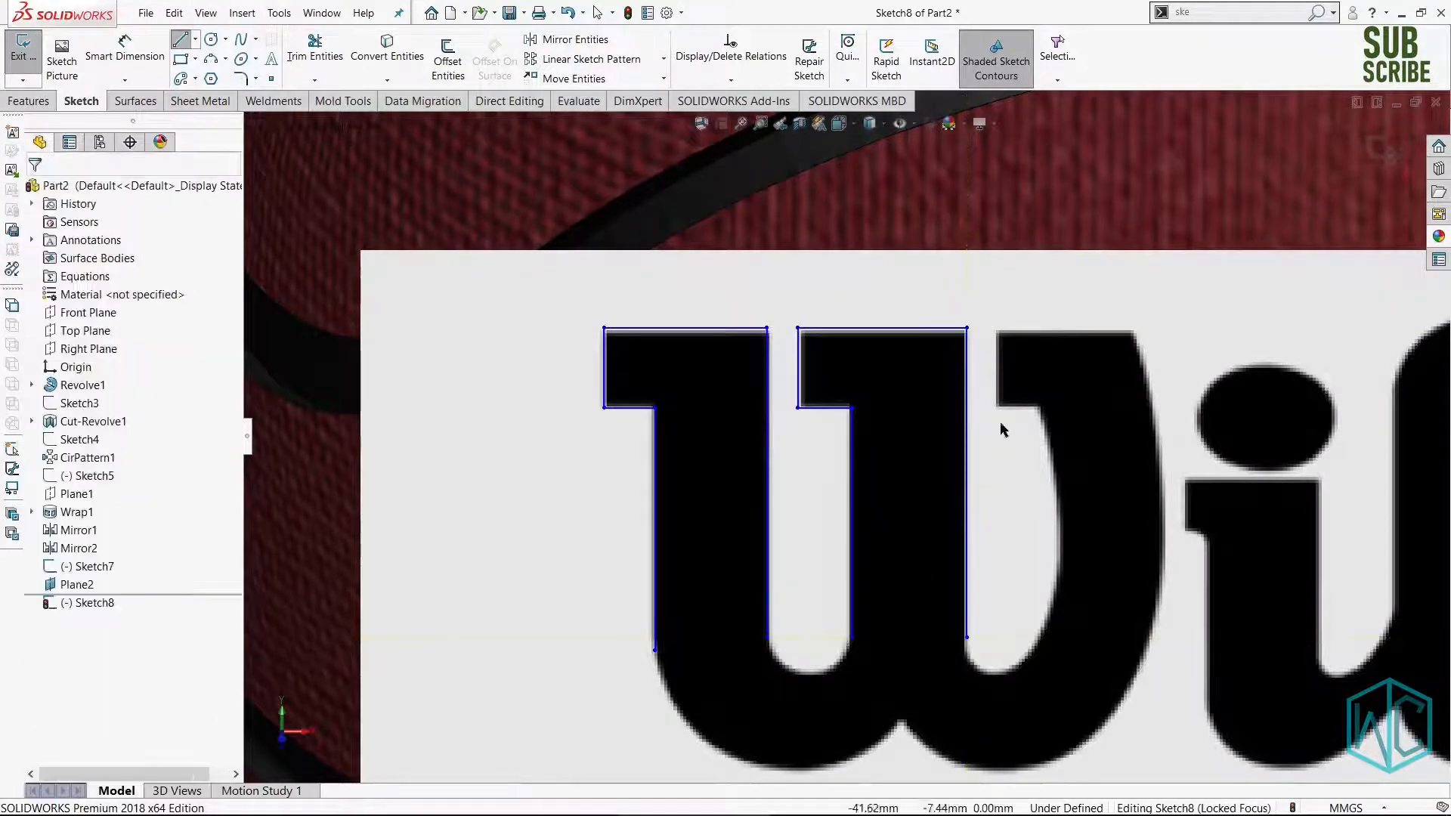
Trace the serif and top edge of the W's last arm with connected lines, about 3.1 mm along the underside and 9.5 mm across the top.
scroll(1000, 422, "down", 2)
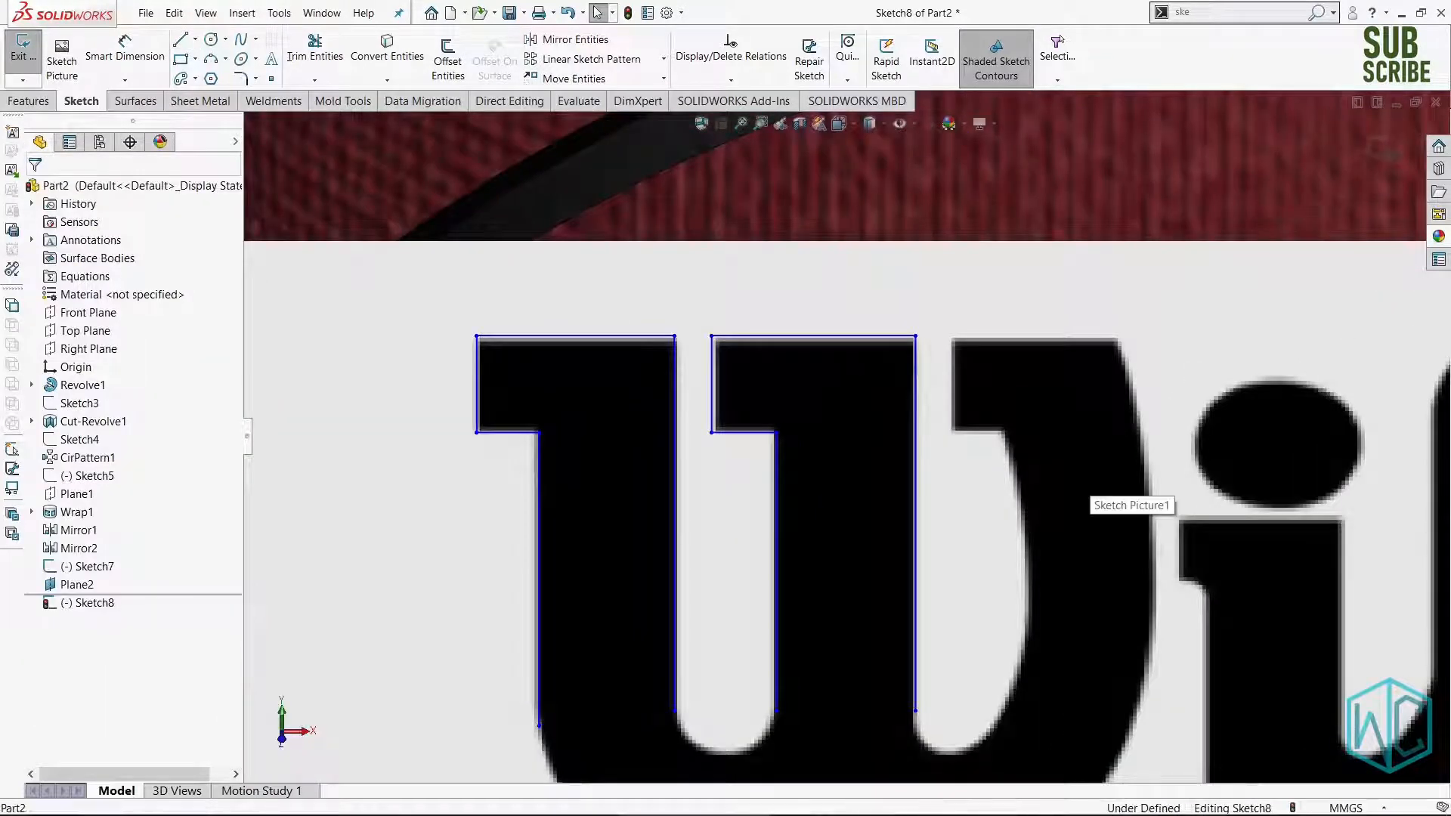
right_click_drag(1091, 480, 984, 487)
left_click(1002, 432)
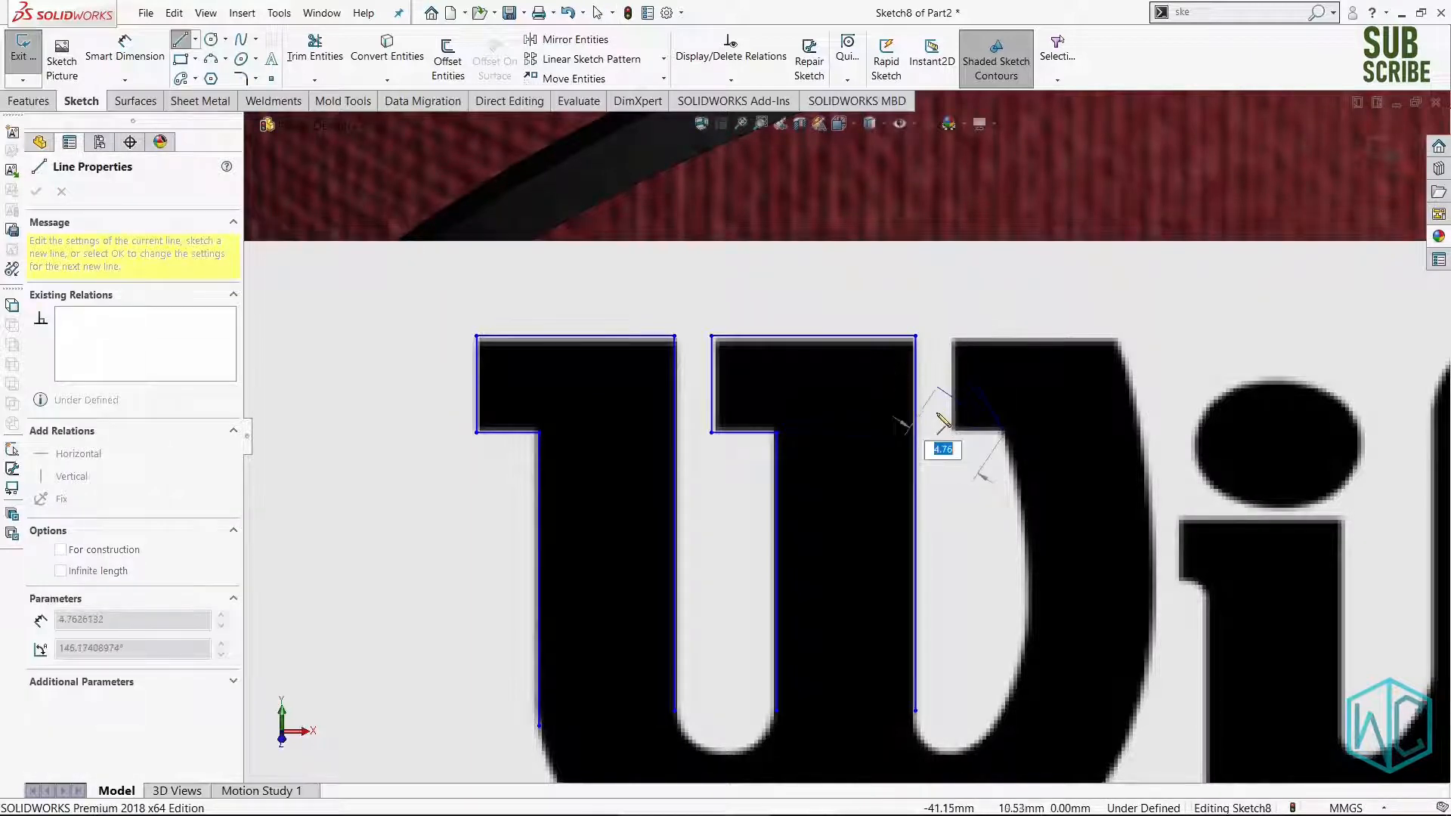
left_click(953, 432)
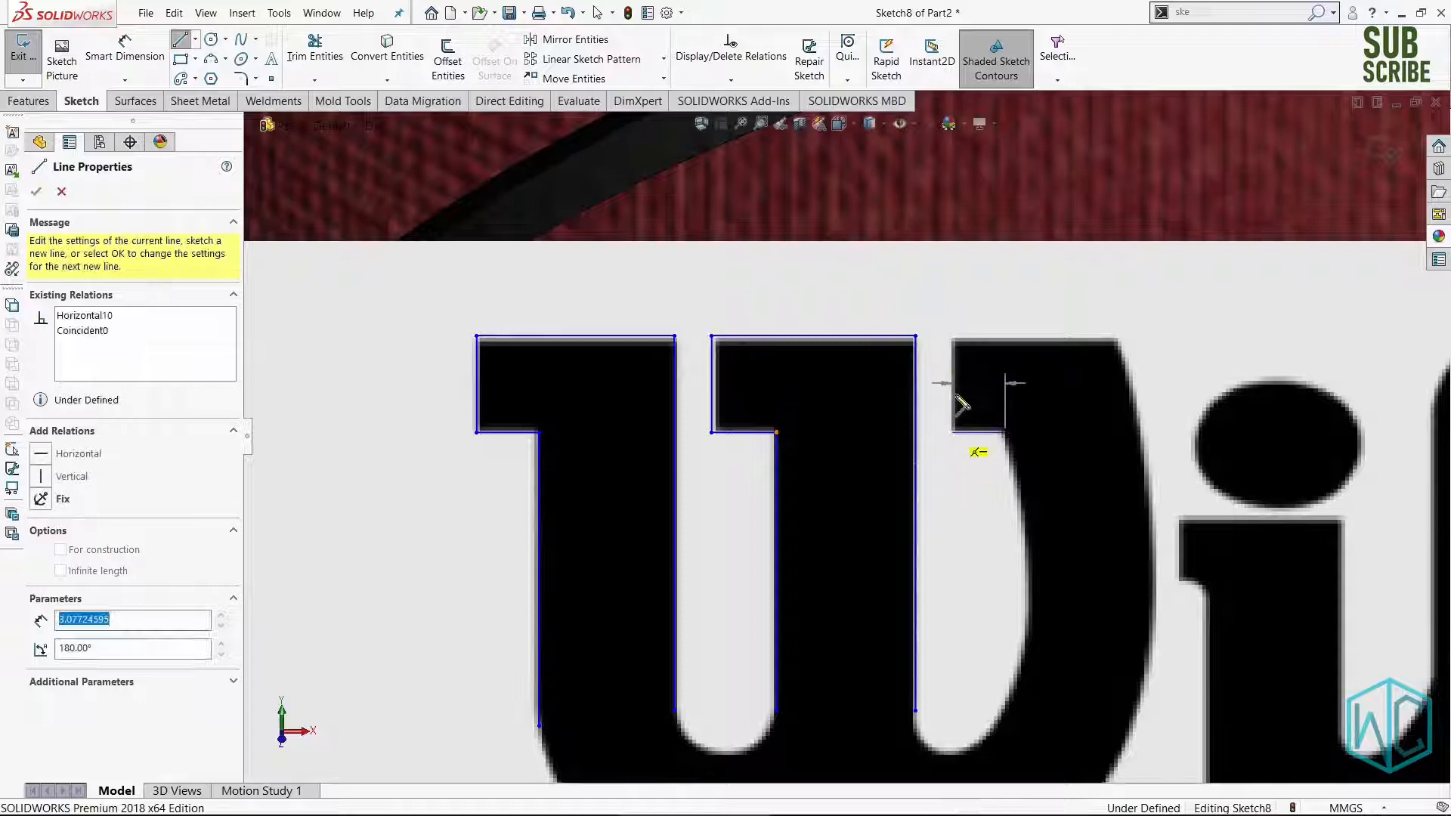
left_click(952, 342)
left_click(1120, 344)
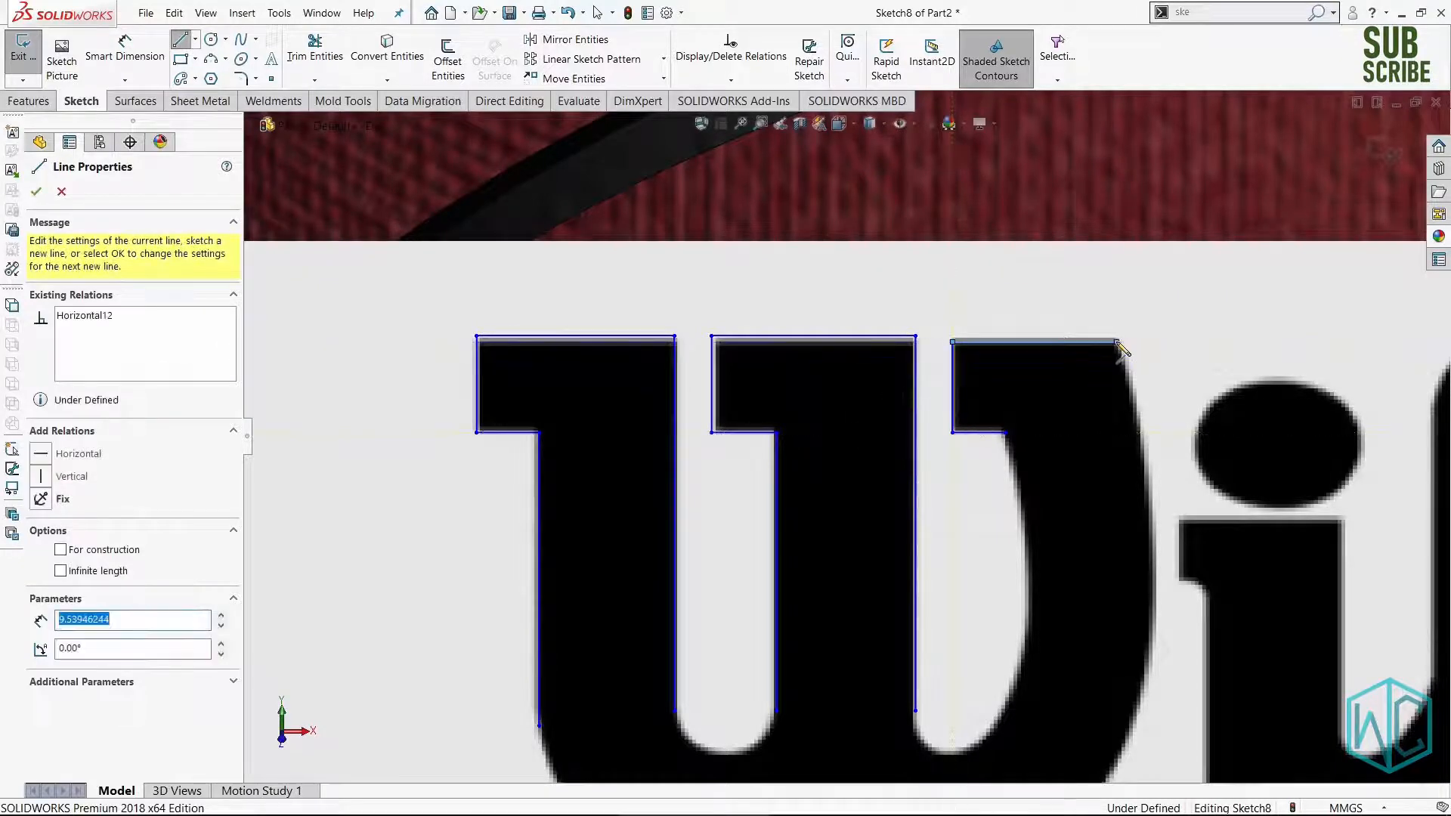
key("Escape")
scroll(851, 434, "up", 3)
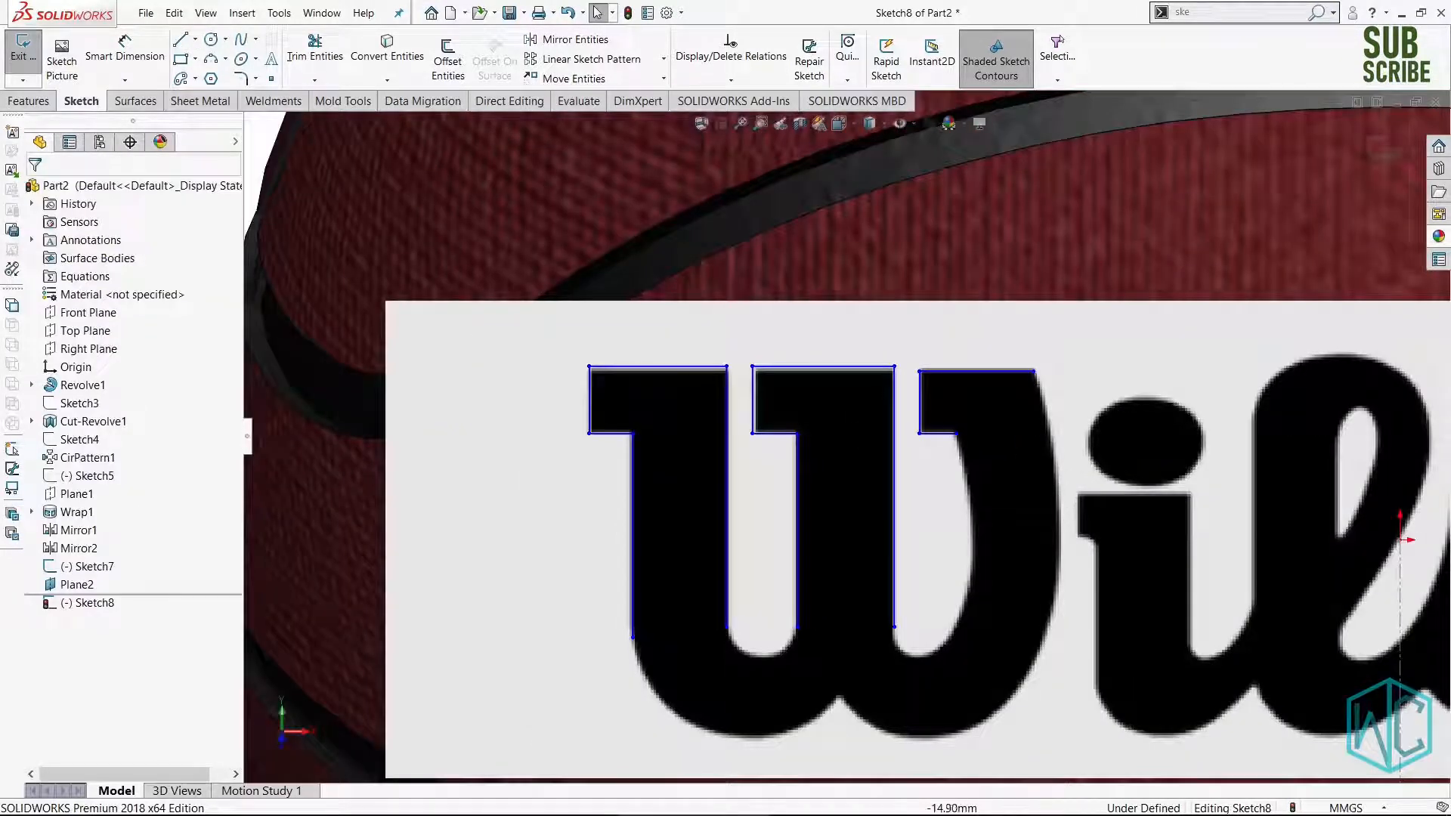
scroll(1043, 521, "down", 5)
scroll(982, 555, "up", 5)
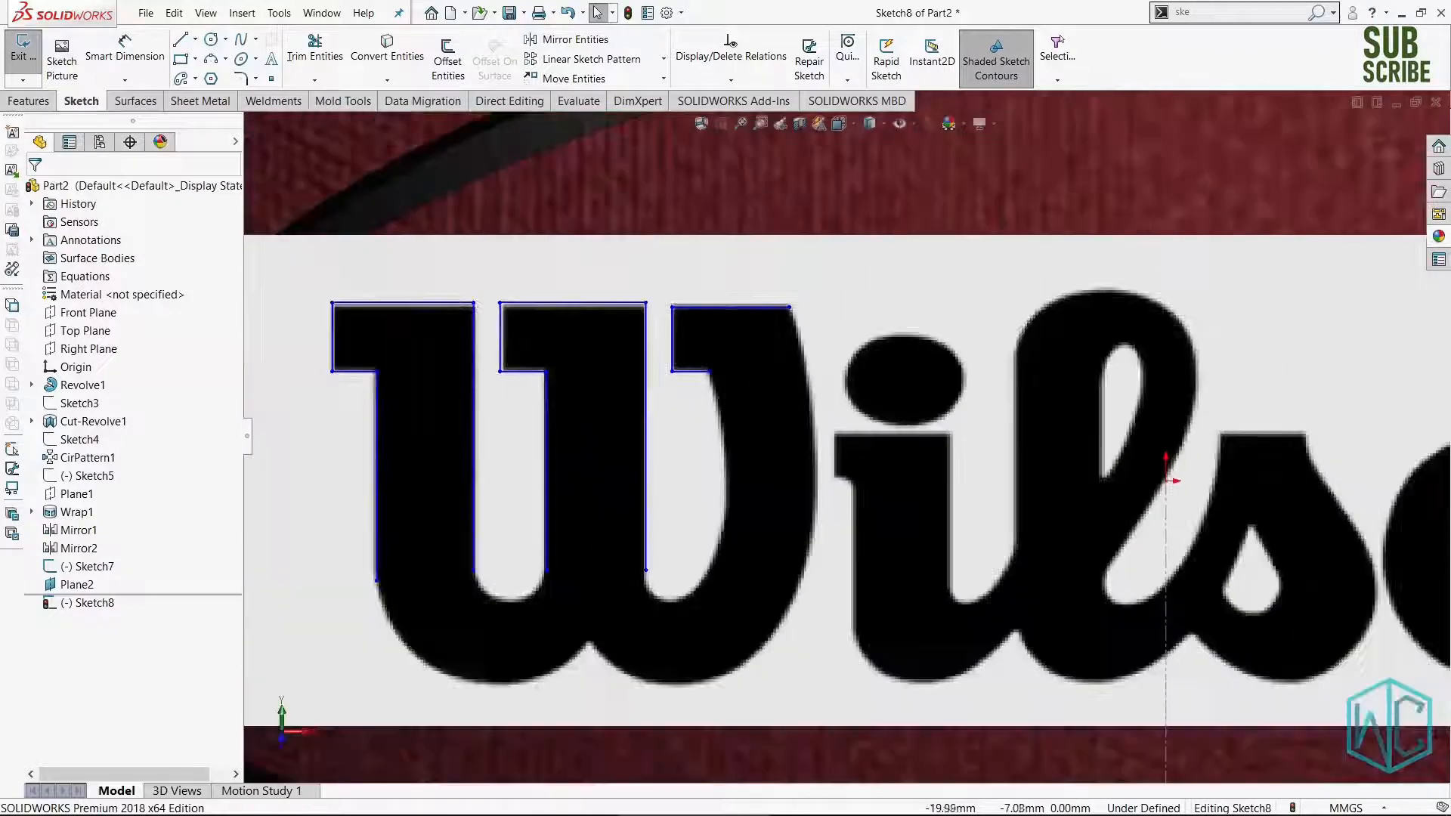
Trace the i's stem and serif with connected lines, starting about 13 mm up the left edge and leaving the bottom open.
scroll(901, 589, "down", 3)
right_click_drag(987, 597, 907, 607)
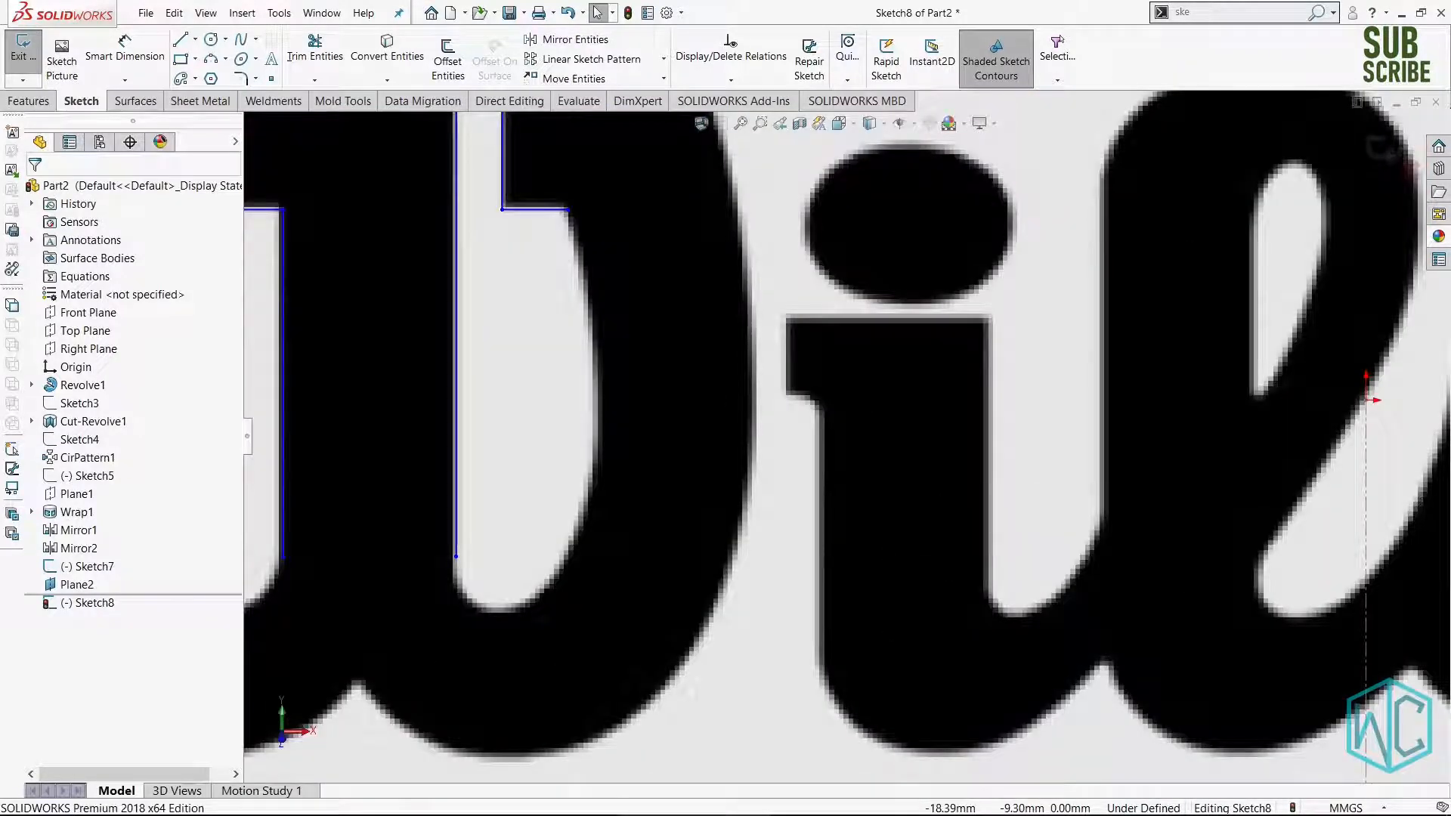
left_click(818, 672)
left_click(822, 394)
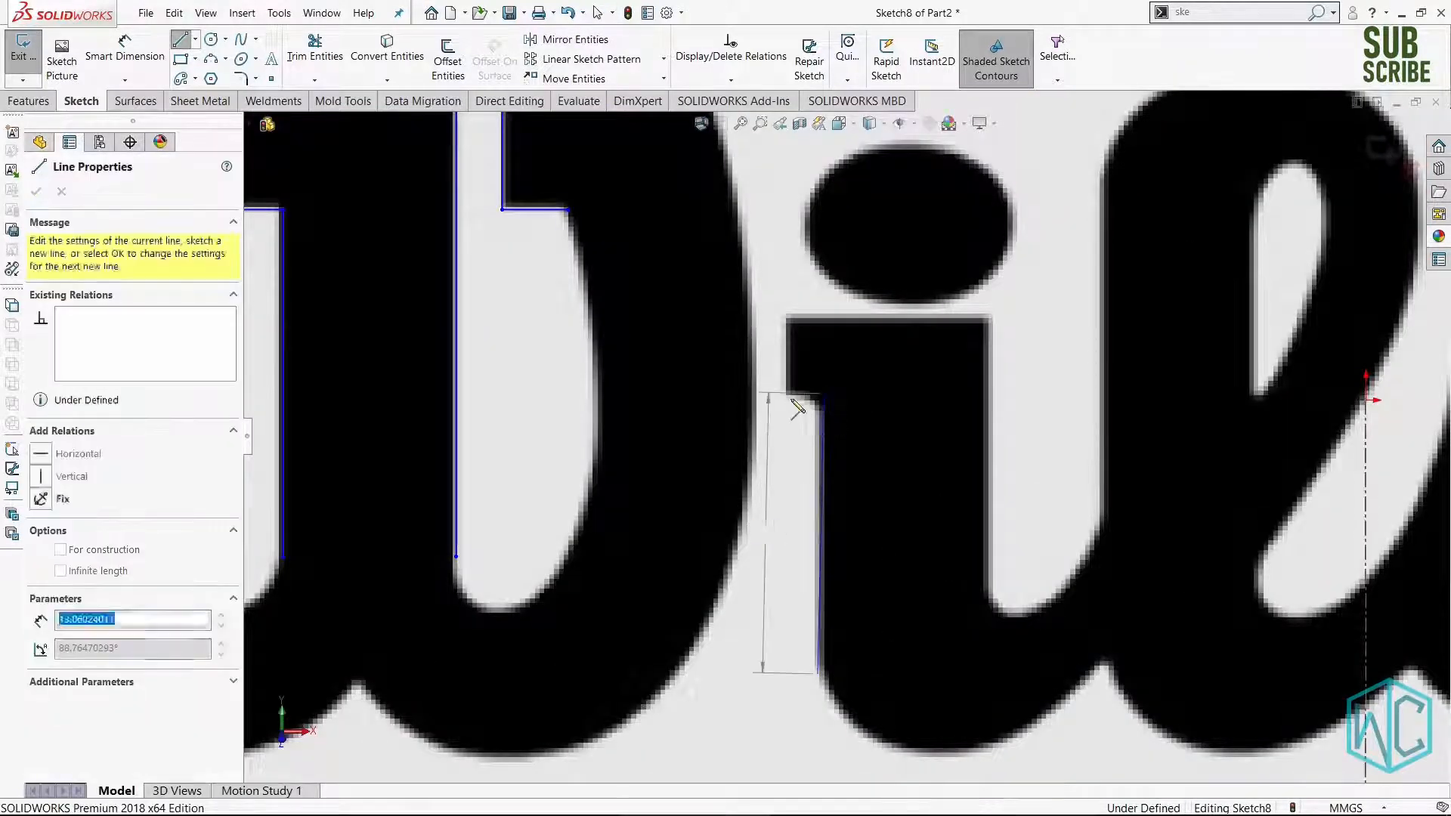
left_click(782, 393)
left_click(783, 316)
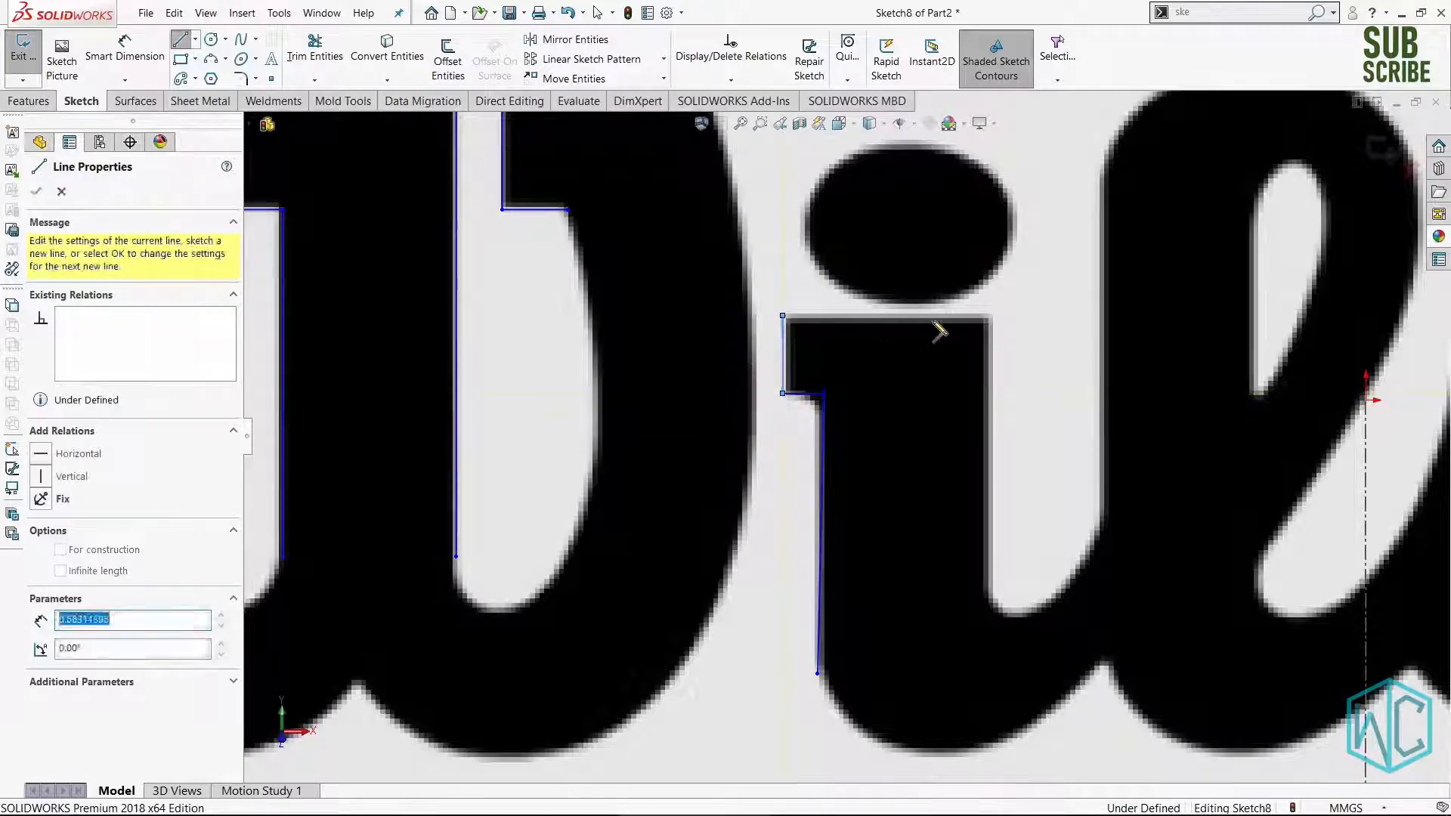
left_click(989, 316)
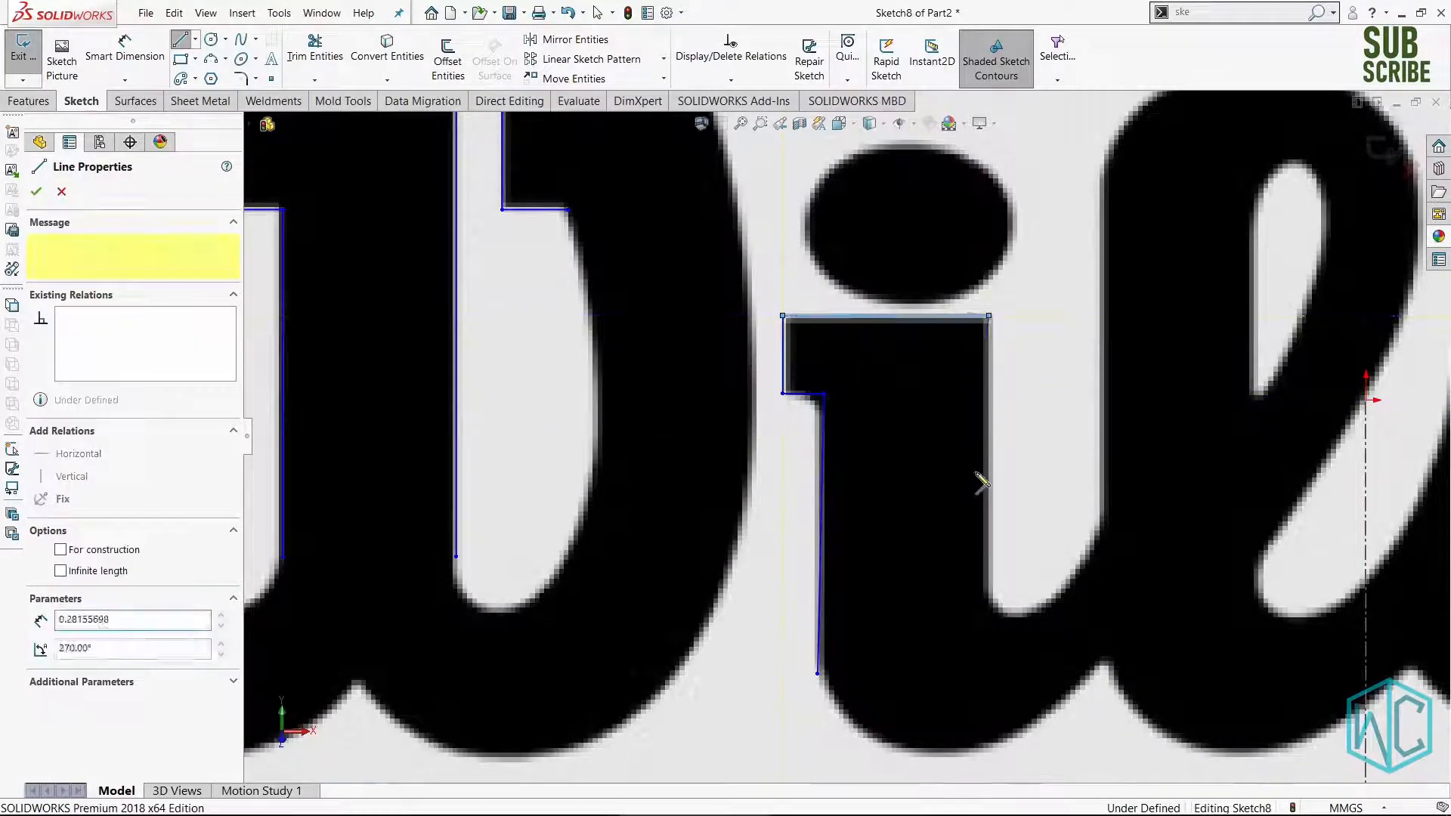
left_click(990, 582)
key("Escape")
Trace the straight outer left edge of the l with a single line.
scroll(998, 396, "up", 2)
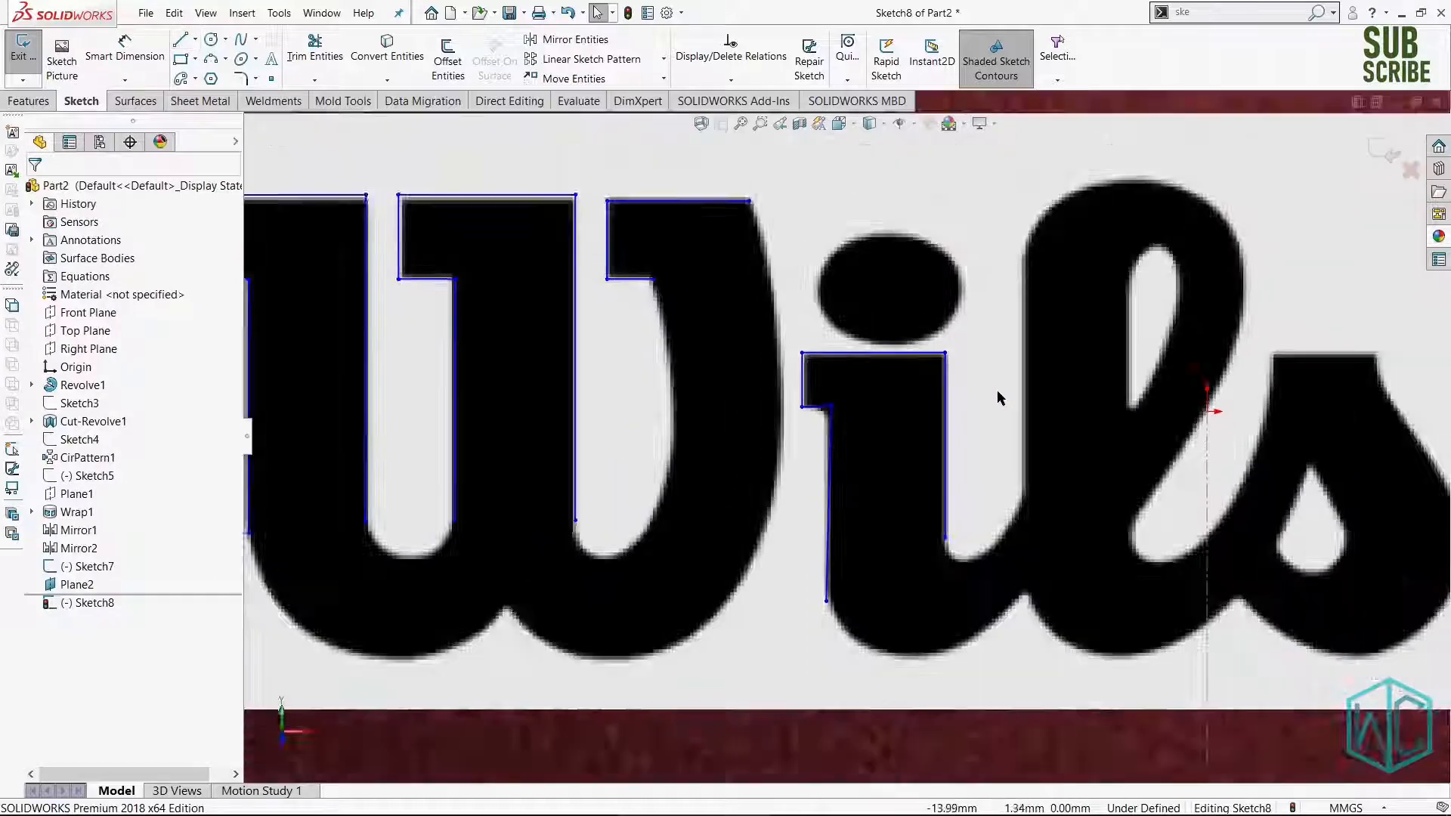
scroll(999, 392, "down", 2)
right_click_drag(1109, 523, 1020, 537)
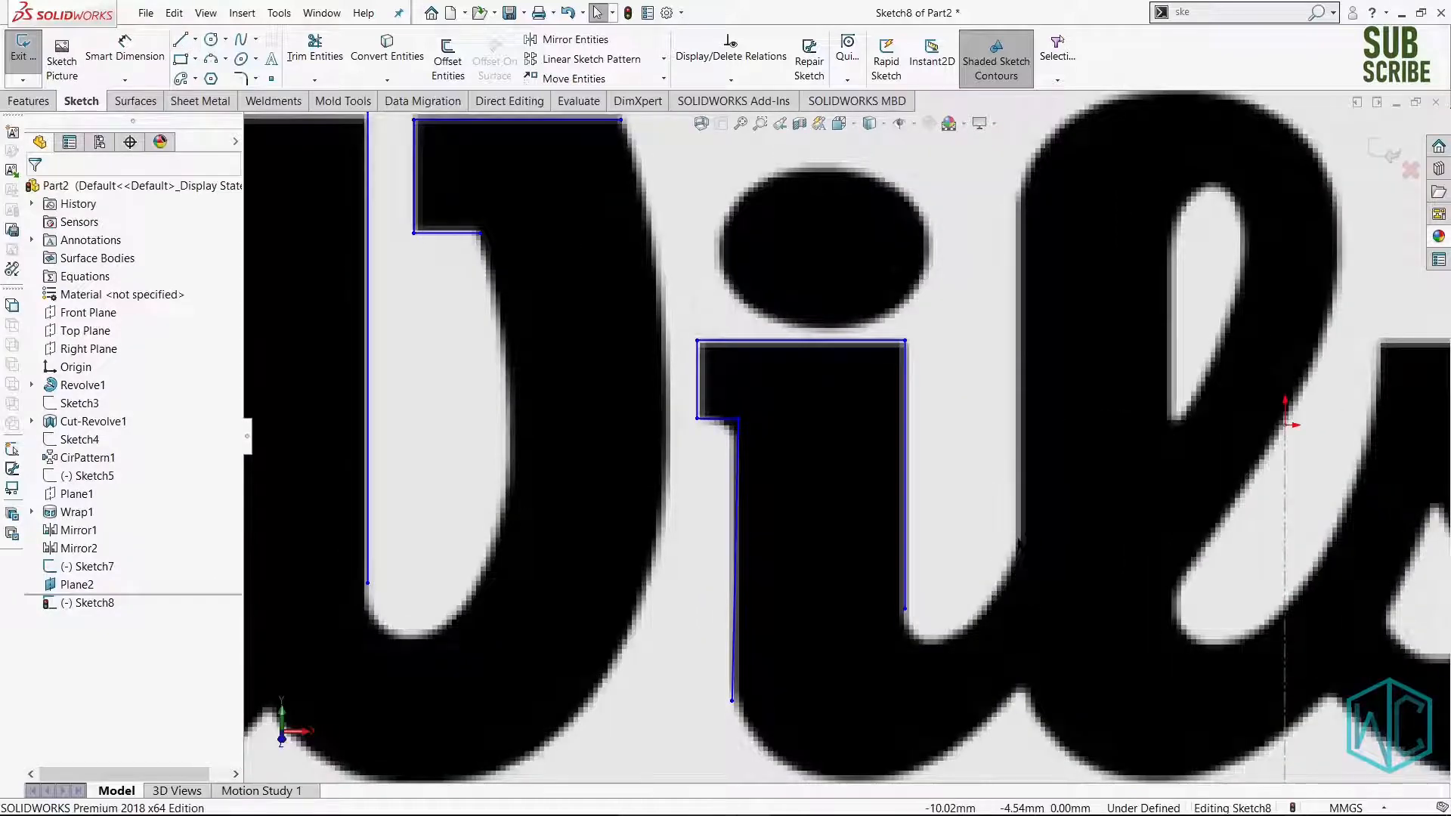
left_click(1019, 543)
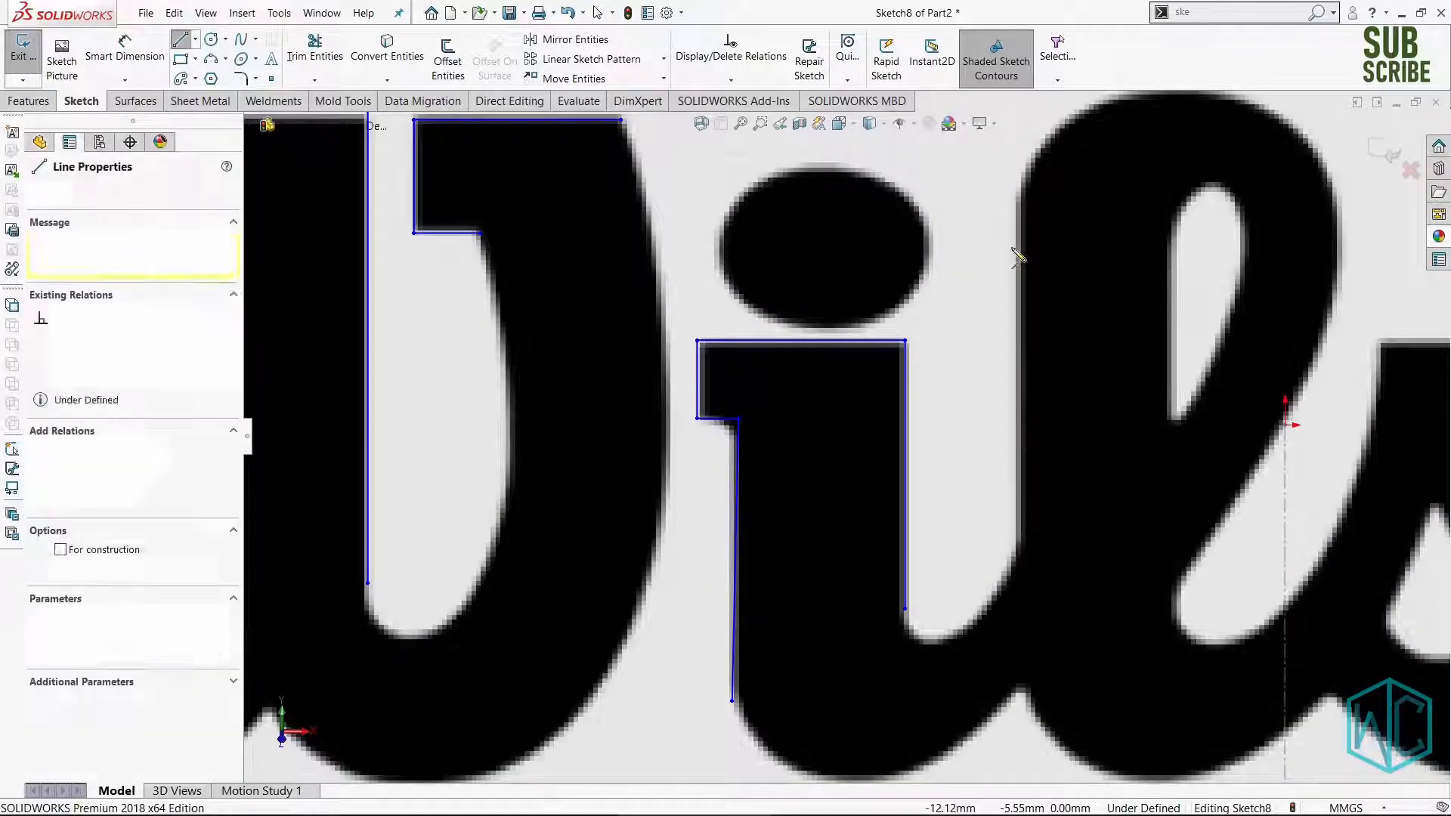
left_click(1019, 198)
key("Escape")
Trace the straight left edge of the l's inner loop opening with a line about 8.4 mm long.
scroll(673, 560, "up", 2)
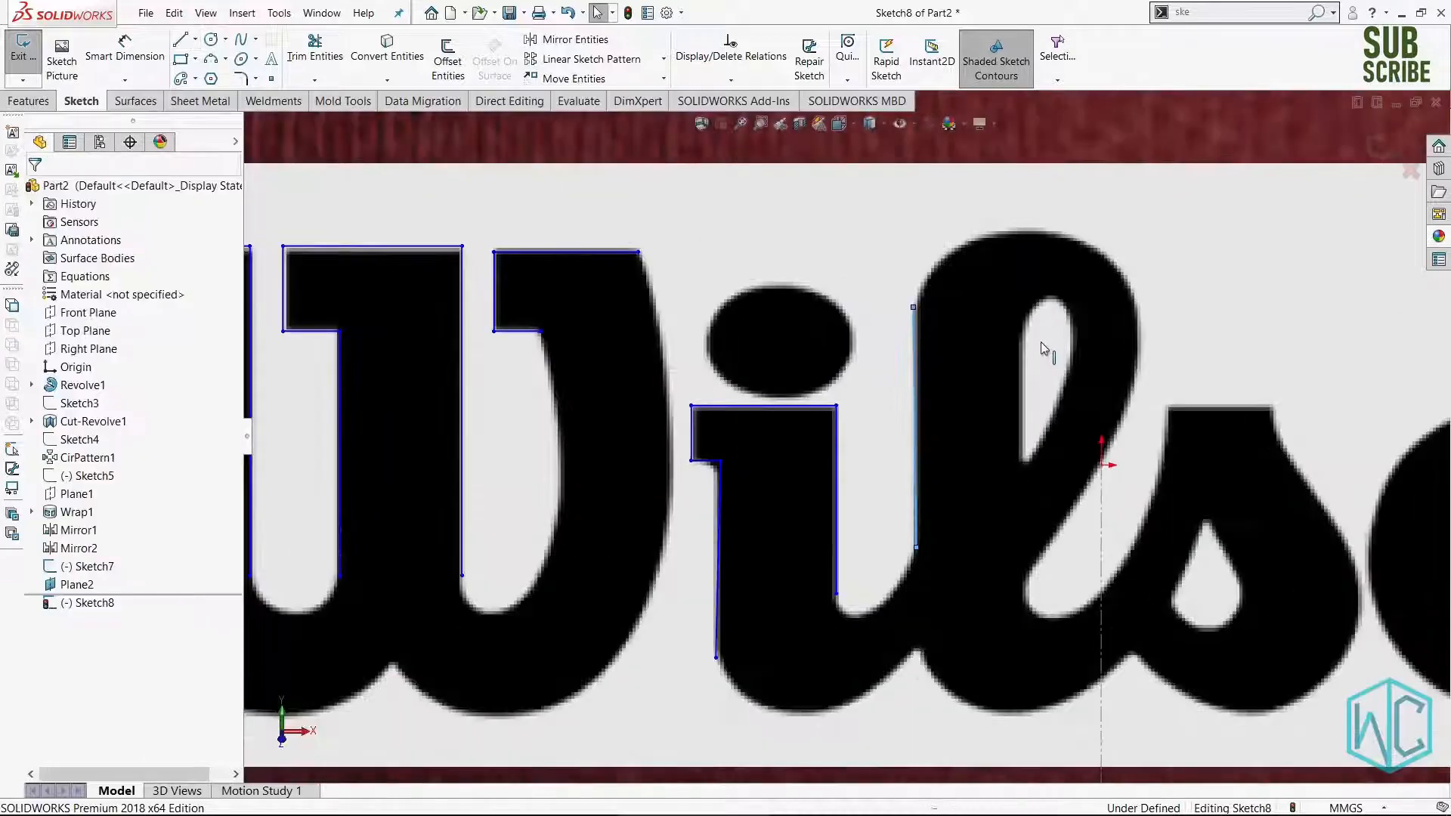
scroll(1081, 333, "down", 2)
right_click_drag(1215, 334, 1168, 337)
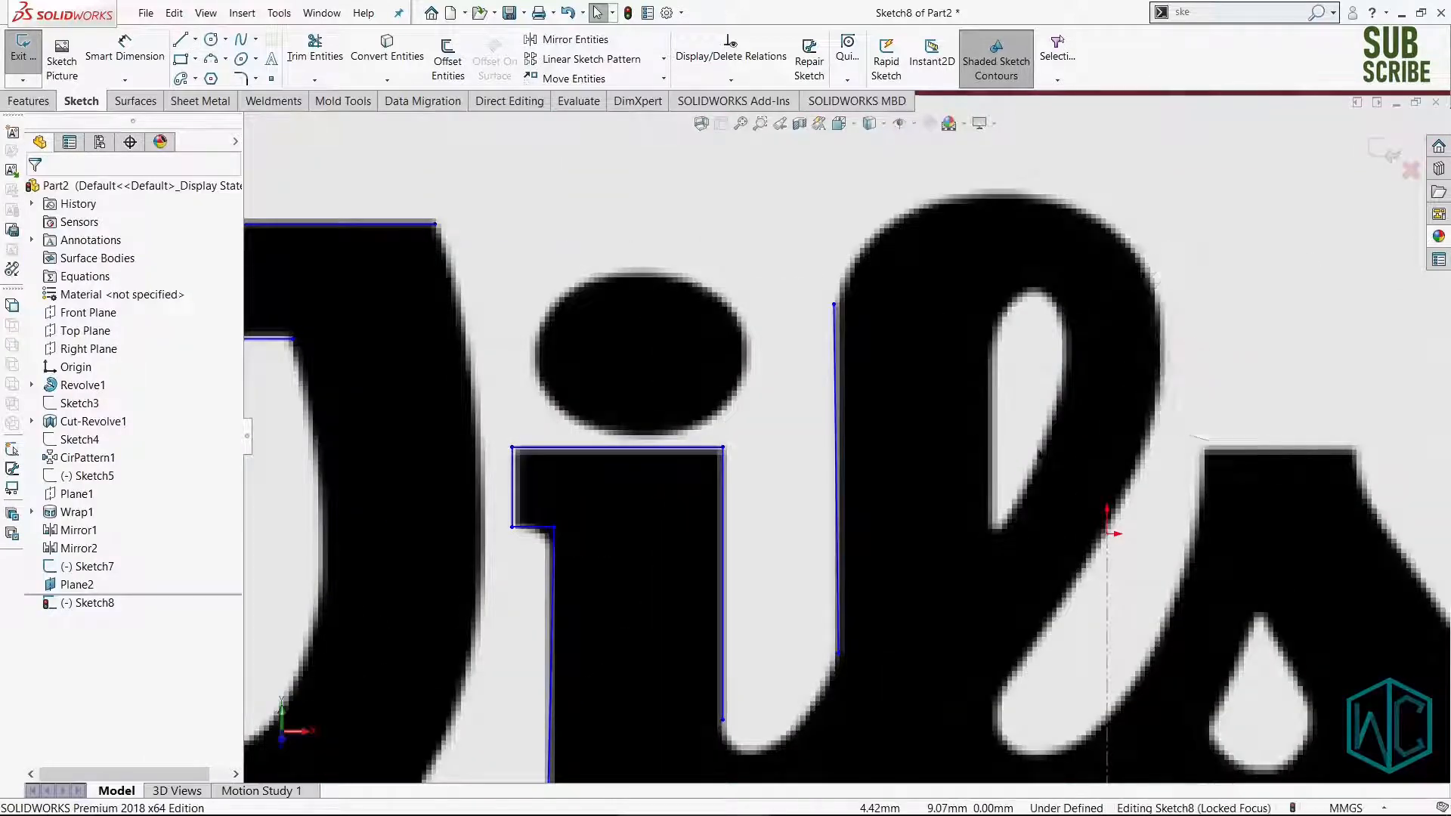
left_click(992, 513)
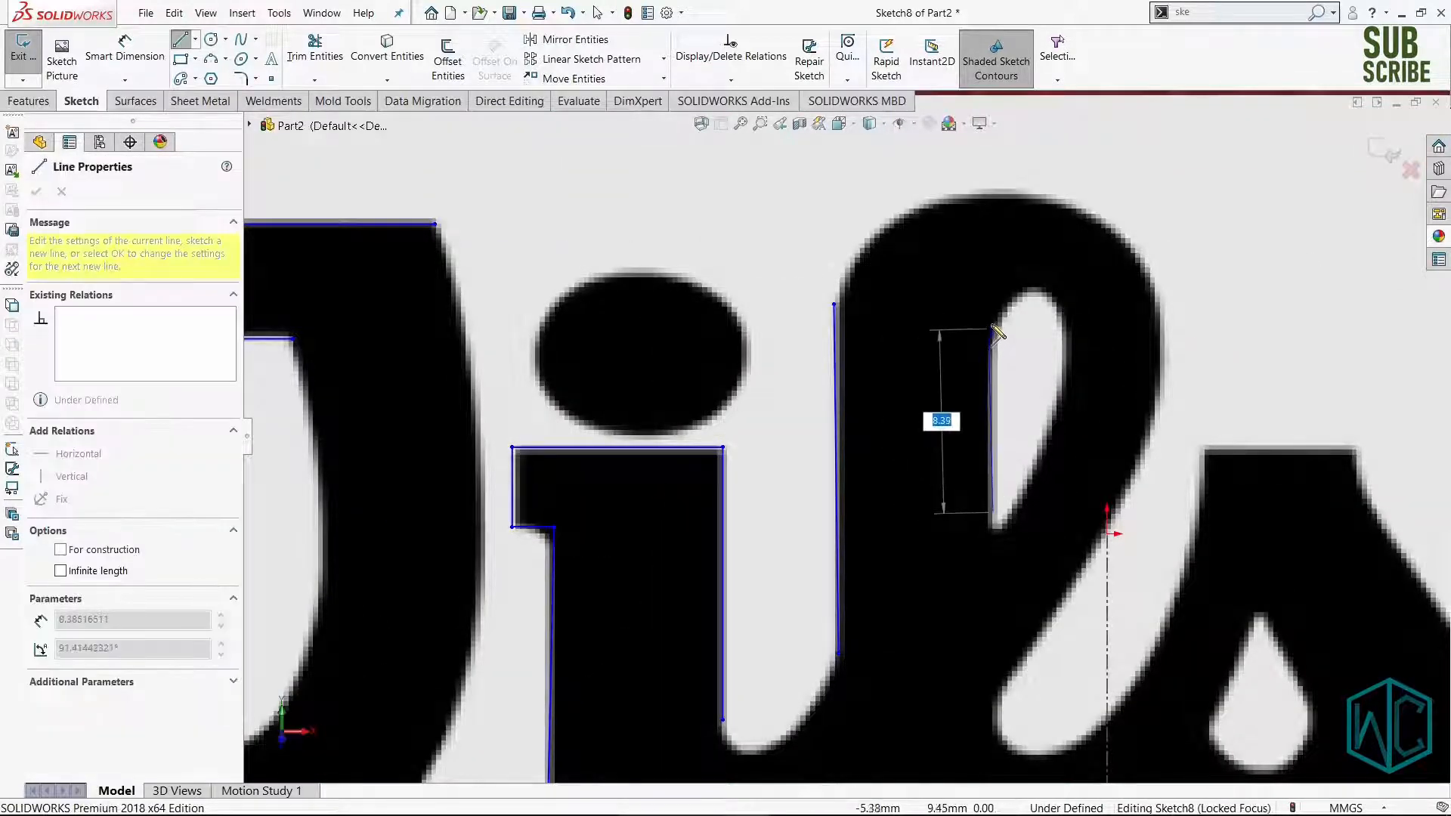
left_click(993, 327)
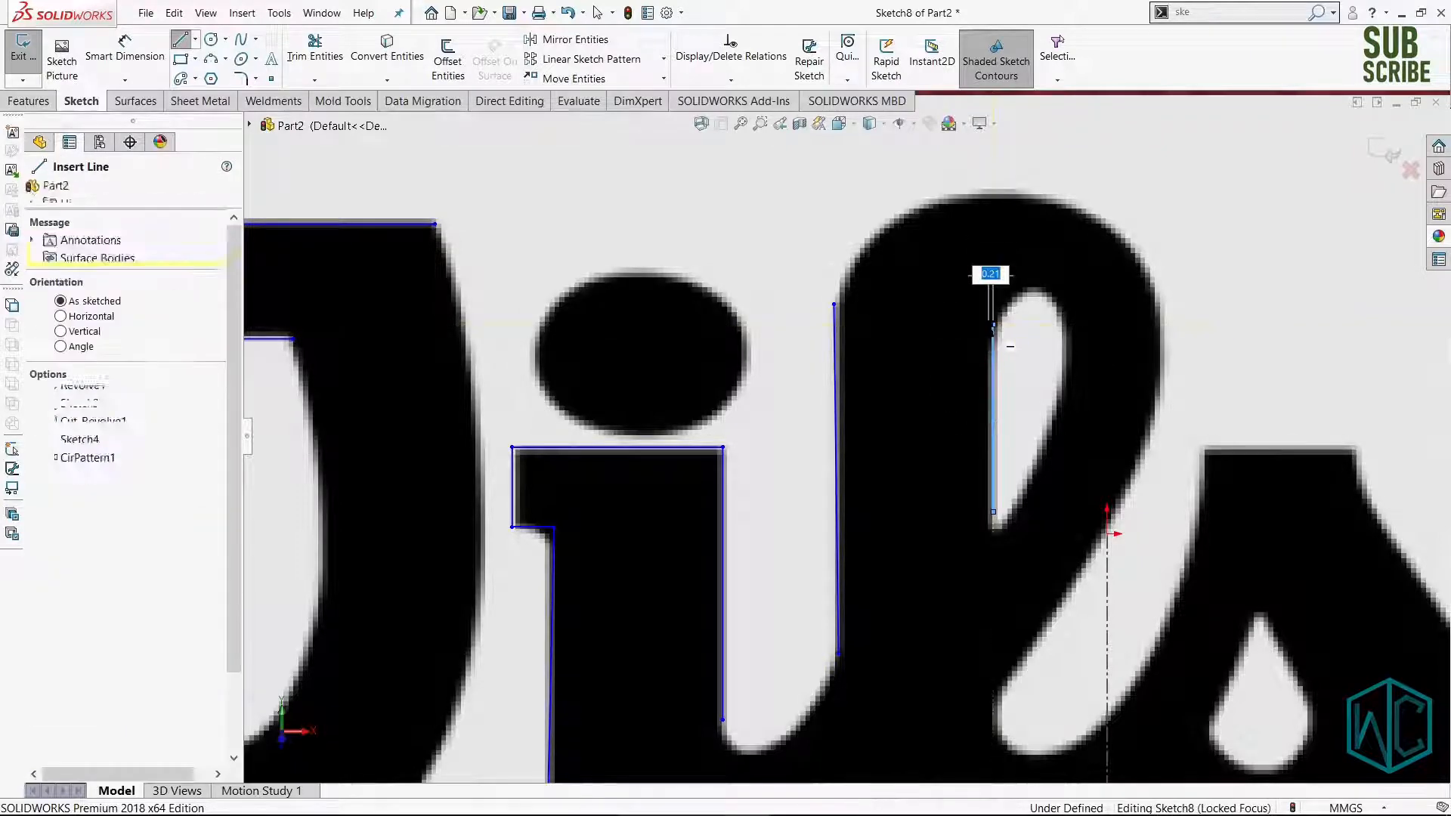
key("Escape")
Trace the flat top edge of the s with a horizontal line about 7 mm long.
scroll(980, 446, "up", 8)
scroll(980, 455, "down", 5)
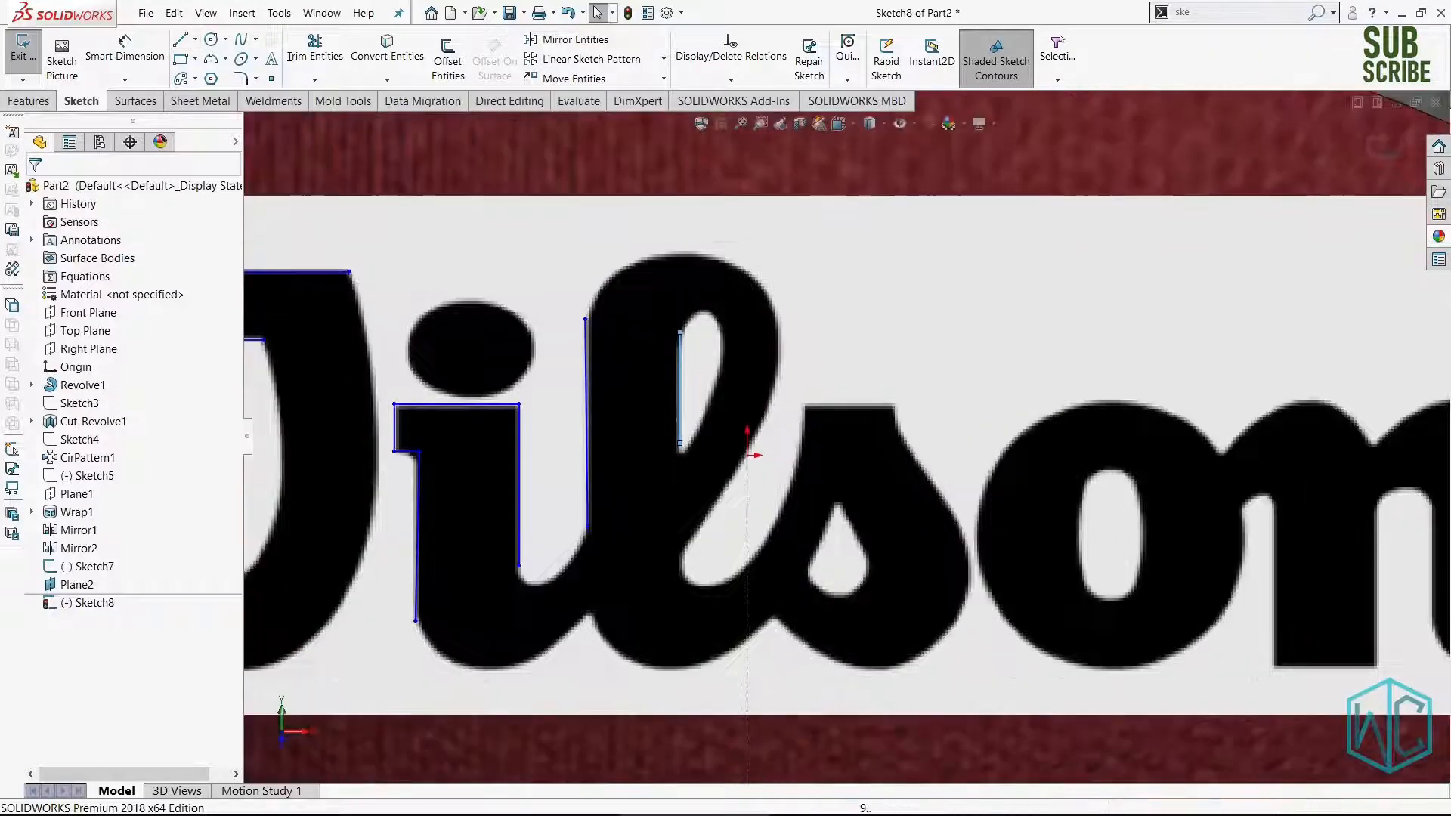
scroll(894, 418, "down", 3)
right_click_drag(1000, 336, 901, 337)
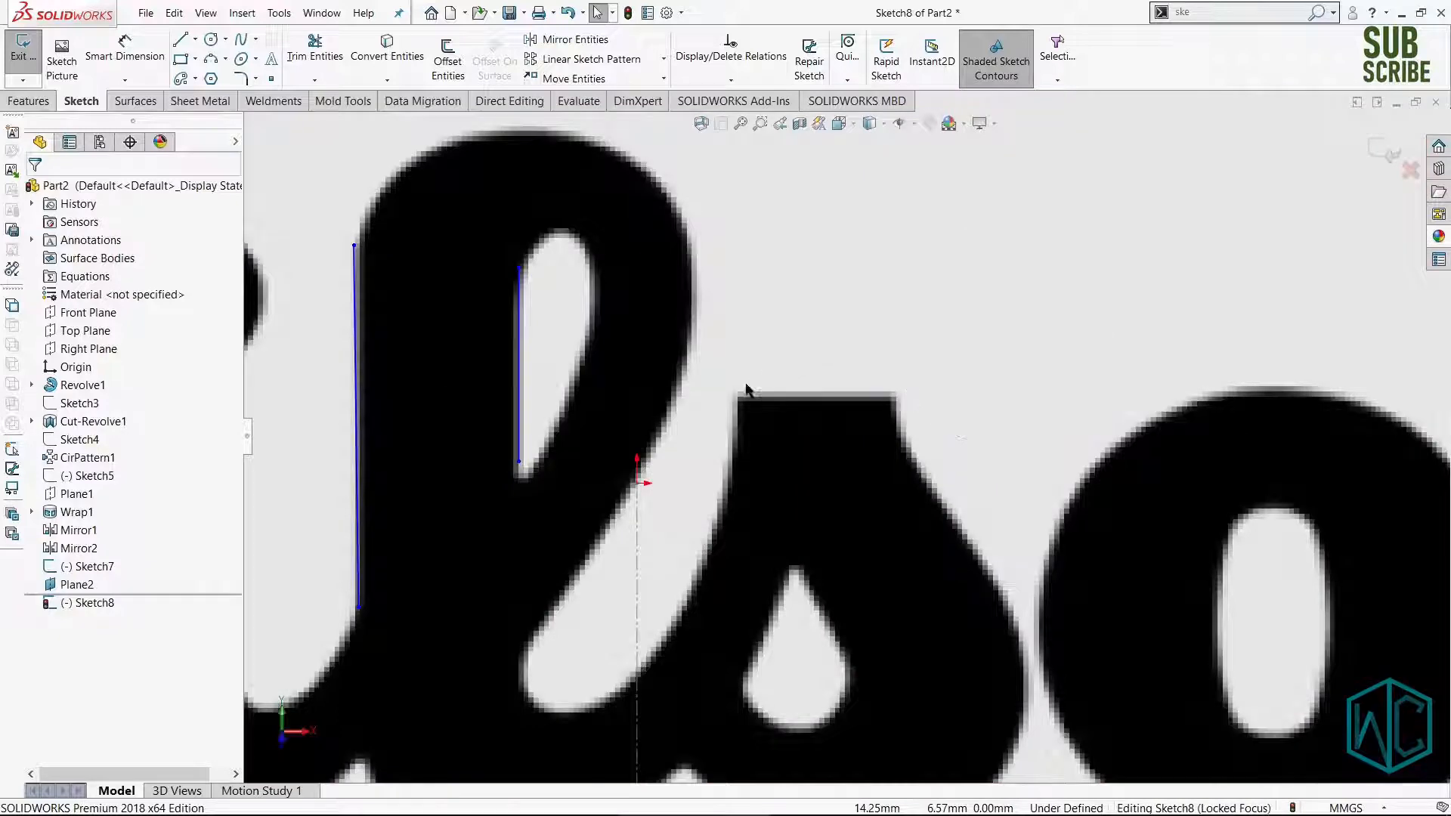
left_click(734, 394)
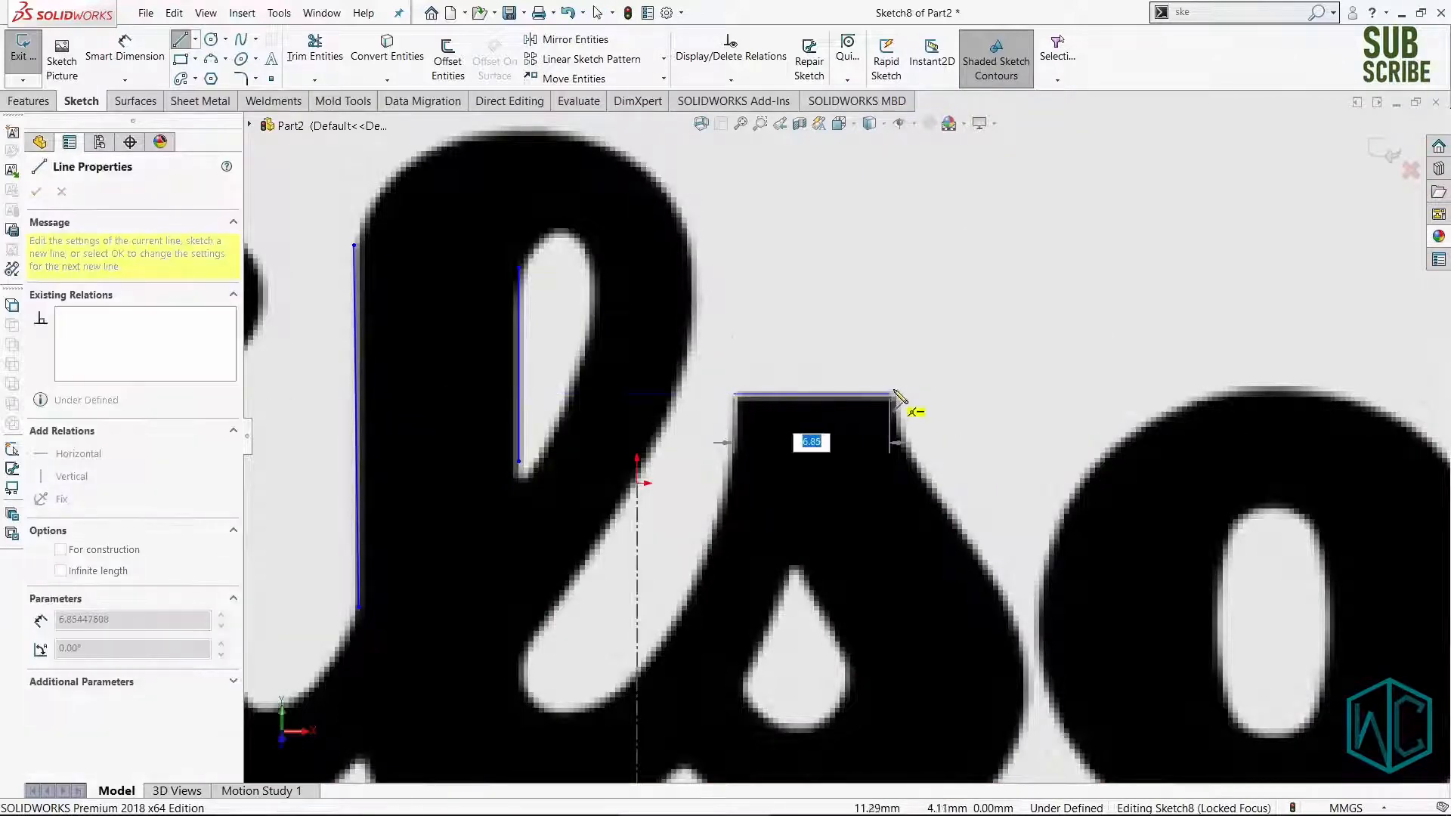
double_click(897, 393)
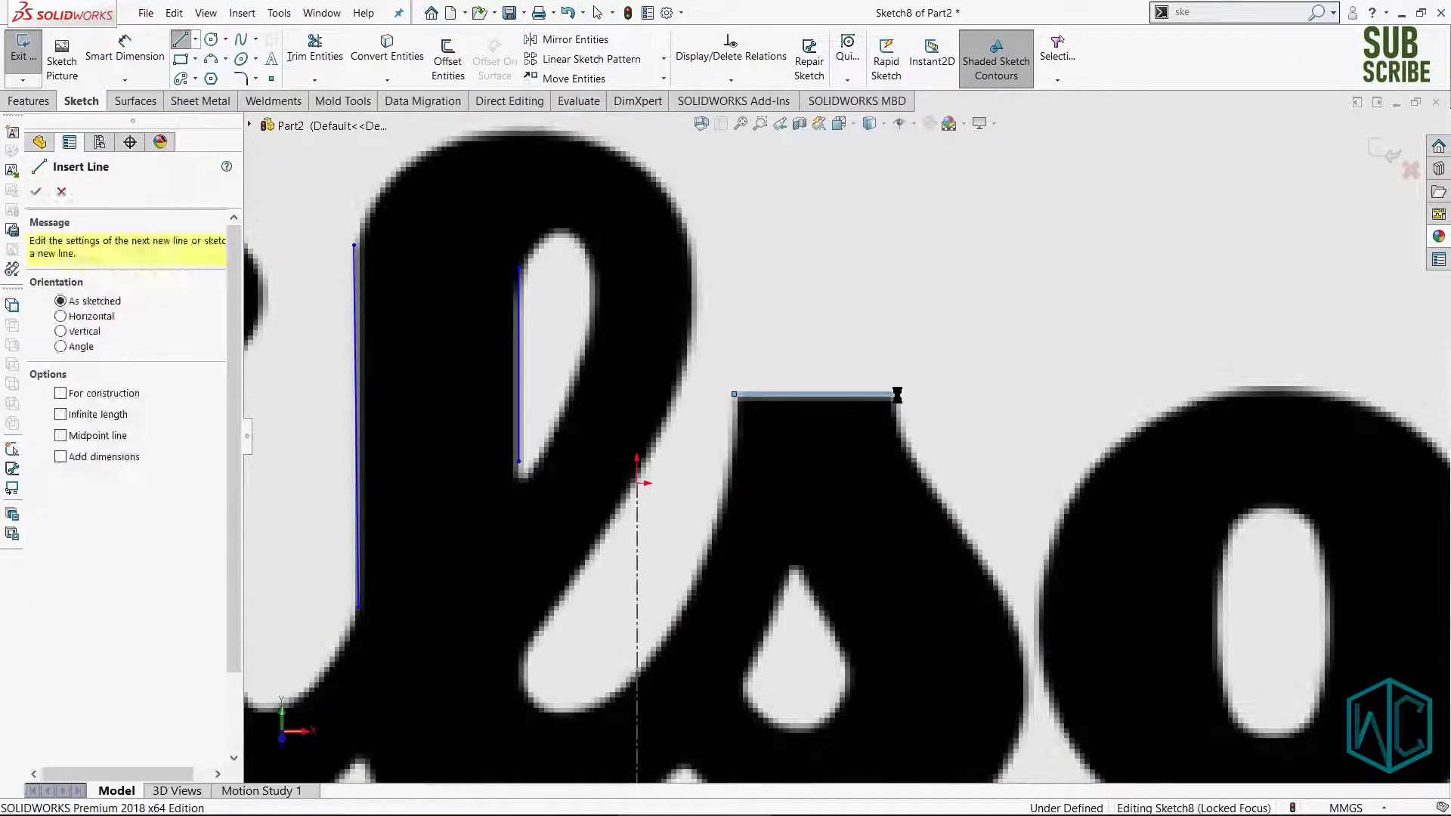
key("Escape")
Trace the n's first leg with three connected lines about 12.4 mm tall, leaving the top open.
scroll(897, 400, "up", 5)
scroll(951, 496, "down", 8)
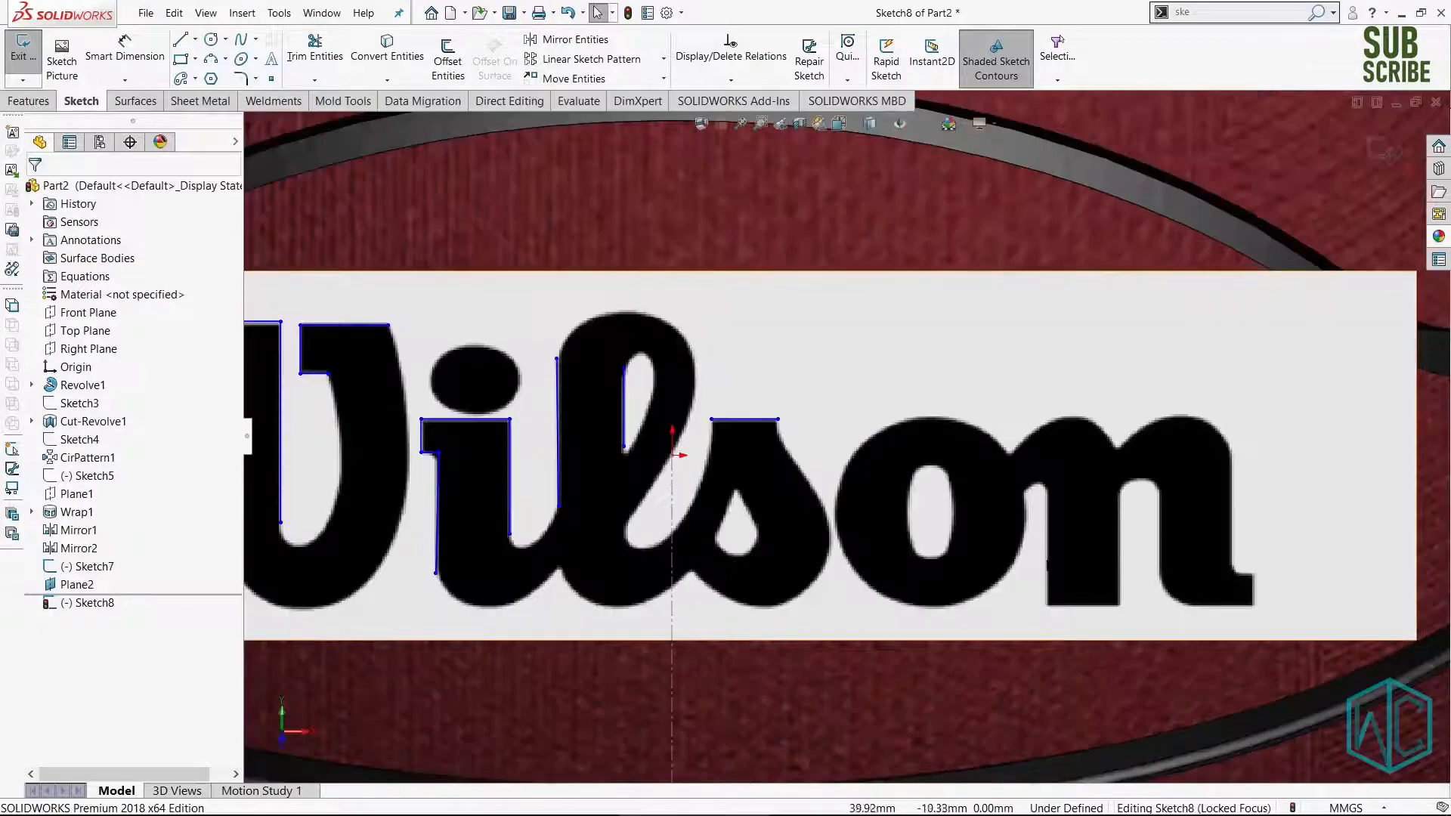
right_click_drag(1180, 607, 1088, 601)
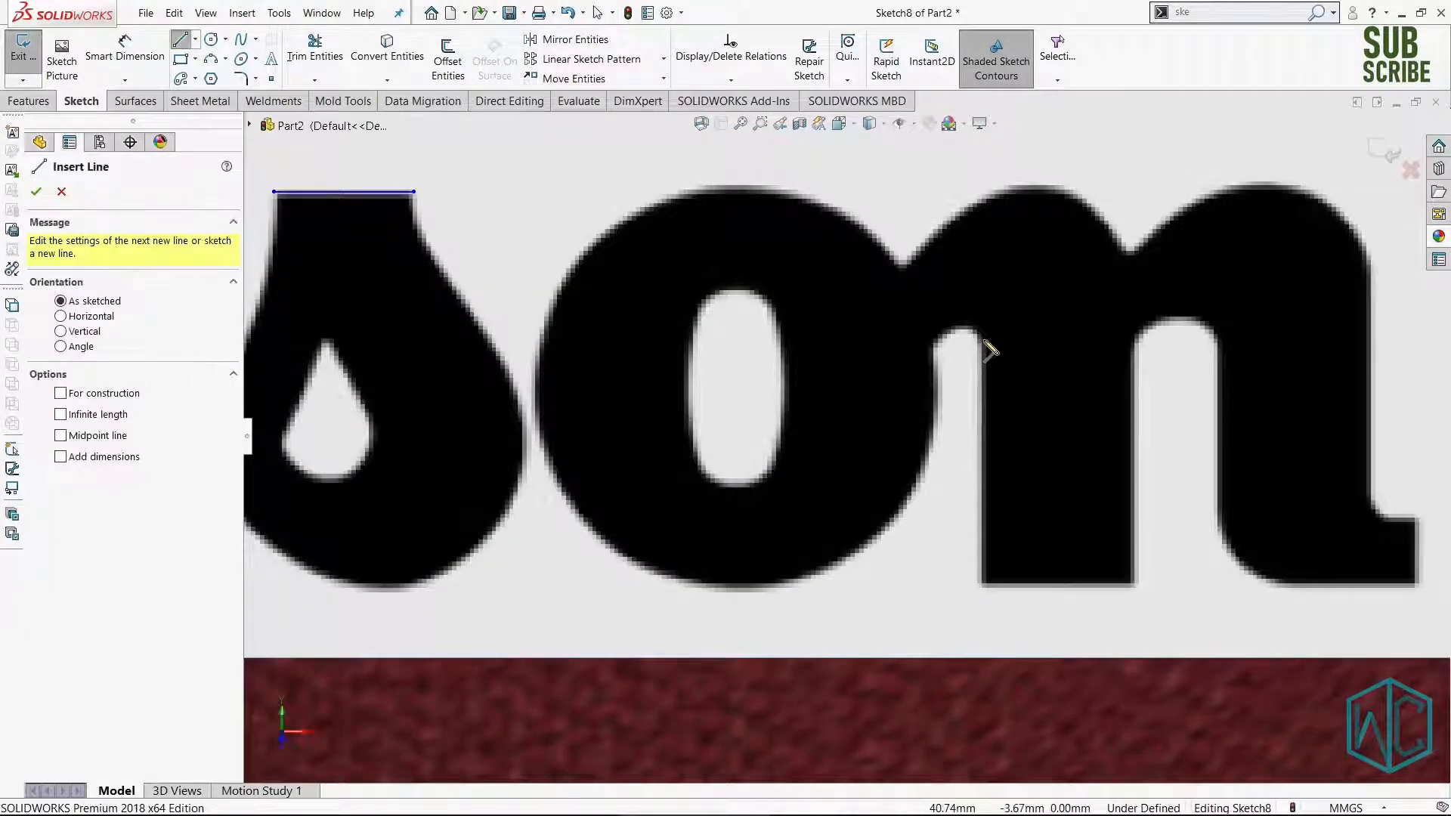
left_click_drag(983, 341, 982, 576)
left_click(984, 581)
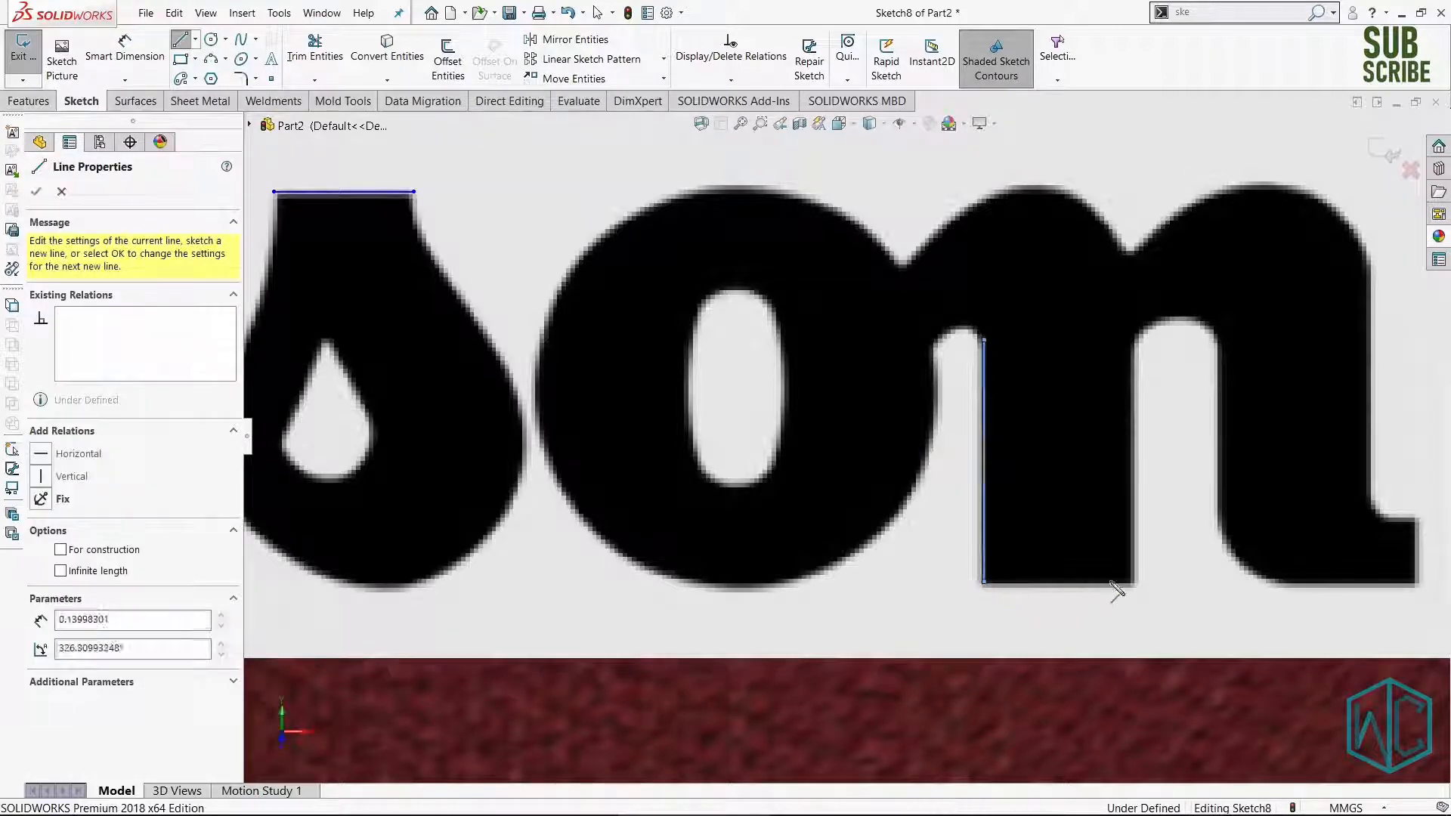
left_click(1134, 582)
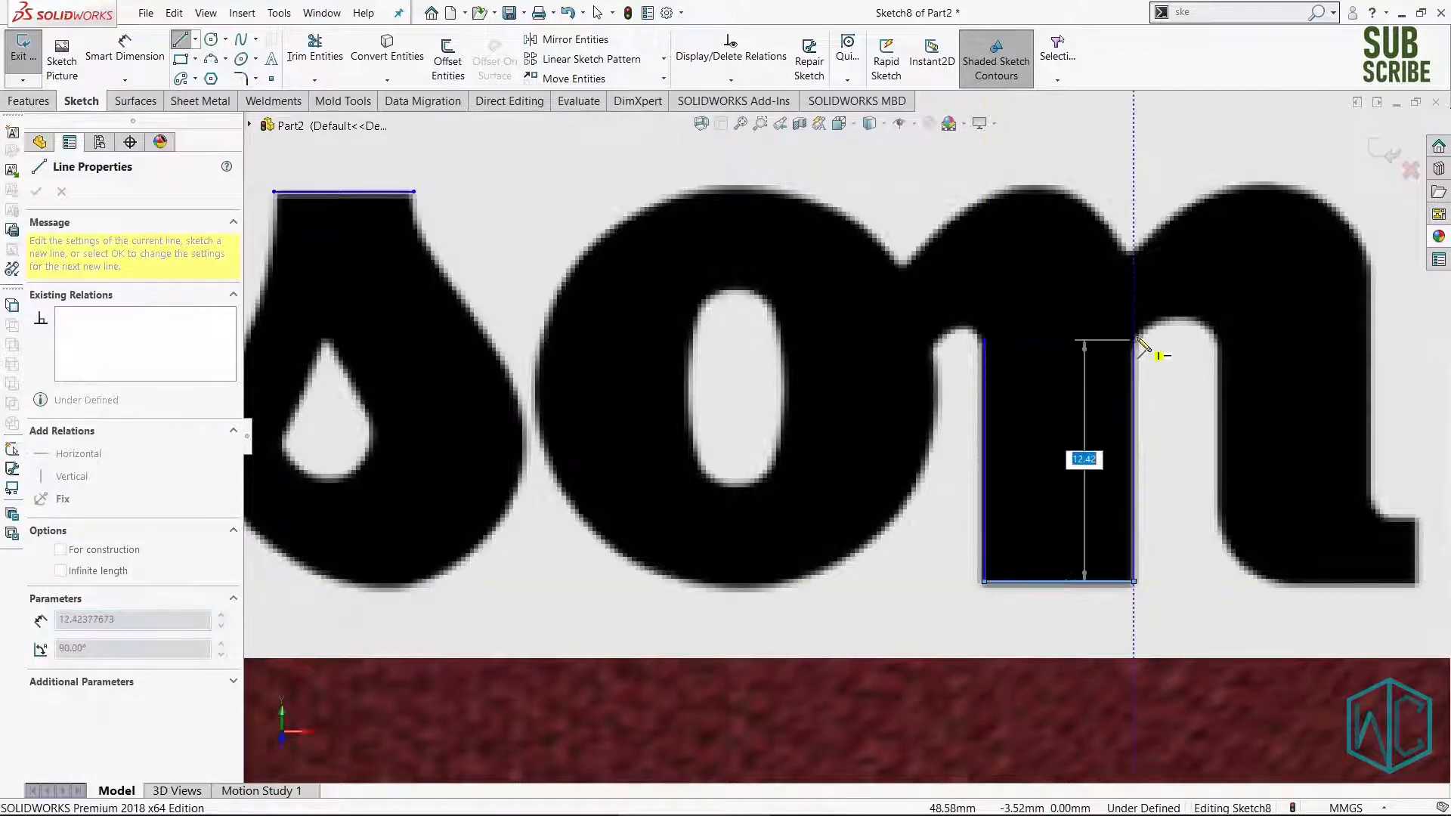
left_click(1134, 340)
key("Escape")
Trace the inner edge of the n's second leg with a vertical line about 9.5 mm long.
scroll(1156, 401, "up", 2)
scroll(1258, 446, "down", 3)
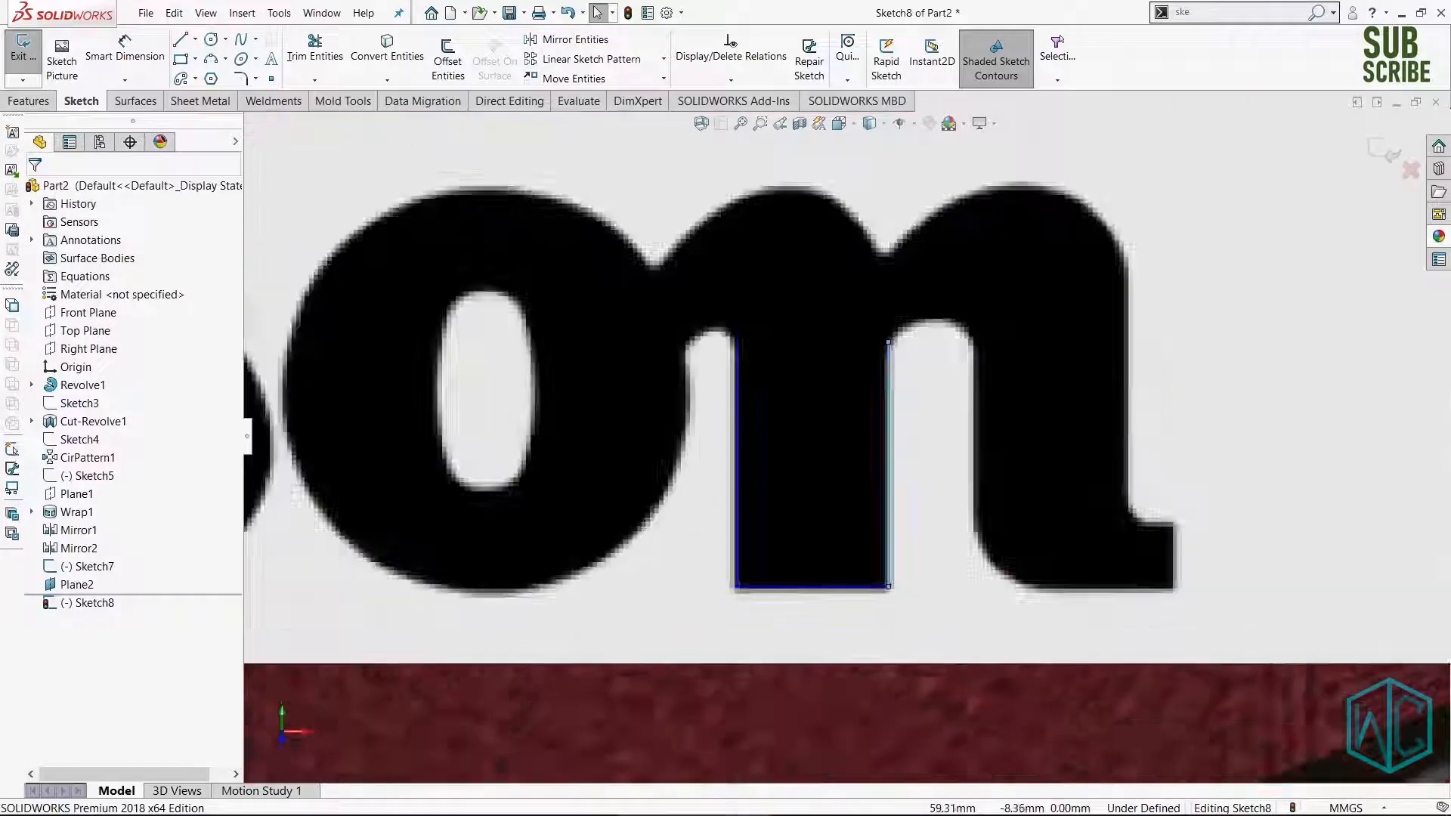
right_click_drag(1263, 444, 1164, 453)
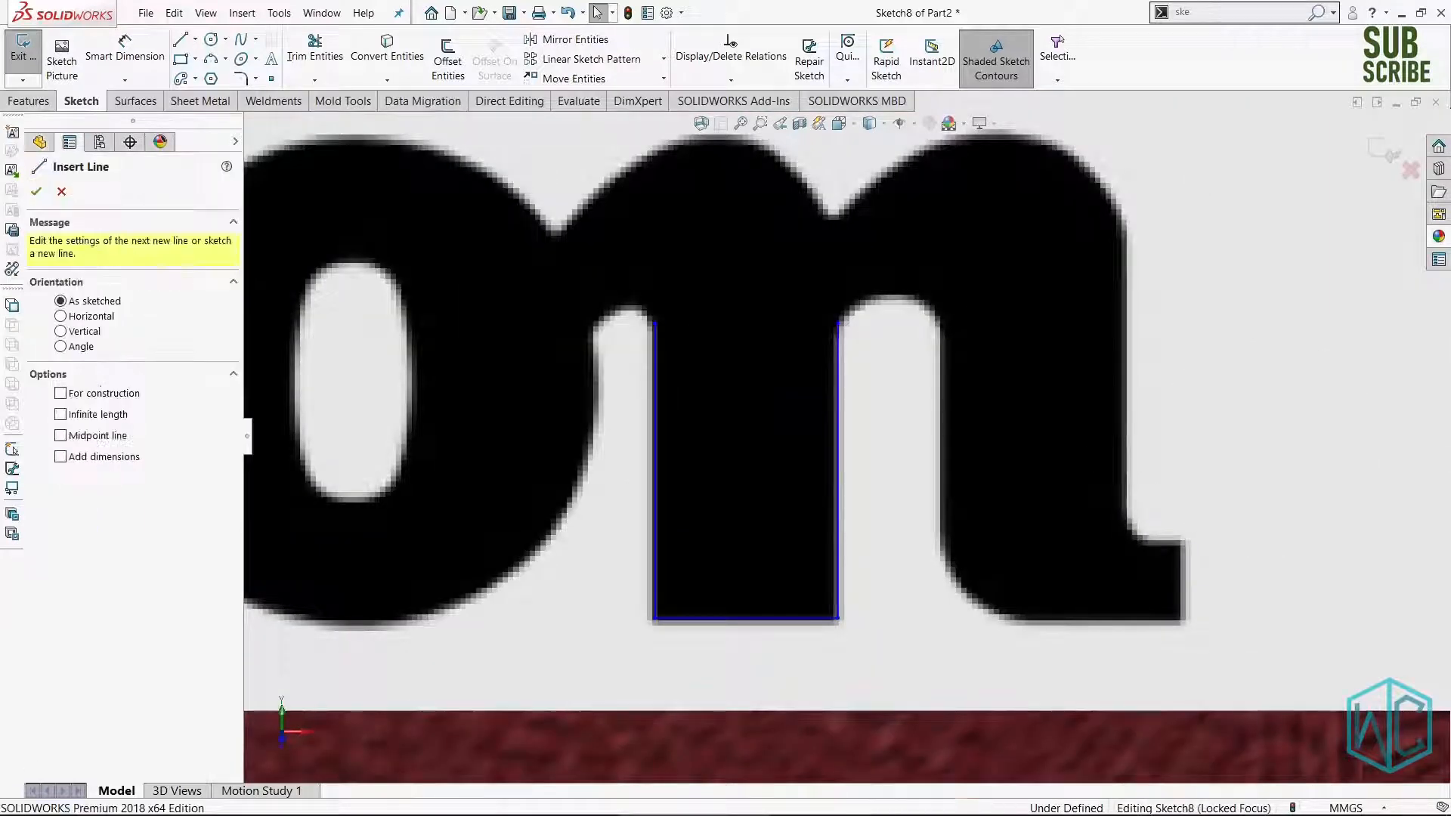
left_click(941, 326)
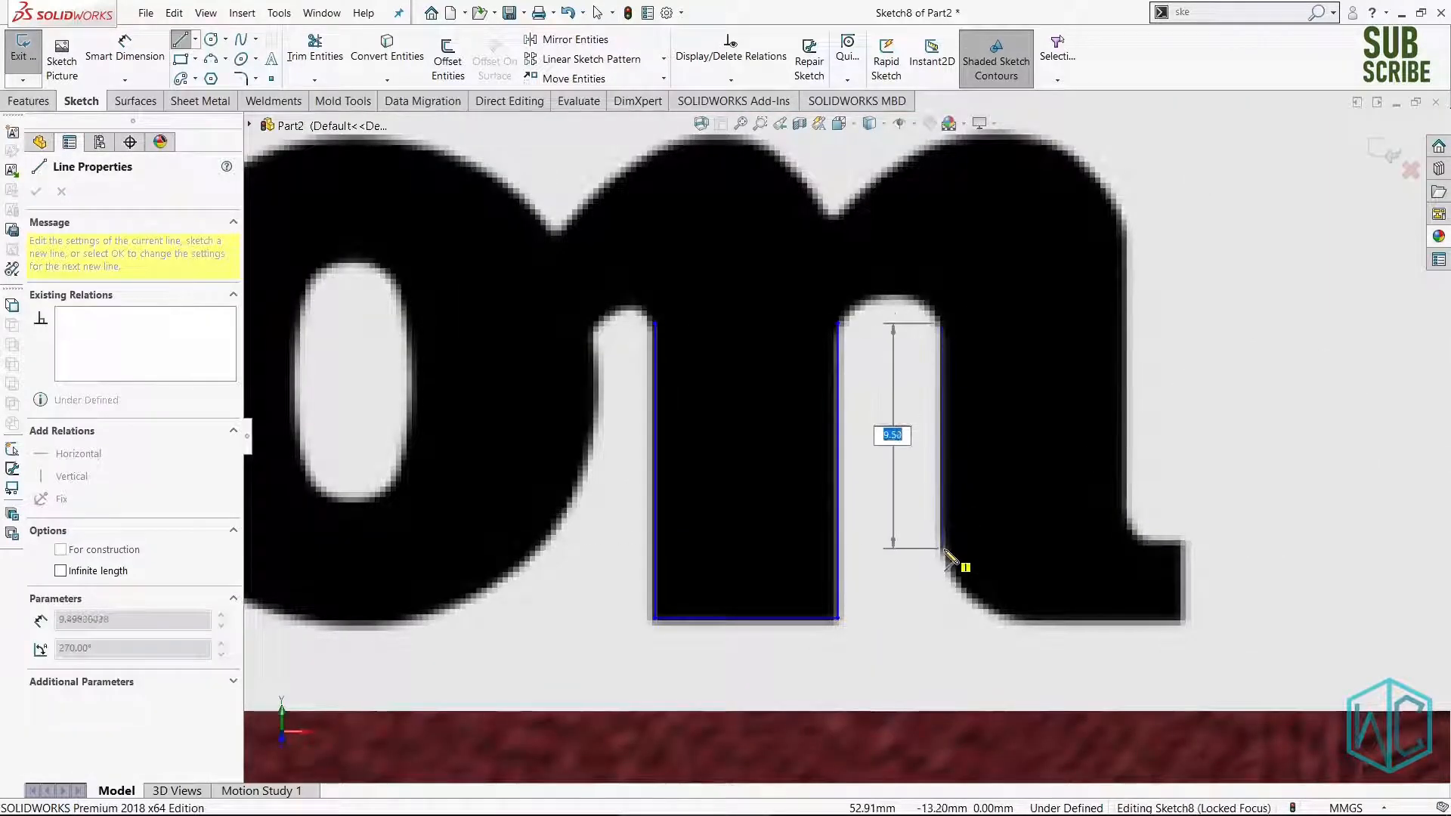
left_click(945, 549)
key("Escape")
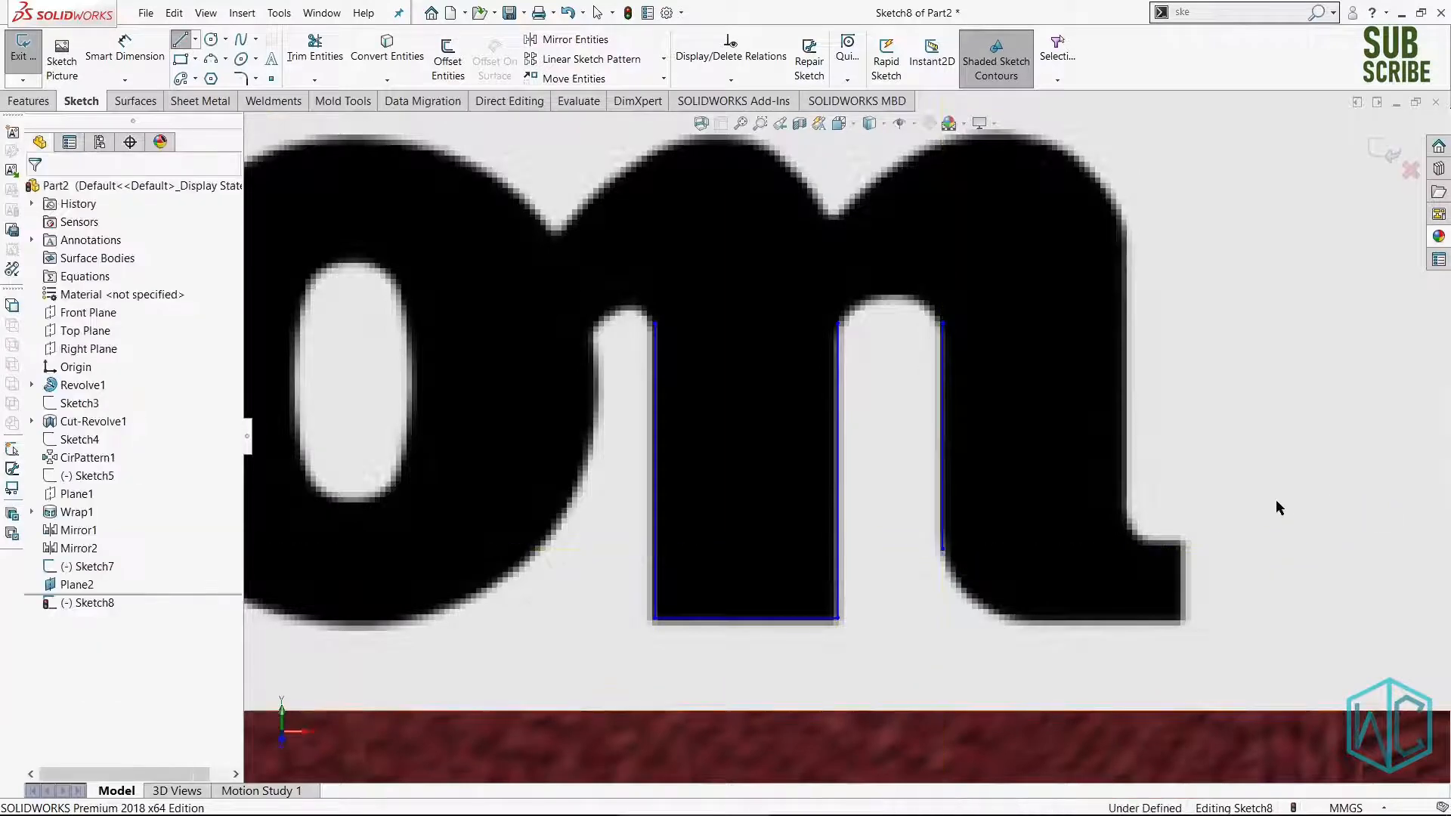
Trace the n's foot with connected lines along its bottom, end and upper edge.
left_click(1015, 625)
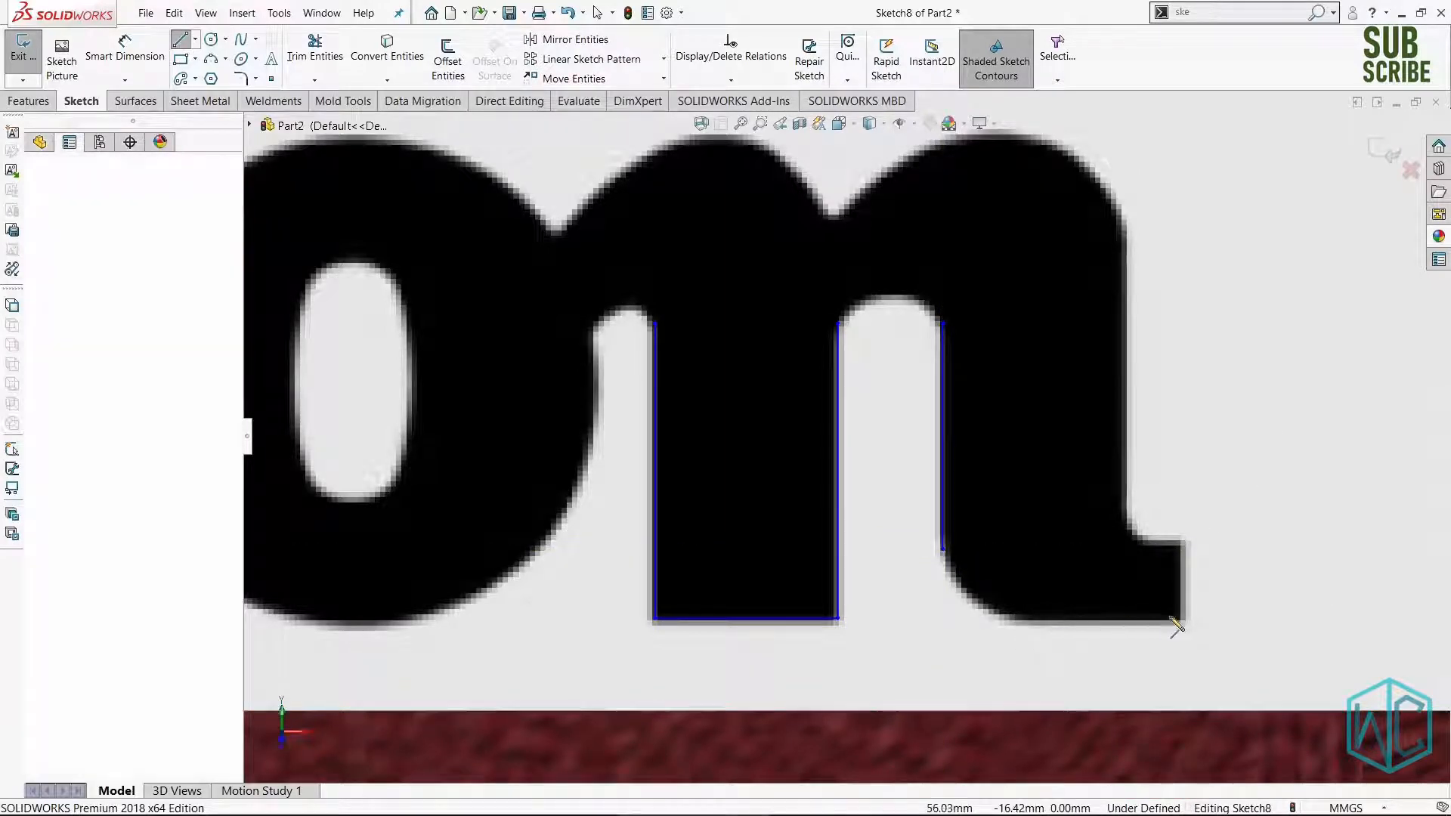
left_click(1184, 618)
left_click(1184, 538)
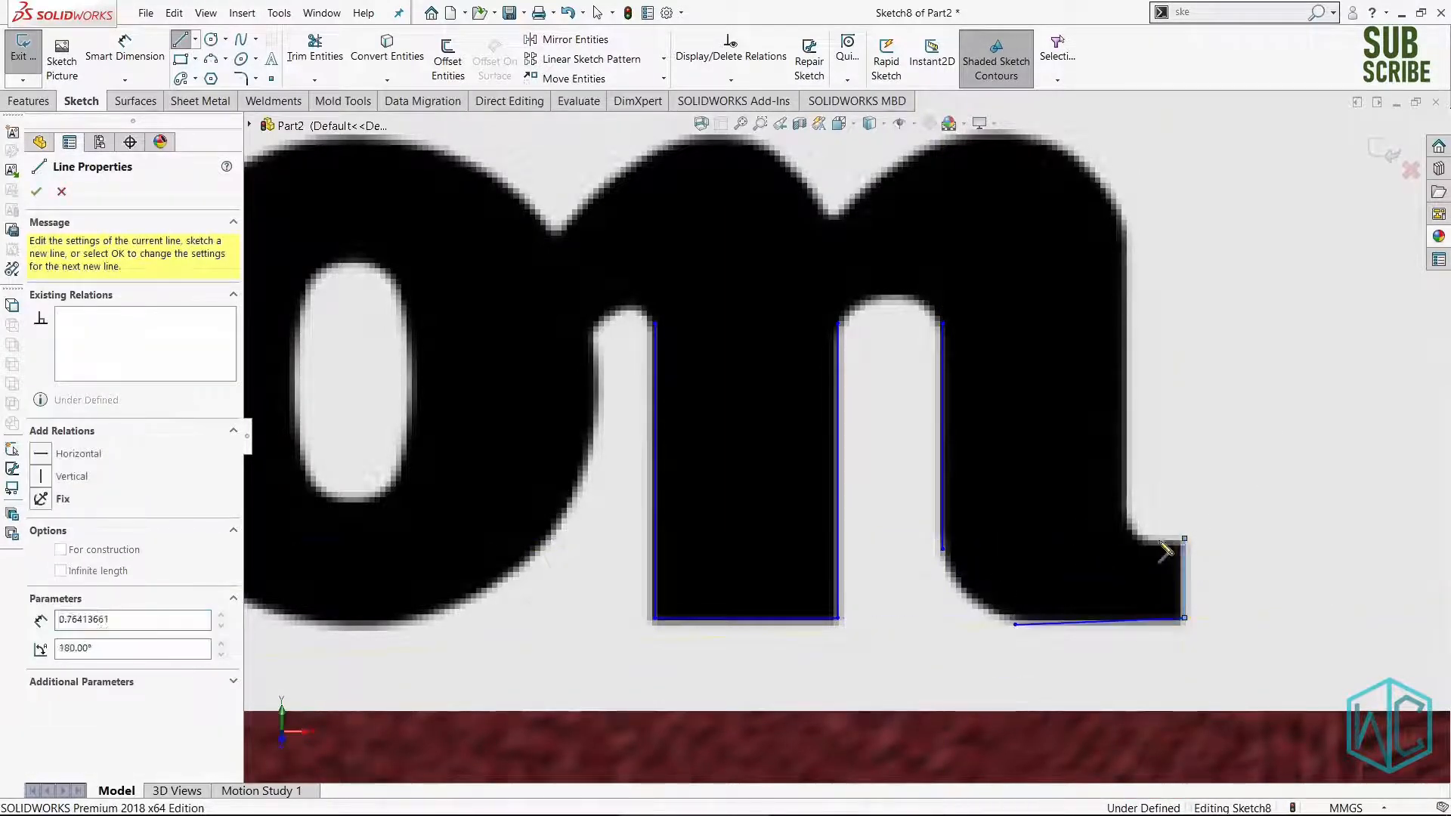
double_click(1148, 538)
key("Escape")
Trace the n's straight outer right edge with a vertical line about 12 mm long, from above the foot to the shoulder.
right_click_drag(1295, 470, 1203, 470)
left_click(1127, 522)
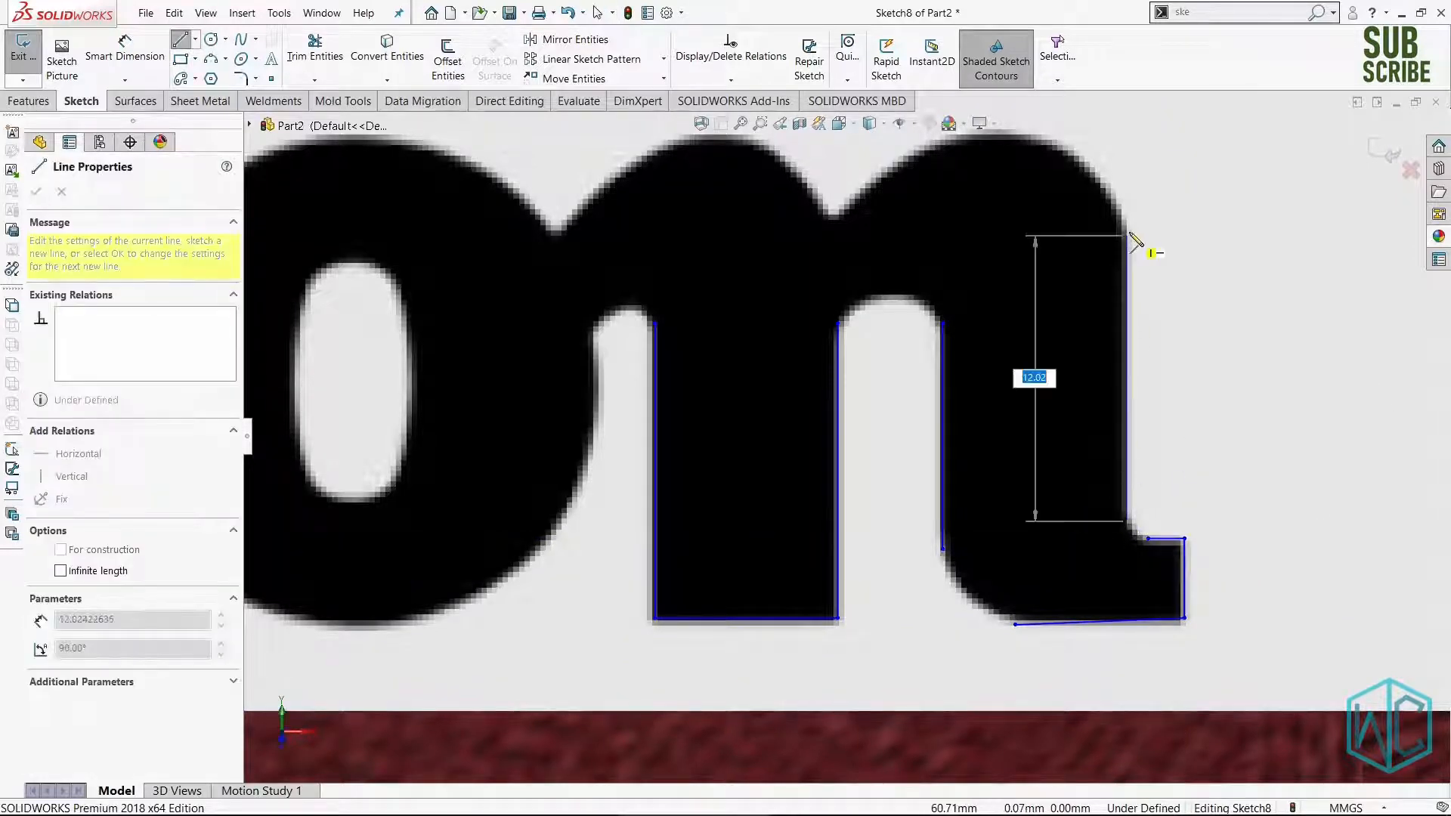
double_click(1127, 228)
key("Escape")
Trace the W's outer curve with one spline from the first stem's lower end, through the bottom notch, up to the top-right corner.
scroll(1068, 325, "down", 8)
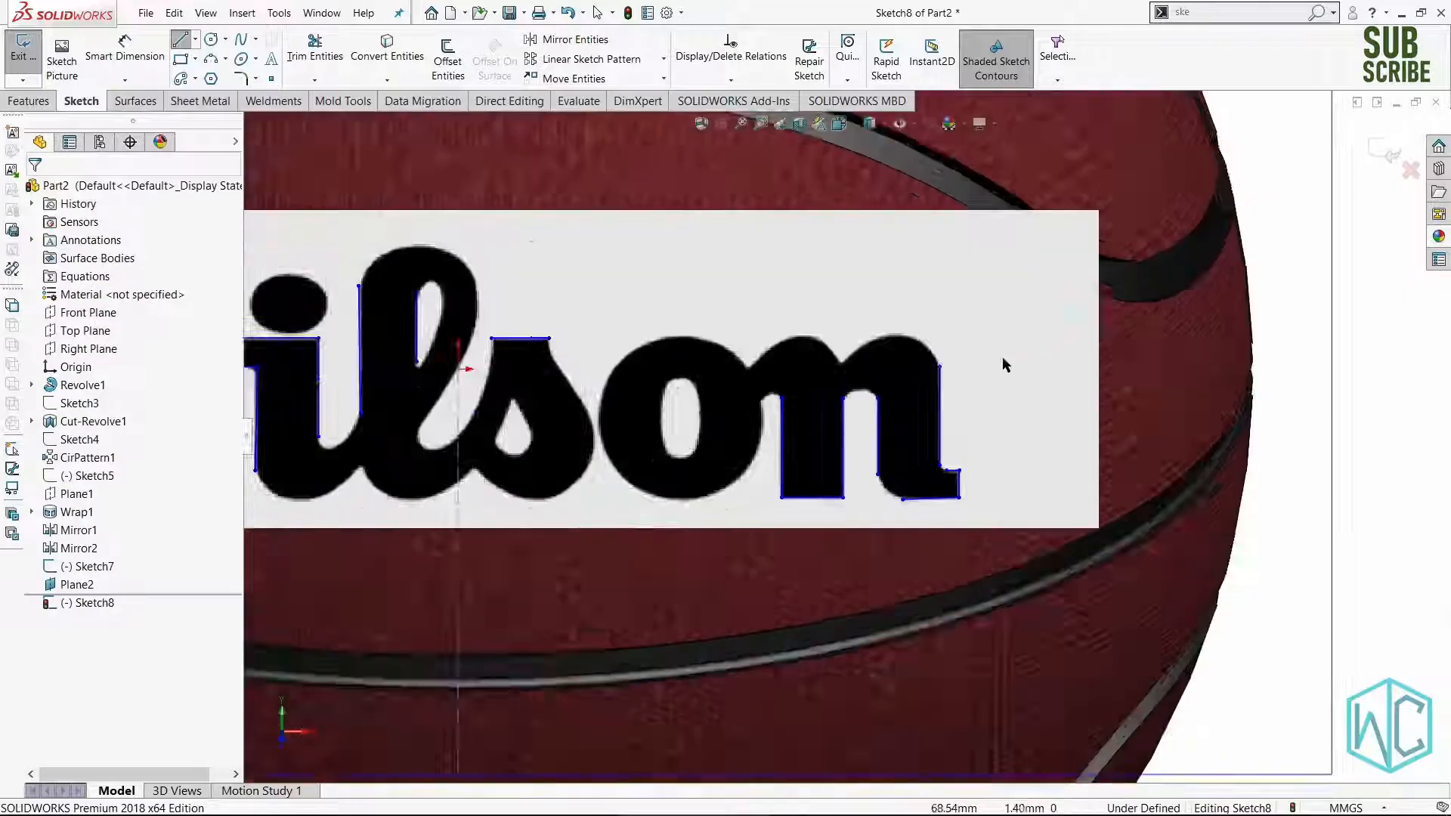
scroll(956, 333, "down", 4)
scroll(894, 330, "up", 4)
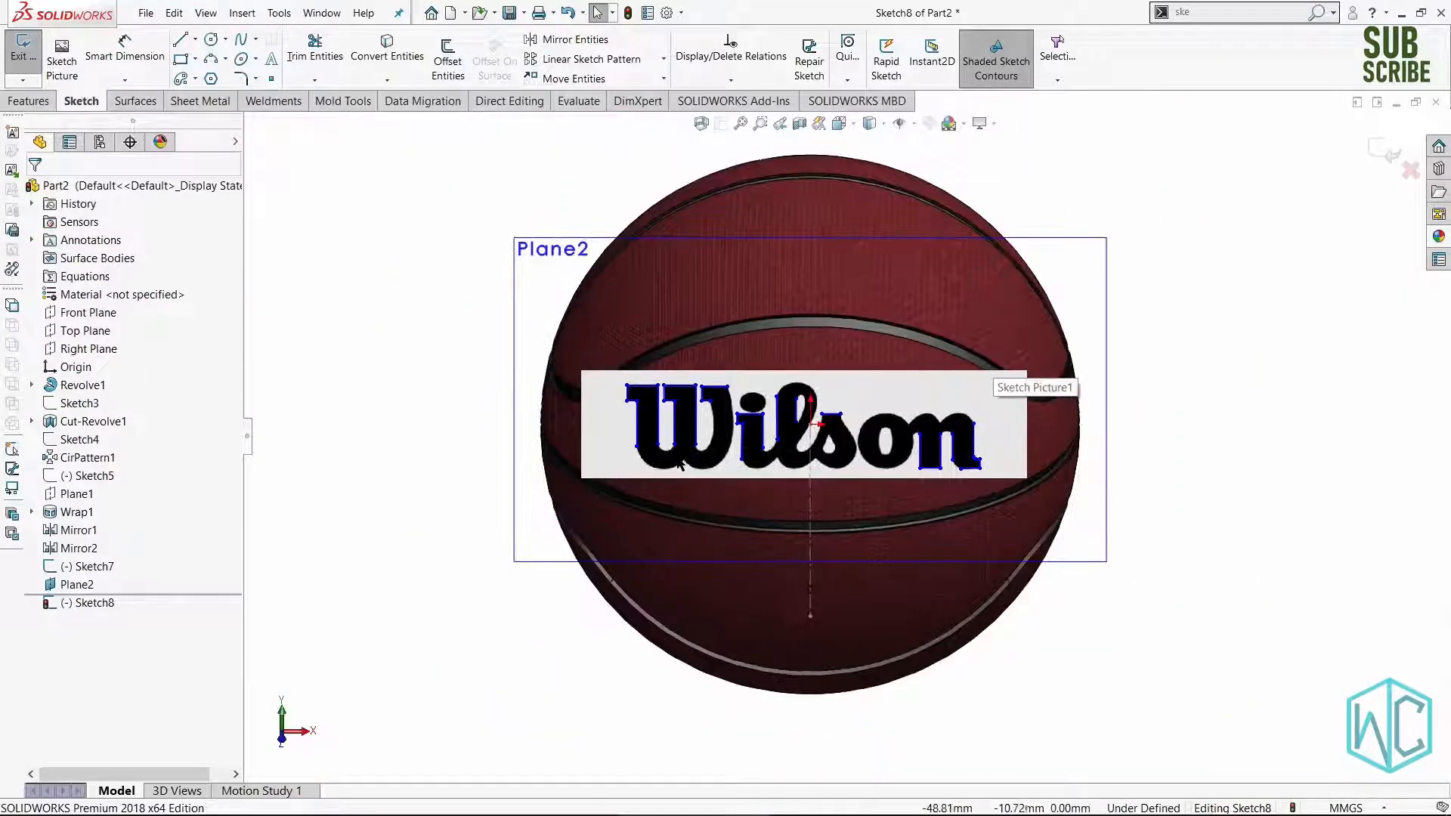
scroll(680, 464, "up", 12)
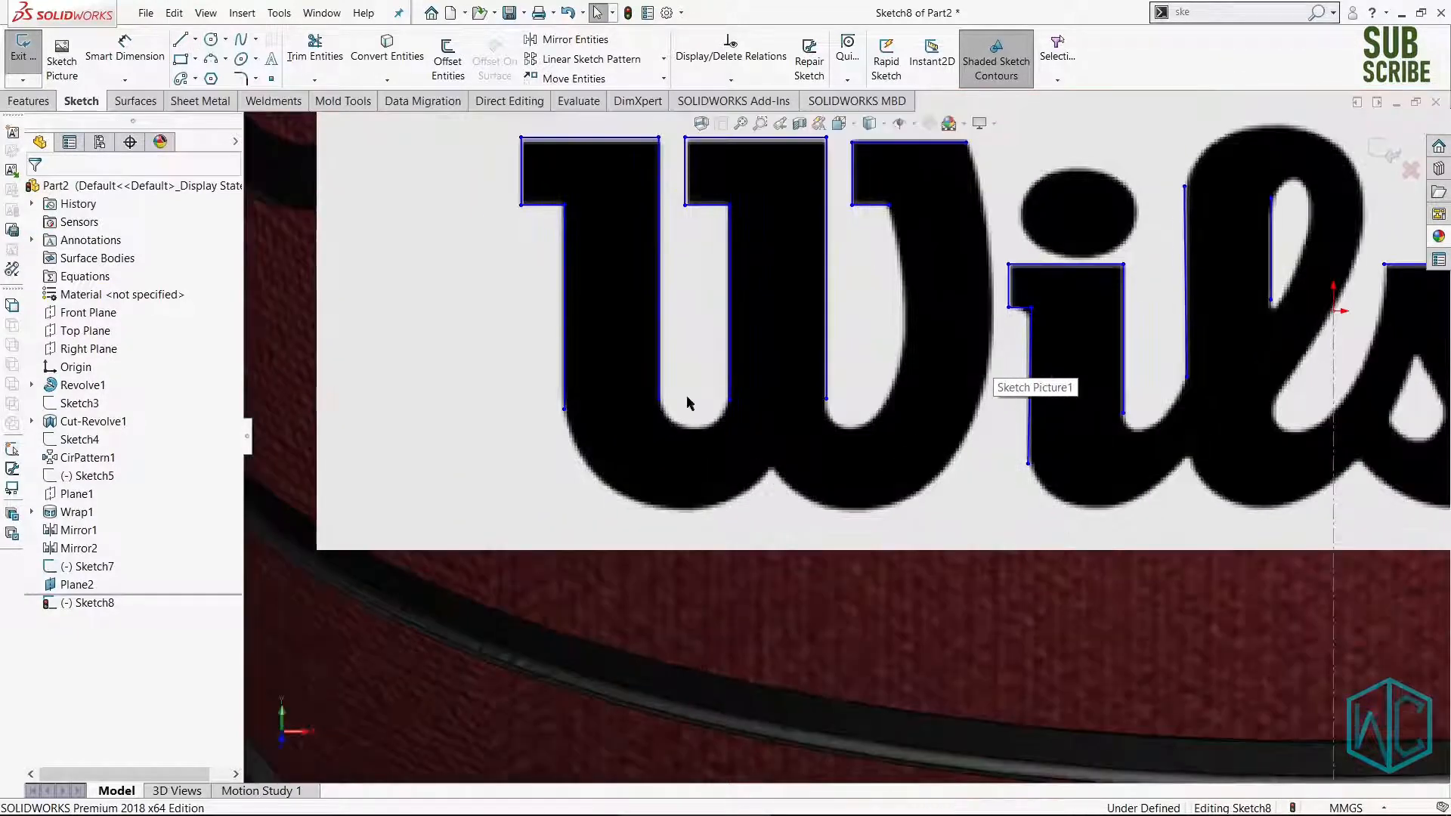
scroll(620, 432, "up", 6)
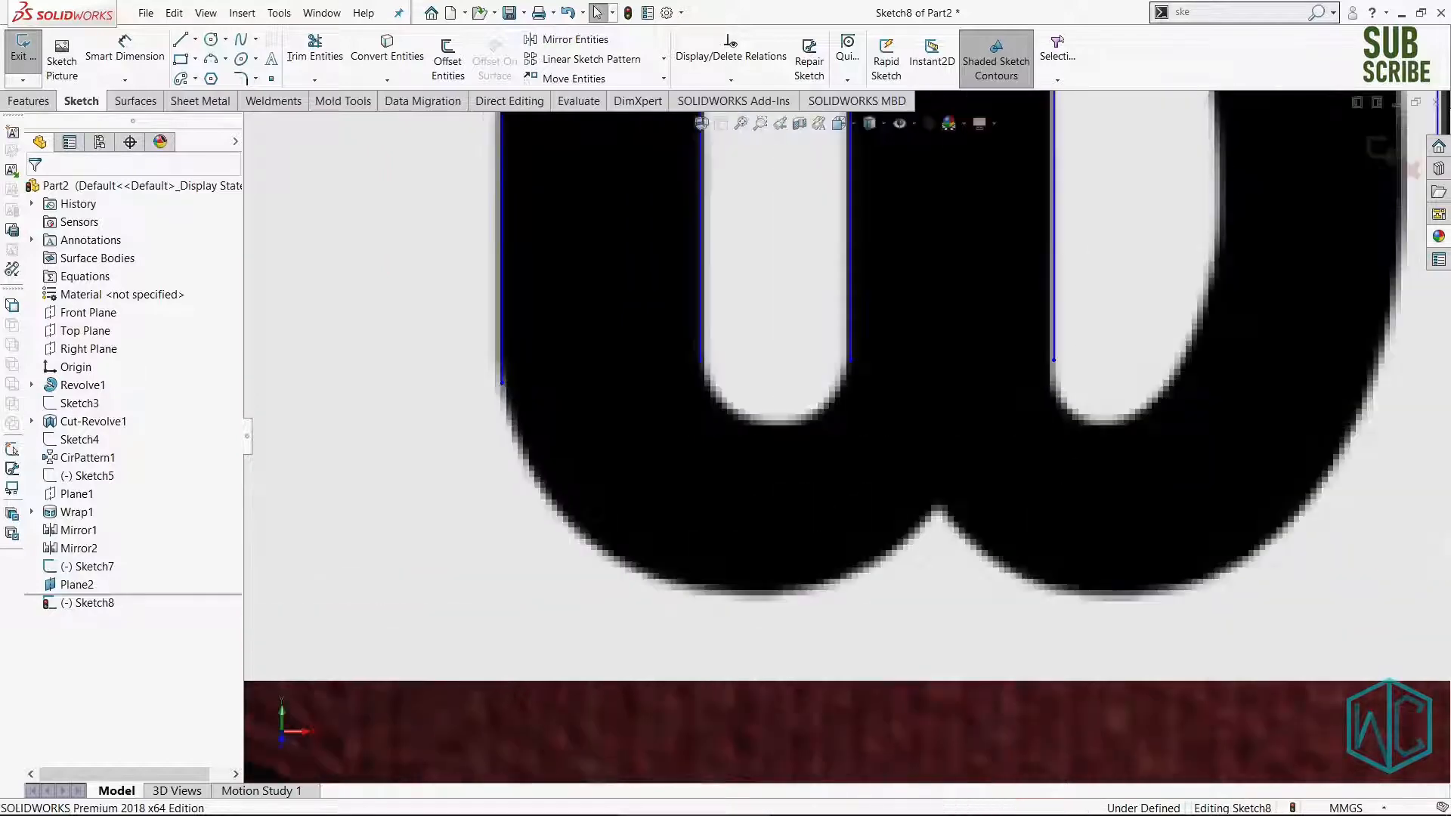
right_click_drag(659, 477, 559, 517)
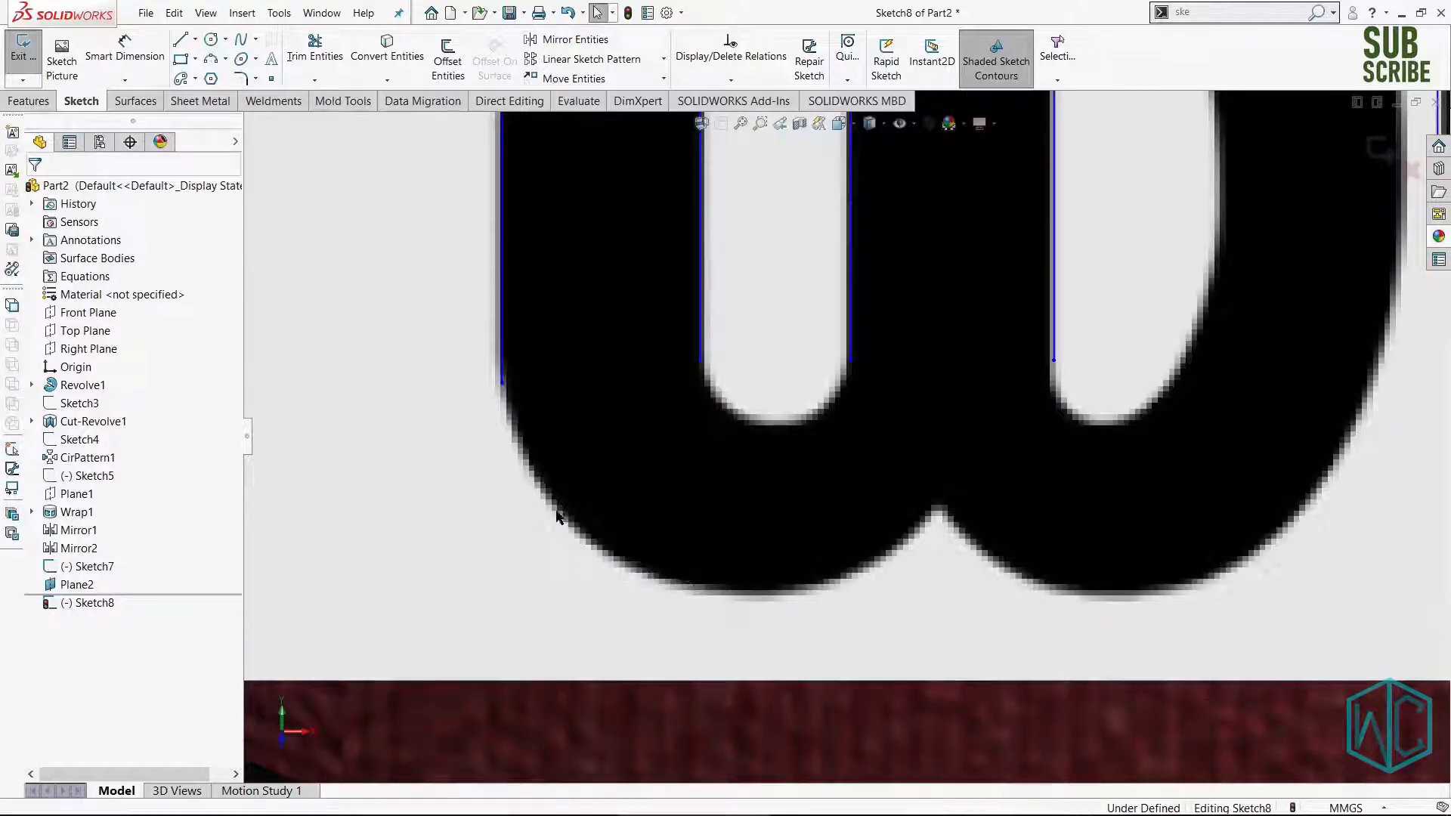
left_click(503, 383)
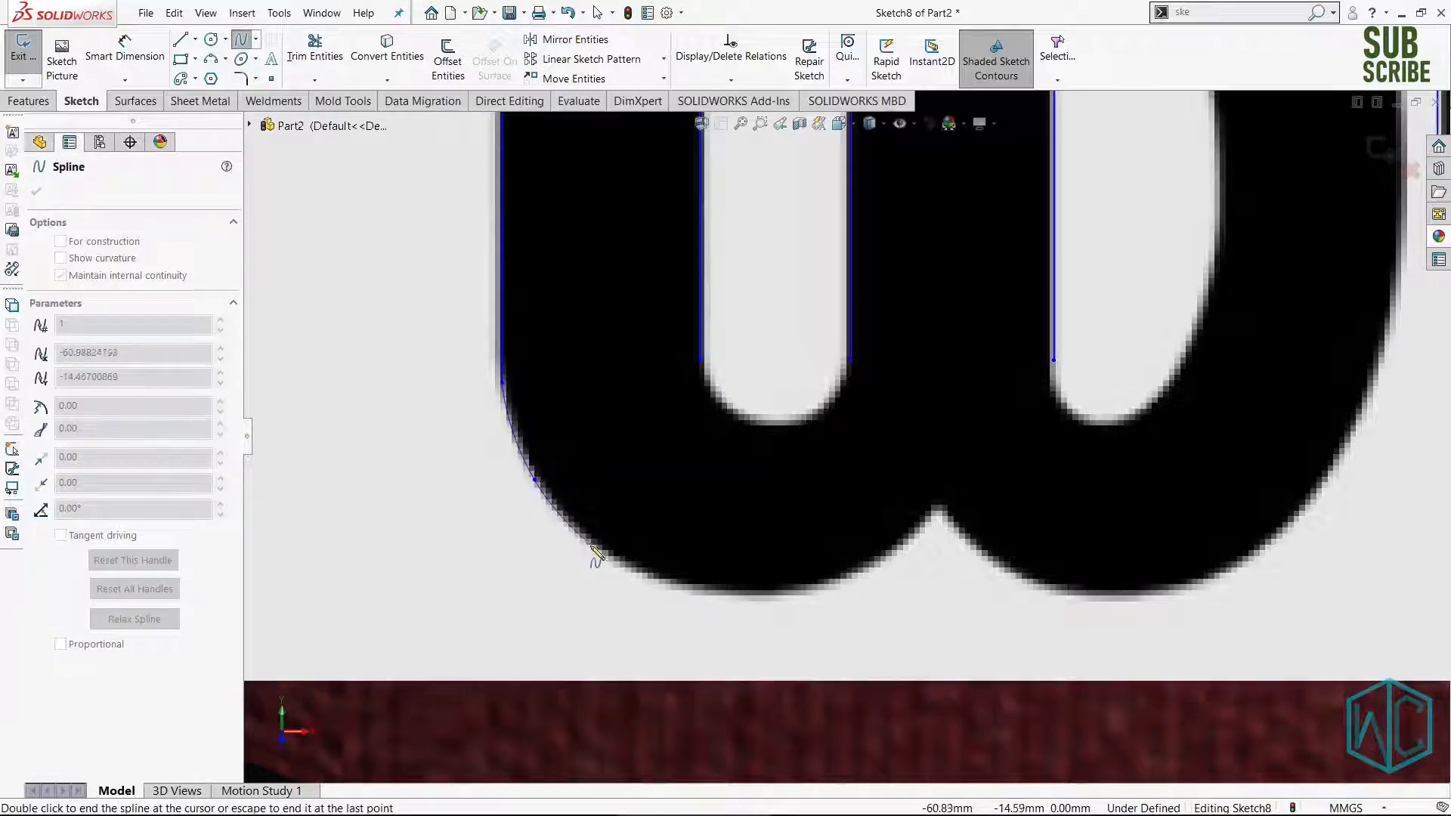
left_click(886, 563)
left_click(947, 504)
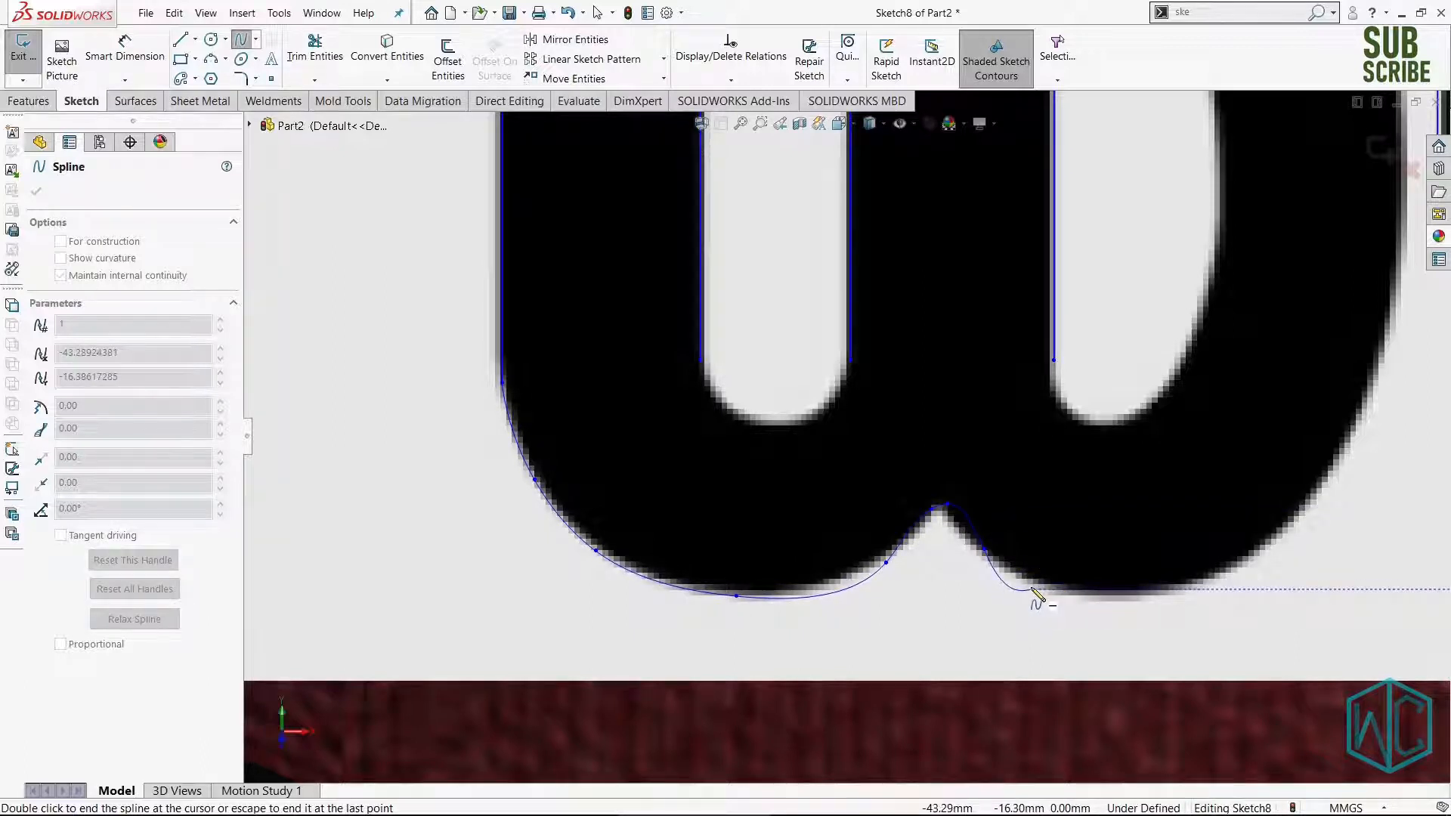
left_click(1219, 575)
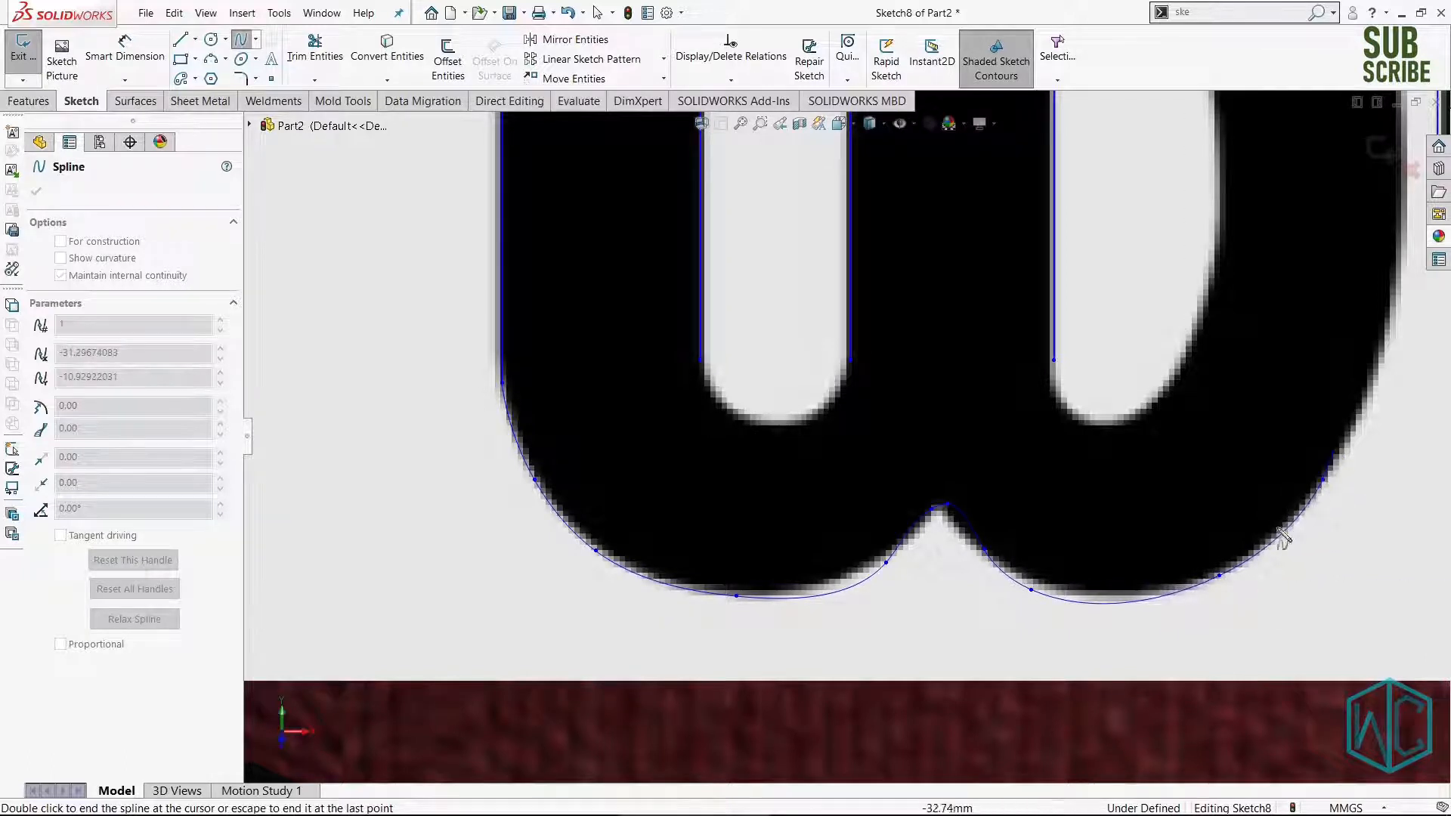
scroll(1282, 538, "down", 5)
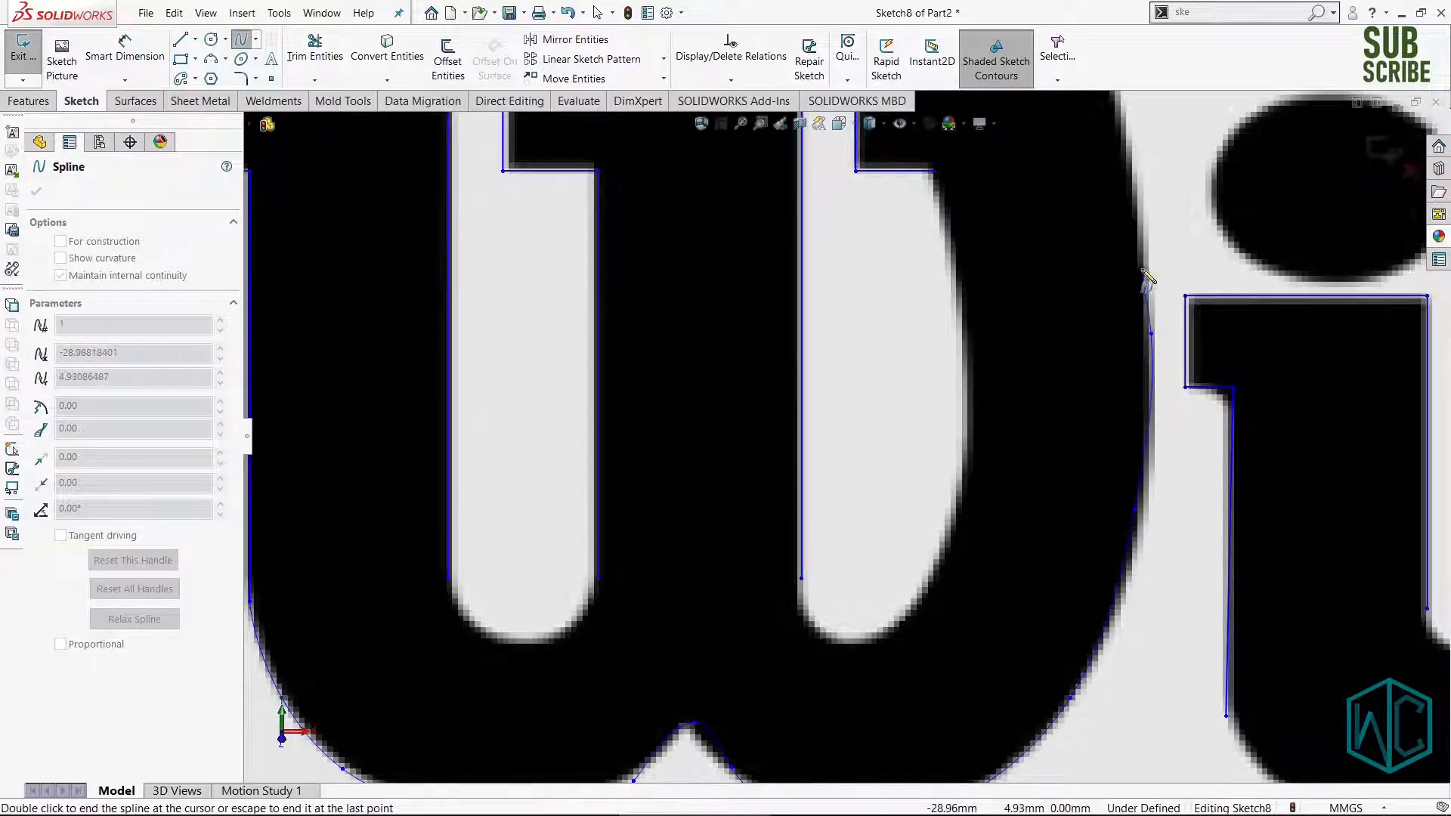
middle_click_drag(1142, 255, 1119, 414, "ctrl")
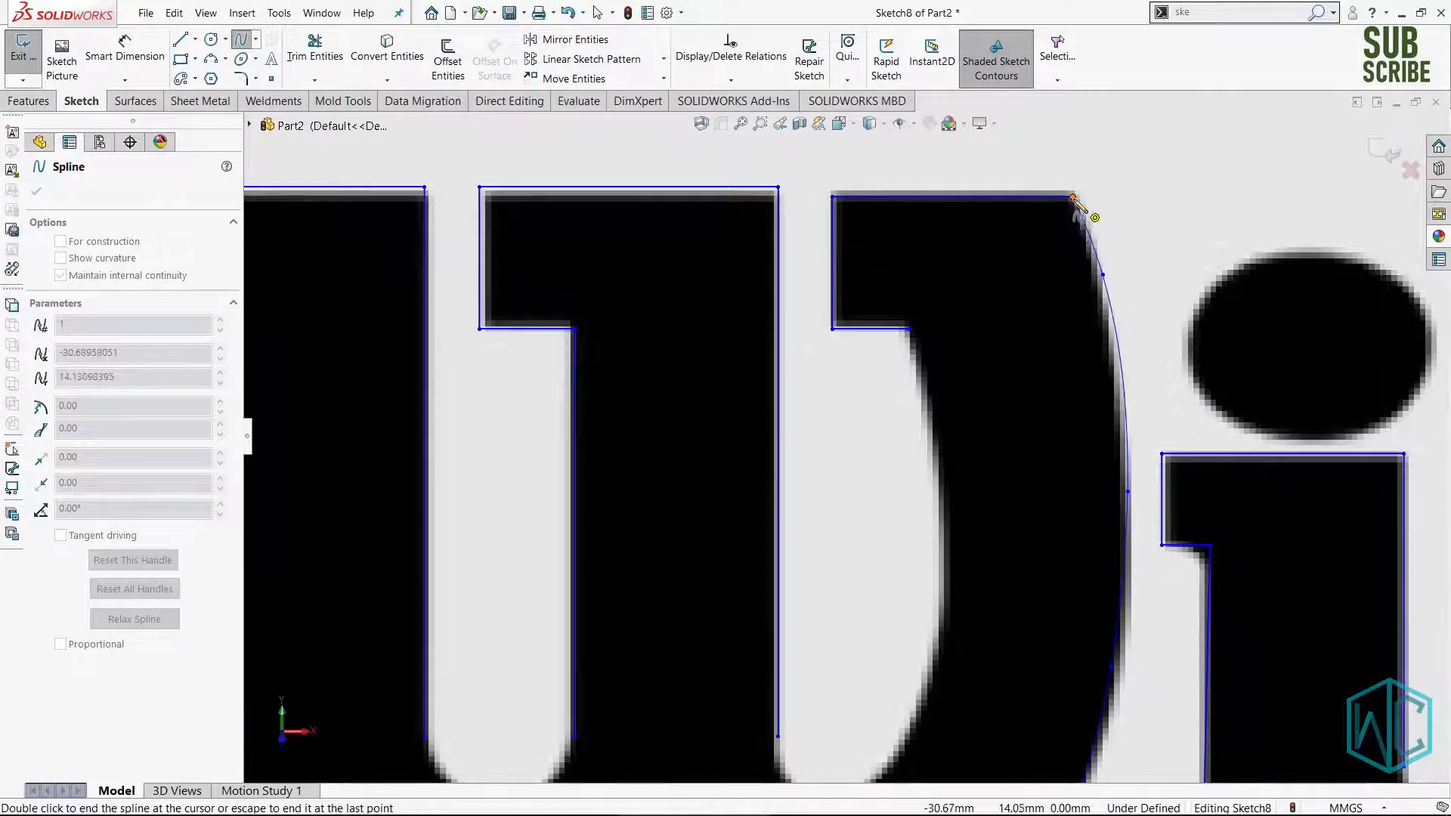
double_click(1073, 198)
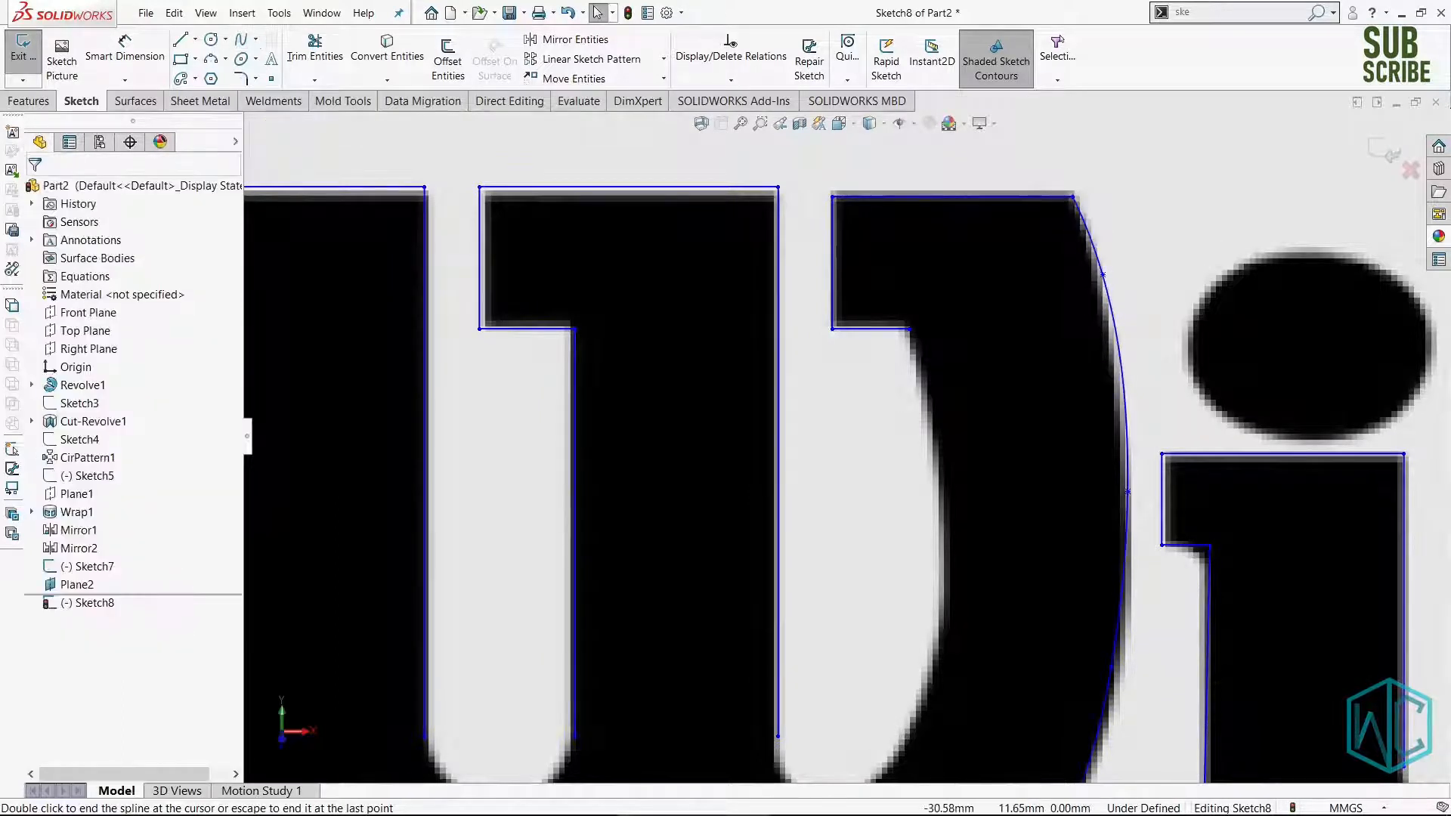
Trace the W's right inner opening with a spline from the third serif's inner corner around to the middle stem's lower end.
right_click_drag(1014, 378, 918, 376)
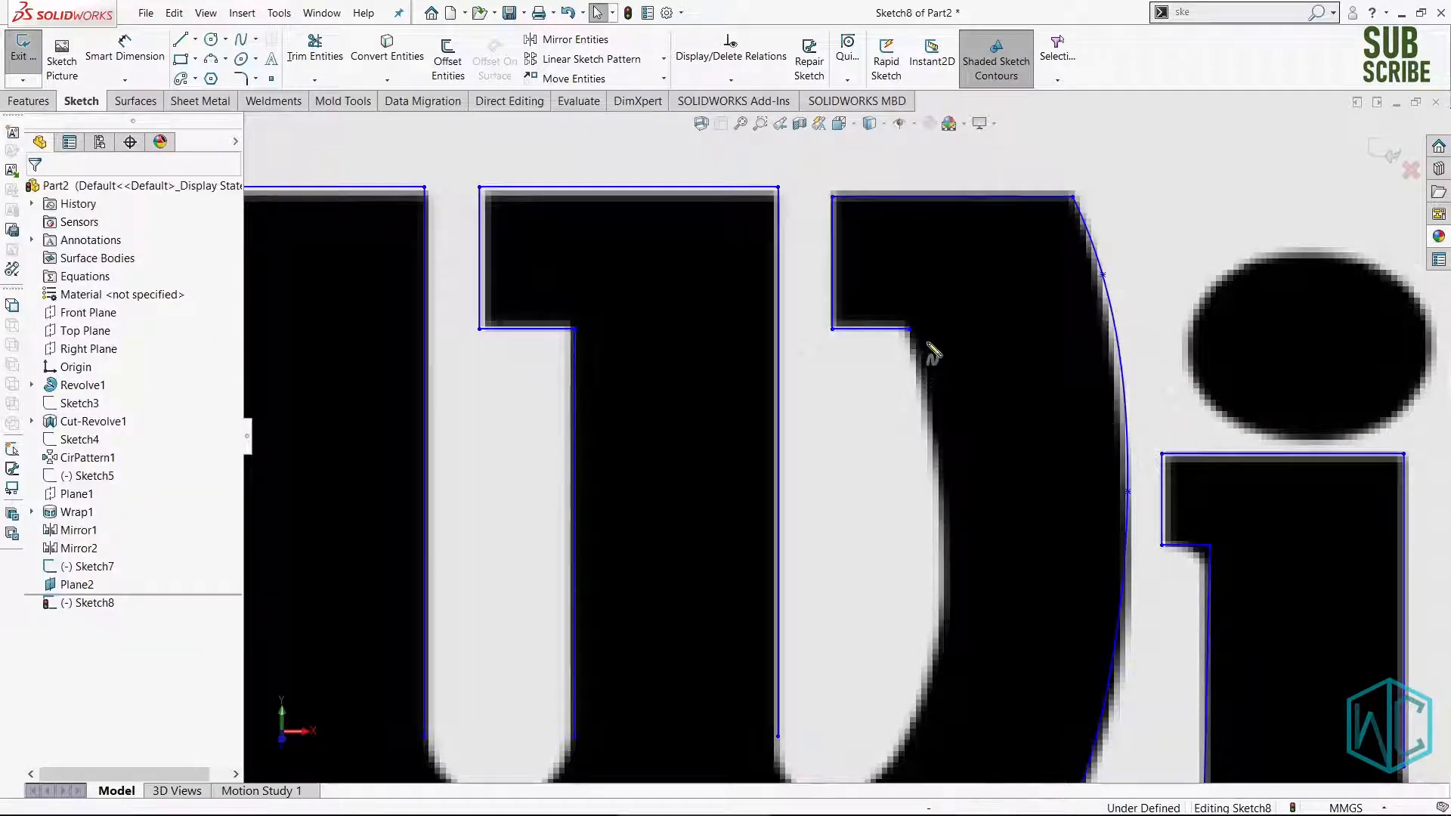
left_click(910, 330)
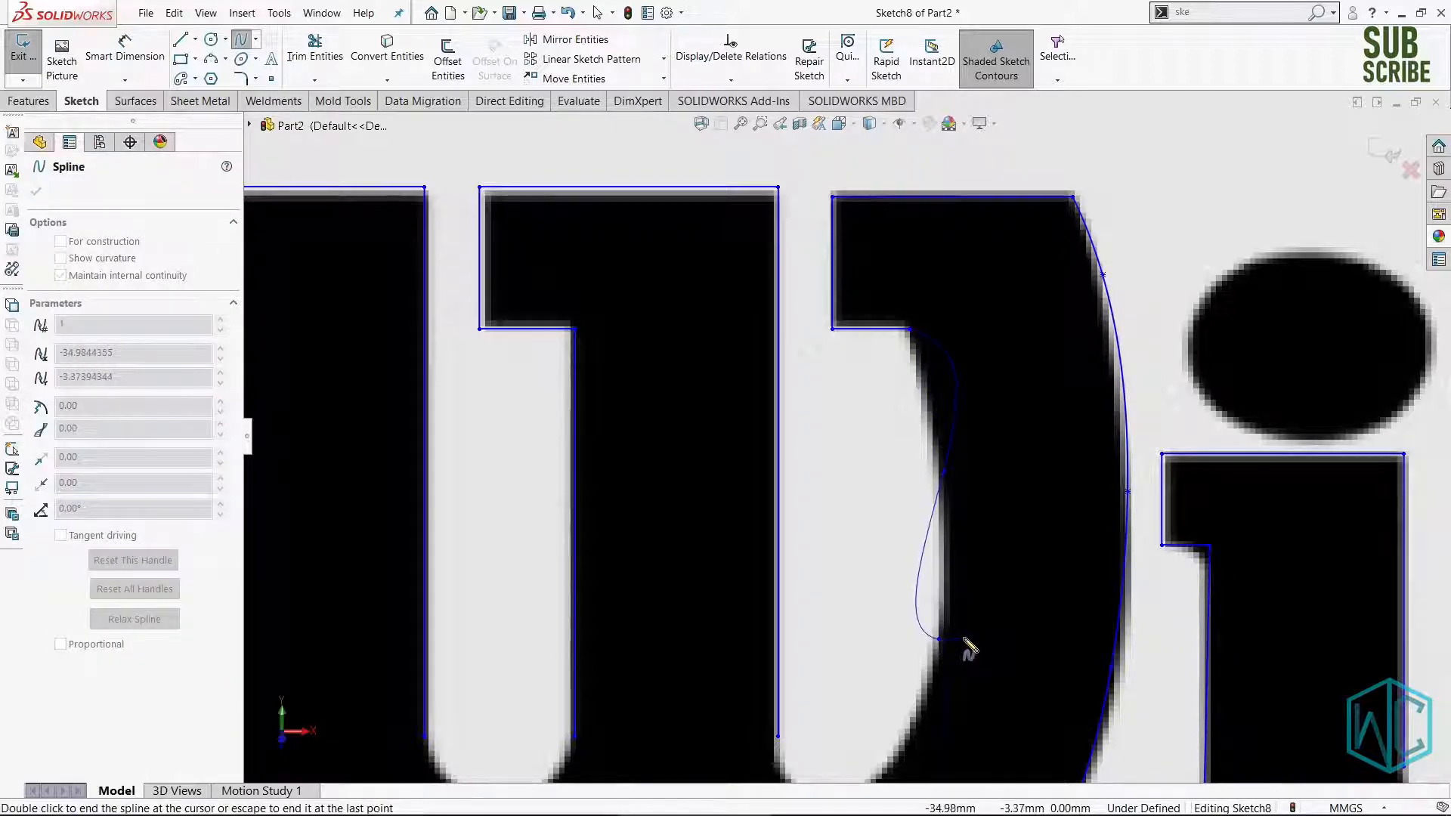
middle_click_drag(962, 638, 1026, 458, "ctrl")
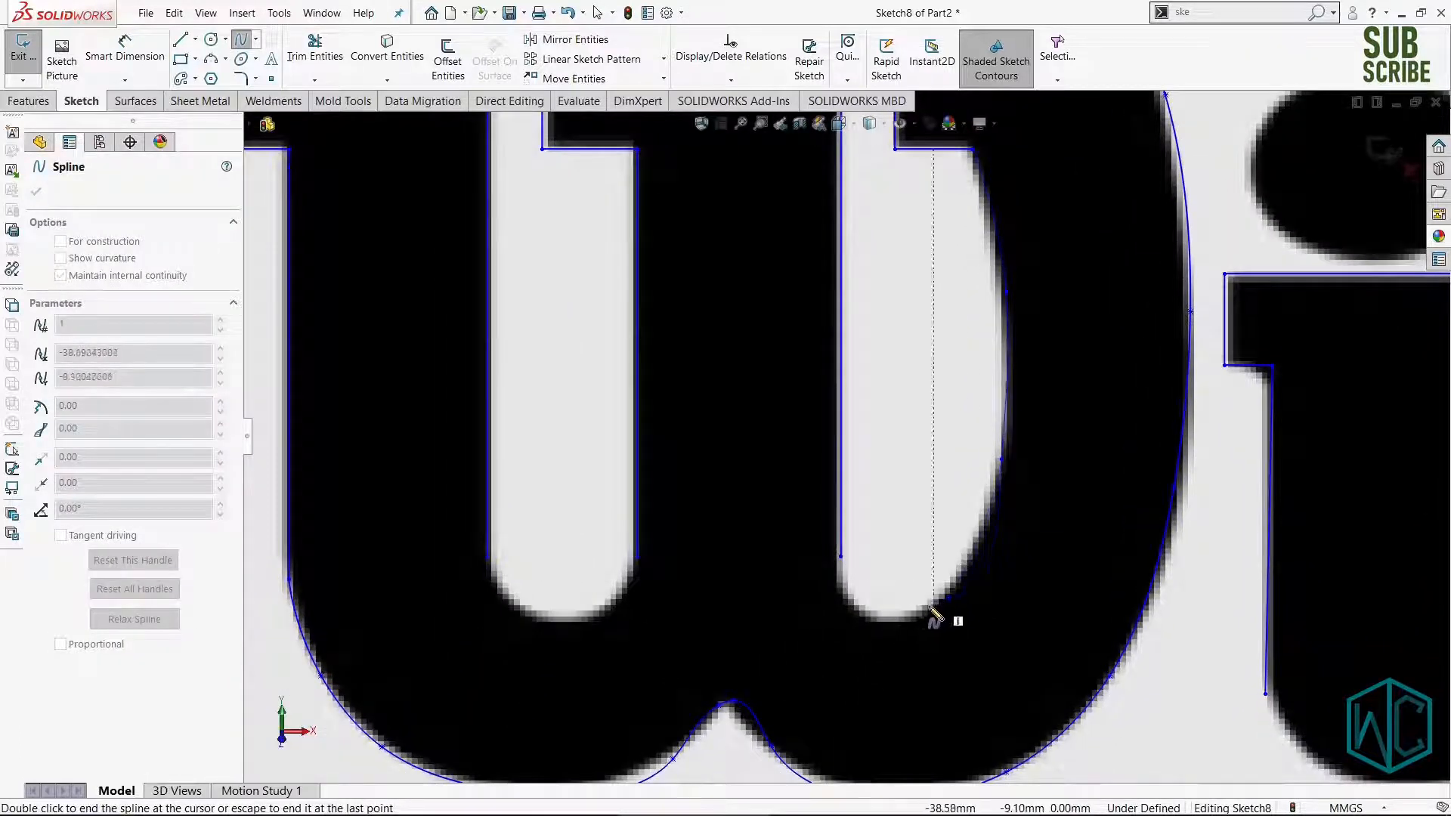
double_click(842, 559)
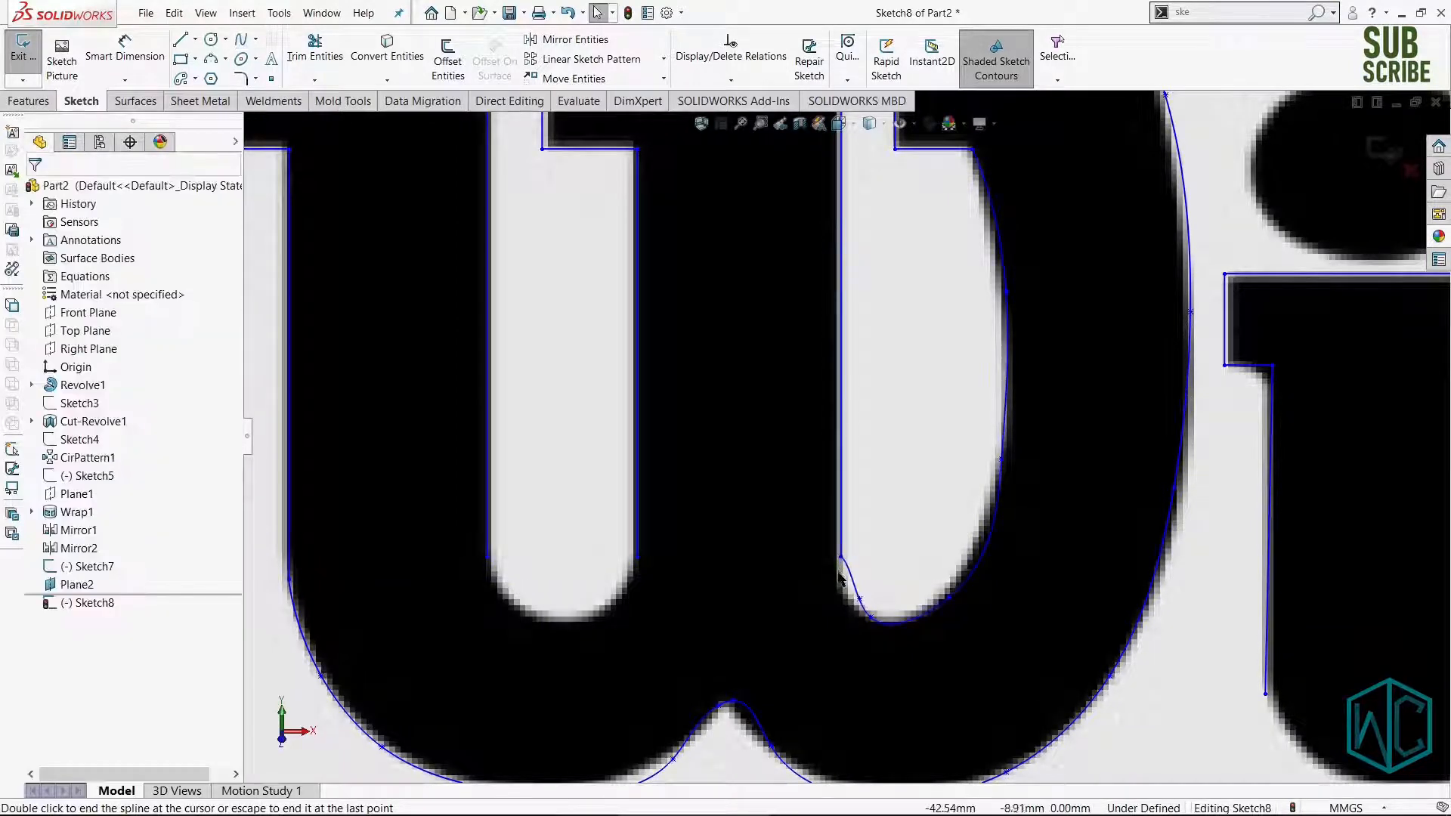
Close the bottom of the W's left inner opening with a rounded spline joining its two vertical lines.
scroll(1083, 329, "up", 5)
scroll(751, 488, "down", 8)
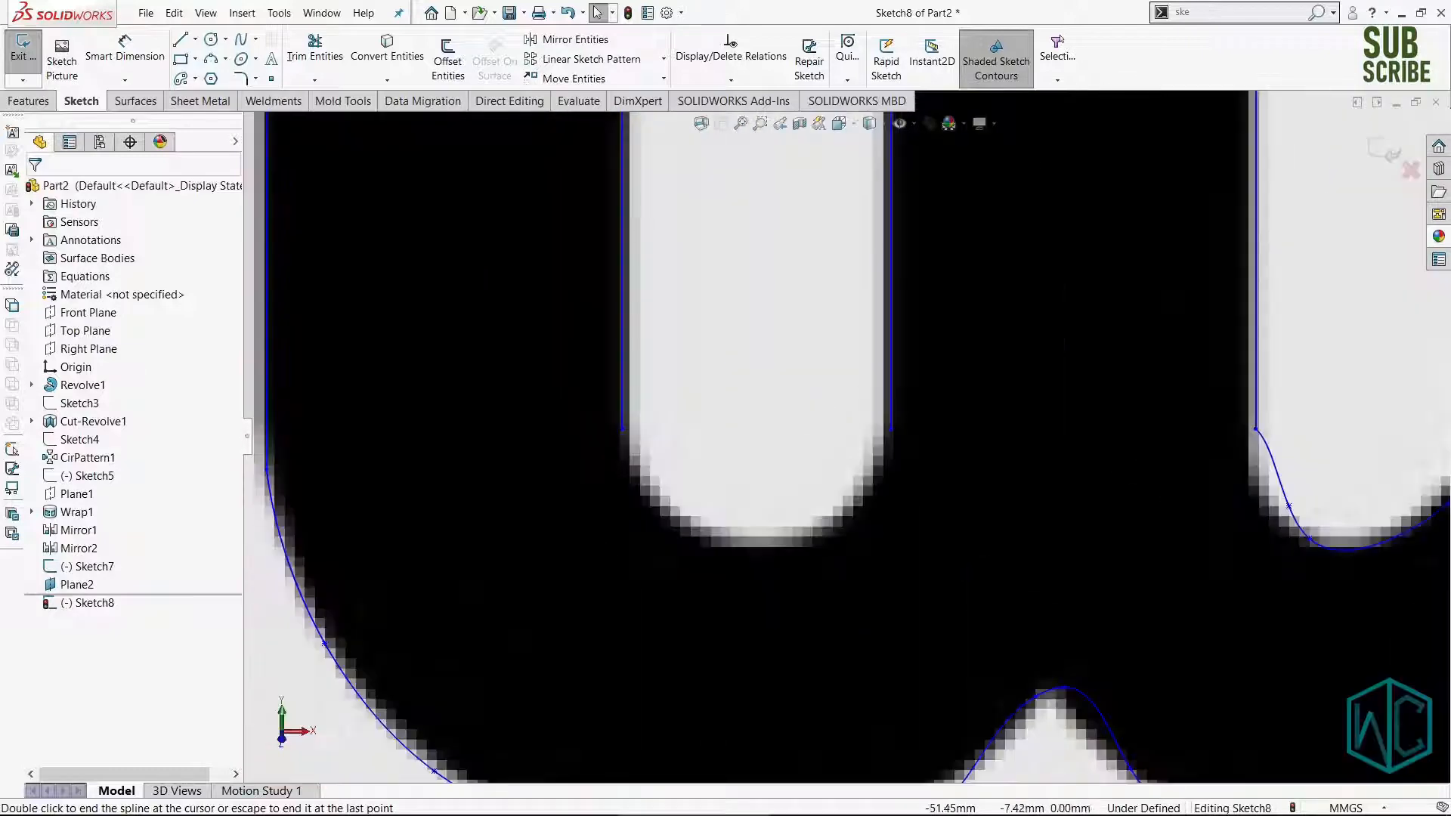
right_click_drag(1005, 416, 911, 470)
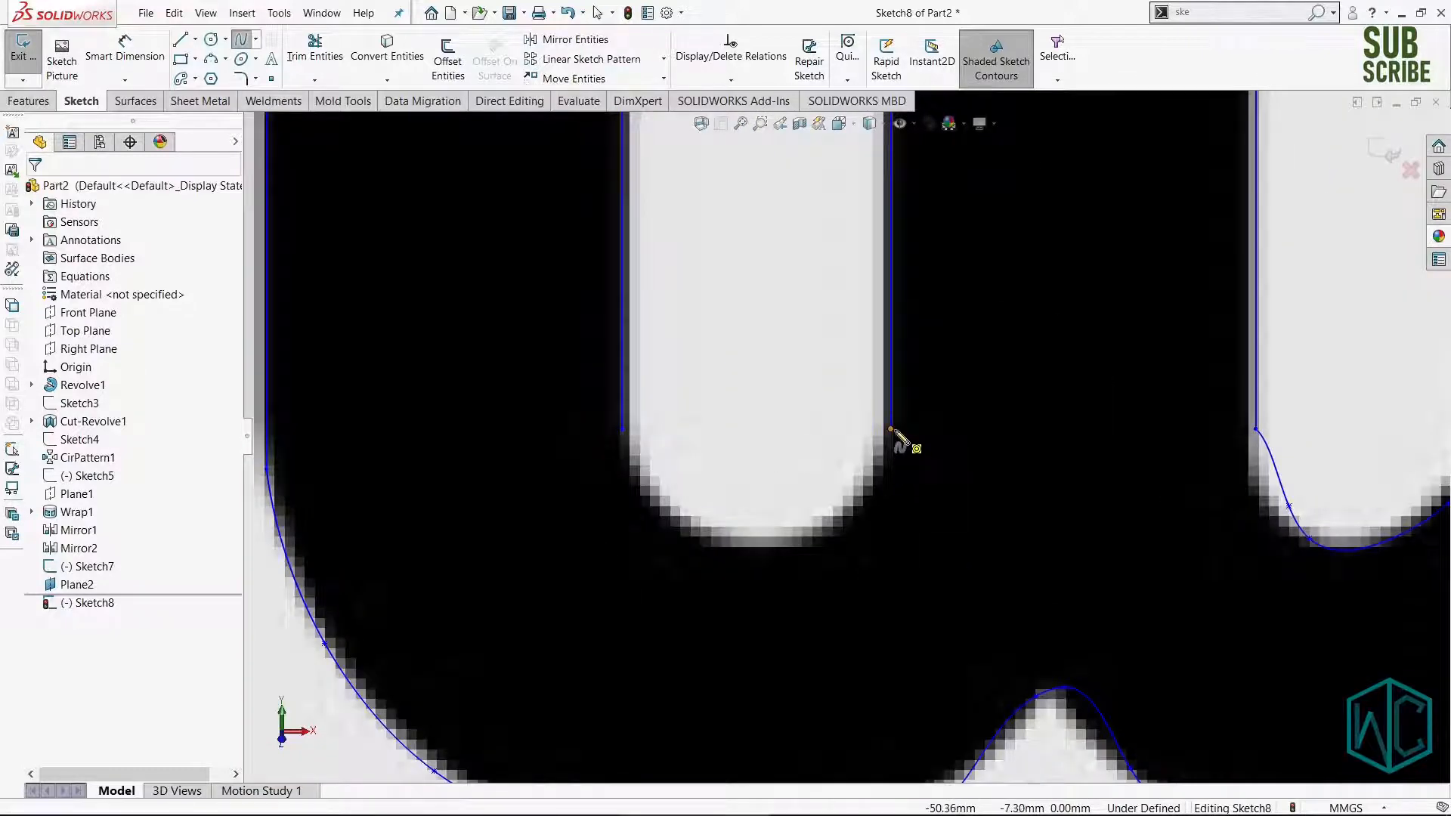
left_click(862, 511)
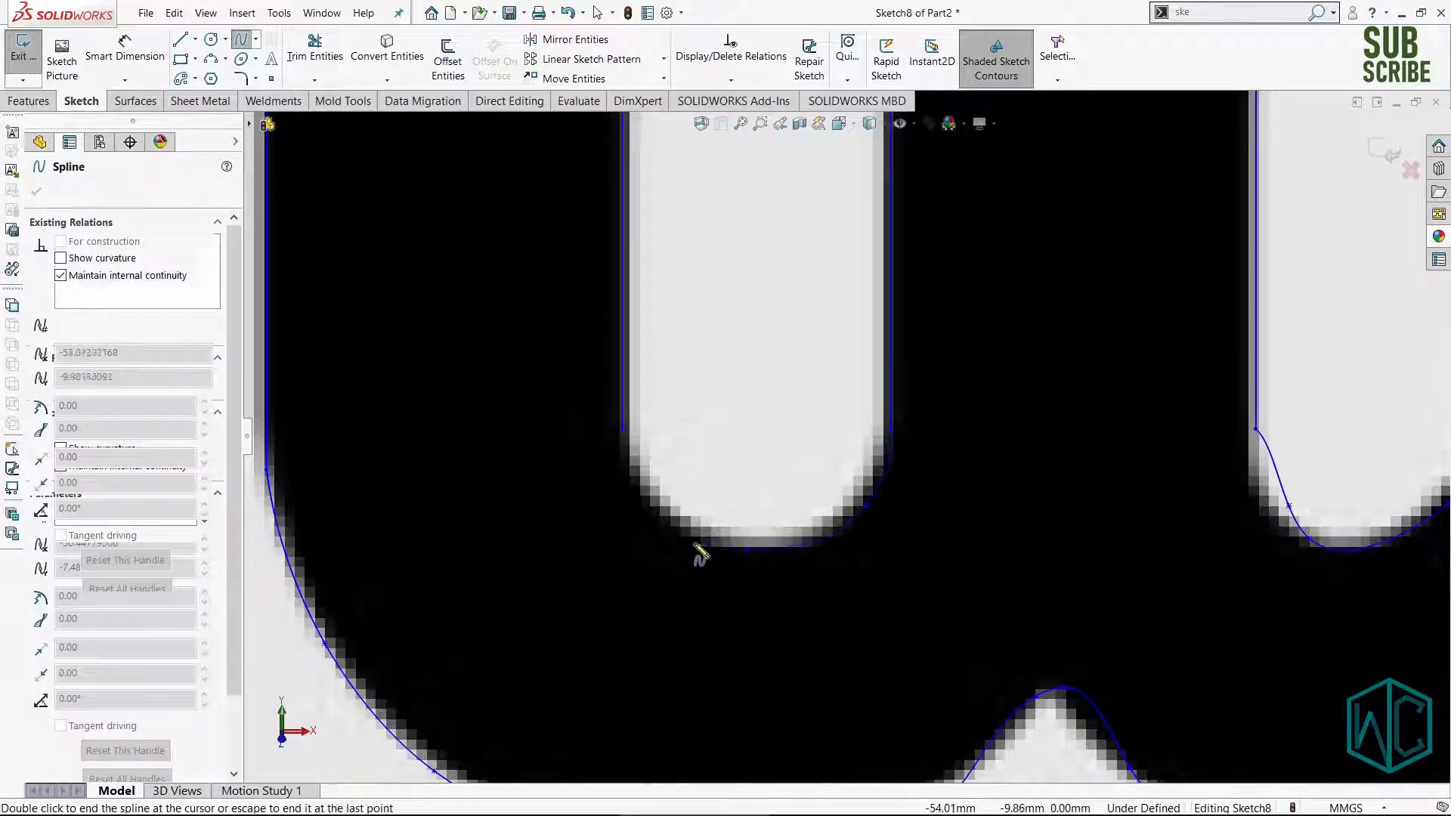
left_click(663, 512)
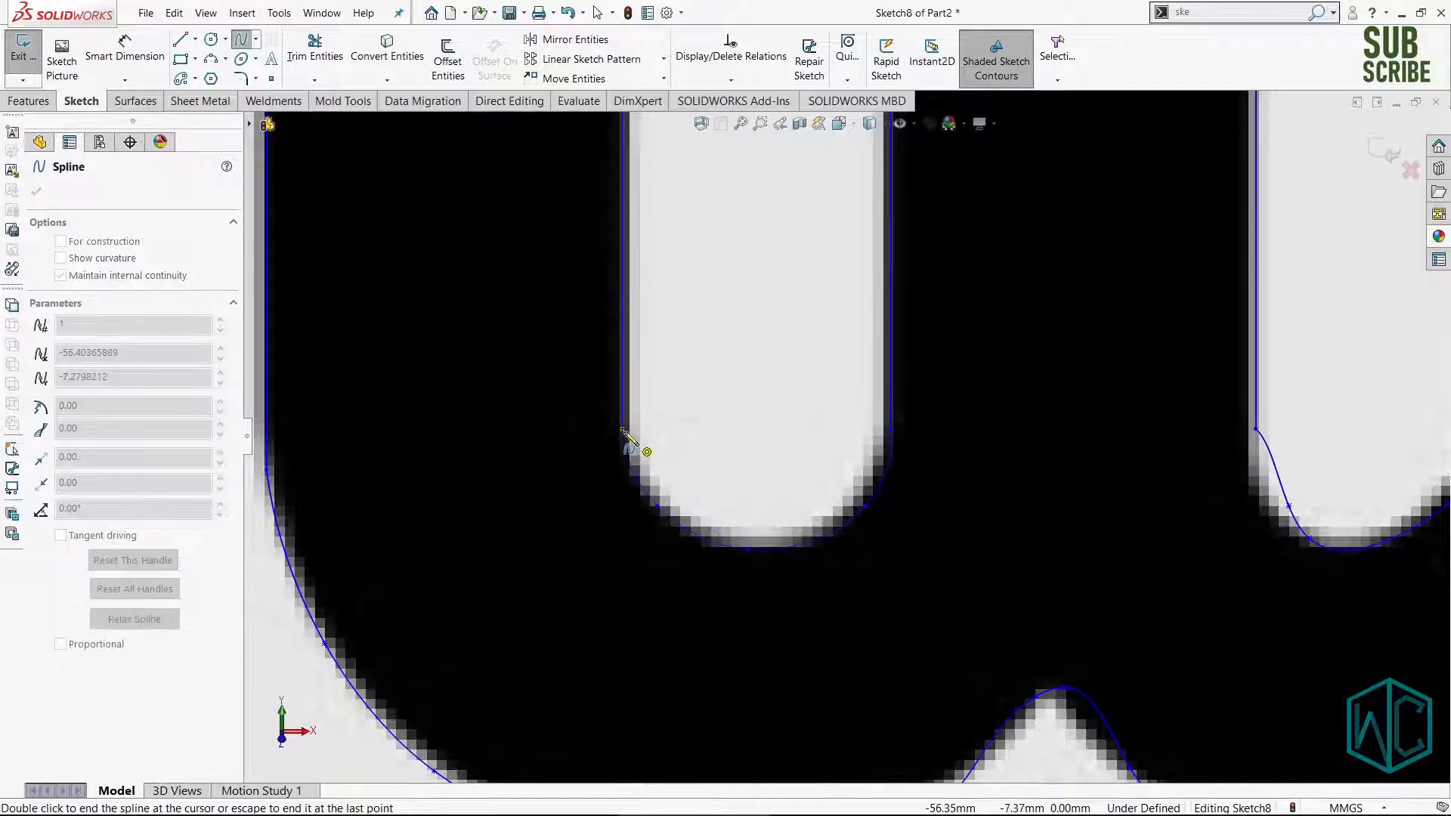
key("Escape")
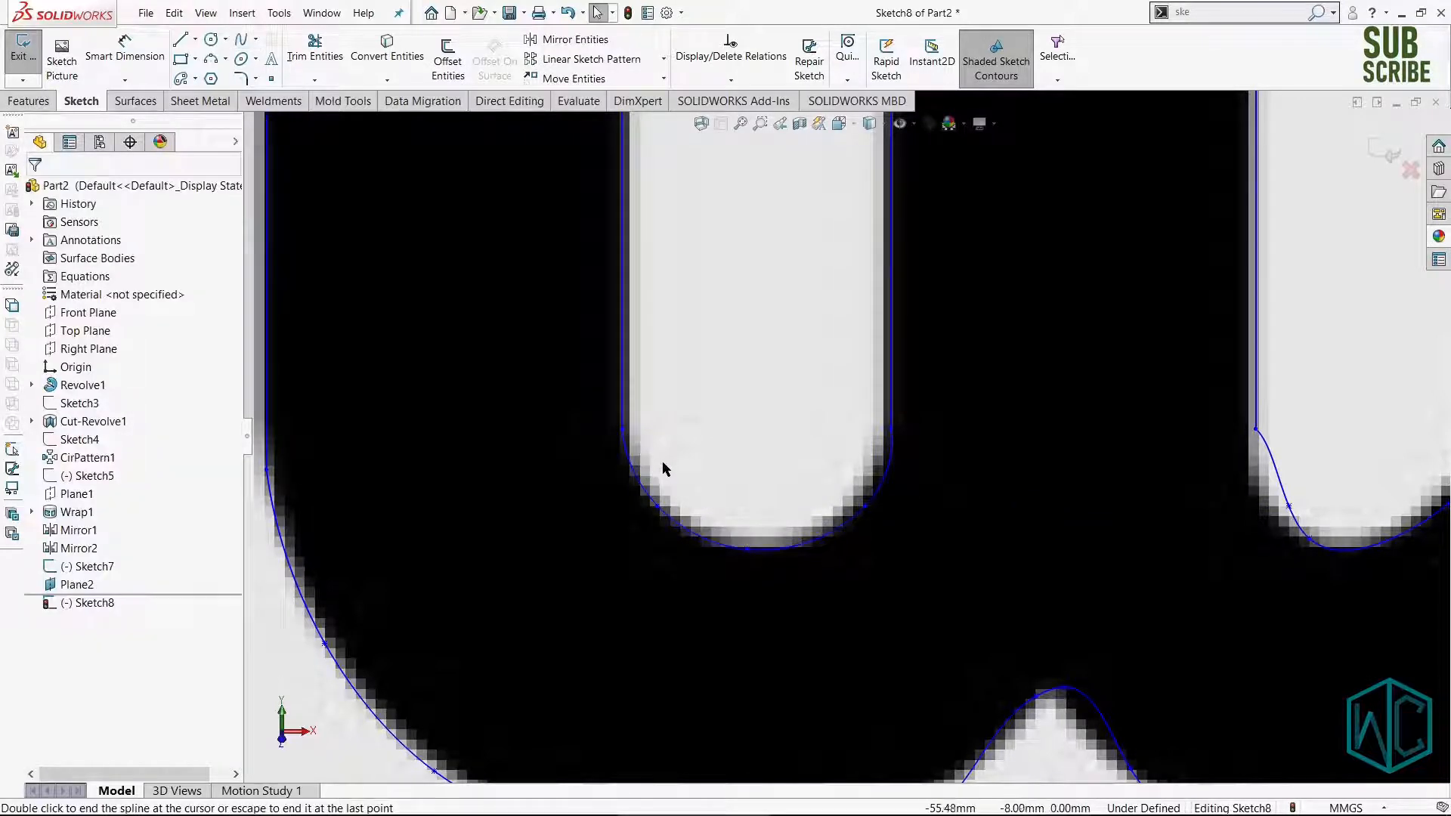
Adjust the outer spline's points on both sides of the W's bottom notch to follow the picture's edge.
scroll(663, 469, "up", 5)
scroll(748, 423, "down", 4)
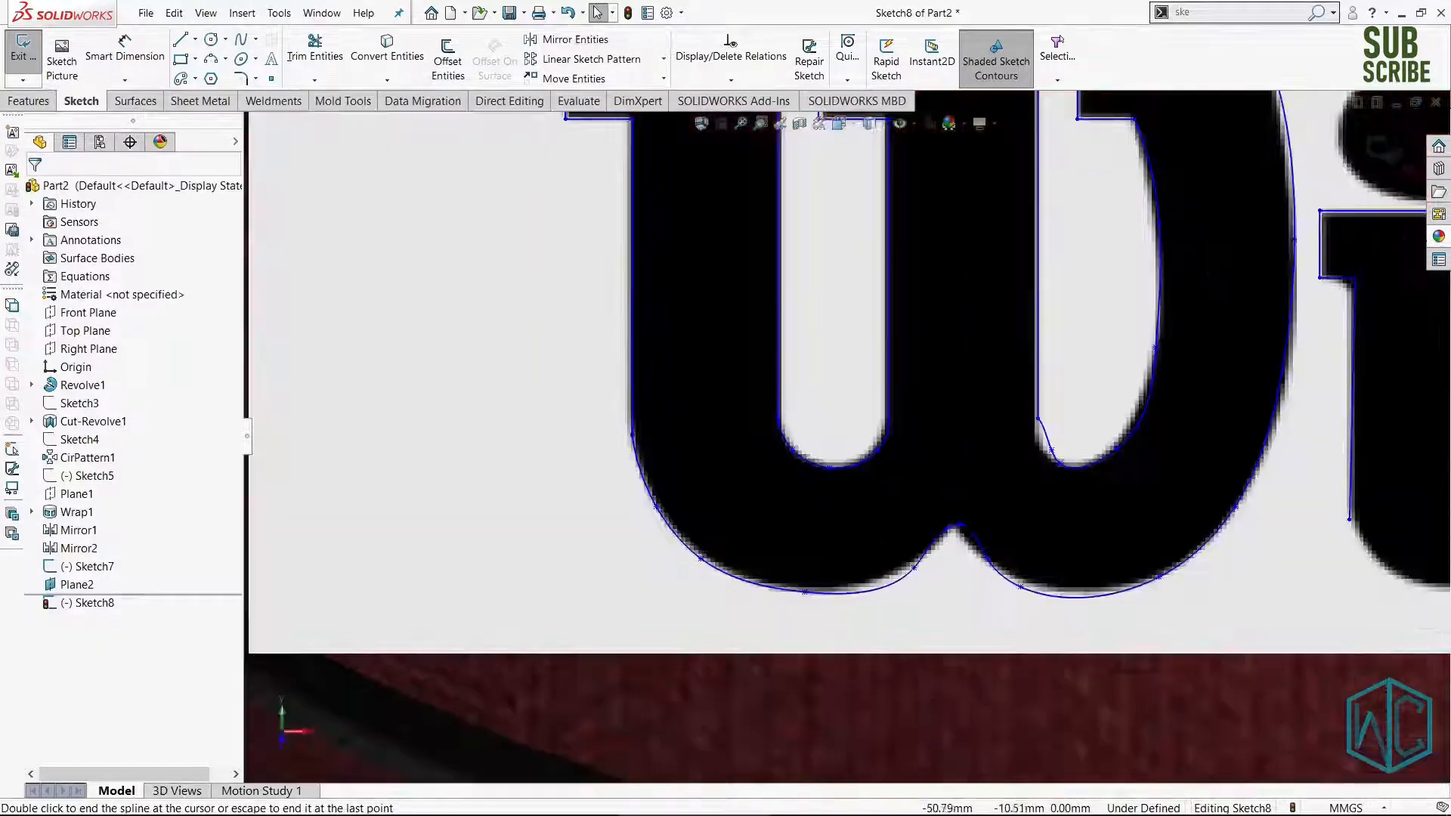
scroll(911, 568, "down", 4)
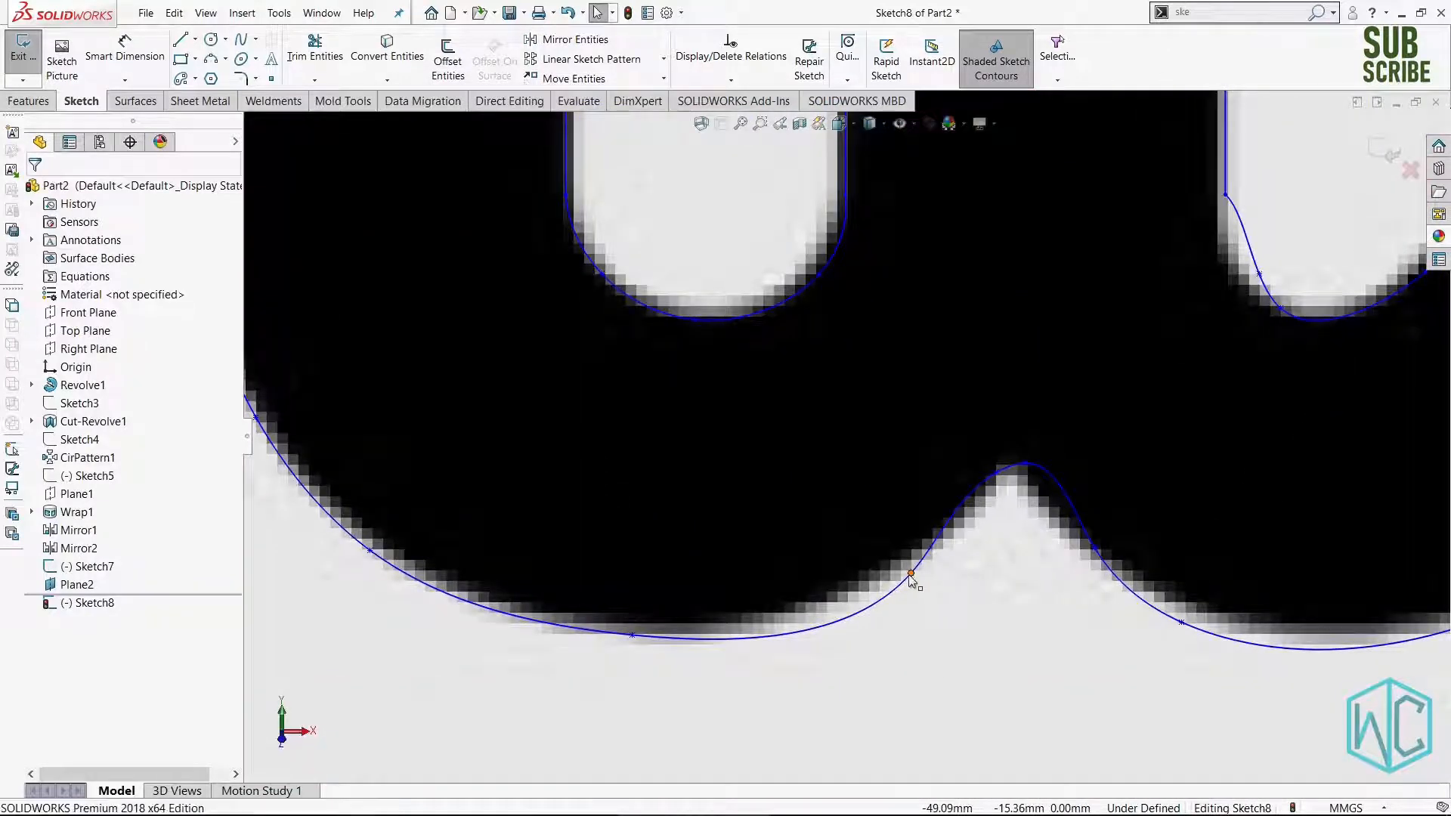
left_click_drag(887, 590, 824, 603)
scroll(1095, 546, "up", 3)
scroll(1119, 541, "down", 3)
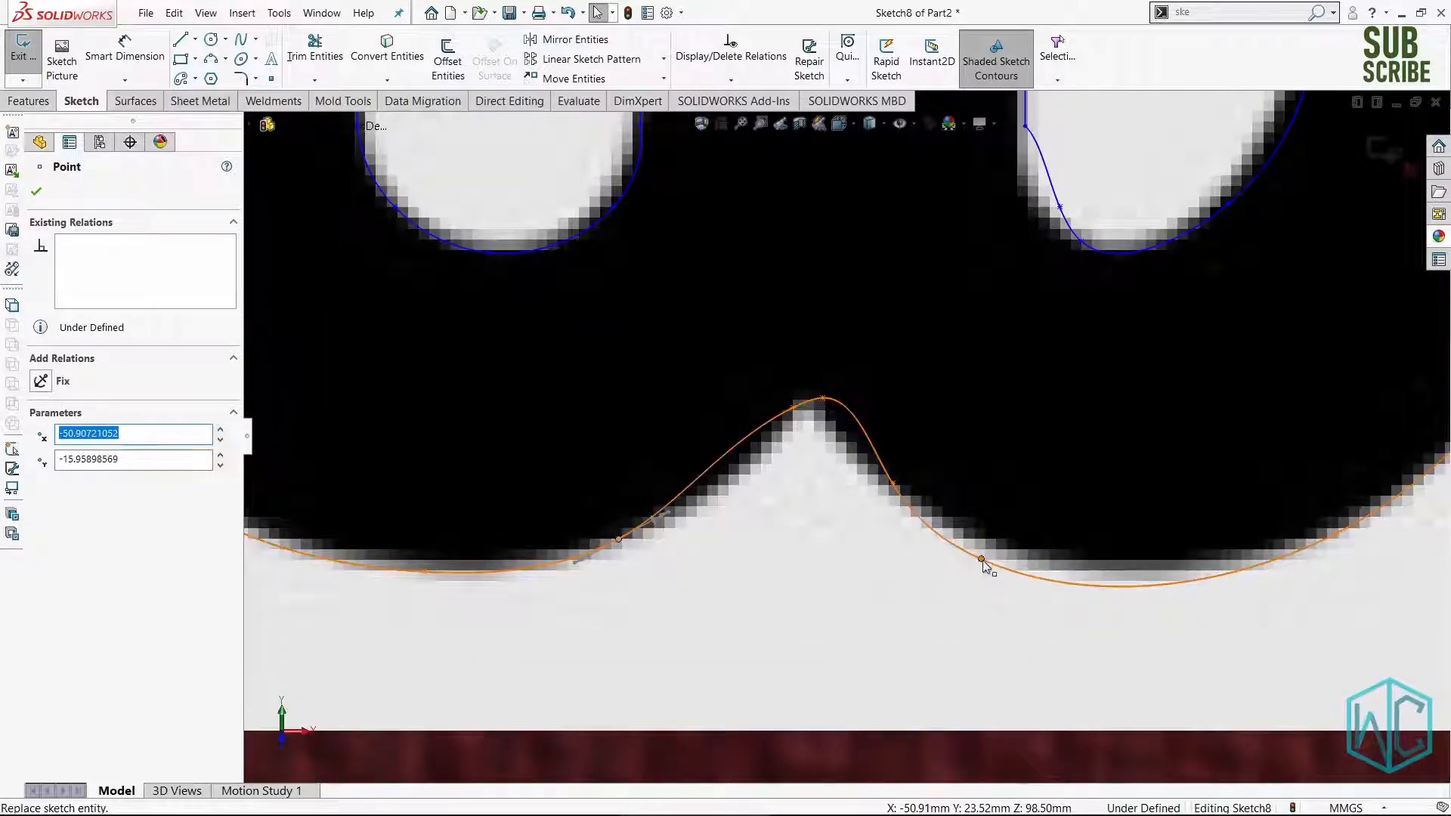
left_click_drag(982, 559, 1005, 560)
scroll(885, 438, "up", 5)
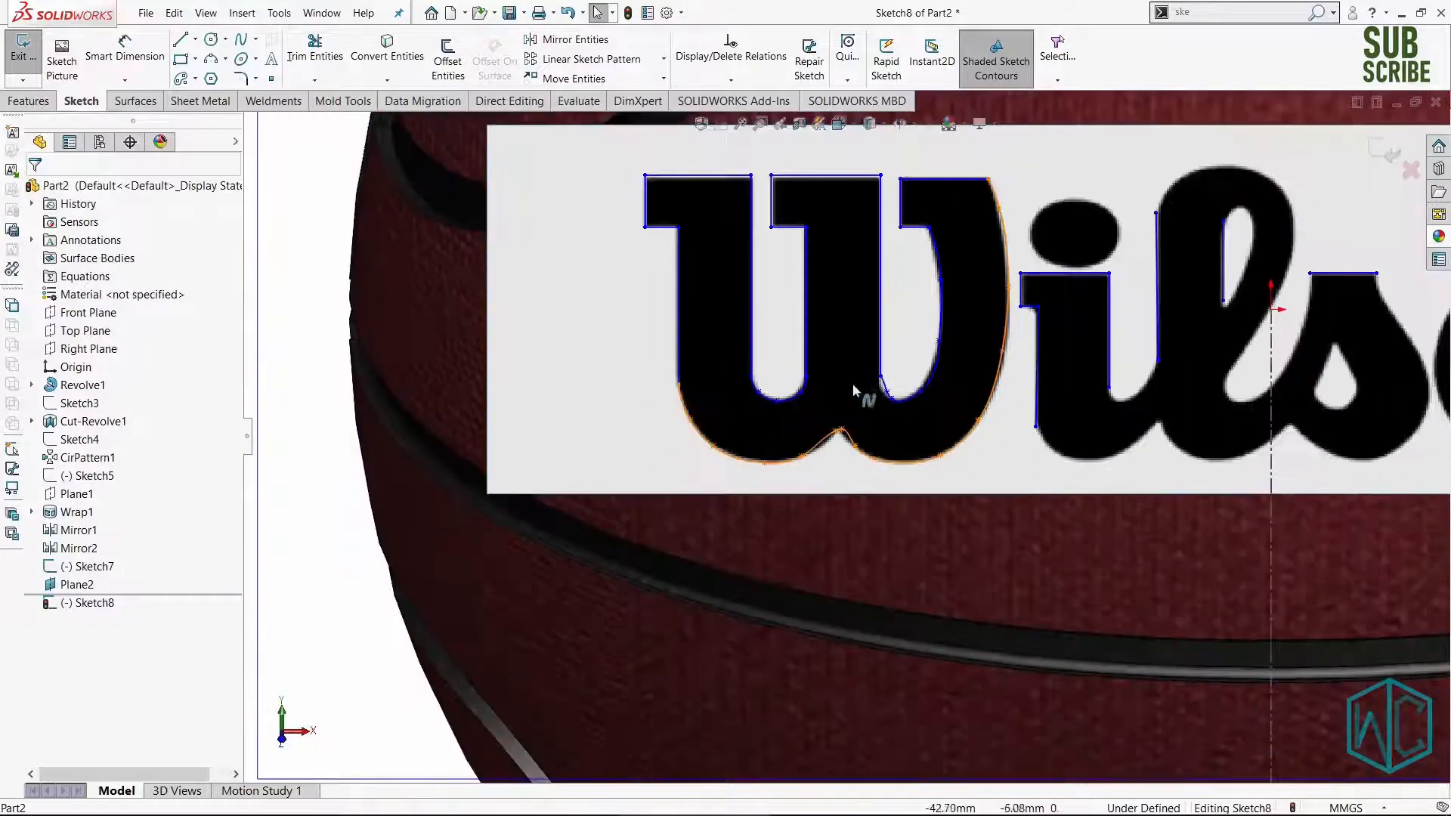
Move the spline point at the lower left of the W's right opening onto the letter's edge, and check the connected outline.
scroll(852, 384, "down", 8)
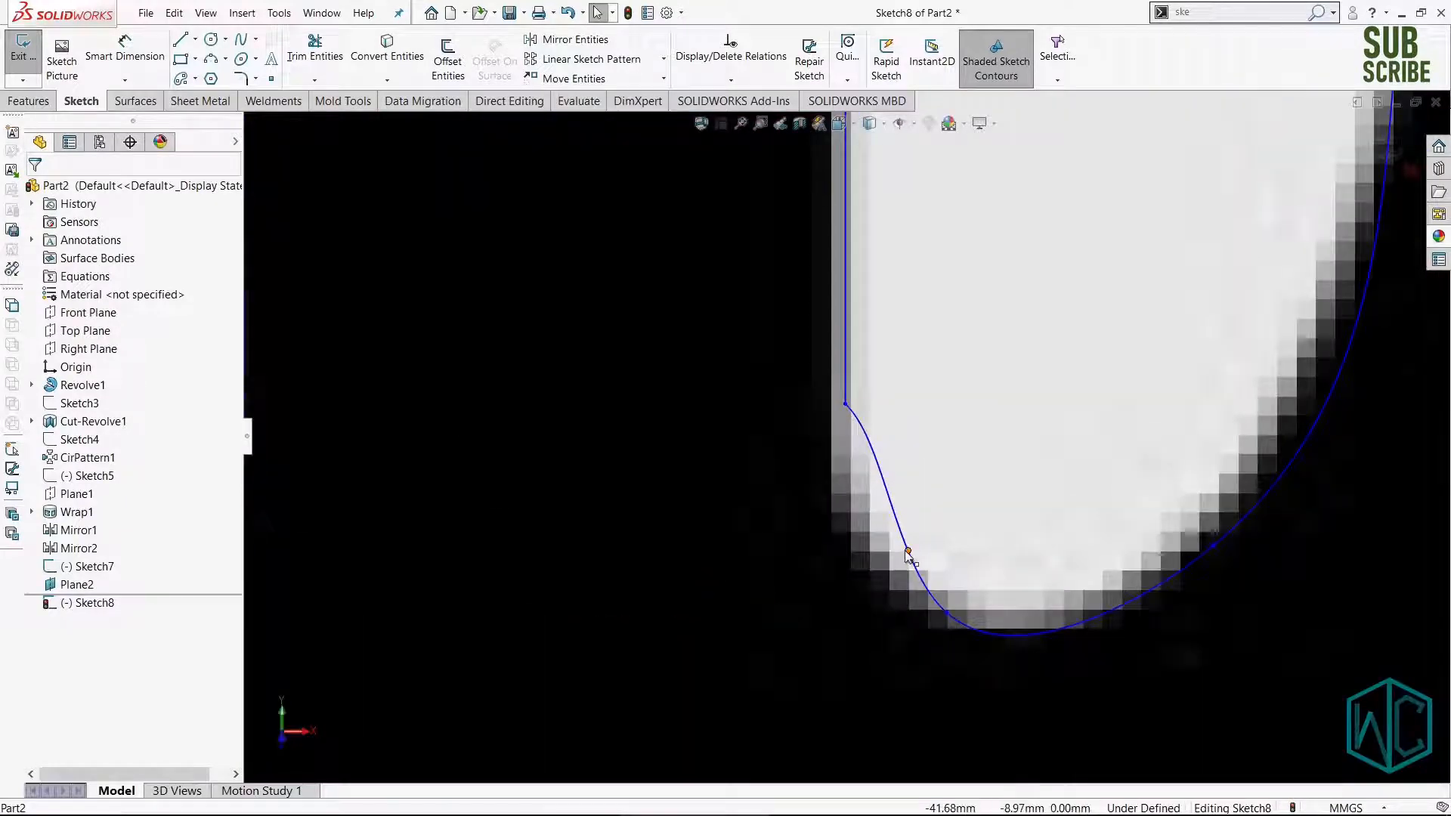
mouse_move(908, 551)
left_mouse_down()
mouse_move(869, 508)
mouse_move(848, 517)
mouse_move(837, 489)
mouse_move(887, 556)
left_mouse_up()
key("ctrl+a")
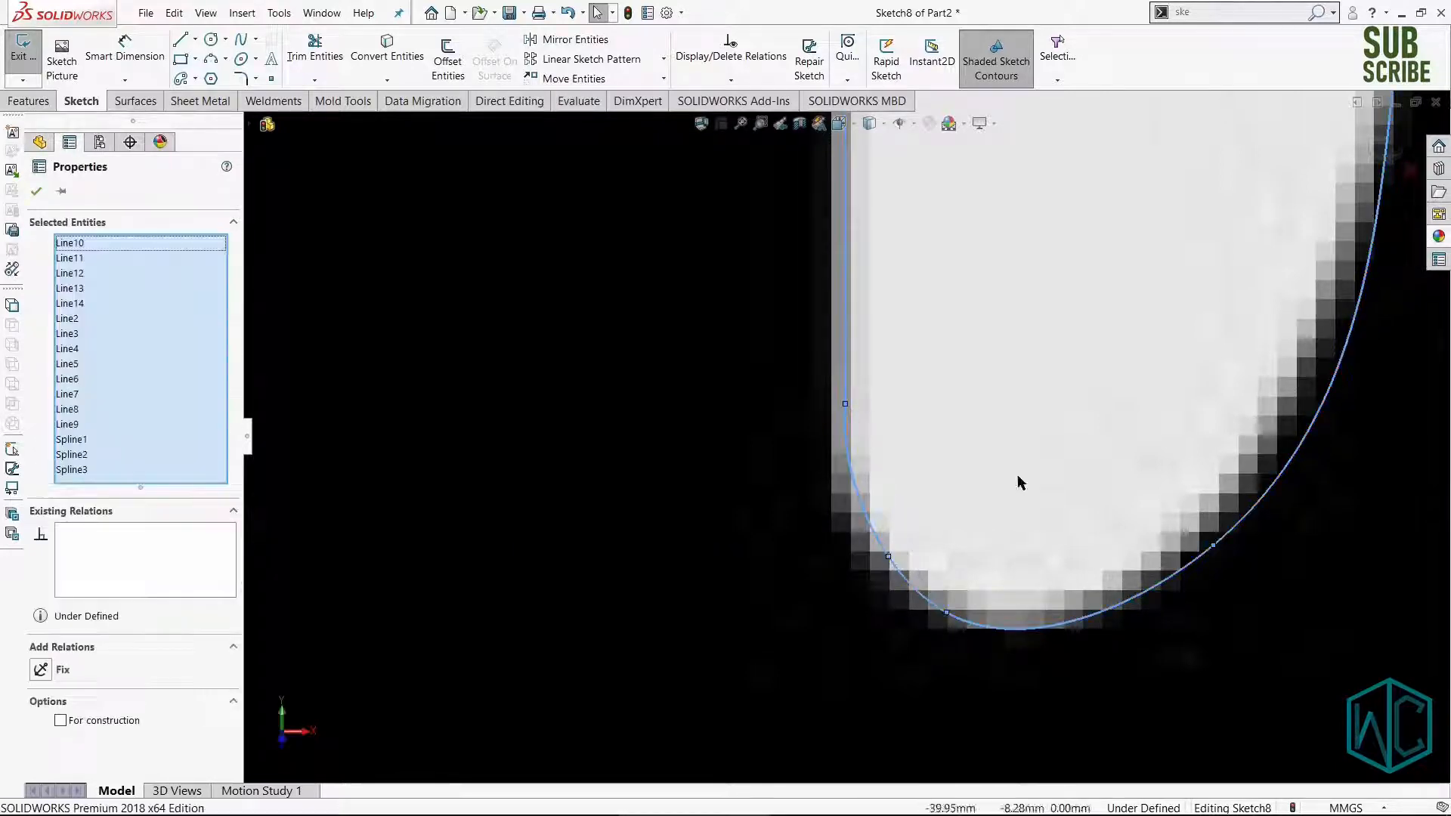
scroll(1020, 482, "up", 10)
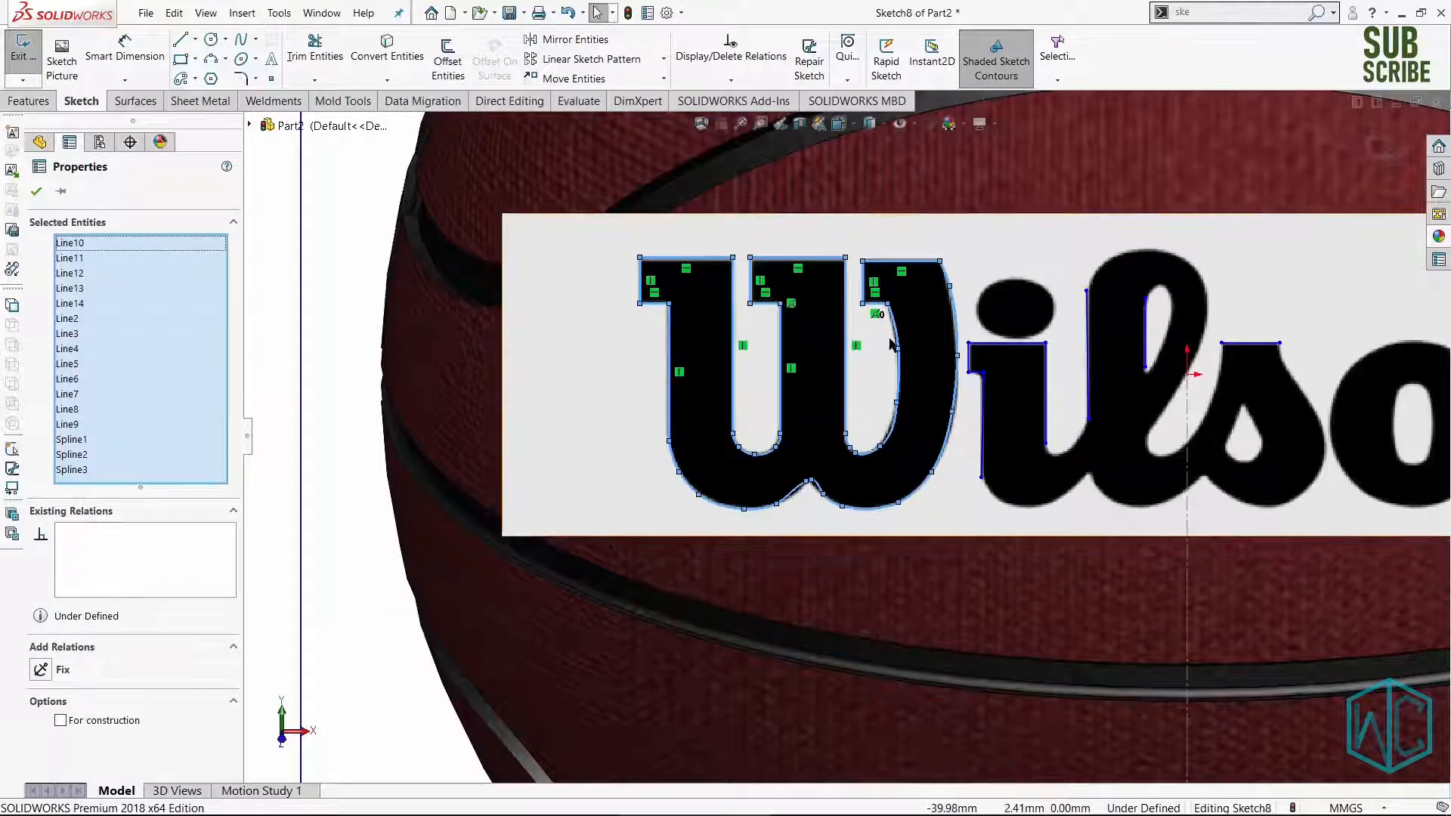
scroll(892, 344, "down", 4)
left_click(677, 664)
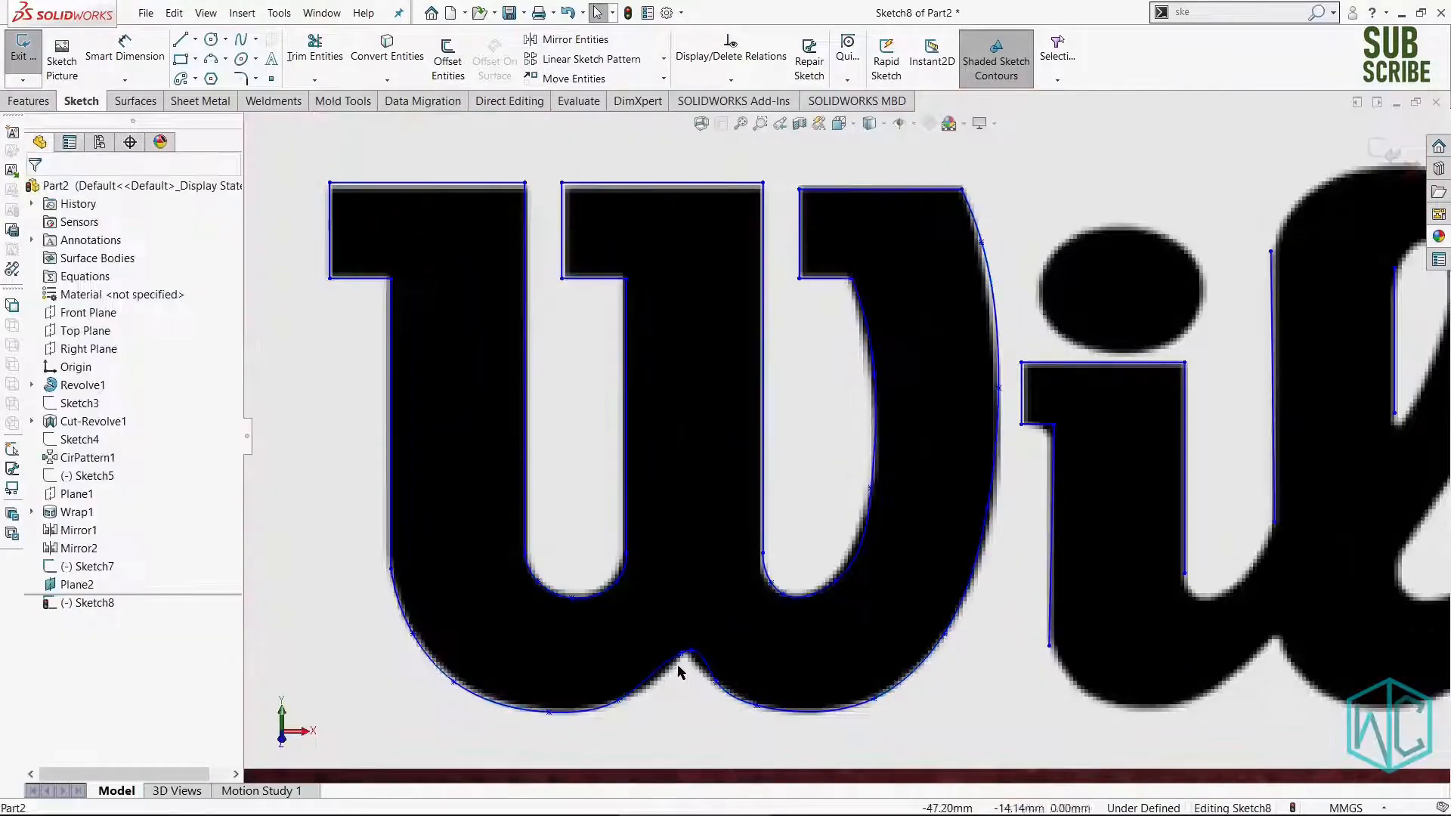
Reposition the two spline points at the peak of the W's bottom notch to match the picture's edge.
scroll(678, 665, "down", 8)
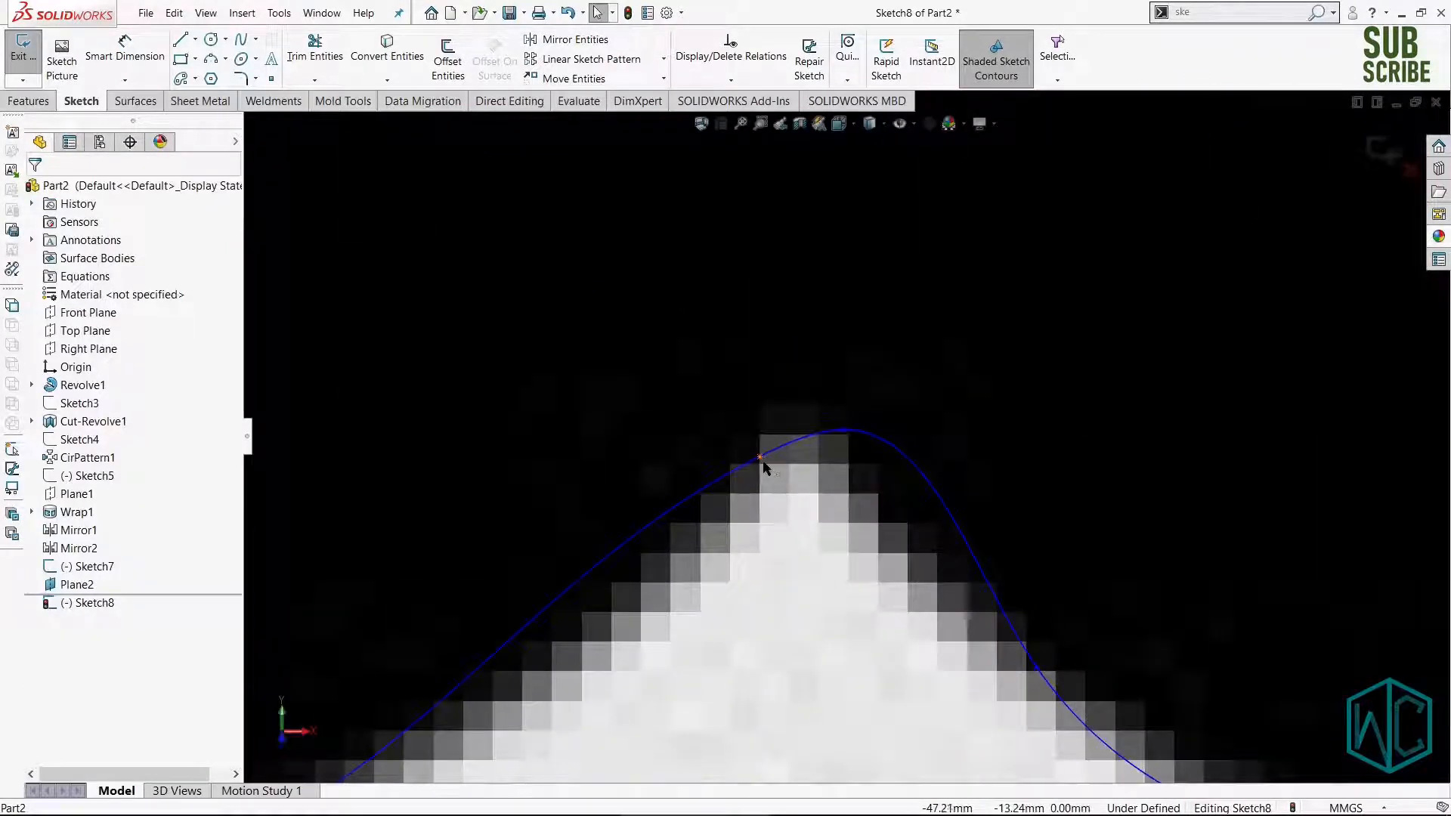
left_click_drag(760, 459, 665, 531)
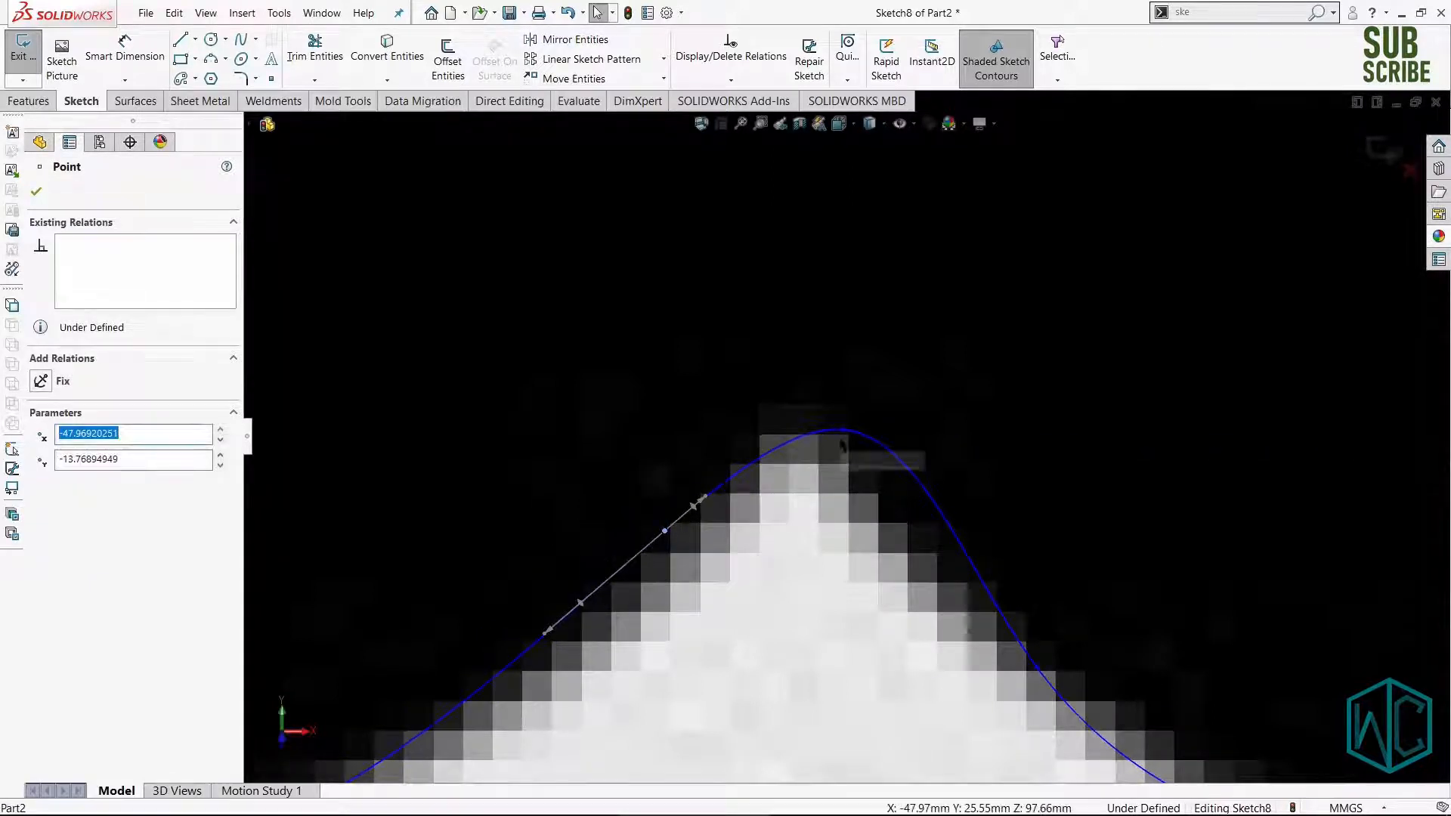
left_click_drag(839, 432, 764, 444)
scroll(1067, 306, "up", 10)
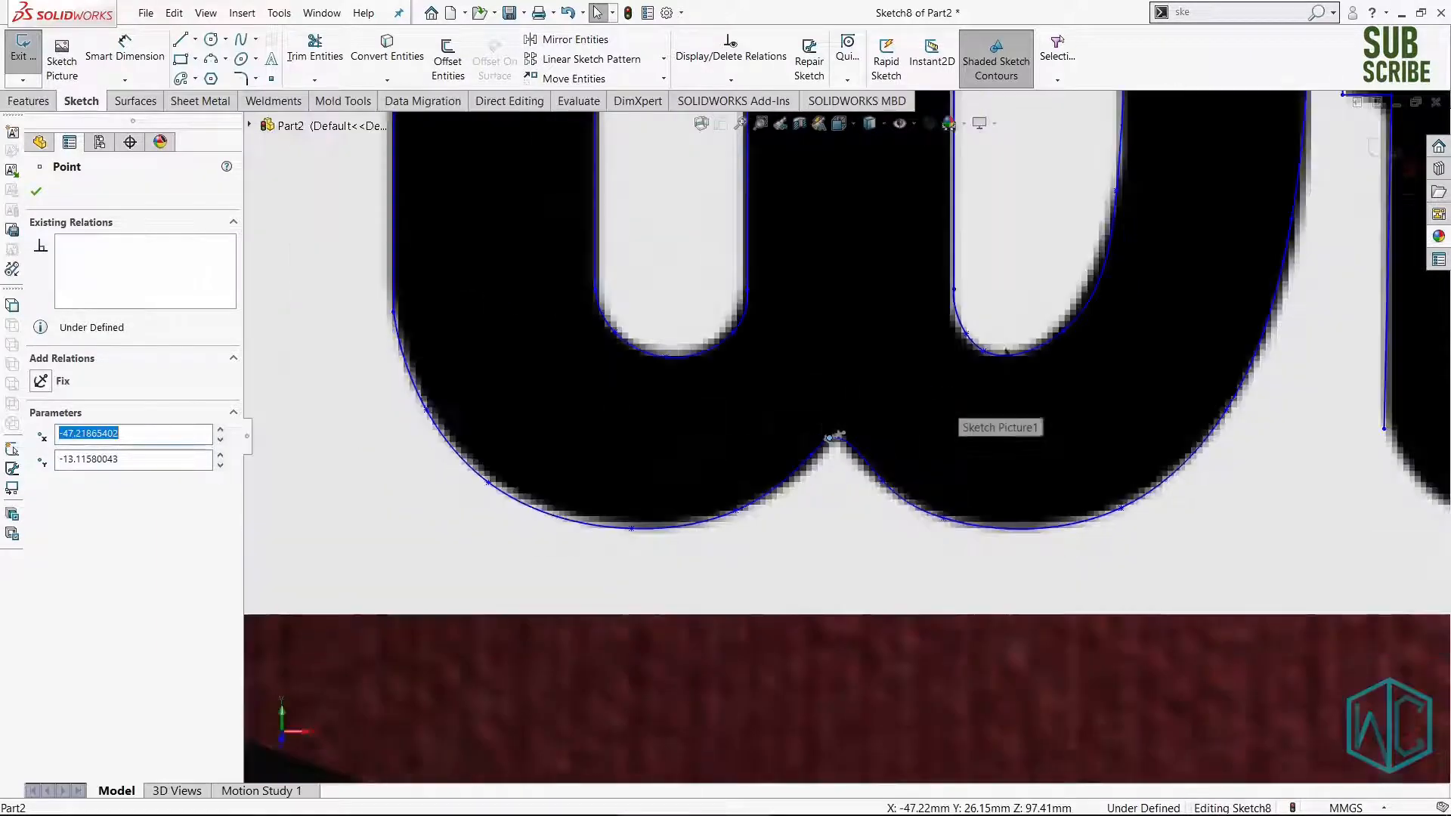
scroll(1067, 307, "down", 10)
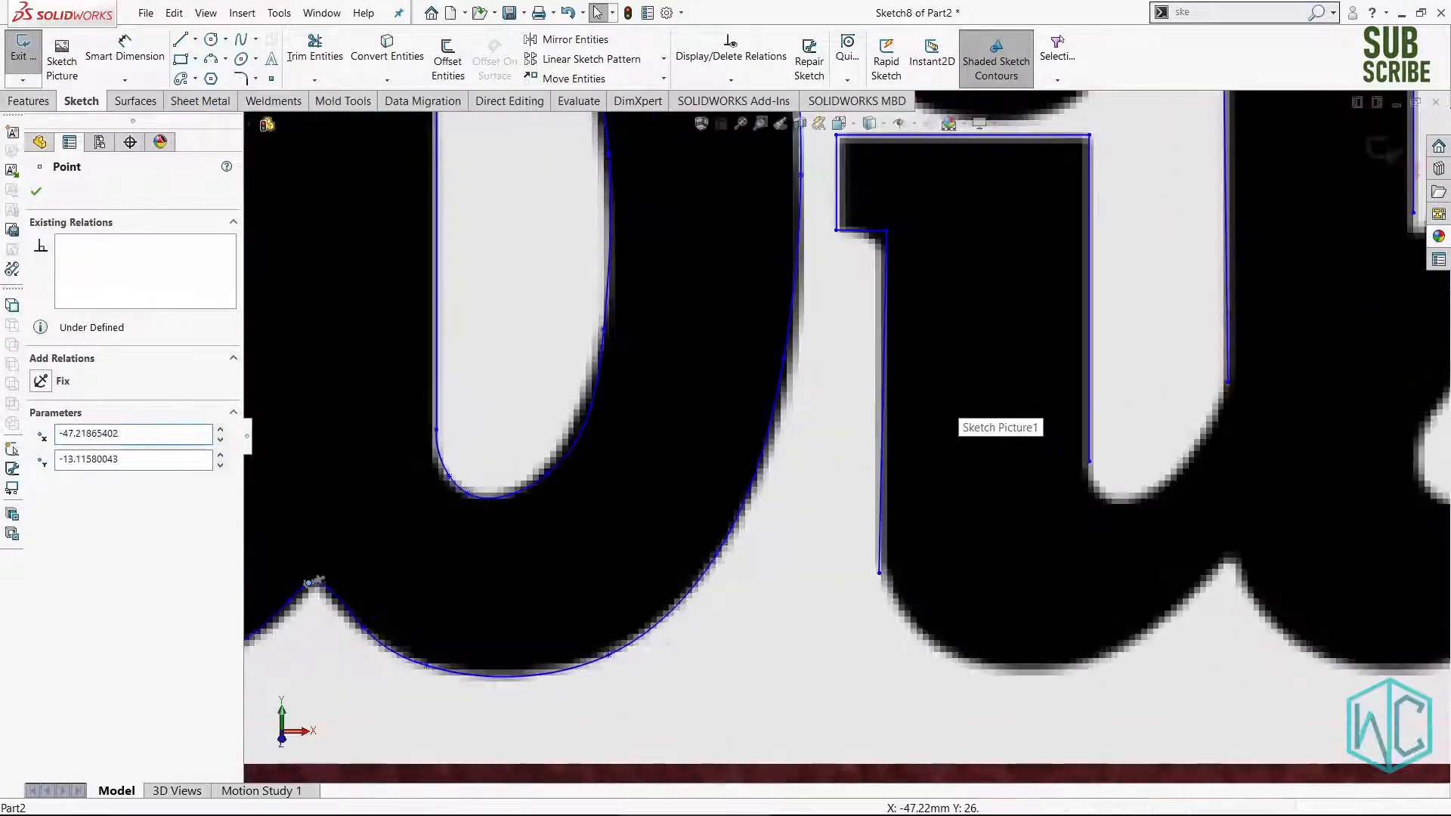
key("Escape")
Start a spline at the lower end of the i's left vertical line and trace the bottoms of the i and l, including the notch between them.
right_click_drag(984, 547, 905, 620)
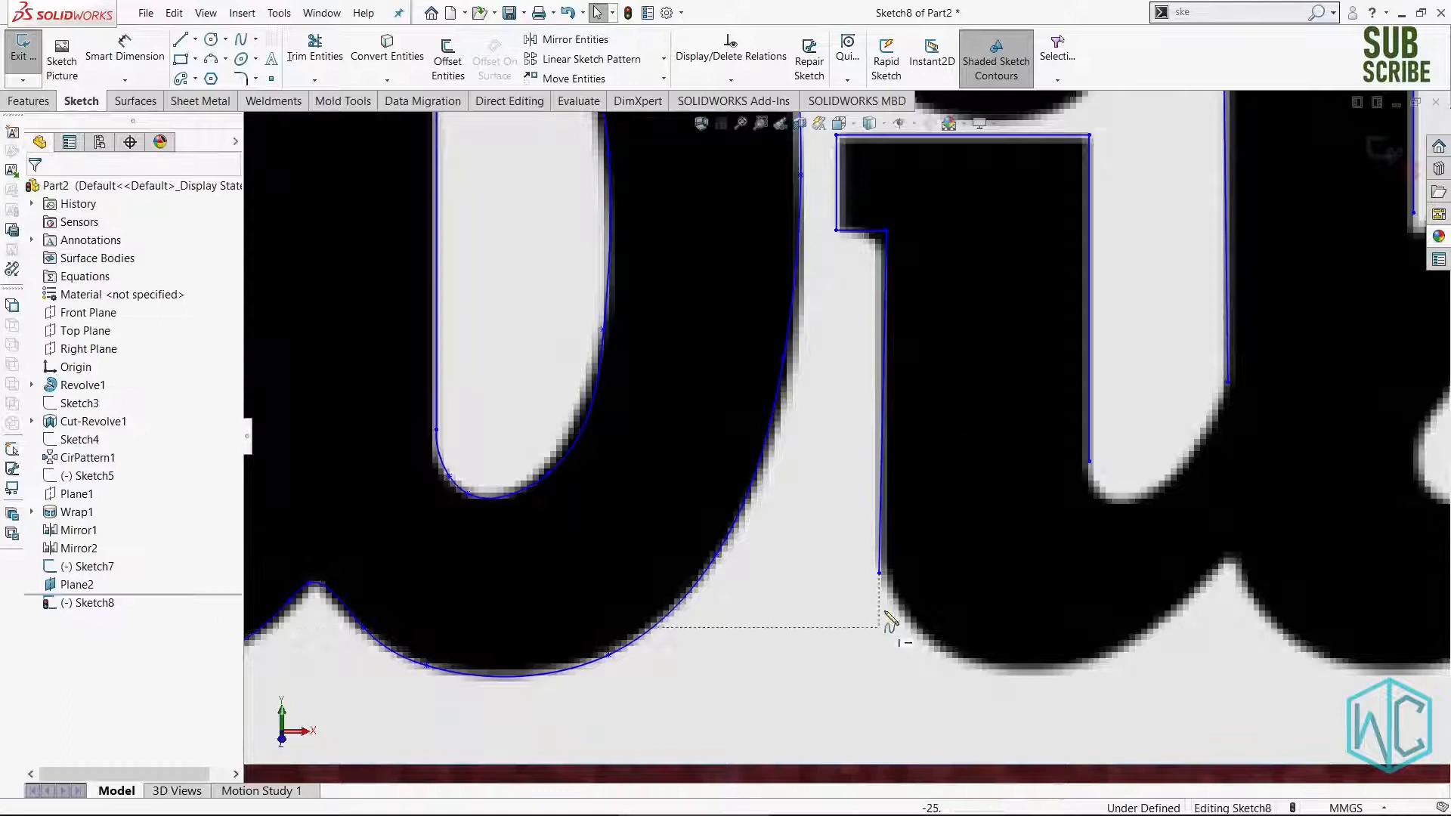
left_click(879, 572)
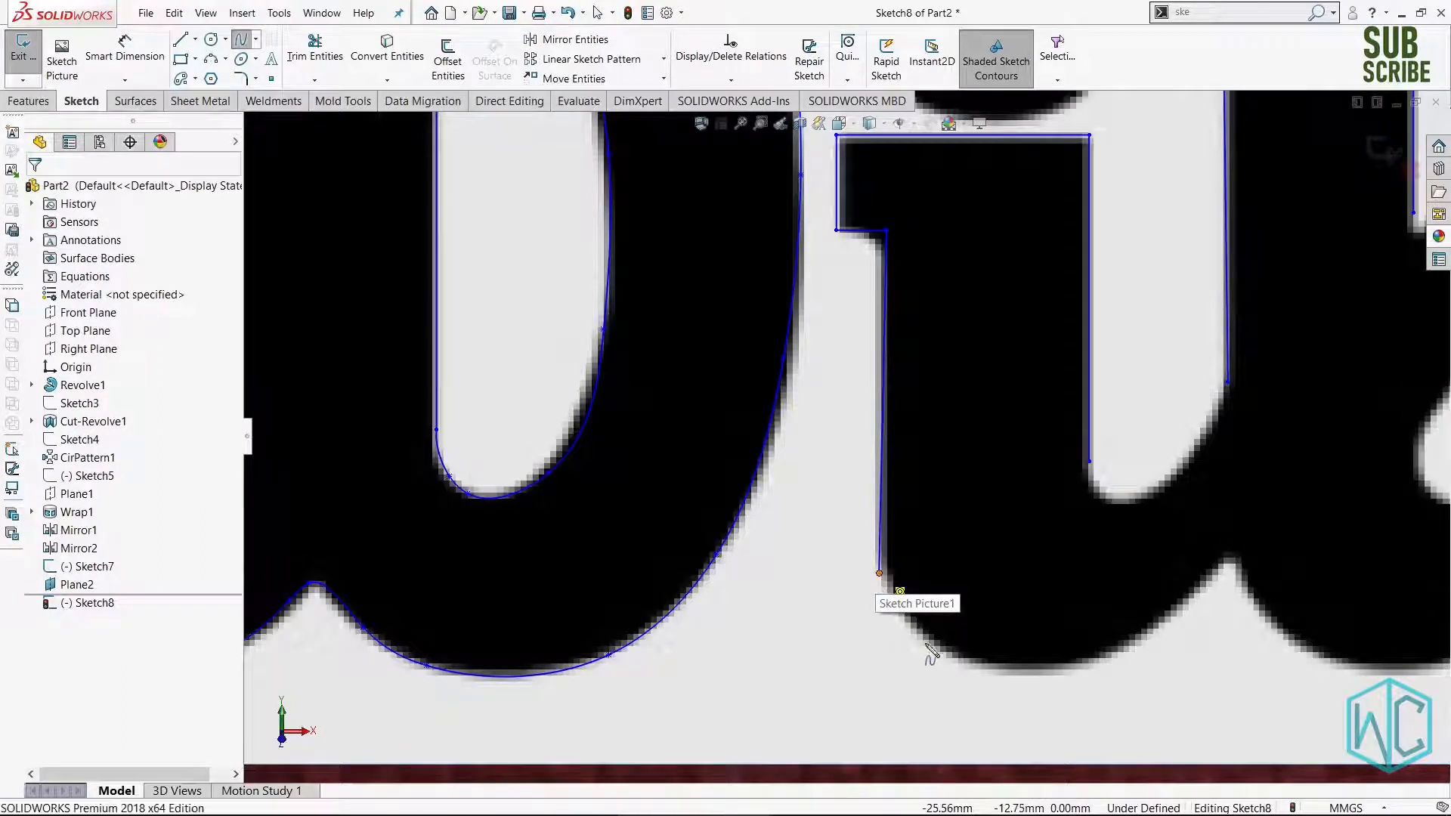
left_click(973, 665)
left_click(1102, 656)
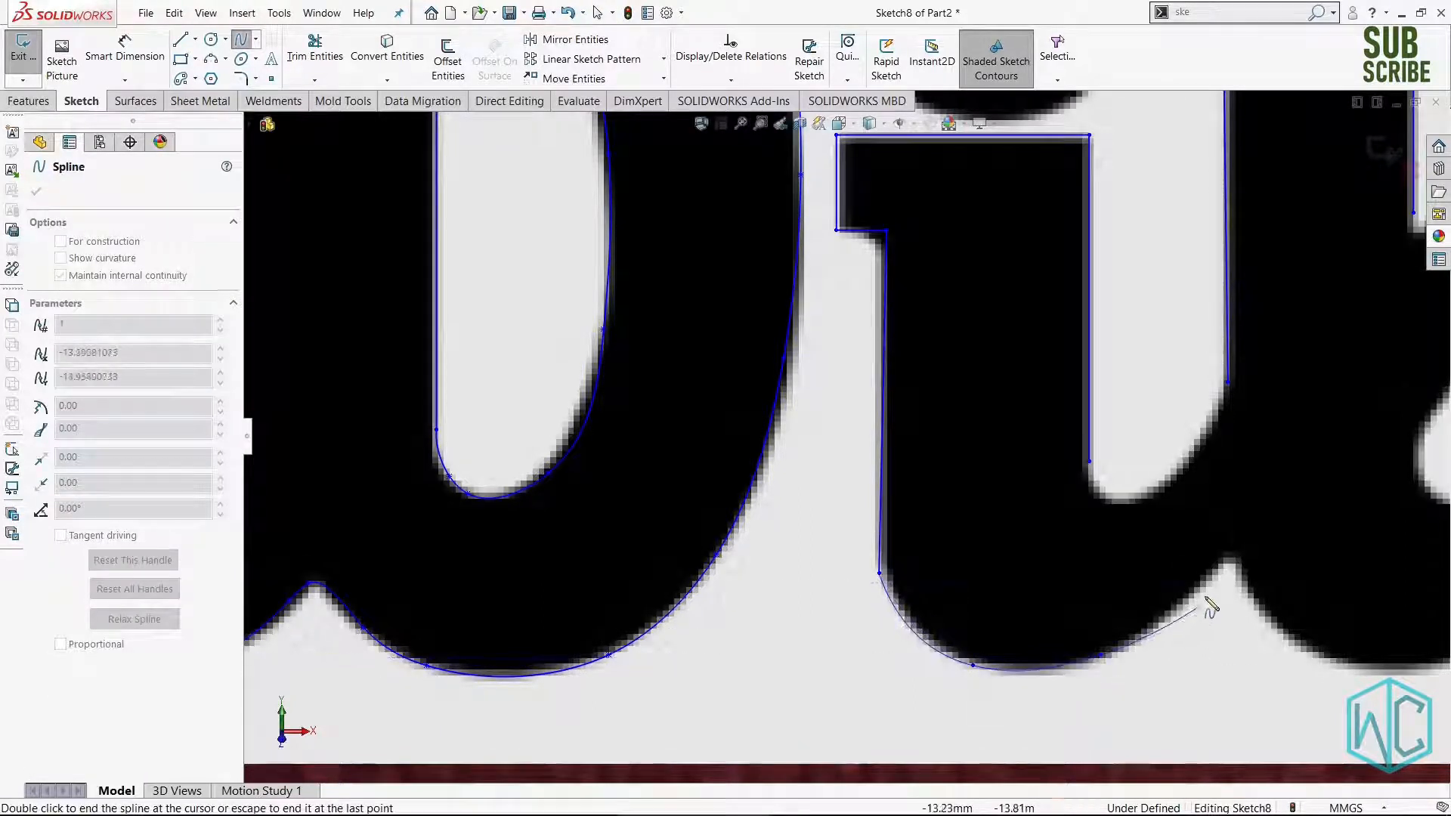
left_click(1207, 583)
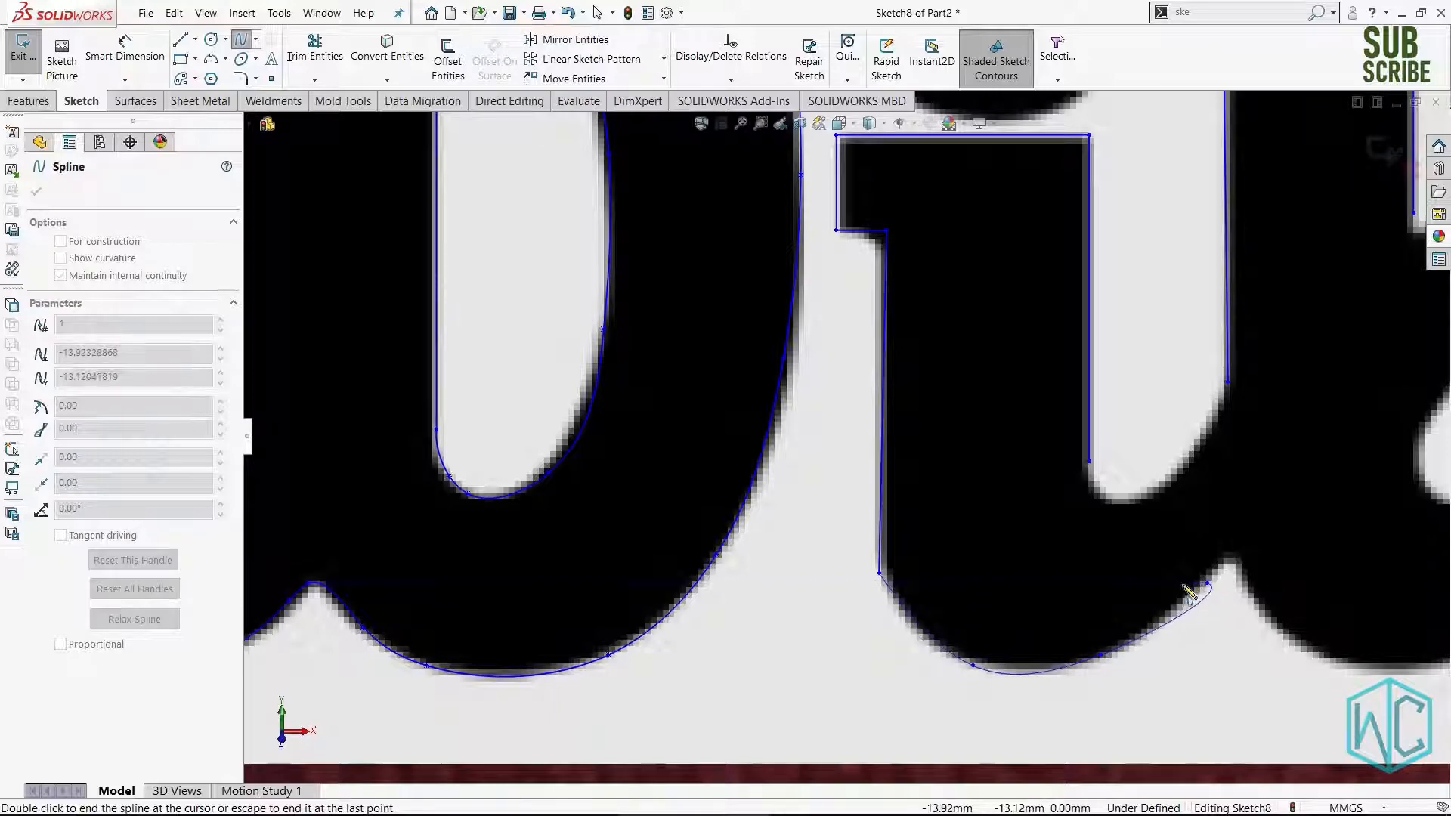
middle_click_drag(1184, 583, 779, 596, "ctrl")
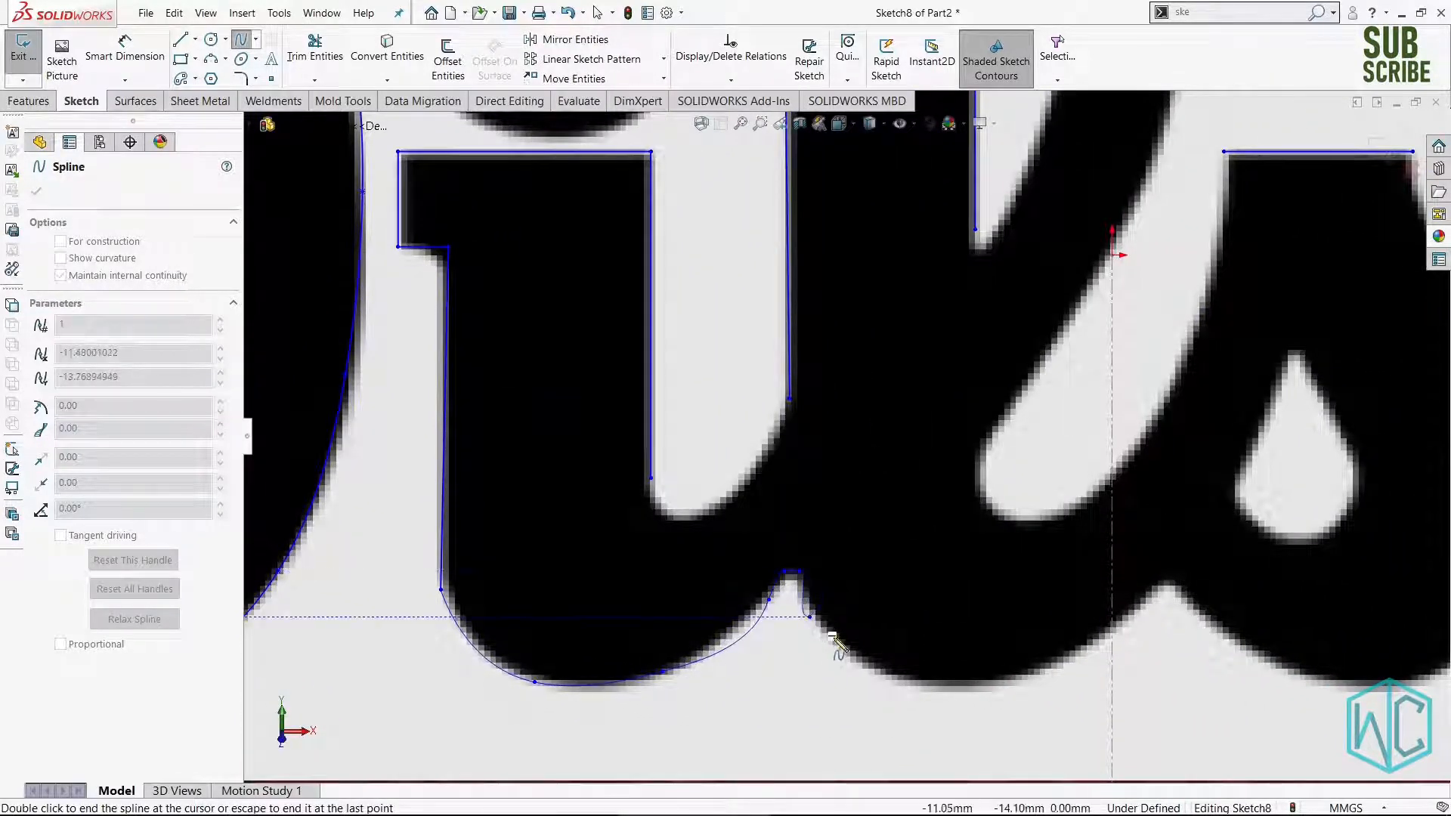
left_click(879, 668)
left_click(1009, 681)
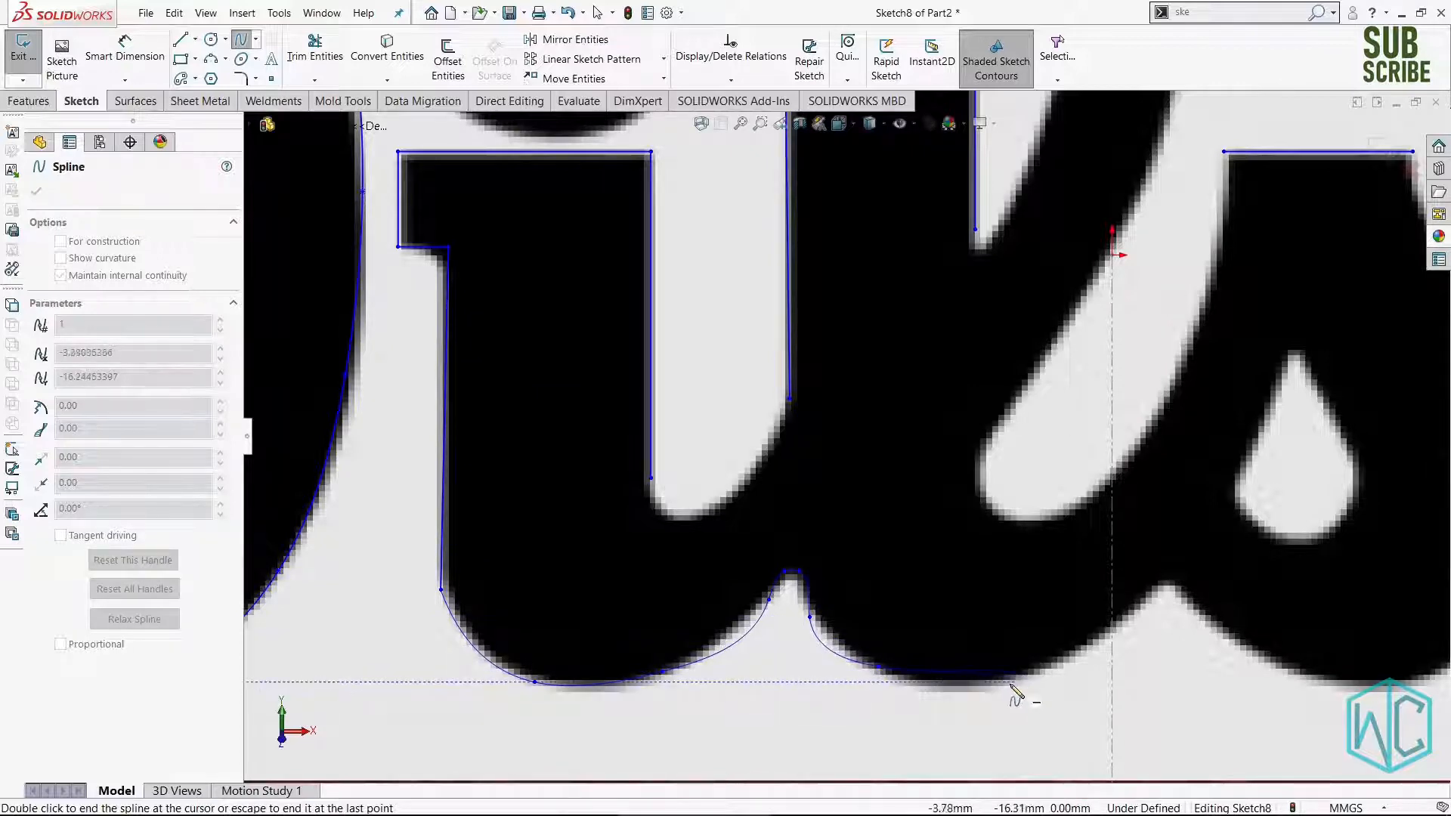
left_click(1129, 617)
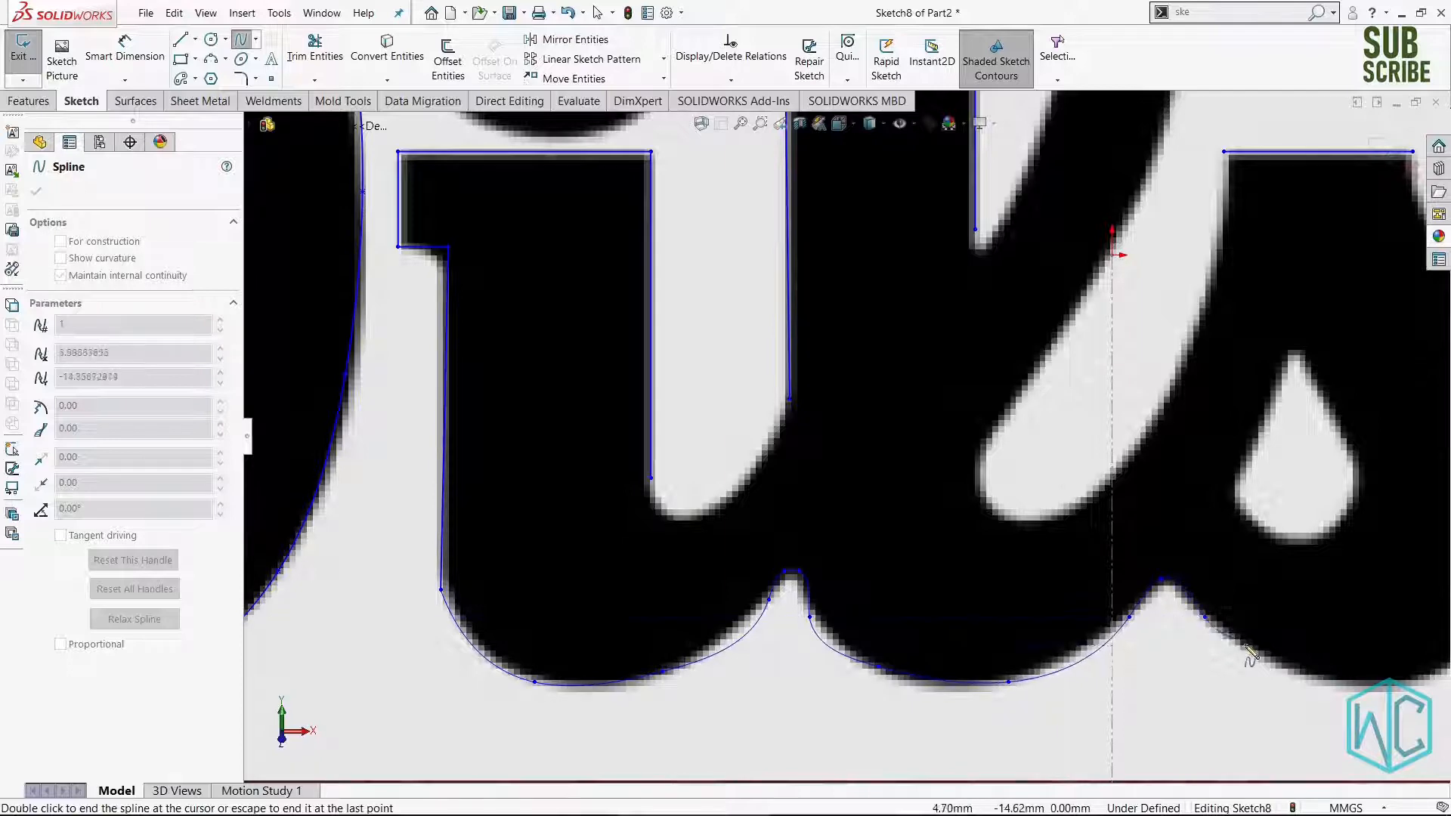
Continue the spline around the bottom and right side of the s, ending at the right end of its top line.
left_click(1312, 677)
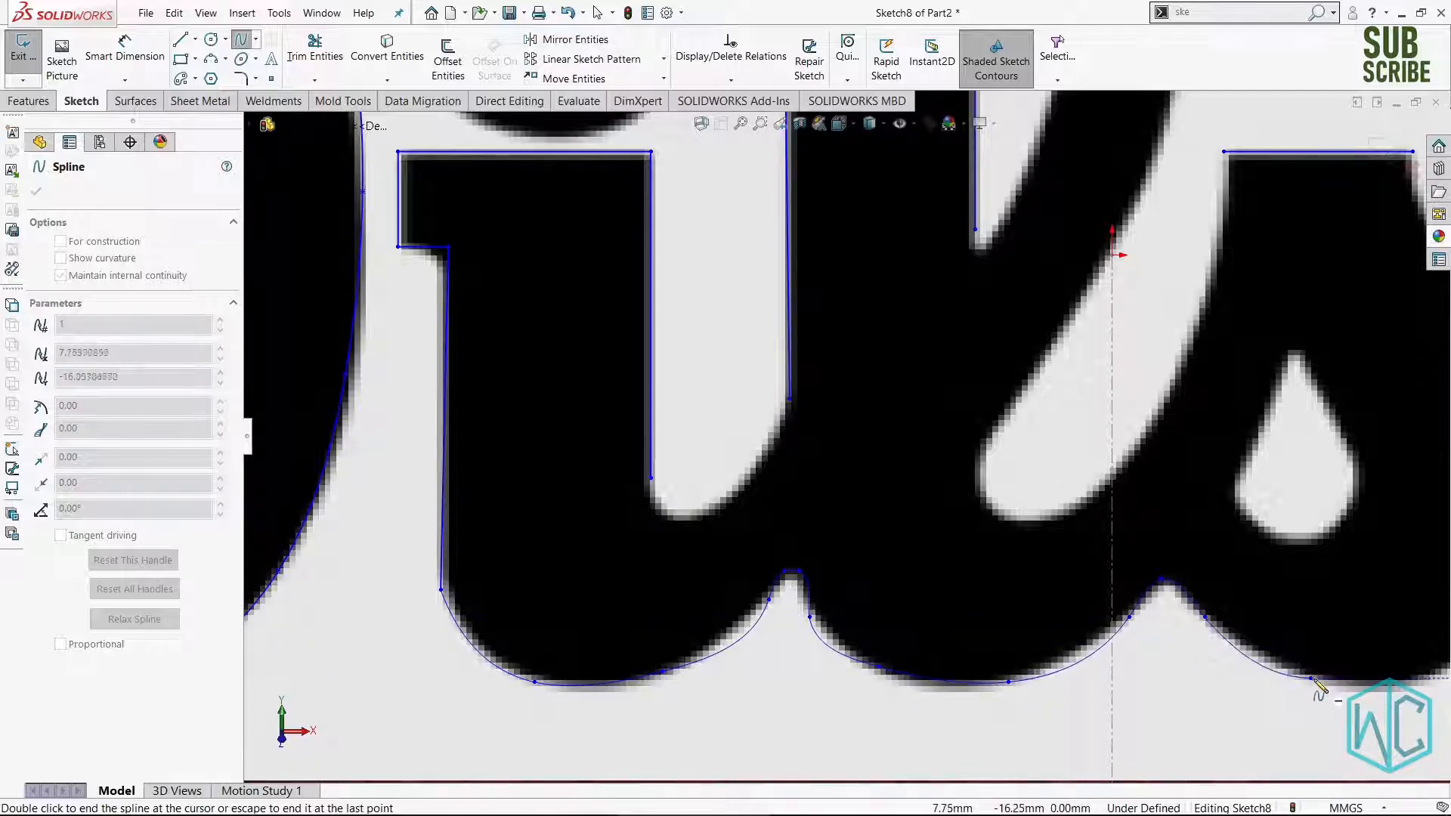
middle_click_drag(1314, 679, 831, 663, "ctrl")
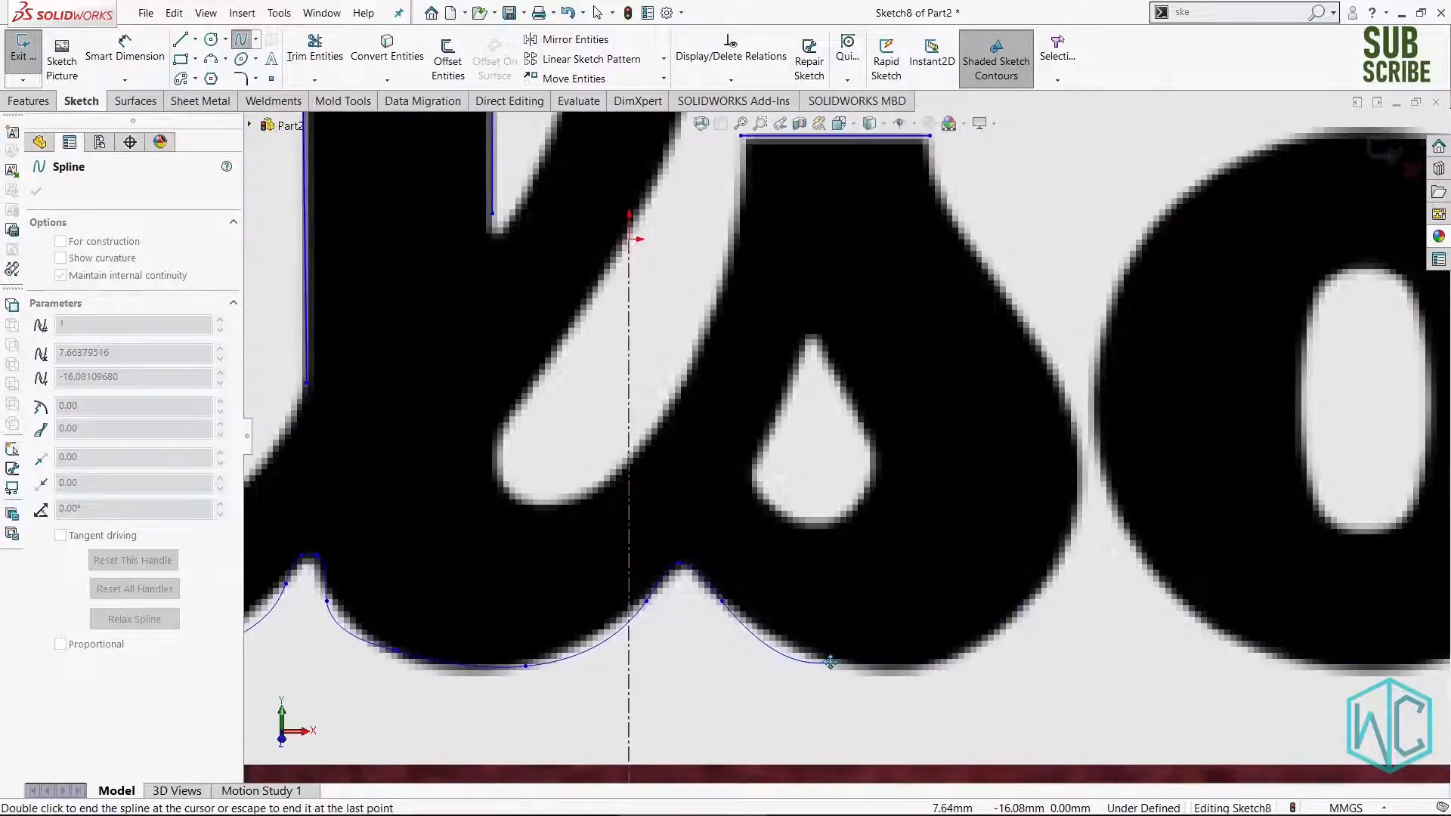
left_click(998, 638)
left_click(1059, 559)
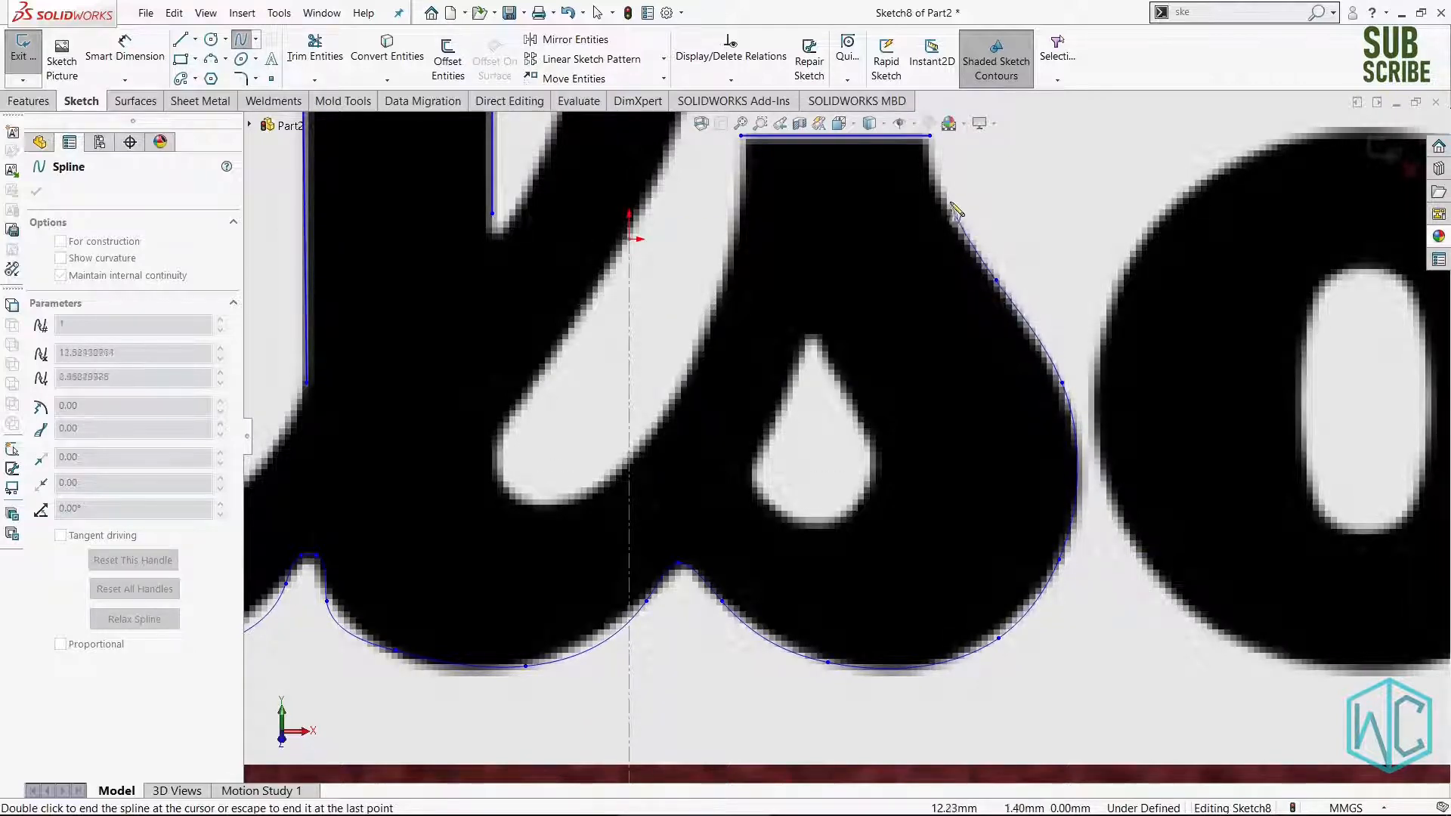
double_click(930, 136)
scroll(761, 388, "up", 5)
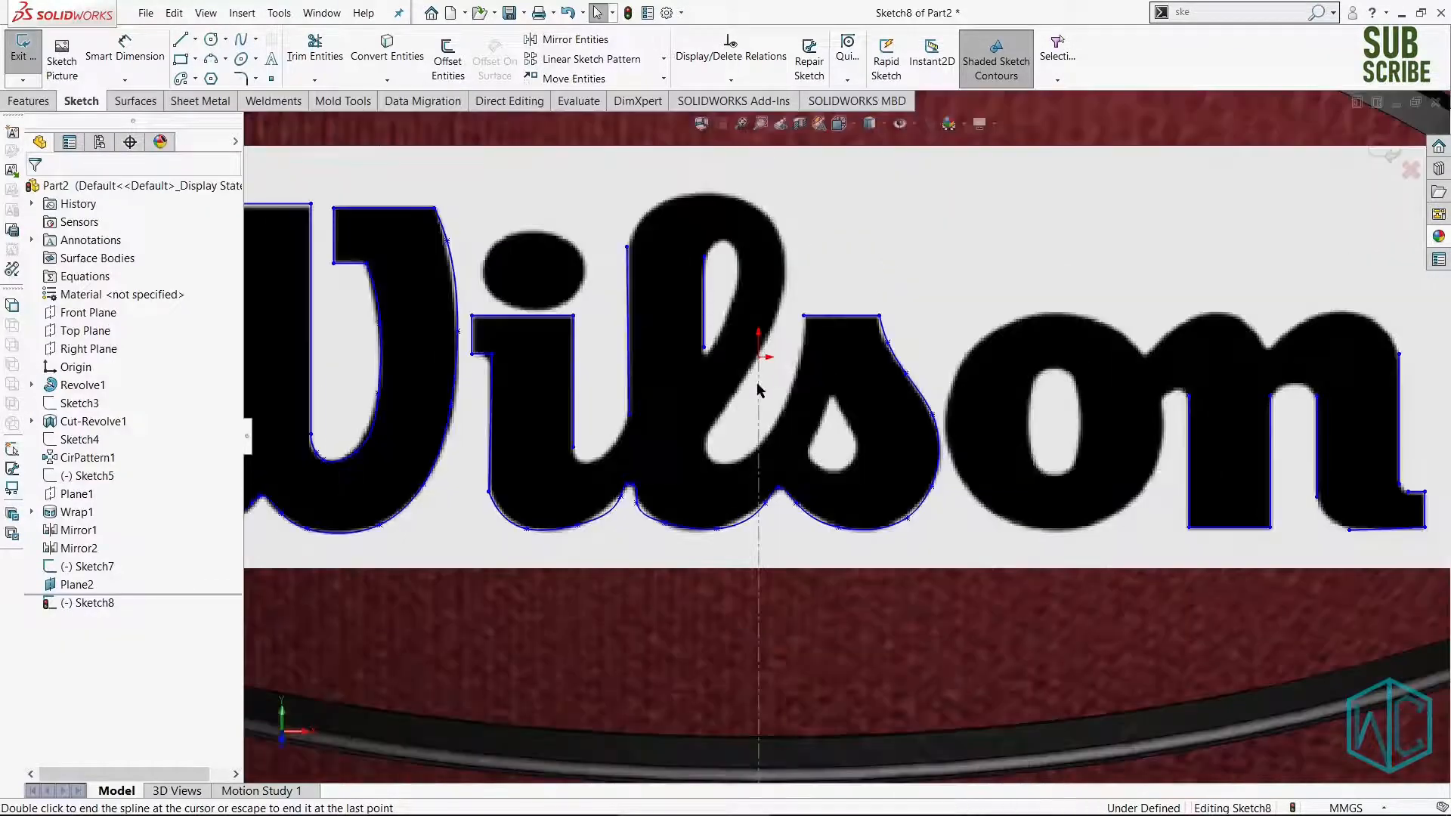
Start a spline at the left end of the s's top line and trace the narrow rounded gap between the s and l.
scroll(801, 378, "down", 5)
scroll(825, 360, "down", 3)
right_click_drag(1101, 357, 1055, 432)
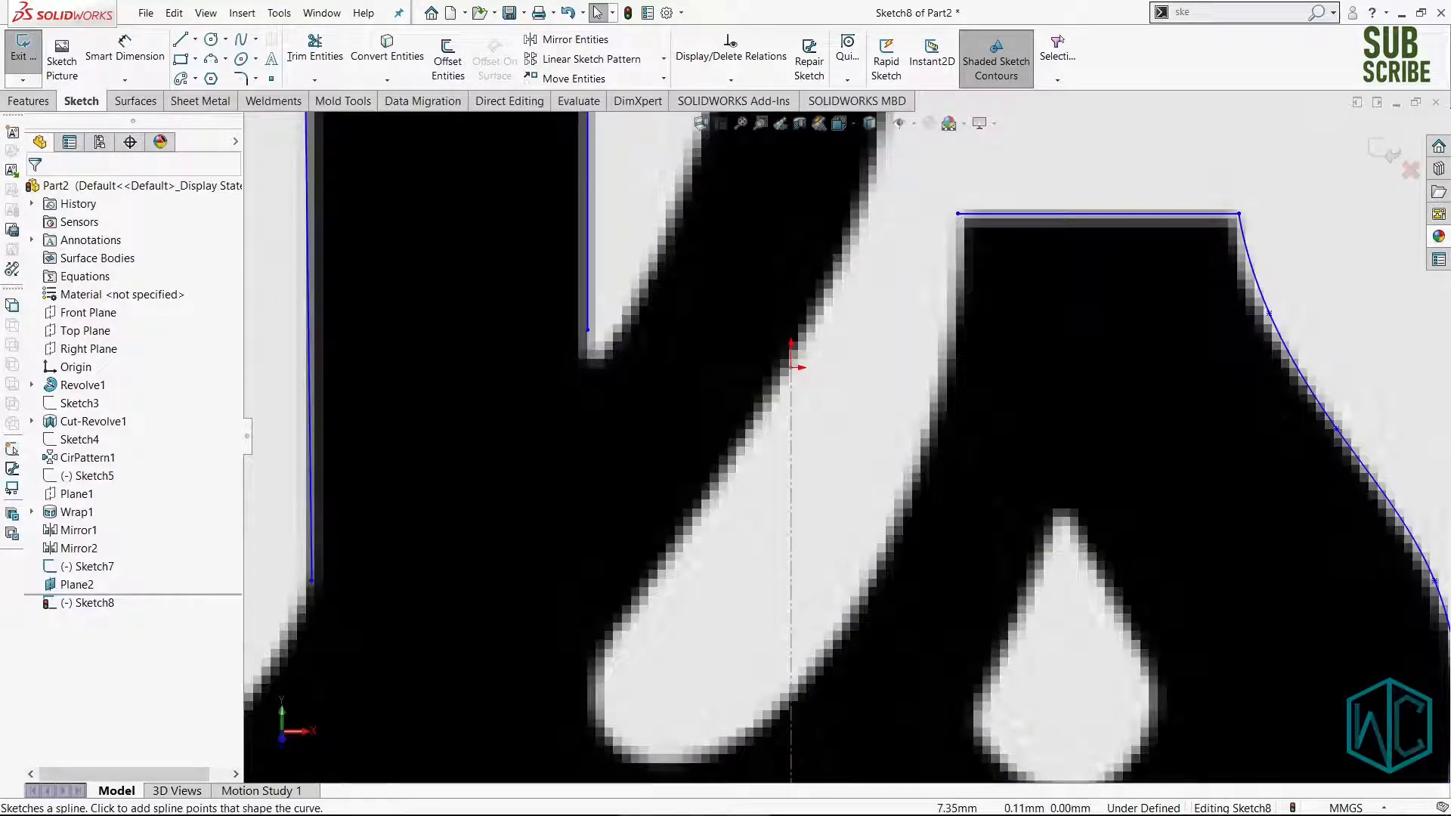
left_click(958, 214)
left_click(950, 346)
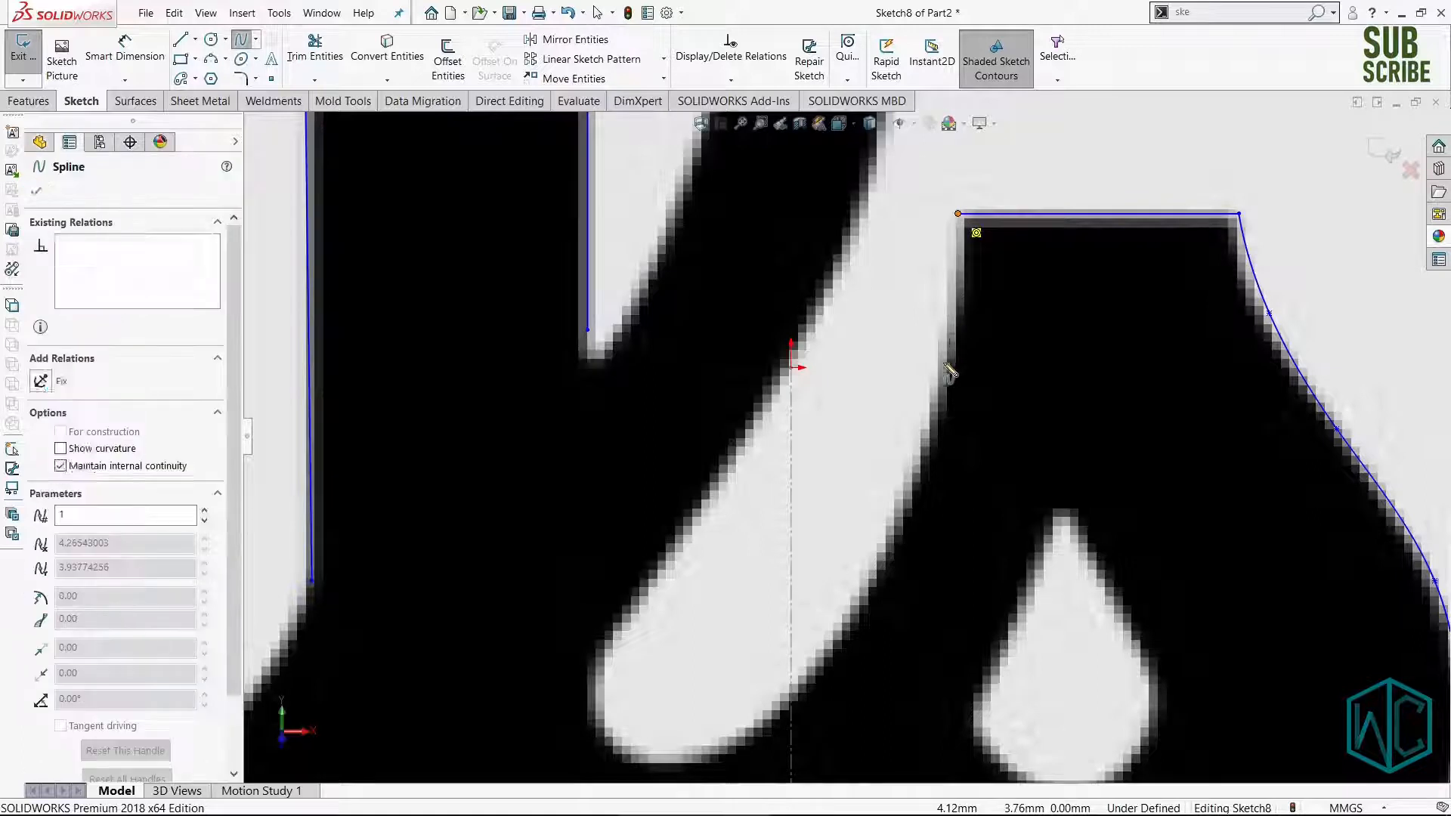
left_click(897, 533)
left_click(826, 671)
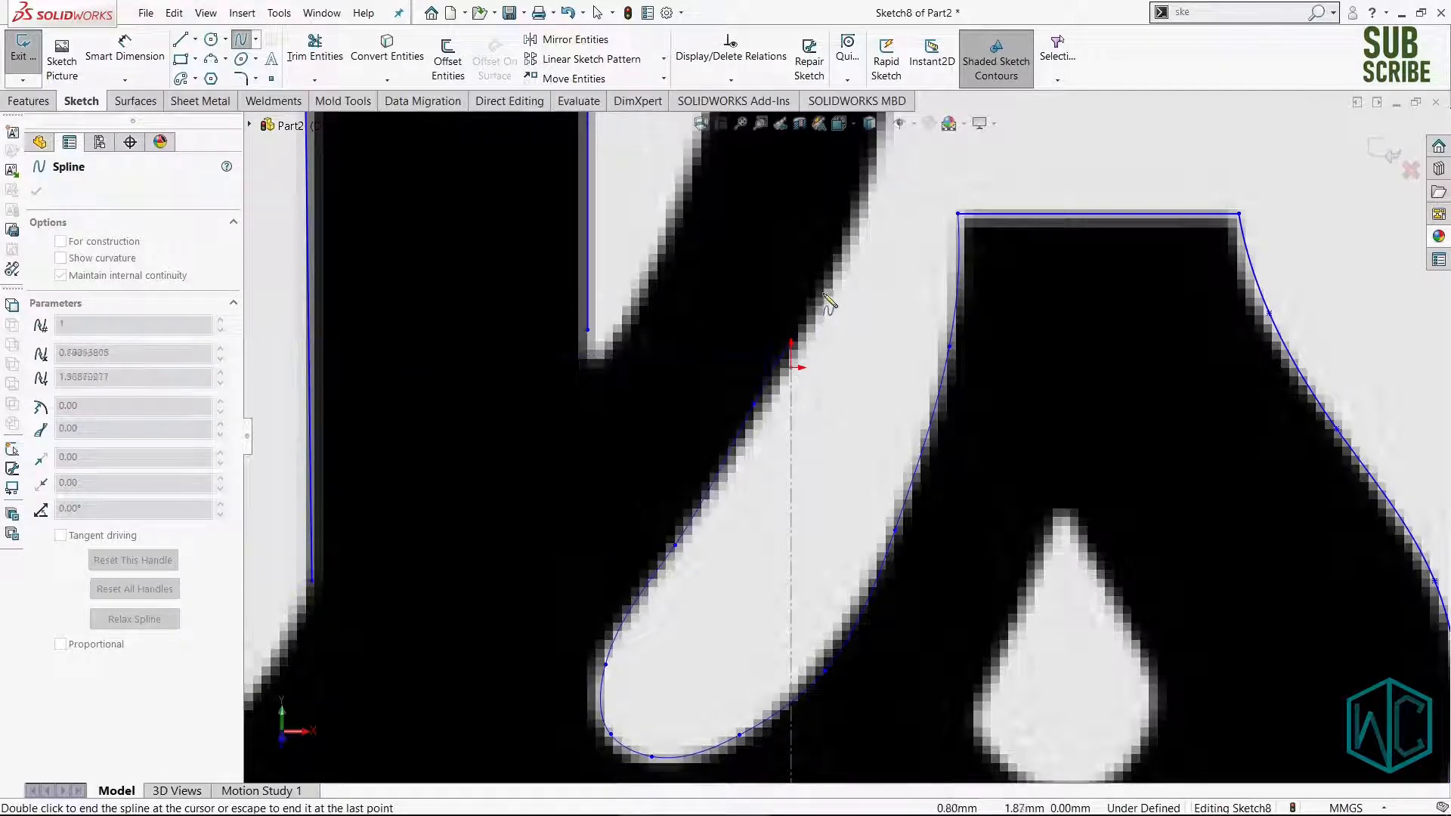
Continue the spline up the l's right side and over its rounded top, ending at the upper end of its left vertical line.
mouse_move(840, 248)
middle_mouse_down("ctrl")
mouse_move(822, 367)
mouse_move(747, 576)
middle_mouse_up("ctrl")
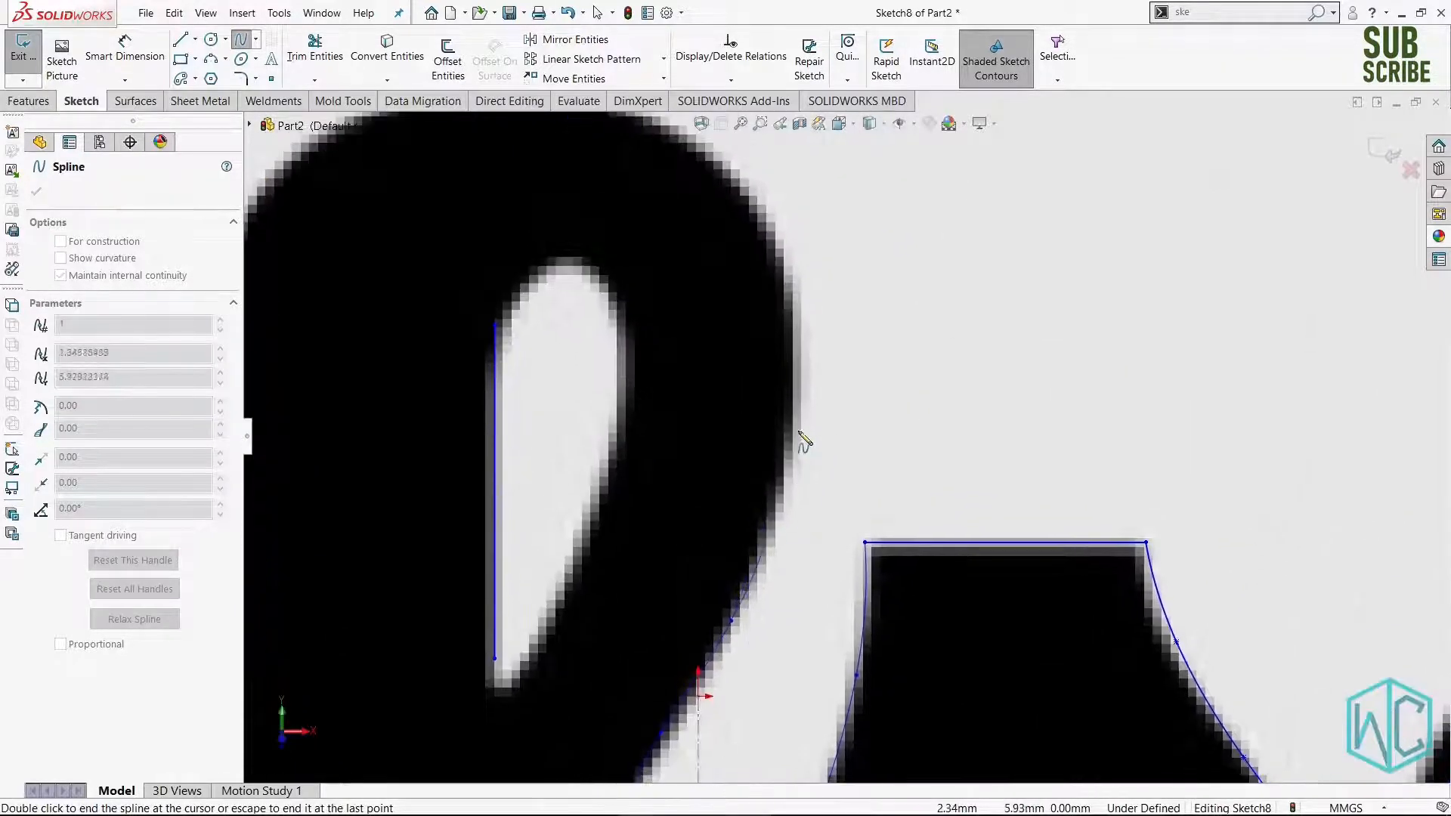
left_click(791, 430)
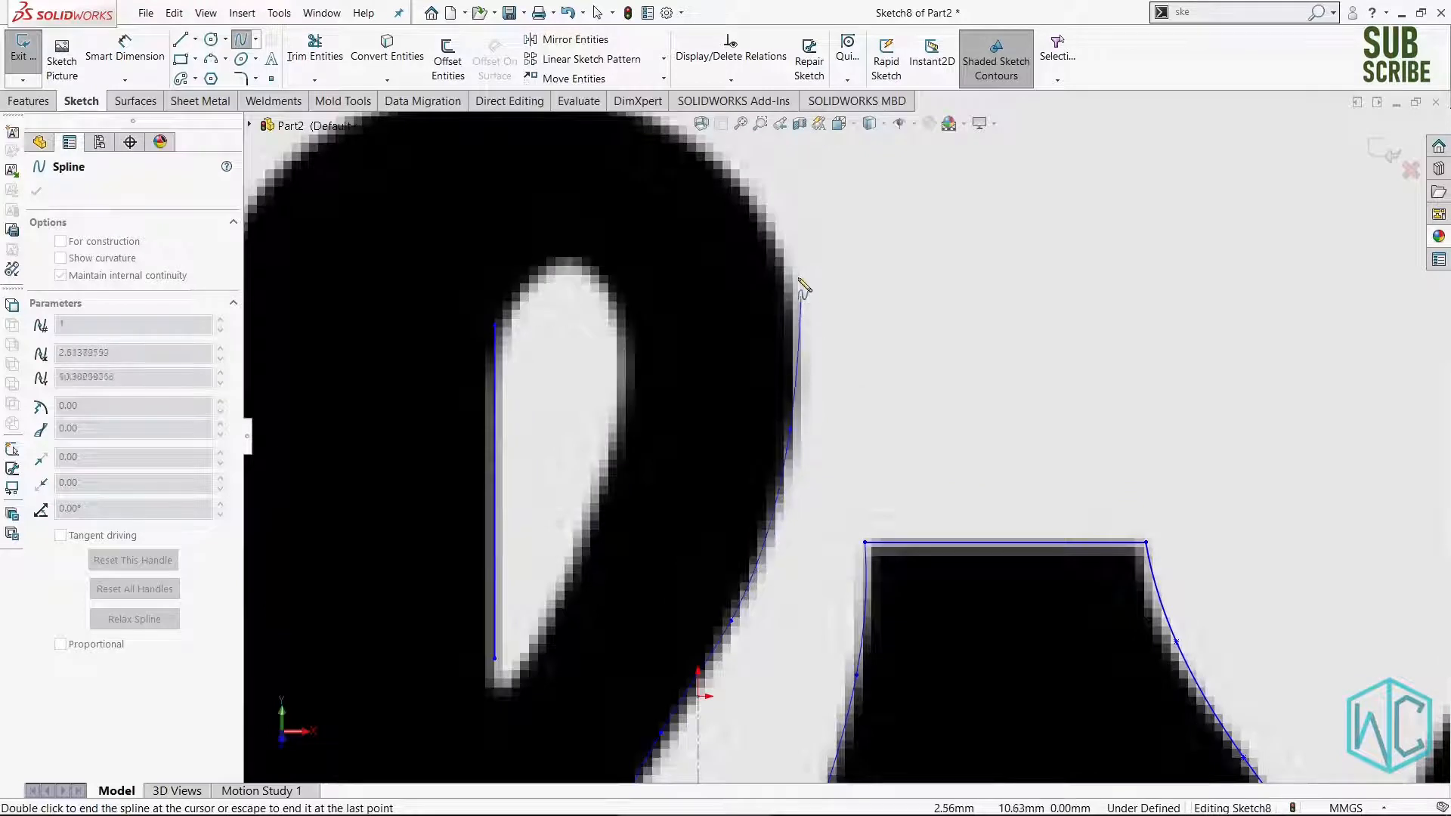
left_click(691, 135)
mouse_move(696, 170)
middle_mouse_down("ctrl")
mouse_move(813, 276)
mouse_move(947, 364)
middle_mouse_up("ctrl")
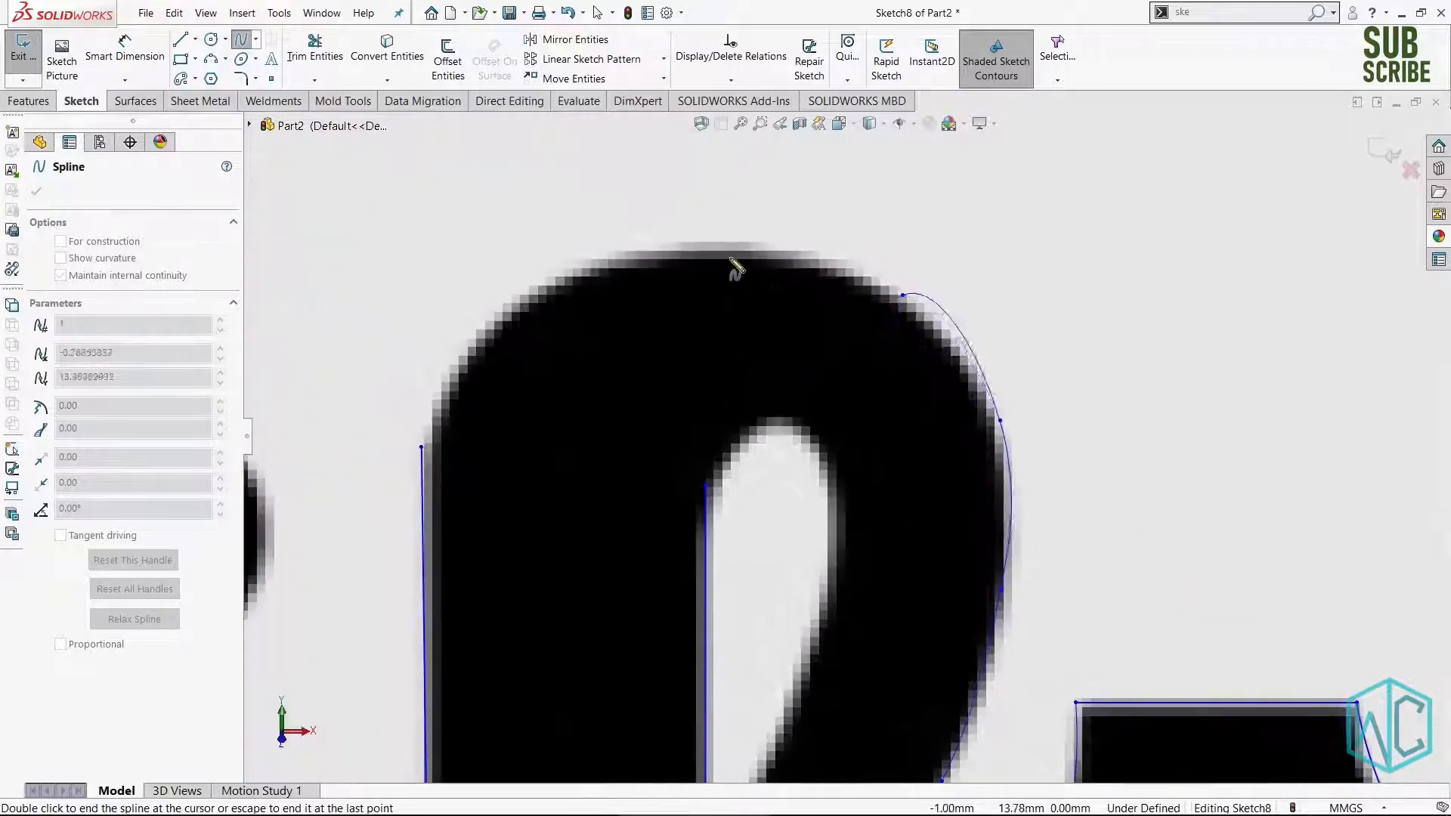
left_click(679, 245)
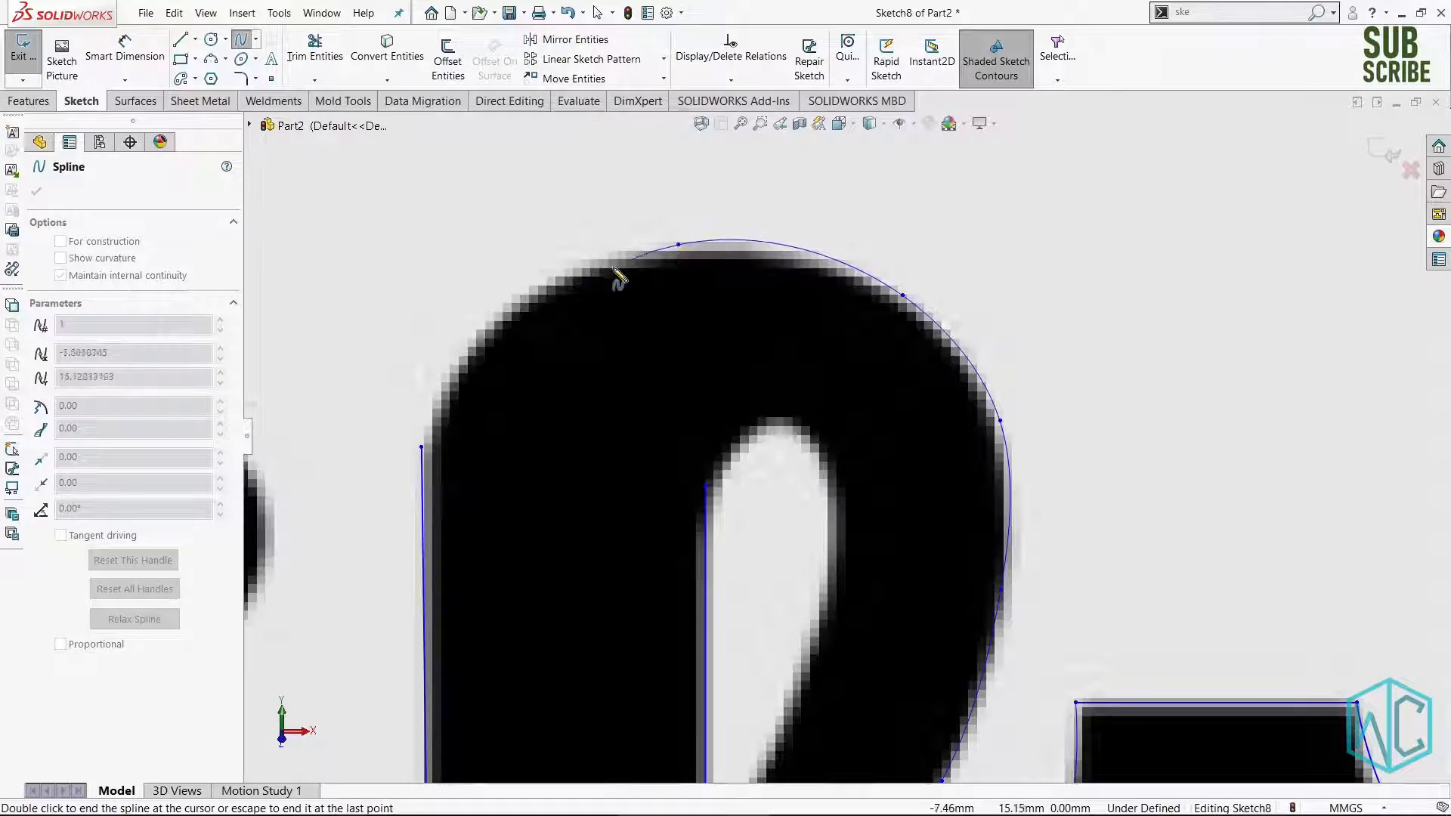
left_click(504, 315)
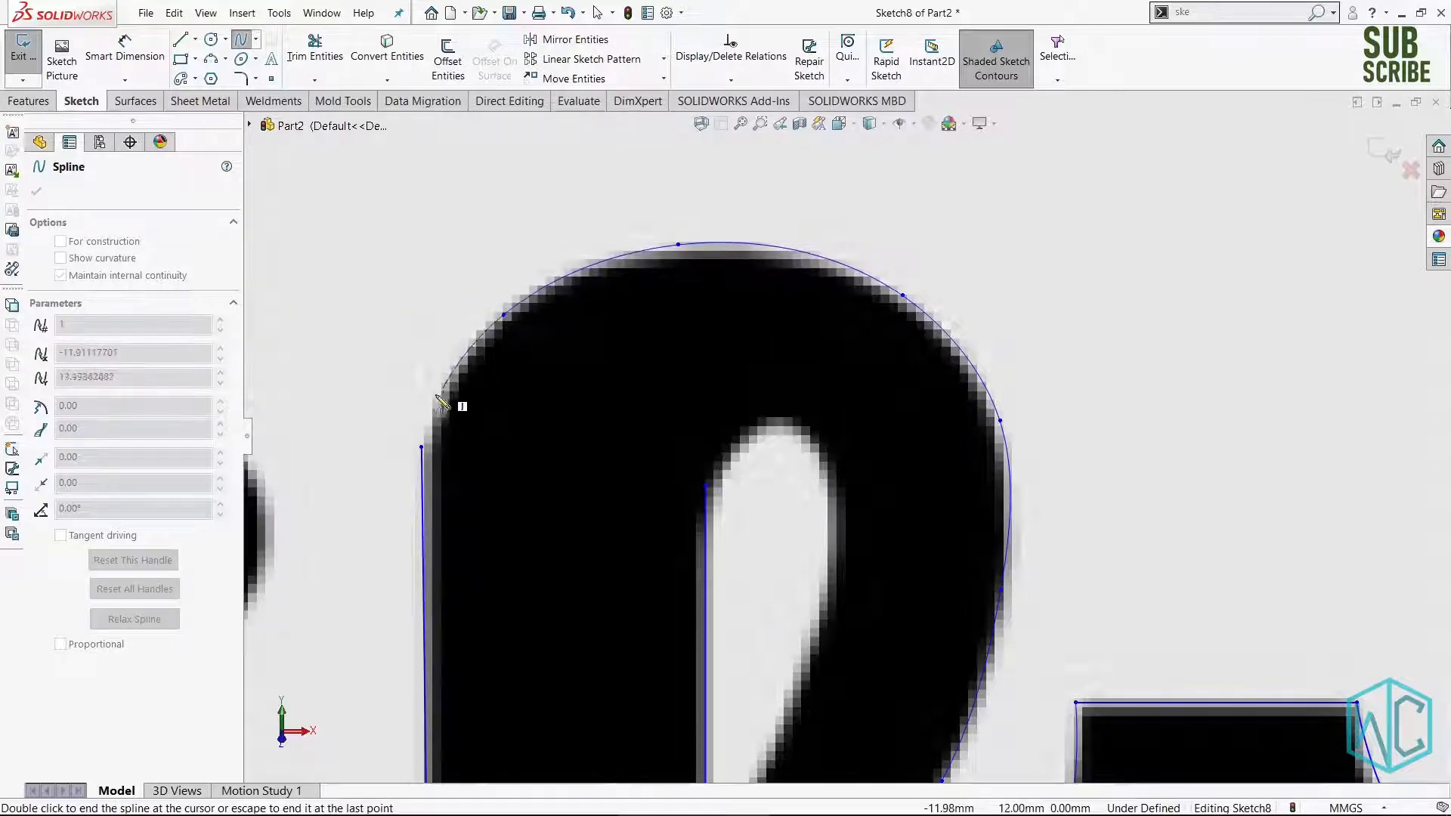
double_click(421, 447)
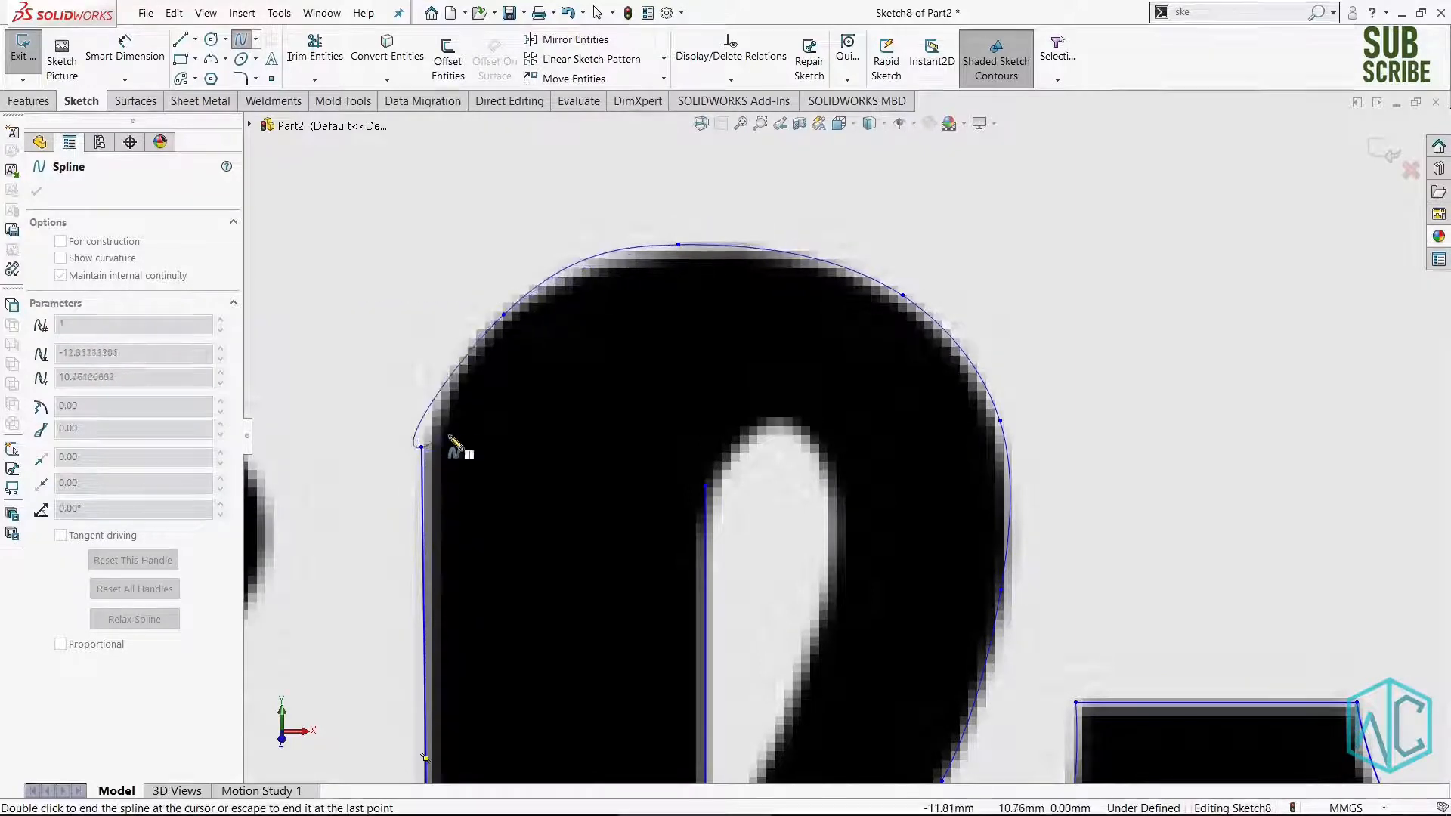
scroll(844, 437, "up", 5)
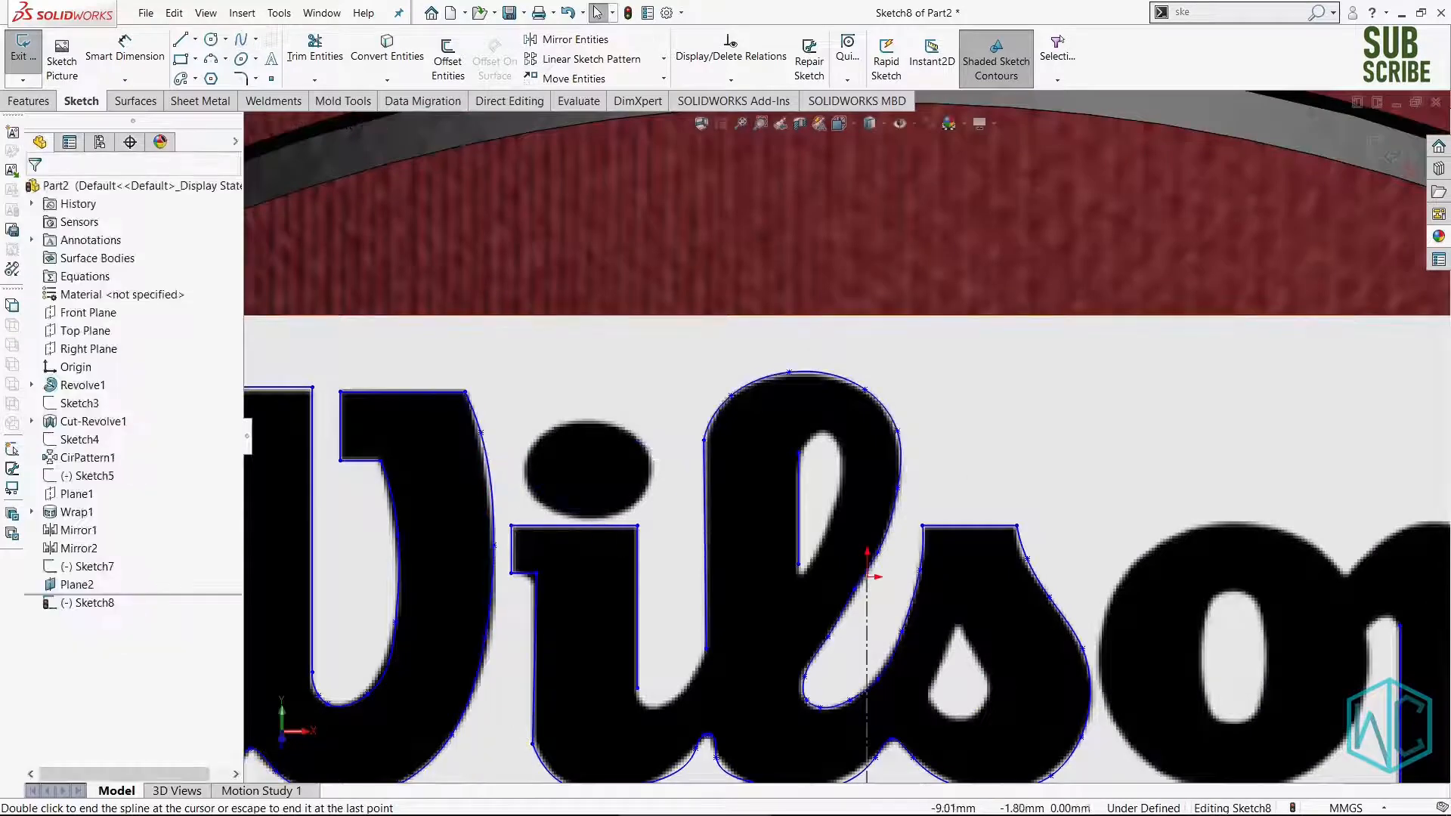
Close the bottom of the opening between the i and l with a rounded spline joining its two vertical lines.
scroll(848, 436, "up", 2)
scroll(739, 544, "down", 5)
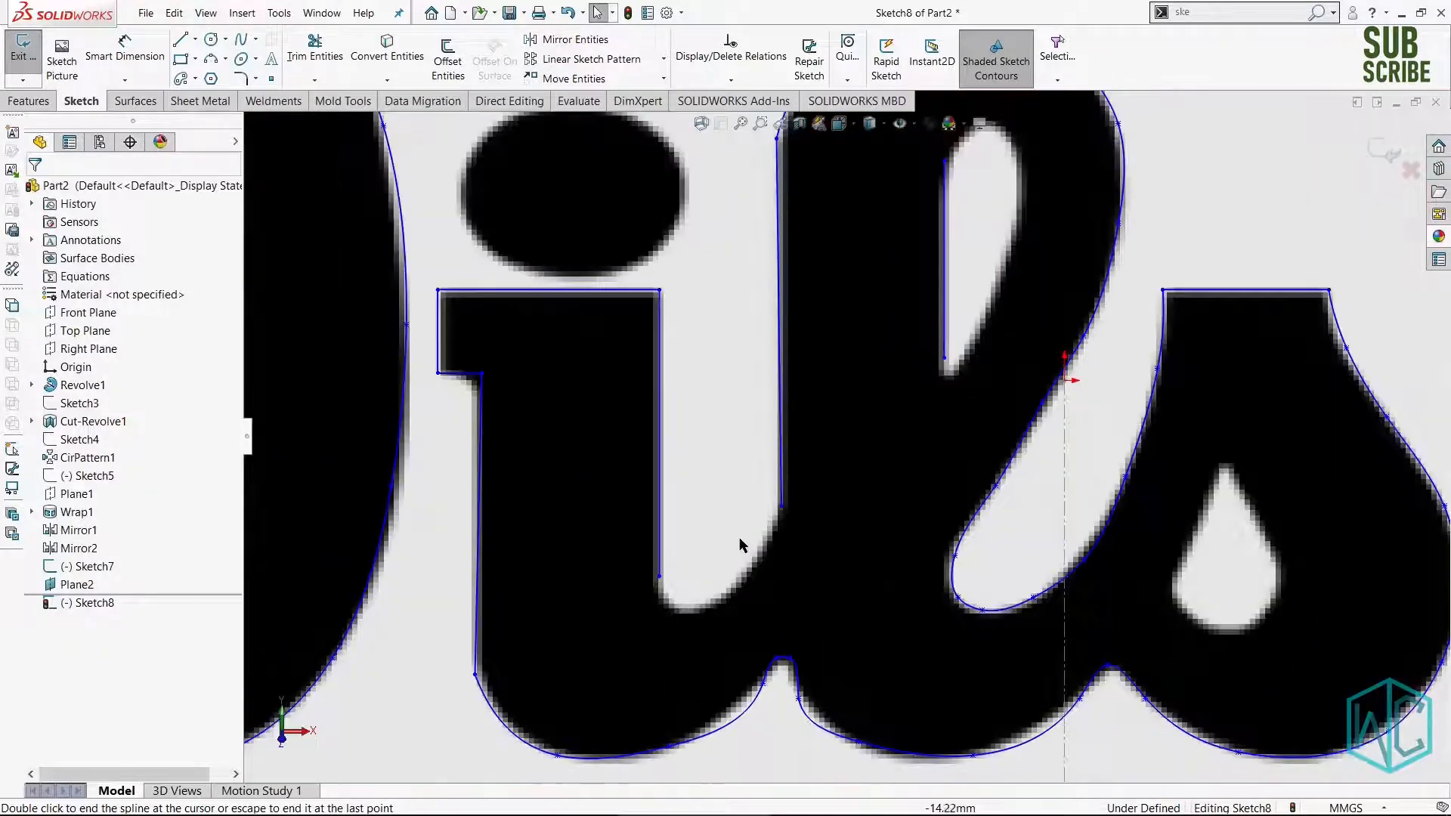
right_click_drag(848, 523, 782, 570)
scroll(727, 574, "down", 3)
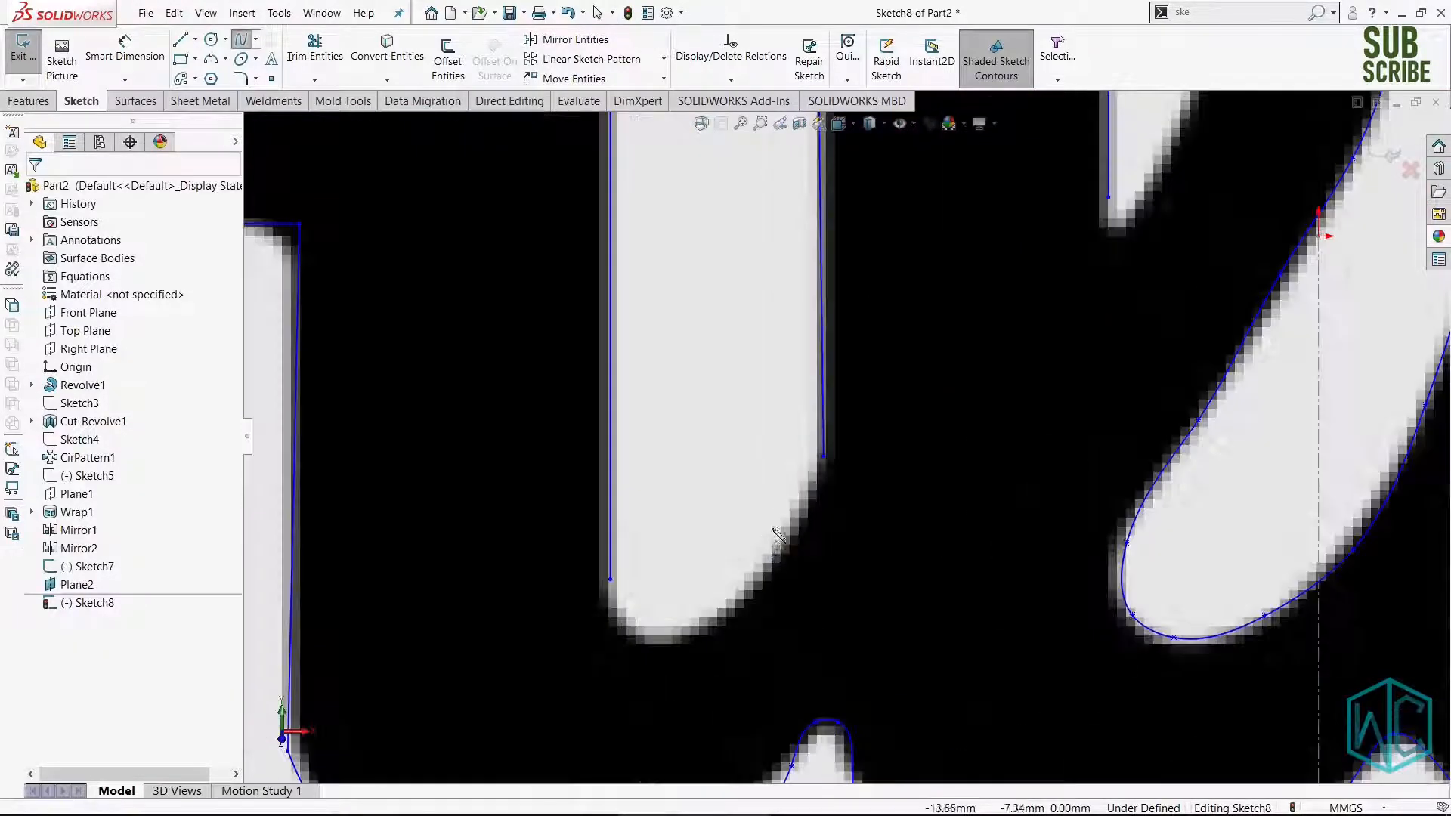
left_click(824, 458)
left_click(792, 523)
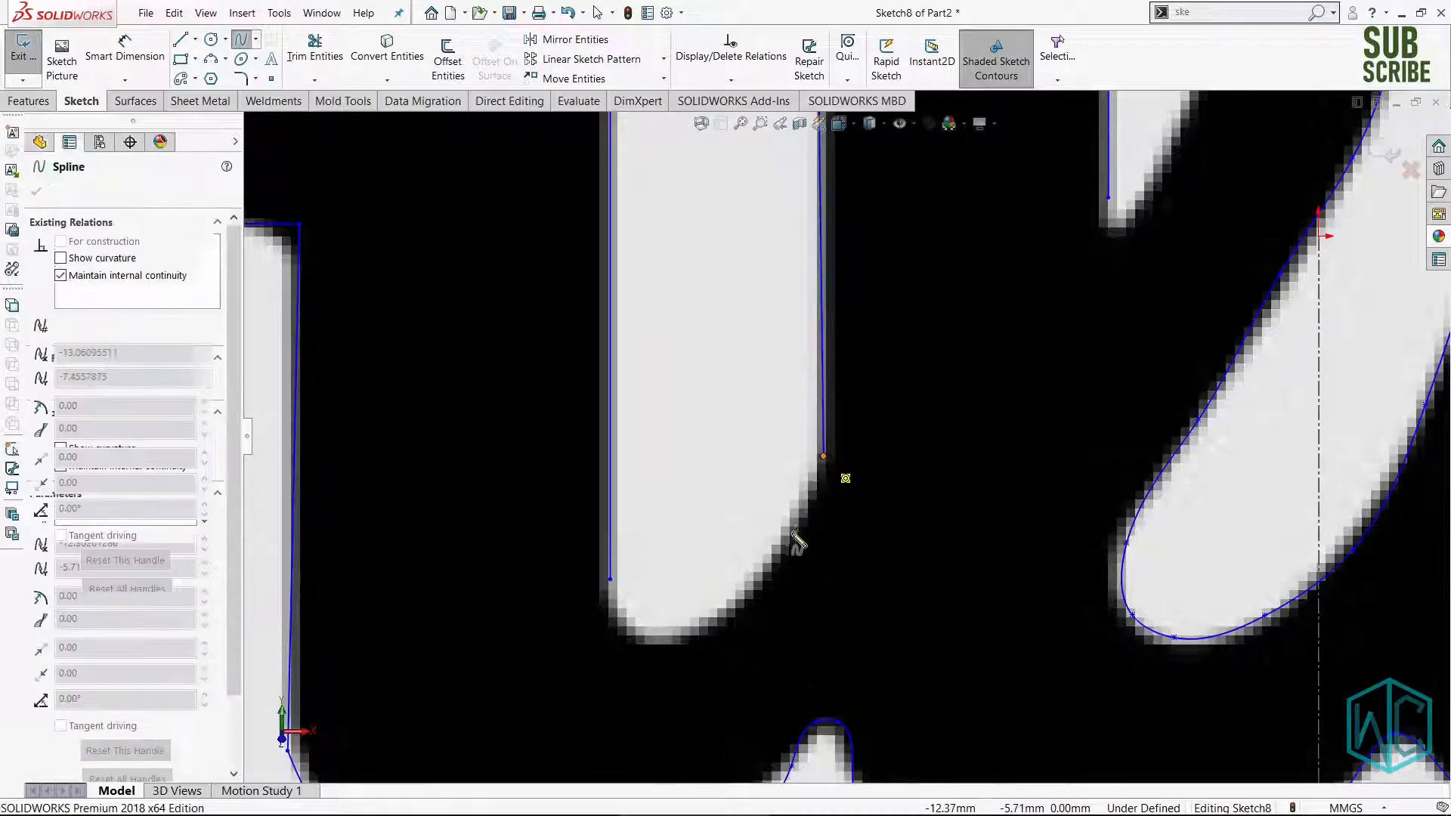
left_click(751, 589)
left_click(638, 637)
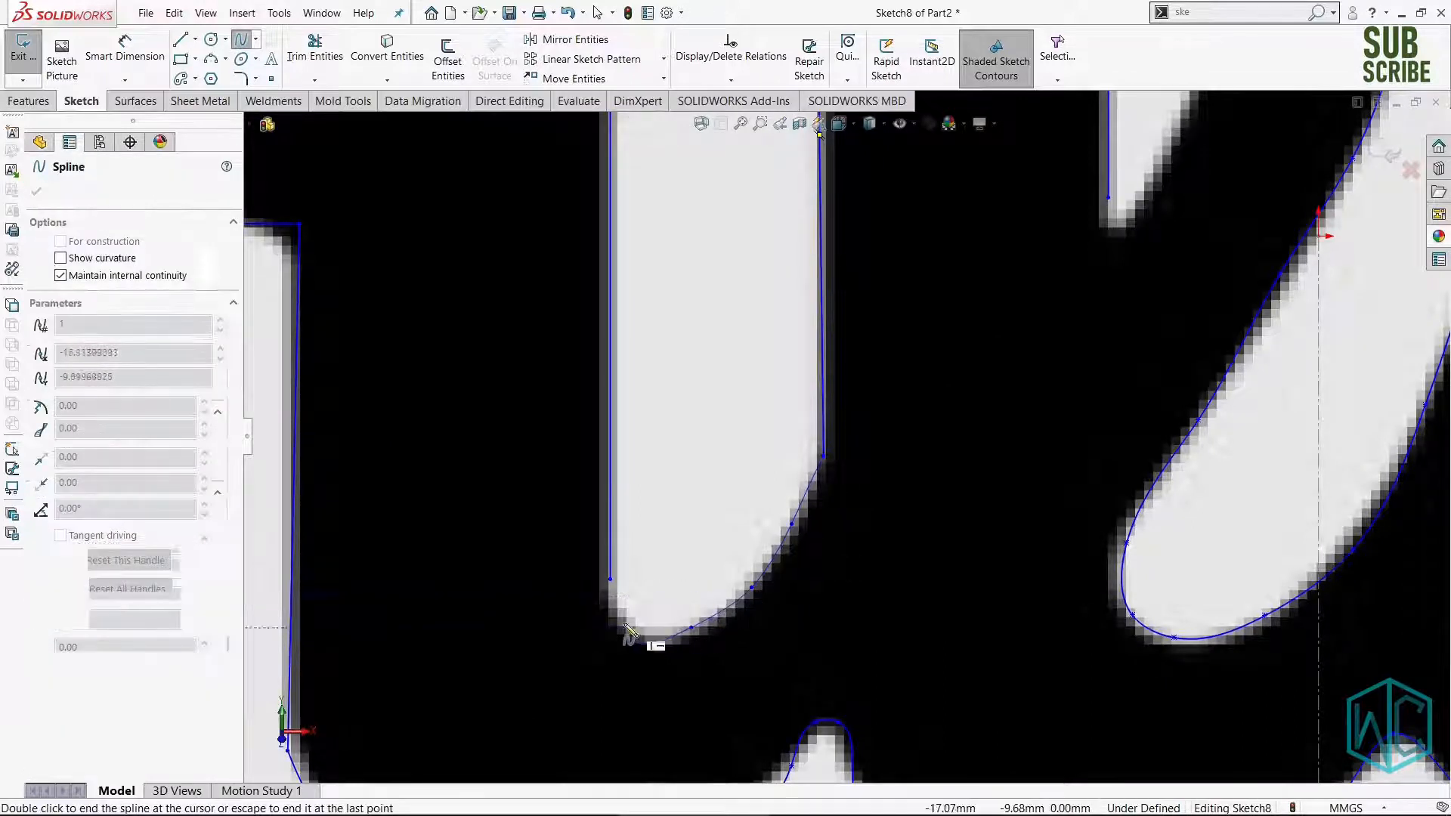
left_click(610, 580)
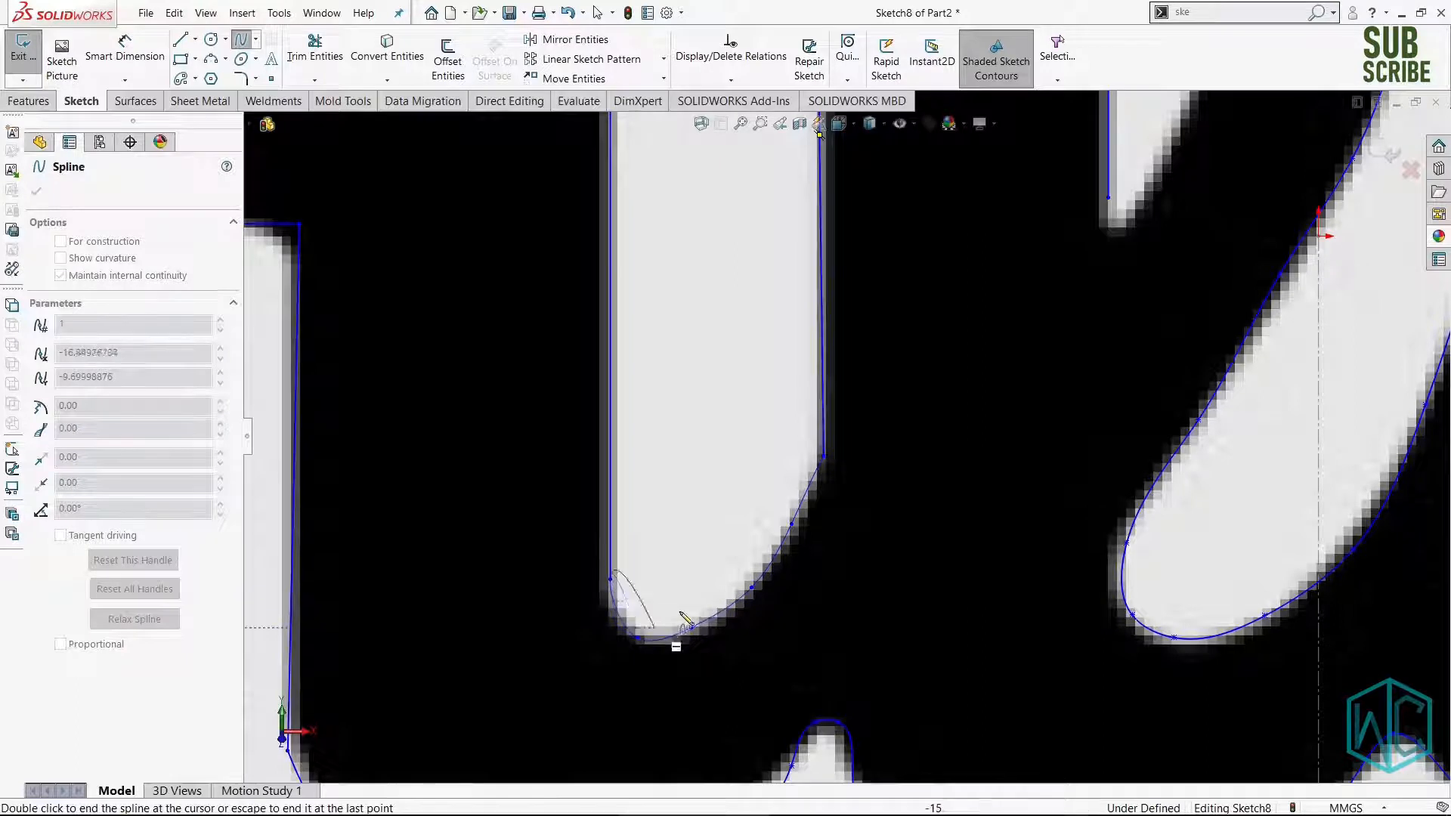
key("Escape")
Adjust the spline point on the lower right curve of the opening between the i and l to match the picture's edge.
scroll(663, 606, "down", 2)
scroll(641, 651, "down", 2)
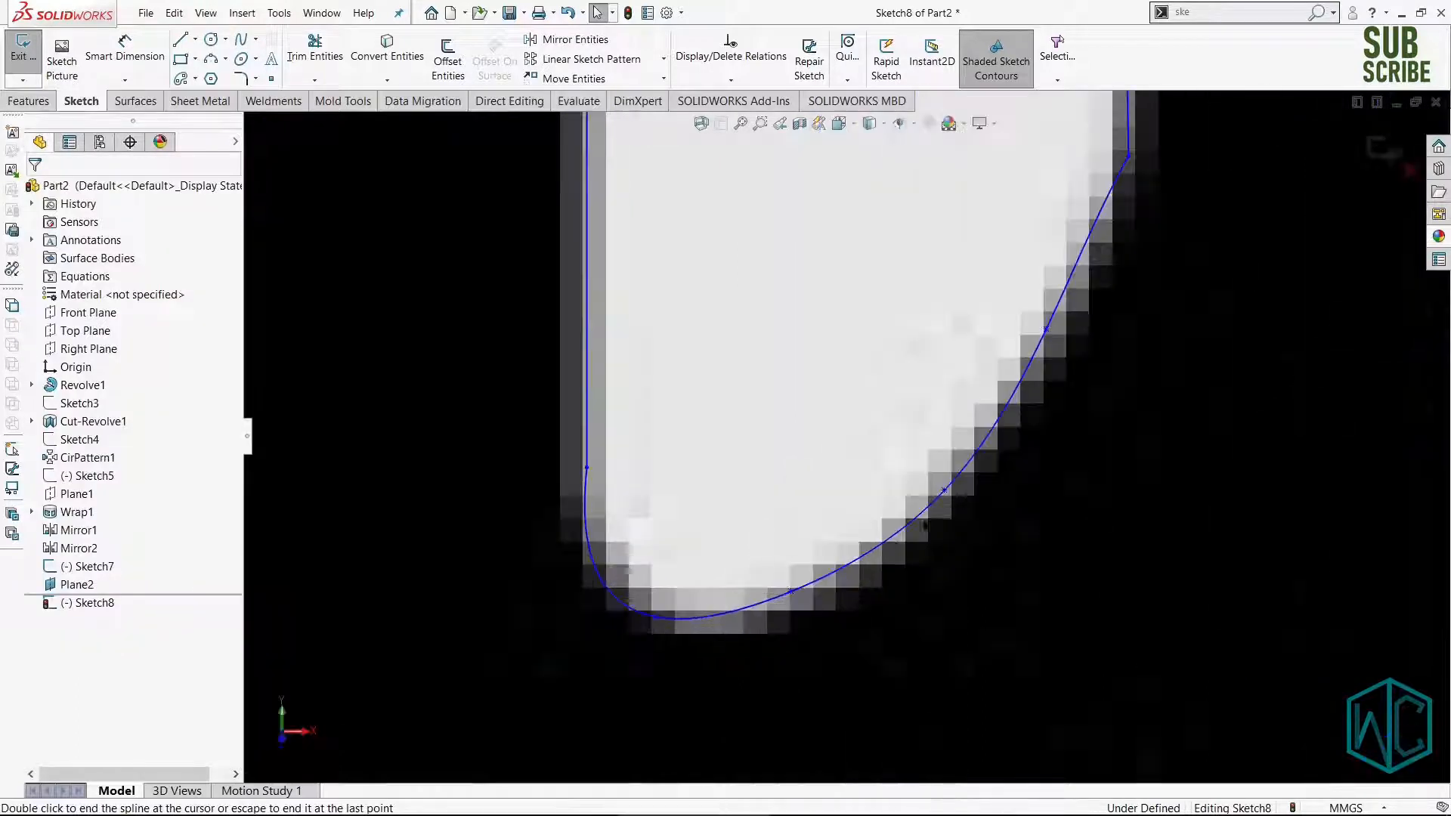
left_click_drag(945, 474, 946, 467)
left_click(932, 499)
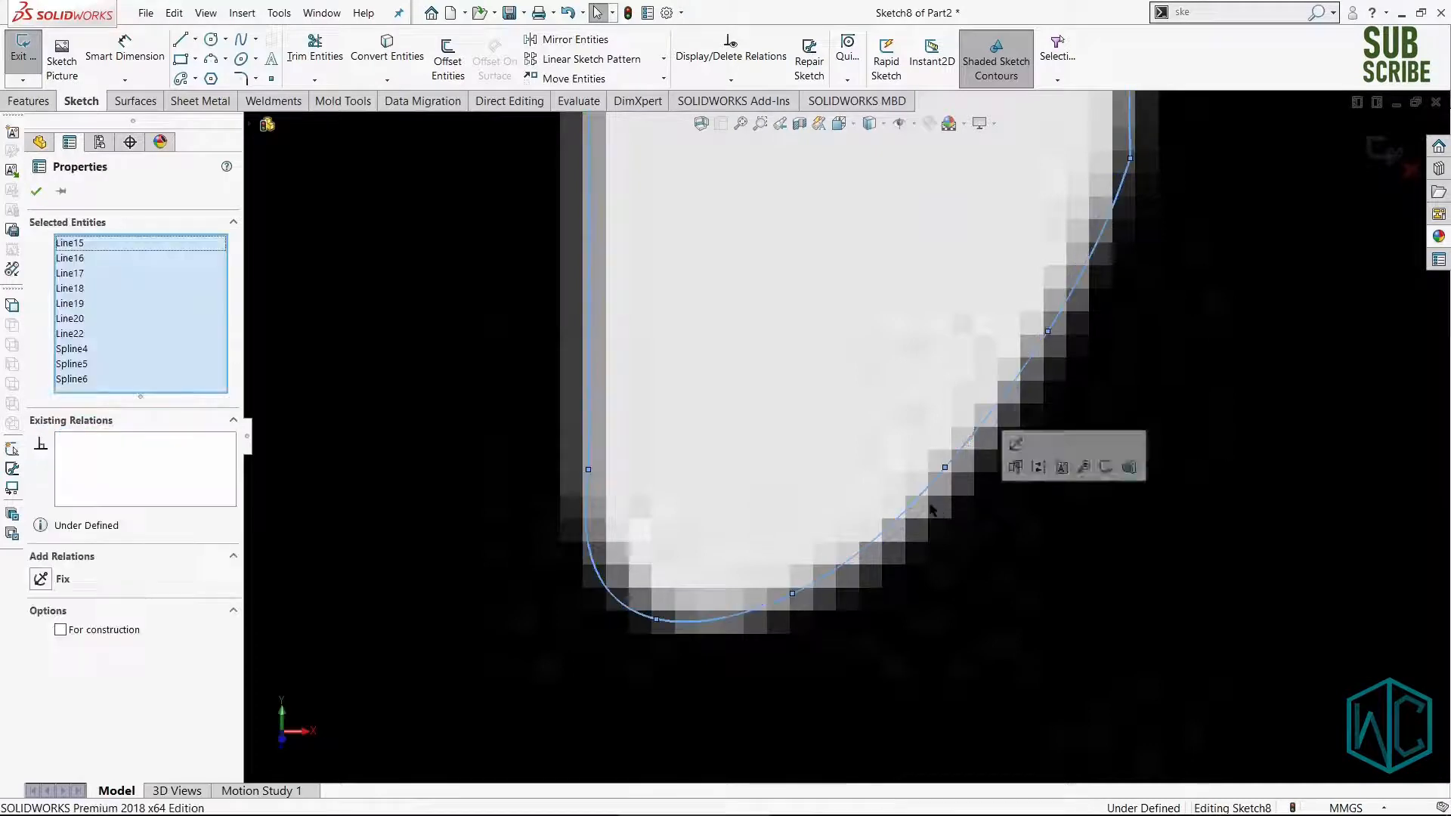
Move the outer spline's two points on the left slope of the notch between the i and l to follow the picture's edge.
scroll(916, 501, "up", 5)
scroll(900, 542, "up", 2)
scroll(839, 608, "down", 5)
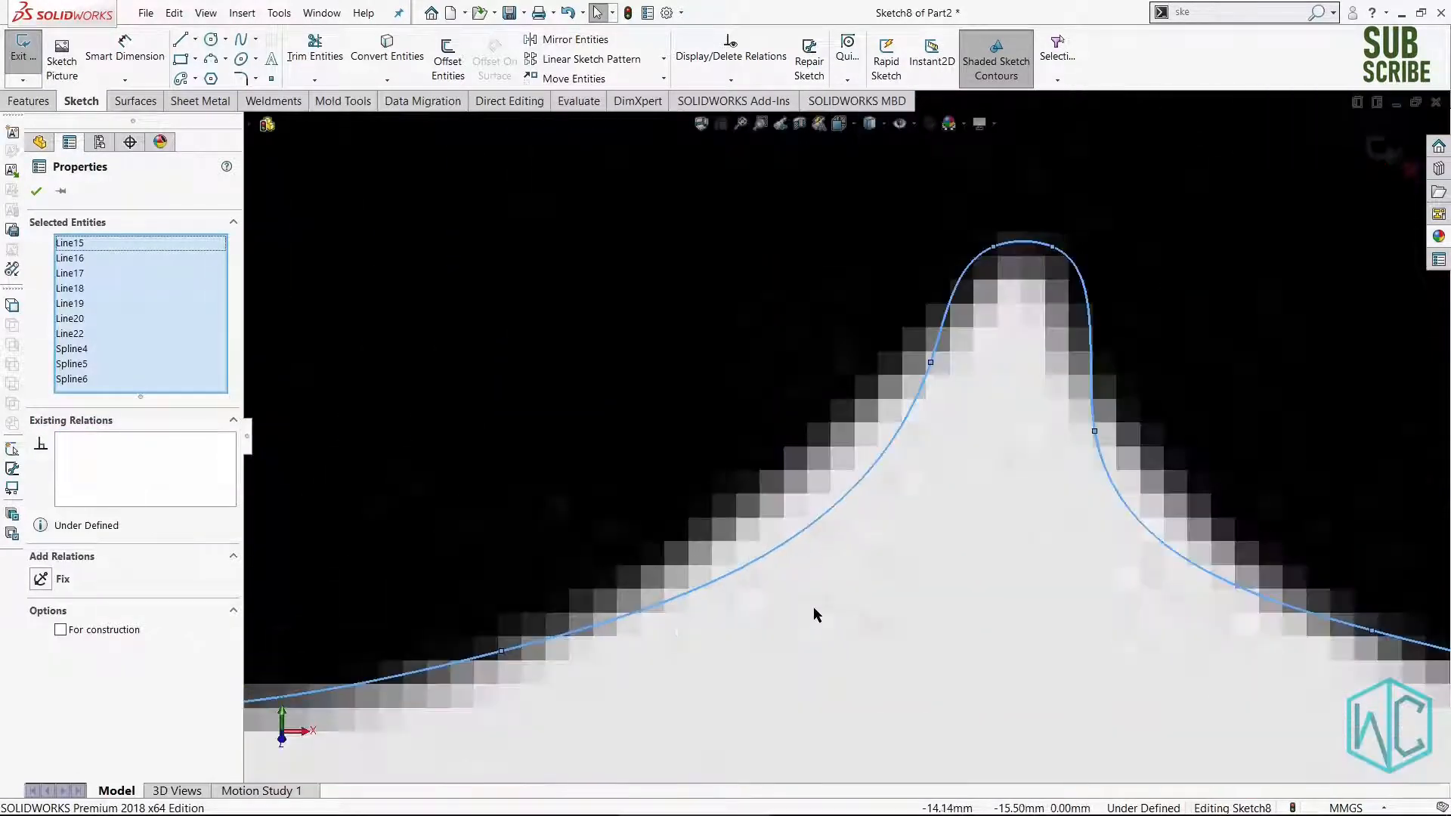
scroll(569, 654, "up", 3)
scroll(634, 584, "down", 3)
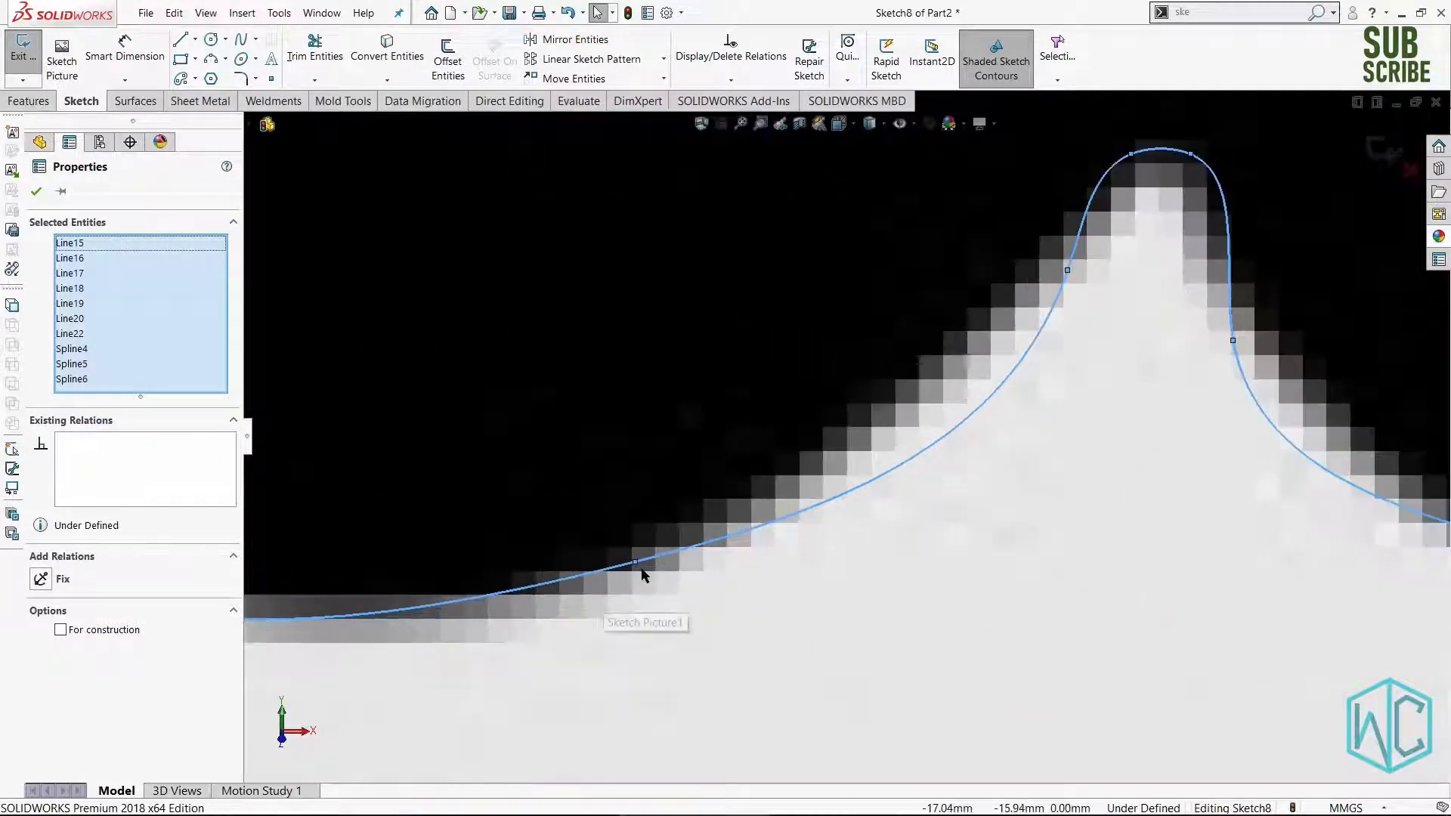
mouse_move(636, 563)
left_mouse_down()
mouse_move(647, 609)
mouse_move(642, 587)
left_mouse_up()
left_click(1119, 256)
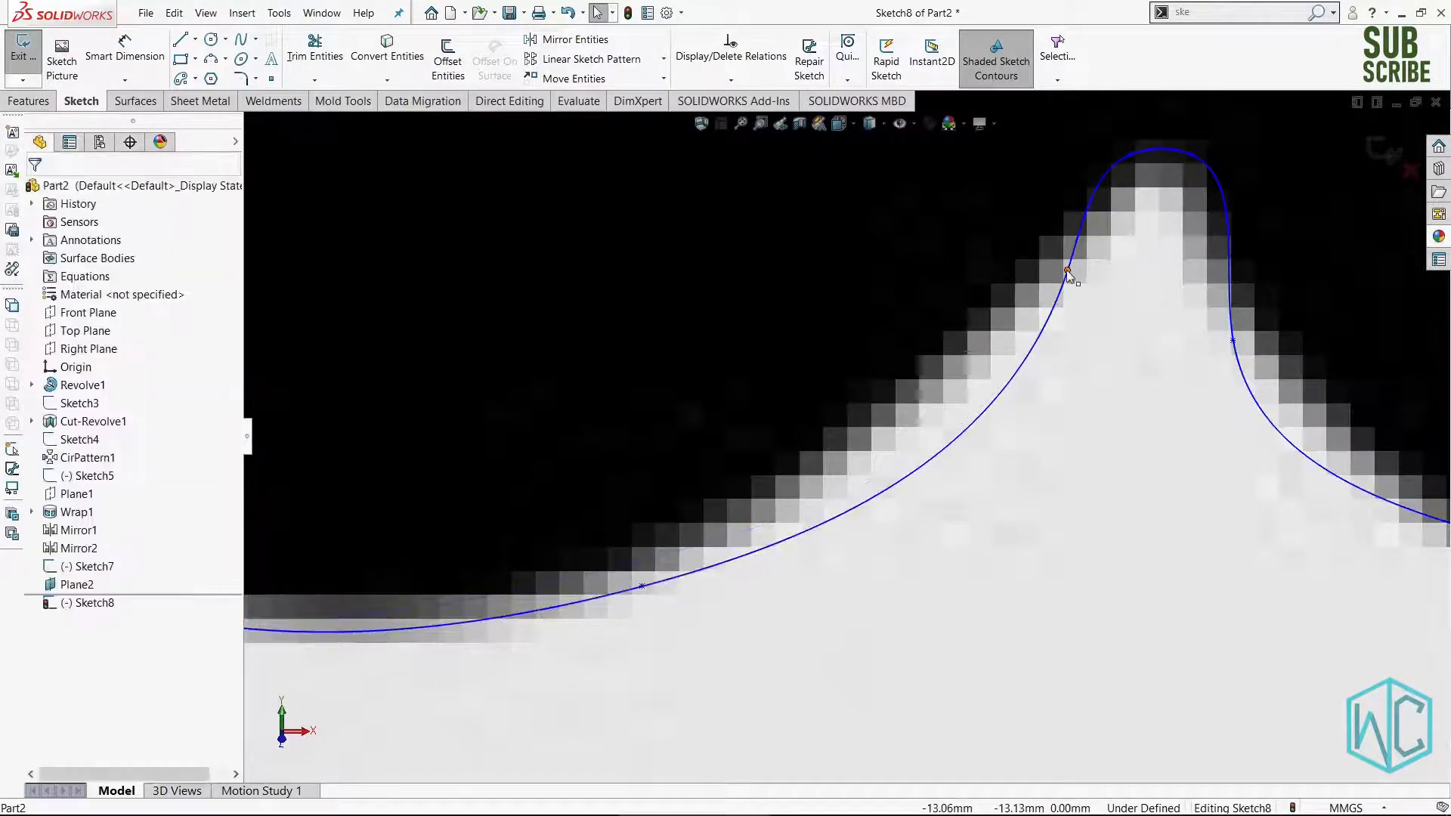
left_click_drag(1067, 270, 963, 337)
left_click(1051, 344)
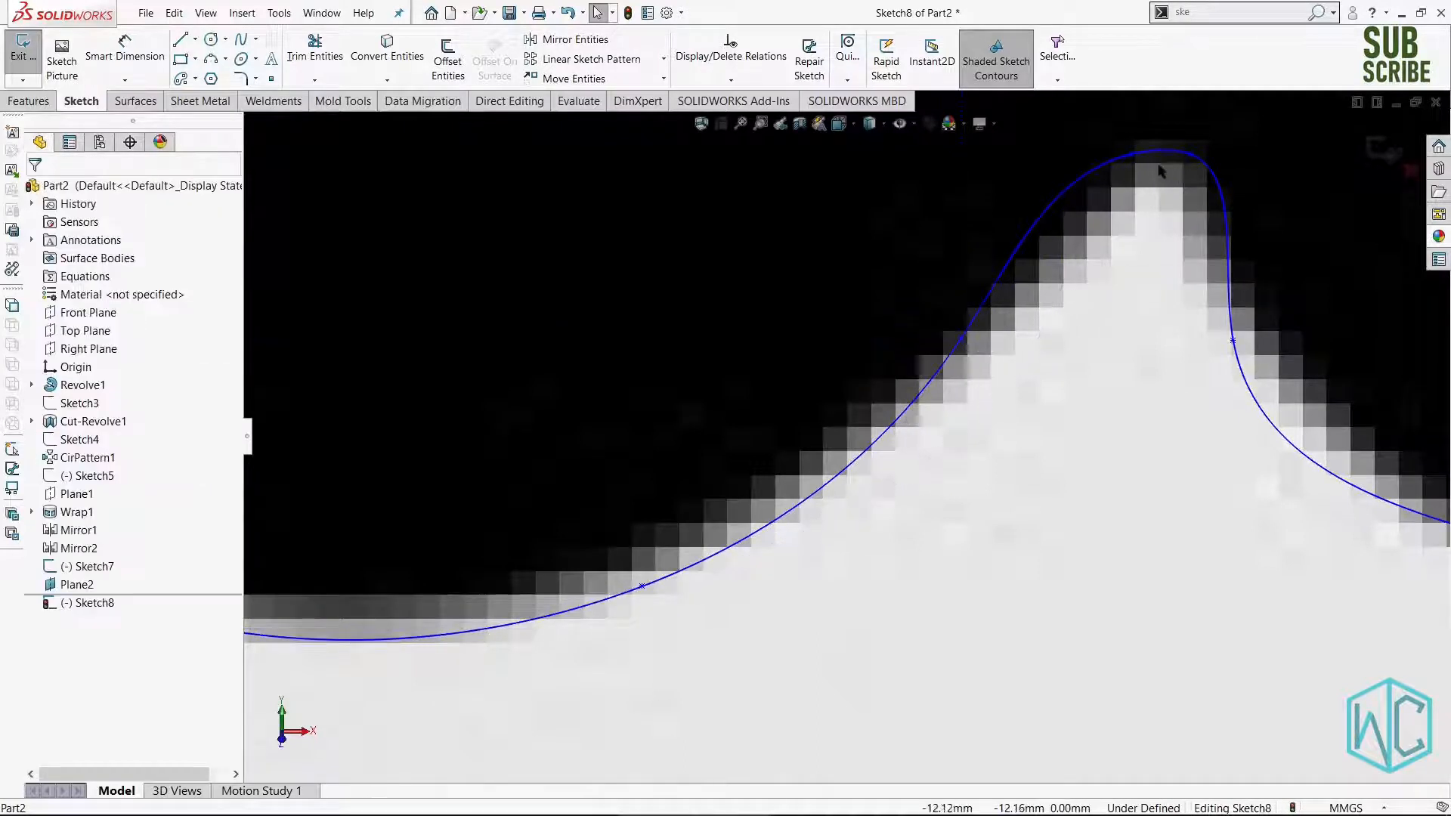
Reposition the spline points at the peak and on the right side of the notch between the i and l along the letter's edge.
left_click_drag(1098, 188, 1086, 208)
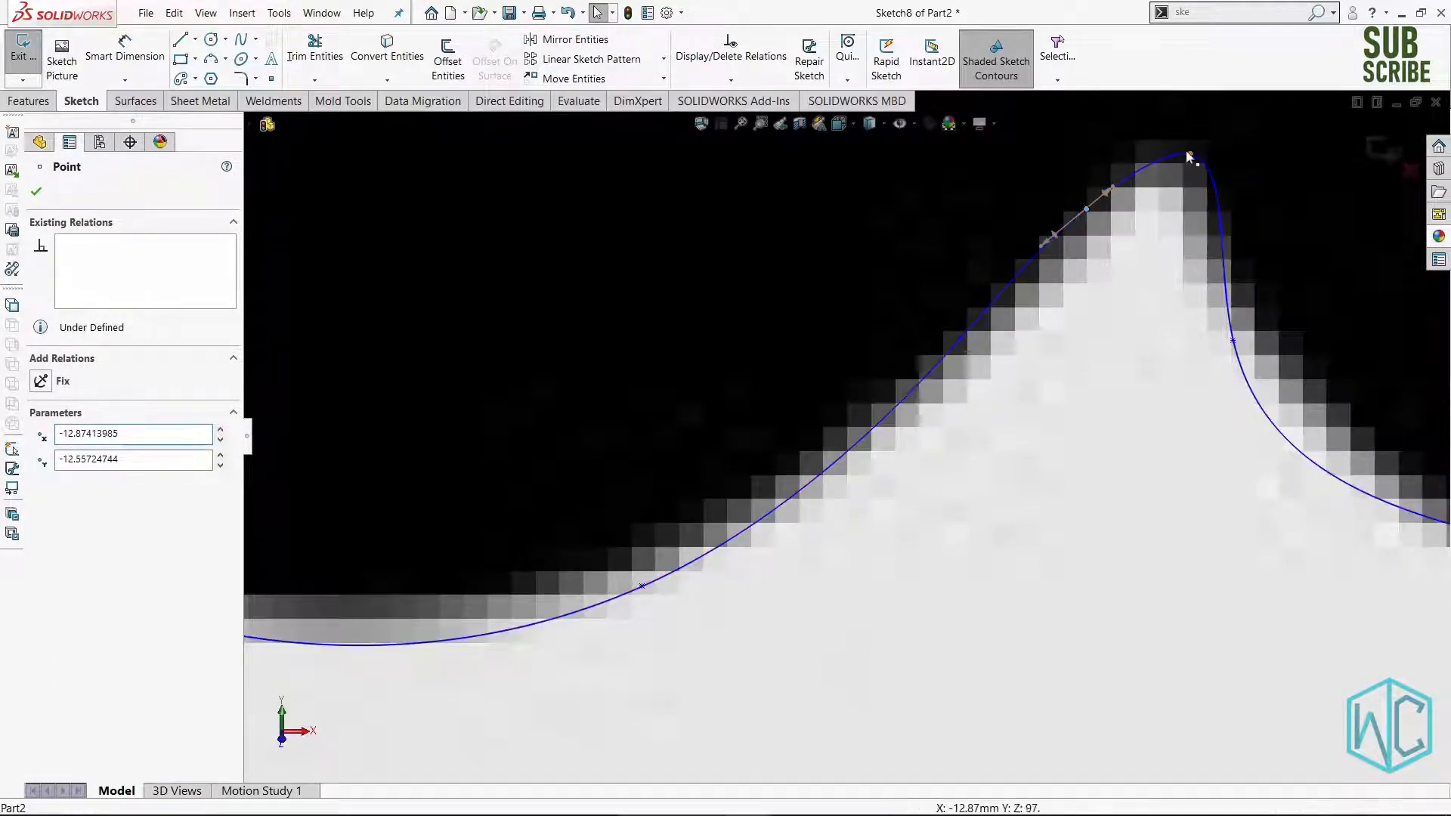
left_click_drag(1186, 149, 1154, 157)
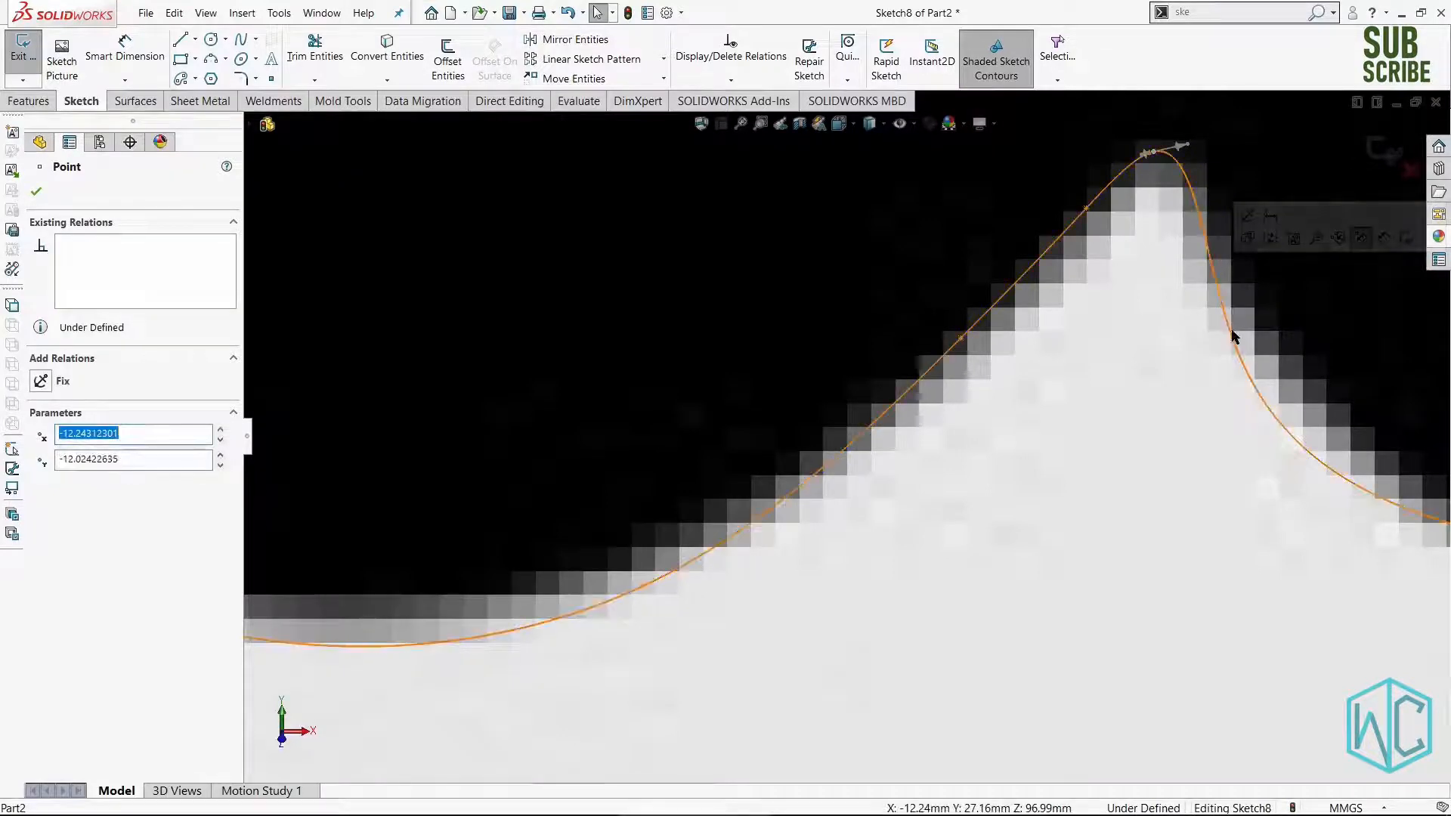
left_click(1244, 353)
left_click_drag(1247, 355, 1290, 371)
left_click(1172, 435)
scroll(1058, 415, "up", 5)
scroll(967, 497, "down", 5)
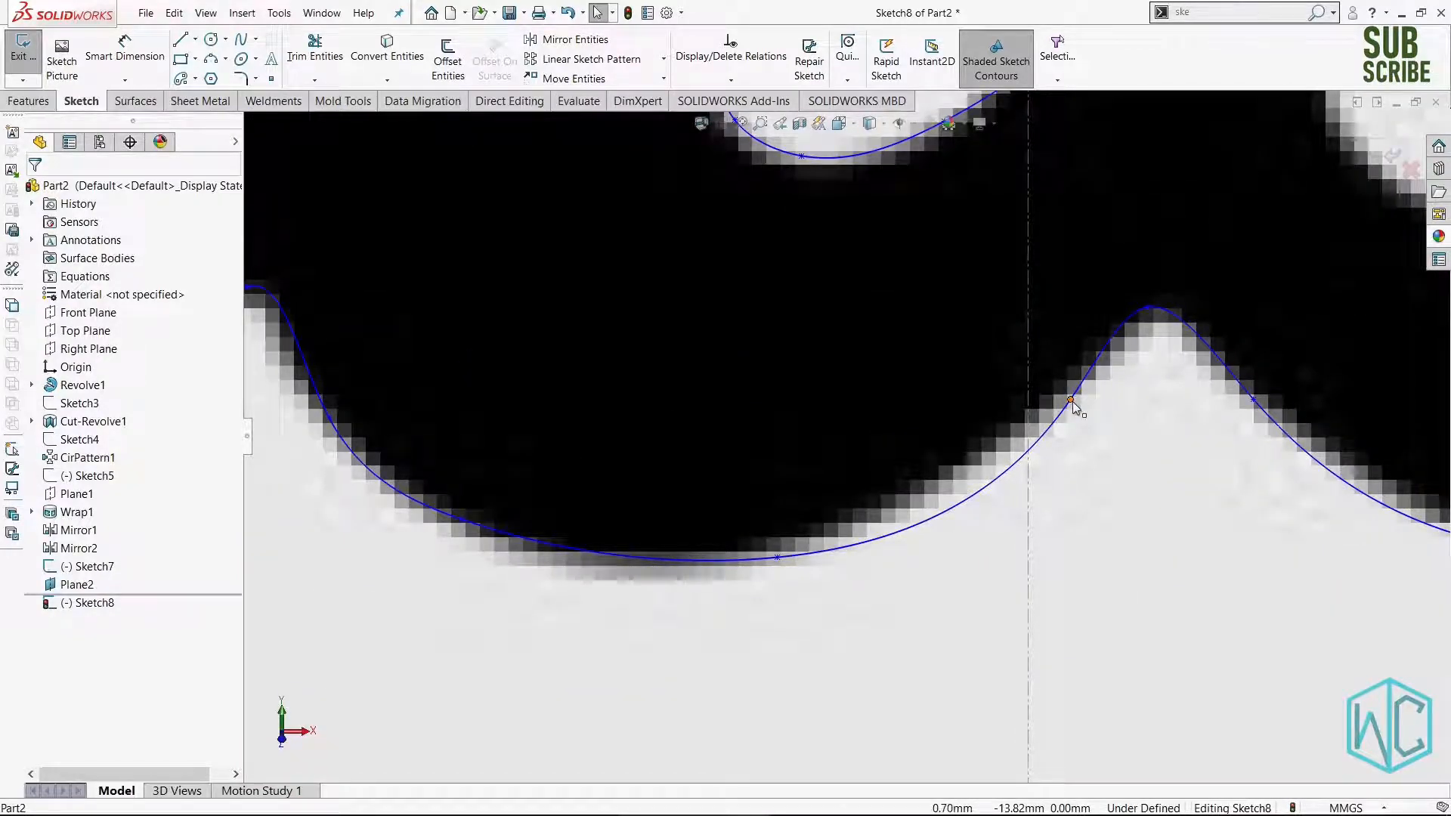
Move the outer spline's point on the left slope of the notch between the l and s onto the picture's edge.
mouse_move(1071, 400)
left_mouse_down()
mouse_move(1043, 450)
mouse_move(993, 468)
mouse_move(1079, 380)
left_mouse_up()
left_click(834, 607)
scroll(883, 506, "up", 4)
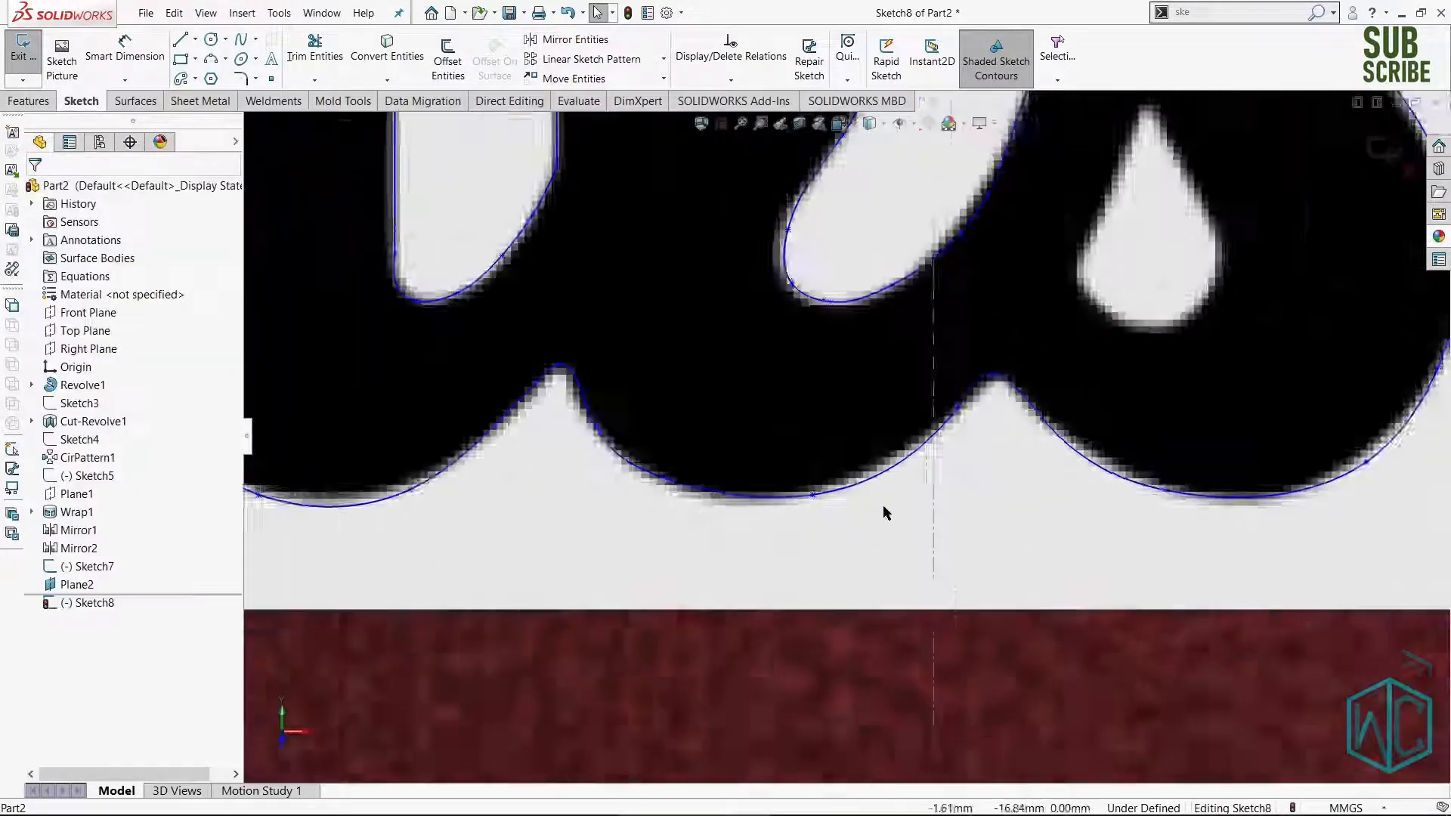
scroll(907, 453, "up", 4)
scroll(922, 303, "up", 6)
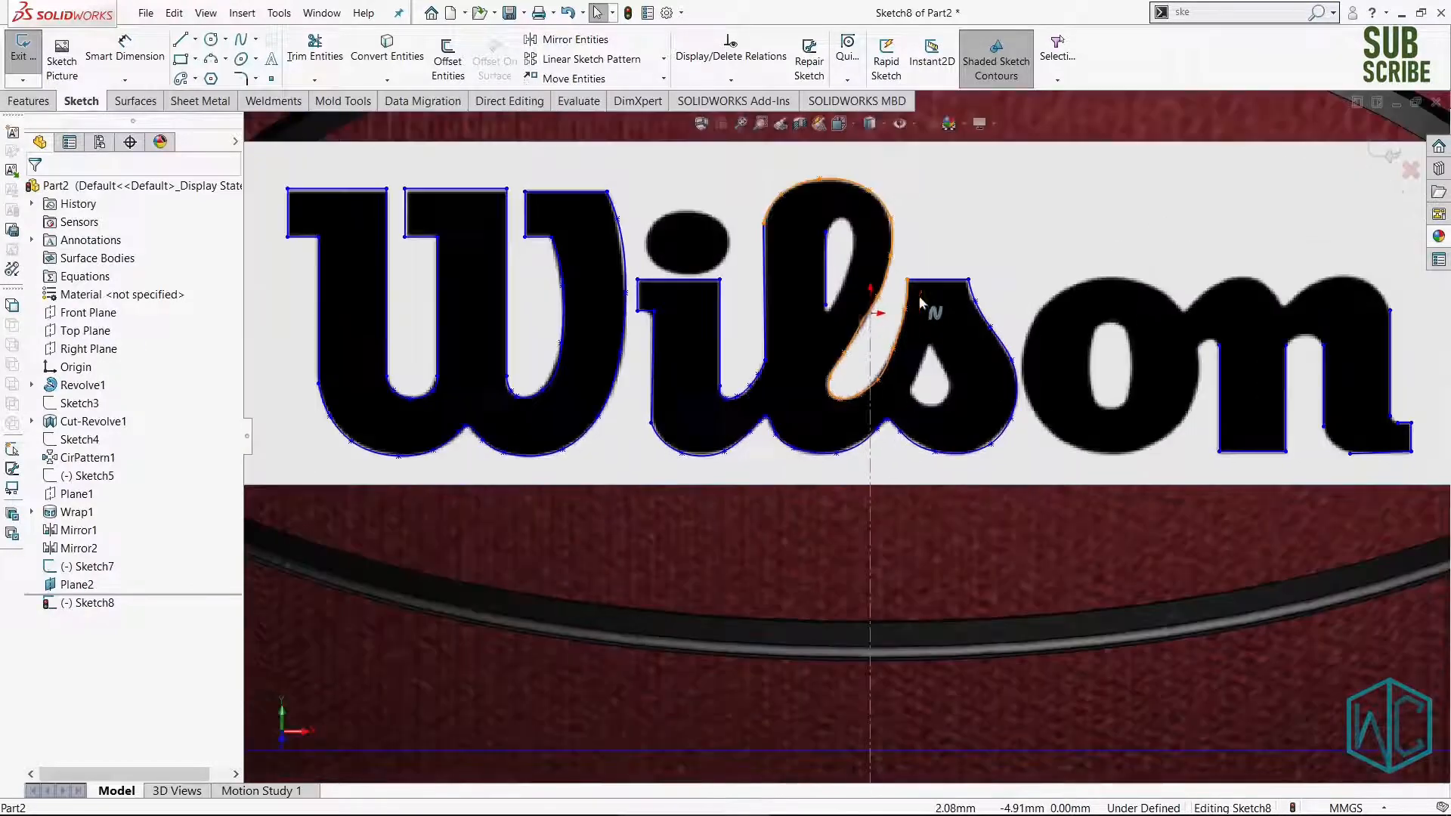
scroll(869, 306, "down", 5)
scroll(807, 261, "down", 5)
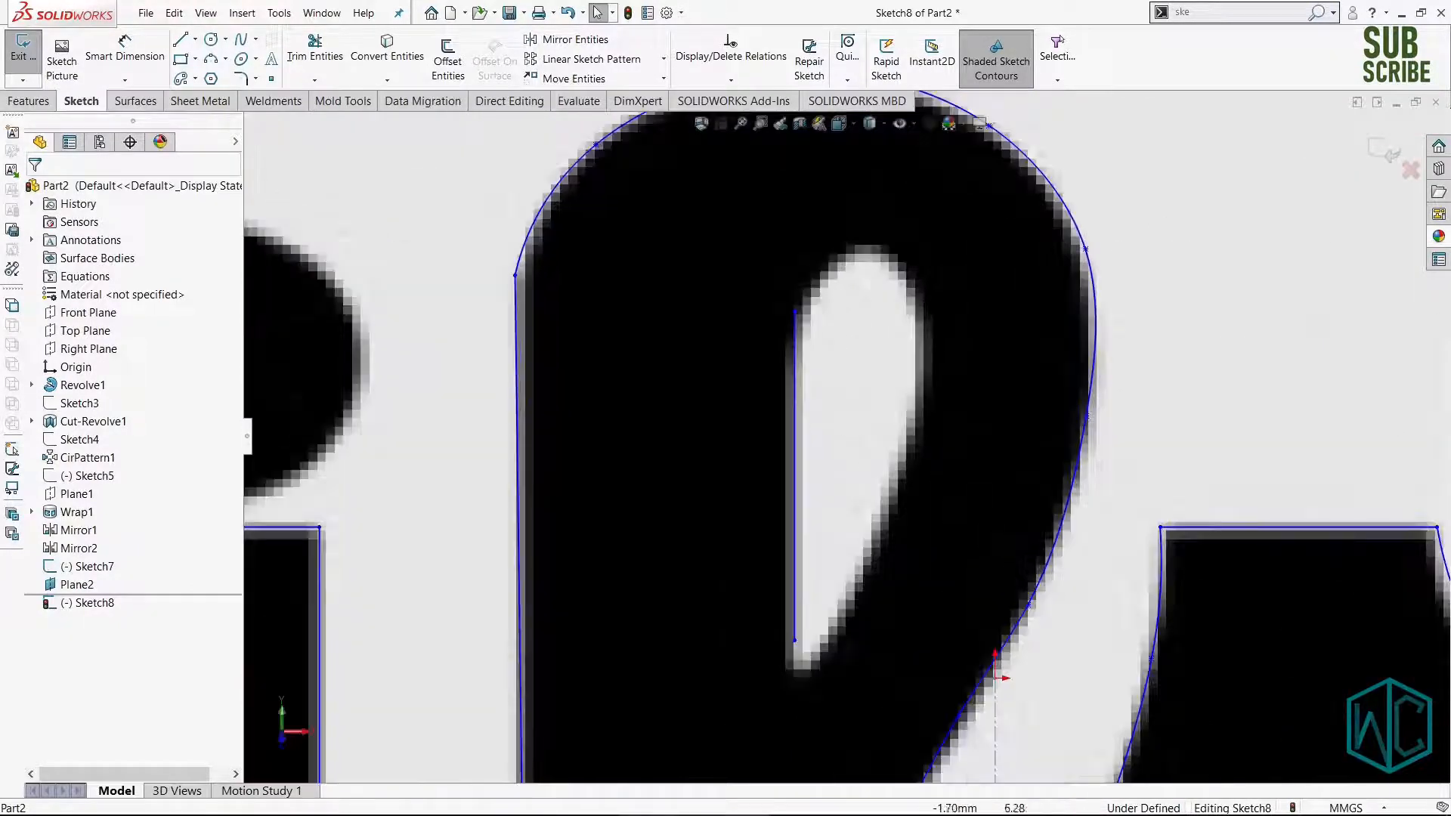
right_click_drag(933, 414, 854, 437)
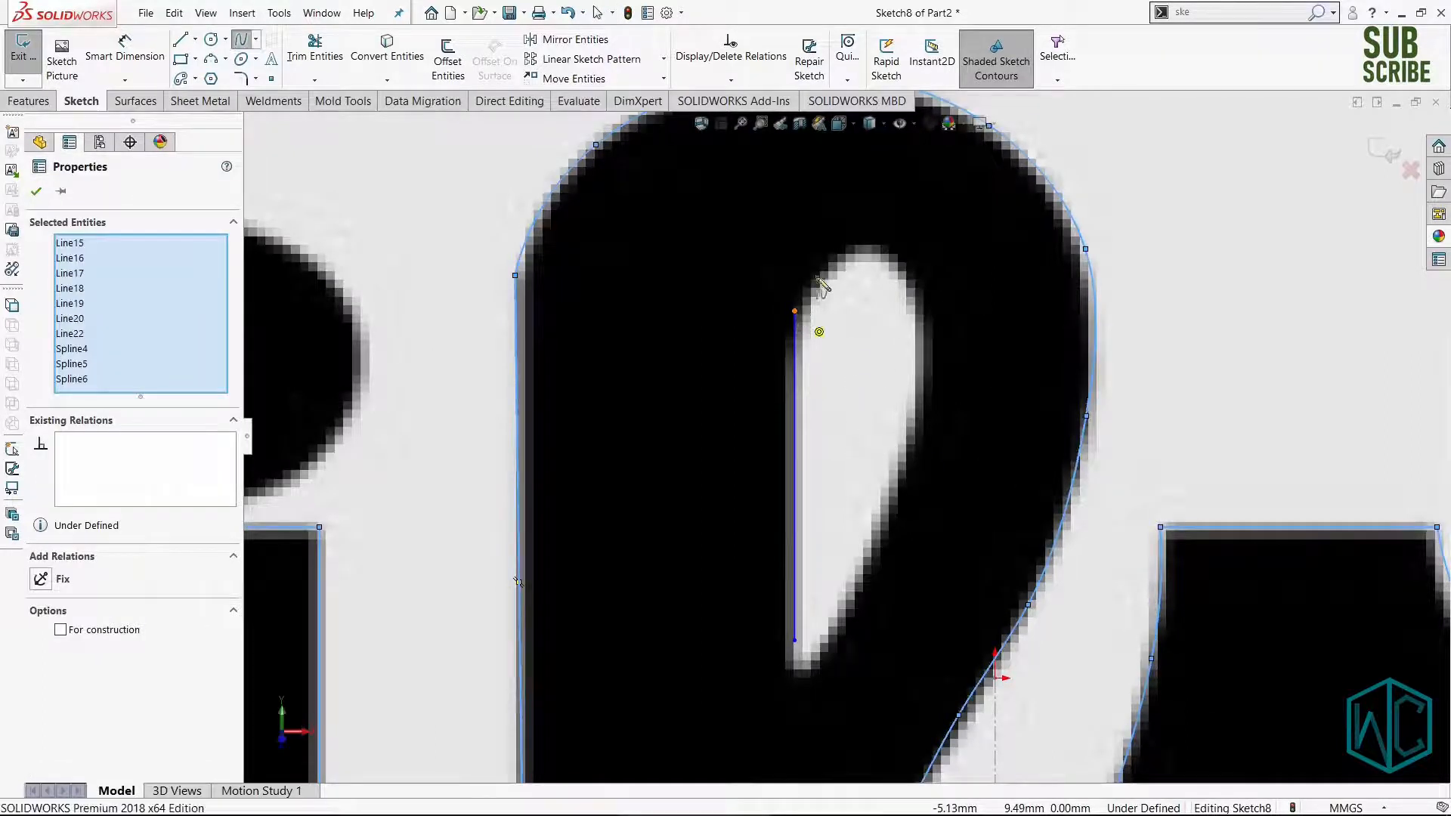
left_click(795, 311)
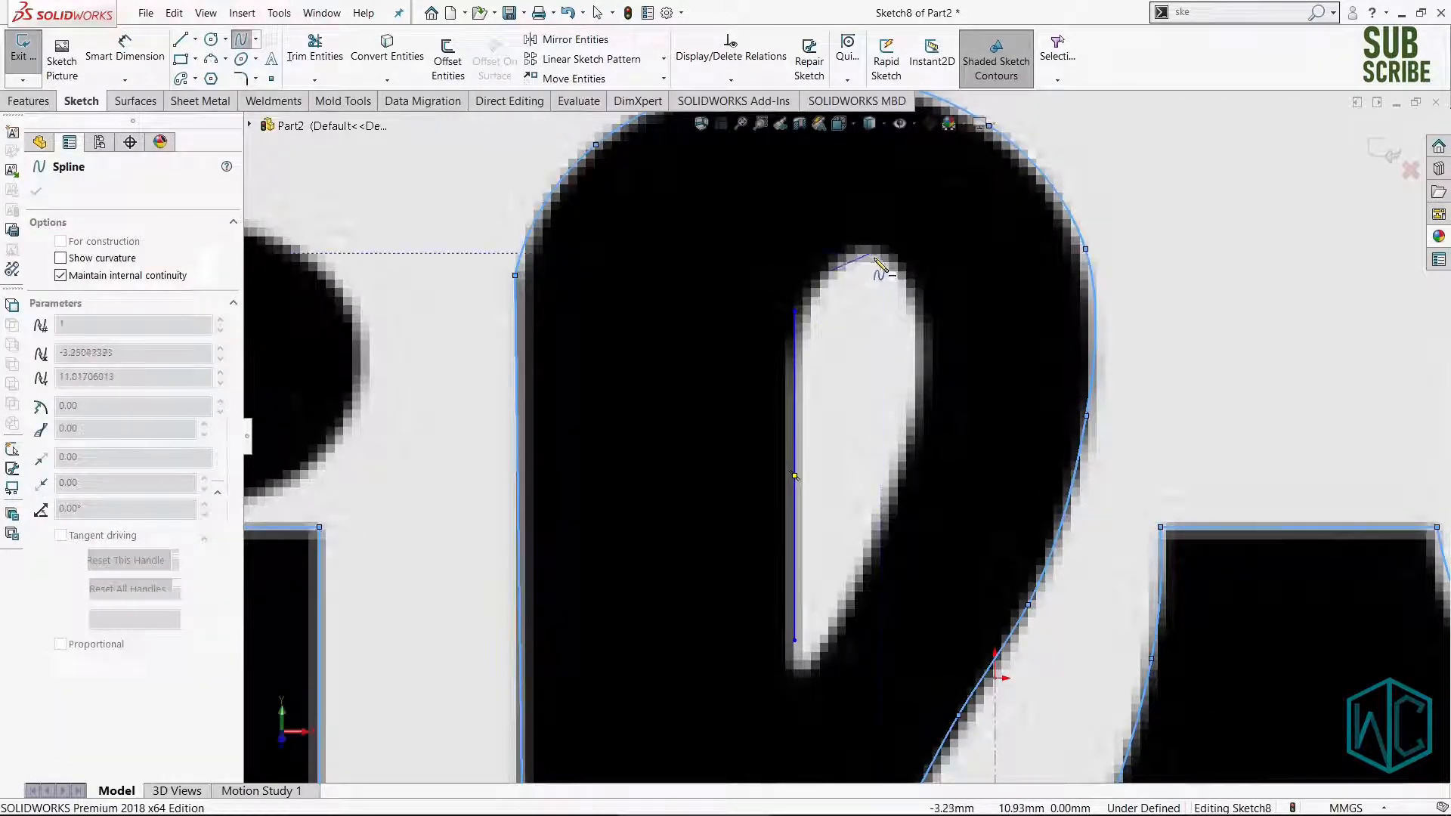
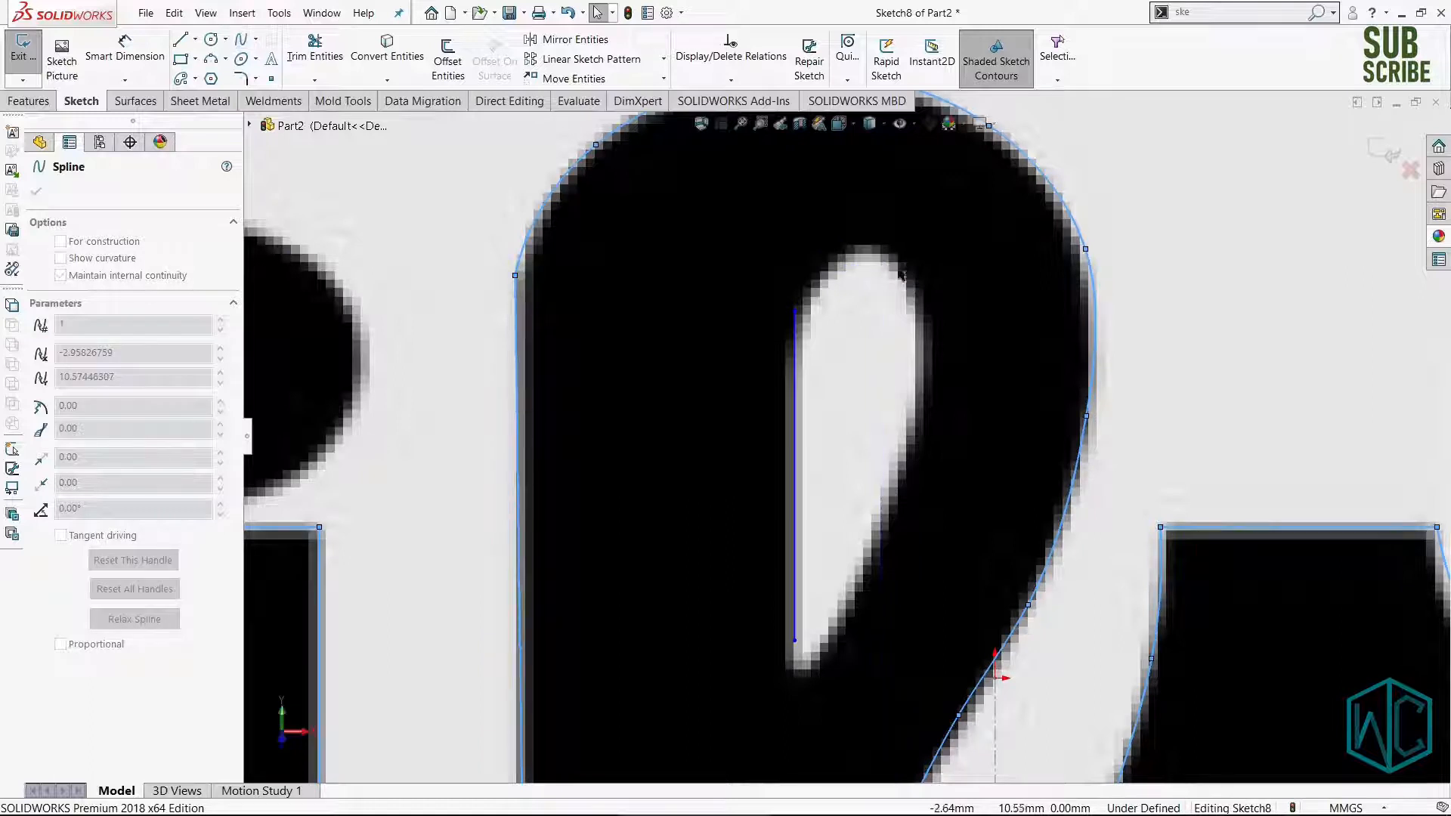
key("Escape")
Trace the opening inside the l's loop with a spline running from the upper end of its vertical line around to the lower end.
right_click_drag(901, 261, 813, 316)
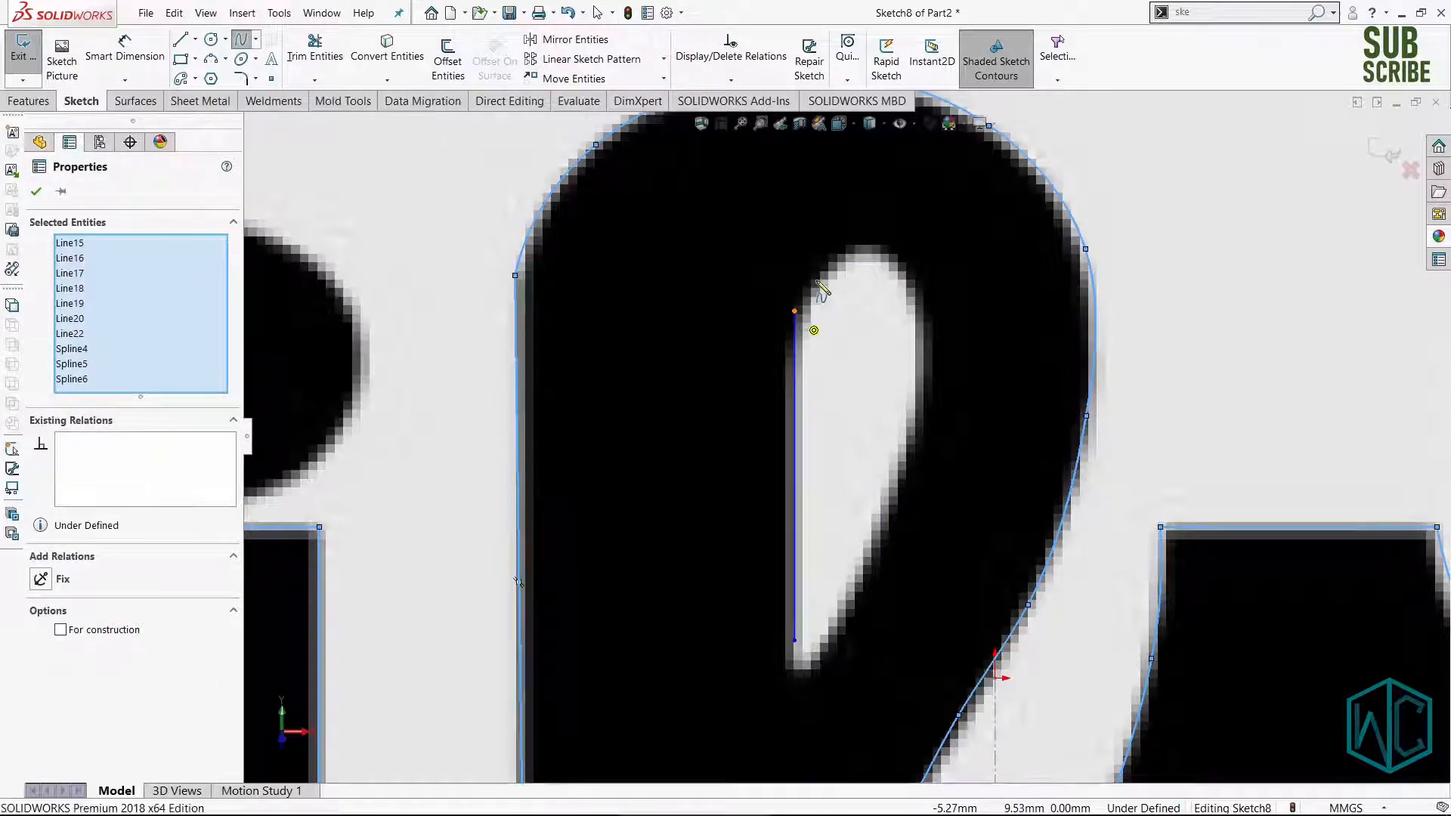
left_click(794, 310)
left_click(813, 277)
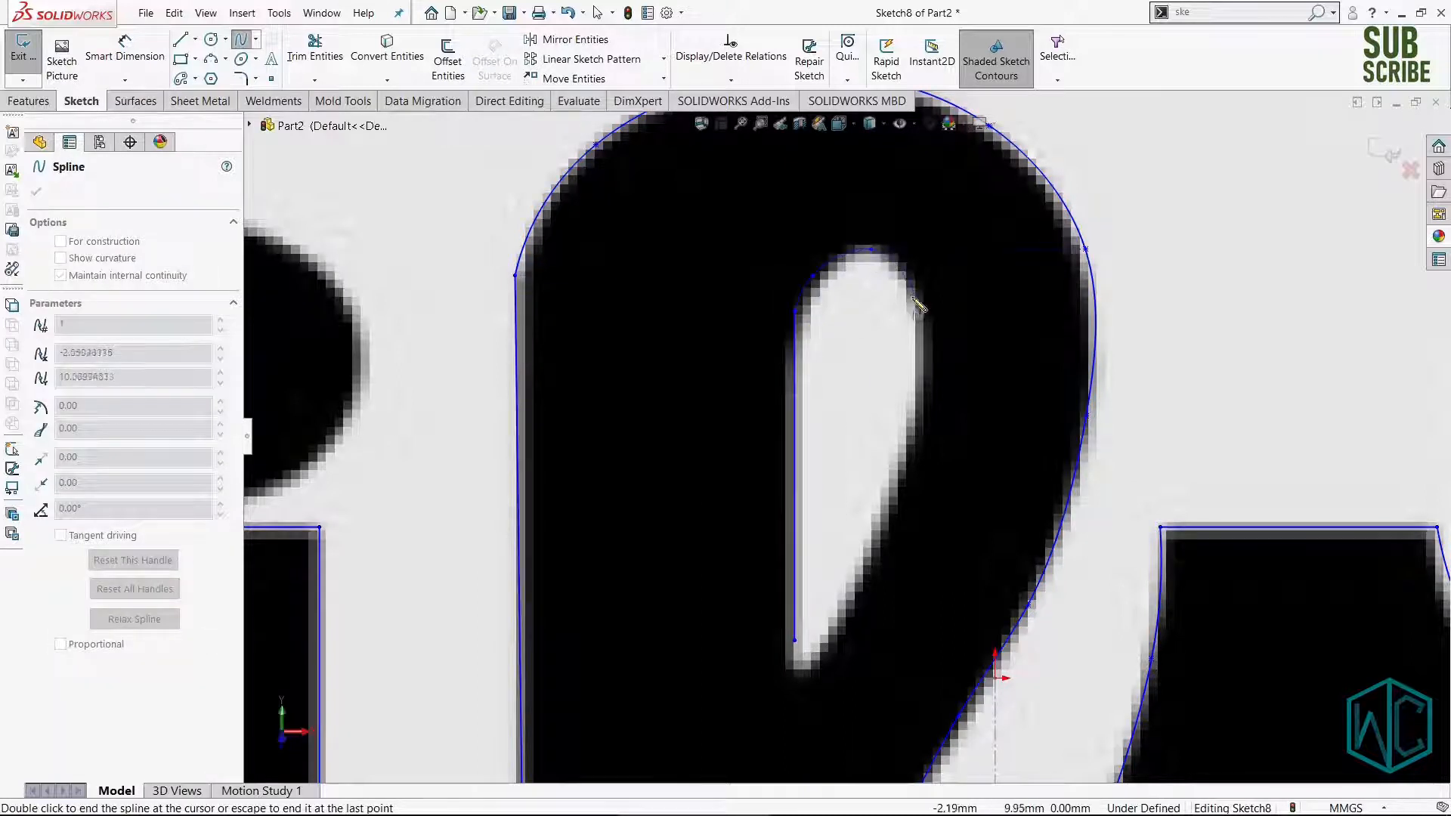
left_click(858, 612)
left_click(808, 673)
left_click(796, 658)
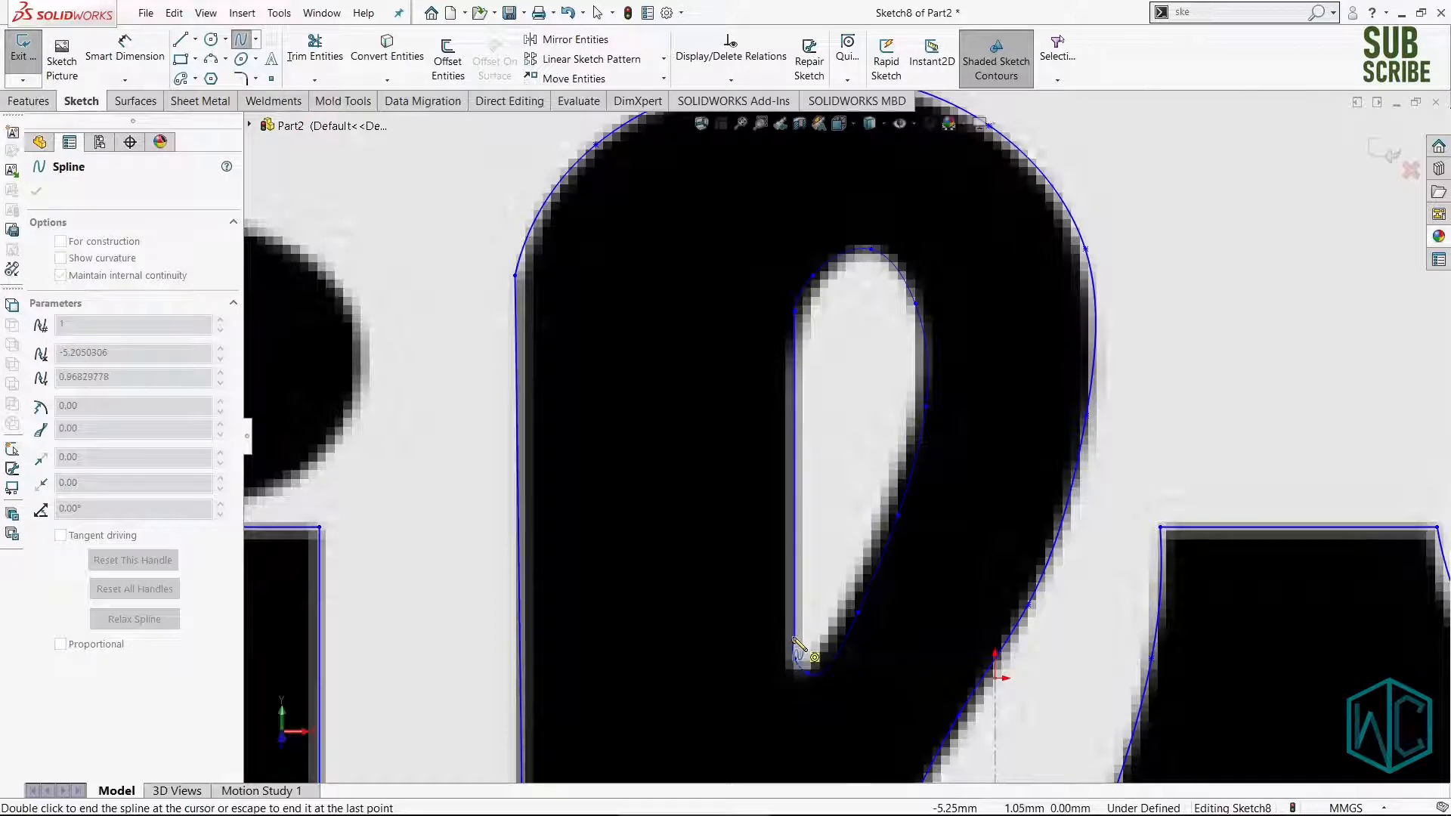
double_click(795, 641)
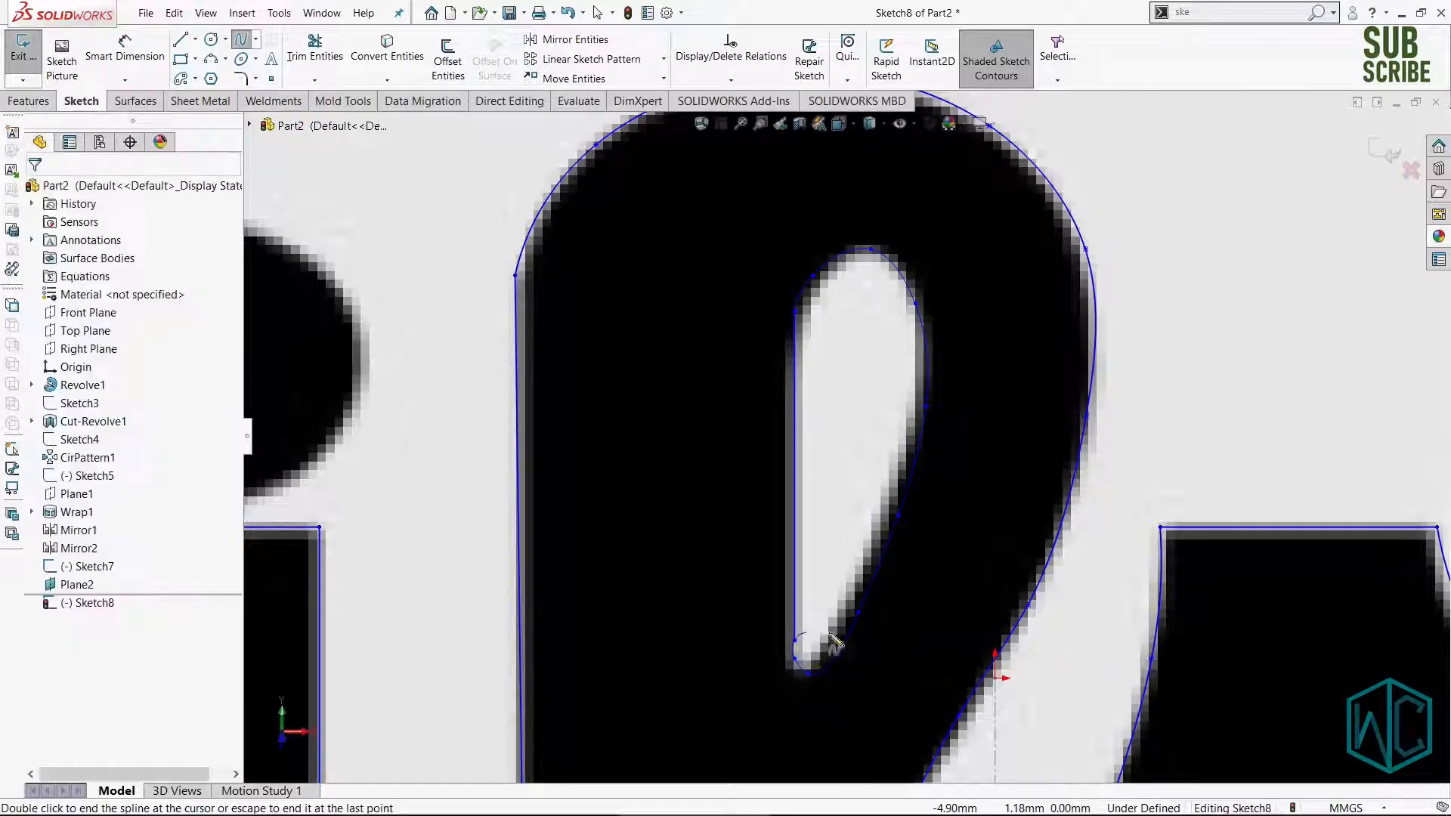
Reposition the spline points at the lower tip of the l's loop opening to follow the picture's edge.
scroll(807, 680, "down", 5)
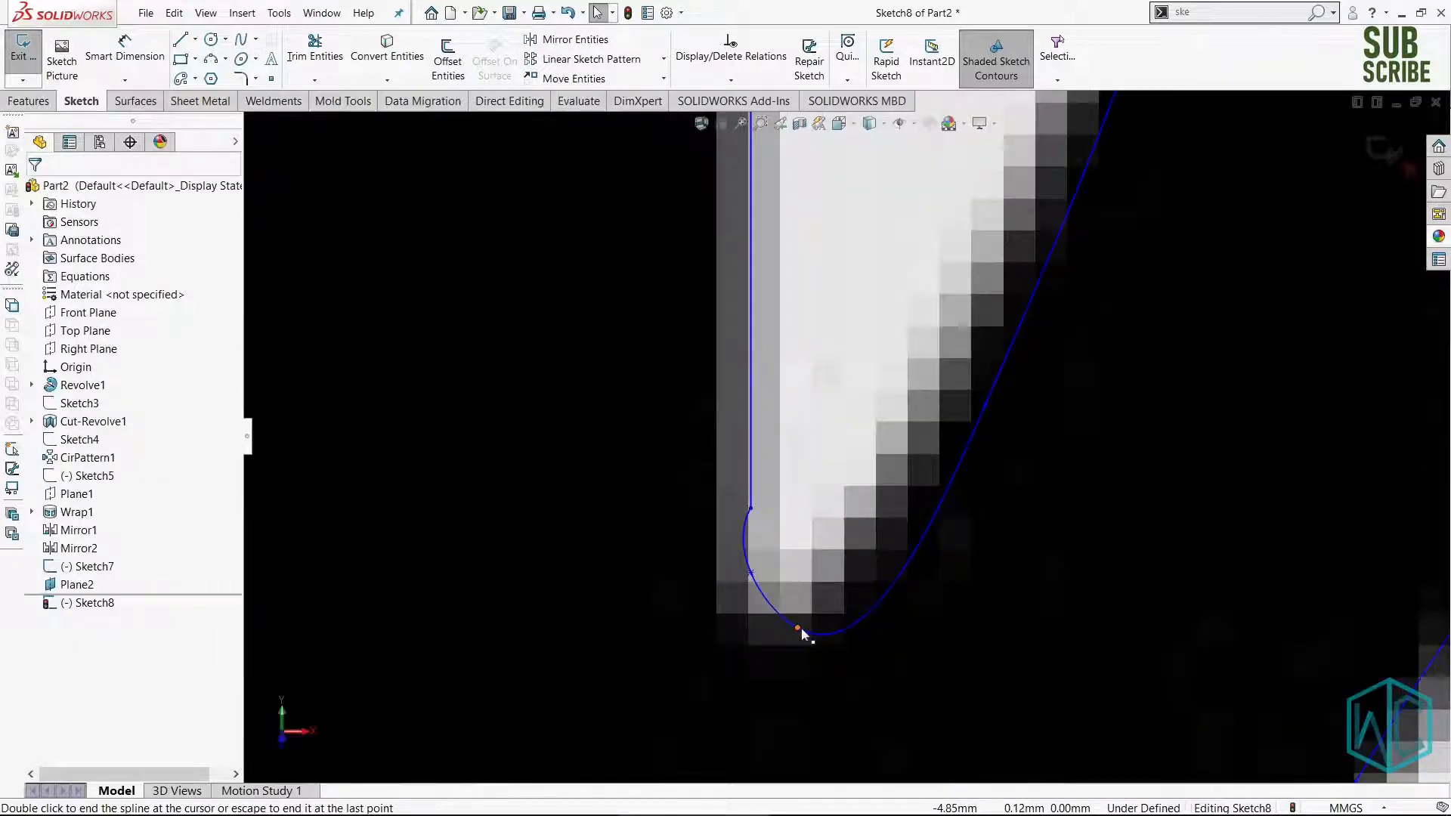
mouse_move(870, 595)
left_mouse_down()
mouse_move(880, 560)
mouse_move(850, 575)
left_mouse_up()
left_click_drag(878, 558, 890, 541)
left_click_drag(752, 573, 797, 638)
left_click_drag(904, 639, 900, 641)
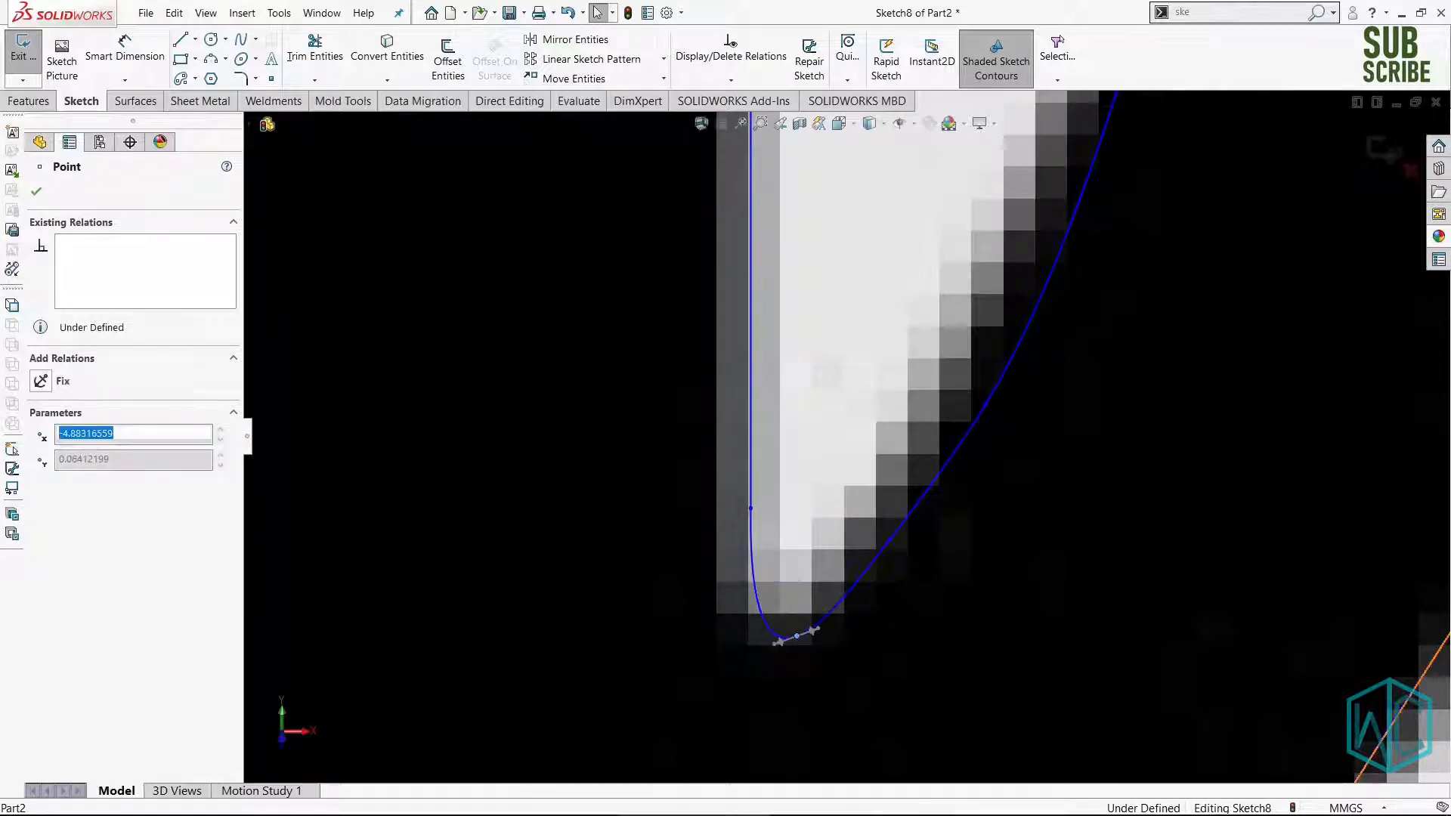
Trace the teardrop-shaped opening inside the s with a closed spline that starts and ends at its peak.
scroll(846, 395, "up", 10)
scroll(847, 395, "down", 2)
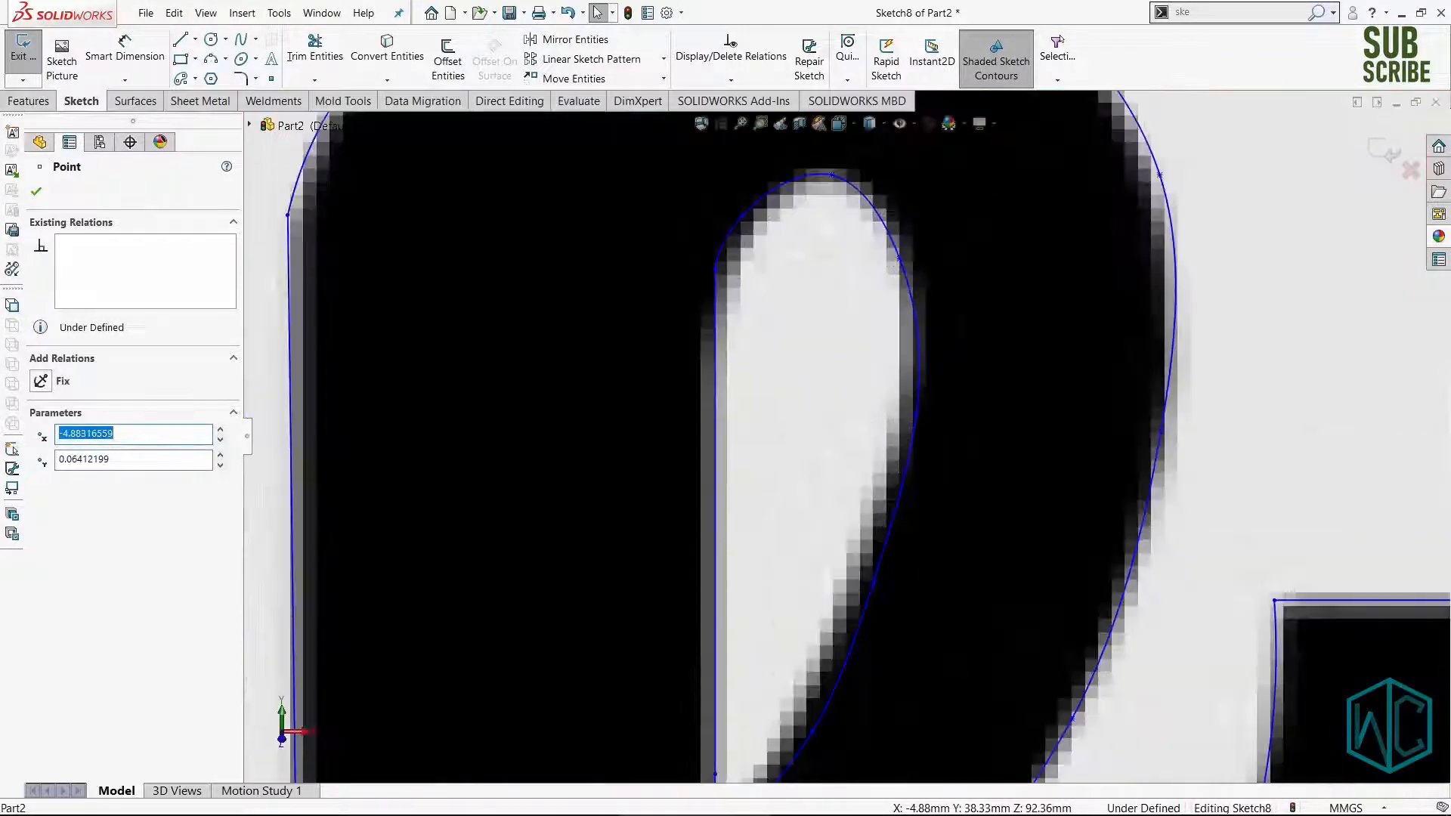
scroll(819, 431, "up", 6)
scroll(818, 424, "up", 5)
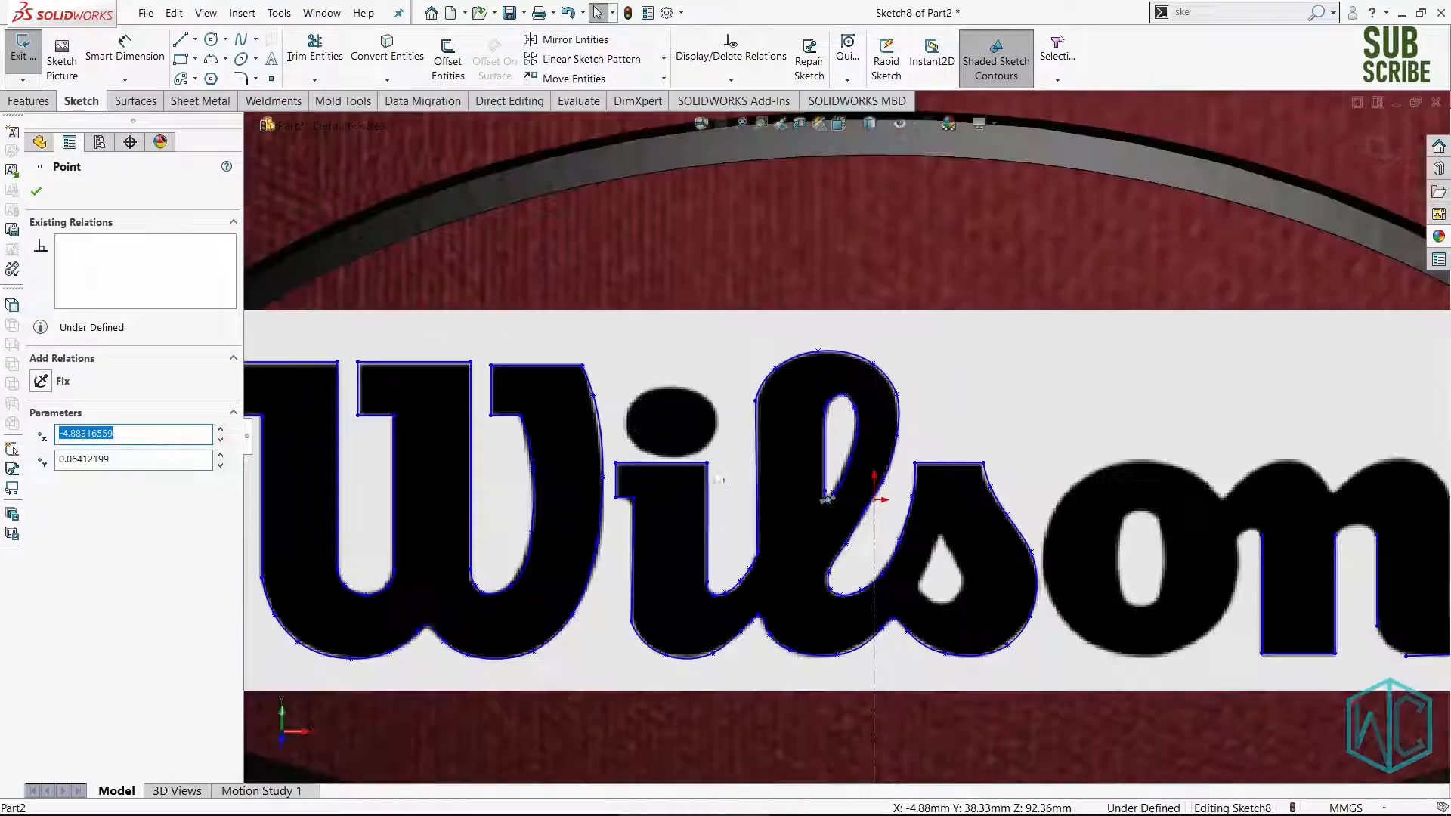
scroll(710, 484, "down", 1)
scroll(967, 529, "down", 6)
scroll(965, 503, "down", 5)
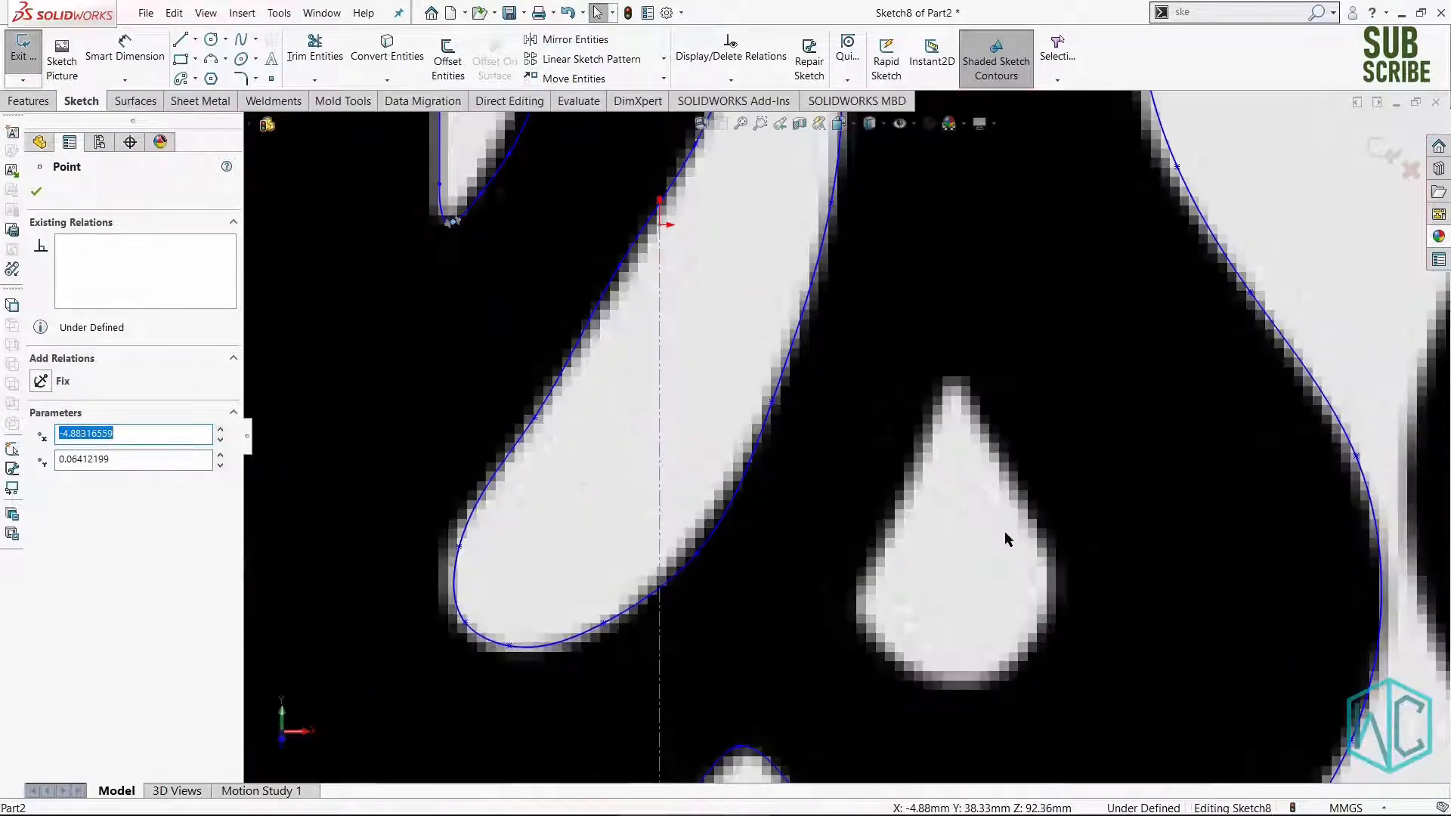
key("Escape")
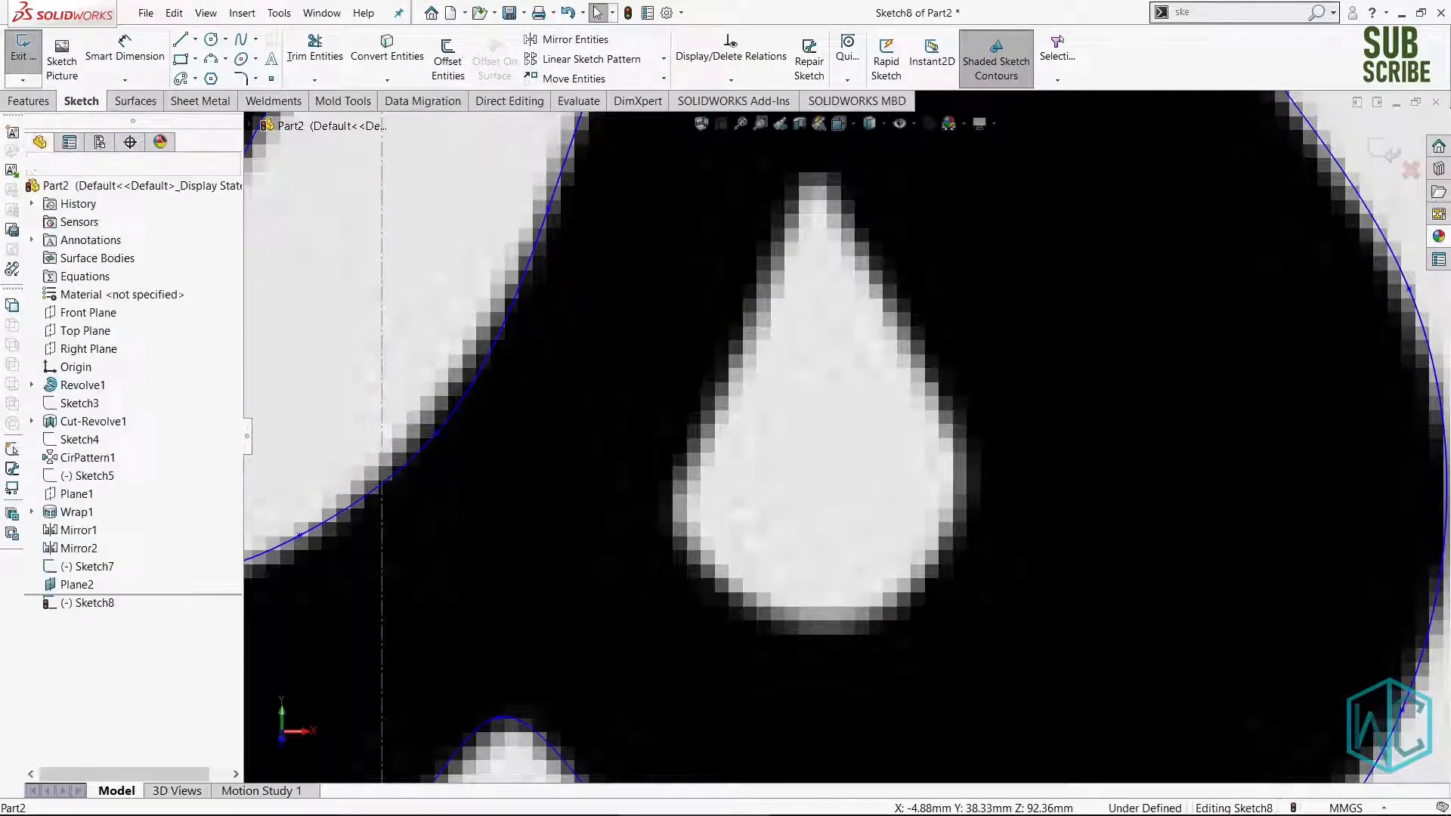
key("ctrl+a")
right_click_drag(965, 404, 967, 414)
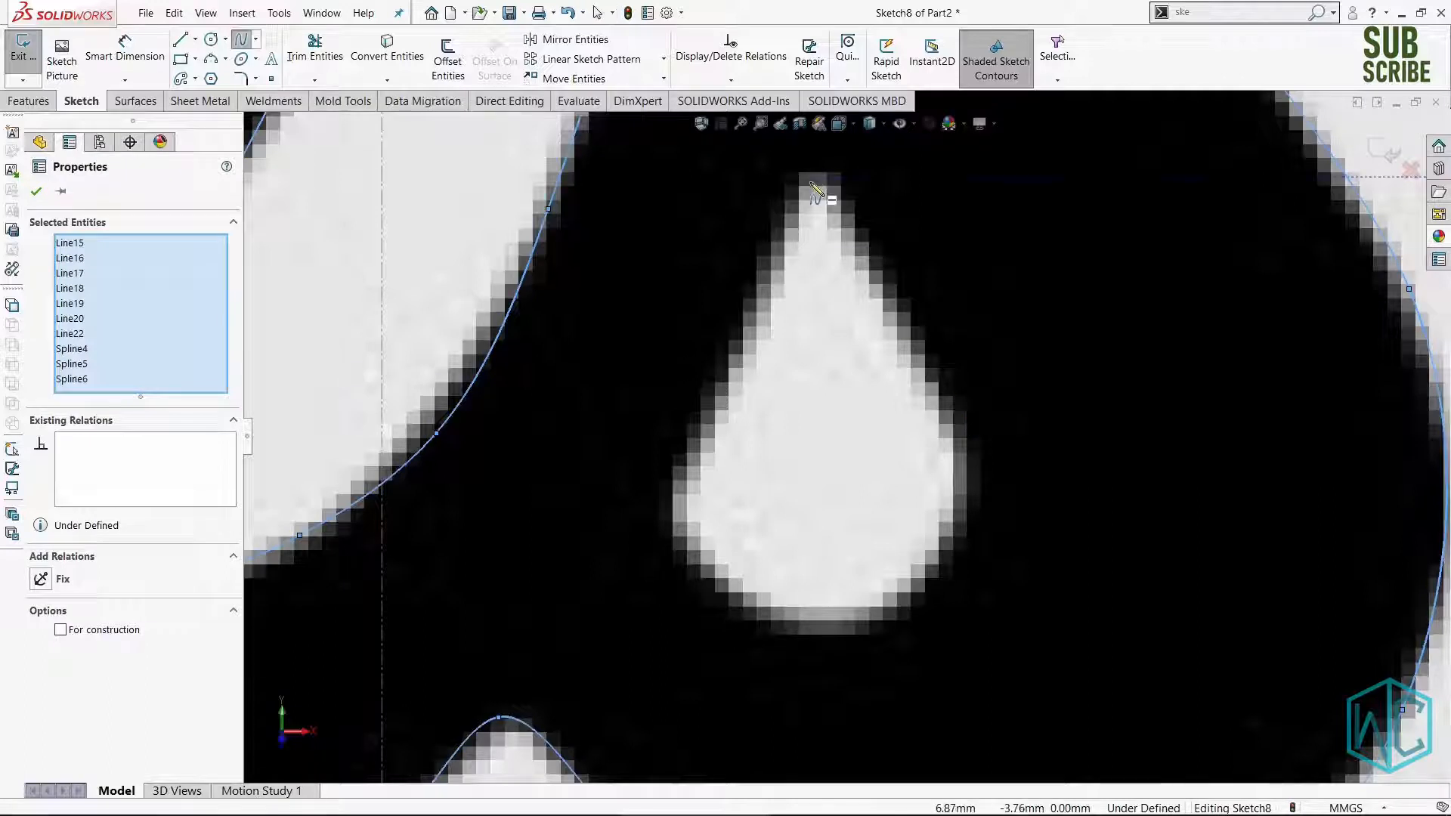
left_click(784, 248)
left_click(767, 264)
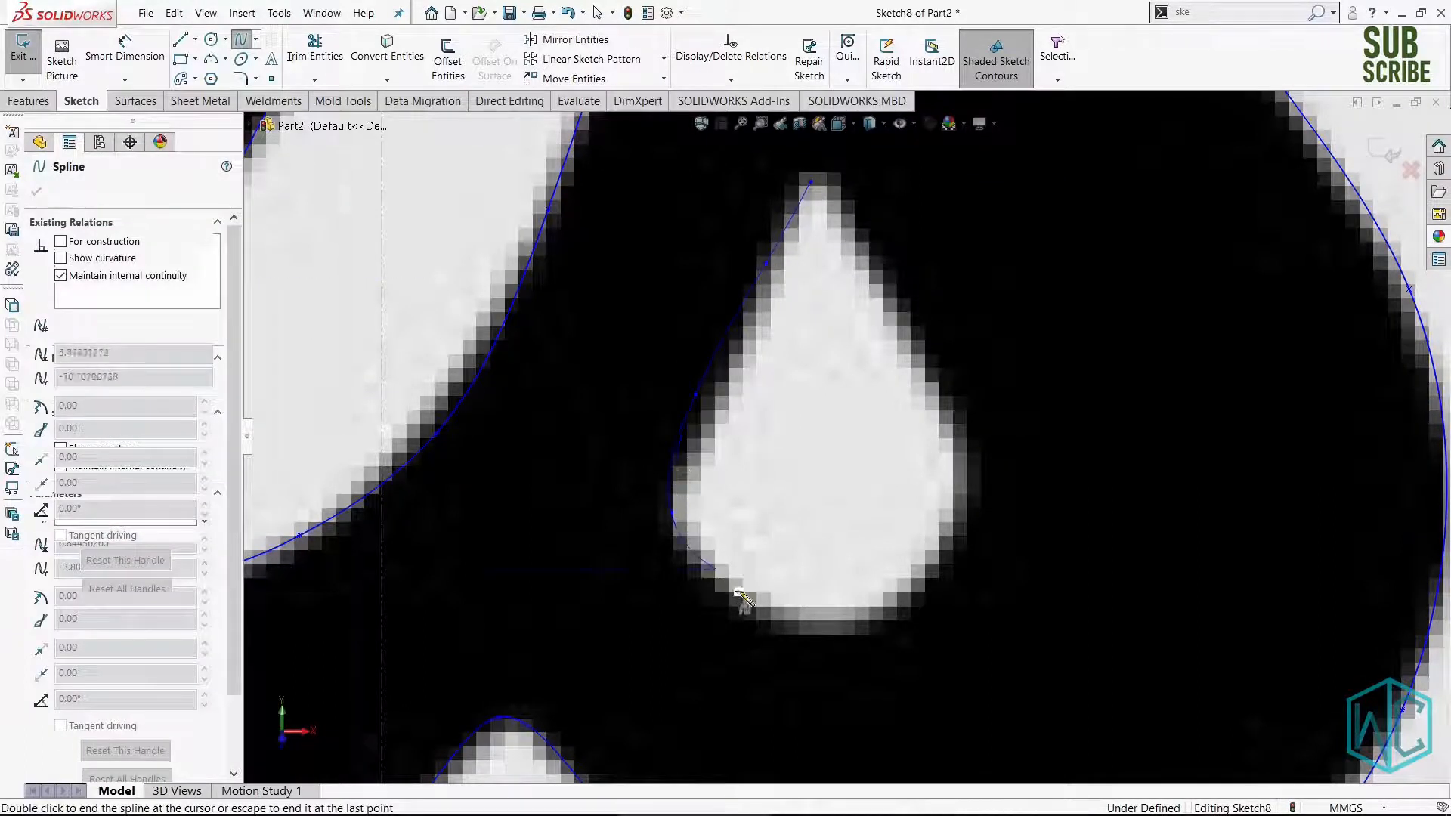
left_click(804, 623)
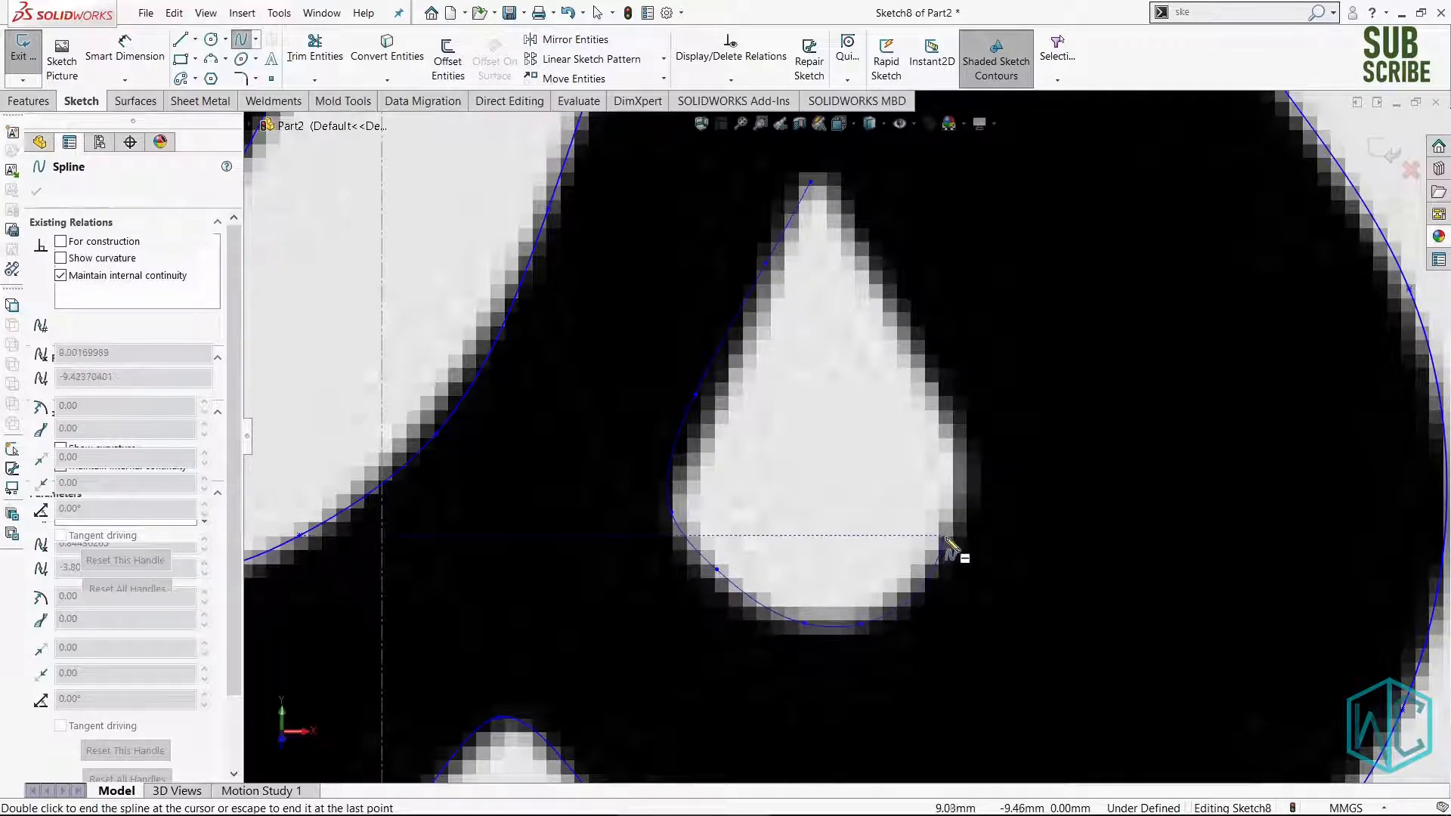
left_click(886, 289)
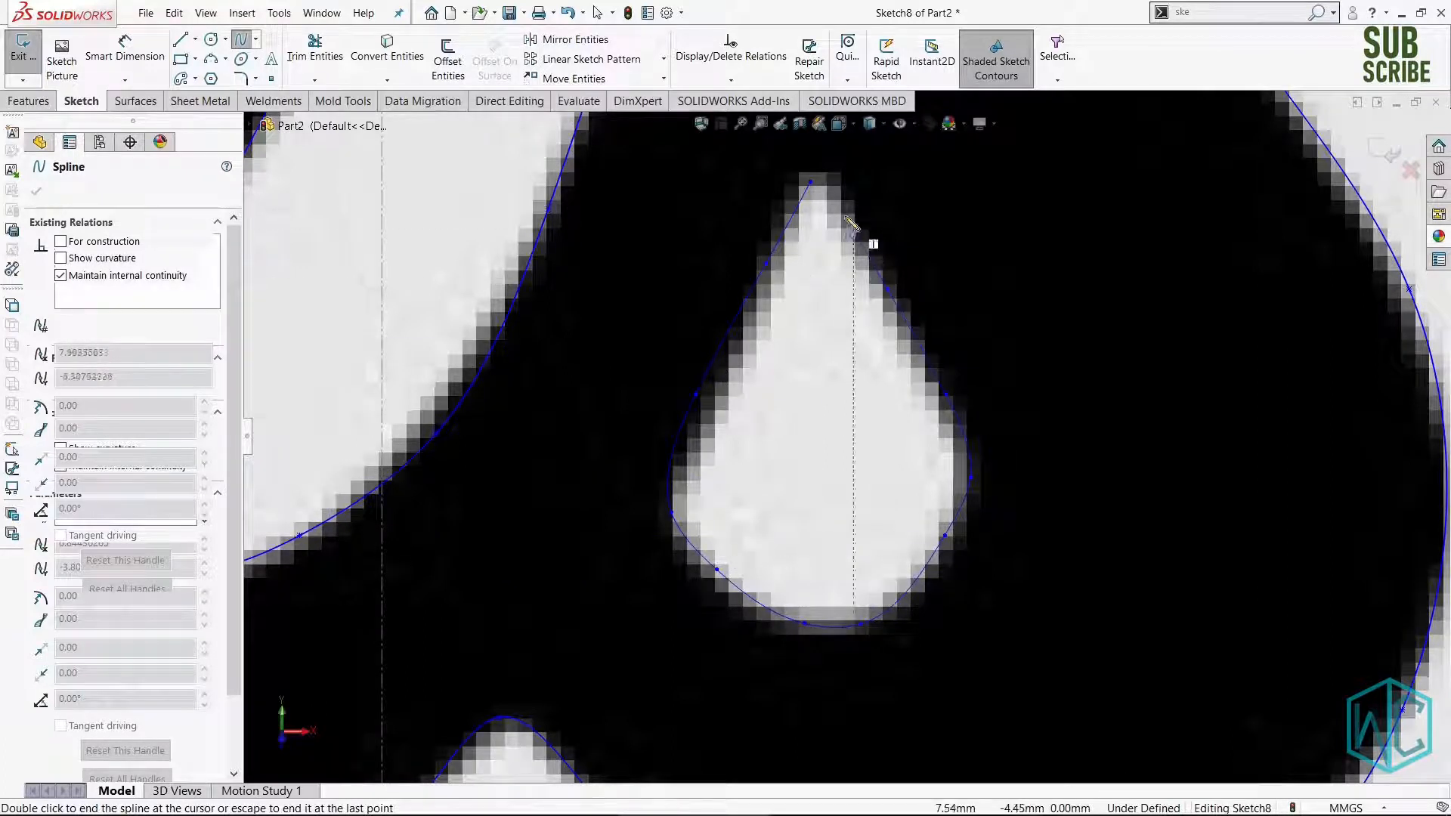
left_click(813, 184)
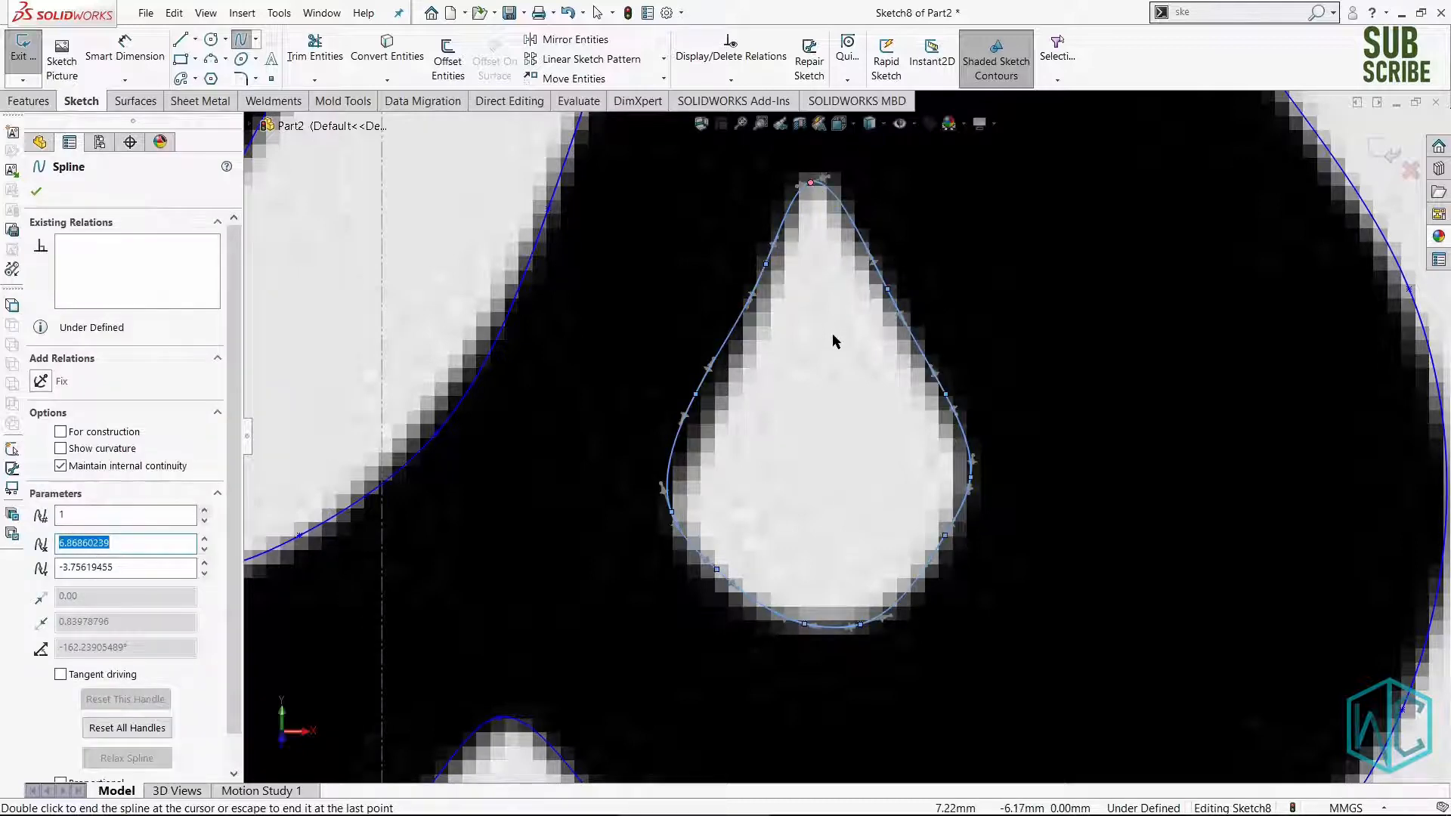
Trace the oval dot above the i with a closed spline around its edge.
scroll(834, 342, "up", 6)
scroll(718, 394, "down", 4)
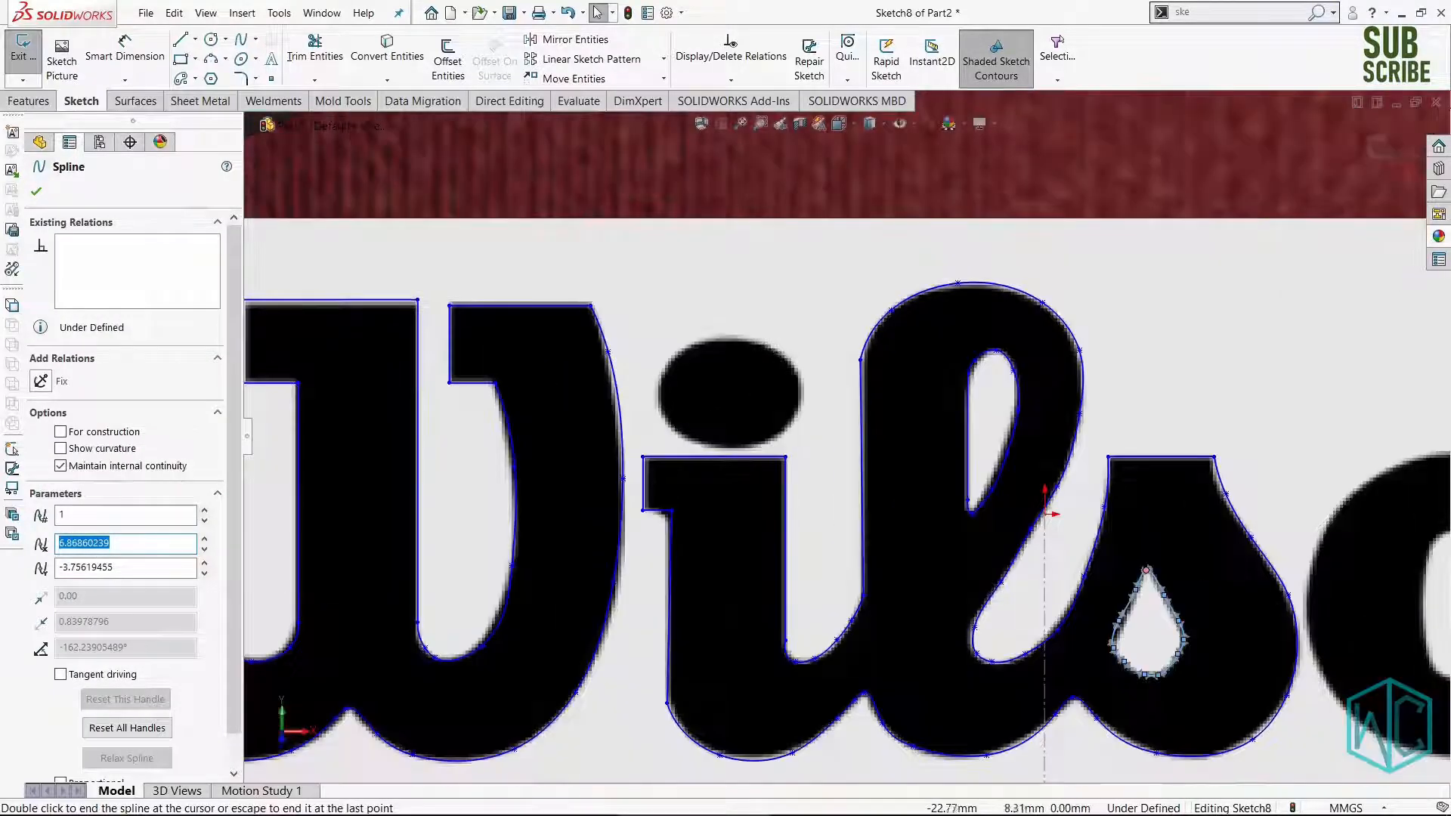
scroll(703, 389, "down", 5)
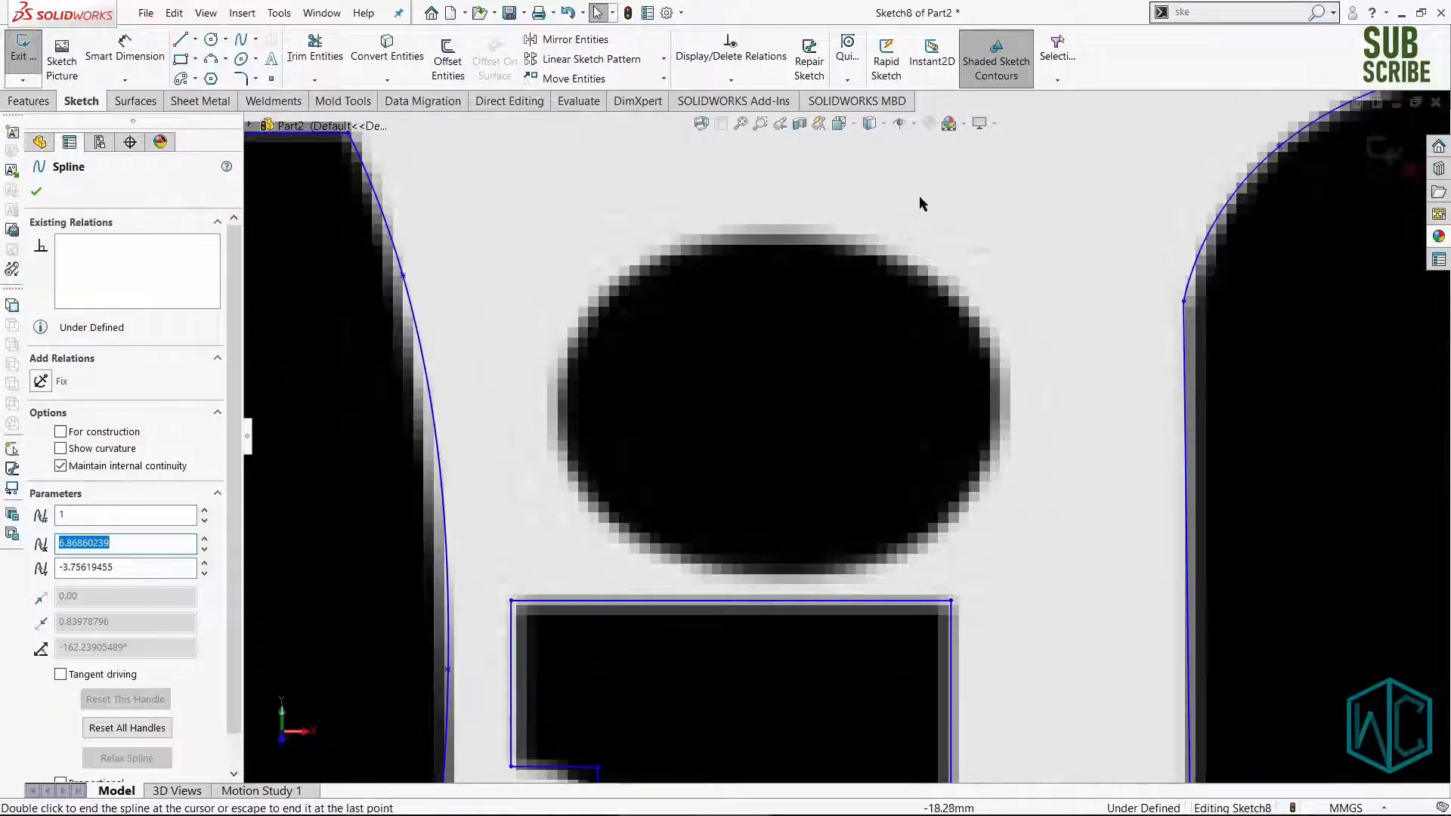
key("Escape")
right_click_drag(885, 216, 820, 227)
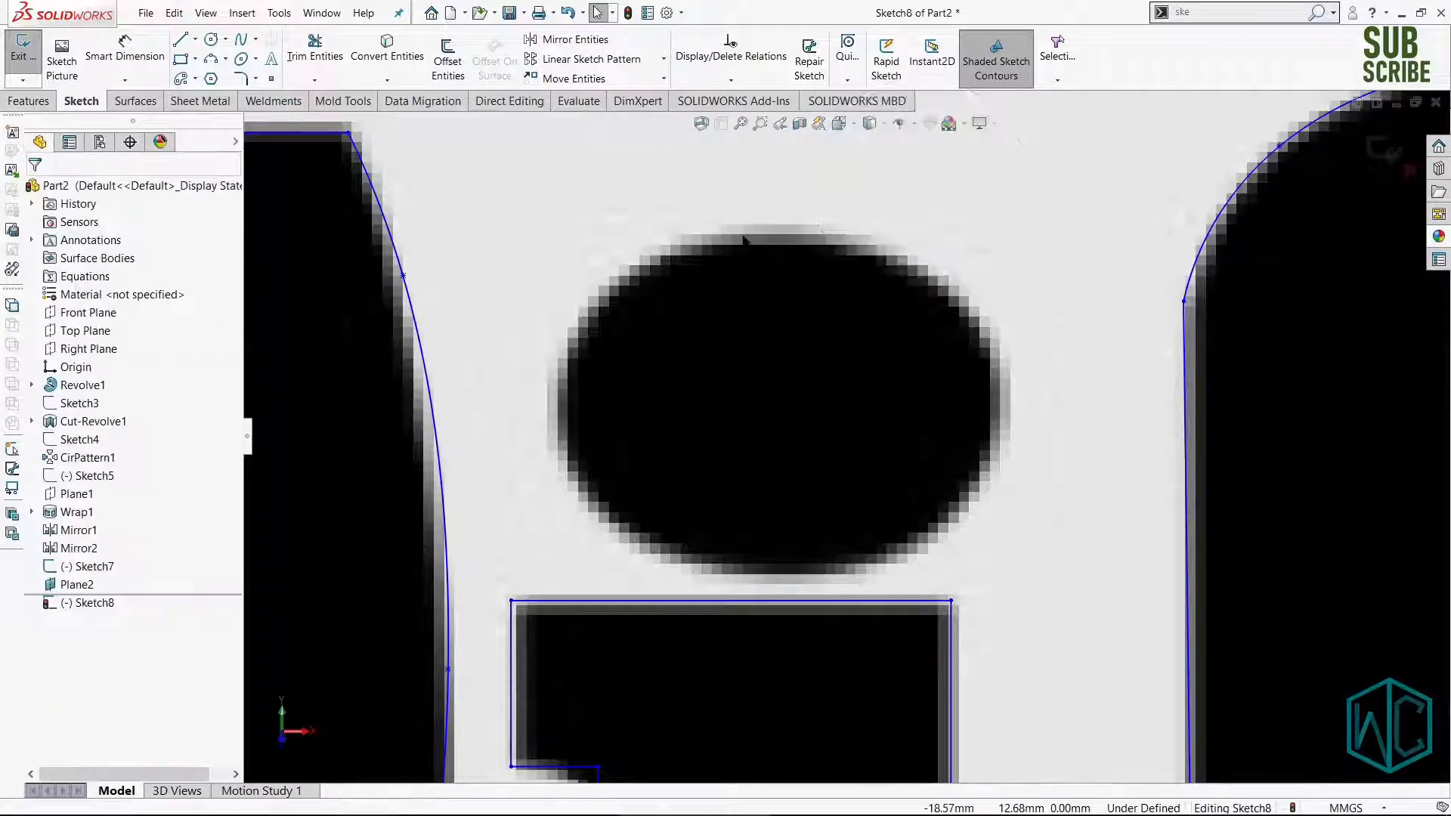
left_click(799, 230)
left_click(592, 312)
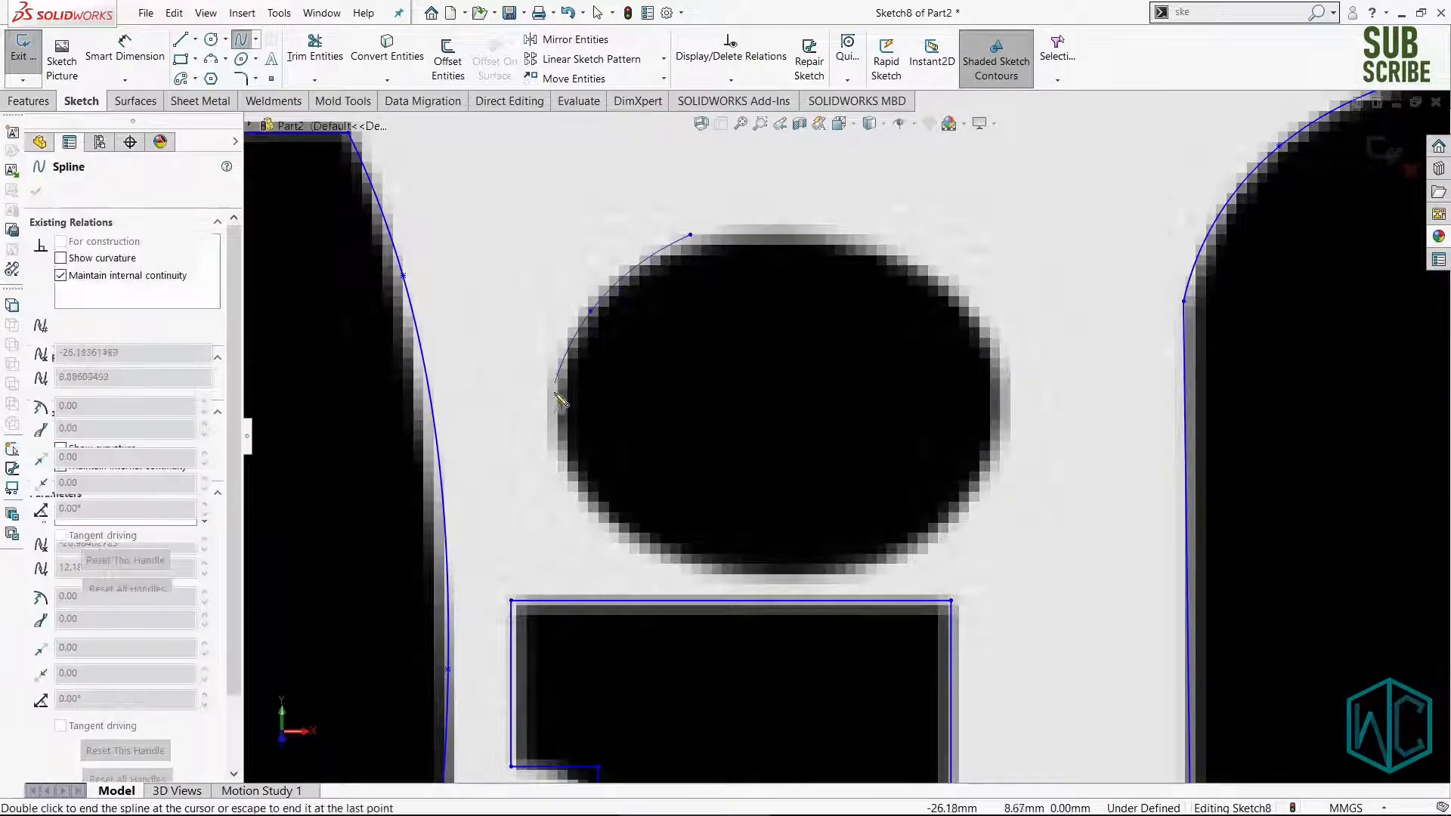
left_click(695, 576)
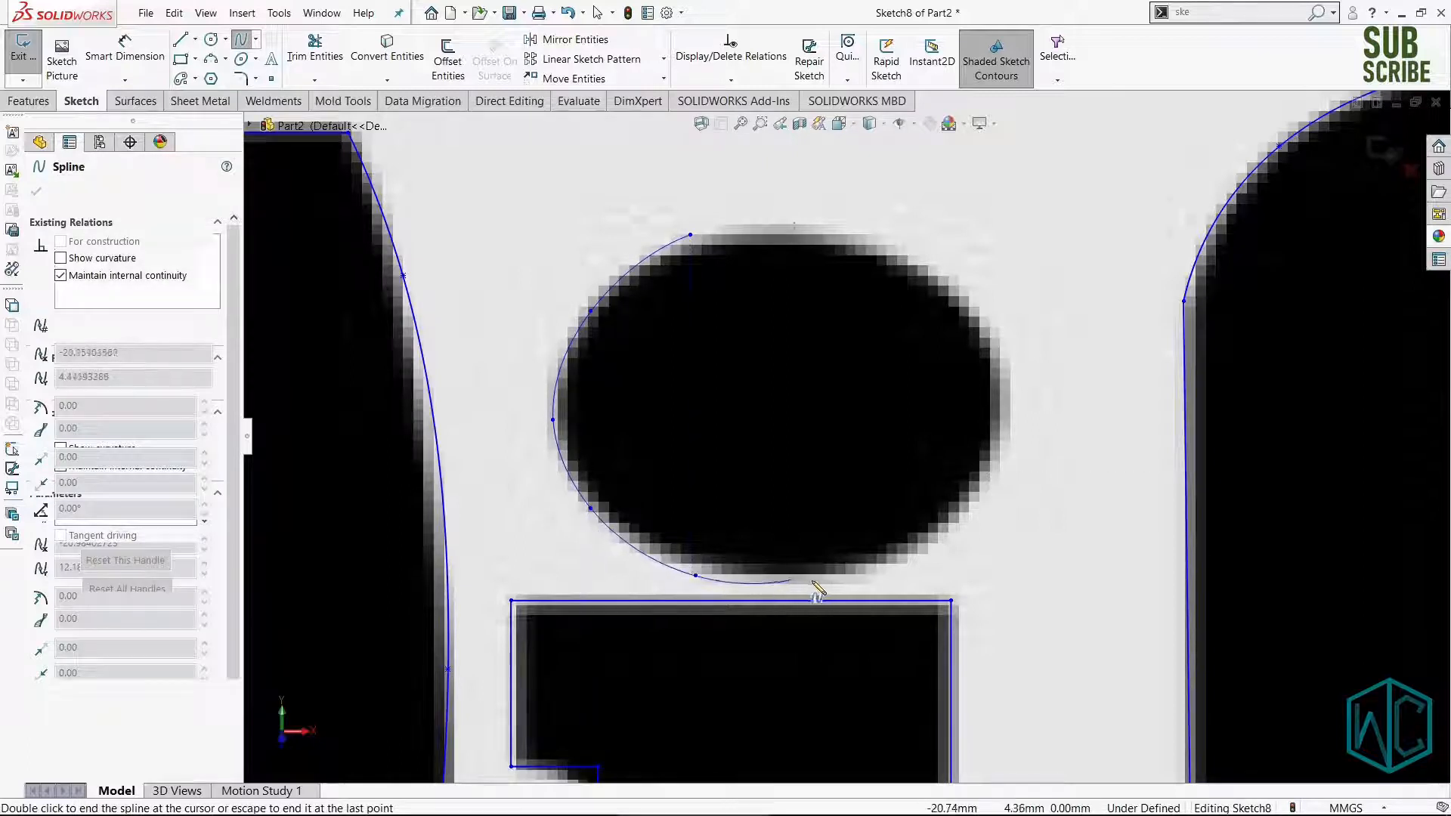
left_click(1008, 440)
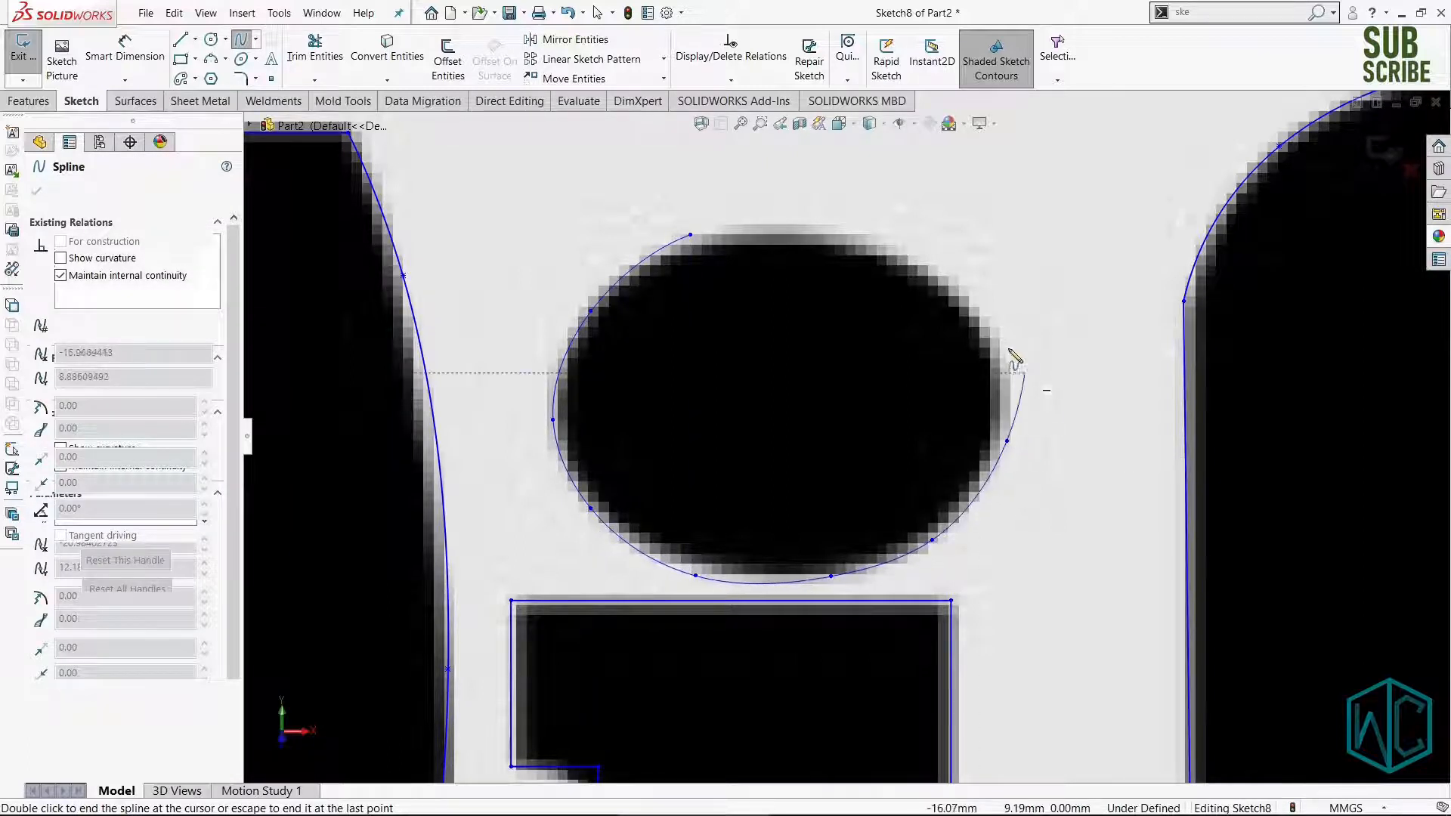
left_click(981, 320)
left_click(878, 248)
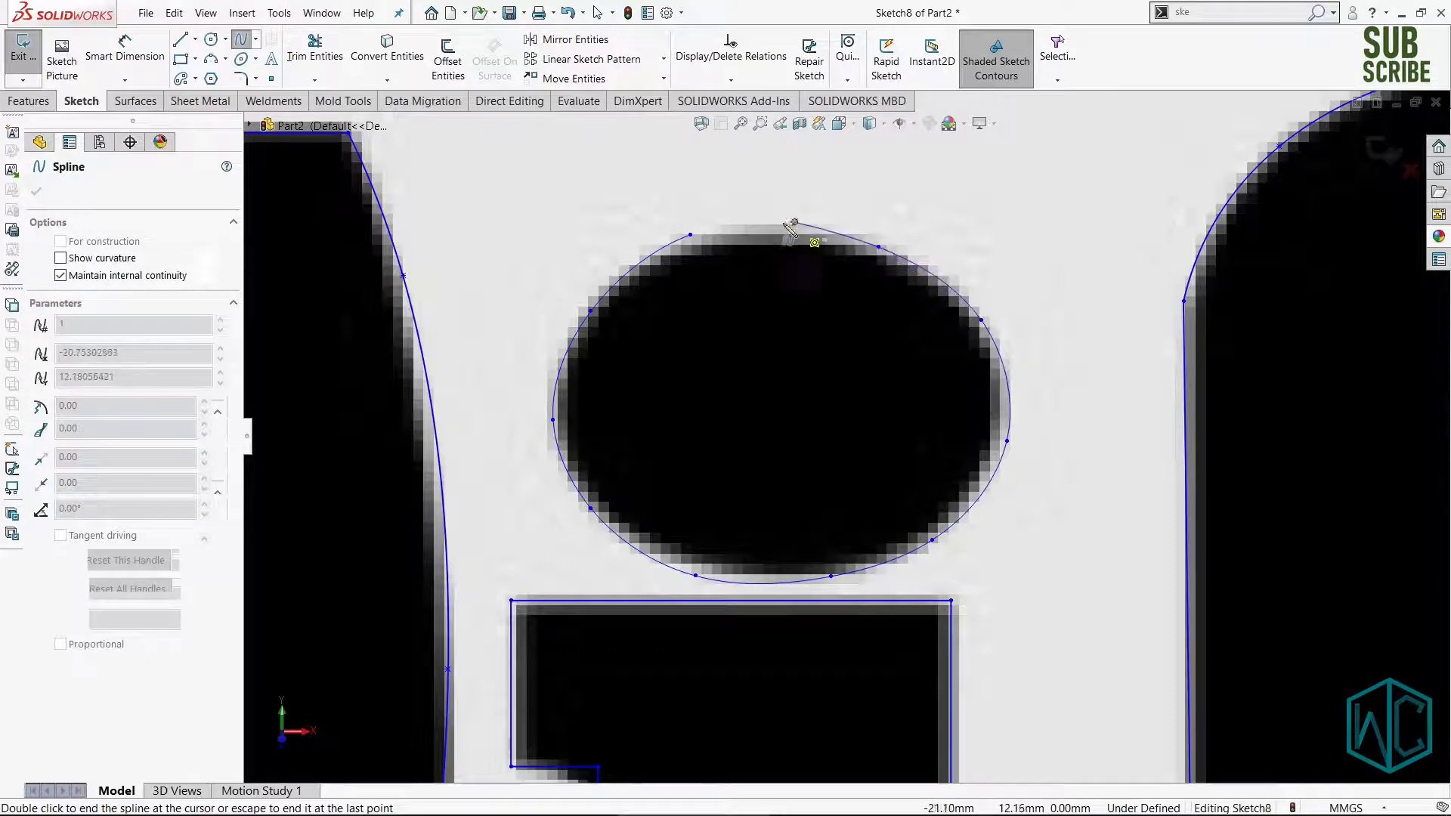
left_click(782, 221)
left_click(690, 235)
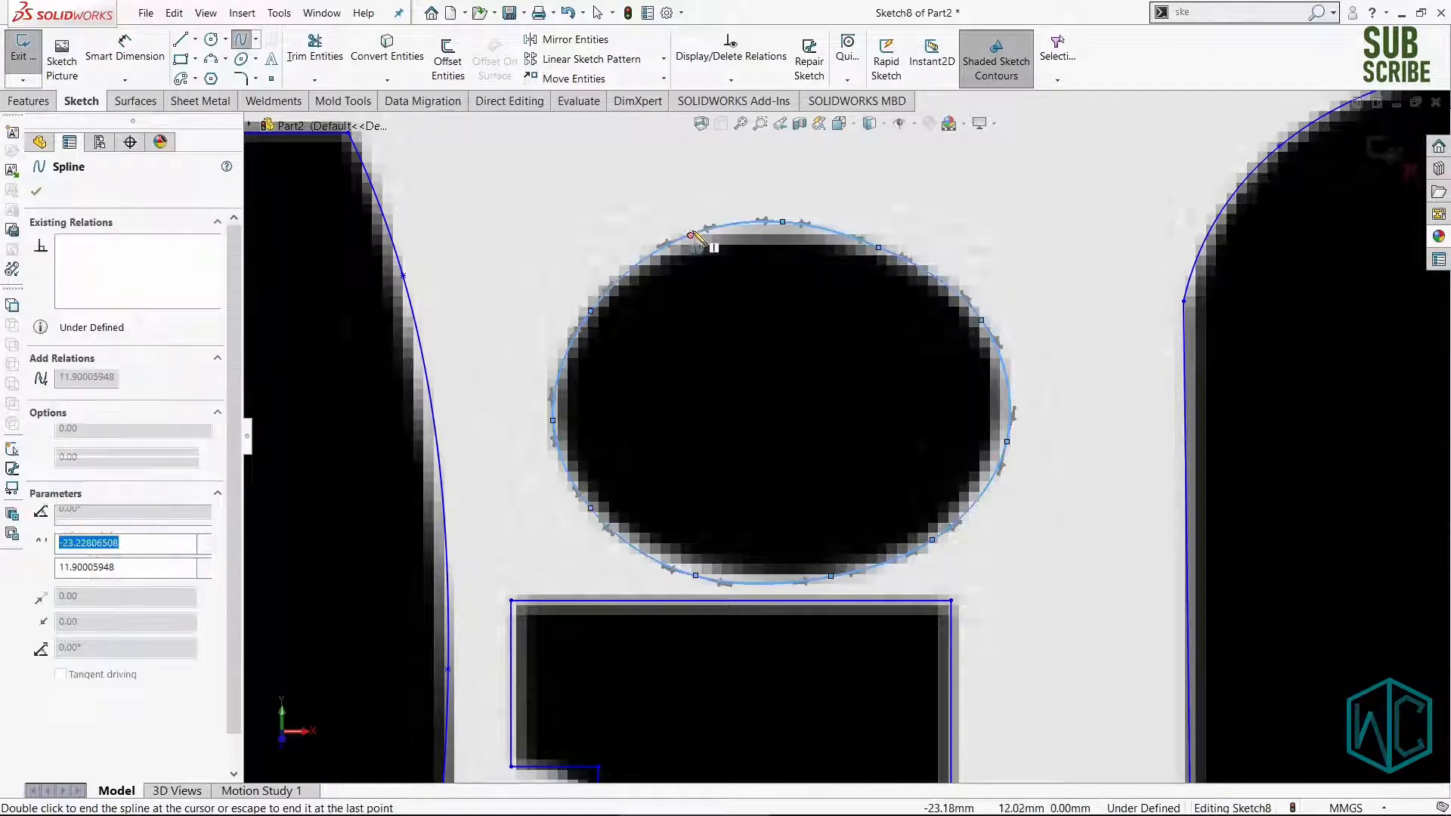
Trace the o's outer edge with a spline from its peak around the left and underside to the n's first vertical line.
scroll(833, 425, "up", 8)
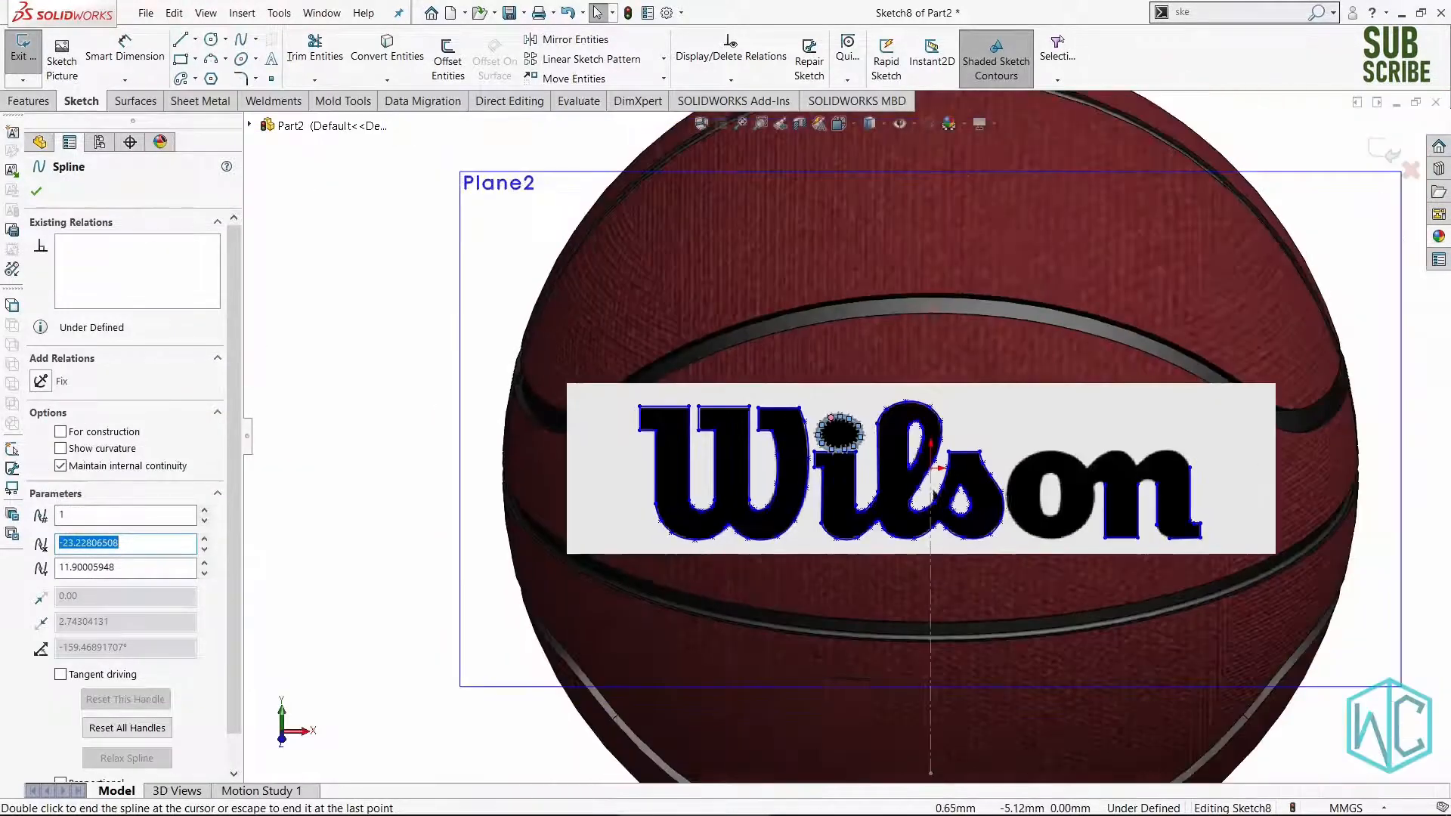
scroll(1040, 496, "down", 5)
scroll(1040, 498, "down", 2)
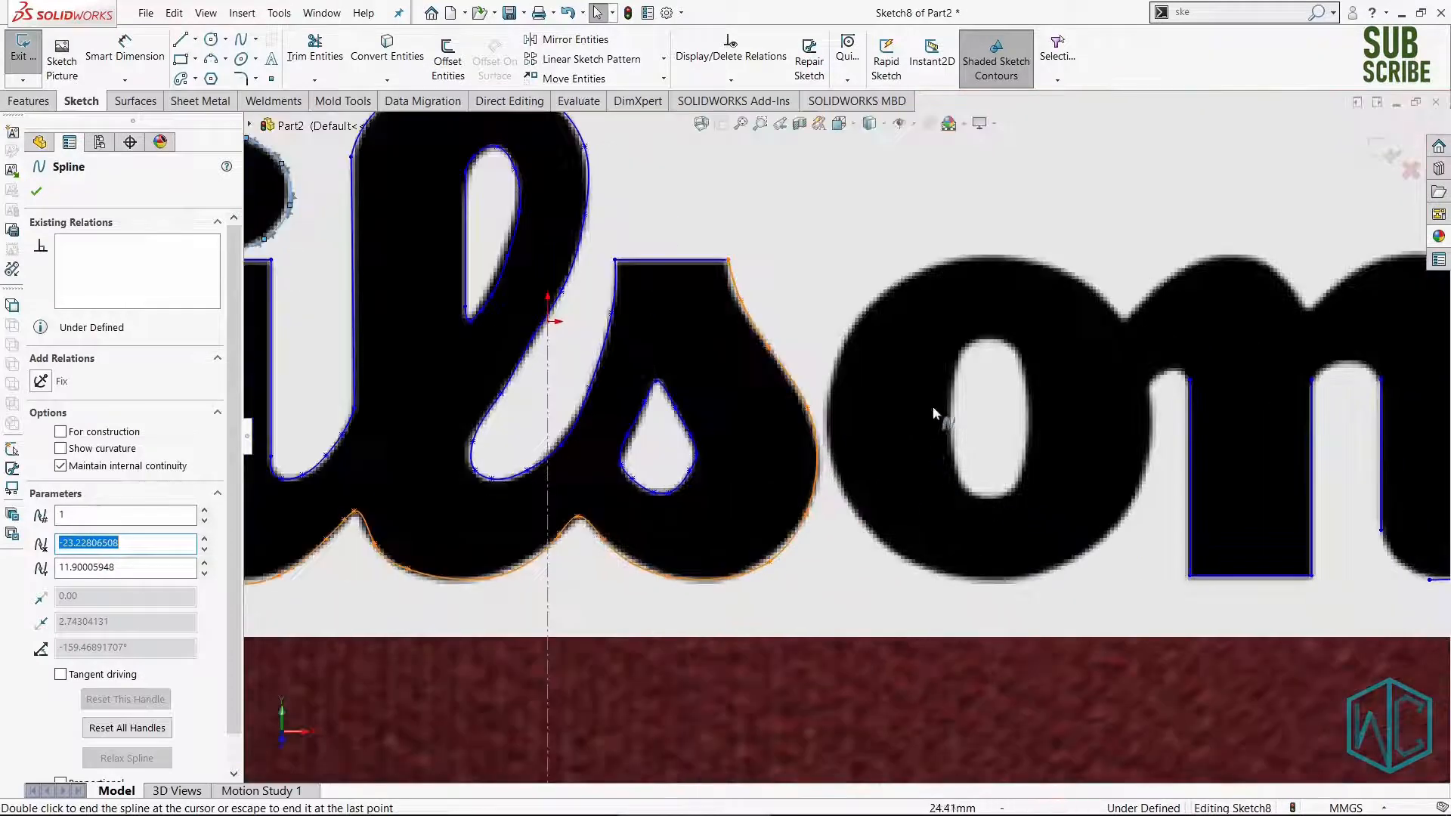
scroll(944, 416, "down", 2)
right_click_drag(1110, 418, 1030, 464)
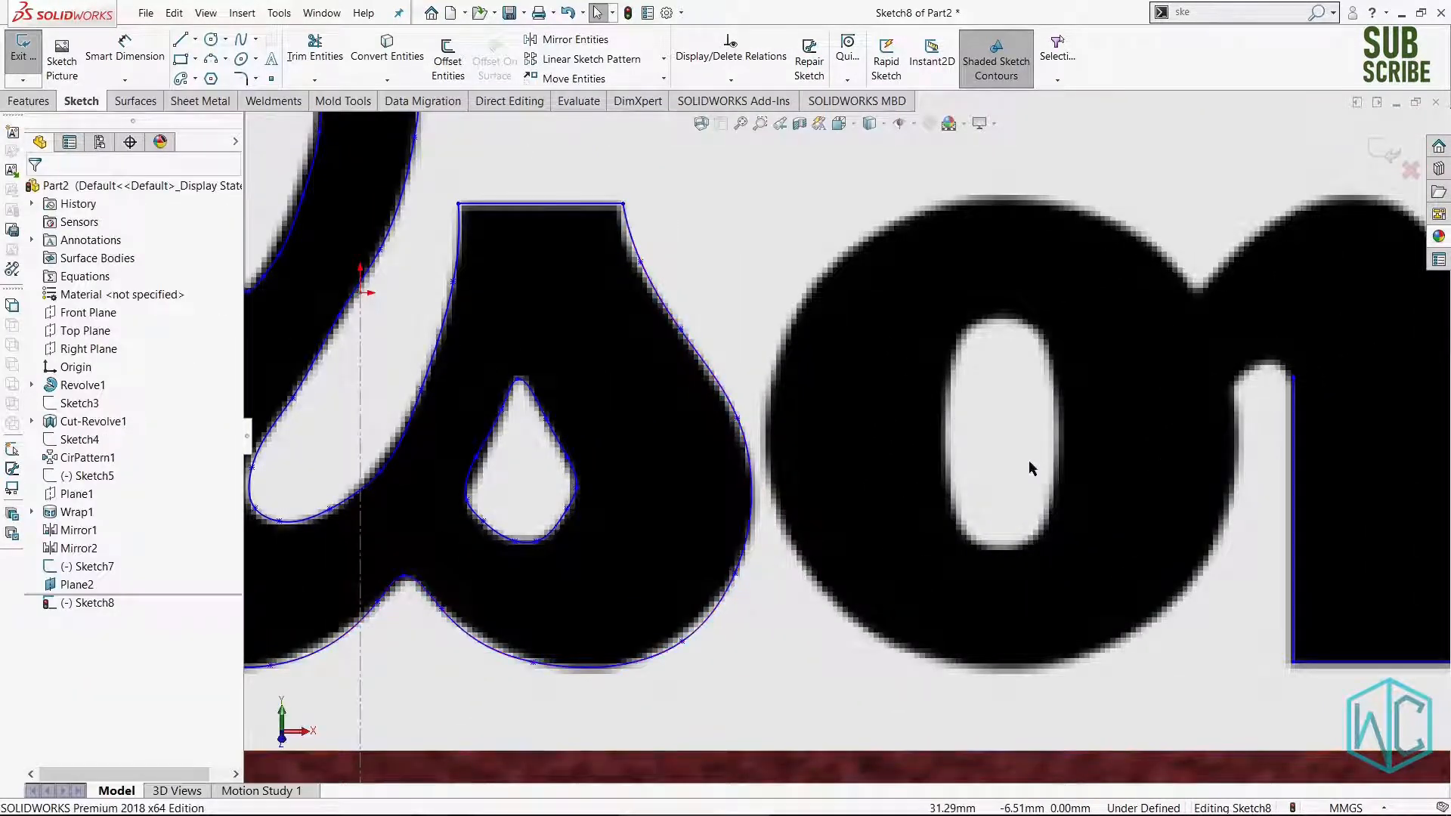
left_click(997, 197)
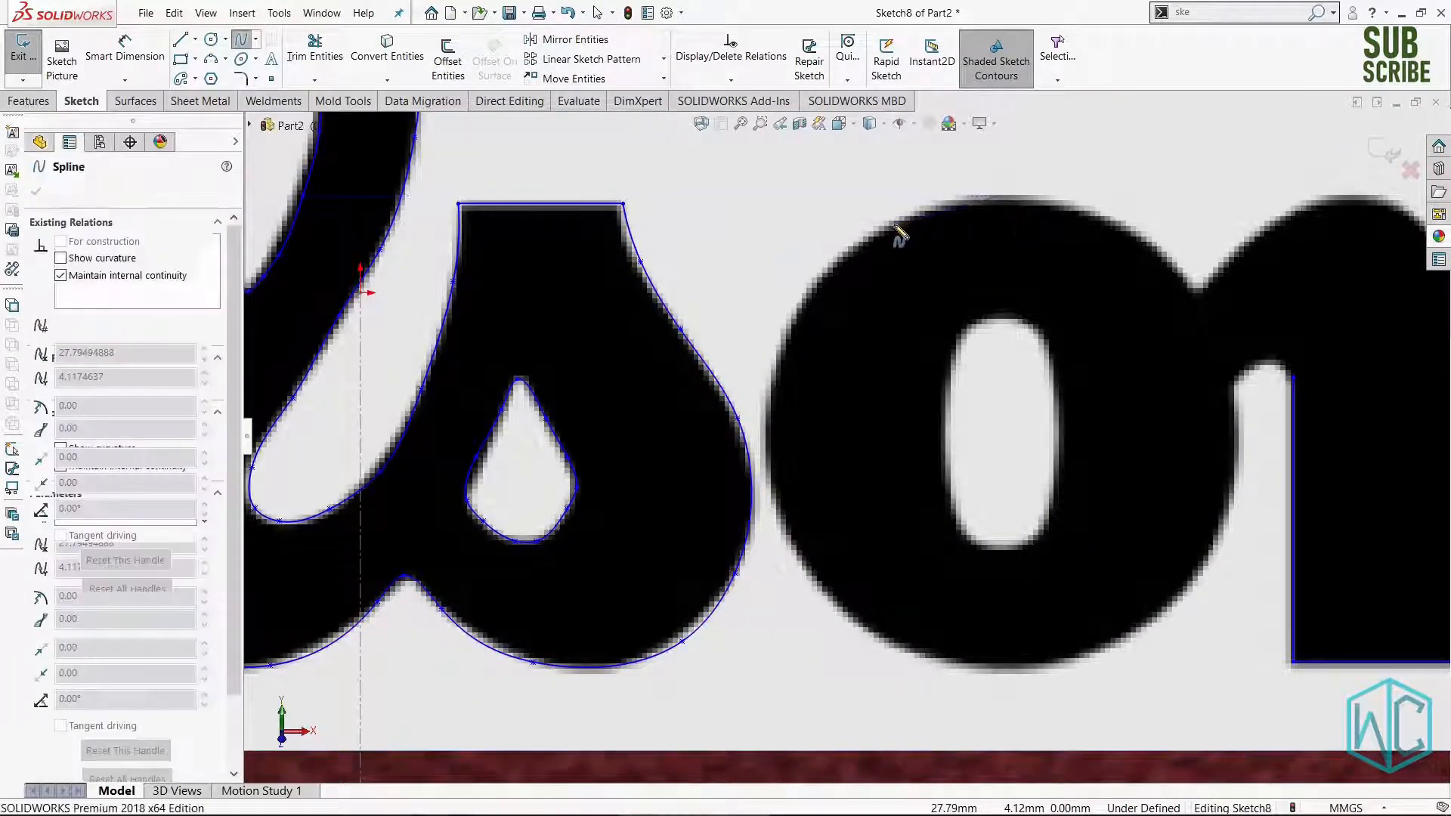
left_click(875, 230)
left_click(811, 293)
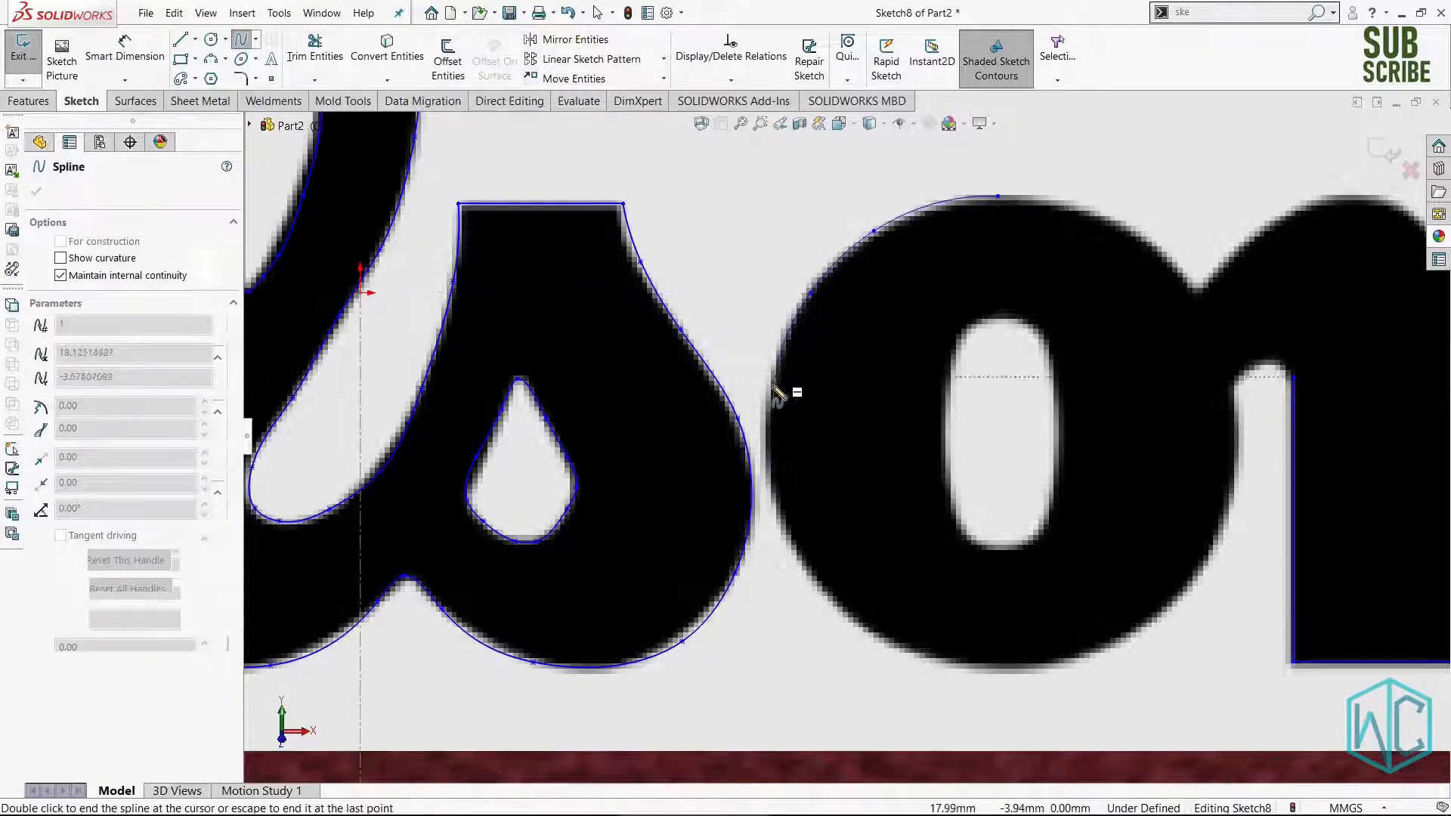
left_click(790, 547)
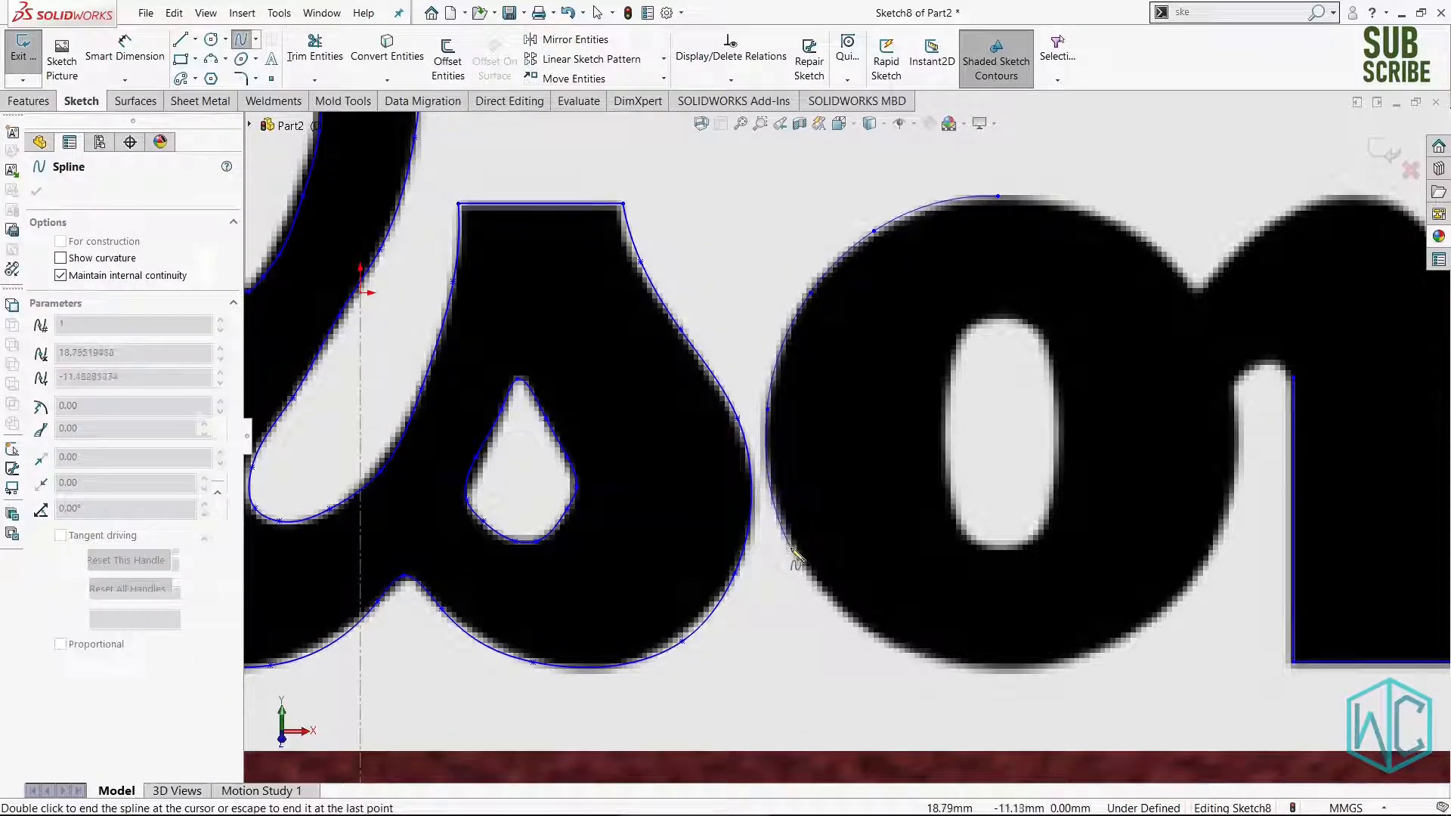
left_click(872, 623)
left_click(997, 662)
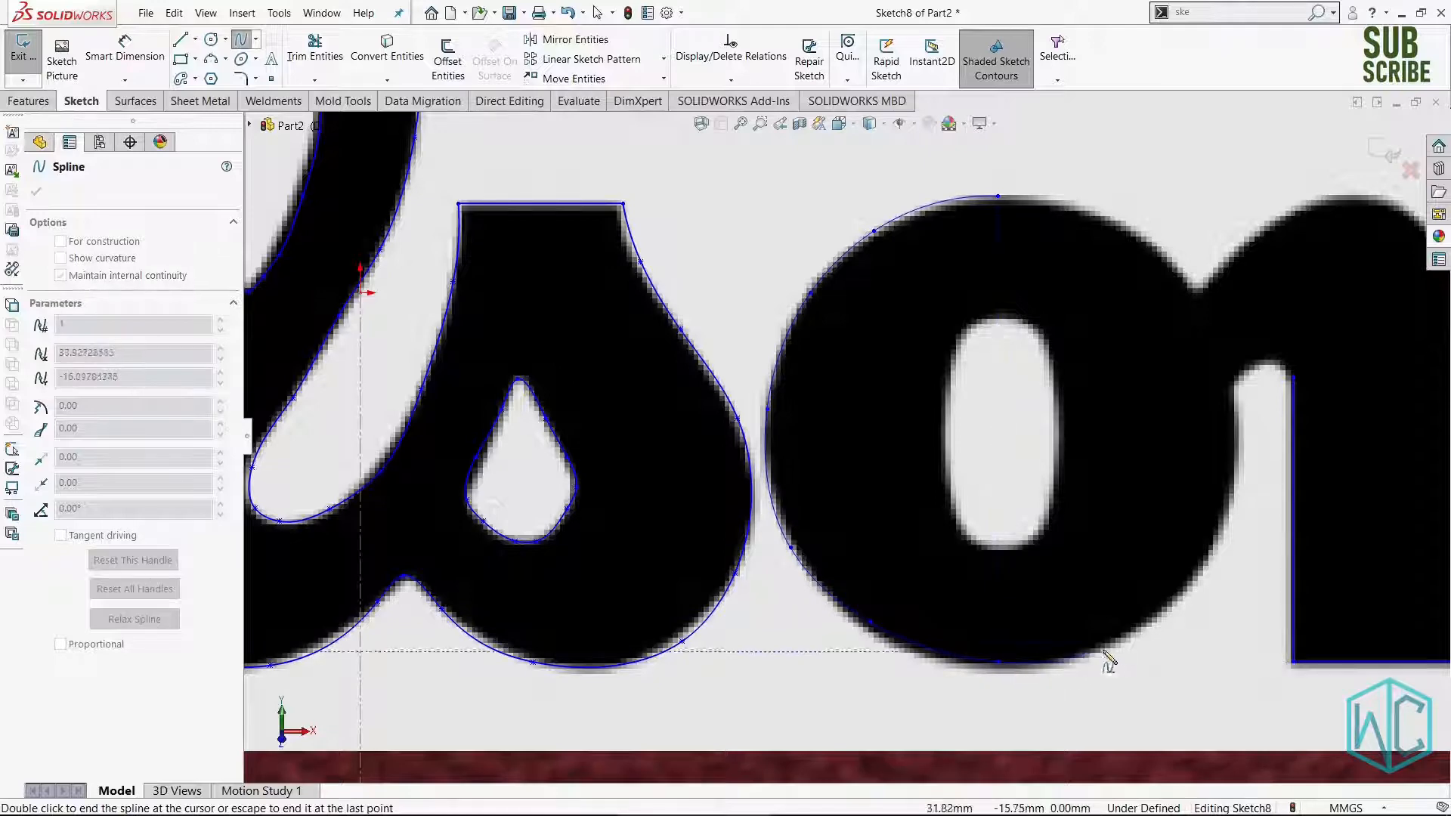
left_click(1129, 641)
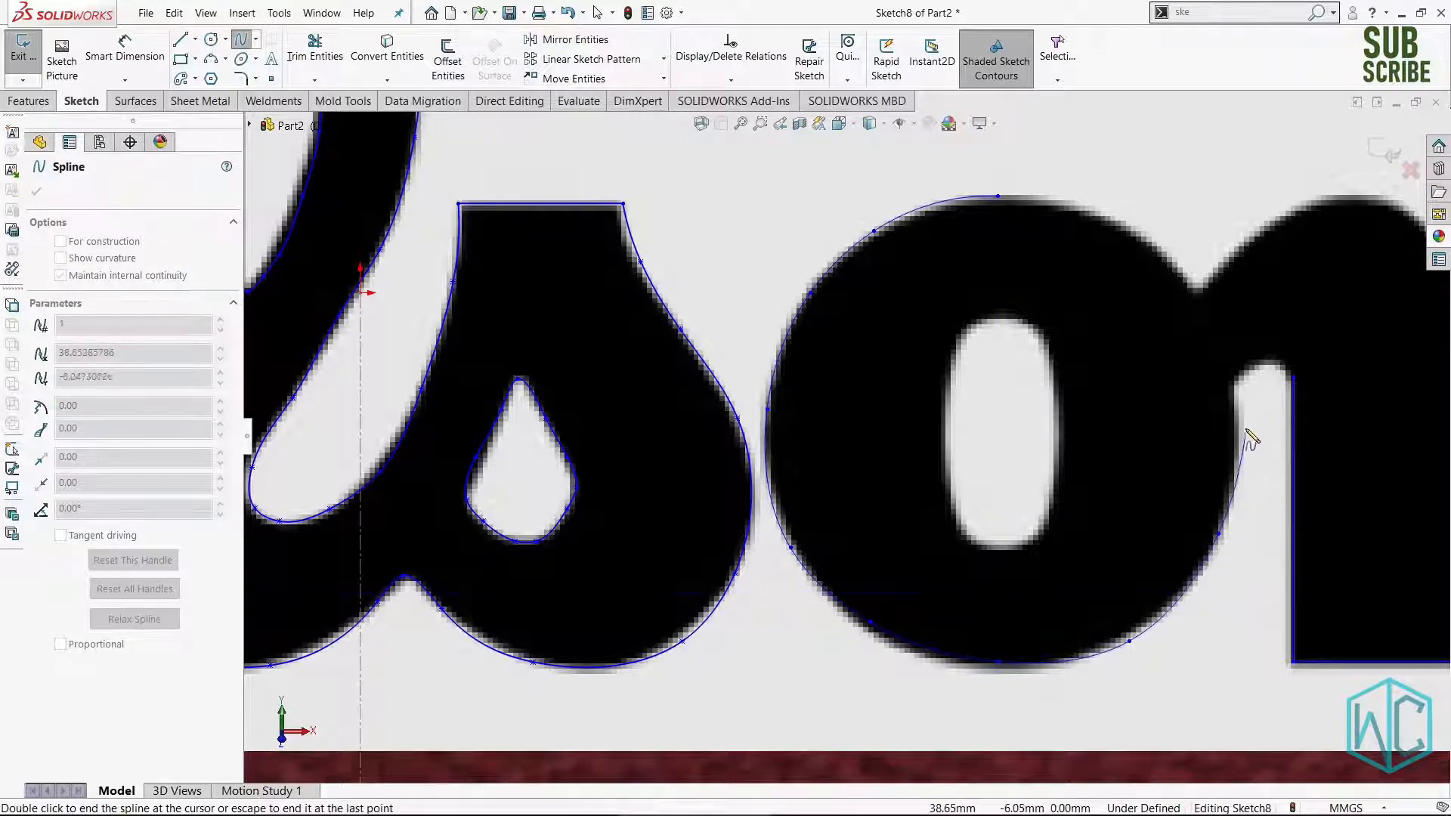
left_click(1238, 399)
left_click(1249, 371)
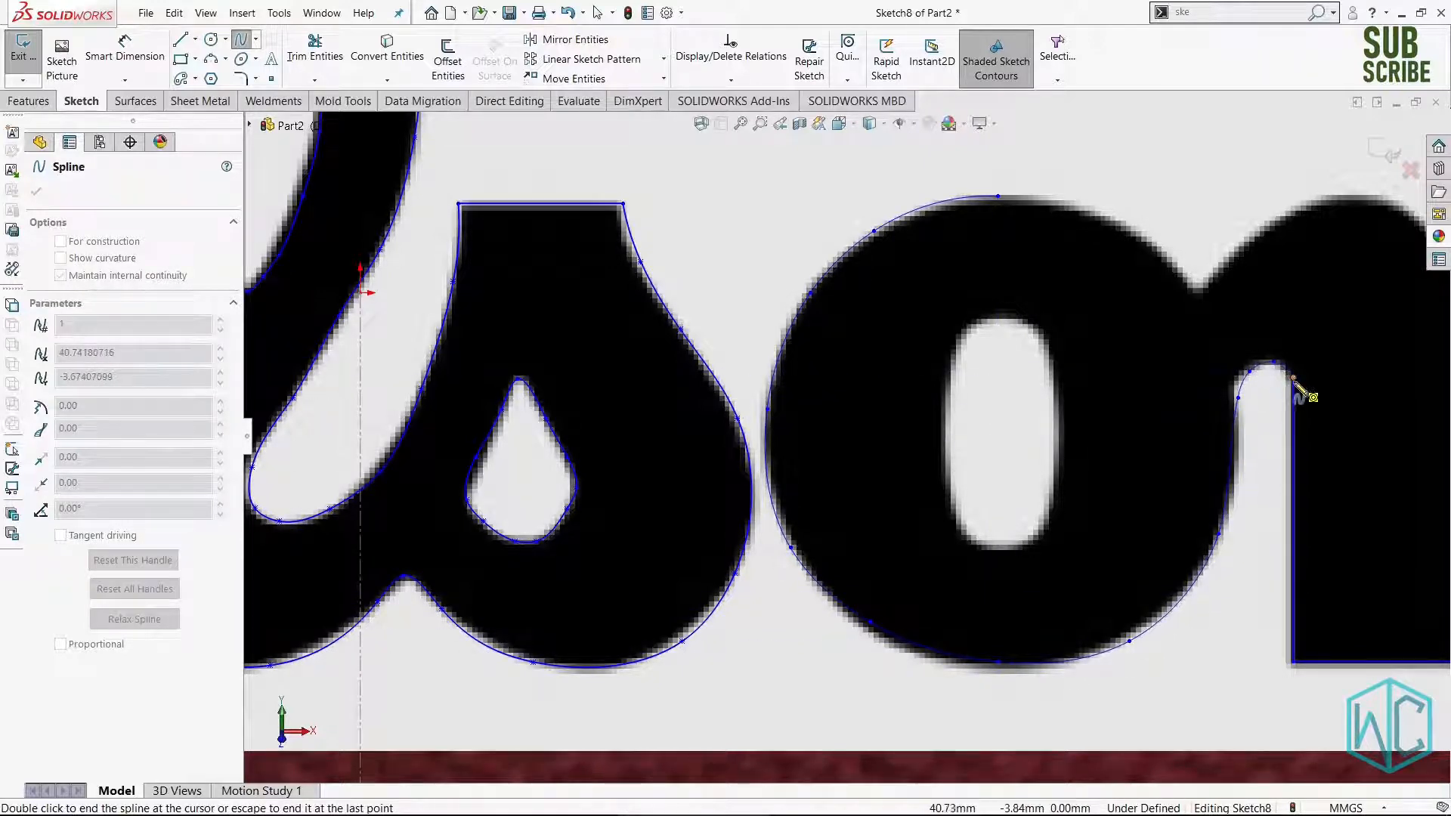
left_click(1293, 377)
key("Escape")
Trace the arch inside the n with a spline from its upper-left curve to the top of the right inner vertical line.
scroll(1294, 382, "up", 3)
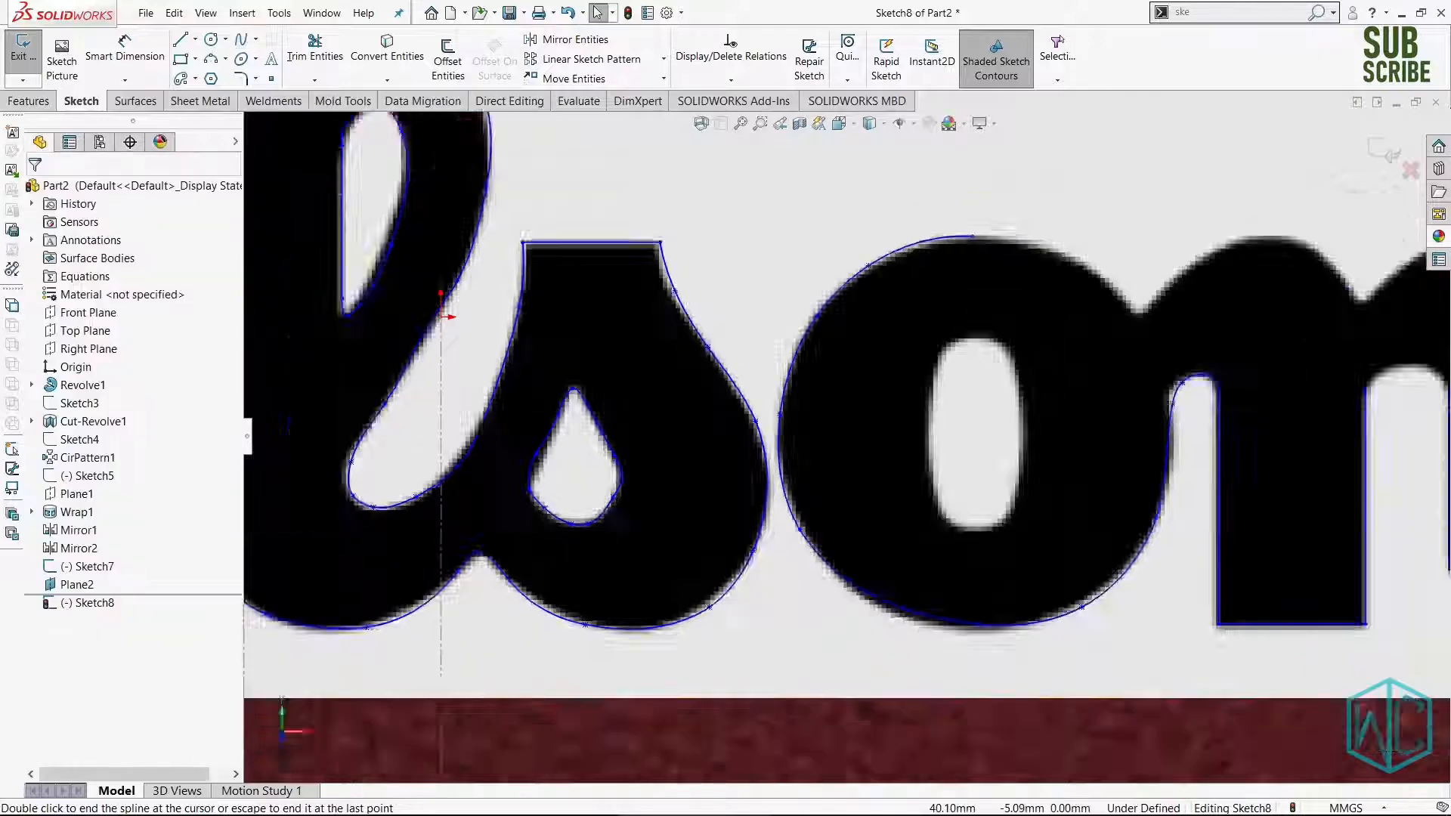
scroll(1062, 413, "down", 1)
scroll(1058, 415, "up", 2)
scroll(1040, 430, "down", 6)
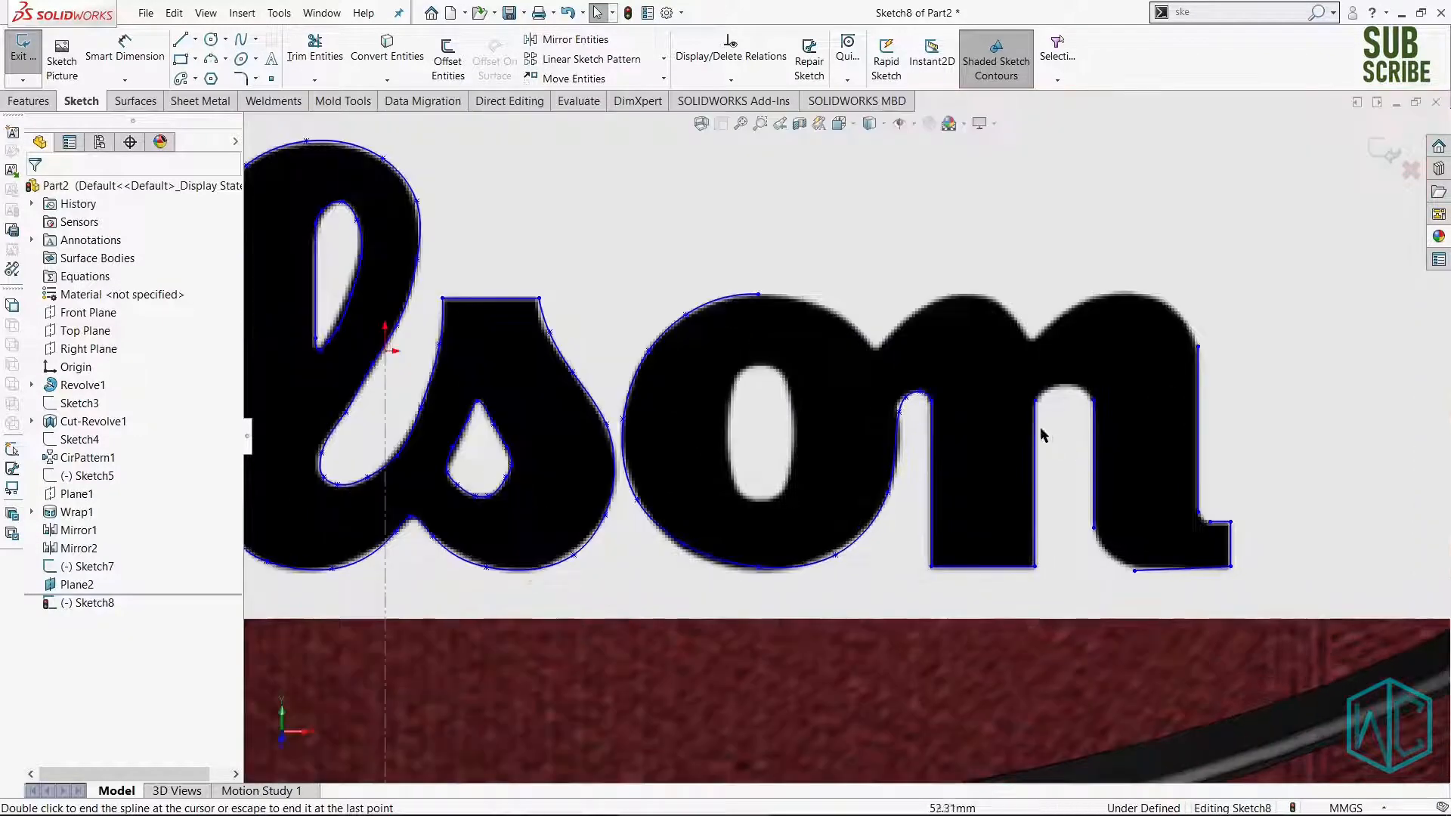
right_click_drag(1075, 244, 1004, 298)
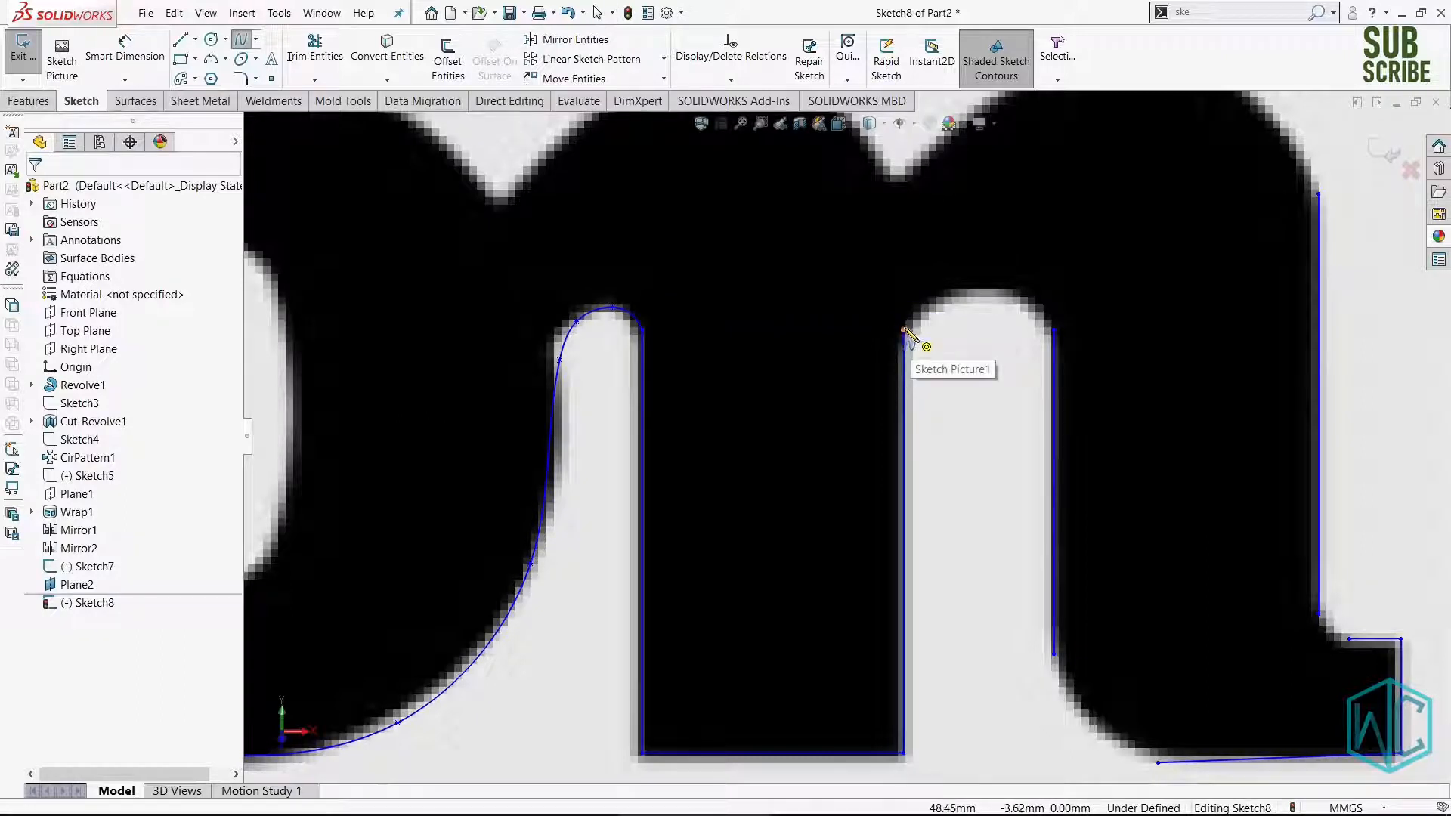
left_click(939, 307)
left_click(1000, 294)
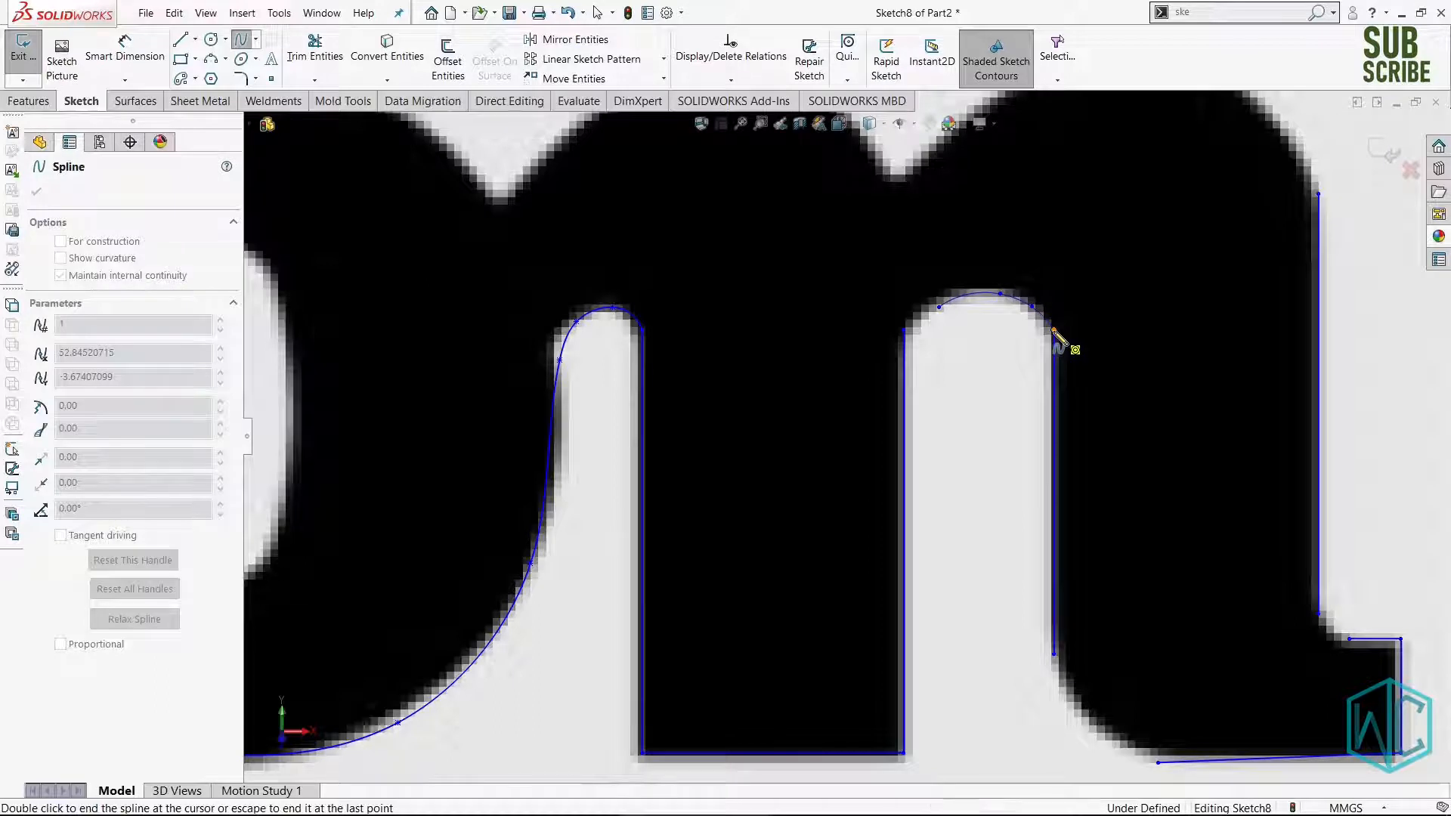
double_click(1054, 331)
key("Escape")
Close the gap in the n's arch with a spline from the left inner vertical line to the arch spline's open end.
scroll(935, 337, "down", 6)
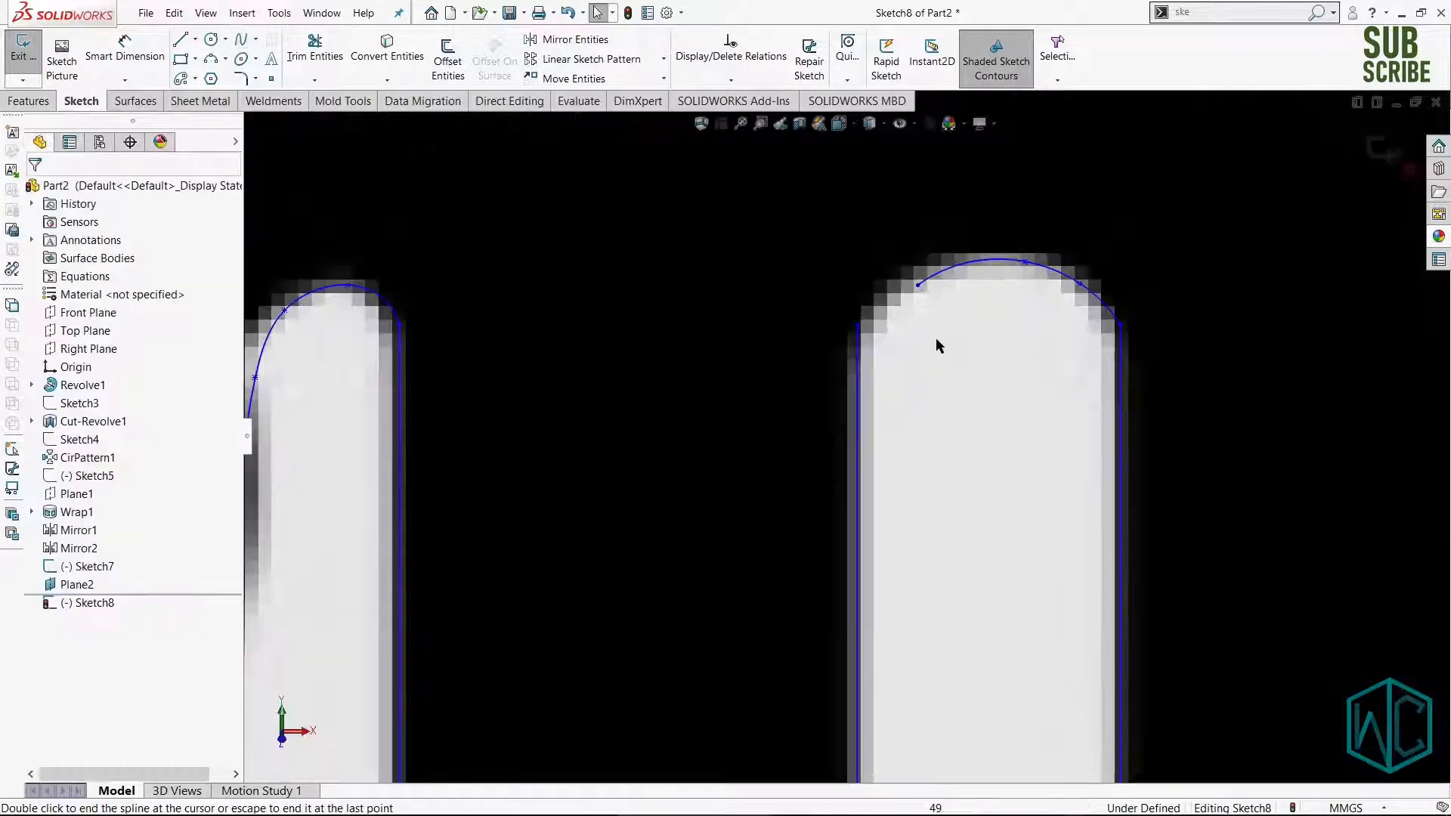
right_click_drag(907, 352, 803, 415)
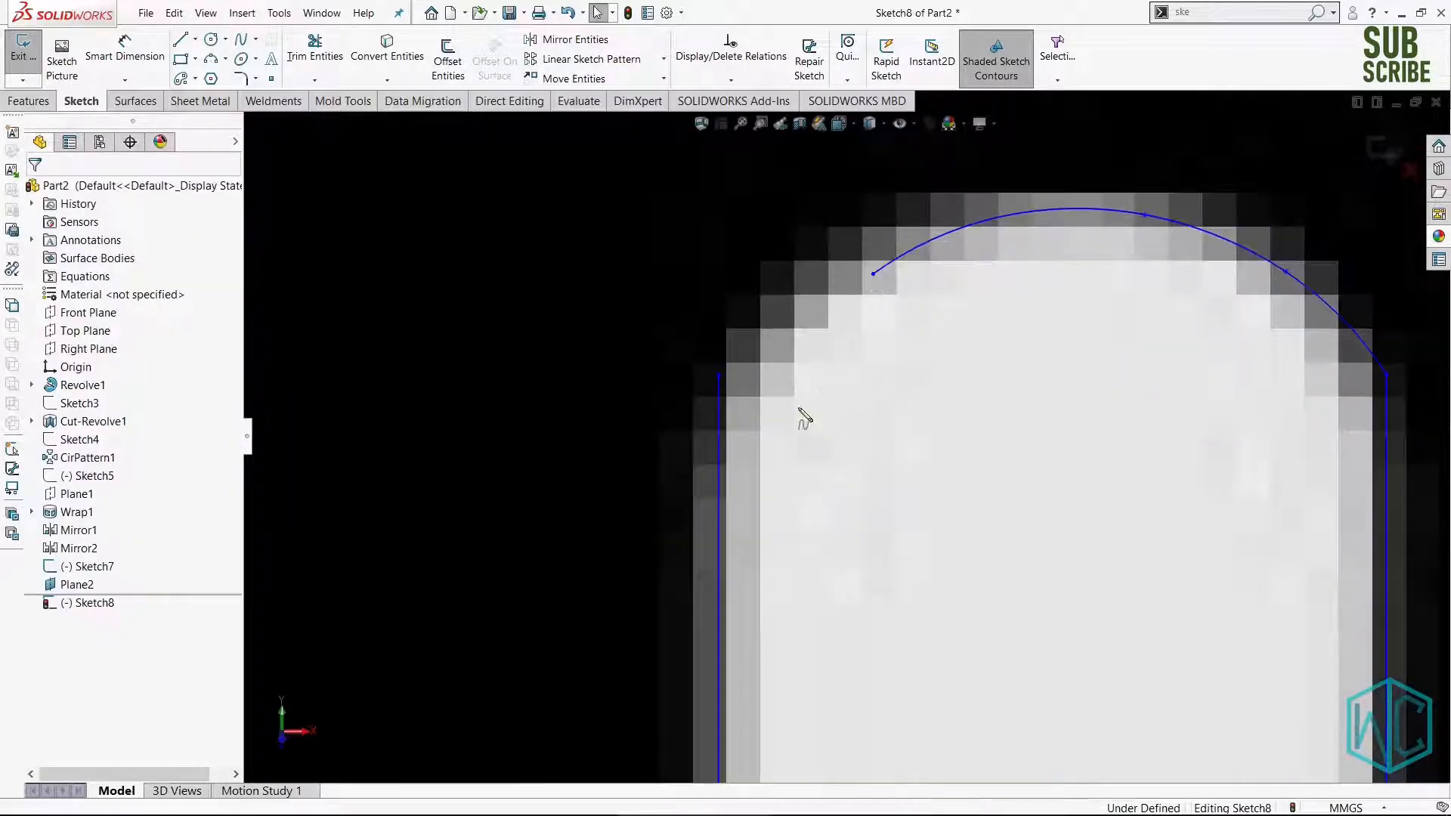
left_click(718, 375)
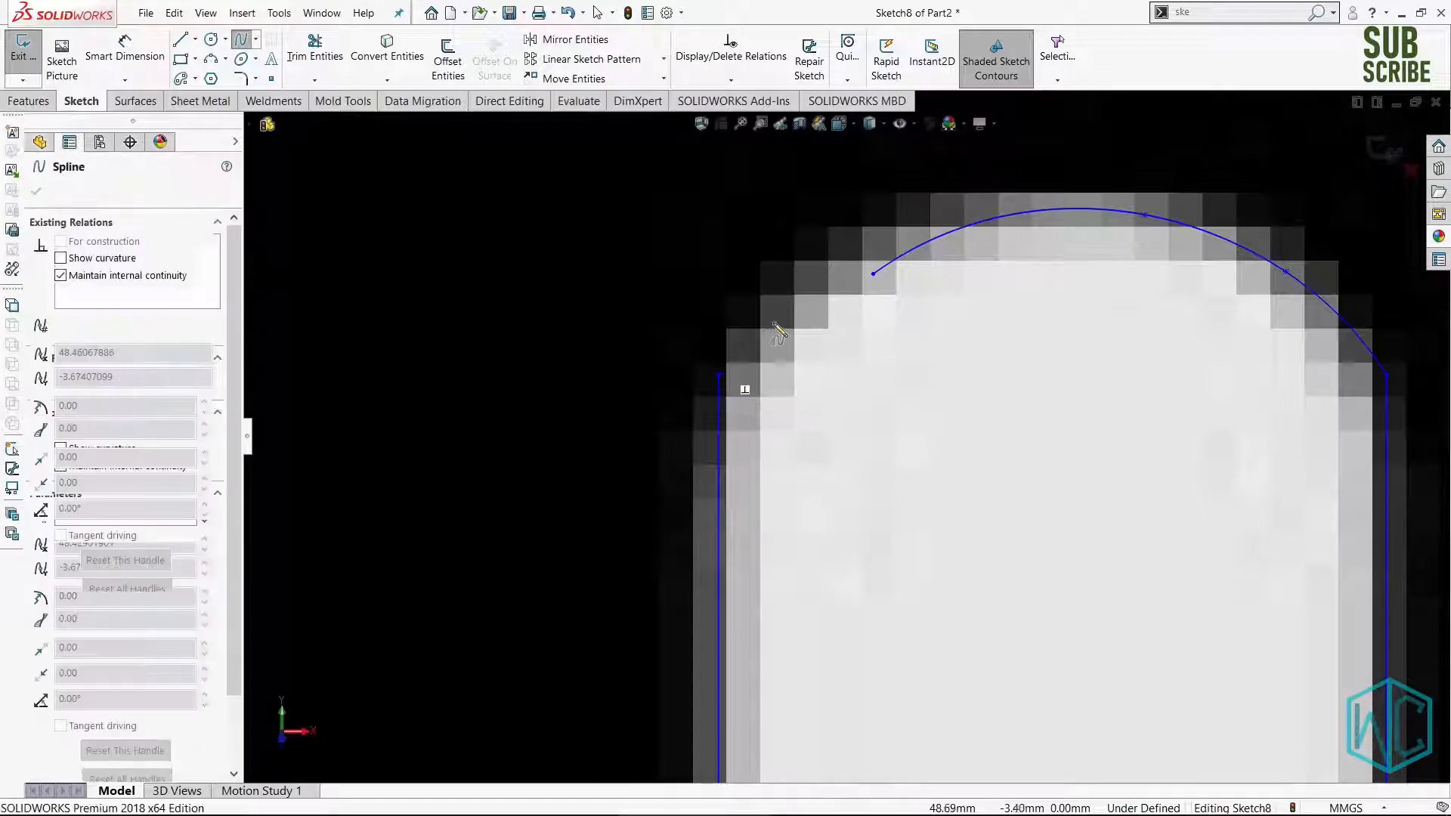
left_click(804, 306)
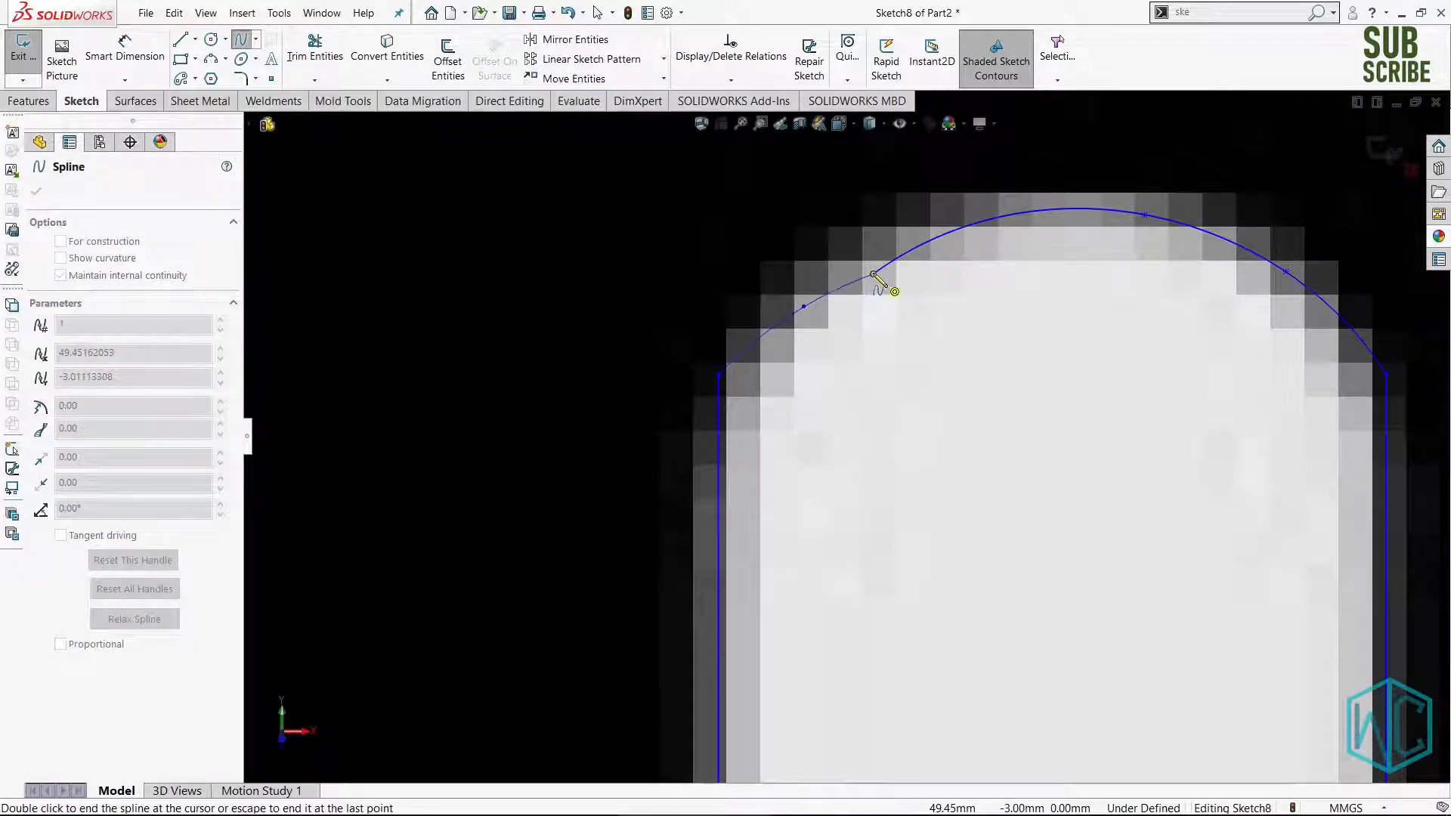
double_click(875, 275)
key("Escape")
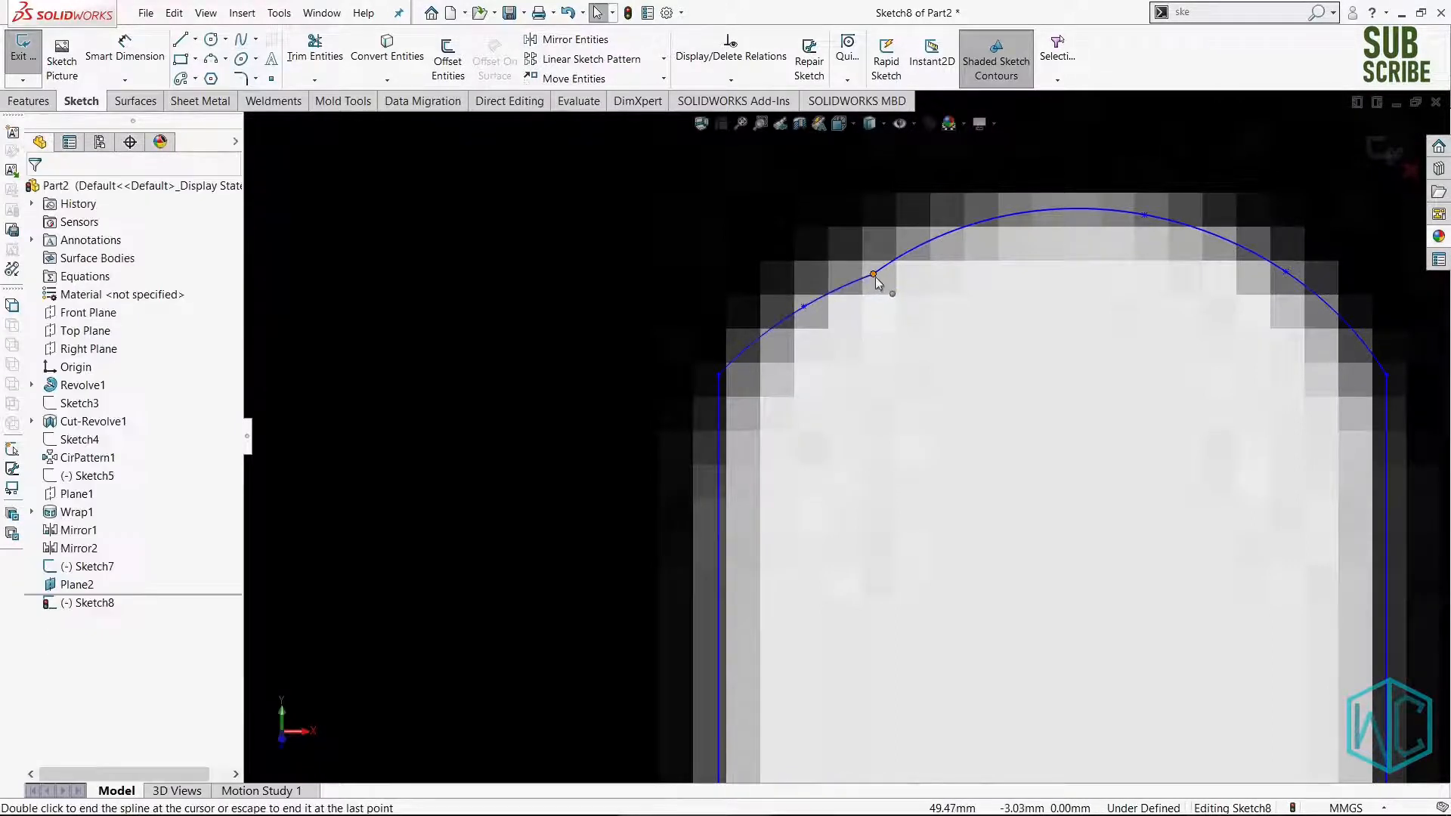
Reposition the spline points on the left side of the n's arch to follow the picture's edge smoothly.
left_click_drag(875, 275, 866, 254)
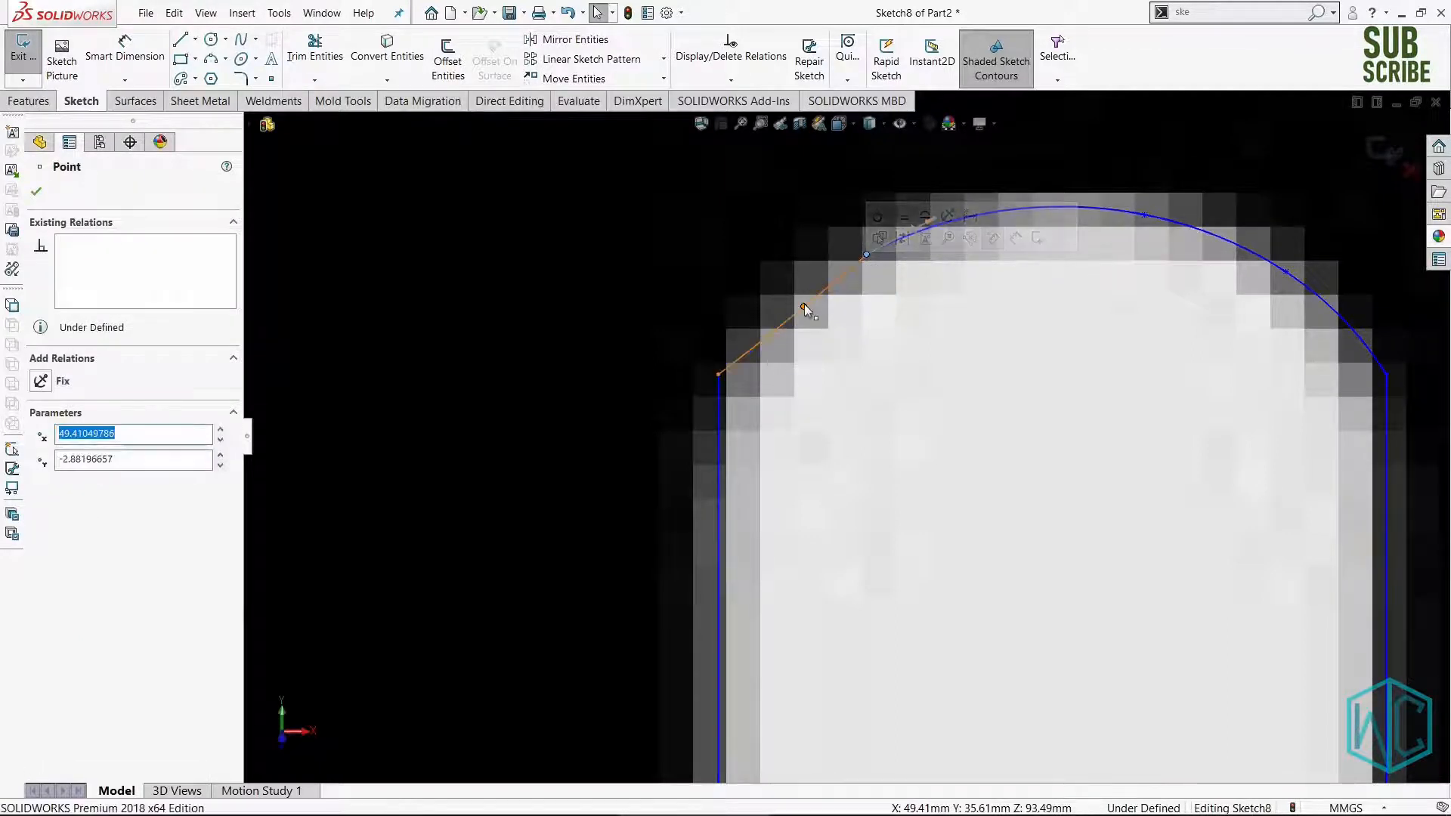
left_click_drag(804, 304, 784, 310)
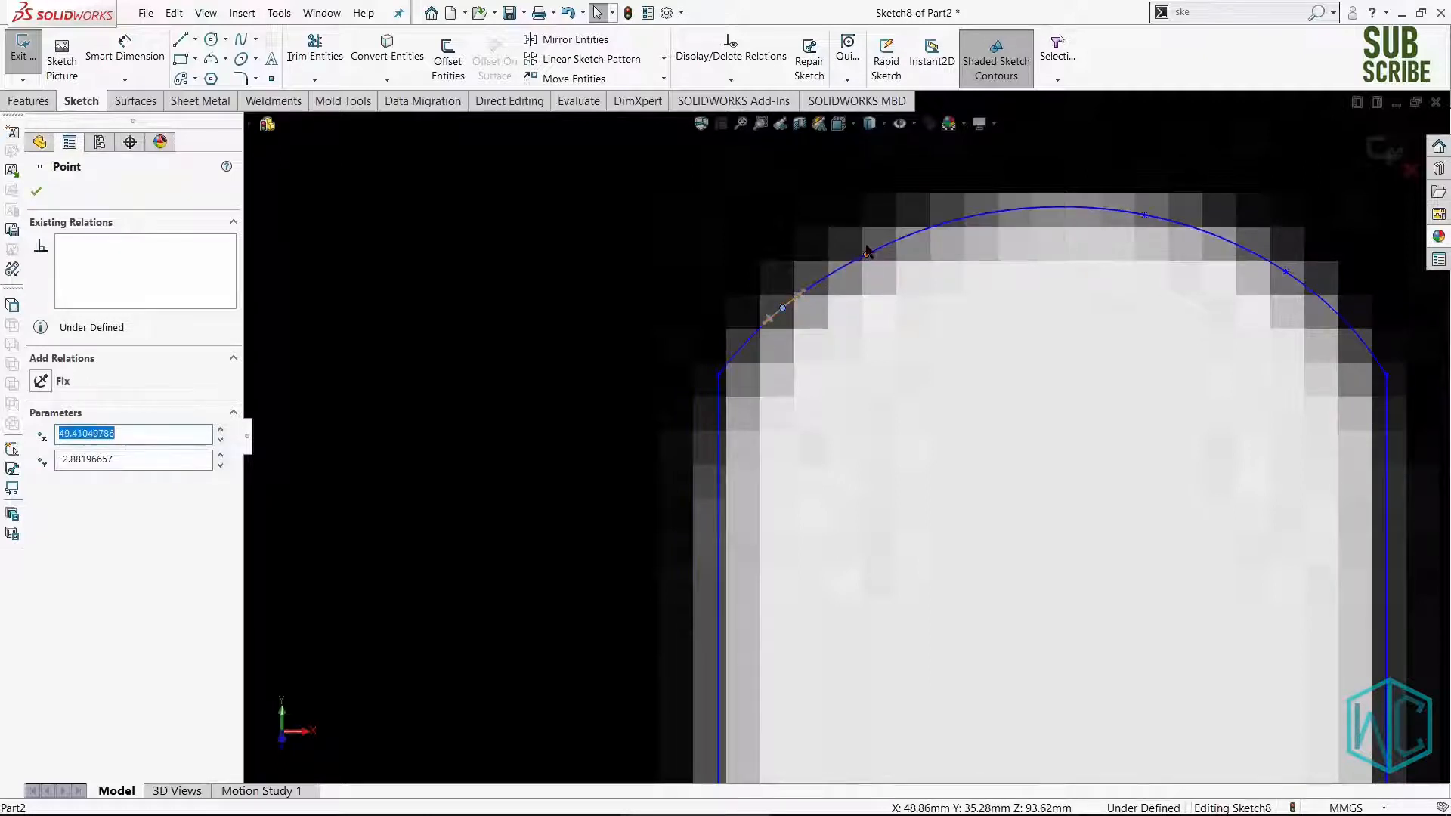
left_click_drag(866, 251, 864, 251)
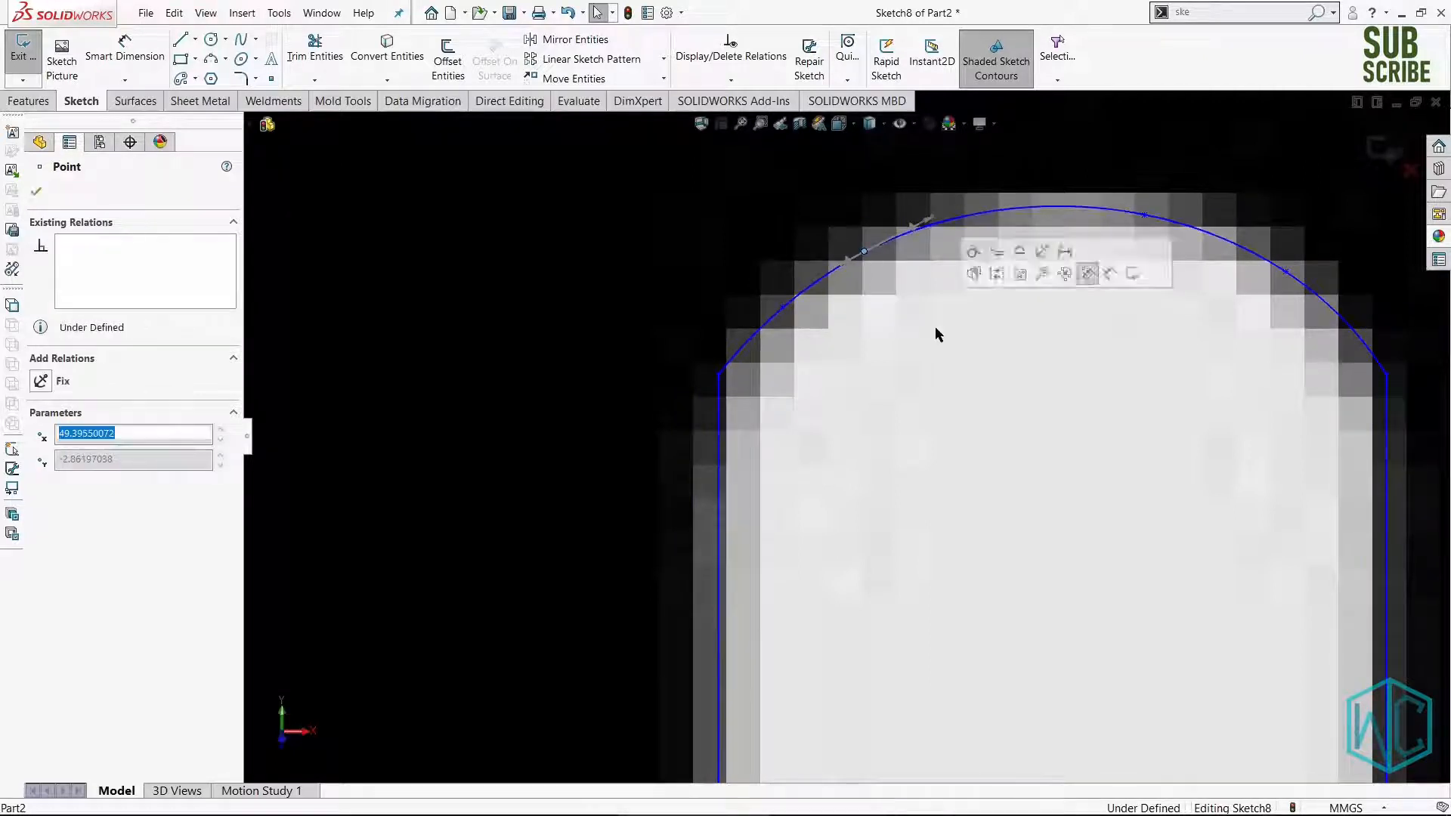
left_click(973, 396)
Trace the rounded lower-left corner of the n's right leg with a spline ending at the bottom line's left endpoint.
scroll(972, 396, "up", 11)
scroll(922, 578, "down", 7)
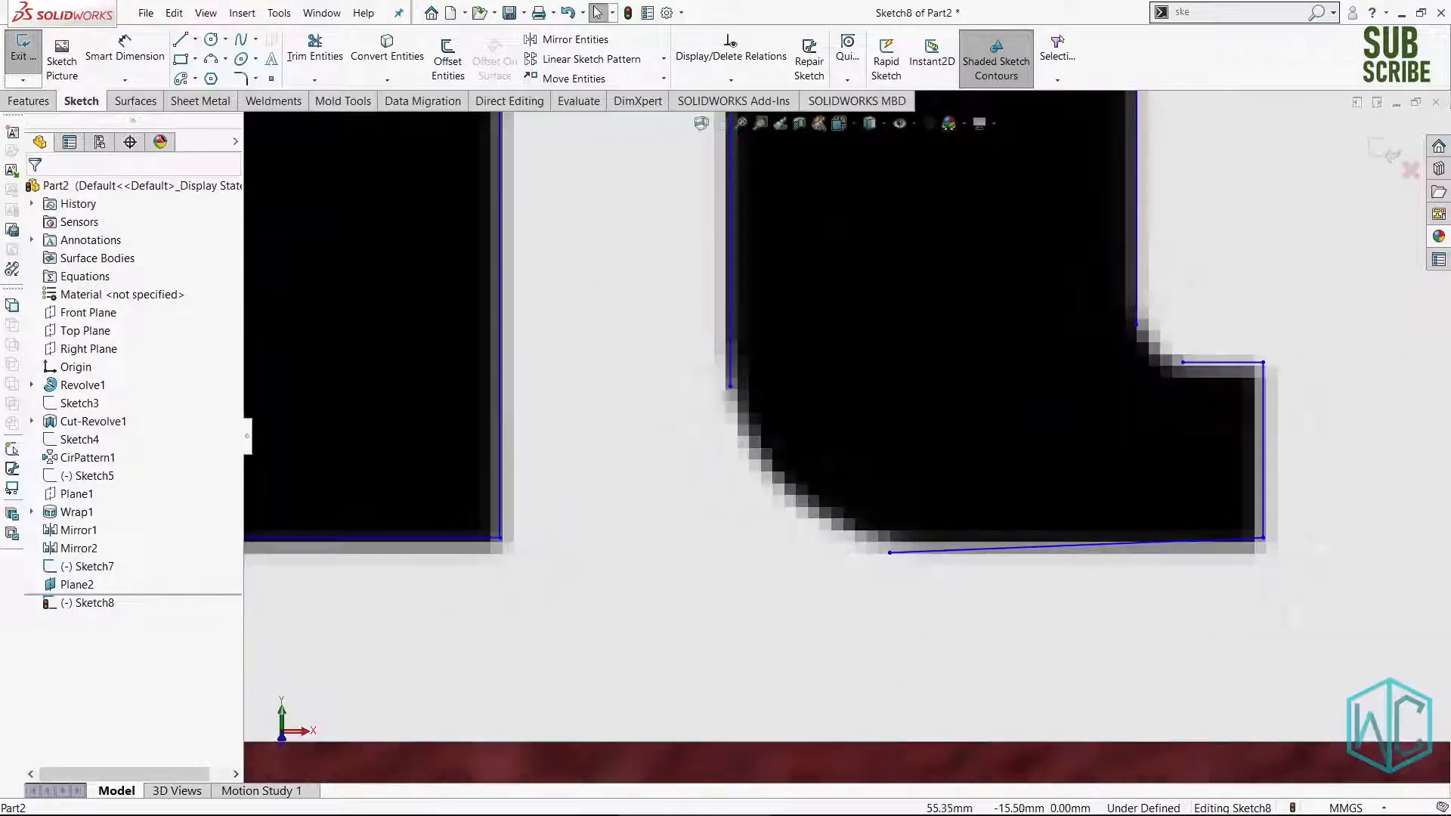
scroll(875, 575, "down", 2)
right_click_drag(879, 361, 739, 377)
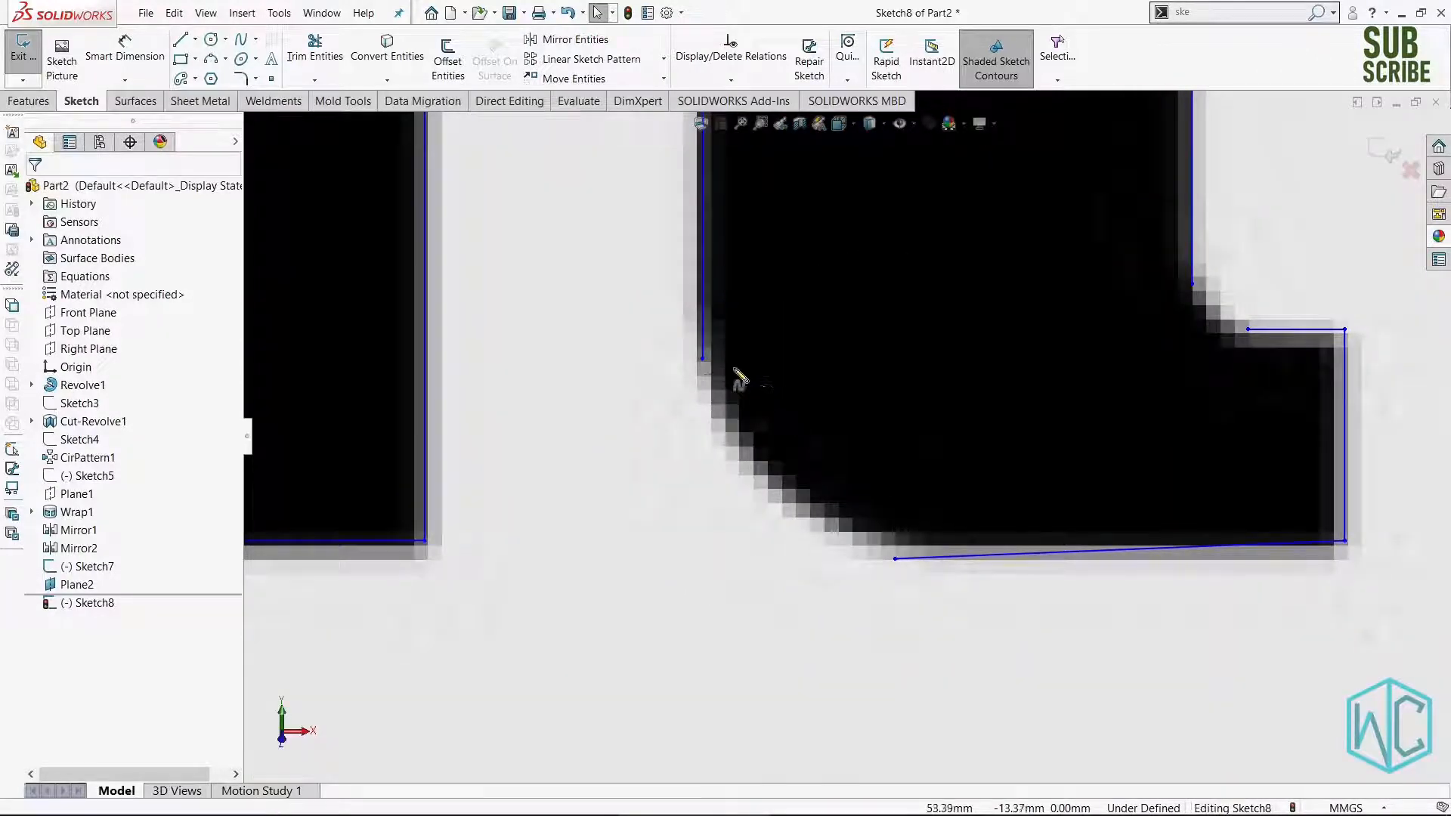
left_click(718, 380)
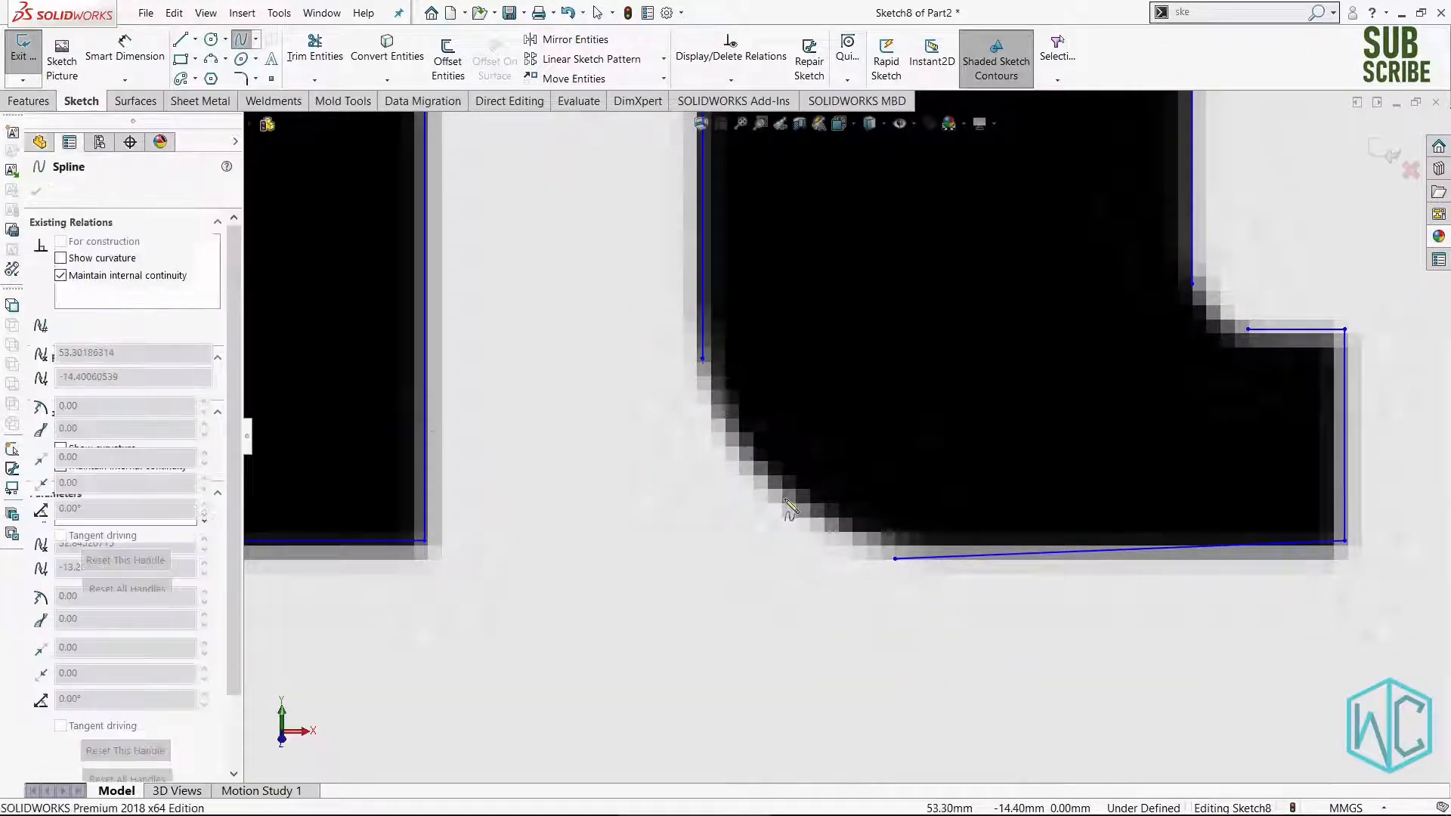
left_click(789, 504)
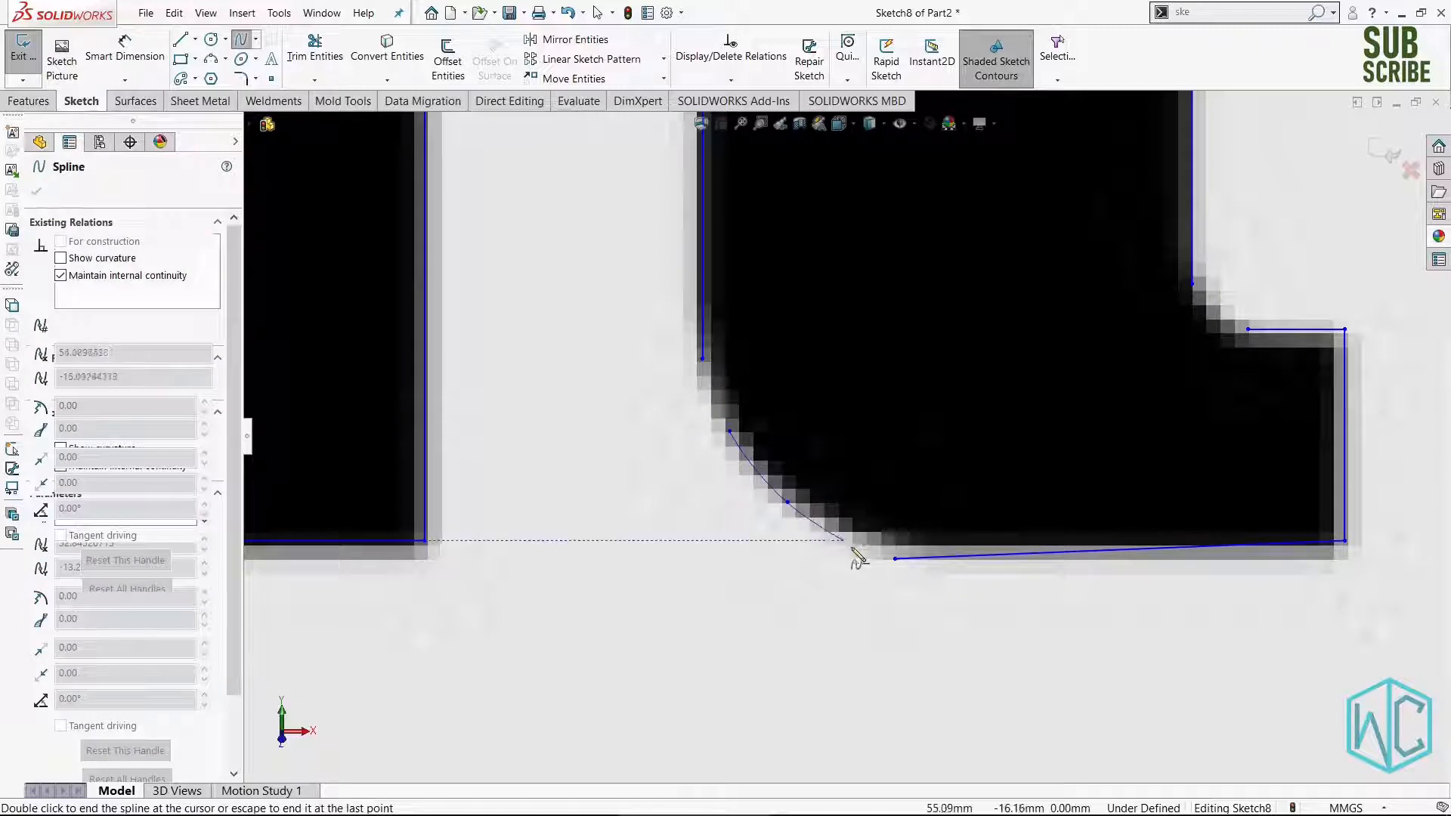
double_click(897, 559)
Trace the n's inner corner above its foot with a spline joining the vertical and horizontal lines, and move its middle point onto the picture's edge.
scroll(1002, 302, "down", 3)
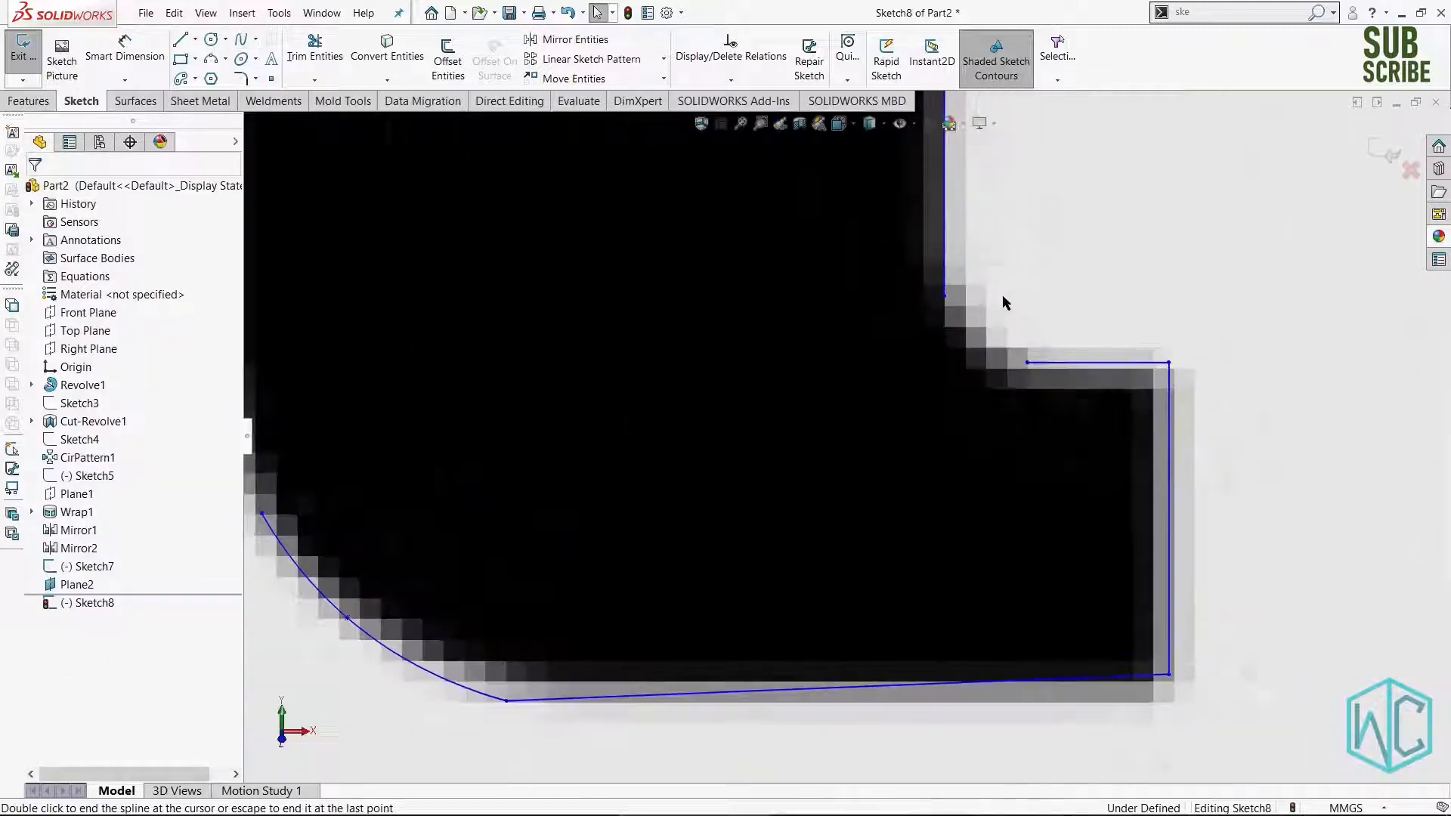
scroll(1017, 276, "down", 2)
right_click_drag(1021, 260, 949, 306)
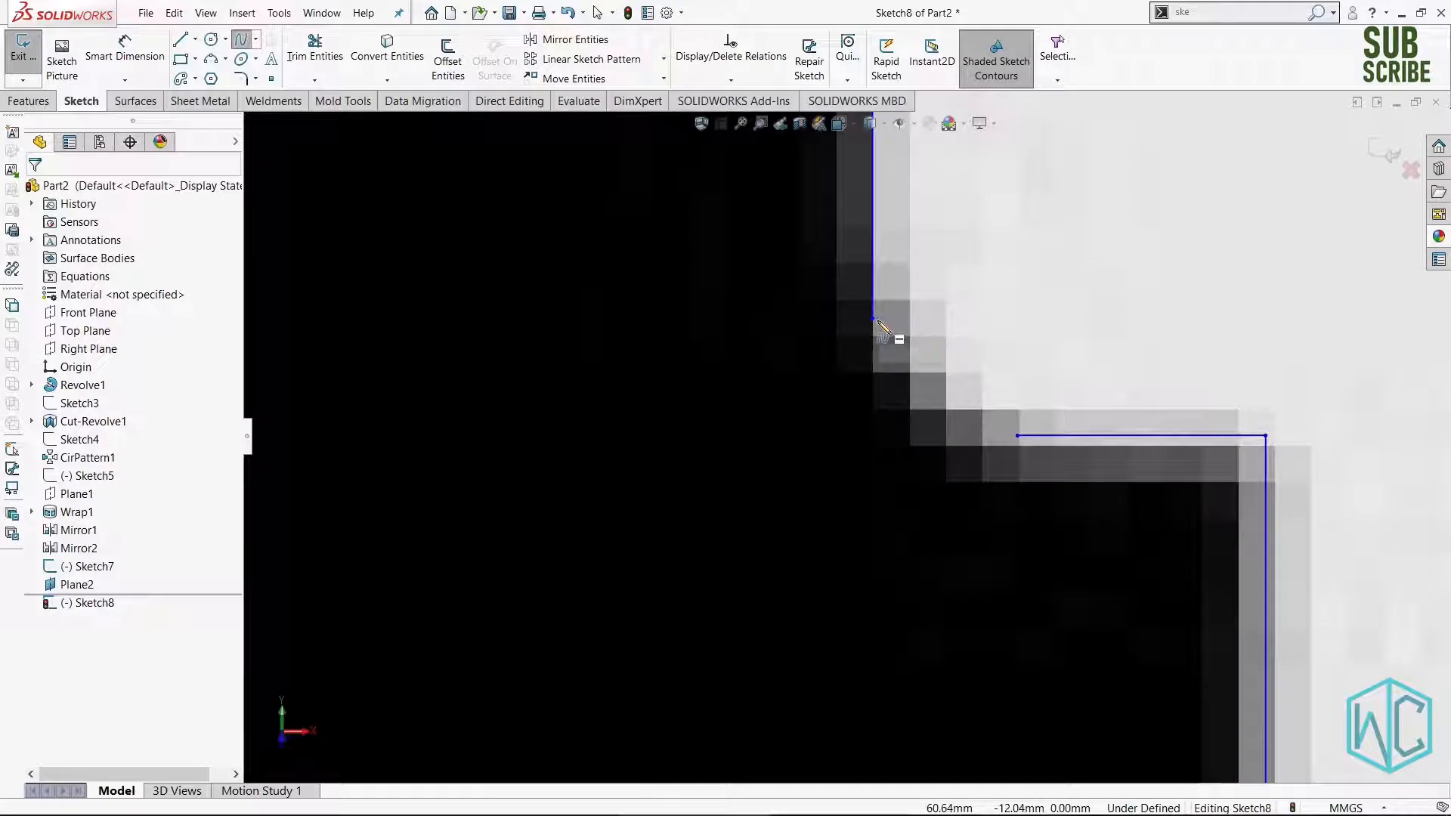
left_click(875, 320)
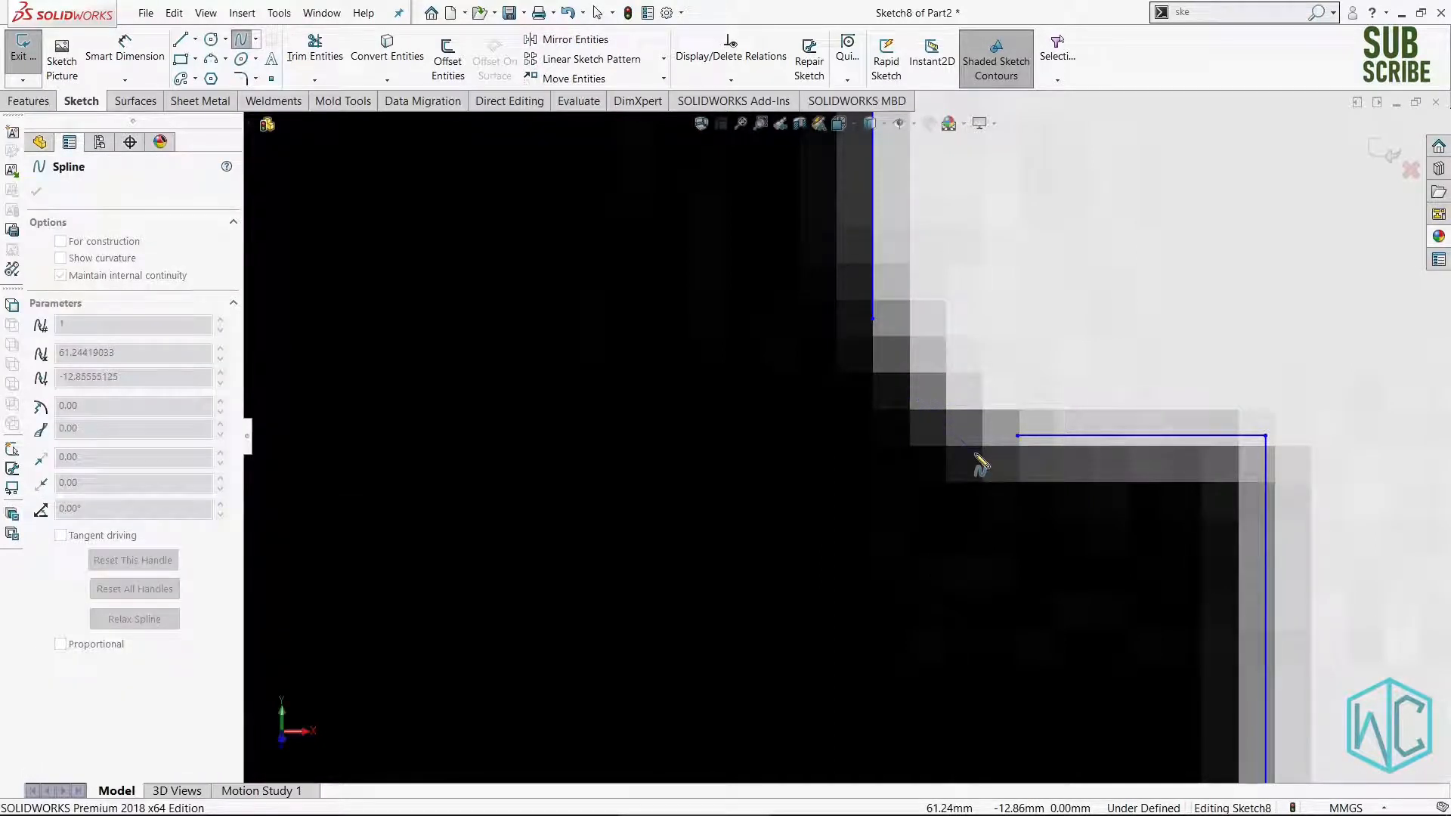
right_click_drag(1057, 303, 991, 306)
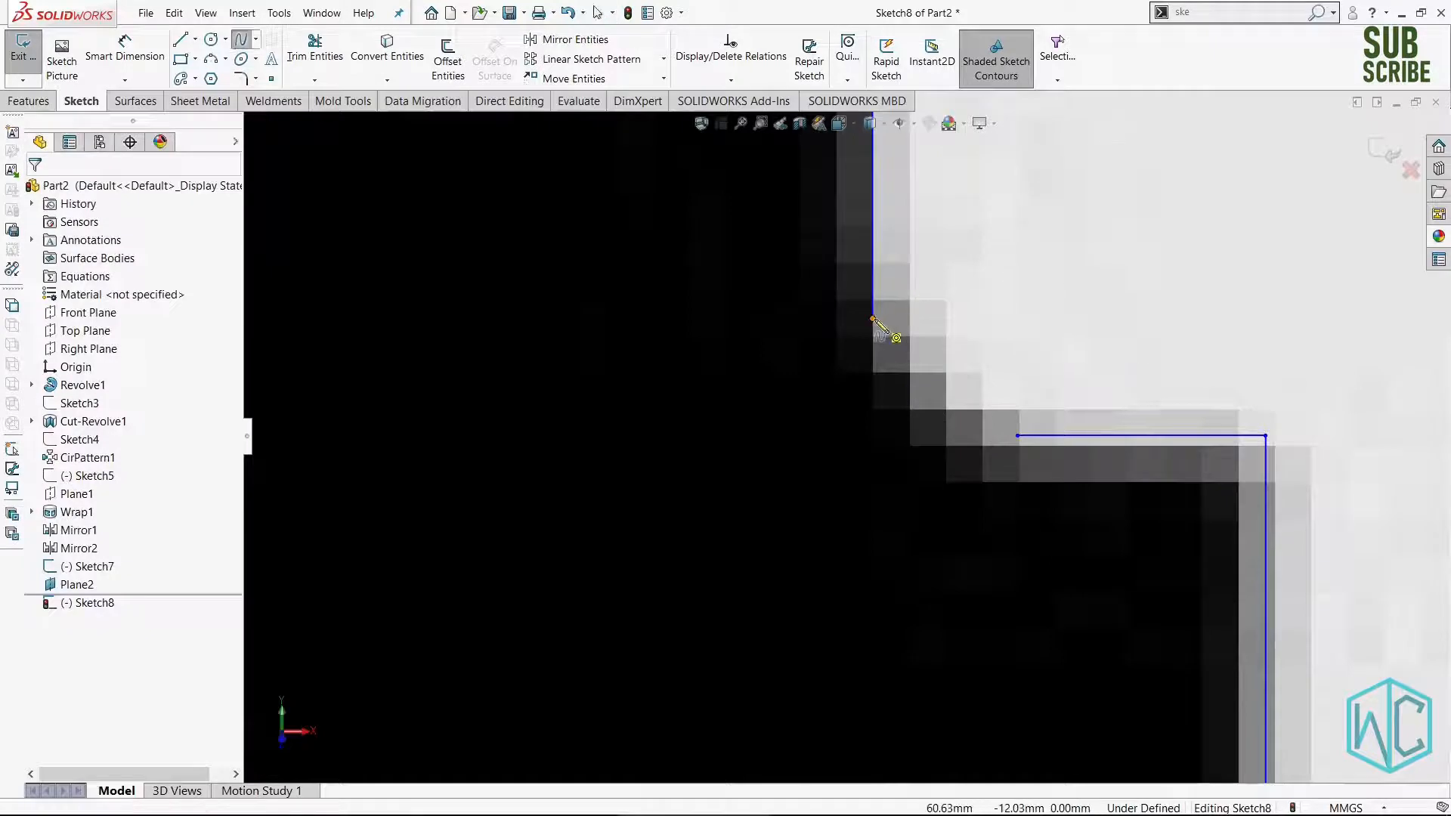
left_click(874, 319)
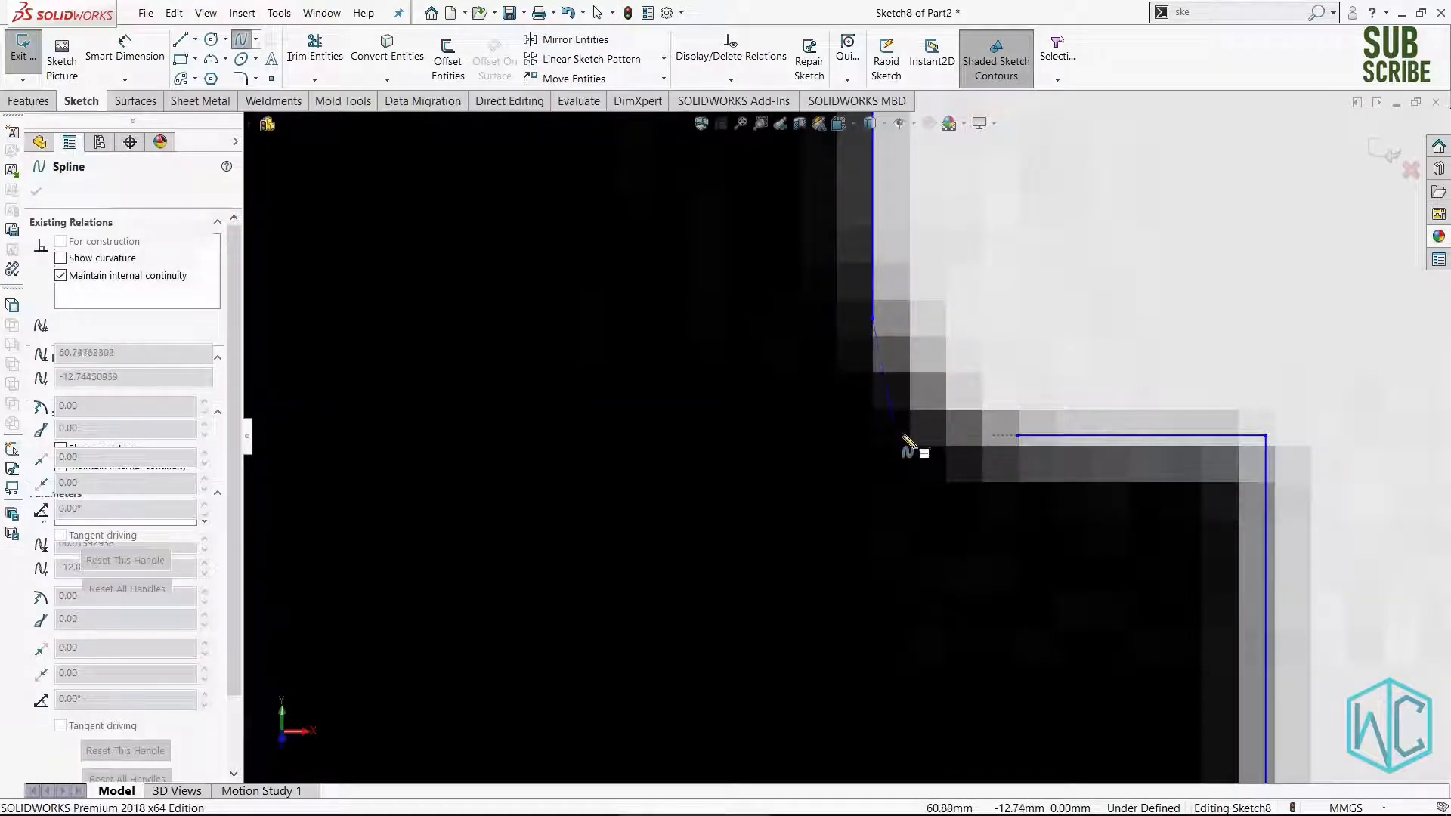
left_click(903, 437)
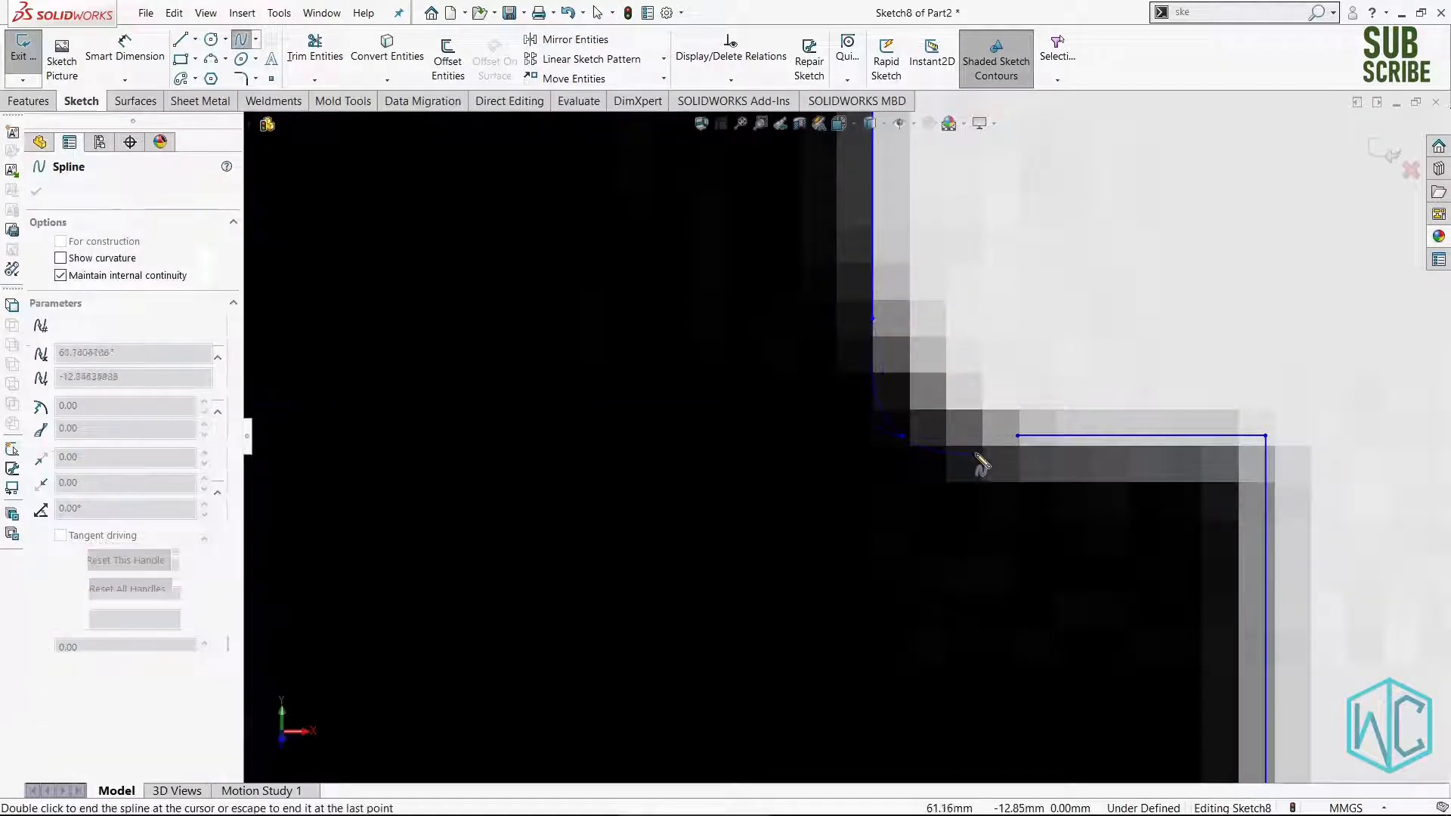
double_click(1017, 437)
left_click_drag(900, 439, 923, 409)
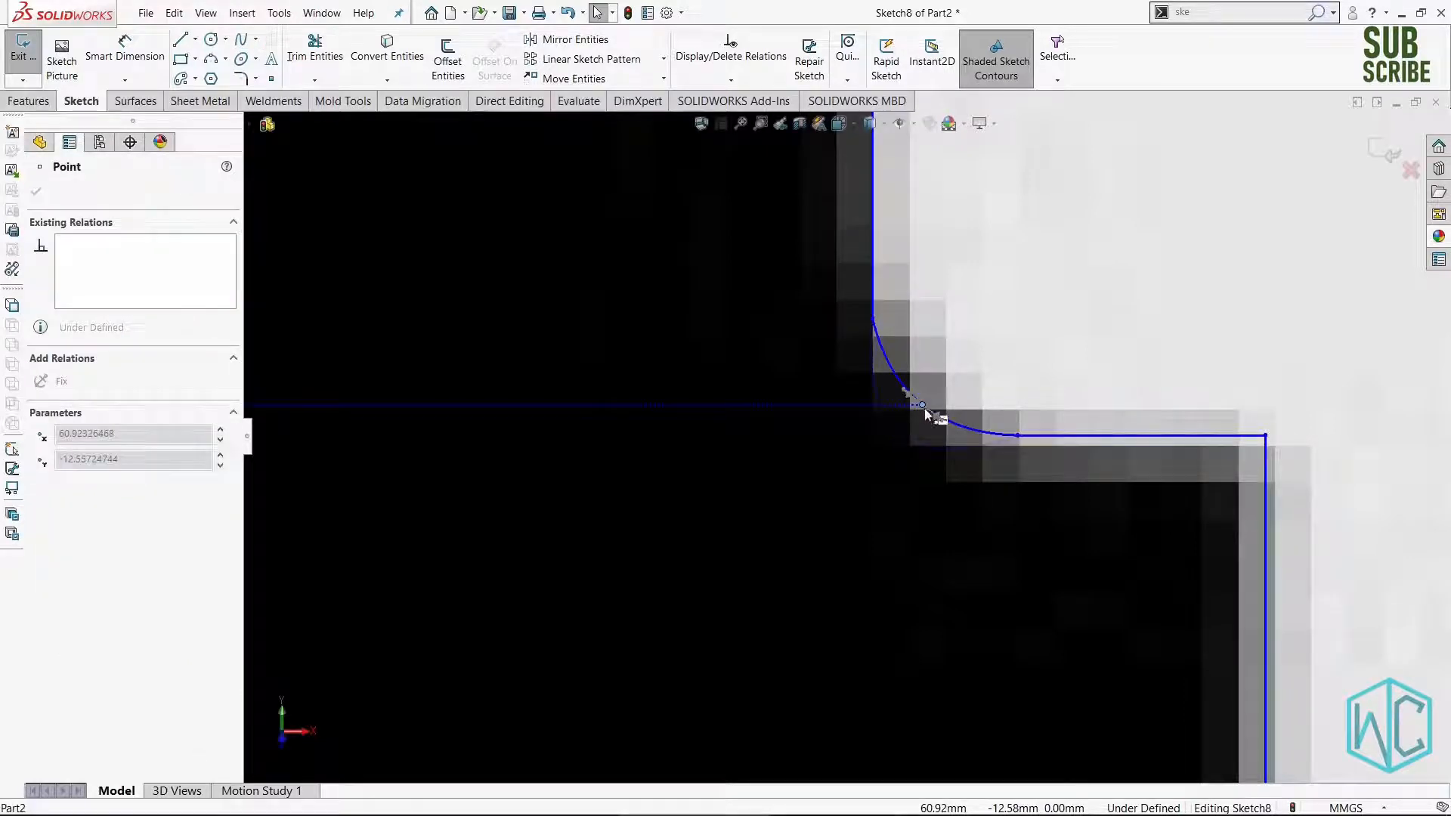
left_click(995, 374)
Trace the n's right hump with a spline from the top of its right vertical line to the notch between the humps.
scroll(996, 373, "up", 6)
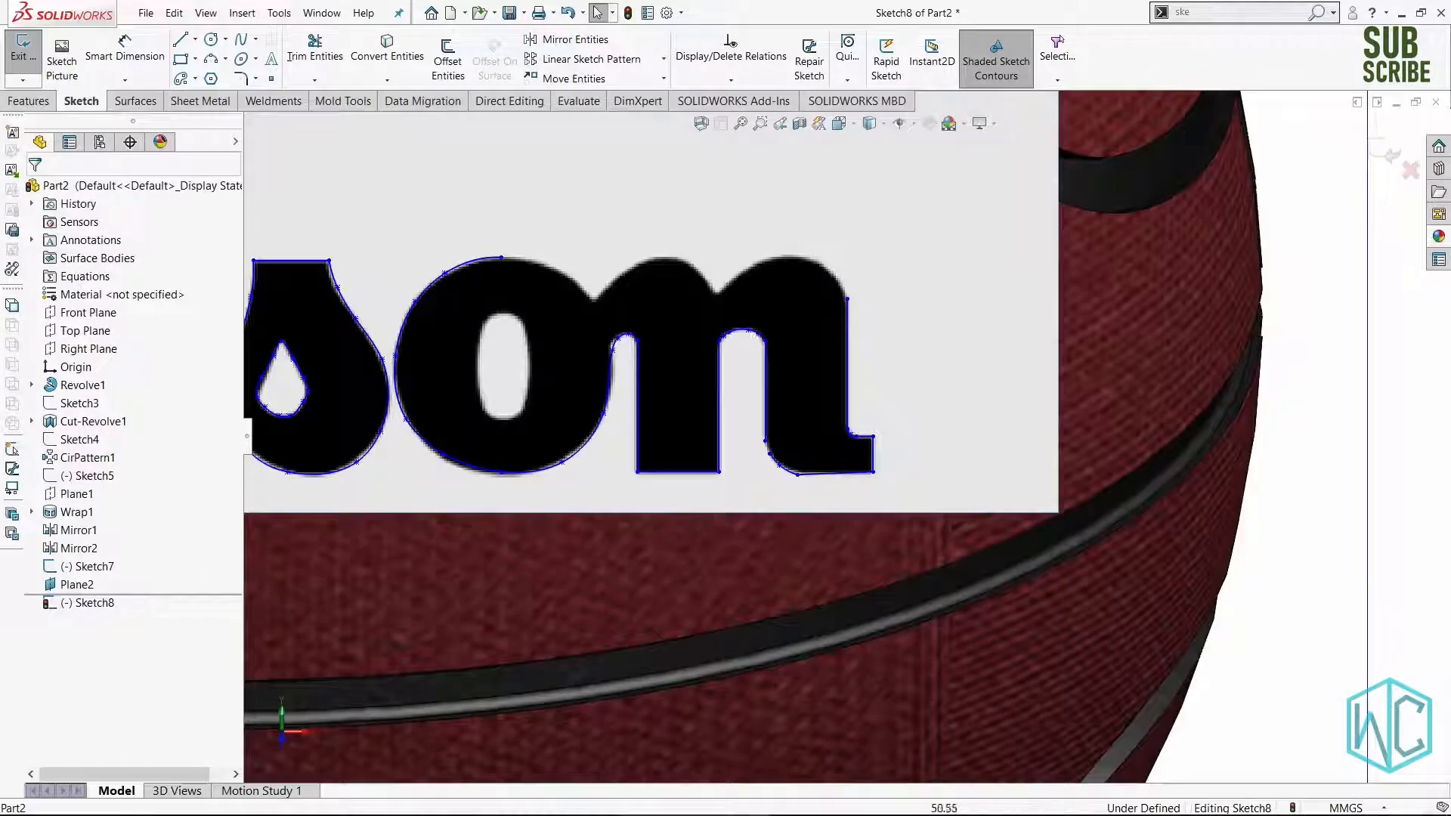
scroll(701, 216, "down", 3)
scroll(979, 361, "down", 6)
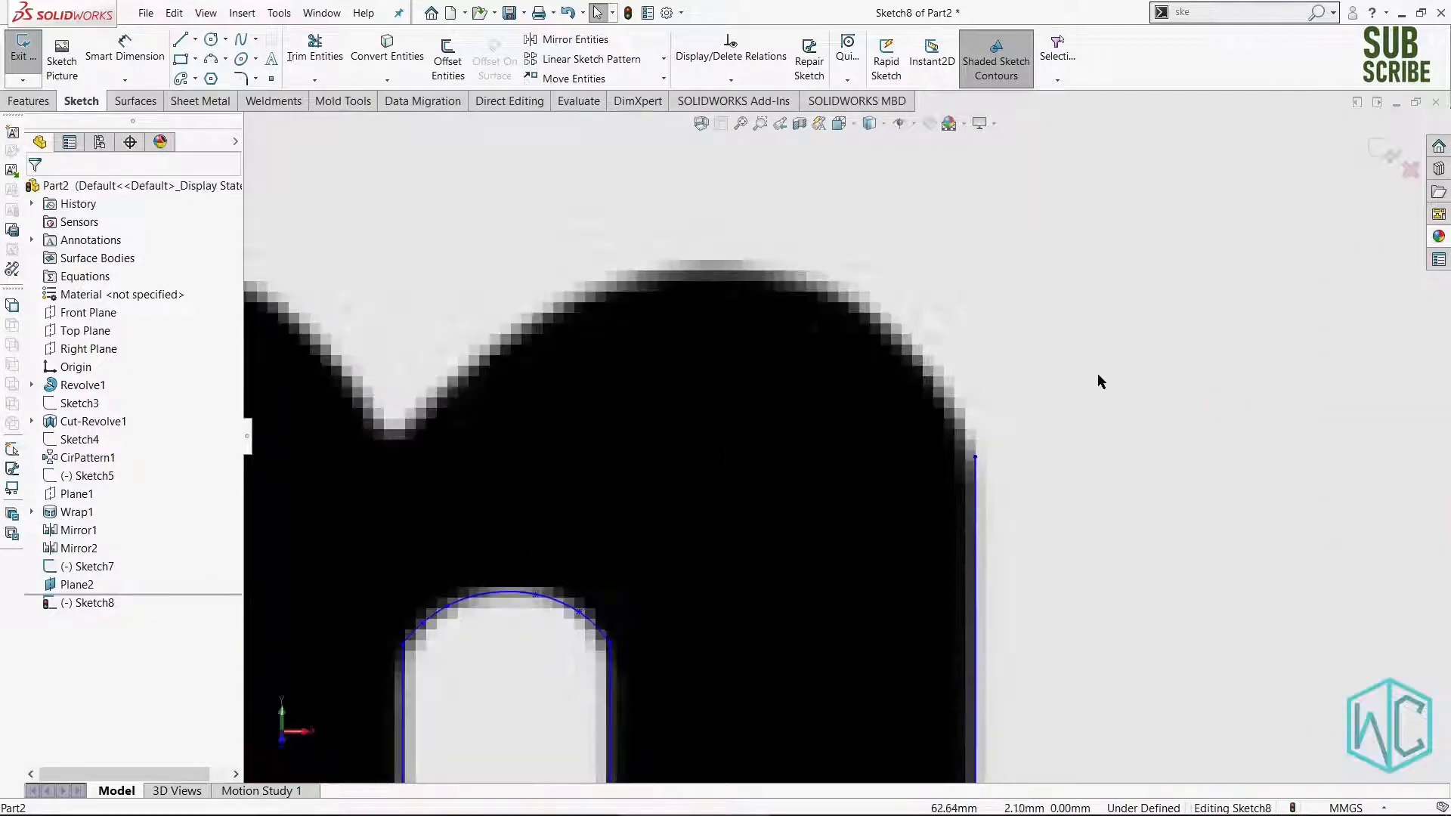
right_click_drag(1137, 340, 1080, 387)
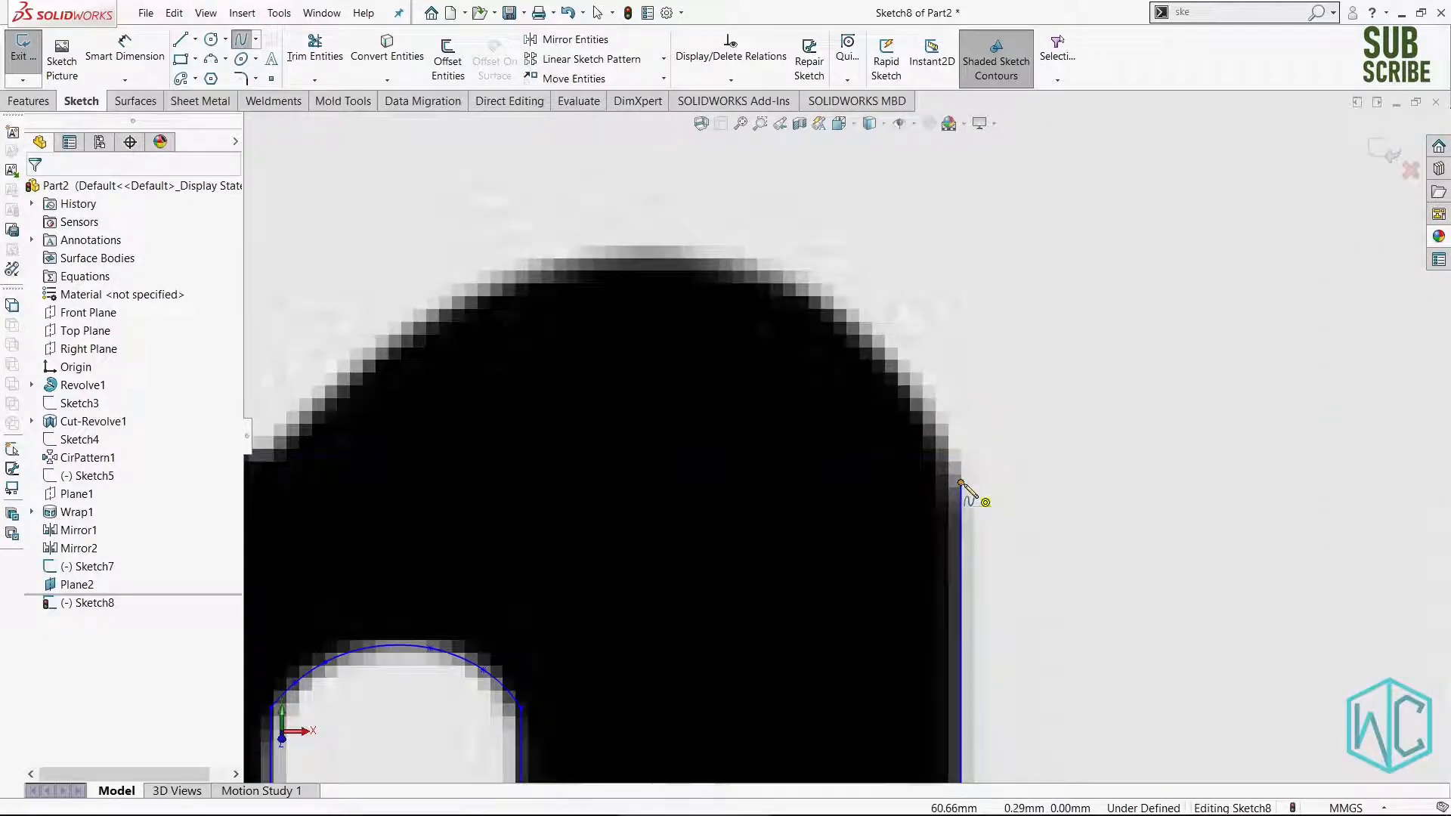
left_click(960, 482)
left_click(895, 368)
left_click(806, 279)
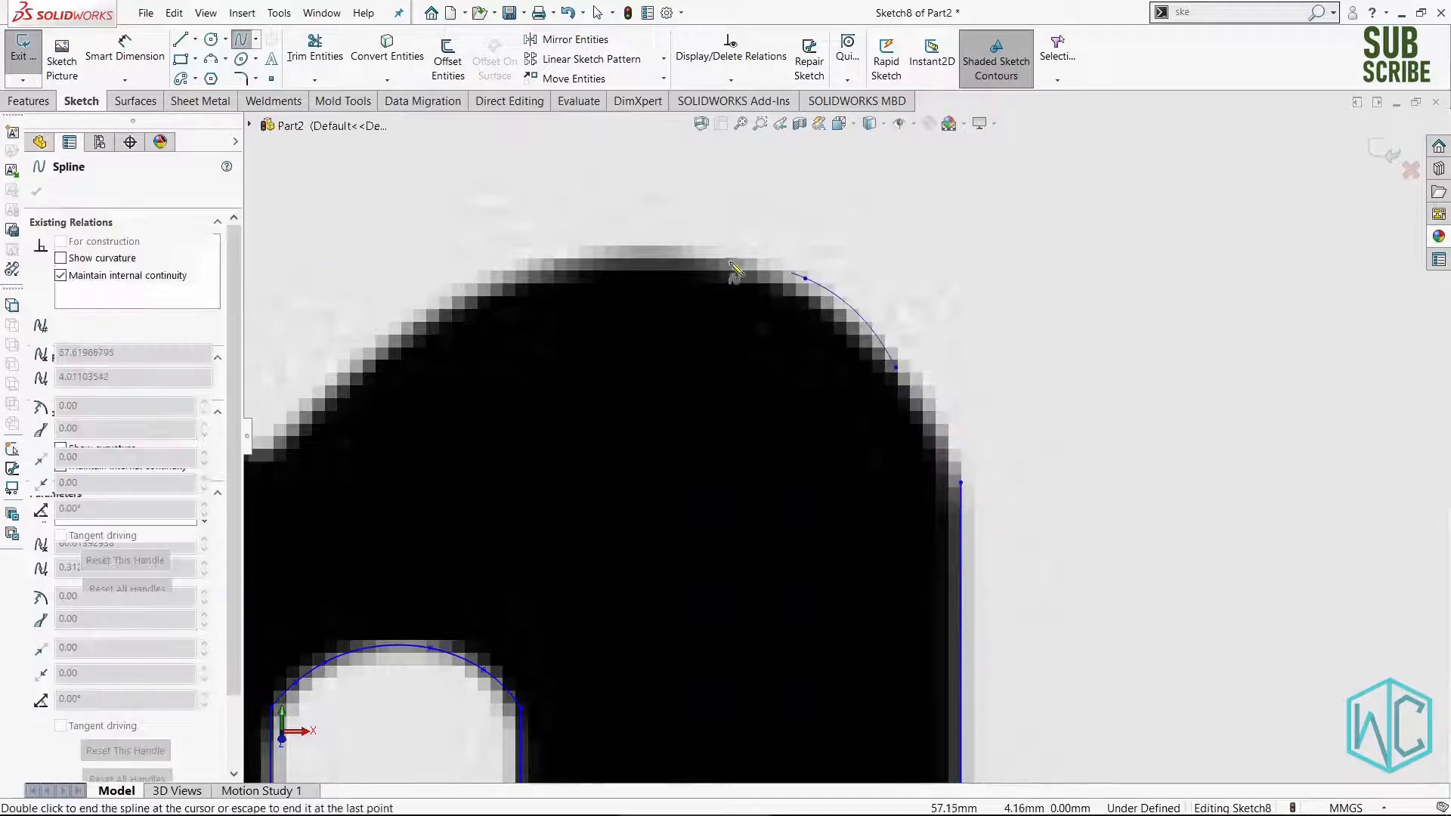
left_click(680, 262)
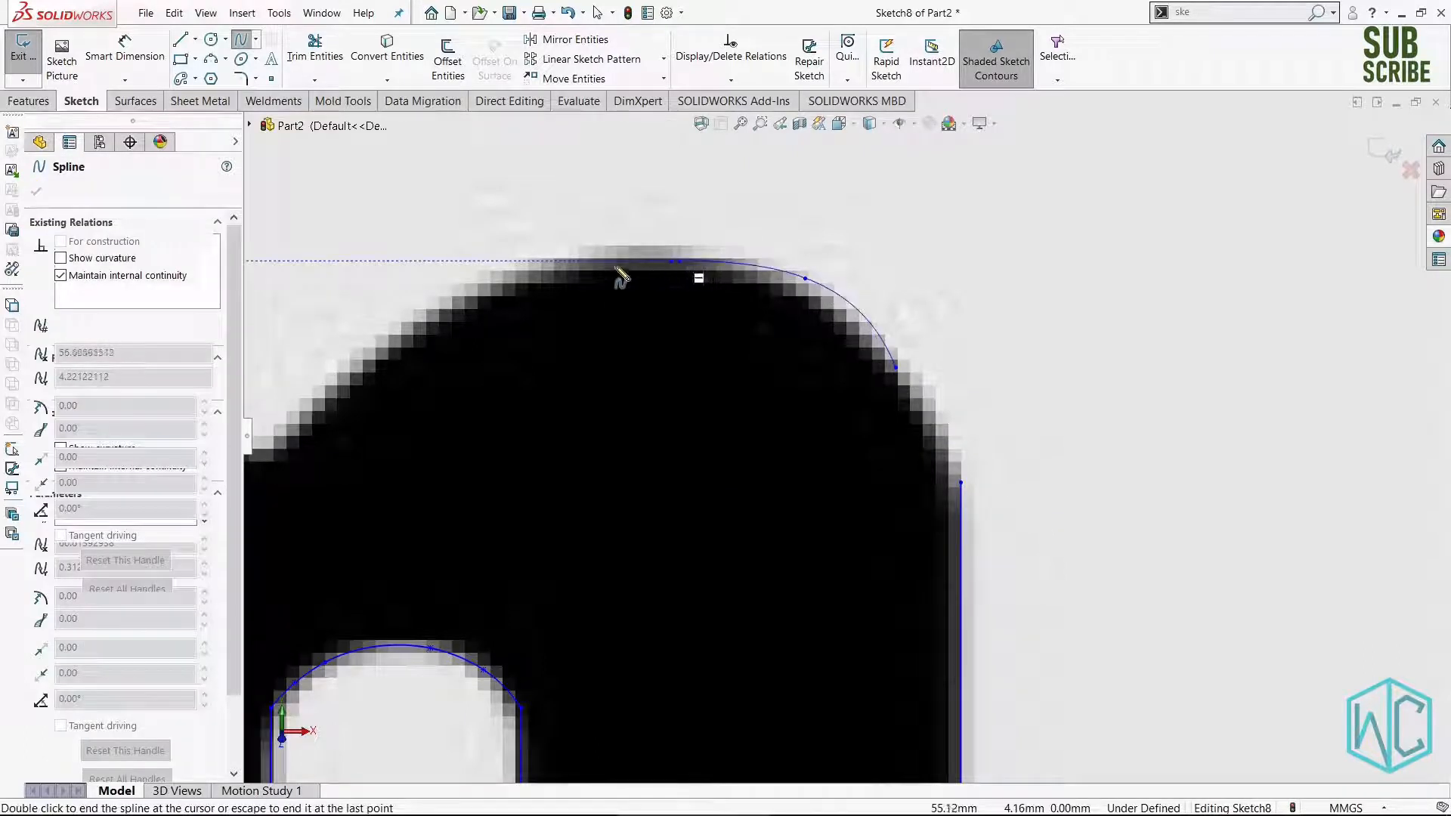
left_click(500, 279)
mouse_move(440, 365)
middle_mouse_down("ctrl")
mouse_move(794, 297)
mouse_move(960, 311)
middle_mouse_up("ctrl")
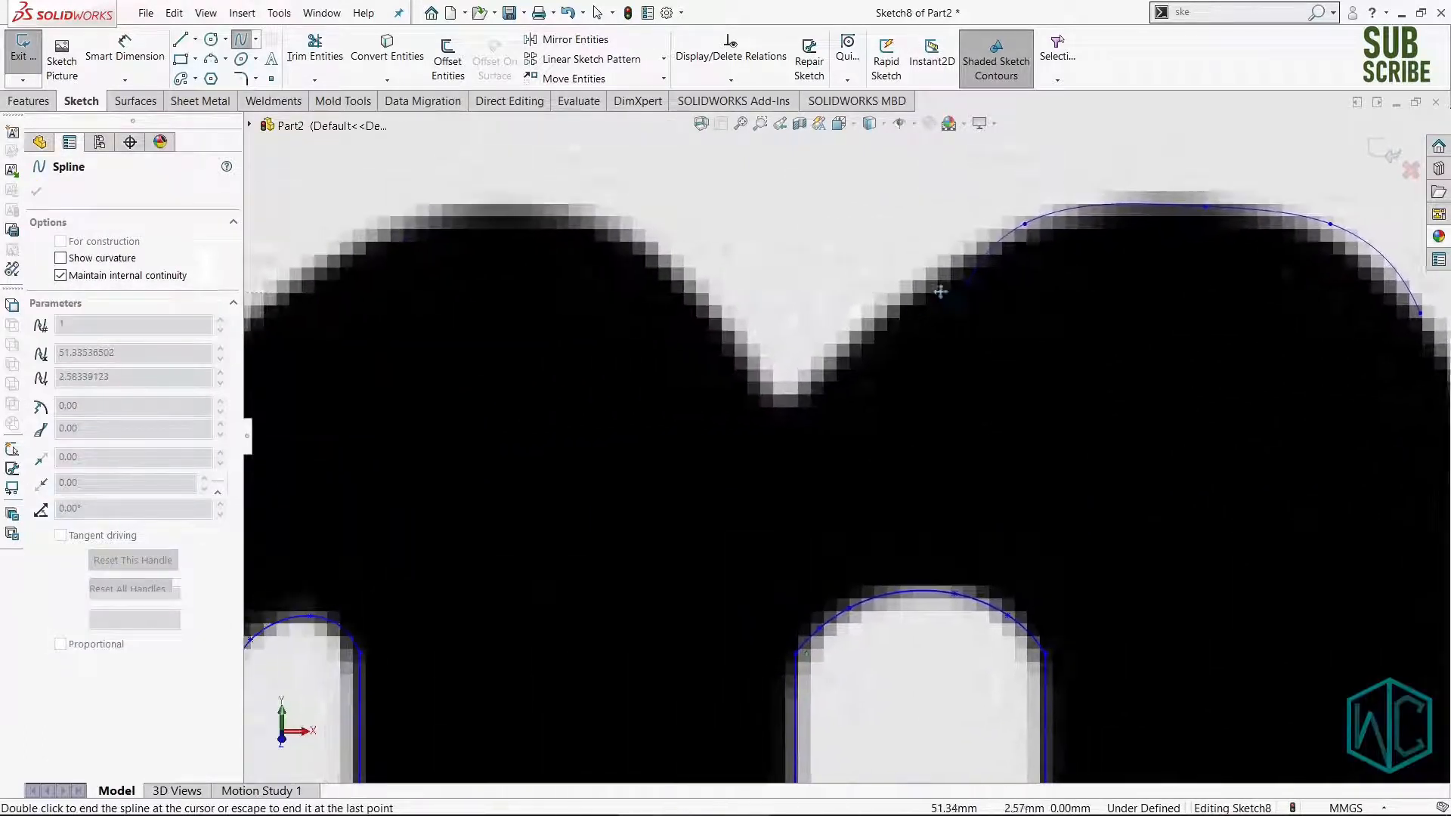
left_click(871, 308)
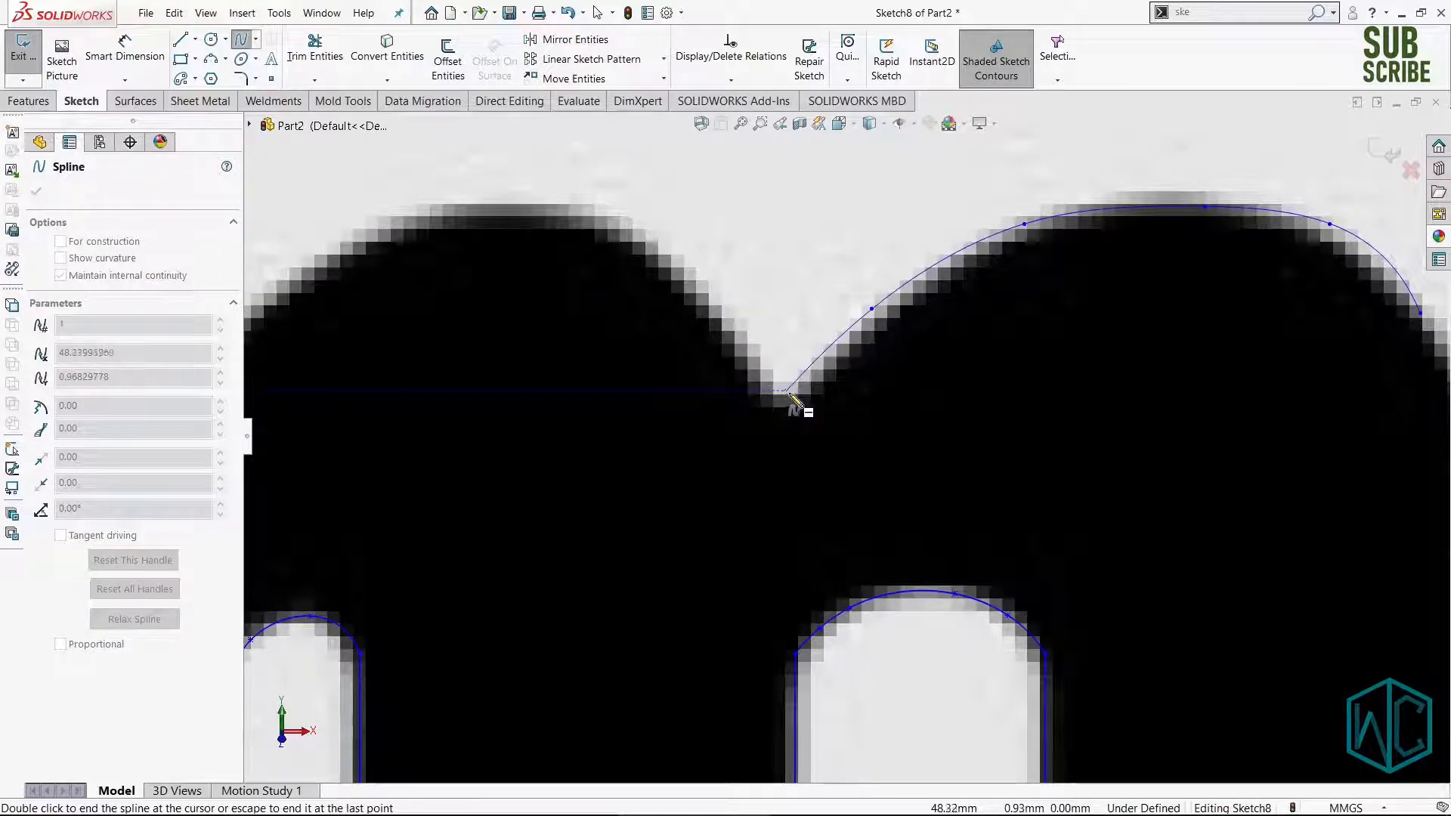
left_click(788, 391)
Continue the spline over the n's left hump and down to the notch between the o and the n.
left_click(728, 338)
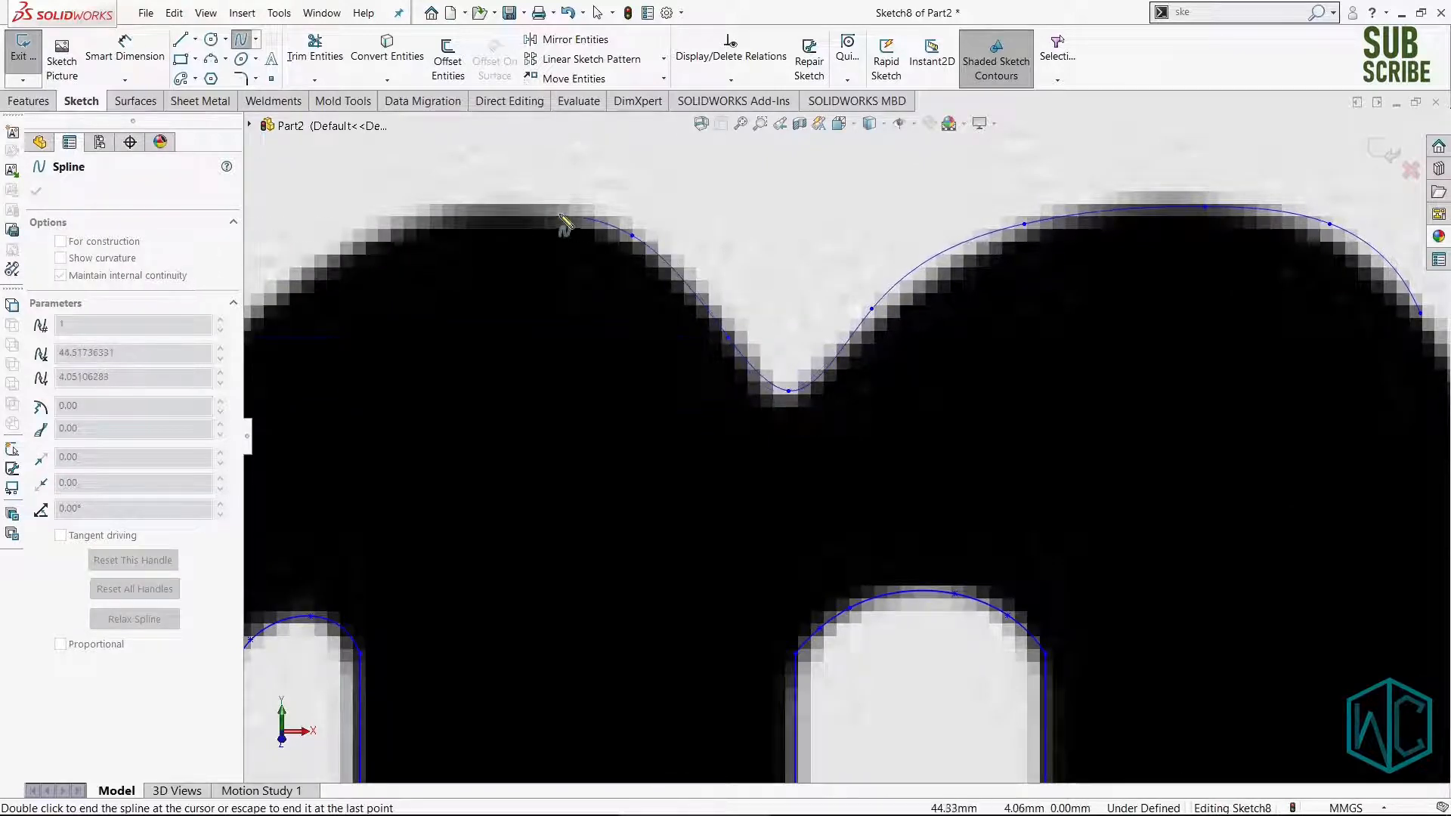
mouse_move(541, 232)
middle_mouse_down("ctrl")
mouse_move(664, 259)
mouse_move(943, 237)
mouse_move(967, 219)
middle_mouse_up("ctrl")
left_click(702, 273)
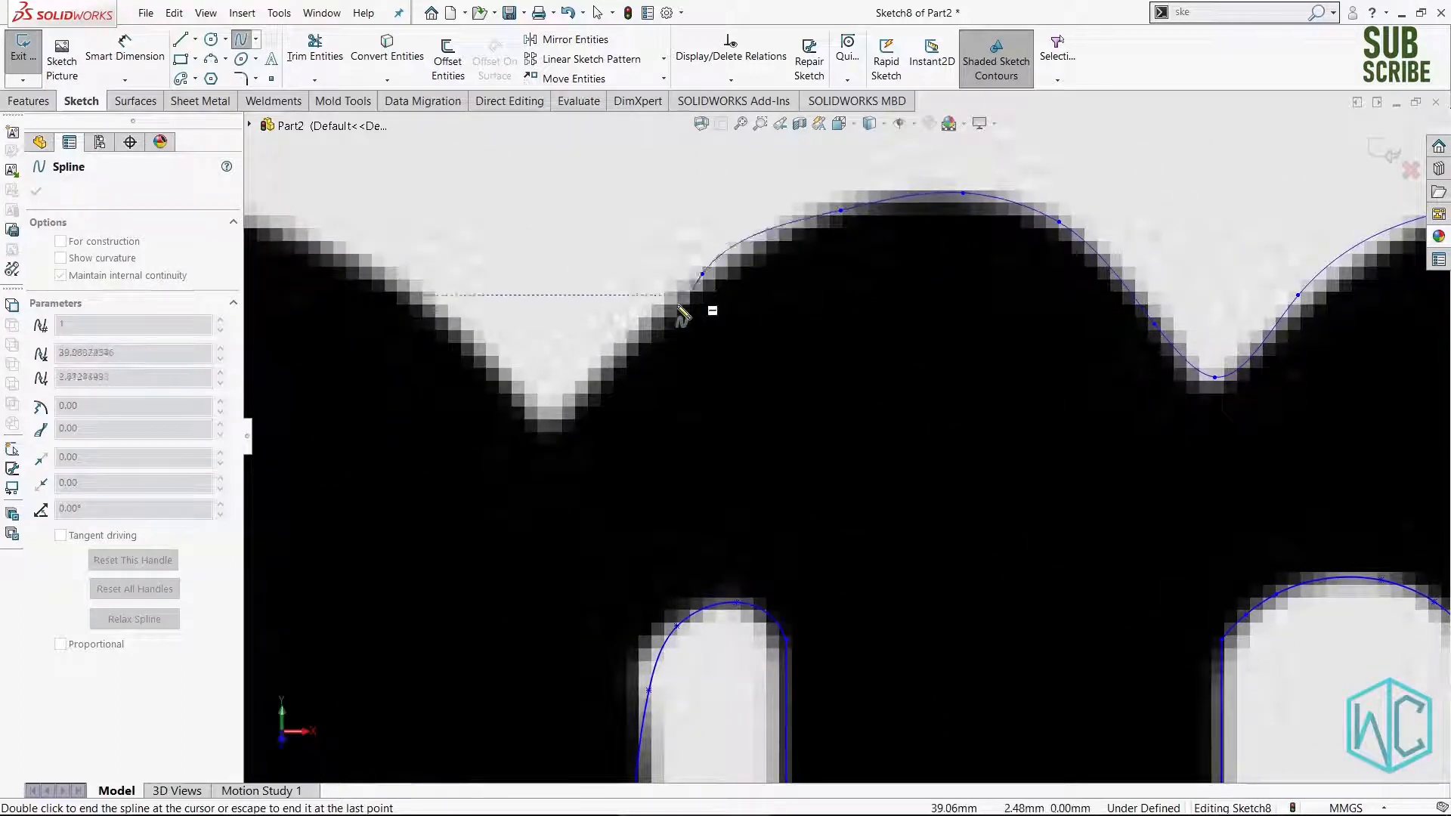
left_click(550, 414)
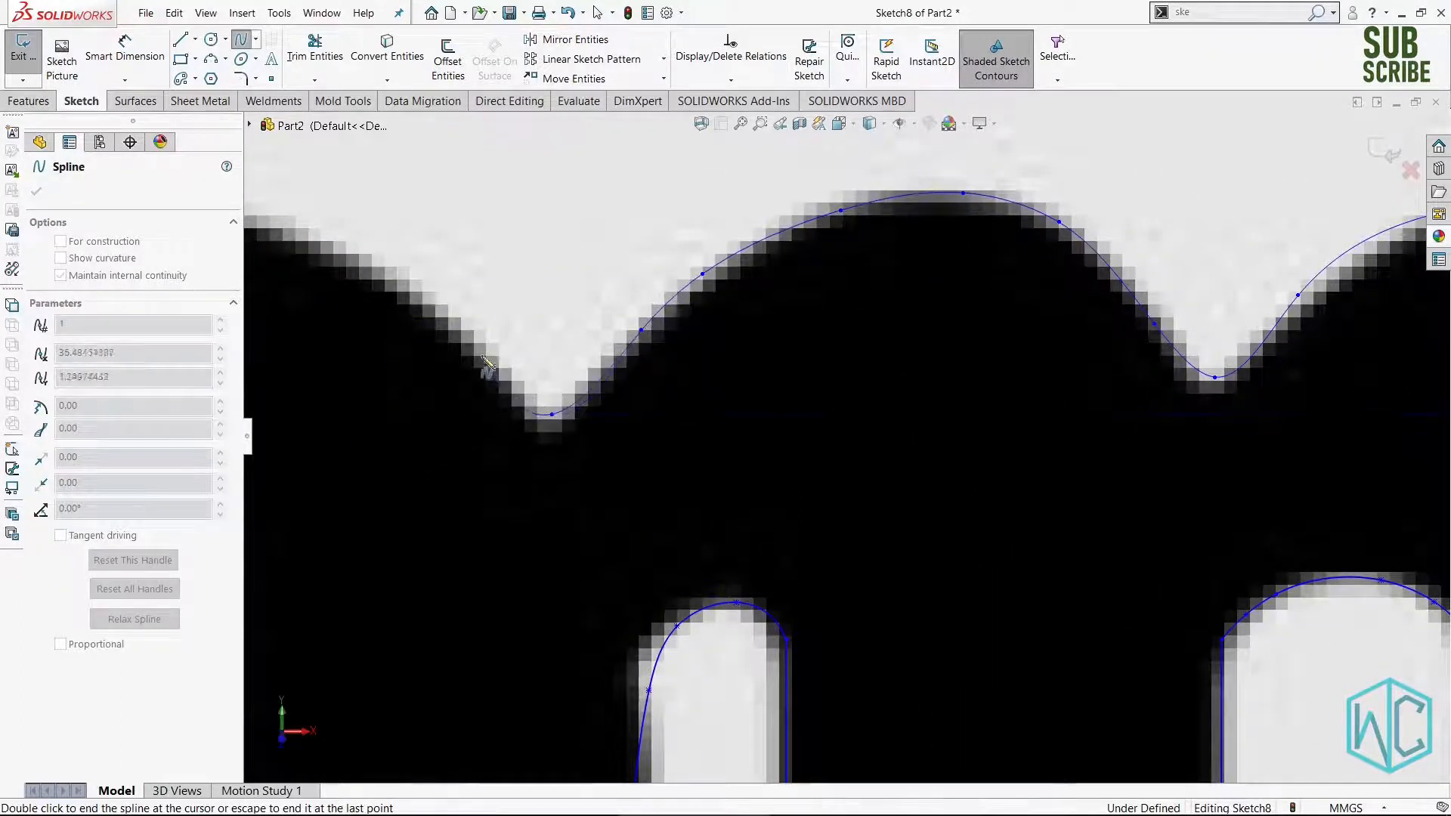
Finish the spline along the o's upper right edge at the existing outline's open end, and move its point near the top onto the picture's edge.
middle_click_drag(370, 260, 966, 340, "ctrl")
left_click(739, 264)
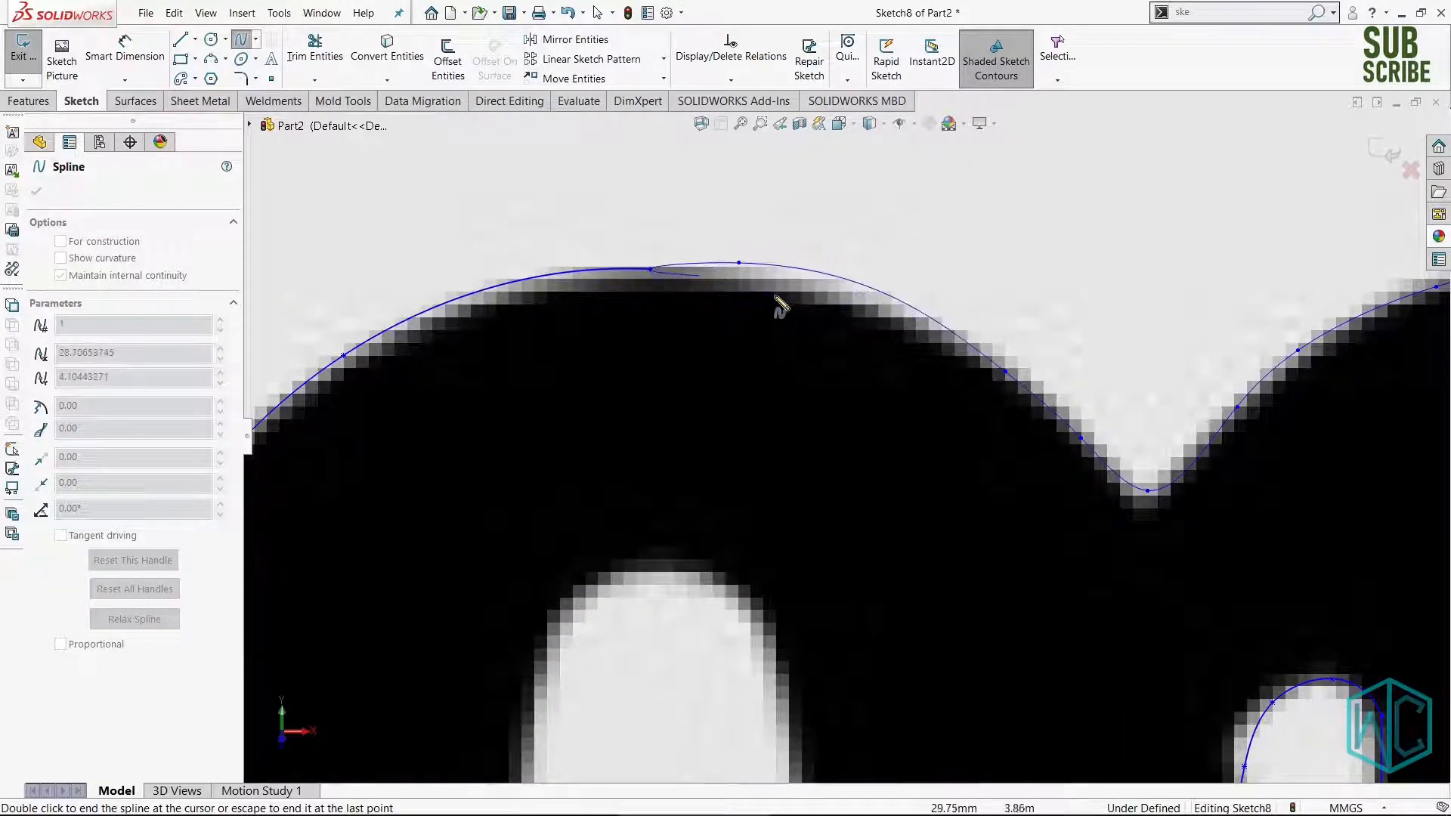
scroll(776, 303, "down", 2)
key("Escape")
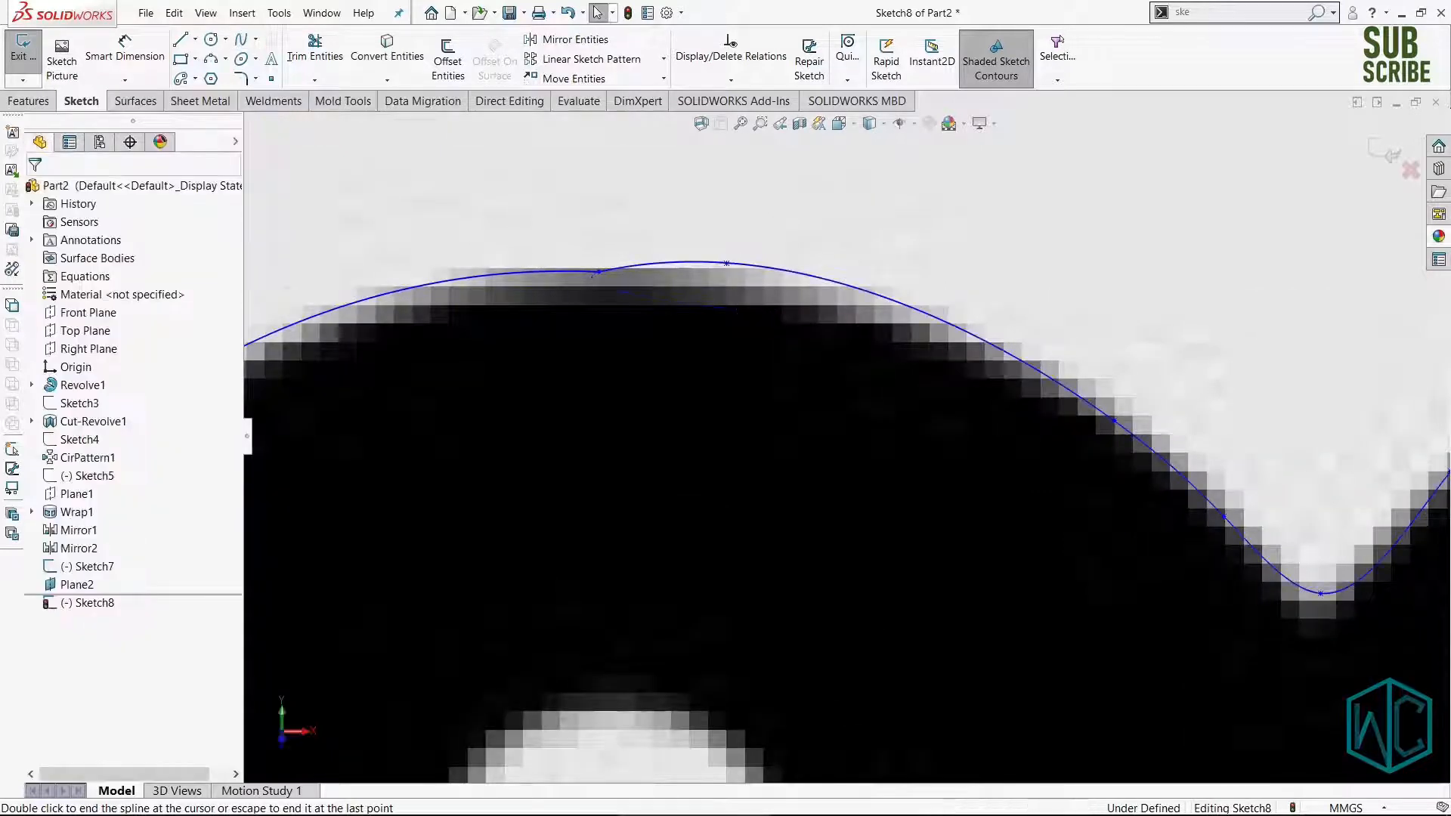
scroll(738, 285, "down", 2)
left_click_drag(736, 251, 772, 278)
scroll(773, 279, "up", 8)
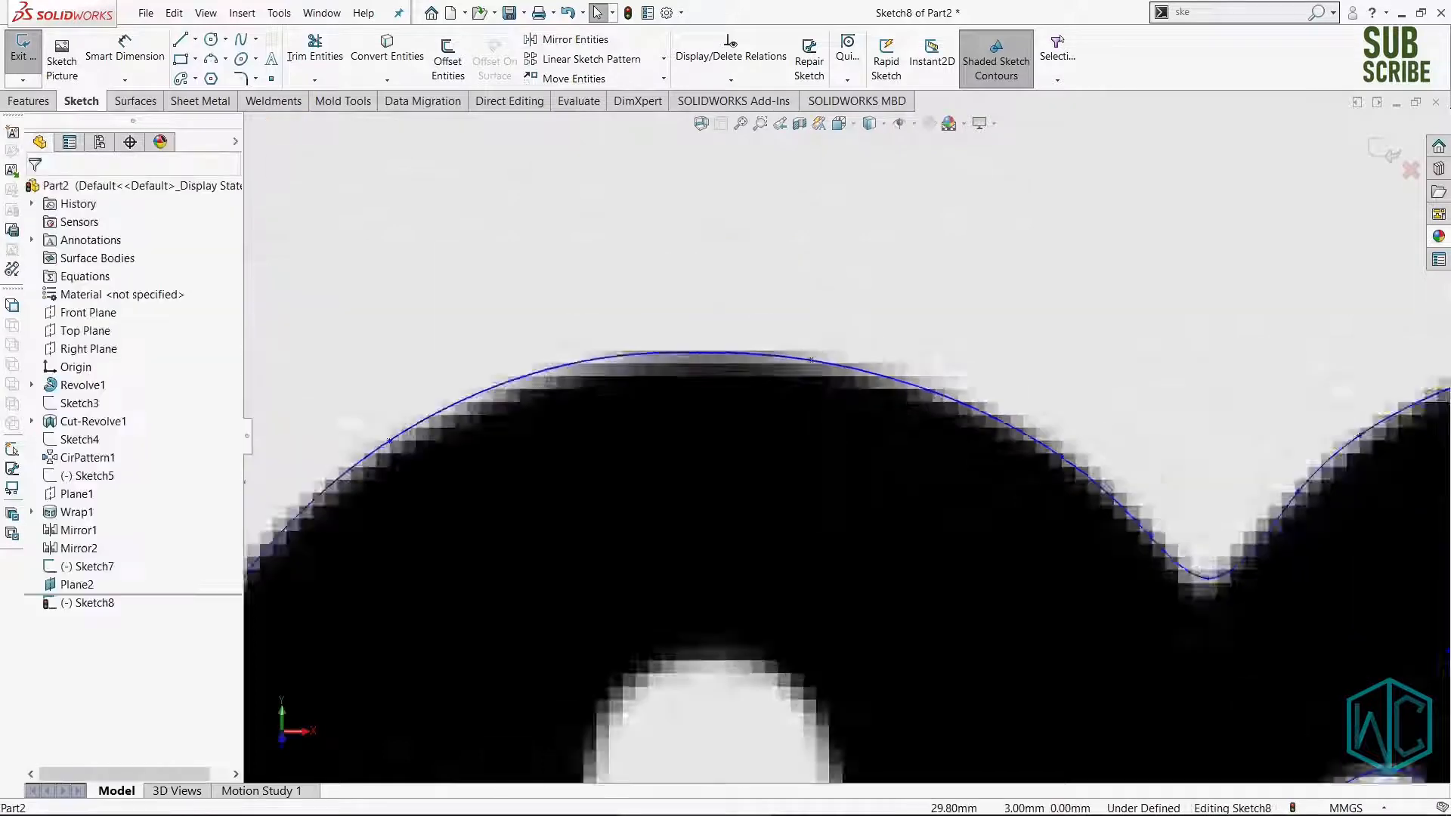
Trace the o's inner opening with a closed spline, starting and ending at the same point on its left edge.
scroll(943, 514, "down", 2)
scroll(943, 513, "up", 3)
scroll(861, 431, "up", 5)
scroll(869, 491, "down", 2)
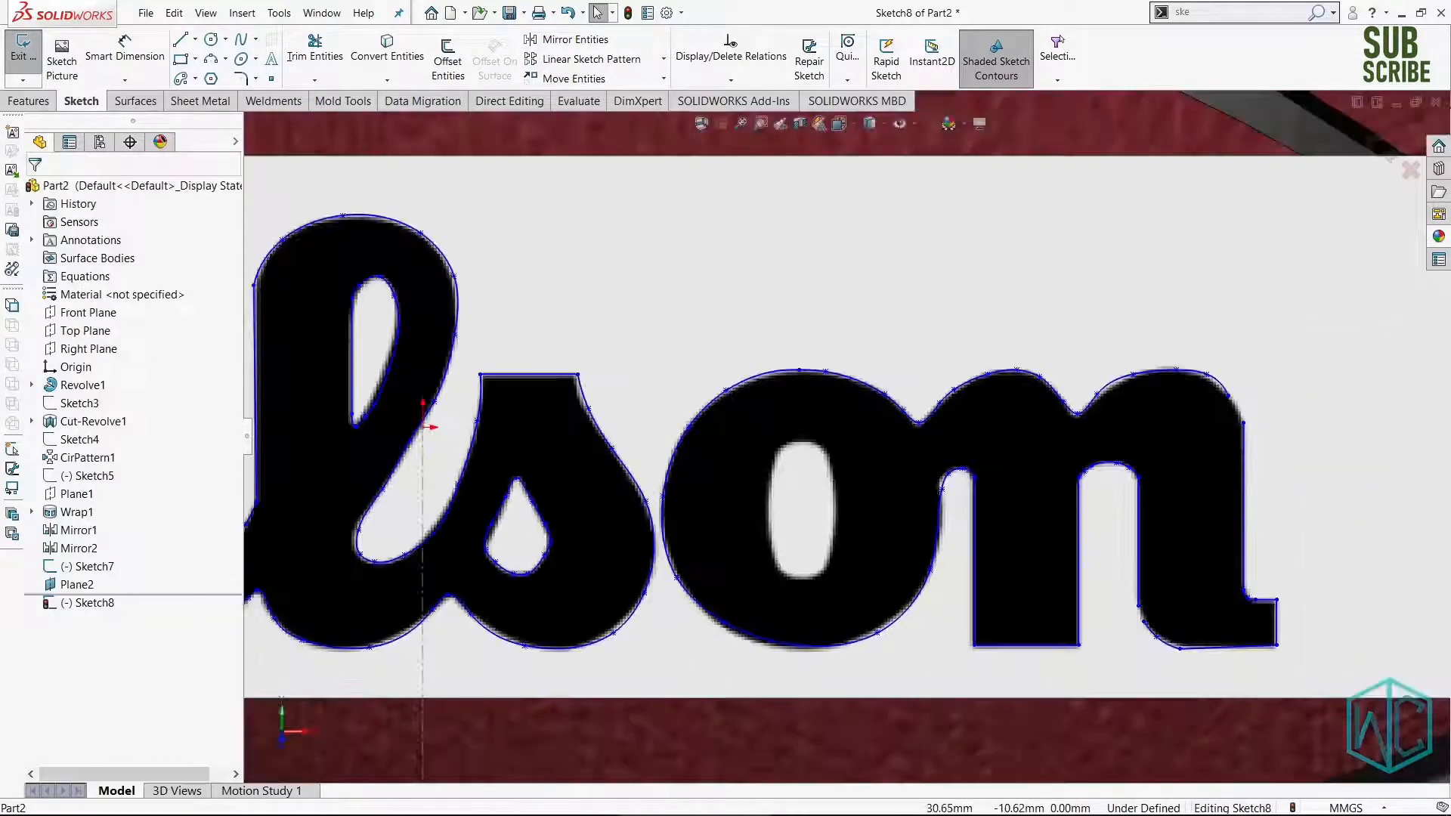
scroll(854, 488, "down", 5)
right_click_drag(830, 439, 758, 481)
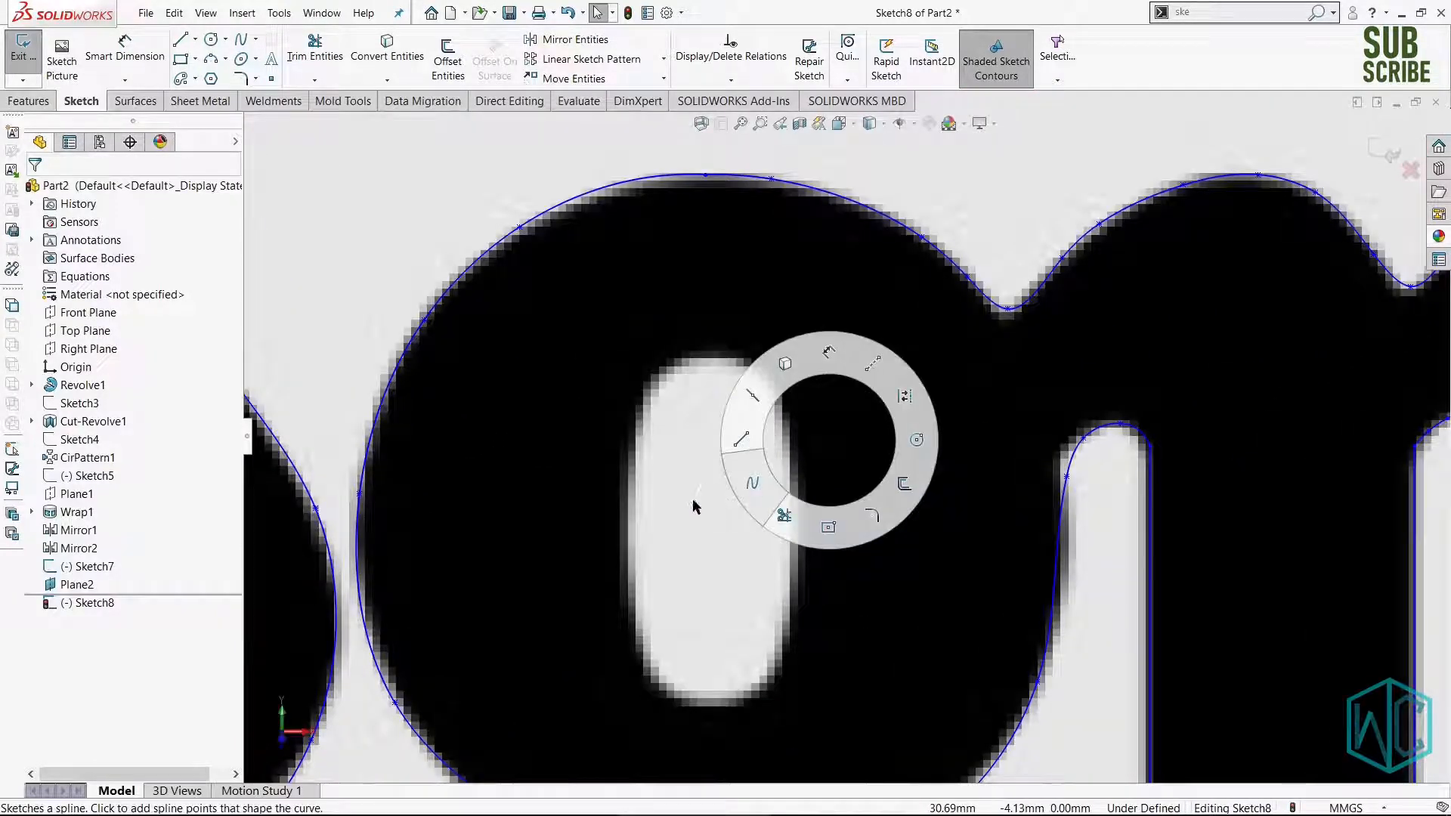
left_click(635, 453)
left_click(633, 515)
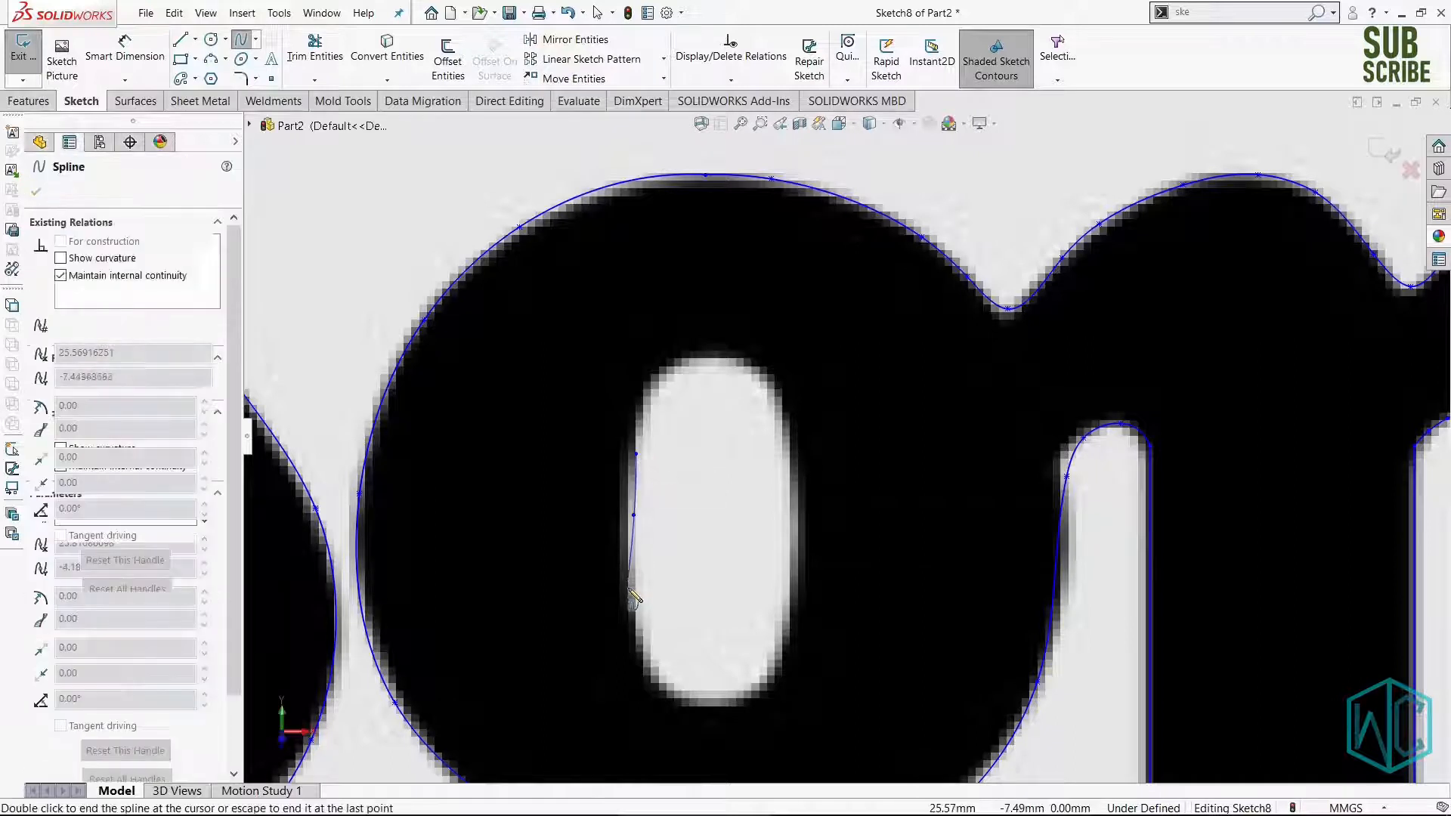
left_click(629, 577)
left_click(668, 690)
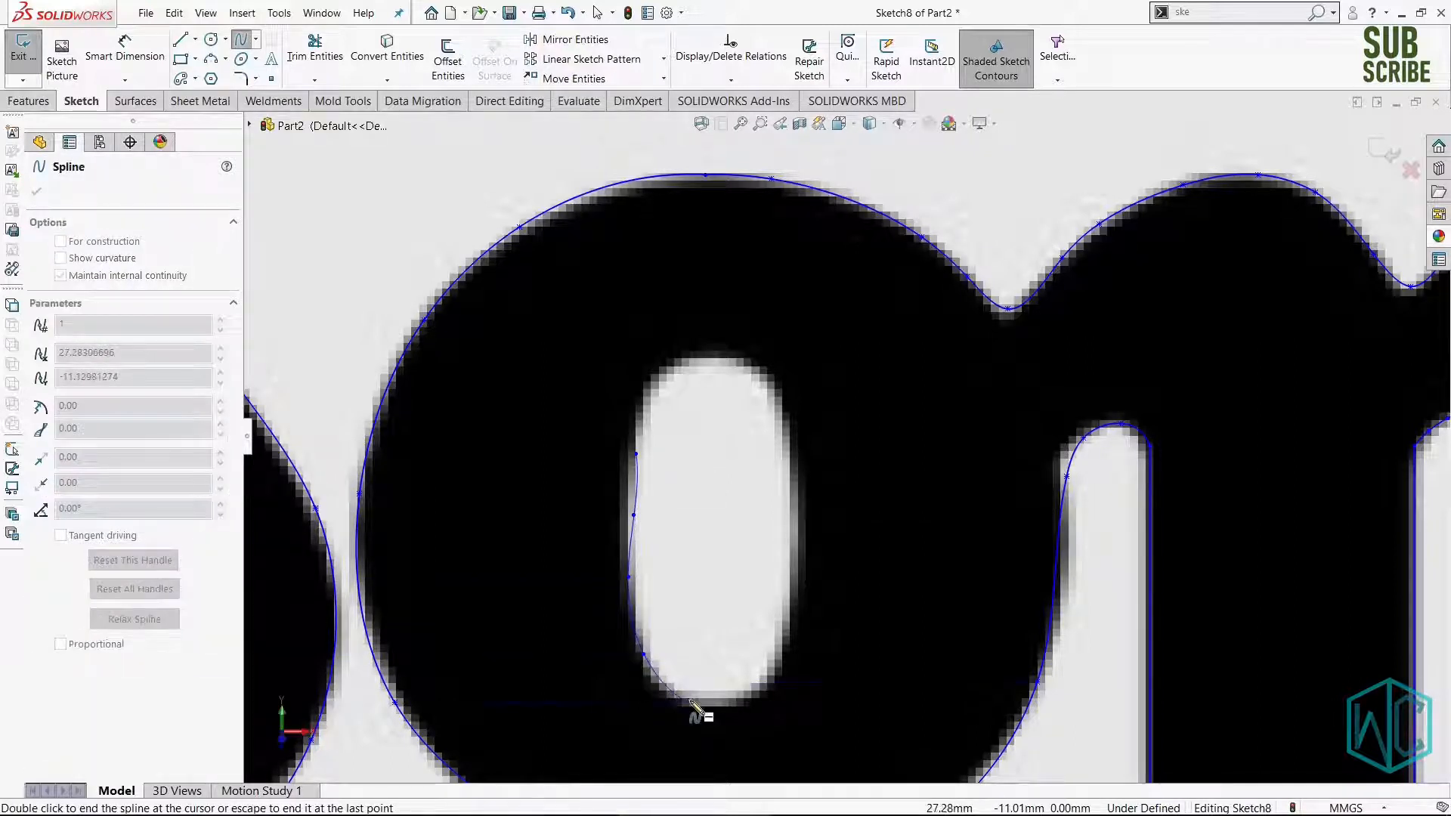
left_click(711, 704)
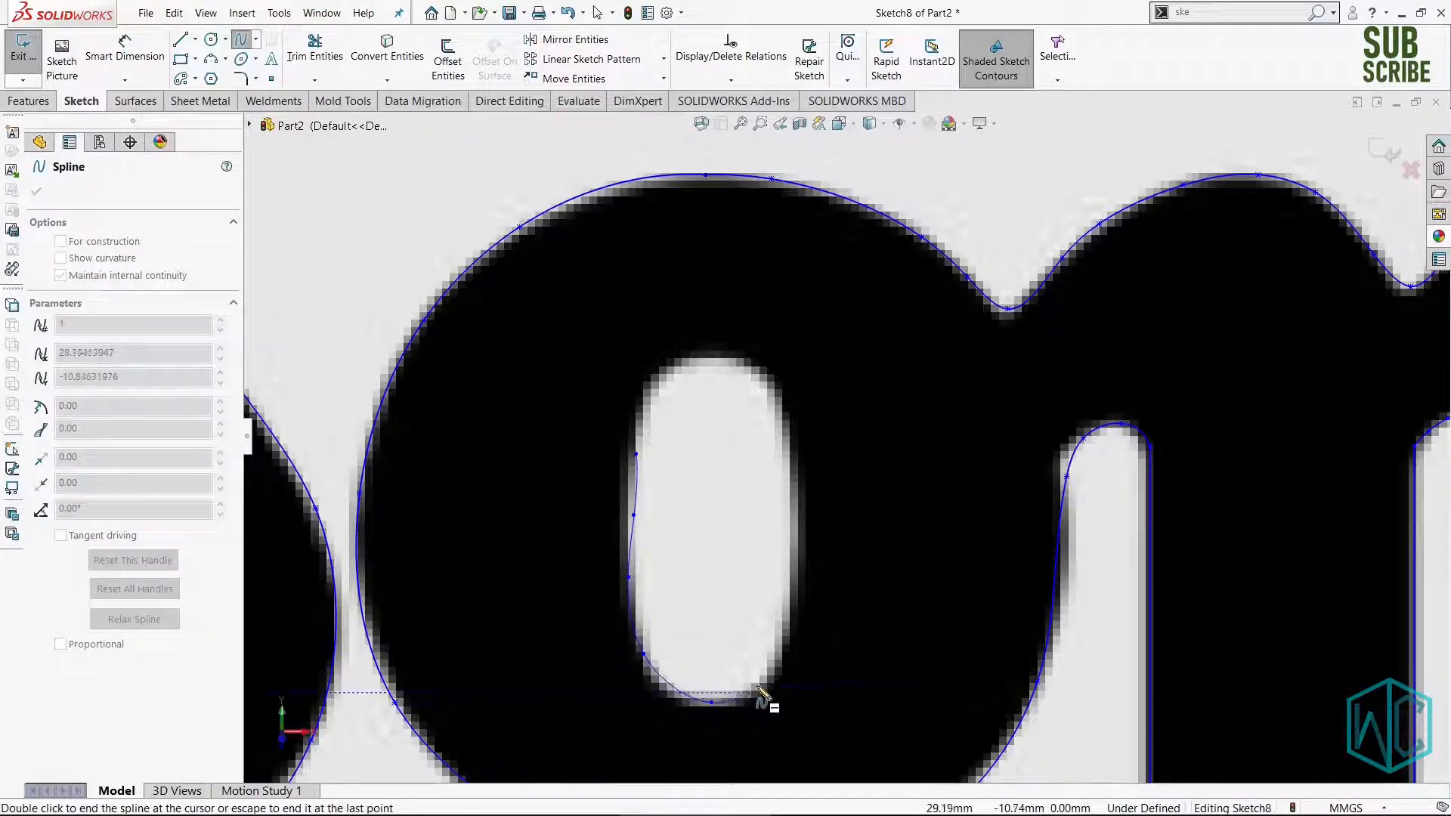
left_click(787, 621)
left_click(793, 521)
left_click(789, 431)
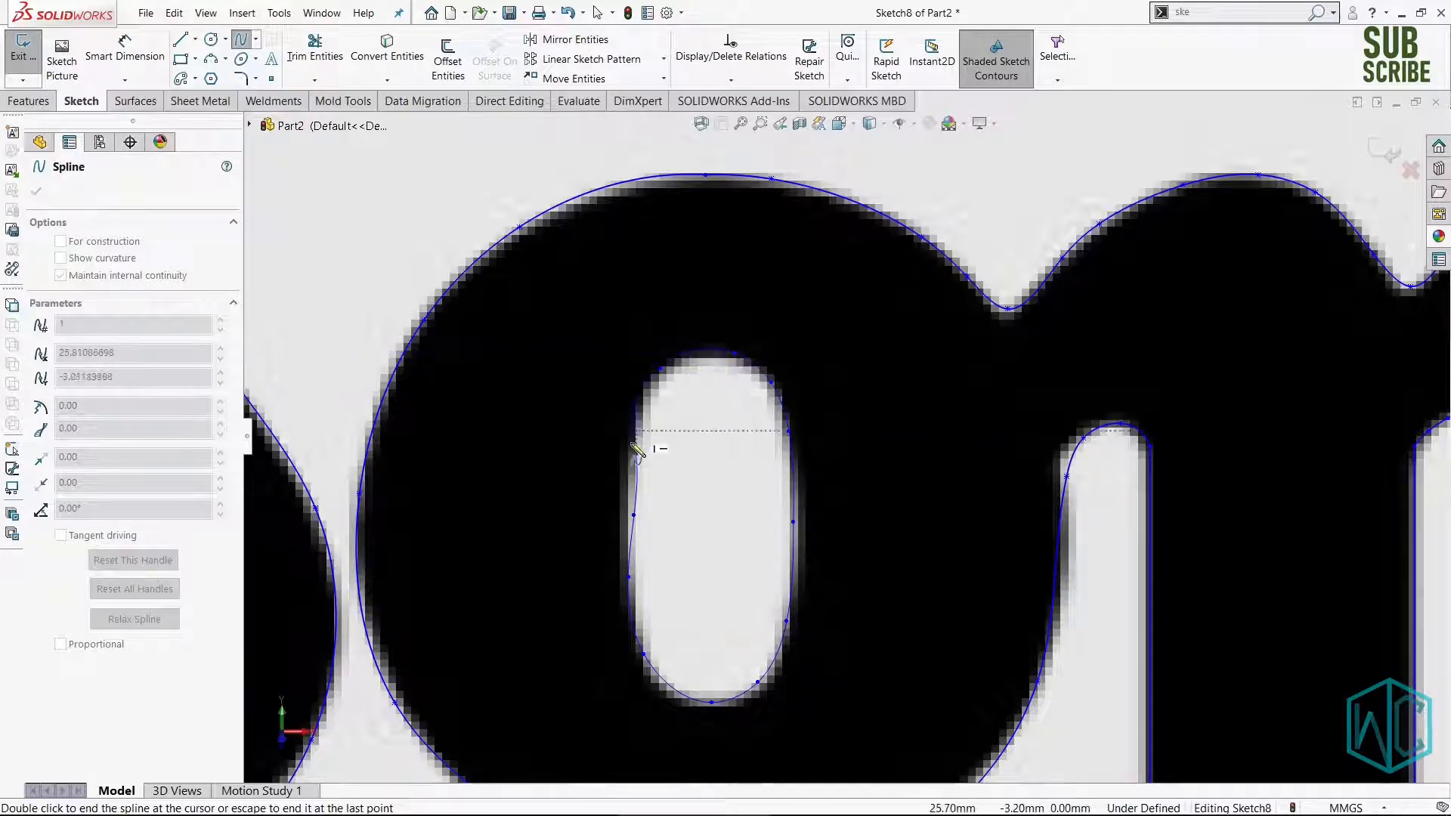
left_click(635, 454)
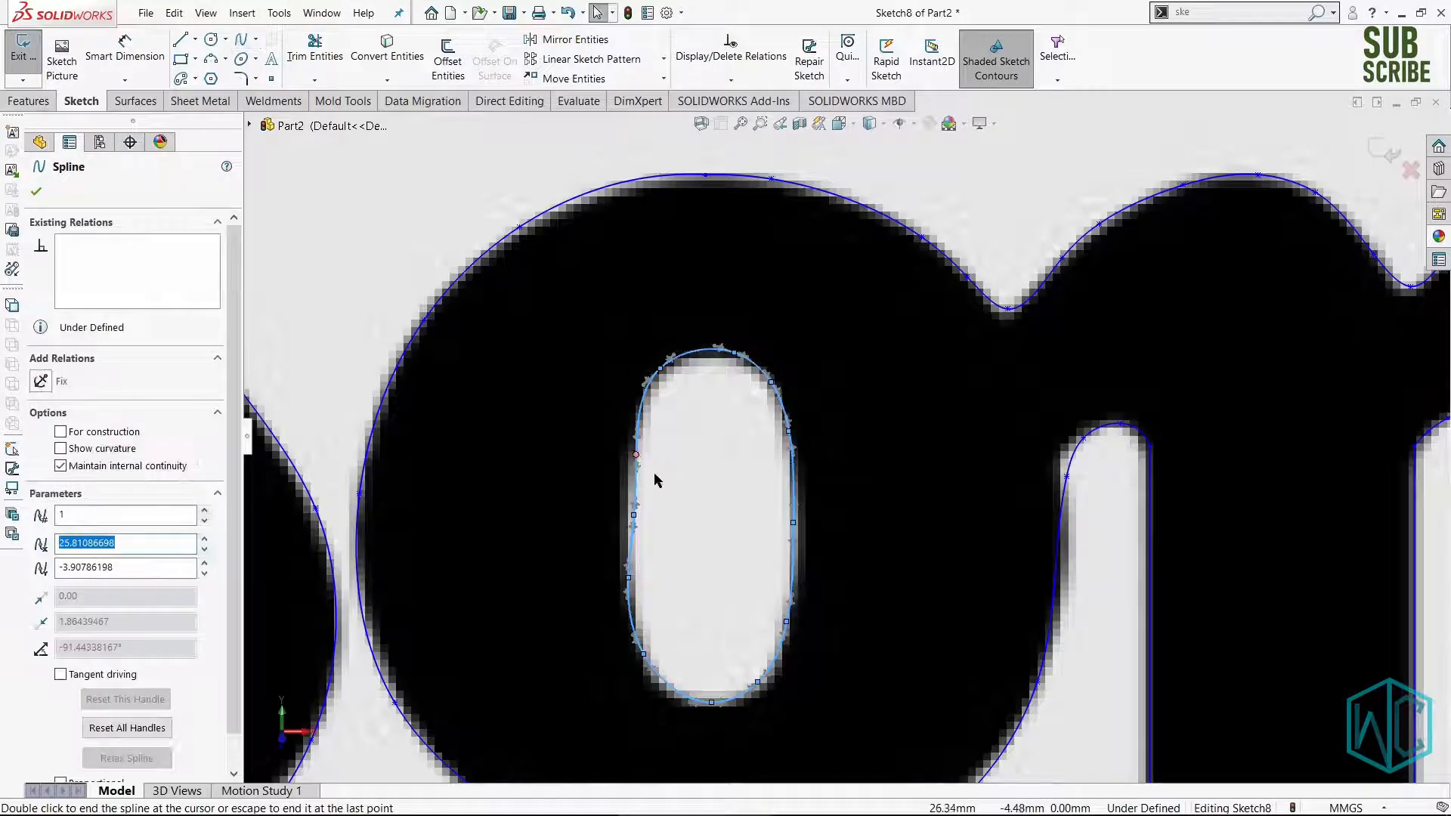
Reposition the two upper spline points on the left side of the o's opening to follow the picture's edge smoothly.
scroll(655, 481, "down", 4)
left_click(684, 535)
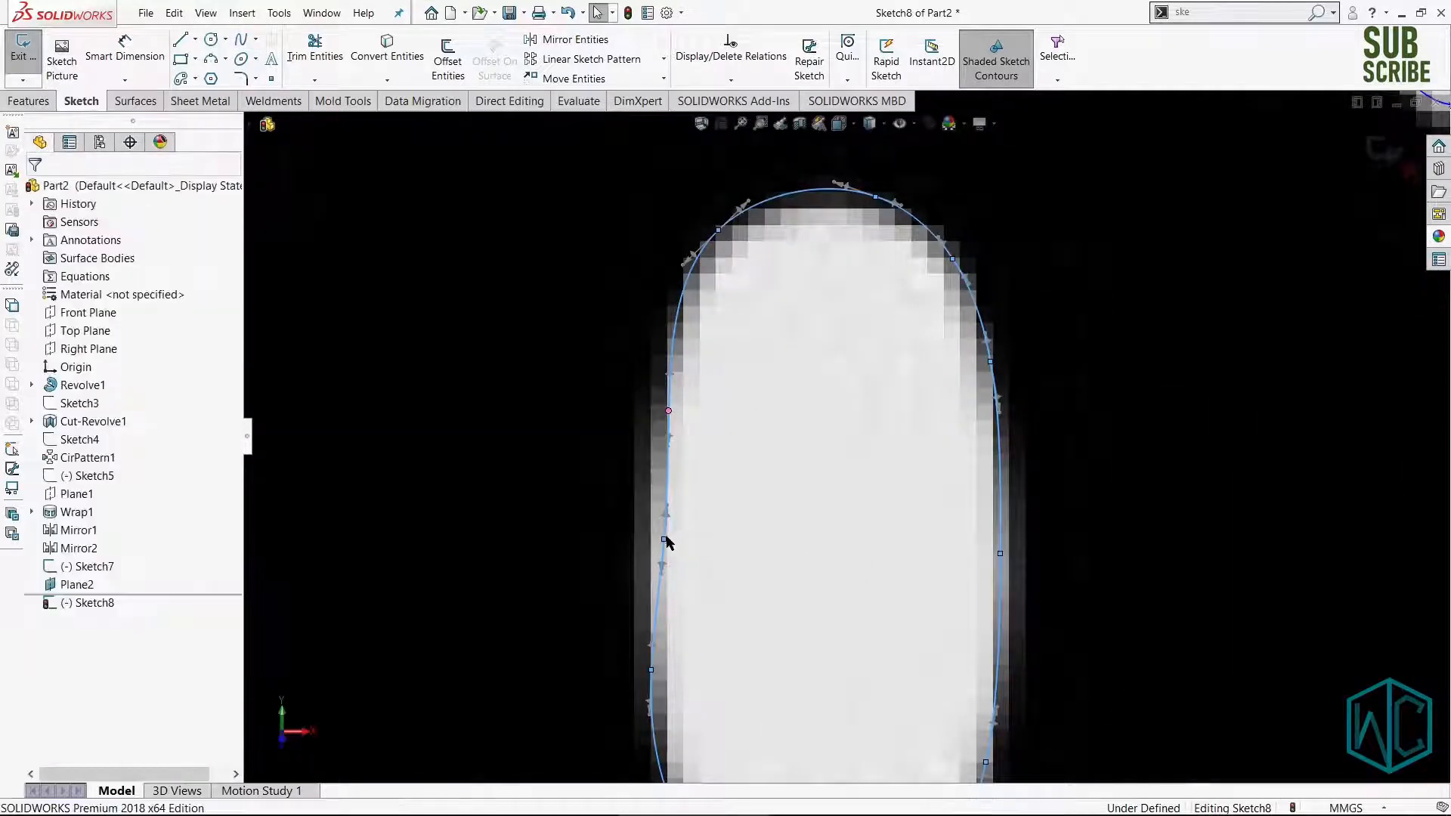
left_click(665, 535)
left_click_drag(663, 541, 650, 523)
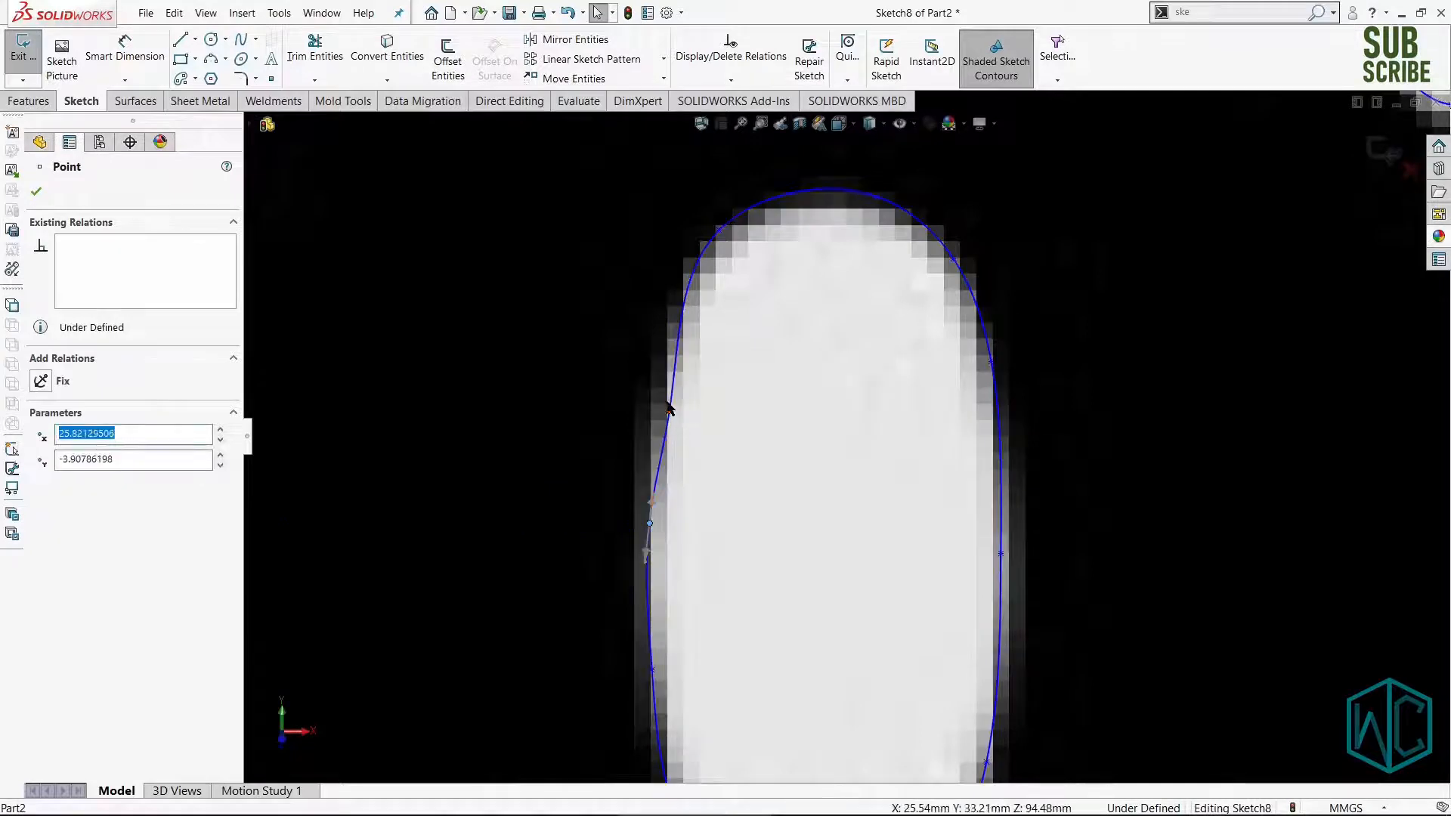
left_click_drag(663, 401, 661, 387)
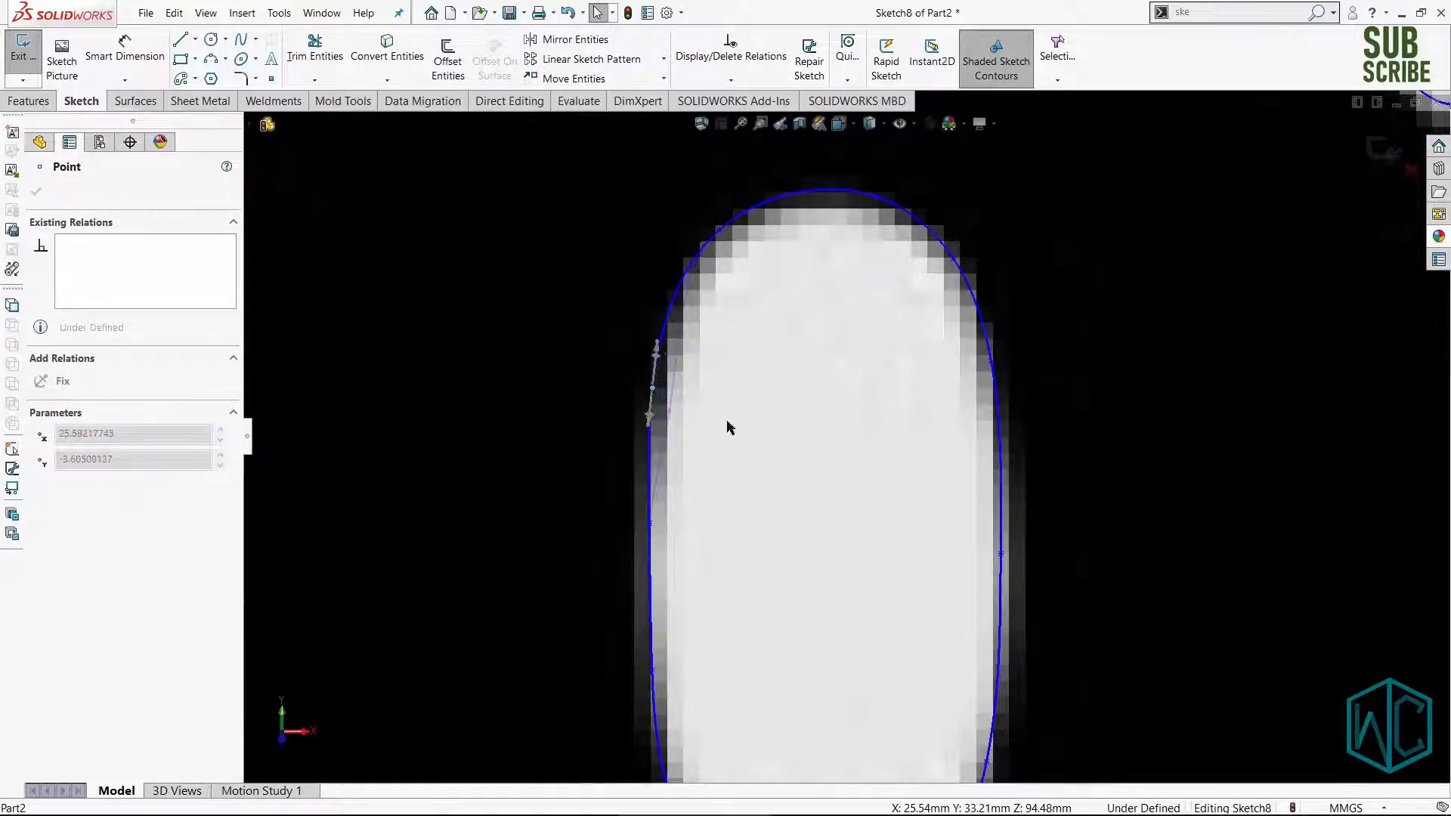
Check the complete Wilson outline against the picture and exit the sketch.
scroll(790, 503, "up", 5)
scroll(795, 512, "up", 5)
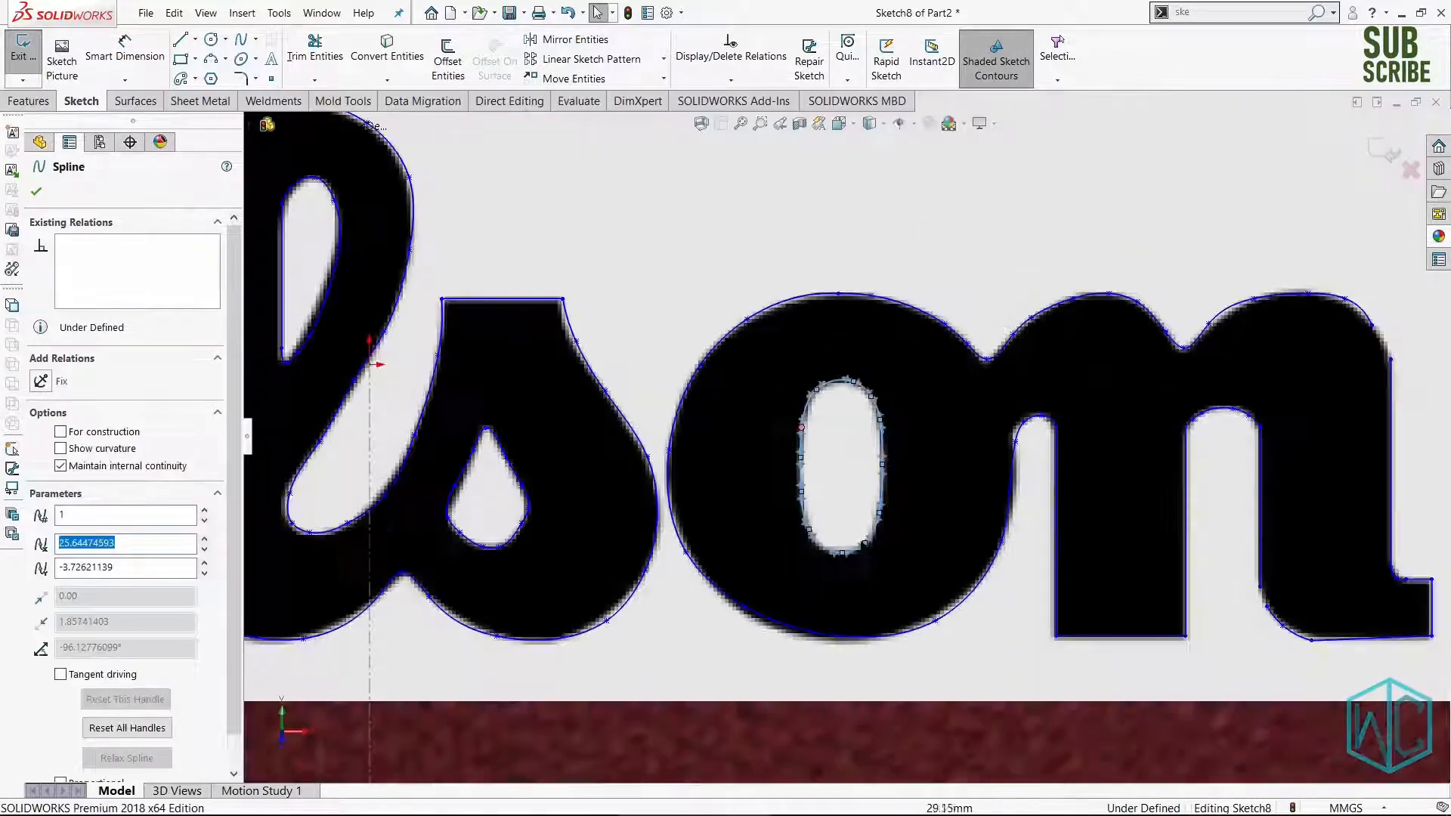
scroll(720, 491, "up", 4)
scroll(597, 484, "down", 6)
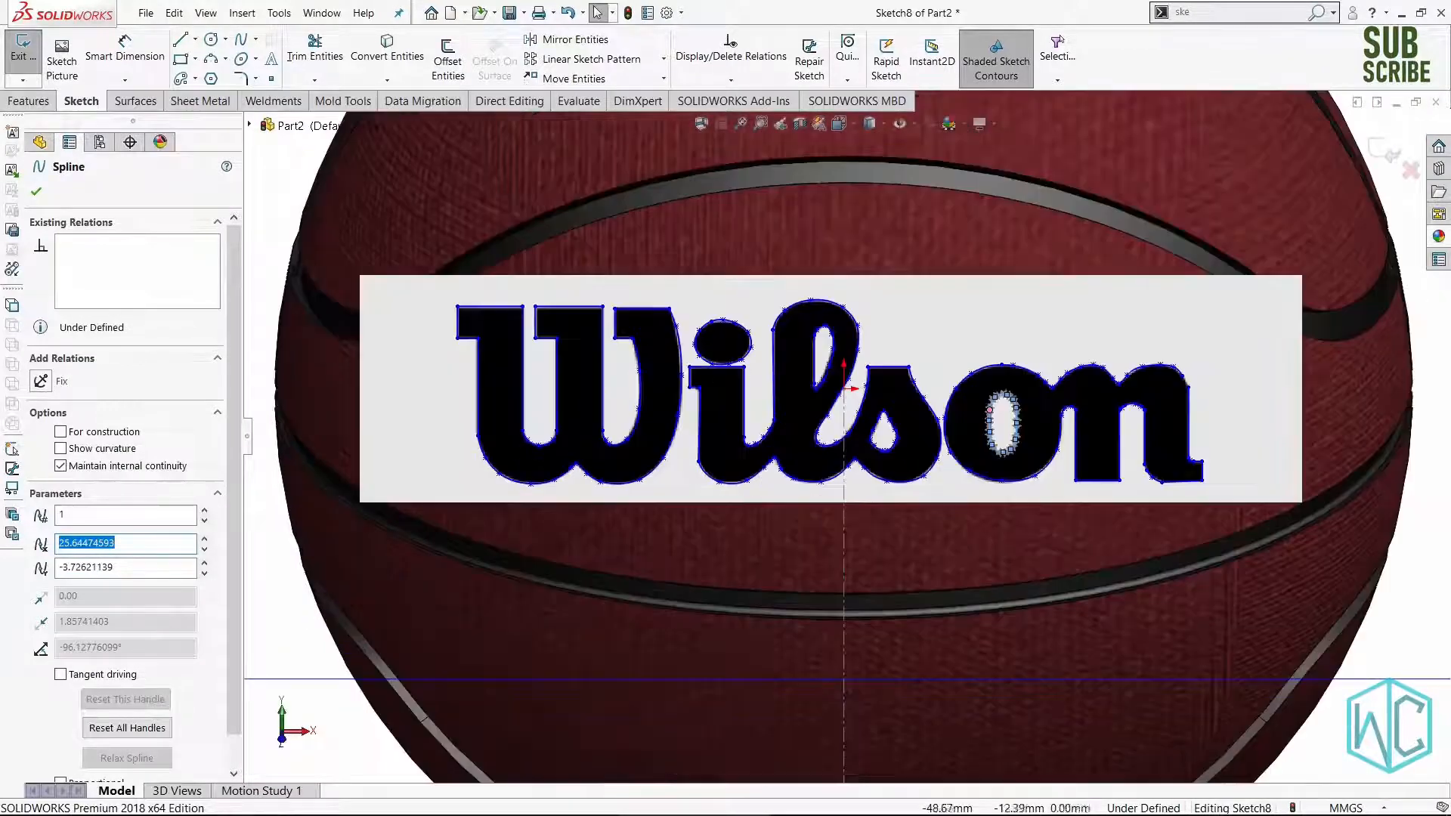
scroll(845, 437, "up", 5)
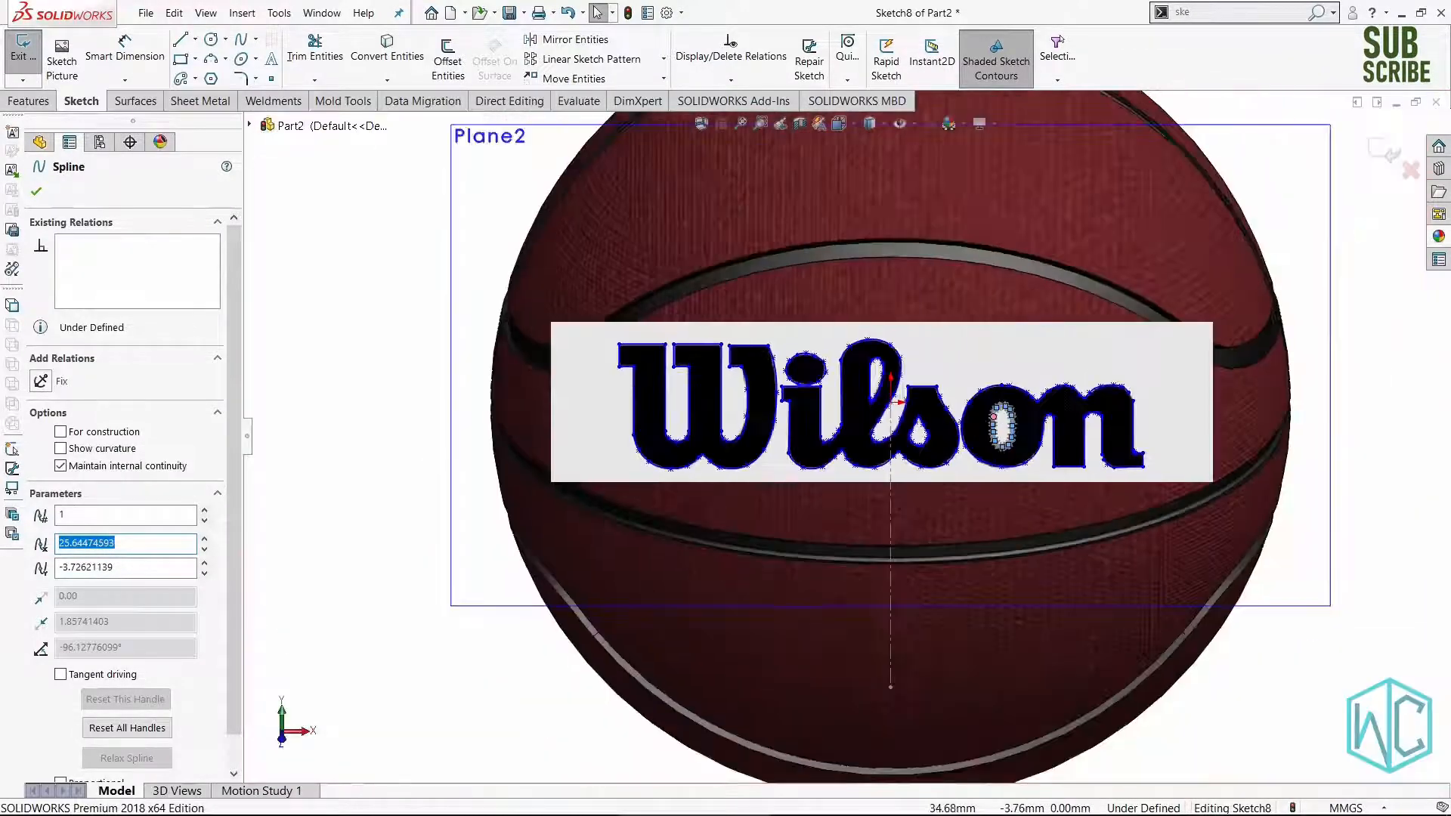
scroll(1233, 303, "down", 3)
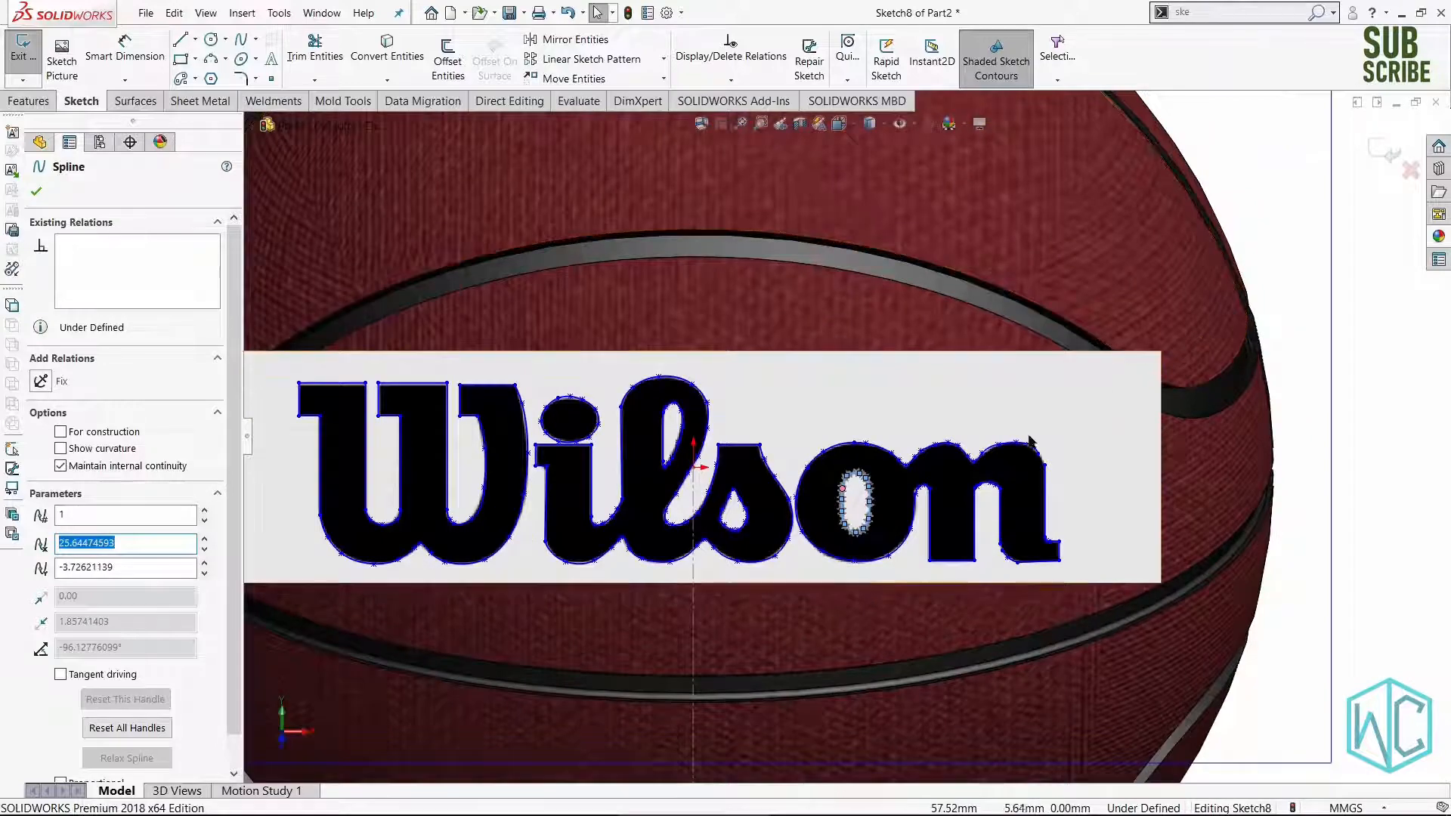
left_click(1383, 153)
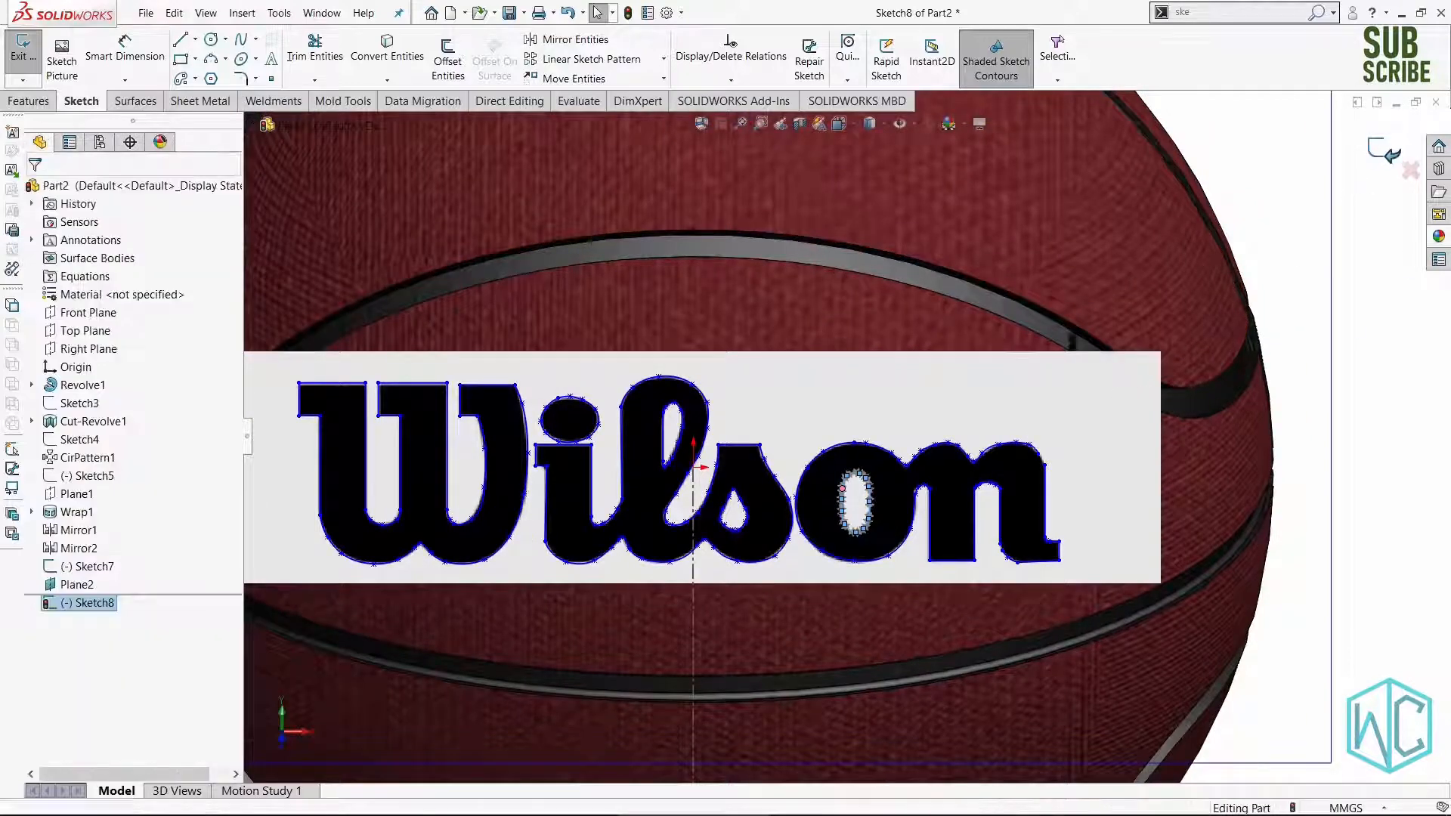
scroll(928, 401, "up", 3)
scroll(803, 491, "down", 5)
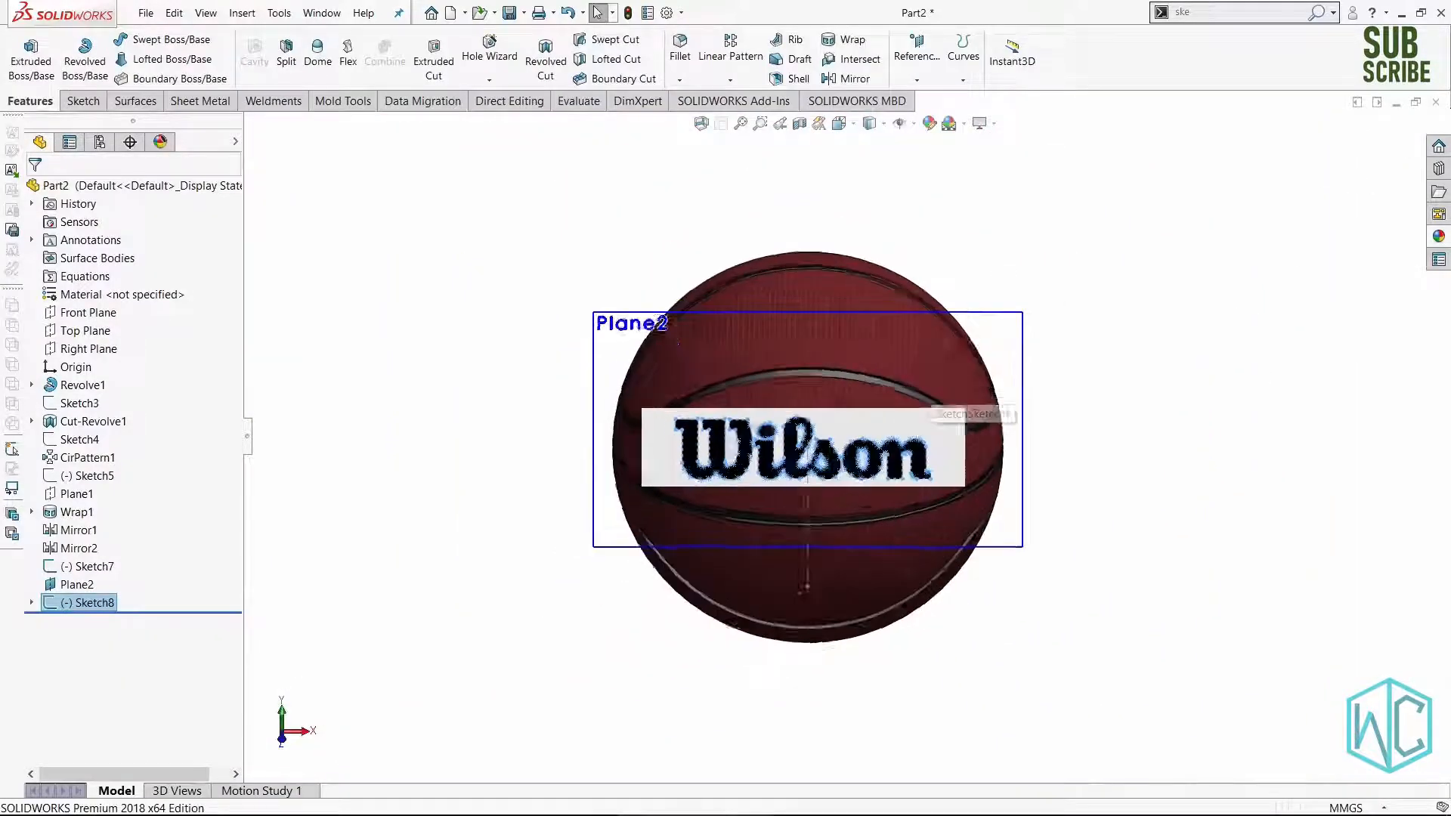
Start a boss extrude of the Wilson sketch, with the ball face behind the logo as its starting surface.
mouse_move(803, 495)
middle_mouse_down()
mouse_move(843, 446)
mouse_move(908, 257)
mouse_move(884, 315)
mouse_move(919, 586)
mouse_move(935, 450)
mouse_move(847, 457)
middle_mouse_up()
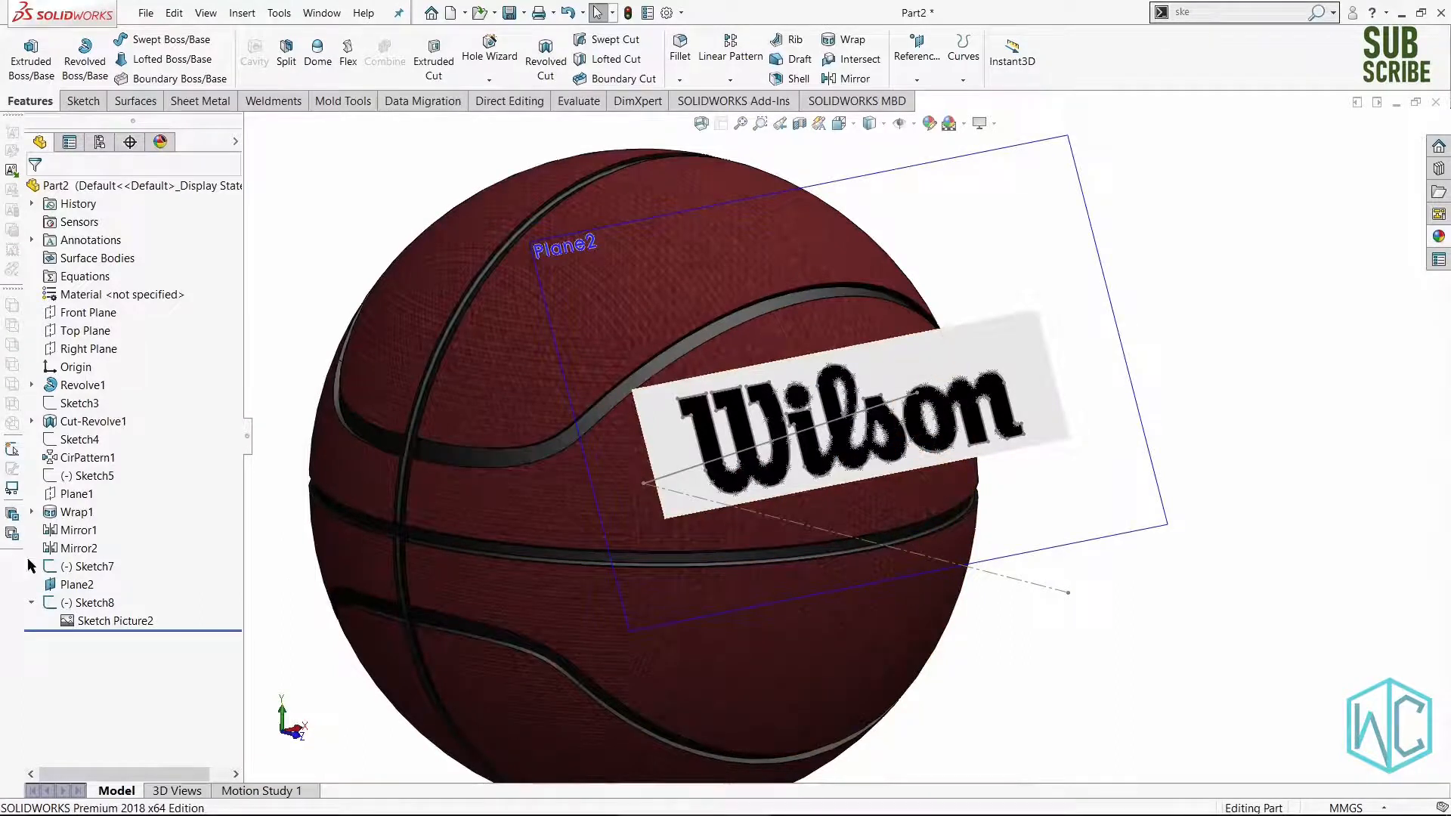
left_click(84, 603)
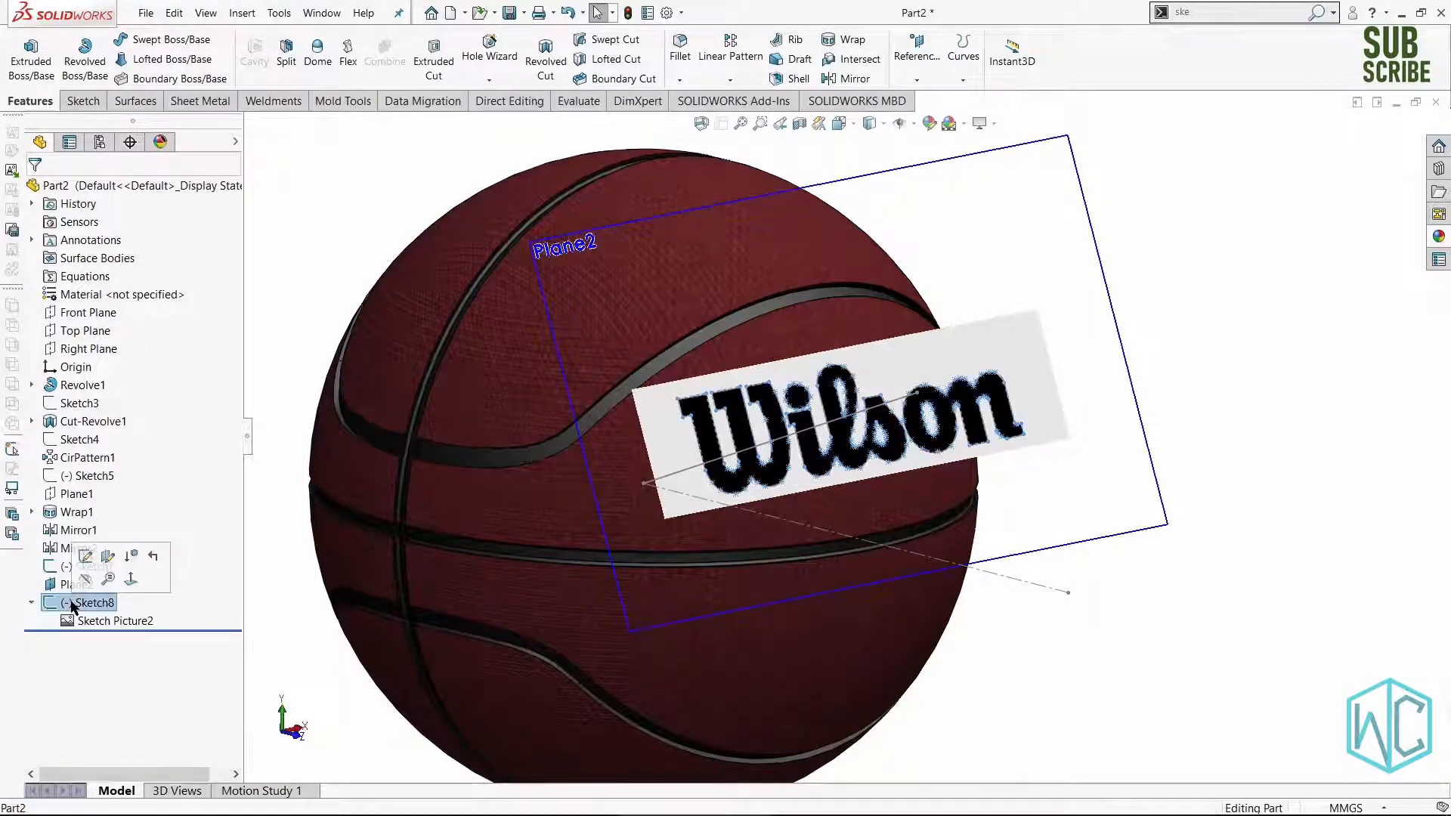
left_click(36, 77)
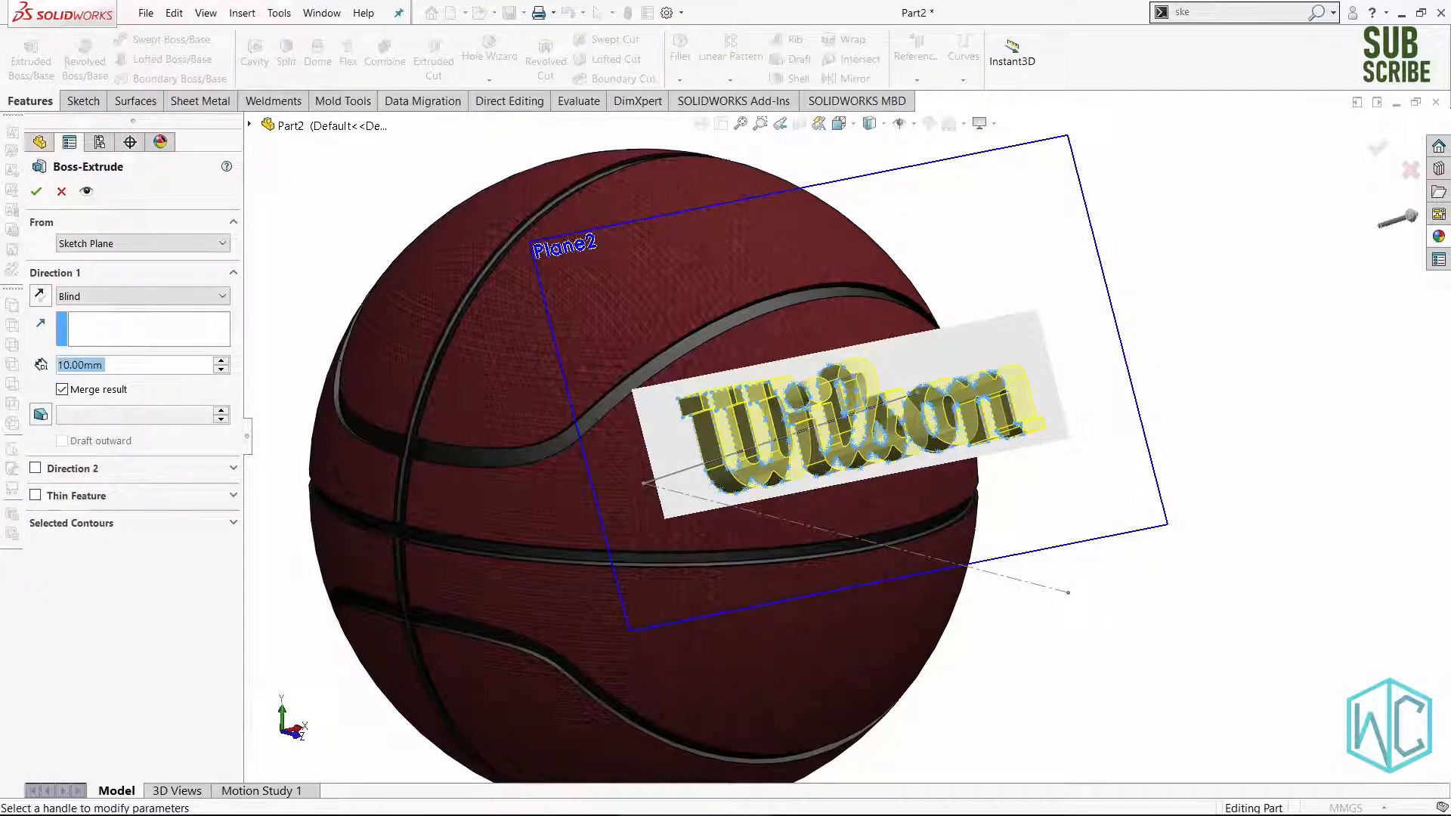
scroll(786, 539, "up", 2)
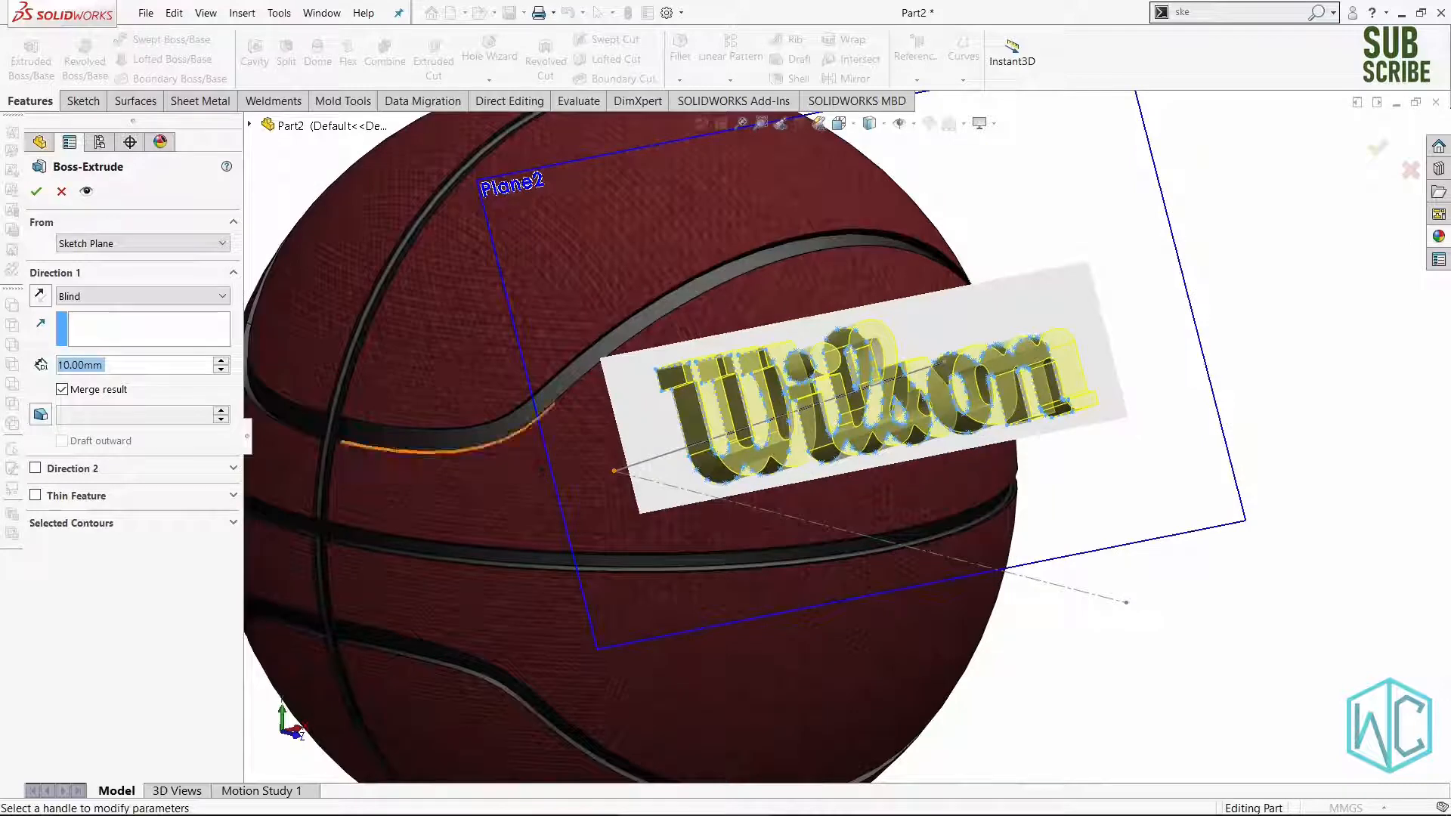
left_click(141, 243)
left_click(121, 272)
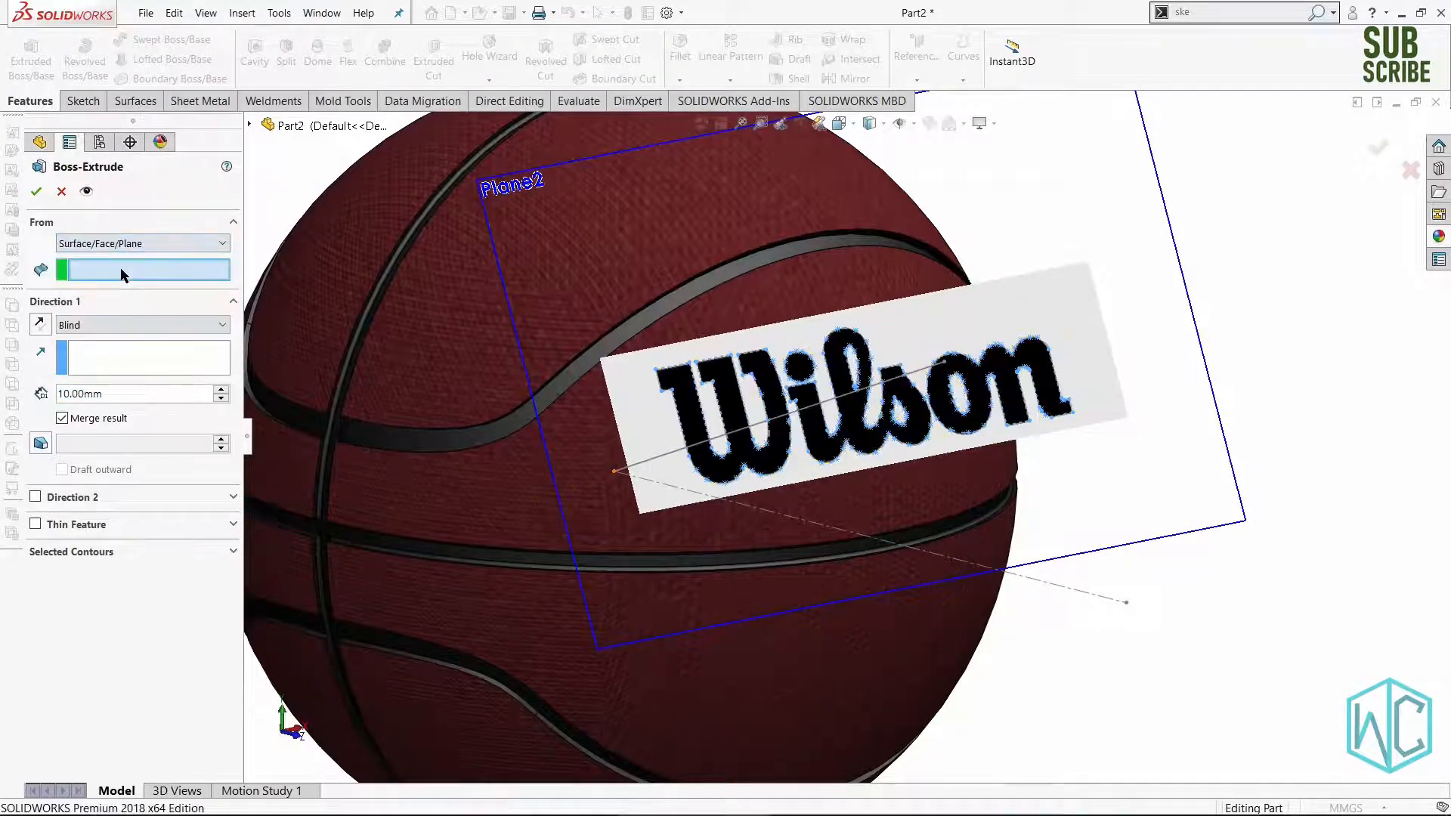
left_click(496, 488)
scroll(715, 480, "down", 1)
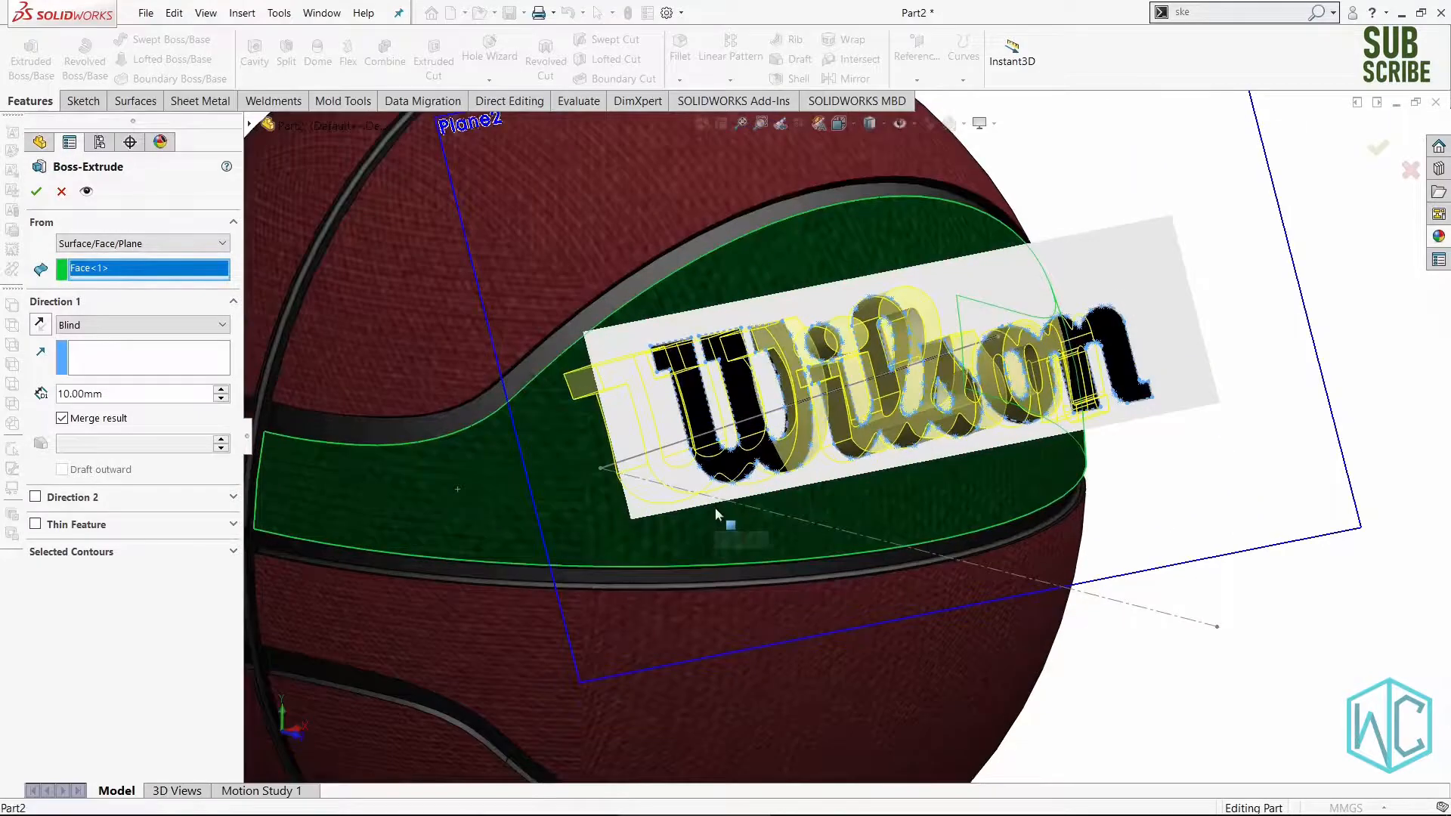
Set the Wilson extrusion to a blind depth of 1 mm without merging it into the ball, and create it.
middle_click_drag(714, 507, 587, 444)
left_click_drag(124, 397, 59, 414)
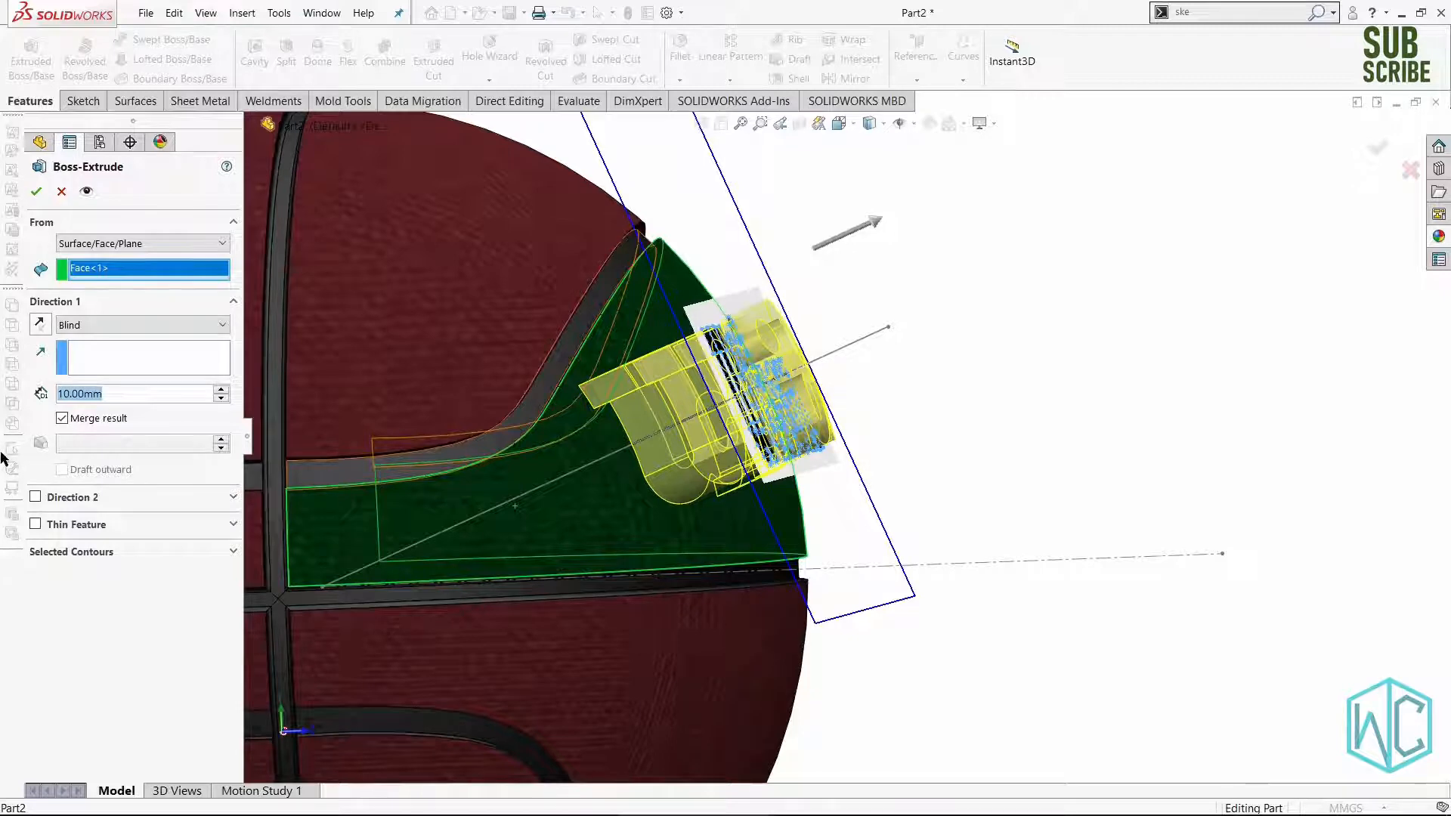
type("1")
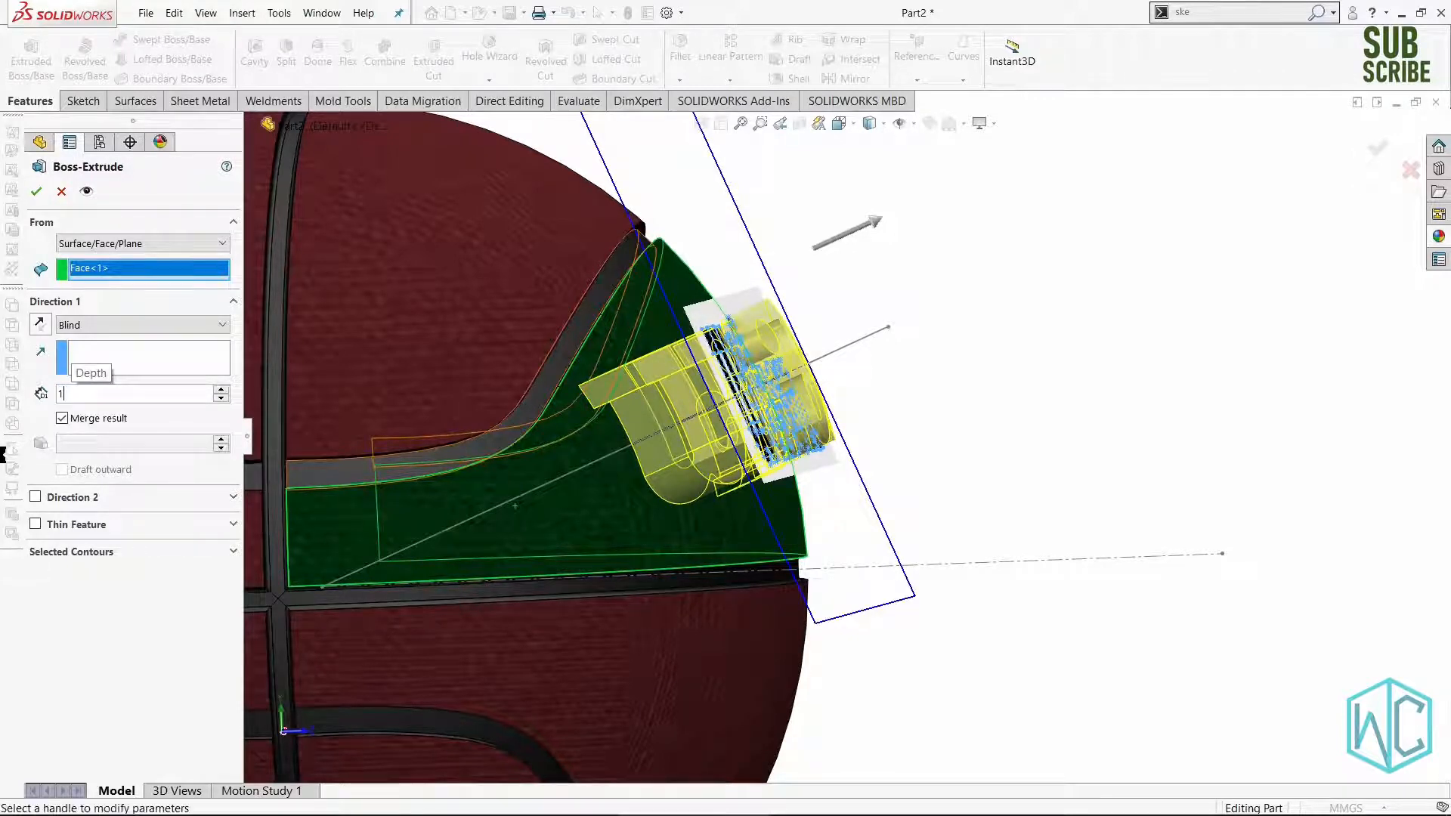
key("Return")
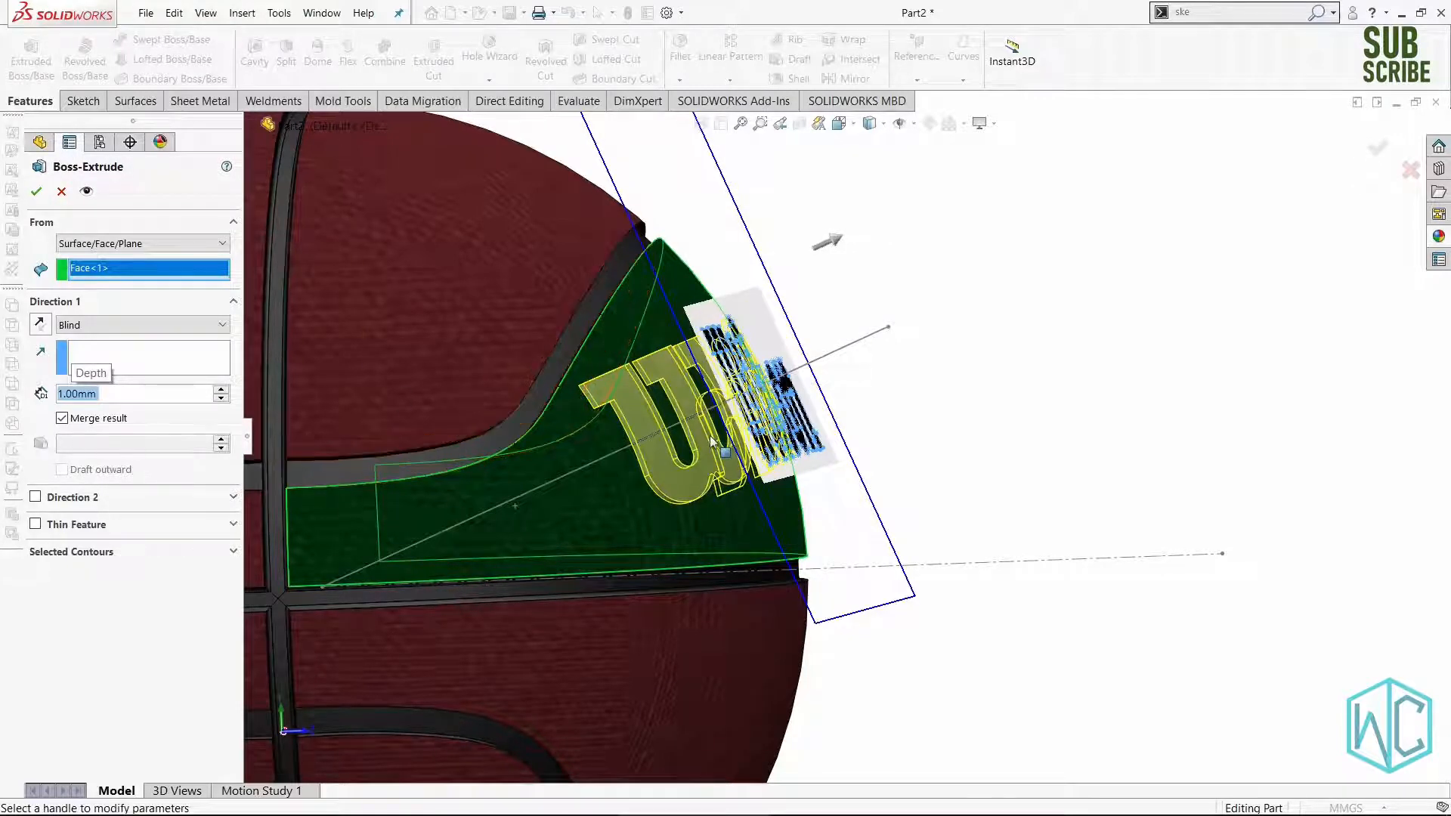
left_click(64, 420)
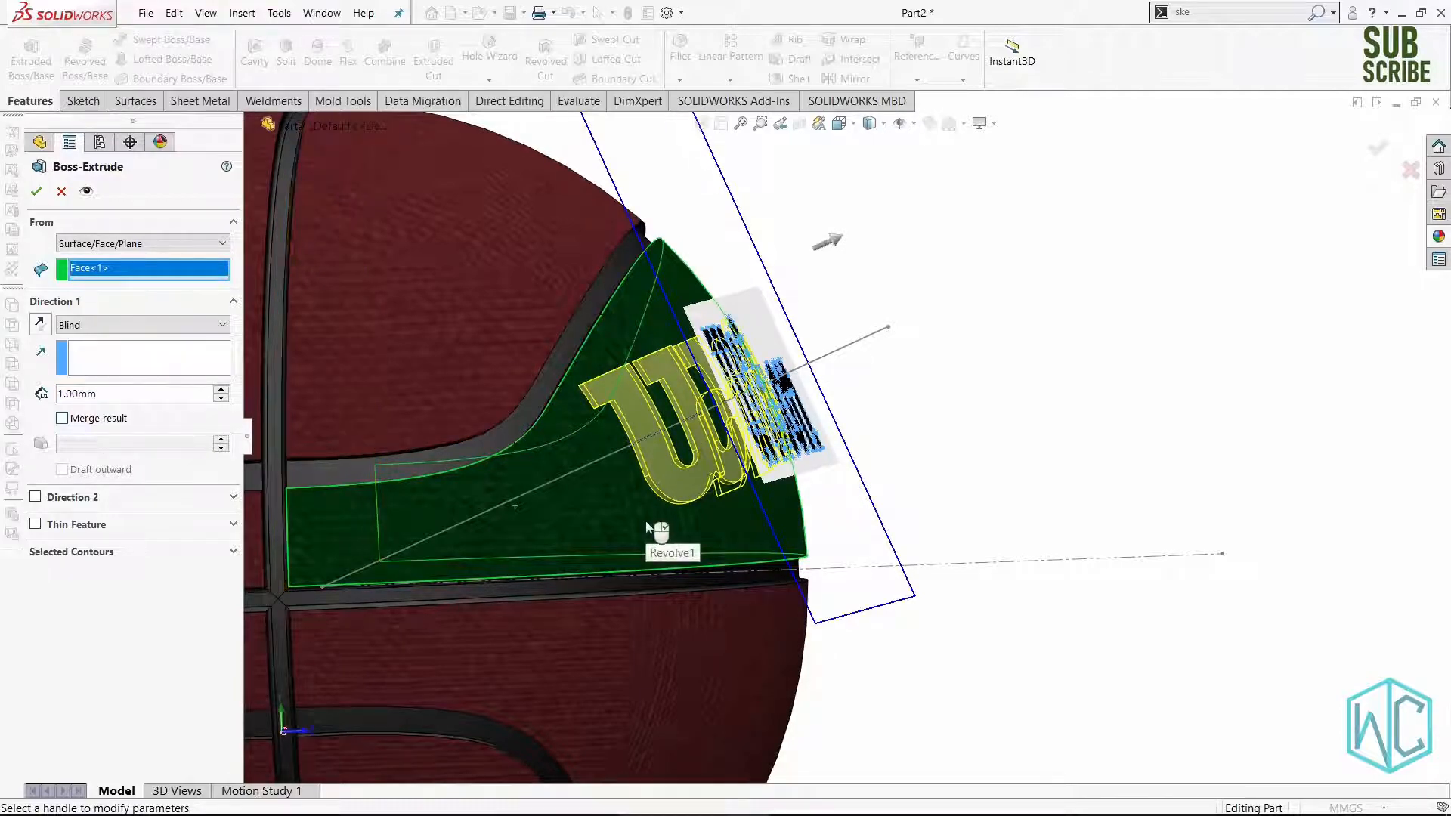
middle_click_drag(646, 523, 591, 492)
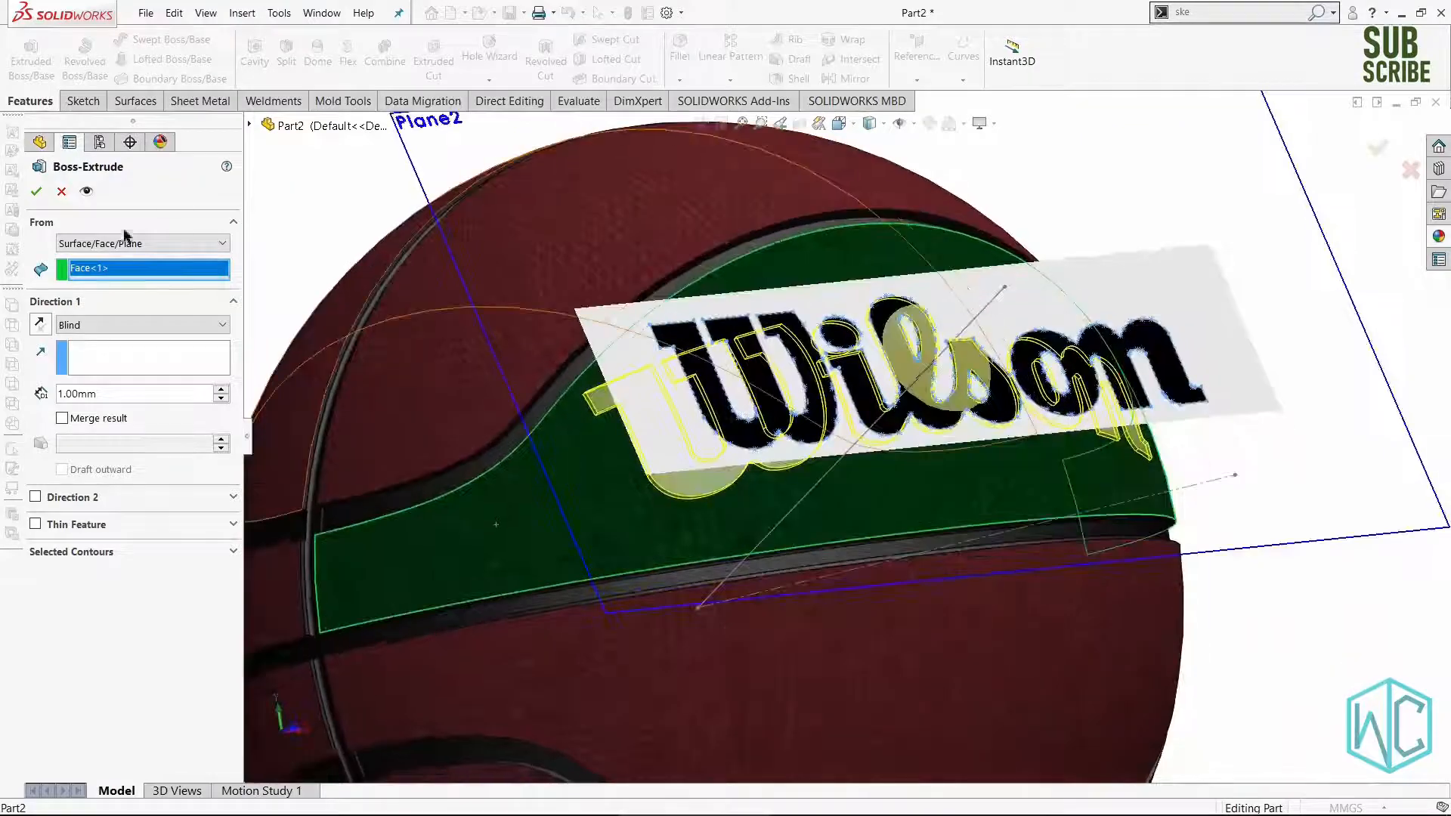
left_click(36, 192)
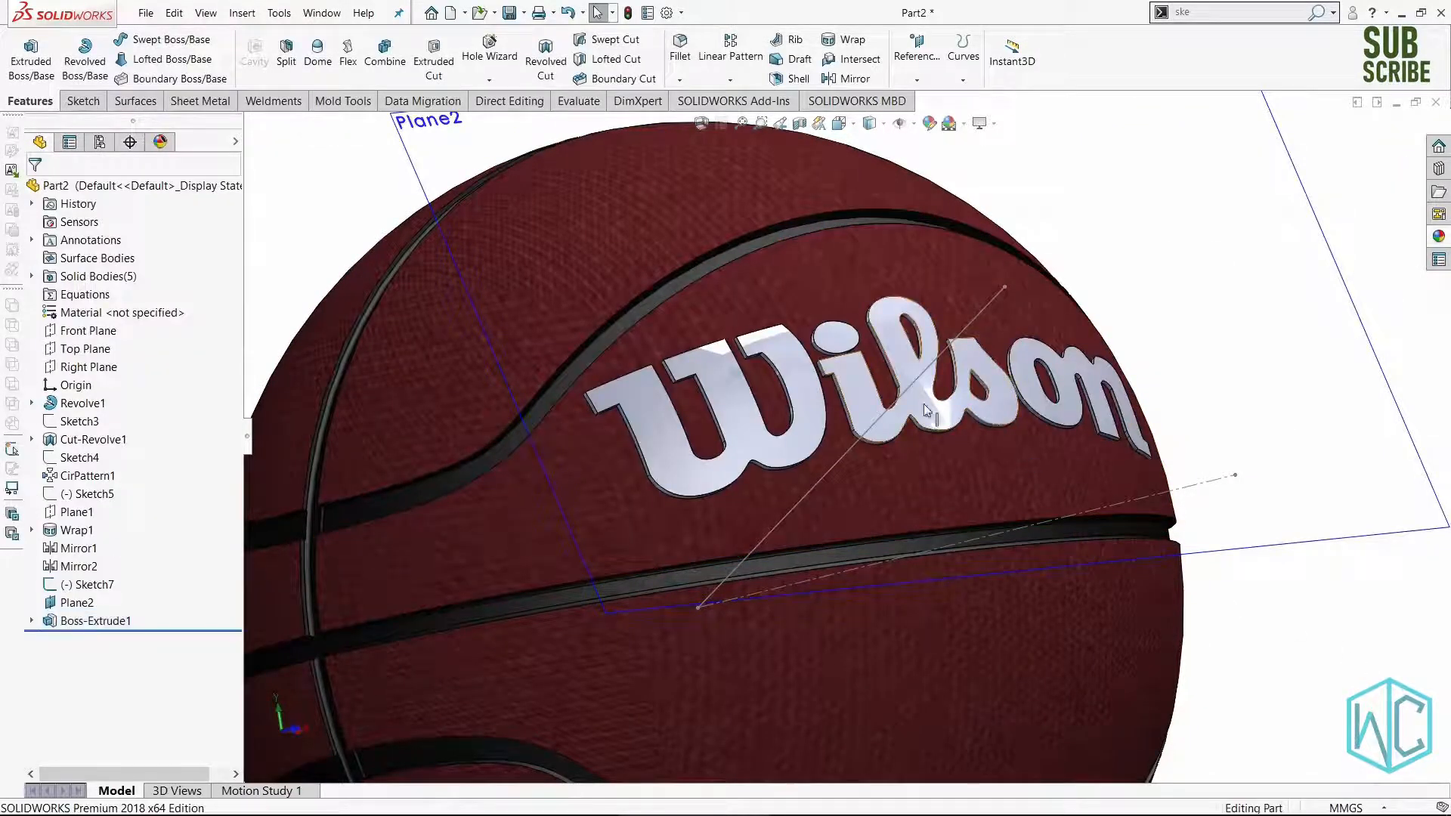
Inspect the raised Wilson lettering, delete its extrude feature while keeping the logo sketch, and leave the Format Painter.
scroll(923, 404, "down", 2)
scroll(869, 416, "up", 4)
scroll(807, 431, "down", 5)
middle_click_drag(807, 431, 841, 471)
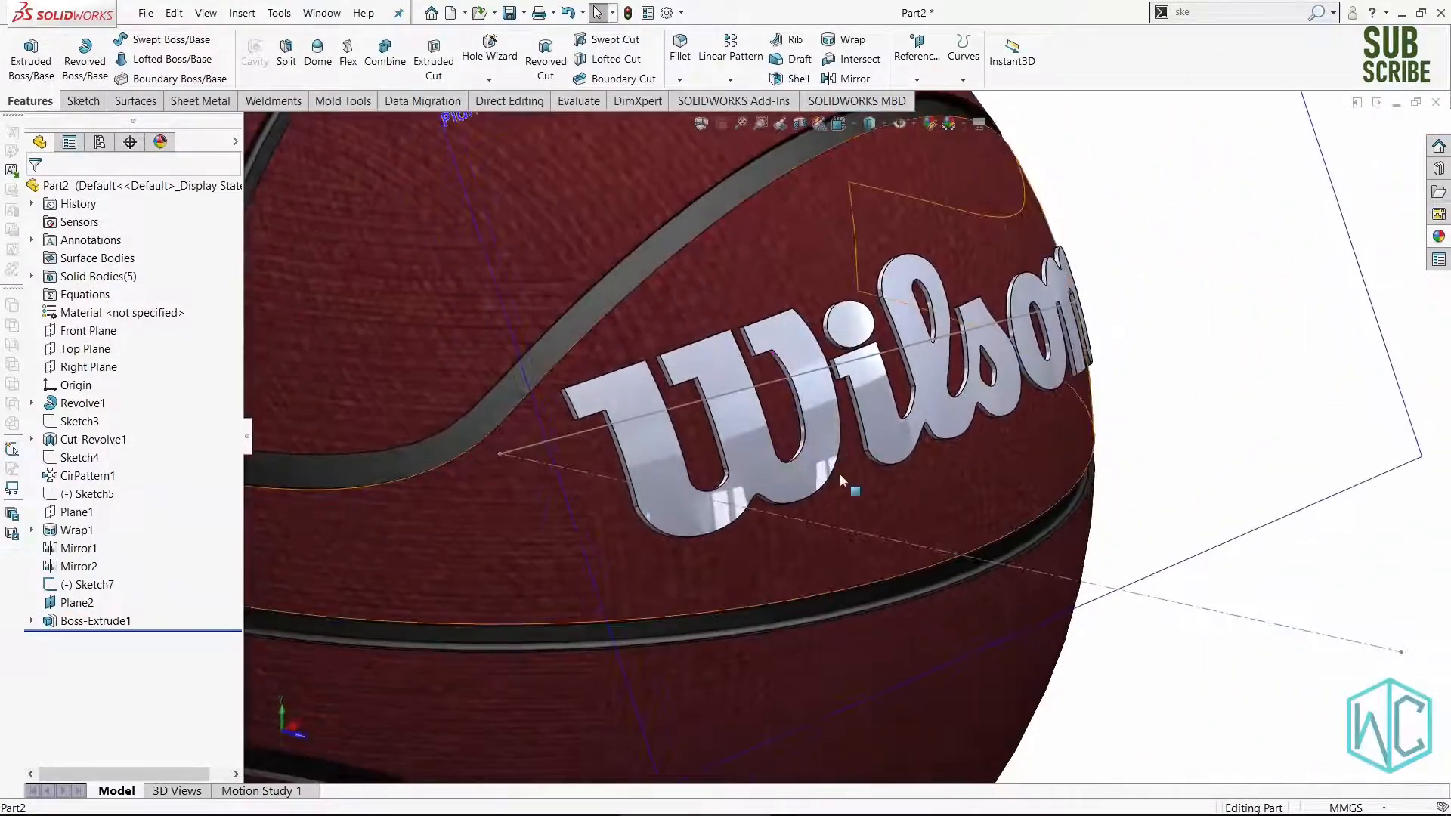
scroll(840, 473, "up", 4)
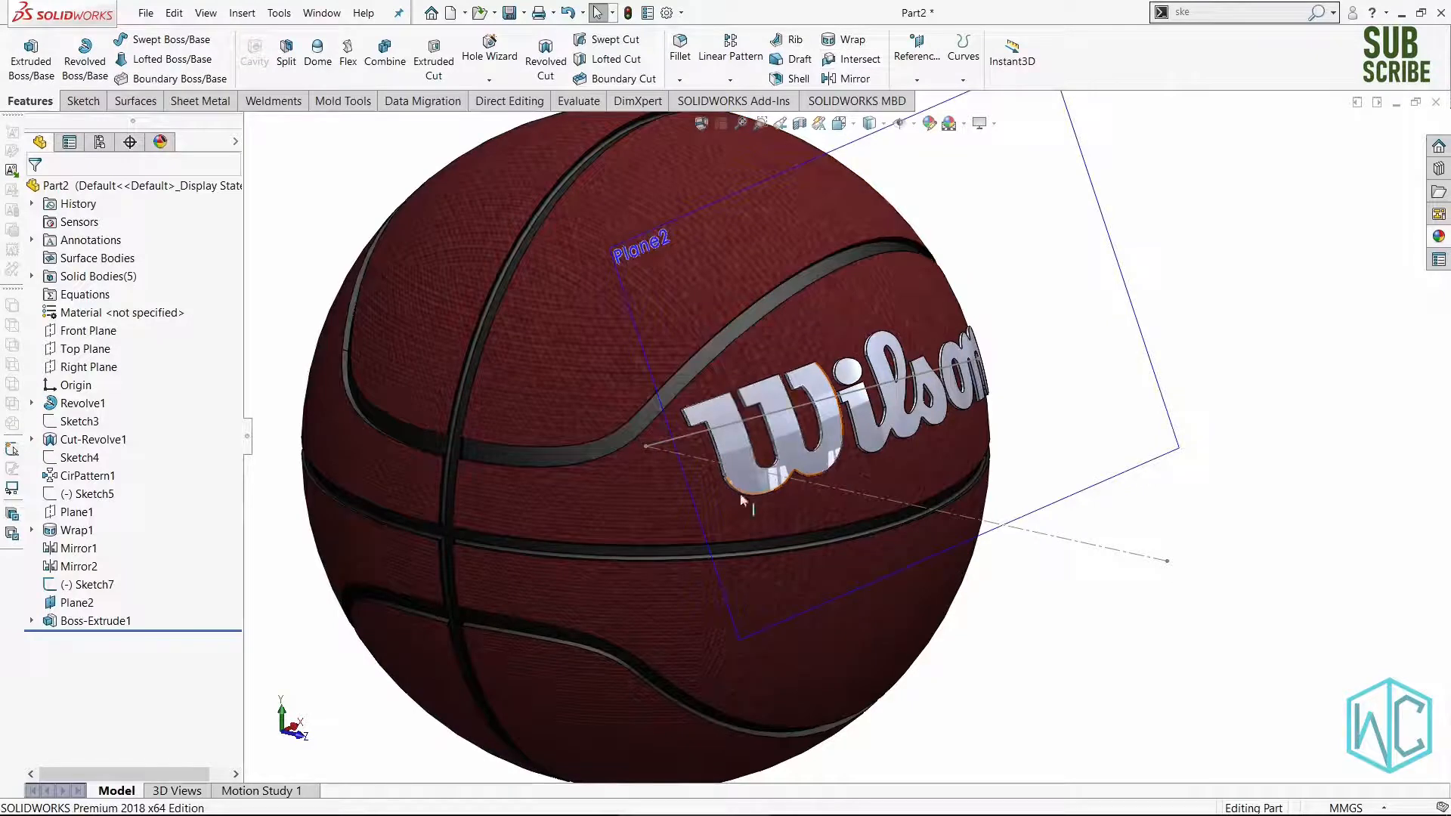
right_click(94, 627)
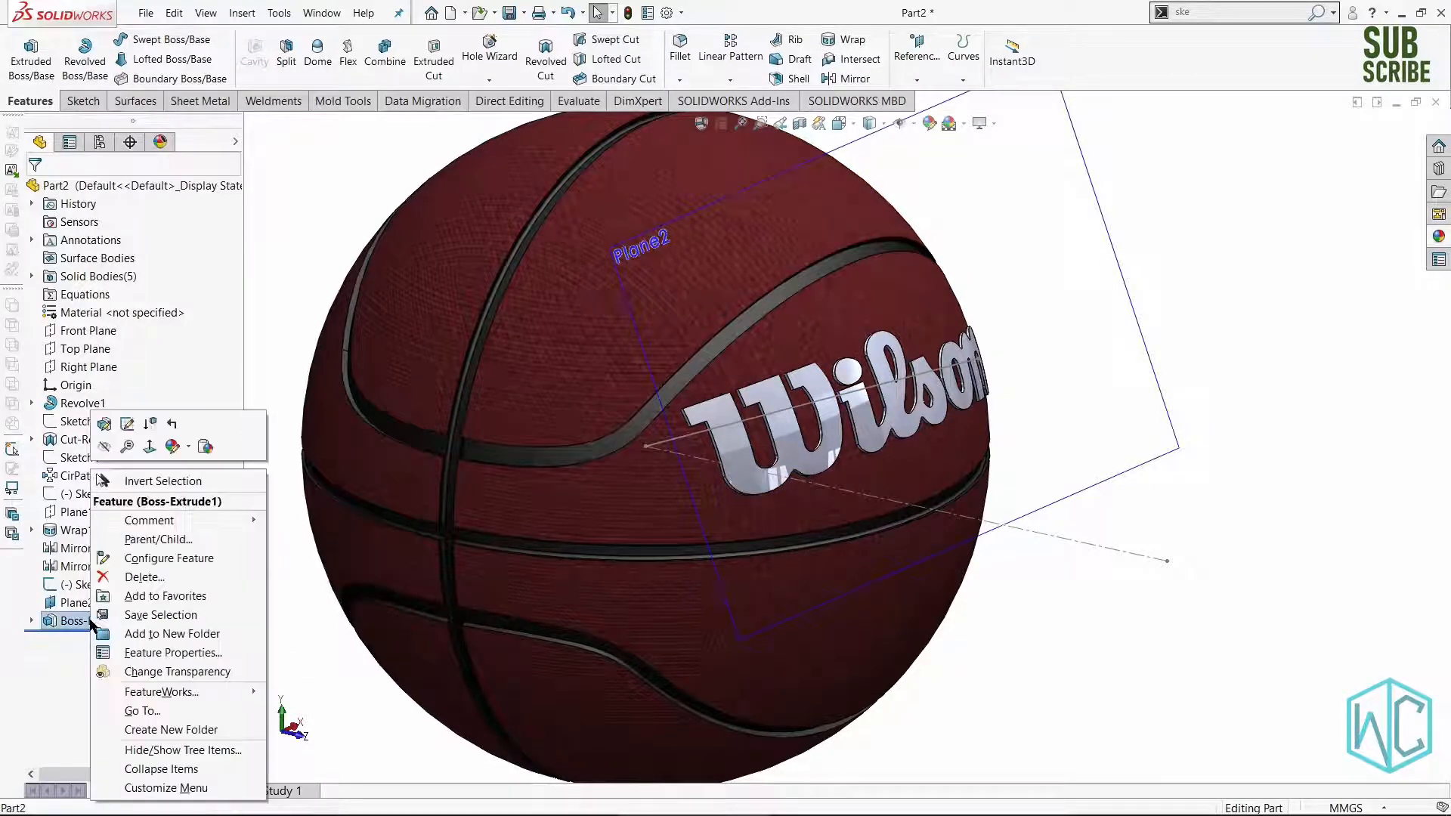
left_click(112, 581)
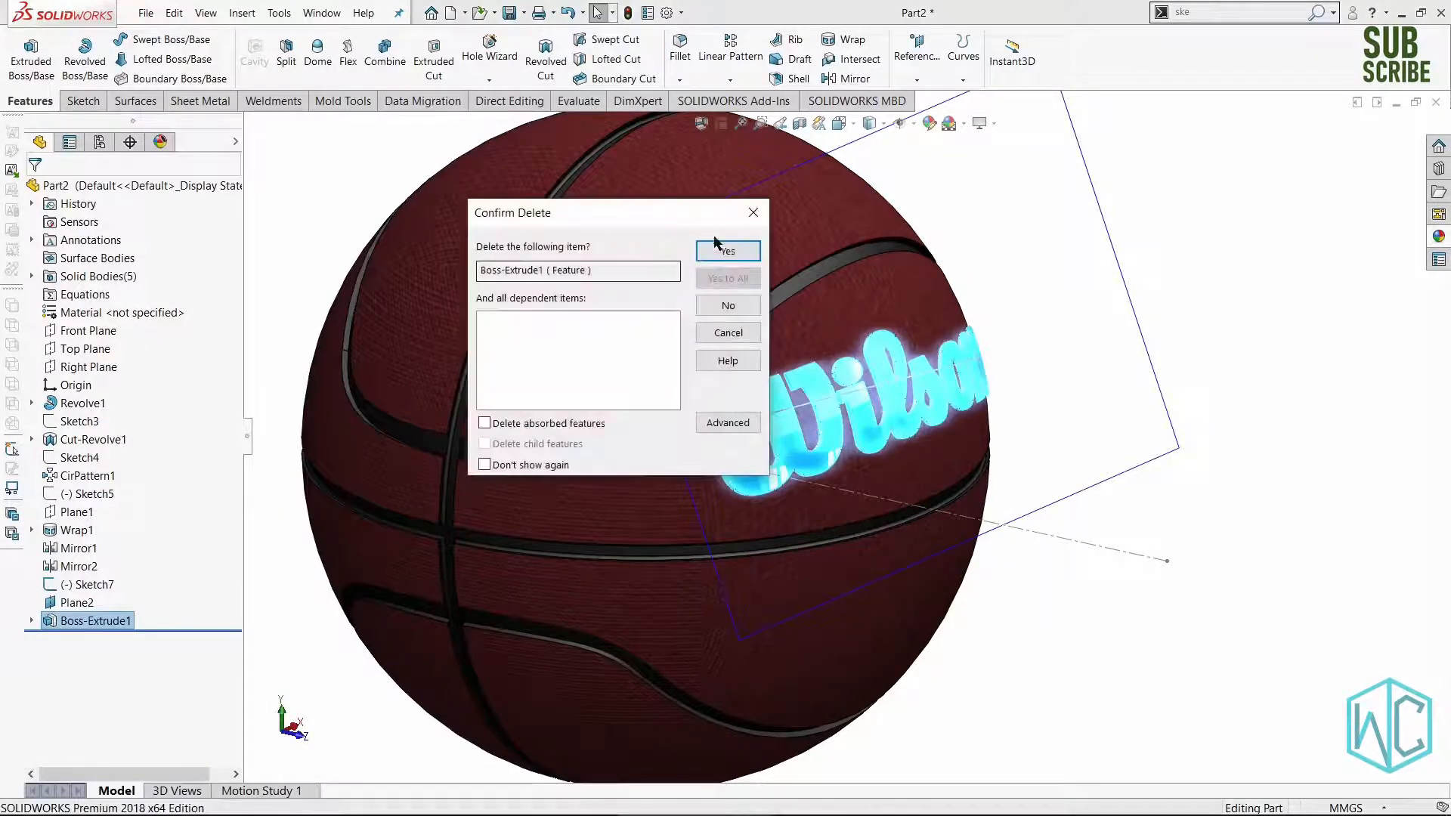
left_click(718, 256)
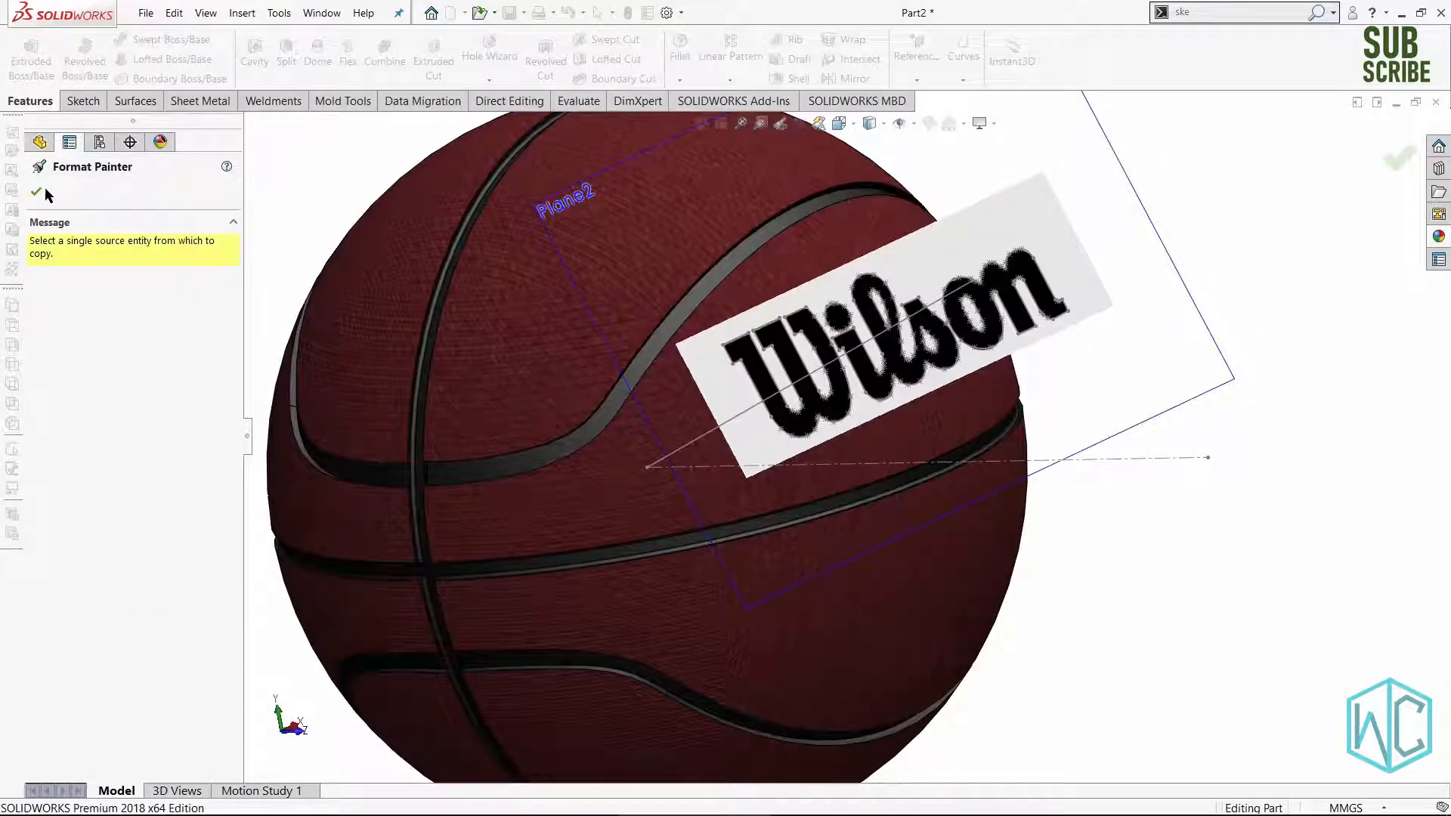
left_click(42, 191)
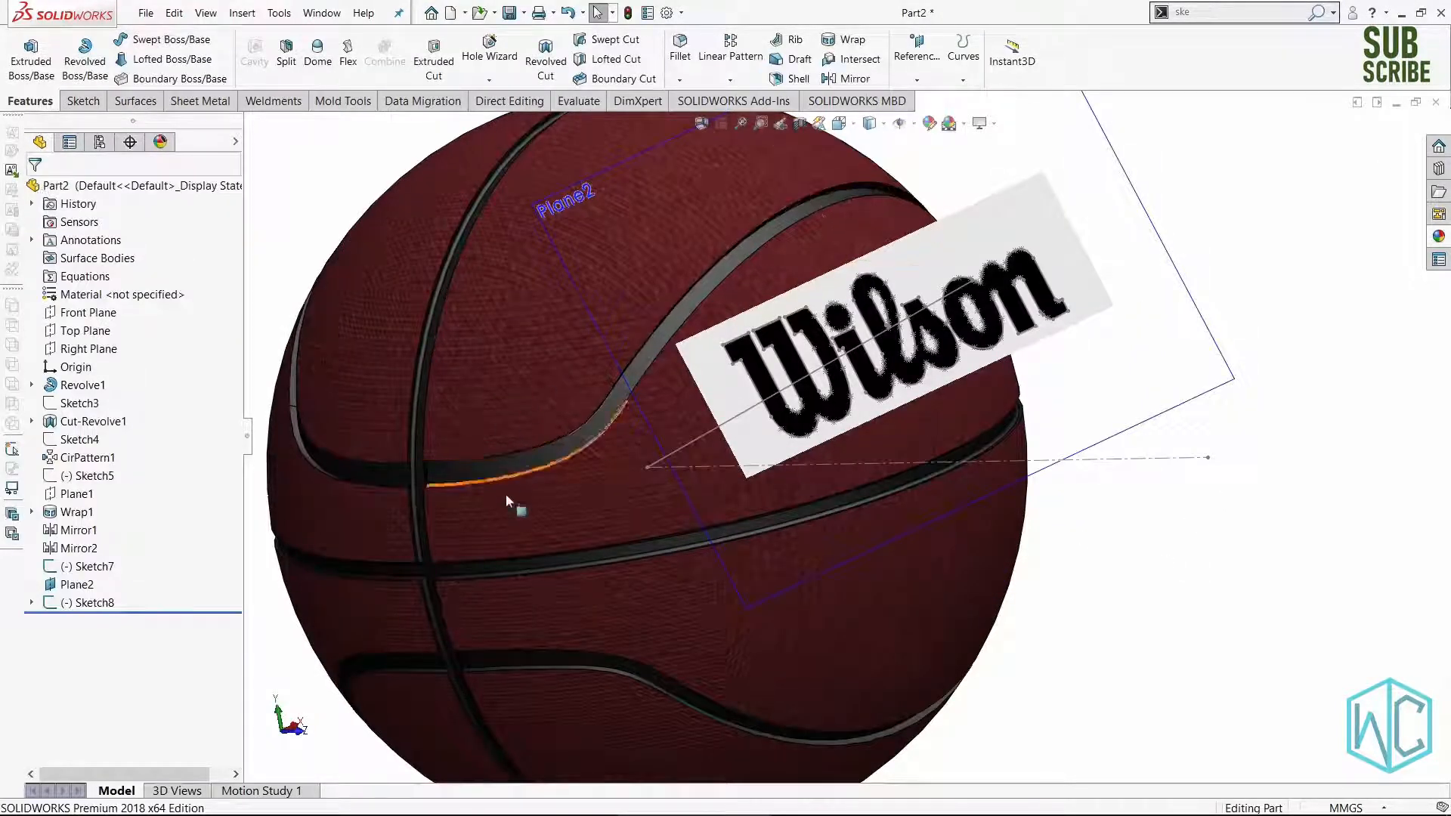
Emboss the Wilson sketch onto the ball face behind it with a Spline Surface wrap 1 mm thick.
left_click(92, 603)
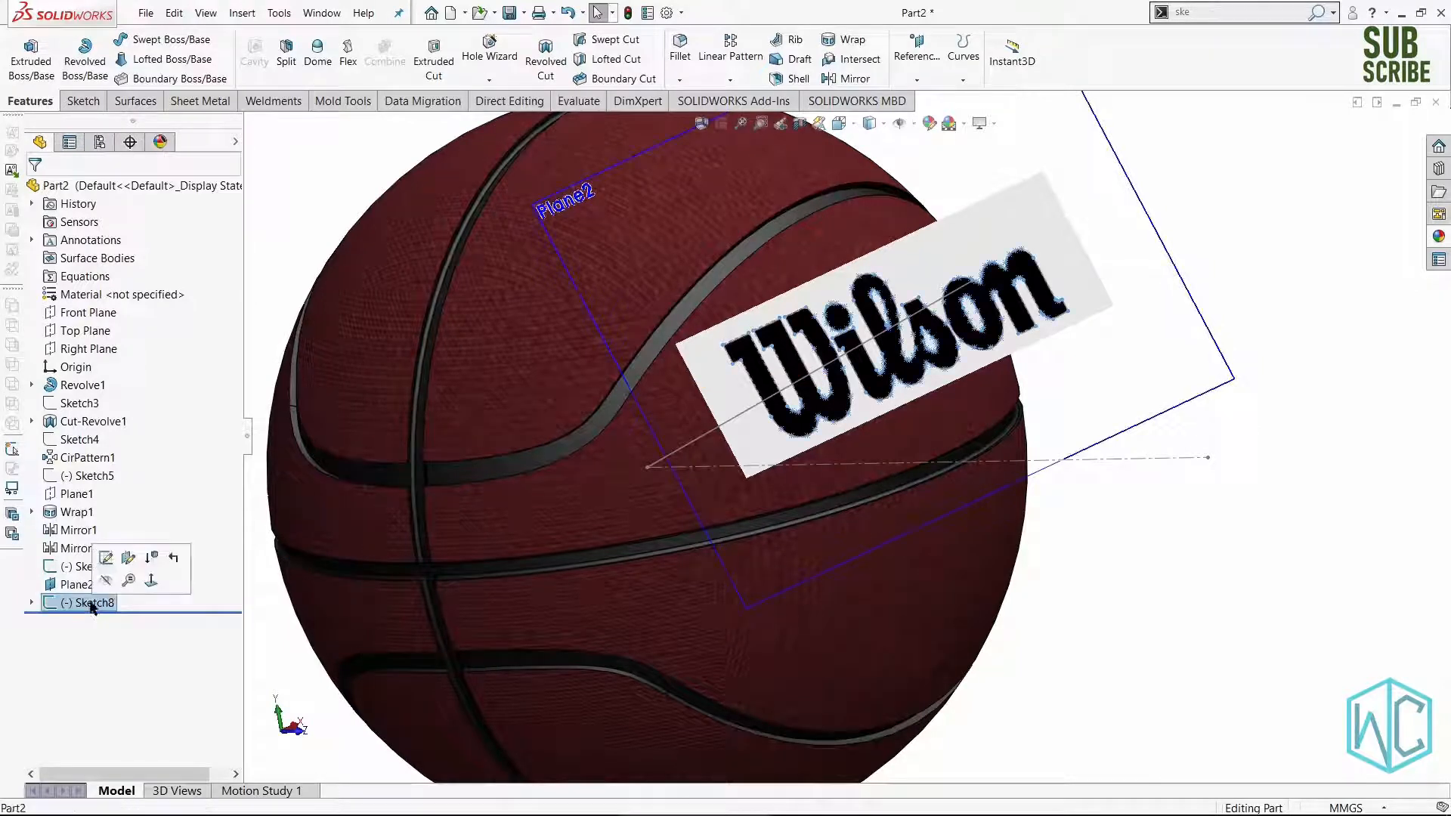
left_click(847, 41)
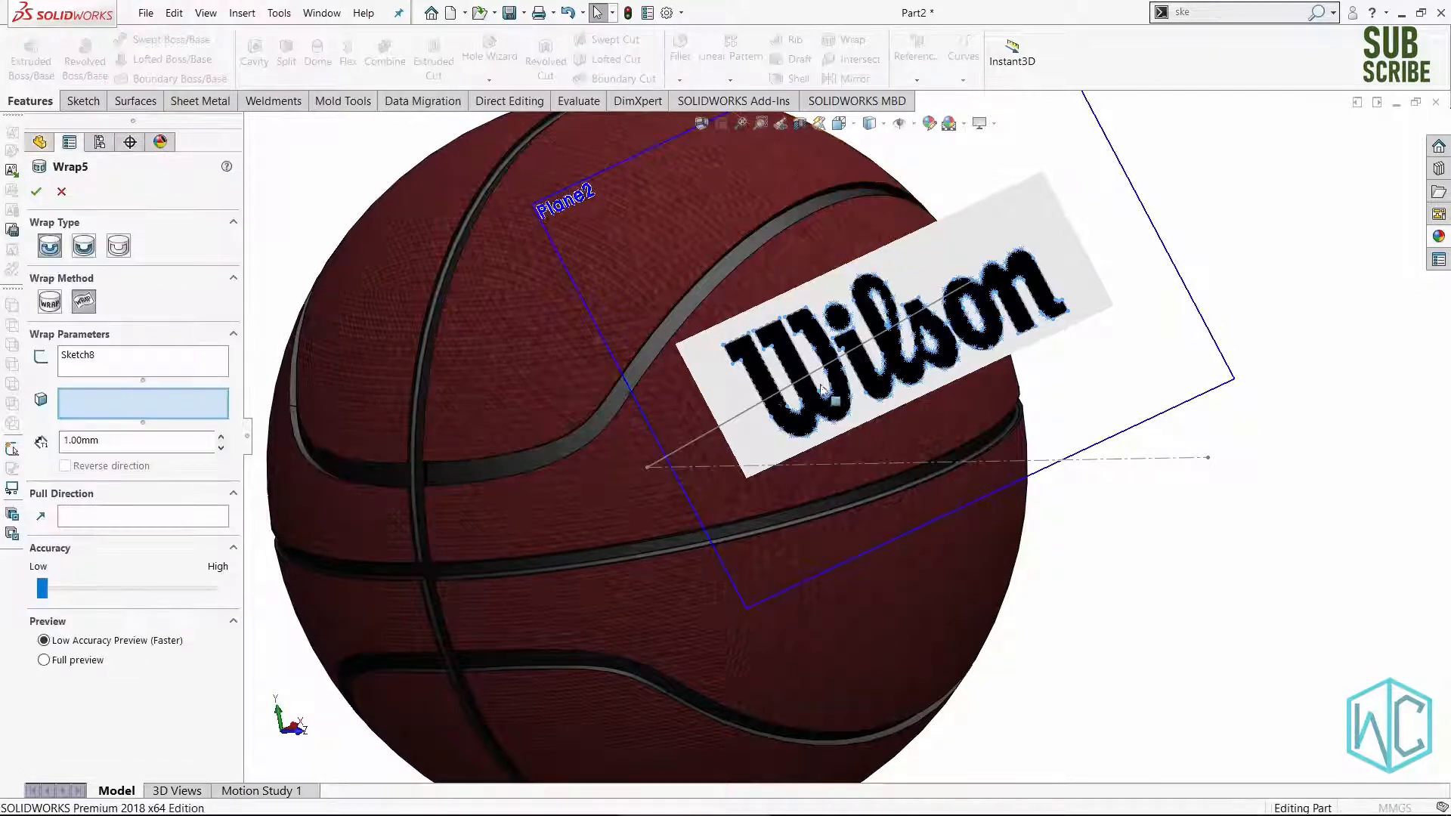
scroll(804, 405, "down", 2)
mouse_move(761, 446)
middle_mouse_down()
mouse_move(835, 346)
mouse_move(1053, 690)
mouse_move(983, 643)
middle_mouse_up()
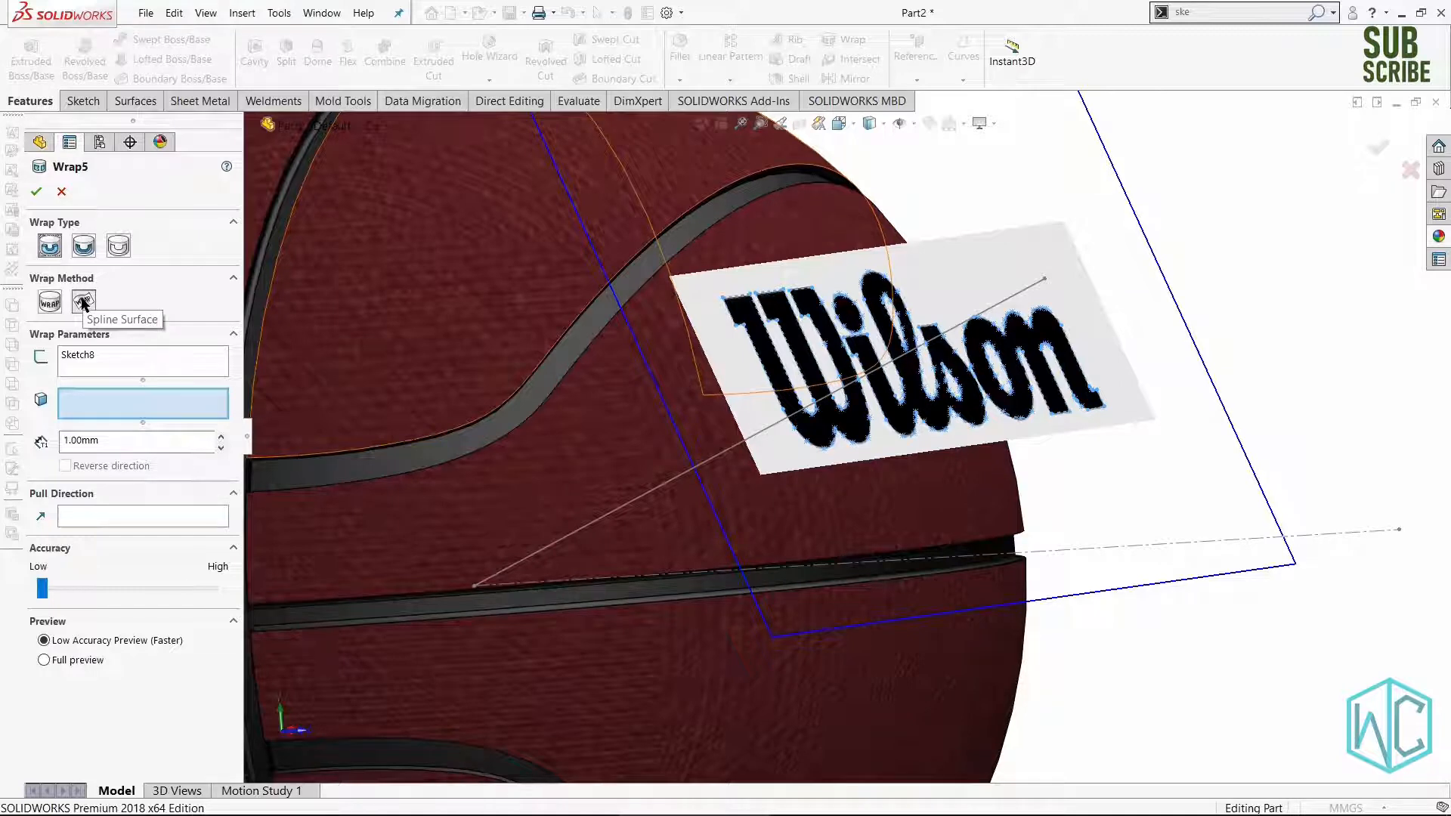
left_click(597, 473)
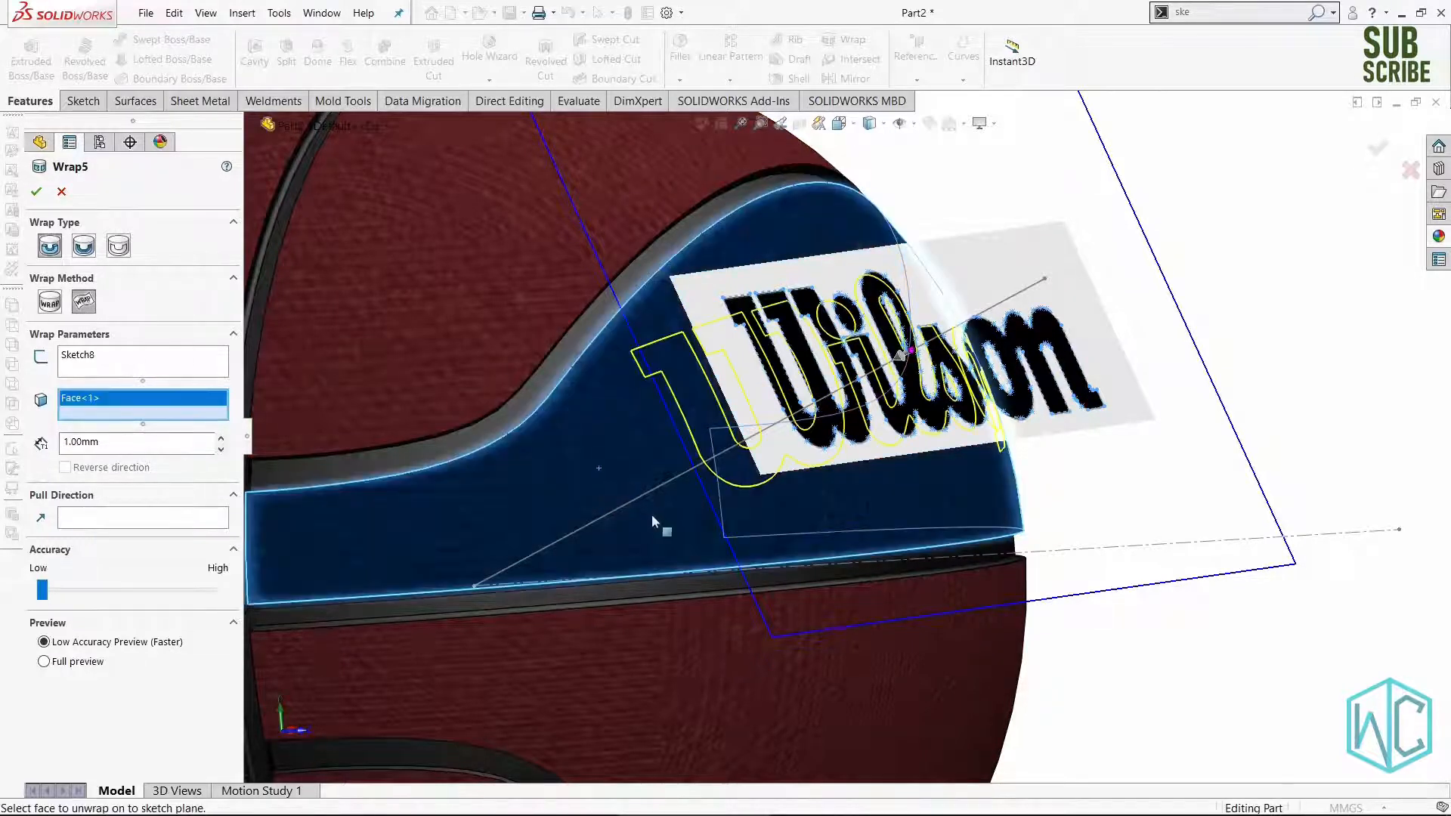
mouse_move(659, 494)
middle_mouse_down()
mouse_move(735, 379)
mouse_move(670, 506)
mouse_move(640, 490)
middle_mouse_up()
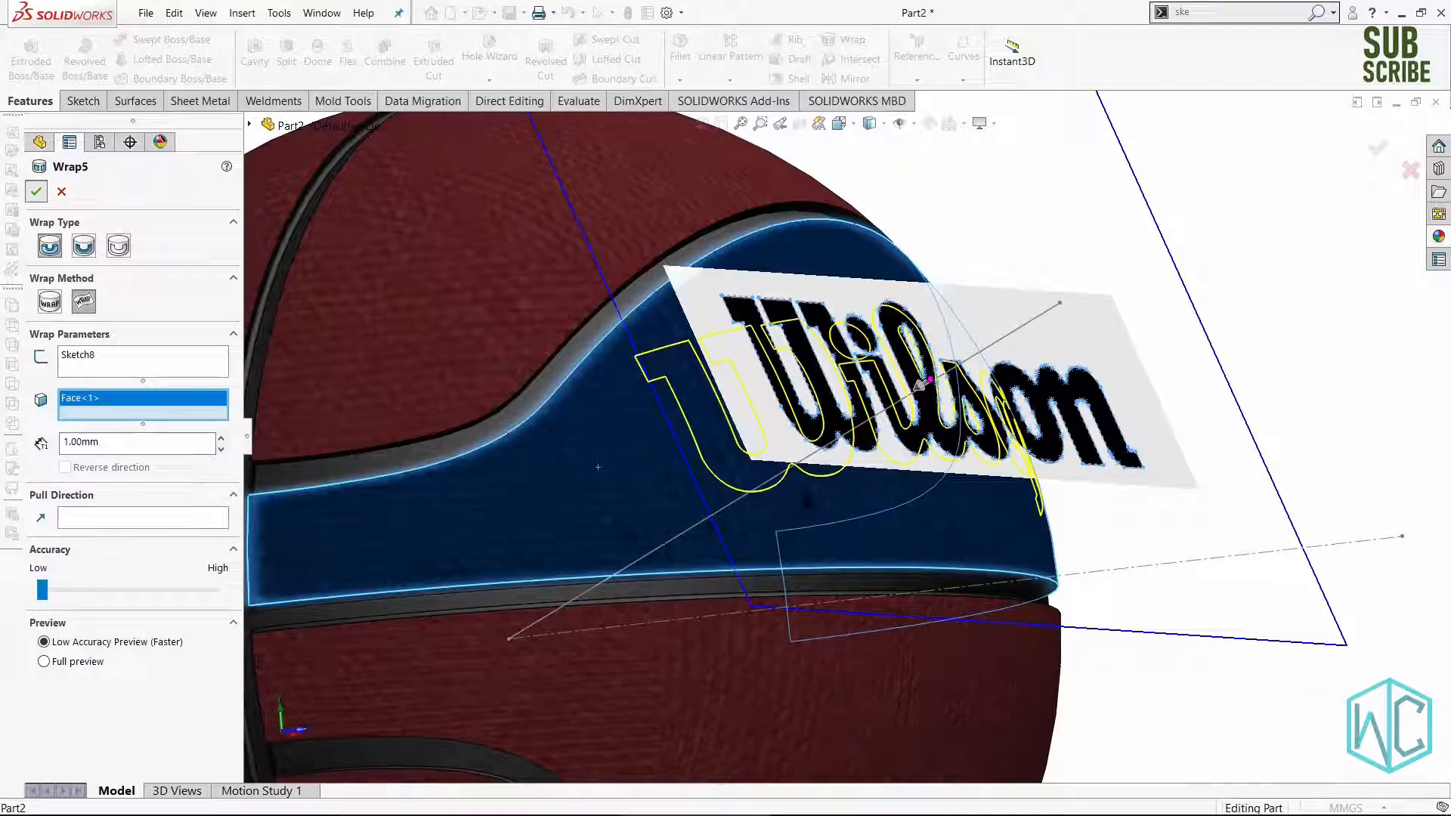
left_click(36, 191)
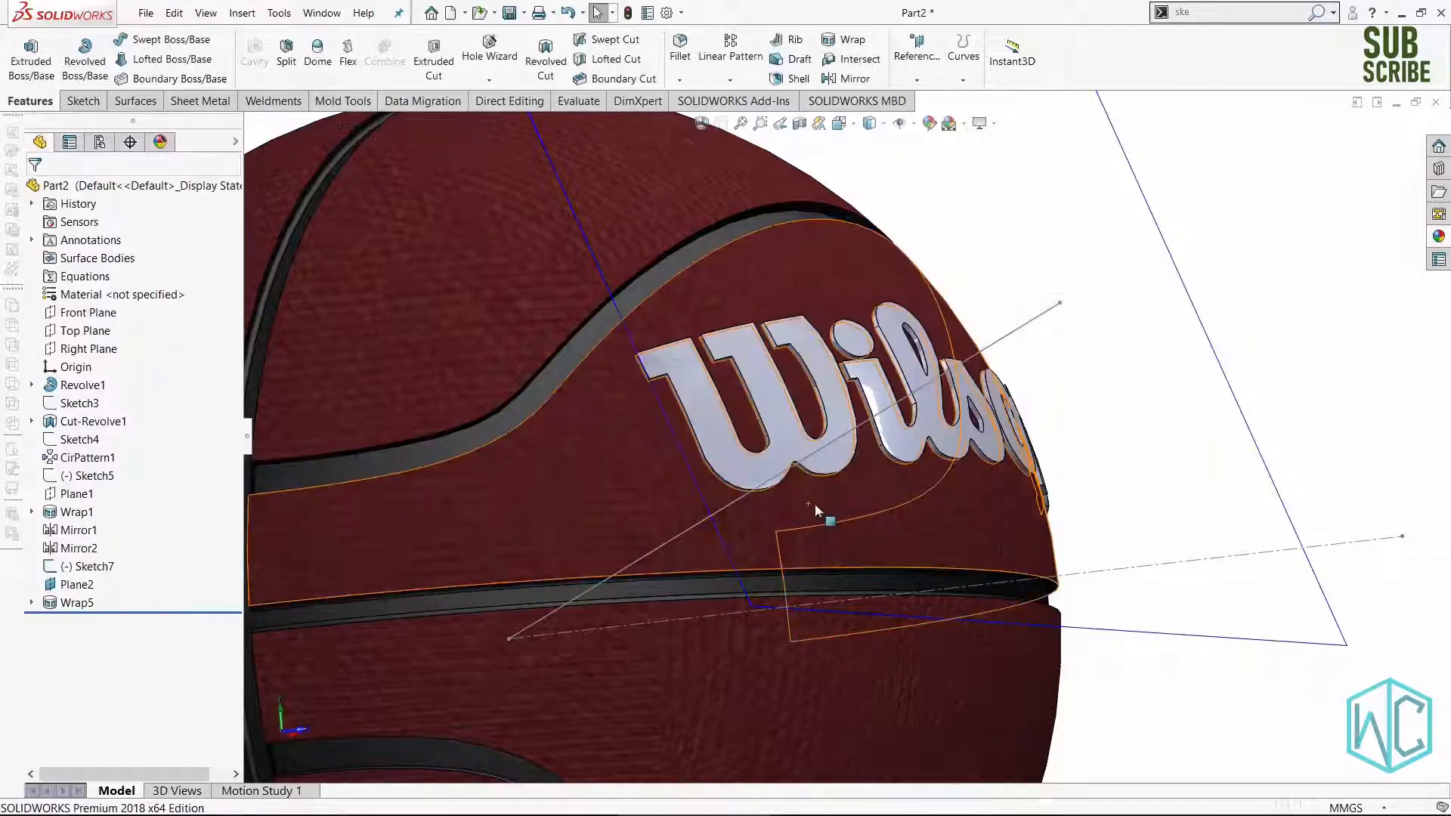
Apply the black appearance of the ball's grooves to the raised Wilson lettering.
middle_click_drag(847, 476, 831, 534)
scroll(685, 358, "down", 8)
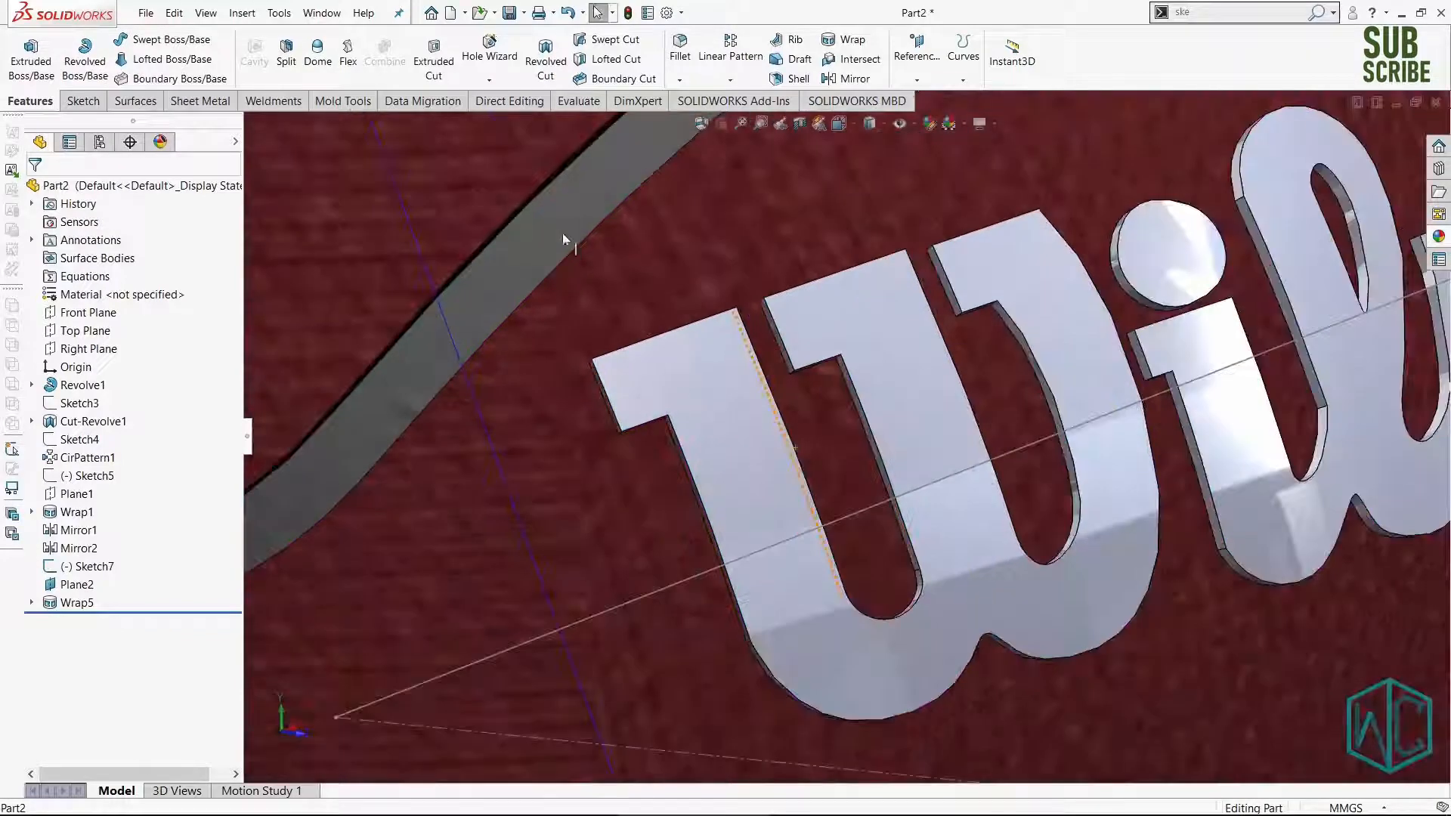
right_click(665, 347)
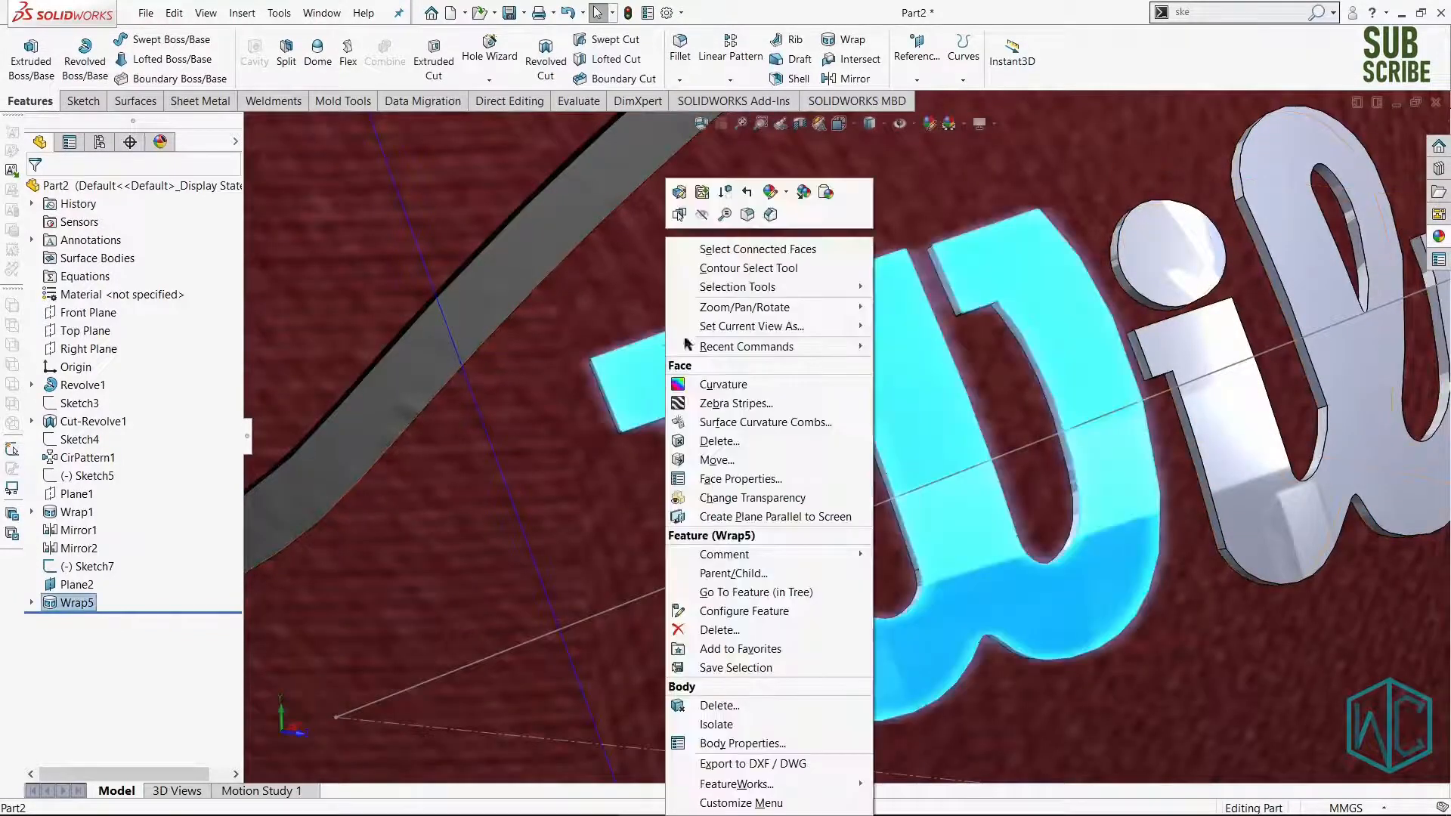
left_click(826, 191)
left_click(832, 192)
scroll(823, 472, "up", 8)
middle_click_drag(822, 471, 981, 548)
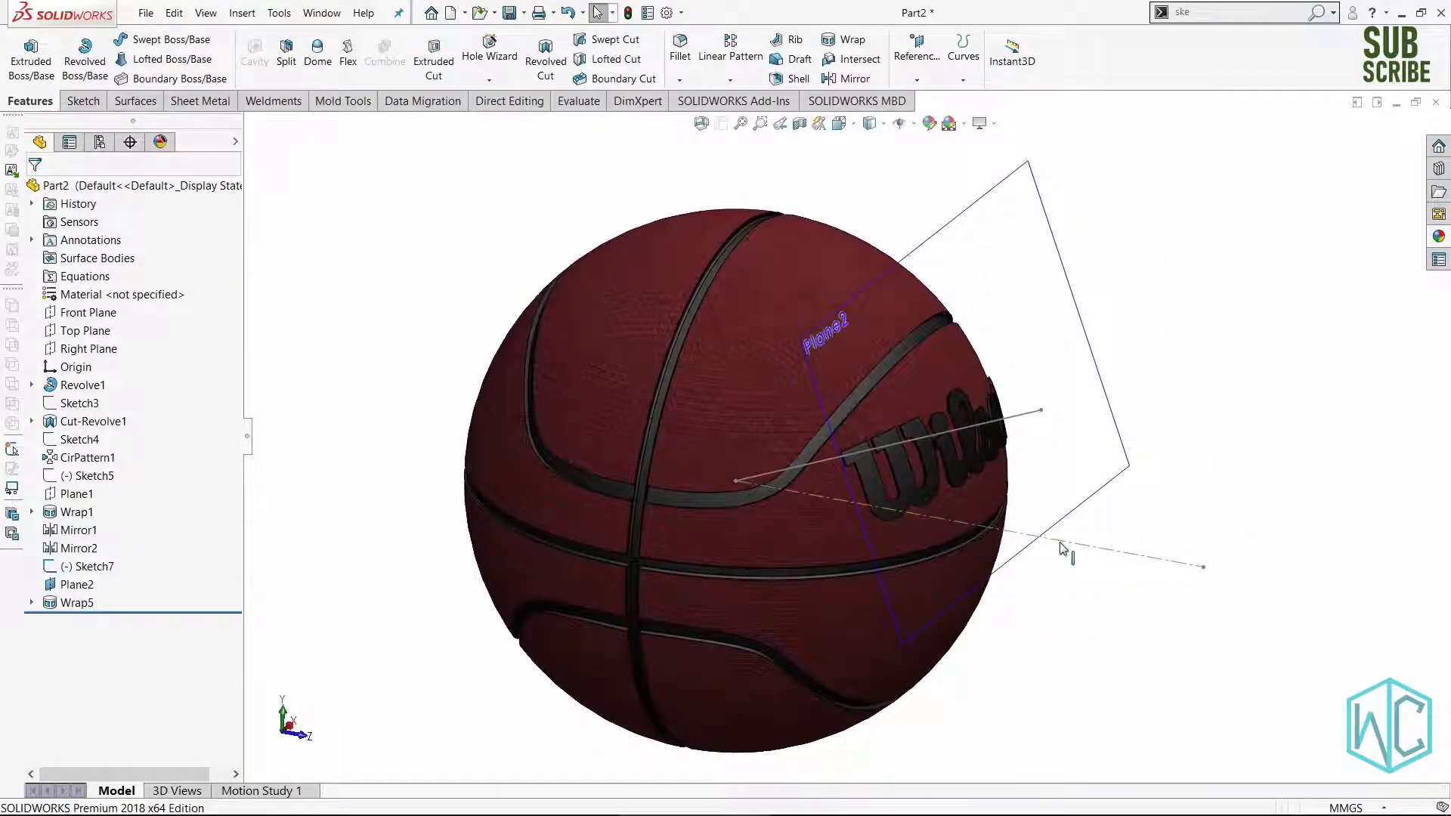
Hide Plane2 and the construction-line sketch Sketch7 so that only the basketball is displayed.
scroll(1063, 512, "down", 4)
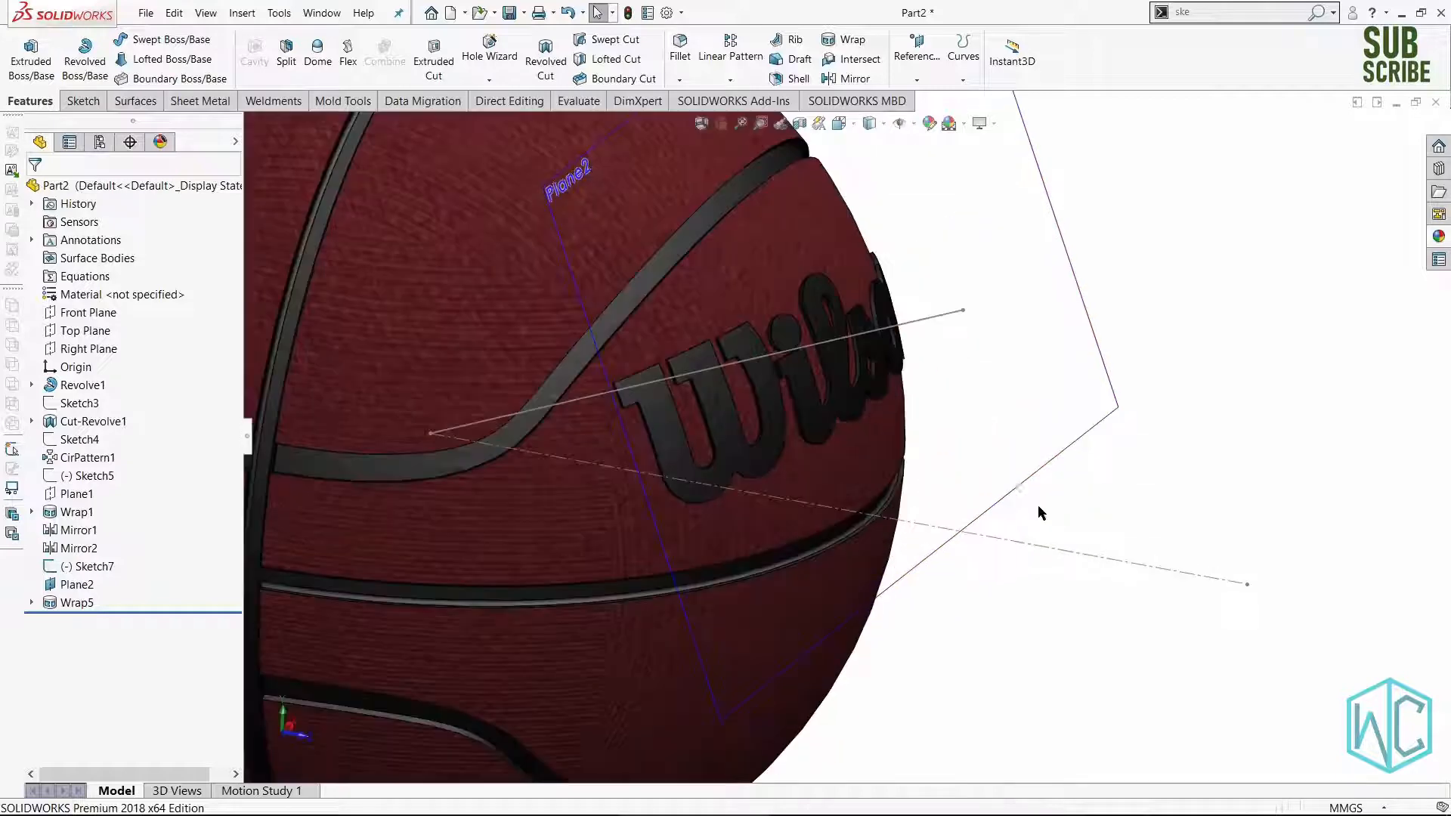
right_click(1005, 419)
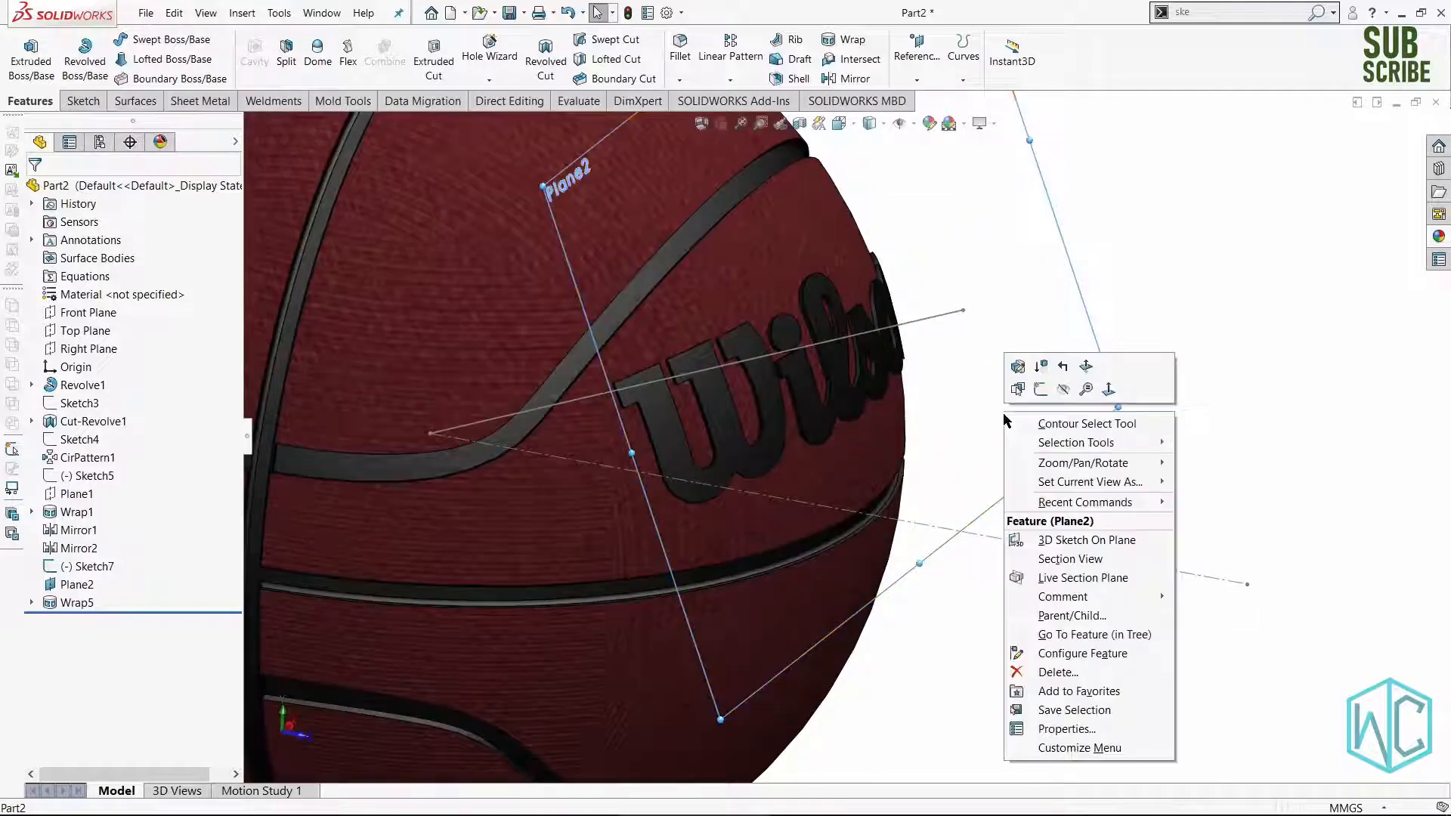
left_click(1063, 388)
right_click(1045, 551)
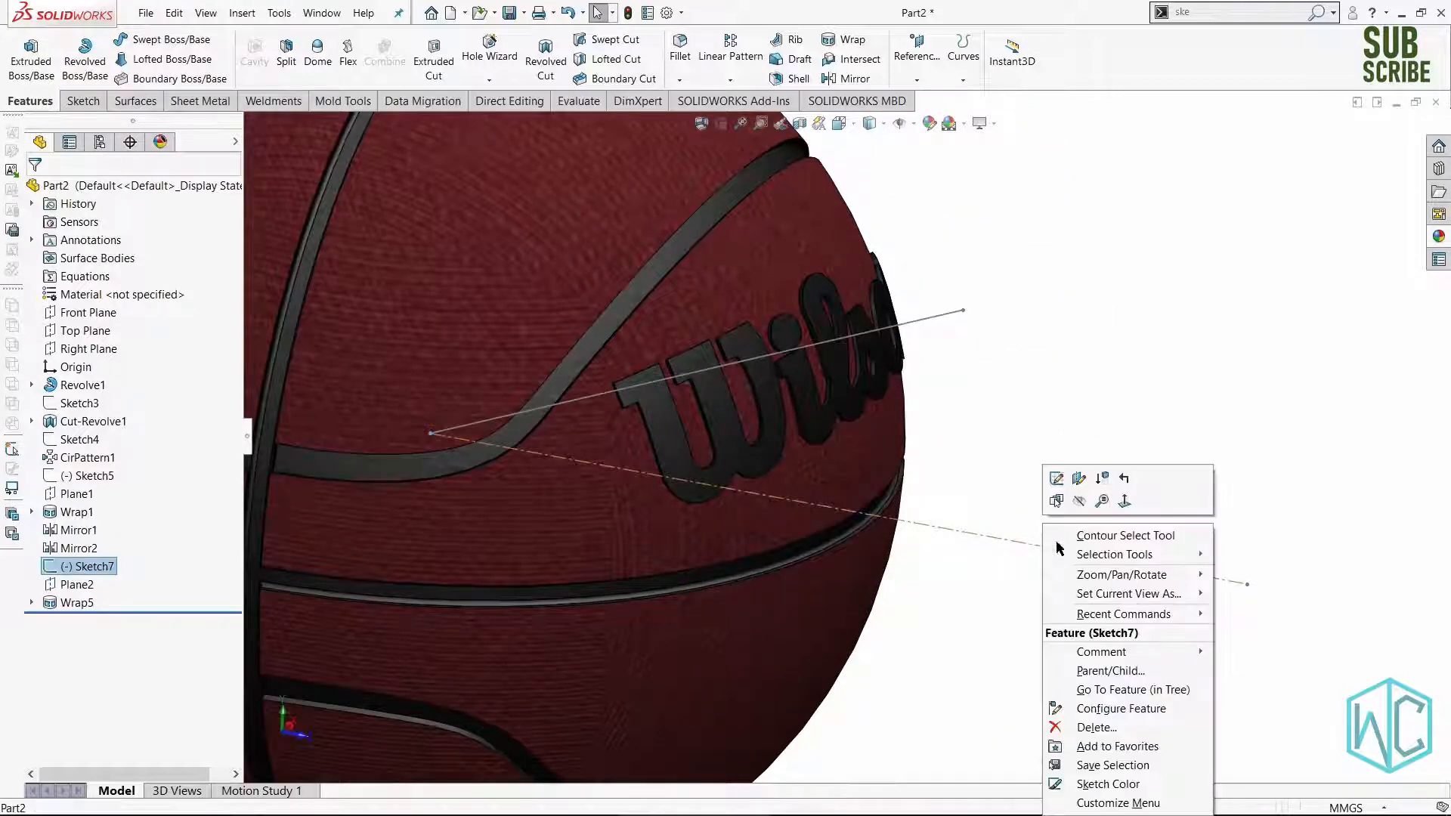
left_click(1078, 501)
Turn the Wilson logo toward the front, dismiss the unsaved-document notification, and load the PhotoView 360 add-in.
scroll(958, 428, "up", 5)
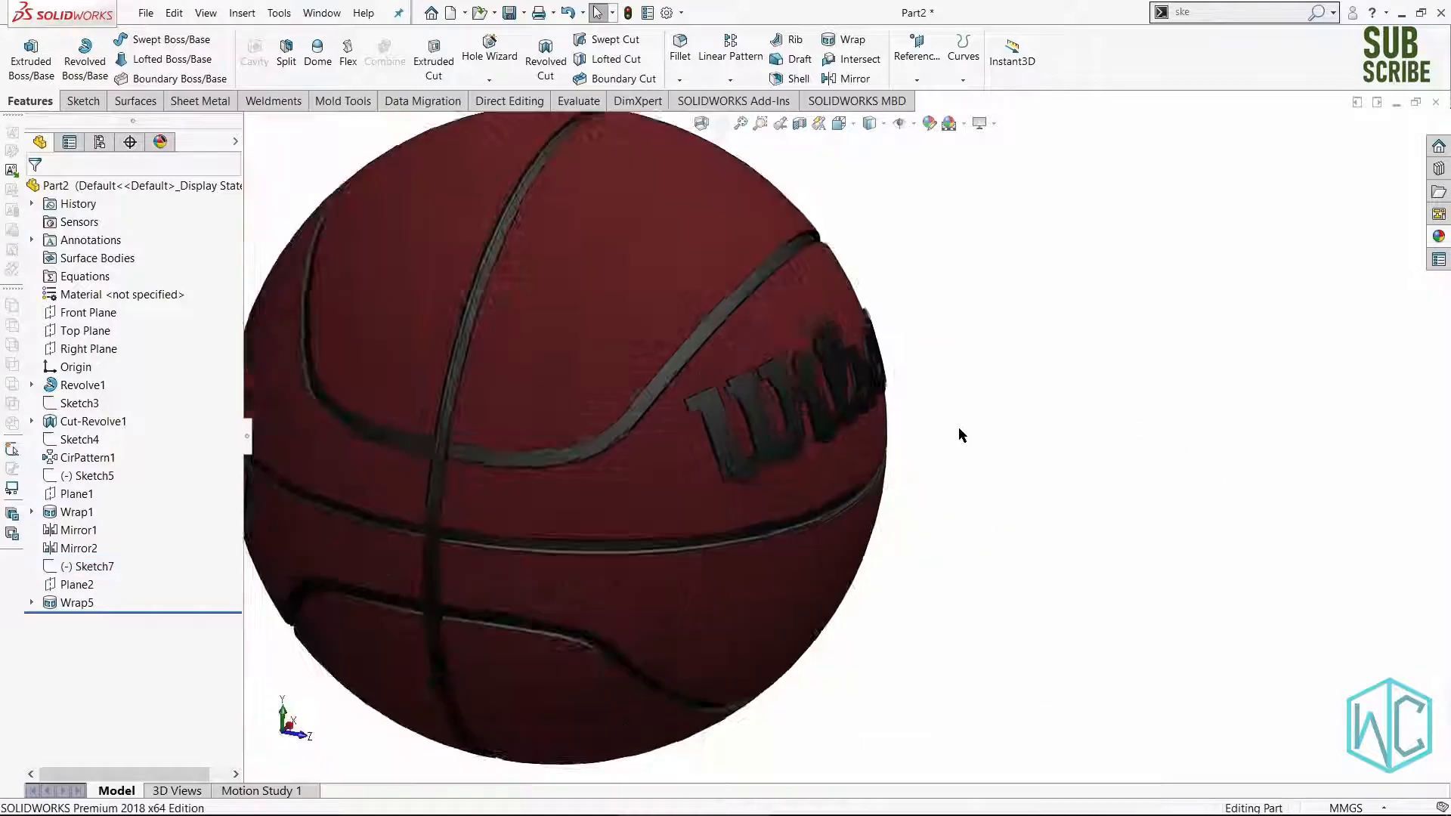
mouse_move(874, 434)
middle_mouse_down()
mouse_move(881, 534)
mouse_move(816, 492)
mouse_move(642, 519)
mouse_move(665, 502)
mouse_move(739, 529)
mouse_move(809, 514)
mouse_move(816, 479)
mouse_move(822, 512)
mouse_move(868, 473)
middle_mouse_up()
scroll(754, 476, "down", 2)
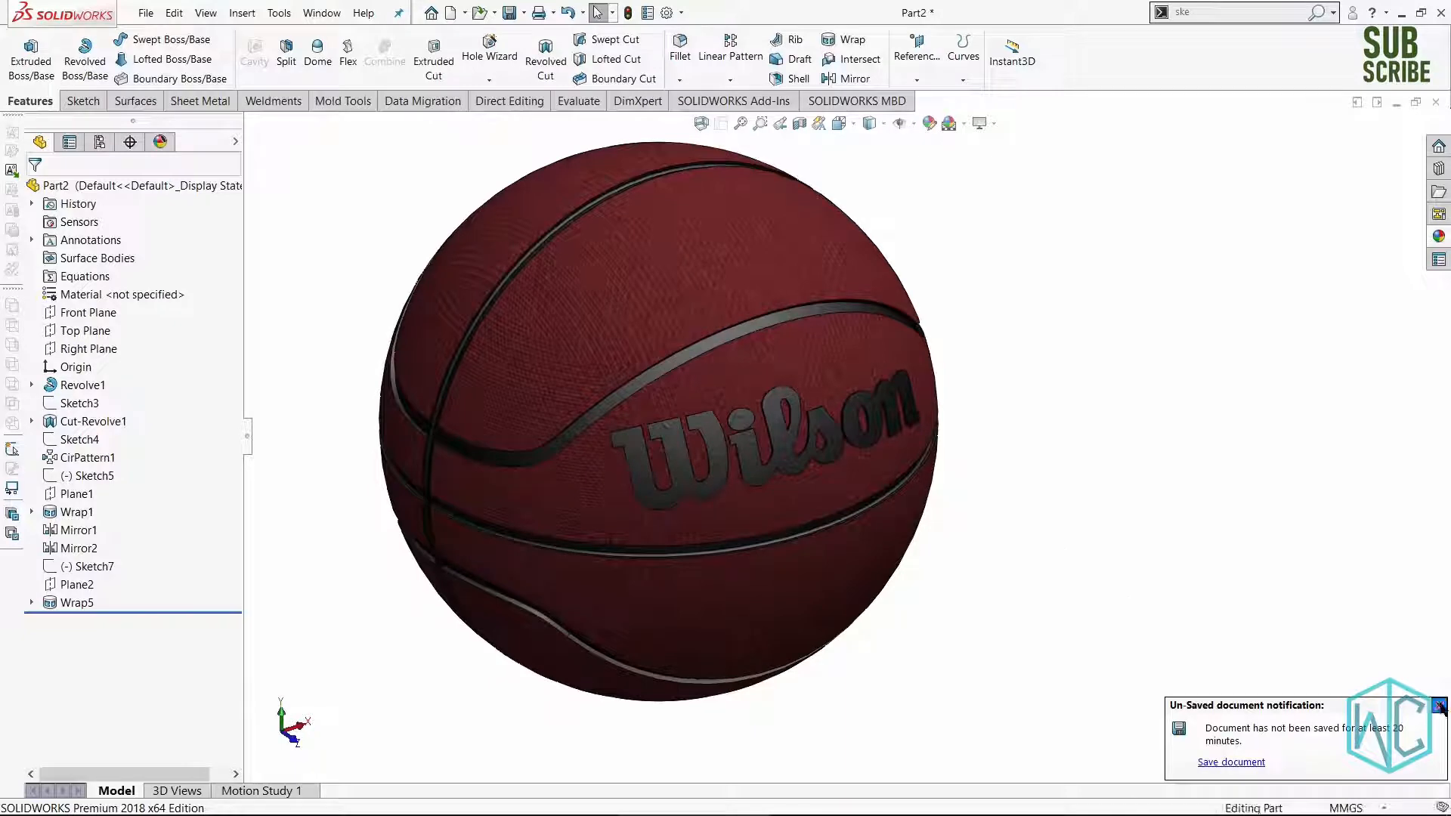
left_click(1440, 707)
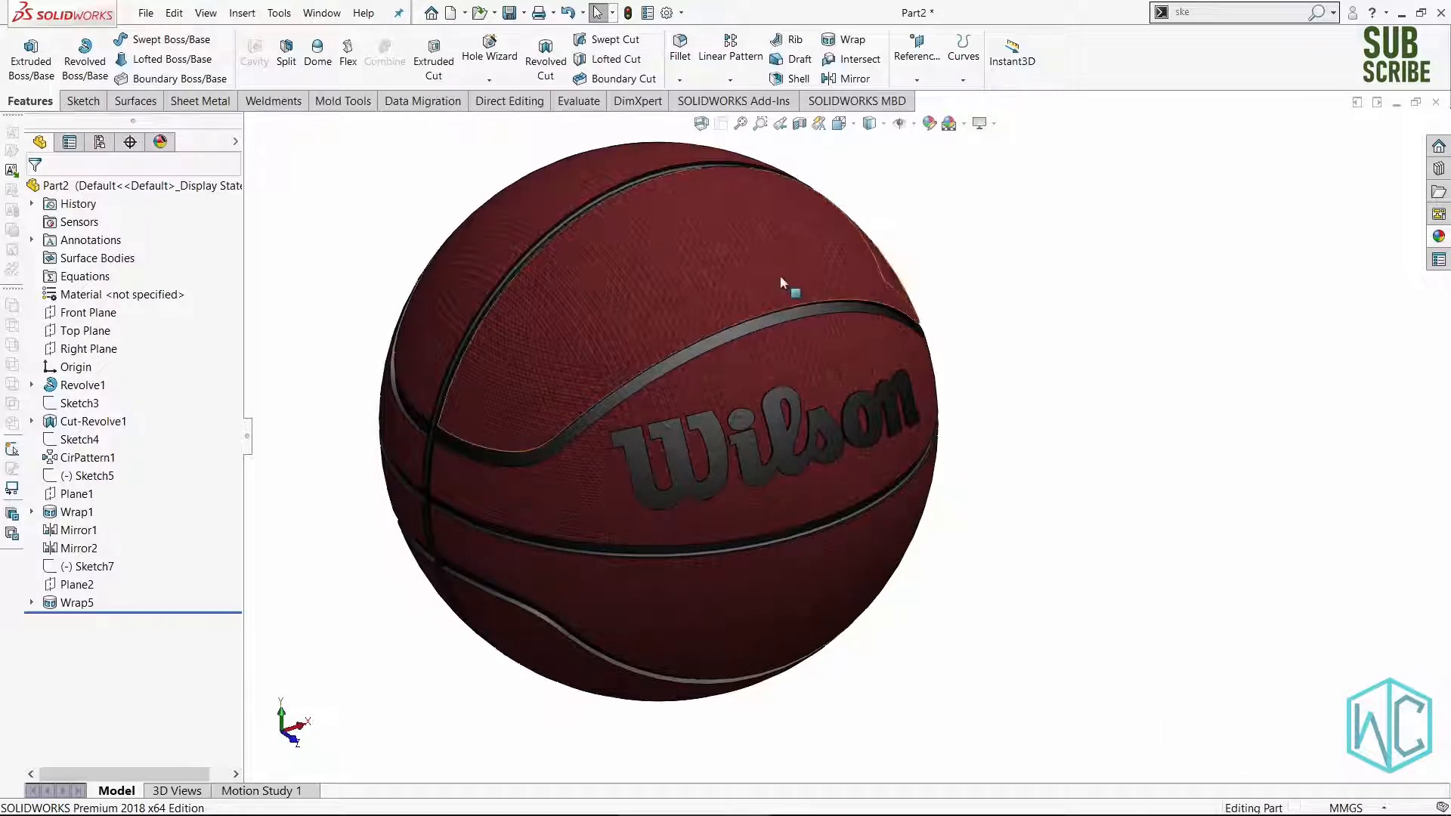
left_click(683, 102)
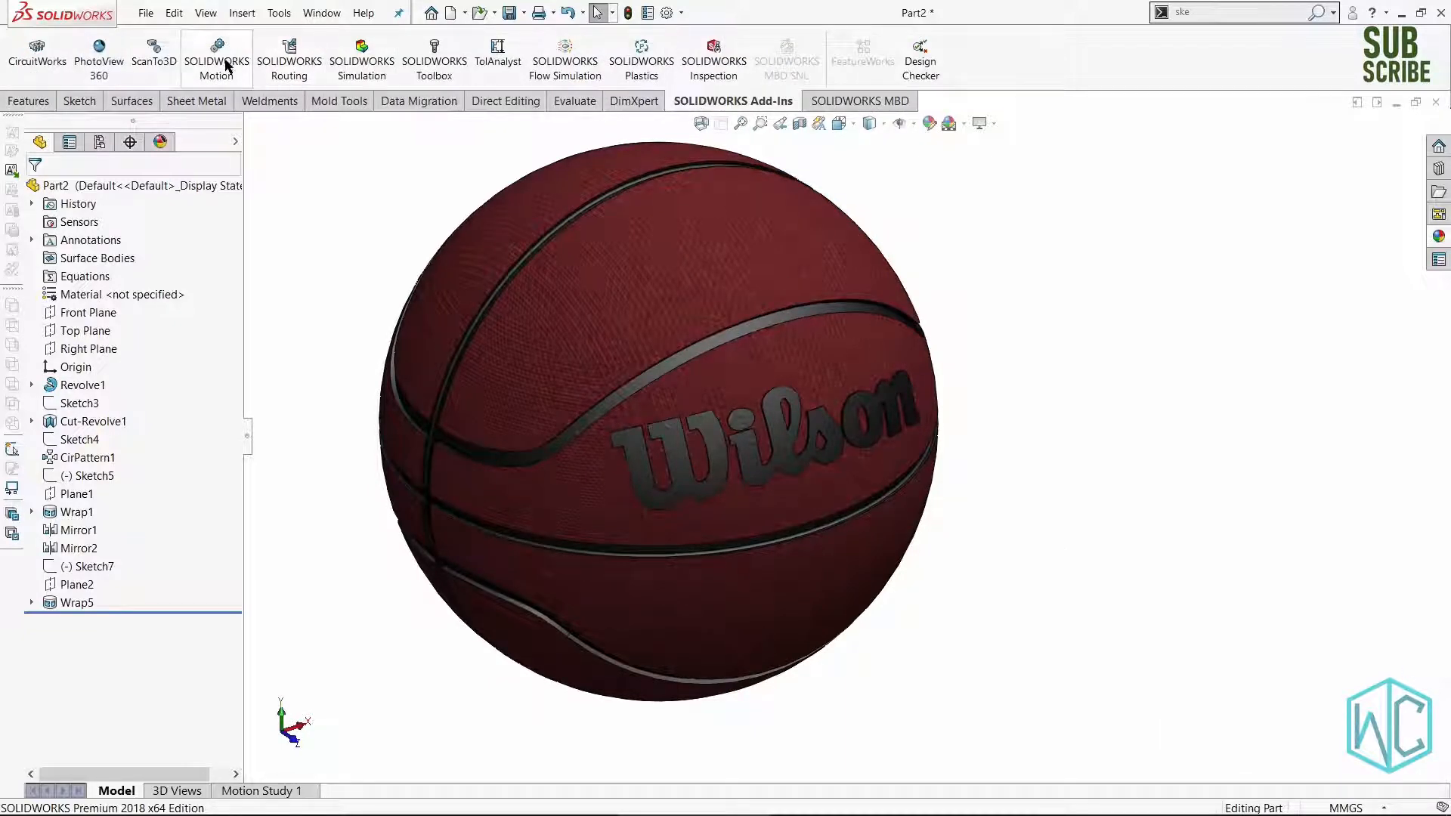
left_click(100, 66)
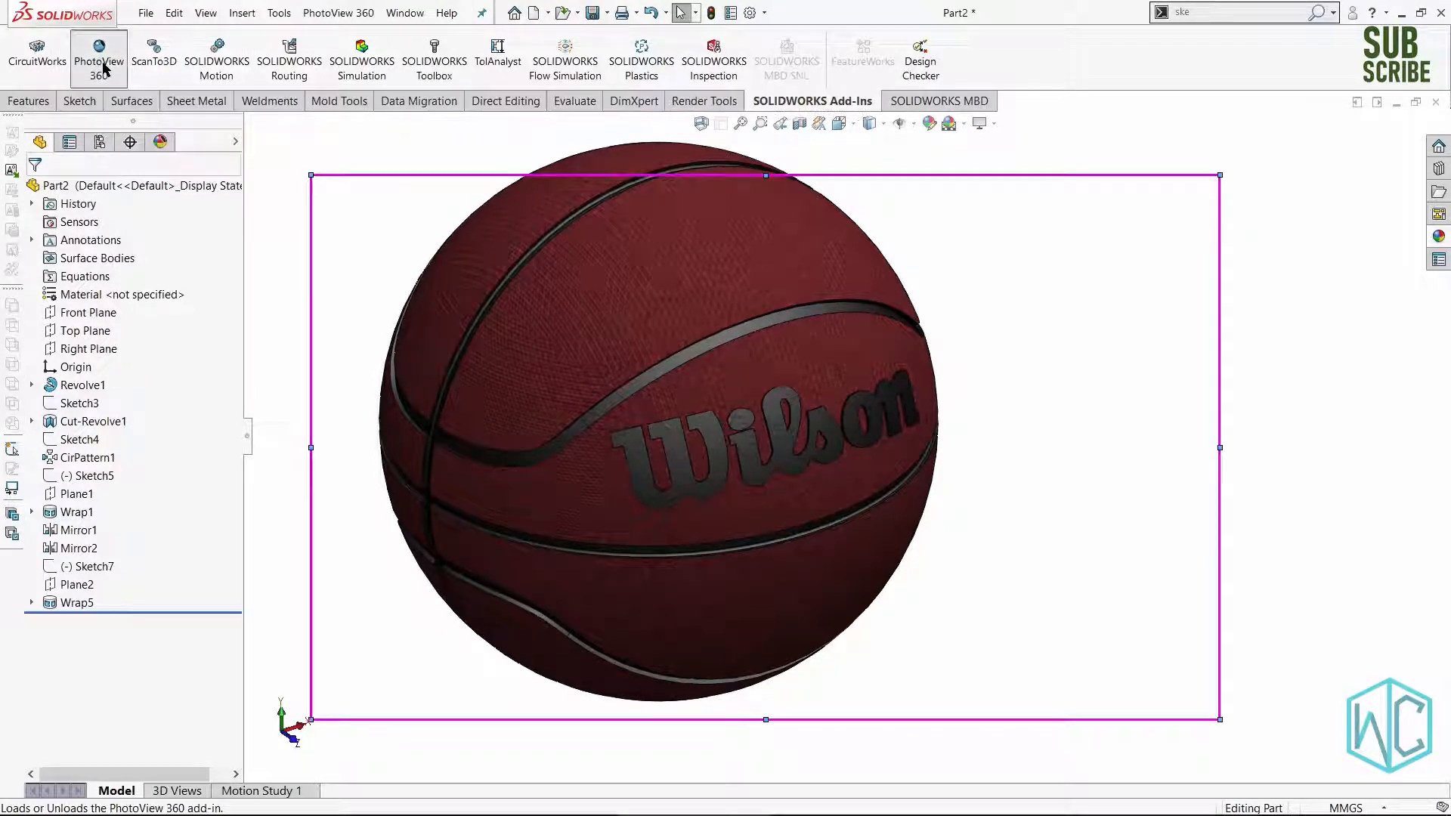
Resize the view of the basketball so that the whole ball fits inside the render region.
left_click(698, 102)
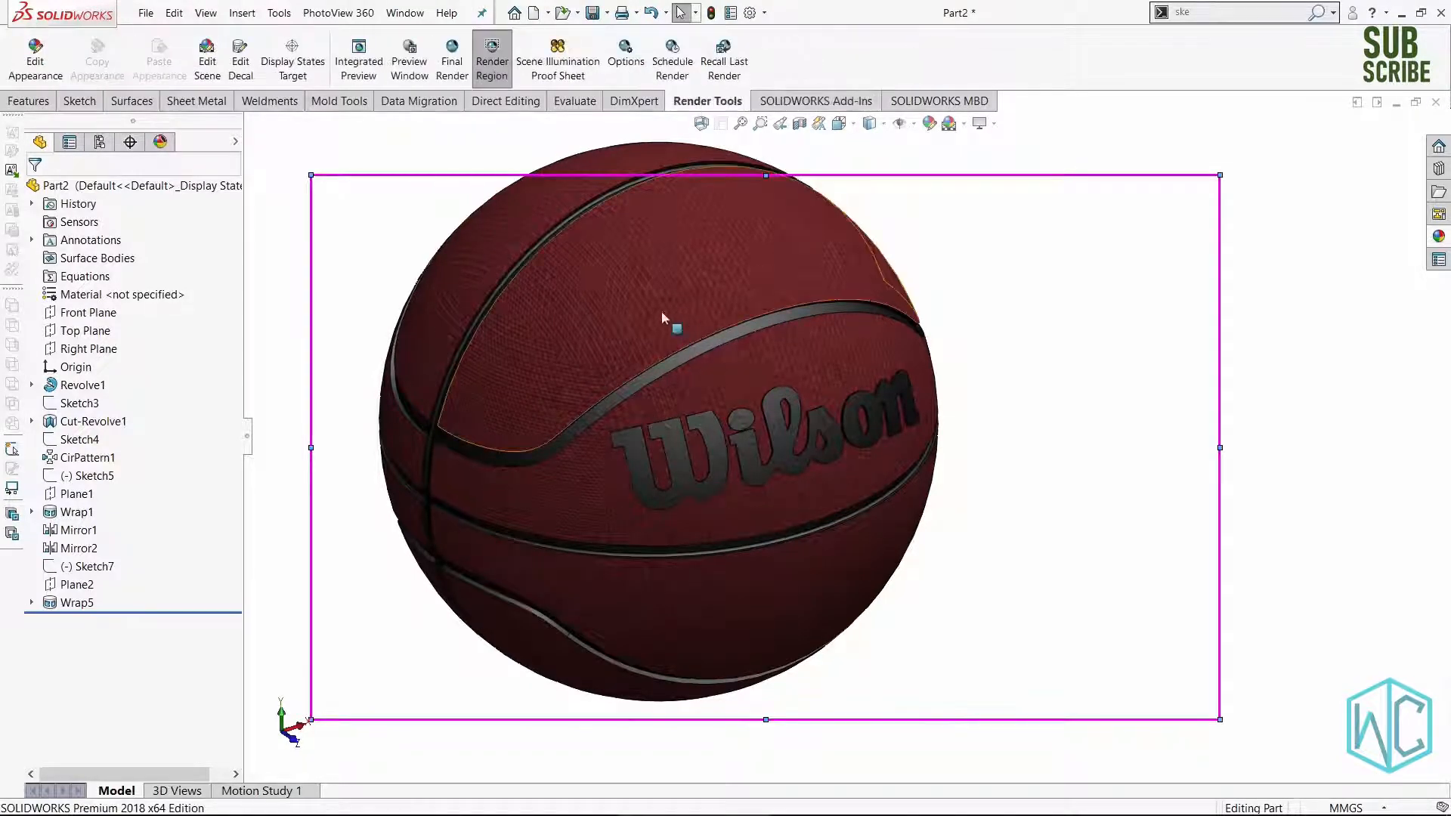
left_click(488, 68)
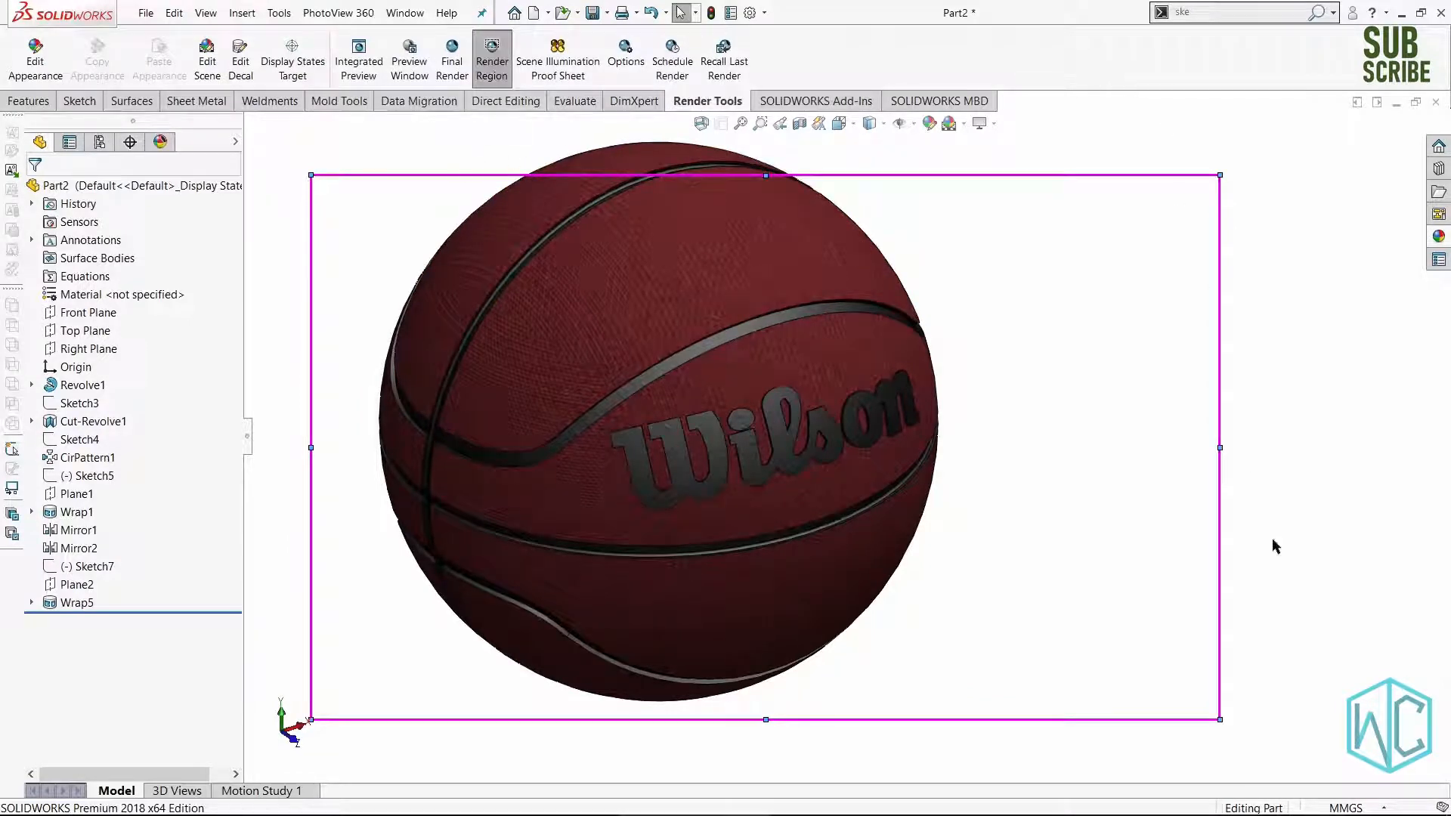
scroll(762, 374, "up", 4)
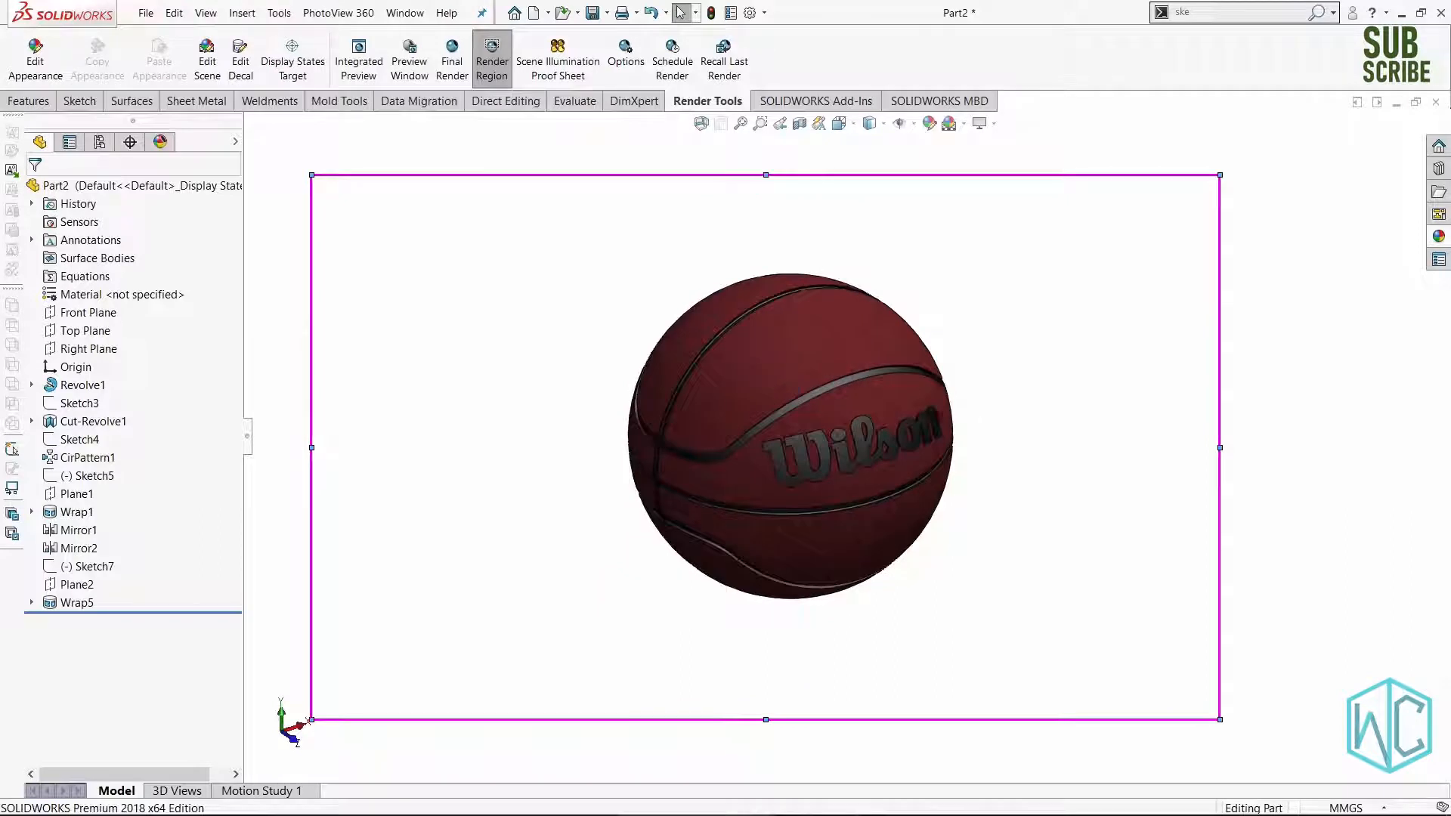
scroll(992, 466, "down", 2)
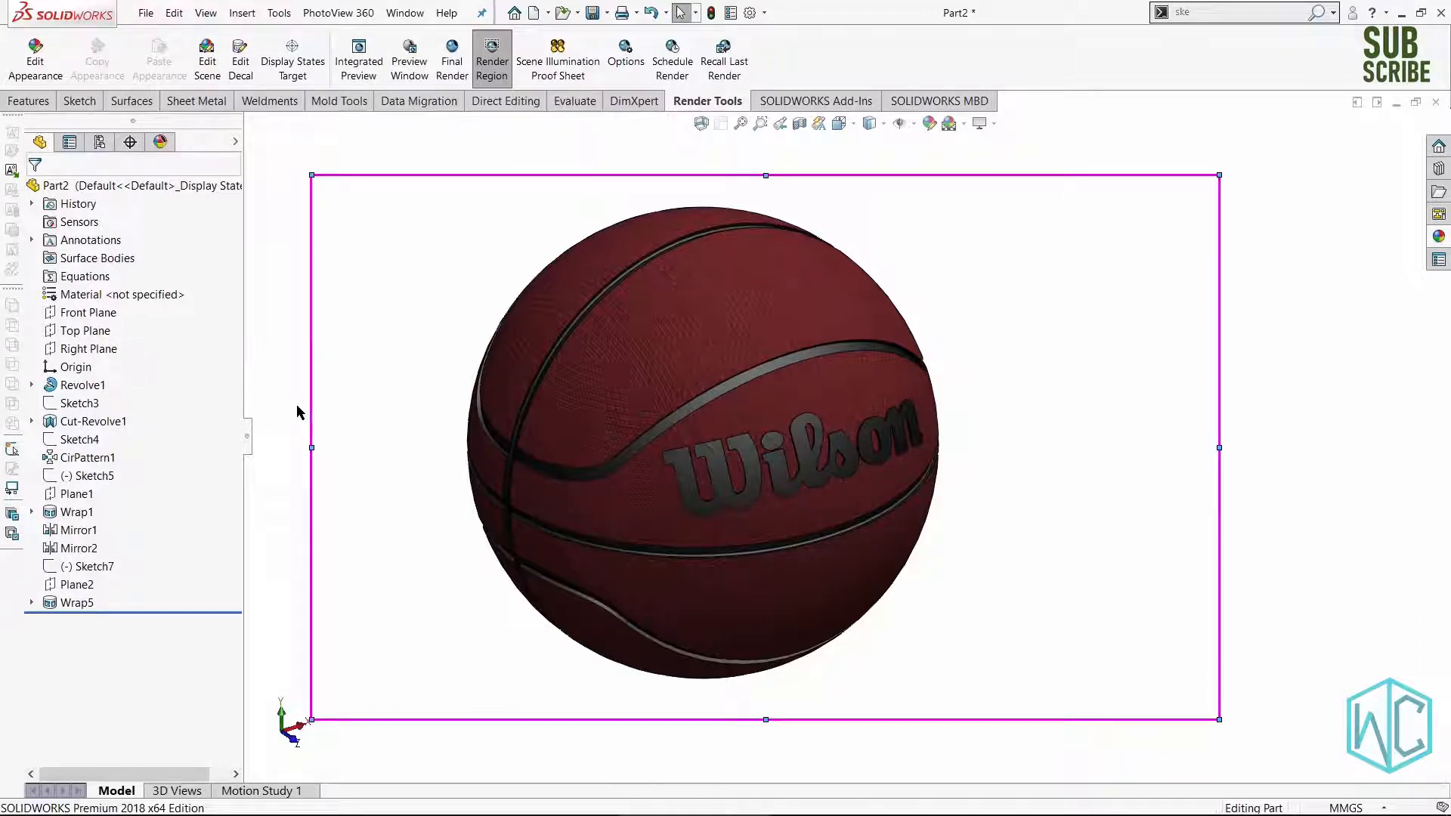
Set the scene background to the court image from SECOND_BASKET_BALL, stretched to fit the window, with the background kept.
left_click(219, 74)
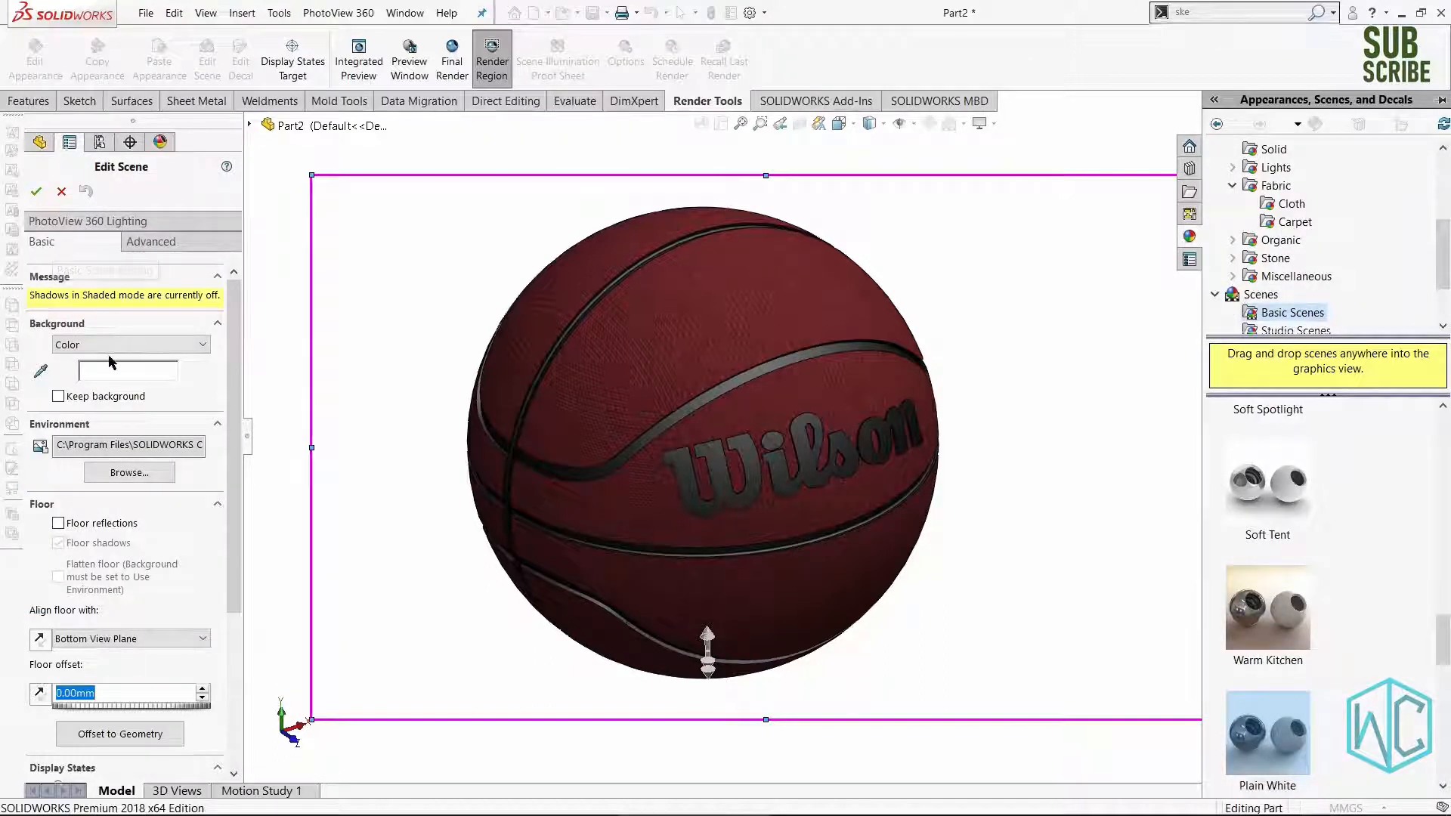
left_click(85, 346)
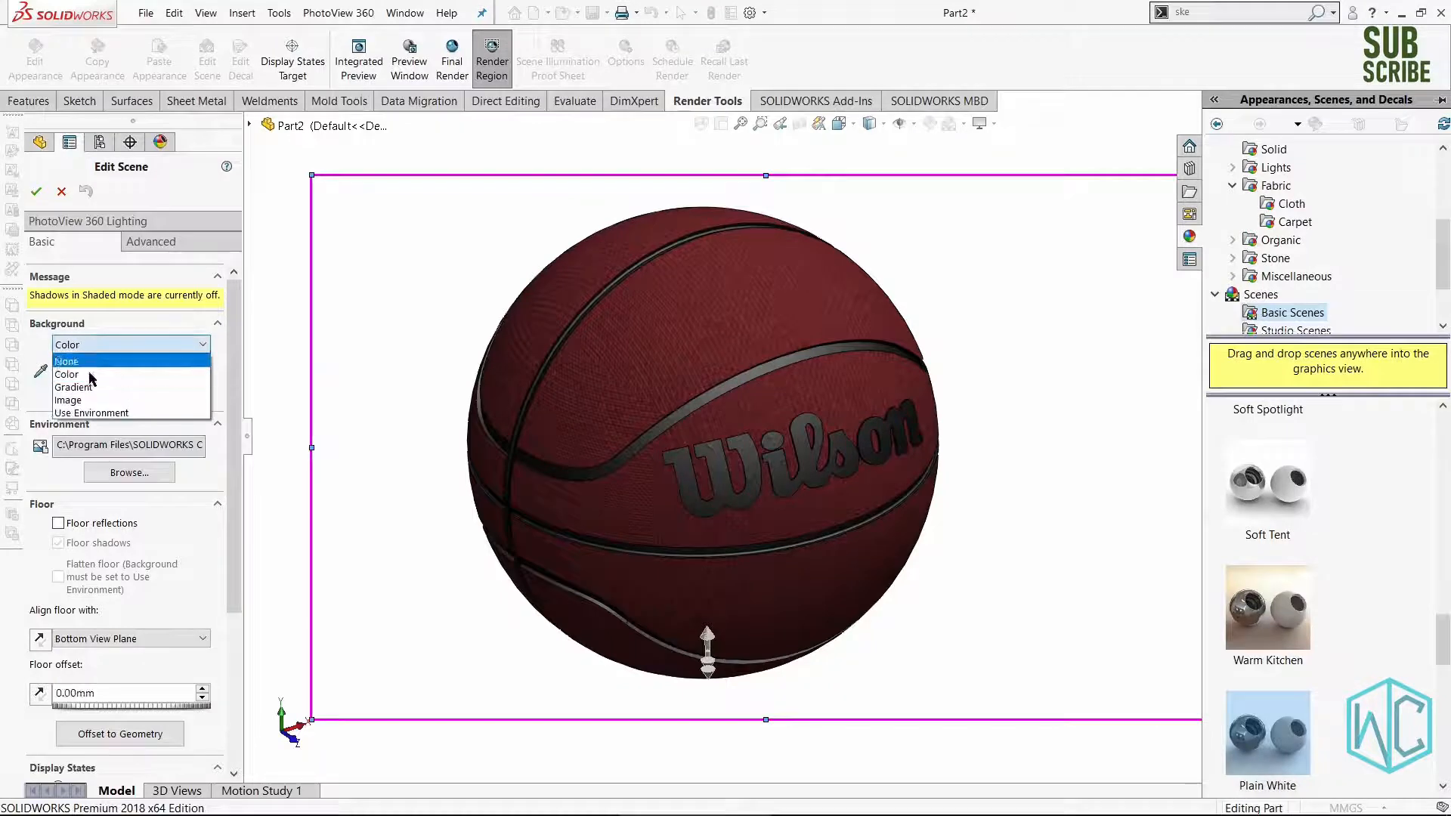
left_click(80, 397)
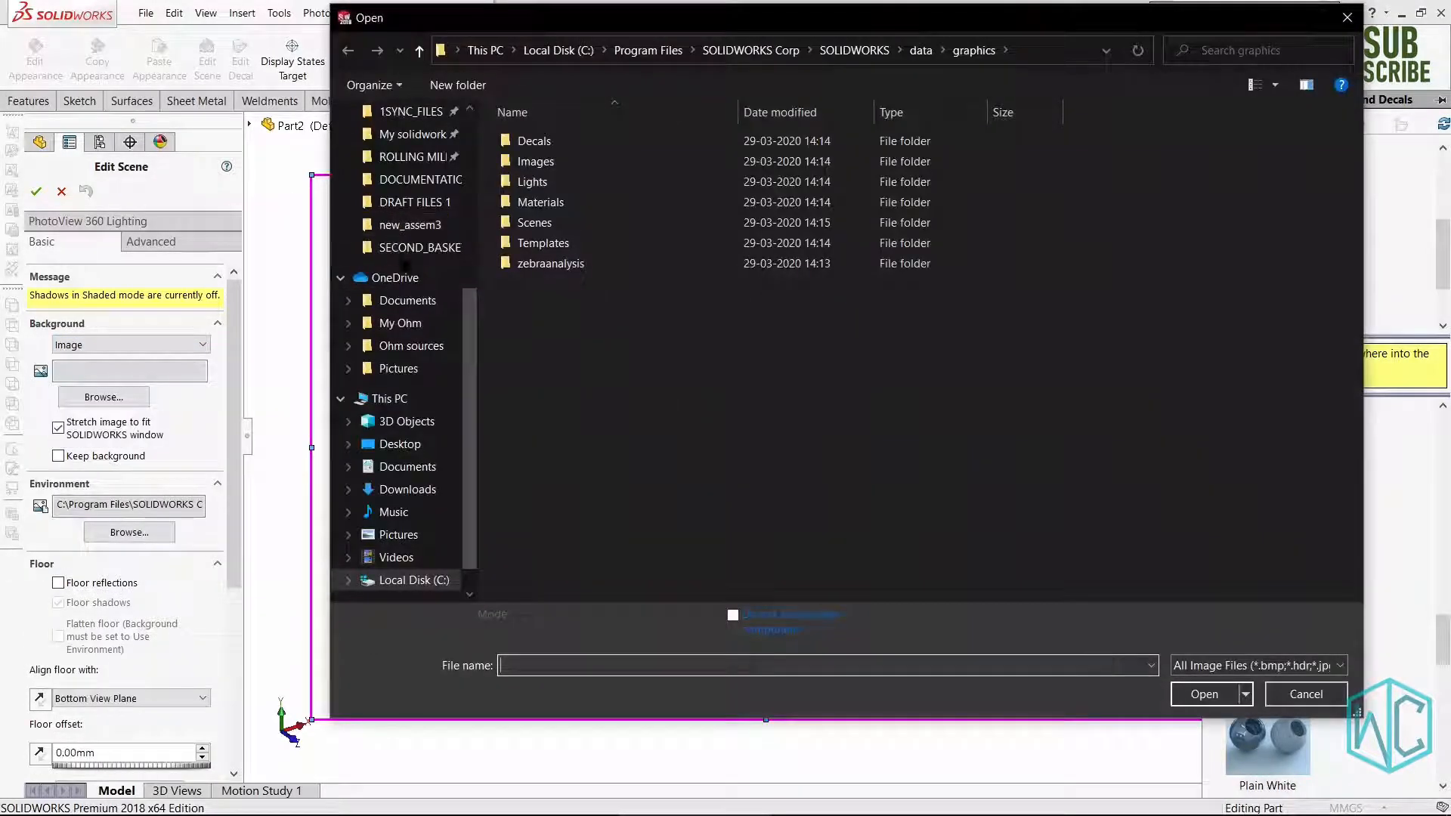
left_click(419, 247)
left_click(753, 195)
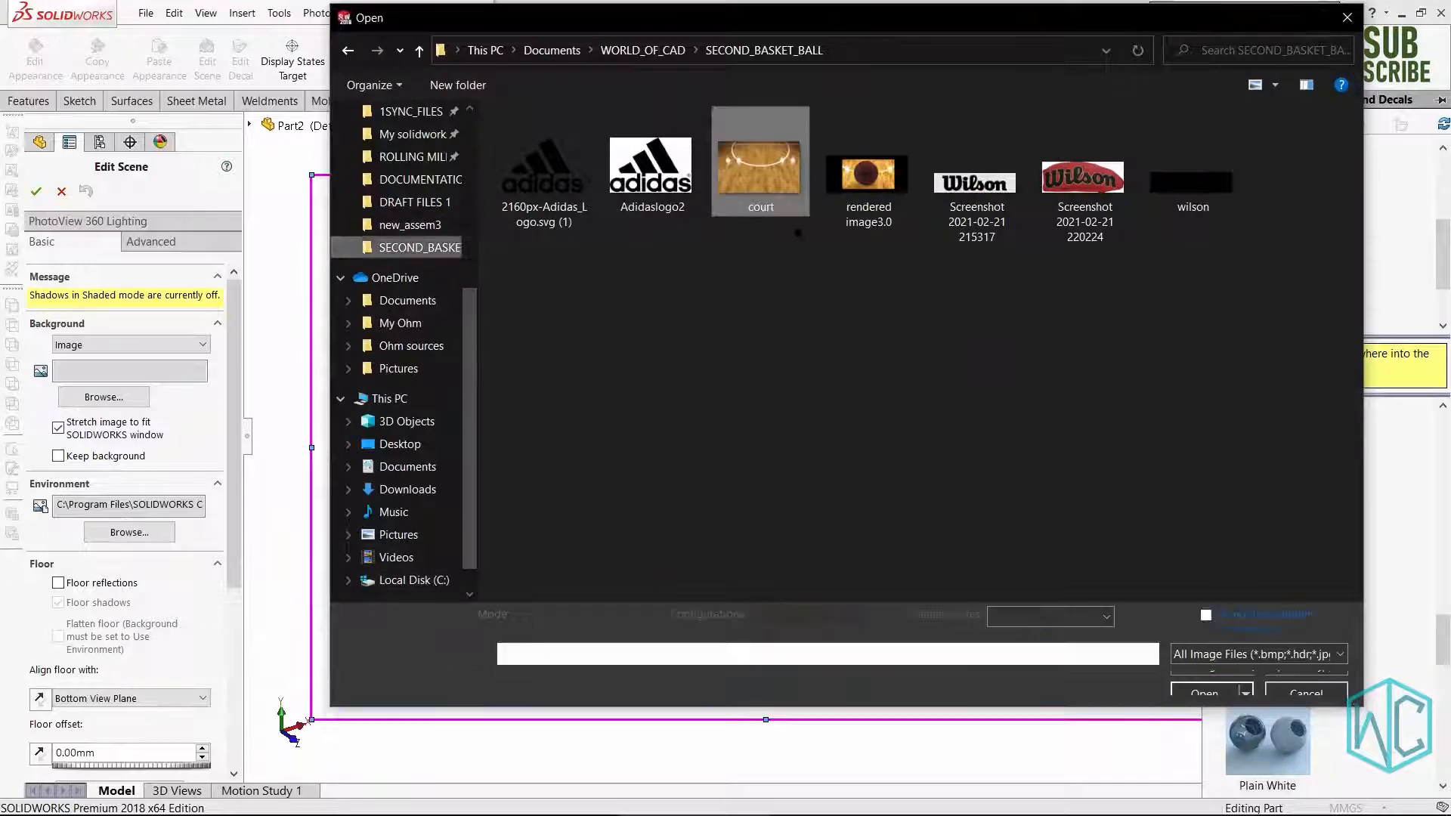
left_click(1201, 683)
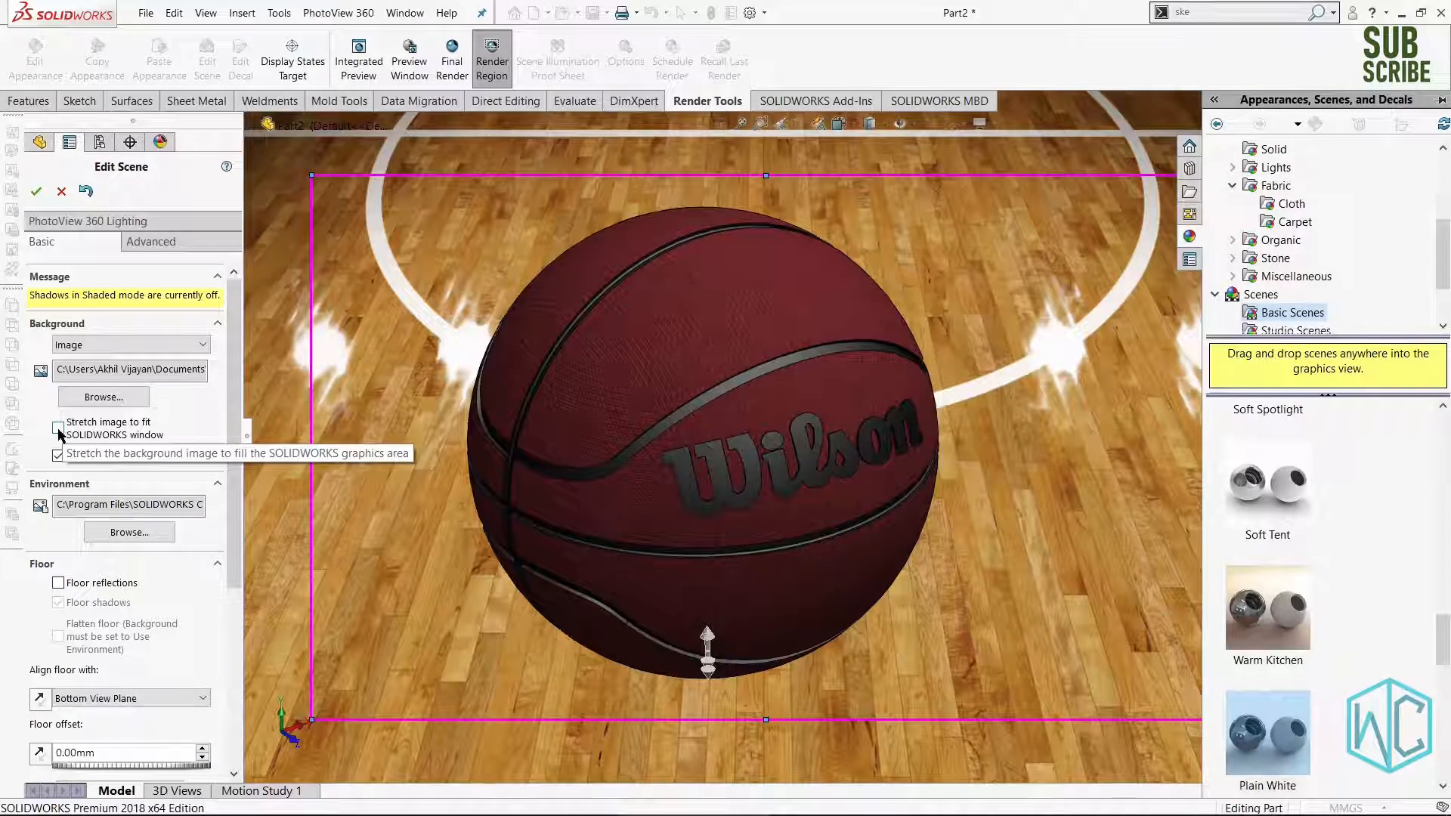
left_click(59, 428)
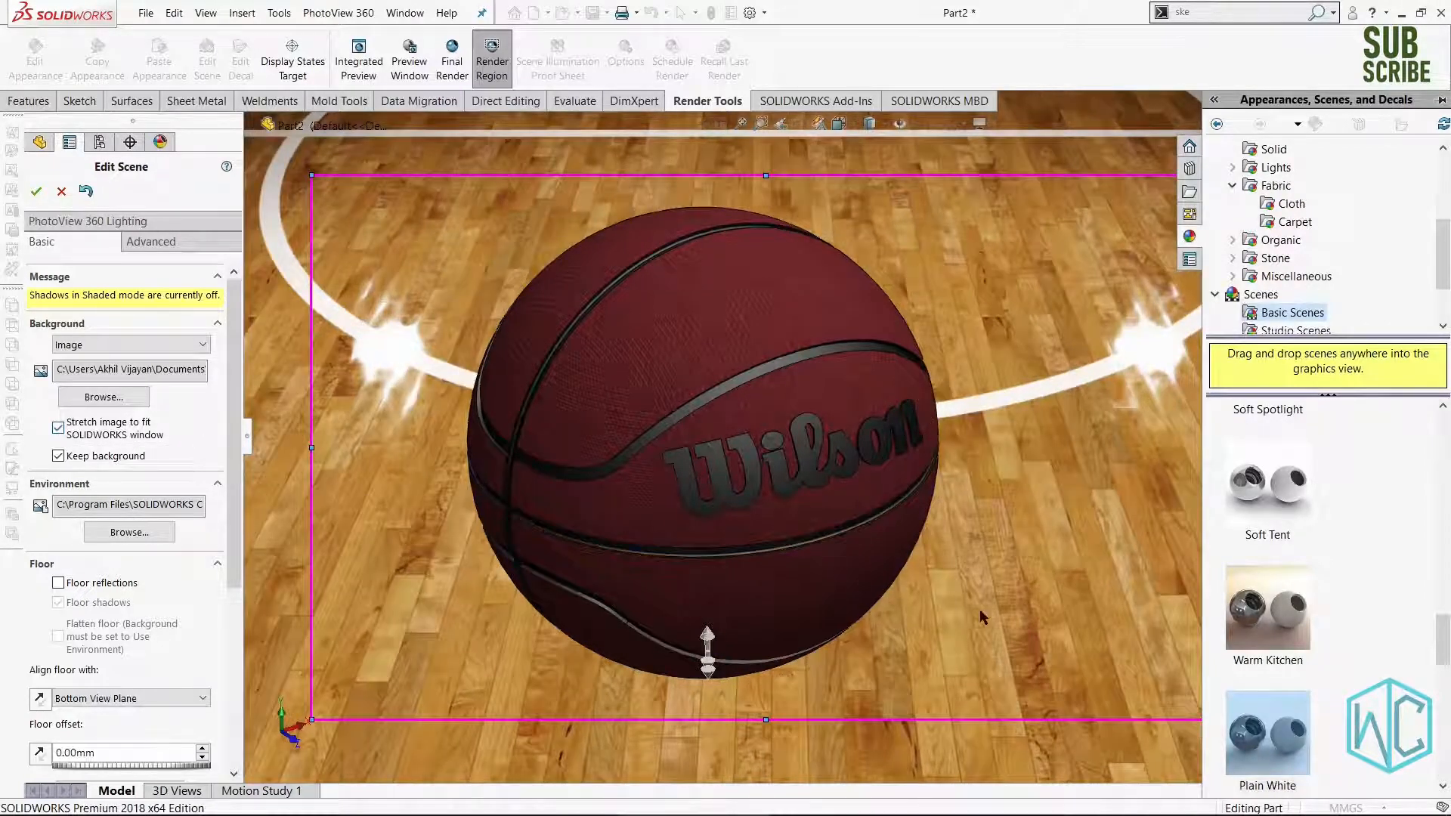
scroll(857, 431, "up", 3)
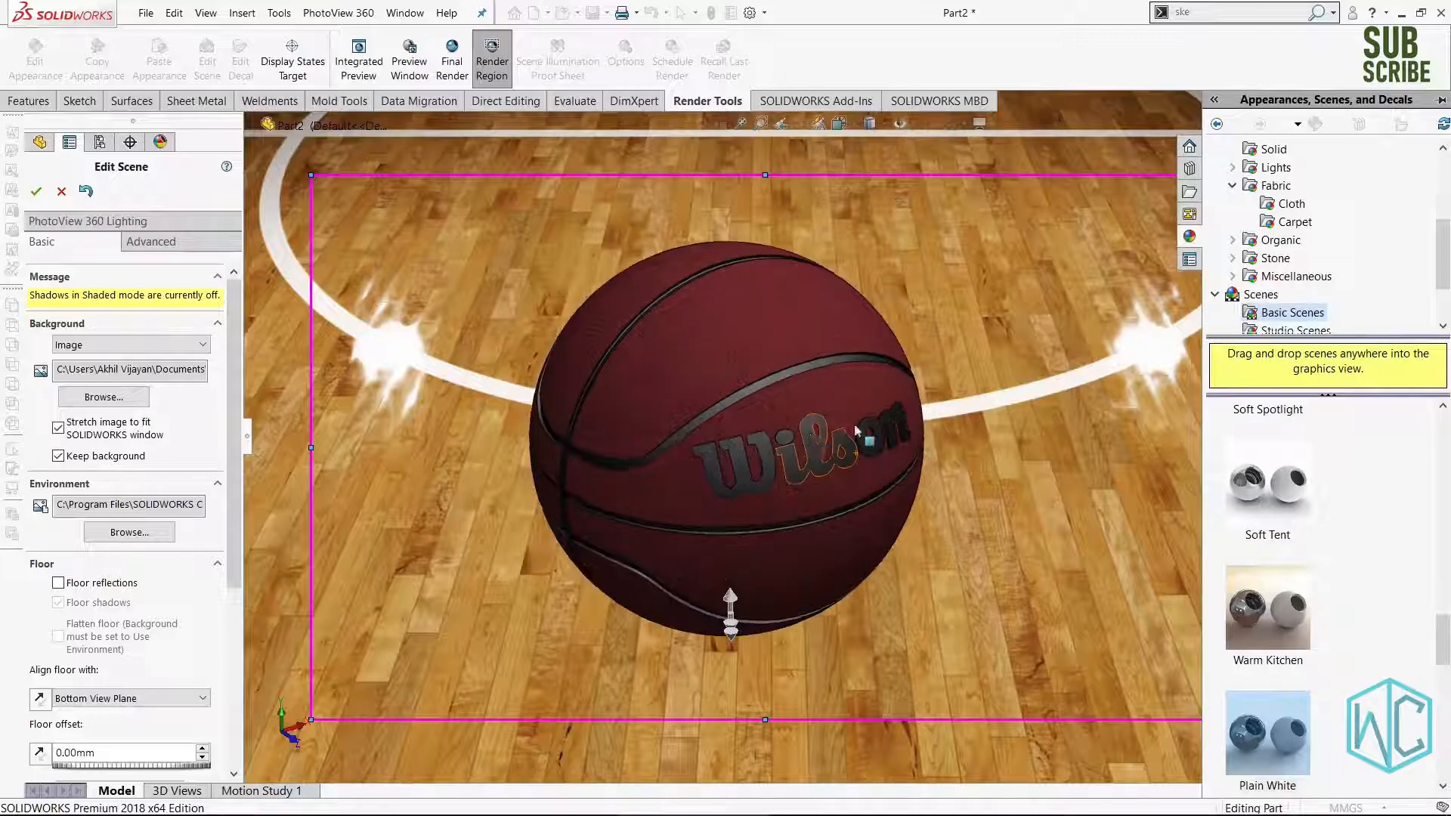
scroll(856, 431, "down", 2)
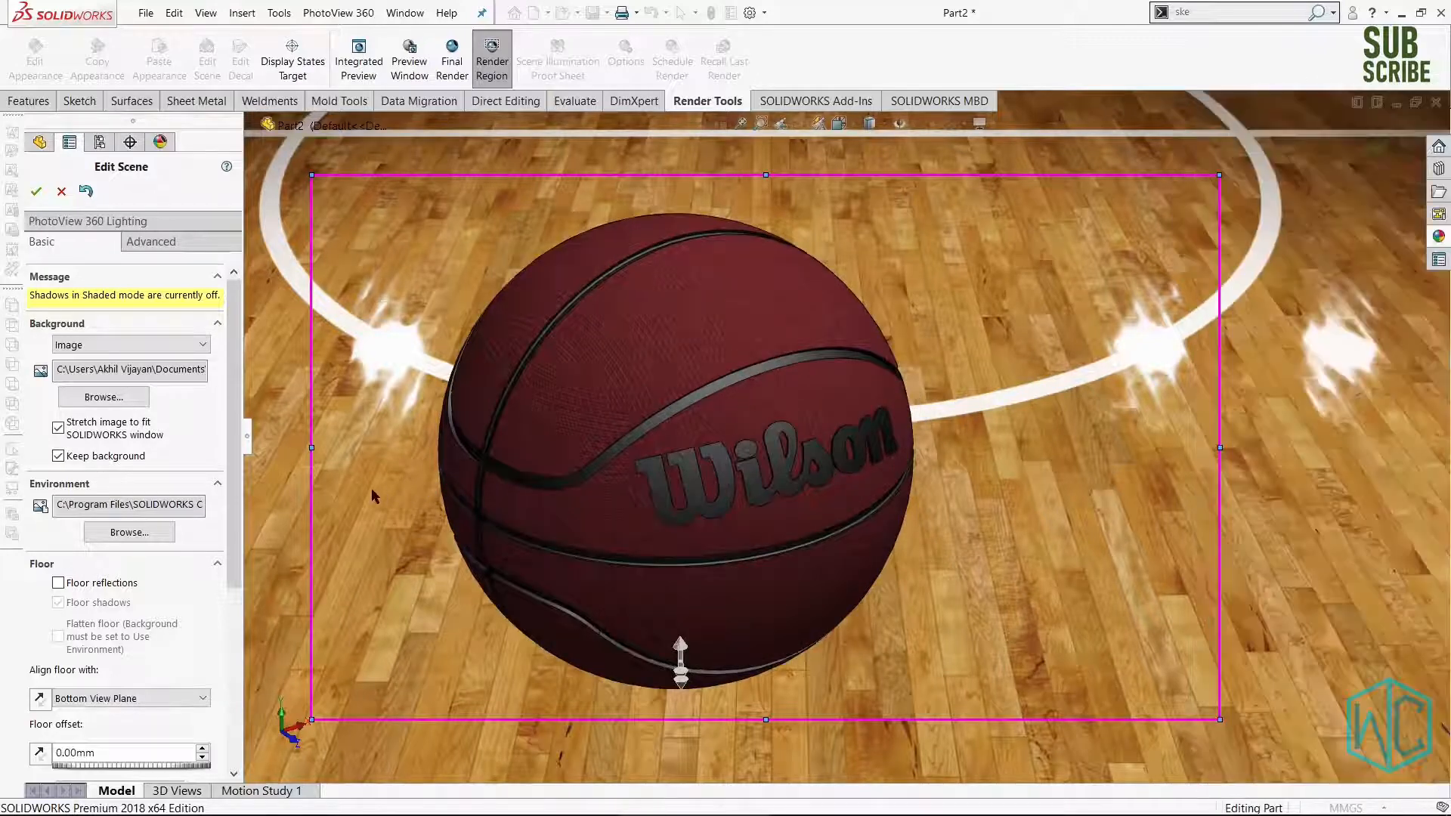
Set the background brightness of the scene's PhotoView 360 lighting to 0.90 w/srm^2.
scroll(202, 641, "down", 5)
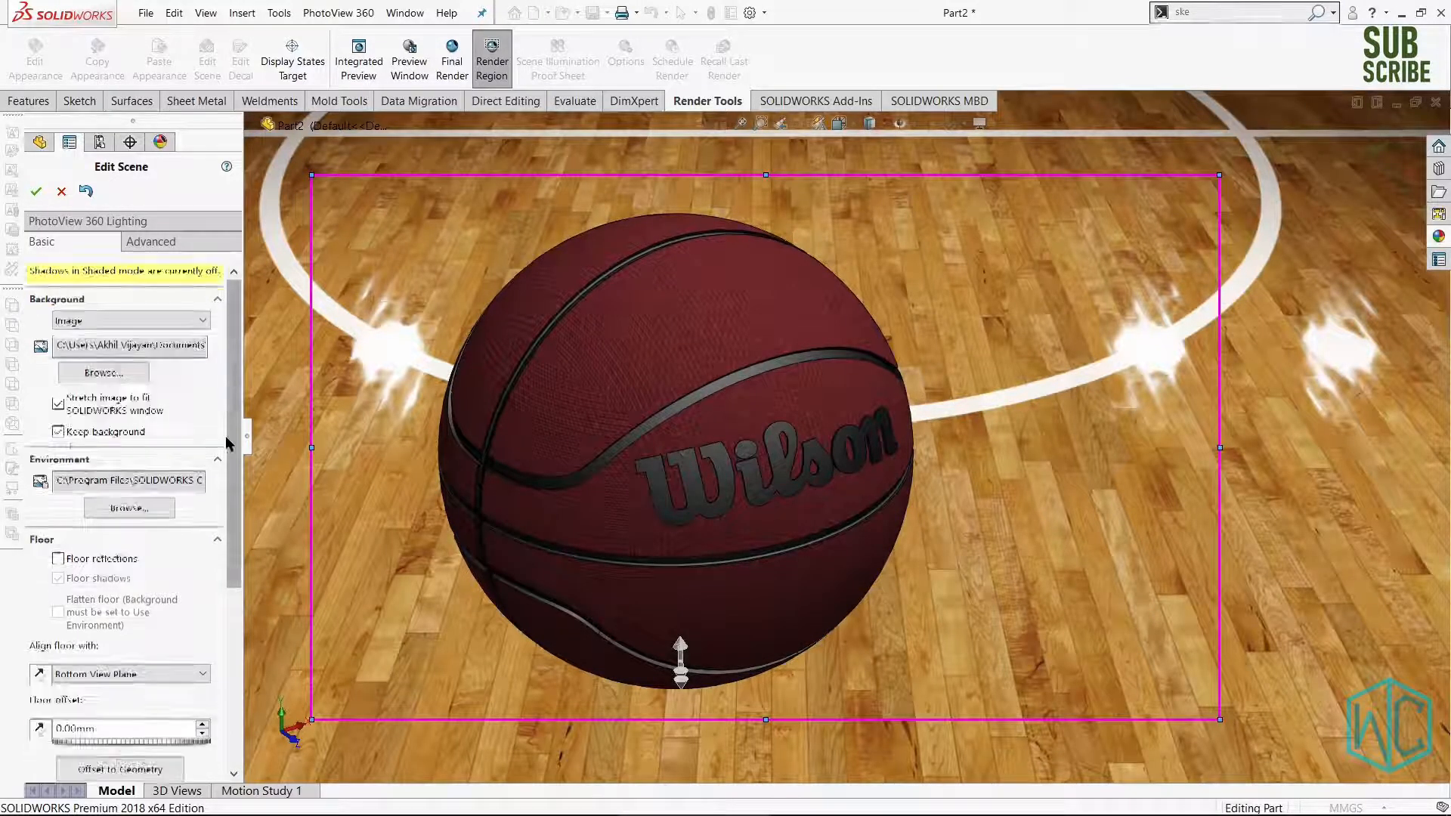
scroll(202, 641, "up", 5)
left_click(151, 241)
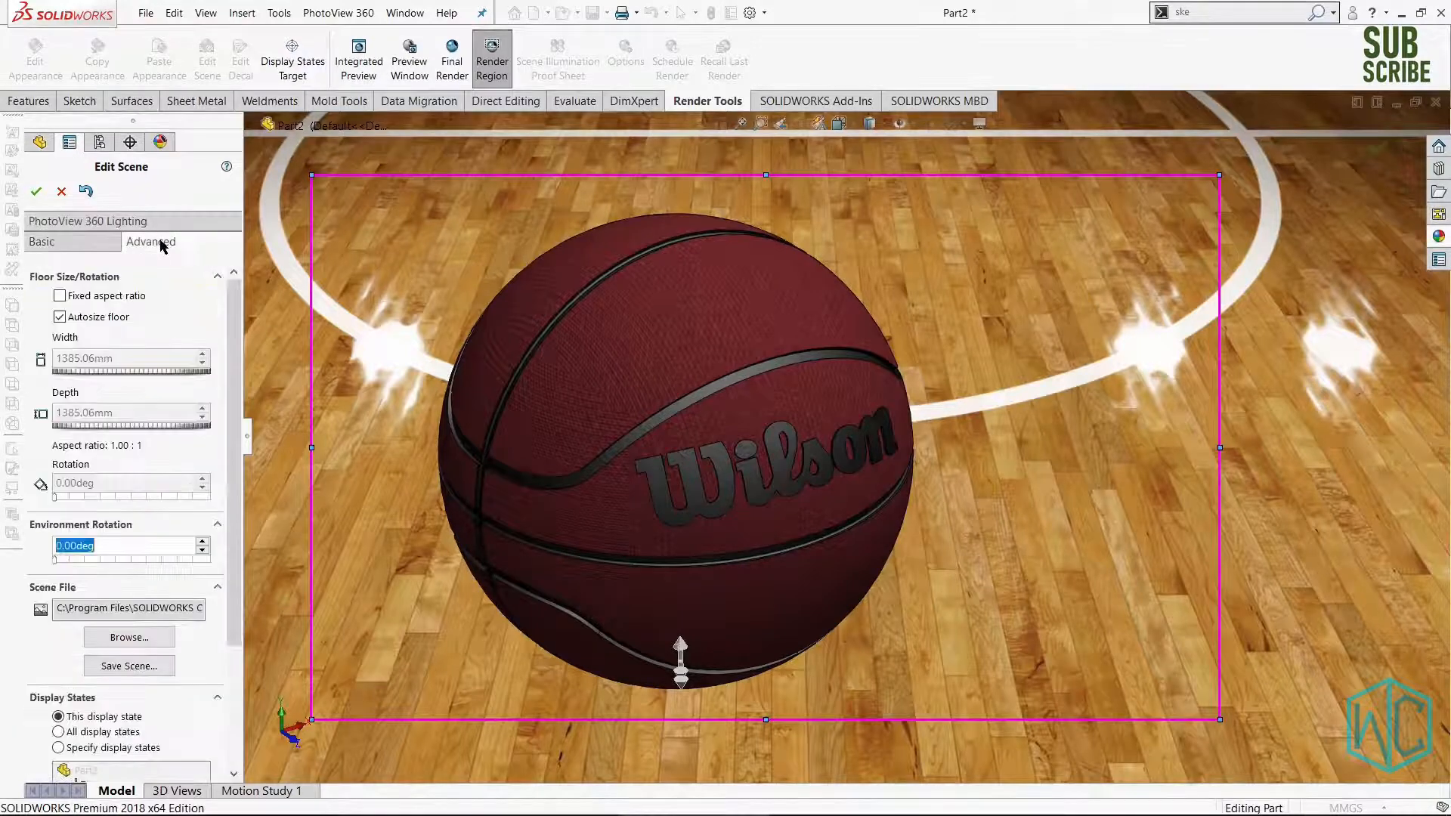
left_click(144, 221)
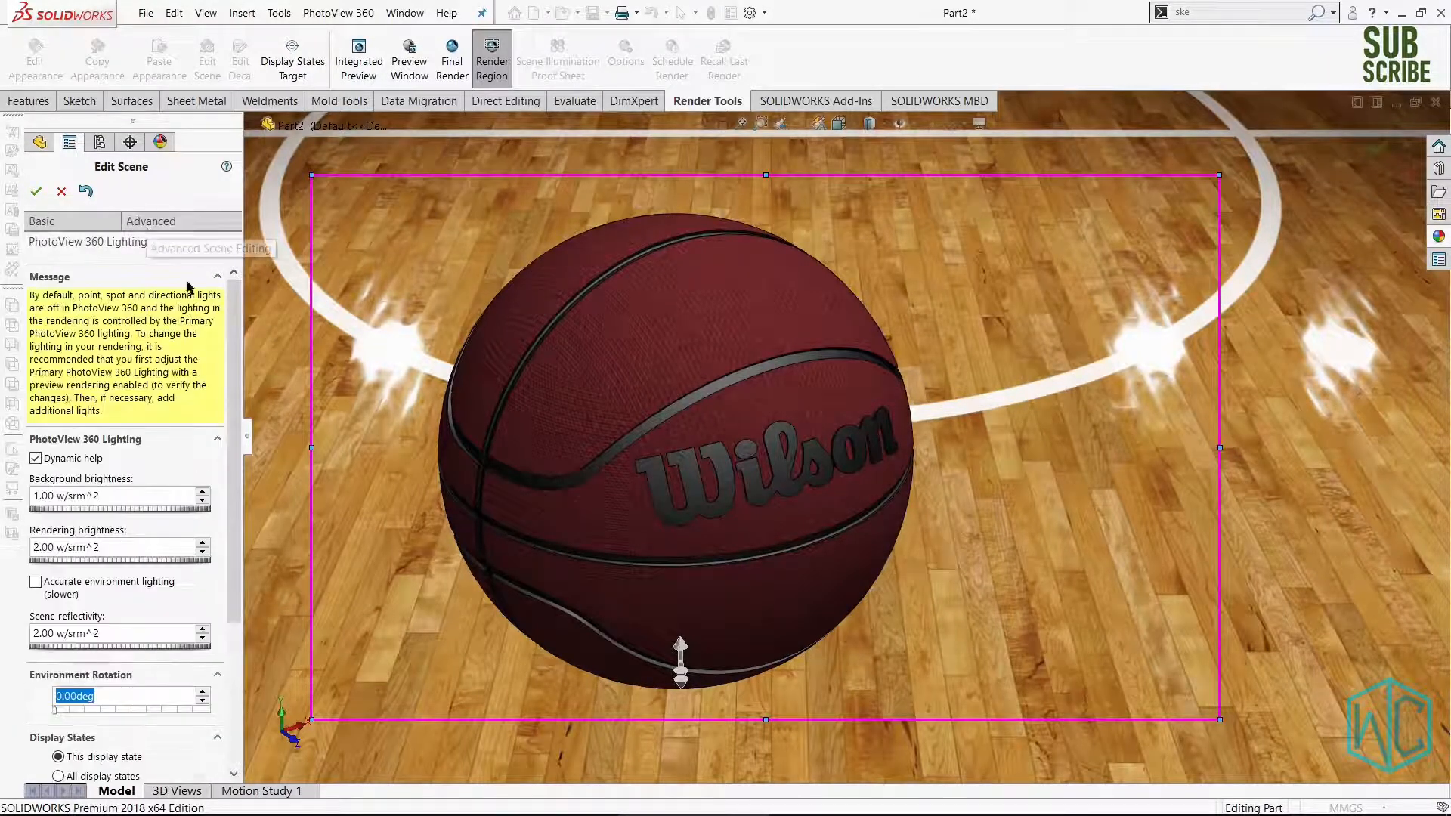
left_click_drag(239, 311, 264, 526)
scroll(124, 503, "up", 5)
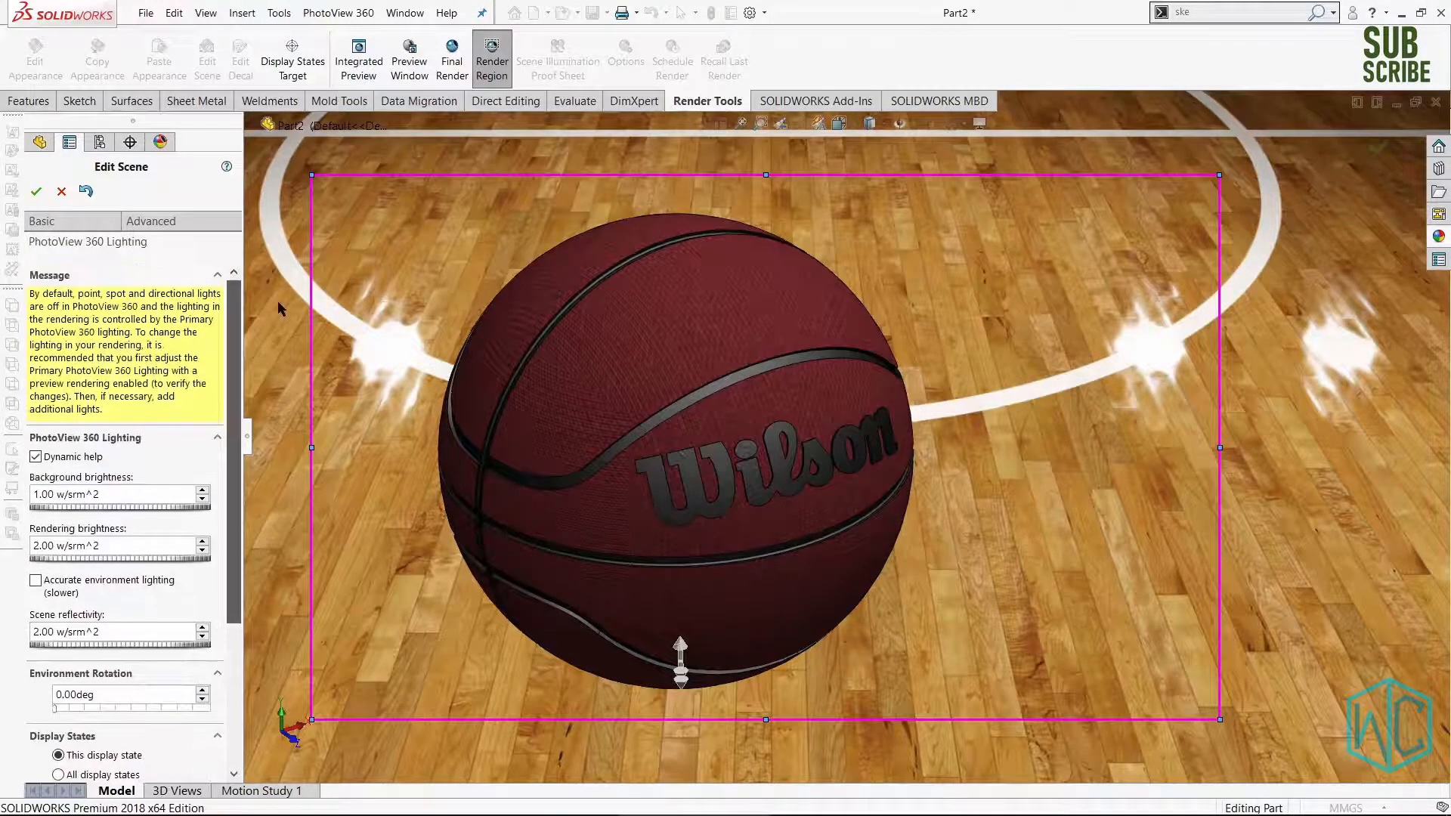
mouse_move(108, 505)
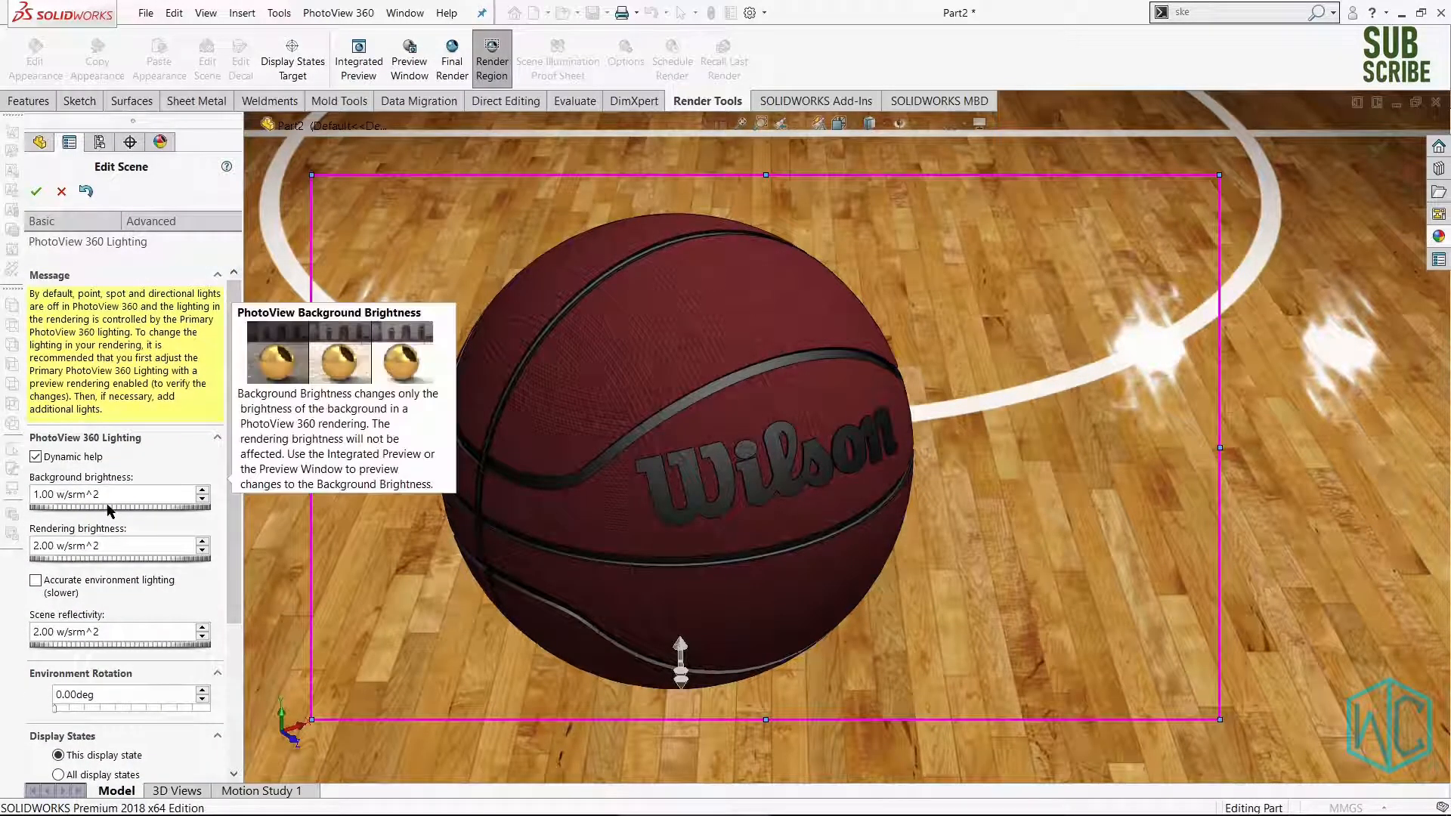
left_click_drag(106, 508, 96, 508)
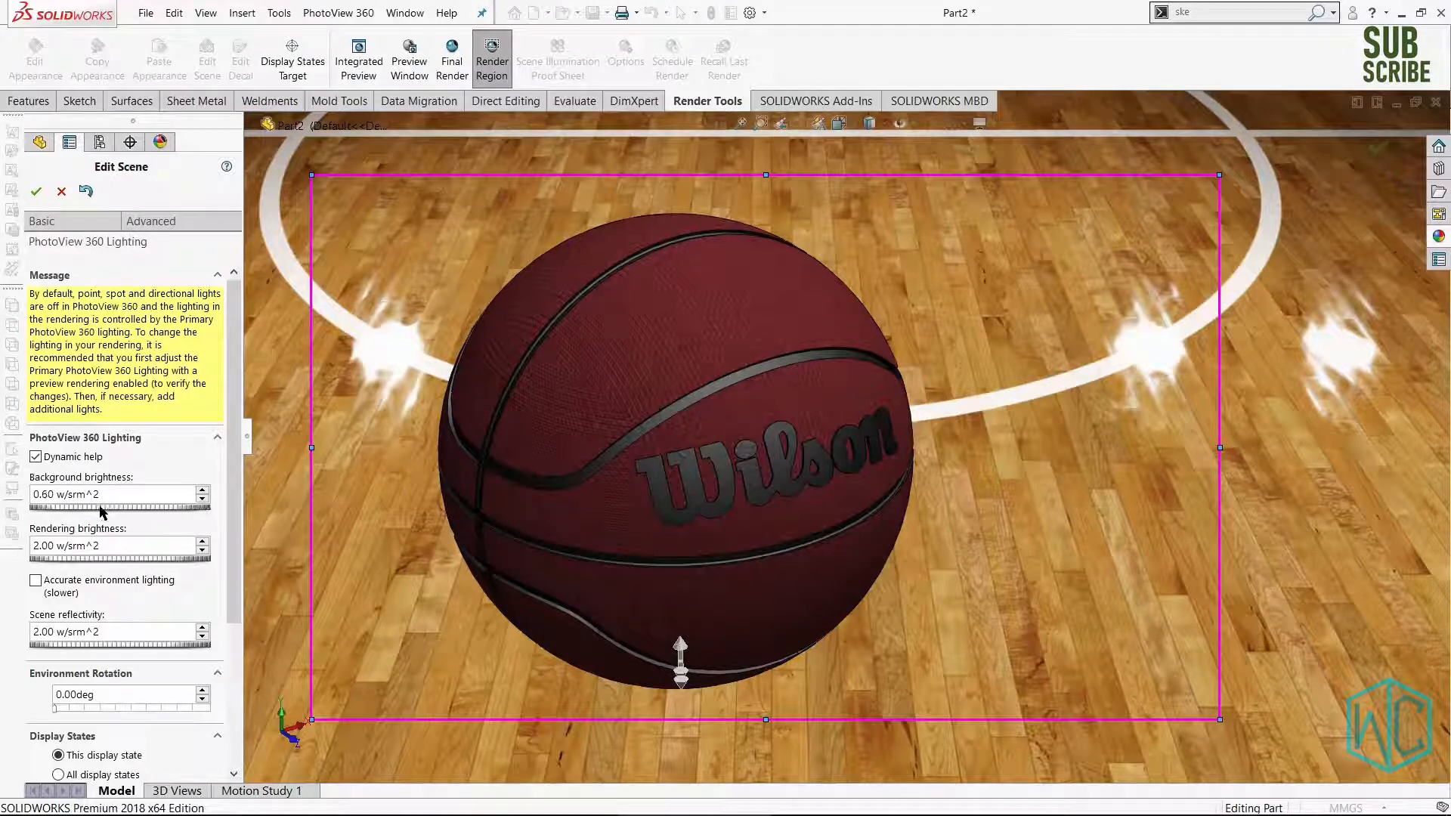
left_click(102, 509)
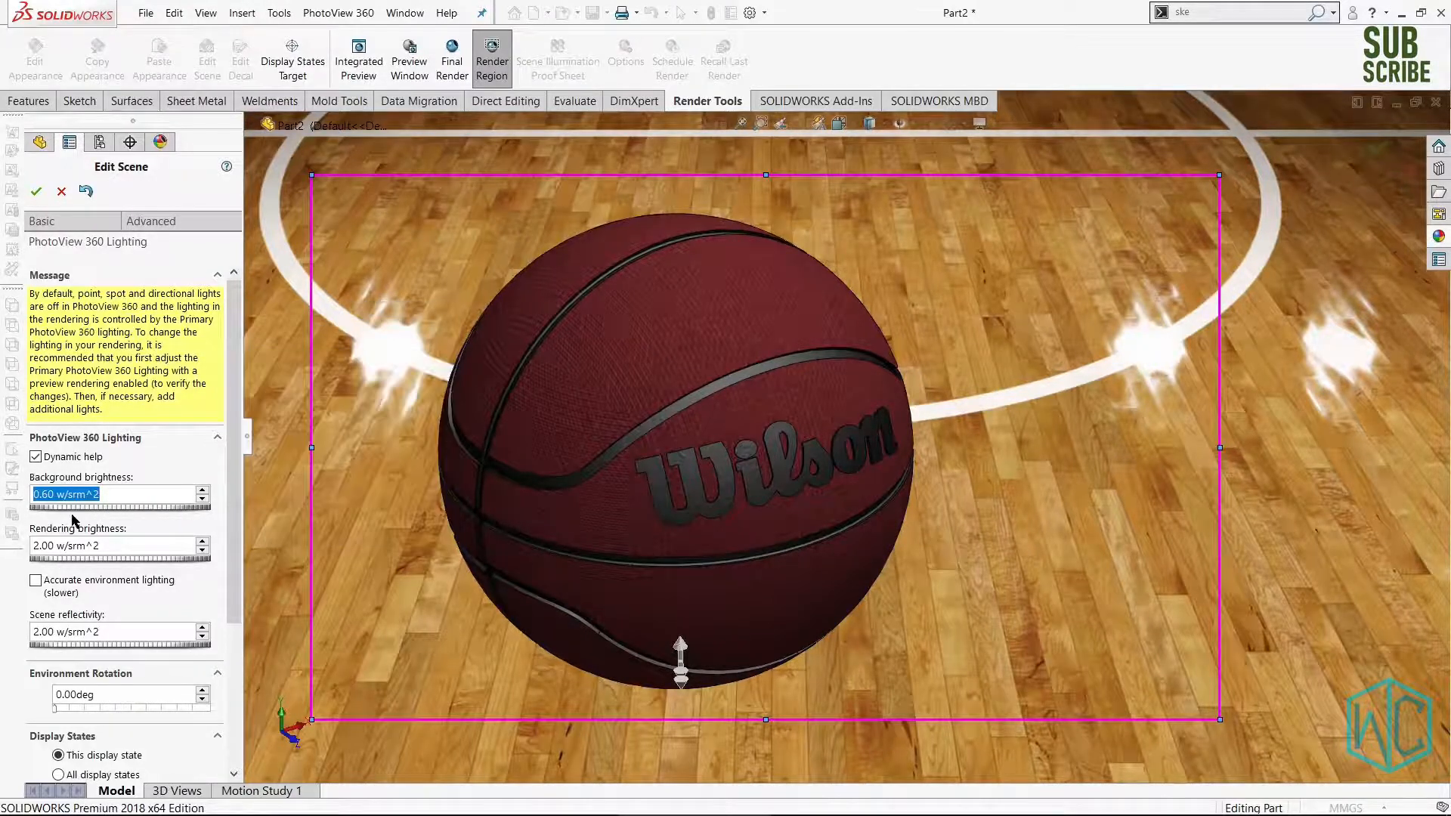
type("1.1")
key("Return")
Set the rendering brightness to 0.80 w/srm^2 and scene reflectivity to 1.00 w/srm^2, and accept the scene changes.
left_click_drag(59, 560, 42, 561)
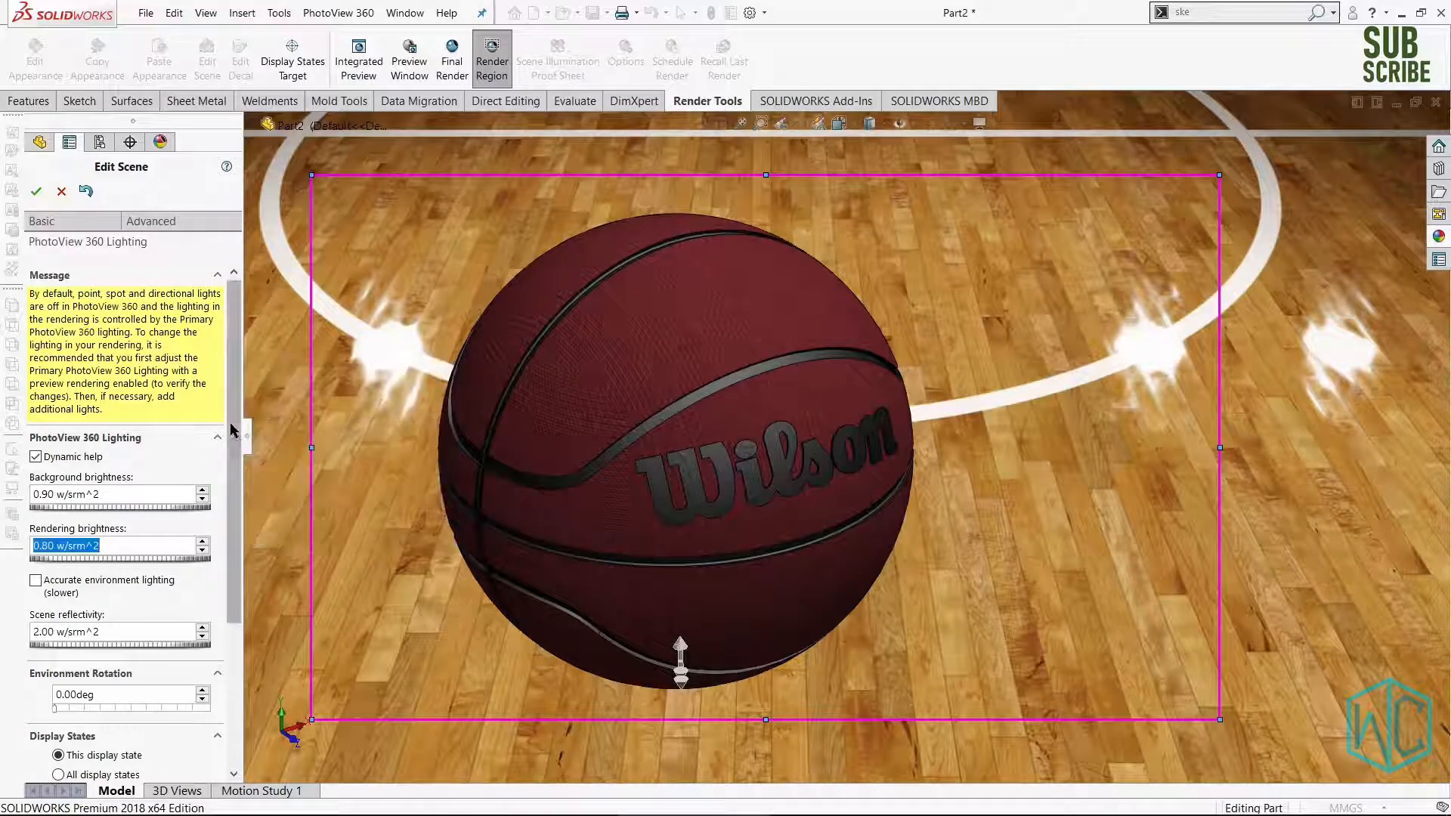
left_click_drag(233, 421, 223, 534)
scroll(223, 533, "up", 2)
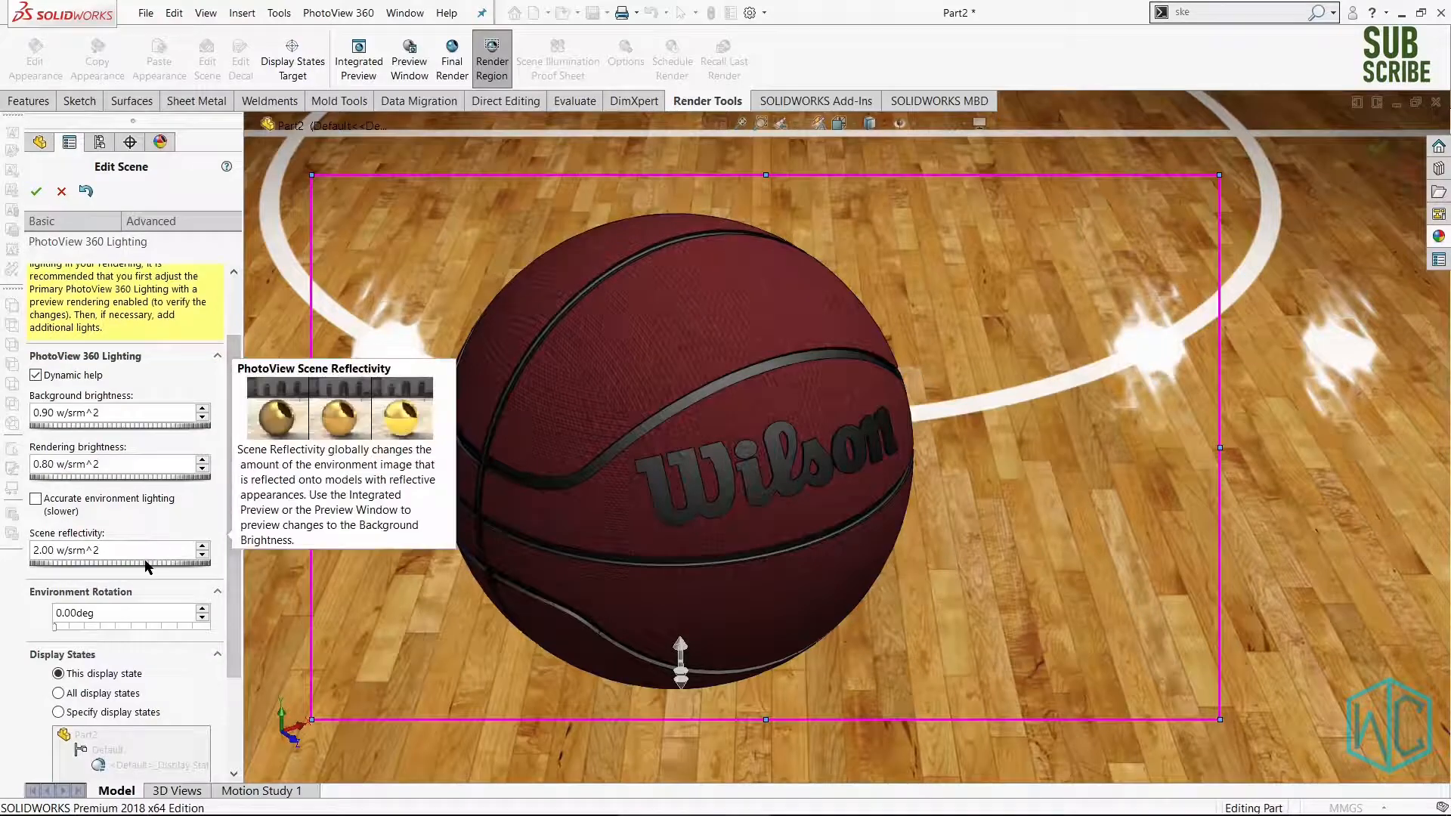
left_click_drag(147, 566, 138, 568)
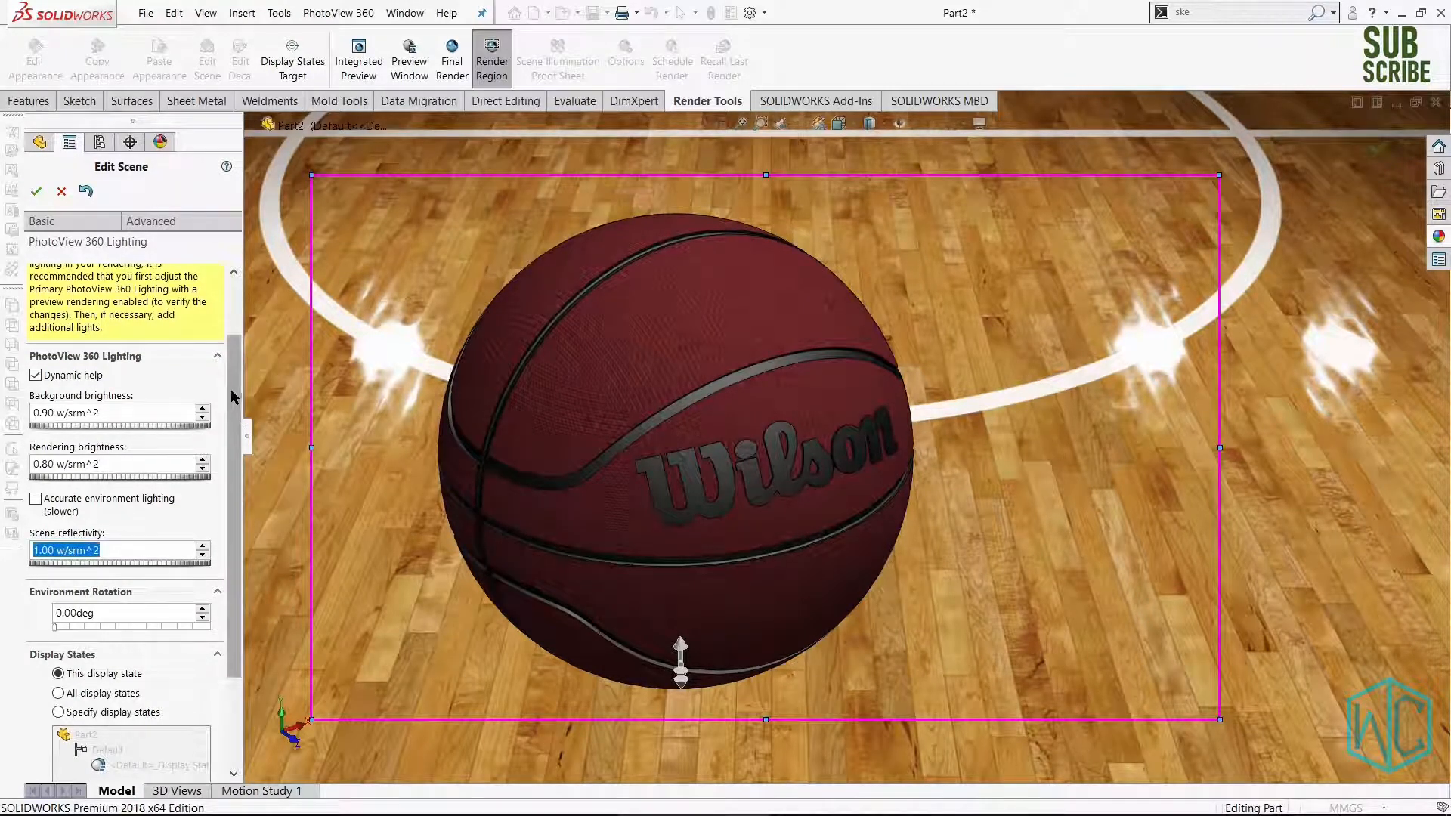
scroll(233, 401, "up", 2)
left_click(36, 190)
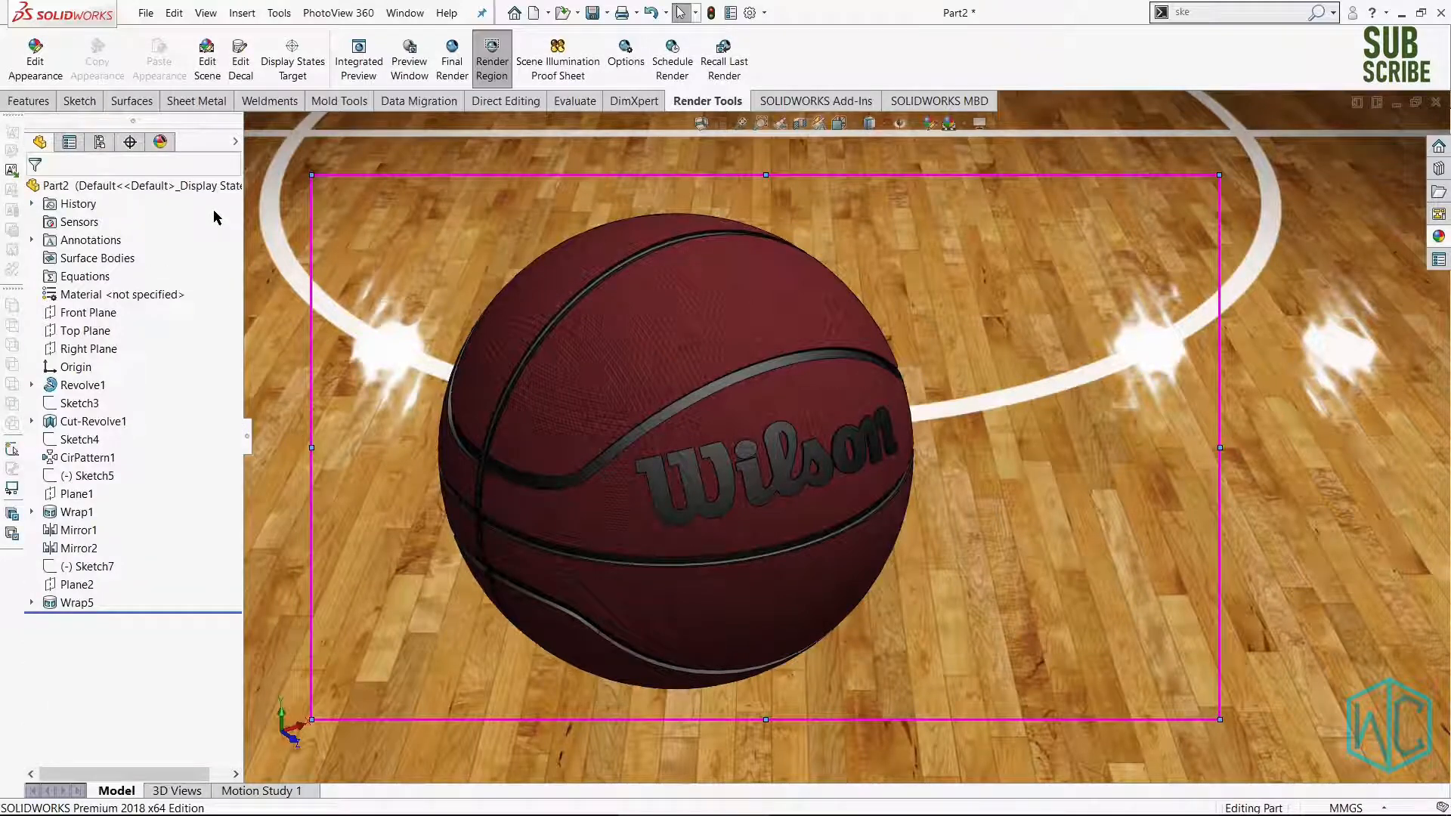
Set the PhotoView 360 output image size to 1920x1080 (16:9) and enable ambient occlusion output.
scroll(476, 613, "up", 1)
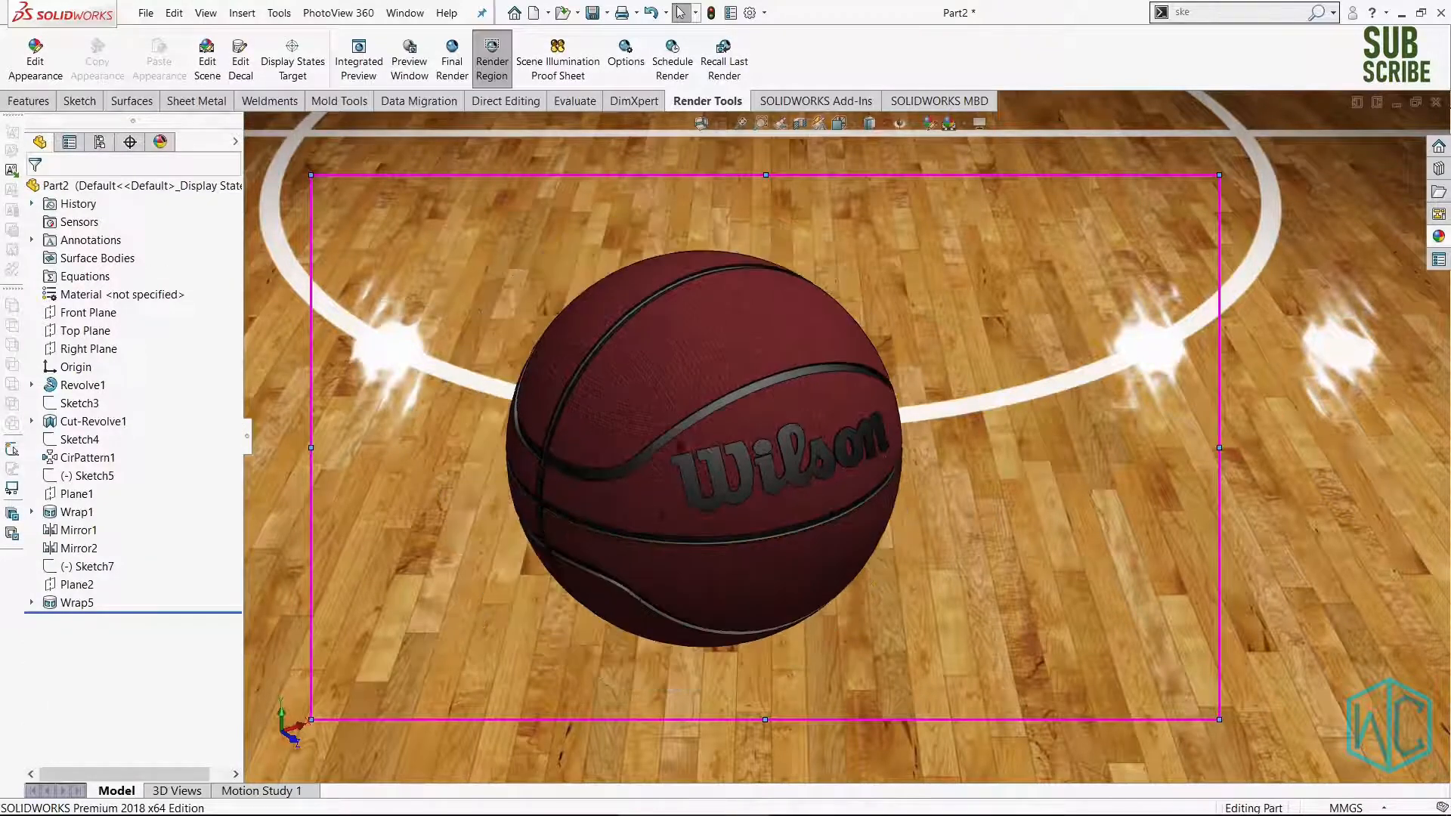
left_click(626, 55)
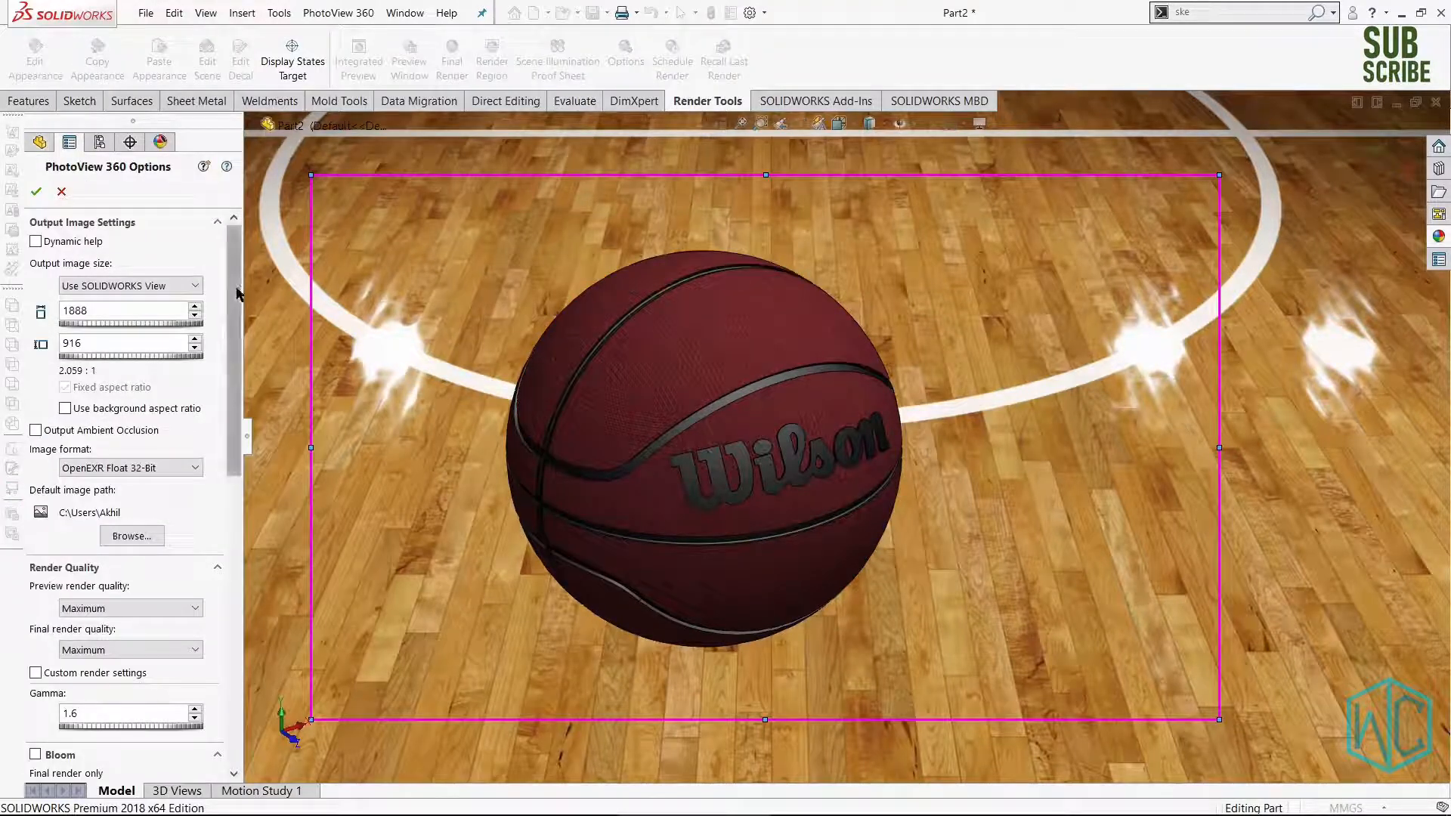
scroll(237, 293, "down", 1)
scroll(219, 306, "up", 1)
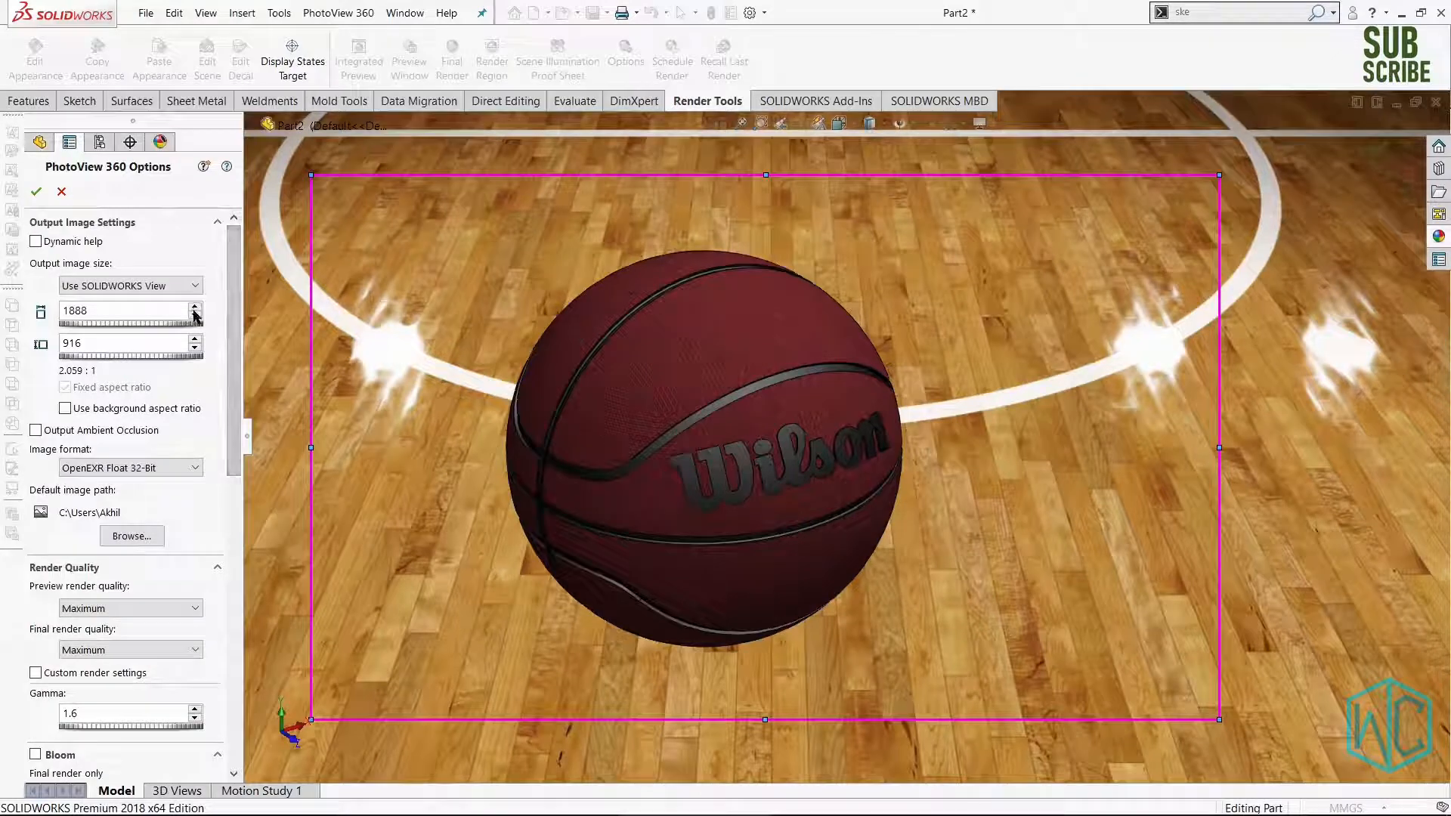
left_click(177, 286)
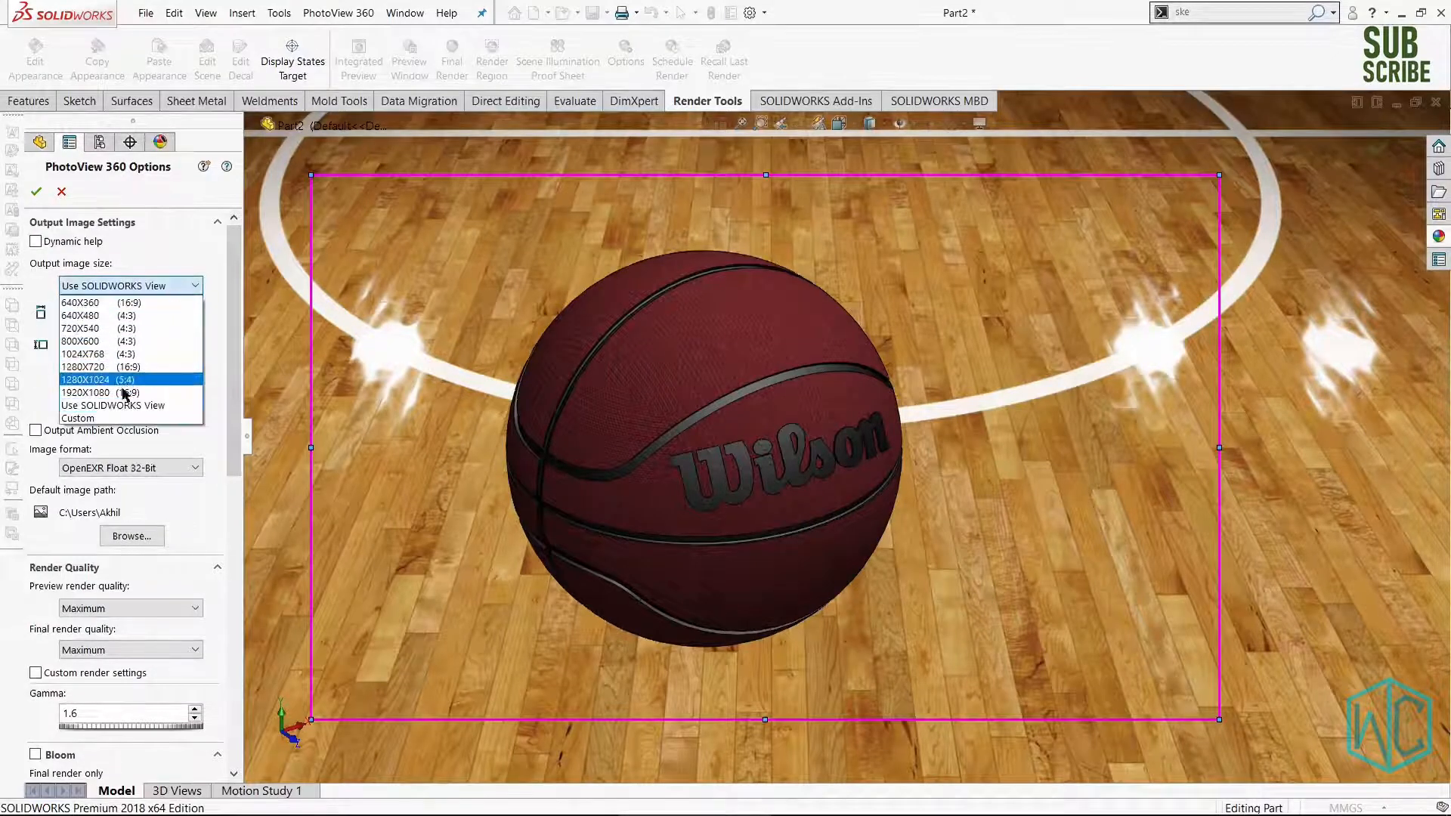
left_click(124, 393)
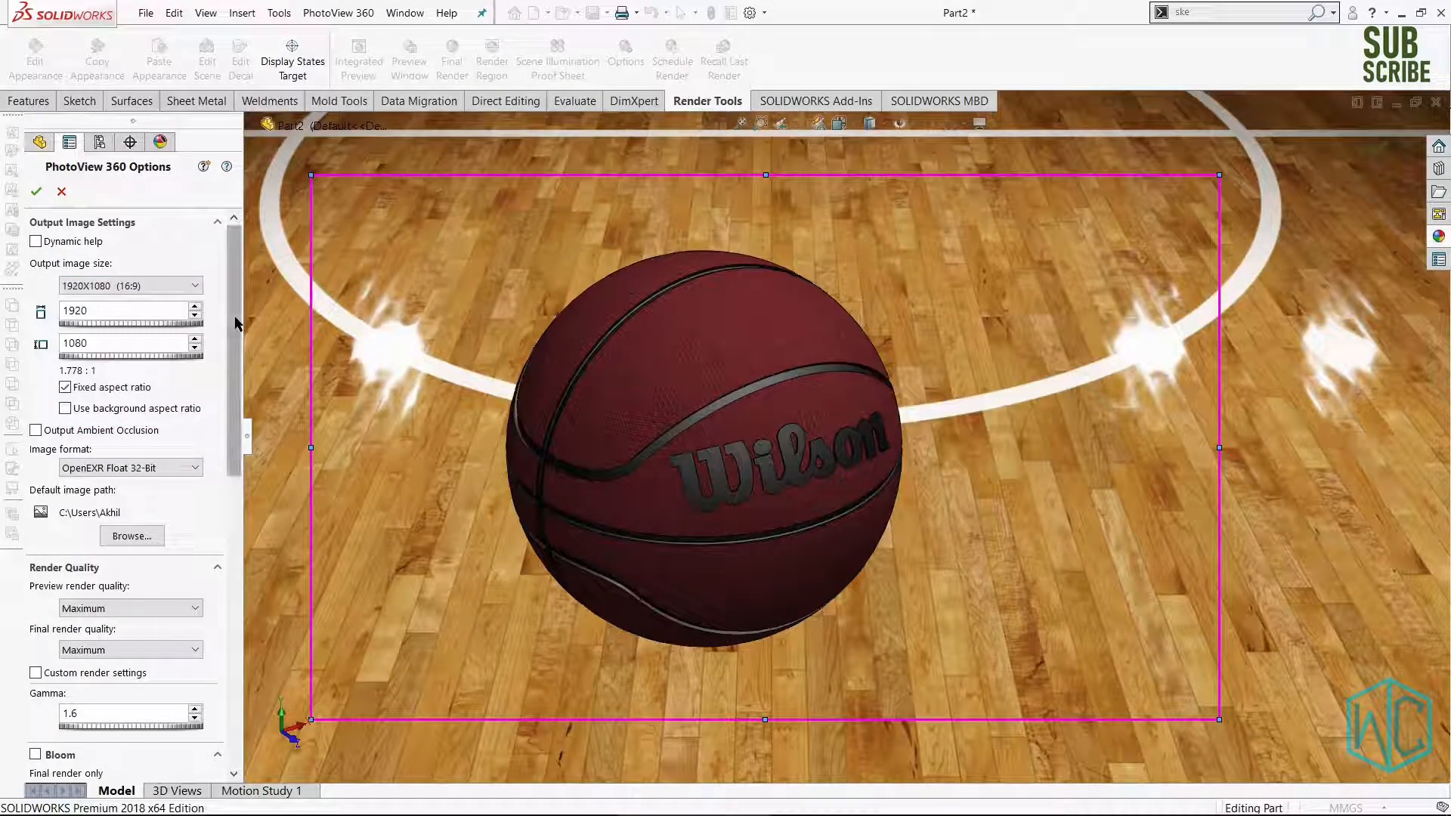
scroll(234, 326, "down", 1)
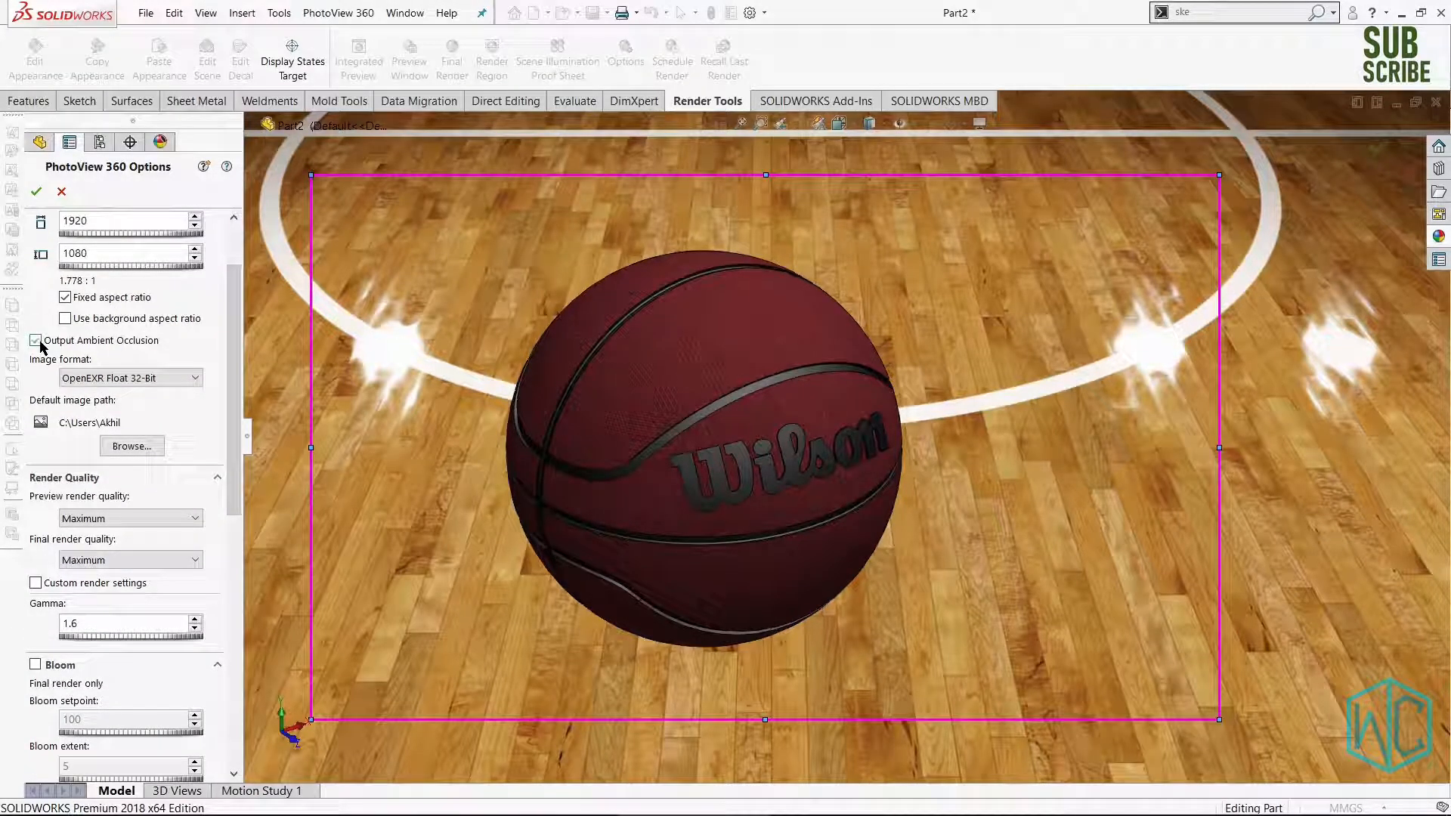
left_click(40, 341)
scroll(217, 363, "down", 1)
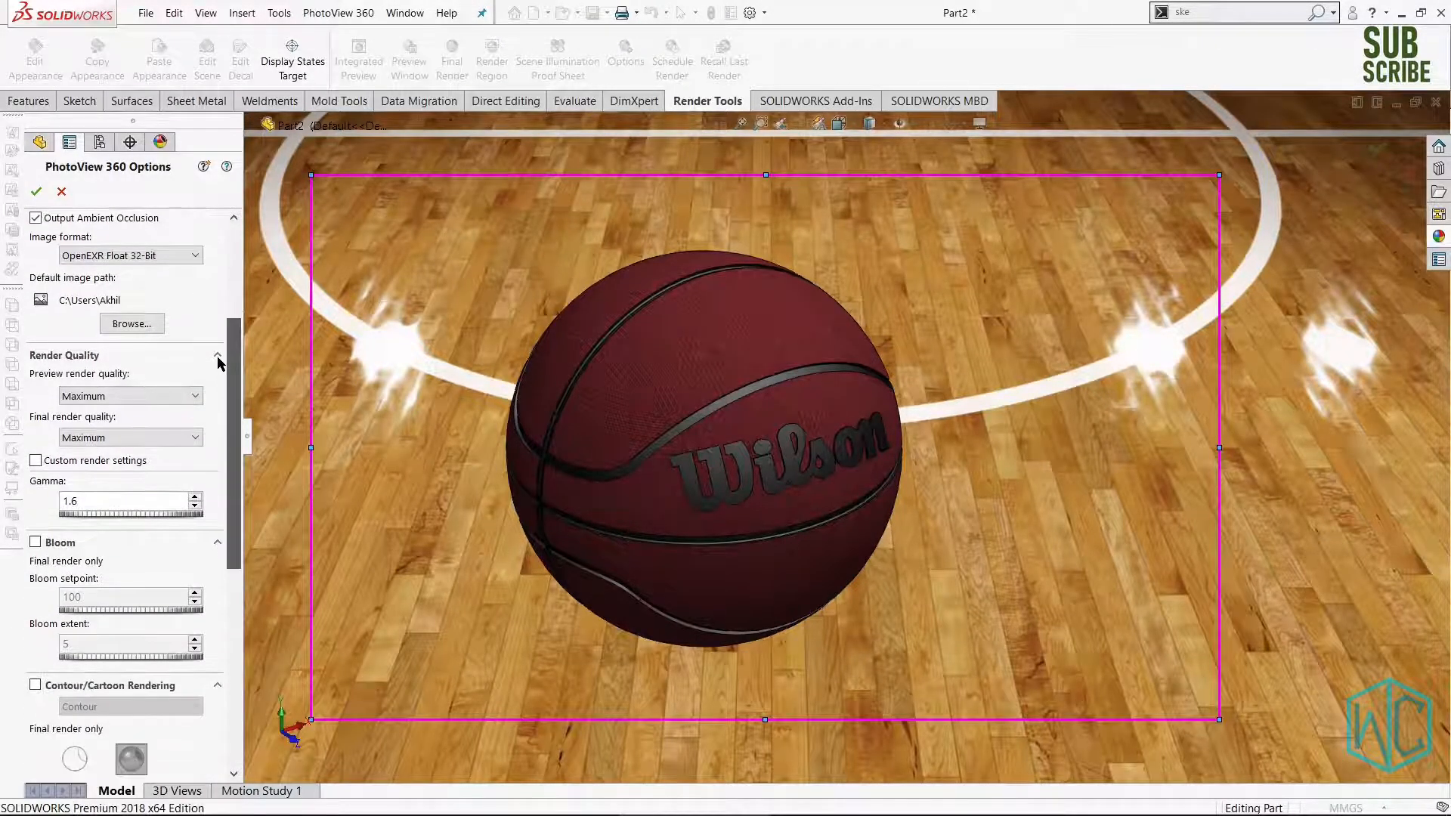
Review the render quality settings and enable the Bloom effect for the final render.
left_click(140, 396)
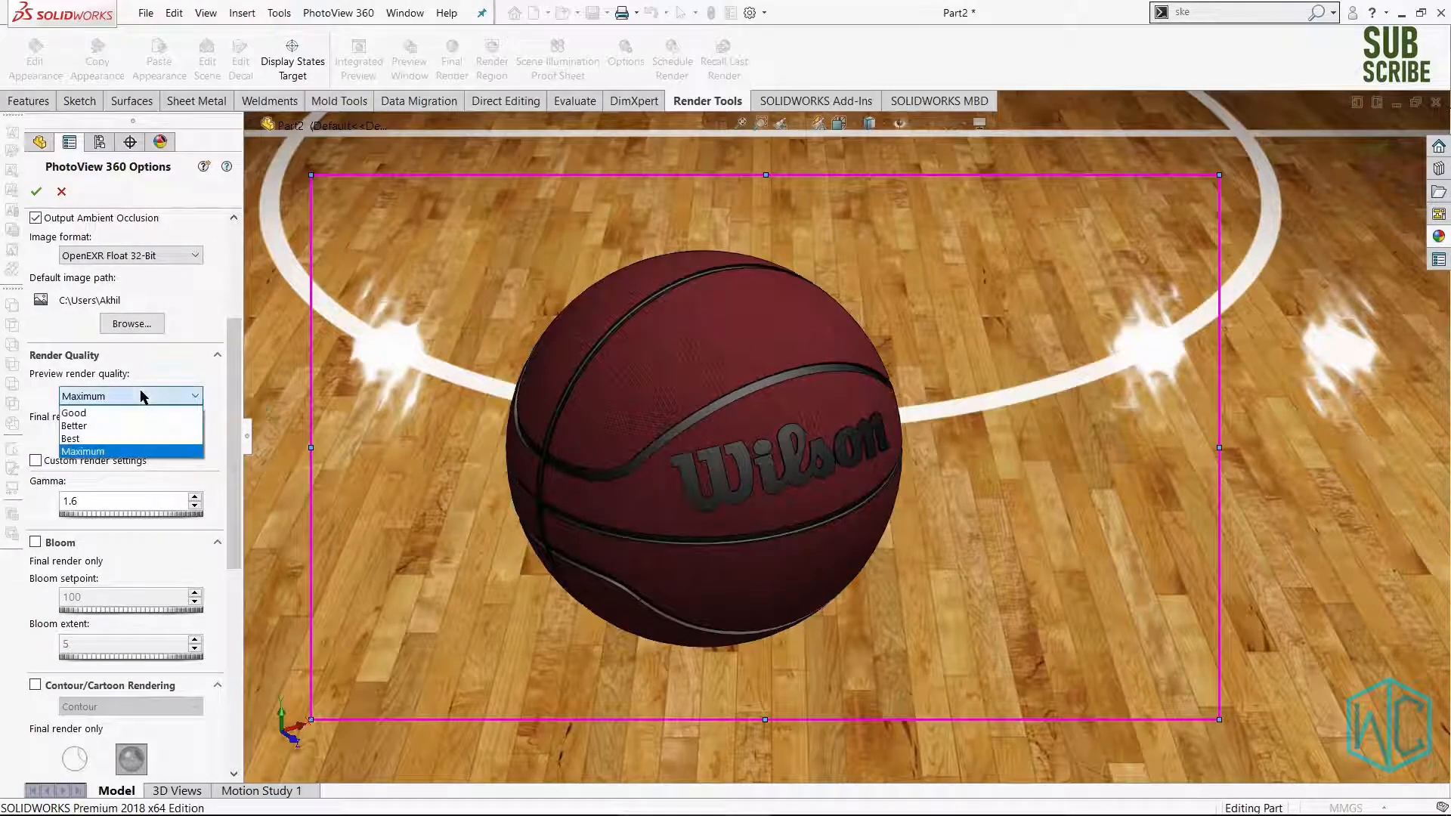
left_click(140, 396)
scroll(227, 427, "down", 1)
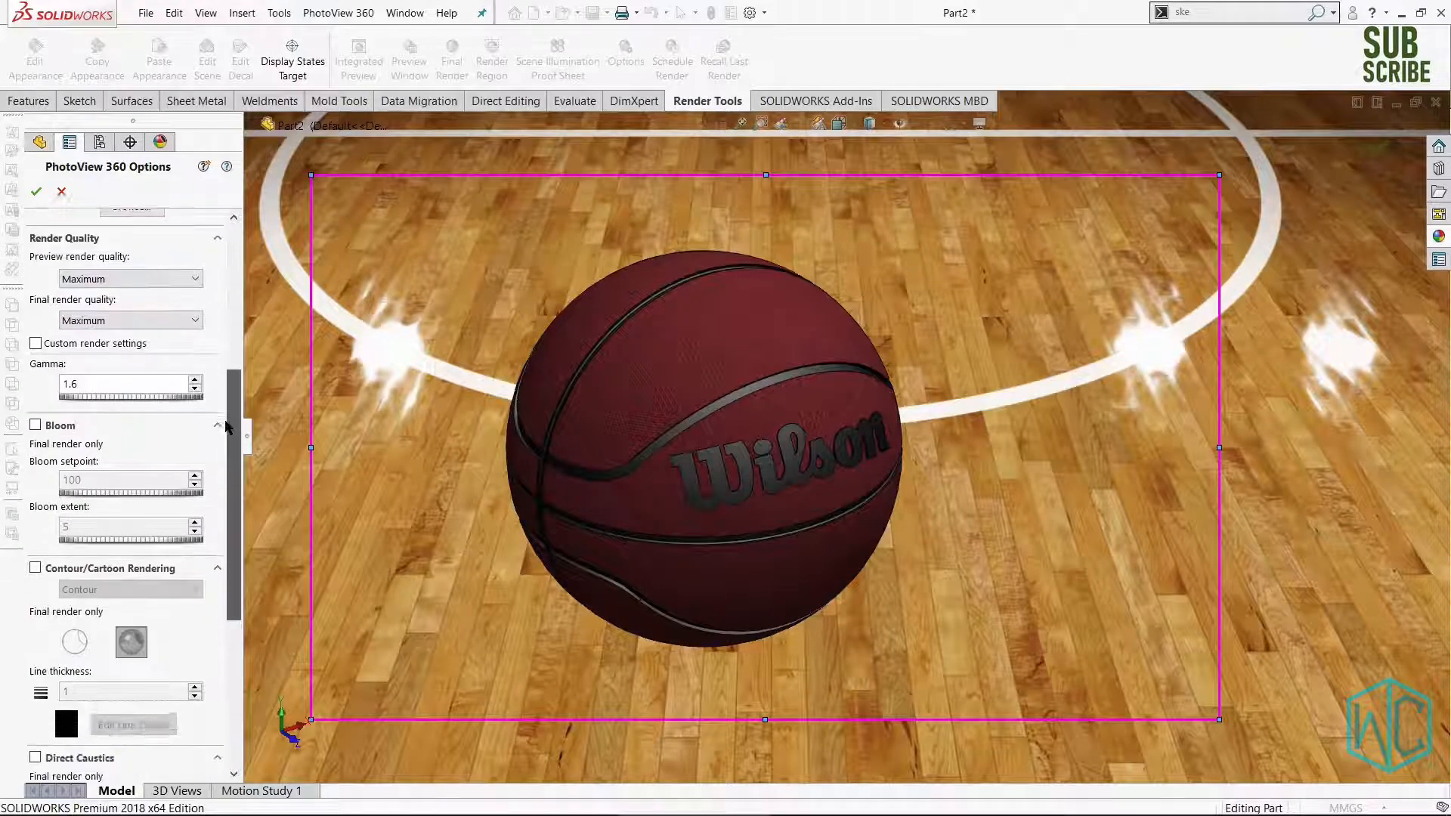
scroll(230, 454, "down", 1)
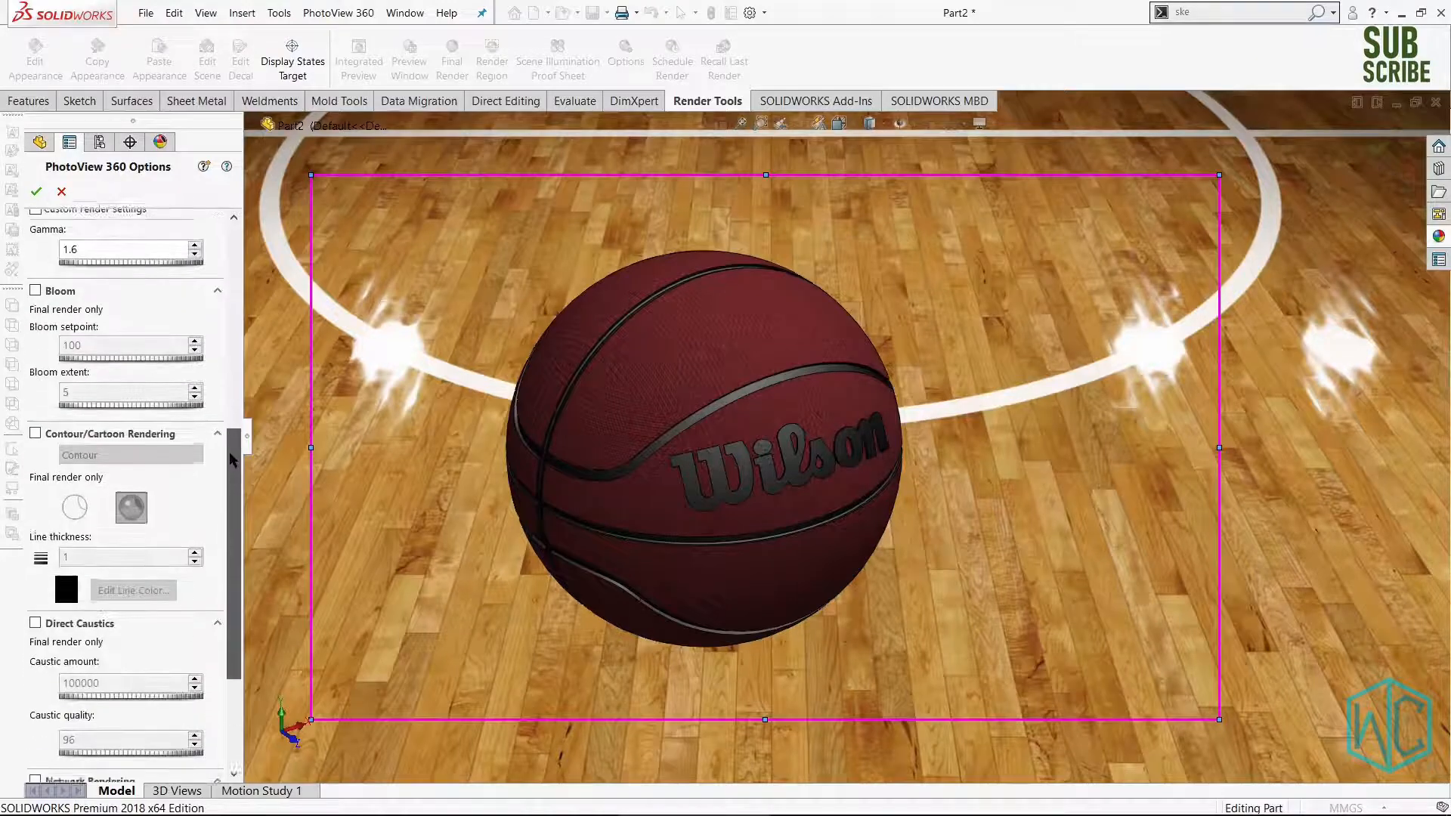
left_click_drag(230, 452, 249, 422)
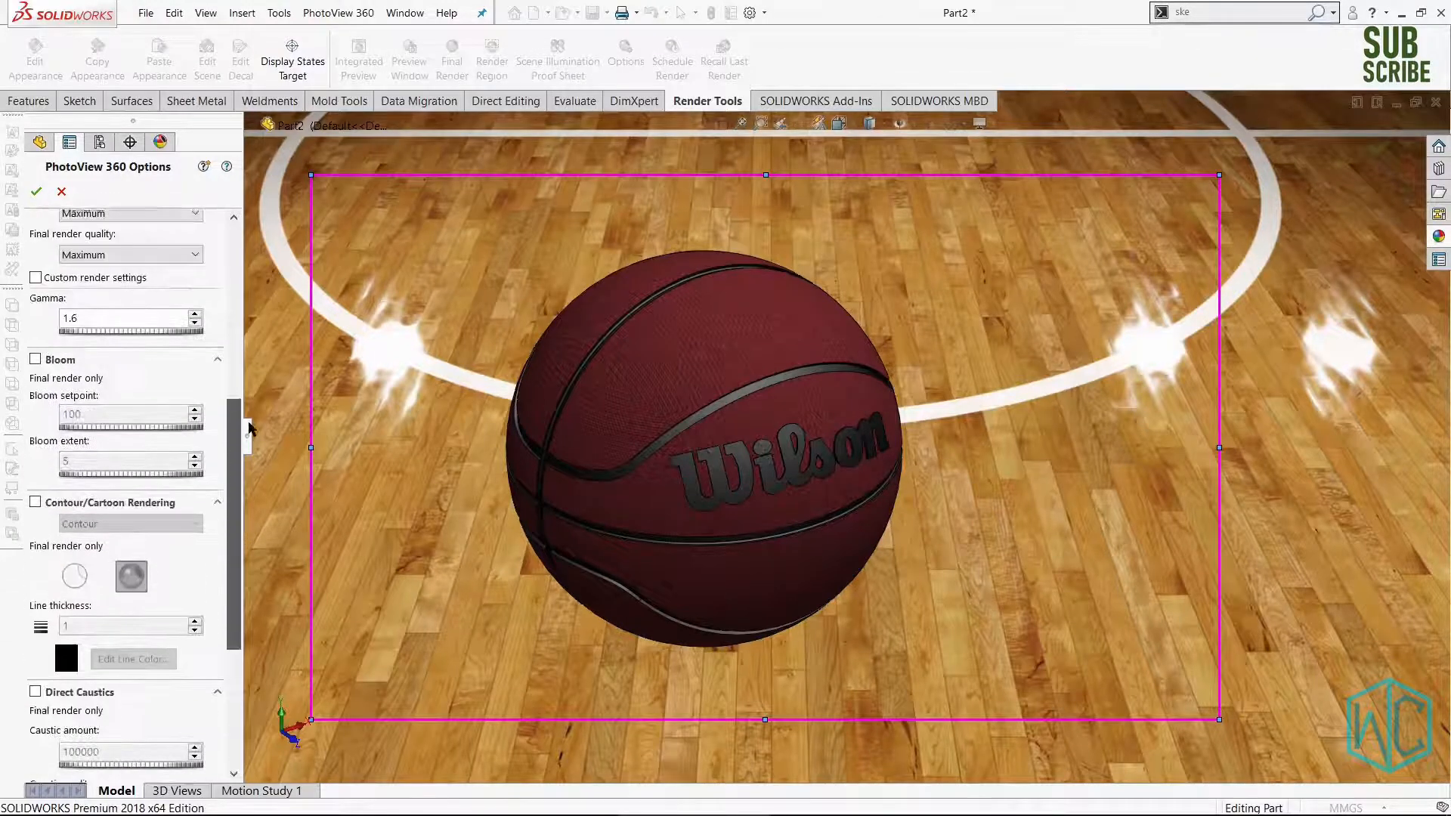
left_click(36, 360)
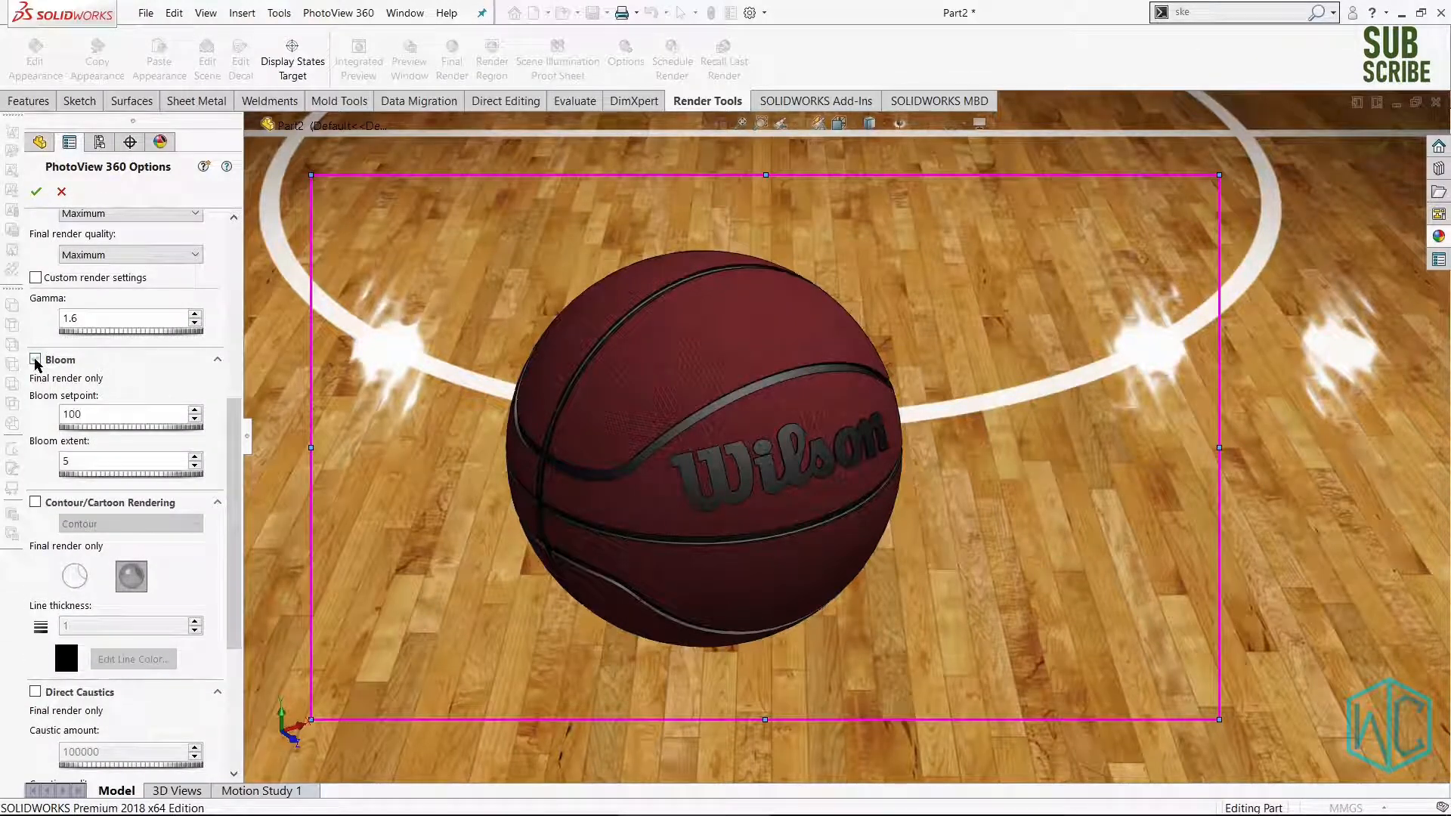
Enable Contour/Cartoon Rendering, review the remaining PhotoView 360 render options, and accept them.
left_click(35, 502)
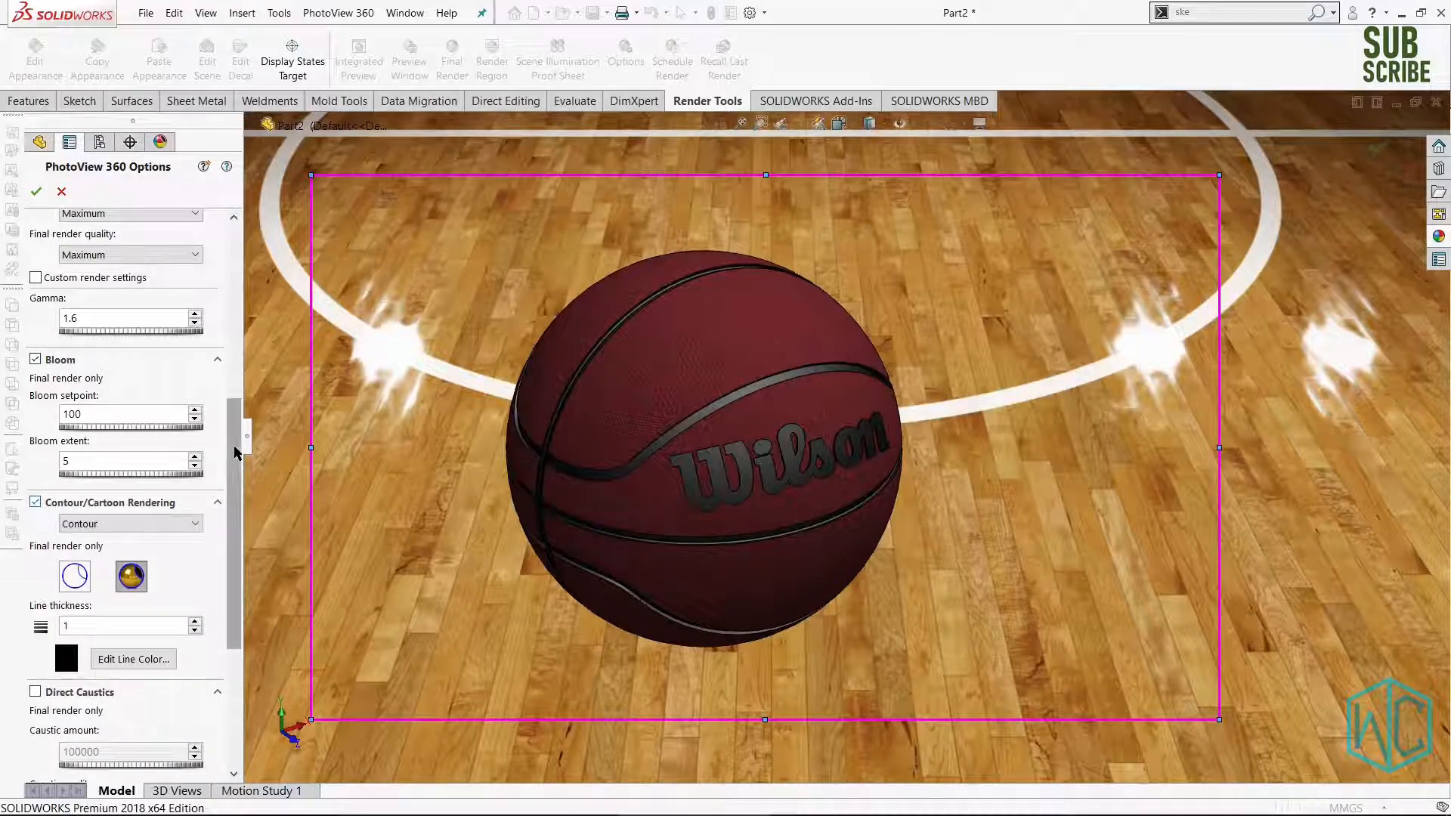
scroll(235, 452, "down", 3)
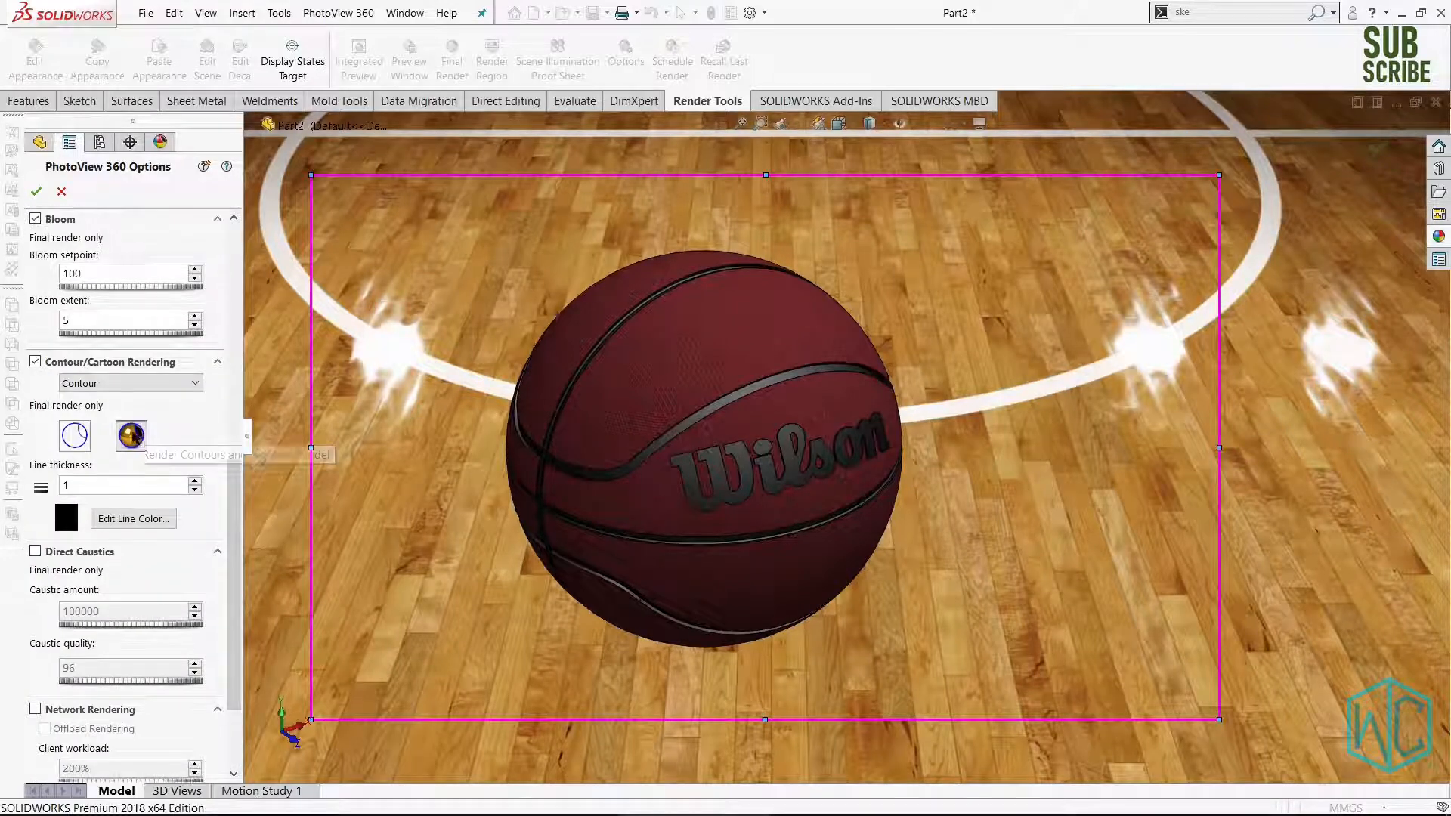
scroll(229, 470, "down", 3)
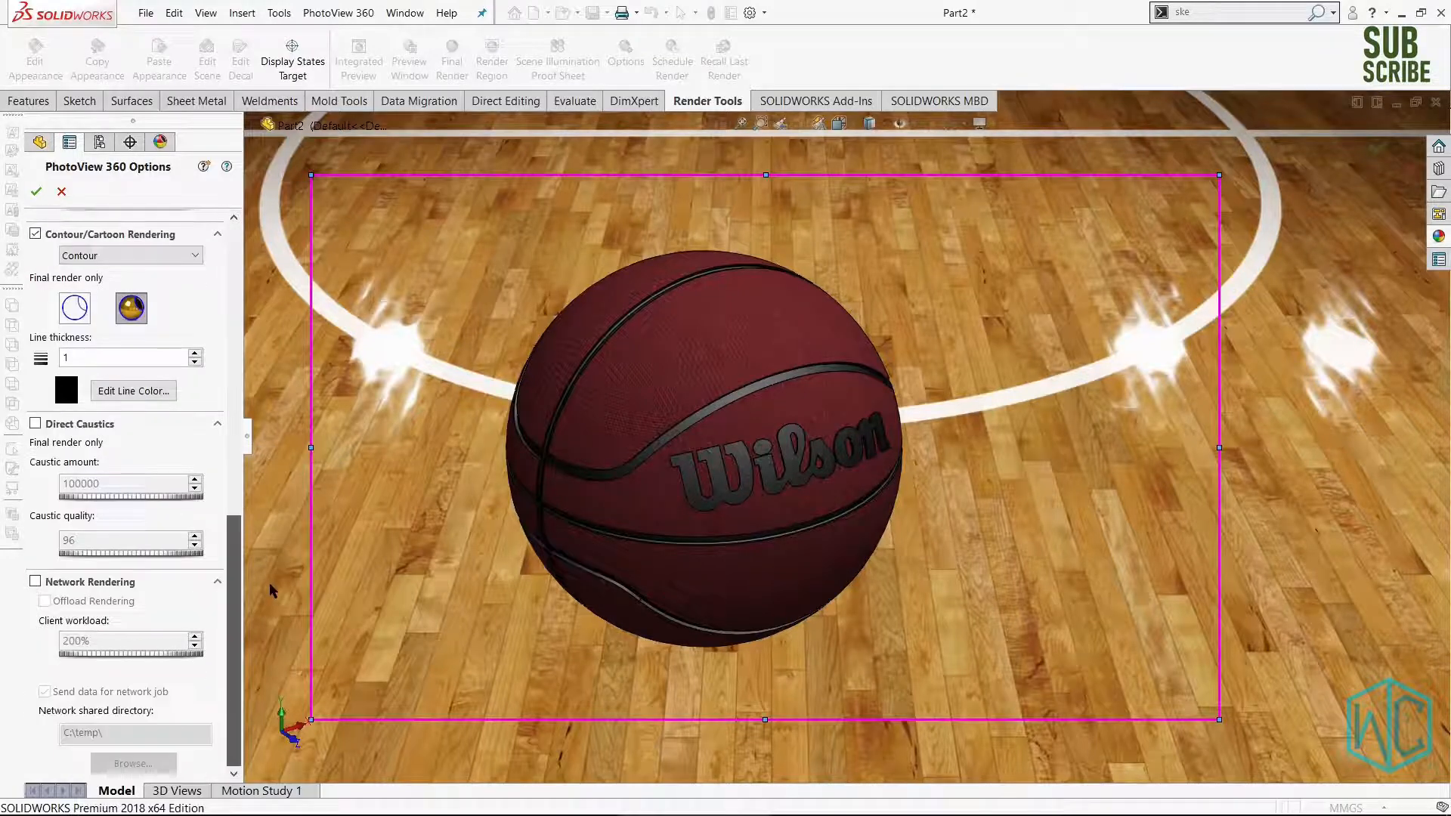
scroll(236, 529, "up", 14)
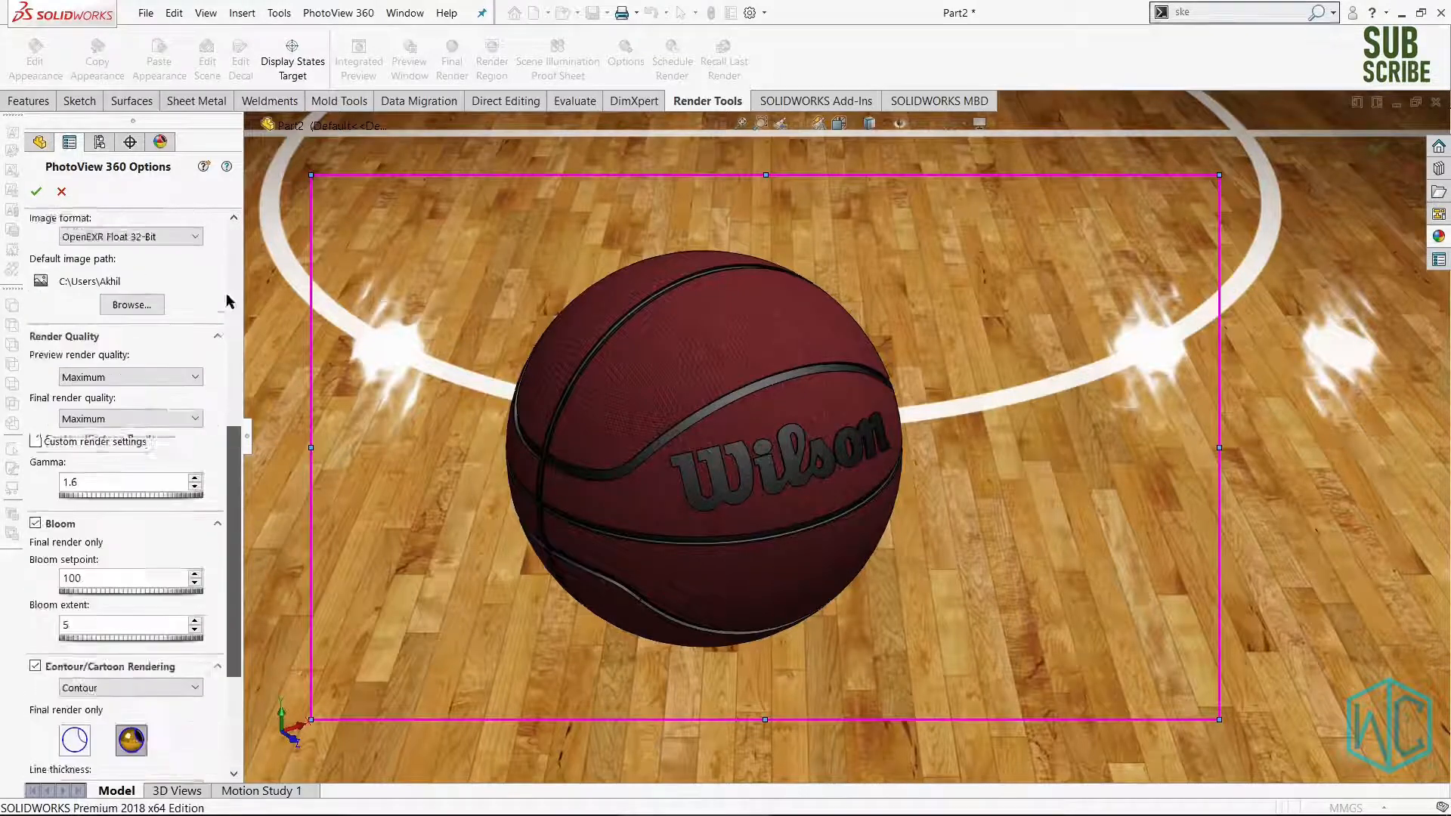
left_click(38, 192)
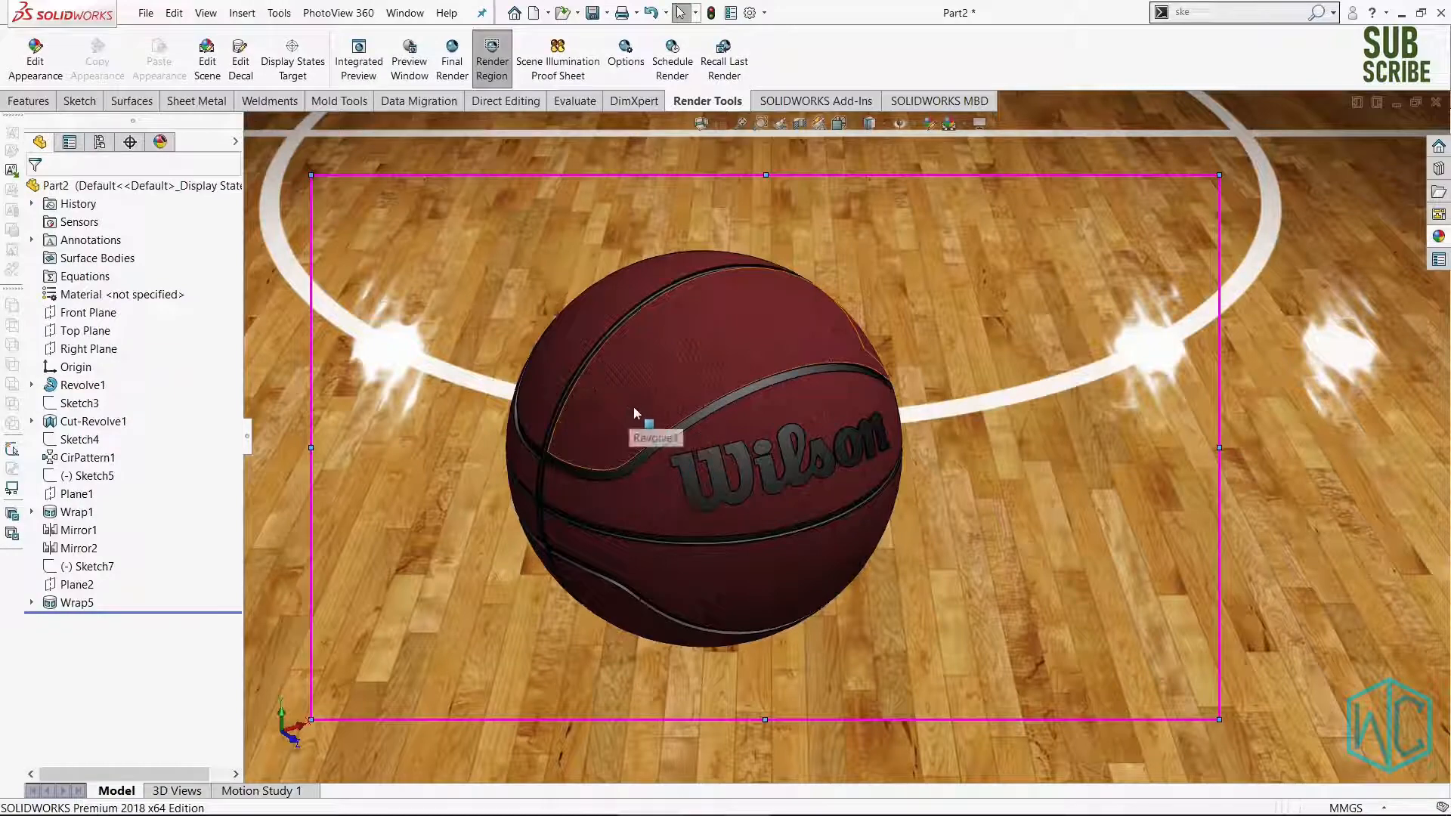
Frame the basketball larger within the render region over the court background.
scroll(643, 423, "up", 2)
scroll(776, 438, "down", 2)
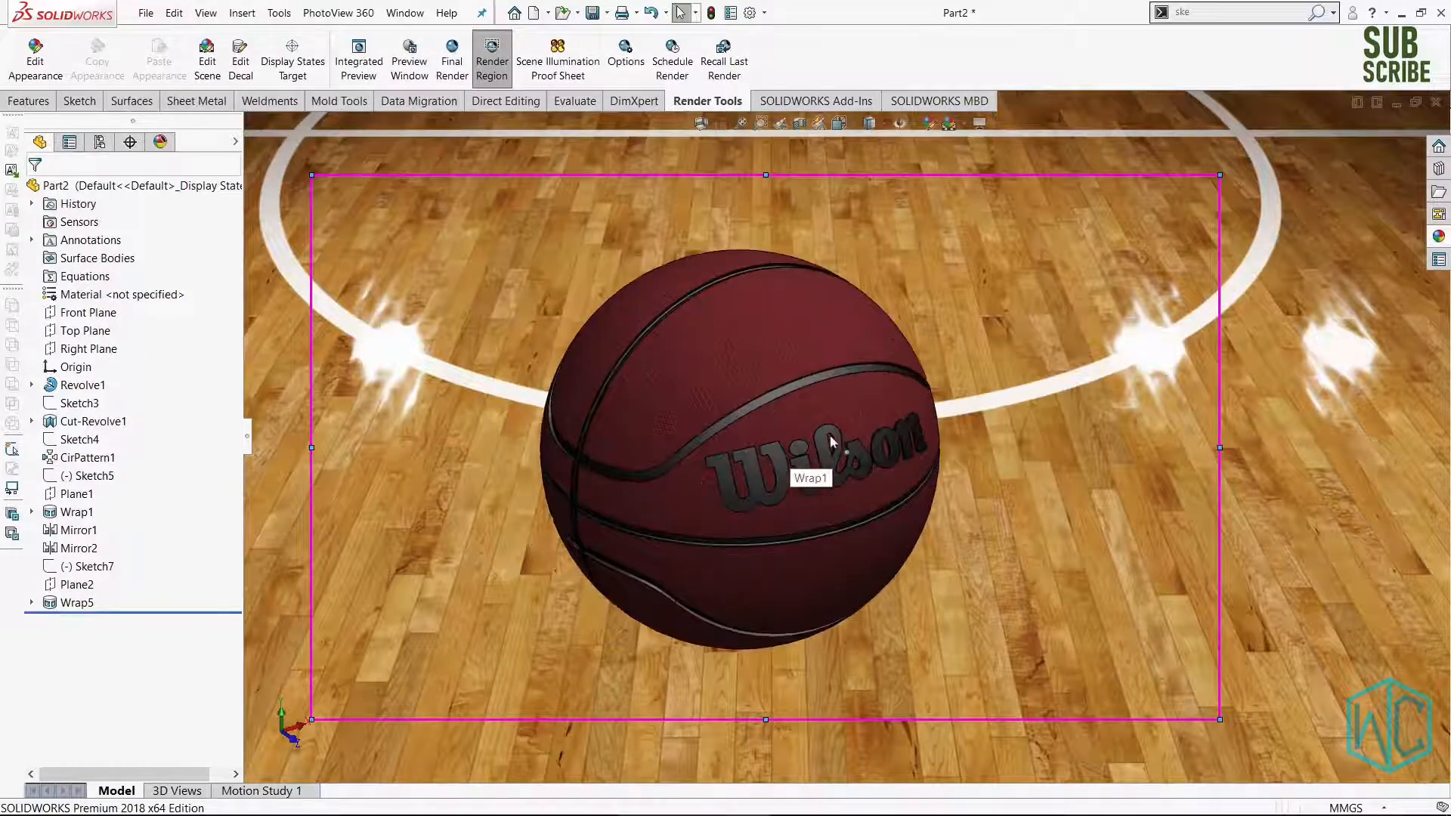
scroll(831, 442, "down", 1)
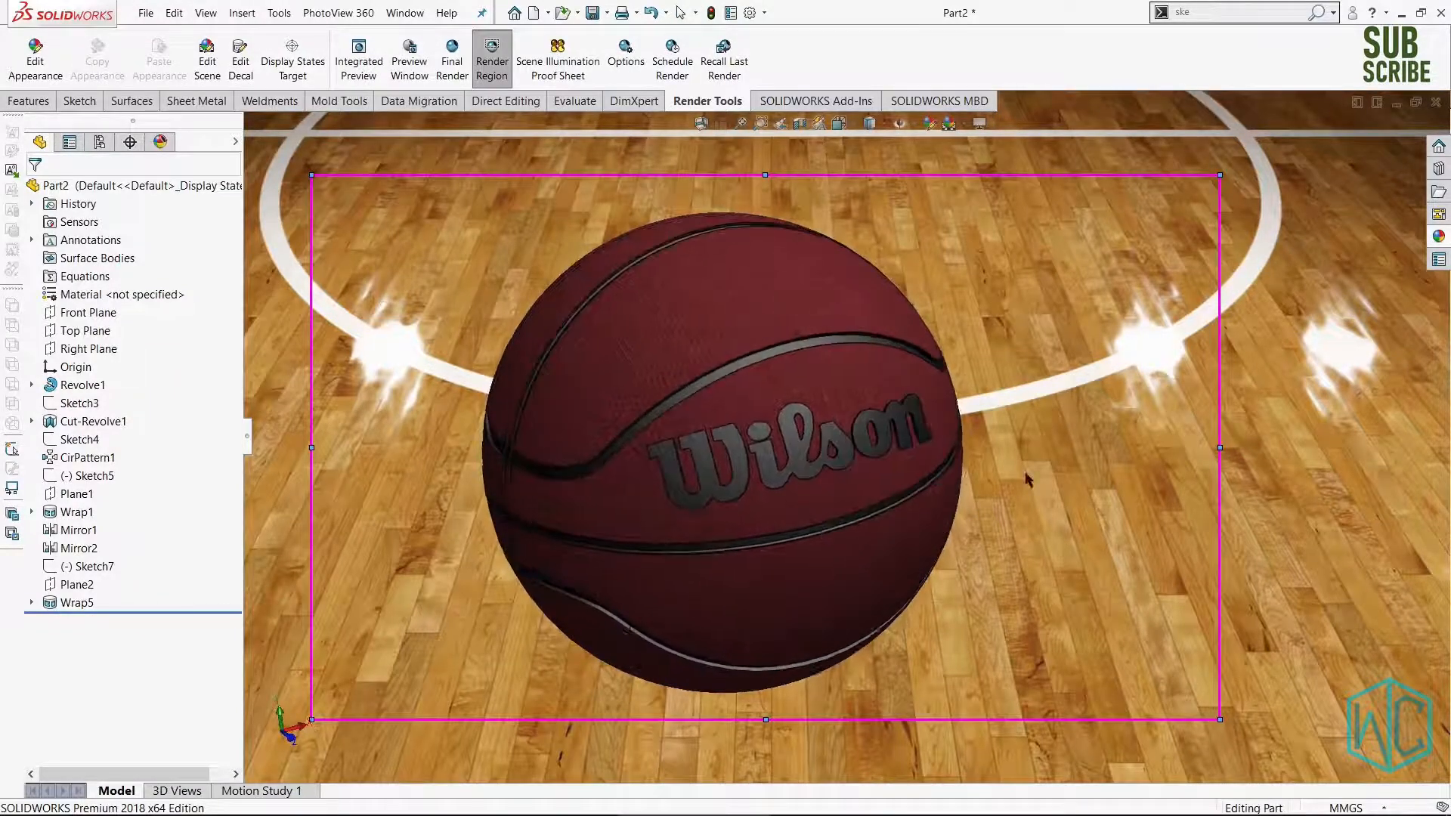
scroll(1025, 473, "up", 1)
scroll(1024, 472, "down", 1)
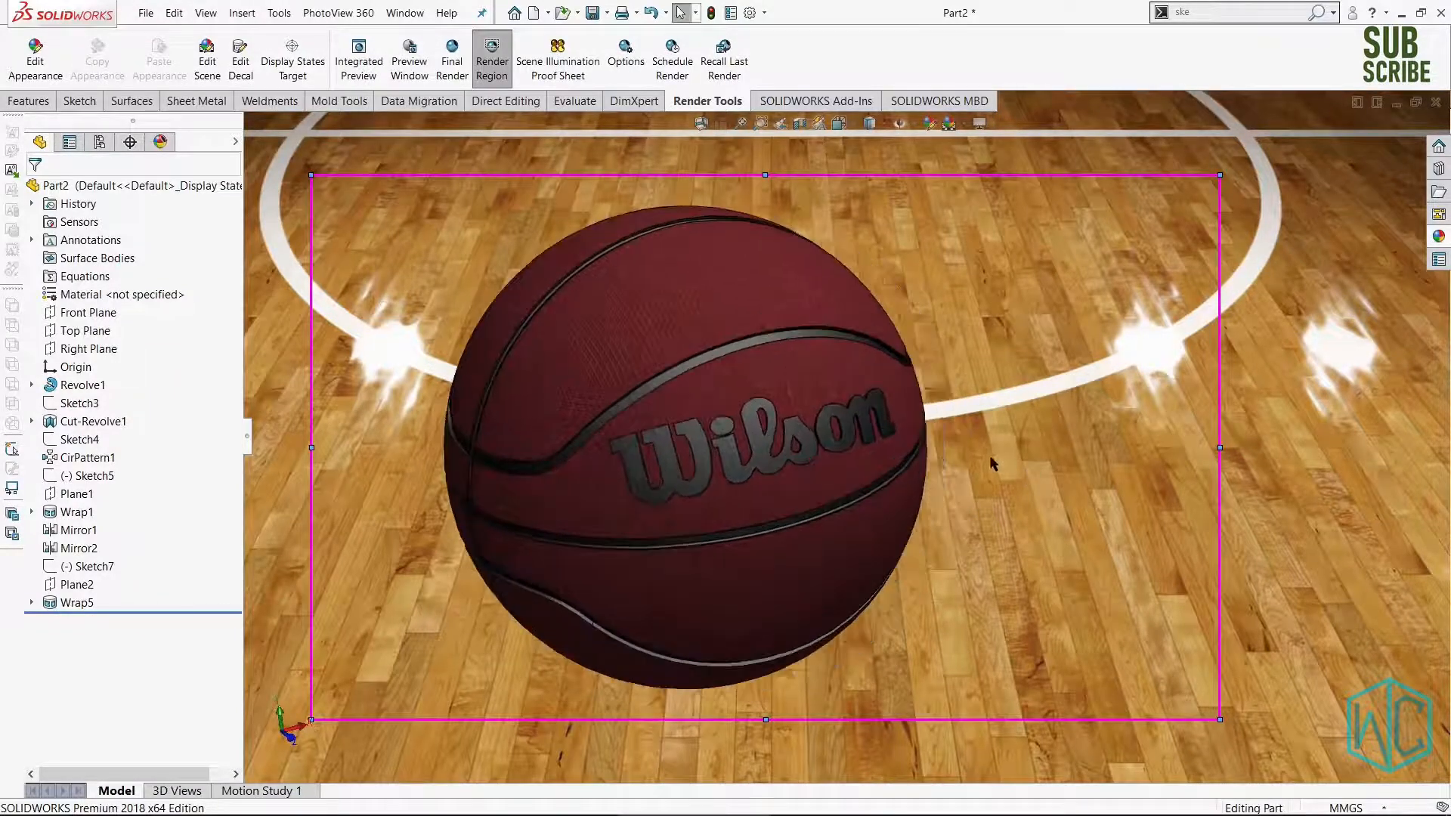
Switch the output image format to JPEG and back to OpenEXR Float 32-Bit, and accept the options.
left_click(622, 70)
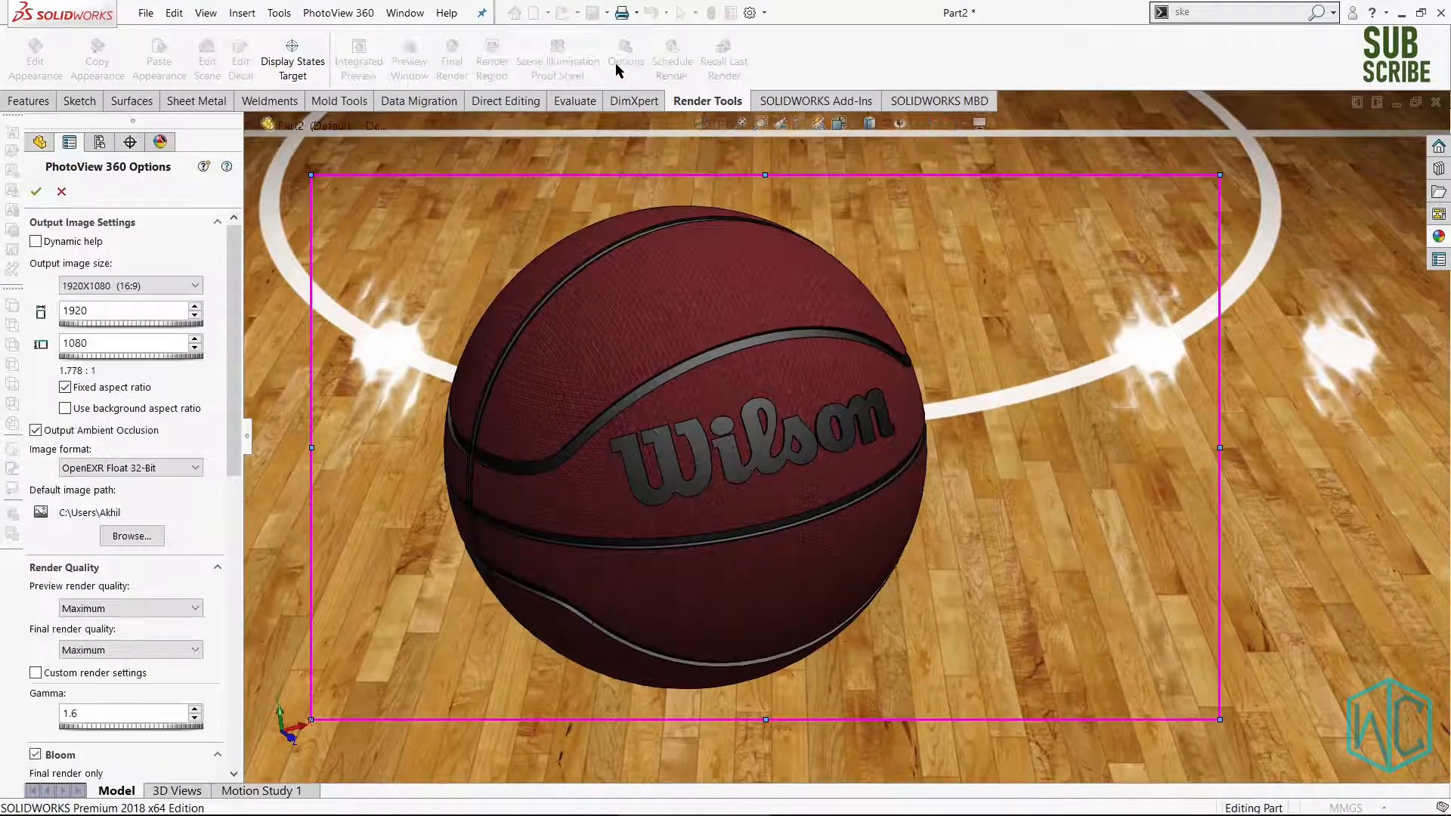
left_click(136, 469)
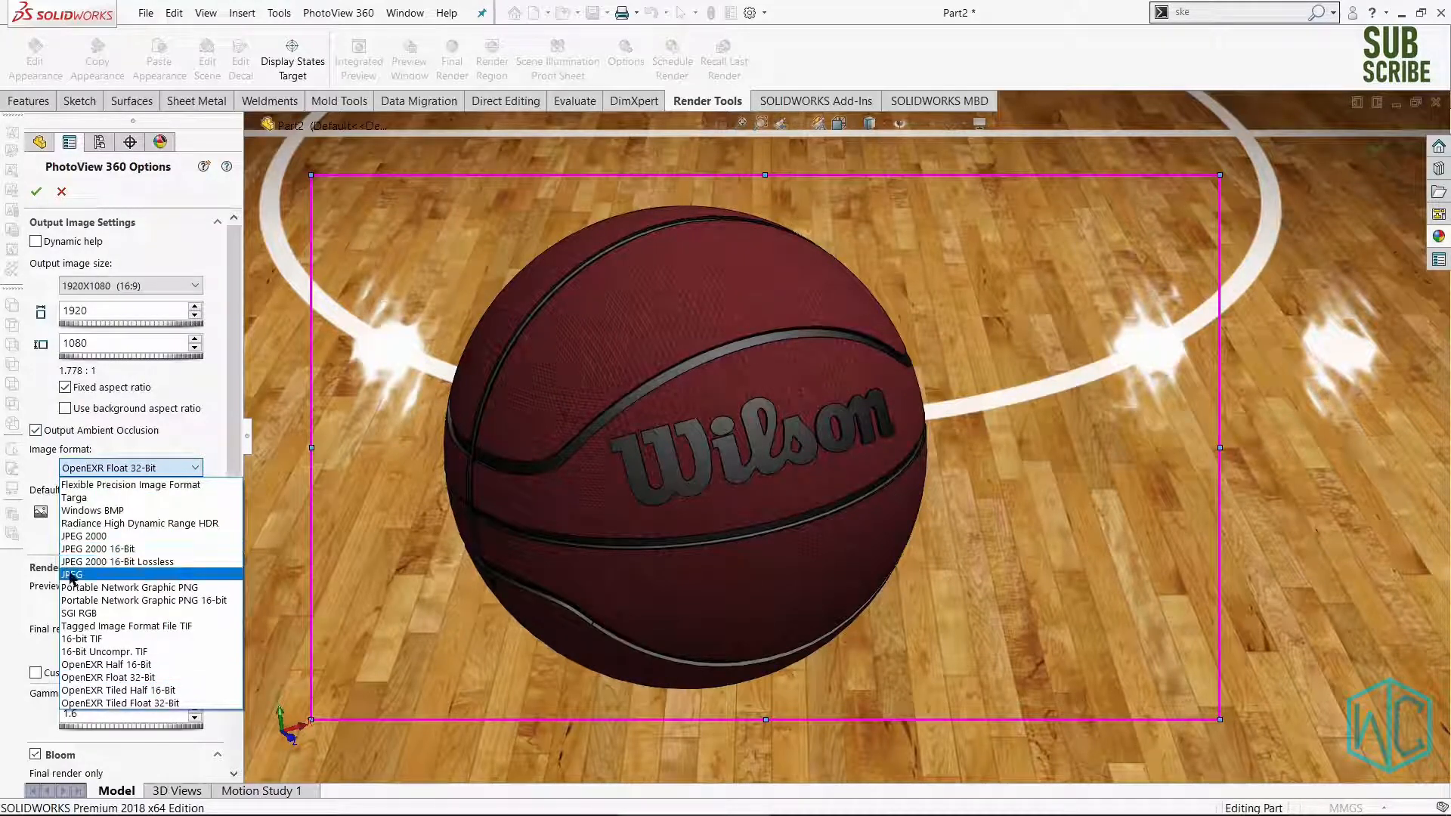
left_click(72, 576)
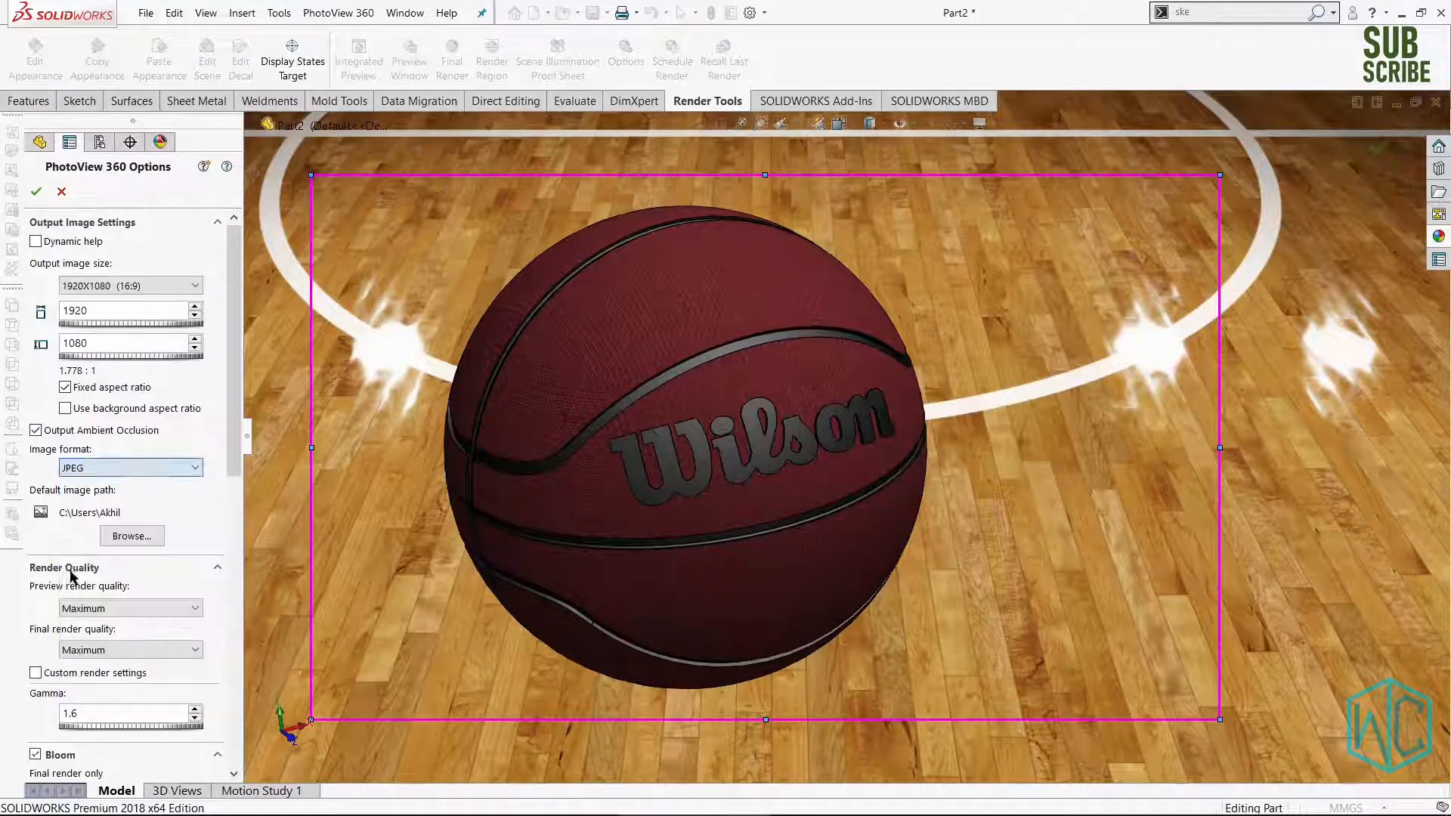
left_click(125, 470)
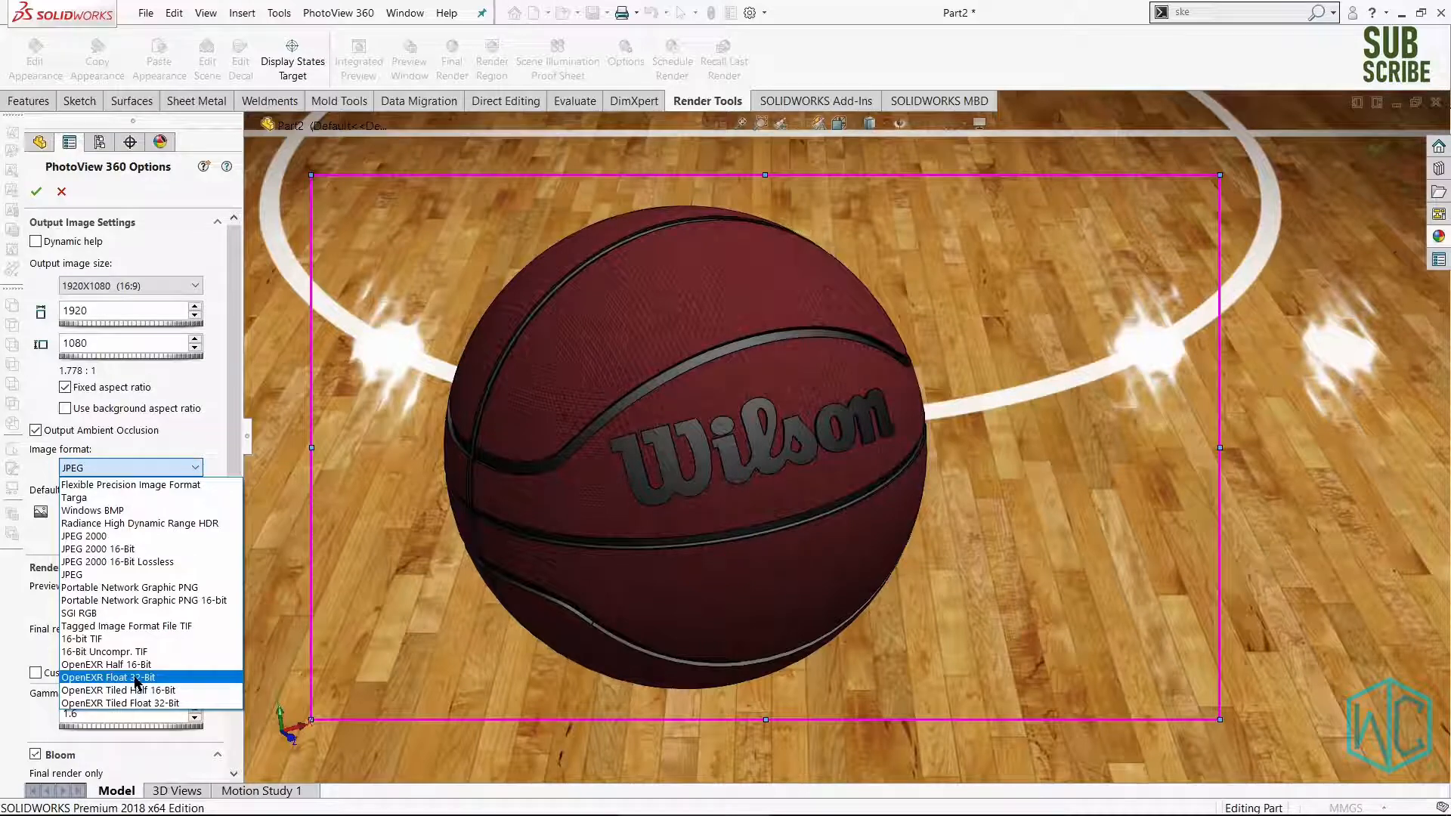
left_click(136, 678)
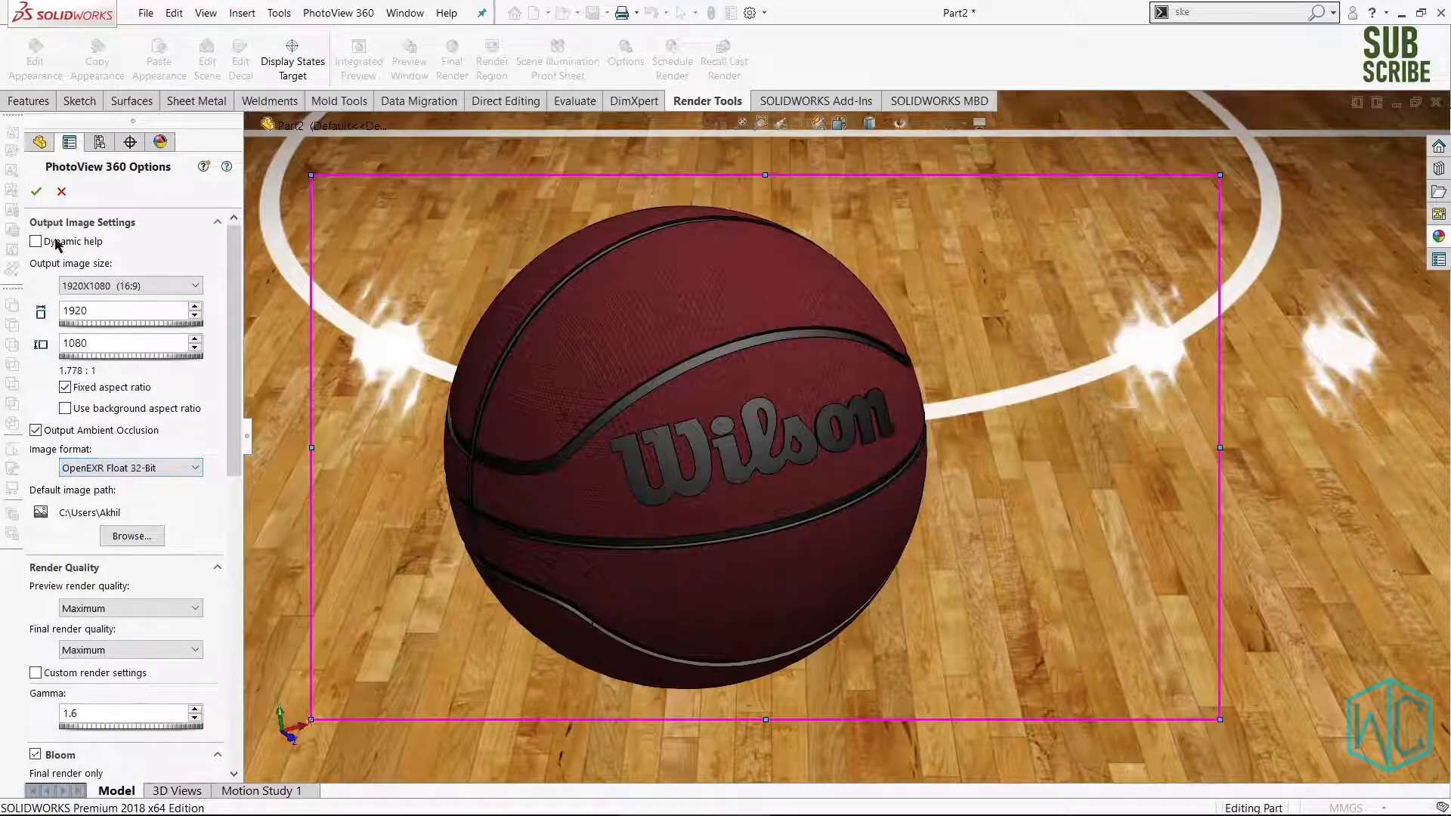
left_click(35, 192)
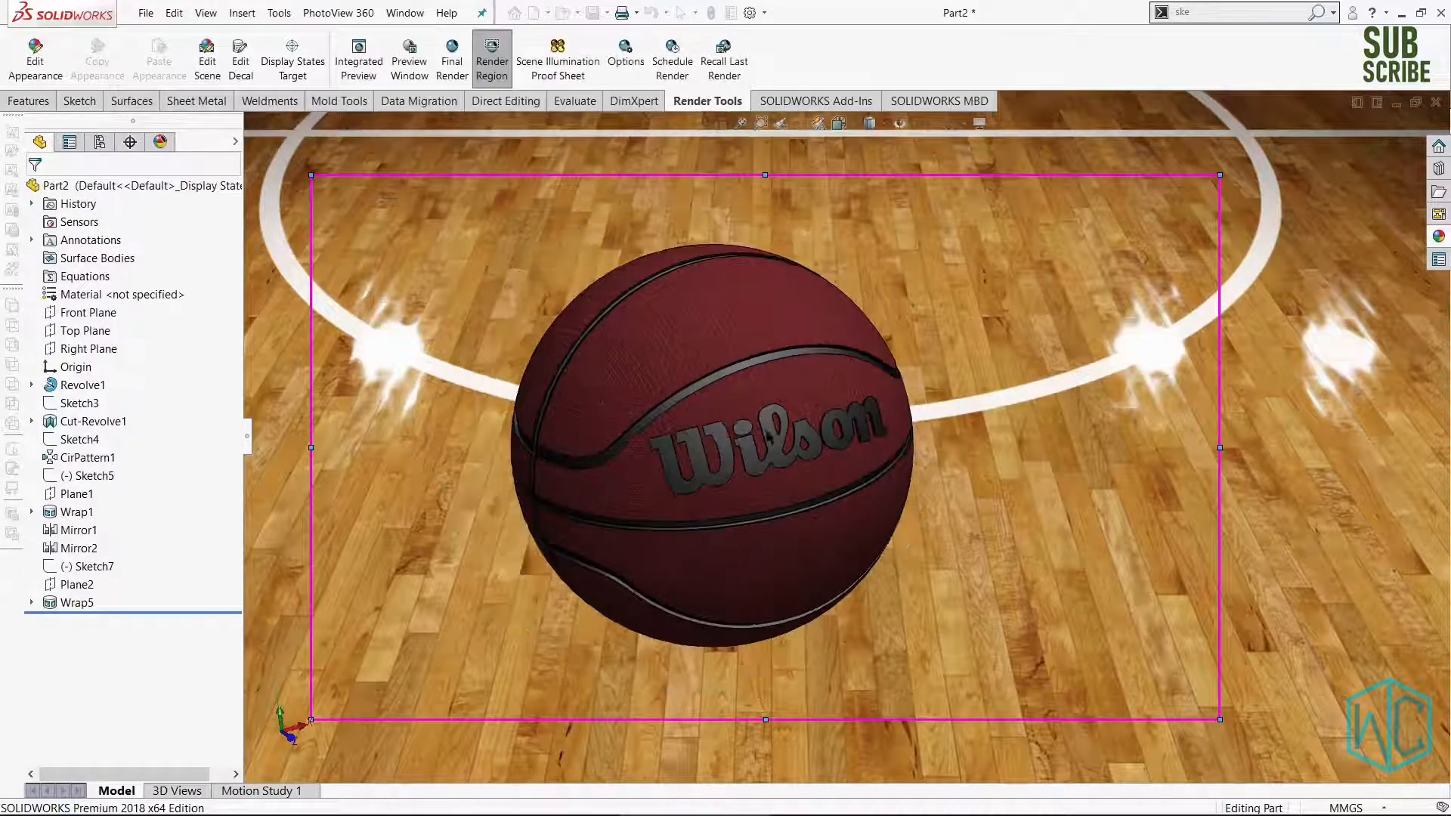
Frame the basketball in the render region and run the final render with Perspective View turned on.
scroll(822, 464, "up", 1)
scroll(862, 478, "down", 1)
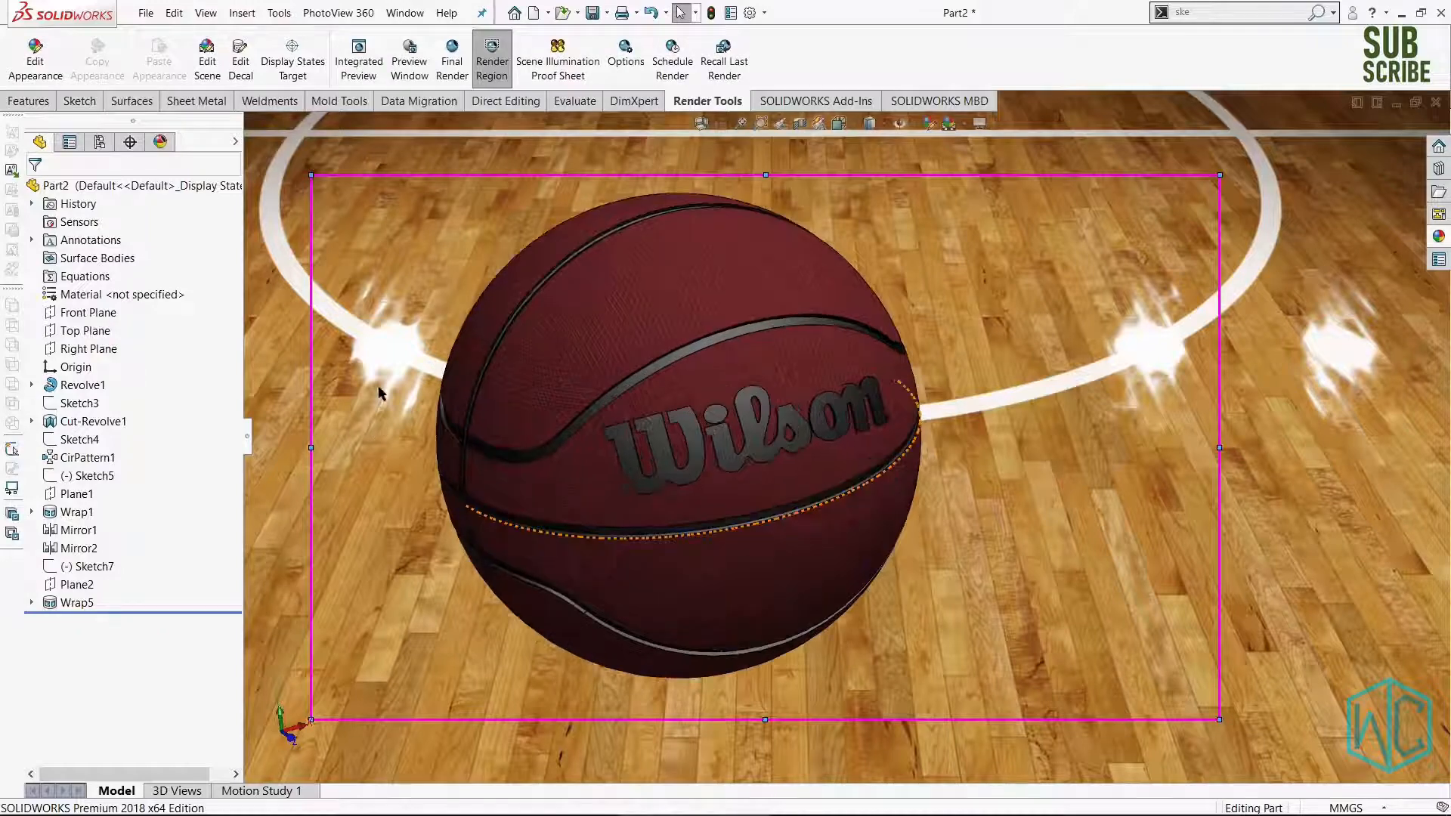
left_click(451, 74)
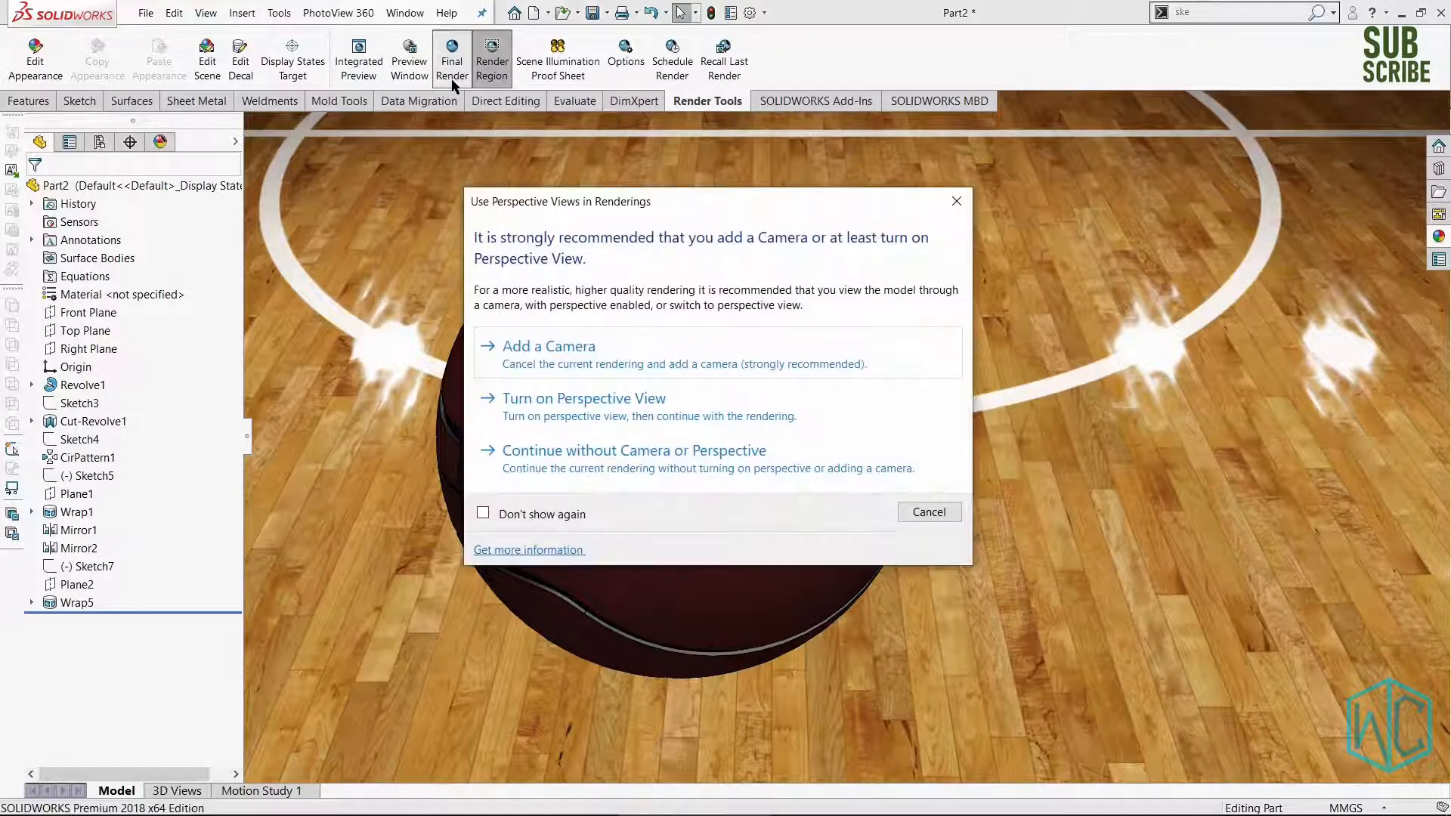
left_click(559, 411)
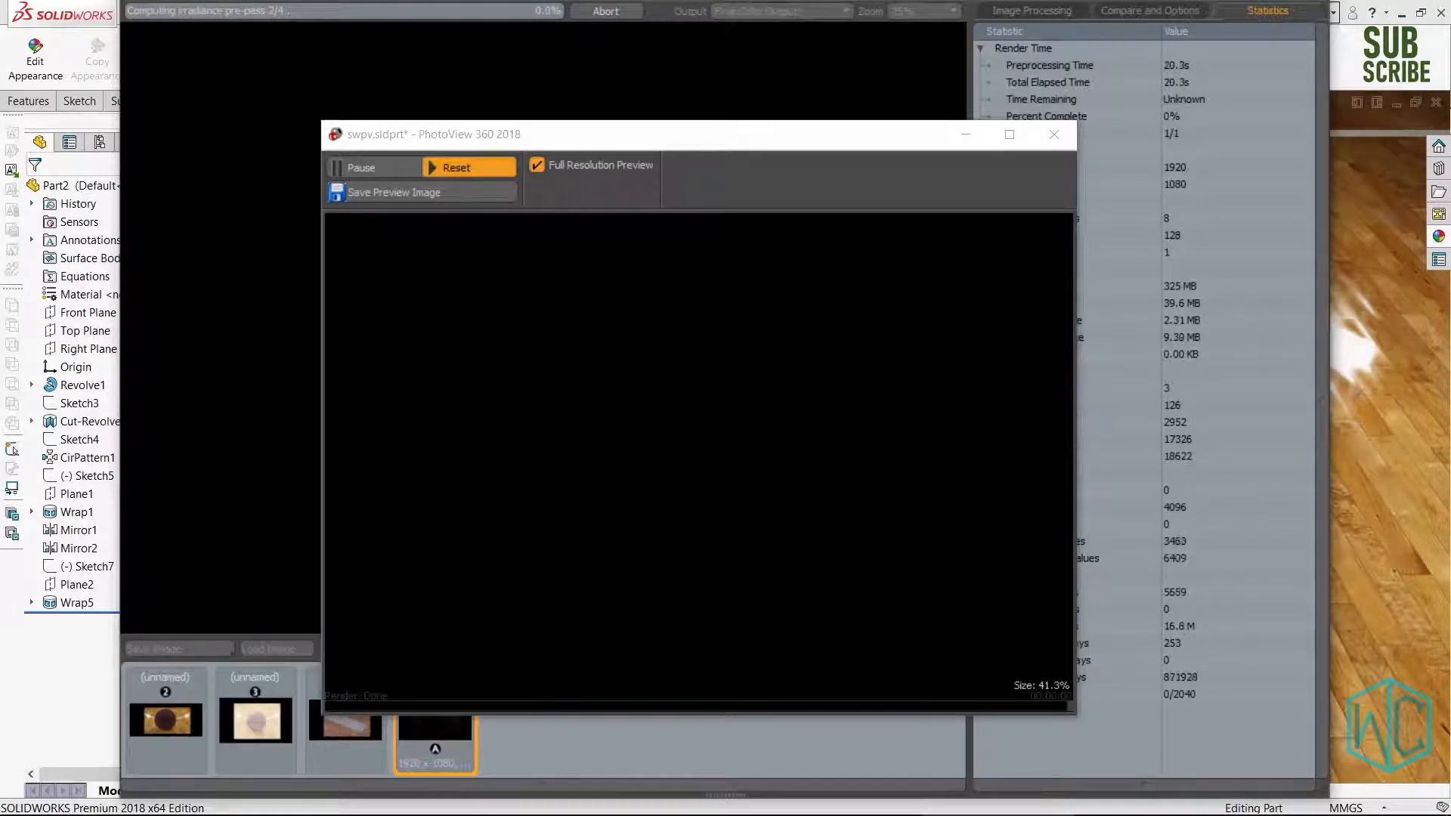
left_click(1053, 134)
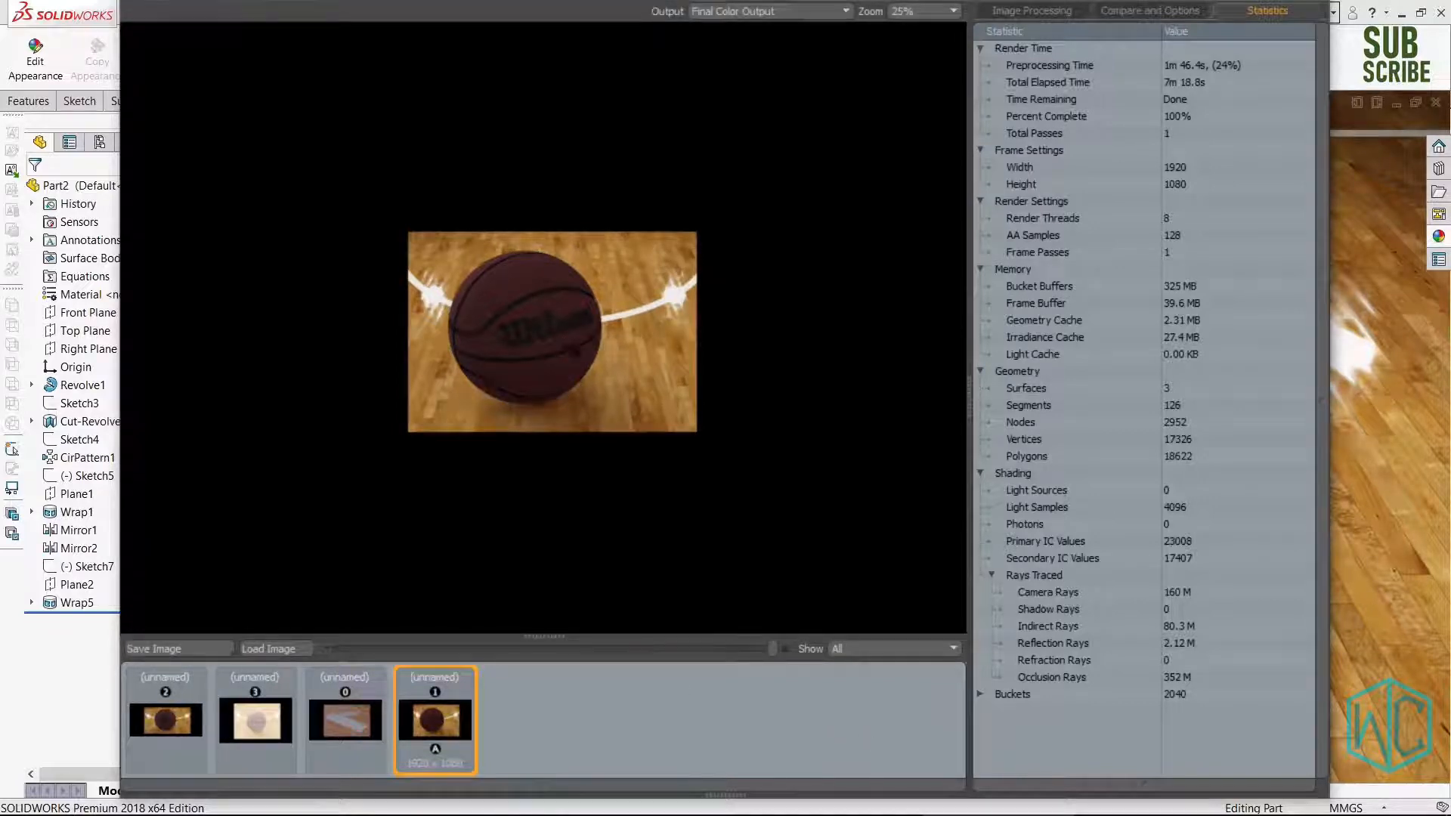
Inspect the finished render and start saving it as a JPEG (*.JPG) in the SECOND_BASKET_BALL folder.
scroll(569, 349, "up", 1)
scroll(518, 360, "up", 1)
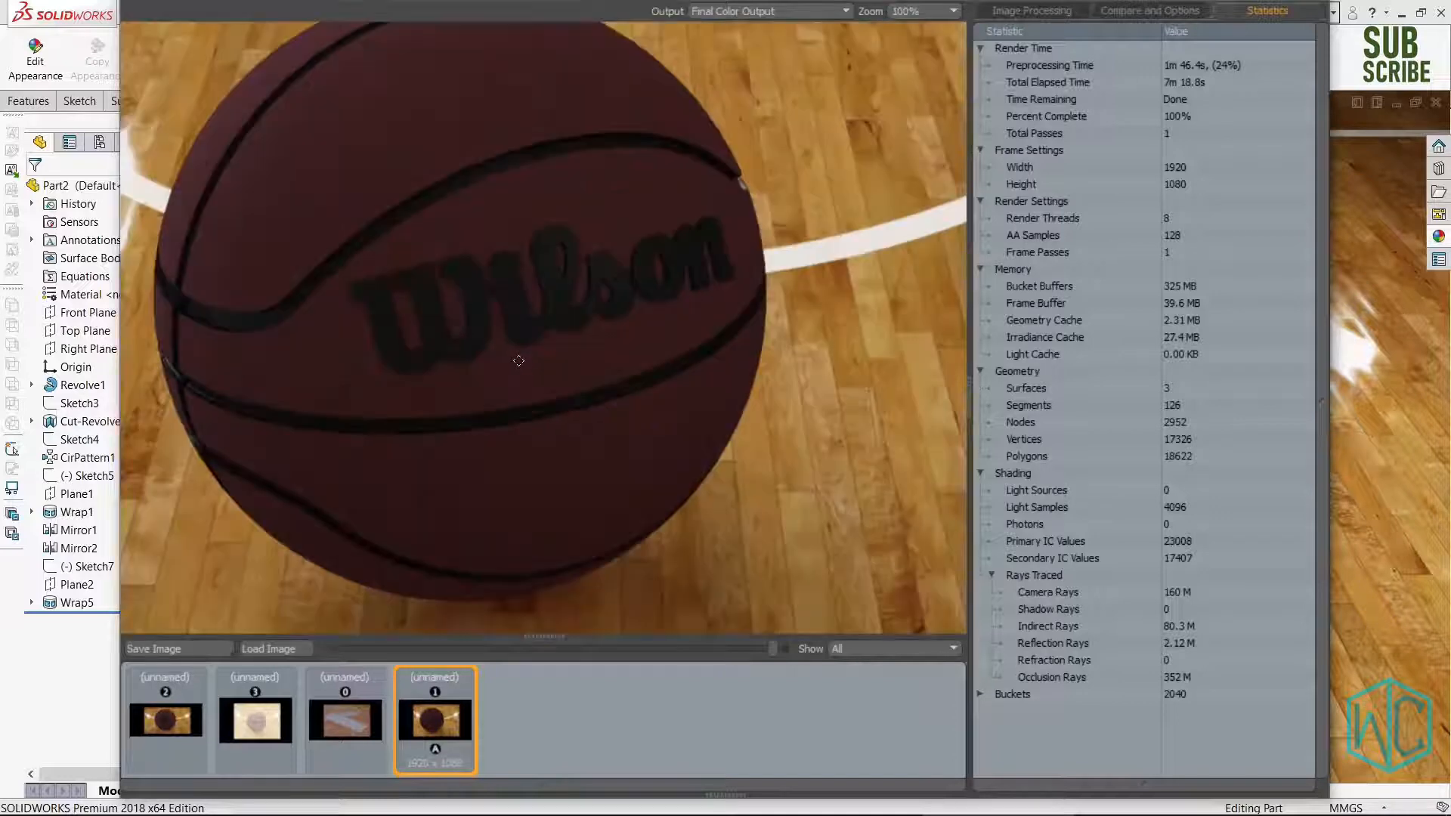
scroll(495, 351, "down", 2)
scroll(547, 338, "up", 2)
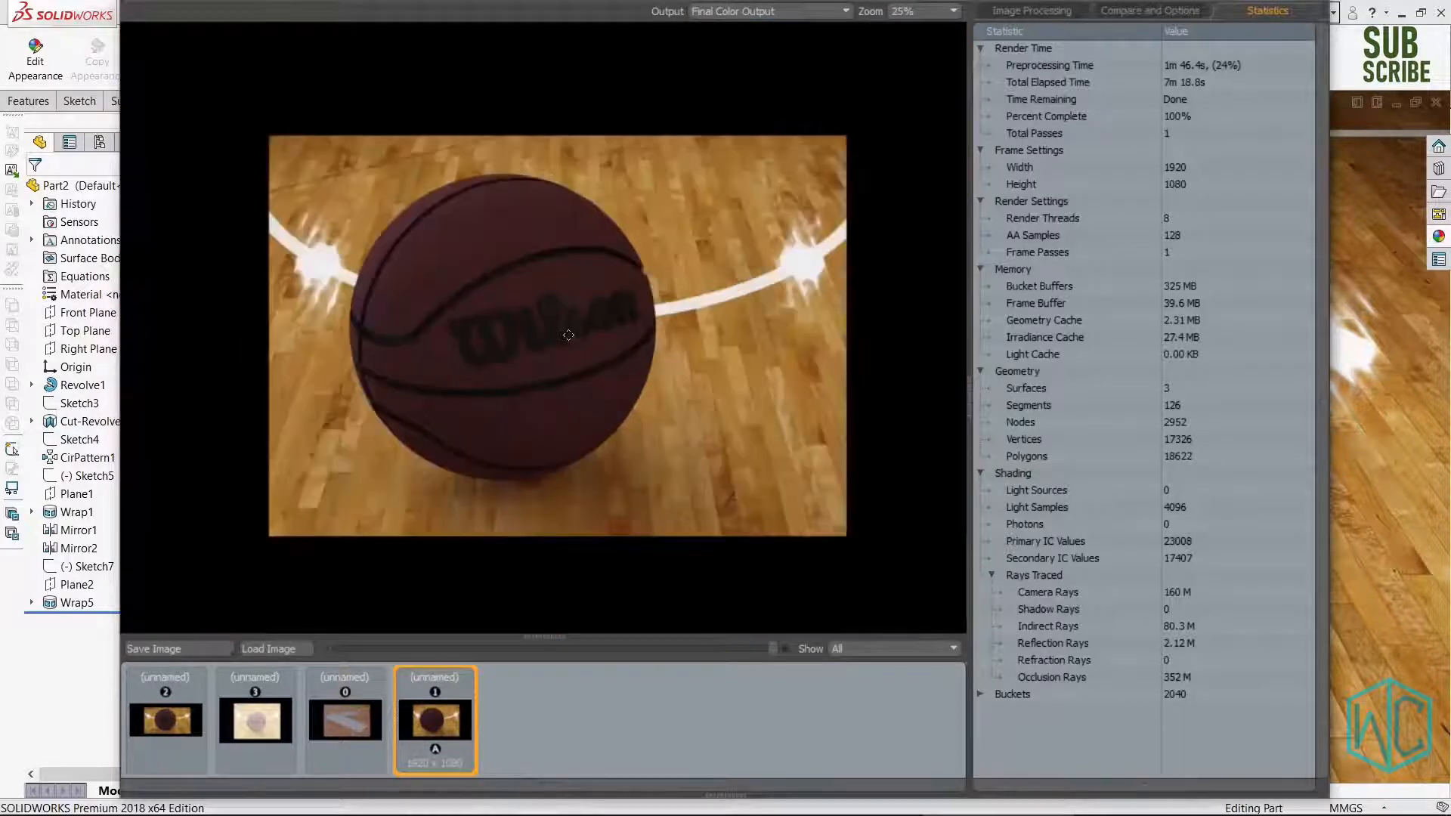
left_click(213, 648)
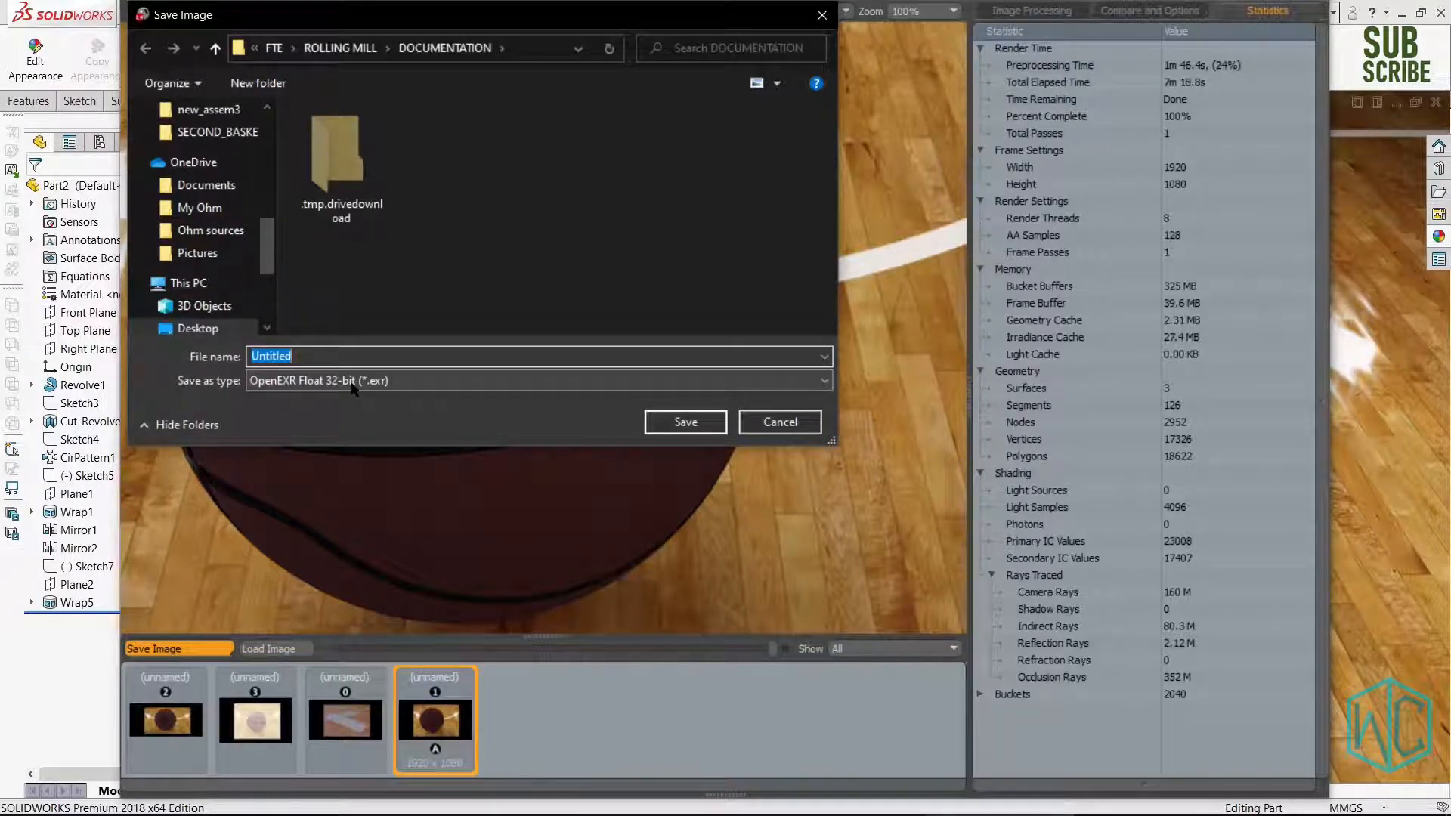
left_click(352, 382)
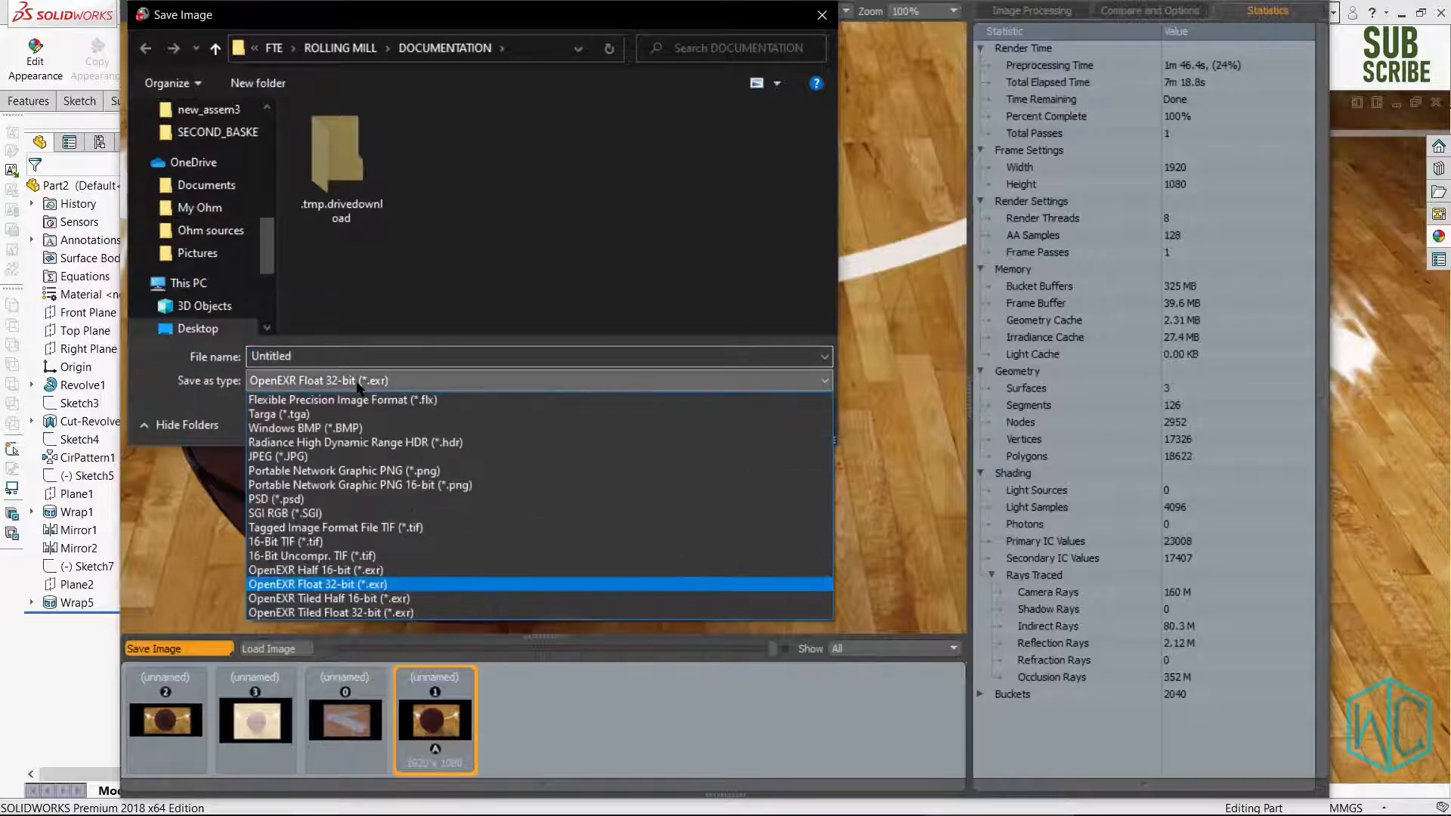
left_click(333, 456)
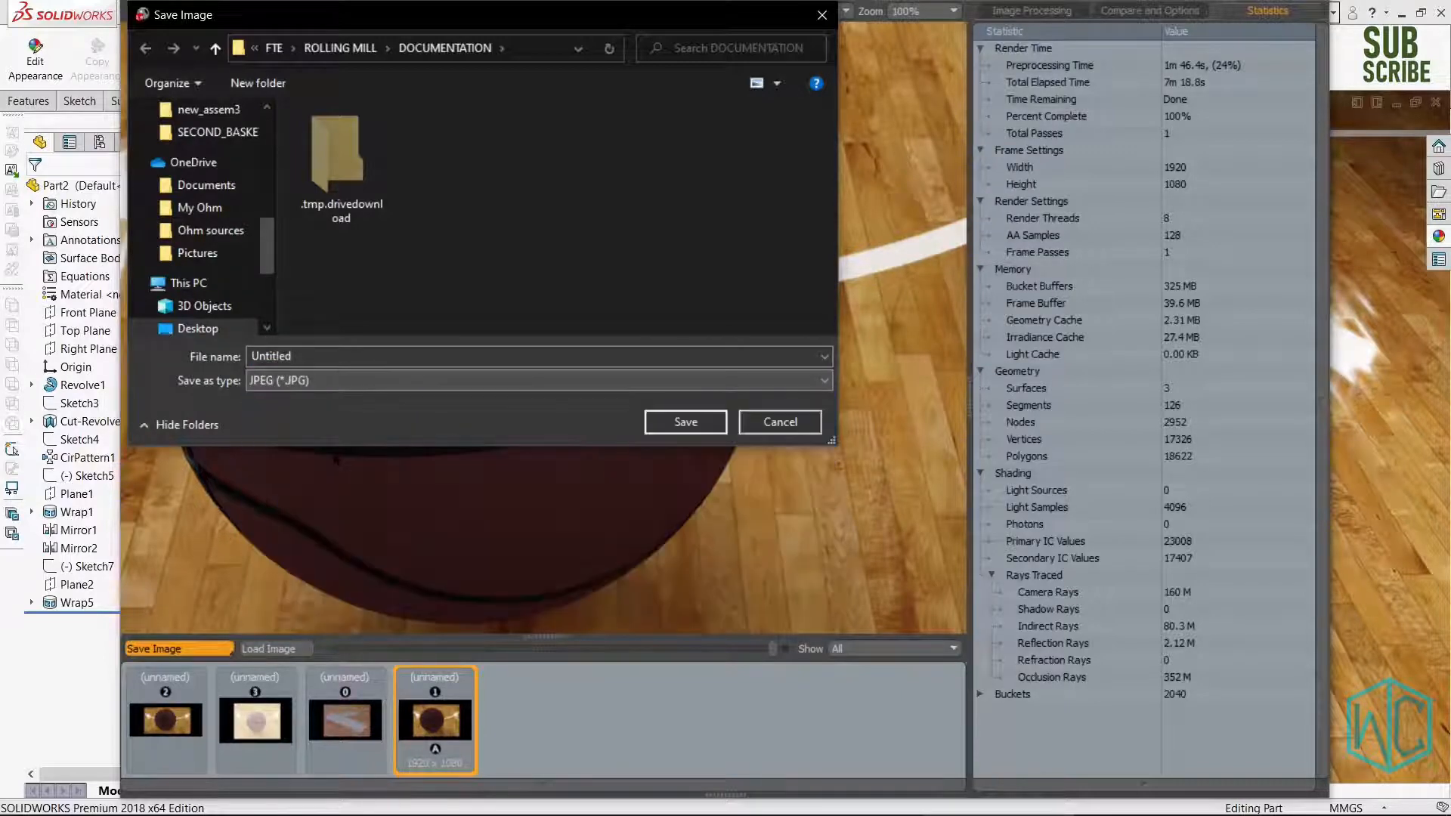
left_click(214, 133)
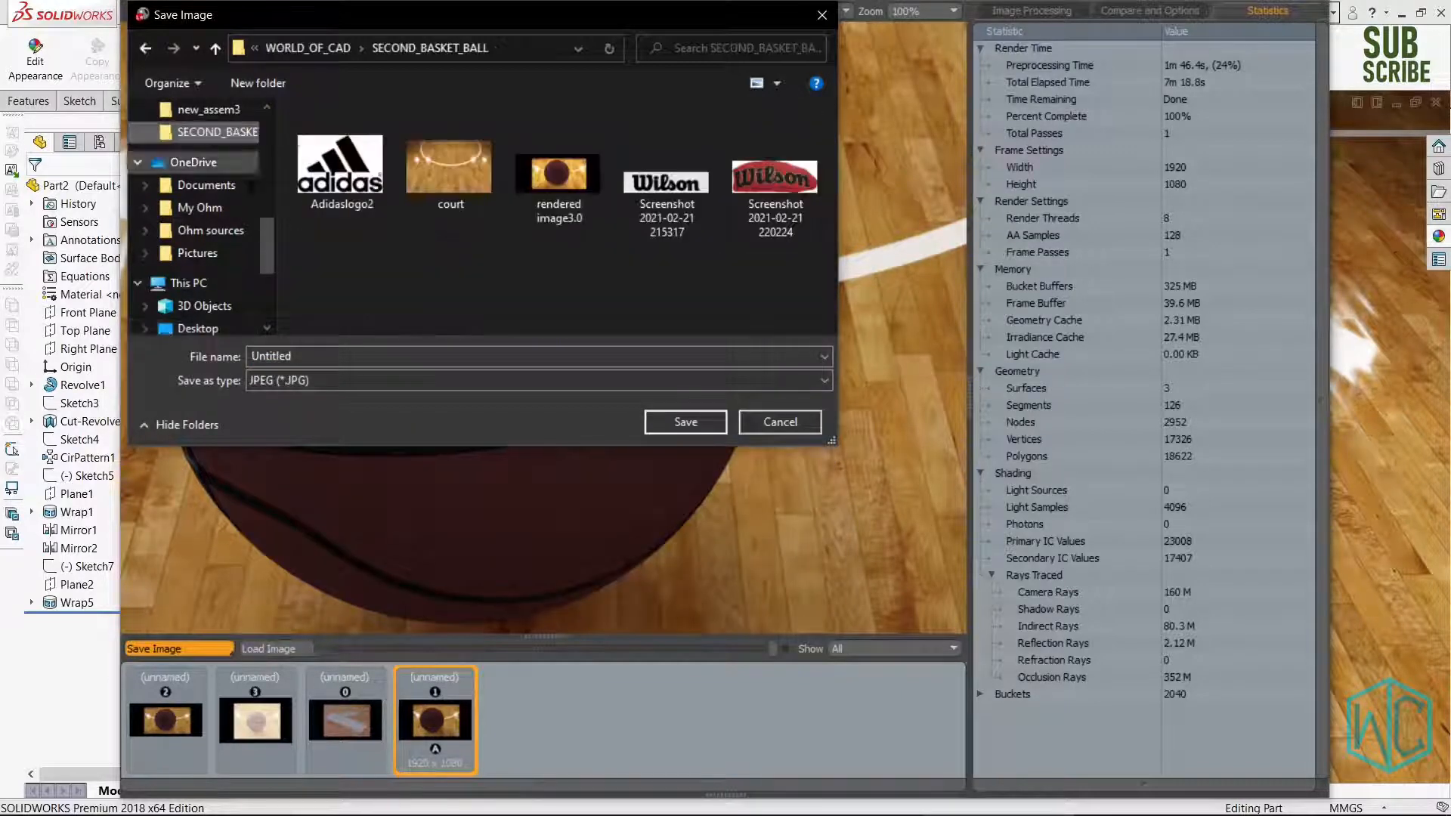
Name the rendered image file "image 4" and save it.
double_click(309, 357)
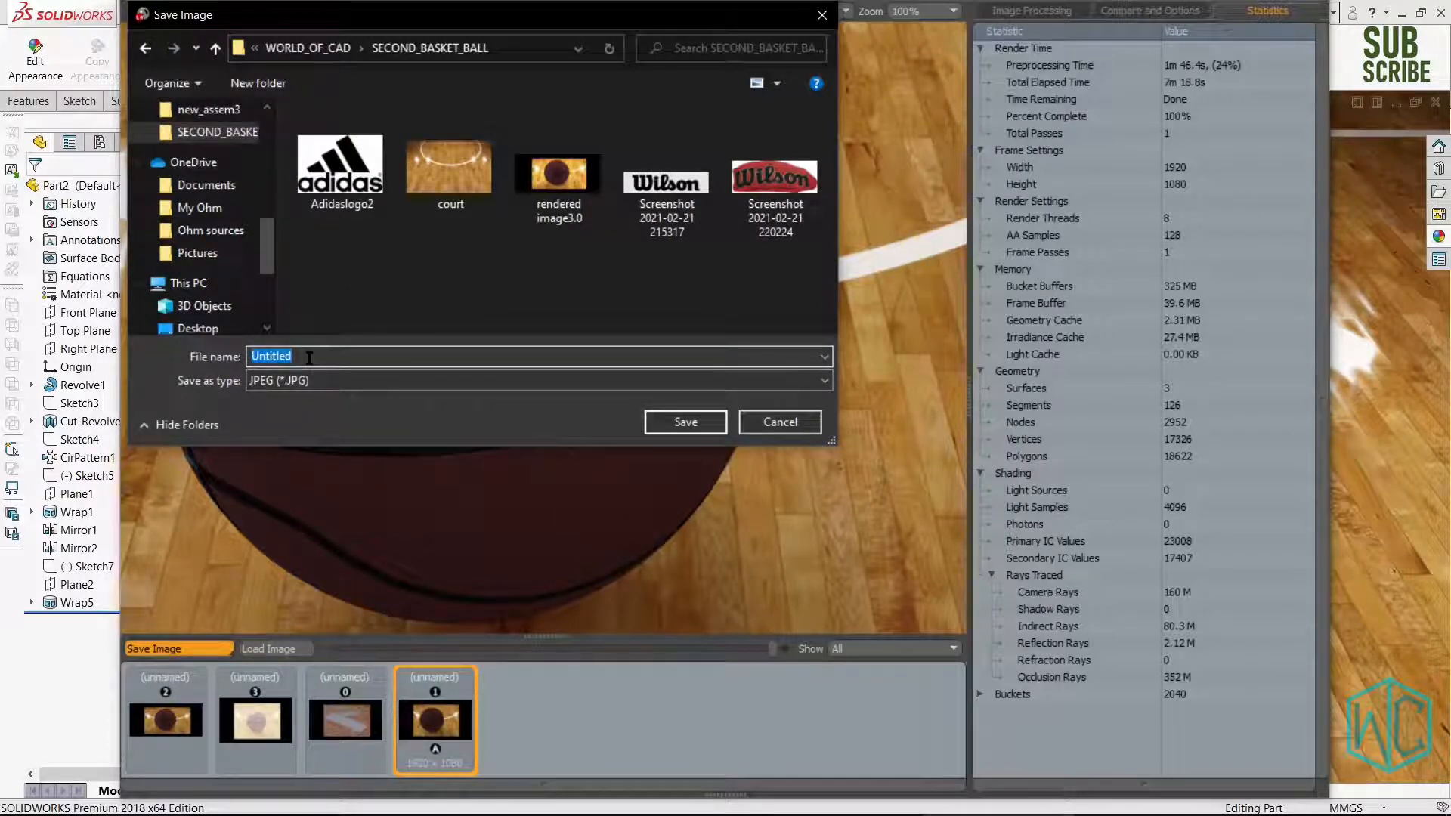
type("im")
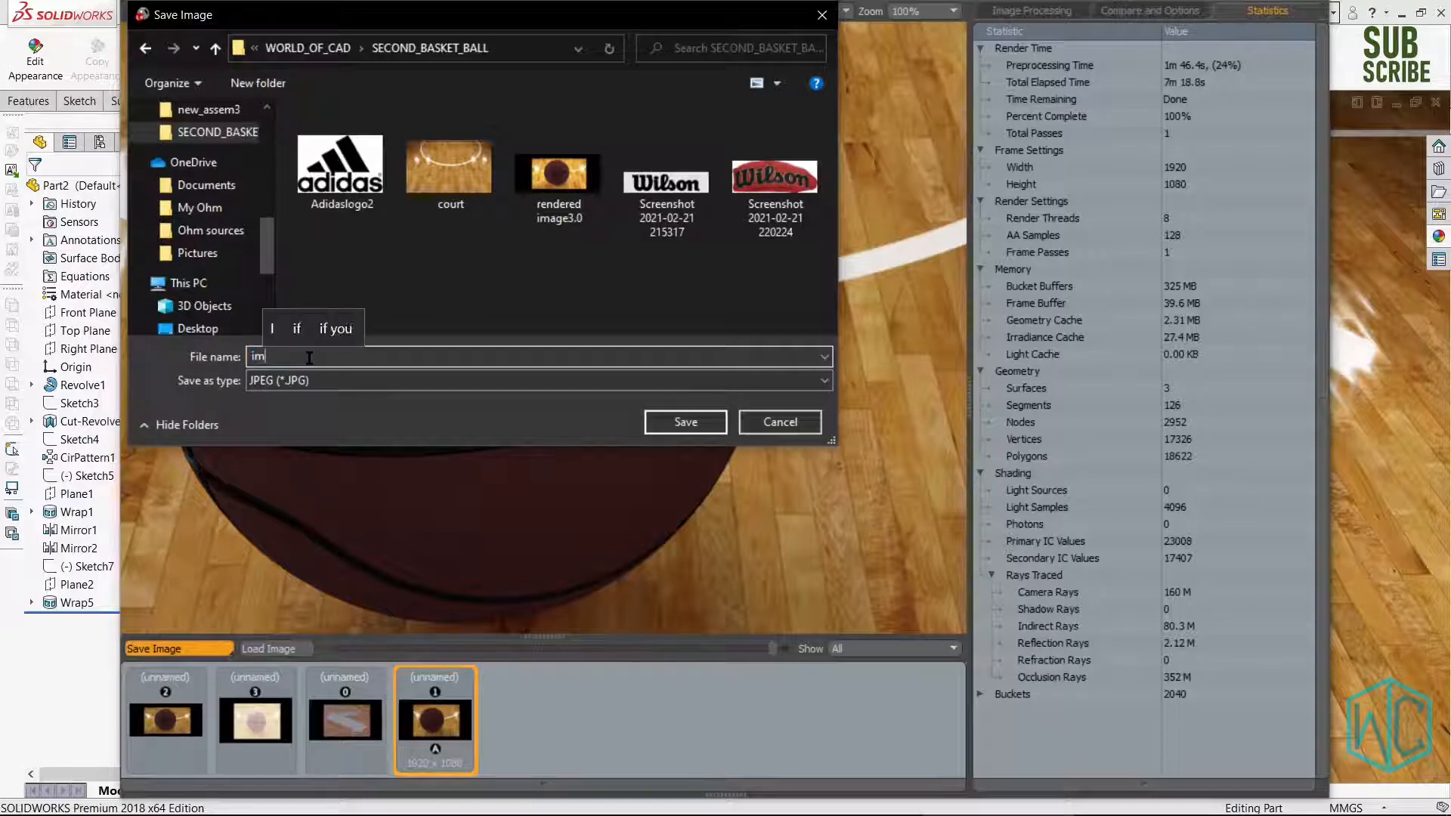
type("GE")
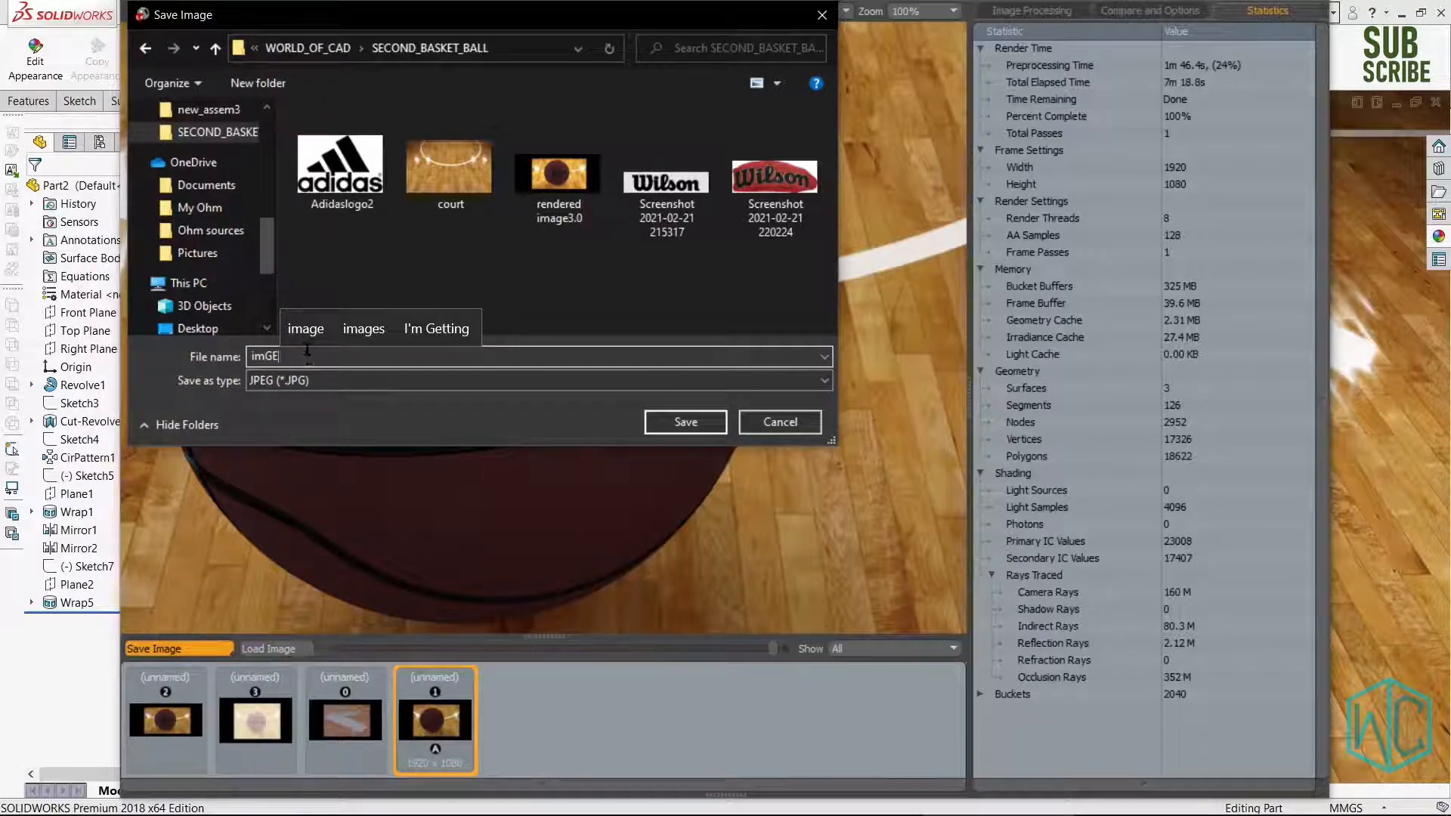
left_click(324, 339)
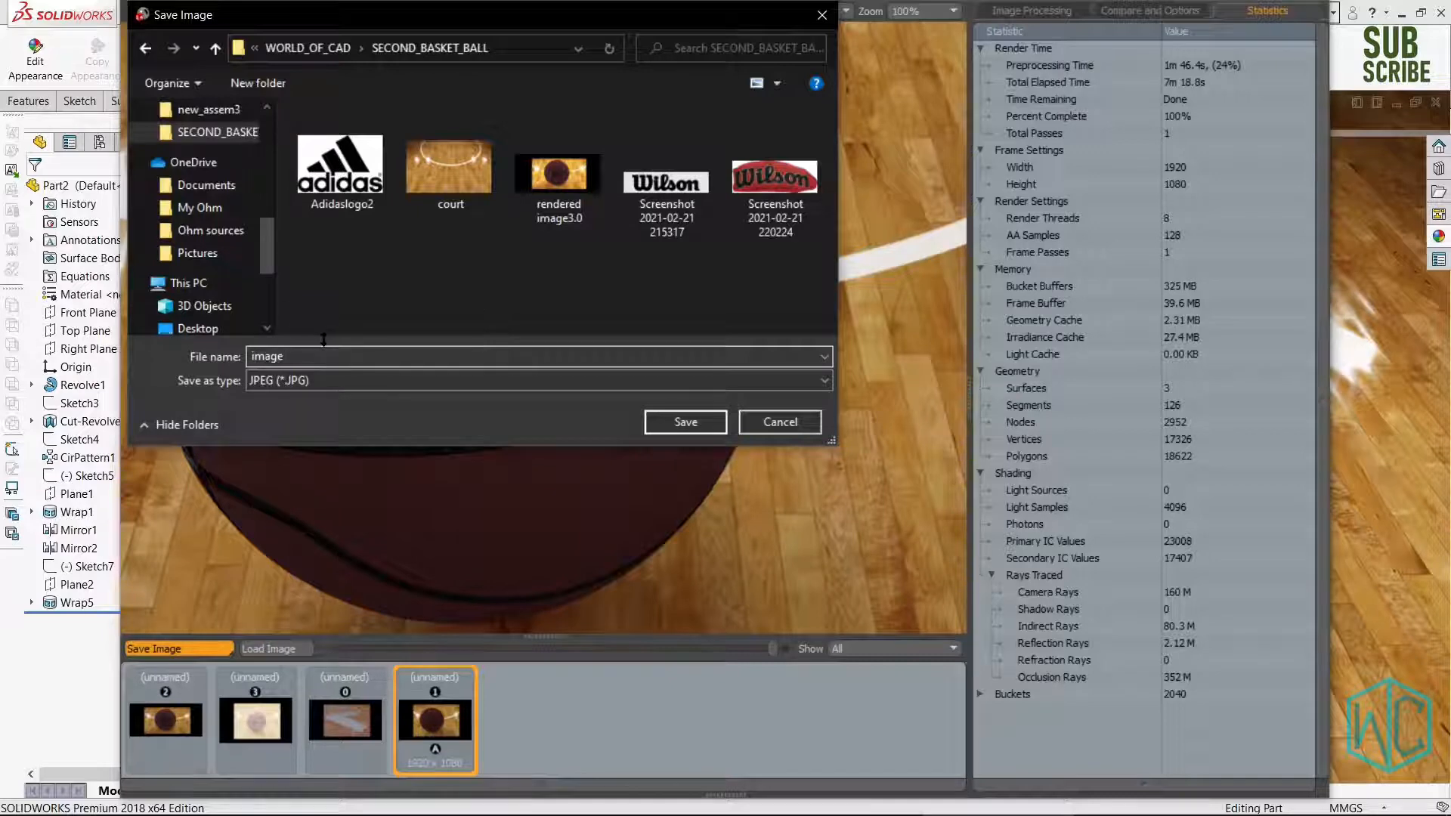
type("4")
left_click(680, 424)
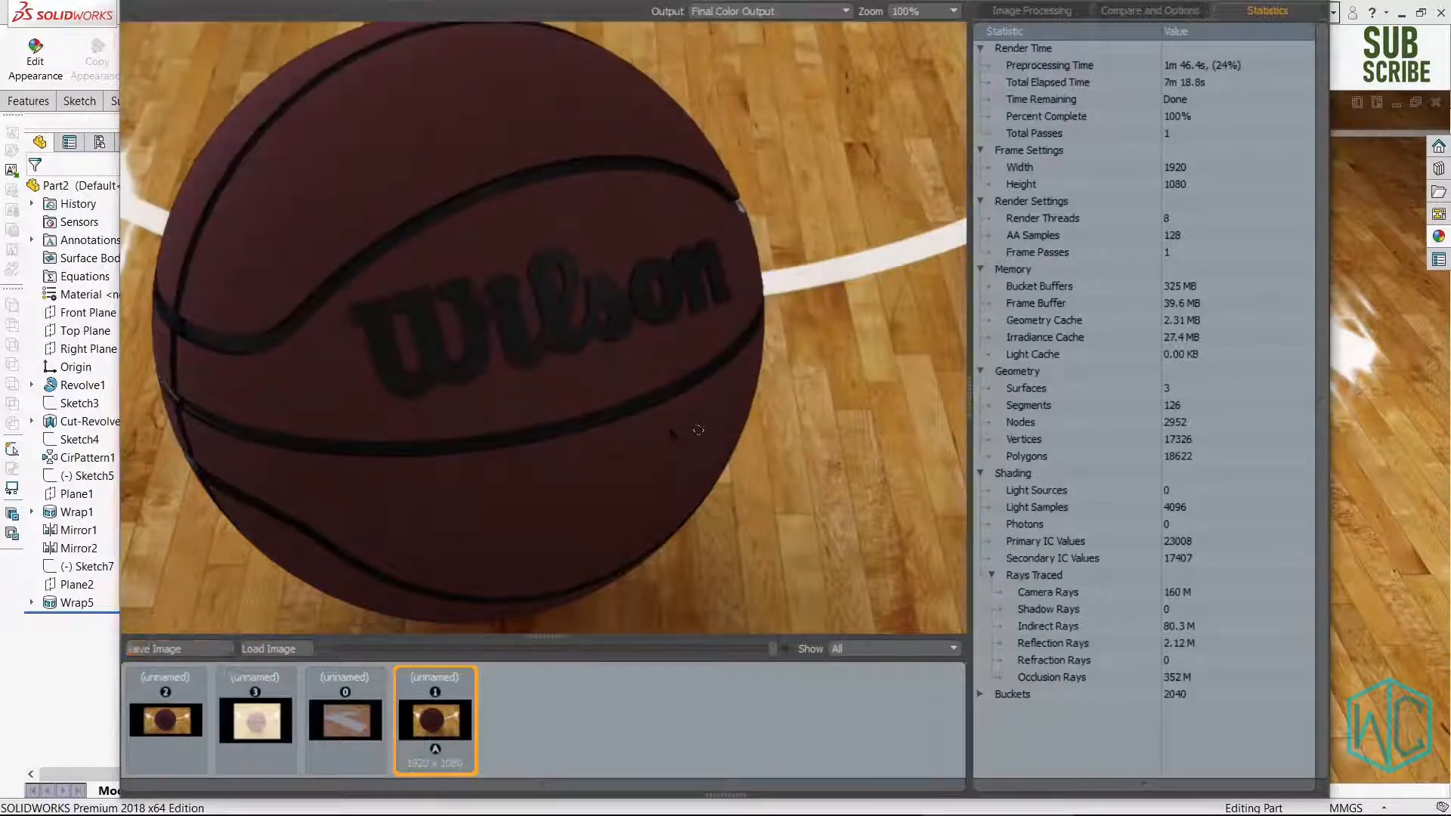
Switch to File Explorer and open the saved image 4 from the SECOND_BASKET_BALL folder to view it.
scroll(505, 347, "down", 2)
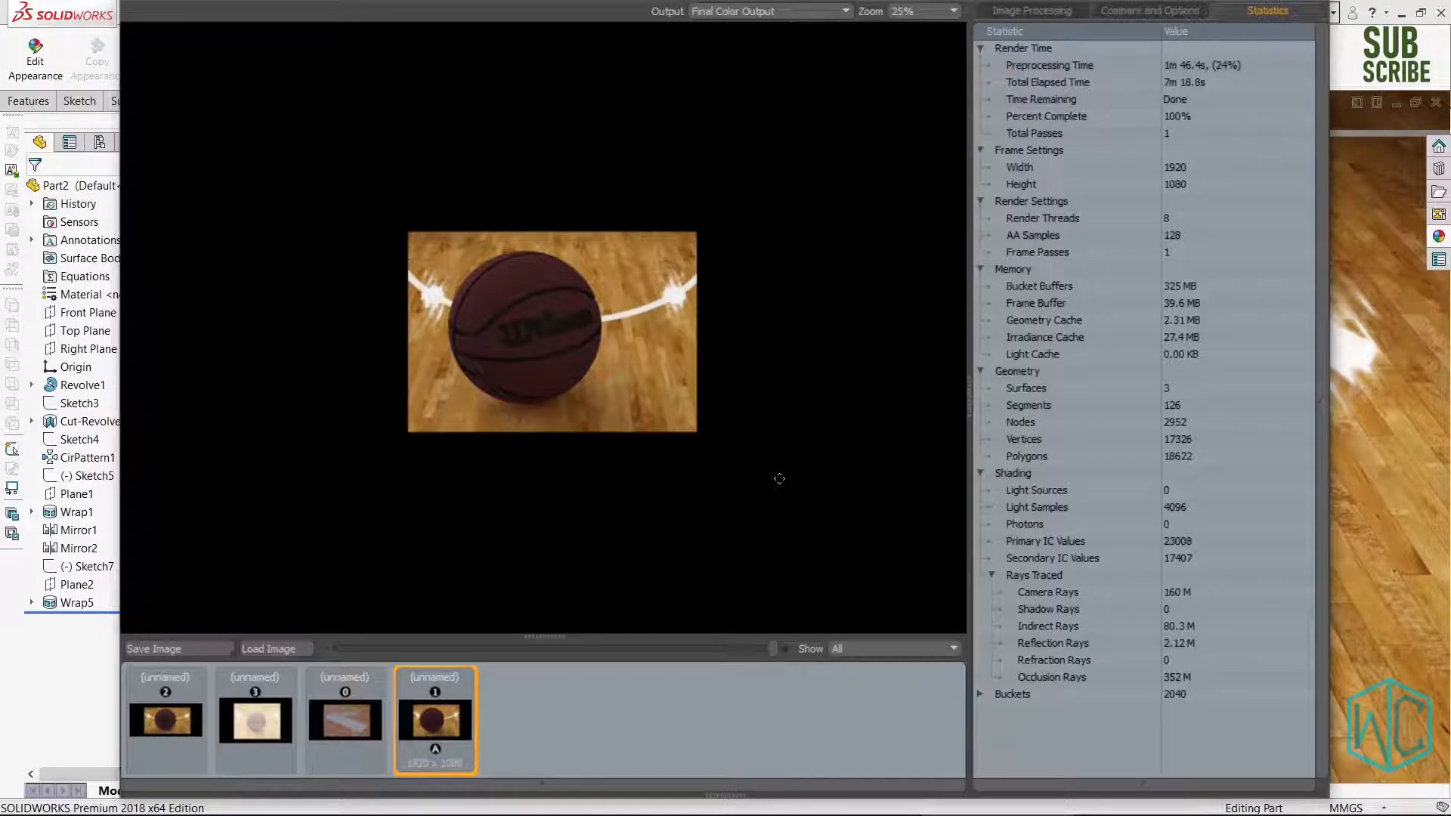
key("super+e")
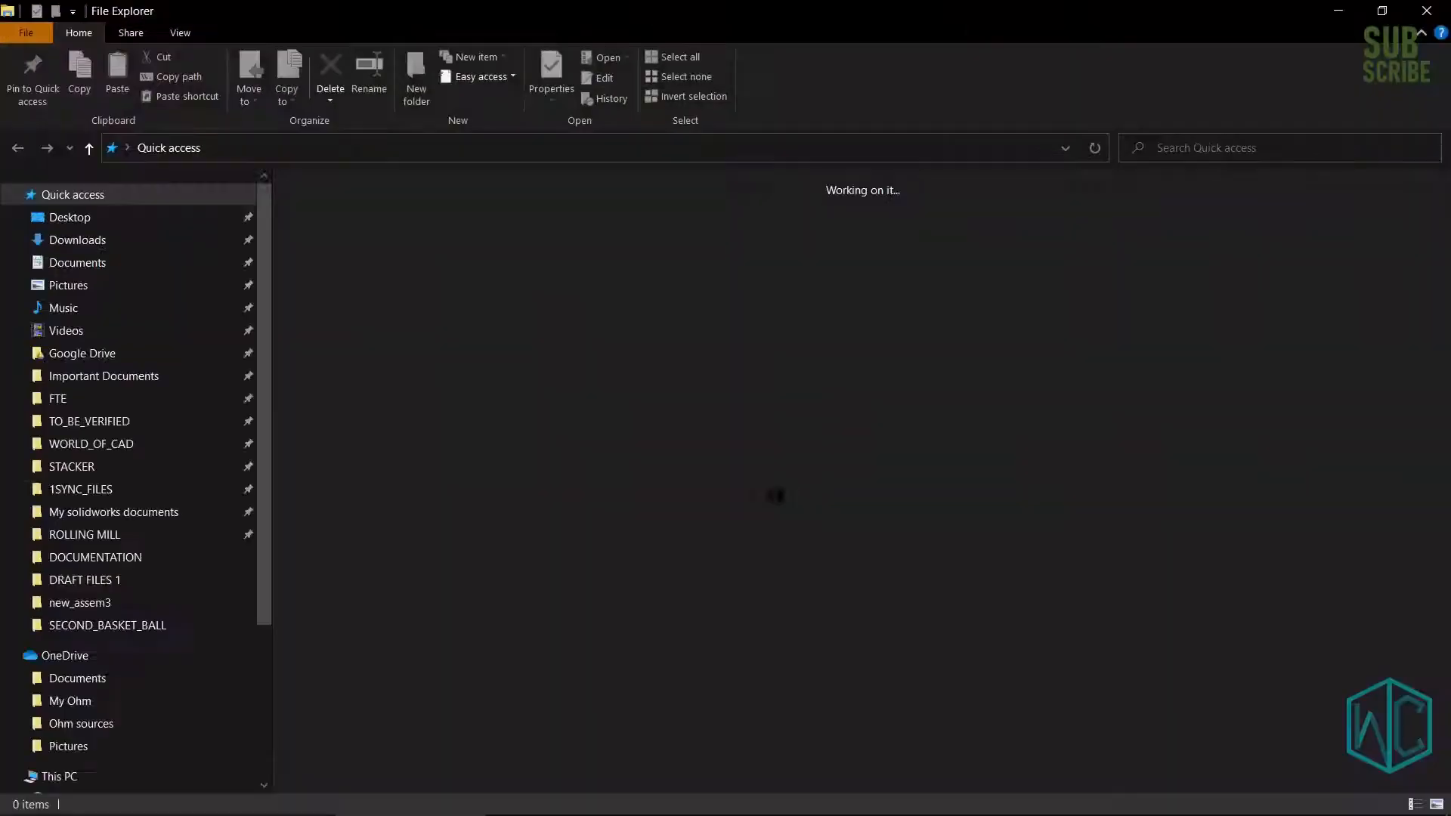
left_click(125, 627)
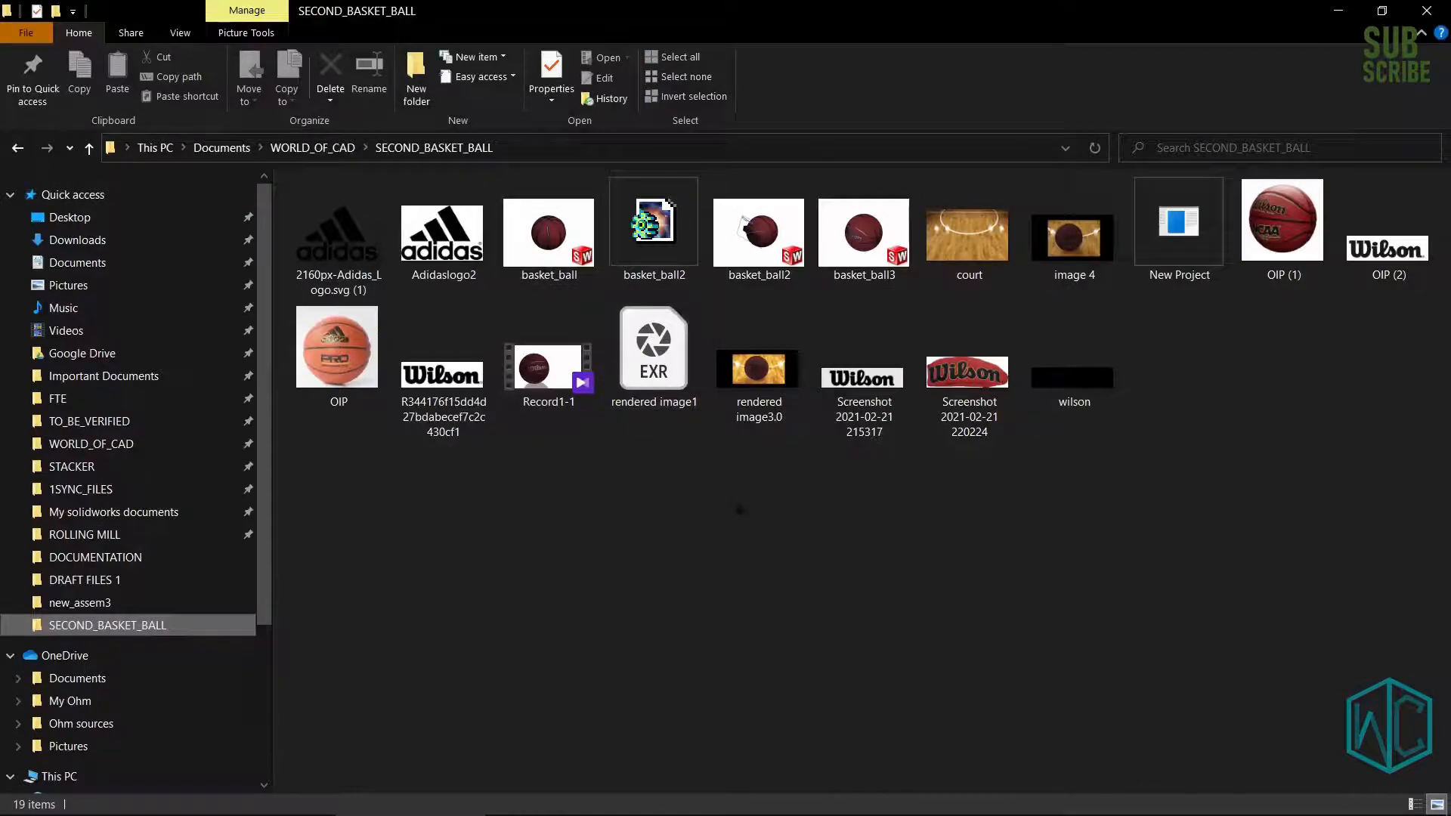
left_click(1067, 280)
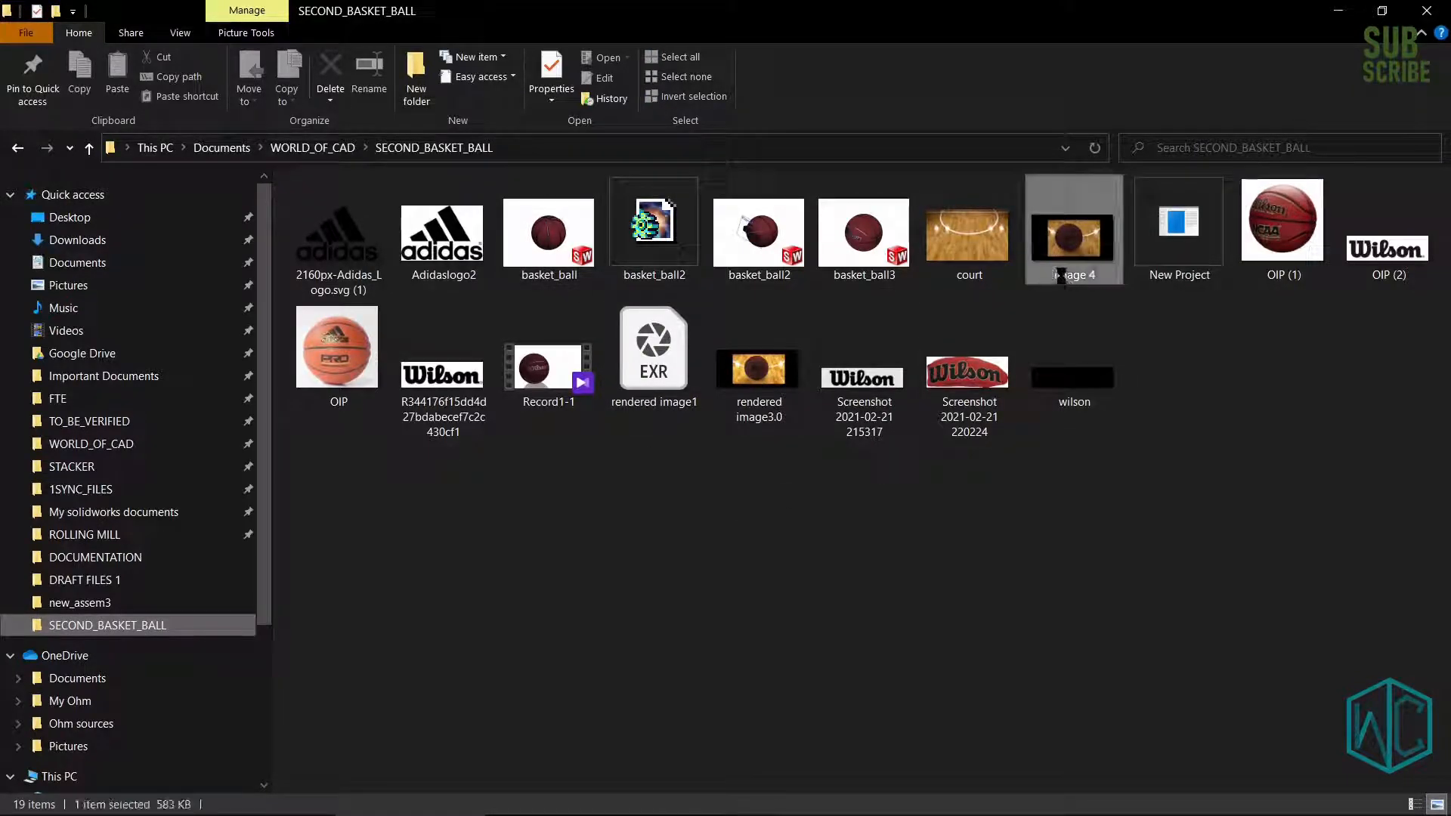
double_click(1067, 281)
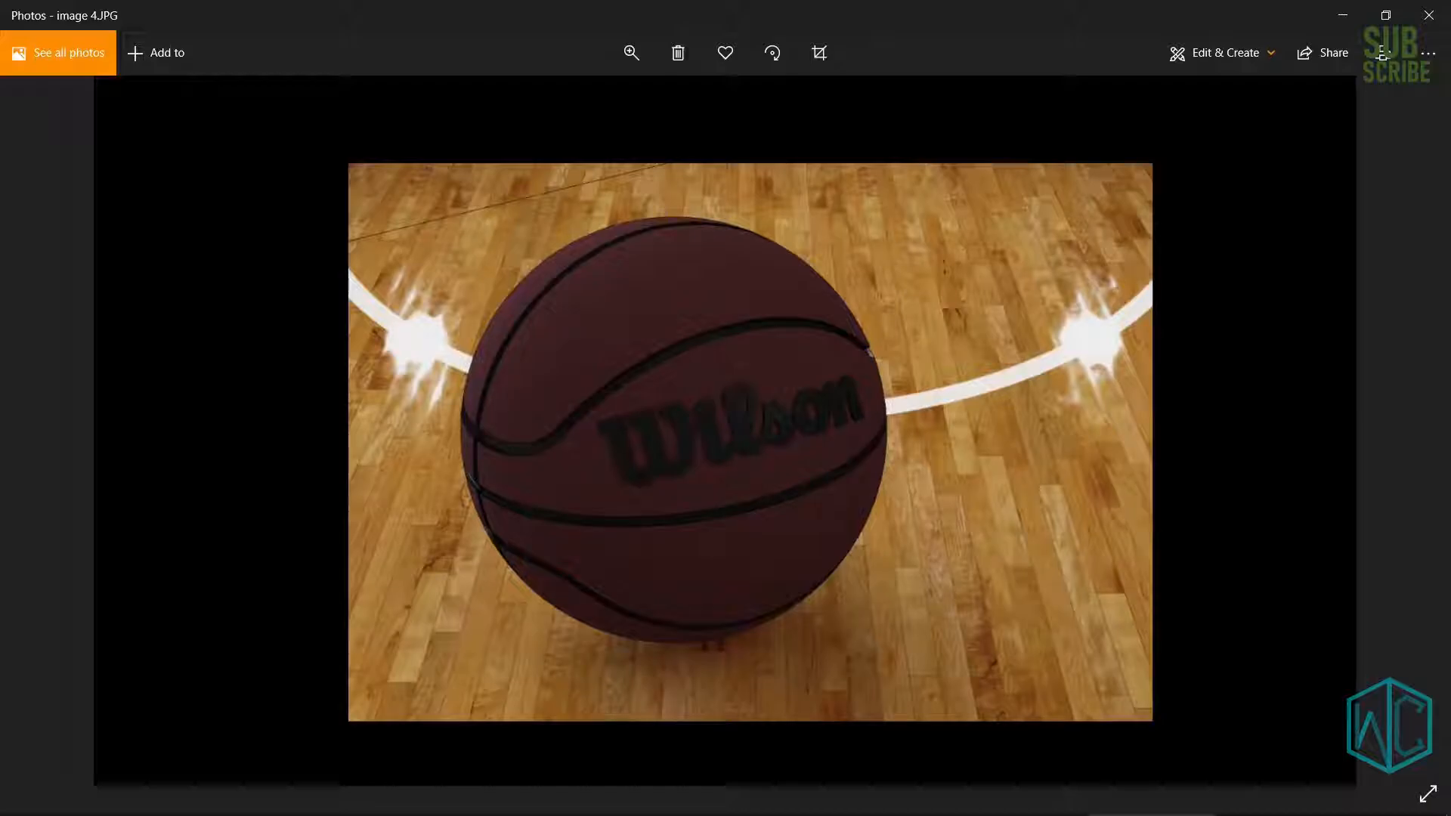
Switch back to SOLIDWORKS and close the PhotoView 360 preview window.
key("alt+Tab")
key("alt+Tab")
key("alt+Tab")
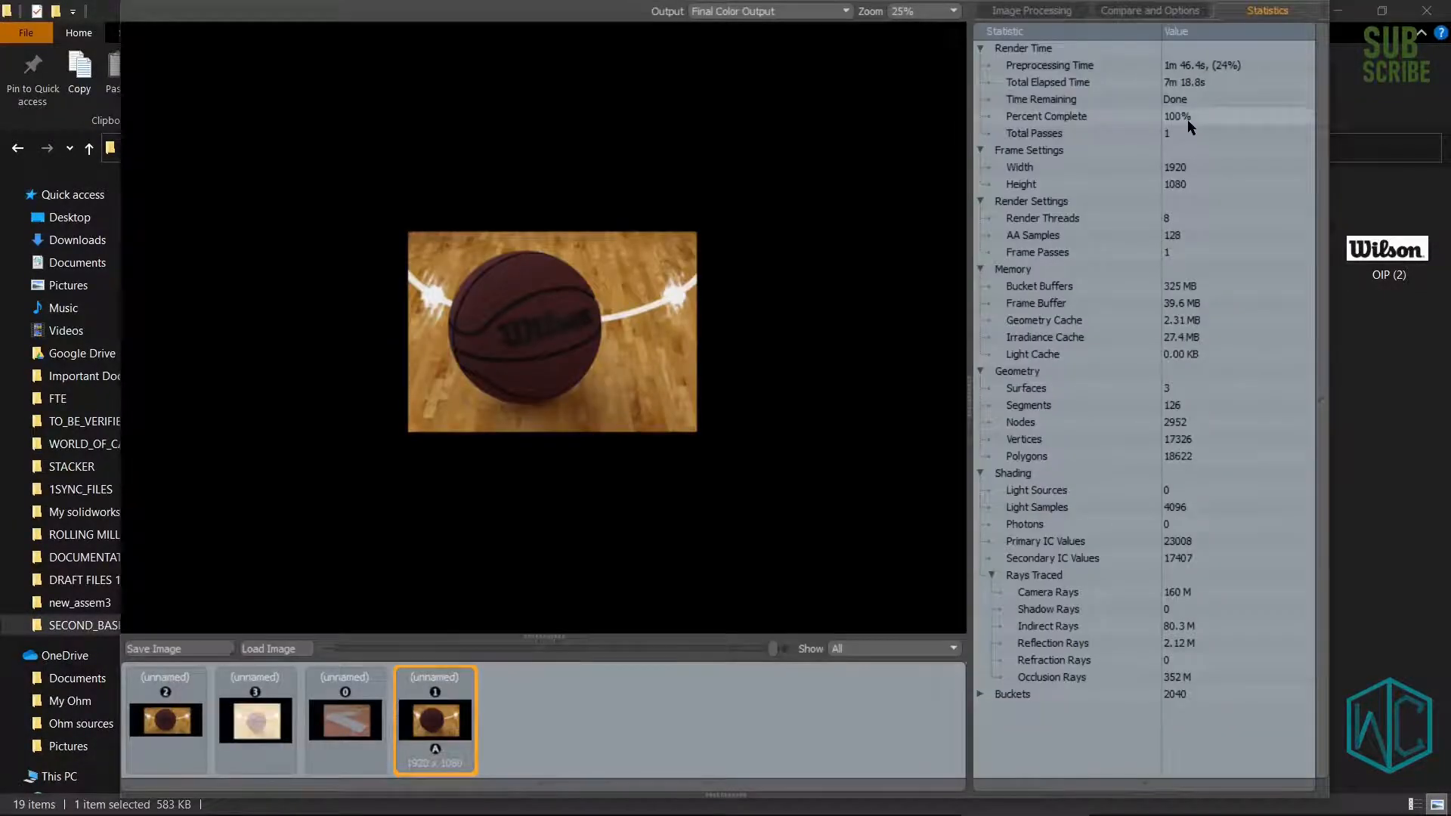
key("alt+Tab")
key("alt+Tab")
key("alt+Tab")
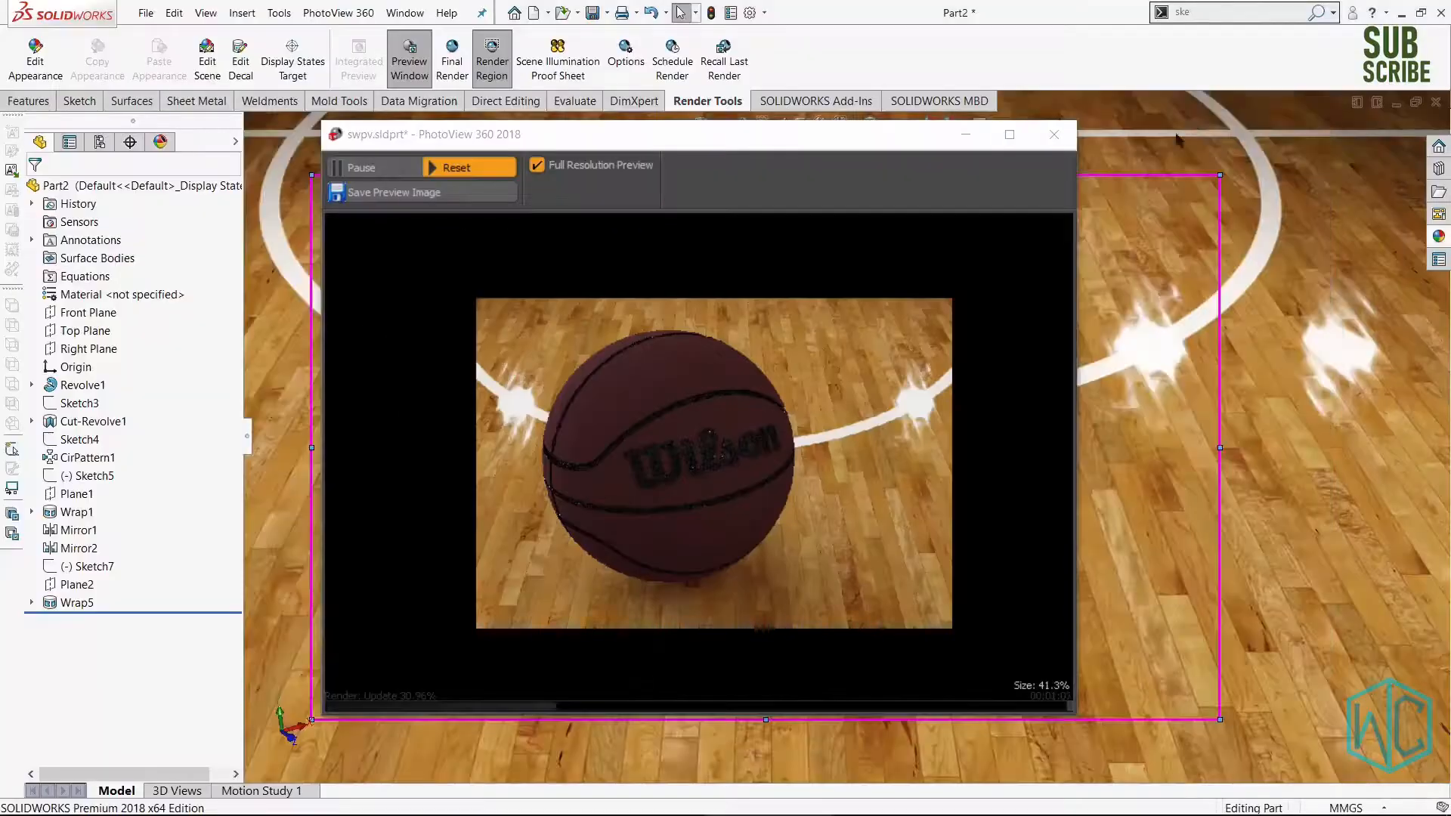
left_click(1054, 134)
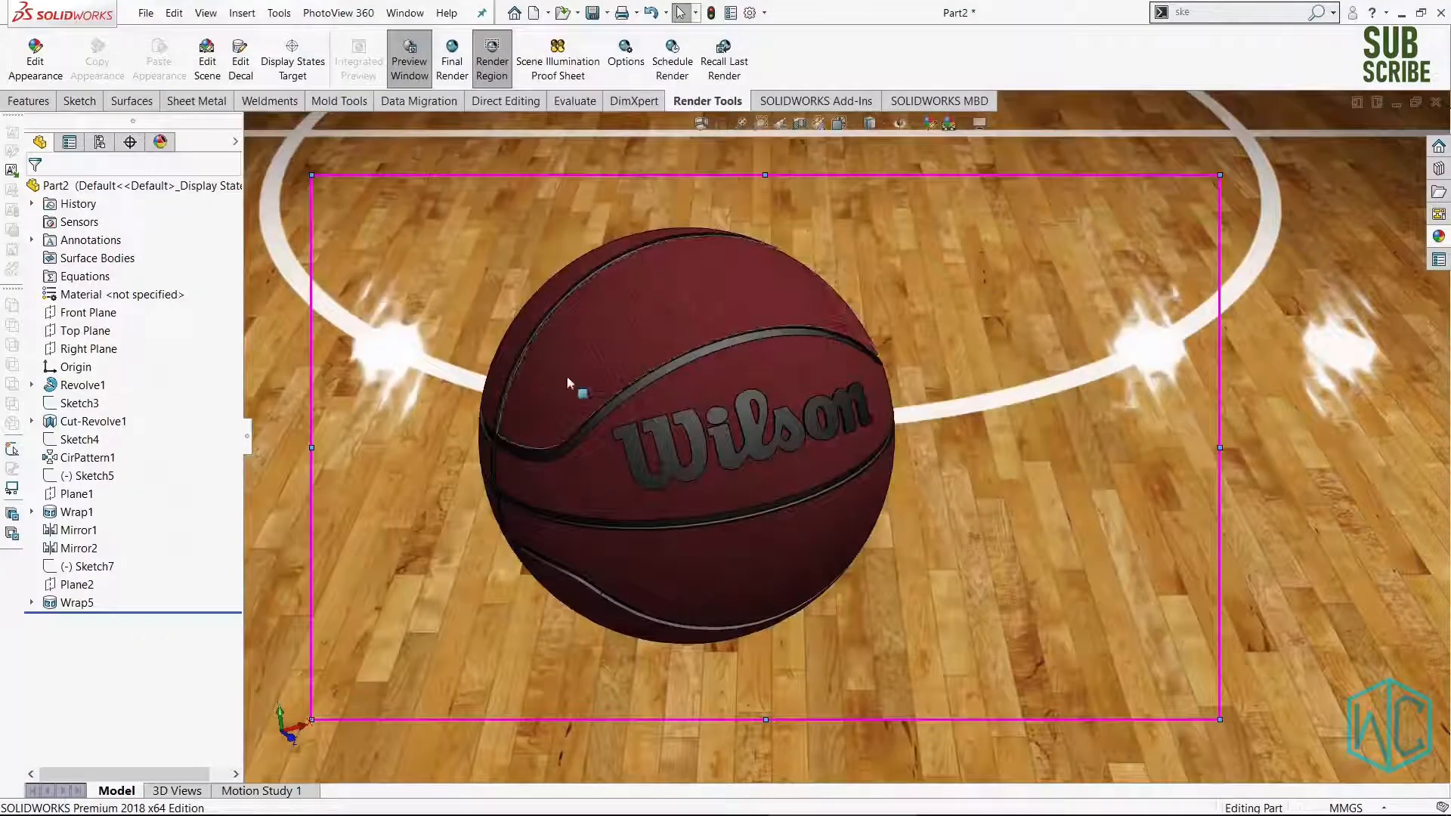
Hide the feature tree and the toolbars to enlarge the model's display area.
left_click(246, 438)
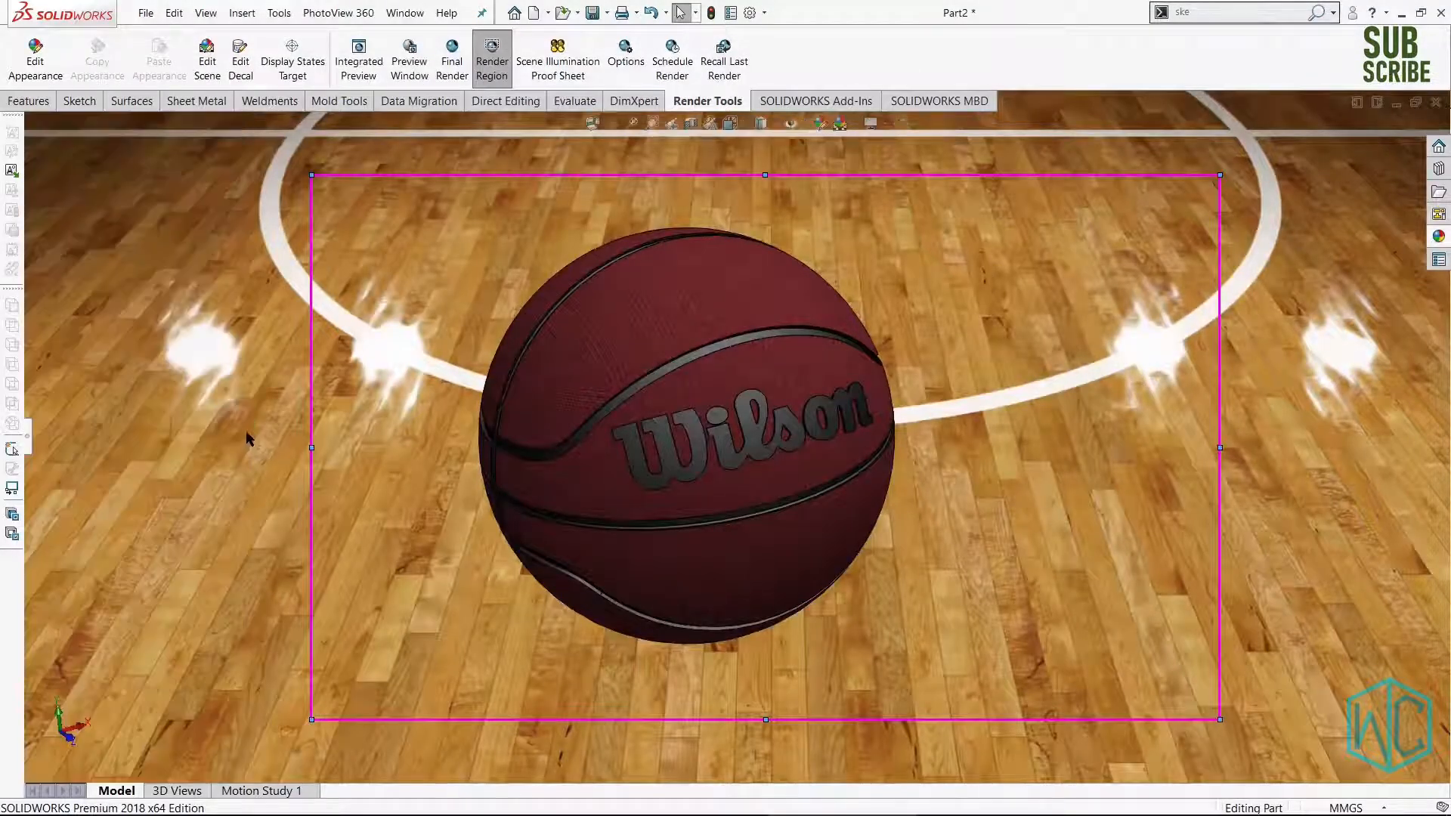
key("F10")
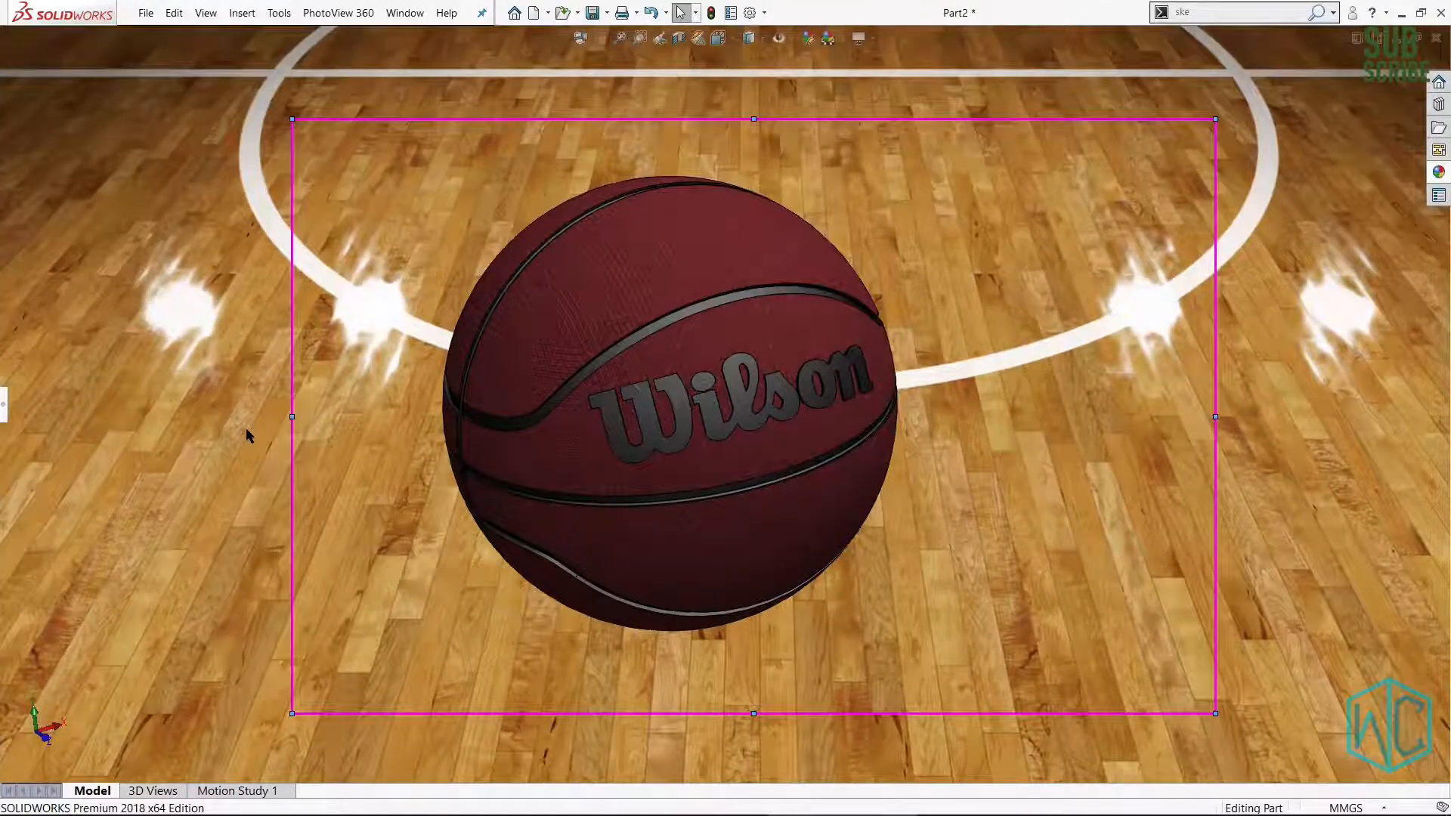